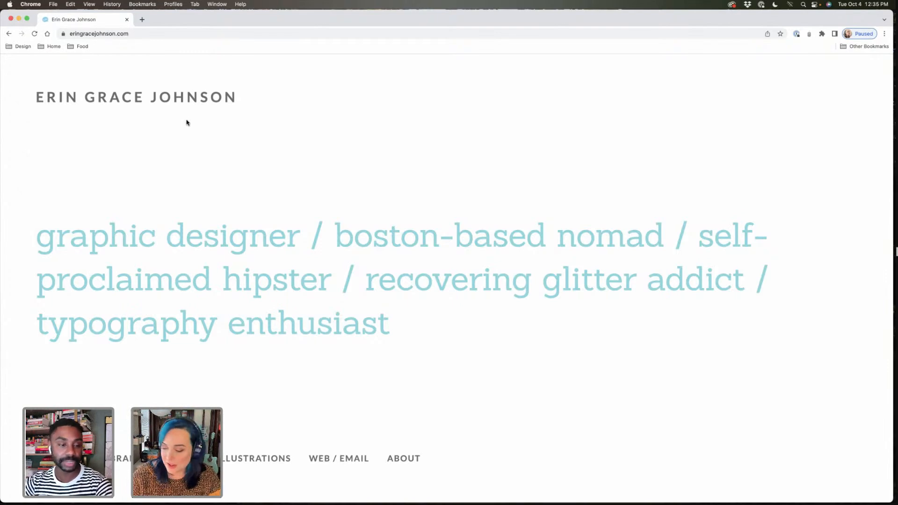
# Leave Chrome and bring InDesign forward on the invitation.indd document.
pyautogui.press('super+h')
pyautogui.moveTo(567, 496)
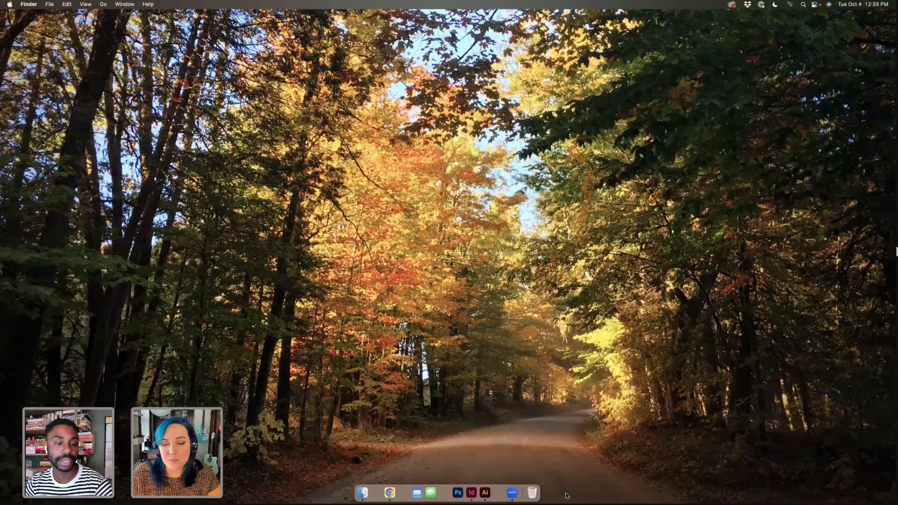
pyautogui.click(472, 486)
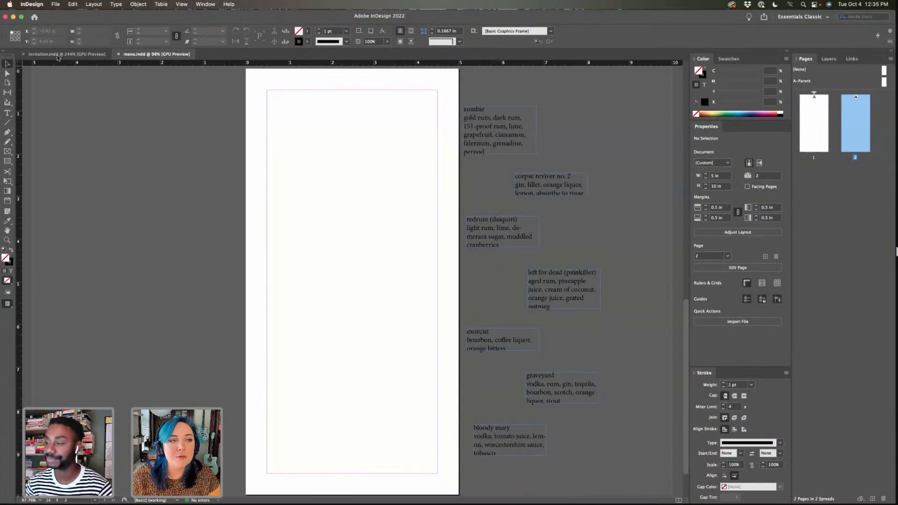
pyautogui.click(58, 54)
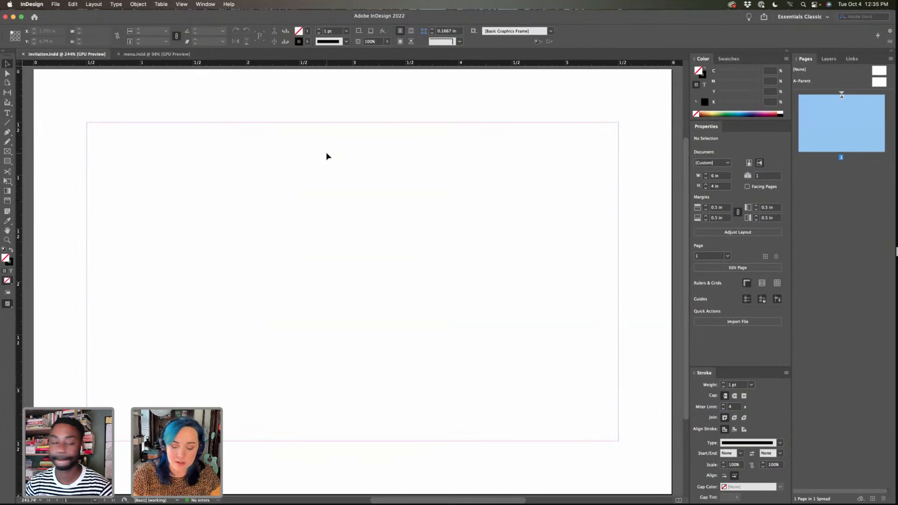
pyautogui.press('super+minus')
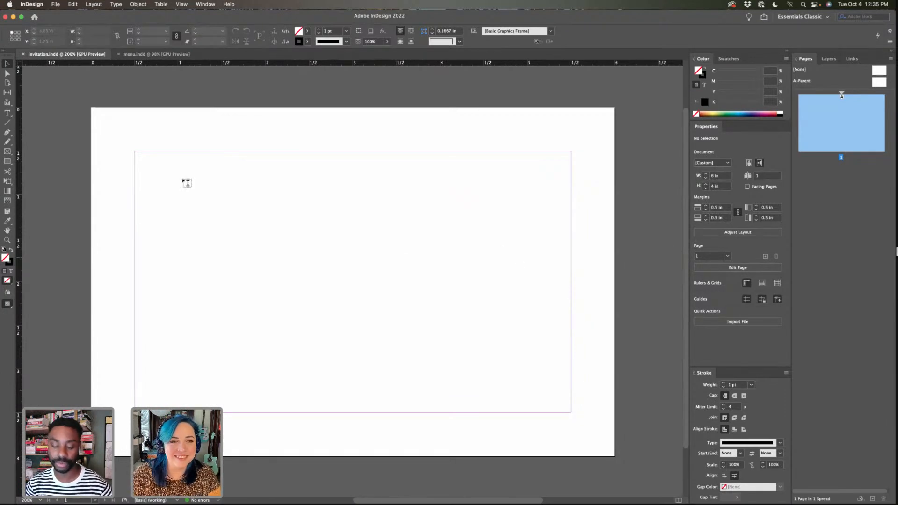
pyautogui.press('t')
# Draw a text frame across the upper page containing "you're invited" and select that line.
pyautogui.moveTo(154, 162); pyautogui.dragTo(538, 337)
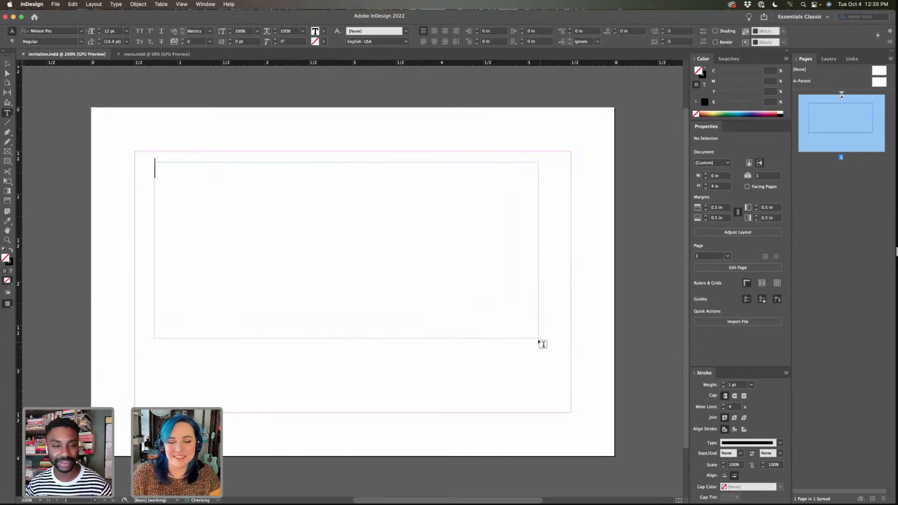
pyautogui.write("you're invited")
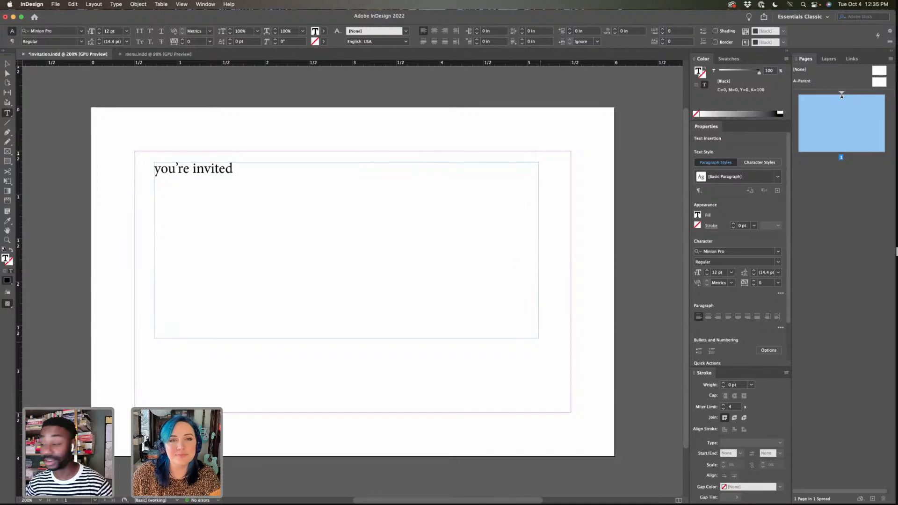
pyautogui.scroll(-2, 346, 235)
pyautogui.scroll(3, 346, 234)
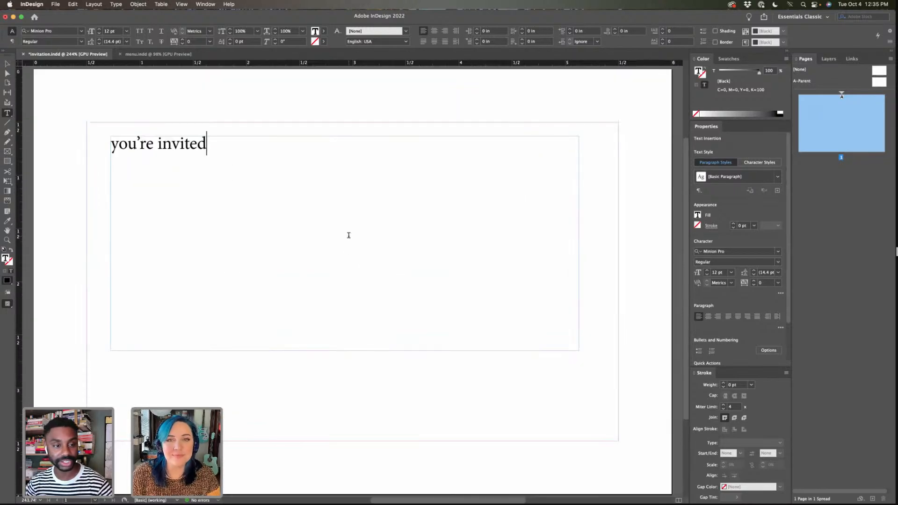
pyautogui.press('super+minus')
pyautogui.hscroll(4, 262, 197)
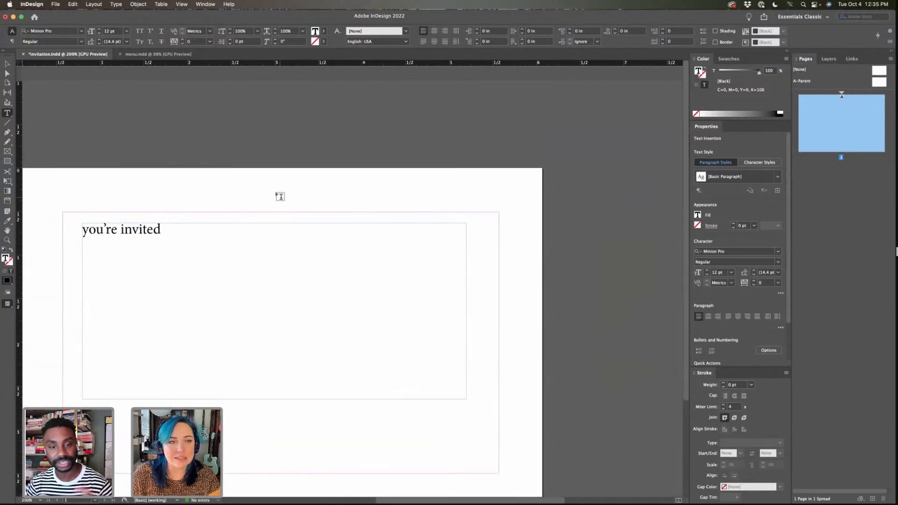
pyautogui.scroll(3, 266, 183)
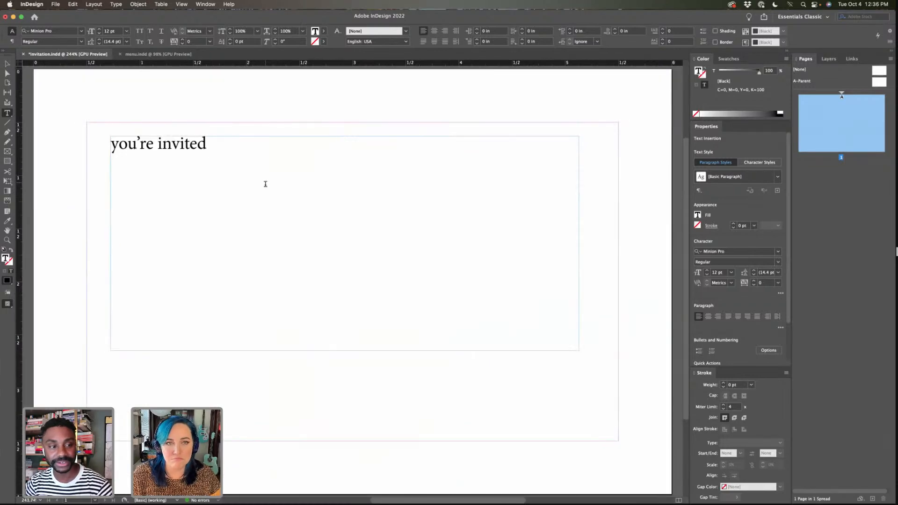
pyautogui.moveTo(223, 146); pyautogui.dragTo(102, 149)
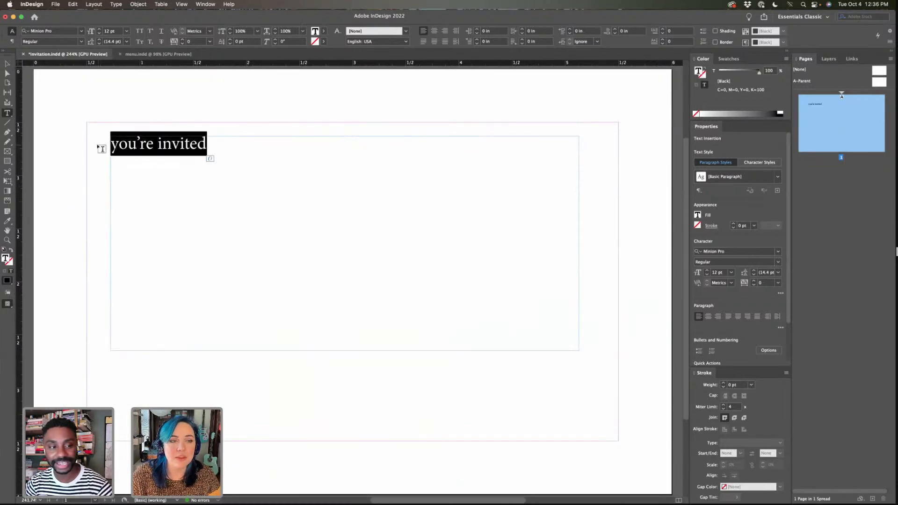
# Narrow the heading's font list to activated Adobe Fonts, clearing the sans serif filter.
pyautogui.click(774, 253)
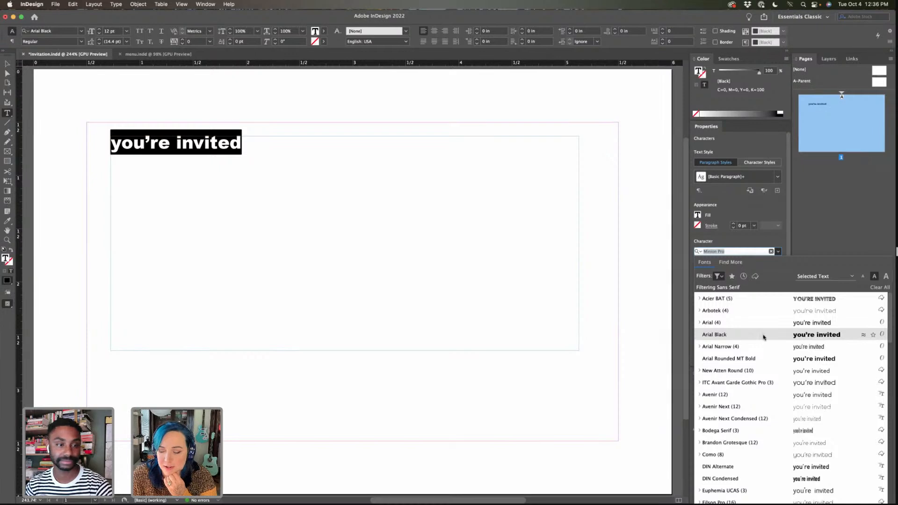
pyautogui.scroll(-5, 772, 346)
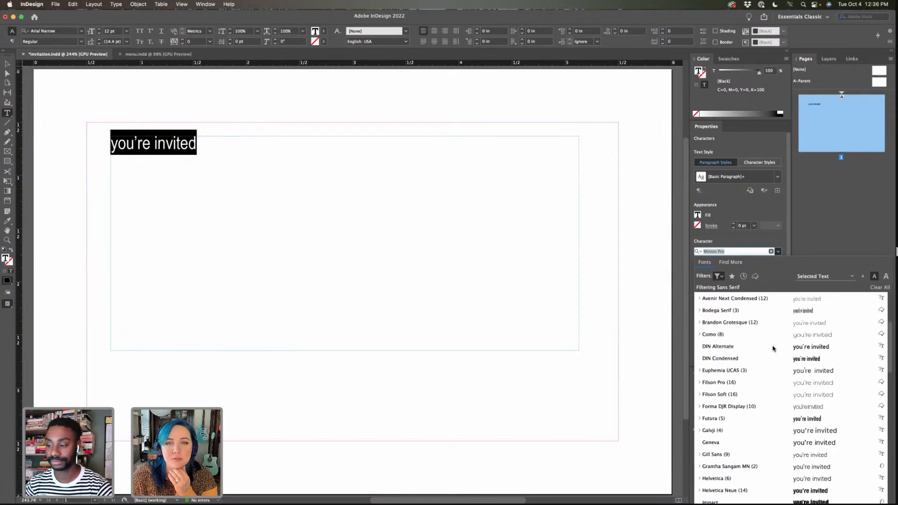
pyautogui.scroll(-8, 771, 347)
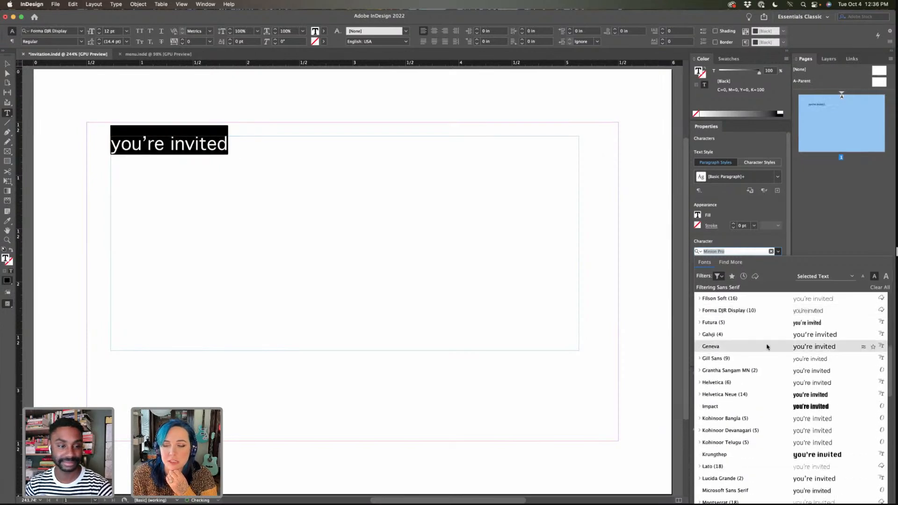
pyautogui.scroll(-10, 767, 347)
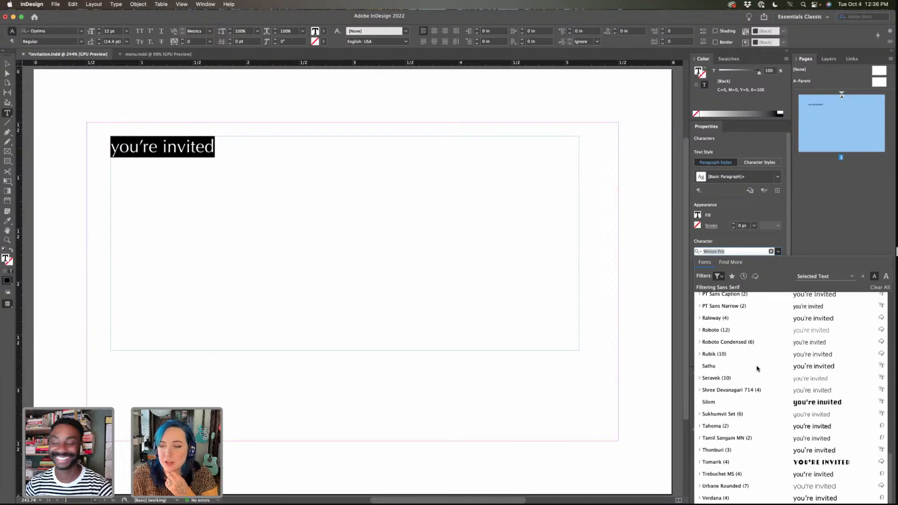
pyautogui.scroll(3, 770, 376)
pyautogui.scroll(20, 771, 377)
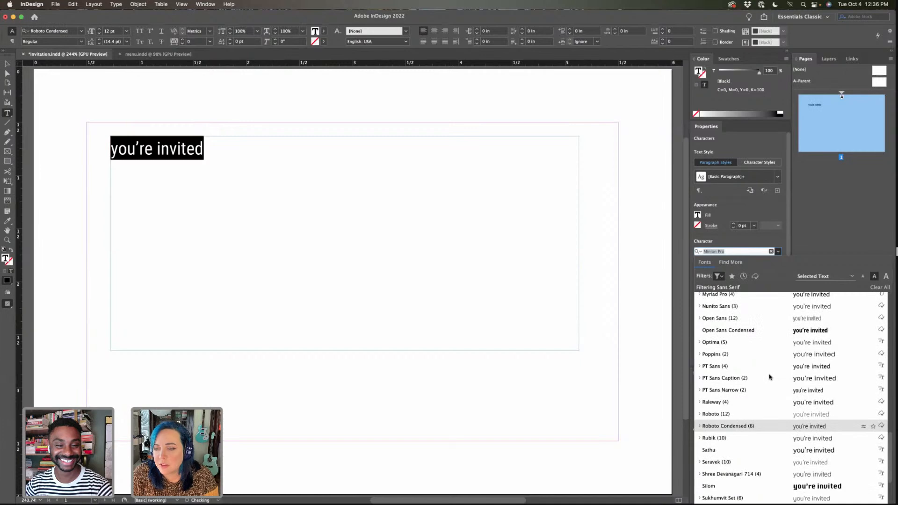
pyautogui.click(732, 276)
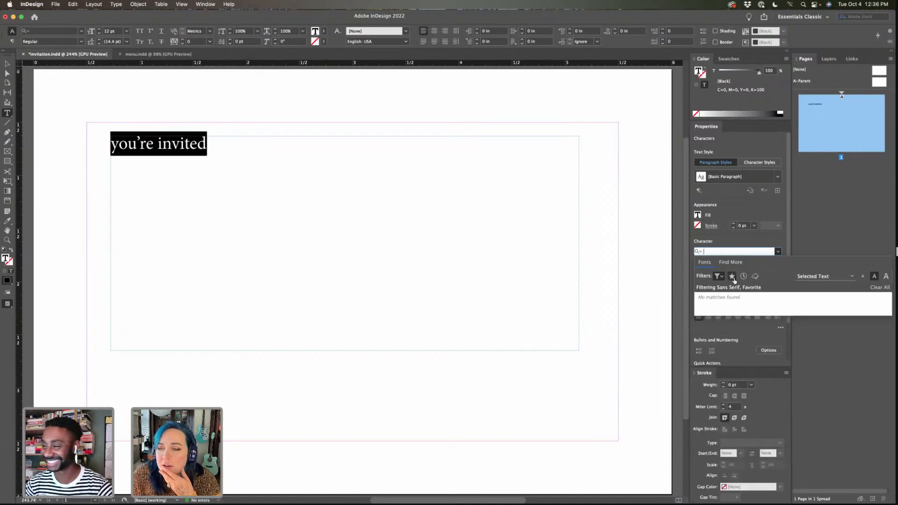
pyautogui.click(732, 276)
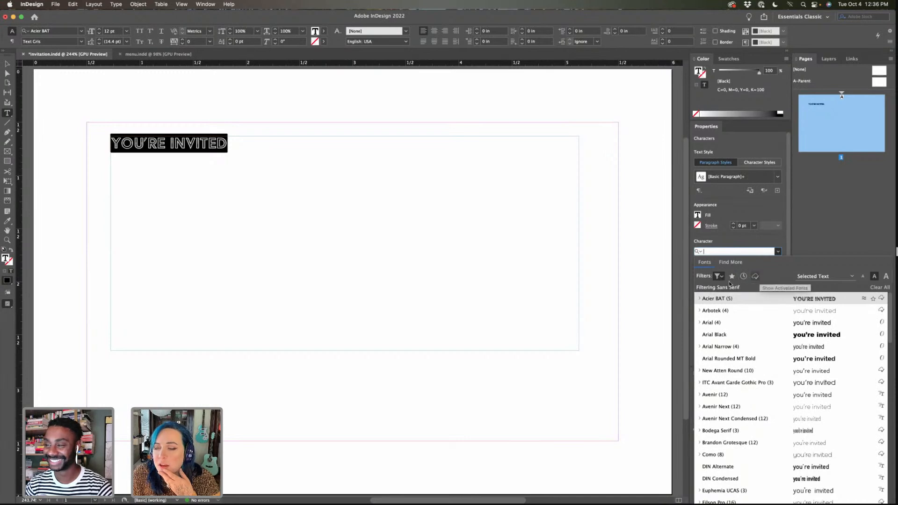
pyautogui.click(718, 275)
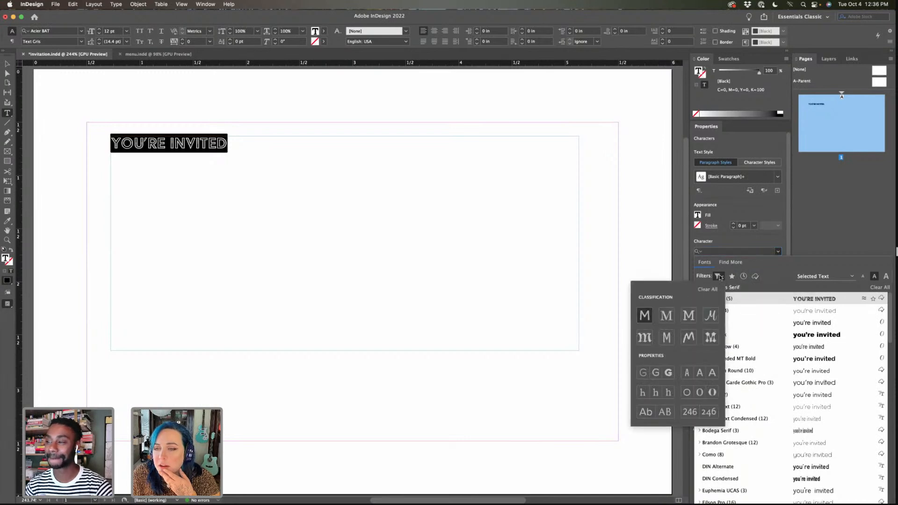
pyautogui.click(644, 318)
pyautogui.click(758, 274)
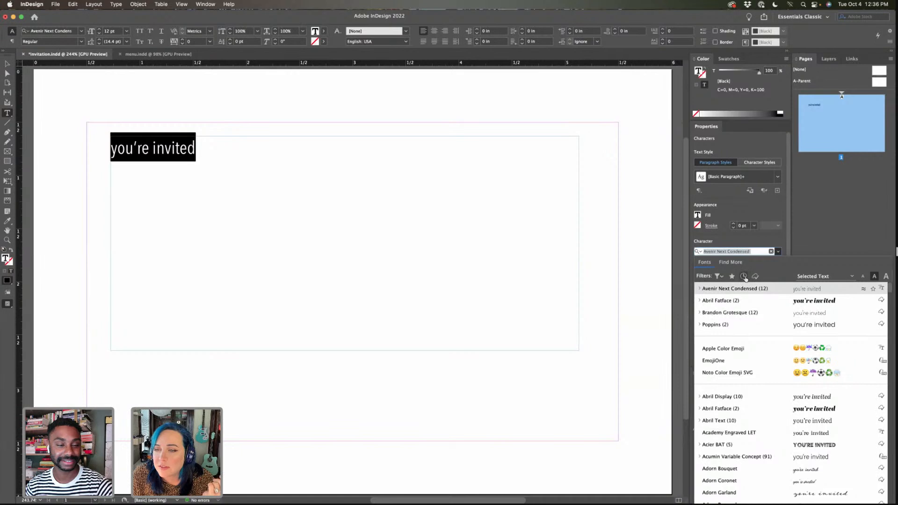
pyautogui.click(755, 276)
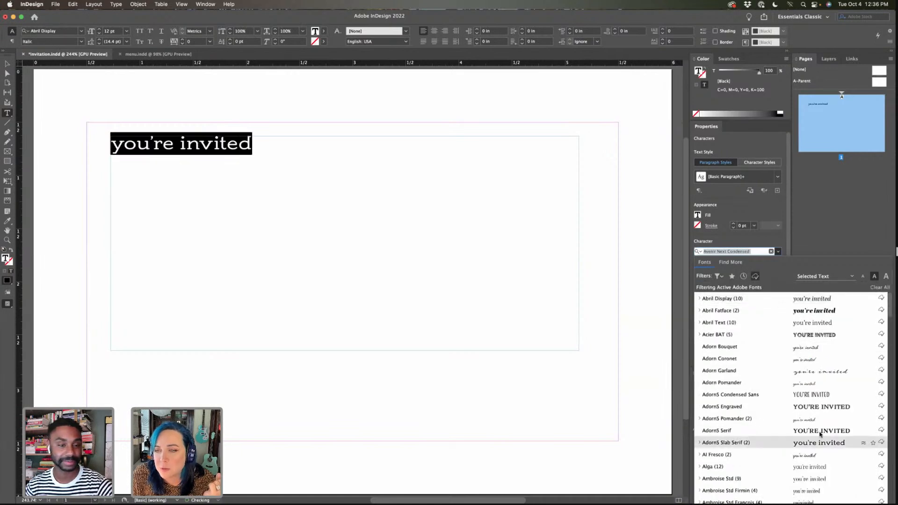
# Set "you're invited" in Abril Fatface and deselect the frame.
pyautogui.click(789, 395)
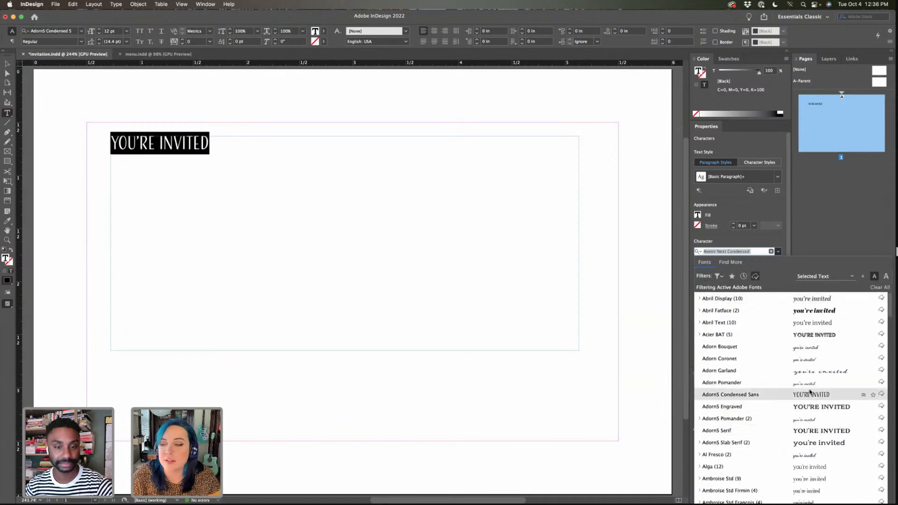
pyautogui.click(747, 312)
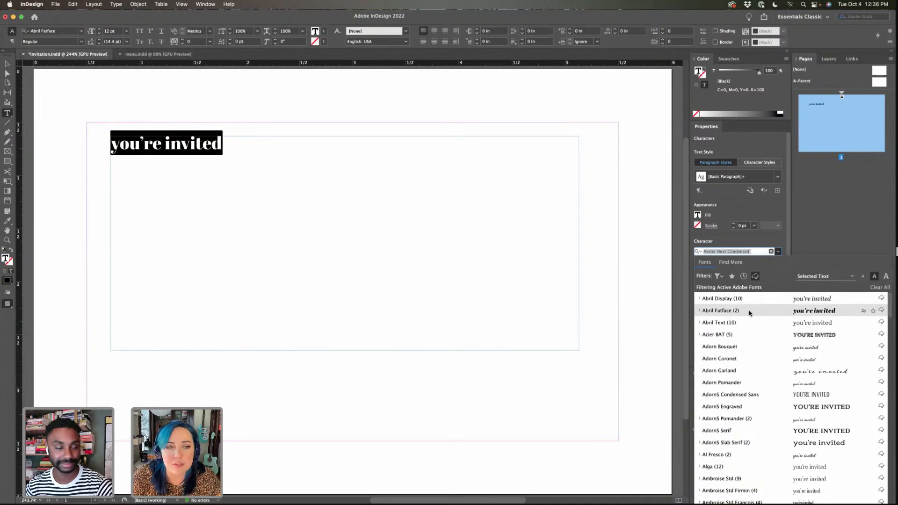
pyautogui.click(748, 312)
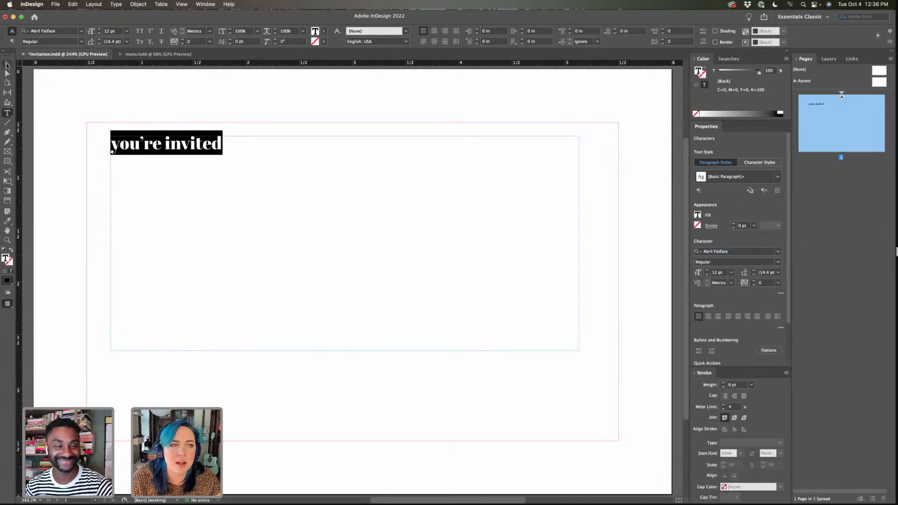
pyautogui.click(7, 65)
pyautogui.click(257, 114)
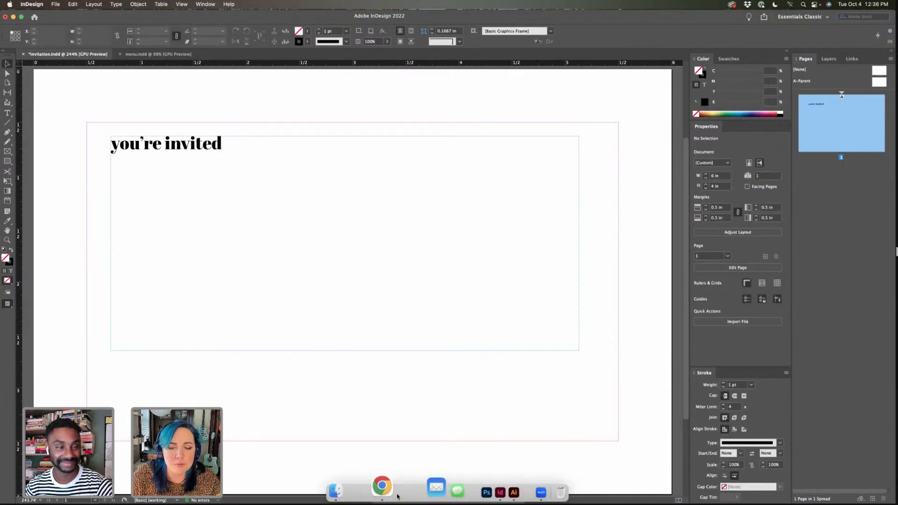
# Enlarge the "you're invited" heading text to 30 pt.
pyautogui.click(390, 491)
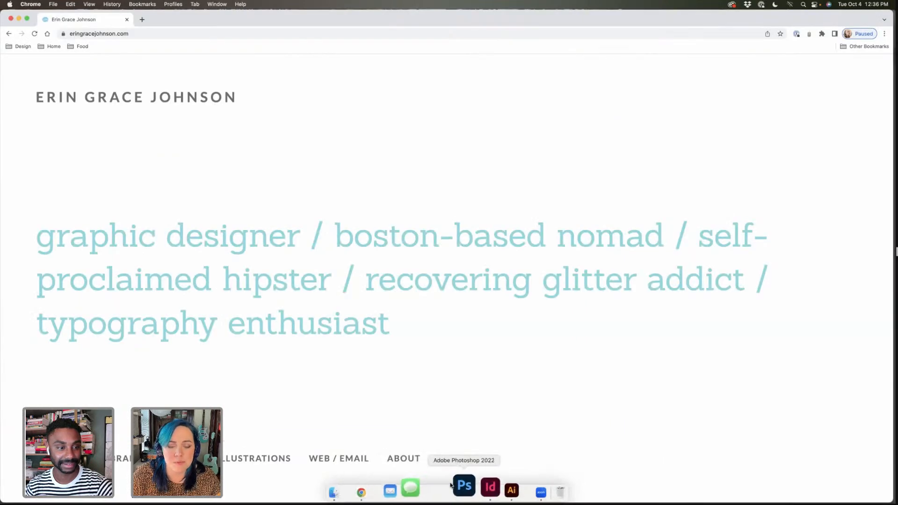
pyautogui.click(491, 492)
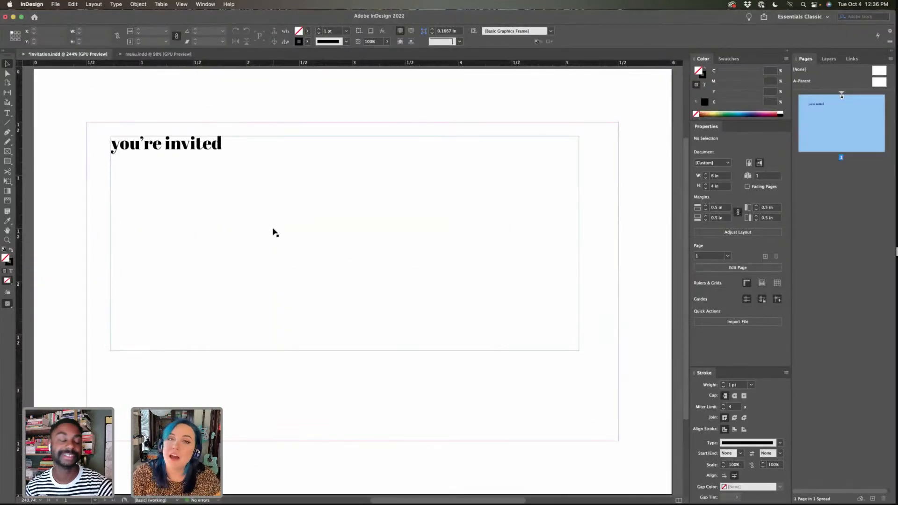
pyautogui.doubleClick(239, 152)
pyautogui.moveTo(213, 144); pyautogui.dragTo(93, 138)
pyautogui.moveTo(289, 146); pyautogui.dragTo(49, 133)
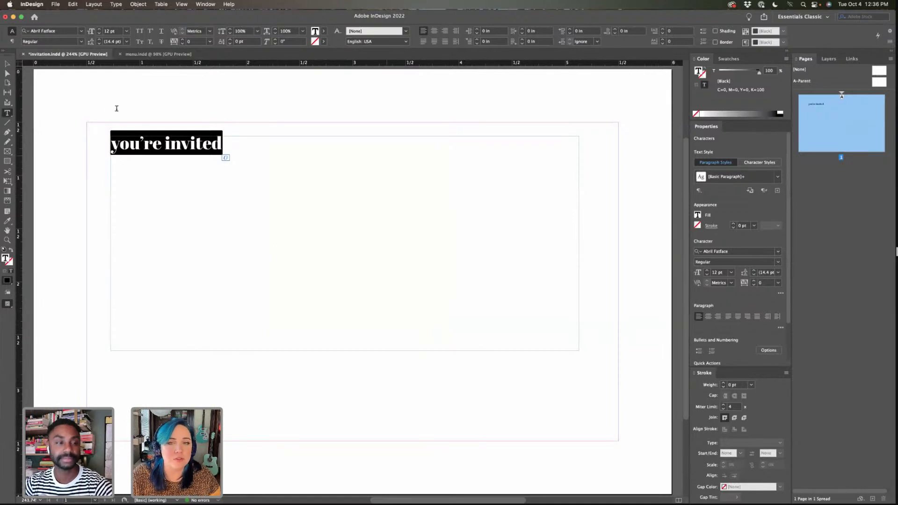
pyautogui.click(707, 271)
pyautogui.click(707, 271)
pyautogui.click(707, 271)
pyautogui.click(707, 271)
pyautogui.click(707, 271)
pyautogui.click(707, 271)
pyautogui.click(707, 271)
pyautogui.click(331, 160)
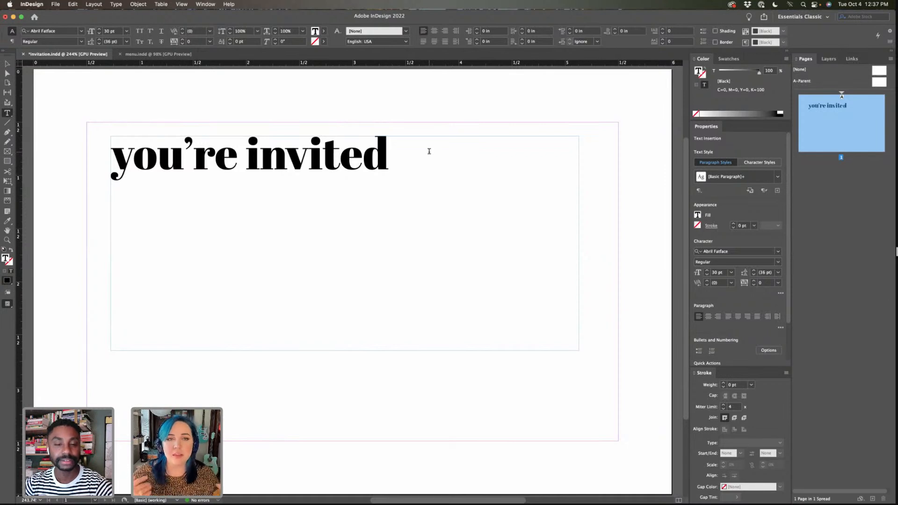
# Fit the headline frame to its content and move it lower and right on the page.
pyautogui.moveTo(541, 186); pyautogui.dragTo(7, 122)
pyautogui.hscroll(3, 474, 149)
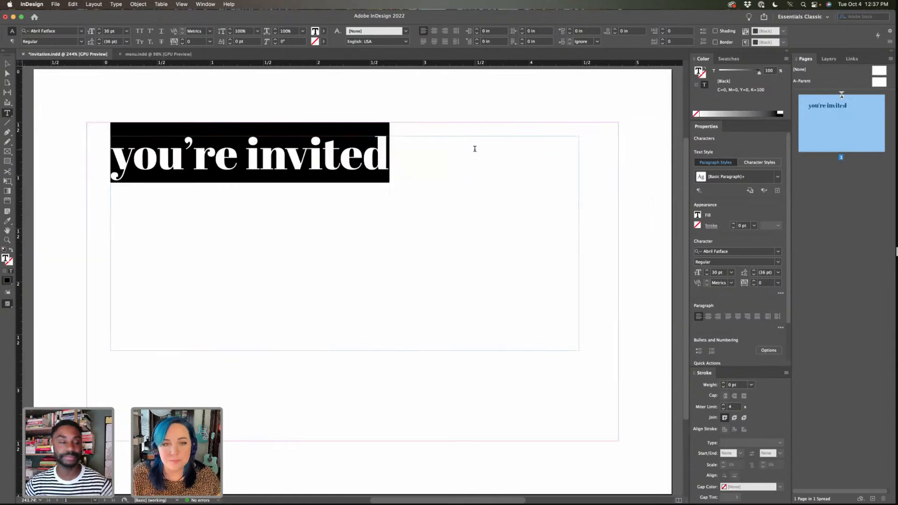
pyautogui.press('Escape')
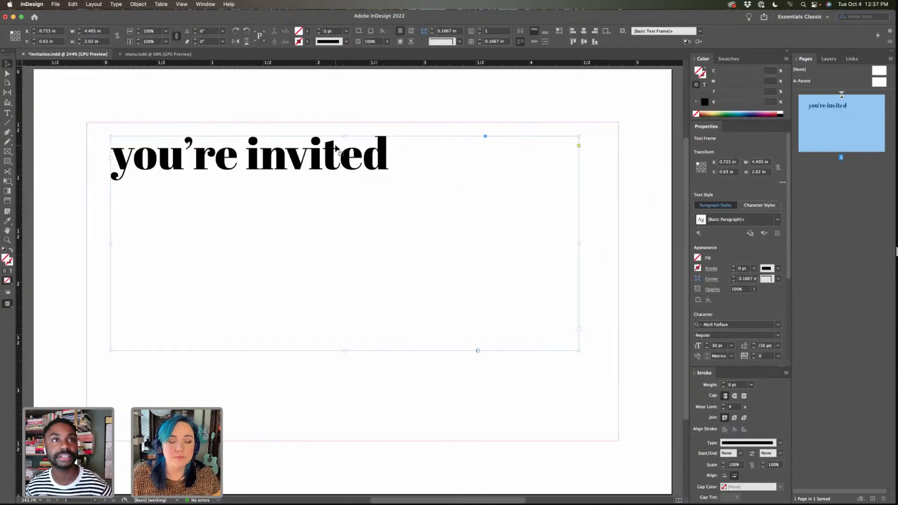
pyautogui.press('super+alt+c')
pyautogui.moveTo(344, 162); pyautogui.dragTo(433, 182)
pyautogui.click(436, 216)
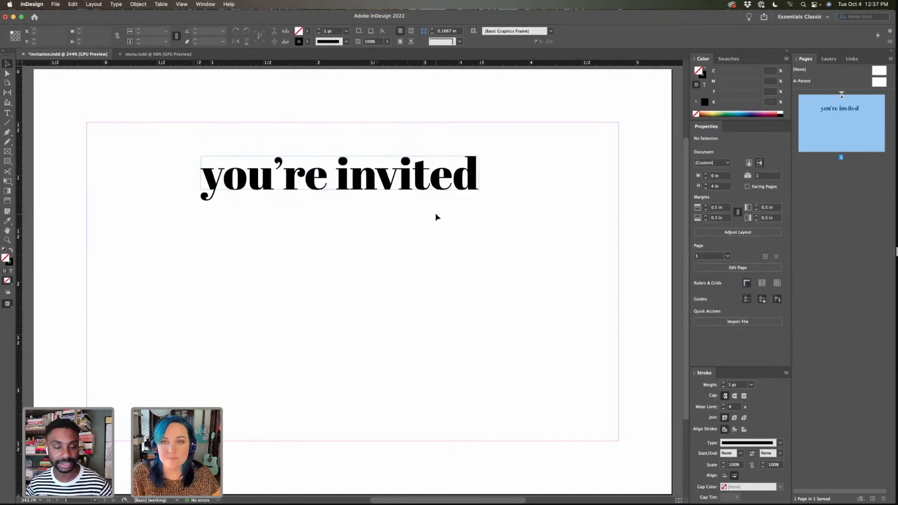
pyautogui.press('super+minus')
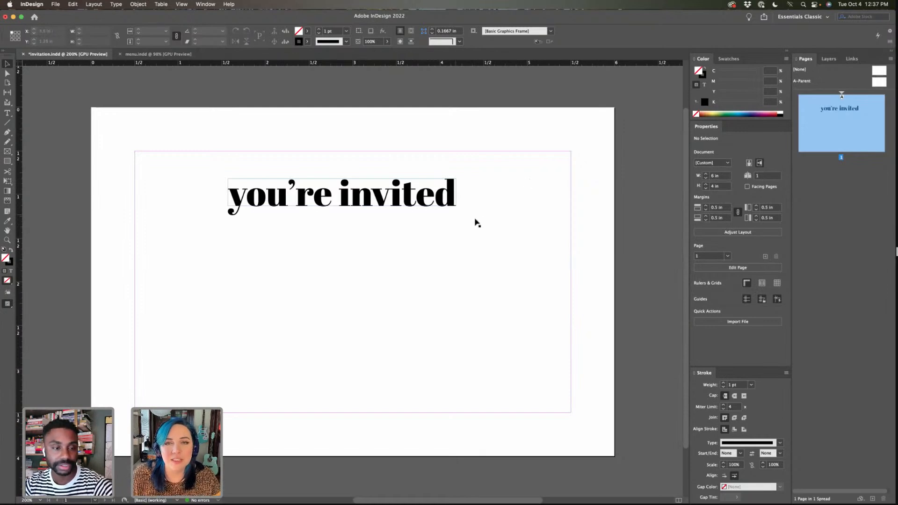
pyautogui.click(409, 202)
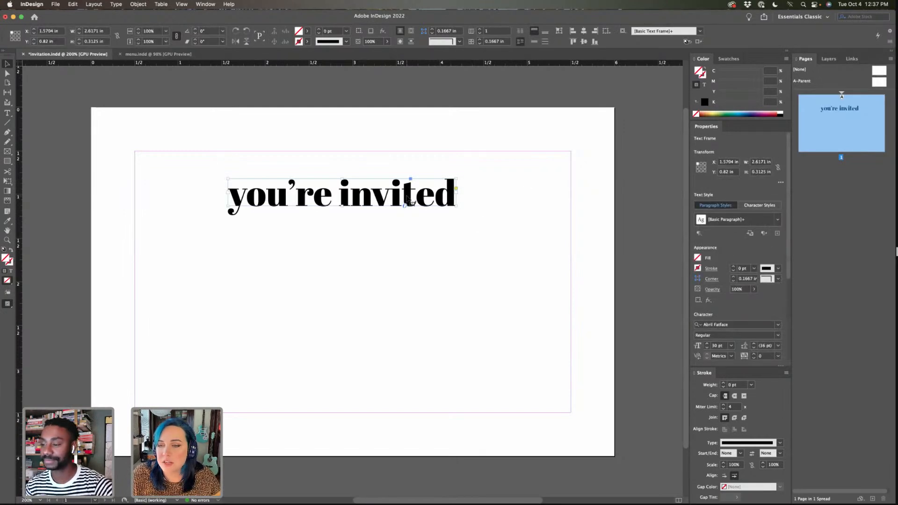
pyautogui.keyDown('alt'); pyautogui.moveTo(448, 195); pyautogui.dragTo(463, 253); pyautogui.keyUp('alt')
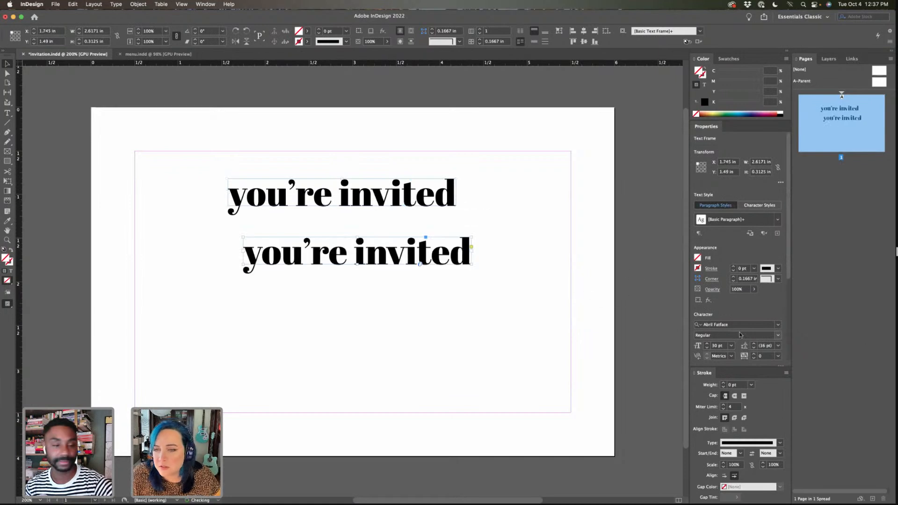
pyautogui.click(779, 325)
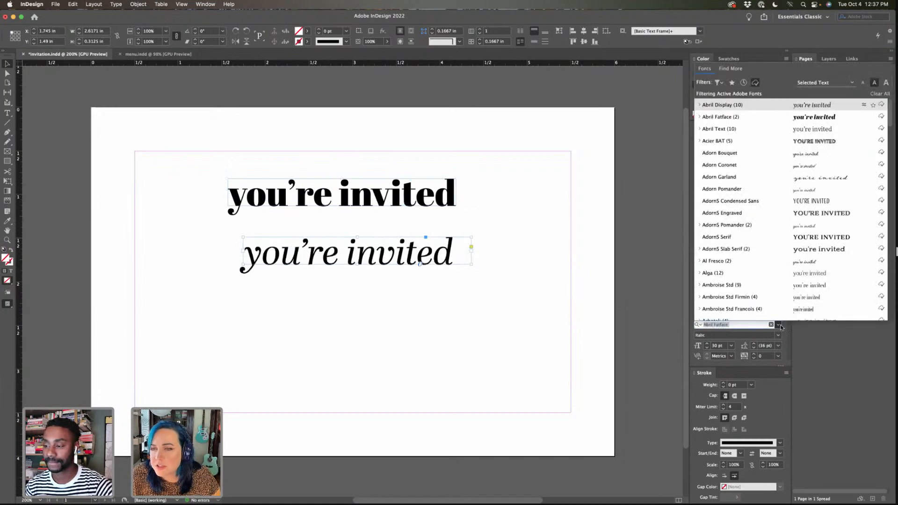
pyautogui.doubleClick(436, 259)
pyautogui.press('super+a')
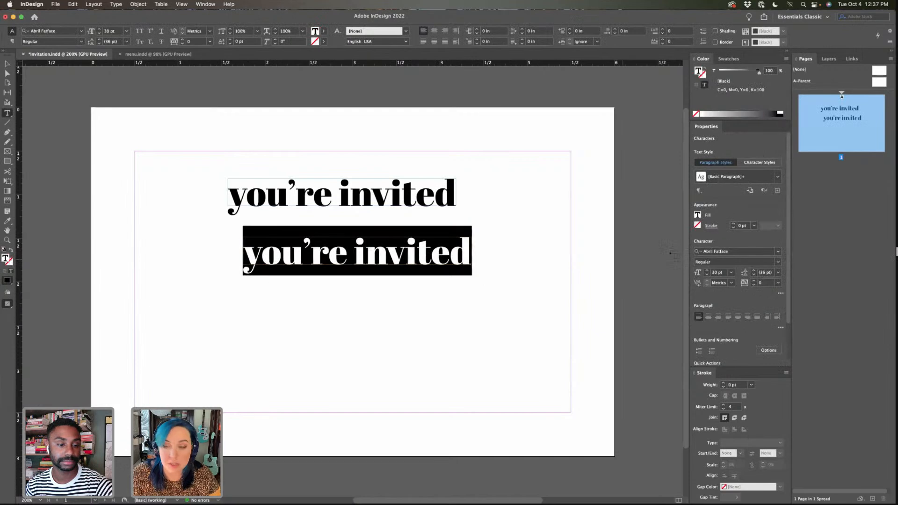
pyautogui.click(777, 252)
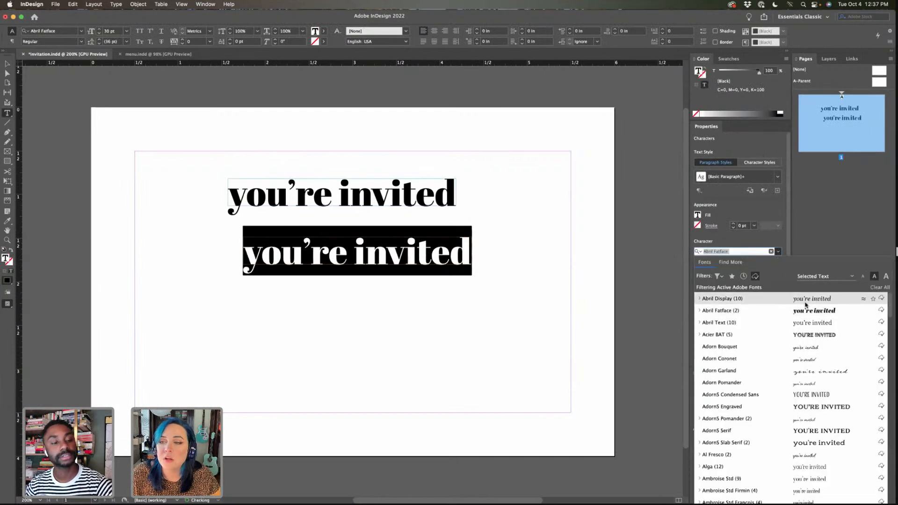
pyautogui.click(779, 295)
pyautogui.click(422, 247)
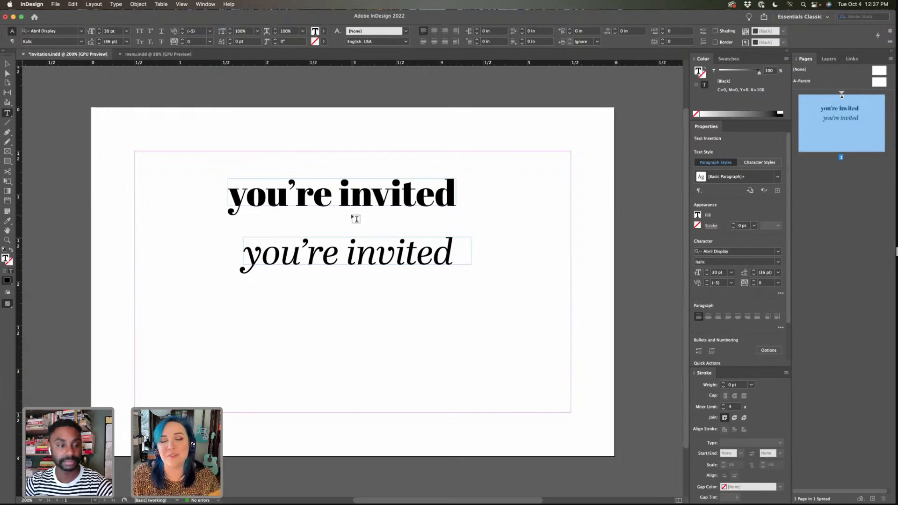
pyautogui.click(7, 63)
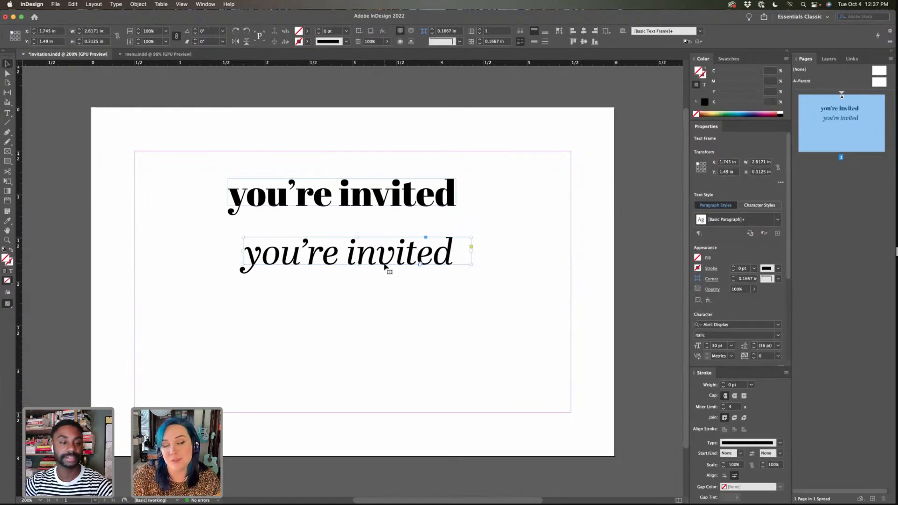
pyautogui.press('Delete')
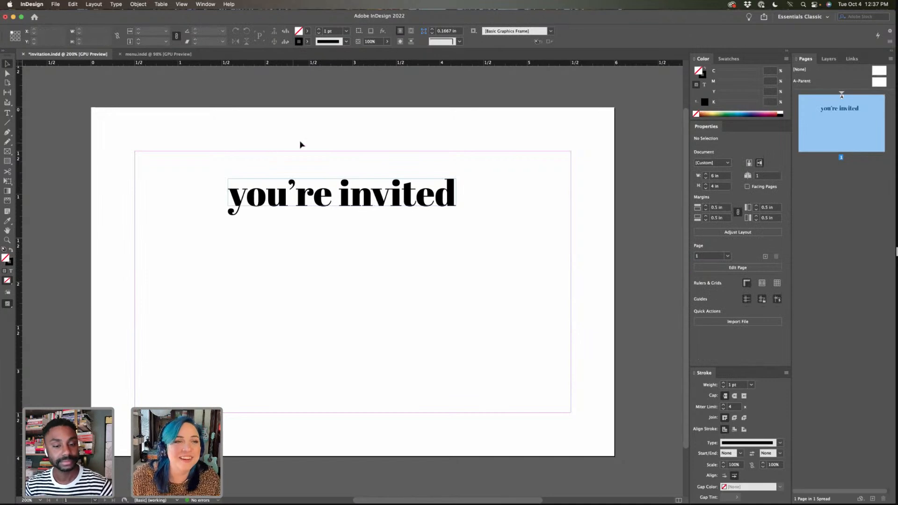
# Add a bleed in Document Setup's Bleed and Slug settings and zoom out to see it.
pyautogui.click(58, 6)
pyautogui.click(133, 224)
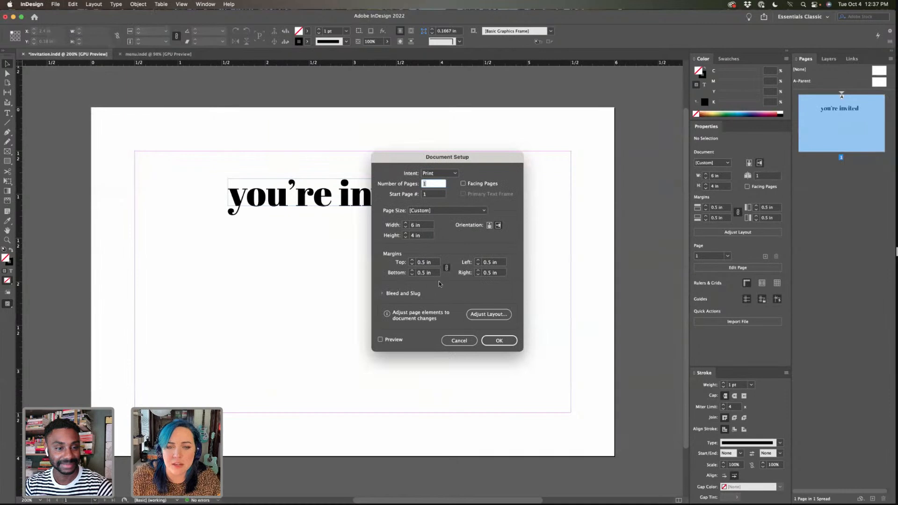
pyautogui.click(382, 293)
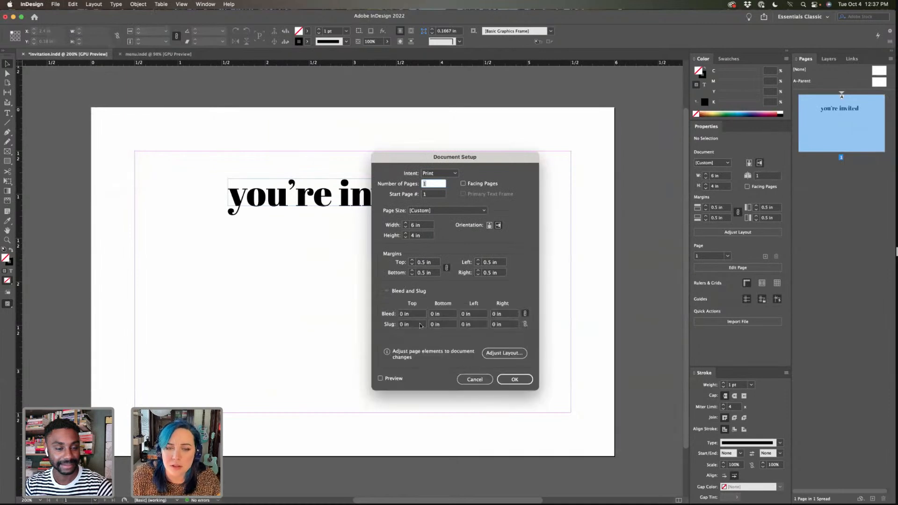
pyautogui.press('Return')
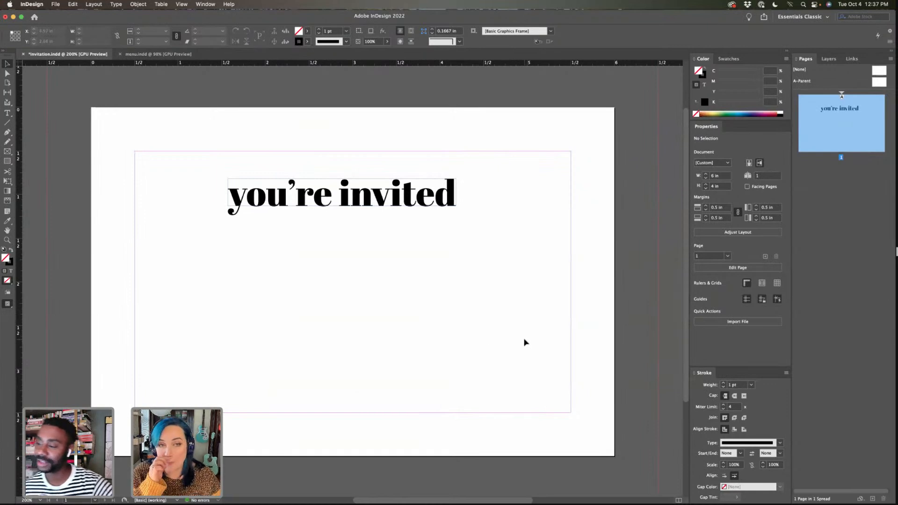
pyautogui.press('super+minus')
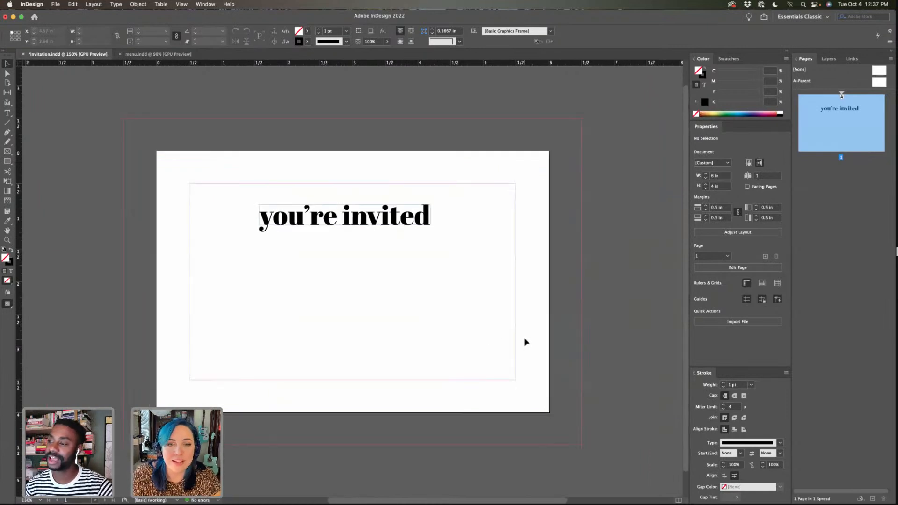
# Draw a black-filled, unstroked rectangle covering the page out to the bleed.
pyautogui.press('m')
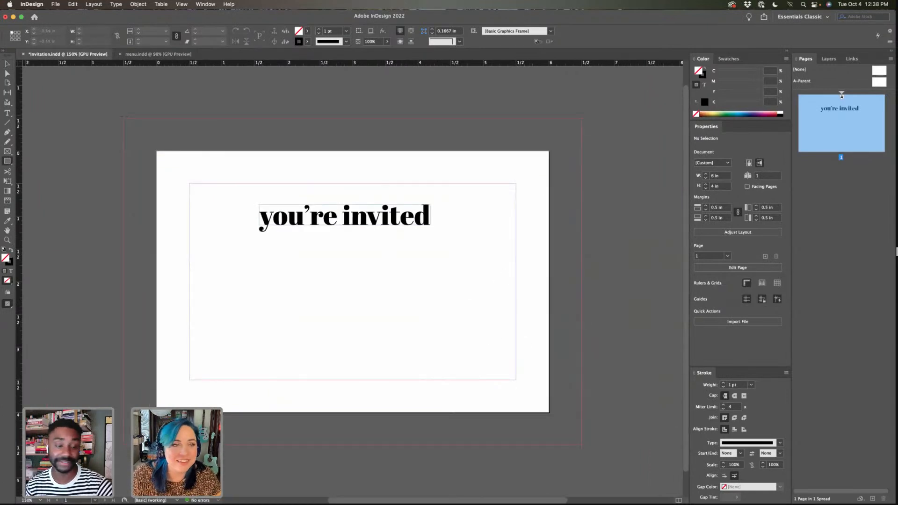
pyautogui.moveTo(124, 120); pyautogui.dragTo(582, 445)
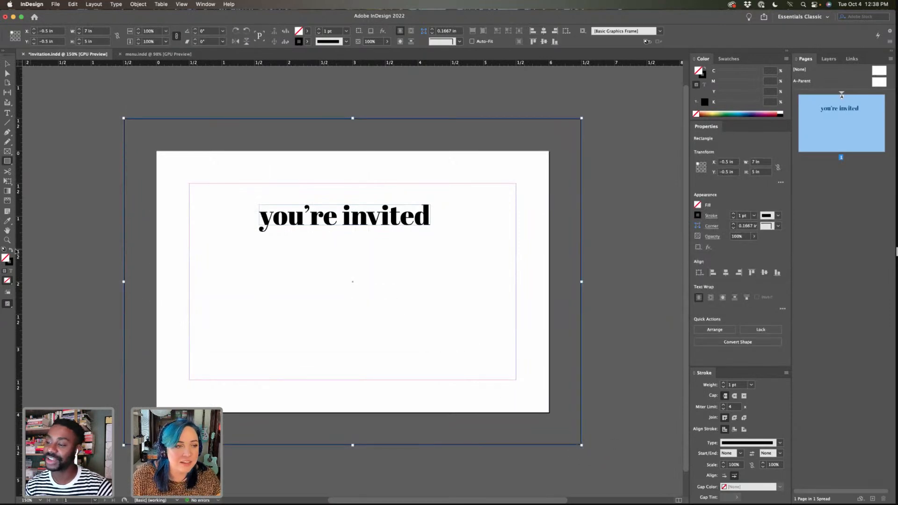
pyautogui.hotkey('shift', 'x')
pyautogui.press('v')
pyautogui.moveTo(123, 281); pyautogui.dragTo(123, 282)
pyautogui.moveTo(581, 118); pyautogui.dragTo(582, 118)
pyautogui.moveTo(351, 445); pyautogui.dragTo(353, 445)
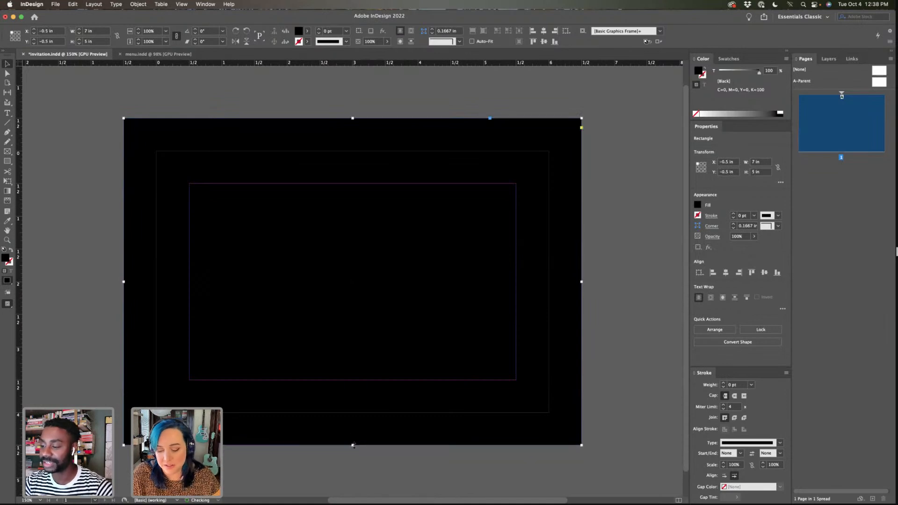
# Lighten the rectangle's black fill to a 90% tint.
pyautogui.click(697, 205)
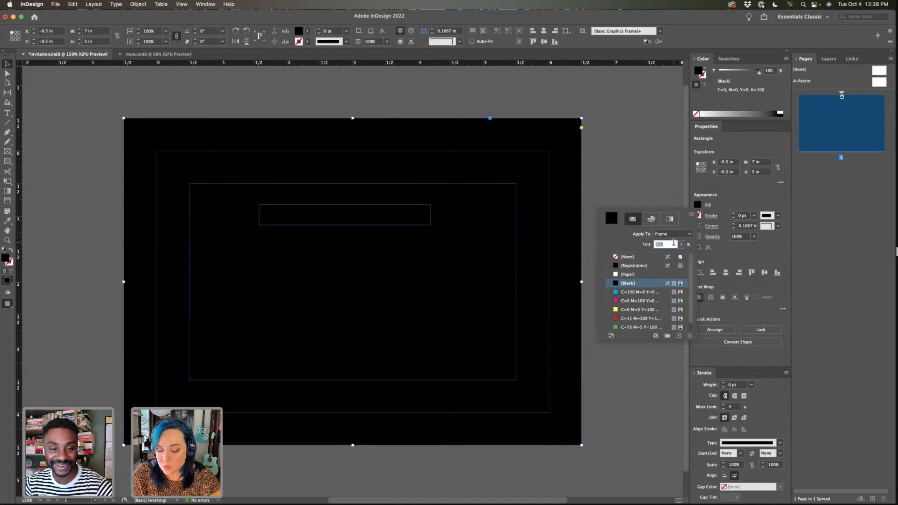
pyautogui.write('90')
pyautogui.press('Return')
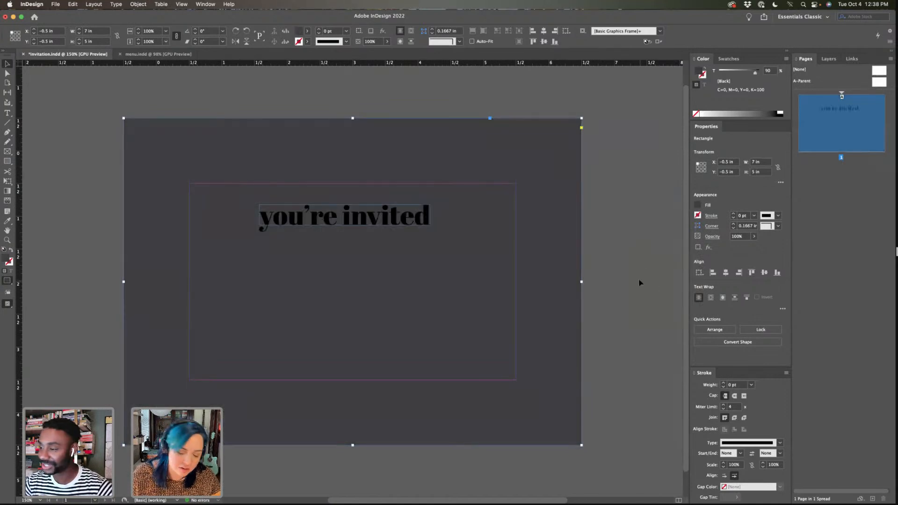
pyautogui.click(632, 276)
# Enlarge and reposition the "you're invited" headline, previewing without guides.
pyautogui.press('w')
pyautogui.click(429, 214)
pyautogui.moveTo(430, 205); pyautogui.dragTo(408, 231)
pyautogui.click(605, 261)
pyautogui.press('w')
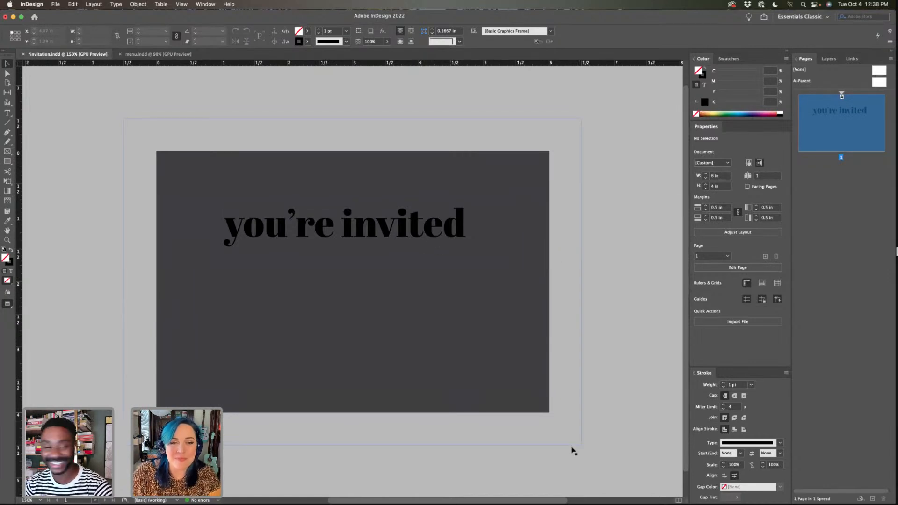
# Duplicate the headline frame below and change its text to "TO BE".
pyautogui.moveTo(393, 231); pyautogui.dragTo(393, 271)
pyautogui.tripleClick(370, 268)
pyautogui.write('TO BE')
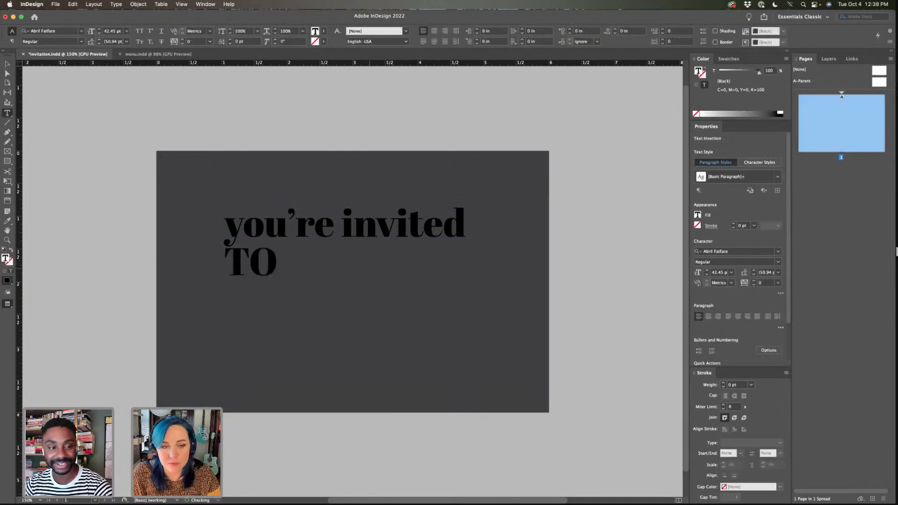
pyautogui.click(8, 64)
# Duplicate again below, retype it as a centre-aligned "spooked", and remove a stray character.
pyautogui.moveTo(328, 265); pyautogui.dragTo(205, 284)
pyautogui.doubleClick(330, 303)
pyautogui.write('s')
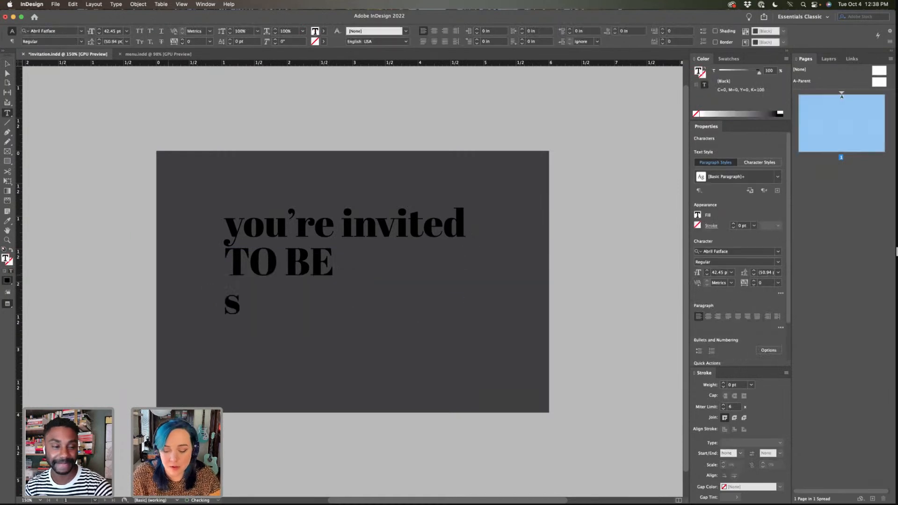
pyautogui.write('pooked')
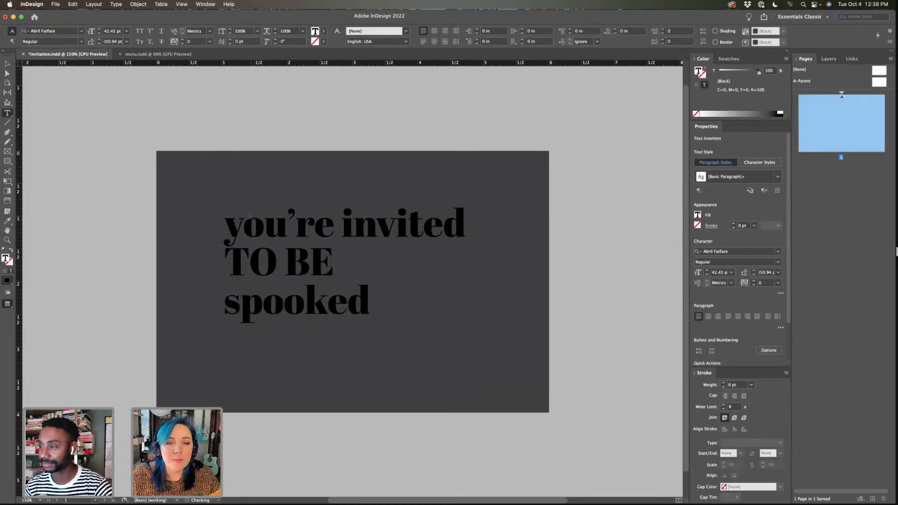
pyautogui.press('super+a')
pyautogui.click(709, 317)
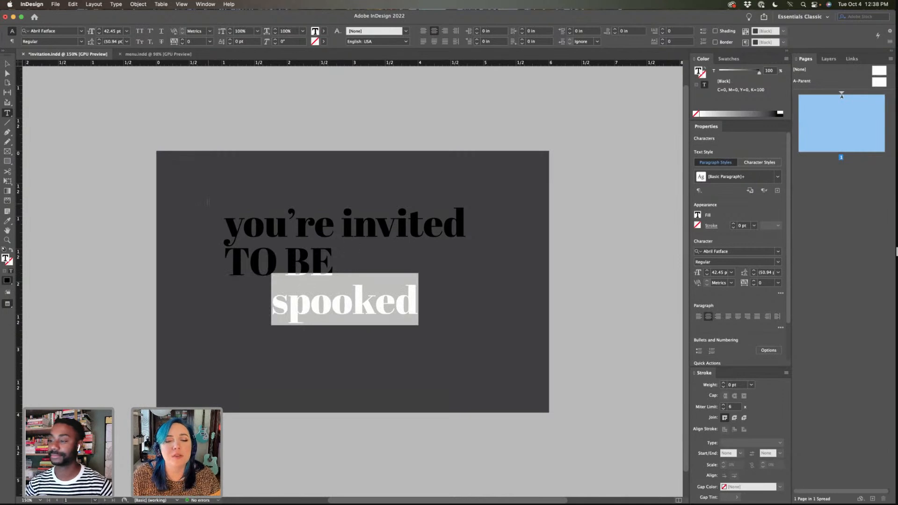
pyautogui.click(326, 222)
pyautogui.write('å')
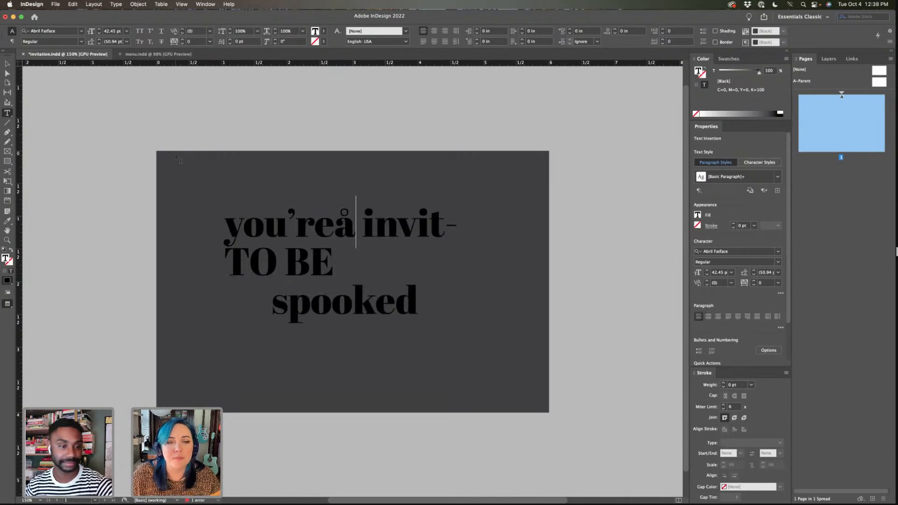
pyautogui.press('BackSpace')
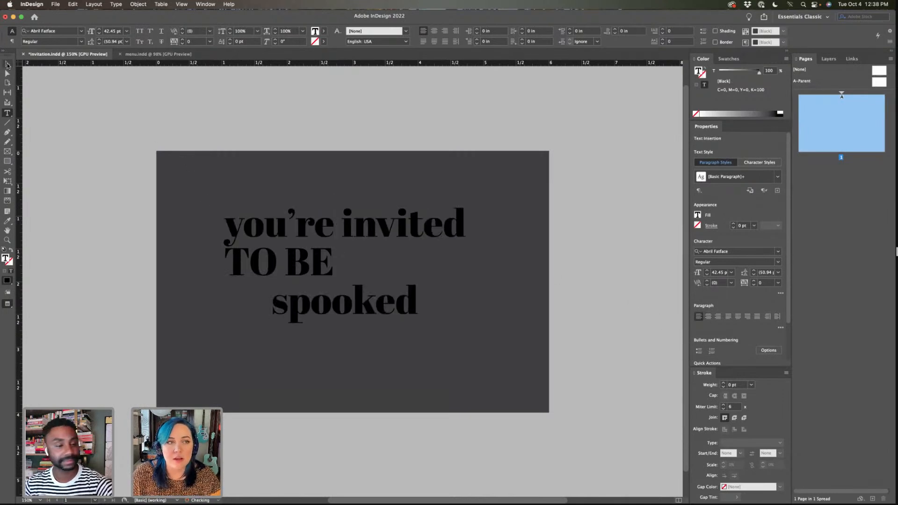
pyautogui.click(7, 64)
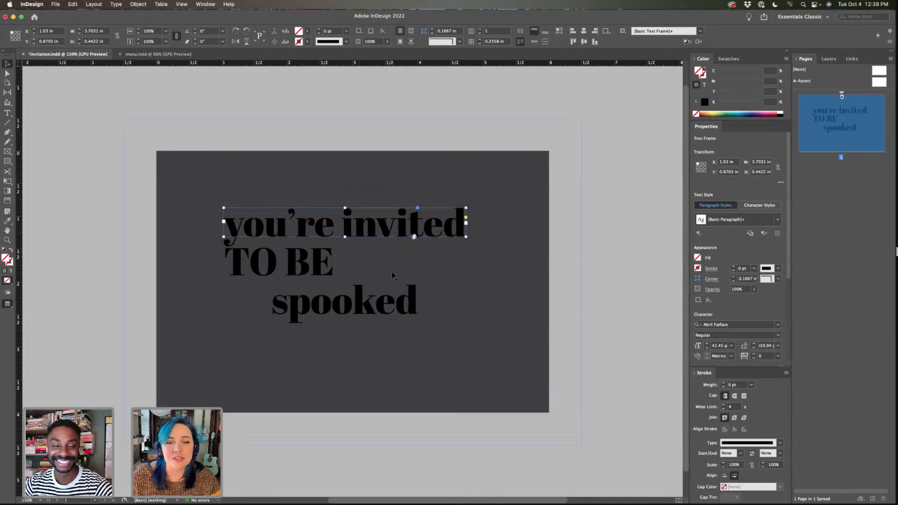
# Select the "TO BE" text and centre-align it.
pyautogui.click(324, 262)
pyautogui.doubleClick(324, 262)
pyautogui.moveTo(324, 262); pyautogui.dragTo(180, 255)
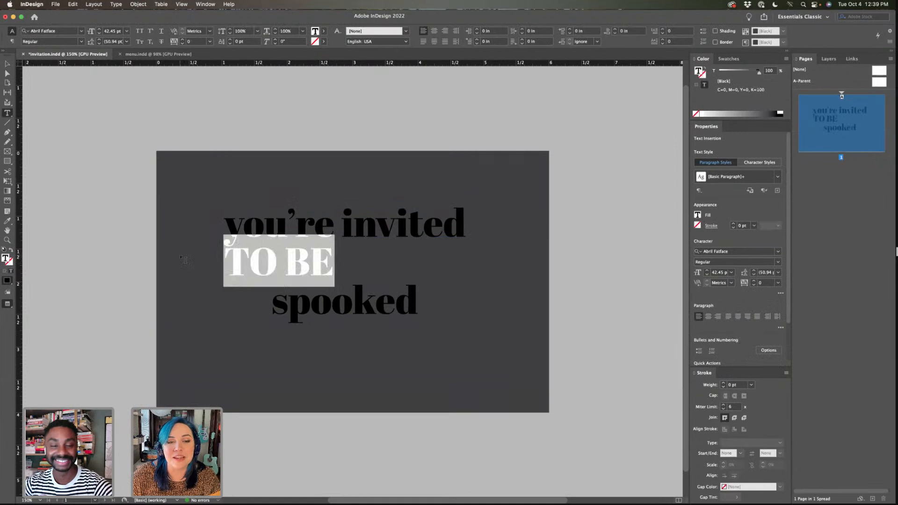
pyautogui.click(708, 316)
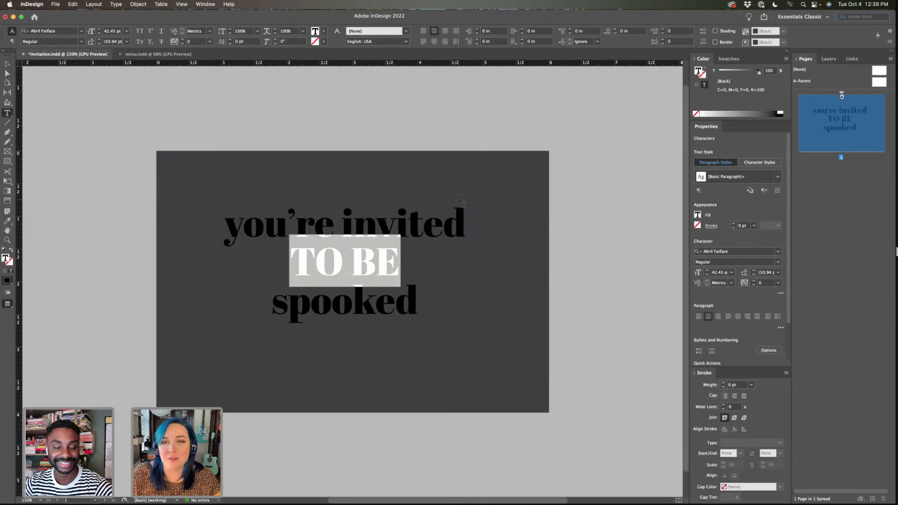
# Set "TO BE" in AdornS Condensed Sans.
pyautogui.click(778, 252)
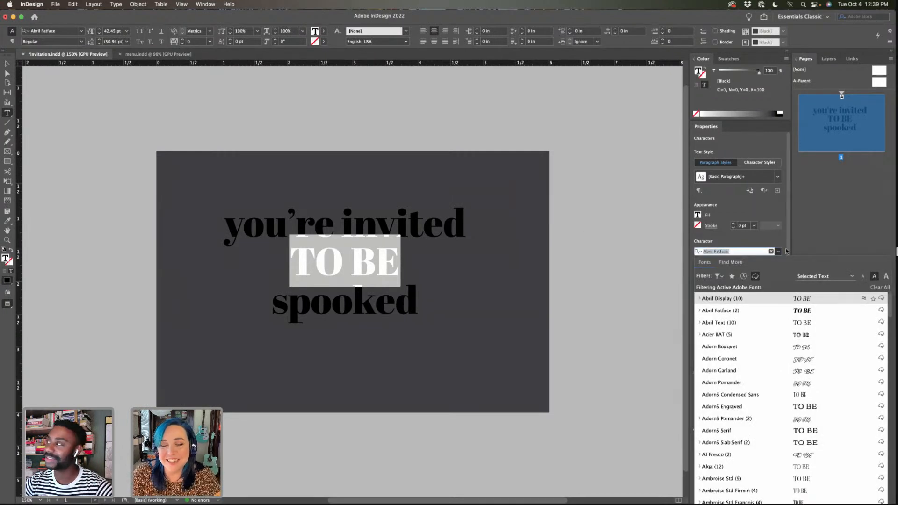
pyautogui.scroll(-2, 786, 251)
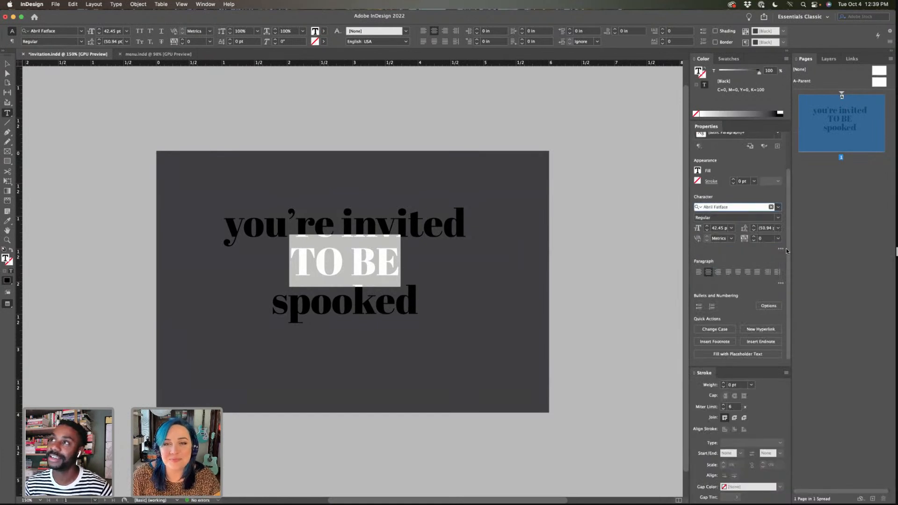
pyautogui.click(778, 206)
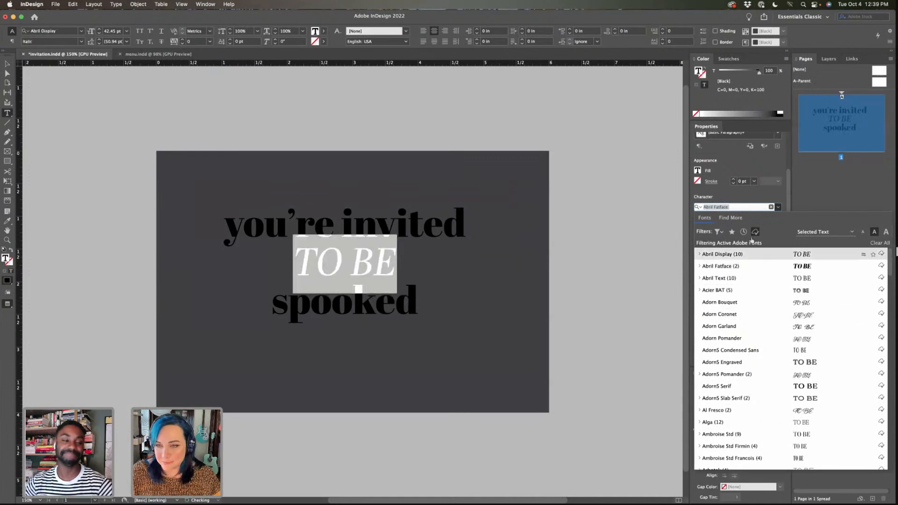
pyautogui.scroll(-3, 767, 335)
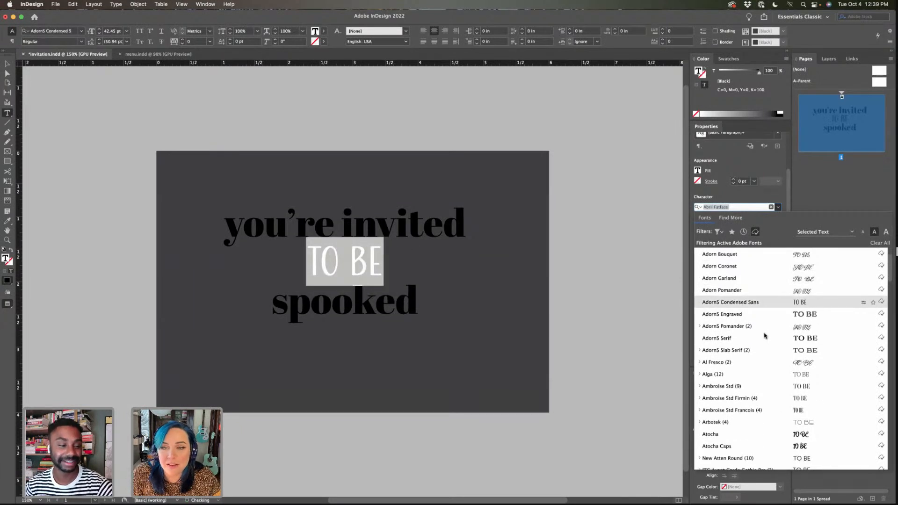
pyautogui.click(764, 303)
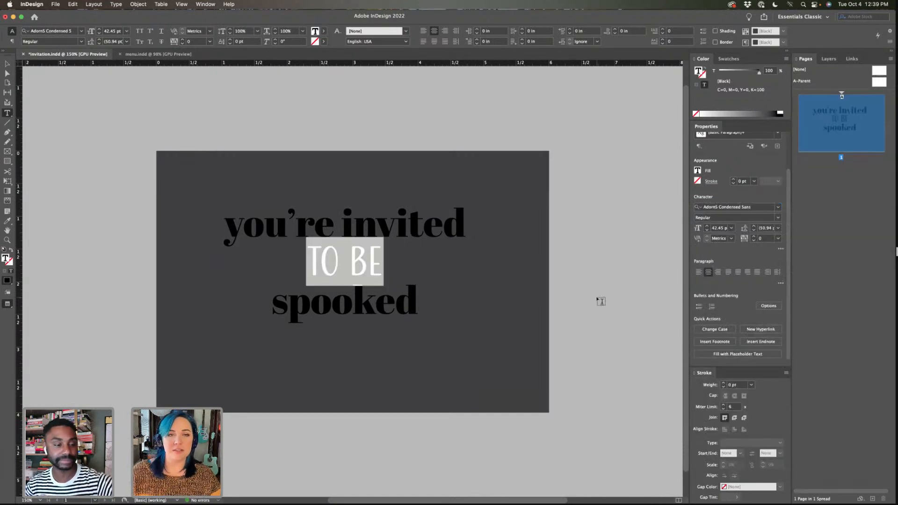
# Shrink the TO BE frame, fit it to its text, and move it to the centre.
pyautogui.click(8, 63)
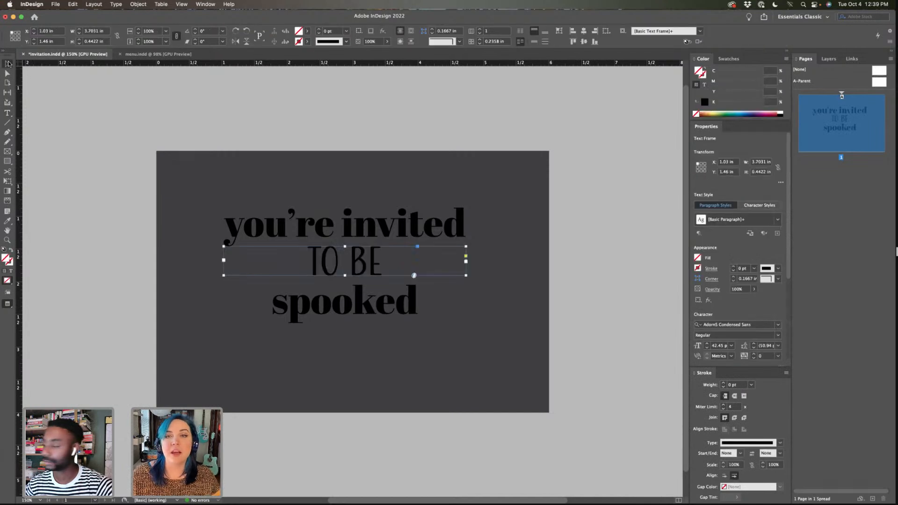
pyautogui.click(351, 234)
pyautogui.click(370, 259)
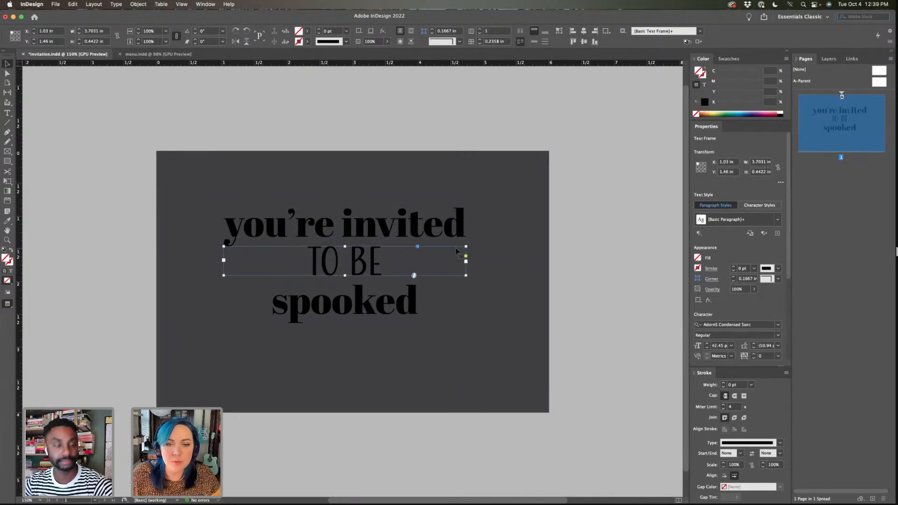
pyautogui.moveTo(466, 247); pyautogui.dragTo(422, 253)
pyautogui.doubleClick(422, 263)
pyautogui.moveTo(335, 272); pyautogui.dragTo(395, 260)
# Centre "spooked" and "you're invited" horizontally and space the three lines evenly.
pyautogui.click(403, 301)
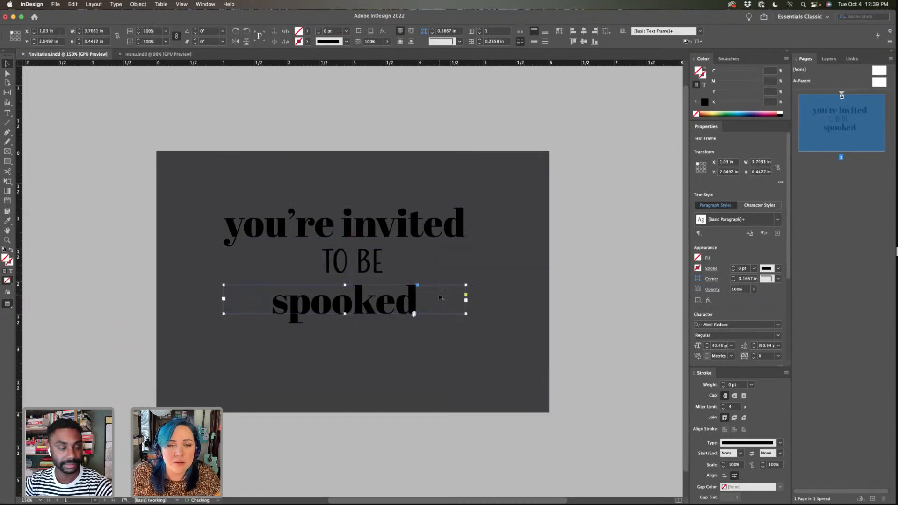
pyautogui.moveTo(395, 300); pyautogui.dragTo(403, 297)
pyautogui.moveTo(397, 225); pyautogui.dragTo(395, 230)
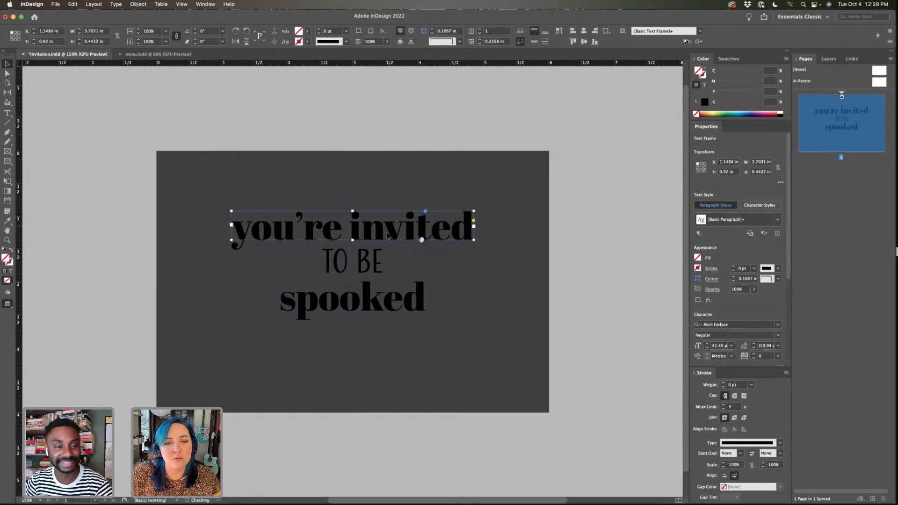
pyautogui.moveTo(374, 268); pyautogui.dragTo(387, 227)
pyautogui.click(580, 303)
pyautogui.click(644, 325)
pyautogui.moveTo(371, 268); pyautogui.dragTo(371, 264)
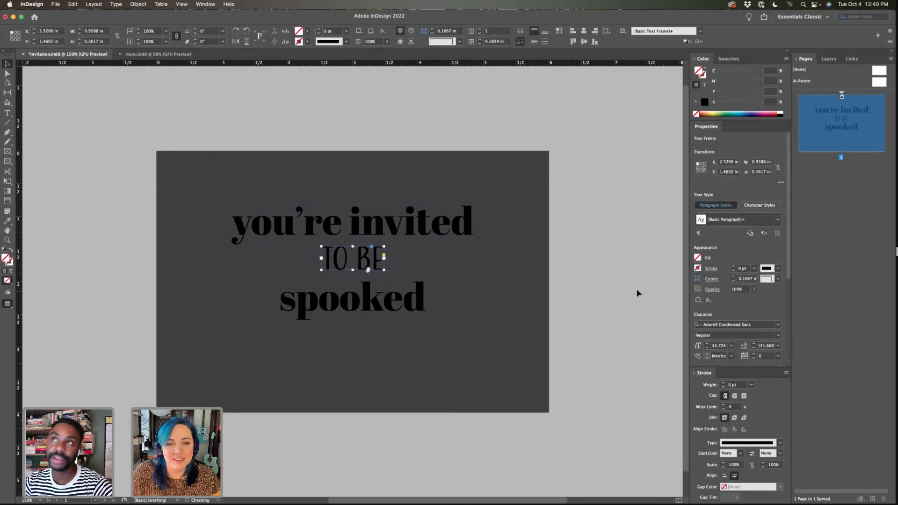
pyautogui.click(638, 291)
pyautogui.click(368, 269)
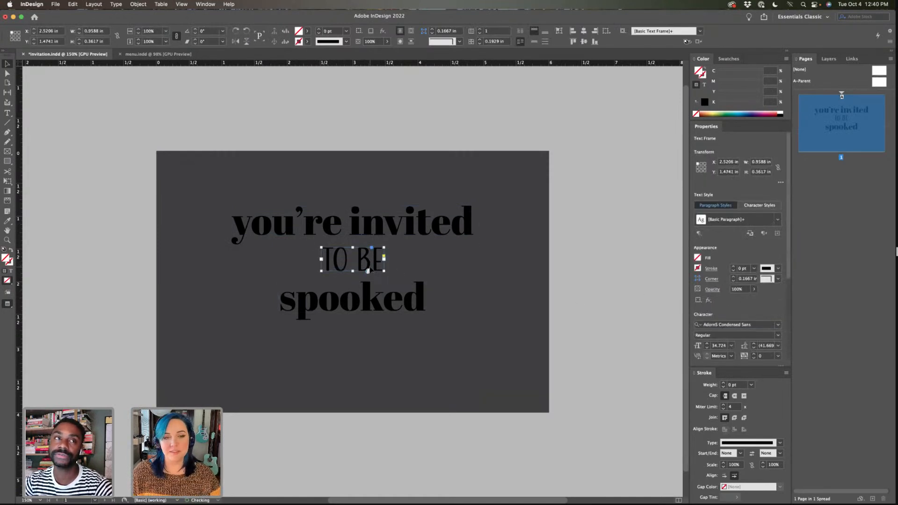
pyautogui.click(597, 282)
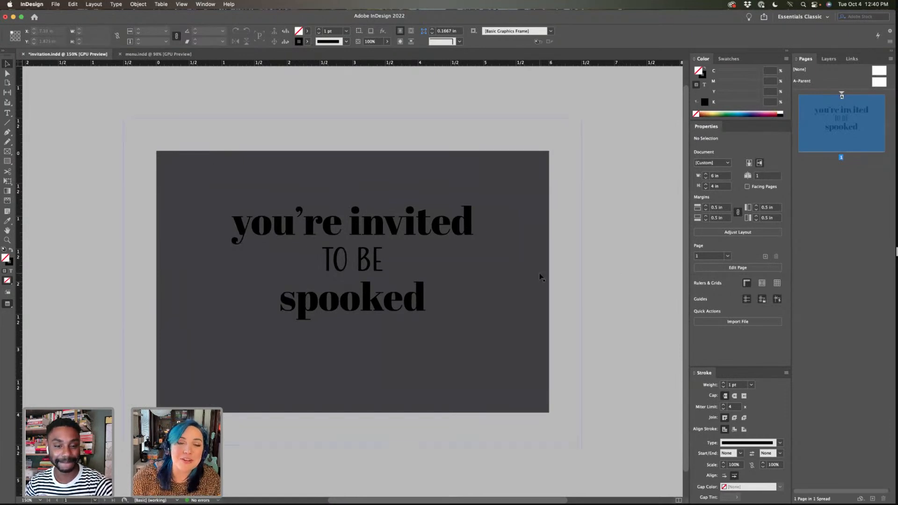
# Scale "you're invited" and "spooked" up together and recentre them on the page.
pyautogui.click(470, 232)
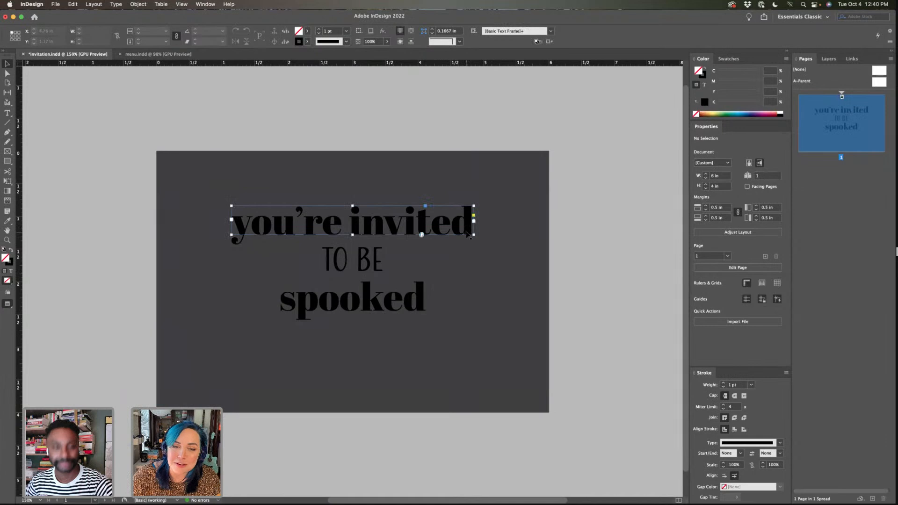
pyautogui.keyDown('shift'); pyautogui.click(375, 298); pyautogui.keyUp('shift')
pyautogui.moveTo(474, 206); pyautogui.dragTo(509, 190)
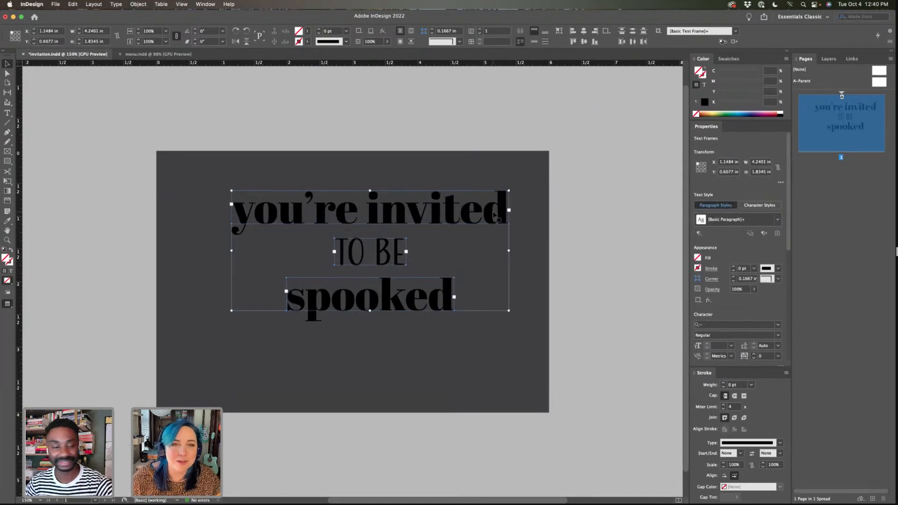
pyautogui.moveTo(503, 221); pyautogui.dragTo(486, 251)
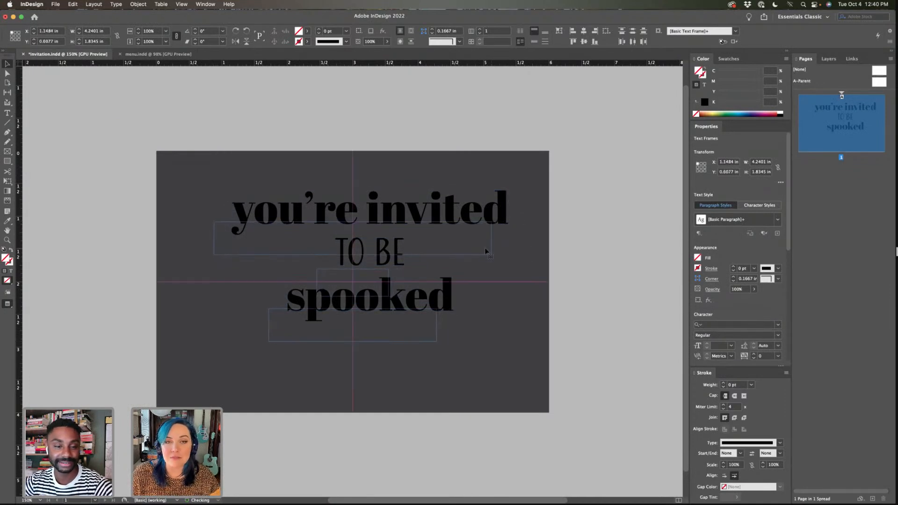
pyautogui.click(593, 284)
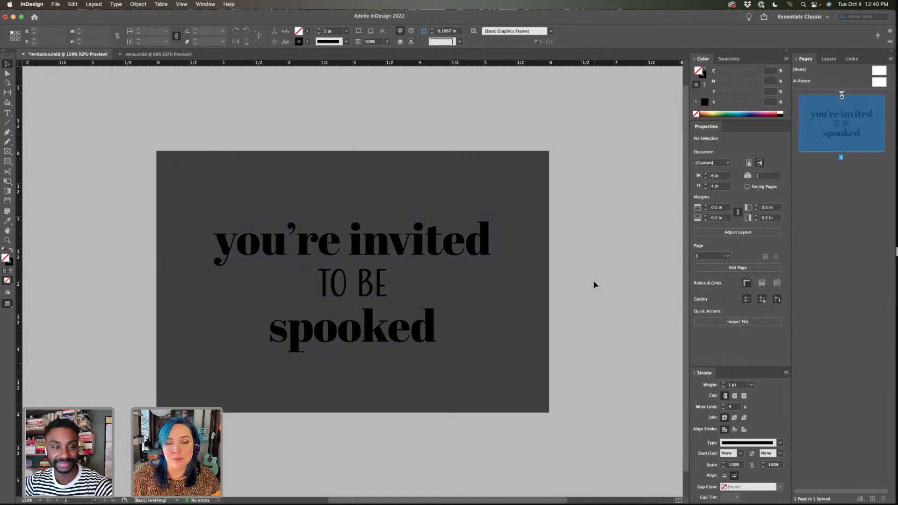
pyautogui.click(388, 254)
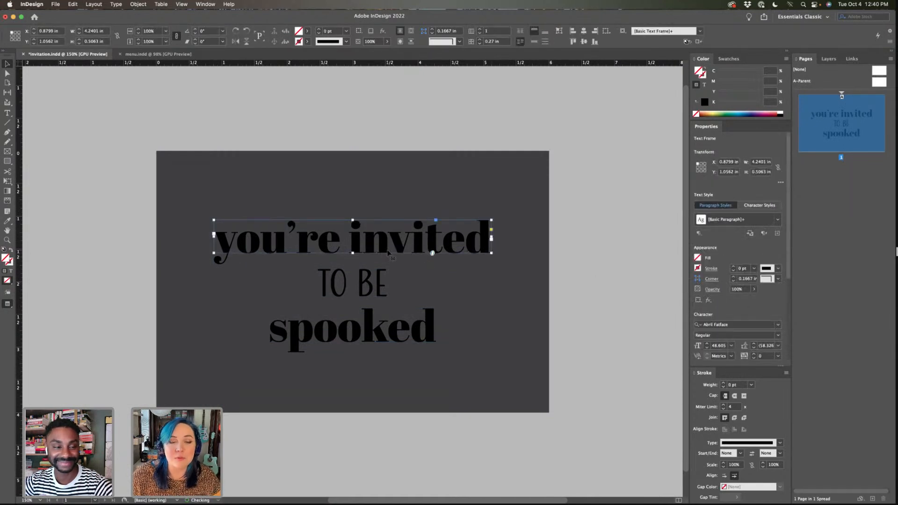
pyautogui.click(651, 352)
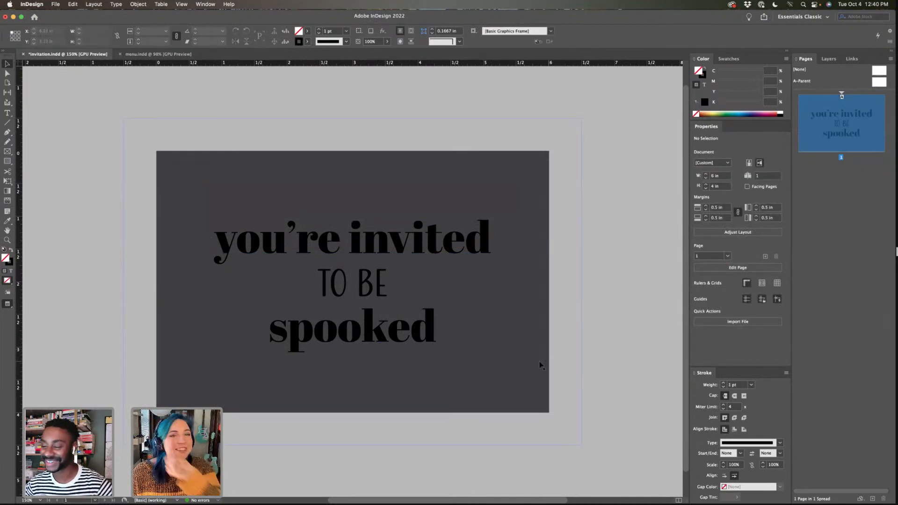
# Retype the middle line as "TO BE" and scale its frame down smaller.
pyautogui.click(384, 243)
pyautogui.click(383, 290)
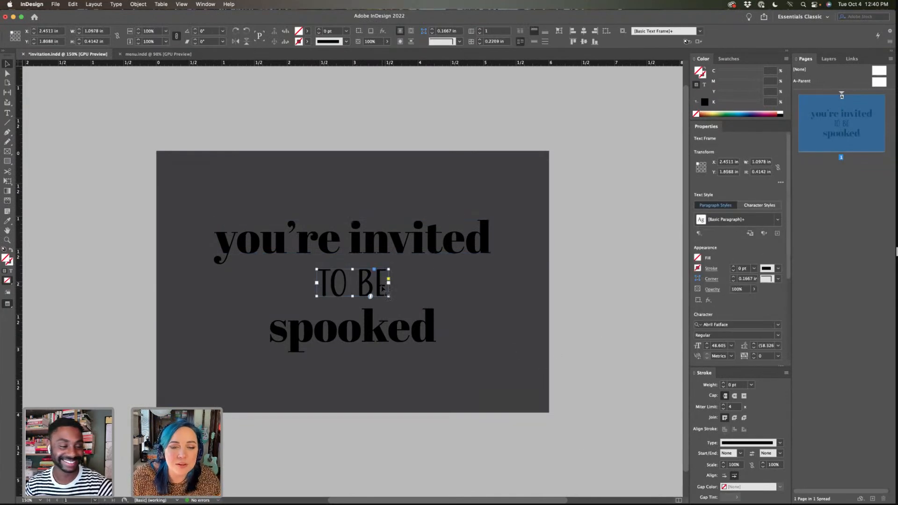
pyautogui.tripleClick(380, 283)
pyautogui.write('TO')
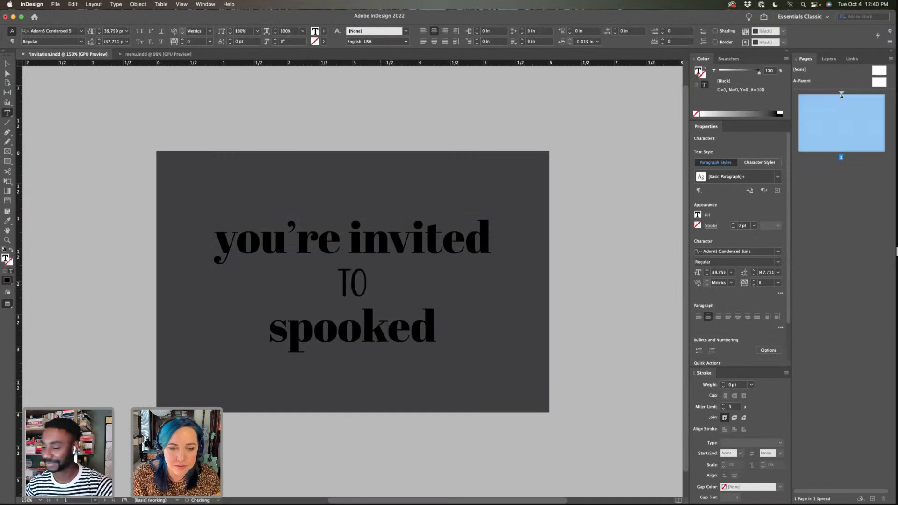
pyautogui.press('BackSpace')
pyautogui.press('BackSpace')
pyautogui.write('TO BE')
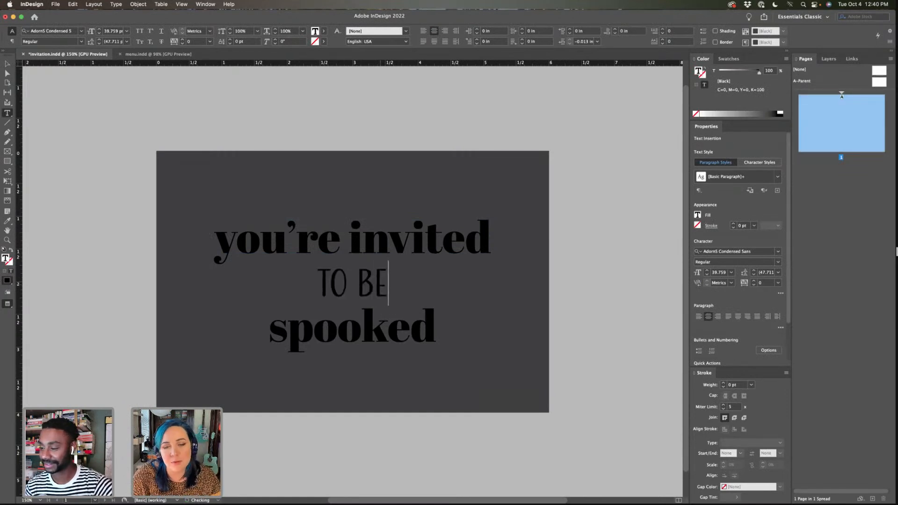
pyautogui.click(6, 65)
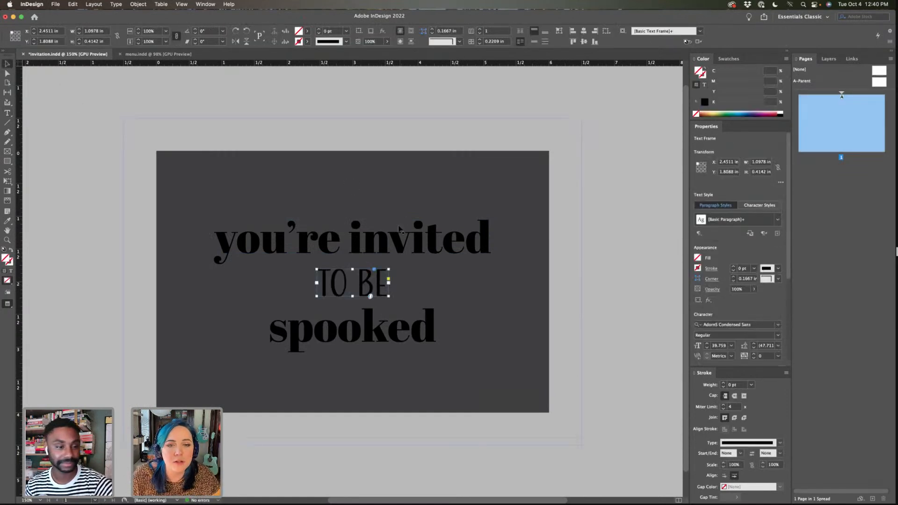
pyautogui.moveTo(390, 271); pyautogui.dragTo(371, 286)
pyautogui.click(607, 322)
pyautogui.click(644, 304)
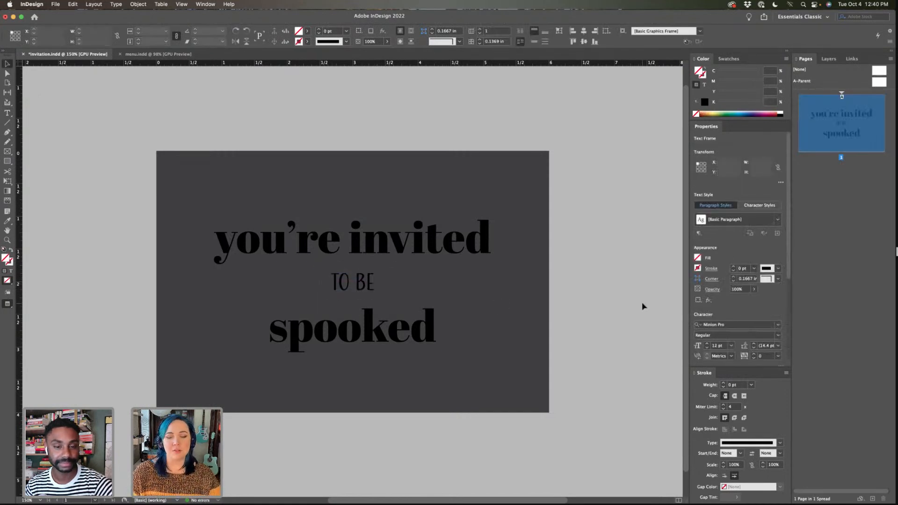
# Draw a horizontal rule beside TO BE, then undo it.
pyautogui.press('\\')
pyautogui.moveTo(383, 283); pyautogui.dragTo(492, 288)
pyautogui.hotkey('ctrl', 'z')
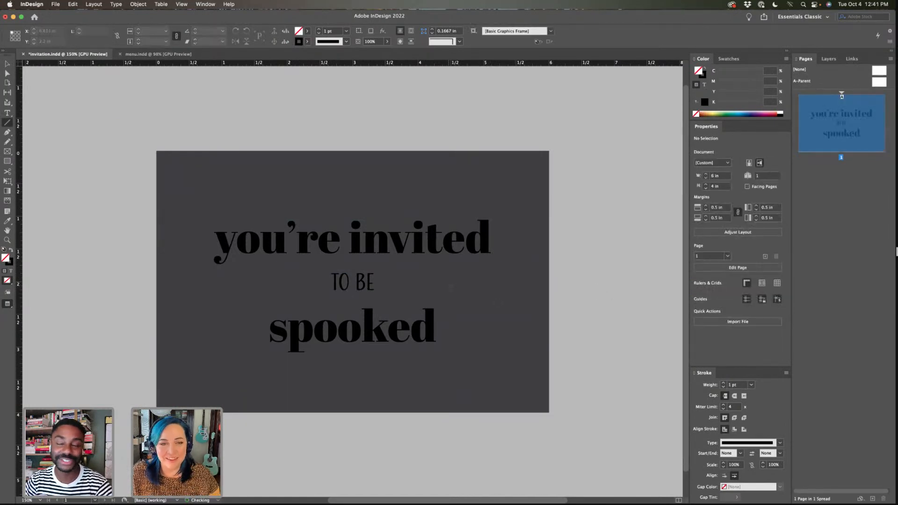
# Draw a thin horizontal rule beside TO BE and copy it to the other side, trimmed to fit.
pyautogui.press('v')
pyautogui.press('w')
pyautogui.click(558, 283)
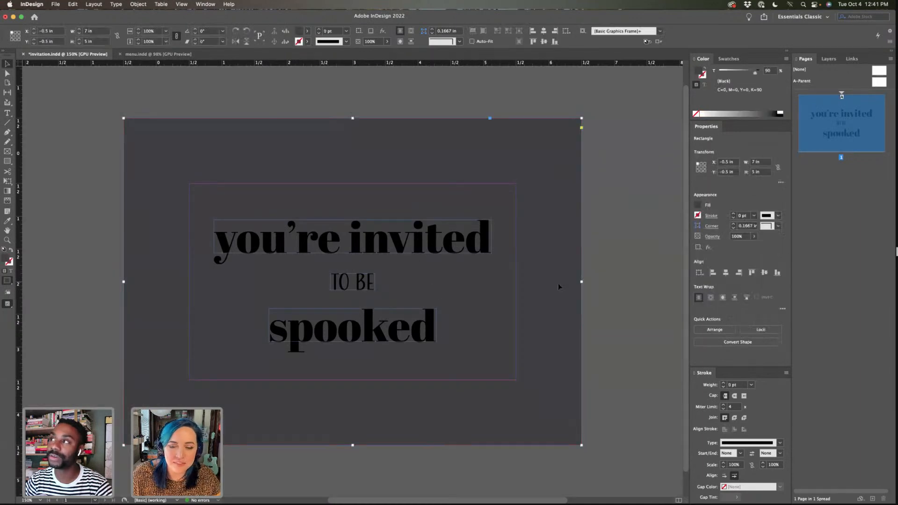
pyautogui.scroll(2, 557, 293)
pyautogui.click(596, 302)
pyautogui.scroll(-1, 594, 306)
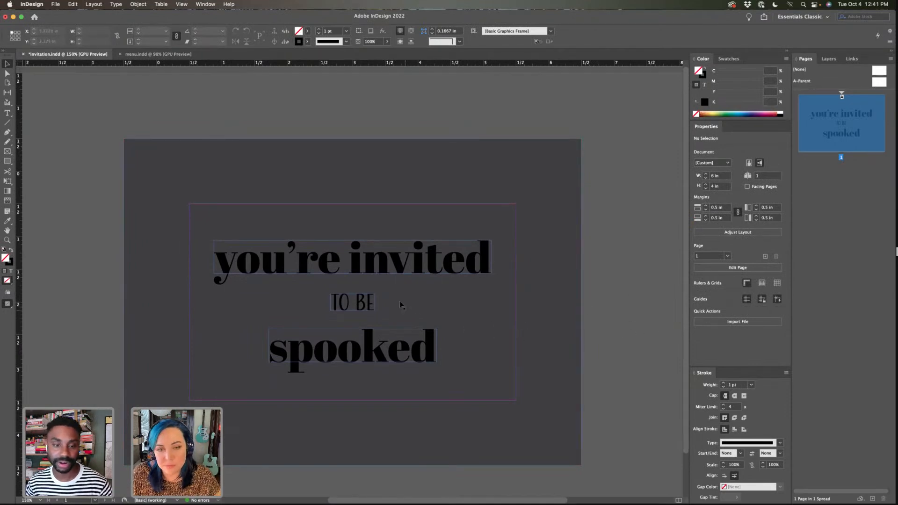
pyautogui.click(8, 123)
pyautogui.moveTo(172, 118); pyautogui.dragTo(248, 306)
pyautogui.press('v')
pyautogui.click(484, 323)
# Compare the two flanking rules' positions, then enlarge the spooked frame proportionally.
pyautogui.press('w')
pyautogui.click(599, 333)
pyautogui.click(608, 359)
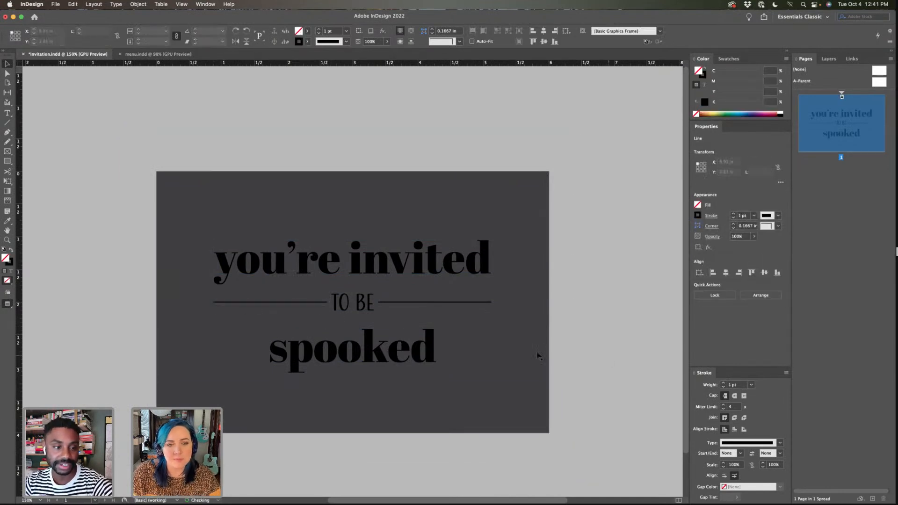
pyautogui.click(326, 302)
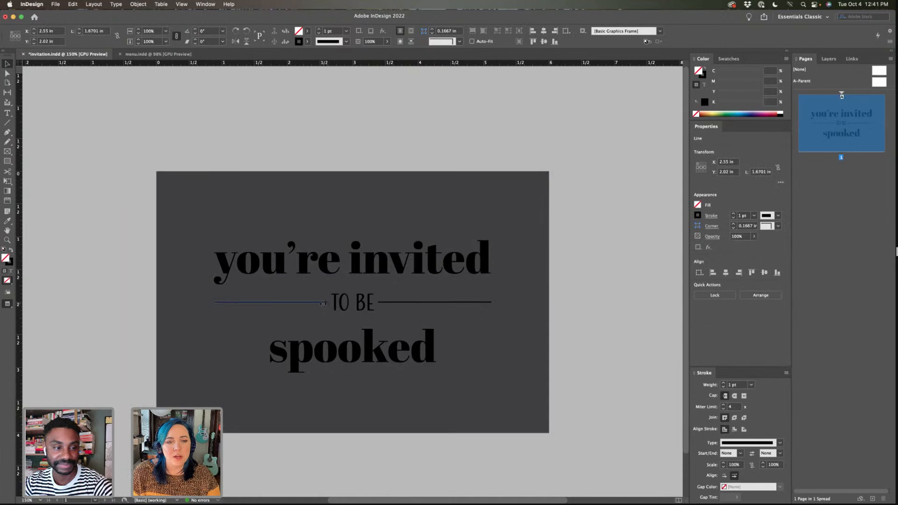
pyautogui.click(382, 303)
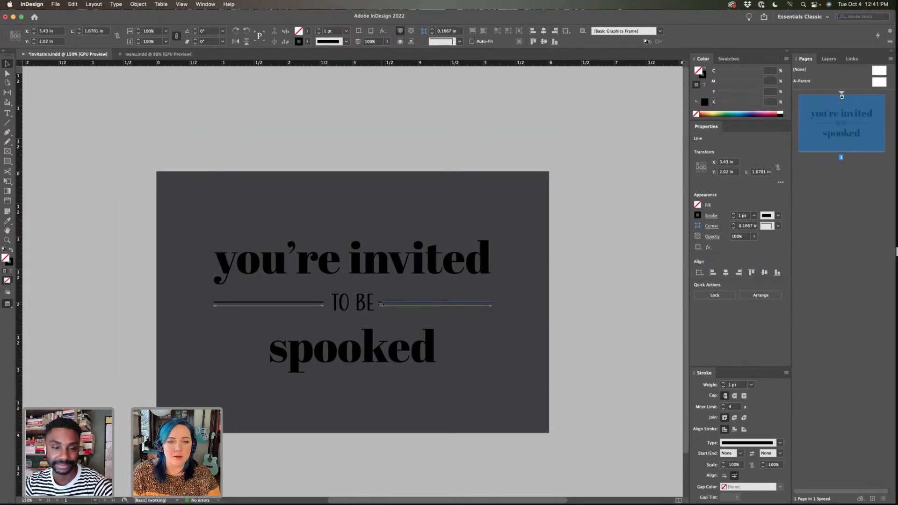
pyautogui.click(596, 348)
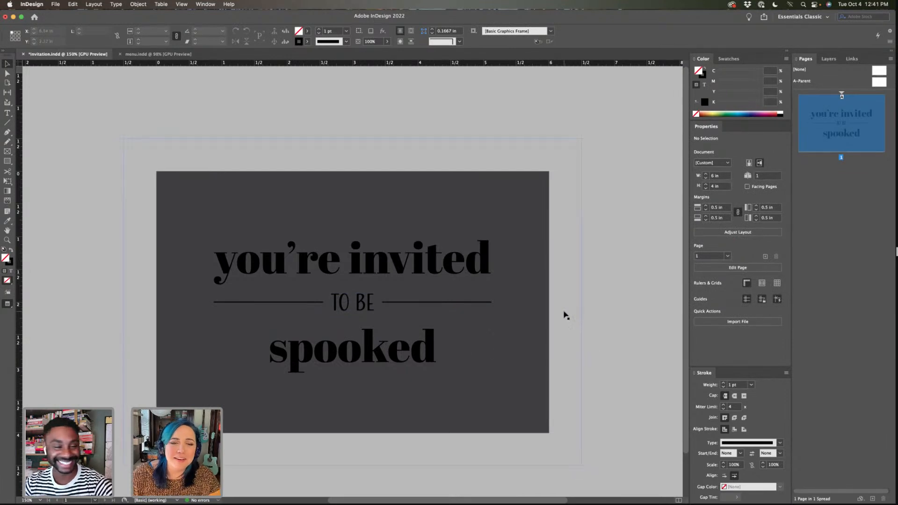
pyautogui.click(435, 341)
pyautogui.moveTo(448, 327); pyautogui.dragTo(475, 321)
# Recentre spooked and restyle the word in Abril Fatface Italic.
pyautogui.moveTo(421, 354); pyautogui.dragTo(400, 354)
pyautogui.click(614, 362)
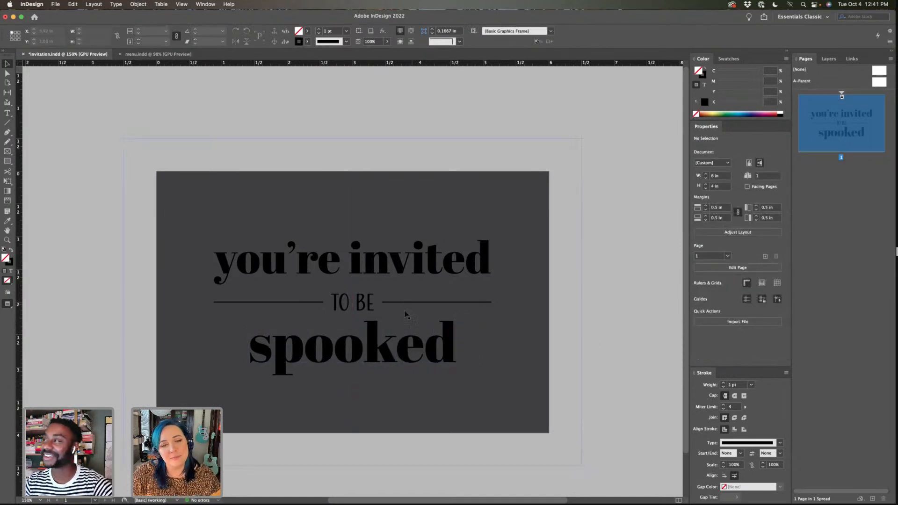
pyautogui.click(376, 337)
pyautogui.click(587, 366)
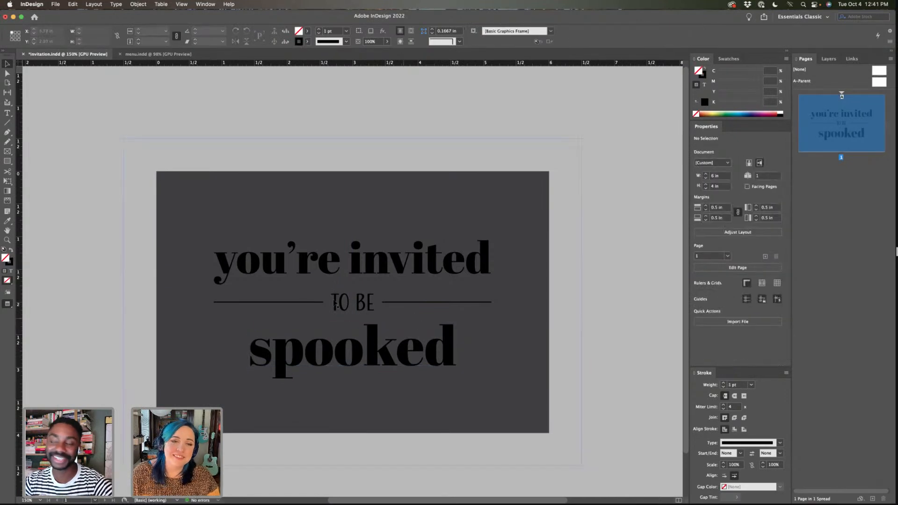
pyautogui.doubleClick(360, 351)
pyautogui.doubleClick(360, 352)
pyautogui.click(778, 262)
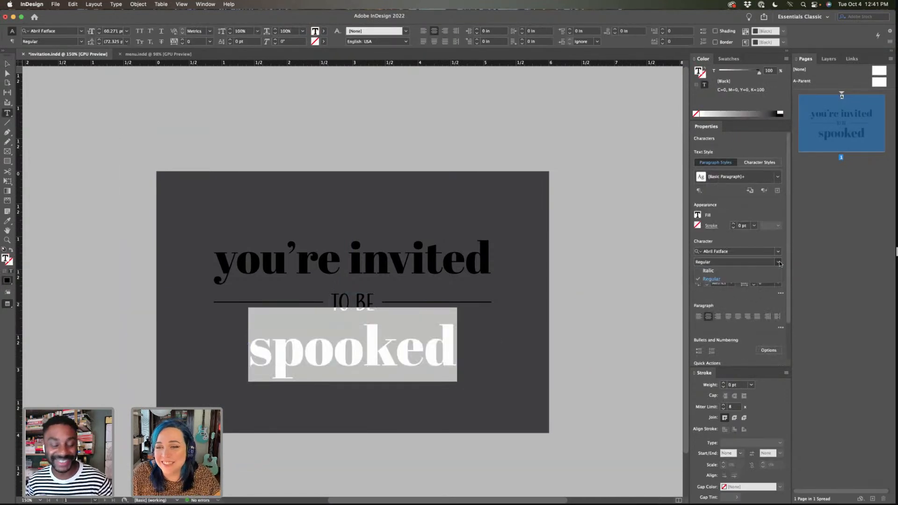
pyautogui.click(743, 273)
pyautogui.press('Escape')
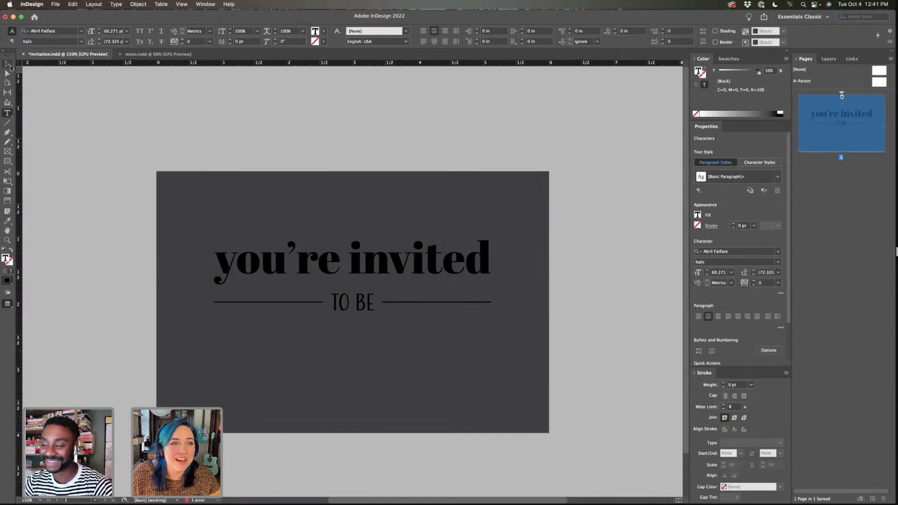
# Fit the spooked frame to its text, then scale and position it to span the rules.
pyautogui.moveTo(457, 365); pyautogui.dragTo(516, 389)
pyautogui.doubleClick(515, 390)
pyautogui.moveTo(468, 355); pyautogui.dragTo(409, 354)
pyautogui.moveTo(431, 323); pyautogui.dragTo(496, 310)
pyautogui.moveTo(484, 342); pyautogui.dragTo(482, 351)
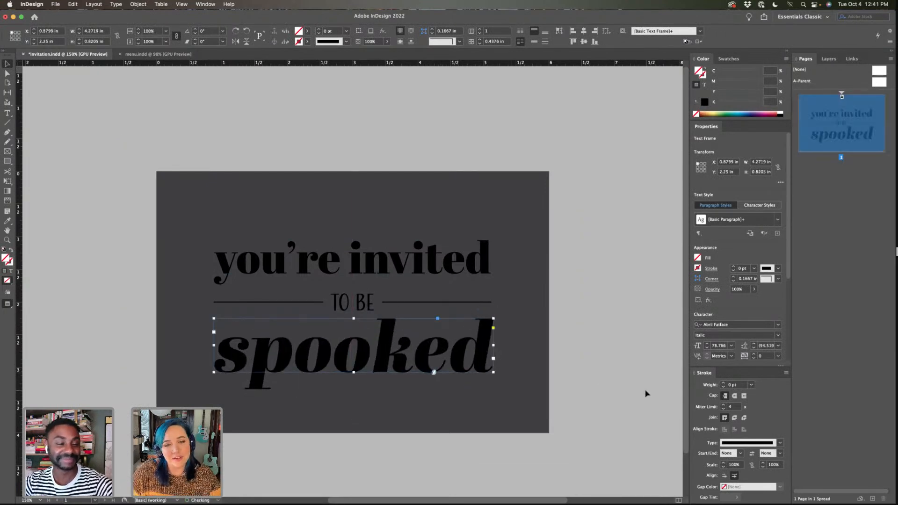
pyautogui.click(585, 391)
pyautogui.scroll(1, 385, 350)
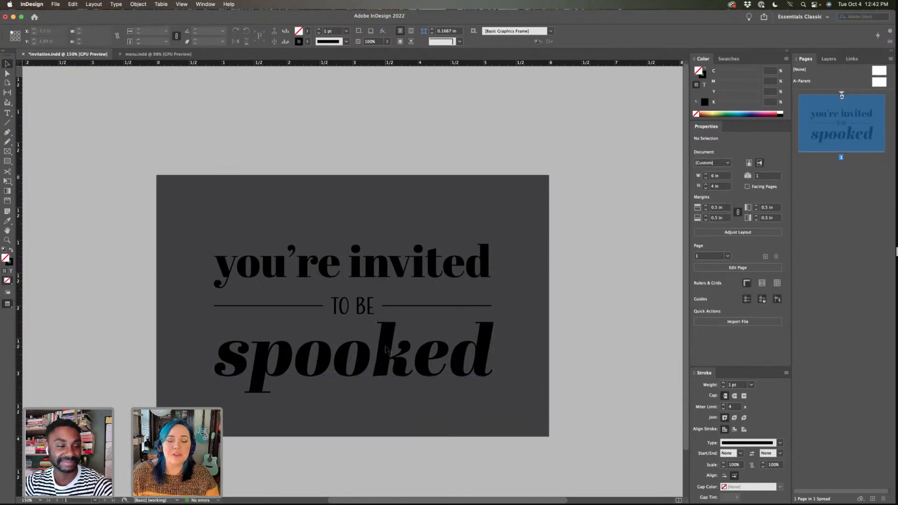
# Enlarge spooked a little more and nudge it slightly down and left.
pyautogui.click(427, 352)
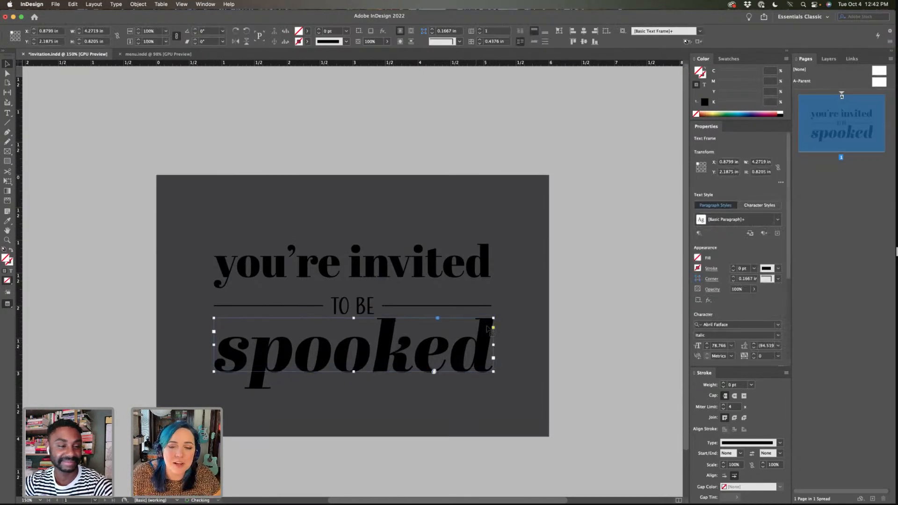
pyautogui.moveTo(493, 318); pyautogui.dragTo(506, 316)
pyautogui.moveTo(395, 343); pyautogui.dragTo(388, 352)
pyautogui.click(648, 381)
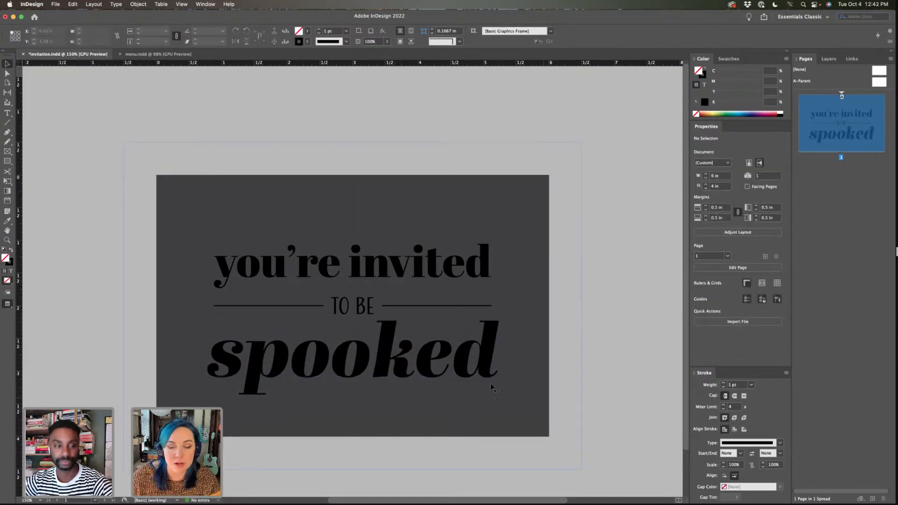
# Move you're invited, TO BE with its rules, and spooked up together, nudging with the Up arrow.
pyautogui.click(314, 306)
pyautogui.keyDown('shift'); pyautogui.click(352, 307); pyautogui.keyUp('shift')
pyautogui.keyDown('shift'); pyautogui.click(391, 306); pyautogui.keyUp('shift')
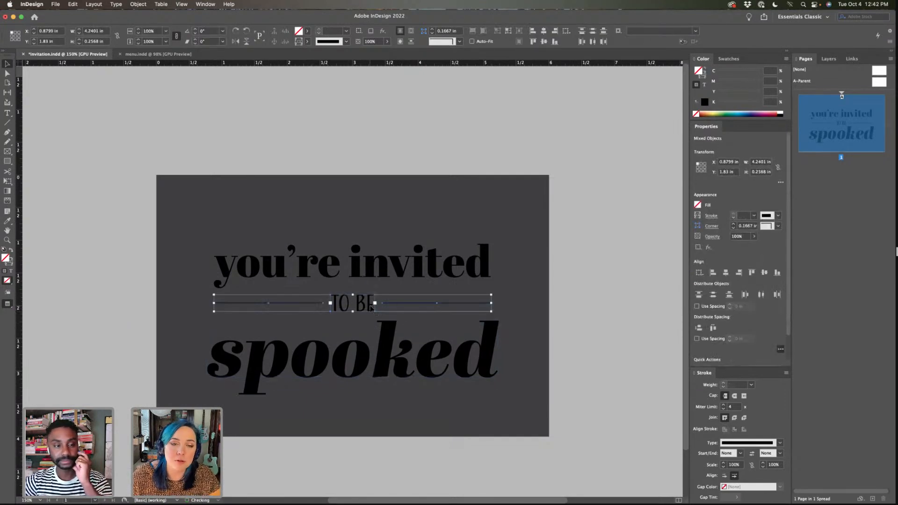
pyautogui.click(625, 333)
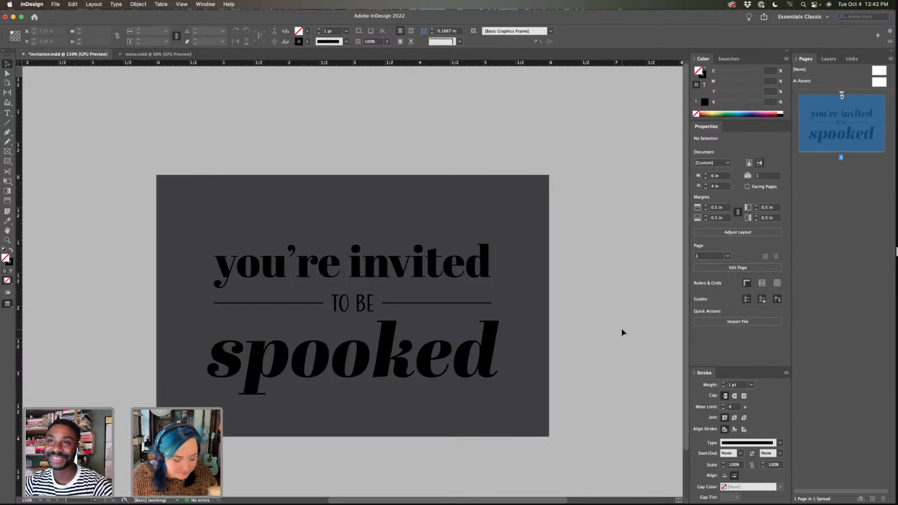
pyautogui.press('w')
pyautogui.click(269, 262)
pyautogui.keyDown('shift'); pyautogui.click(288, 304); pyautogui.keyUp('shift')
pyautogui.keyDown('shift'); pyautogui.click(383, 353); pyautogui.keyUp('shift')
pyautogui.moveTo(381, 350); pyautogui.dragTo(383, 345)
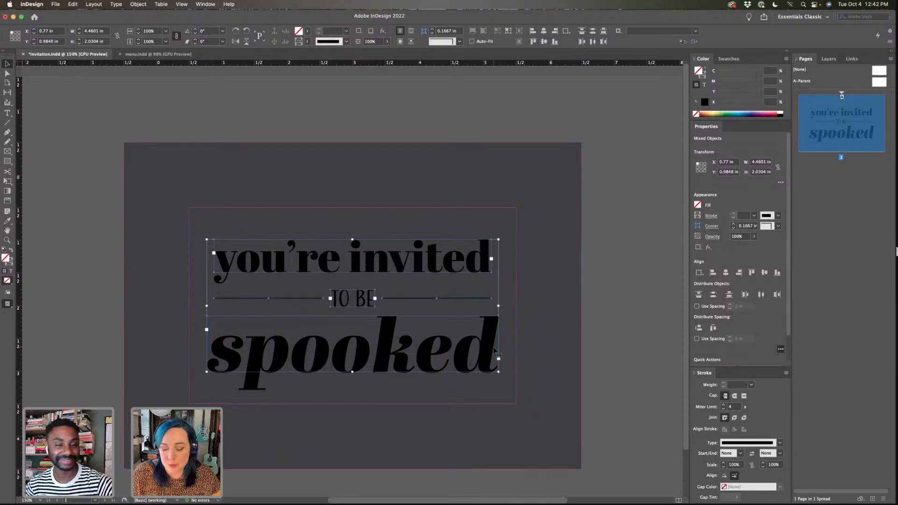
pyautogui.press('Up')
pyautogui.press('Up')
pyautogui.press('Up')
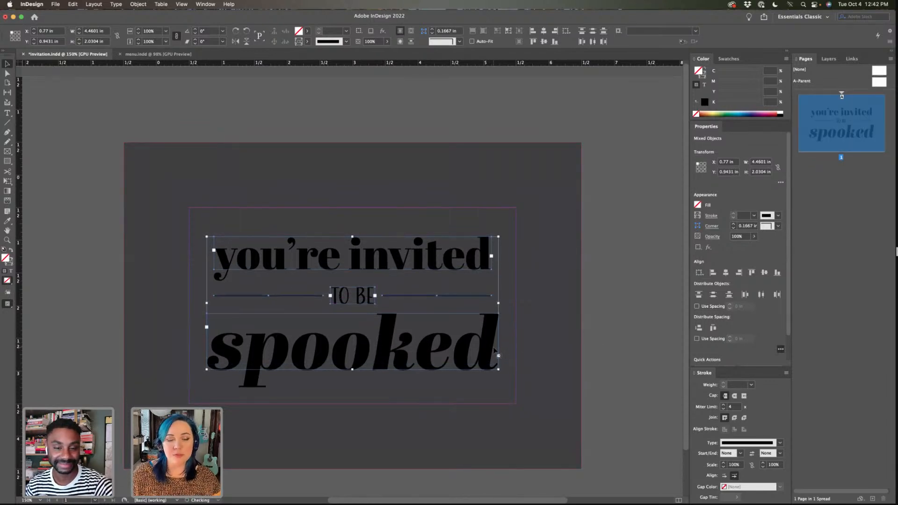
pyautogui.press('w')
pyautogui.click(623, 332)
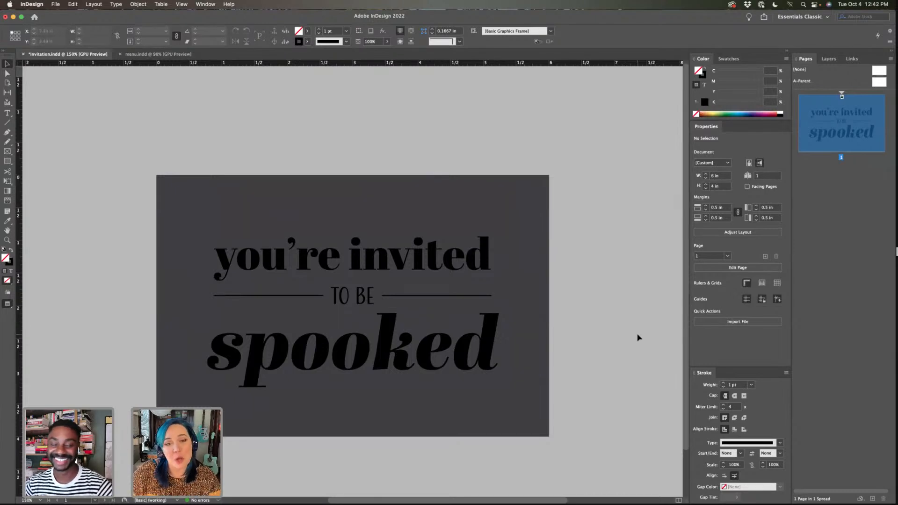
# Nudge spooked up one more step toward TO BE.
pyautogui.click(385, 348)
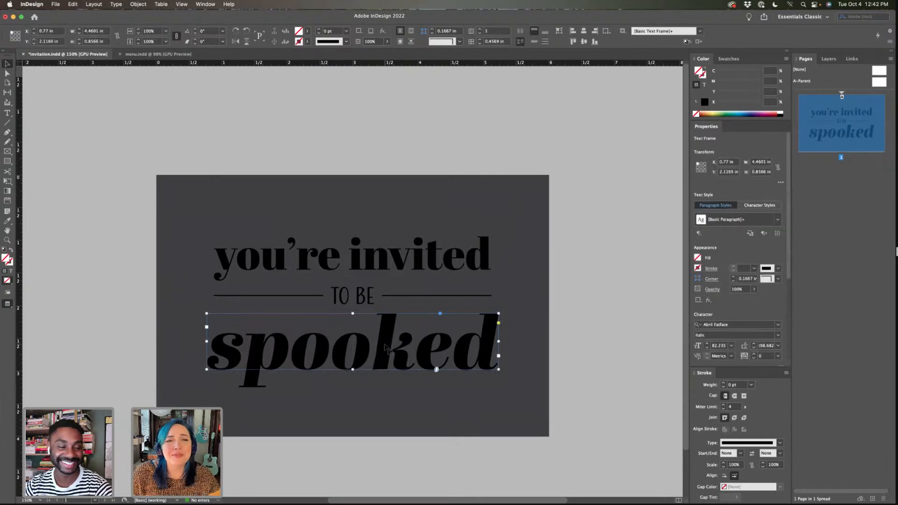
pyautogui.press('Up')
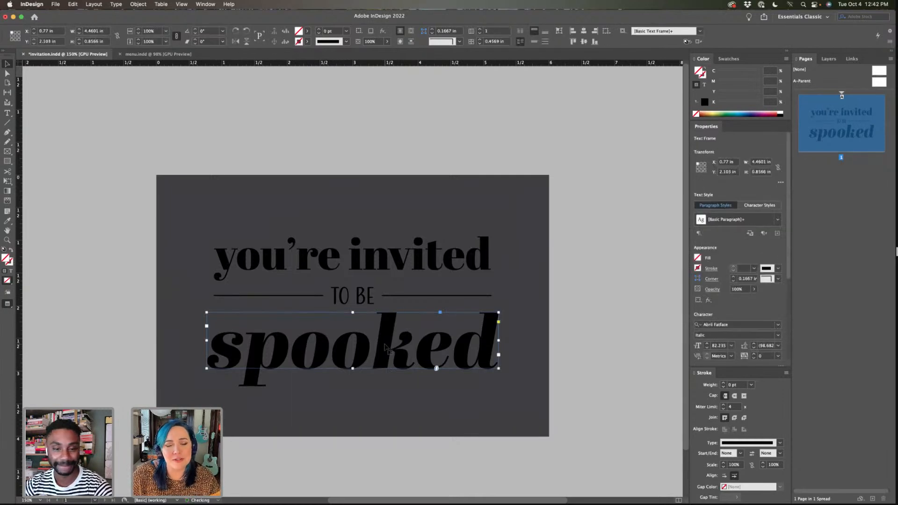
pyautogui.click(535, 347)
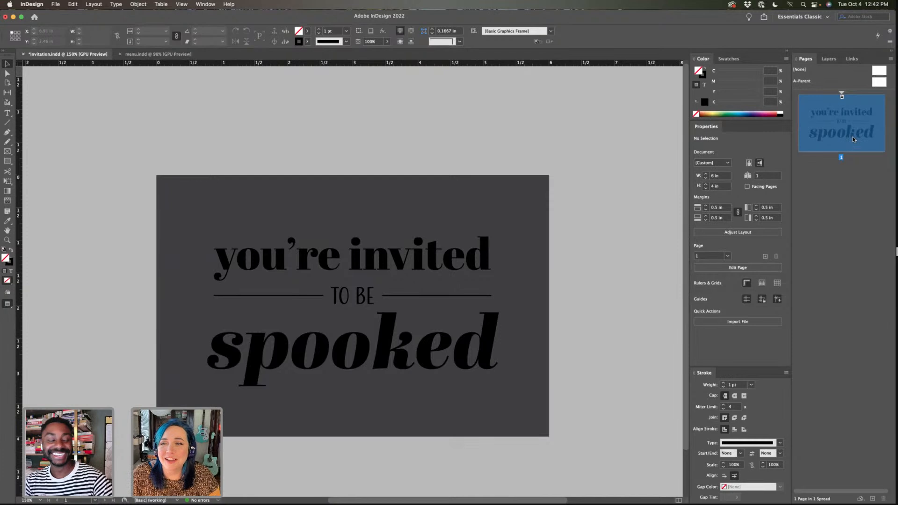
# Duplicate page 1 as a second page and swap the background rectangle's fill and stroke.
pyautogui.moveTo(837, 210); pyautogui.dragTo(838, 212)
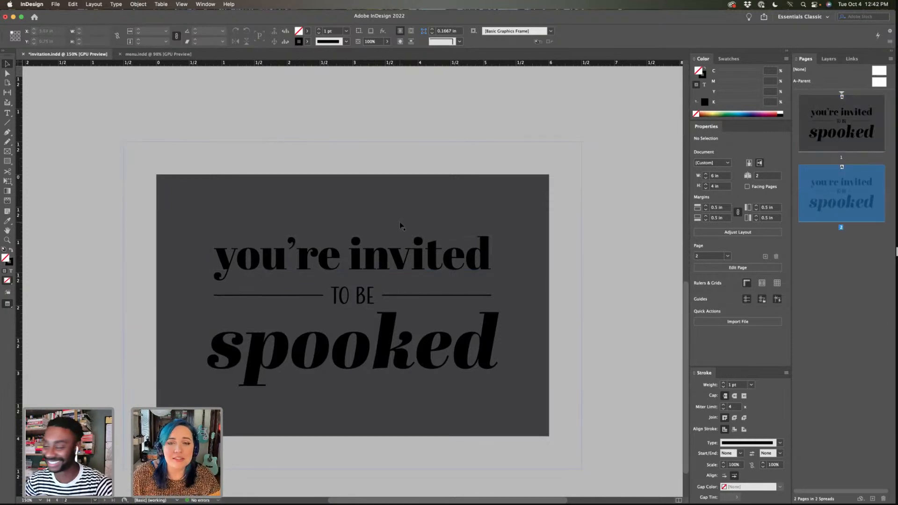
pyautogui.click(566, 187)
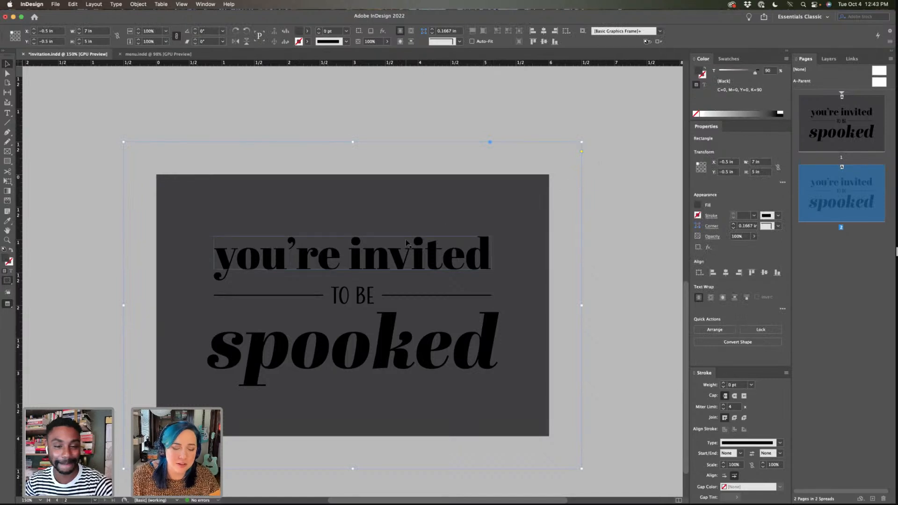
pyautogui.press('w')
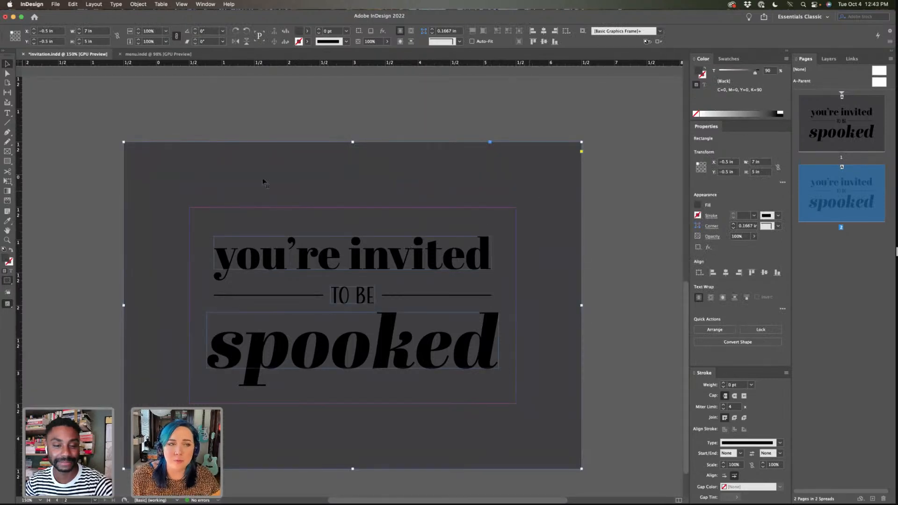
pyautogui.click(12, 251)
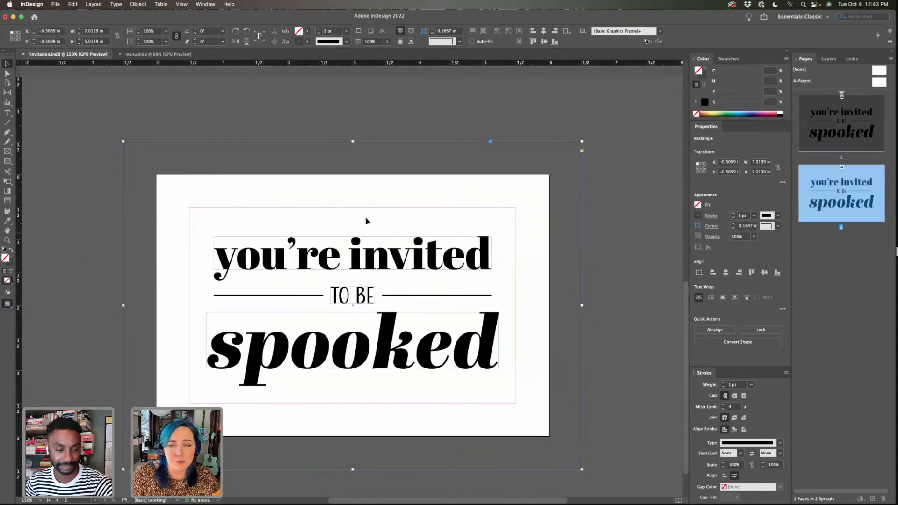
# Thicken the border stroke to 17 pt and align the stroke to the inside.
pyautogui.click(732, 214)
pyautogui.click(733, 214)
pyautogui.click(733, 214)
pyautogui.click(733, 214)
pyautogui.click(732, 214)
pyautogui.click(732, 214)
pyautogui.click(733, 213)
pyautogui.click(733, 214)
pyautogui.click(733, 213)
pyautogui.click(733, 214)
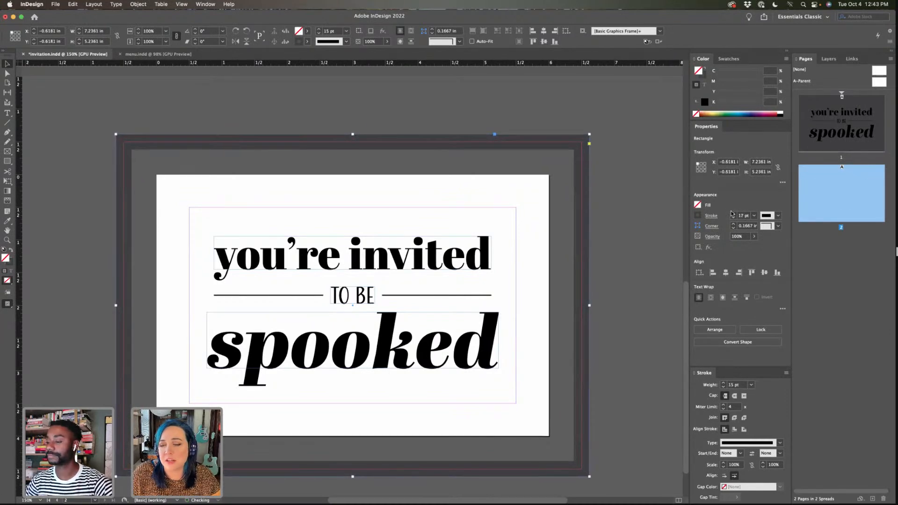
pyautogui.click(744, 429)
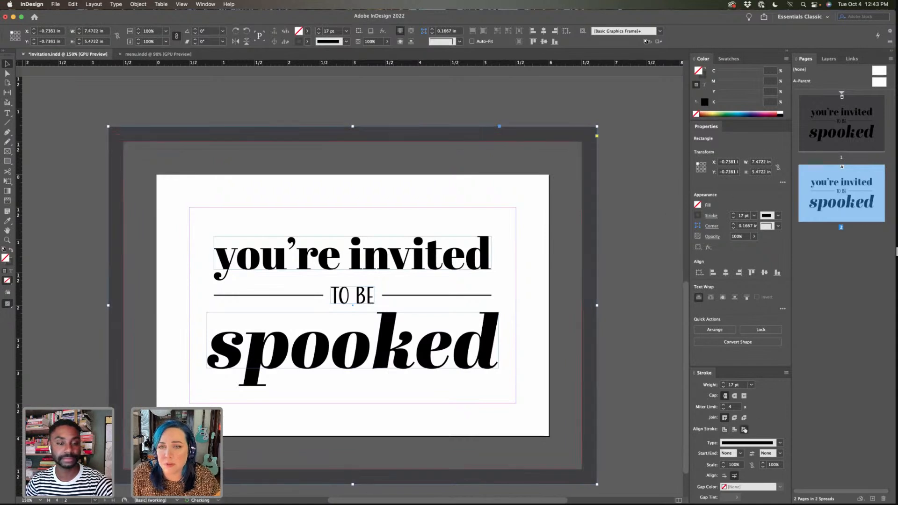
pyautogui.click(724, 429)
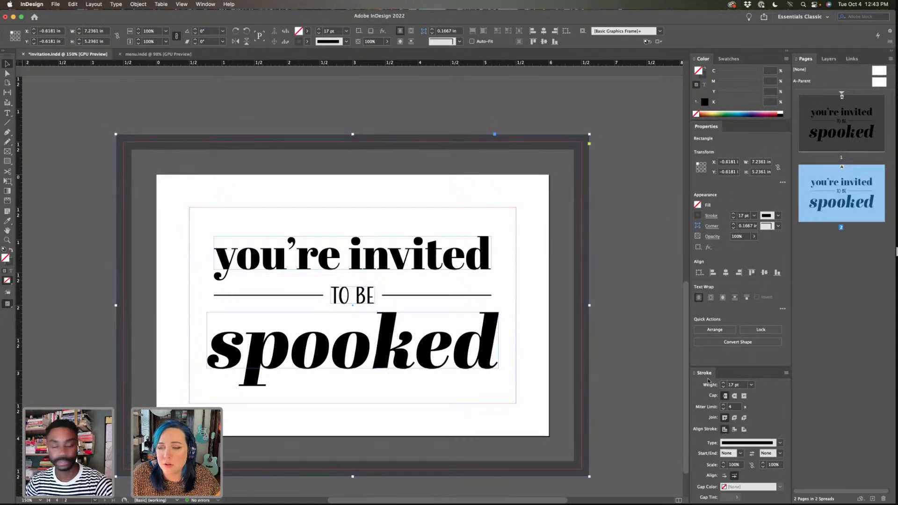
pyautogui.click(734, 428)
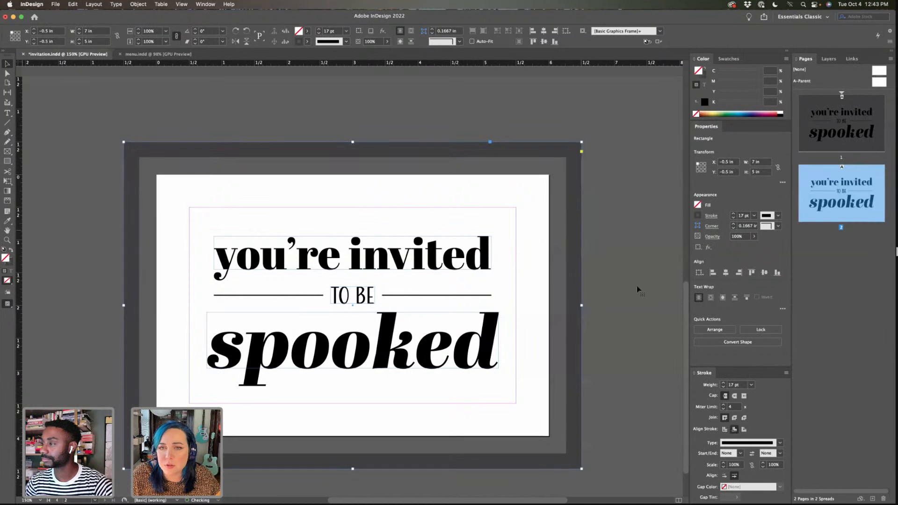
# Increase the border stroke weight to about 50 pt.
pyautogui.click(734, 213)
pyautogui.click(734, 213)
pyautogui.click(734, 213)
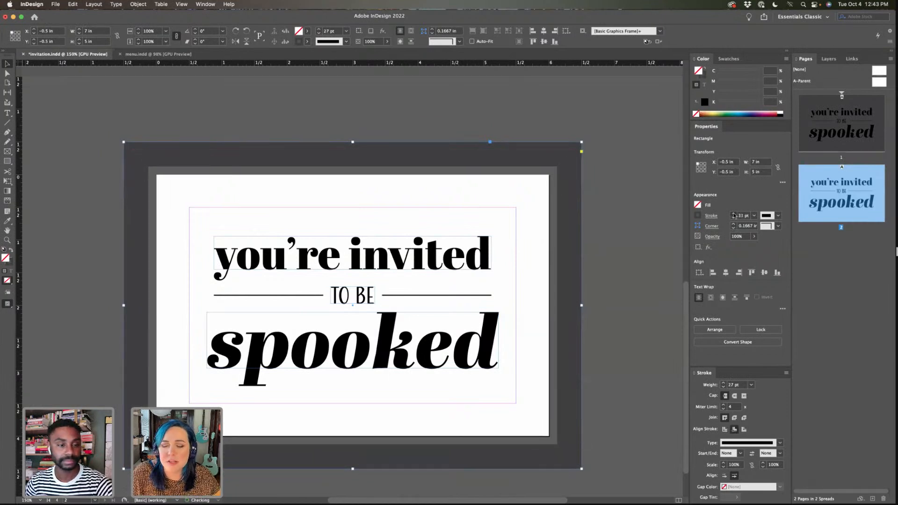
pyautogui.click(734, 213)
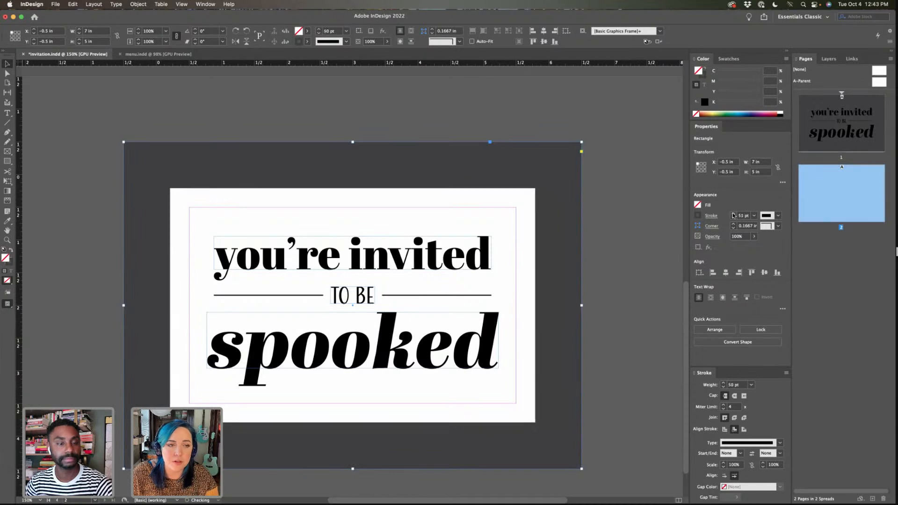
pyautogui.click(643, 304)
# Delete the you're invited heading and the left rule beside TO BE on page 2.
pyautogui.press('w')
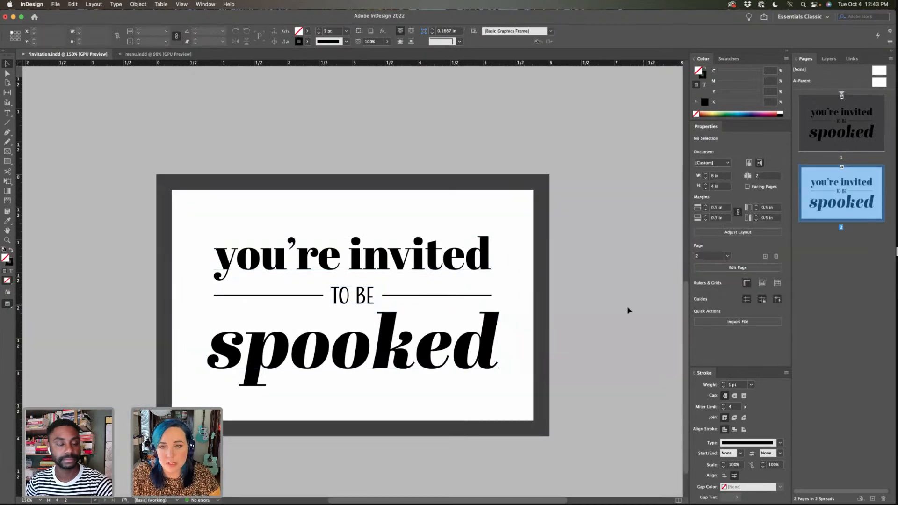
pyautogui.click(552, 319)
pyautogui.click(636, 313)
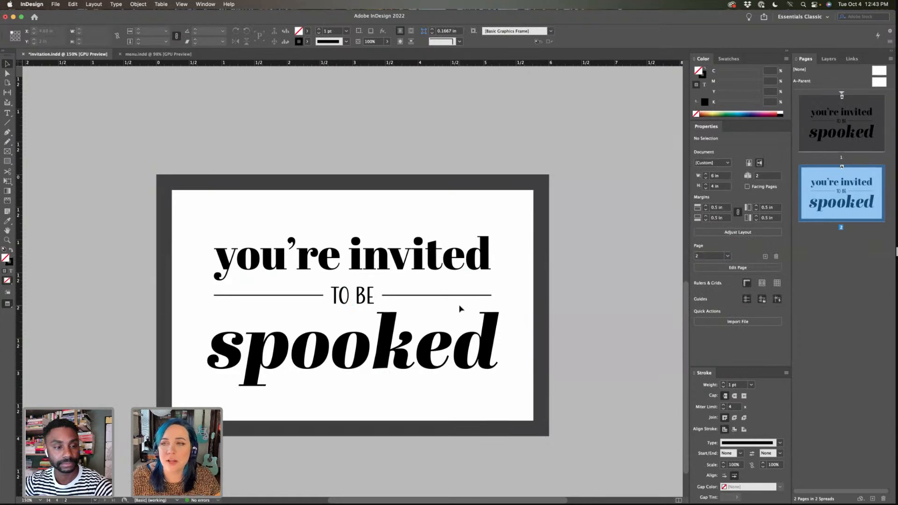
pyautogui.scroll(1, 463, 311)
pyautogui.click(418, 284)
pyautogui.click(280, 302)
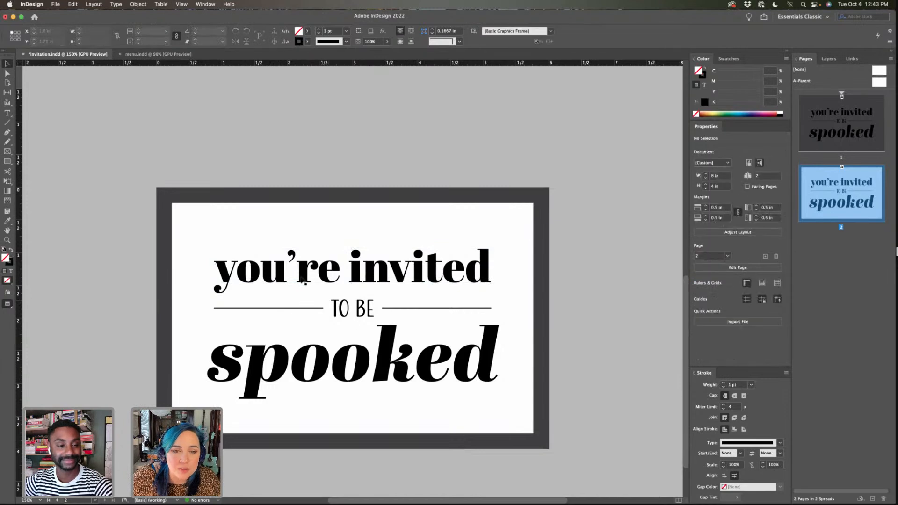
pyautogui.click(326, 279)
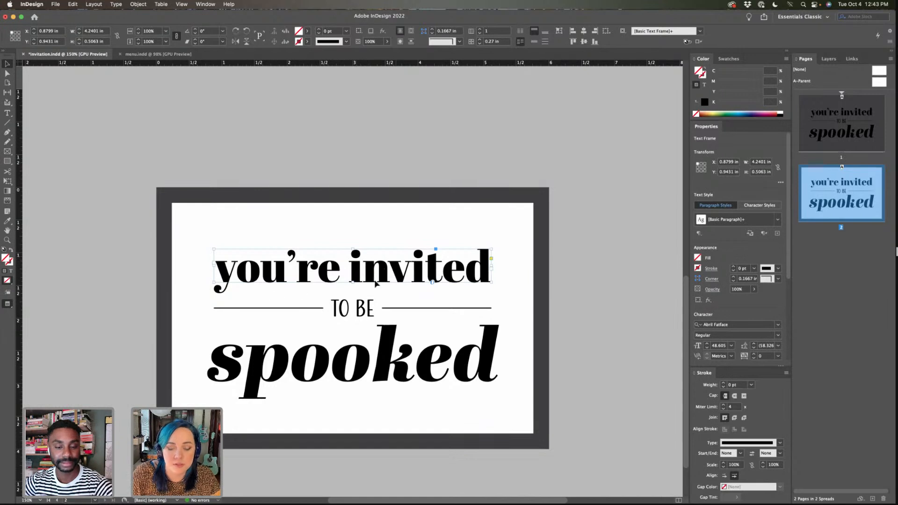
pyautogui.press('Delete')
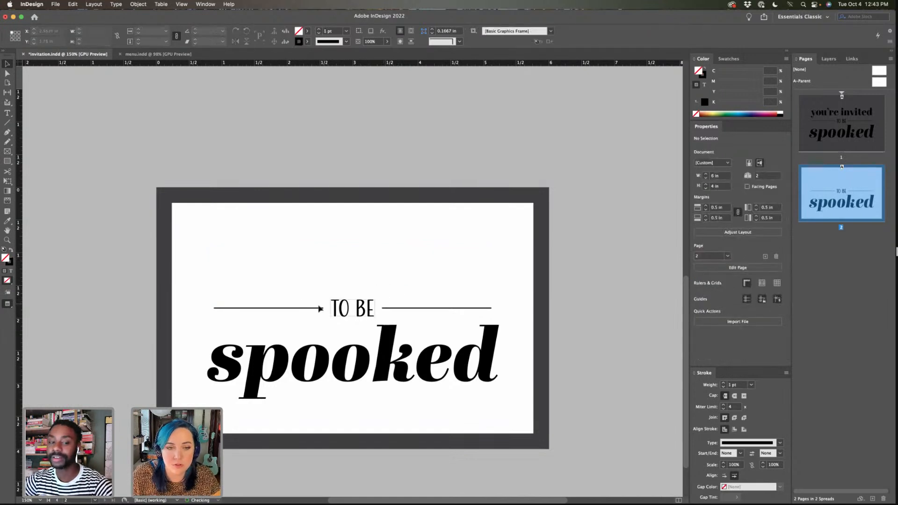
pyautogui.click(322, 308)
pyautogui.press('Delete')
# Move TO BE and its right rule to the top-left corner, and shrink spooked beneath it.
pyautogui.click(367, 313)
pyautogui.keyDown('shift'); pyautogui.click(392, 308); pyautogui.keyUp('shift')
pyautogui.moveTo(392, 310); pyautogui.dragTo(250, 230)
pyautogui.click(255, 244)
pyautogui.click(319, 372)
pyautogui.moveTo(501, 324); pyautogui.dragTo(448, 256)
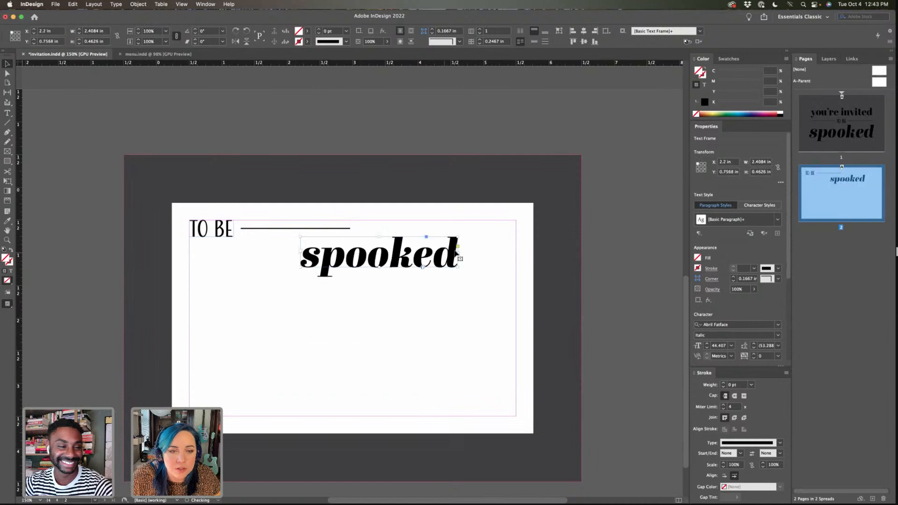
# Shift the rule right, widen the TO BE frame, and retype its text as LOCATION.
pyautogui.click(280, 229)
pyautogui.moveTo(281, 228); pyautogui.dragTo(326, 229)
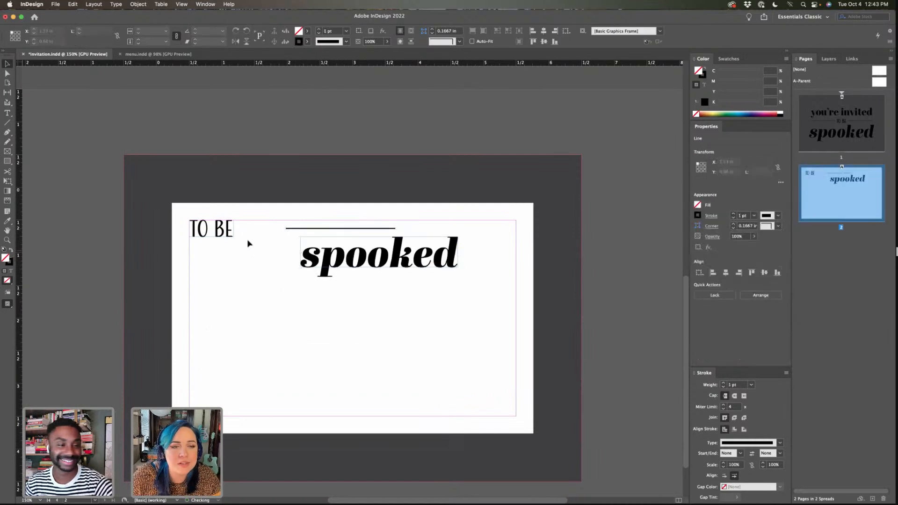
pyautogui.click(233, 235)
pyautogui.moveTo(234, 236); pyautogui.dragTo(320, 238)
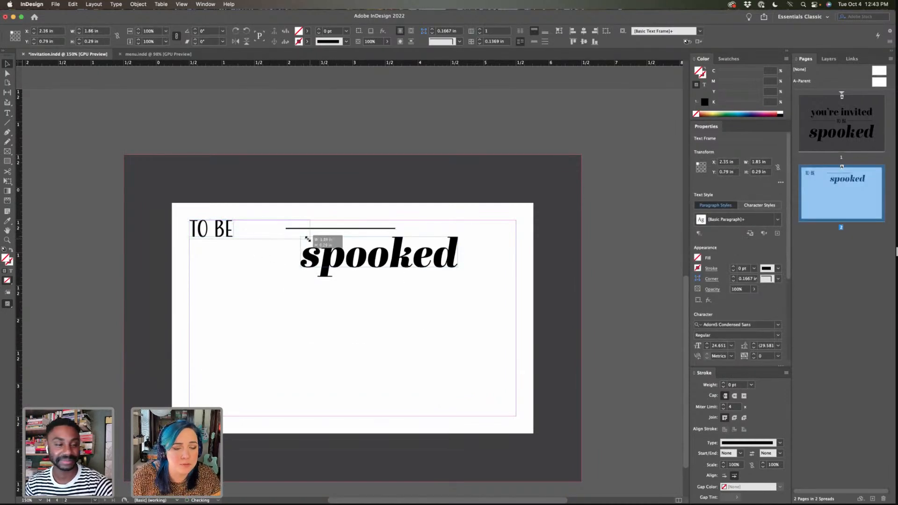
pyautogui.doubleClick(235, 230)
pyautogui.press('super+a')
pyautogui.write('LOC')
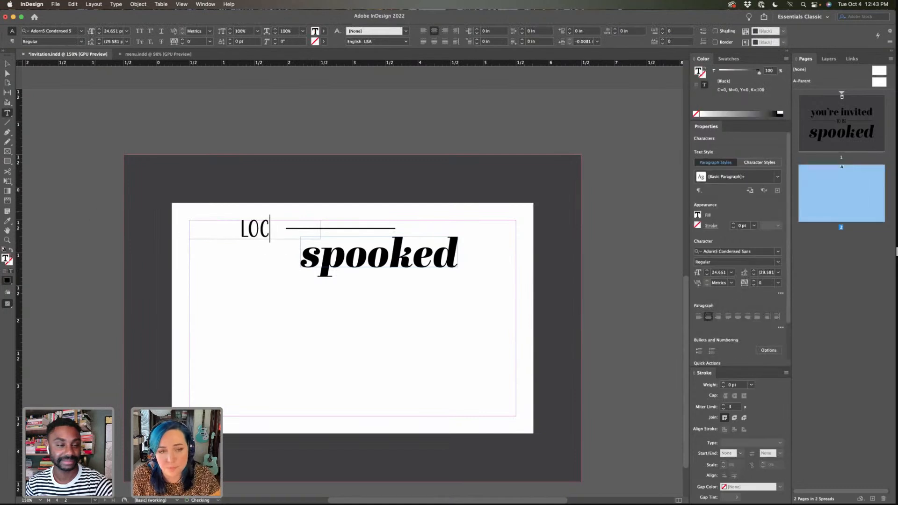
pyautogui.write('ATION')
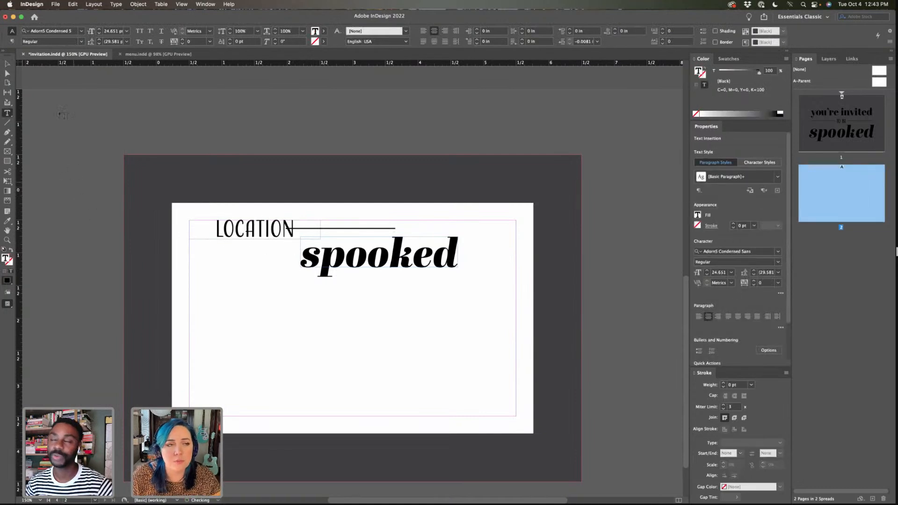
pyautogui.press('Escape')
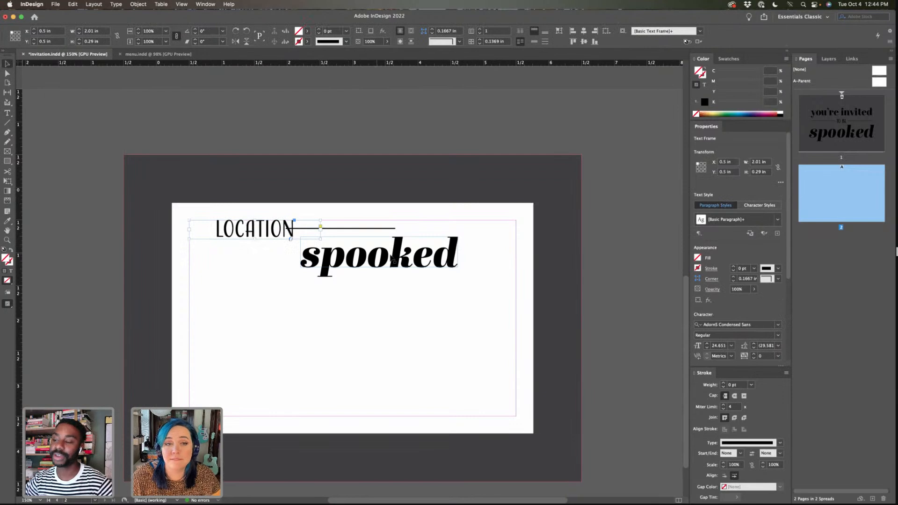
# Copy the LOCATION label and rule lower down, then change the top label to DATE.
pyautogui.moveTo(282, 231); pyautogui.dragTo(279, 312)
pyautogui.click(294, 259)
pyautogui.click(244, 228)
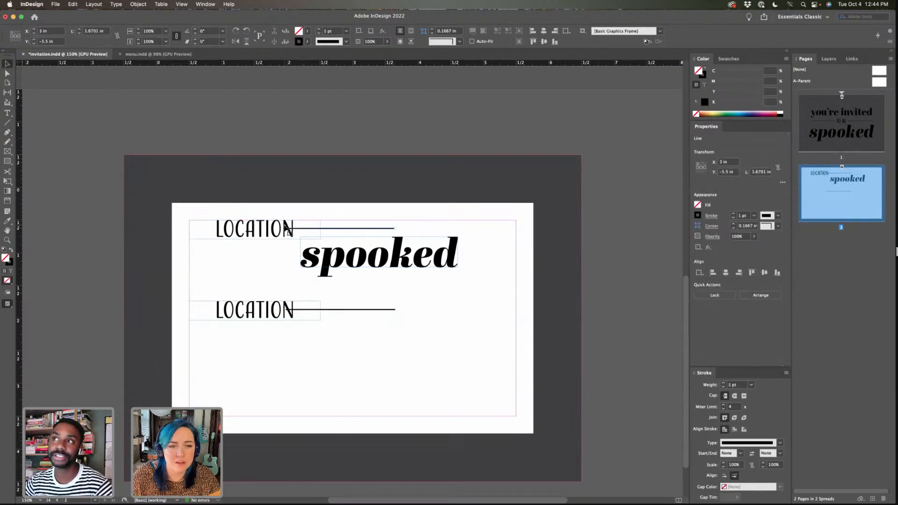
pyautogui.tripleClick(264, 226)
pyautogui.write('DATE')
pyautogui.press('Escape')
pyautogui.click(178, 272)
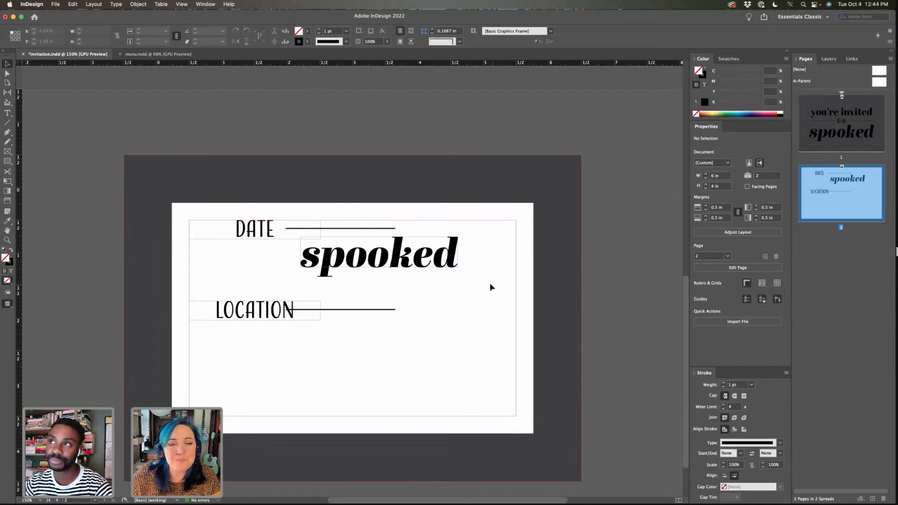
# Left-align DATE and LOCATION, and move the DATE rule left against the word.
pyautogui.doubleClick(269, 229)
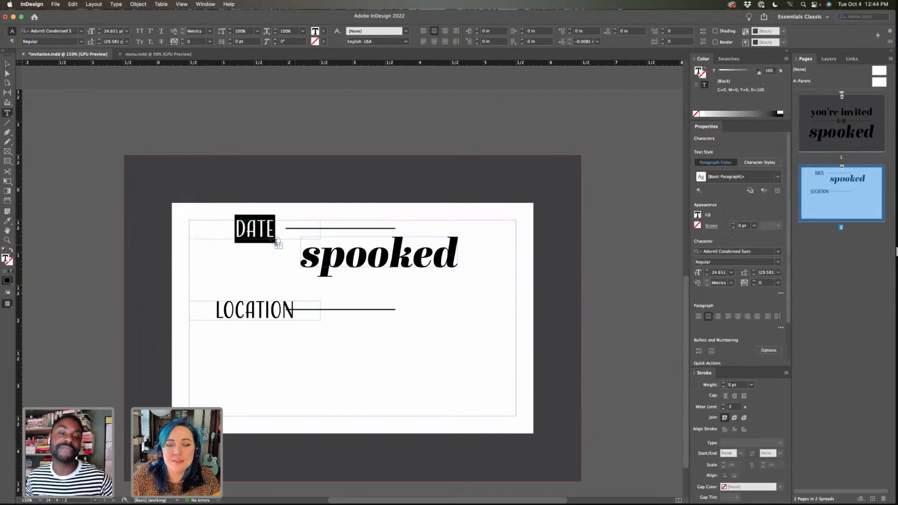
pyautogui.click(698, 316)
pyautogui.doubleClick(292, 310)
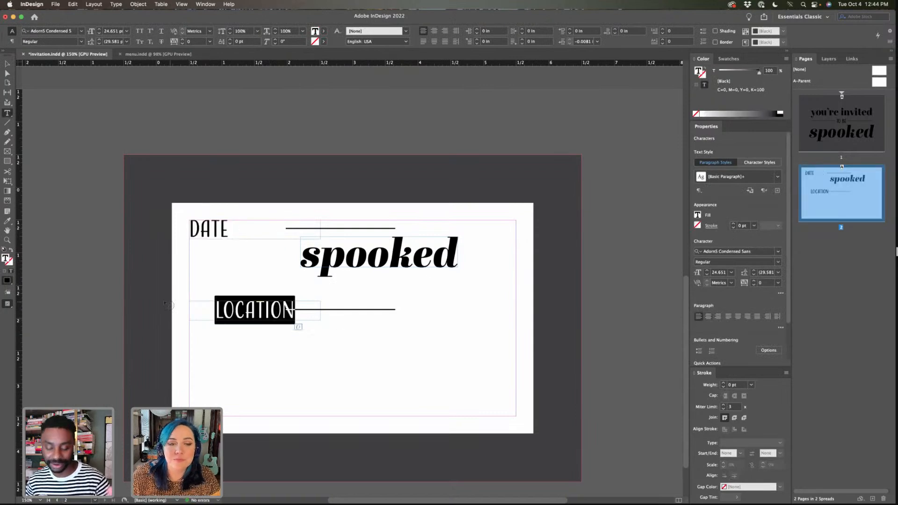
pyautogui.click(698, 316)
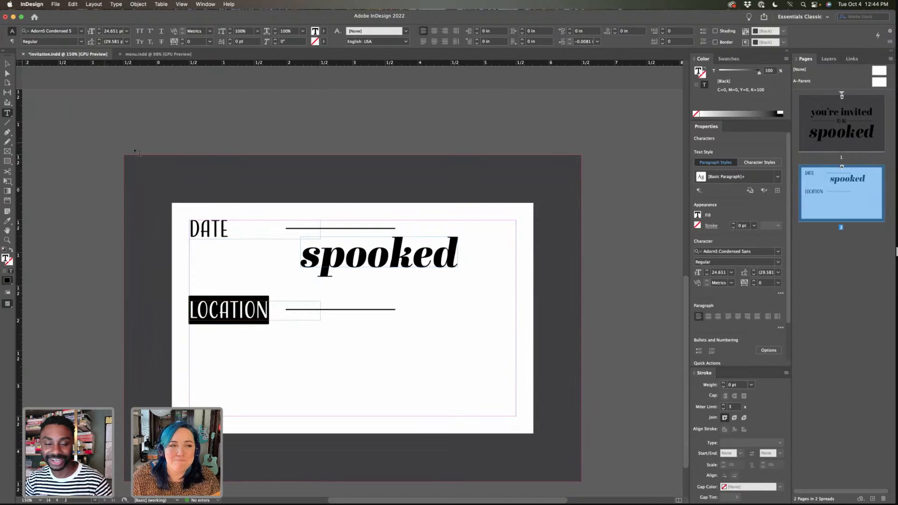
pyautogui.click(7, 63)
pyautogui.click(305, 136)
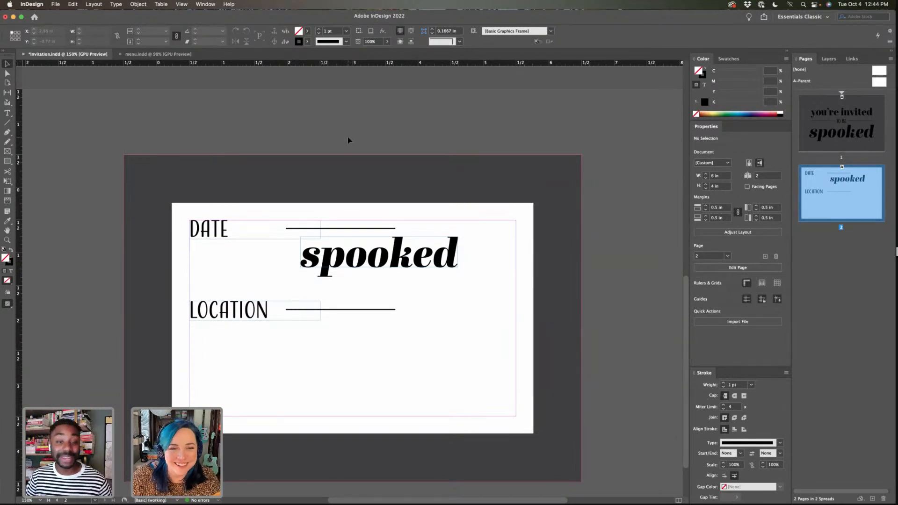
pyautogui.moveTo(331, 228); pyautogui.dragTo(292, 235)
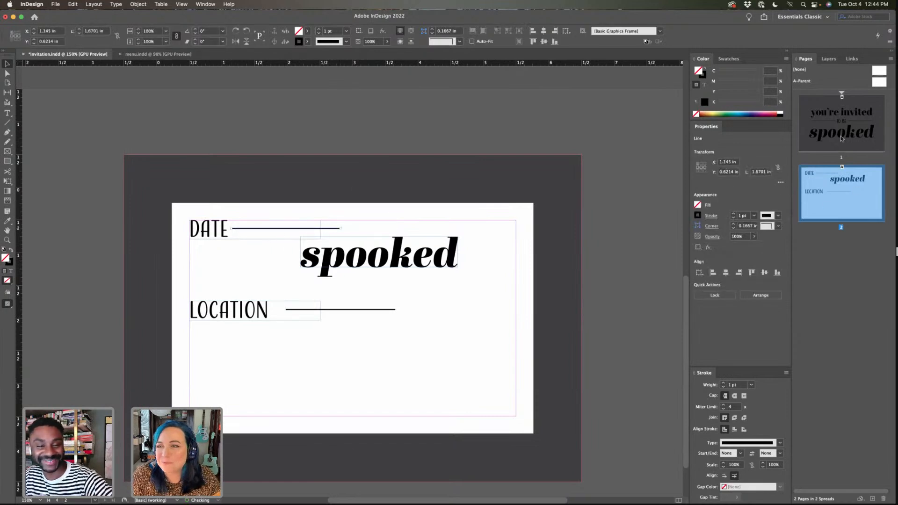
# On page 1, lower the TO BE rule slightly to centre it, then return to page 2.
pyautogui.doubleClick(841, 139)
pyautogui.press('w')
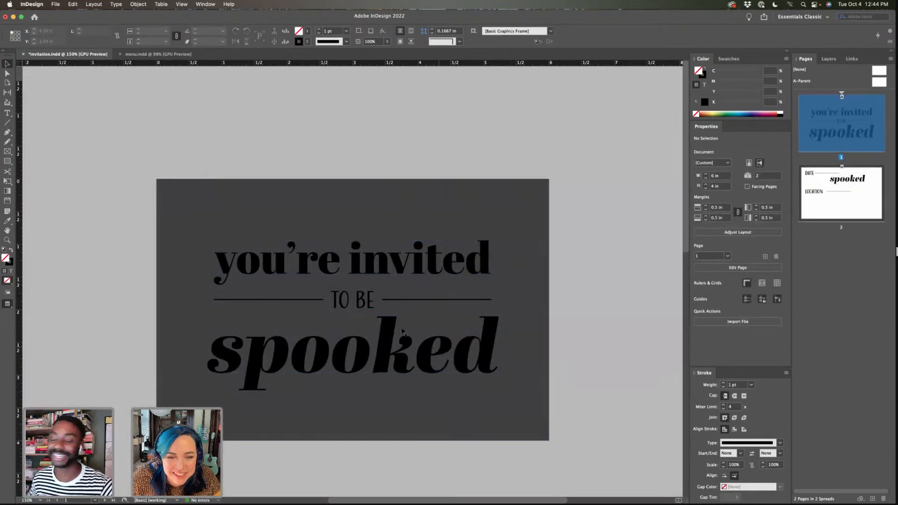
pyautogui.click(384, 299)
pyautogui.press('super+4')
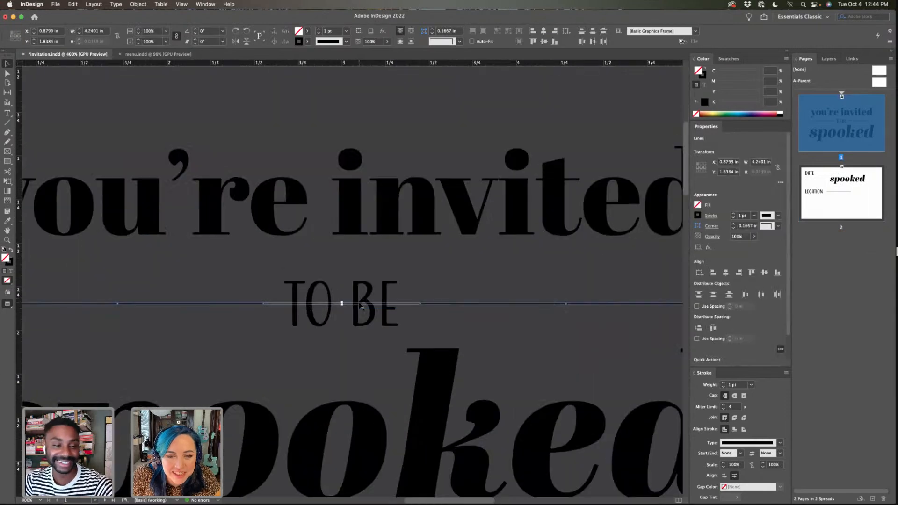
pyautogui.moveTo(430, 304); pyautogui.dragTo(431, 310)
pyautogui.press('super+2')
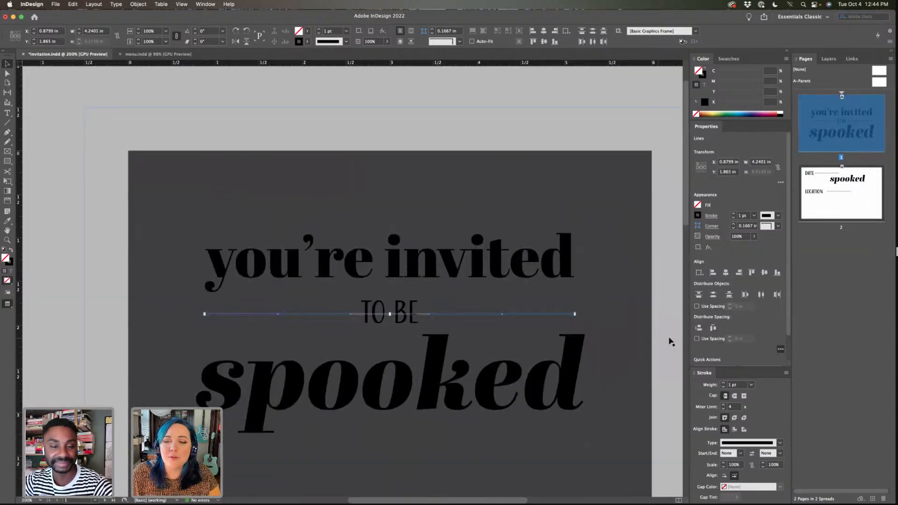
pyautogui.click(656, 350)
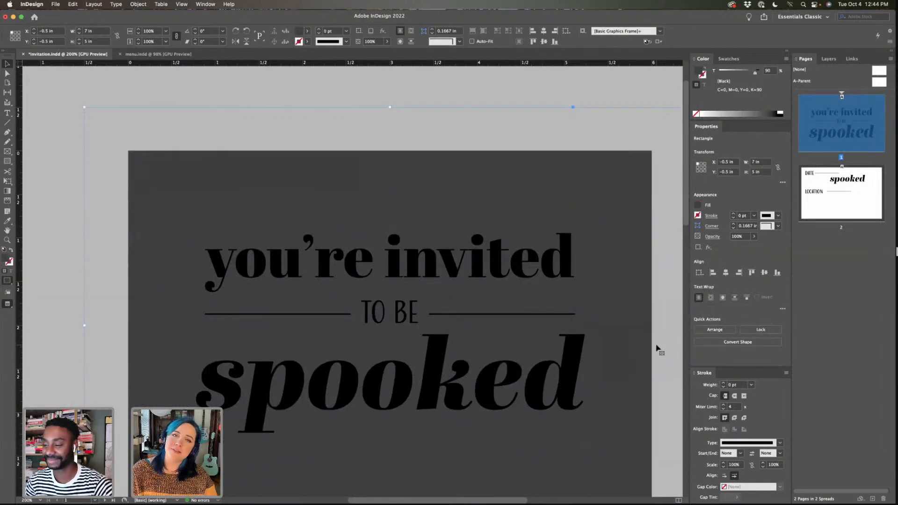
pyautogui.press('super+0')
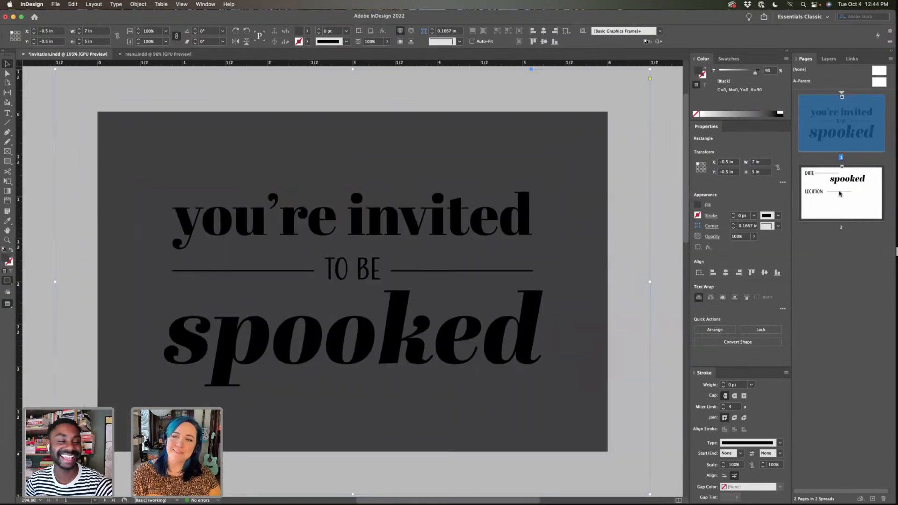
pyautogui.doubleClick(839, 193)
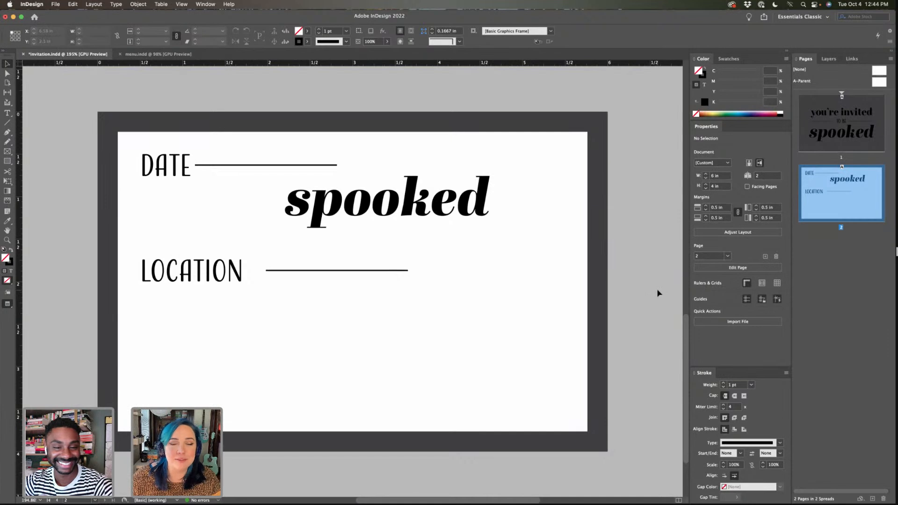
# Adjust the DATE rule and delete the old LOCATION label and its rule.
pyautogui.moveTo(201, 167); pyautogui.dragTo(202, 169)
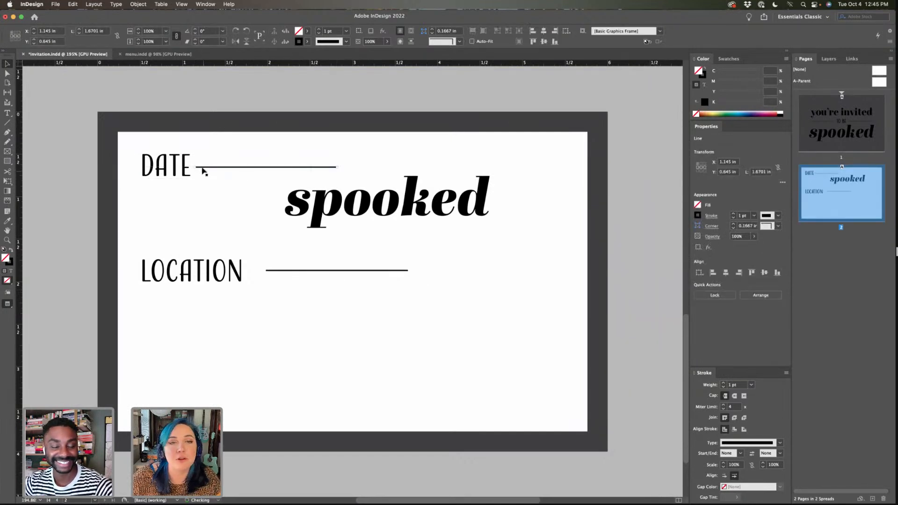
pyautogui.click(228, 212)
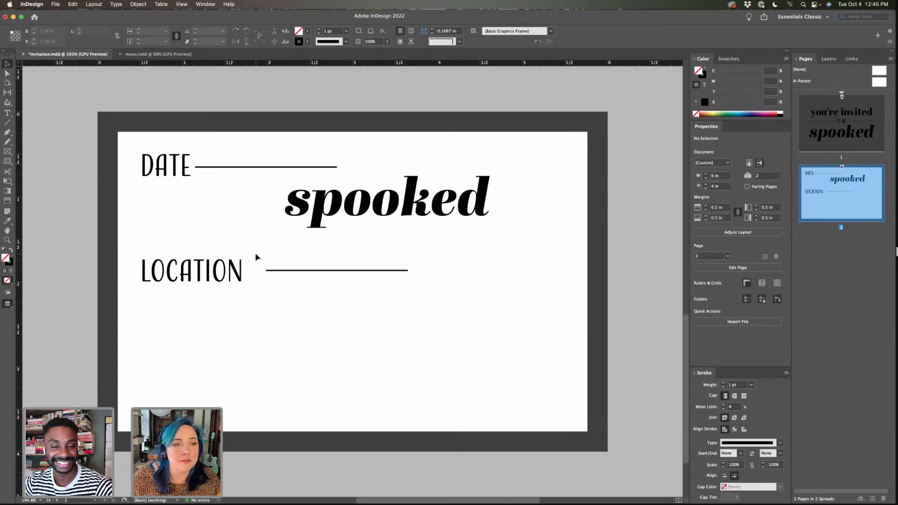
pyautogui.click(279, 270)
pyautogui.press('Delete')
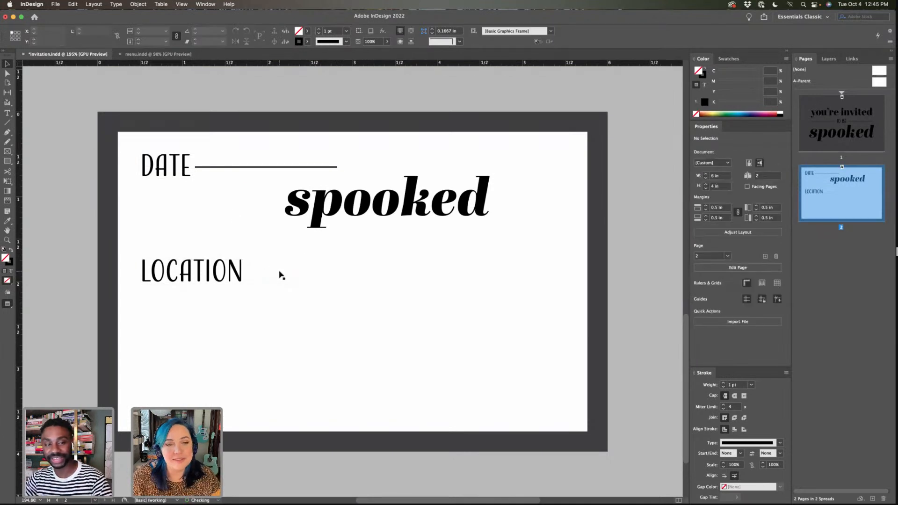
pyautogui.click(228, 279)
pyautogui.press('Delete')
# Copy DATE and its rule below, retype the copy as LOCATION, and move its rule right after the word.
pyautogui.click(184, 162)
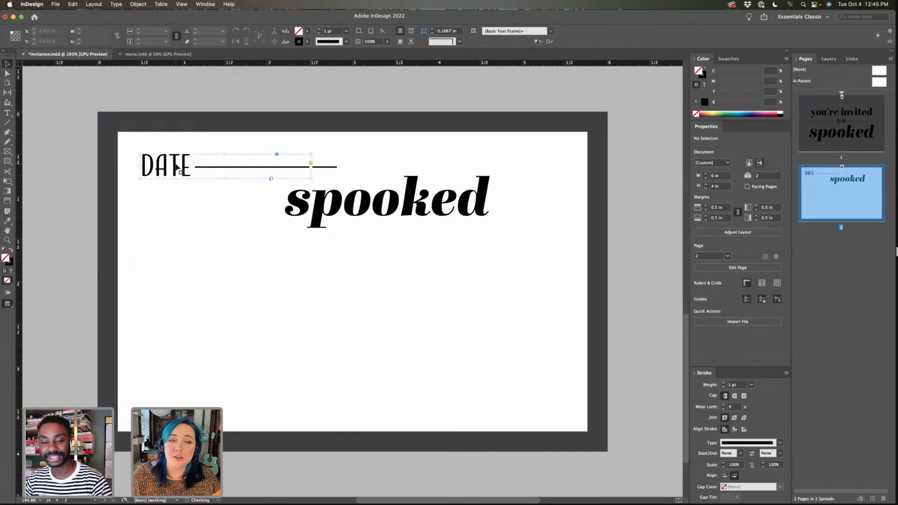
pyautogui.keyDown('shift'); pyautogui.click(321, 167); pyautogui.keyUp('shift')
pyautogui.moveTo(320, 168); pyautogui.dragTo(321, 255)
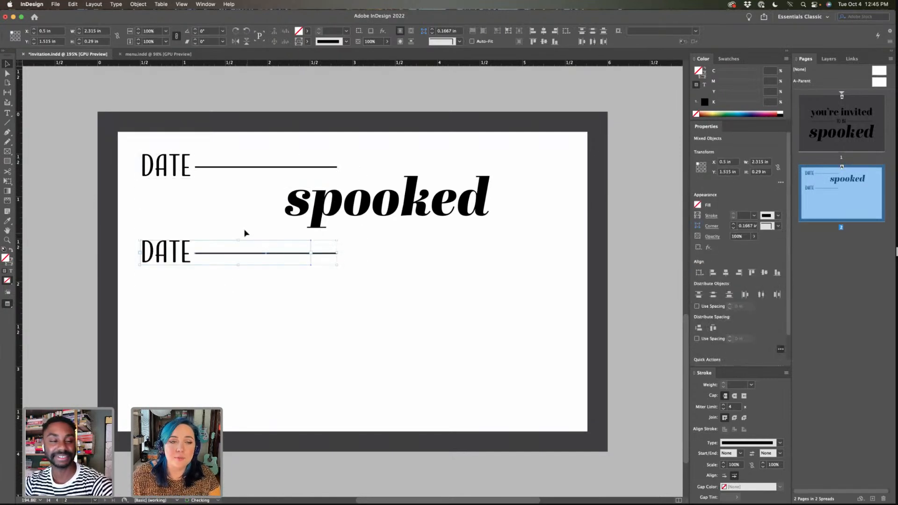
pyautogui.click(244, 233)
pyautogui.doubleClick(186, 256)
pyautogui.moveTo(190, 254); pyautogui.dragTo(137, 248)
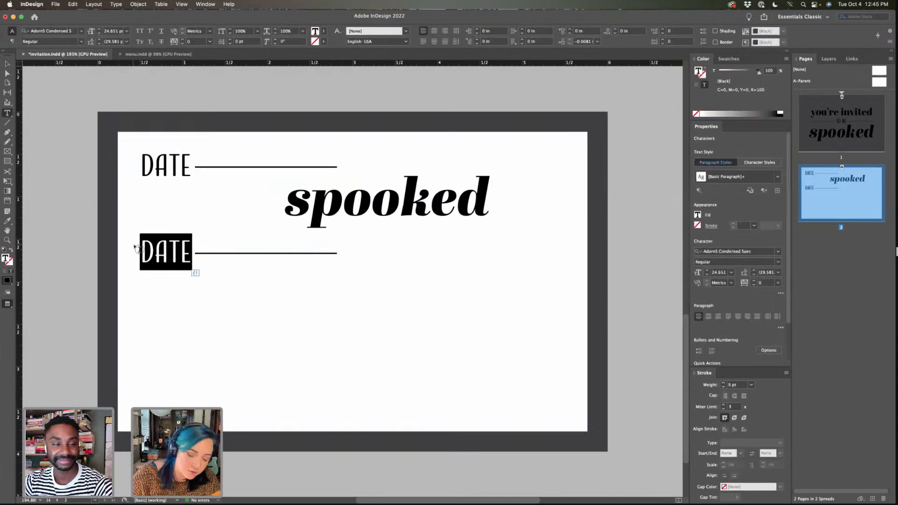
pyautogui.write('LOCATION')
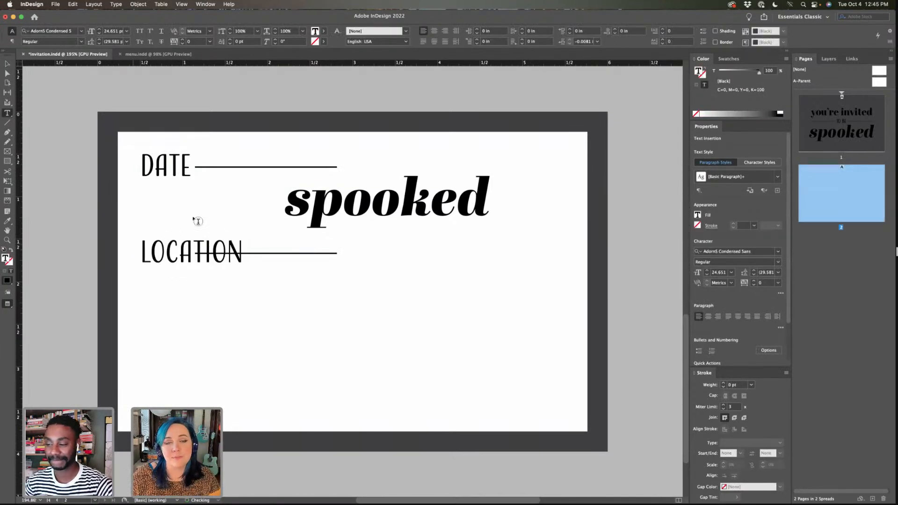
pyautogui.click(7, 64)
pyautogui.moveTo(327, 255); pyautogui.dragTo(378, 256)
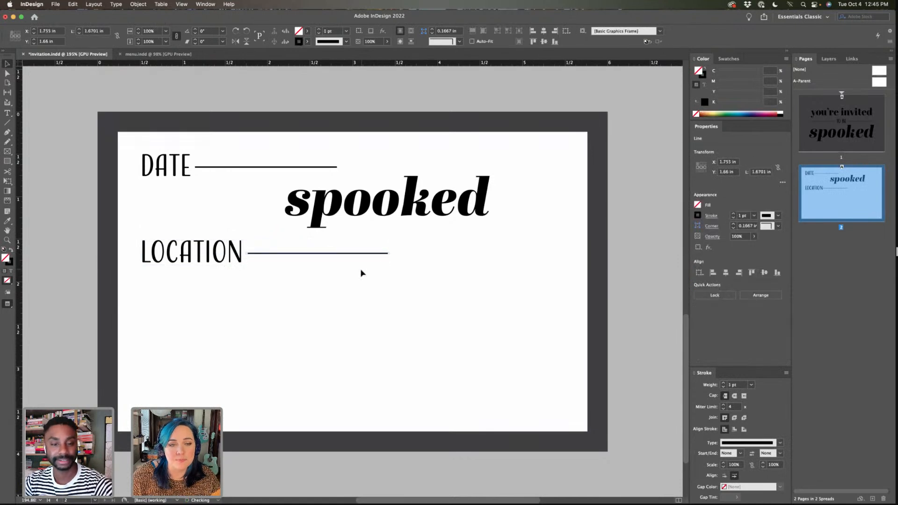
pyautogui.click(362, 269)
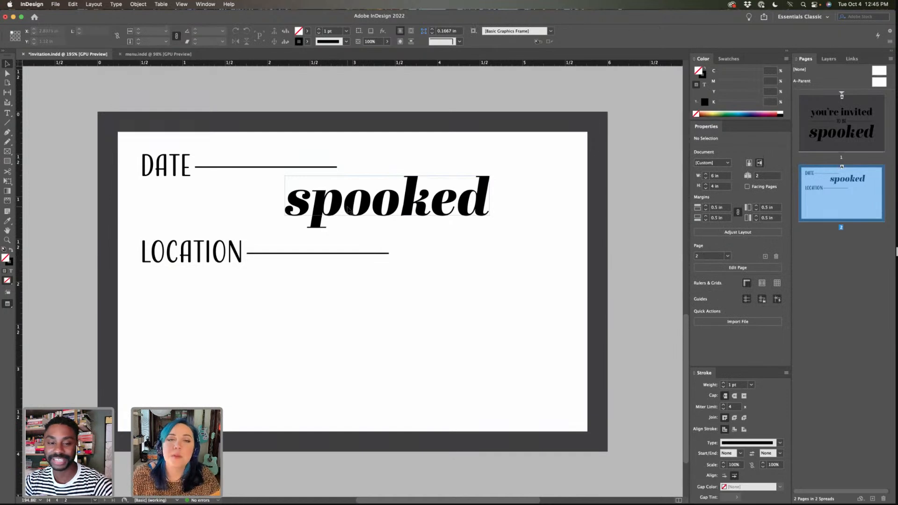
# Replace 'spooked' with 'october' and set the date text to 24 pt, right-aligned.
pyautogui.doubleClick(360, 210)
pyautogui.doubleClick(360, 210)
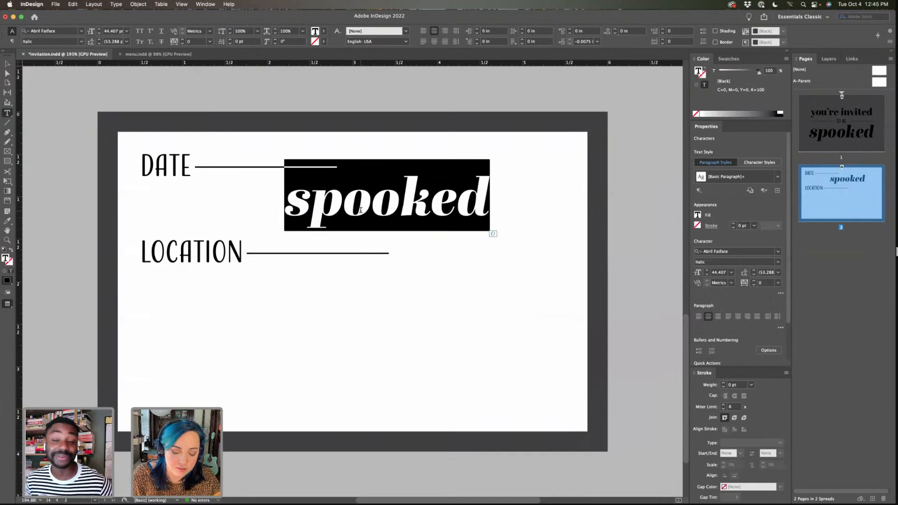
pyautogui.write('october')
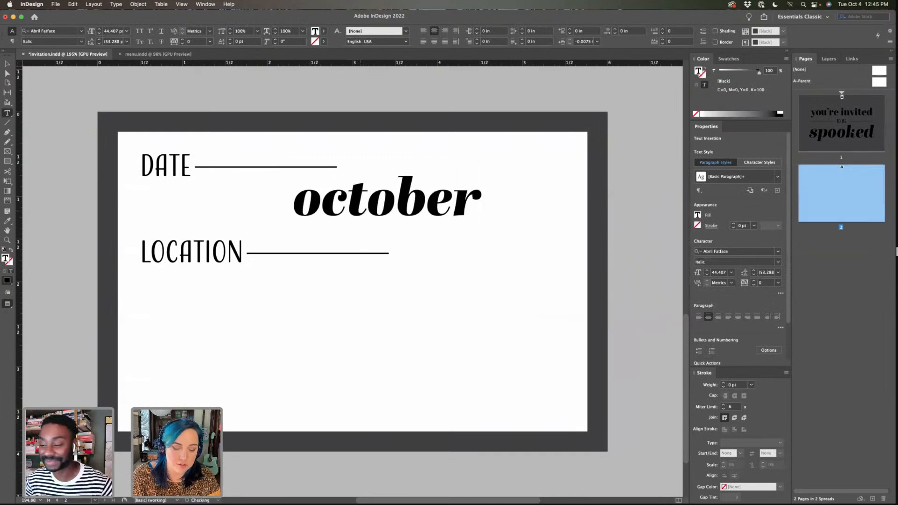
pyautogui.doubleClick(338, 187)
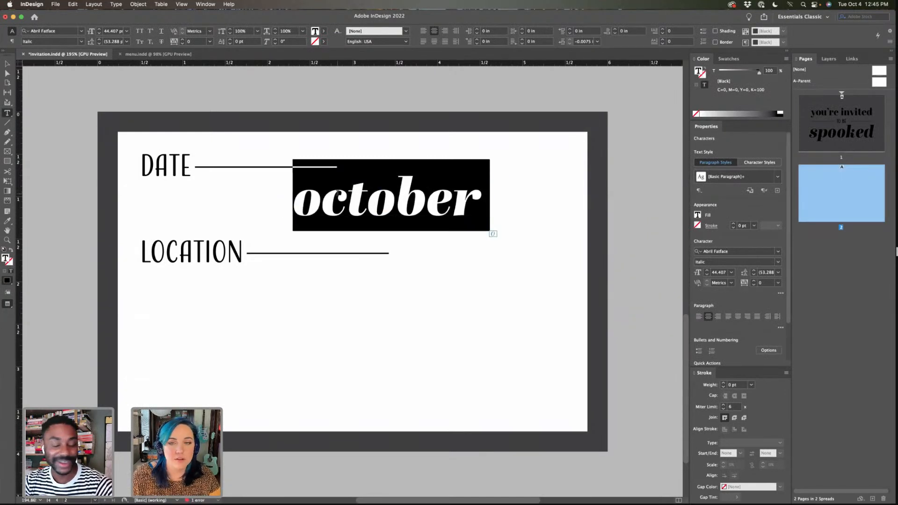
pyautogui.click(706, 275)
pyautogui.click(707, 276)
pyautogui.click(707, 275)
pyautogui.click(707, 276)
pyautogui.click(707, 276)
pyautogui.click(708, 276)
pyautogui.click(707, 276)
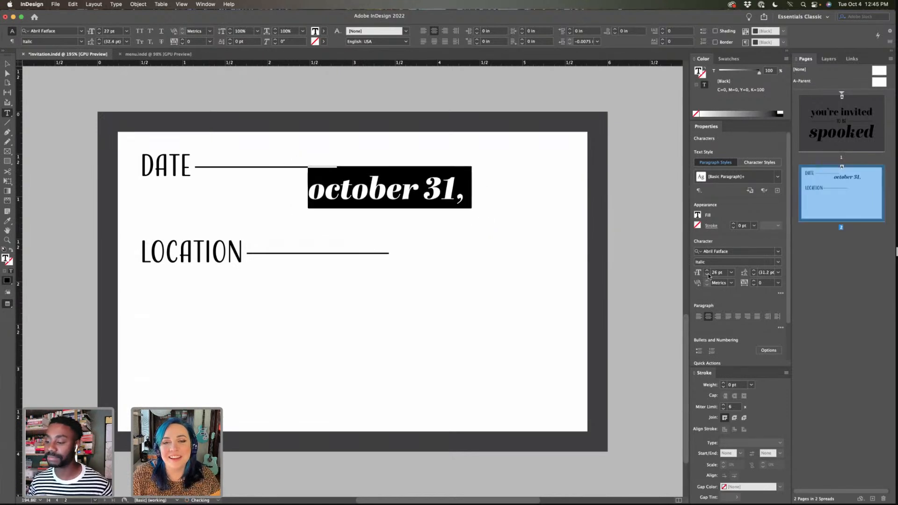
pyautogui.click(708, 275)
pyautogui.click(707, 276)
pyautogui.click(719, 317)
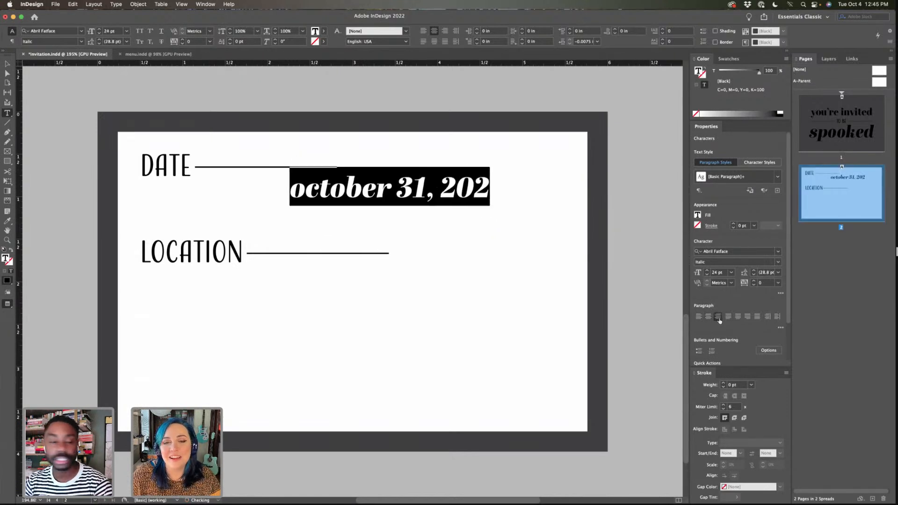
pyautogui.click(482, 213)
# Widen the date frame, complete the year as 2022, and move it beside the DATE line.
pyautogui.click(7, 64)
pyautogui.moveTo(284, 197); pyautogui.dragTo(263, 196)
pyautogui.doubleClick(485, 189)
pyautogui.write('2')
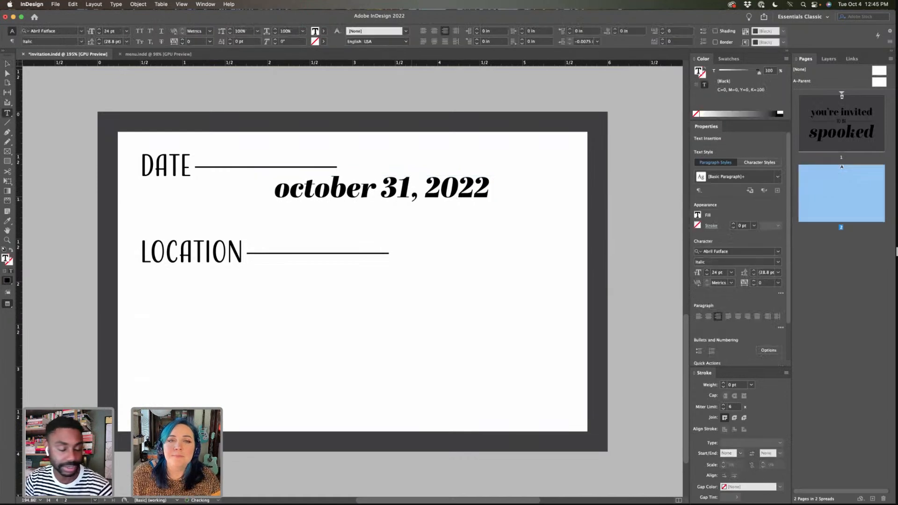
pyautogui.press('Escape')
pyautogui.moveTo(380, 187); pyautogui.dragTo(455, 175)
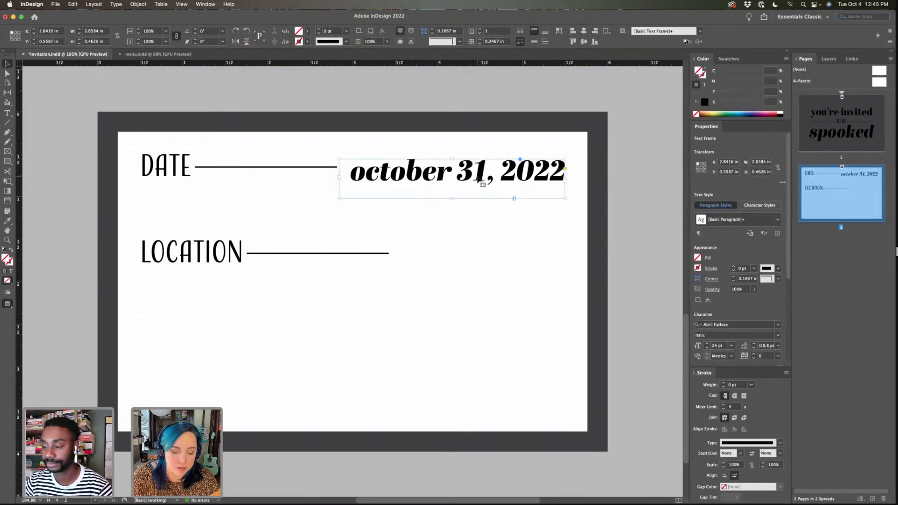
# Scale the DATE and LOCATION labels and lines smaller, excluding the date frame.
pyautogui.press('w')
pyautogui.hscroll(1, 492, 214)
pyautogui.click(497, 227)
pyautogui.hscroll(-1, 495, 227)
pyautogui.moveTo(314, 289); pyautogui.dragTo(164, 154)
pyautogui.keyDown('shift'); pyautogui.click(415, 181); pyautogui.keyUp('shift')
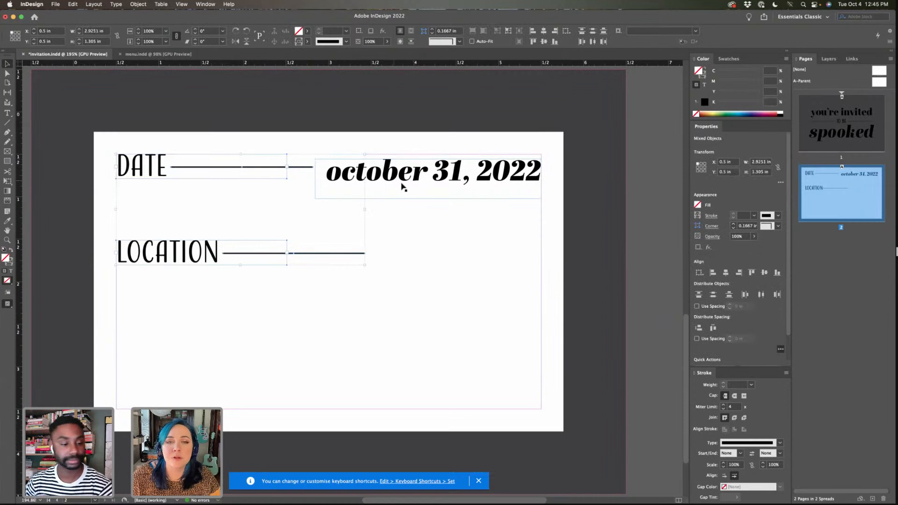
pyautogui.moveTo(365, 156); pyautogui.dragTo(331, 169)
pyautogui.click(405, 217)
pyautogui.moveTo(251, 218); pyautogui.dragTo(156, 177)
pyautogui.click(335, 234)
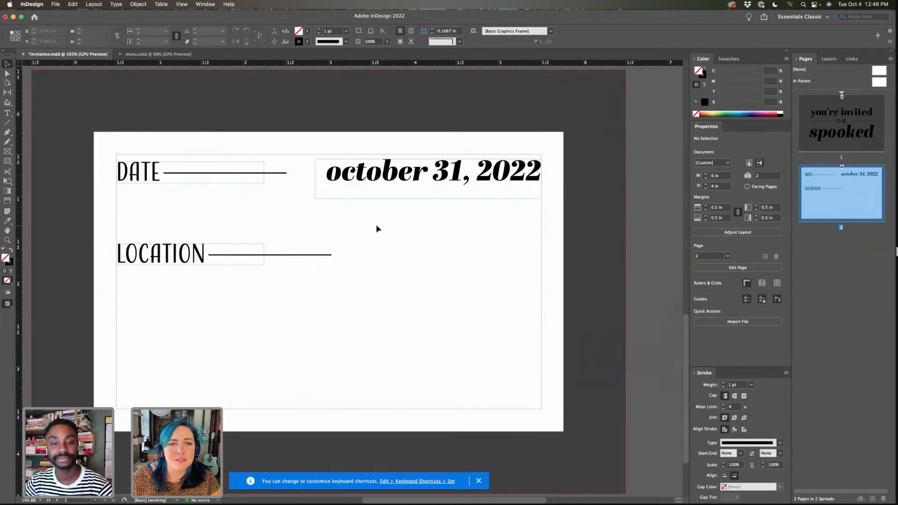
# Trim the date and DATE frames to fit their text and move the date toward the DATE line.
pyautogui.click(401, 178)
pyautogui.moveTo(427, 198); pyautogui.dragTo(458, 184)
pyautogui.click(259, 180)
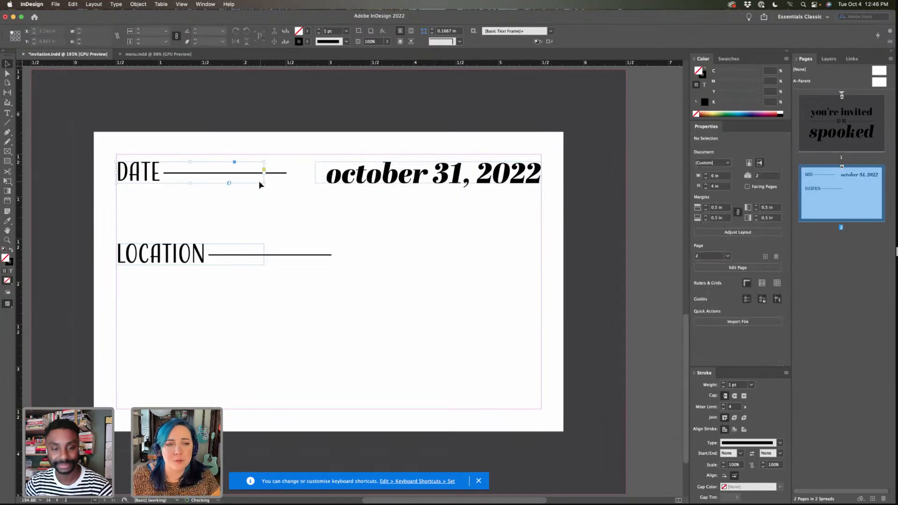
pyautogui.moveTo(190, 183); pyautogui.dragTo(191, 182)
pyautogui.click(280, 204)
pyautogui.moveTo(418, 175)
pyautogui.mouseDown()
pyautogui.moveTo(344, 173)
pyautogui.moveTo(468, 182)
pyautogui.moveTo(423, 182)
pyautogui.mouseUp()
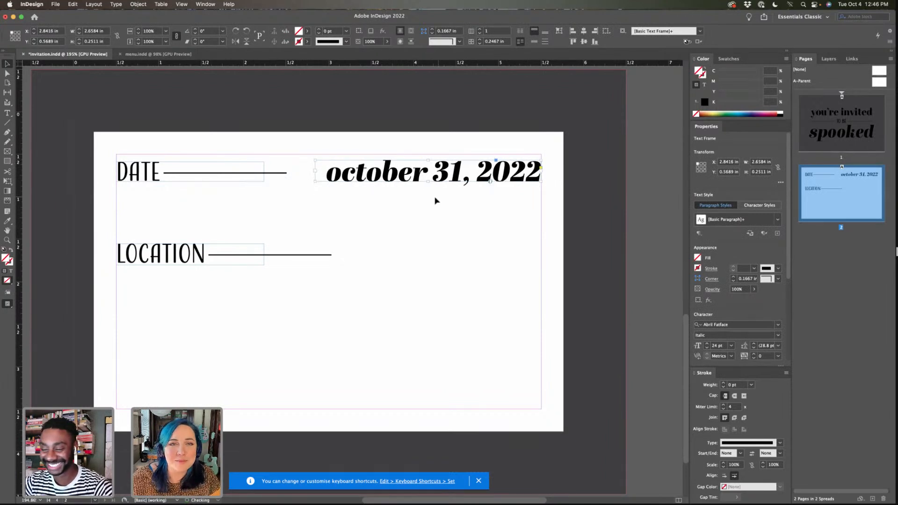
pyautogui.click(438, 201)
# Extend the DATE line to the date text and raise LOCATION directly beneath DATE.
pyautogui.press('w')
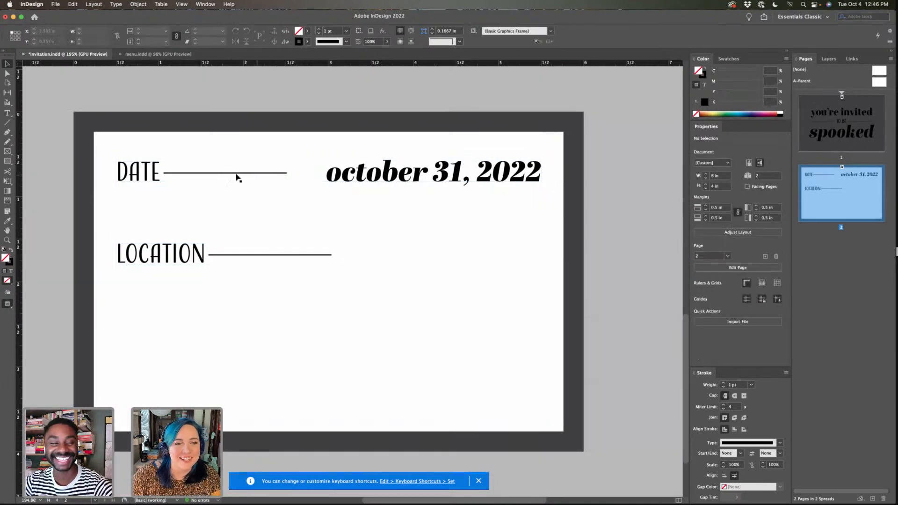
pyautogui.moveTo(226, 174); pyautogui.dragTo(229, 173)
pyautogui.click(234, 189)
pyautogui.moveTo(292, 174); pyautogui.dragTo(323, 178)
pyautogui.click(345, 202)
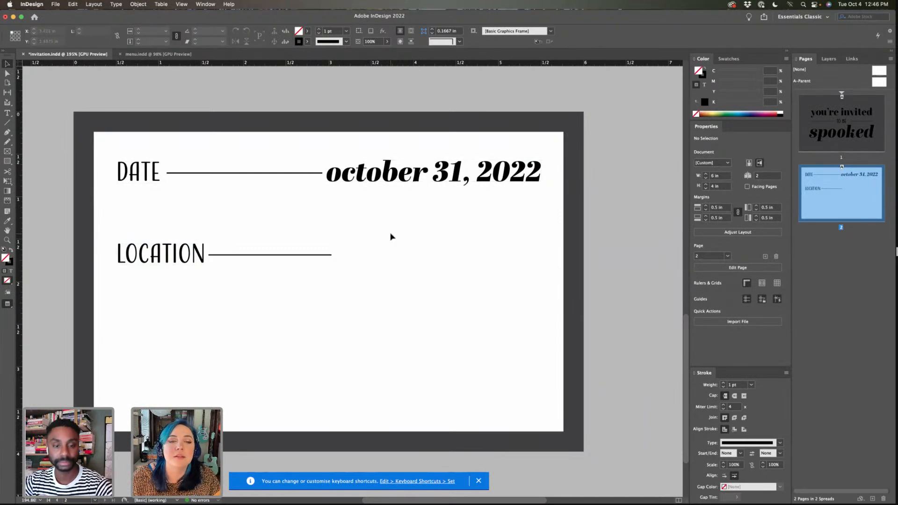
pyautogui.moveTo(176, 232); pyautogui.dragTo(216, 218)
# Duplicate the date frame onto the LOCATION row and align it with the shortened LOCATION frame.
pyautogui.click(232, 262)
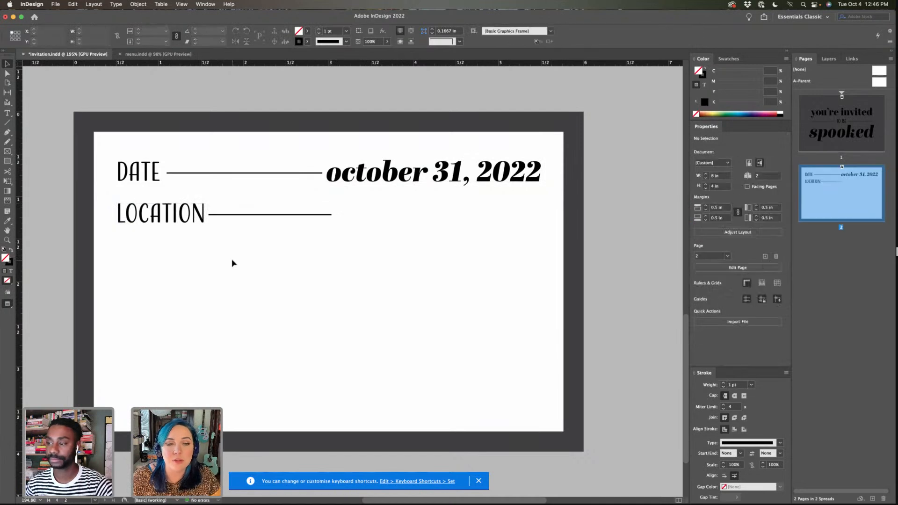
pyautogui.moveTo(355, 195); pyautogui.dragTo(367, 216)
pyautogui.click(184, 223)
pyautogui.moveTo(191, 227); pyautogui.dragTo(197, 224)
pyautogui.click(267, 239)
pyautogui.moveTo(358, 212); pyautogui.dragTo(360, 215)
pyautogui.click(371, 242)
pyautogui.click(366, 213)
# Retype the copied text as 'salem, massachusetts'.
pyautogui.doubleClick(367, 216)
pyautogui.press('super+a')
pyautogui.write('salem')
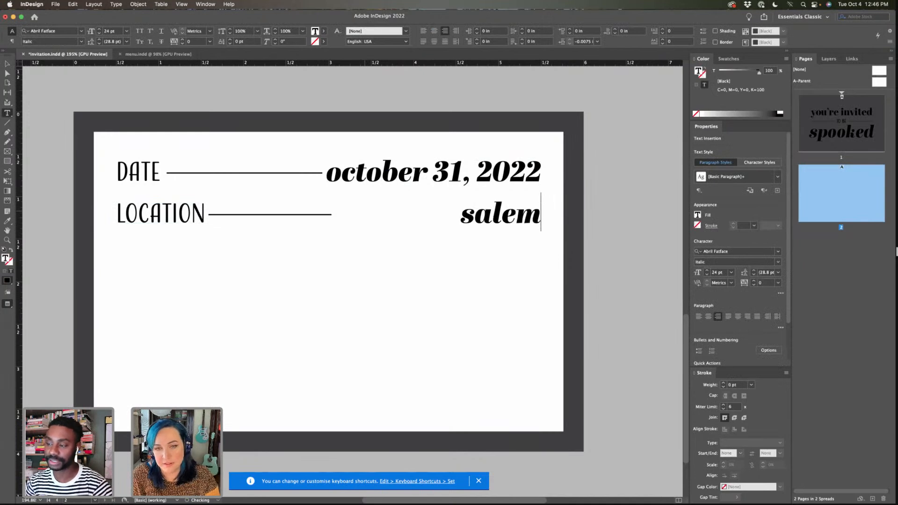
pyautogui.write(', mass')
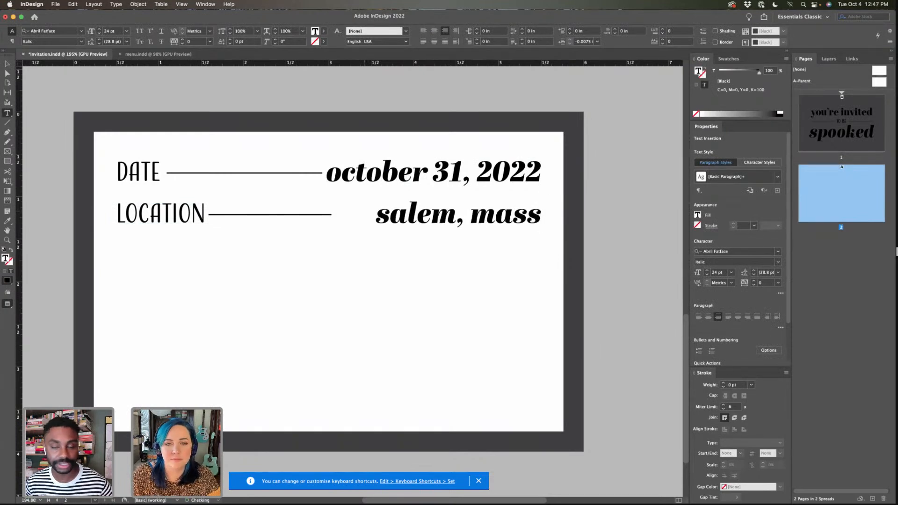
pyautogui.write('achu')
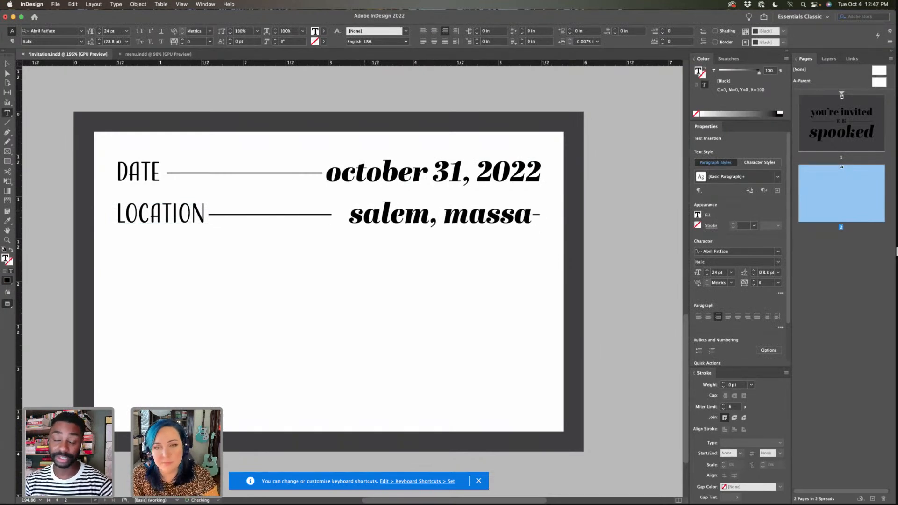
pyautogui.press('BackSpace')
pyautogui.press('BackSpace')
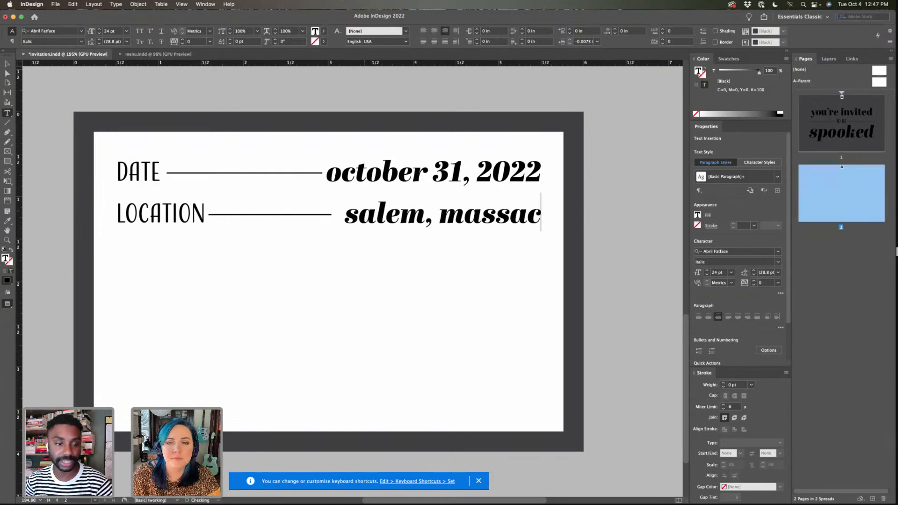
pyautogui.write('h')
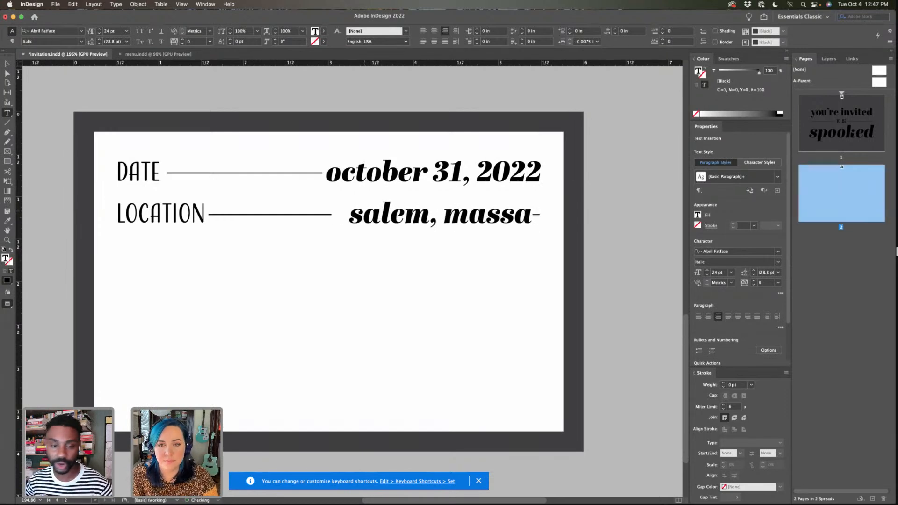
pyautogui.tripleClick(337, 202)
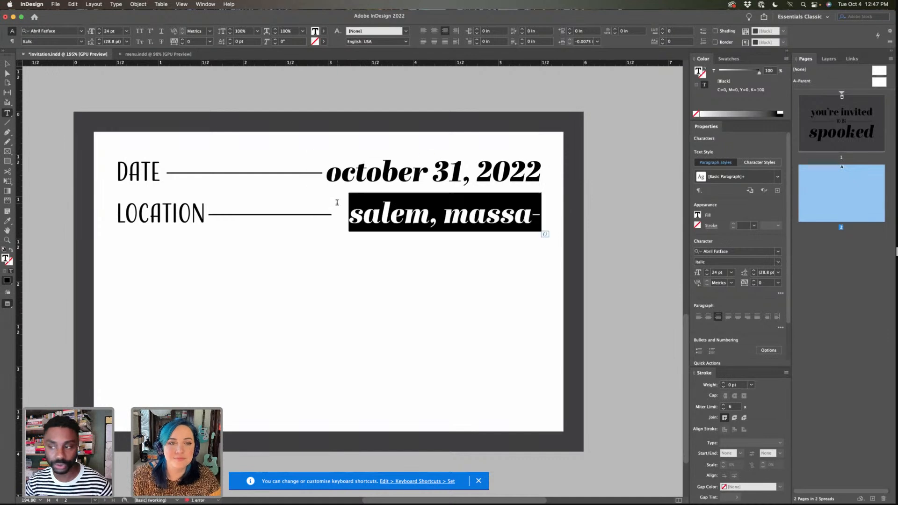
# Shrink the DATE and LOCATION labels and lines, widen the place-name frame, and shorten the LOCATION line.
pyautogui.click(9, 62)
pyautogui.moveTo(268, 279); pyautogui.dragTo(277, 177)
pyautogui.click(328, 287)
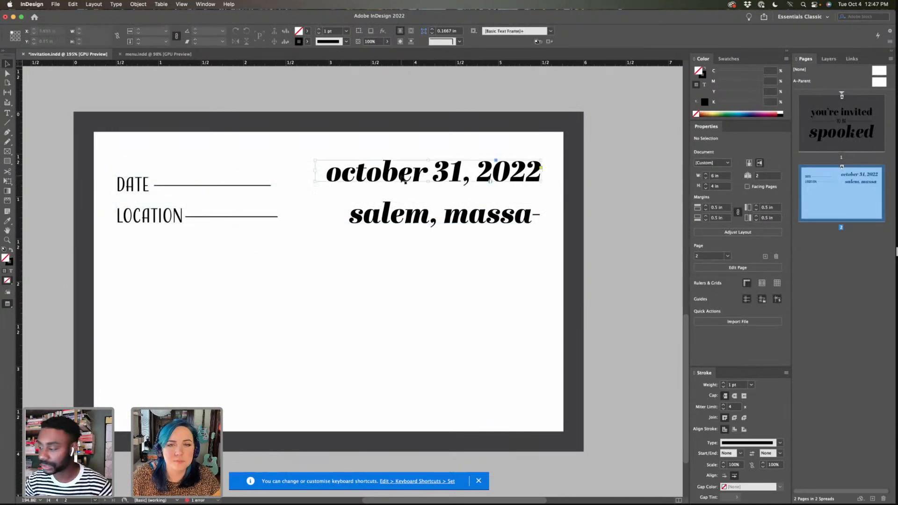
pyautogui.click(410, 226)
pyautogui.moveTo(317, 217); pyautogui.dragTo(241, 224)
pyautogui.click(274, 236)
pyautogui.click(265, 216)
pyautogui.click(266, 252)
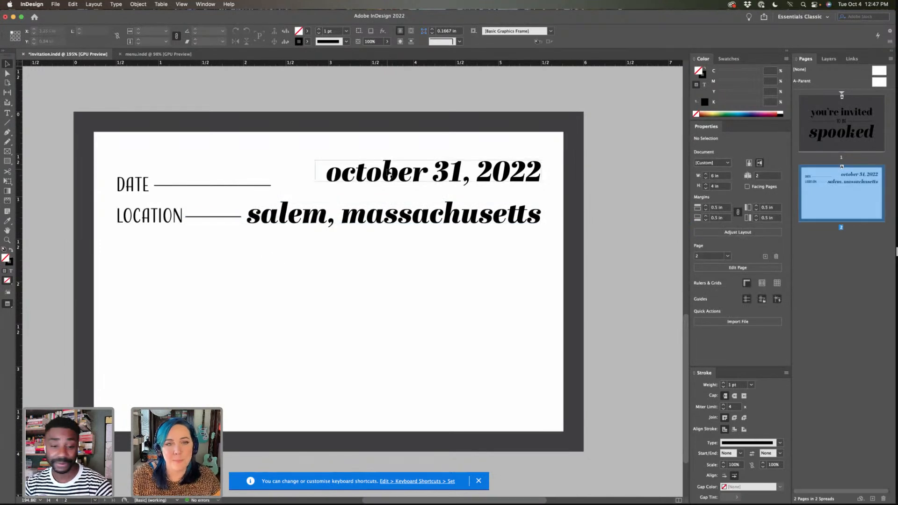
# Lengthen the DATE line to reach the date text, undoing two stray frame moves.
pyautogui.moveTo(387, 174); pyautogui.dragTo(264, 184)
pyautogui.press('w')
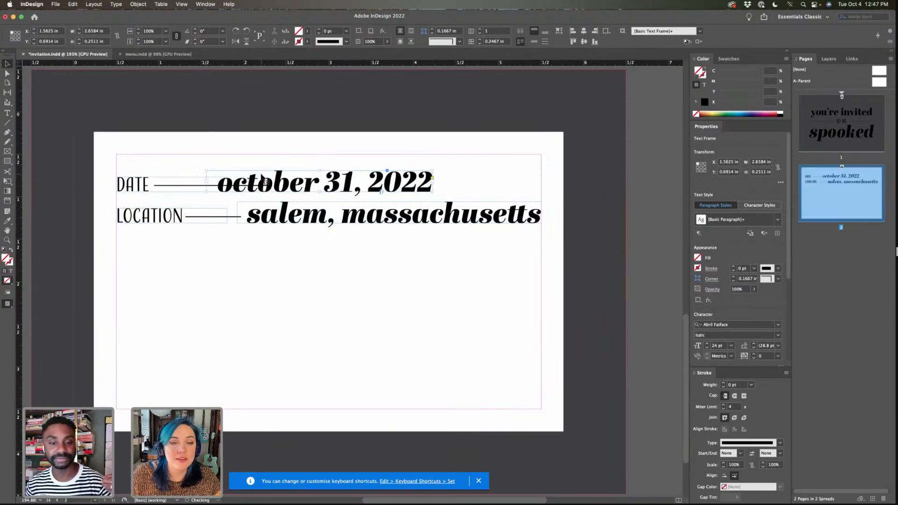
pyautogui.press('super+z')
pyautogui.moveTo(335, 209); pyautogui.dragTo(323, 234)
pyautogui.press('super+z')
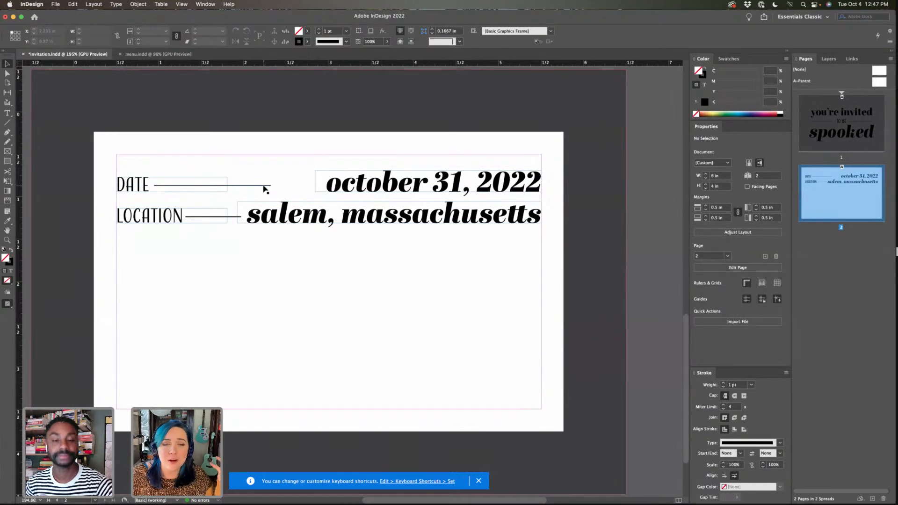
pyautogui.click(264, 186)
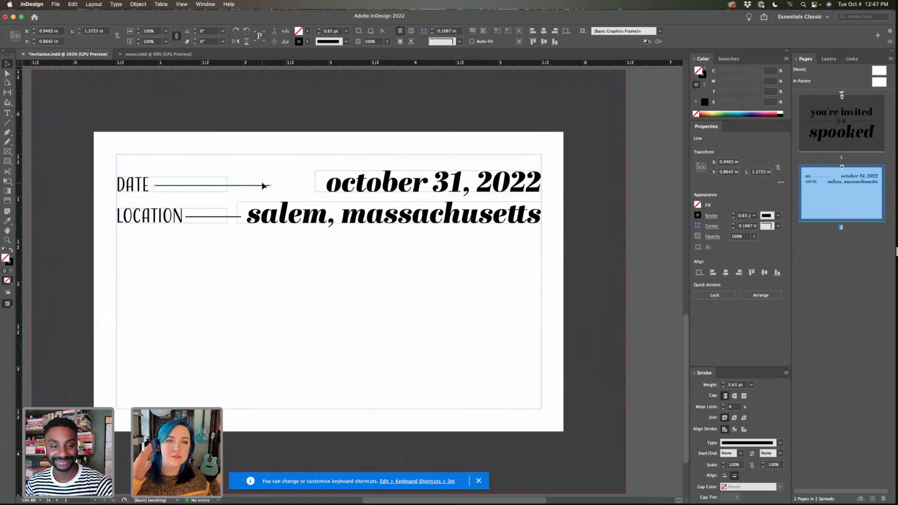
pyautogui.moveTo(259, 183); pyautogui.dragTo(319, 194)
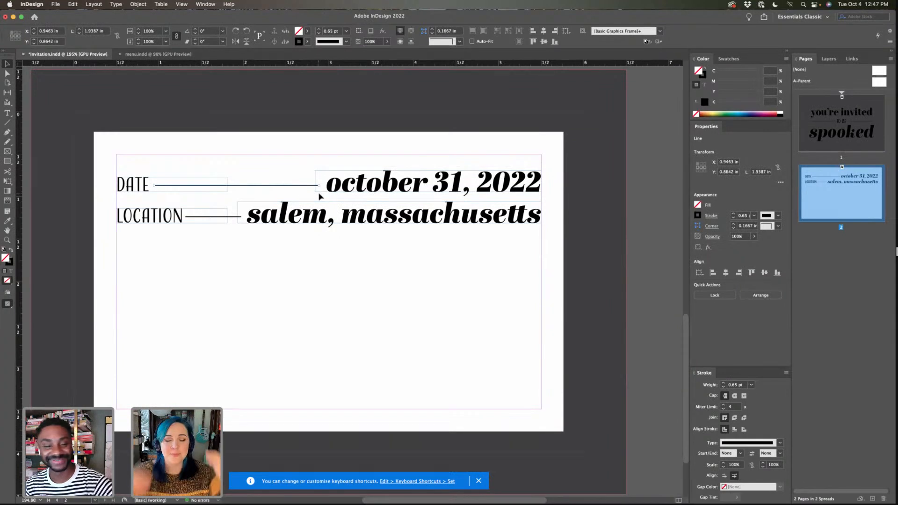
pyautogui.click(297, 200)
pyautogui.press('w')
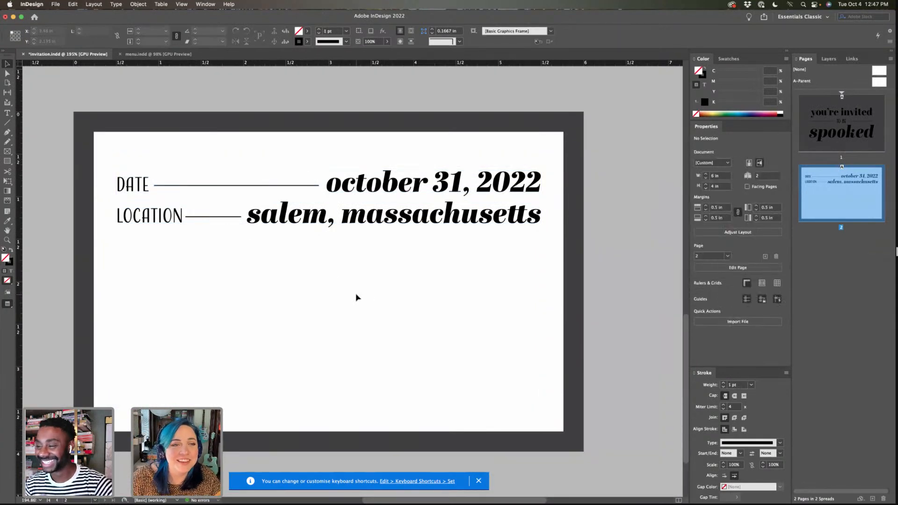
# Shift the LOCATION row slightly right, then move both rows down near the page bottom.
pyautogui.click(187, 217)
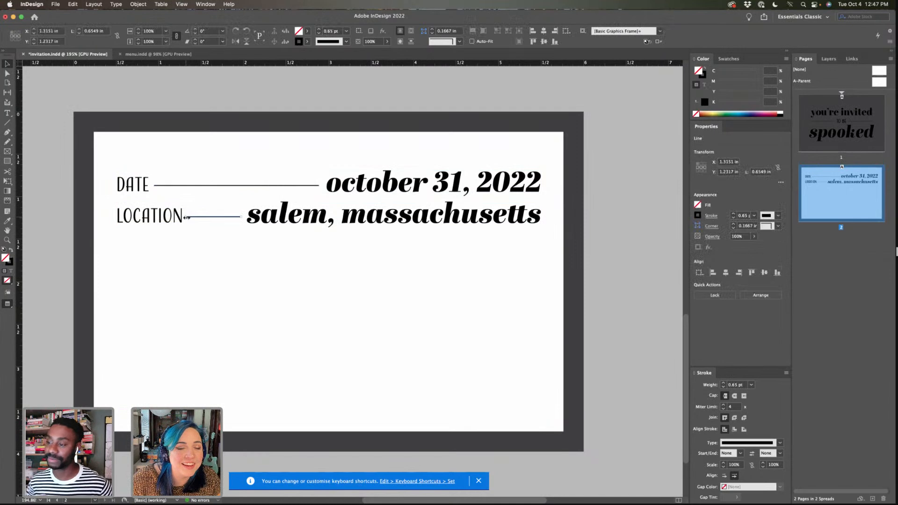
pyautogui.click(226, 241)
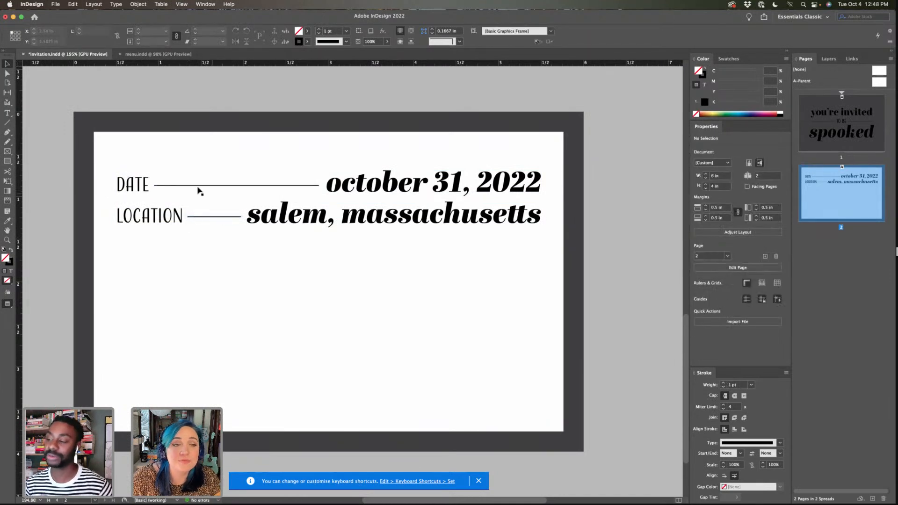
pyautogui.moveTo(455, 262); pyautogui.dragTo(172, 214)
pyautogui.moveTo(258, 219); pyautogui.dragTo(258, 221)
pyautogui.click(411, 289)
pyautogui.moveTo(519, 260); pyautogui.dragTo(123, 169)
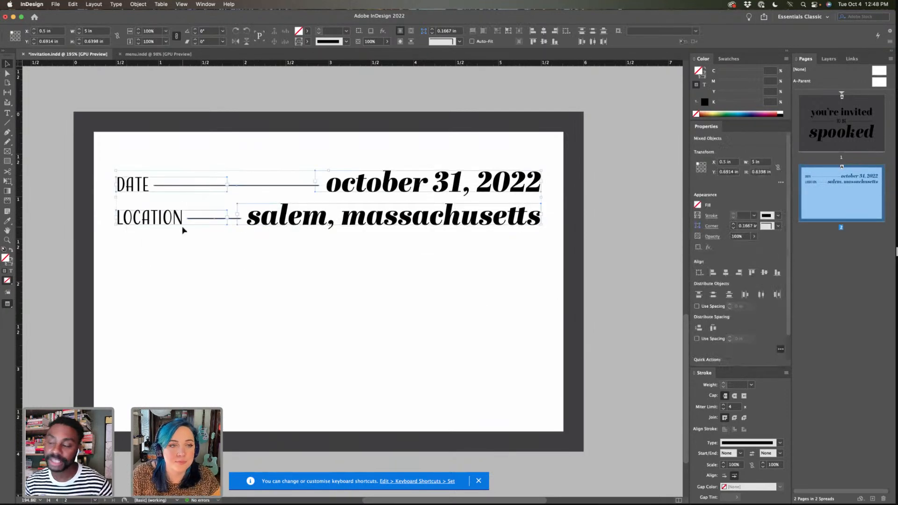
pyautogui.moveTo(181, 221); pyautogui.dragTo(189, 366)
pyautogui.click(260, 399)
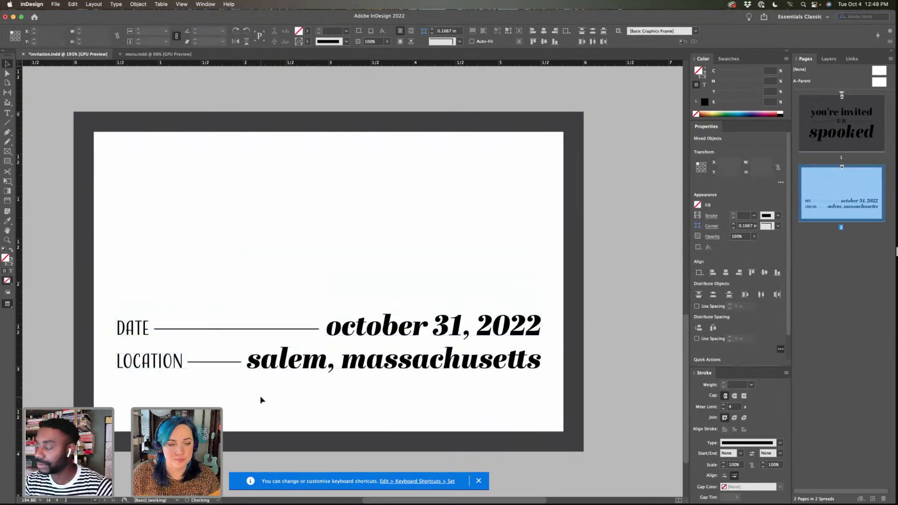
pyautogui.moveTo(118, 307); pyautogui.dragTo(460, 326)
# Duplicate the LOCATION row below and retype it as 'RSVP BY' with 'october 12, 2022'.
pyautogui.click(234, 373)
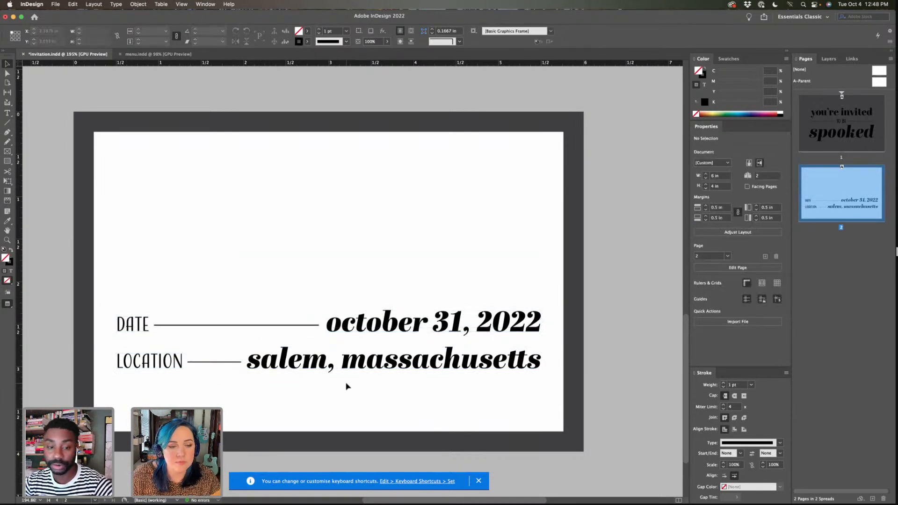
pyautogui.moveTo(354, 388); pyautogui.dragTo(181, 402)
pyautogui.doubleClick(169, 400)
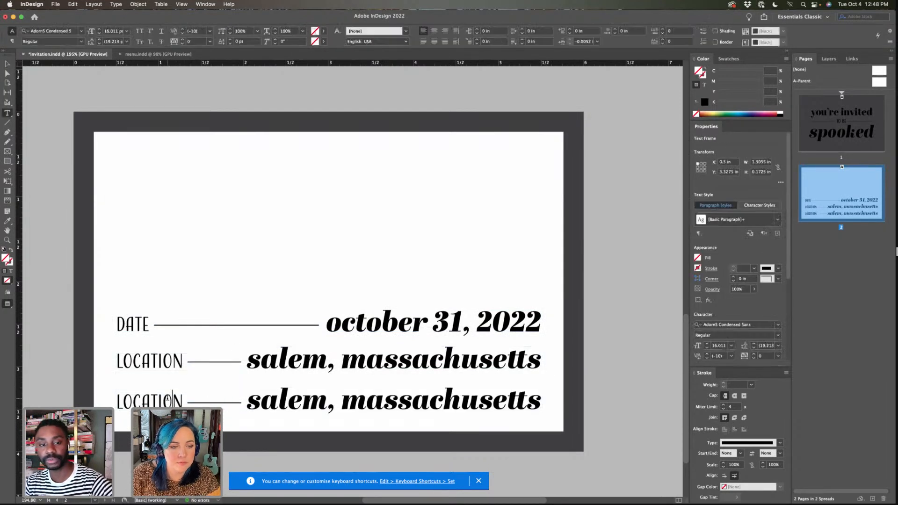
pyautogui.doubleClick(168, 400)
pyautogui.write('RSVP BY')
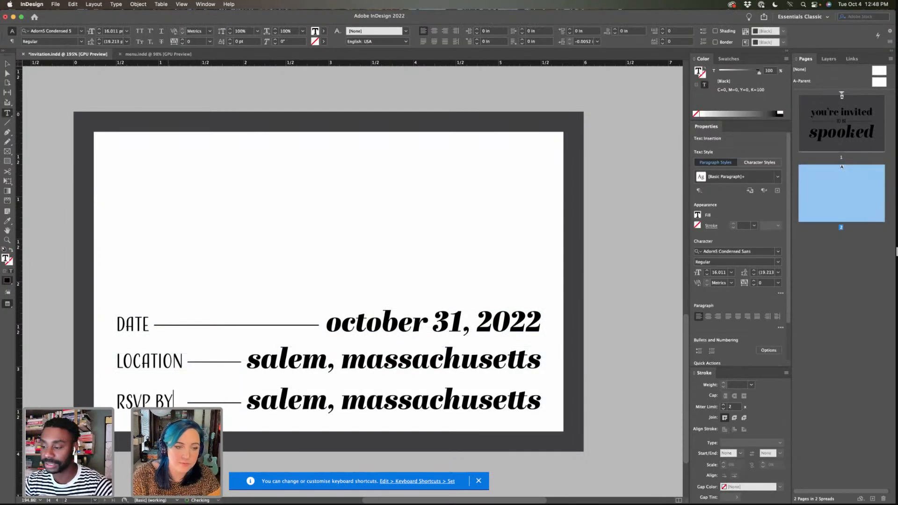
pyautogui.moveTo(250, 402); pyautogui.dragTo(557, 407)
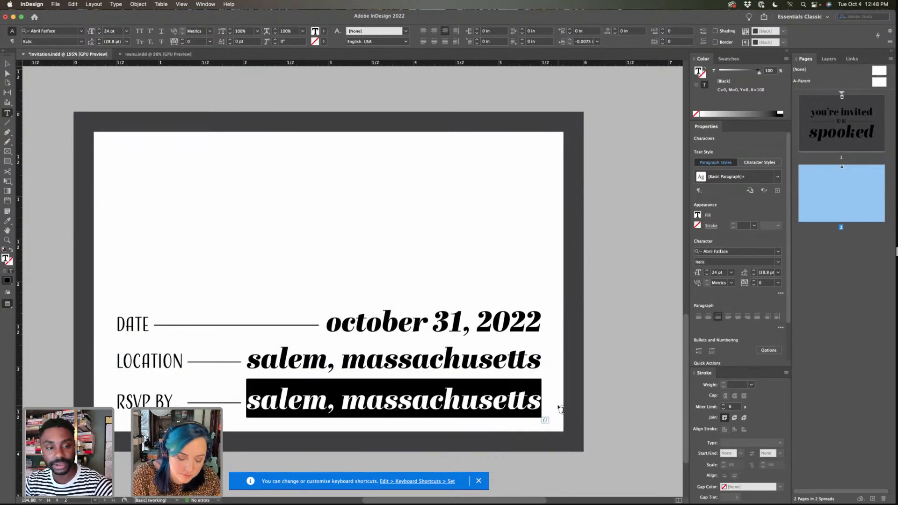
pyautogui.write('october')
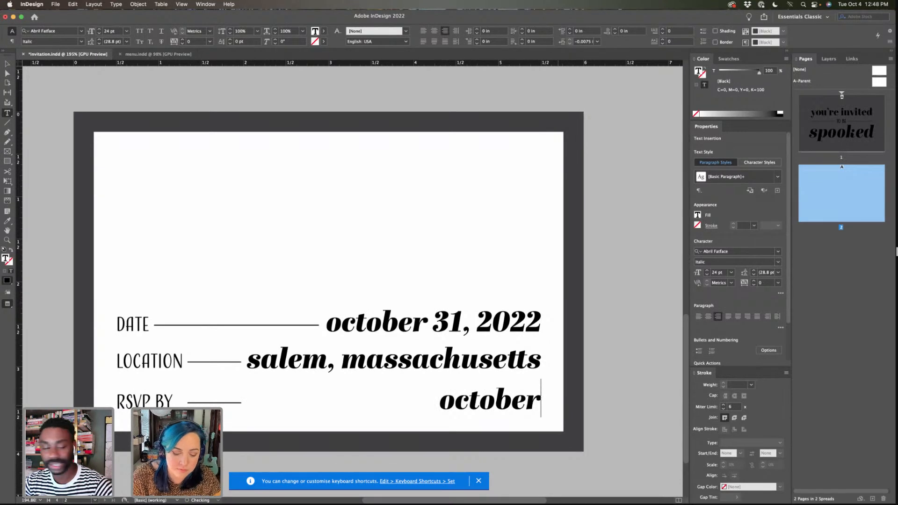
pyautogui.write(' 12, 2022')
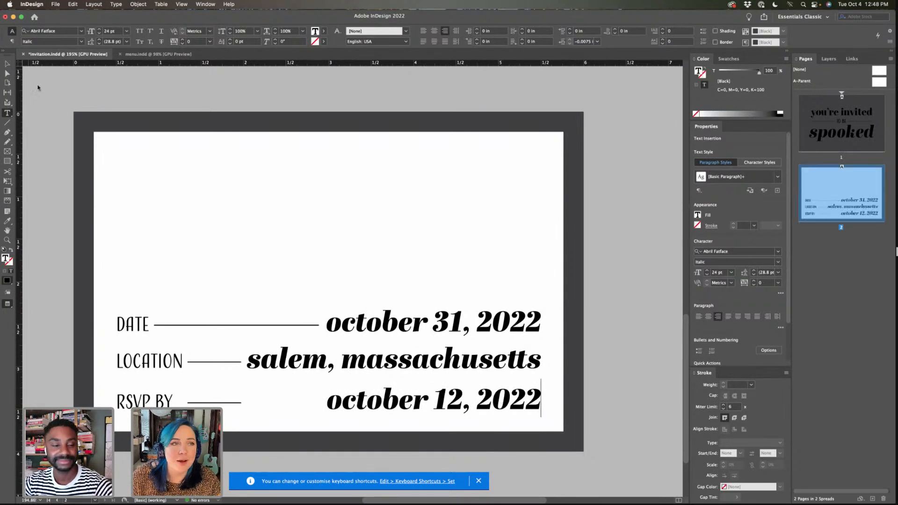
# Stretch the RSVP BY rule left toward the label and right to meet the date.
pyautogui.click(7, 66)
pyautogui.click(241, 402)
pyautogui.moveTo(240, 402); pyautogui.dragTo(322, 413)
pyautogui.moveTo(189, 403); pyautogui.dragTo(178, 402)
pyautogui.click(251, 421)
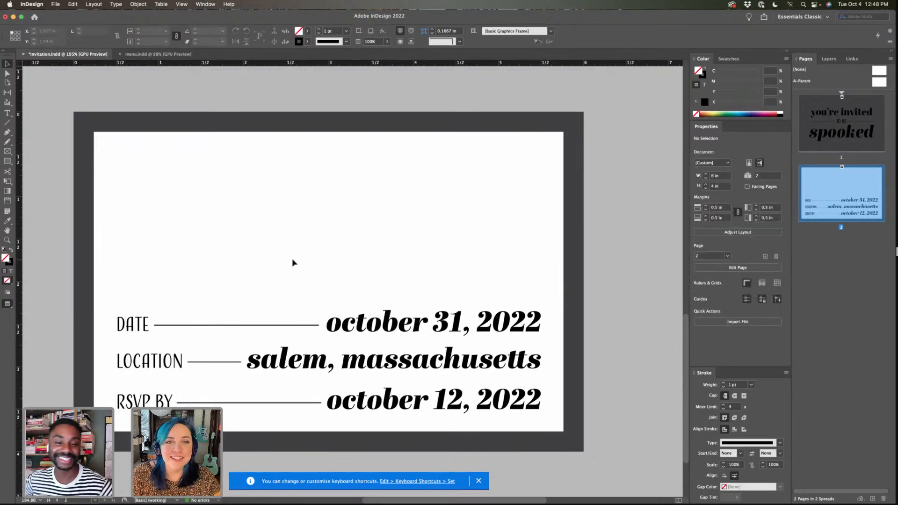
# Raise the DATE and LOCATION rows together above the RSVP BY row.
pyautogui.moveTo(136, 294); pyautogui.dragTo(496, 372)
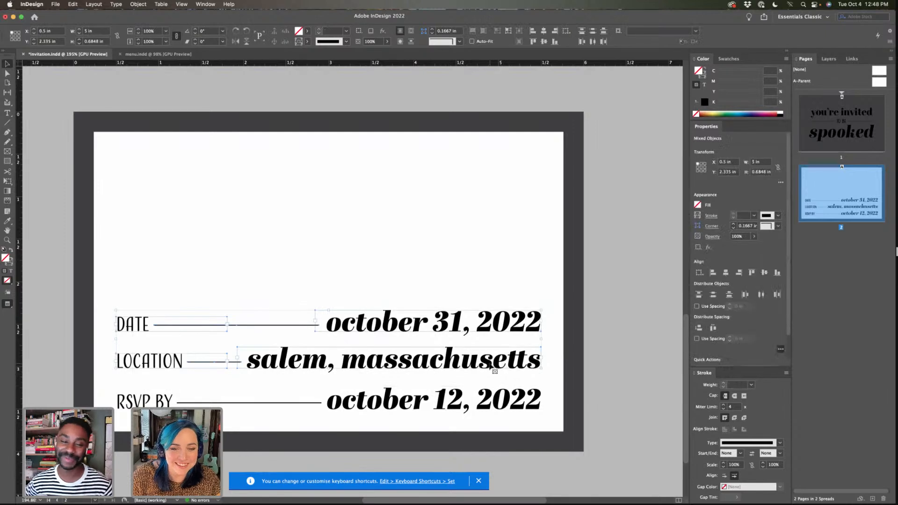
pyautogui.click(123, 302)
pyautogui.moveTo(135, 305); pyautogui.dragTo(443, 324)
pyautogui.click(411, 298)
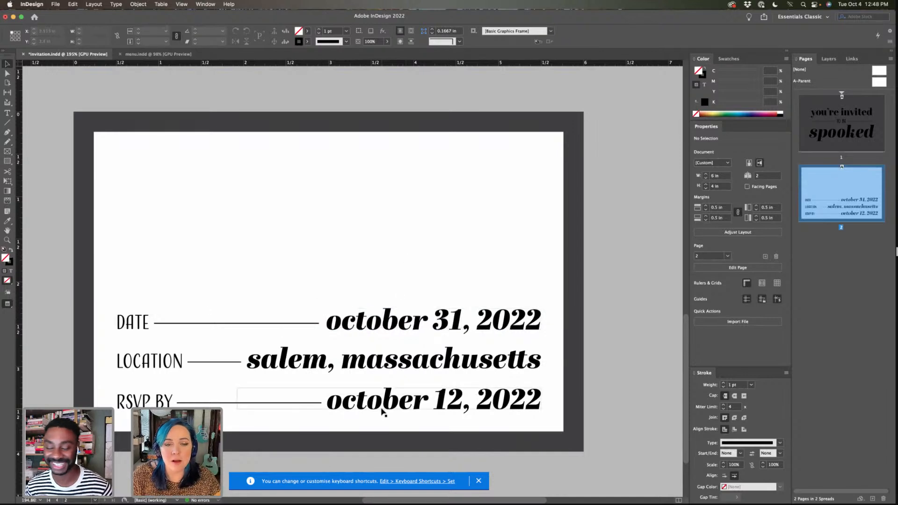
pyautogui.scroll(-1, 195, 403)
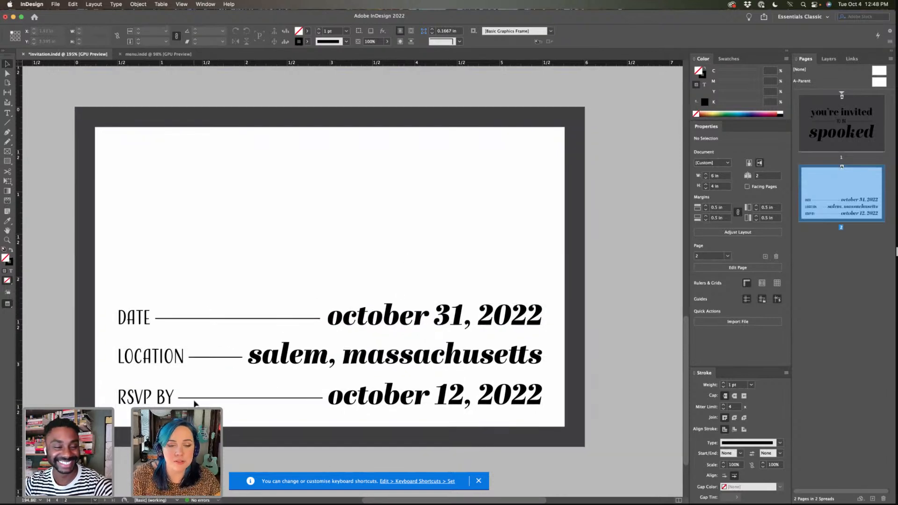
pyautogui.moveTo(136, 303); pyautogui.dragTo(497, 350)
pyautogui.click(460, 371)
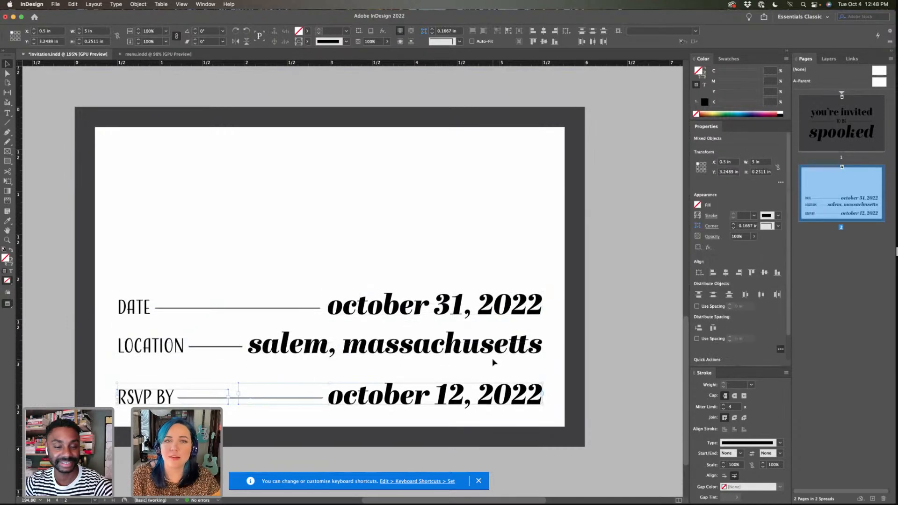
# Lift the DATE and LOCATION rows a bit higher to widen the gap.
pyautogui.doubleClick(493, 395)
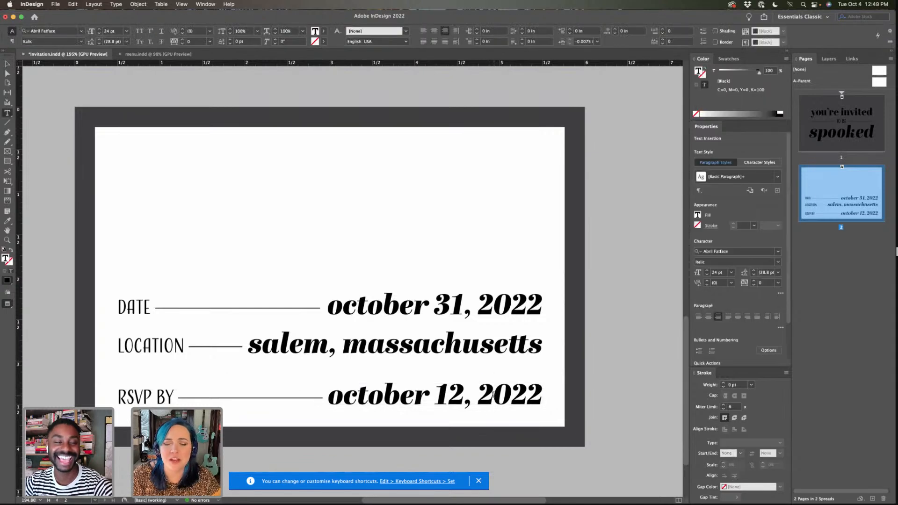
pyautogui.tripleClick(494, 396)
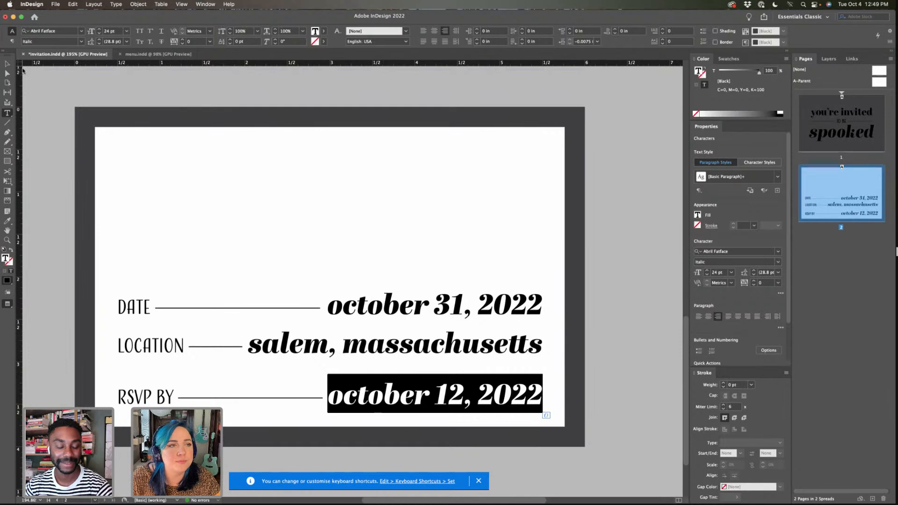
pyautogui.click(7, 63)
pyautogui.click(262, 270)
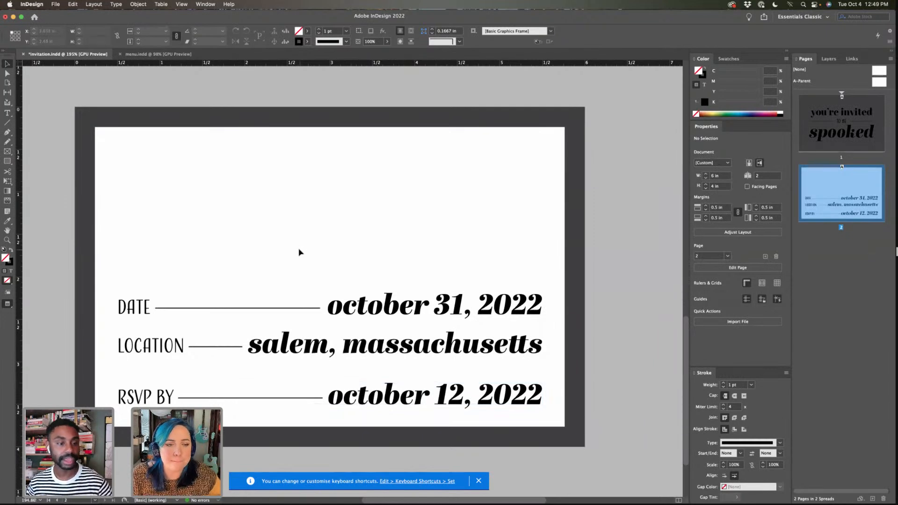
pyautogui.moveTo(118, 288); pyautogui.dragTo(459, 341)
pyautogui.click(436, 258)
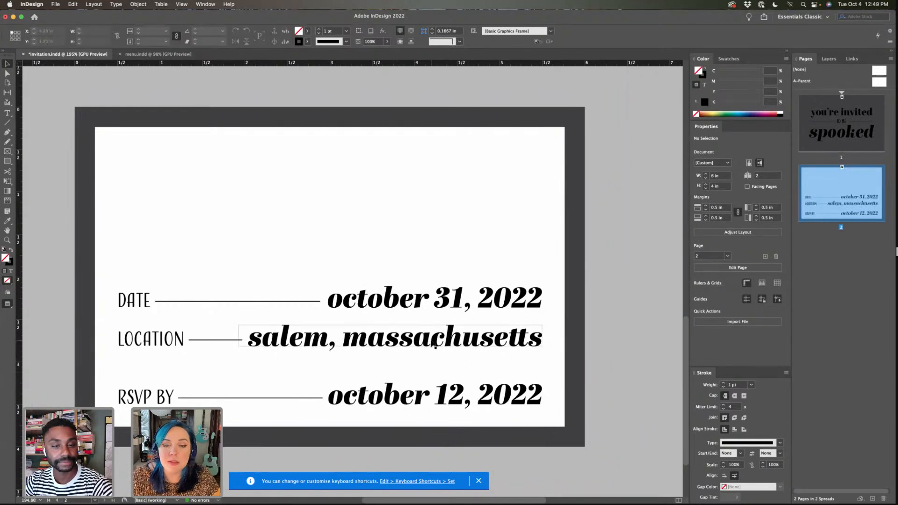
# Set 'salem, massachusetts' in Abril Display Regular instead of italic.
pyautogui.tripleClick(434, 337)
pyautogui.click(778, 251)
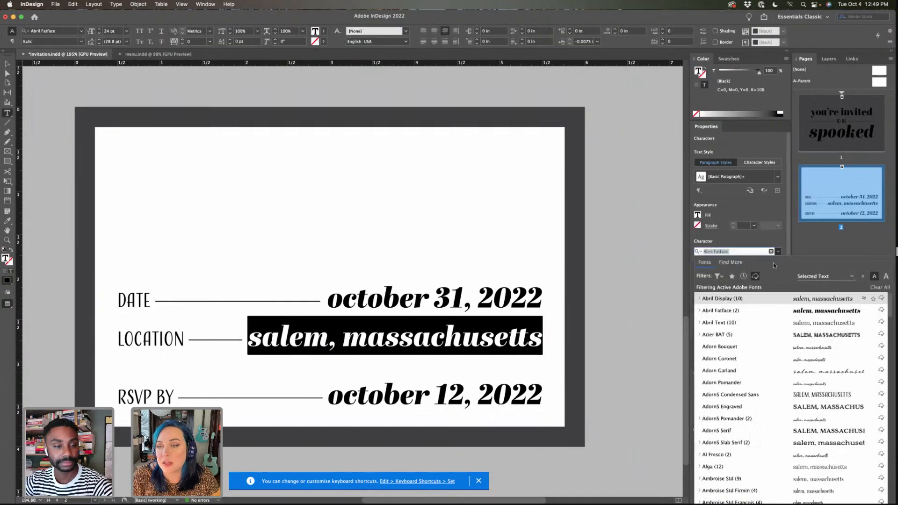
pyautogui.click(765, 300)
pyautogui.click(496, 343)
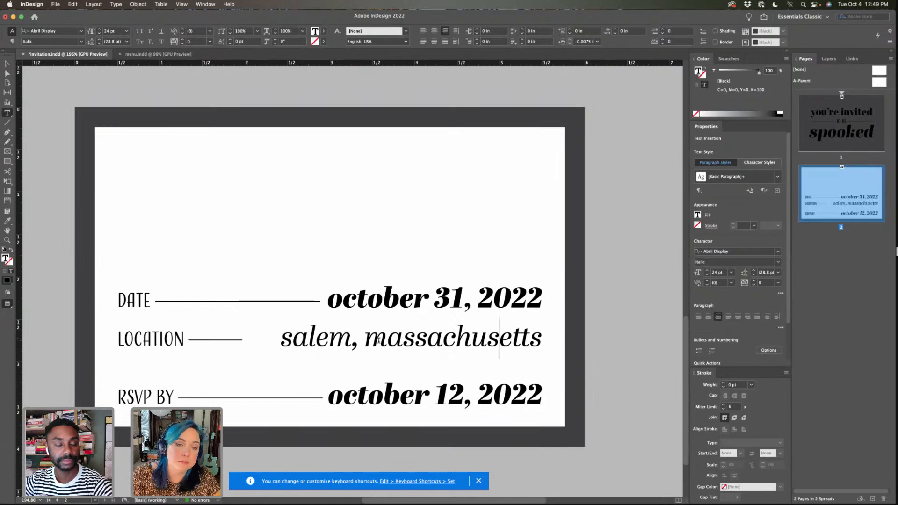
pyautogui.moveTo(291, 336); pyautogui.dragTo(616, 344)
pyautogui.press('super+a')
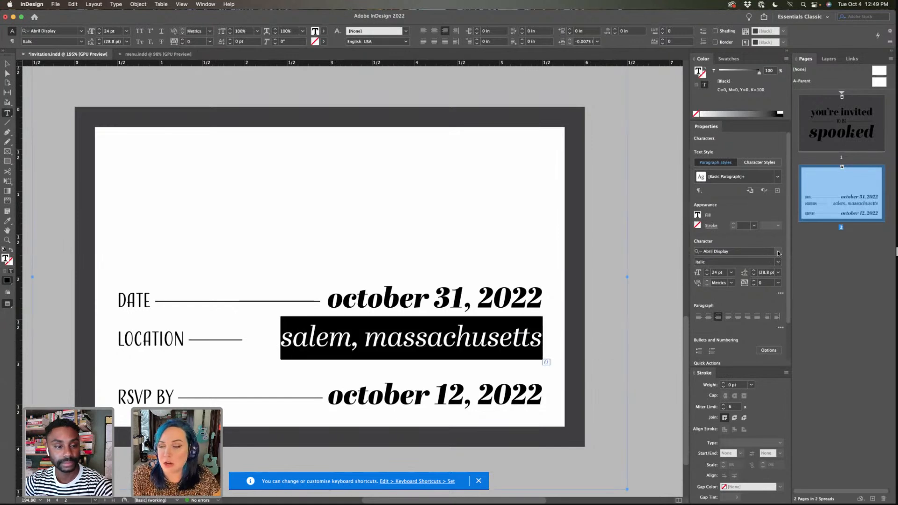
pyautogui.click(779, 262)
pyautogui.click(757, 283)
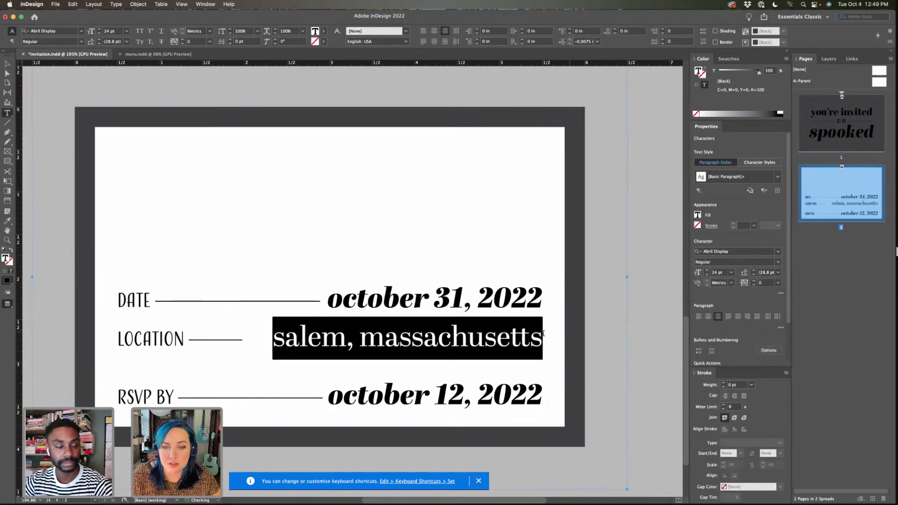
pyautogui.click(512, 338)
pyautogui.hscroll(3, 515, 341)
pyautogui.hscroll(-3, 524, 344)
pyautogui.hscroll(1, 524, 344)
pyautogui.scroll(1, 524, 344)
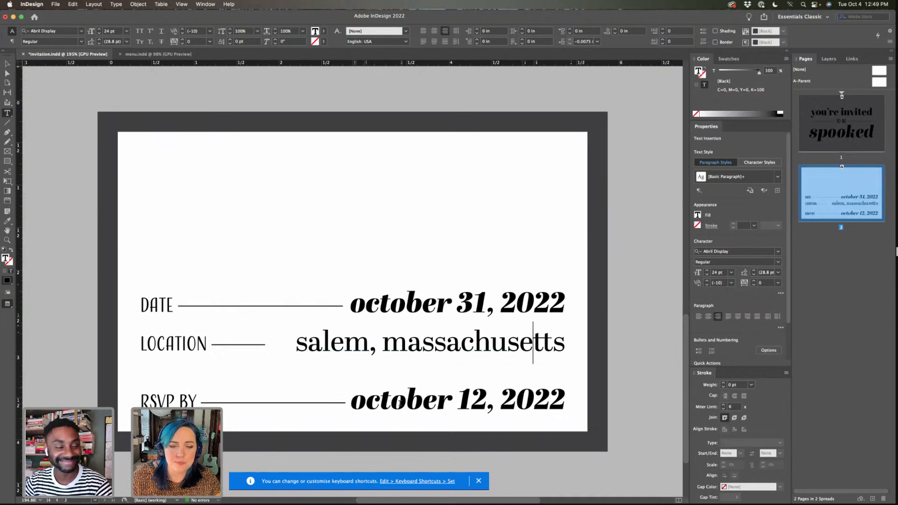
# Copy the location line's style onto 'october 12, 2022' with the Eyedropper.
pyautogui.tripleClick(399, 402)
pyautogui.click(7, 221)
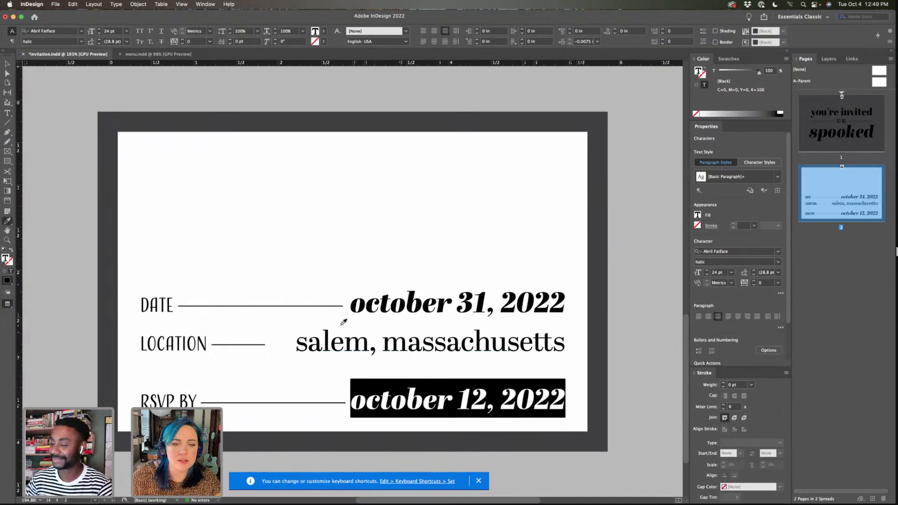
pyautogui.click(357, 340)
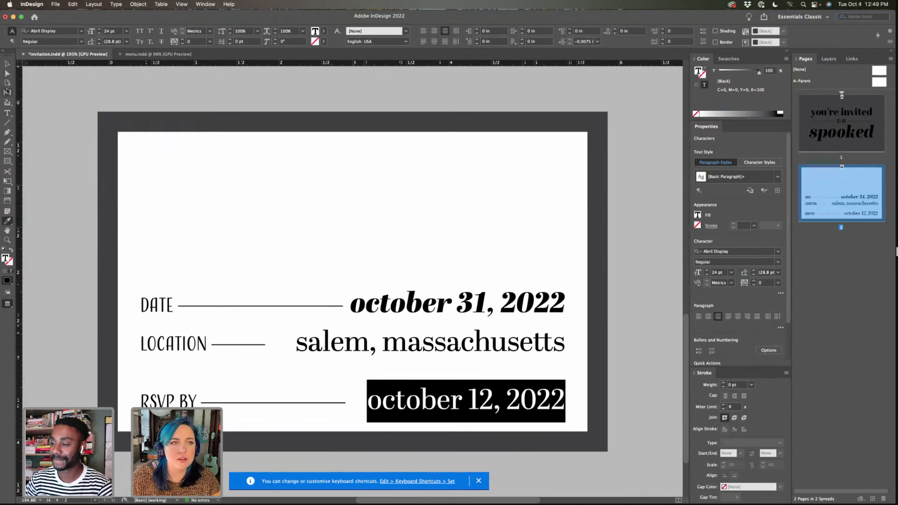
pyautogui.click(7, 63)
pyautogui.click(281, 171)
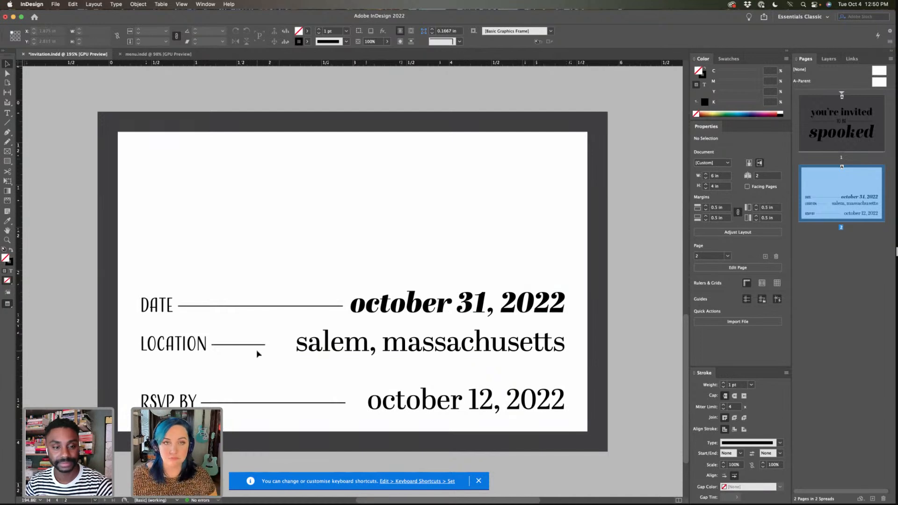
# Select the LOCATION label's text, then leave it unchanged and deselect.
pyautogui.click(243, 346)
pyautogui.doubleClick(194, 343)
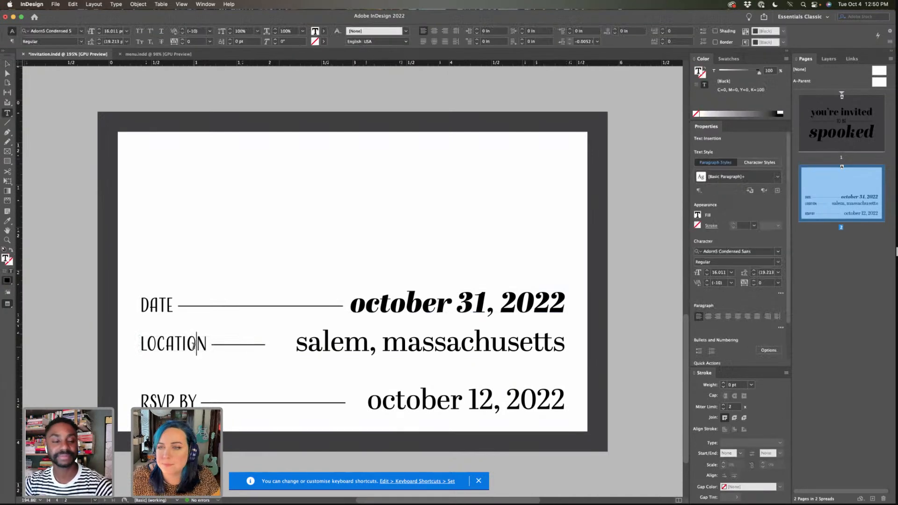
pyautogui.doubleClick(194, 345)
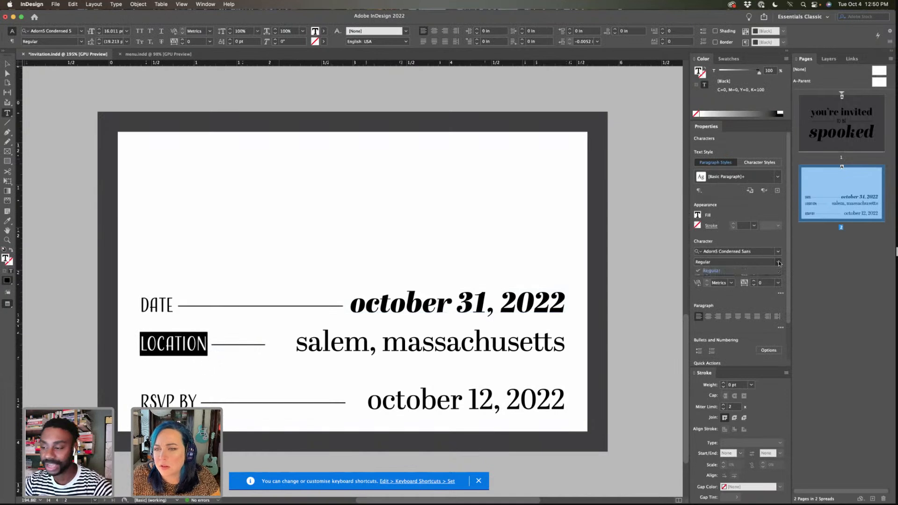
pyautogui.press('Escape')
pyautogui.click(219, 264)
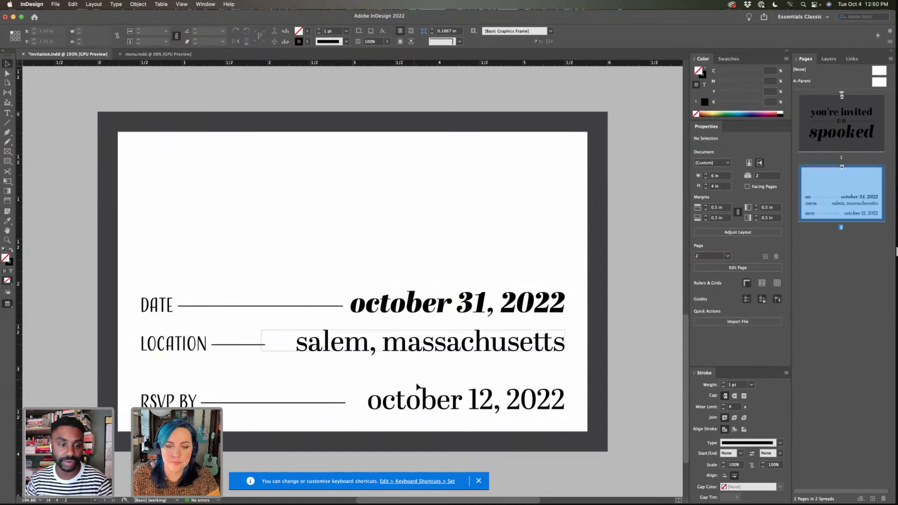
# Delete the separate RSVP date text frame and the rule beside RSVP BY.
pyautogui.doubleClick(425, 403)
pyautogui.doubleClick(427, 403)
pyautogui.tripleClick(427, 403)
pyautogui.click(426, 404)
pyautogui.press('super+a')
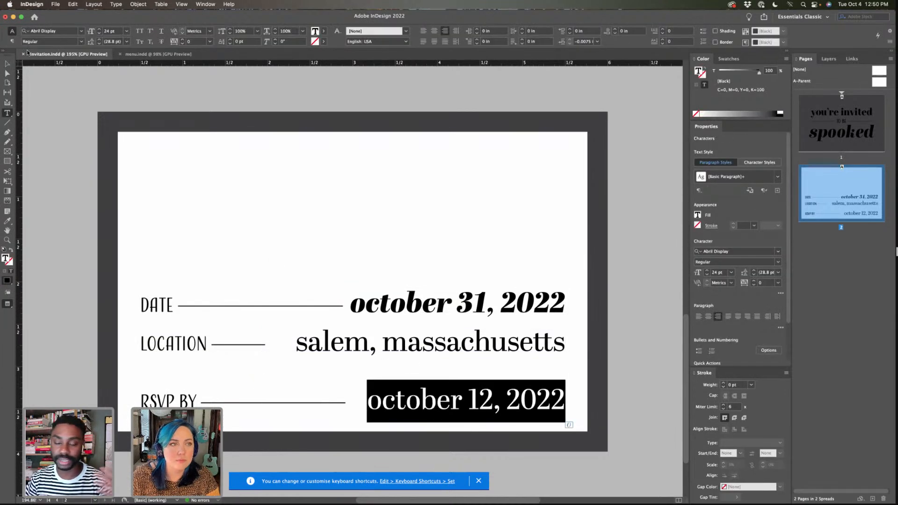
pyautogui.click(7, 64)
pyautogui.press('BackSpace')
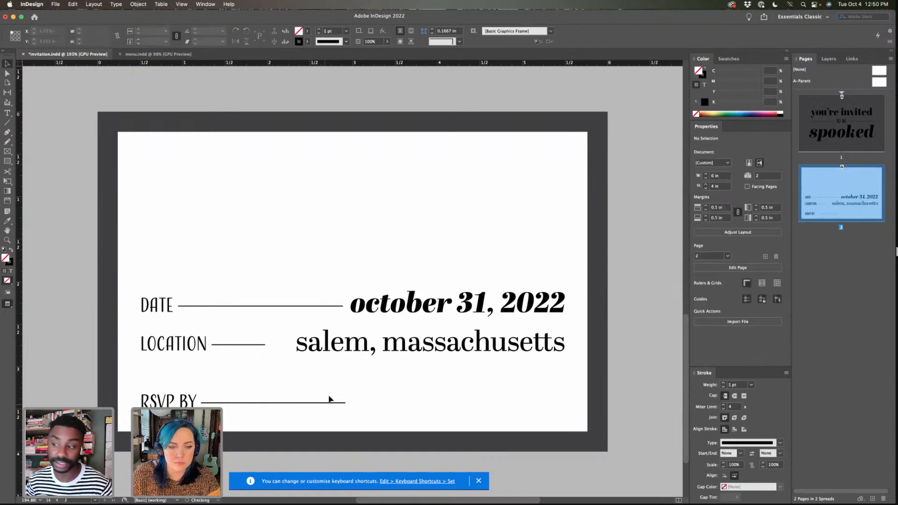
pyautogui.click(329, 403)
pyautogui.press('BackSpace')
# Widen the RSVP BY frame and extend it to read 'RSVP BY OCTOBER 13'.
pyautogui.click(251, 405)
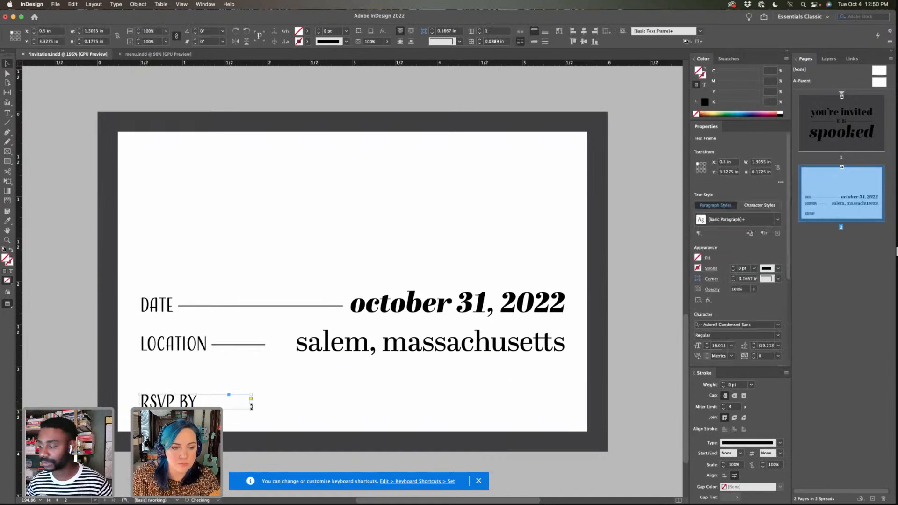
pyautogui.moveTo(251, 410); pyautogui.dragTo(372, 410)
pyautogui.doubleClick(256, 403)
pyautogui.write('OCTOBER 12')
pyautogui.press('BackSpace')
pyautogui.write('13')
pyautogui.press('BackSpace')
pyautogui.press('BackSpace')
pyautogui.write('3')
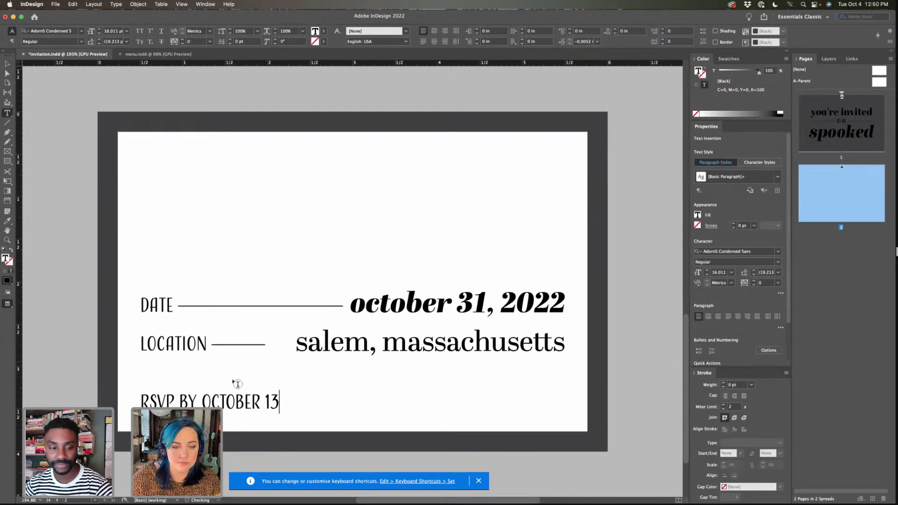
# Move the RSVP line to the horizontal centre of page 2.
pyautogui.click(7, 63)
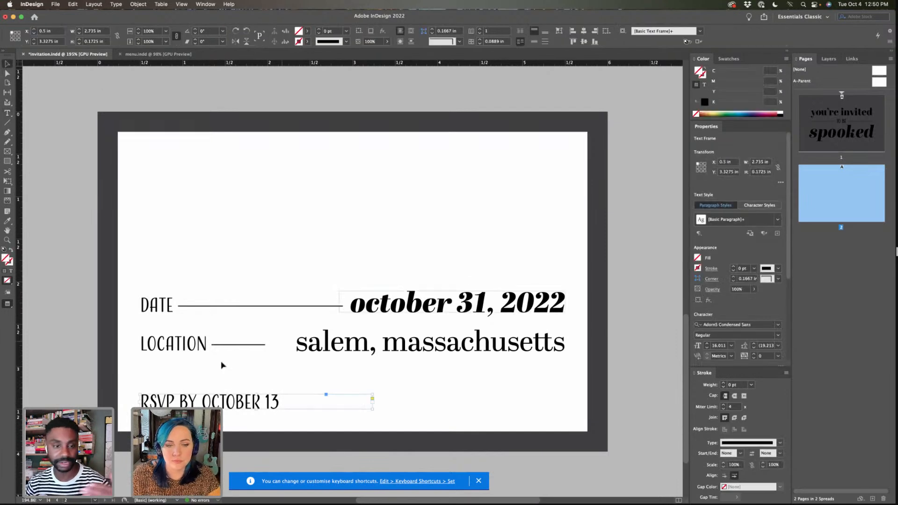
pyautogui.moveTo(242, 405); pyautogui.dragTo(386, 410)
pyautogui.click(493, 403)
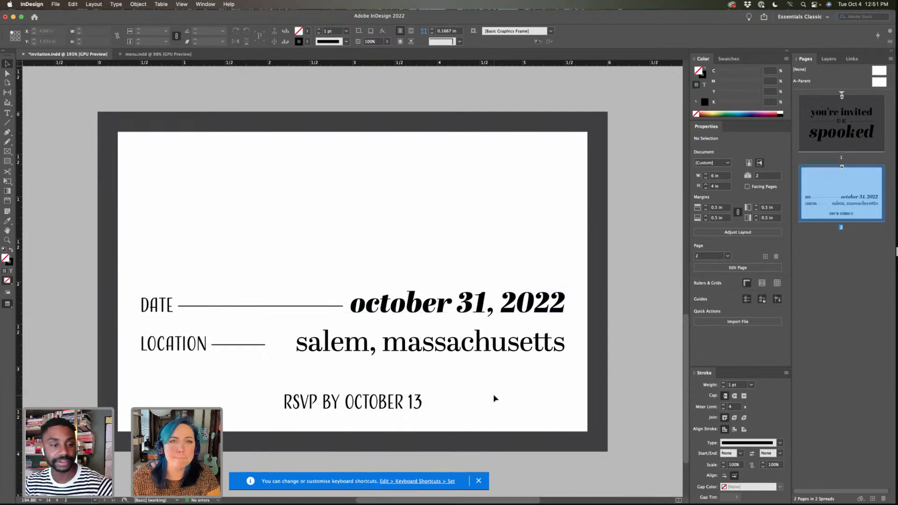
# Copy the invitation's dark border frame and paste it onto the menu page.
pyautogui.click(598, 192)
pyautogui.press('super+c')
pyautogui.click(157, 54)
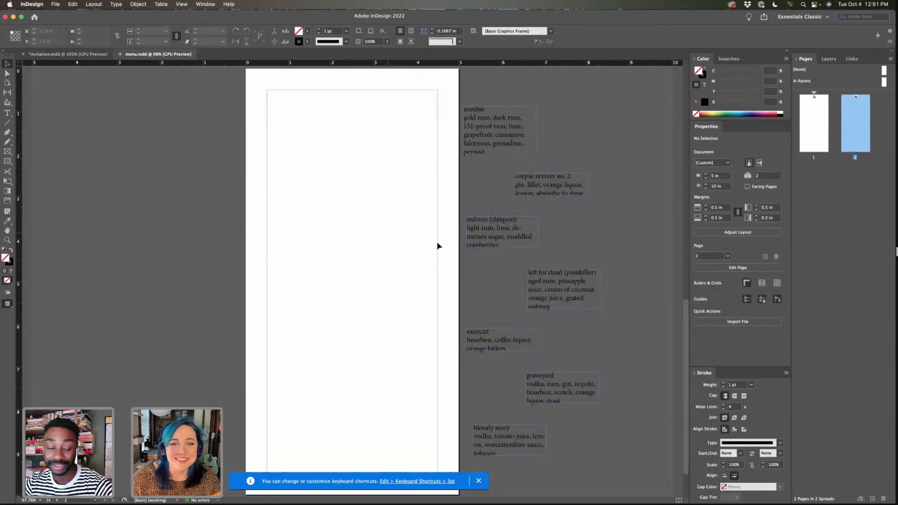
pyautogui.press('super+v')
pyautogui.press('w')
pyautogui.press('w')
pyautogui.click(201, 96)
# Set the menu document's bleed to 0.5 in through Document Setup.
pyautogui.click(55, 4)
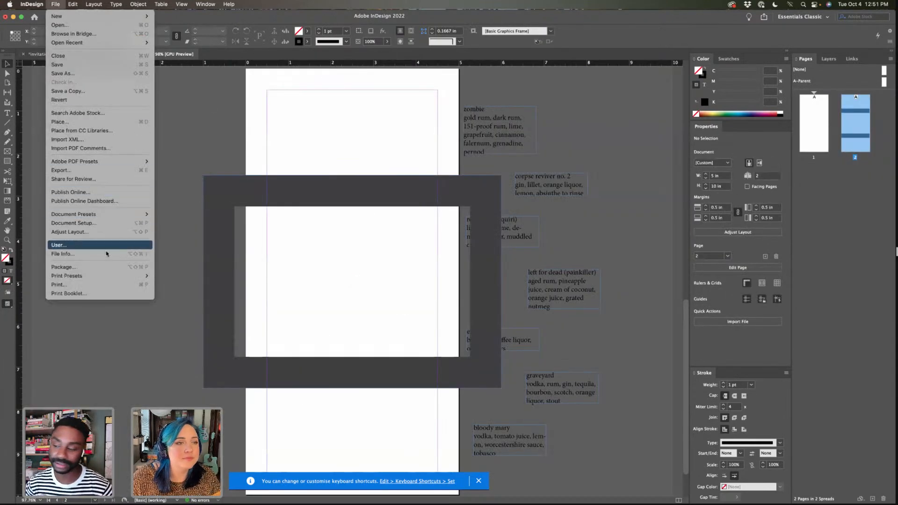
pyautogui.click(73, 224)
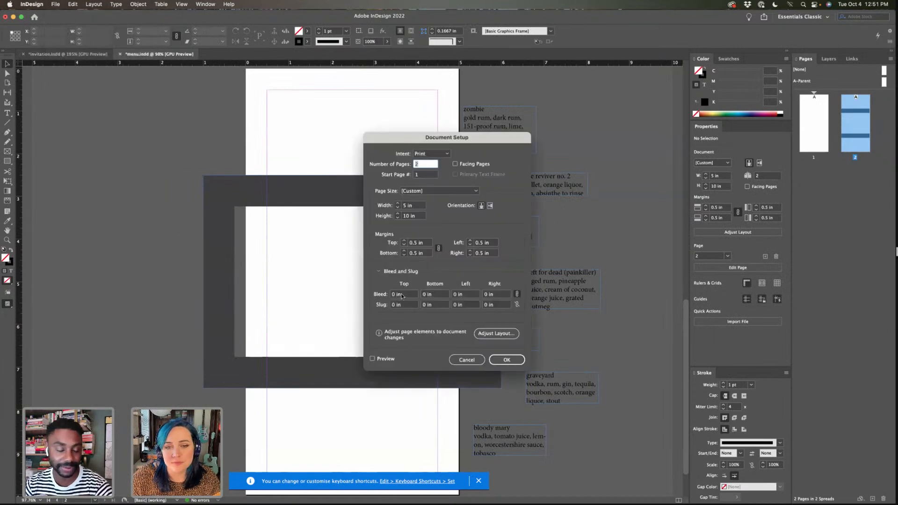
pyautogui.click(383, 294)
pyautogui.write('.5')
pyautogui.press('Return')
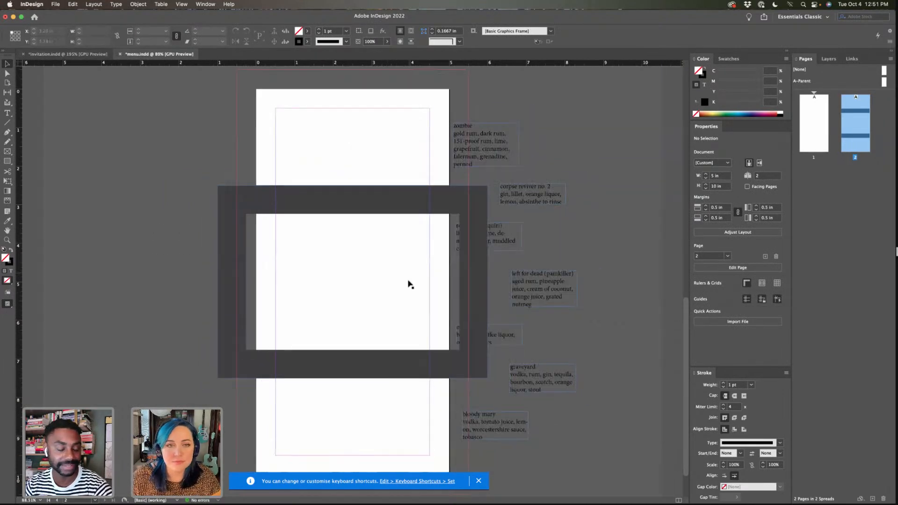
# Stretch the border frame to 6×11 in so it covers the bleed.
pyautogui.moveTo(397, 206); pyautogui.dragTo(415, 90)
pyautogui.moveTo(508, 265); pyautogui.dragTo(469, 494)
pyautogui.click(478, 481)
pyautogui.click(491, 484)
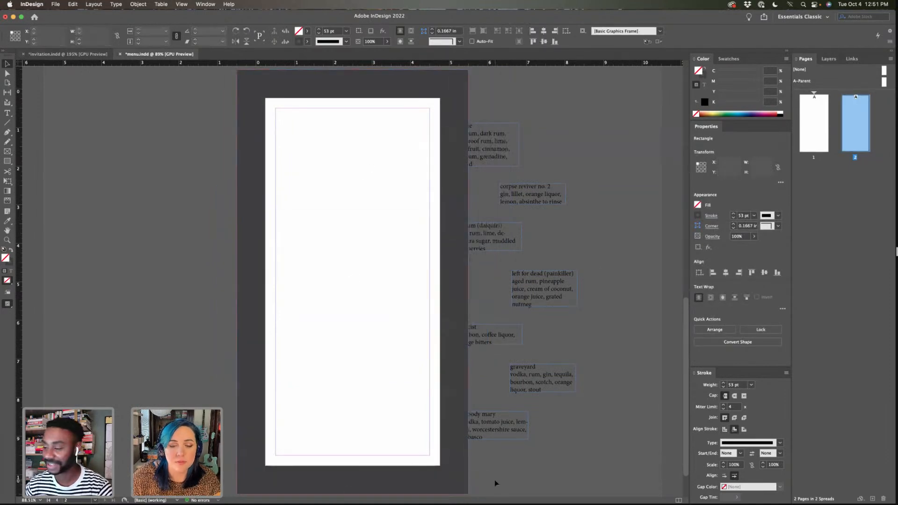
pyautogui.press('w')
pyautogui.press('w')
pyautogui.press('w')
pyautogui.press('w')
pyautogui.press('w')
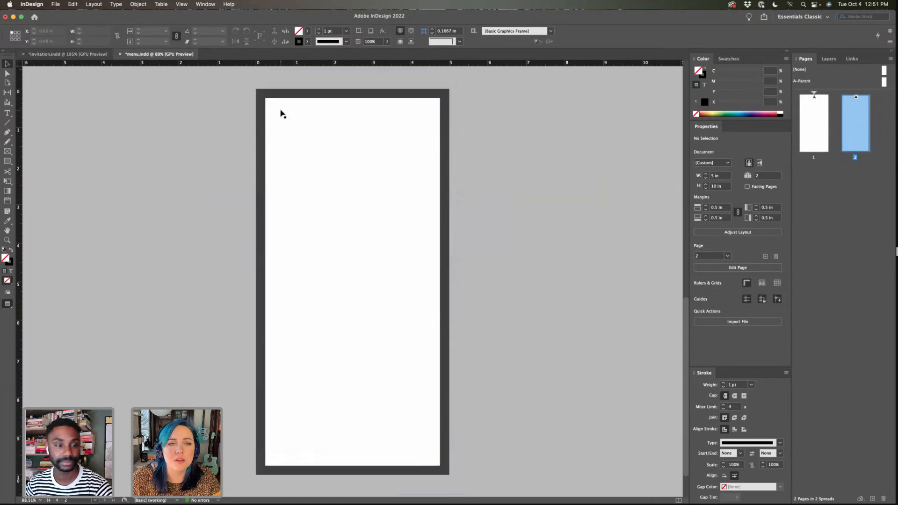
# In Illustrator, try reopening the bat stock file from recent files and dismiss the missing-file alert.
pyautogui.click(489, 486)
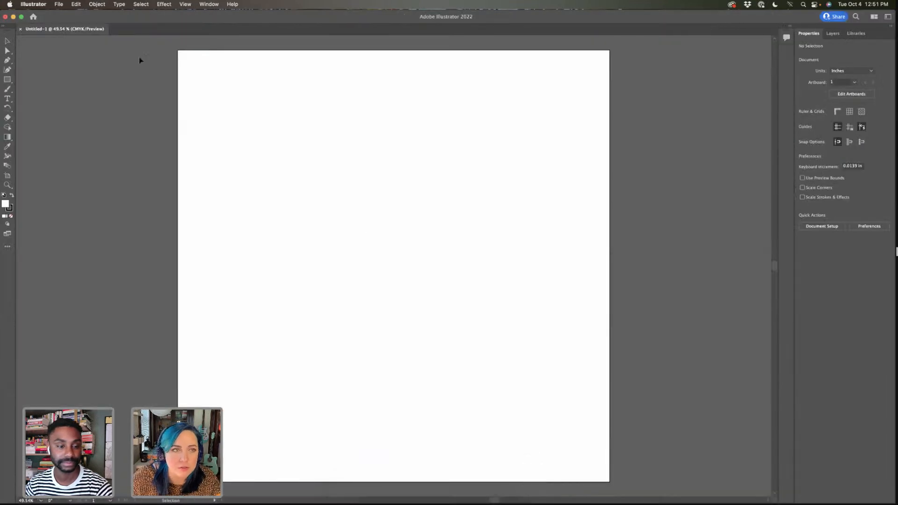
pyautogui.click(60, 8)
pyautogui.moveTo(107, 43)
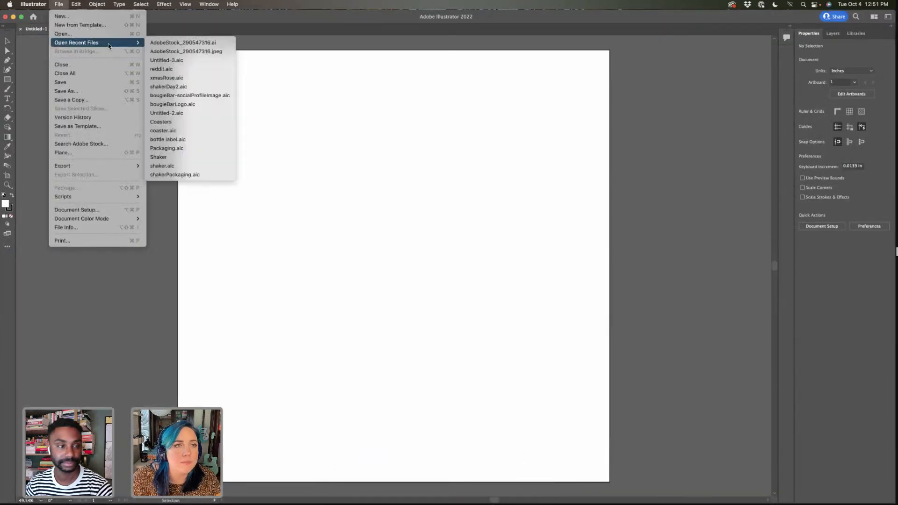
pyautogui.click(205, 42)
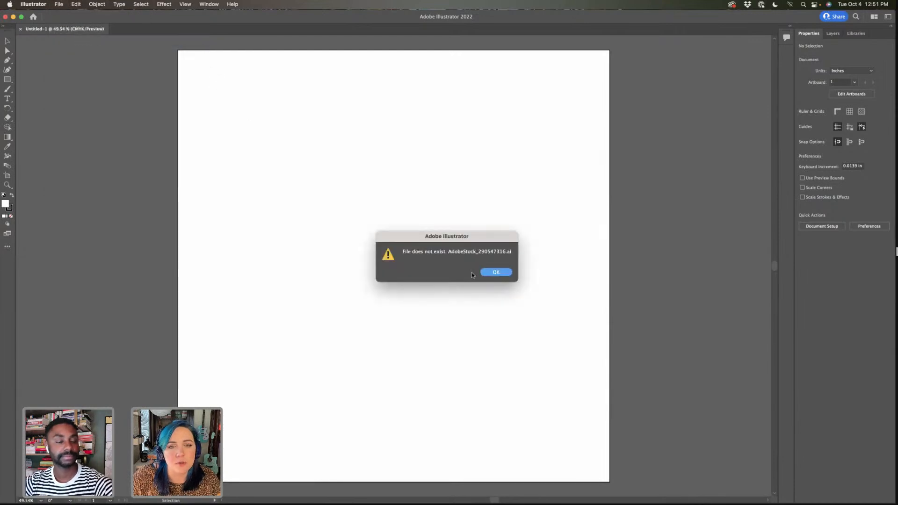
pyautogui.click(495, 272)
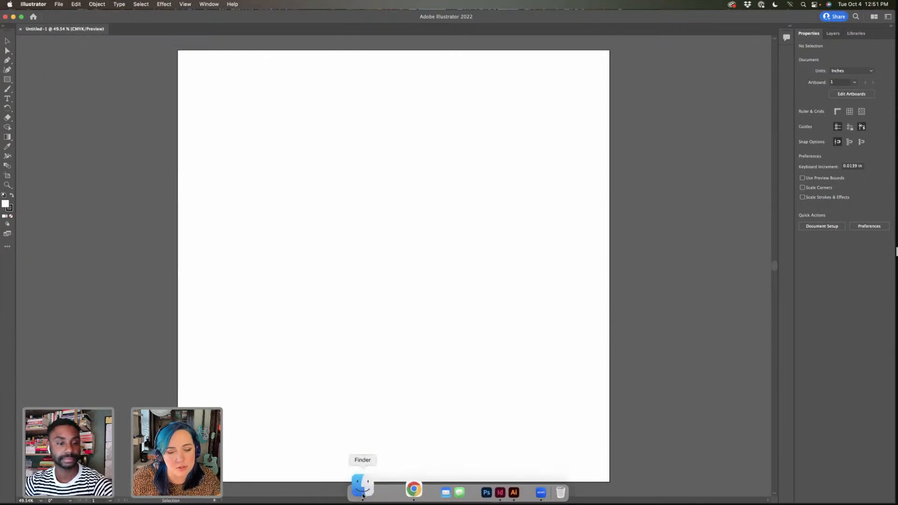
# In Finder, browse to Dropbox > adobe live > ghoulishParty > stock.
pyautogui.click(361, 489)
pyautogui.click(398, 293)
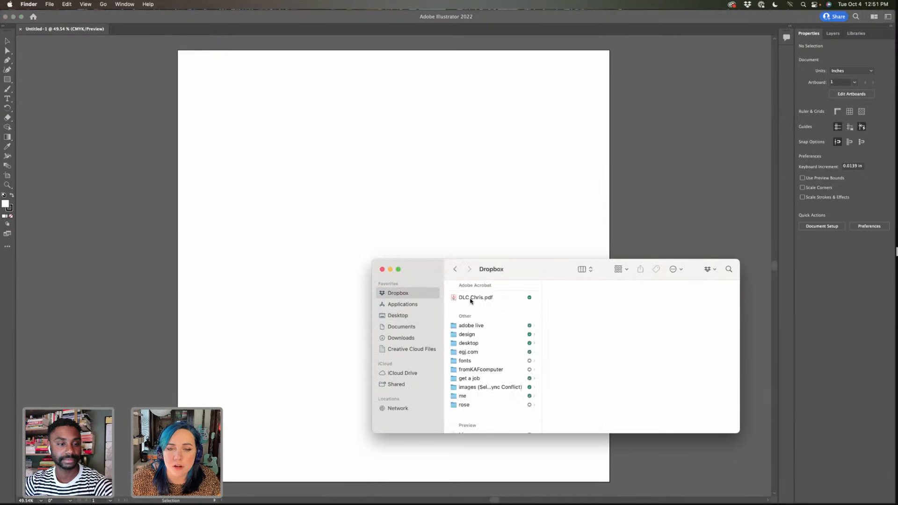
pyautogui.click(493, 326)
pyautogui.click(569, 306)
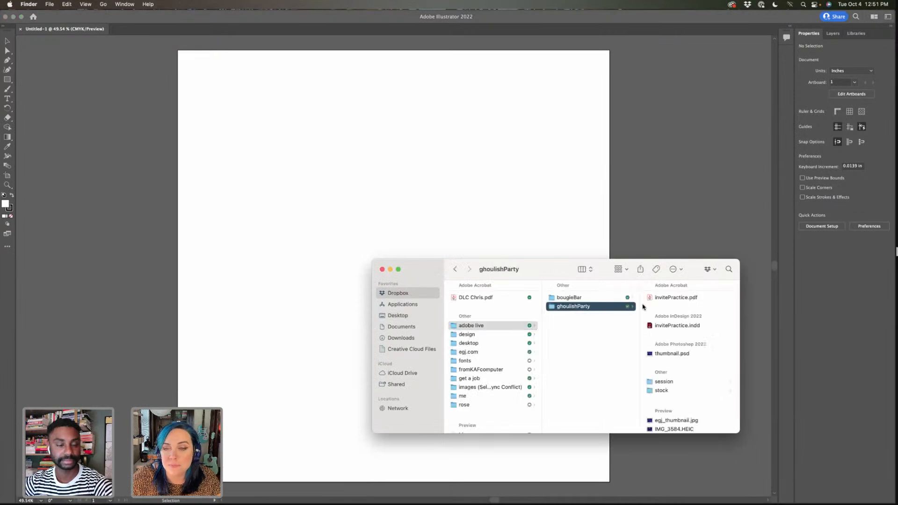
pyautogui.click(666, 391)
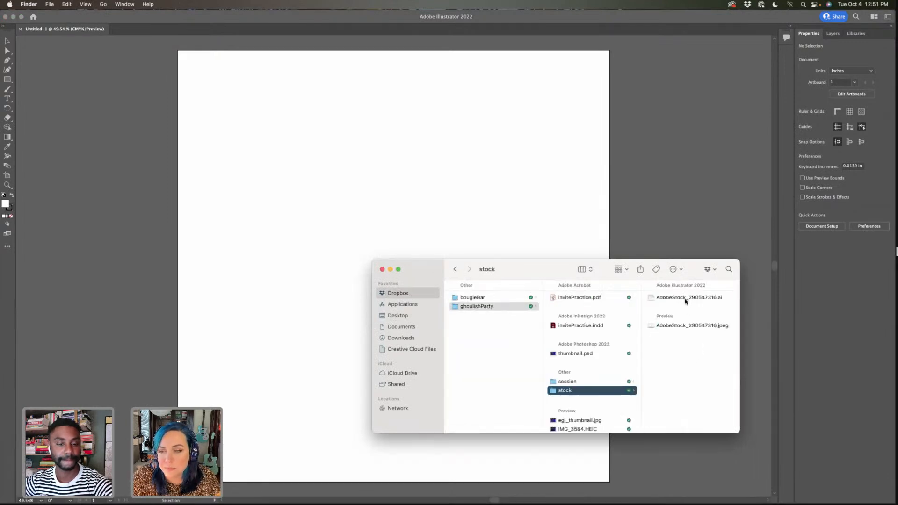
# Quick Look the bat stock JPEG, then open AdobeStock_290547316.ai in Illustrator.
pyautogui.click(681, 326)
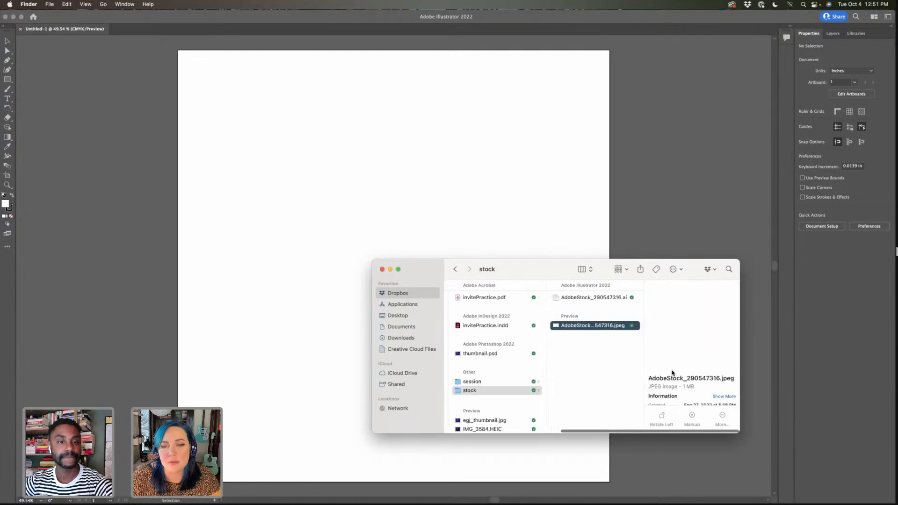
pyautogui.press('space')
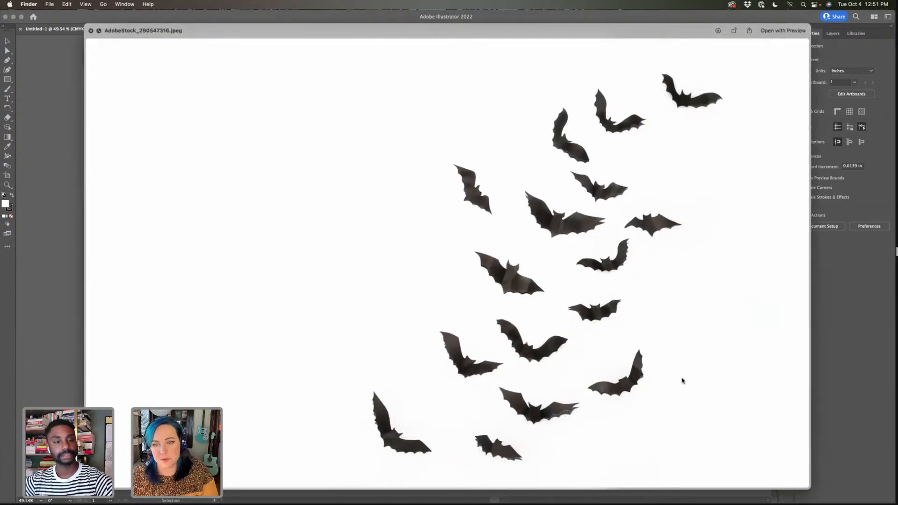
pyautogui.press('space')
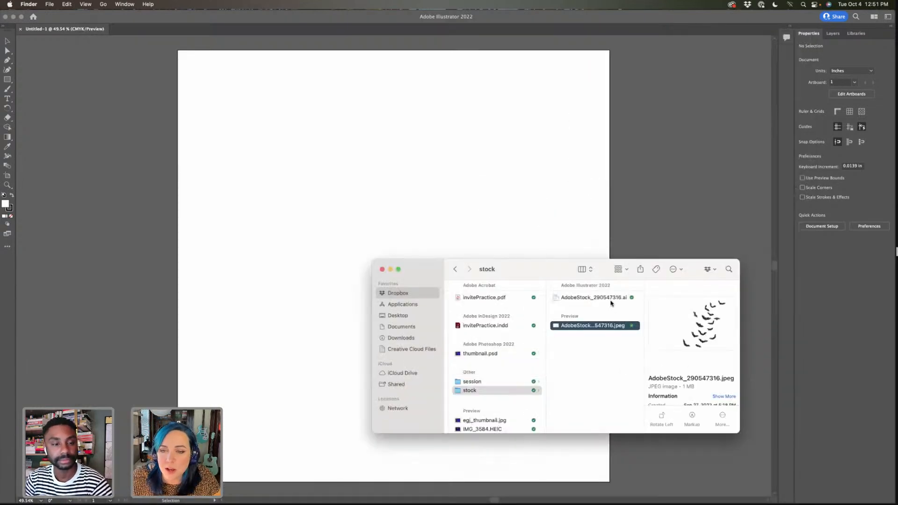
pyautogui.doubleClick(610, 298)
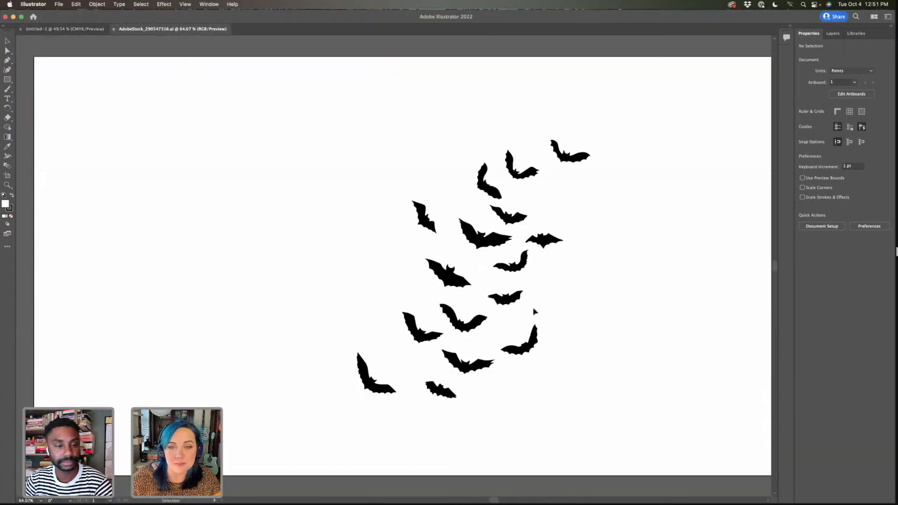
# Zoom in and delete the stray hole's anchor points inside one bat.
pyautogui.click(450, 281)
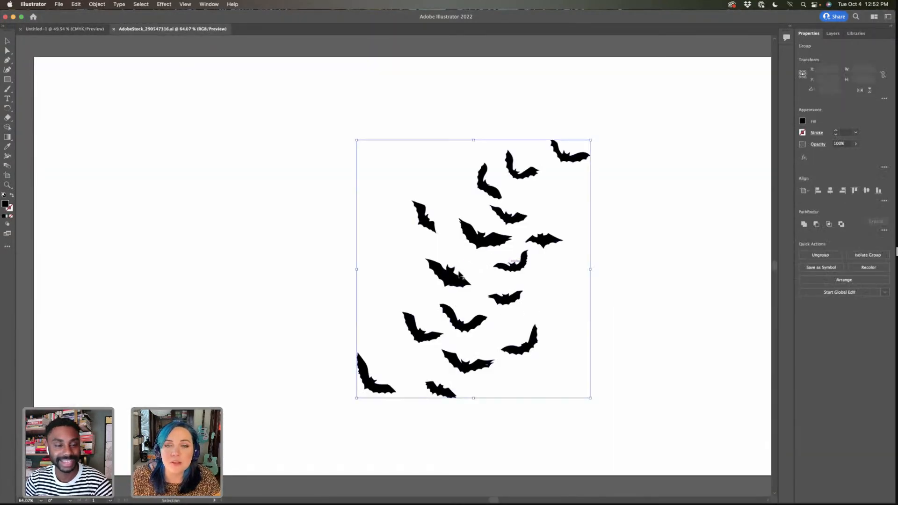
pyautogui.scroll(5, 490, 189)
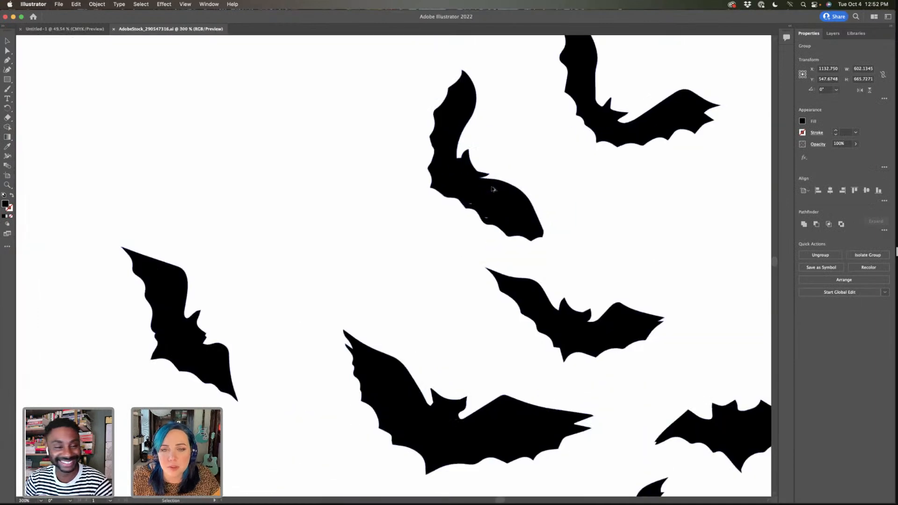
pyautogui.press('a')
pyautogui.click(440, 227)
pyautogui.click(470, 204)
pyautogui.press('Delete')
pyautogui.click(505, 237)
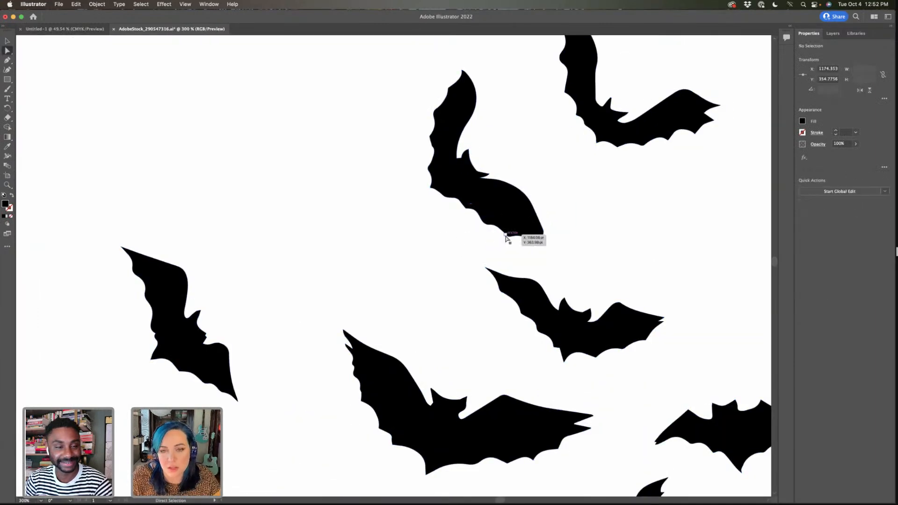
pyautogui.click(470, 204)
pyautogui.click(481, 213)
pyautogui.press('Delete')
pyautogui.click(446, 262)
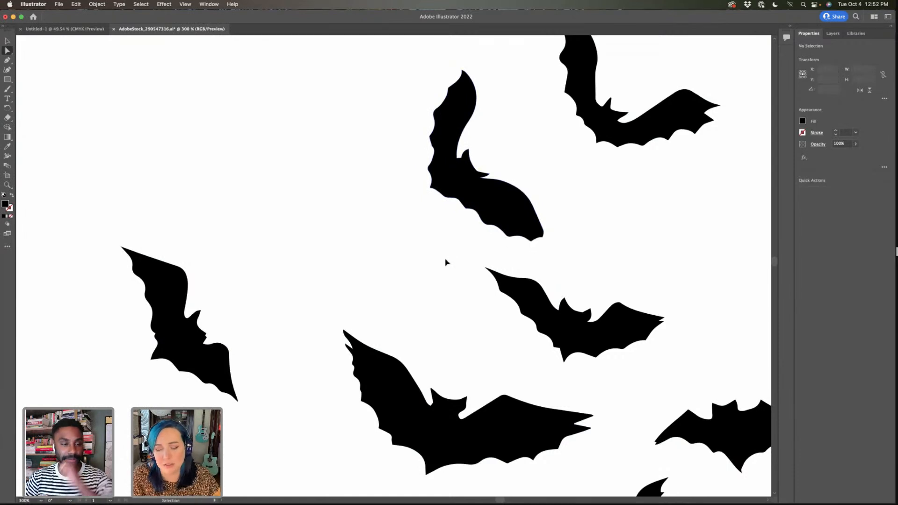
# Zoom out to check the whole bat artwork, then return to InDesign's menu document.
pyautogui.press('super+0')
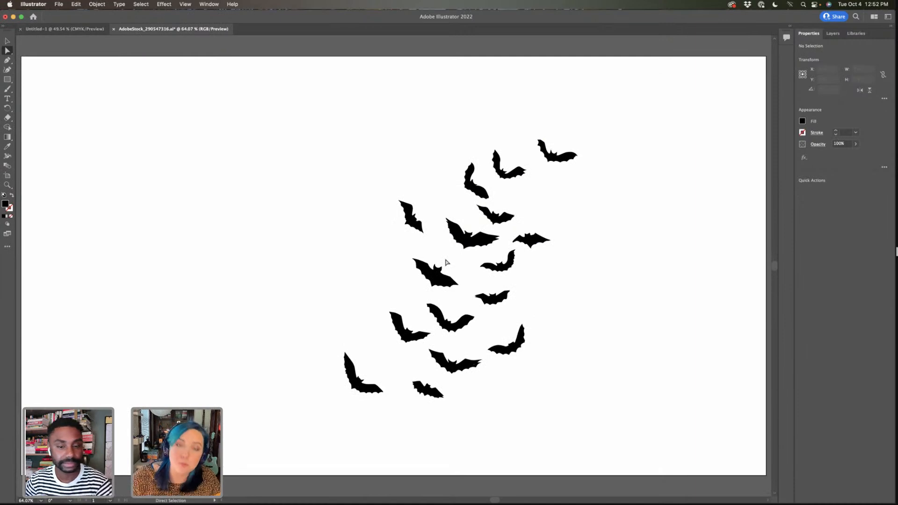
pyautogui.press('v')
pyautogui.hscroll(1, 346, 223)
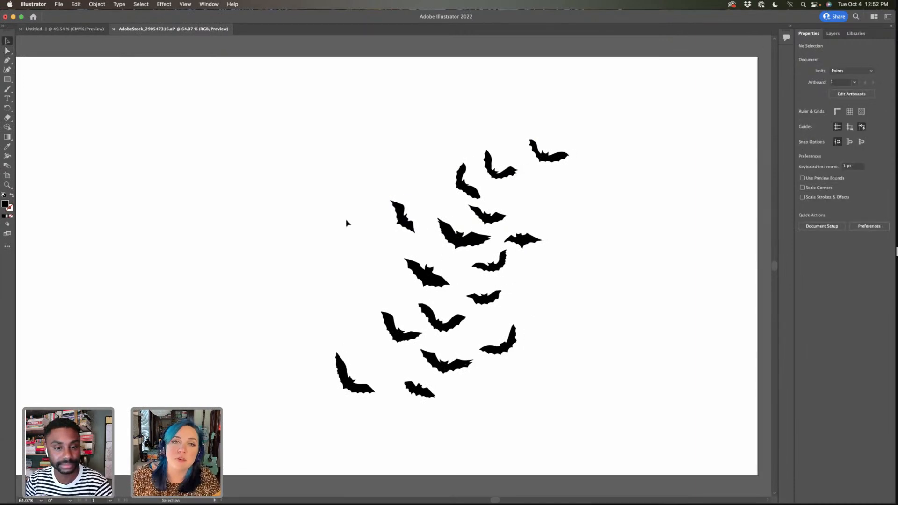
pyautogui.hscroll(-1, 351, 223)
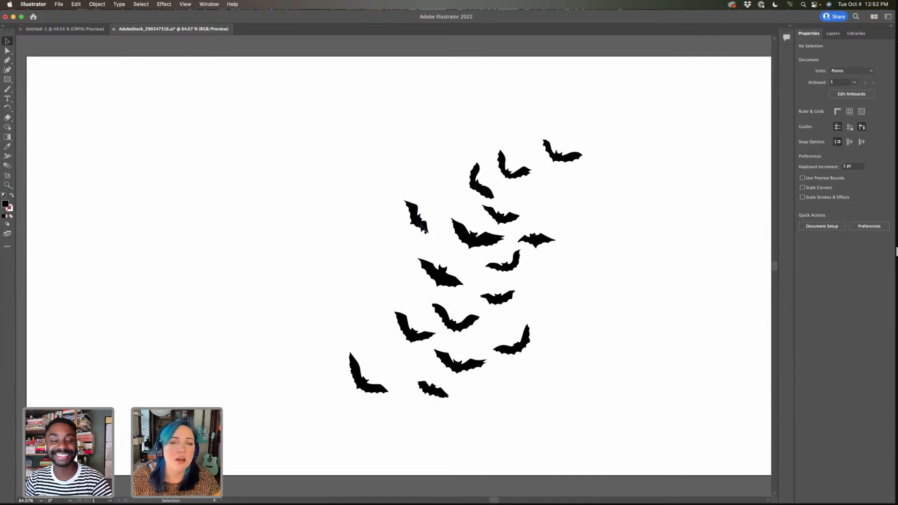
pyautogui.click(497, 242)
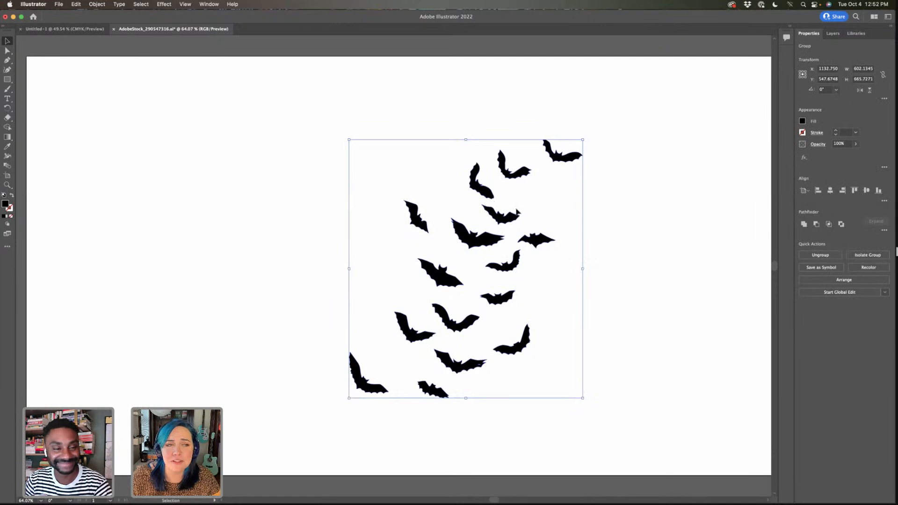
pyautogui.click(574, 210)
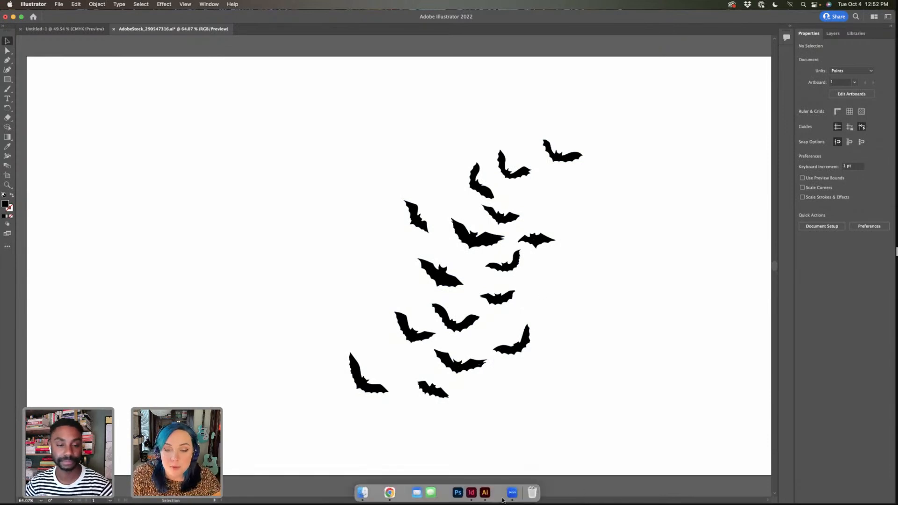
pyautogui.click(475, 498)
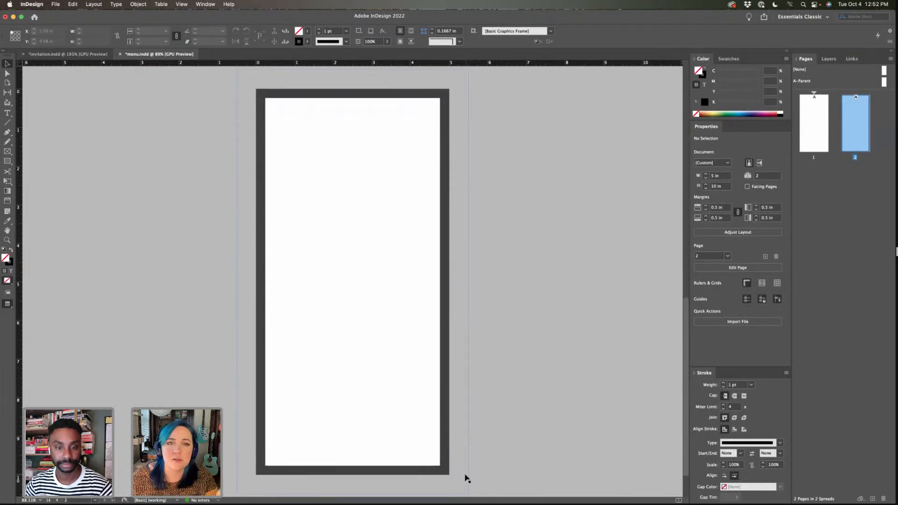
# In Chrome, search Google Images for 'regal picture frames'.
pyautogui.click(392, 486)
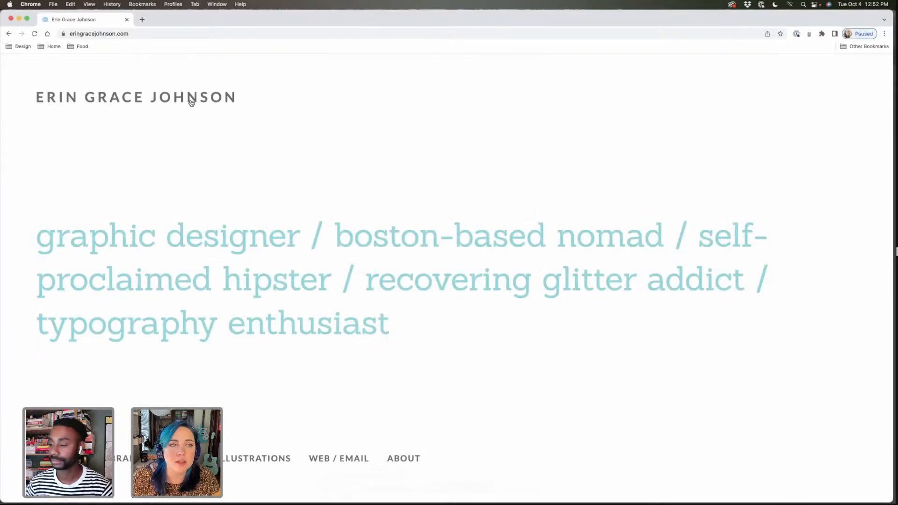
pyautogui.click(142, 19)
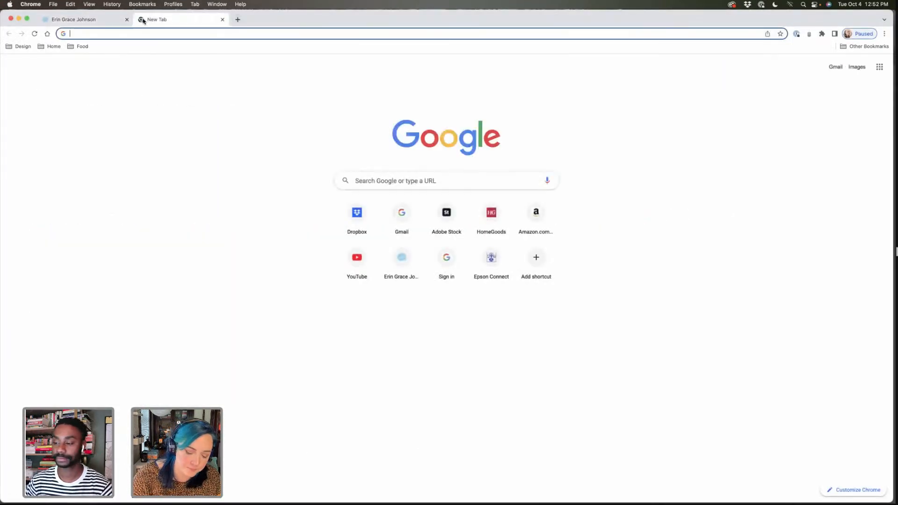
pyautogui.write('regal')
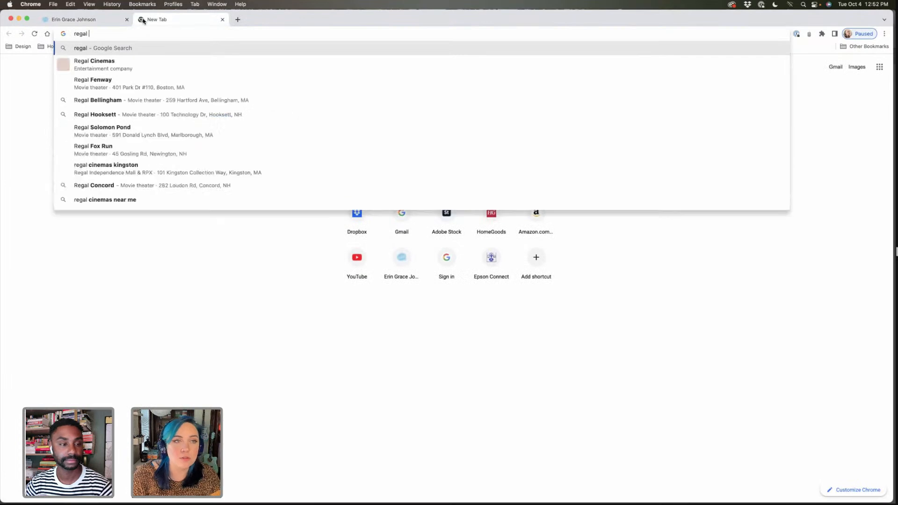
pyautogui.write(' pictu')
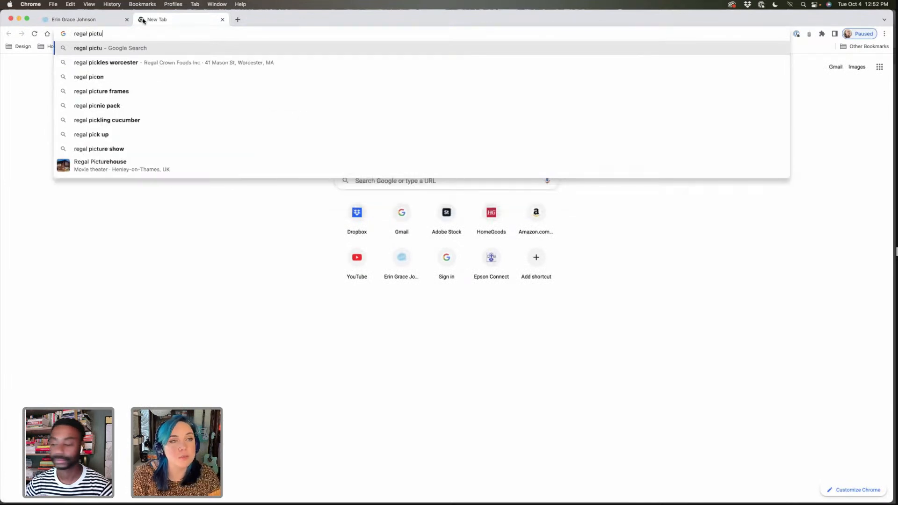
pyautogui.write('re frames')
pyautogui.press('Return')
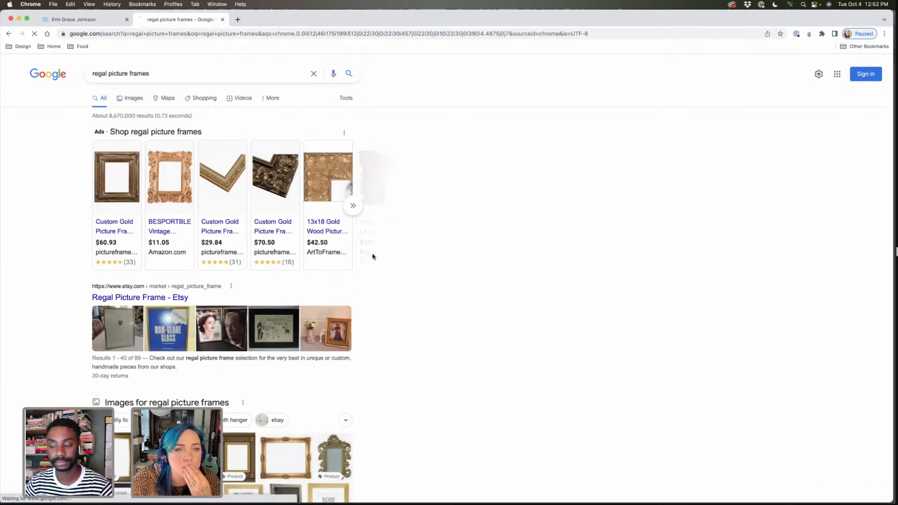
pyautogui.click(134, 98)
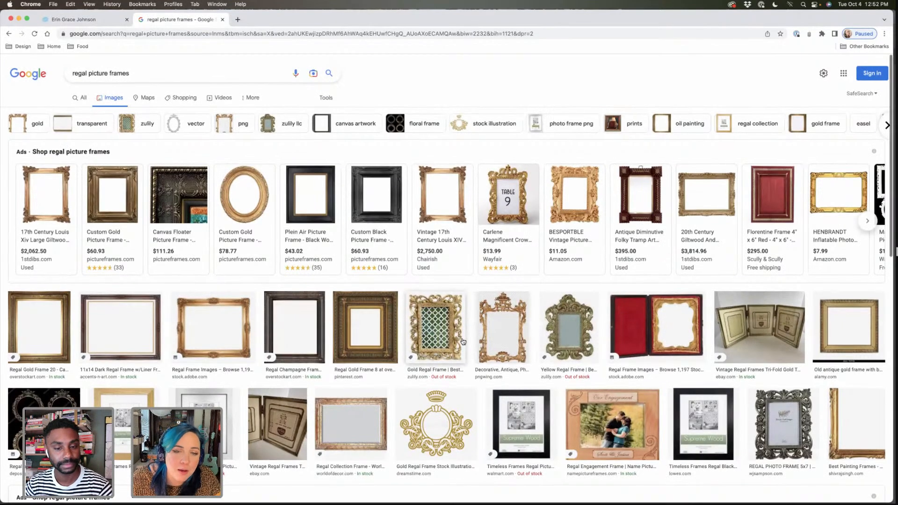
# Browse the regal picture frame image results, then start another new tab.
pyautogui.scroll(-3, 470, 360)
pyautogui.scroll(-5, 469, 360)
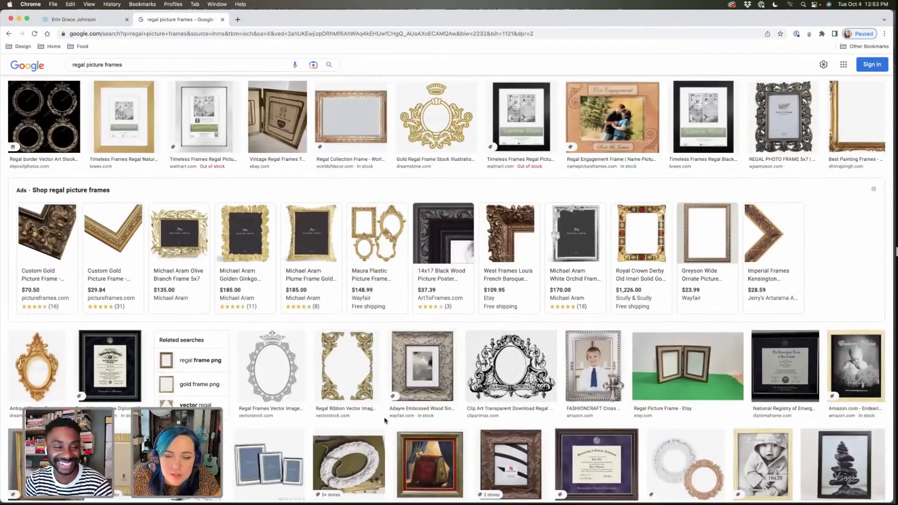
pyautogui.scroll(-2, 392, 422)
pyautogui.scroll(6, 392, 423)
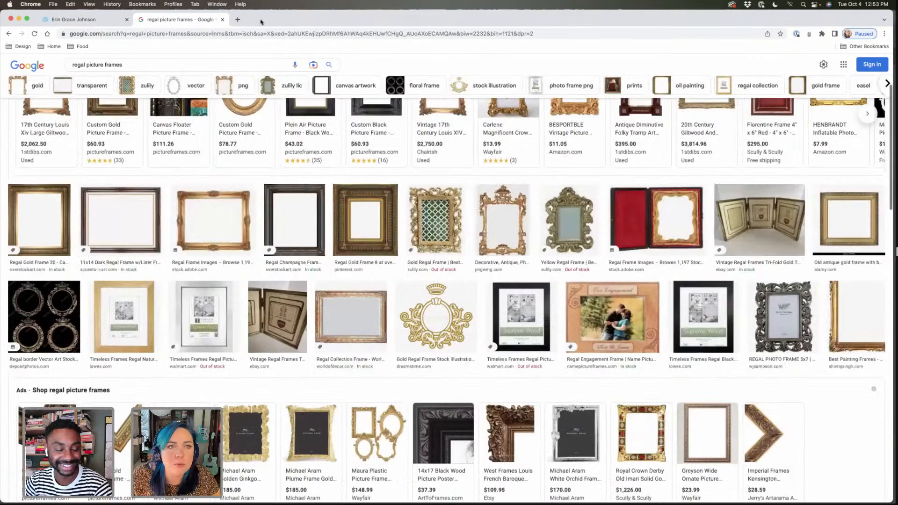
pyautogui.click(236, 20)
# Go to Adobe Stock and search for 'picture frame'.
pyautogui.write('ad')
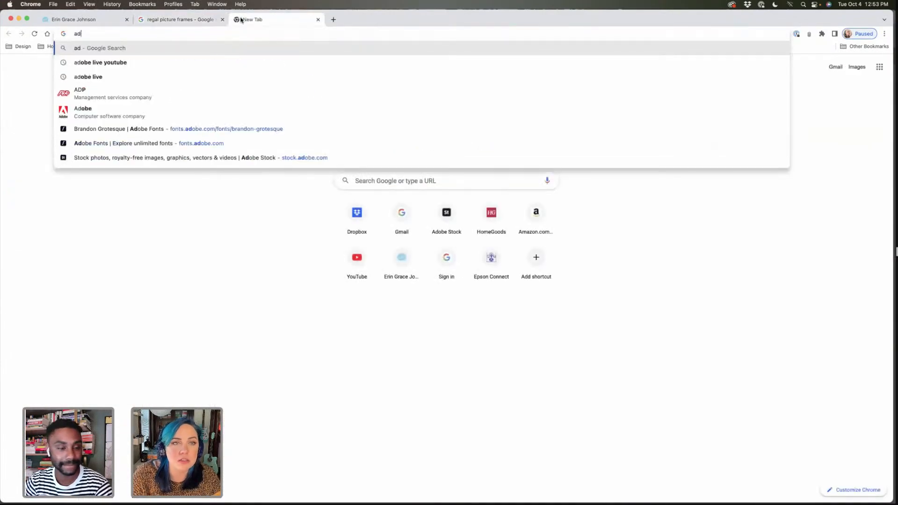
pyautogui.write('obe st')
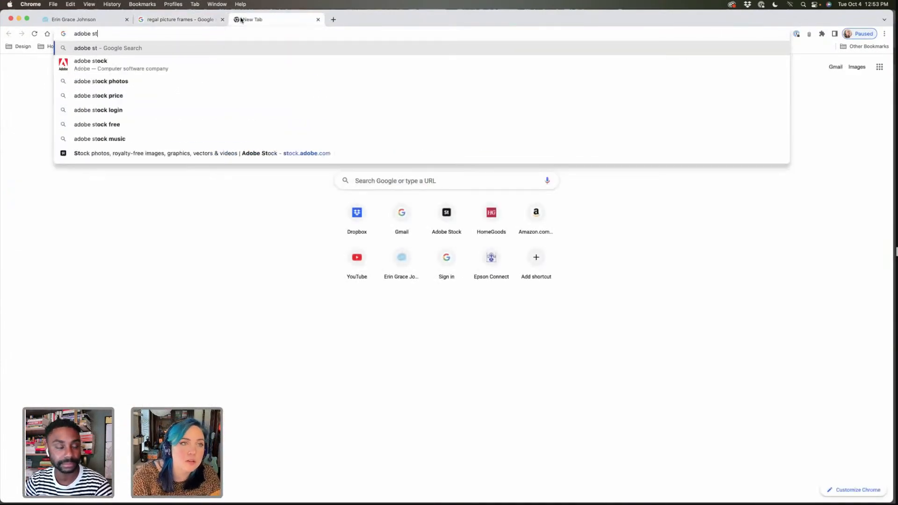
pyautogui.press('BackSpace')
pyautogui.press('BackSpace')
pyautogui.press('BackSpace')
pyautogui.press('BackSpace')
pyautogui.press('BackSpace')
pyautogui.press('BackSpace')
pyautogui.press('BackSpace')
pyautogui.press('BackSpace')
pyautogui.write('sto')
pyautogui.press('Return')
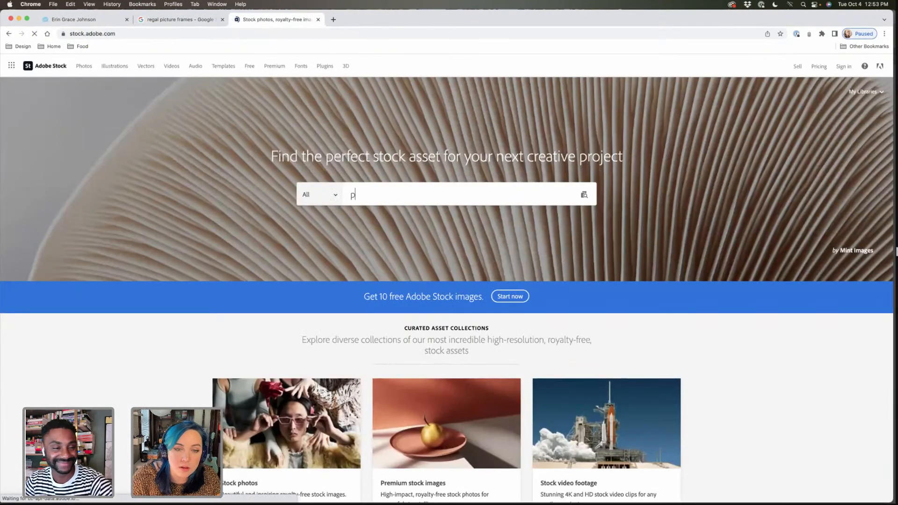
pyautogui.write('picture frame')
pyautogui.press('Return')
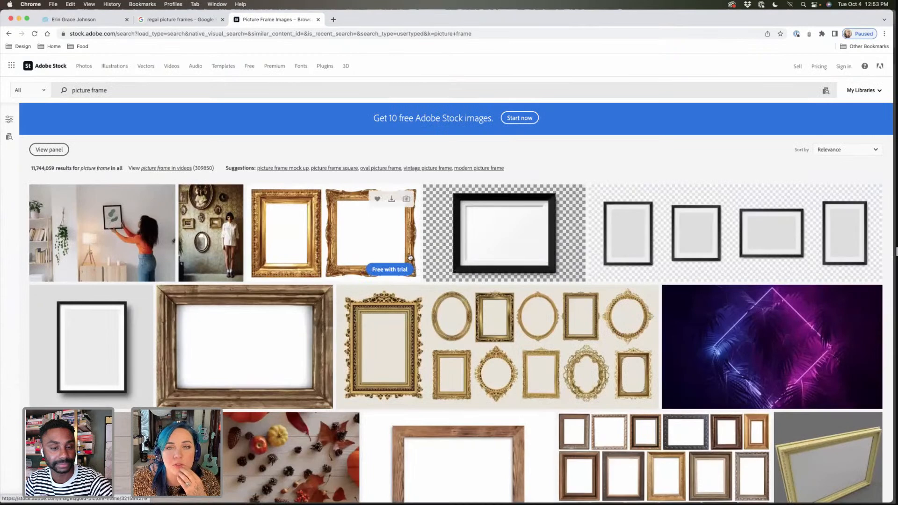
# Scroll the results and request the gold frames on navy image free with trial.
pyautogui.scroll(-2, 410, 257)
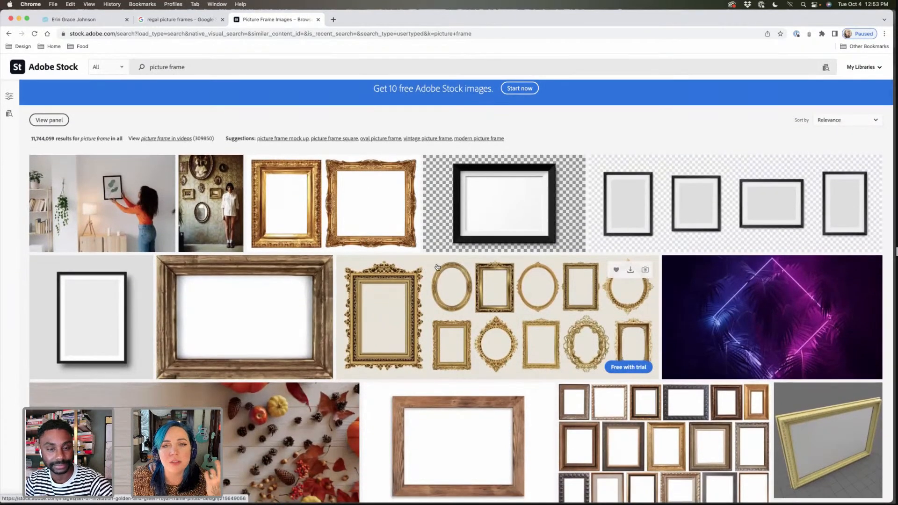
pyautogui.scroll(-10, 434, 276)
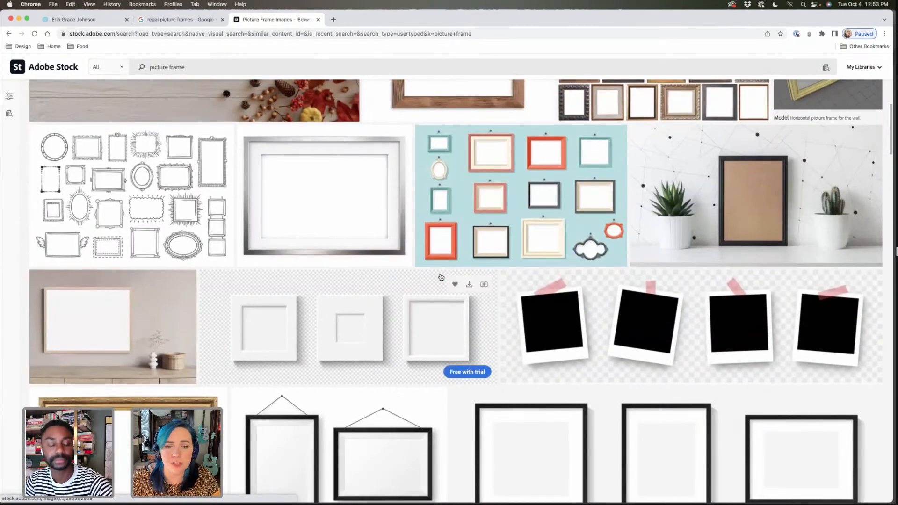
pyautogui.scroll(-6, 441, 277)
pyautogui.scroll(-8, 441, 277)
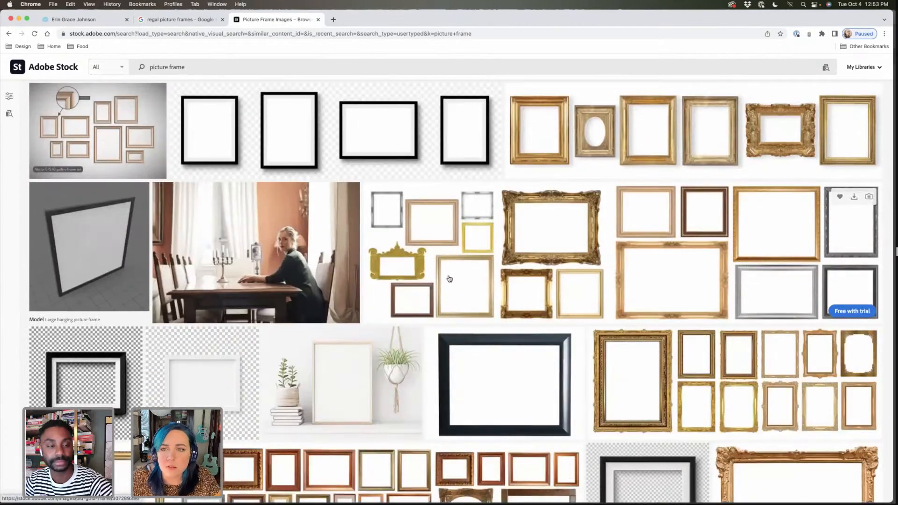
pyautogui.scroll(-10, 457, 279)
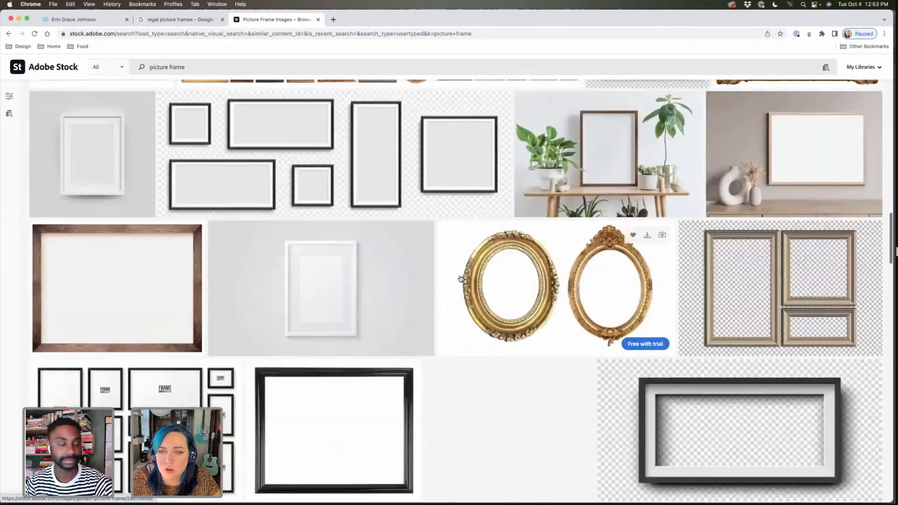
pyautogui.scroll(-3, 445, 279)
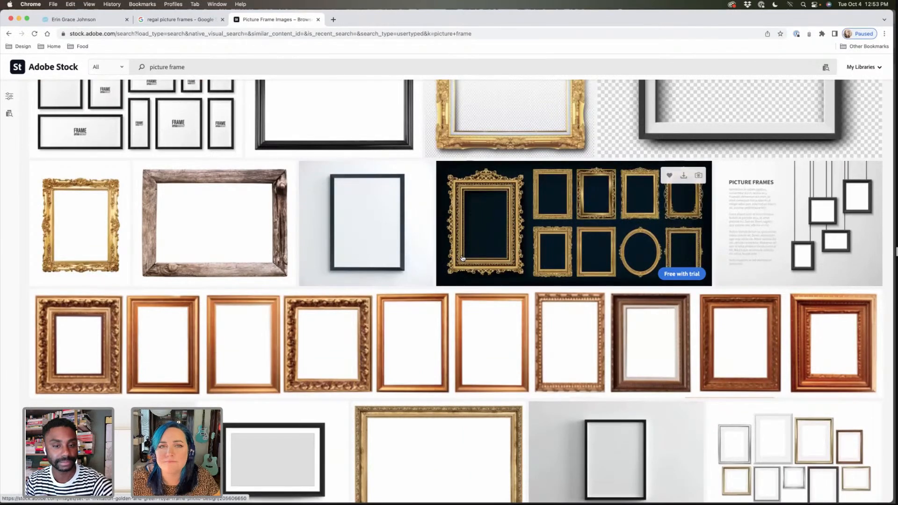
pyautogui.scroll(-8, 457, 272)
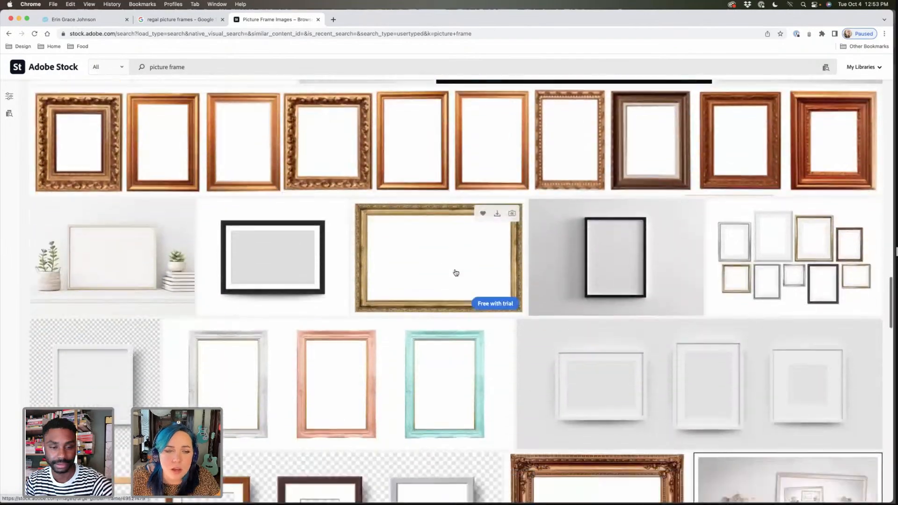
pyautogui.scroll(8, 457, 273)
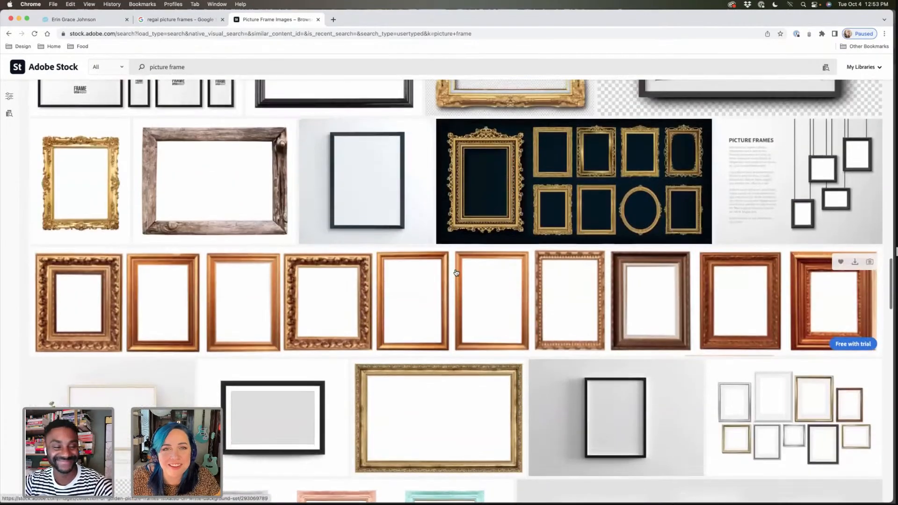
pyautogui.click(672, 236)
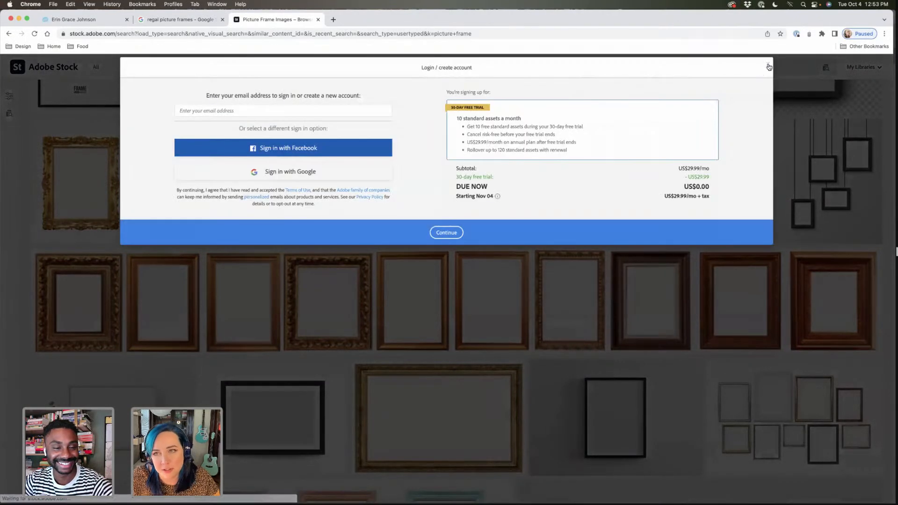
# Close the free-trial sign-up offer and go to the Adobe ID sign-in page.
pyautogui.click(763, 72)
pyautogui.click(877, 70)
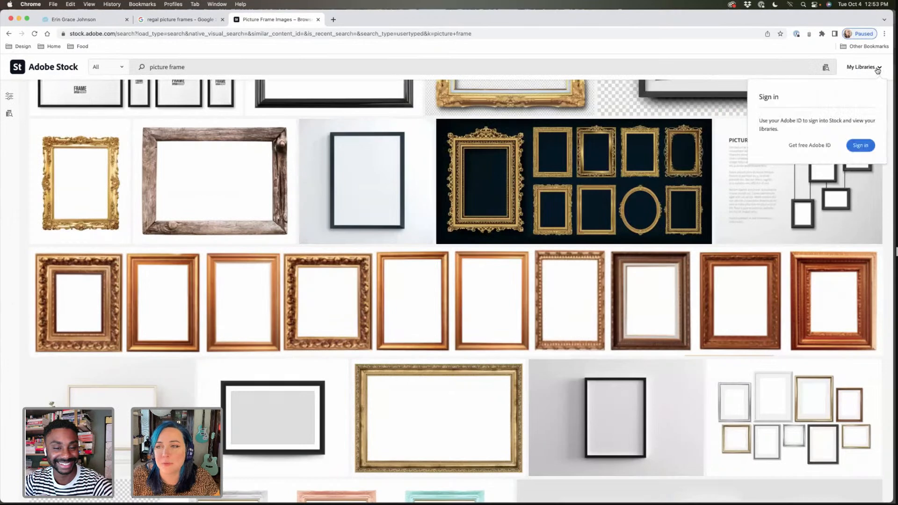
pyautogui.click(859, 146)
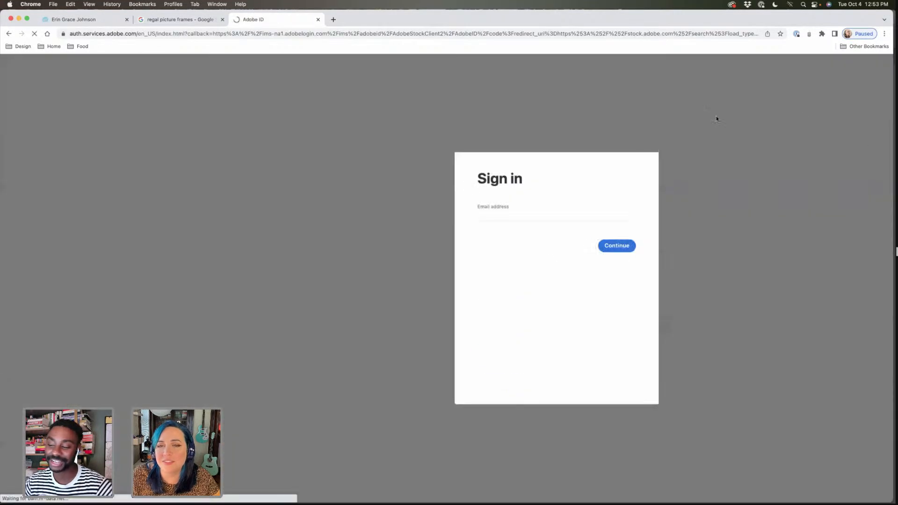
# Fill the account e-mail from the password manager, continue, and enter the texted verification code.
pyautogui.write('erin')
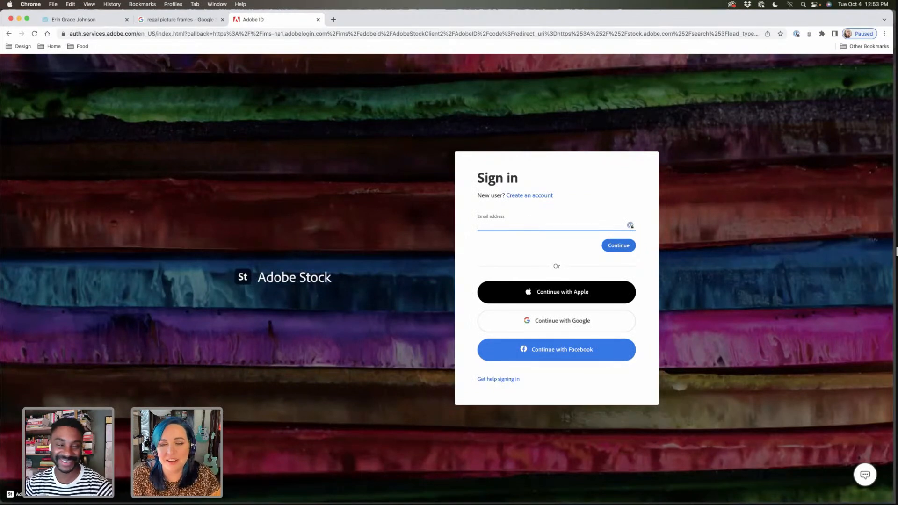
pyautogui.click(630, 225)
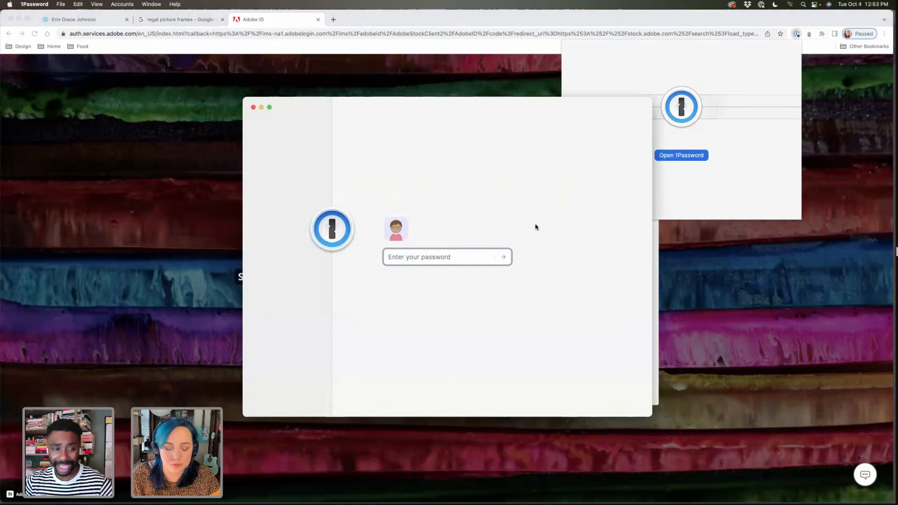
pyautogui.write('******')
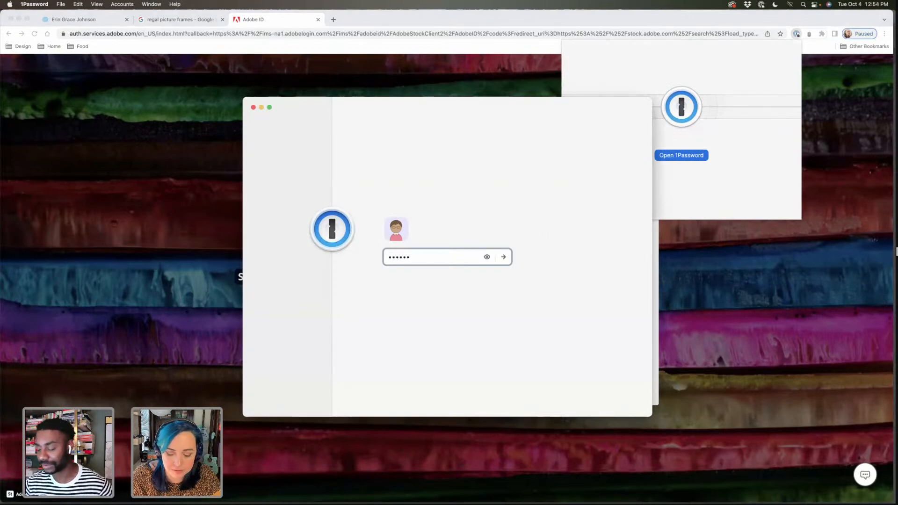
pyautogui.write('******')
pyautogui.press('Return')
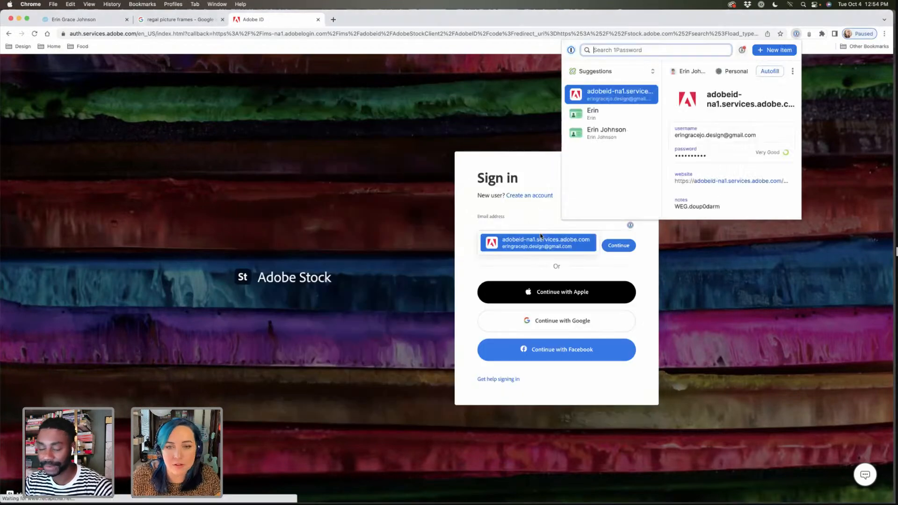
pyautogui.click(535, 225)
pyautogui.click(542, 242)
pyautogui.click(619, 247)
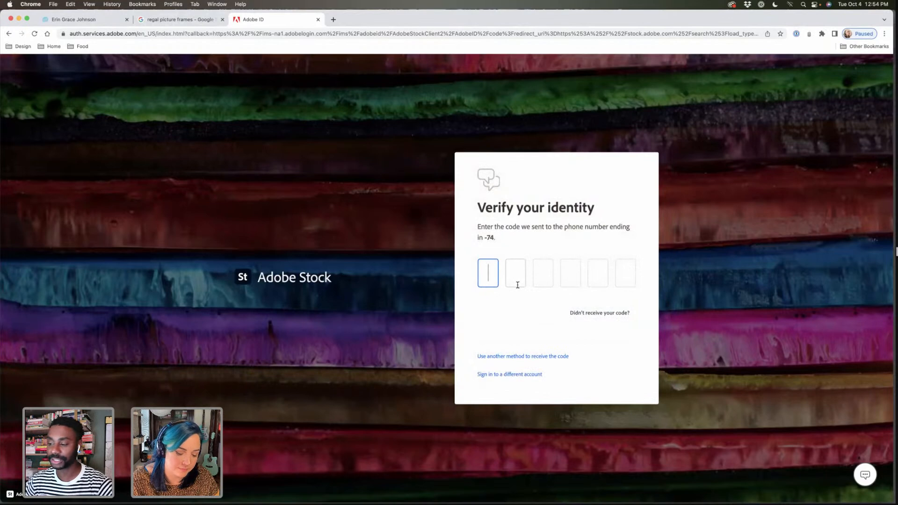
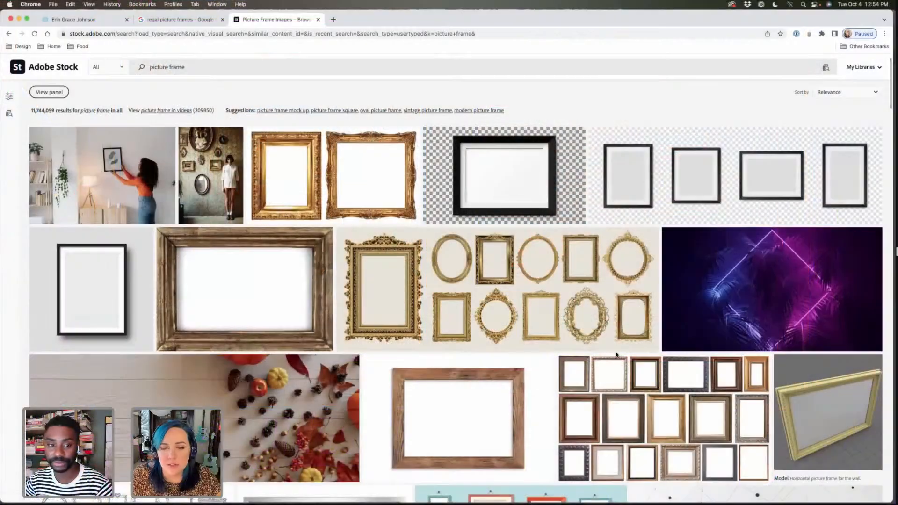
# Scroll the picture frame results down to the gold-on-navy frames image now offering License.
pyautogui.scroll(-7, 617, 356)
pyautogui.scroll(-20, 617, 353)
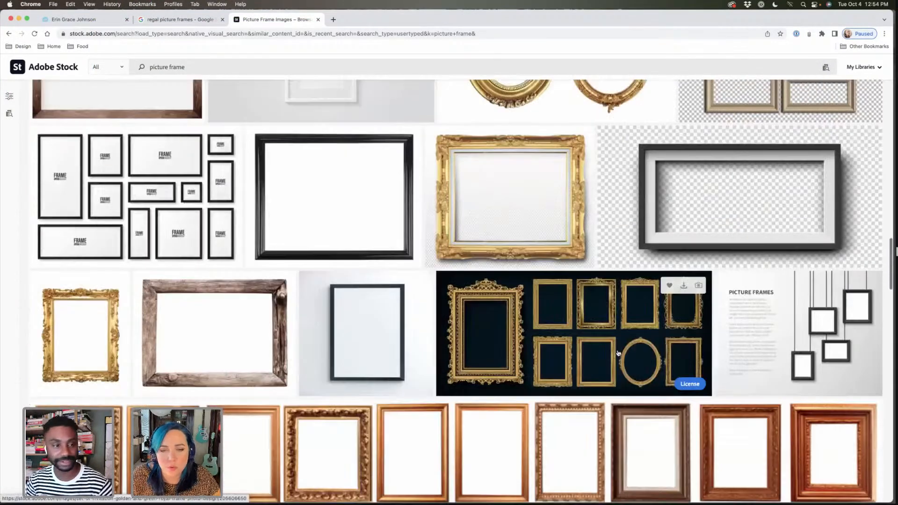
pyautogui.scroll(-2, 618, 353)
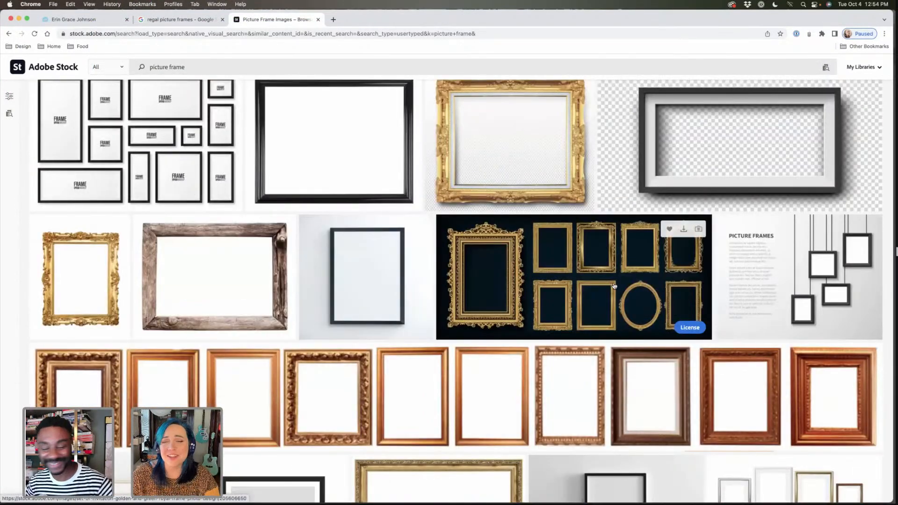
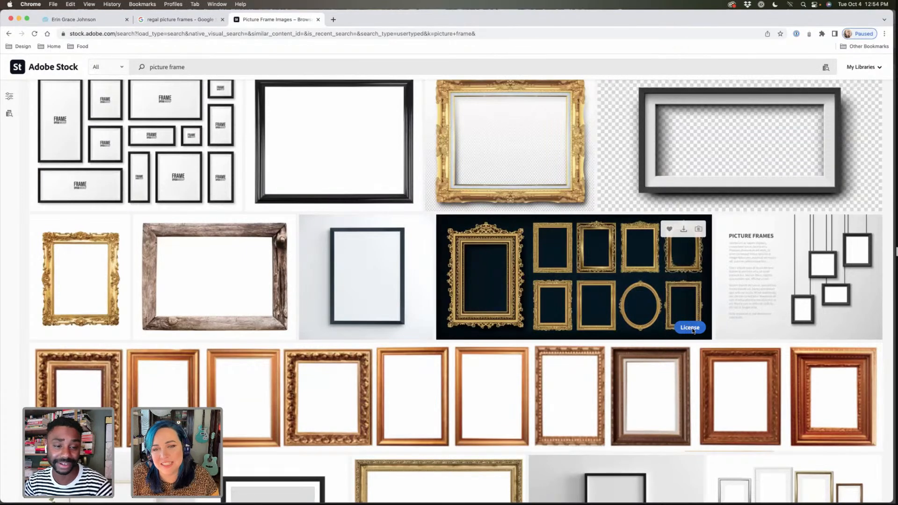
# License the gold ornate picture-frames image and download it as a vector (AI/EPS/SVG) file.
pyautogui.click(691, 327)
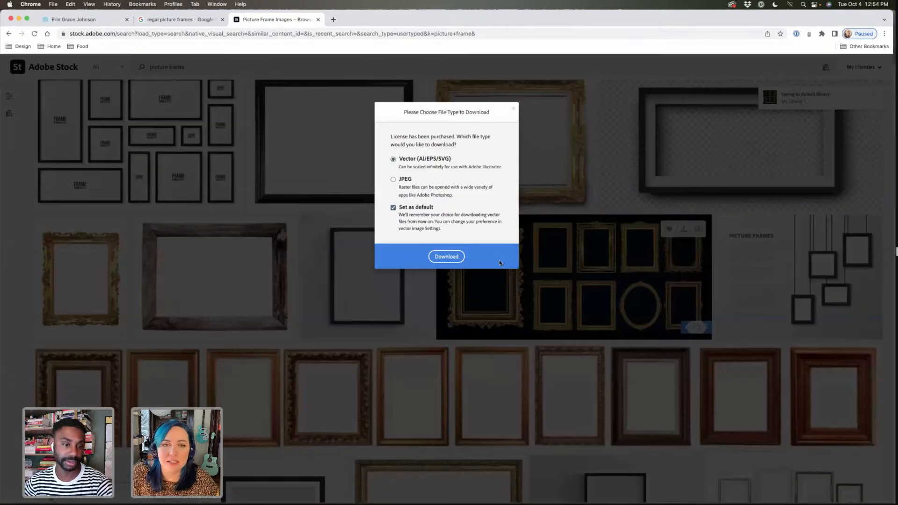
pyautogui.click(446, 257)
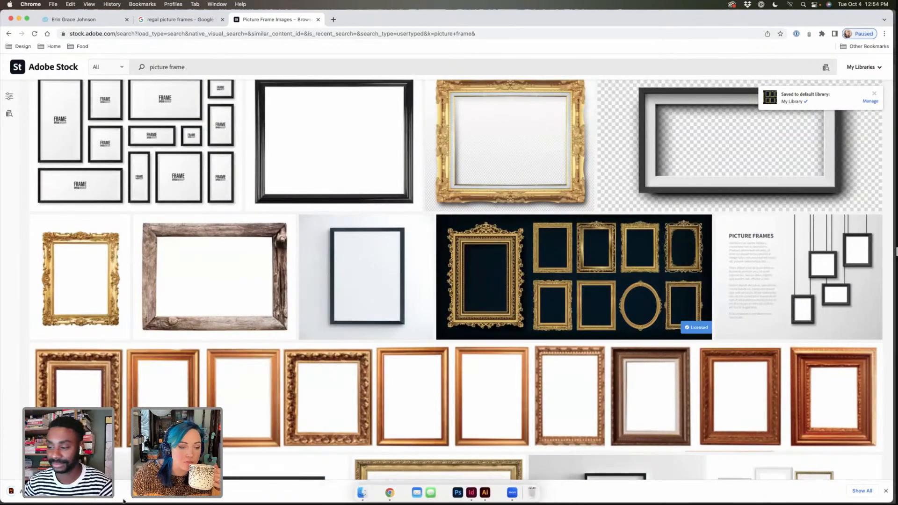
pyautogui.click(56, 491)
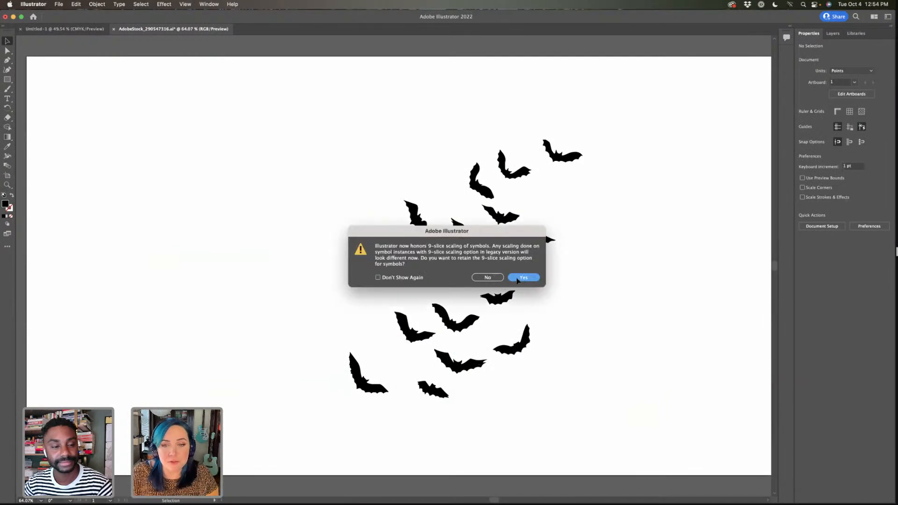
# Open the frames file and delete its dark background mesh, leaving the gold frames on white.
pyautogui.click(523, 277)
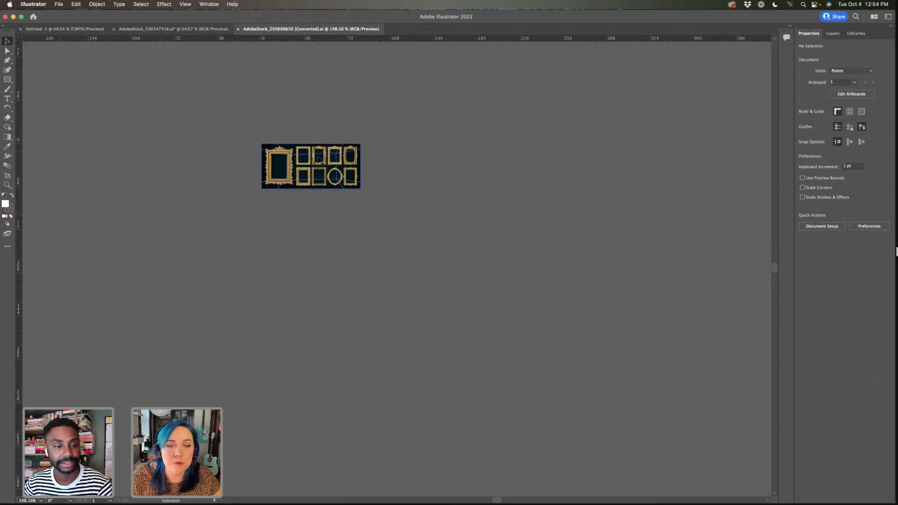
pyautogui.press('super+equal')
pyautogui.press('super+equal')
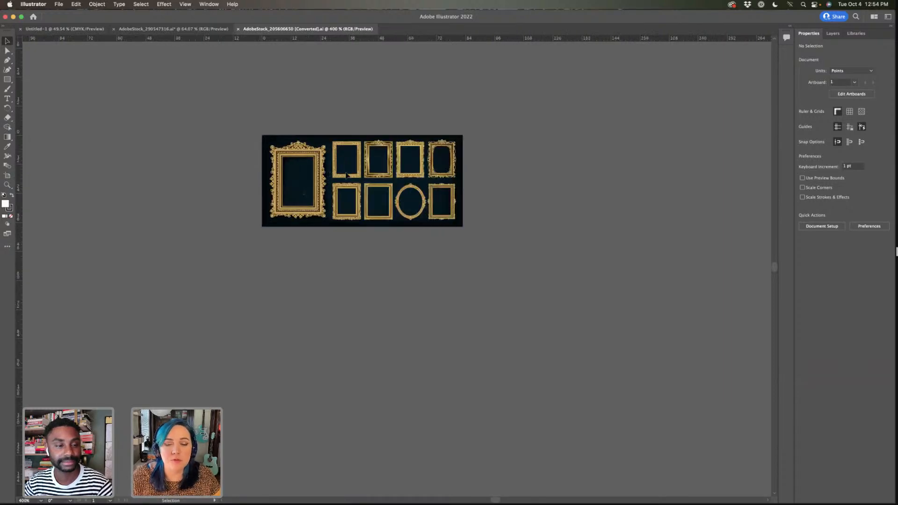
pyautogui.press('super+equal')
pyautogui.press('super+equal')
pyautogui.press('super+equal')
pyautogui.press('super+equal')
pyautogui.press('super+equal')
pyautogui.press('super+equal')
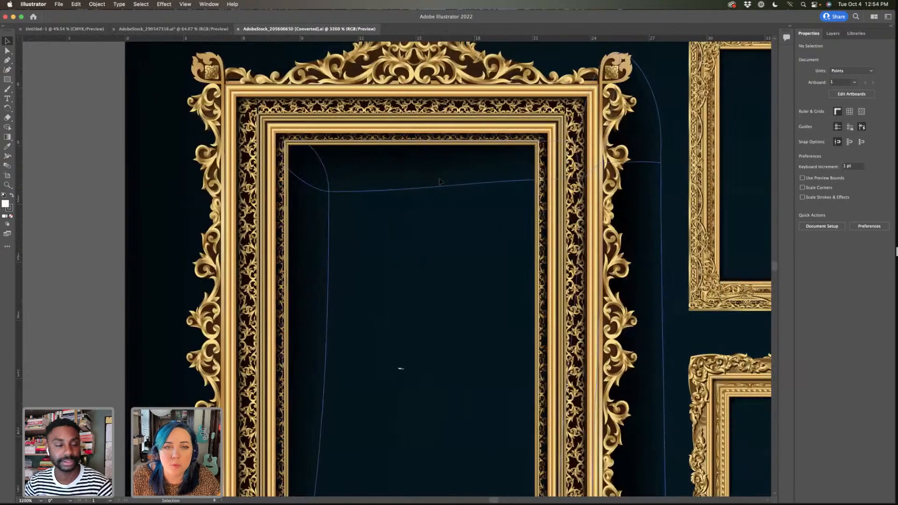
pyautogui.press('super+minus')
pyautogui.press('super+minus')
pyautogui.hscroll(10, 466, 200)
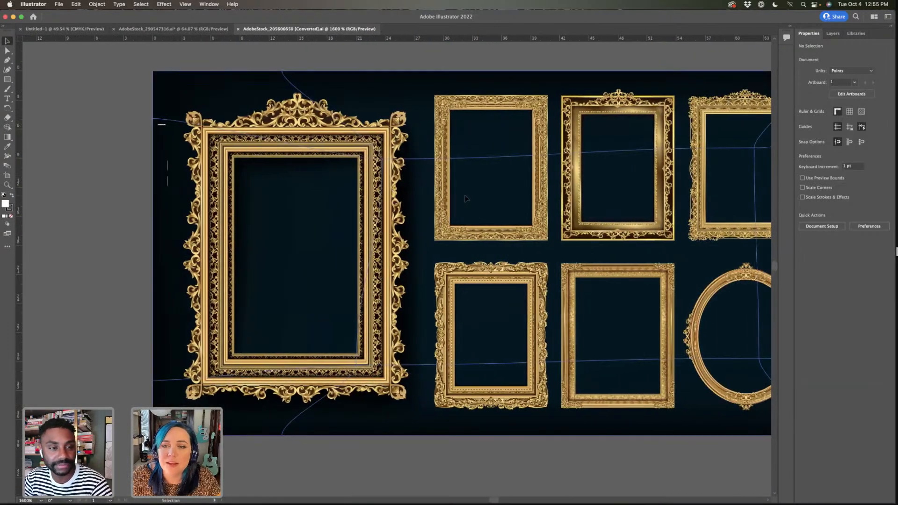
pyautogui.hscroll(8, 466, 199)
pyautogui.hscroll(12, 551, 291)
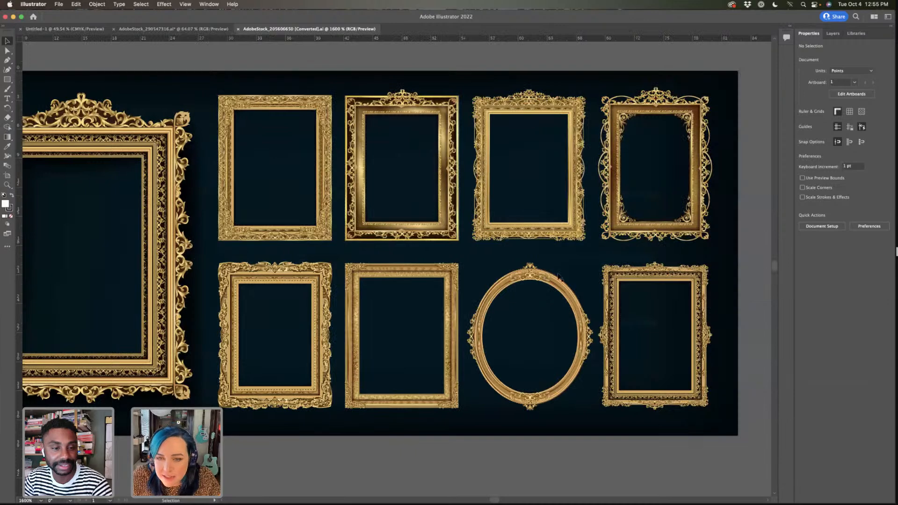
pyautogui.press('super+a')
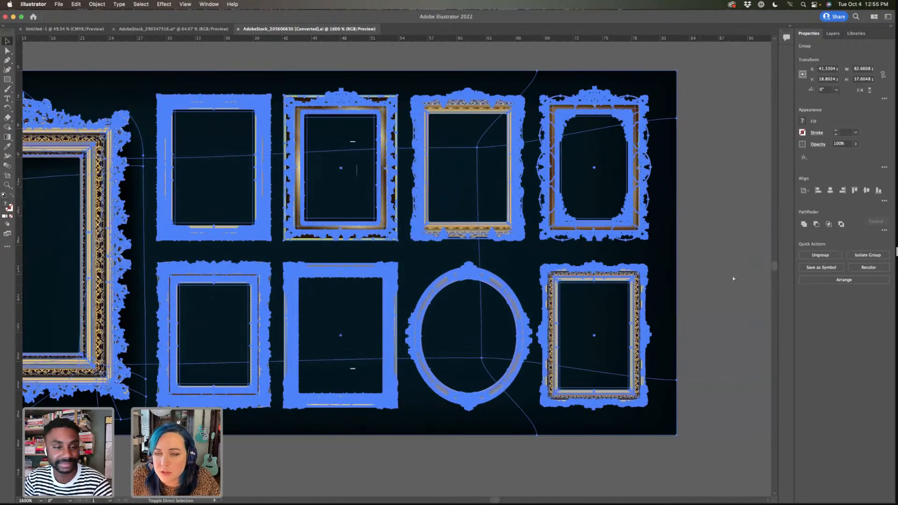
pyautogui.click(664, 298)
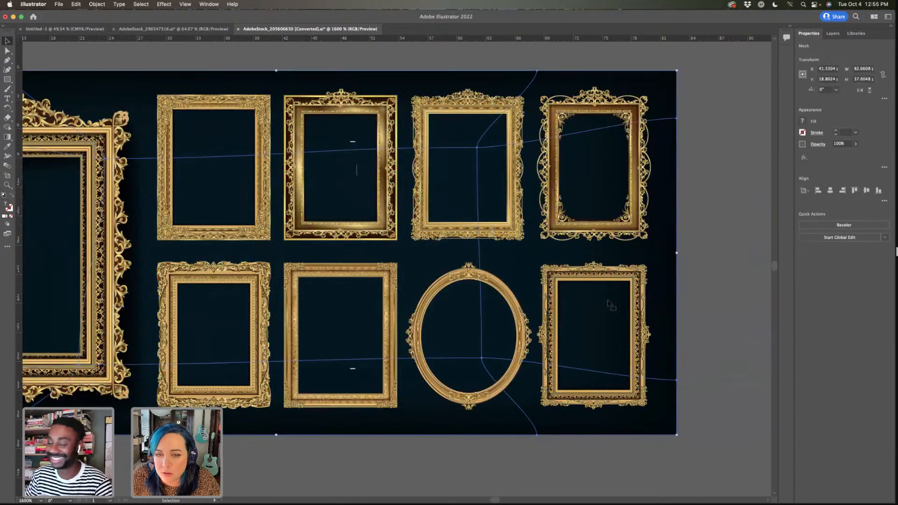
pyautogui.click(600, 279)
pyautogui.click(672, 288)
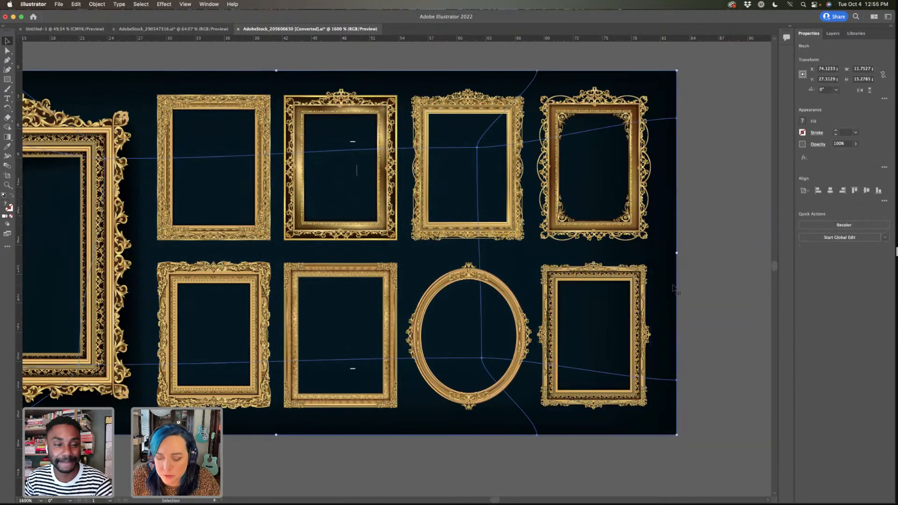
pyautogui.press('Delete')
# Copy the bottom-right gold frame group for use in InDesign.
pyautogui.hscroll(2, 692, 344)
pyautogui.click(532, 285)
pyautogui.press('a')
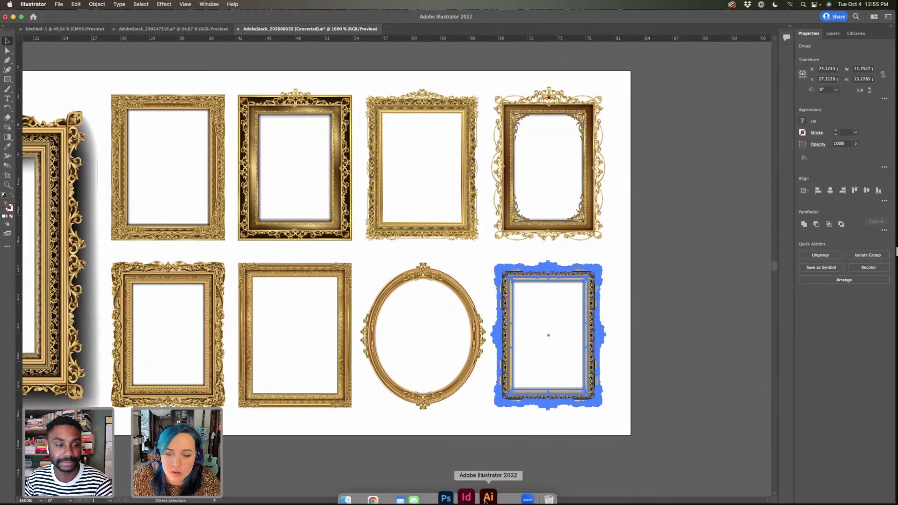
pyautogui.click(468, 491)
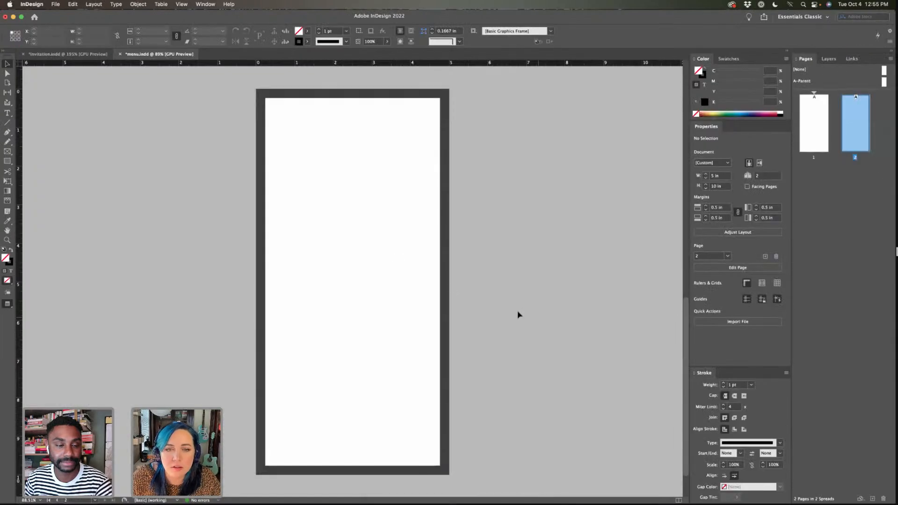
# Paste the frame onto page 2, scale it up, move it top-left, then delete it.
pyautogui.press('super+v')
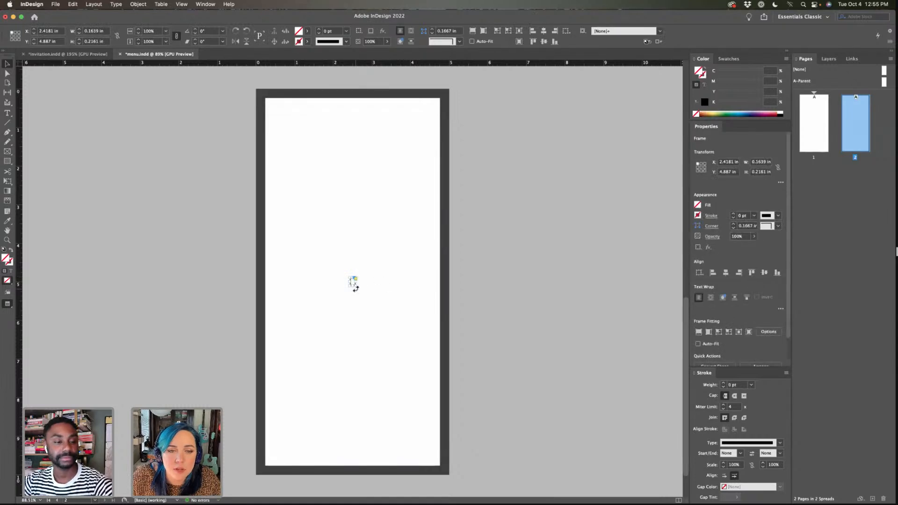
pyautogui.moveTo(357, 286); pyautogui.dragTo(503, 377)
pyautogui.press('super+z')
pyautogui.moveTo(357, 286); pyautogui.dragTo(472, 344)
pyautogui.moveTo(398, 300); pyautogui.dragTo(313, 211)
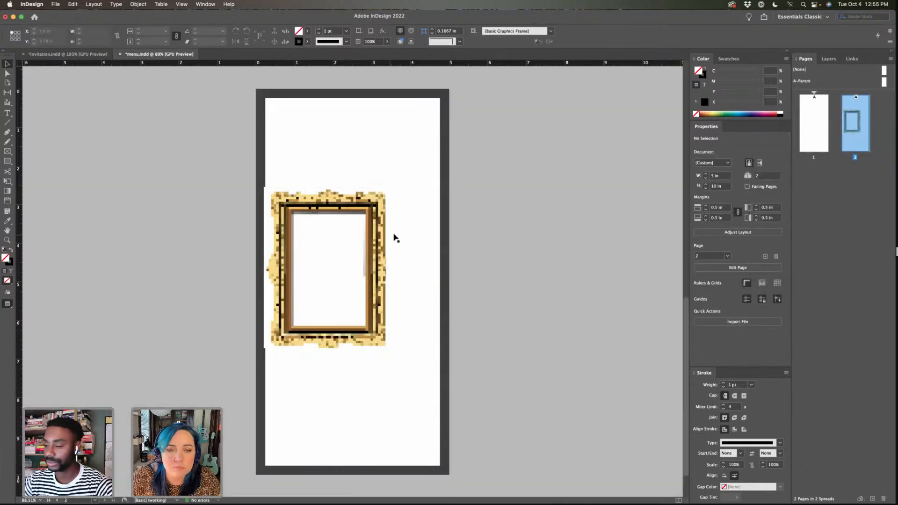
pyautogui.press('Delete')
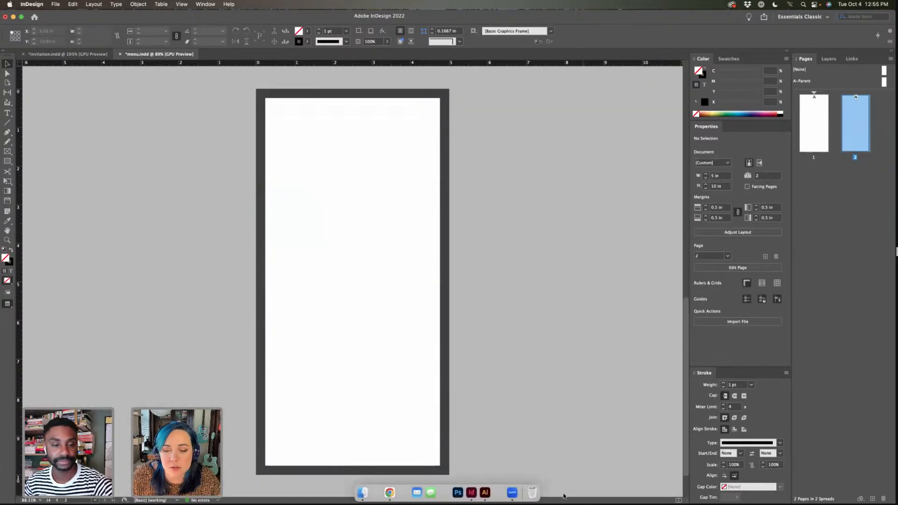
pyautogui.click(483, 486)
# Drag the bottom-right gold frame off the artboard to the left.
pyautogui.click(657, 305)
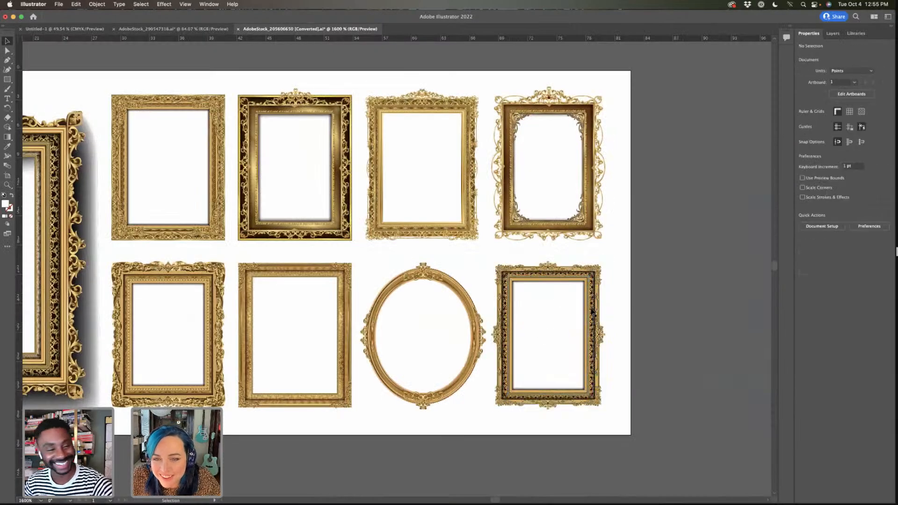
pyautogui.scroll(-3, 599, 326)
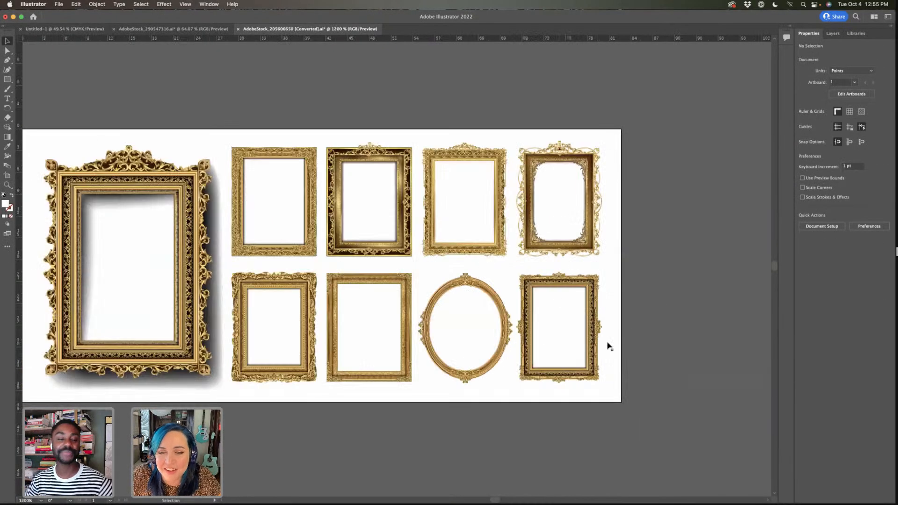
pyautogui.scroll(-1, 599, 319)
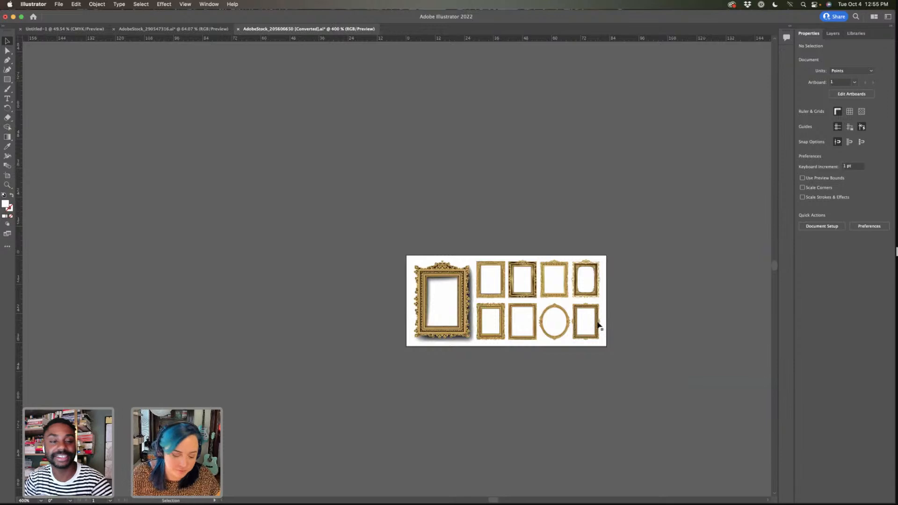
pyautogui.scroll(-1, 599, 326)
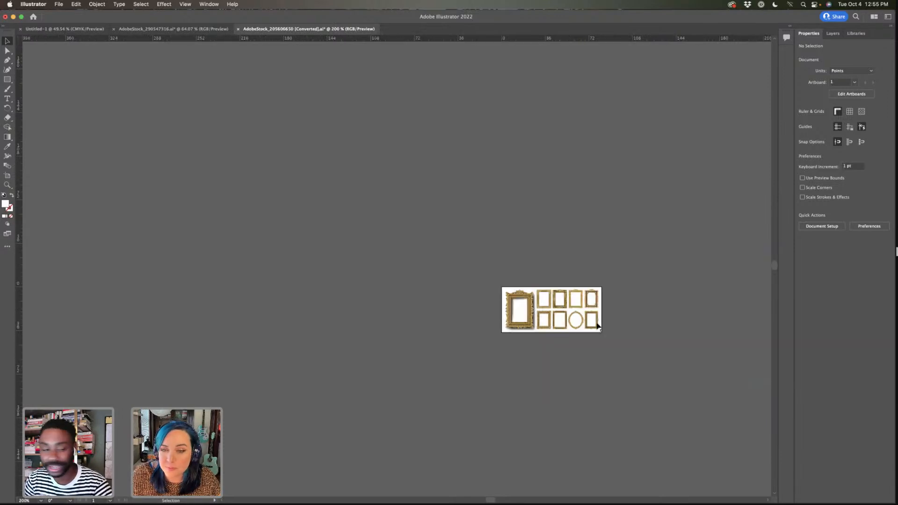
pyautogui.scroll(-1, 597, 326)
pyautogui.scroll(-1, 578, 355)
pyautogui.click(595, 322)
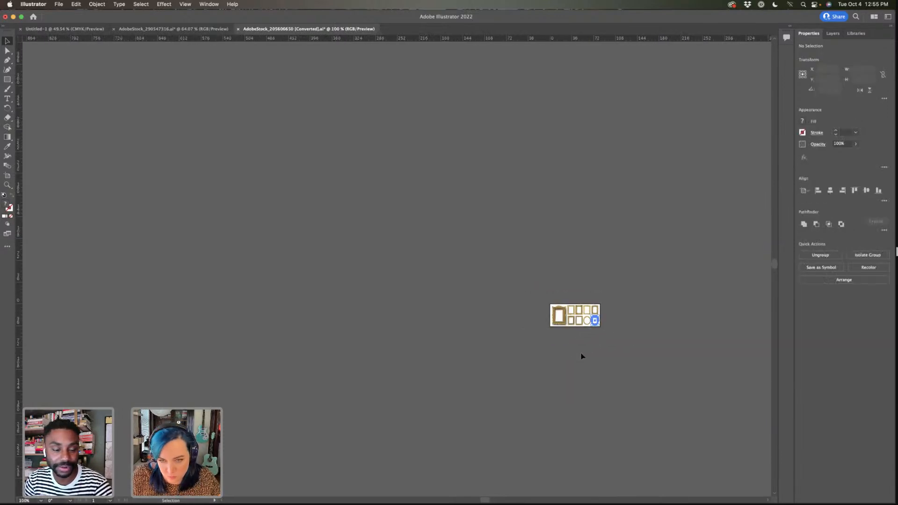
pyautogui.click(600, 346)
pyautogui.moveTo(405, 322); pyautogui.dragTo(316, 132)
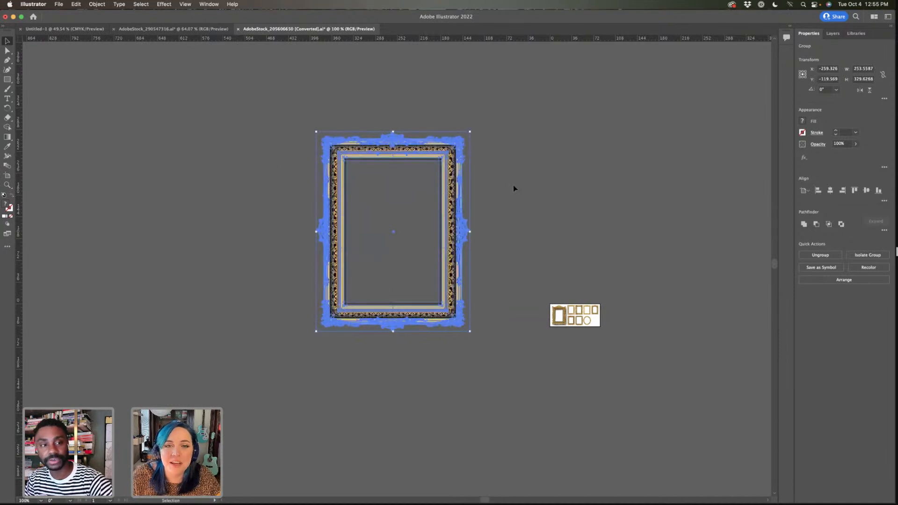
# Dismiss the system password prompt and select the whole enlarged gold frame group.
pyautogui.click(498, 224)
pyautogui.click(459, 244)
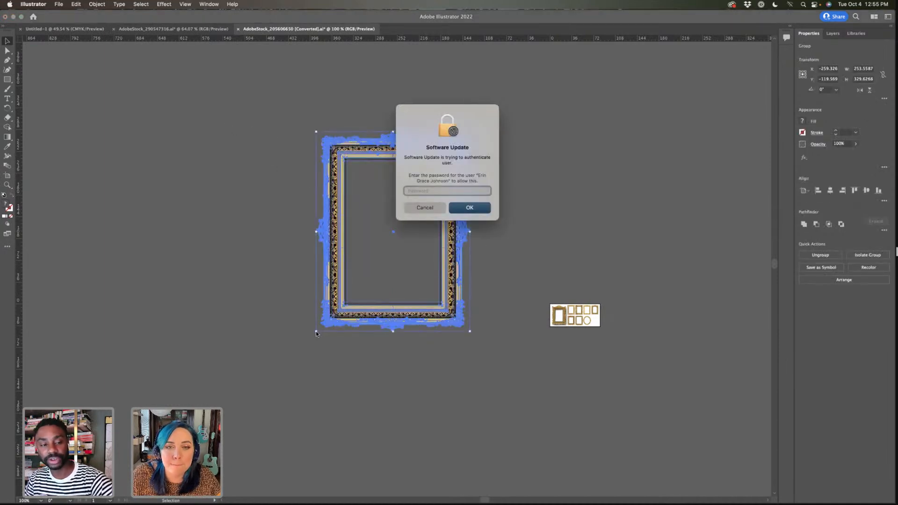
pyautogui.click(431, 207)
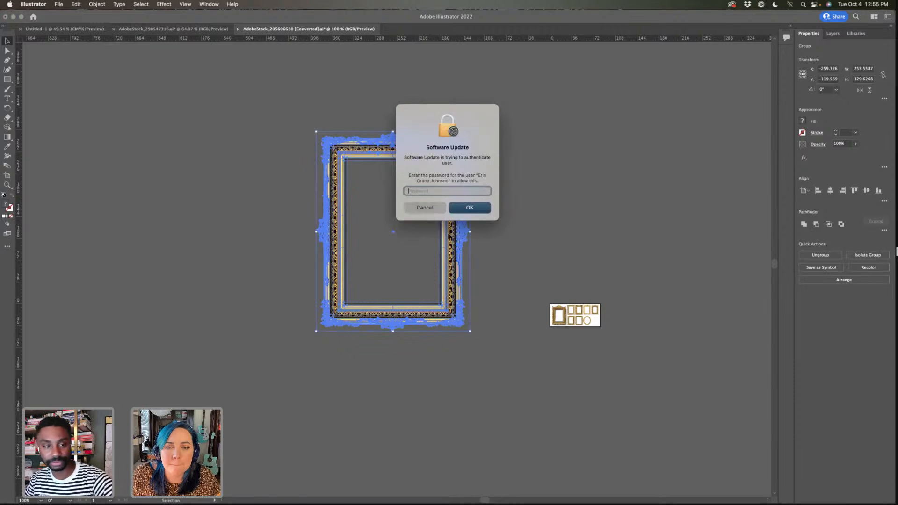
pyautogui.click(441, 211)
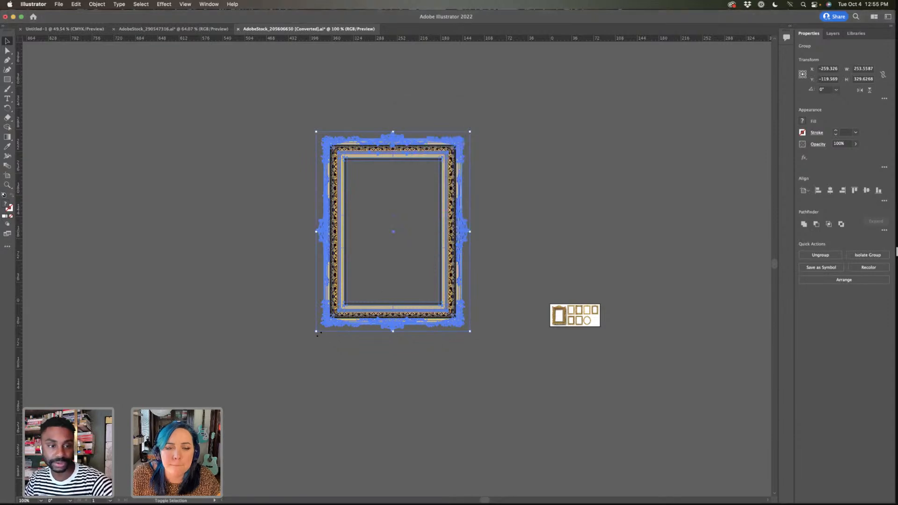
pyautogui.click(405, 400)
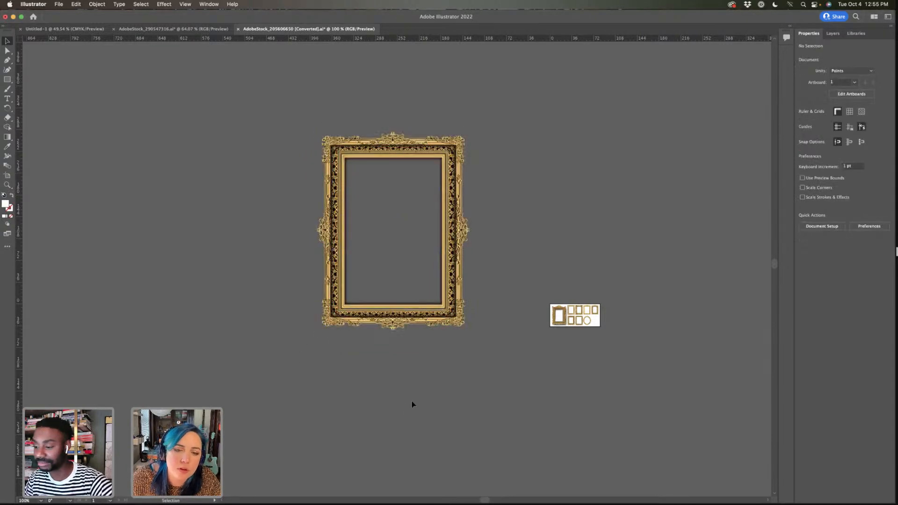
pyautogui.click(429, 320)
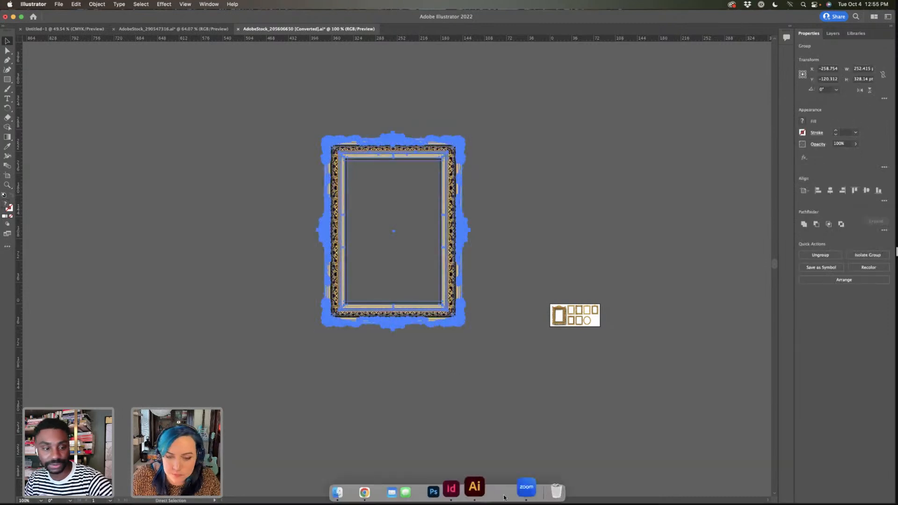
pyautogui.click(457, 487)
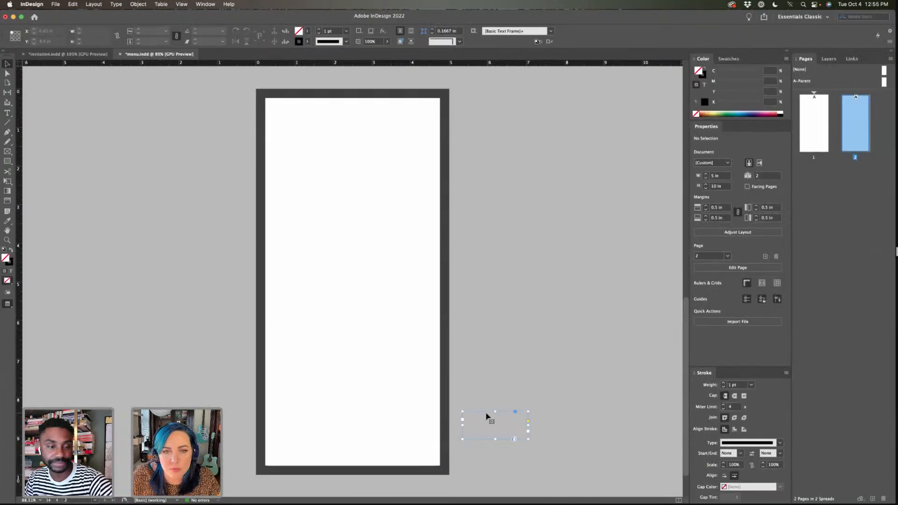
# Paste the enlarged gold frame onto page 2, nudge it top-left, then delete it again.
pyautogui.press('super+v')
pyautogui.moveTo(392, 339); pyautogui.dragTo(371, 258)
pyautogui.doubleClick(369, 259)
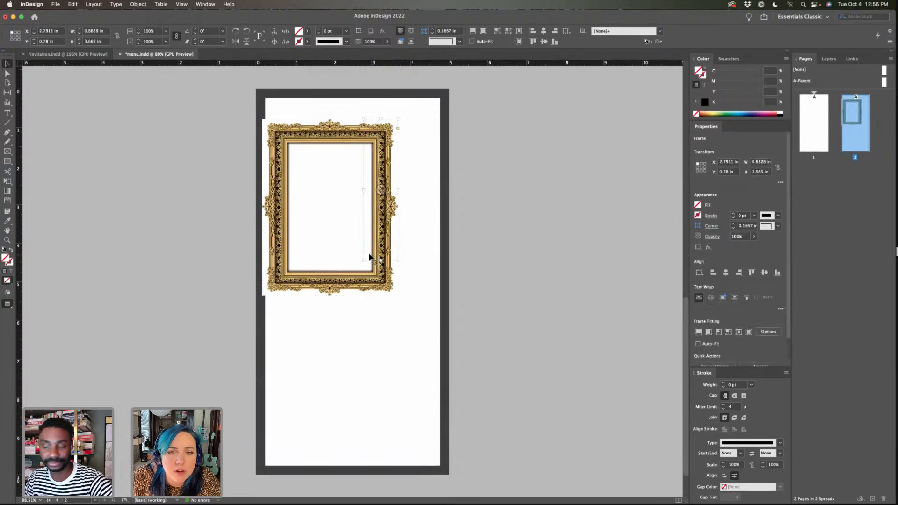
pyautogui.click(407, 253)
pyautogui.click(391, 265)
pyautogui.press('Delete')
pyautogui.moveTo(475, 501)
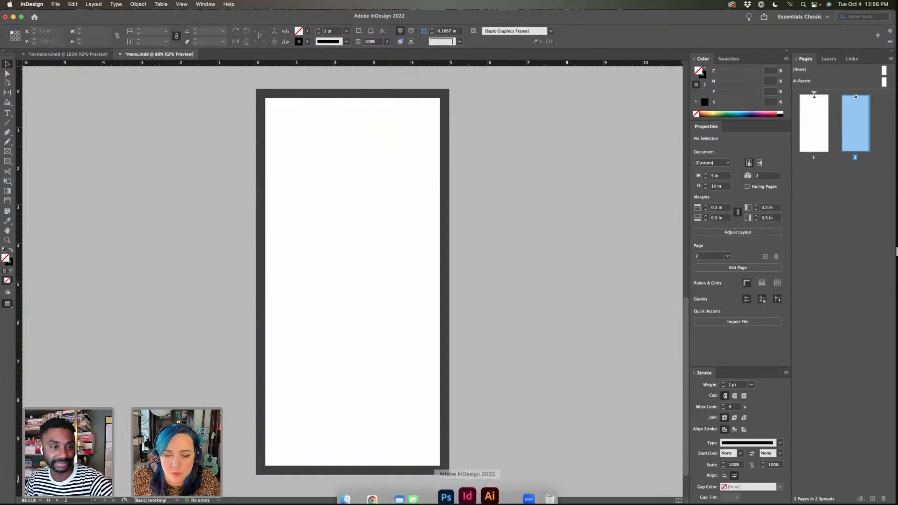
pyautogui.click(494, 487)
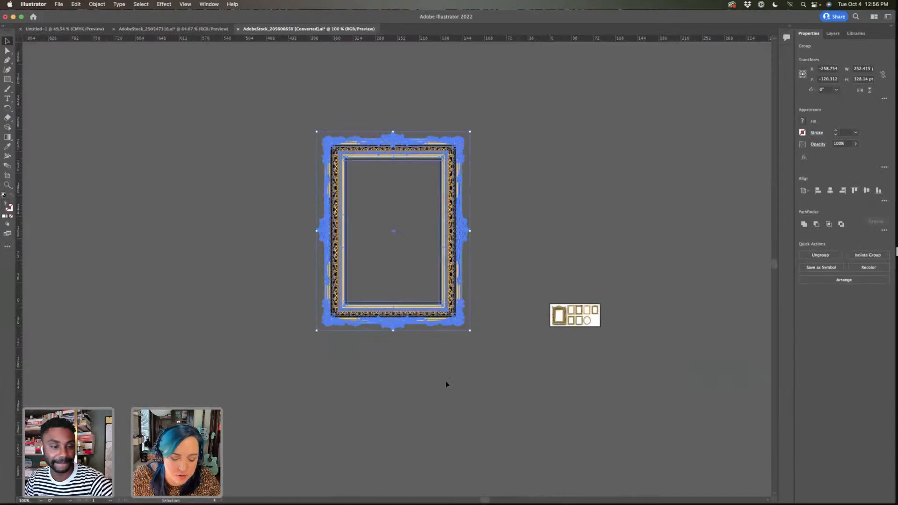
# Delete the frame's bottom inner shadow mesh using direct selection.
pyautogui.press('v')
pyautogui.press('a')
pyautogui.click(359, 304)
pyautogui.click(369, 304)
pyautogui.scroll(8, 369, 304)
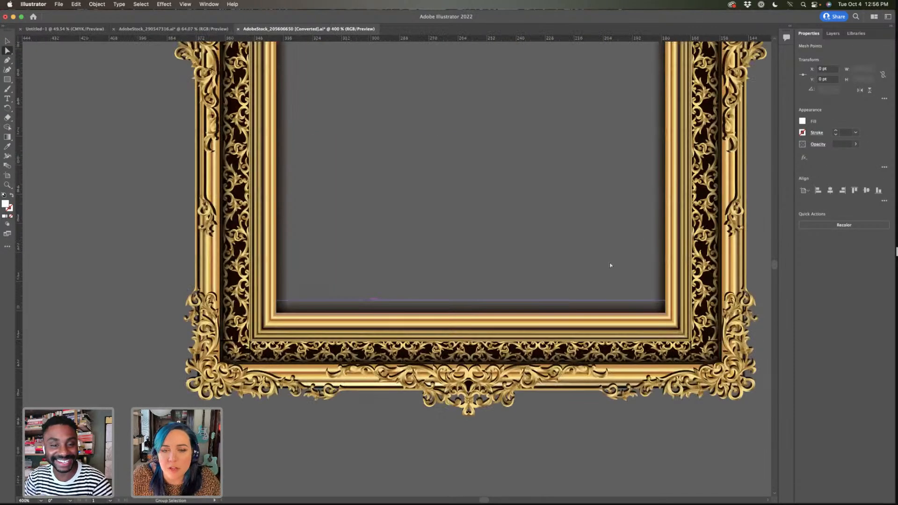
pyautogui.scroll(-4, 513, 310)
pyautogui.click(509, 316)
pyautogui.press('Delete')
# Delete the vertical inner shadow strip and adjust the frame's bottom inner edge.
pyautogui.click(395, 304)
pyautogui.press('Delete')
pyautogui.click(391, 320)
pyautogui.click(415, 313)
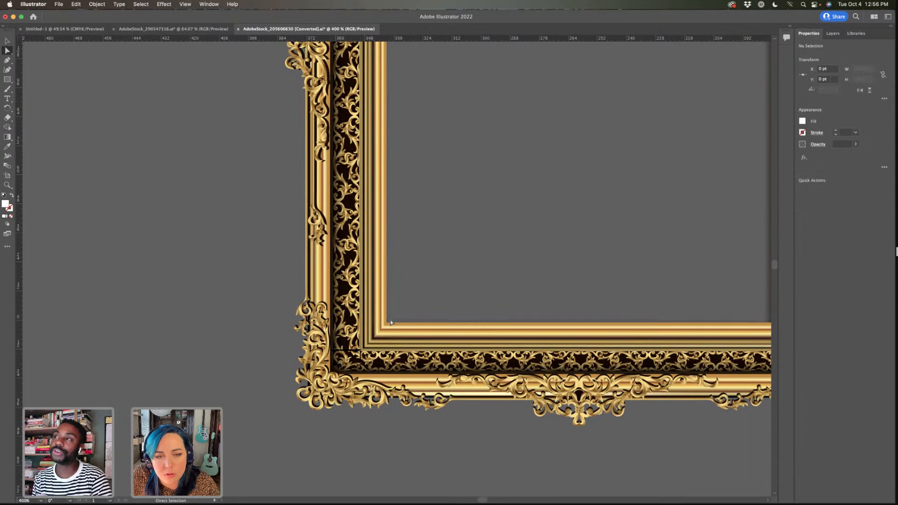
pyautogui.moveTo(394, 322); pyautogui.dragTo(398, 321)
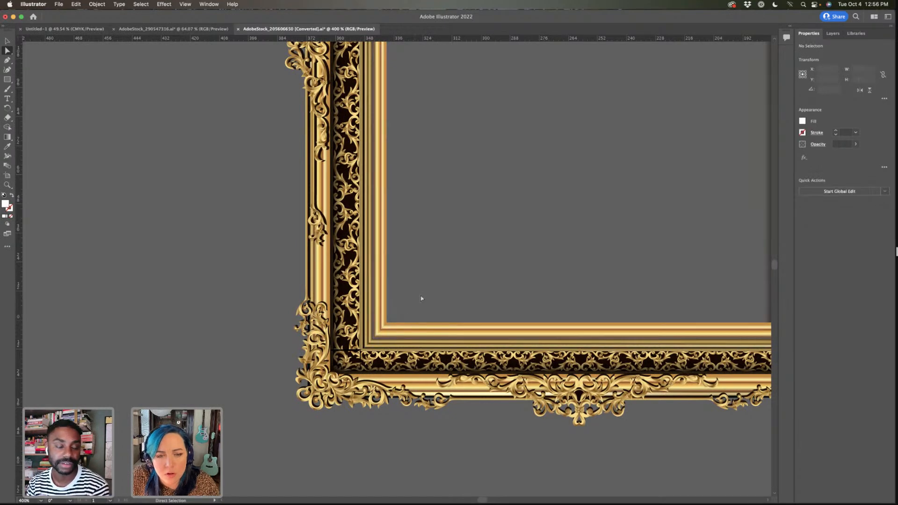
pyautogui.scroll(2, 423, 300)
pyautogui.scroll(-2, 428, 302)
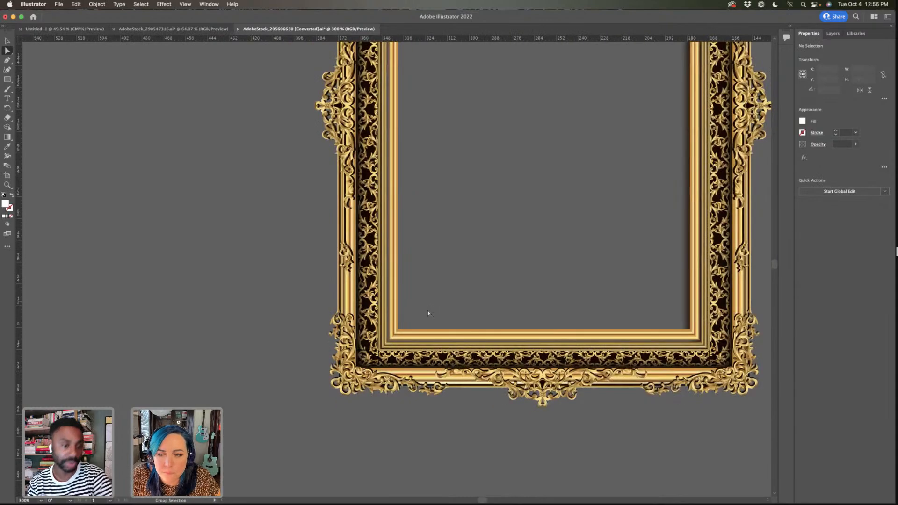
pyautogui.scroll(-5, 427, 310)
pyautogui.scroll(-2, 426, 256)
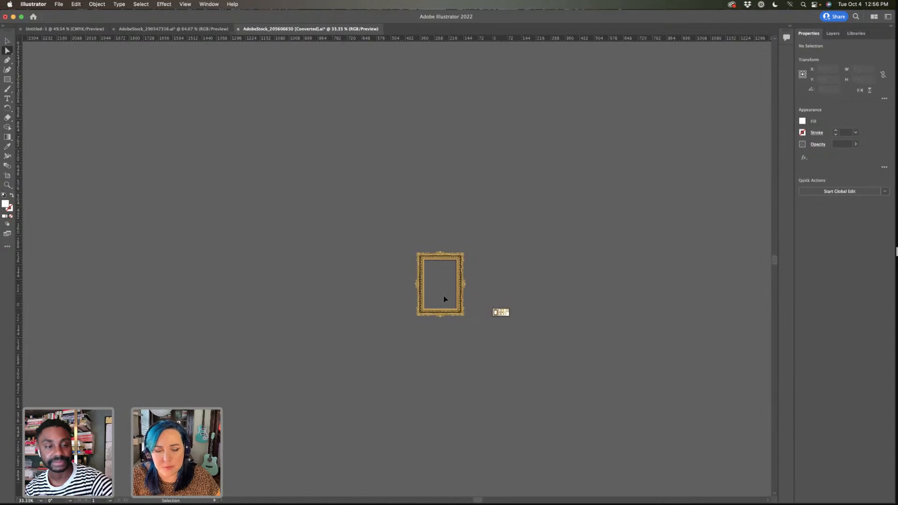
pyautogui.scroll(2, 444, 297)
# Select and copy the entire gold frame group.
pyautogui.press('v')
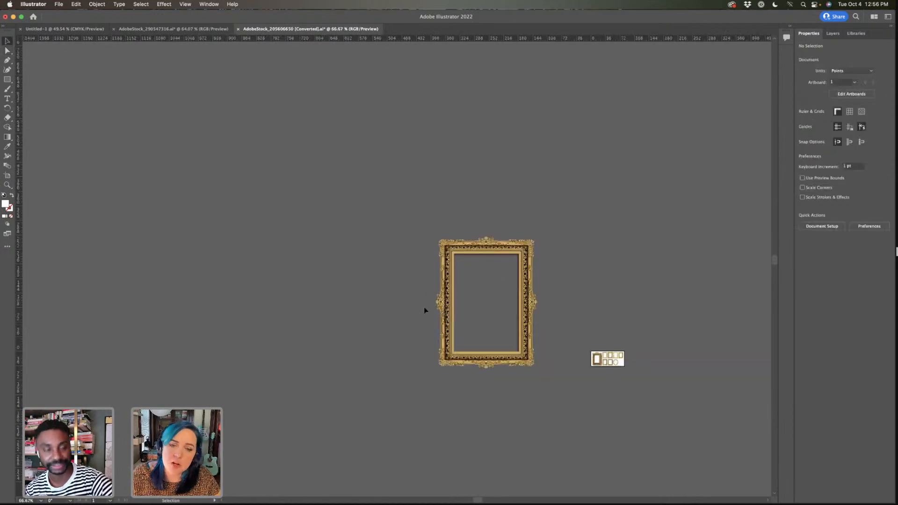
pyautogui.moveTo(502, 387); pyautogui.dragTo(507, 389)
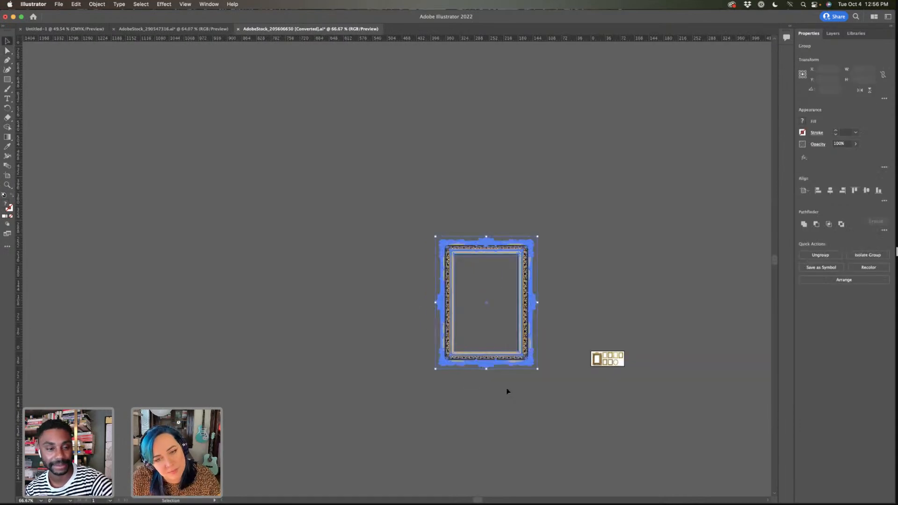
pyautogui.press('super+c')
pyautogui.moveTo(490, 496)
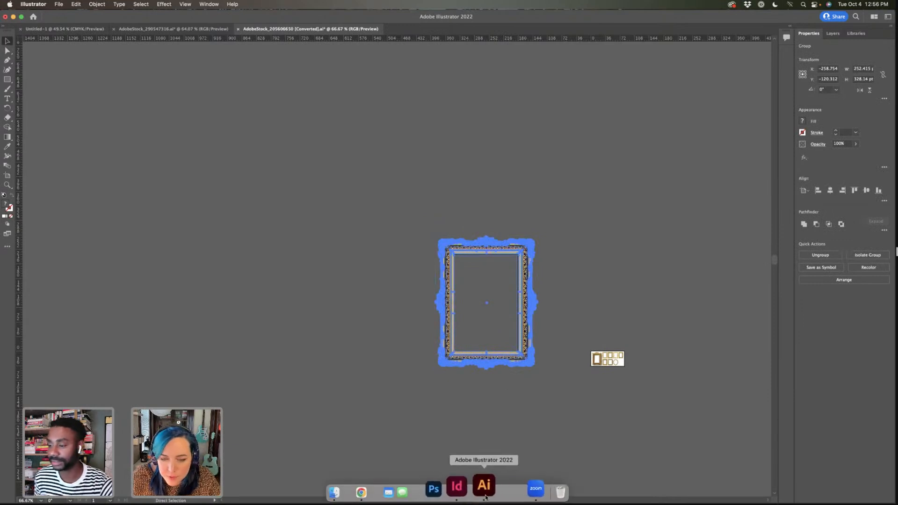
pyautogui.click(461, 491)
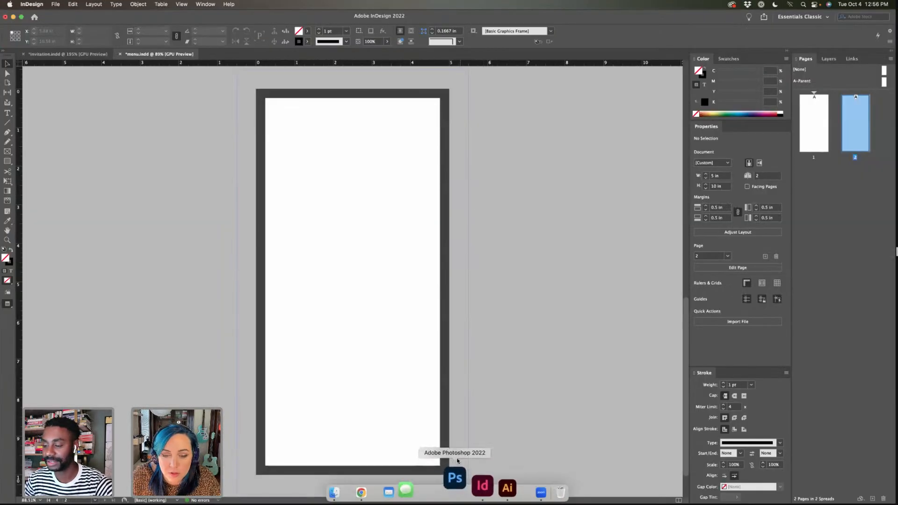
# Dismiss the Dropbox accessibility prompt and quit Photoshop.
pyautogui.click(458, 487)
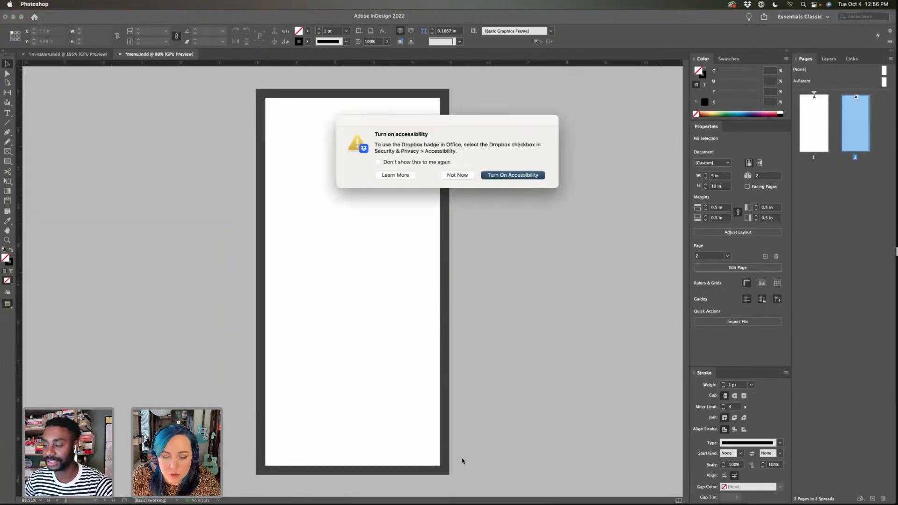
pyautogui.click(469, 177)
pyautogui.rightClick(460, 490)
pyautogui.click(463, 449)
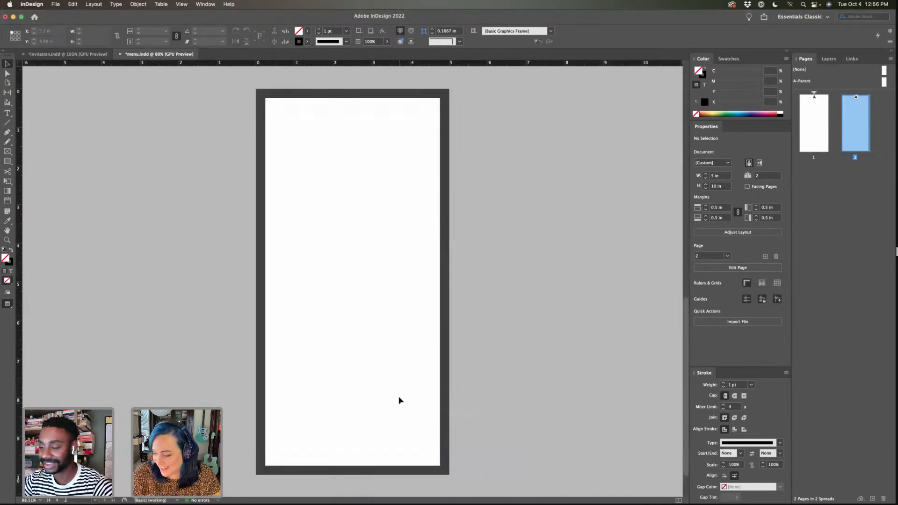
# Paste the gold frame, flip it horizontally and move it onto page 2.
pyautogui.press('super+v')
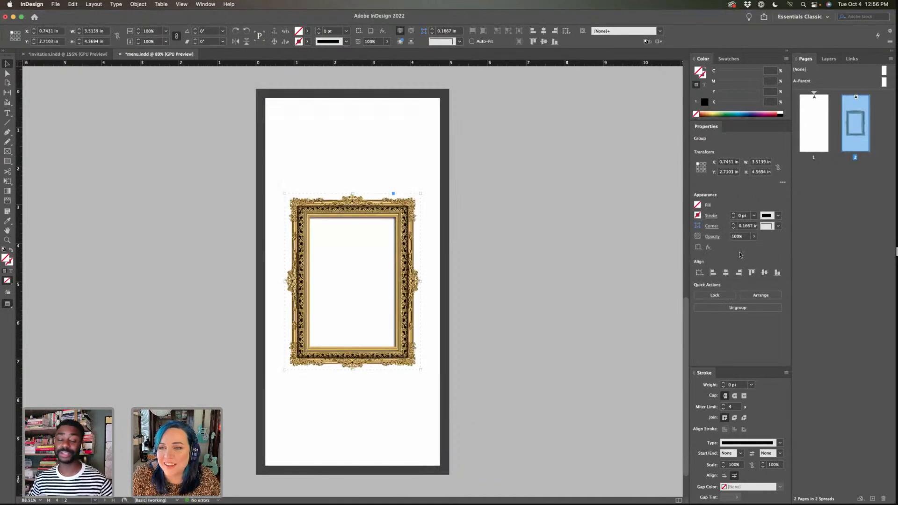
pyautogui.click(781, 182)
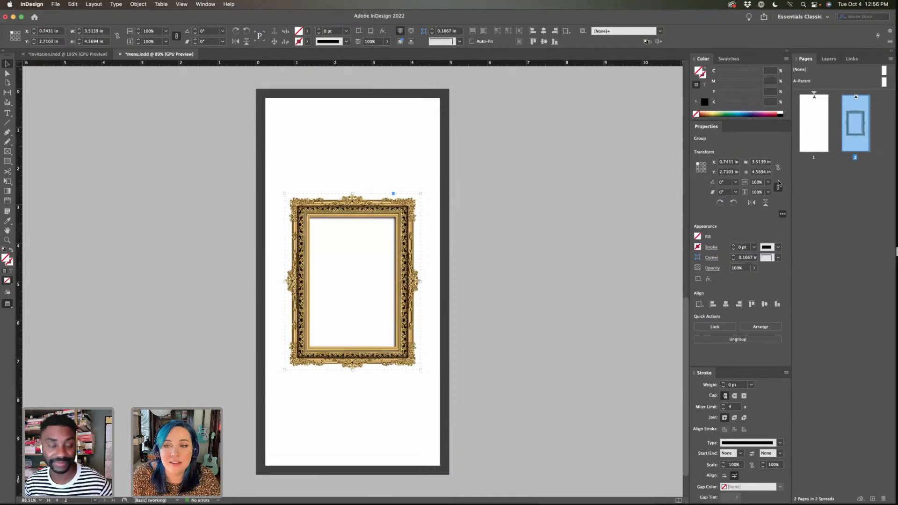
pyautogui.click(752, 203)
pyautogui.moveTo(263, 349); pyautogui.dragTo(389, 376)
# Switch to normal view and delete the flipped gold frame from page 2.
pyautogui.press('w')
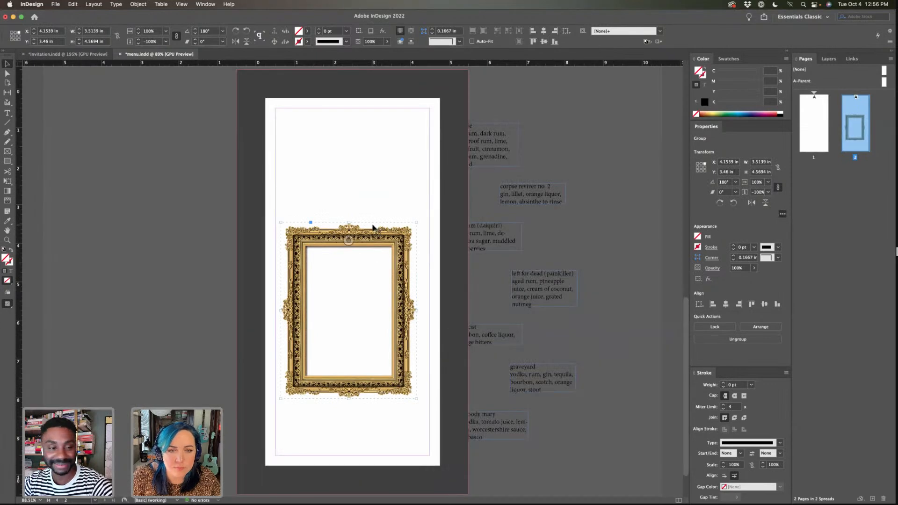
pyautogui.press('Delete')
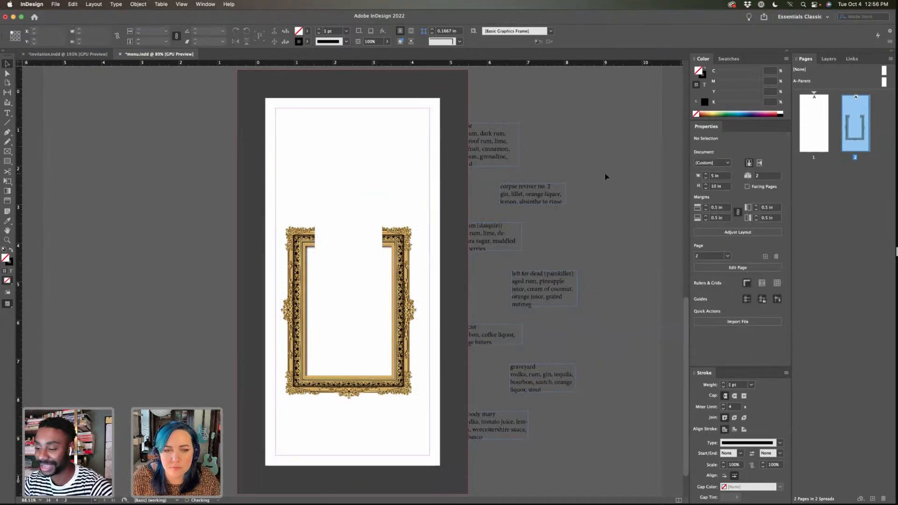
pyautogui.press('super+z')
pyautogui.click(339, 198)
pyautogui.click(410, 352)
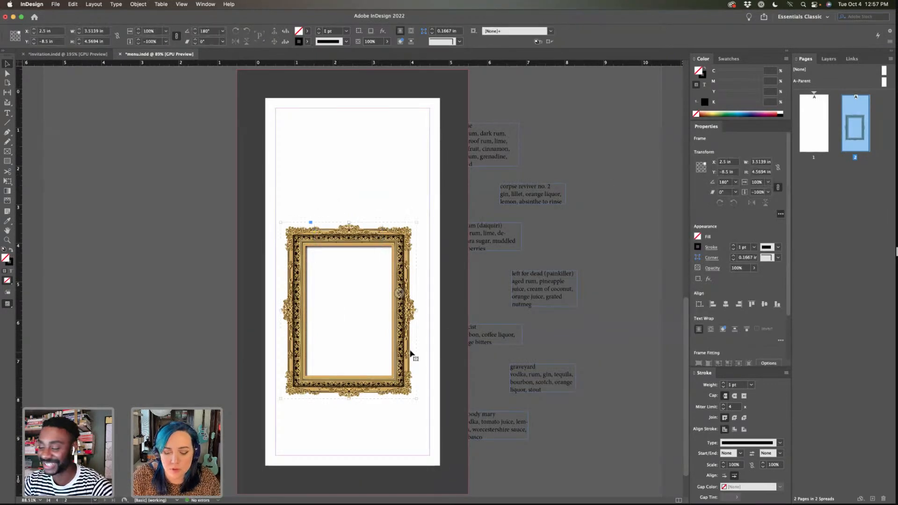
pyautogui.press('Delete')
# Draw a new artboard, Artboard 5, tightly around the enlarged gold frame.
pyautogui.moveTo(464, 500)
pyautogui.click(505, 488)
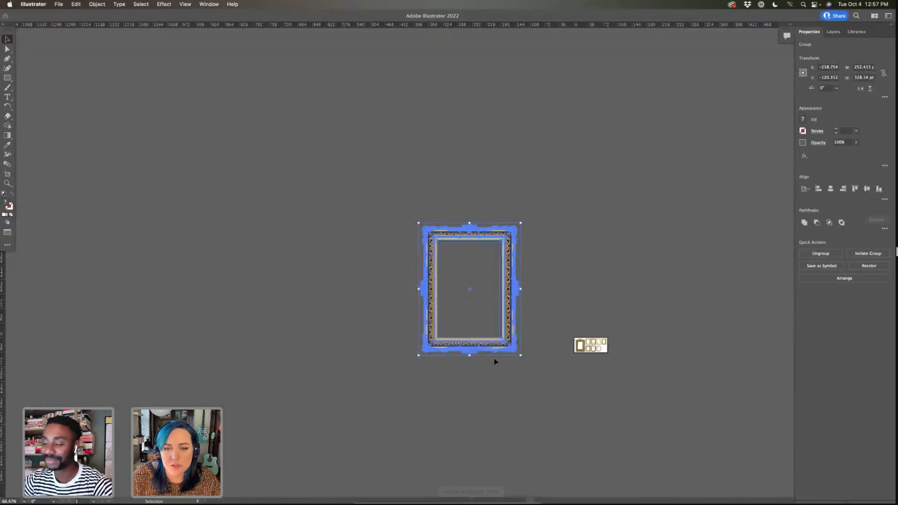
pyautogui.click(557, 328)
pyautogui.press('super+z')
pyautogui.press('super+z')
pyautogui.press('super+z')
pyautogui.press('super+z')
pyautogui.press('super+z')
pyautogui.press('super+z')
pyautogui.press('super+z')
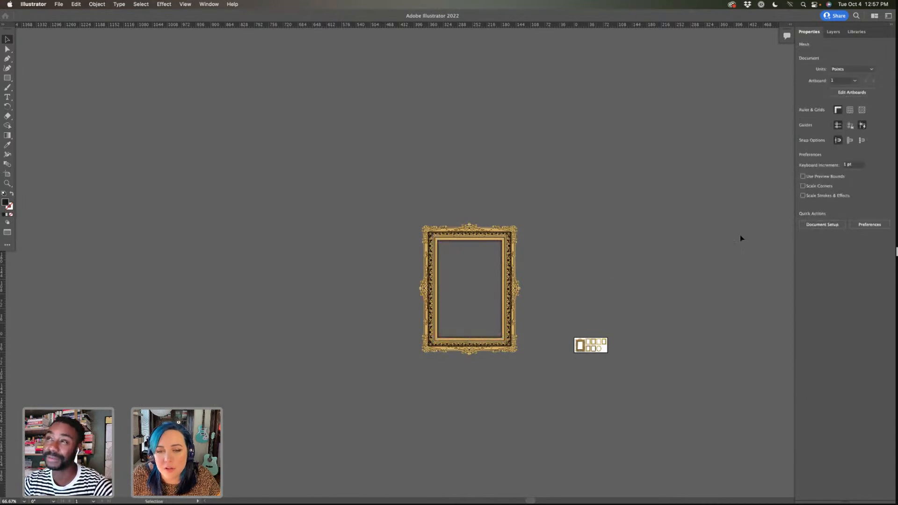
pyautogui.hotkey('shift', 'o')
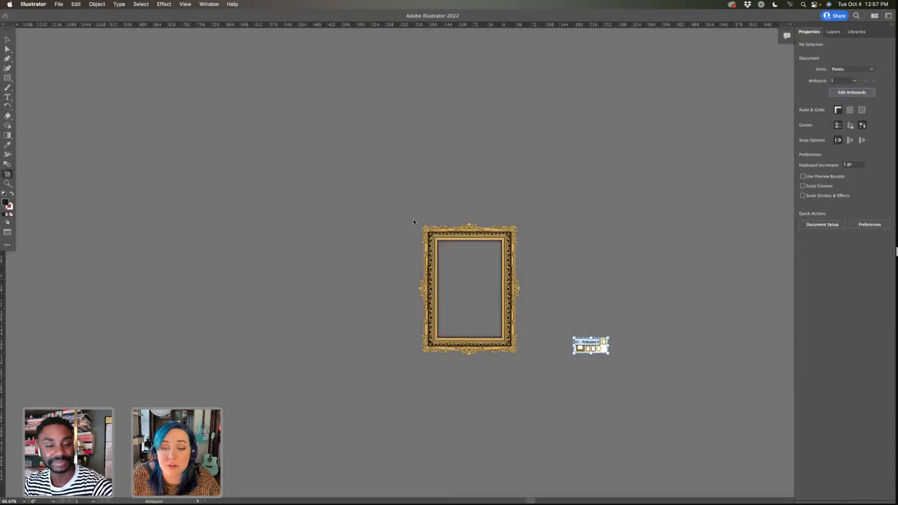
pyautogui.moveTo(416, 219); pyautogui.dragTo(524, 359)
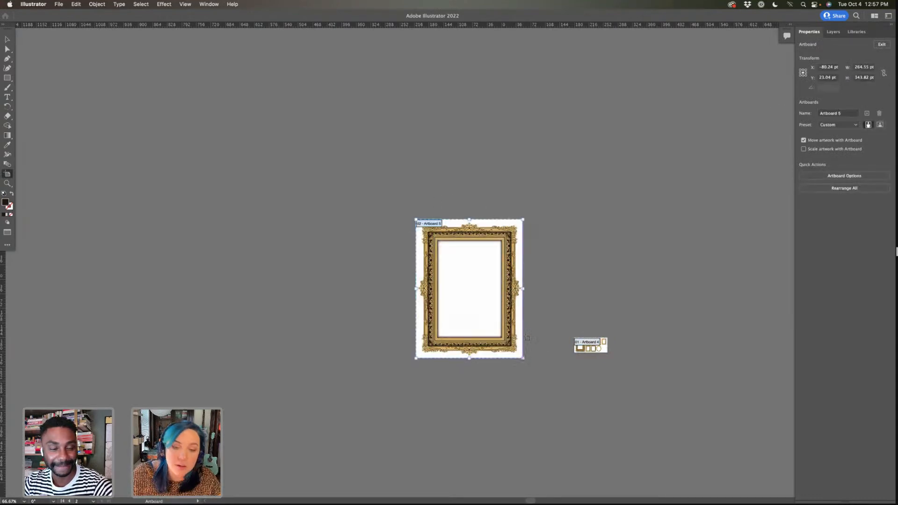
pyautogui.press('Escape')
pyautogui.click(343, 190)
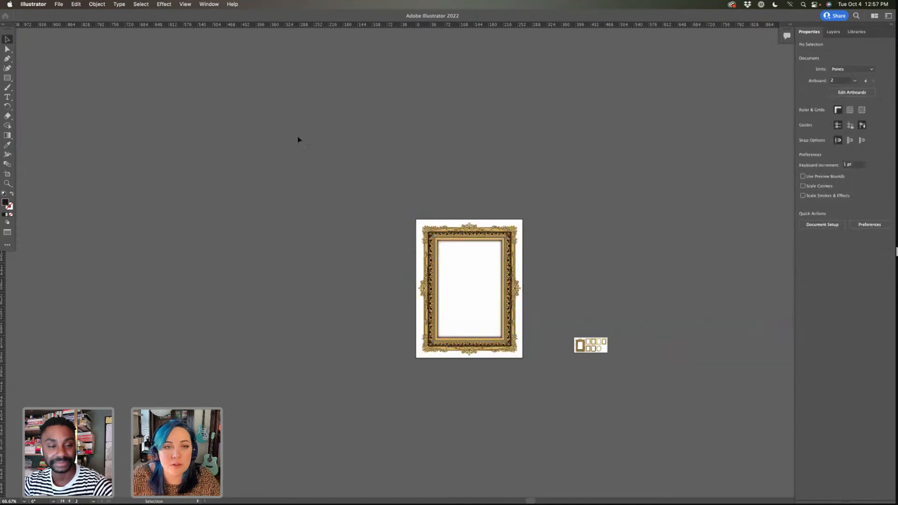
pyautogui.click(59, 5)
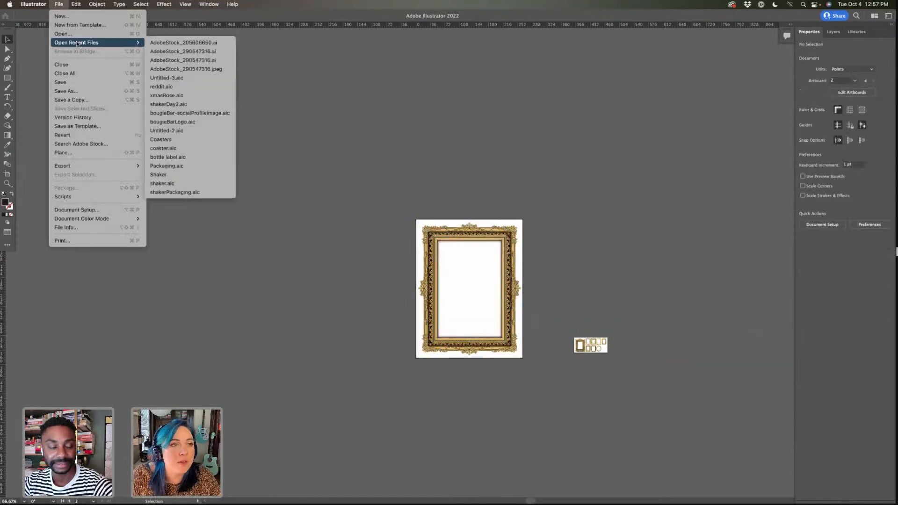
# Export artboard 2 as a transparent frame.png into Dropbox/ghoulishParty/stock.
pyautogui.moveTo(93, 165)
pyautogui.click(181, 173)
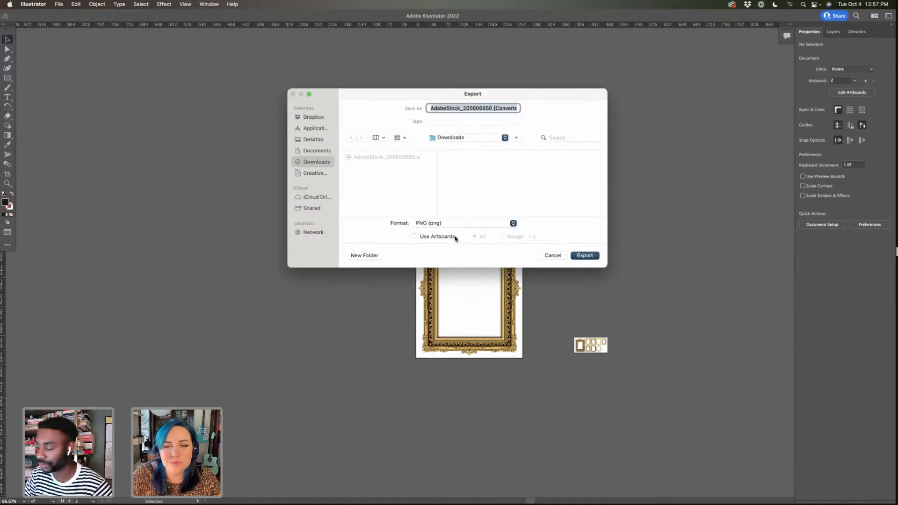
pyautogui.click(322, 118)
pyautogui.click(460, 167)
pyautogui.click(473, 108)
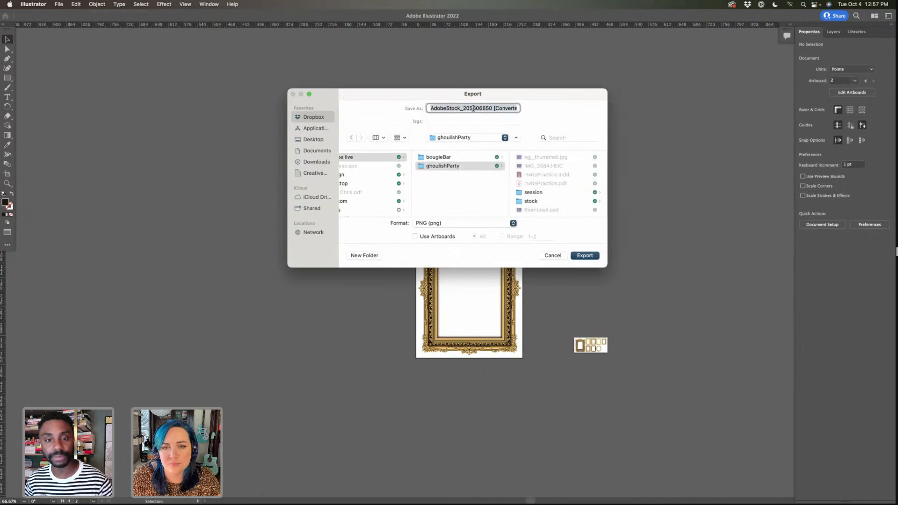
pyautogui.write('fram.png')
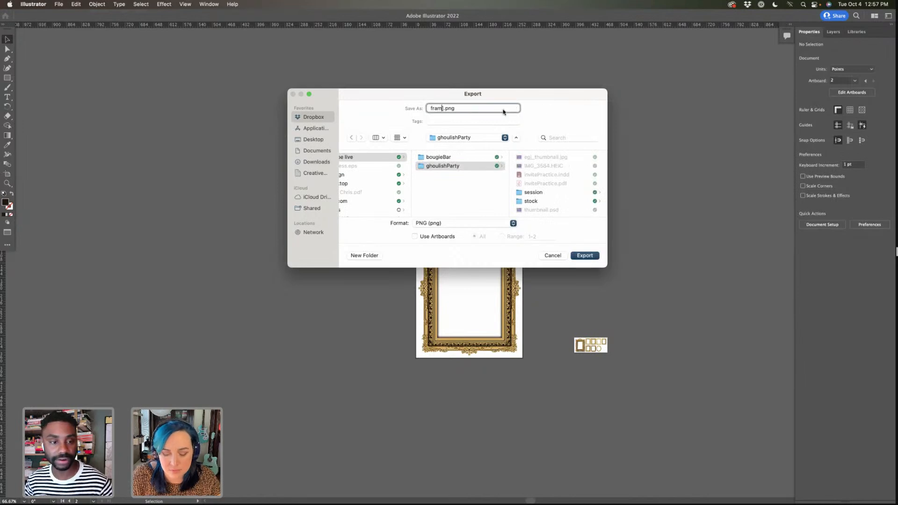
pyautogui.tripleClick(541, 239)
pyautogui.write('2')
pyautogui.click(580, 201)
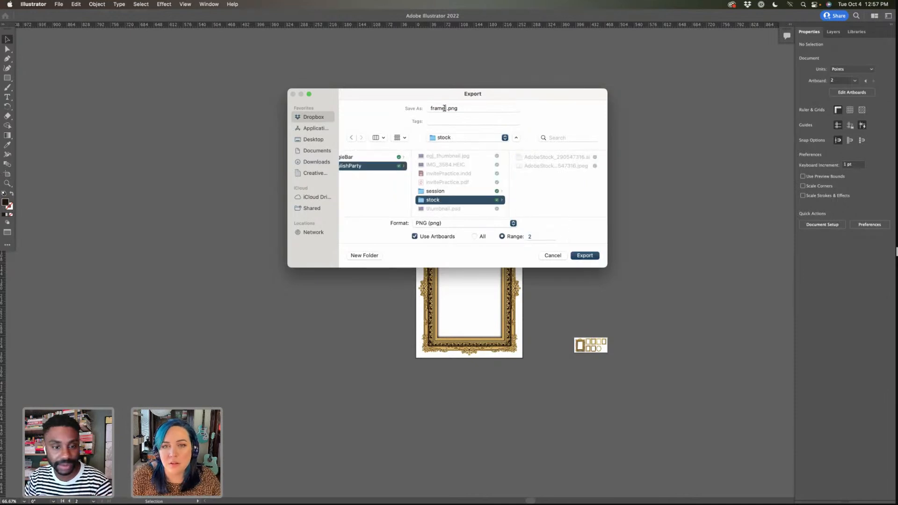
pyautogui.click(445, 108)
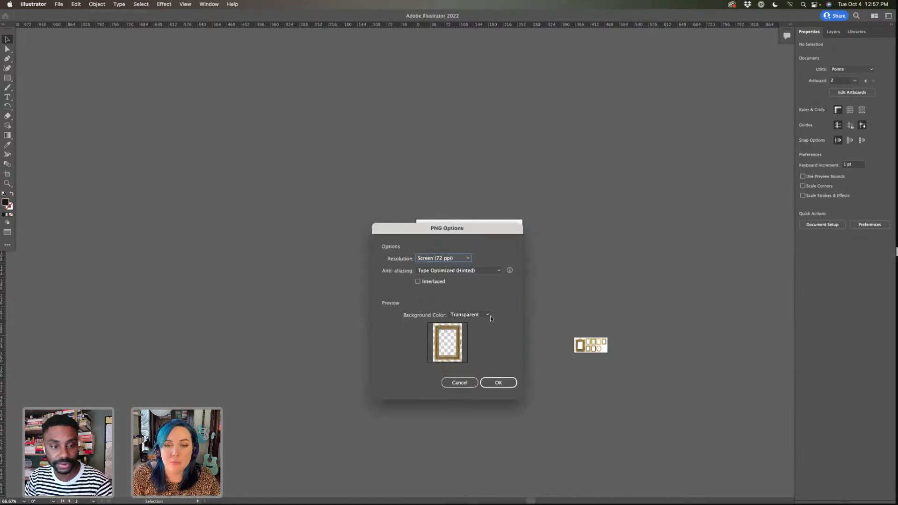
pyautogui.click(499, 382)
# Place frame.png from ghoulishParty/stock on page 2 and move it toward the upper-left corner.
pyautogui.moveTo(507, 495)
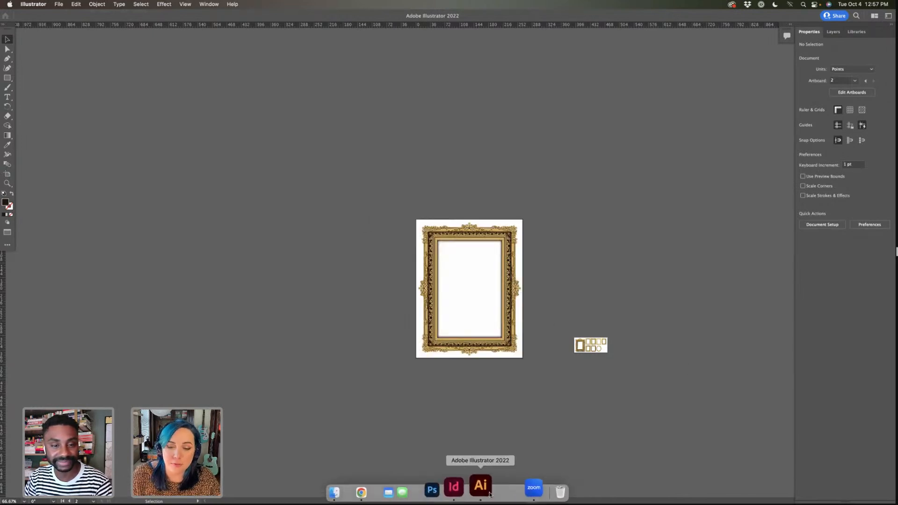
pyautogui.click(472, 489)
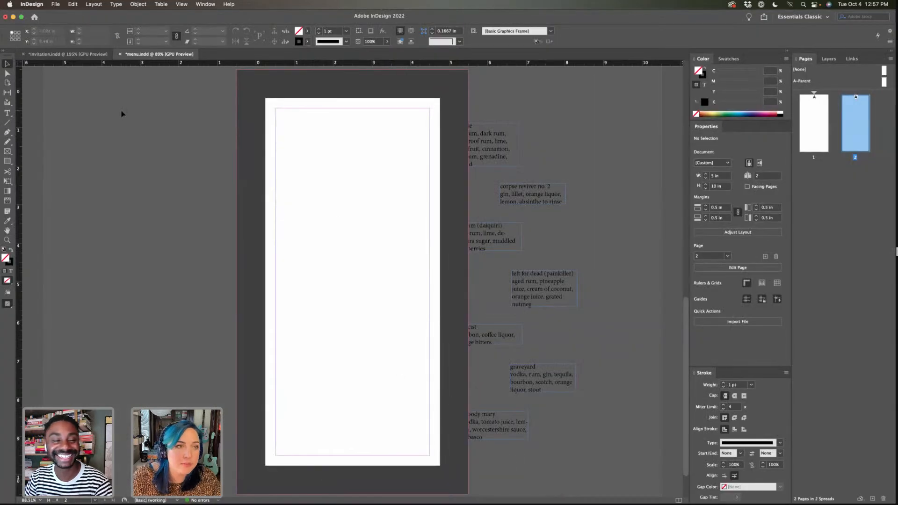
pyautogui.press('super+d')
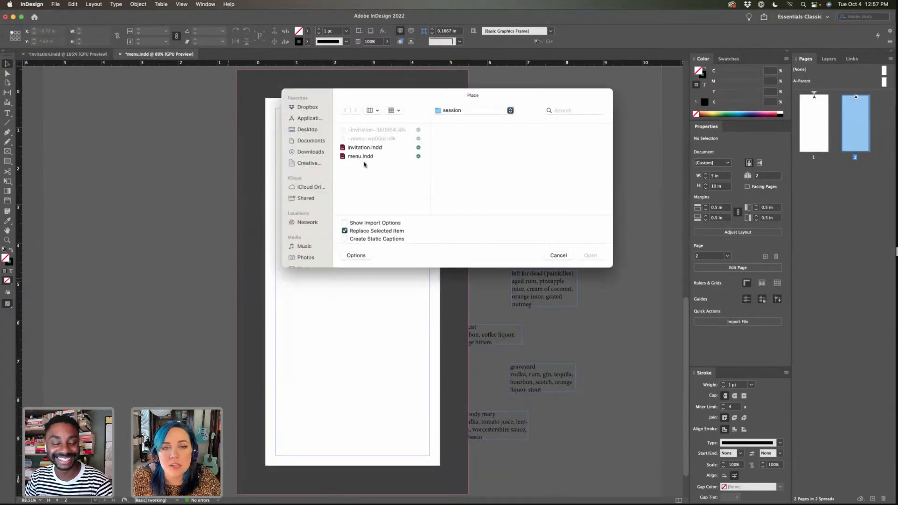
pyautogui.click(445, 112)
pyautogui.click(460, 122)
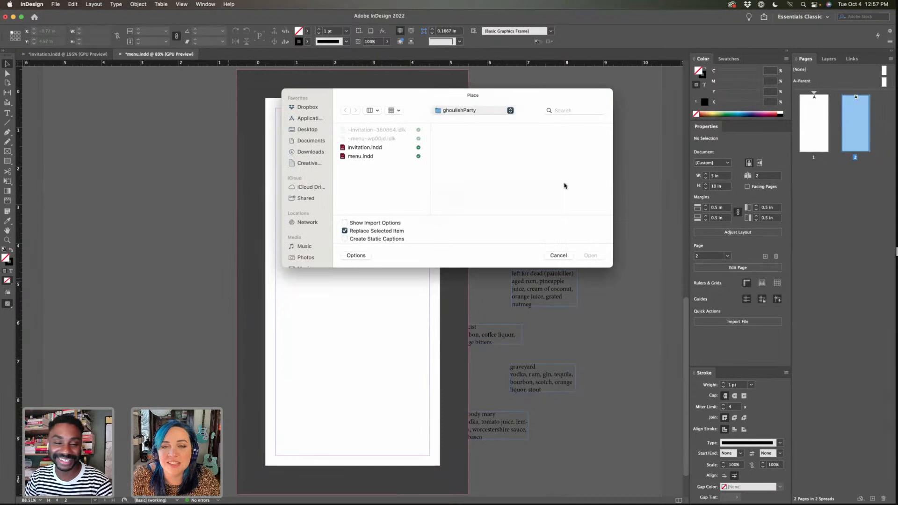
pyautogui.click(556, 175)
pyautogui.doubleClick(543, 148)
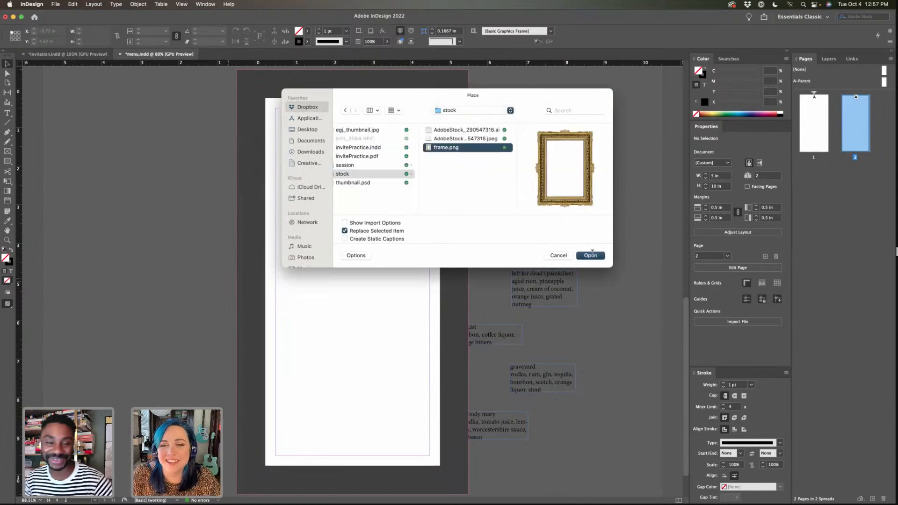
pyautogui.moveTo(323, 212); pyautogui.dragTo(491, 348)
pyautogui.moveTo(406, 318); pyautogui.dragTo(302, 240)
pyautogui.press('super+z')
pyautogui.moveTo(357, 285); pyautogui.dragTo(283, 113)
# Flip the gold corner horizontally and place it at the page's top-right.
pyautogui.press('w')
pyautogui.click(338, 144)
pyautogui.click(297, 133)
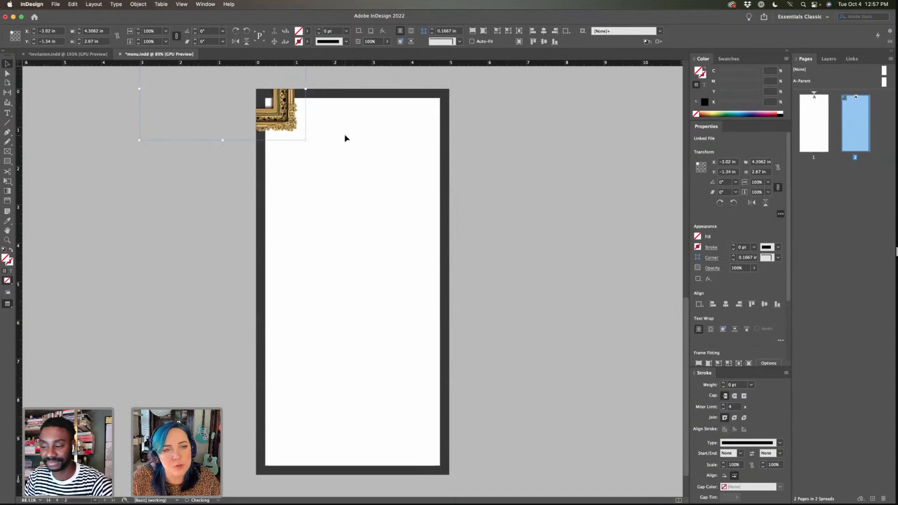
pyautogui.moveTo(220, 103); pyautogui.dragTo(285, 102)
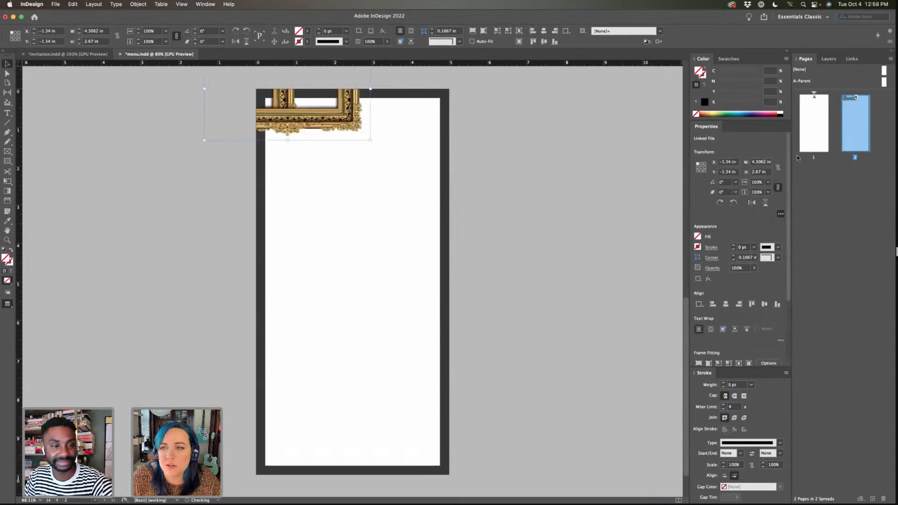
pyautogui.click(752, 202)
pyautogui.moveTo(311, 138); pyautogui.dragTo(511, 139)
pyautogui.click(423, 159)
pyautogui.moveTo(435, 124); pyautogui.dragTo(430, 125)
pyautogui.click(426, 147)
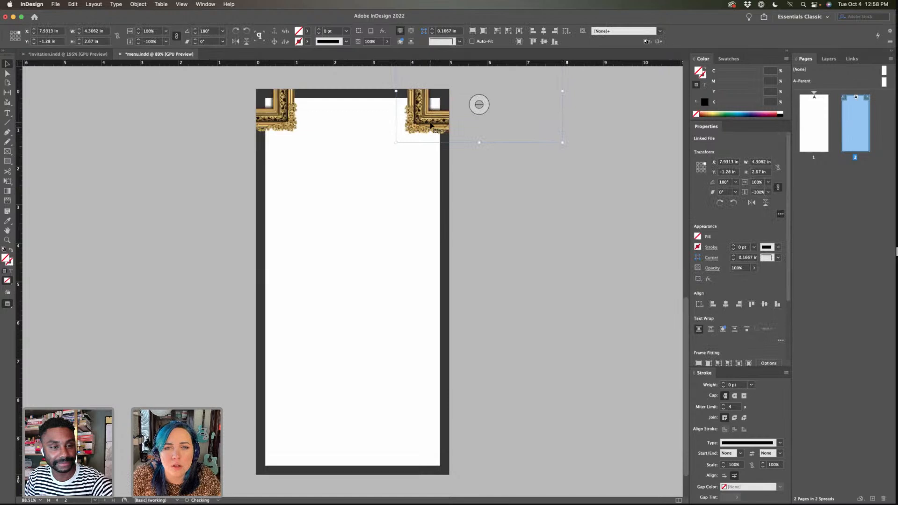
# Replace the top-left corner with a copy of the mirrored corner.
pyautogui.click(286, 122)
pyautogui.moveTo(287, 123); pyautogui.dragTo(290, 122)
pyautogui.click(361, 168)
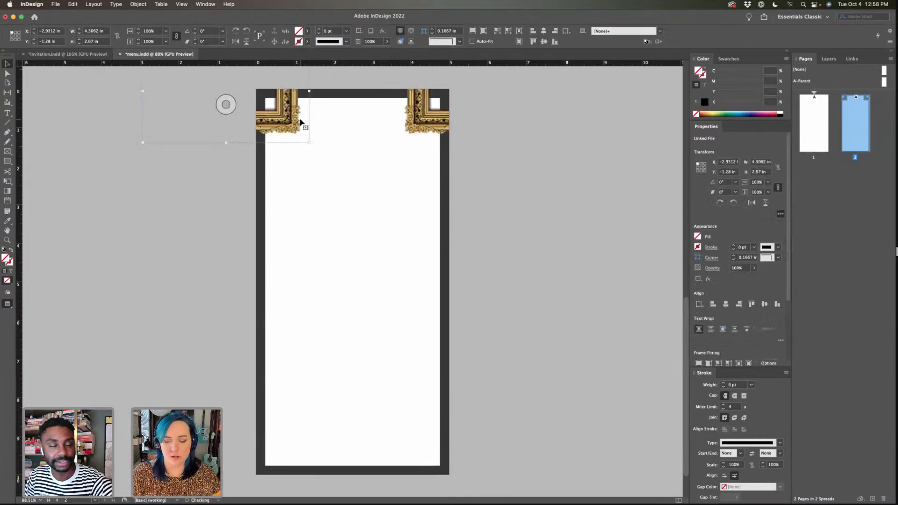
pyautogui.click(301, 125)
pyautogui.press('BackSpace')
pyautogui.moveTo(479, 104); pyautogui.dragTo(161, 128)
pyautogui.moveTo(276, 124); pyautogui.dragTo(315, 136)
pyautogui.click(362, 195)
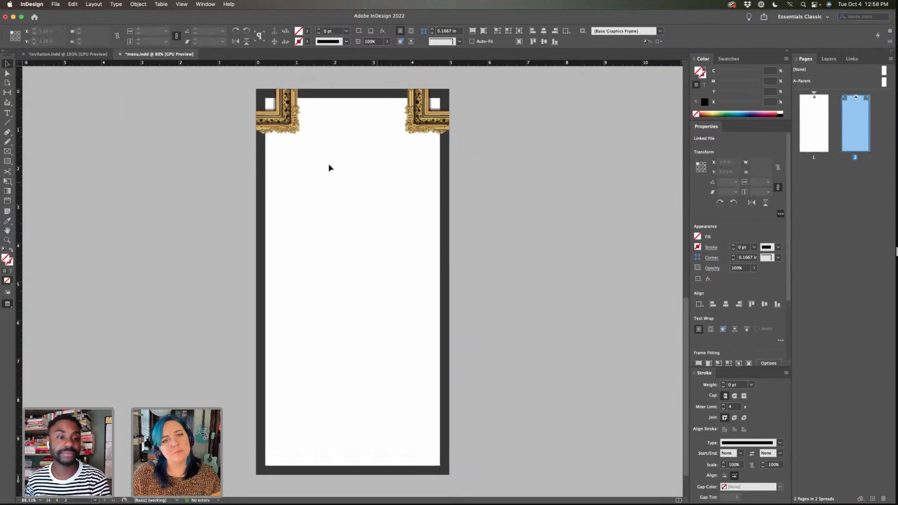
# Rotate the left gold corner to a tilt of about 161.5°.
pyautogui.moveTo(310, 140); pyautogui.dragTo(260, 188)
pyautogui.moveTo(270, 137); pyautogui.dragTo(305, 125)
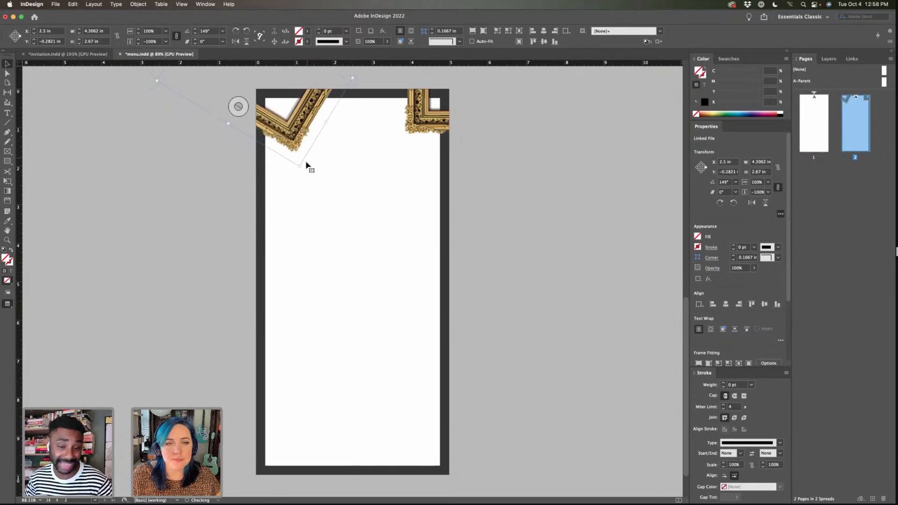
pyautogui.moveTo(301, 171); pyautogui.dragTo(298, 149)
# Delete the tilted corner, then fit and enlarge the upside-down frame to show the whole gold image.
pyautogui.press('Delete')
pyautogui.moveTo(482, 77); pyautogui.dragTo(361, 207)
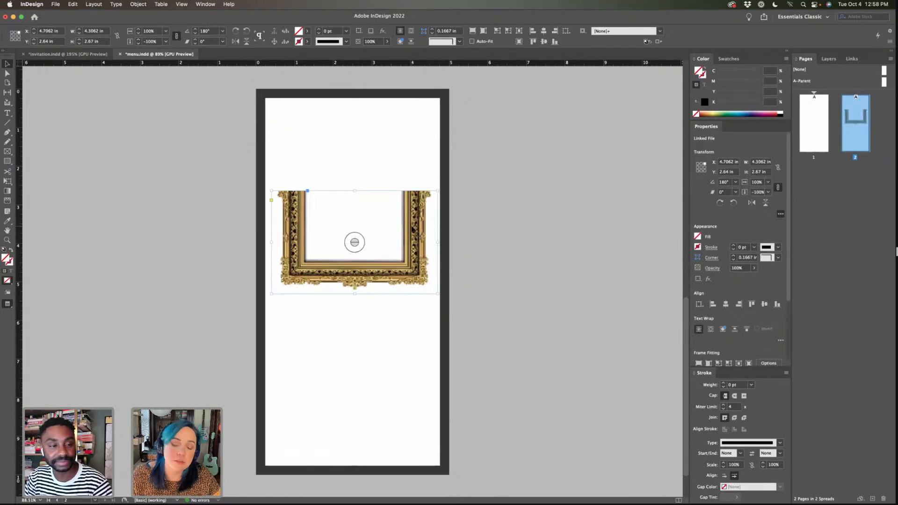
pyautogui.press('super+alt+c')
pyautogui.moveTo(393, 274); pyautogui.dragTo(371, 337)
pyautogui.moveTo(415, 141); pyautogui.dragTo(446, 101)
pyautogui.moveTo(421, 337); pyautogui.dragTo(405, 352)
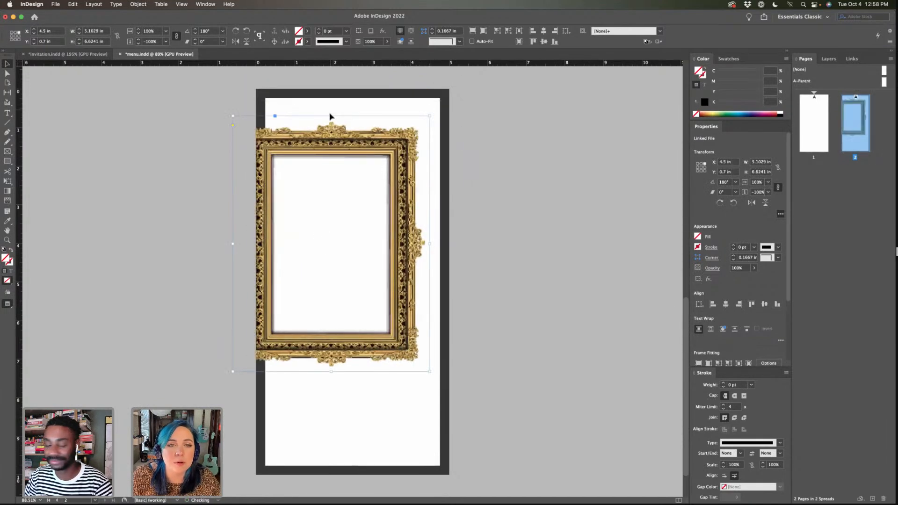
# Crop the frame to its bottom band and move it to the page top, about 5.55 in wide.
pyautogui.moveTo(332, 116); pyautogui.dragTo(334, 320)
pyautogui.moveTo(382, 351); pyautogui.dragTo(403, 114)
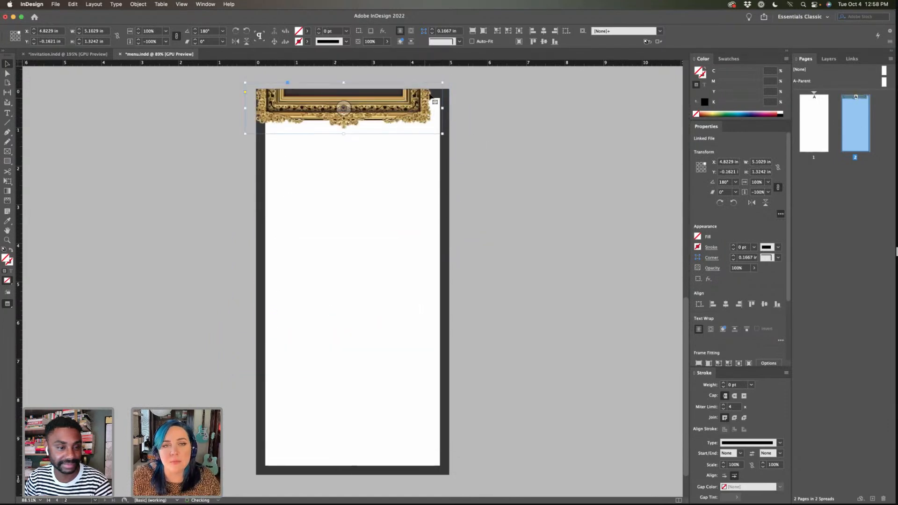
pyautogui.moveTo(445, 140); pyautogui.dragTo(483, 140)
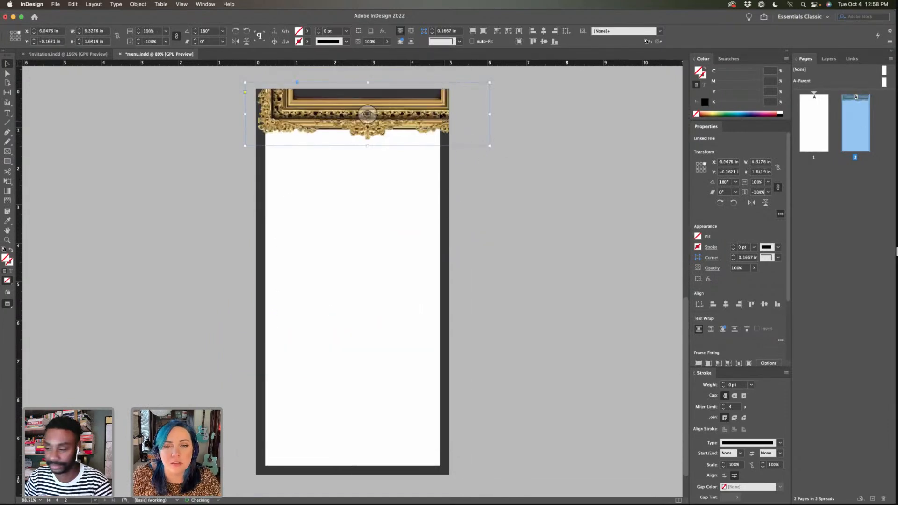
pyautogui.moveTo(425, 113); pyautogui.dragTo(418, 111)
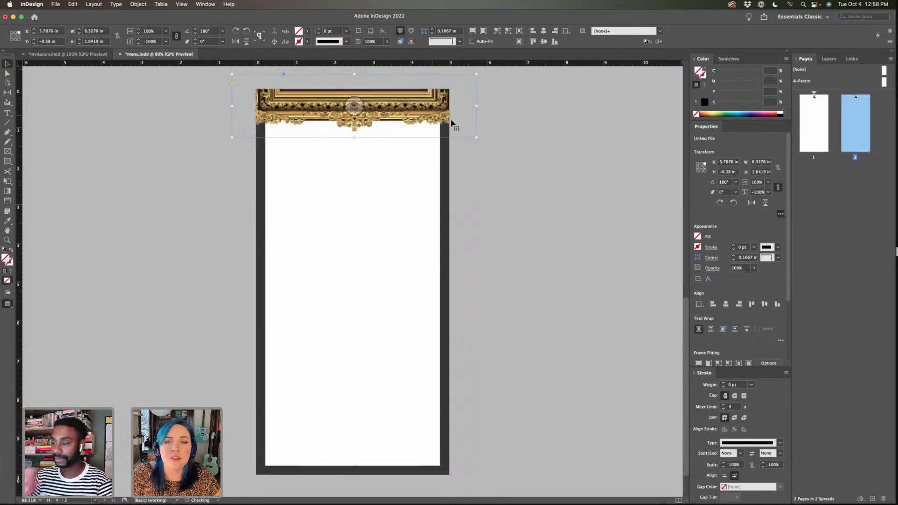
pyautogui.moveTo(476, 78); pyautogui.dragTo(454, 82)
pyautogui.moveTo(412, 114); pyautogui.dragTo(421, 116)
pyautogui.moveTo(242, 139); pyautogui.dragTo(252, 137)
pyautogui.press('super+z')
pyautogui.moveTo(439, 127); pyautogui.dragTo(423, 125)
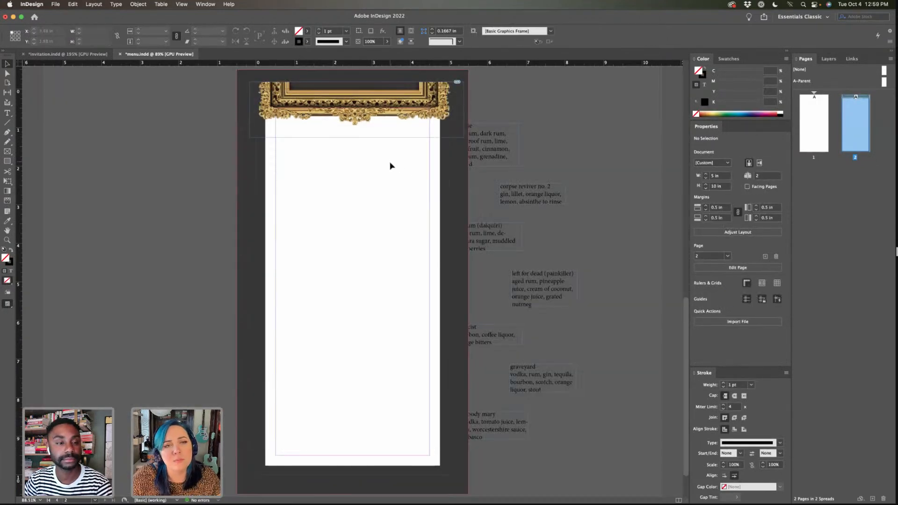
# Extend the gold band's top, left and right edges to the bleed, about 6 in wide.
pyautogui.scroll(1, 391, 166)
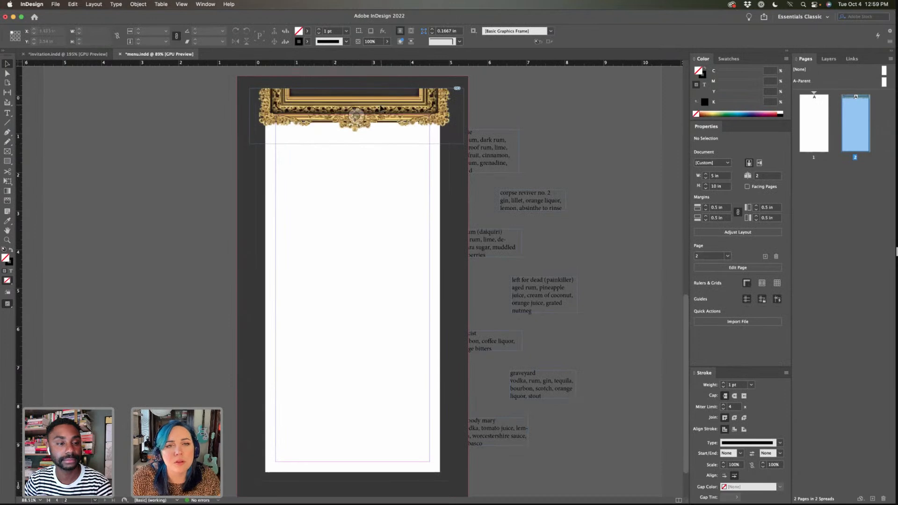
pyautogui.moveTo(357, 89); pyautogui.dragTo(358, 76)
pyautogui.moveTo(251, 110); pyautogui.dragTo(237, 111)
pyautogui.click(468, 112)
pyautogui.click(458, 111)
pyautogui.click(482, 113)
pyautogui.click(459, 110)
pyautogui.moveTo(463, 110); pyautogui.dragTo(467, 110)
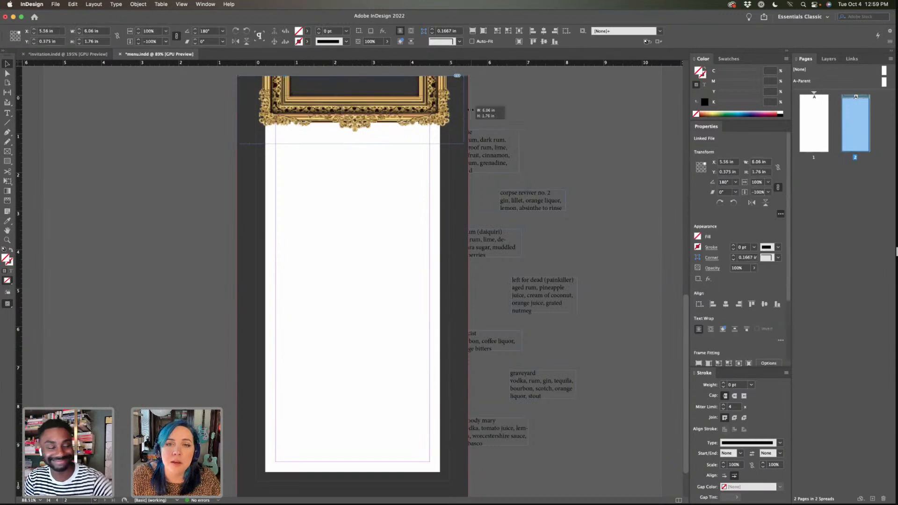
# In Preview mode, scale the gold image up slightly and centre it at the page top.
pyautogui.press('w')
pyautogui.press('super+shift+a')
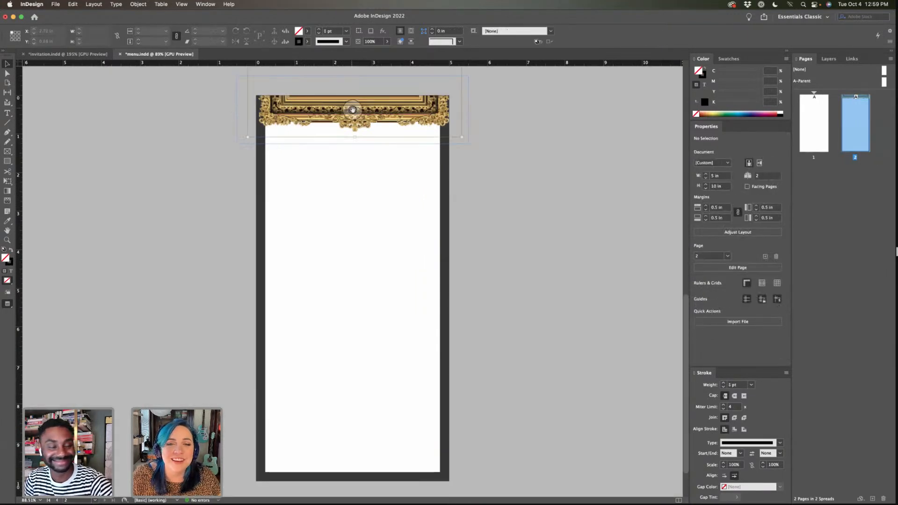
pyautogui.click(353, 110)
pyautogui.press('super+z')
pyautogui.moveTo(453, 137); pyautogui.dragTo(463, 149)
pyautogui.moveTo(358, 111); pyautogui.dragTo(351, 104)
pyautogui.click(378, 190)
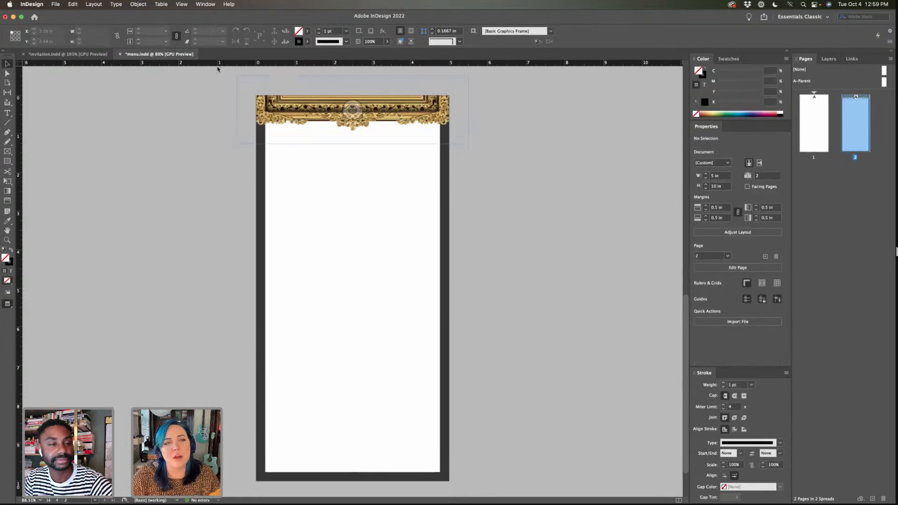
pyautogui.click(56, 6)
# Set View > Display Performance to High Quality Display.
pyautogui.moveTo(109, 6)
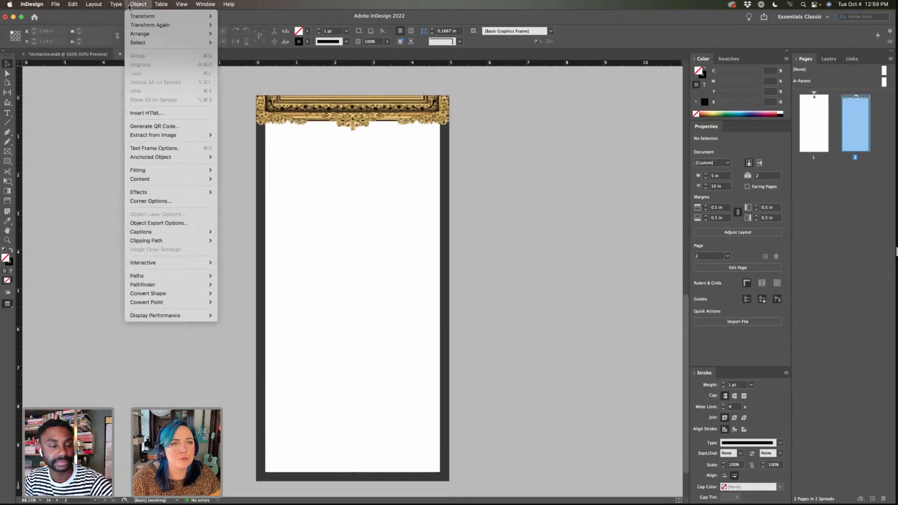
pyautogui.moveTo(73, 7)
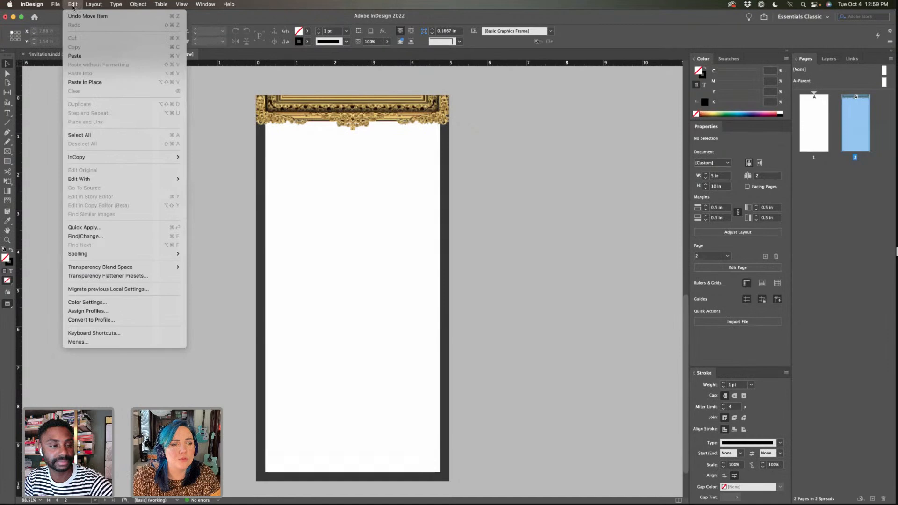
pyautogui.moveTo(181, 6)
pyautogui.moveTo(234, 143)
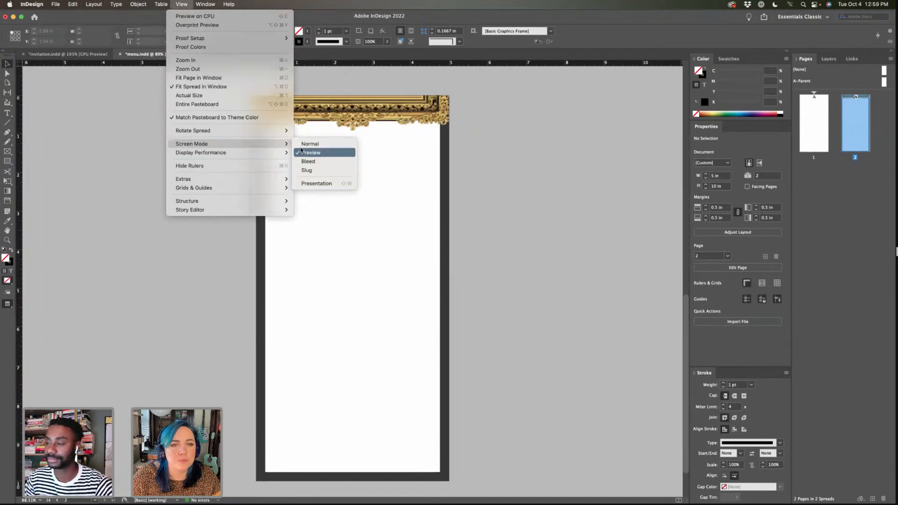
pyautogui.moveTo(280, 153)
pyautogui.click(309, 170)
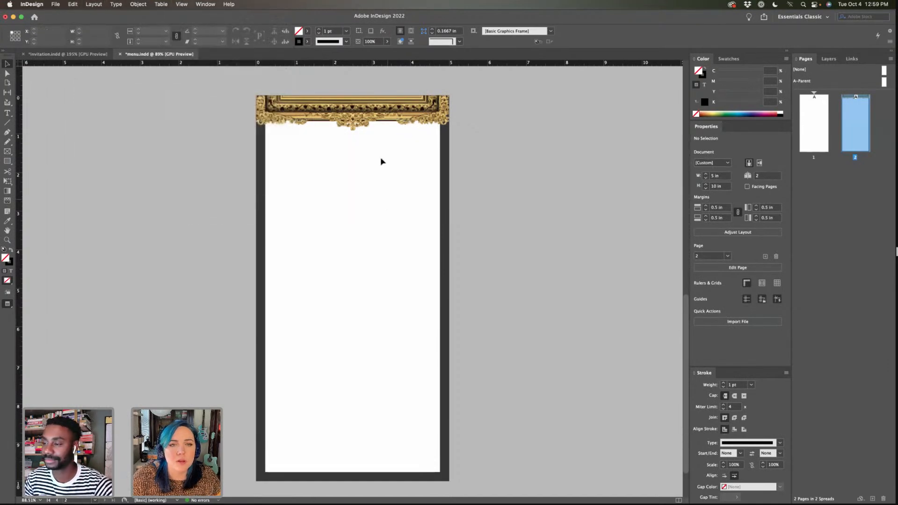
# Zoom in to inspect the gold band's frame and image, then zoom back out.
pyautogui.scroll(9, 344, 113)
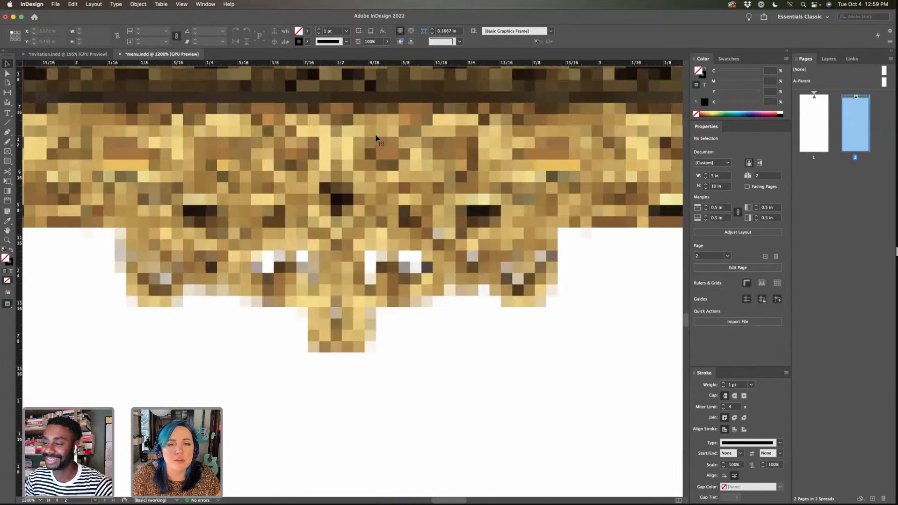
pyautogui.click(378, 139)
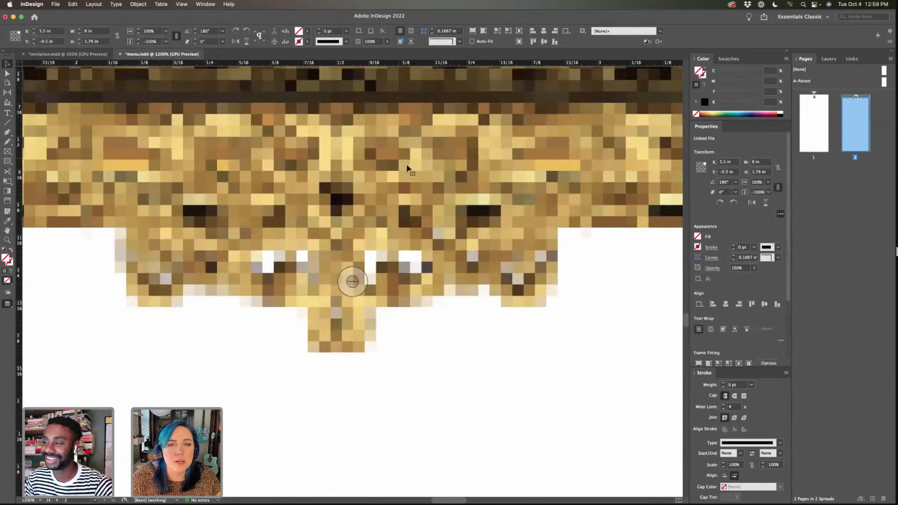
pyautogui.scroll(-10, 411, 169)
pyautogui.click(413, 244)
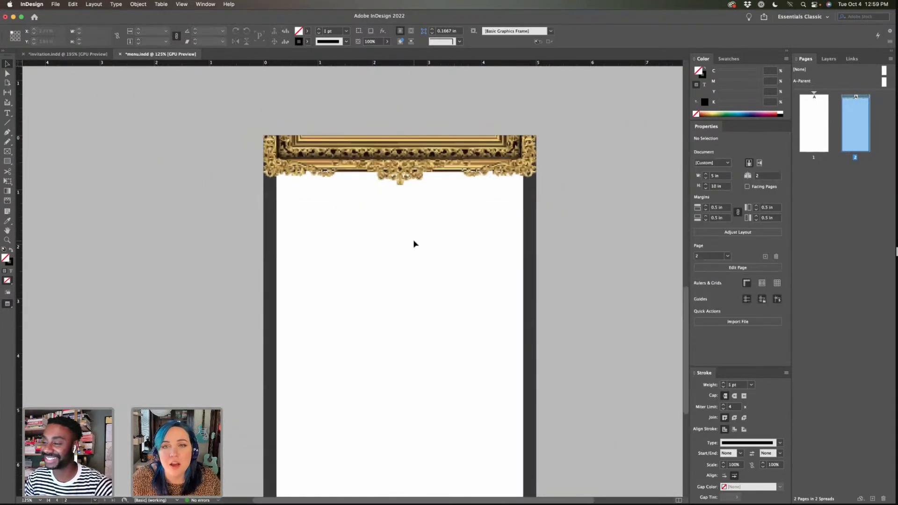
pyautogui.click(447, 180)
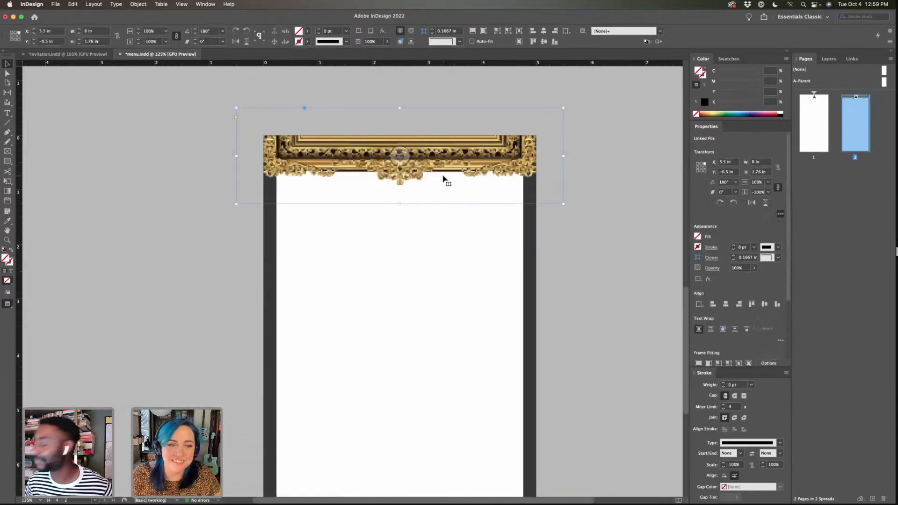
pyautogui.click(399, 157)
pyautogui.click(441, 221)
# Return to Normal view with guides and off-page text showing, then switch to Illustrator.
pyautogui.press('w')
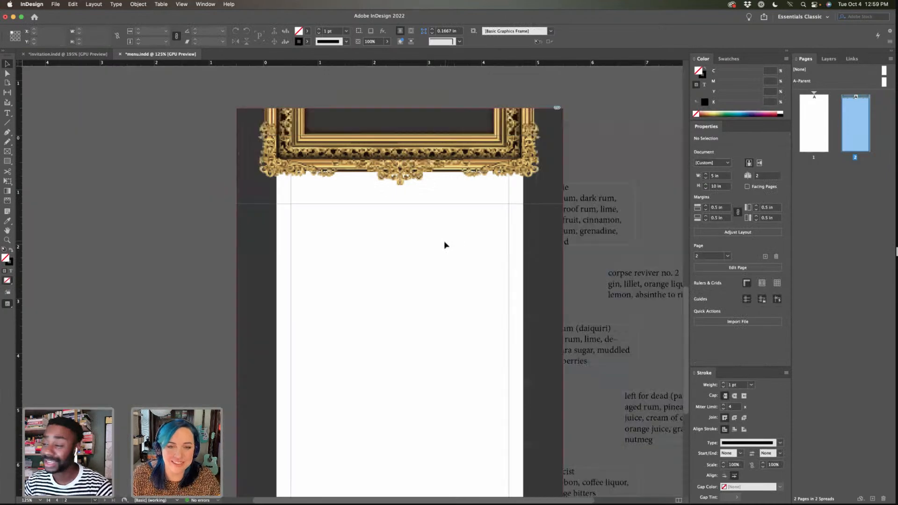
pyautogui.scroll(-2, 445, 245)
pyautogui.click(433, 155)
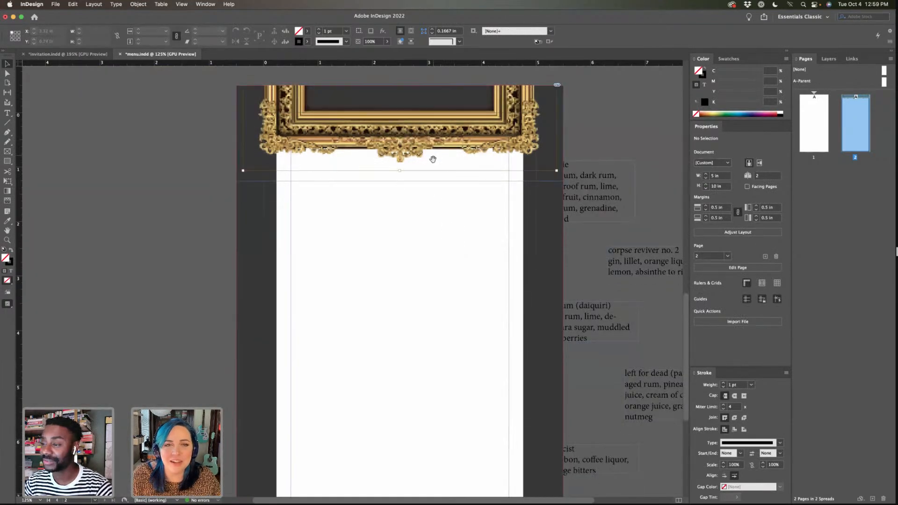
pyautogui.click(429, 213)
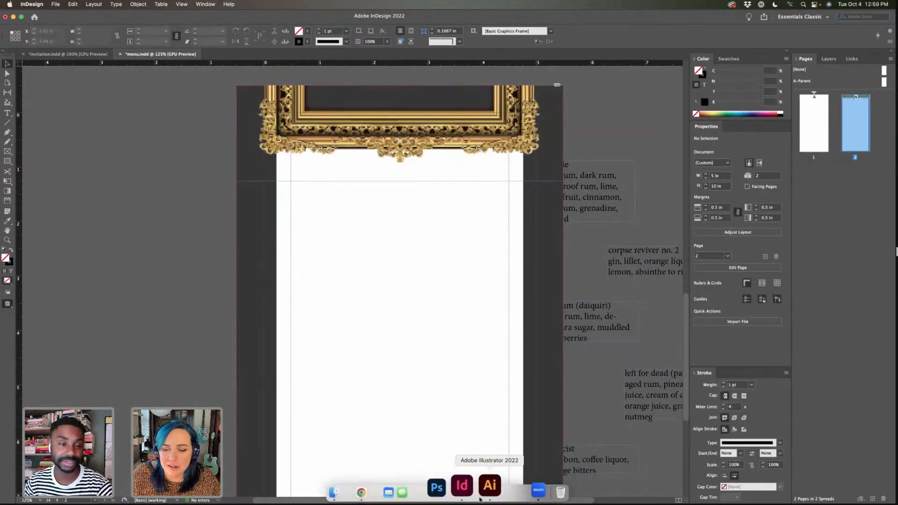
pyautogui.click(486, 486)
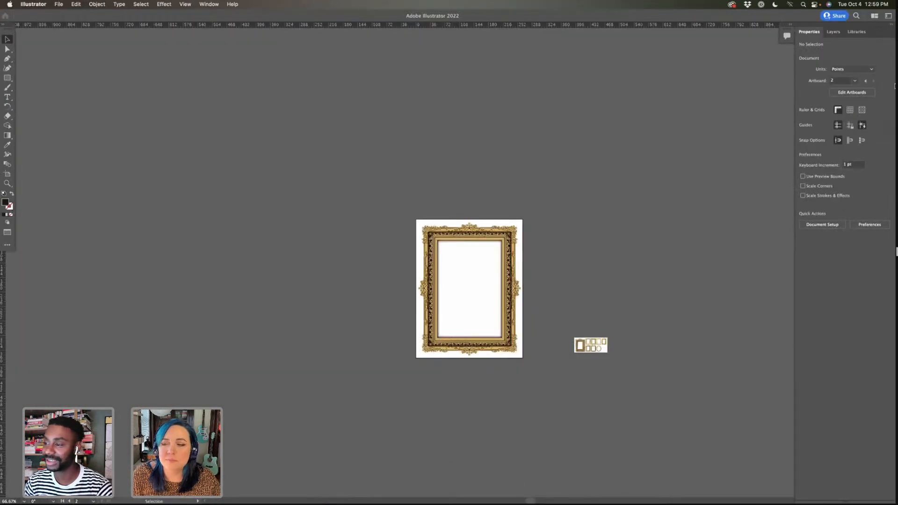
# Enlarge the frame's artboard into a tall page of about 582 × 886 pt.
pyautogui.hotkey('shift', 'o')
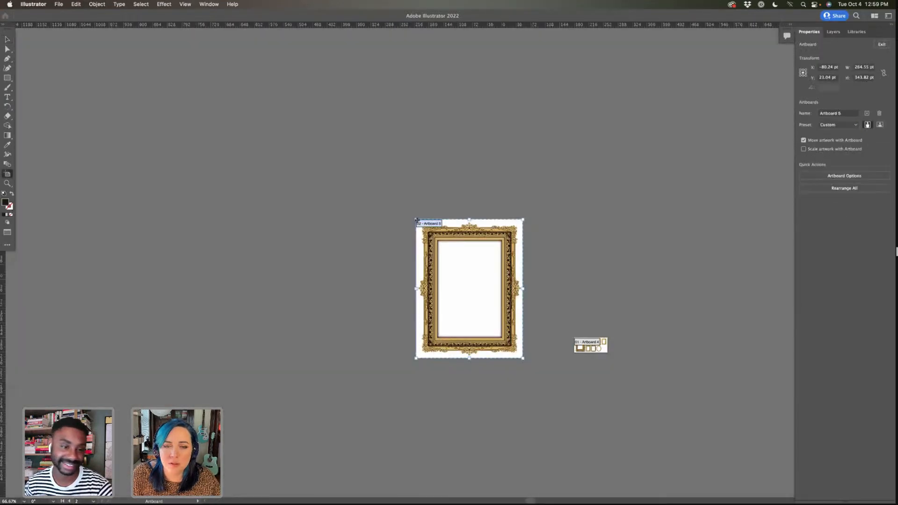
pyautogui.moveTo(412, 215); pyautogui.dragTo(247, 41)
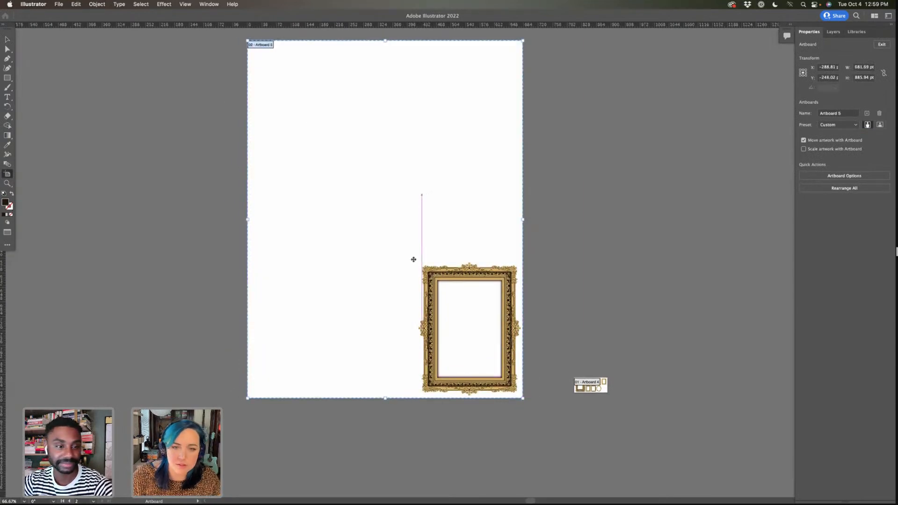
pyautogui.press('b')
# Scale the ornate gold frame artwork up to fill the enlarged artboard.
pyautogui.press('v')
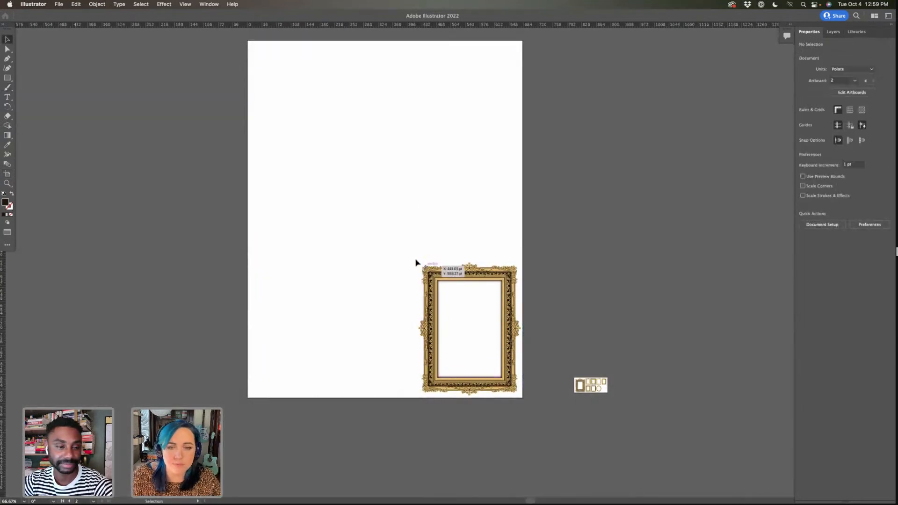
pyautogui.click(491, 335)
pyautogui.moveTo(292, 117); pyautogui.dragTo(252, 43)
pyautogui.click(622, 258)
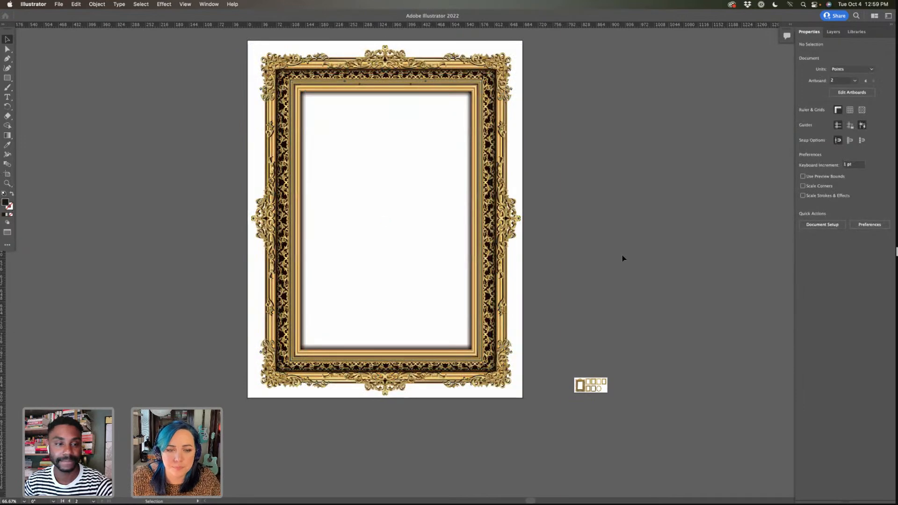
pyautogui.click(59, 4)
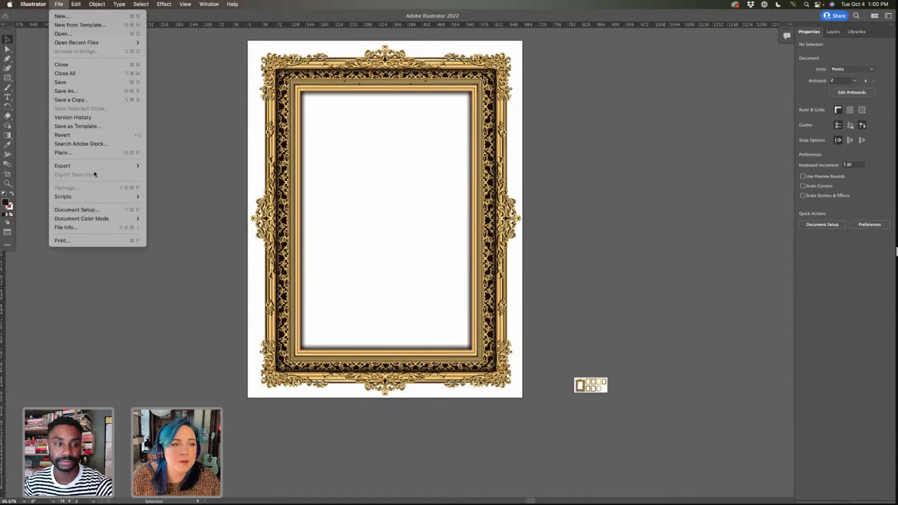
# Export the artboard as a transparent frame.png, replacing the old file, and return to InDesign.
pyautogui.moveTo(87, 165)
pyautogui.click(172, 177)
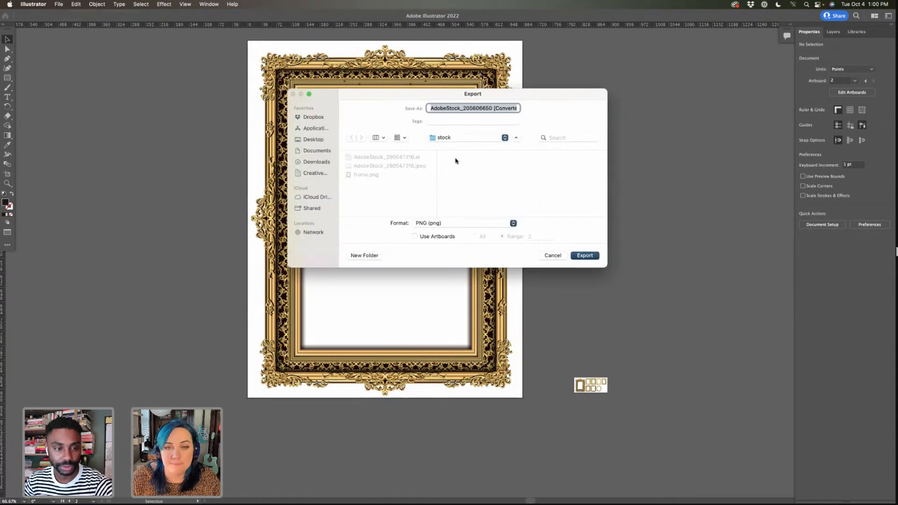
pyautogui.click(371, 176)
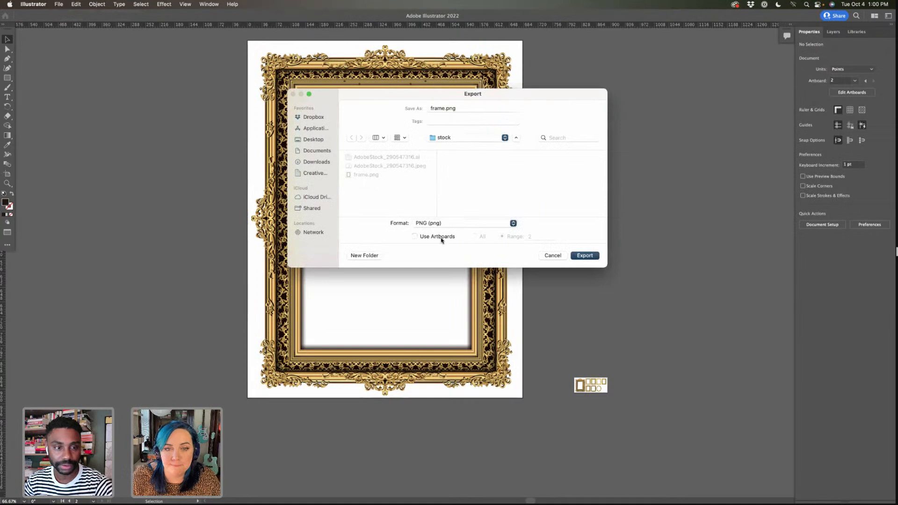
pyautogui.click(598, 256)
pyautogui.click(472, 219)
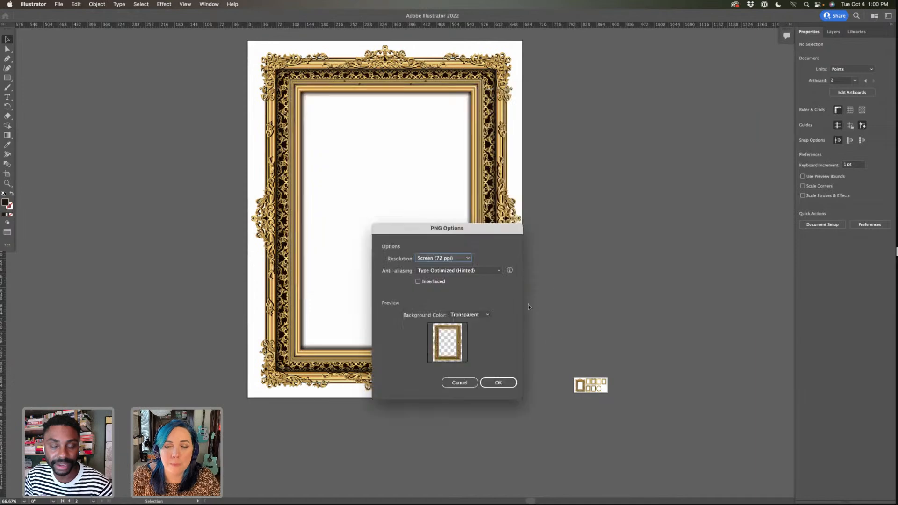
pyautogui.press('Return')
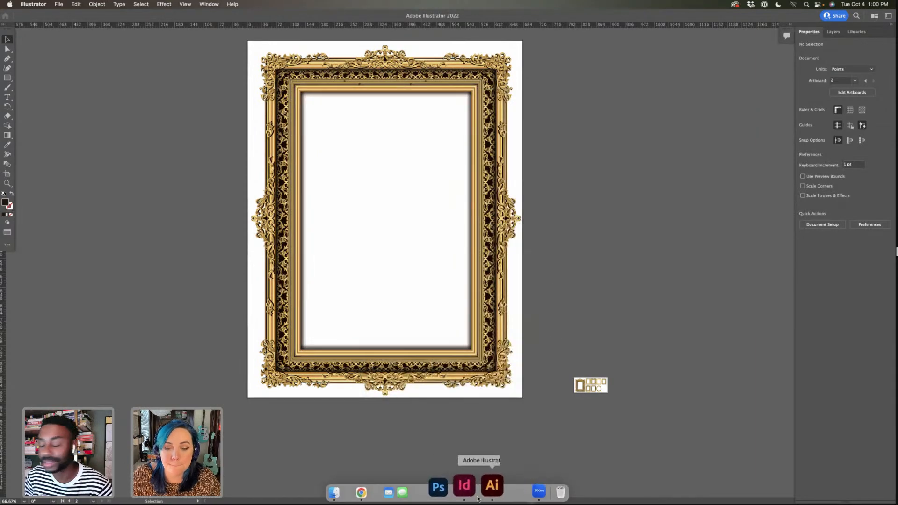
pyautogui.click(472, 485)
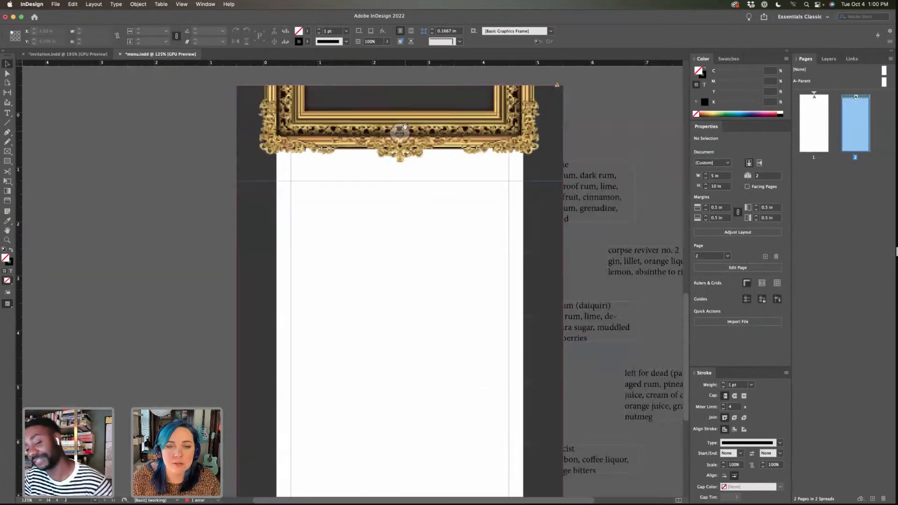
# Extend the updated gold frame's container to about 6 × 4.95 in, shifting the image to show its top border.
pyautogui.click(398, 132)
pyautogui.click(464, 242)
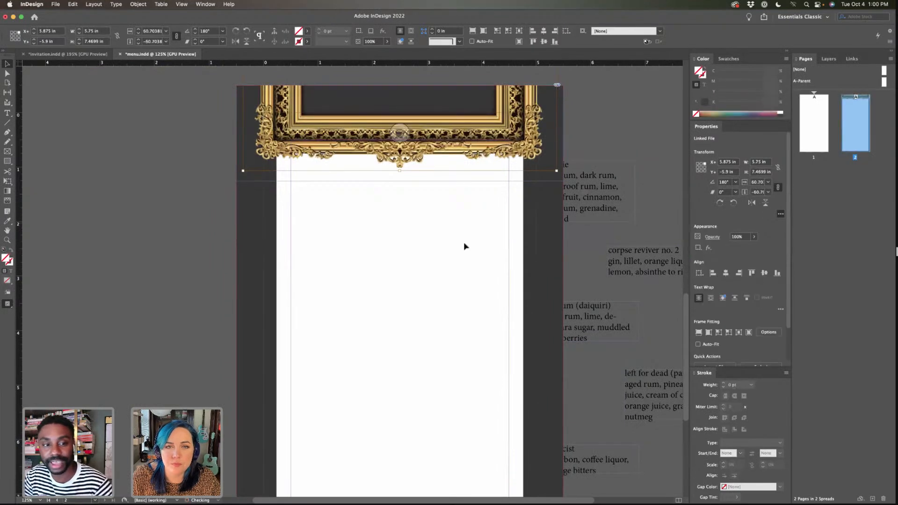
pyautogui.press('w')
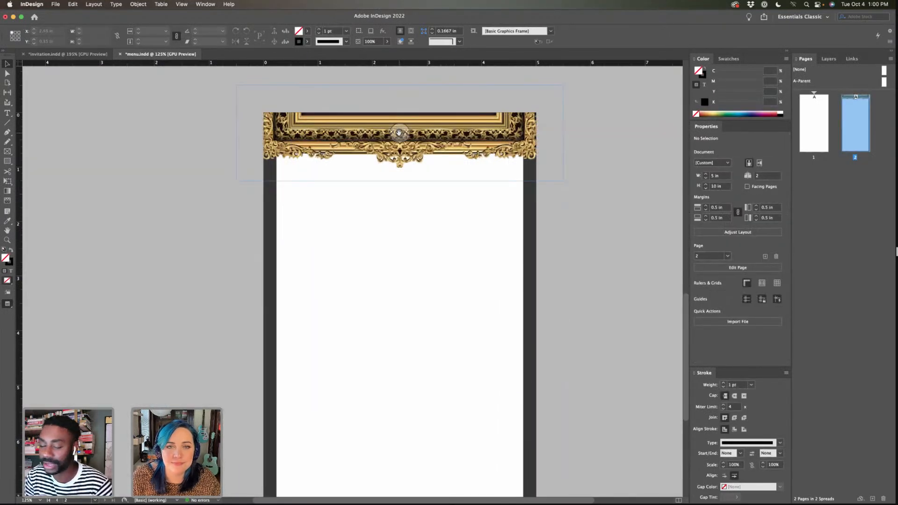
pyautogui.click(399, 133)
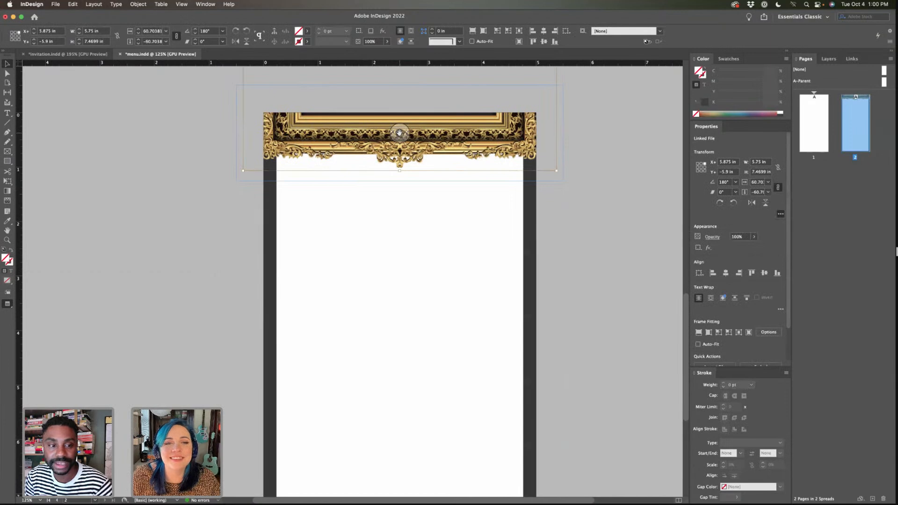
pyautogui.press('Right')
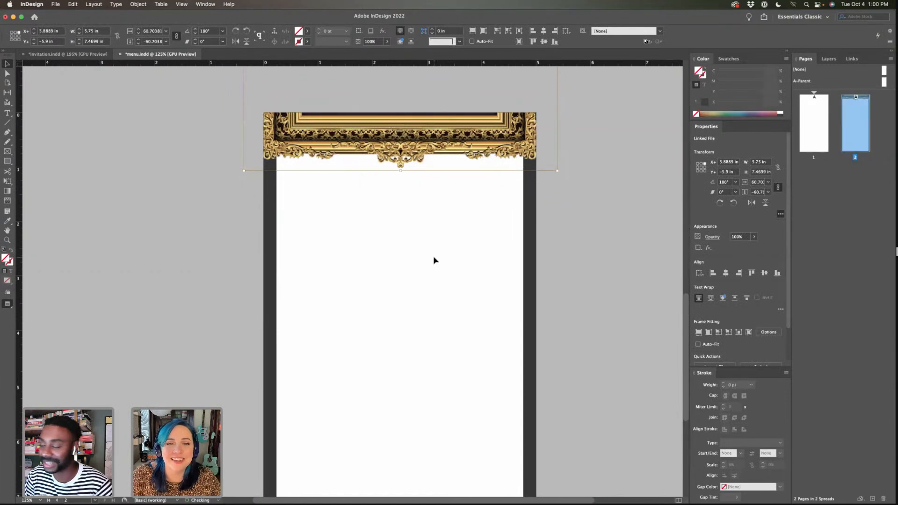
pyautogui.click(438, 260)
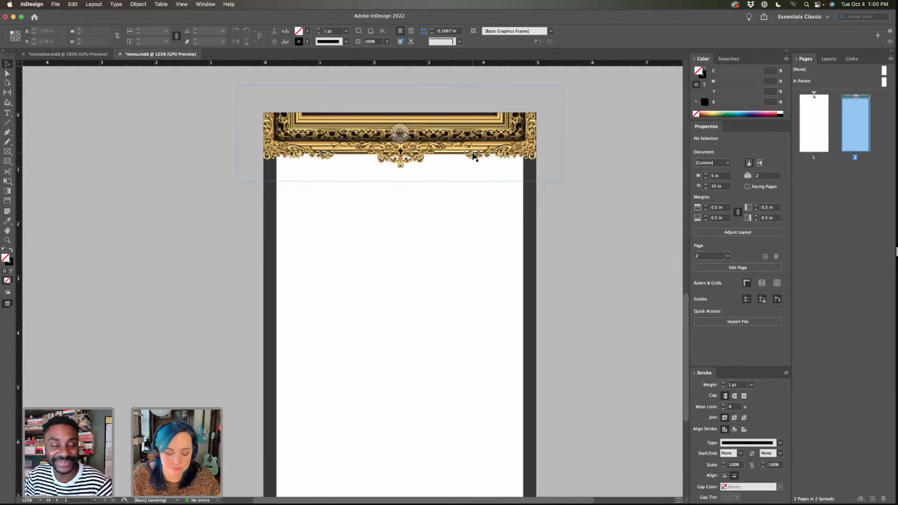
pyautogui.moveTo(474, 155); pyautogui.dragTo(470, 301)
pyautogui.moveTo(401, 259); pyautogui.dragTo(400, 85)
pyautogui.moveTo(406, 218); pyautogui.dragTo(424, 228)
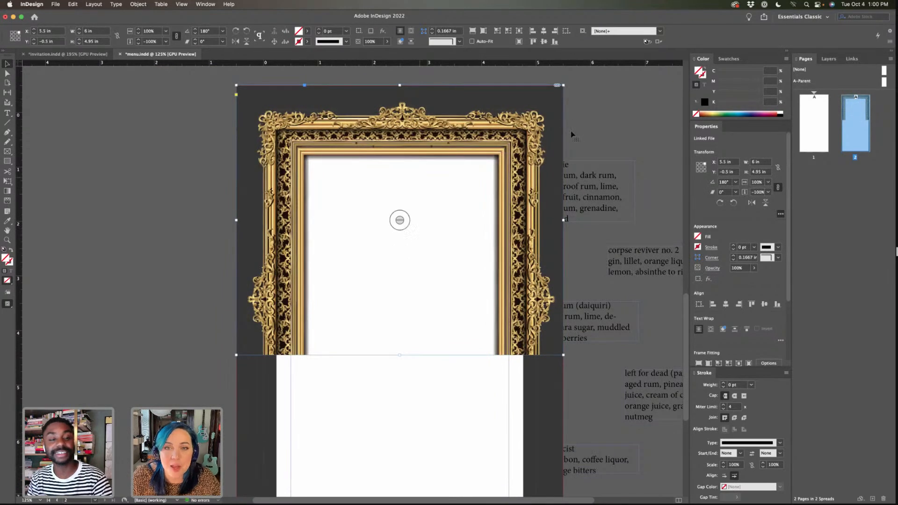
# Scale the gold frame image down to about 5.04 × 6.55 in and move it to the page top.
pyautogui.click(404, 225)
pyautogui.moveTo(558, 97); pyautogui.dragTo(542, 113)
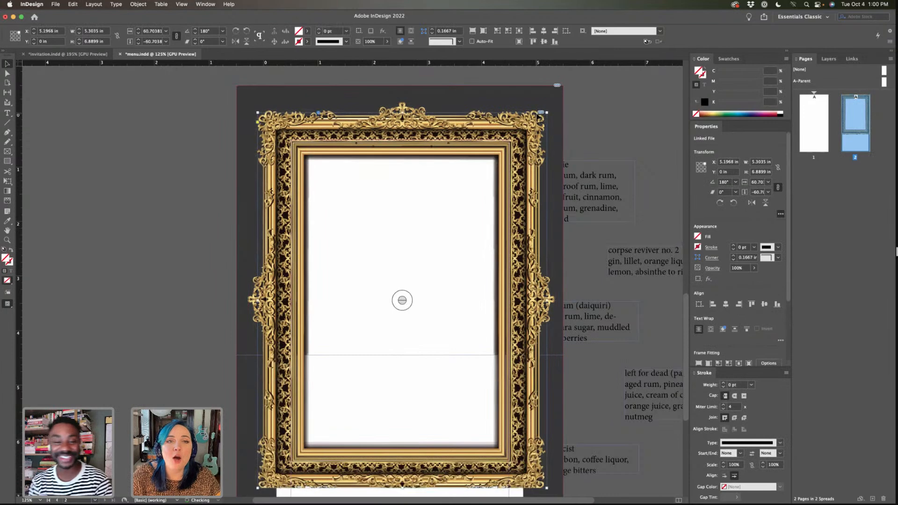
pyautogui.click(578, 124)
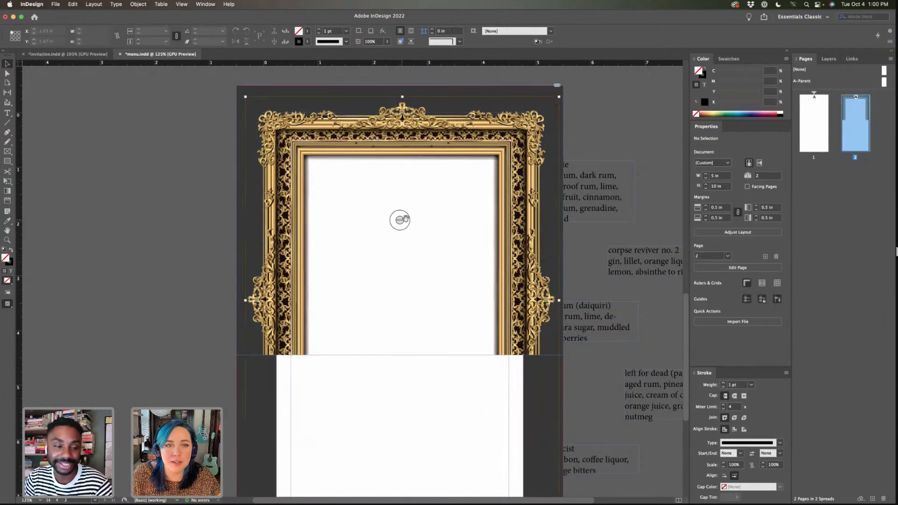
pyautogui.moveTo(559, 97); pyautogui.dragTo(545, 120)
pyautogui.click(598, 122)
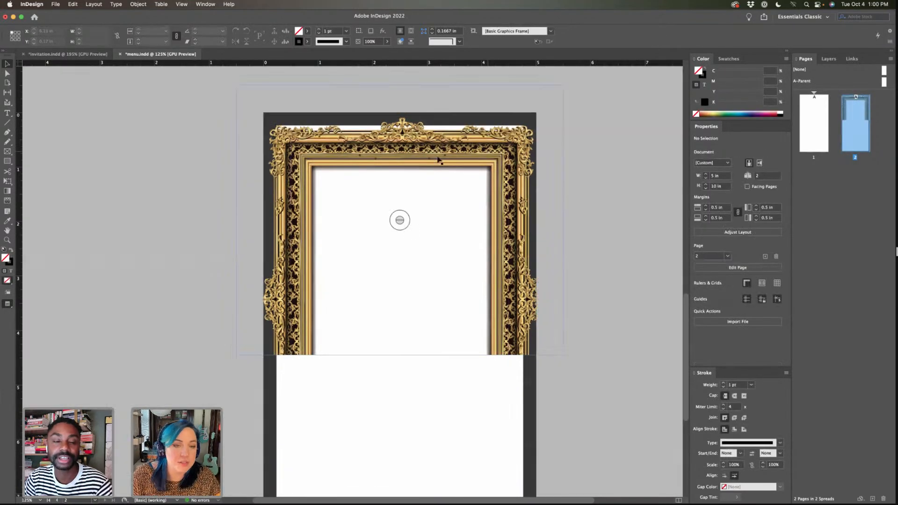
pyautogui.click(399, 220)
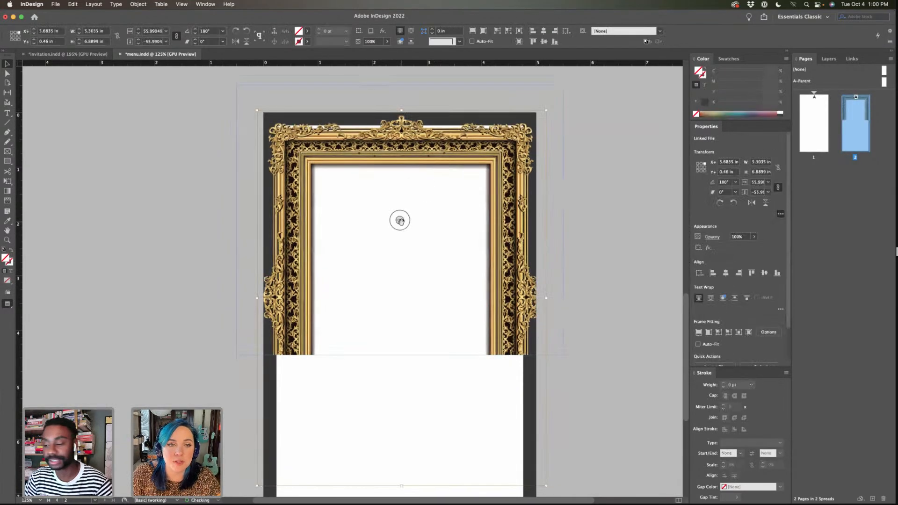
pyautogui.scroll(-1, 403, 222)
pyautogui.moveTo(546, 111); pyautogui.dragTo(536, 122)
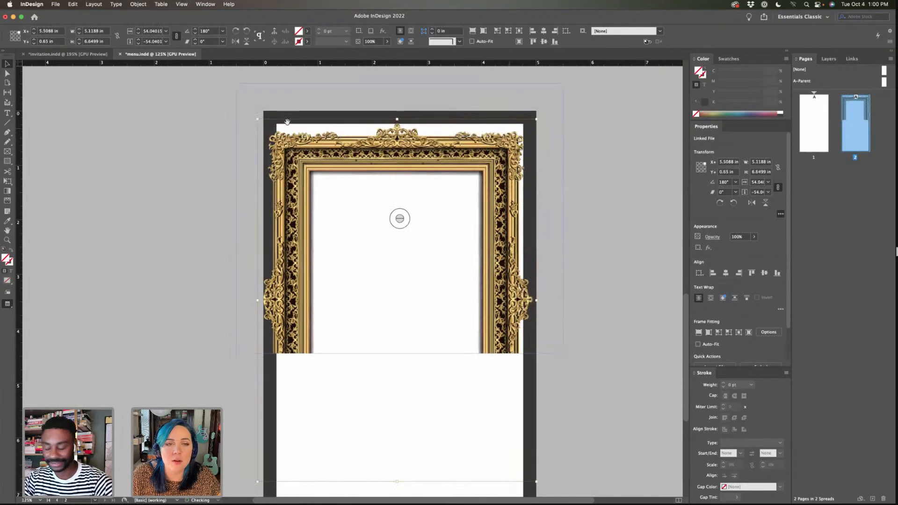
pyautogui.moveTo(266, 120); pyautogui.dragTo(272, 128)
pyautogui.moveTo(400, 218); pyautogui.dragTo(401, 205)
pyautogui.moveTo(536, 112); pyautogui.dragTo(539, 111)
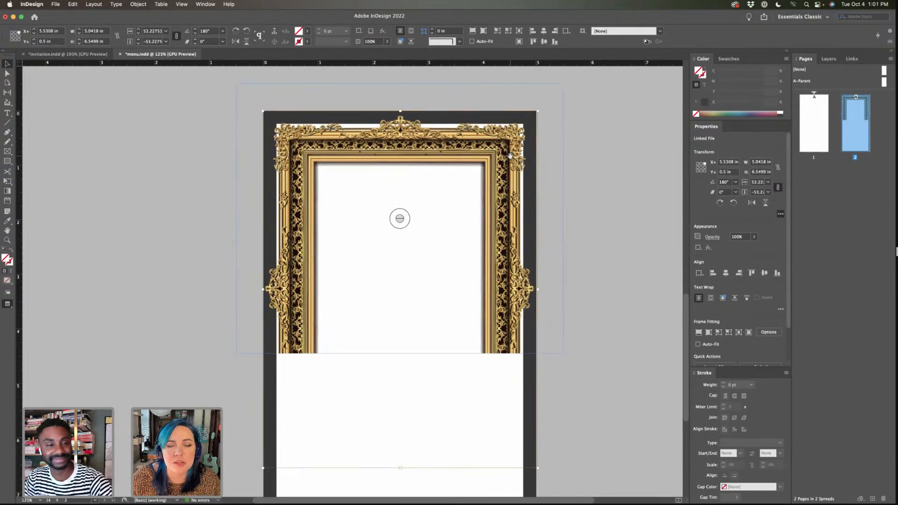
pyautogui.click(583, 148)
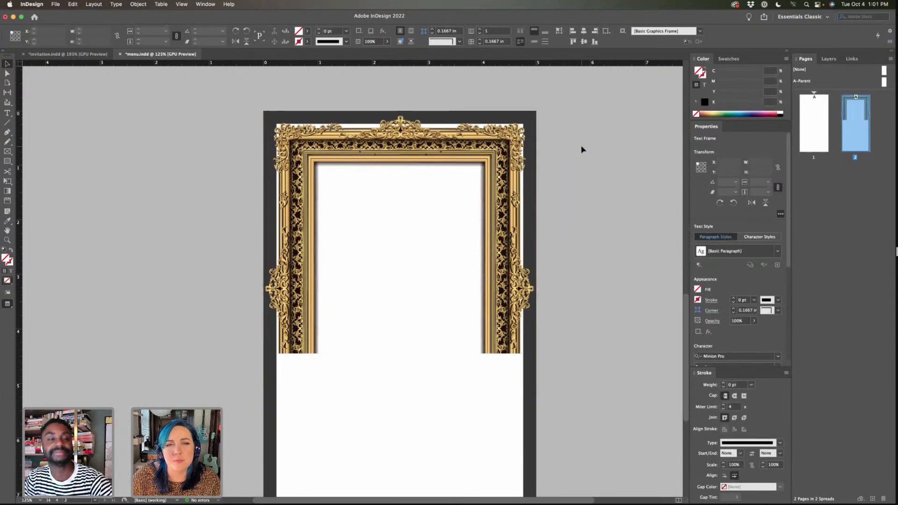
# Raise the page border rectangle's stroke weight to 61 pt.
pyautogui.click(547, 115)
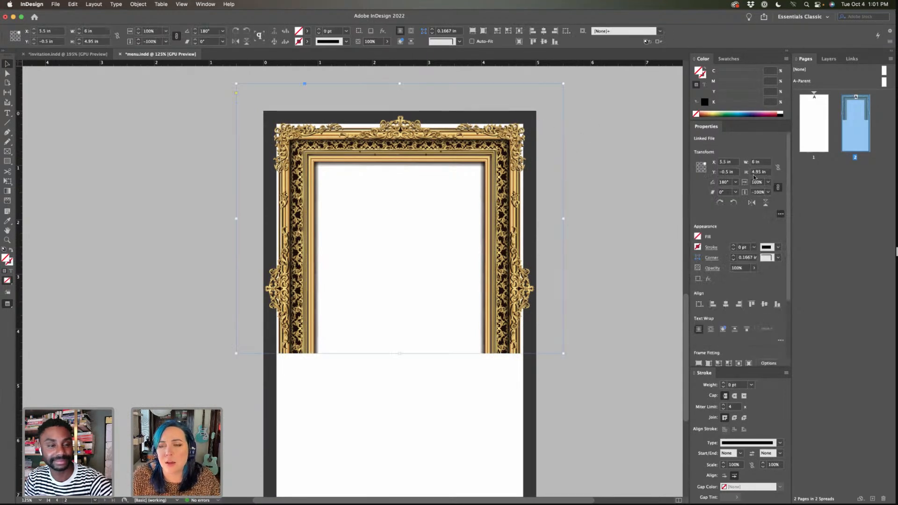
pyautogui.click(552, 406)
pyautogui.click(732, 244)
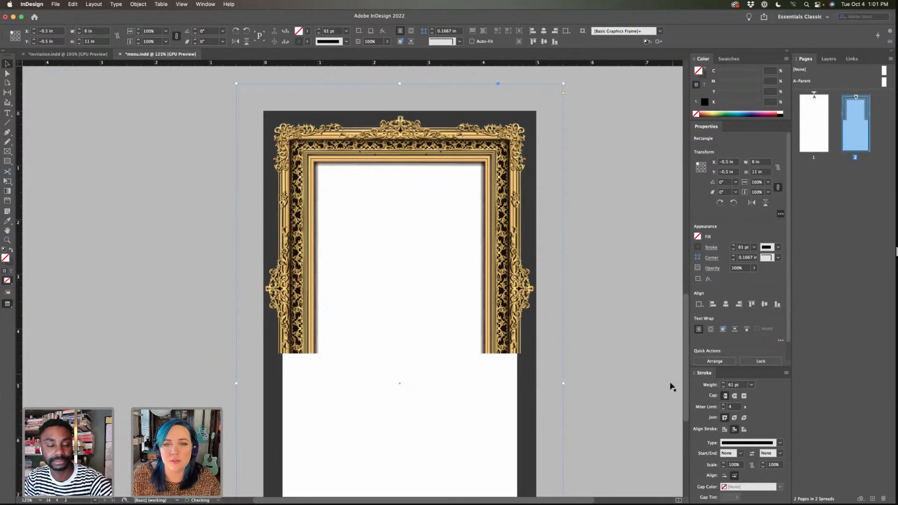
# Delete the stray empty text frame.
pyautogui.click(624, 403)
pyautogui.press('super+minus')
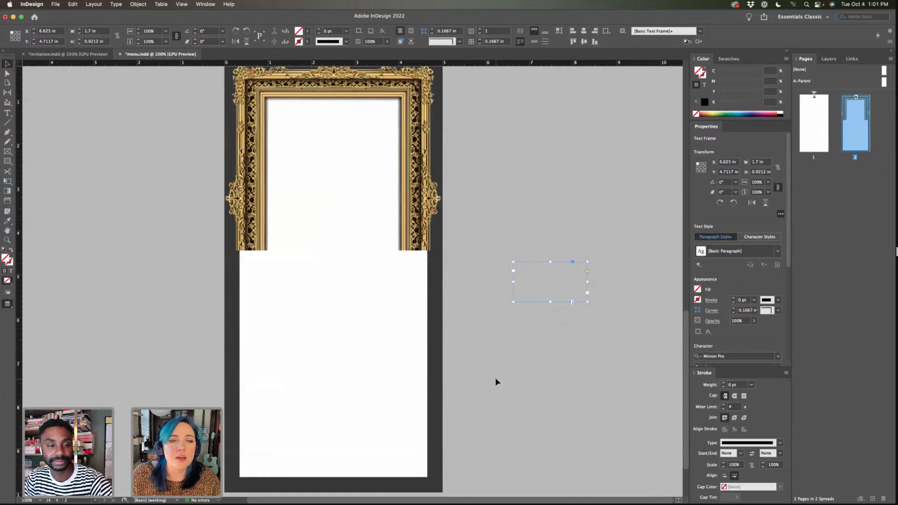
pyautogui.press('Delete')
# Crop the gold frame to a short band about 1.43 in tall along the top edge.
pyautogui.click(395, 249)
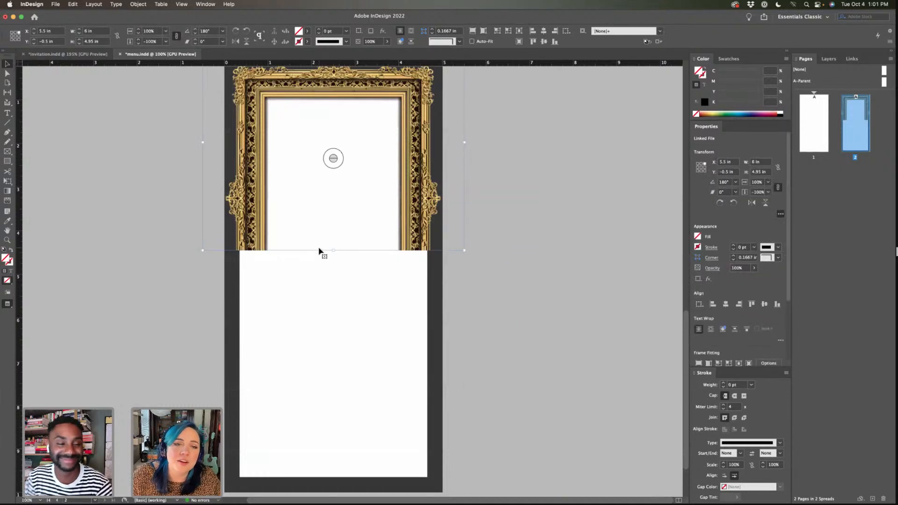
pyautogui.moveTo(333, 251); pyautogui.dragTo(331, 96)
pyautogui.click(325, 223)
pyautogui.click(341, 132)
pyautogui.scroll(5, 333, 258)
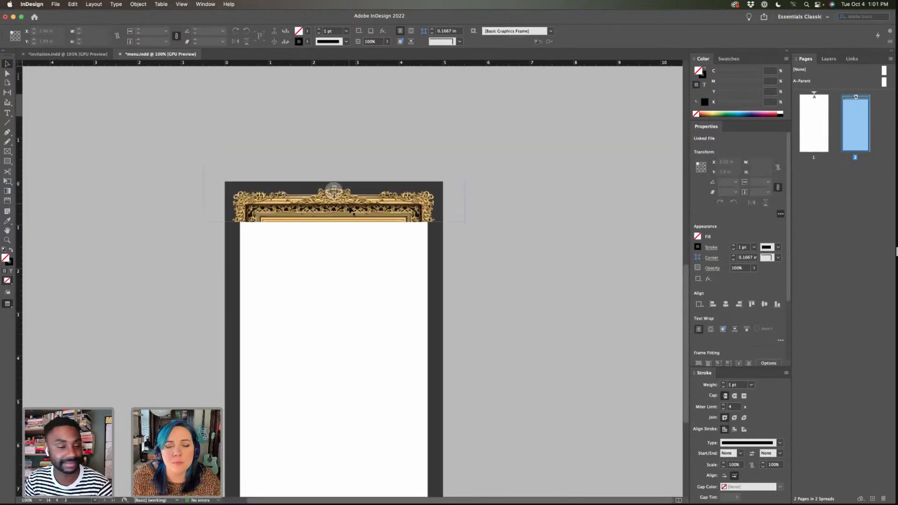
pyautogui.click(383, 211)
pyautogui.moveTo(464, 159); pyautogui.dragTo(473, 157)
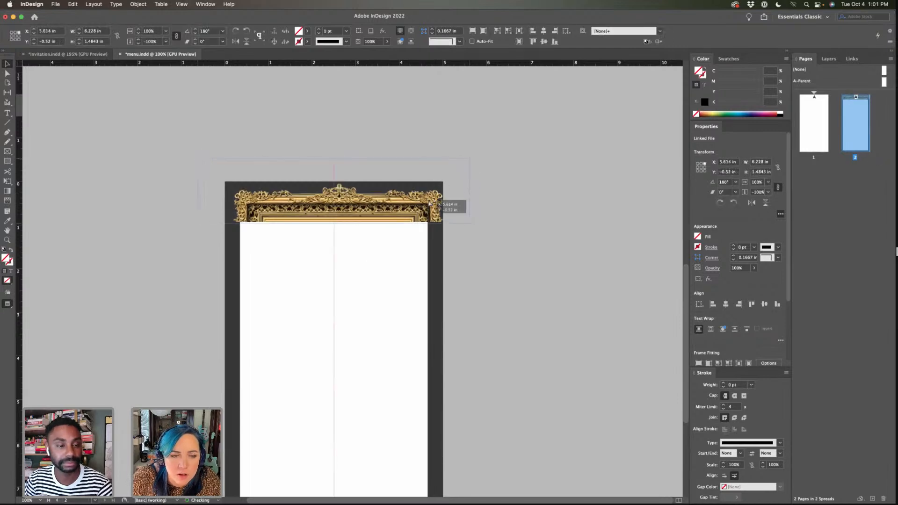
pyautogui.moveTo(432, 204); pyautogui.dragTo(431, 203)
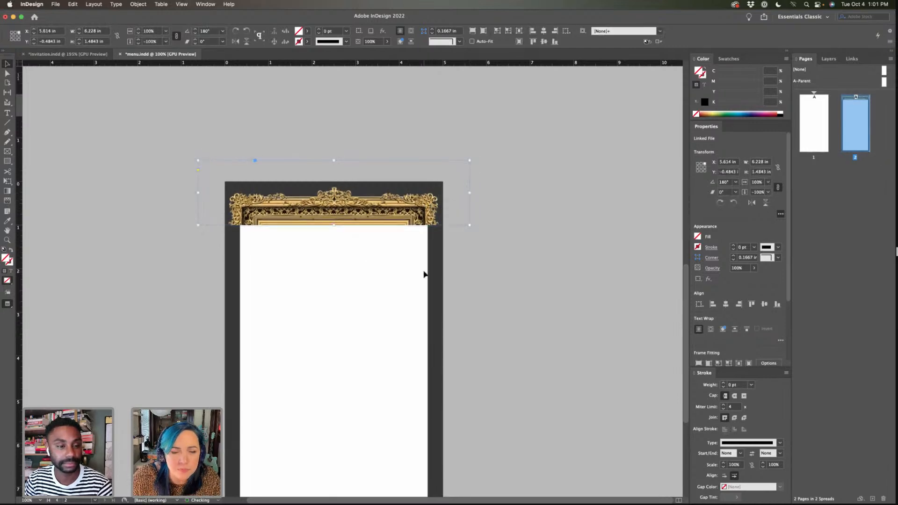
pyautogui.click(423, 274)
pyautogui.hscroll(-1, 422, 274)
pyautogui.click(734, 246)
pyautogui.click(734, 246)
pyautogui.click(734, 246)
pyautogui.click(734, 246)
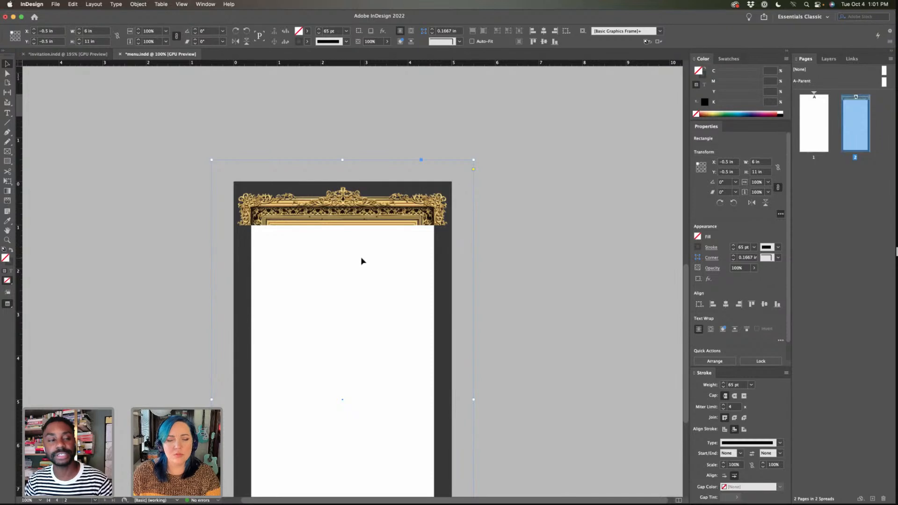
pyautogui.click(513, 290)
pyautogui.scroll(-3, 397, 266)
pyautogui.hscroll(-1, 393, 164)
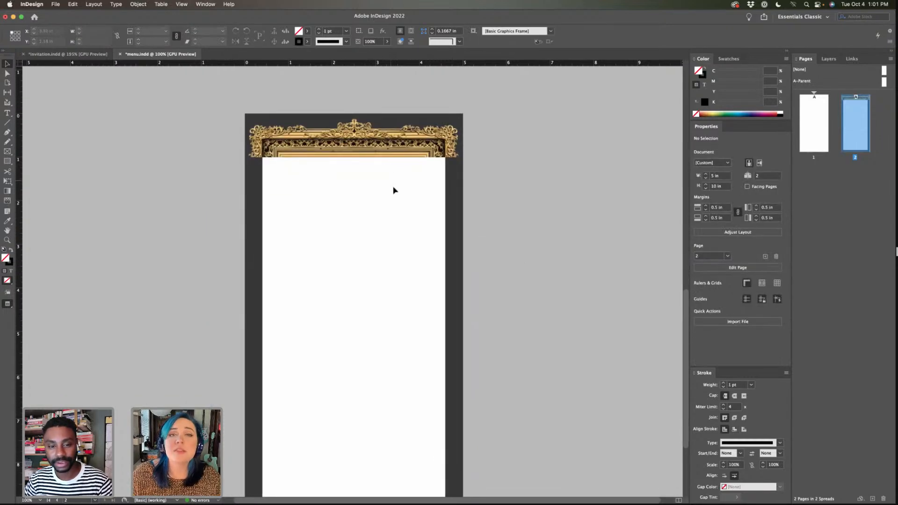
pyautogui.scroll(-2, 397, 203)
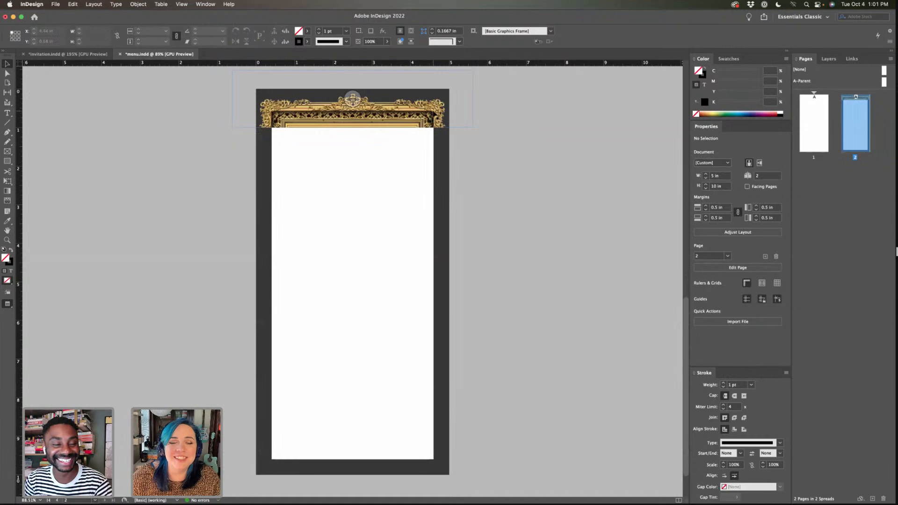
pyautogui.click(434, 113)
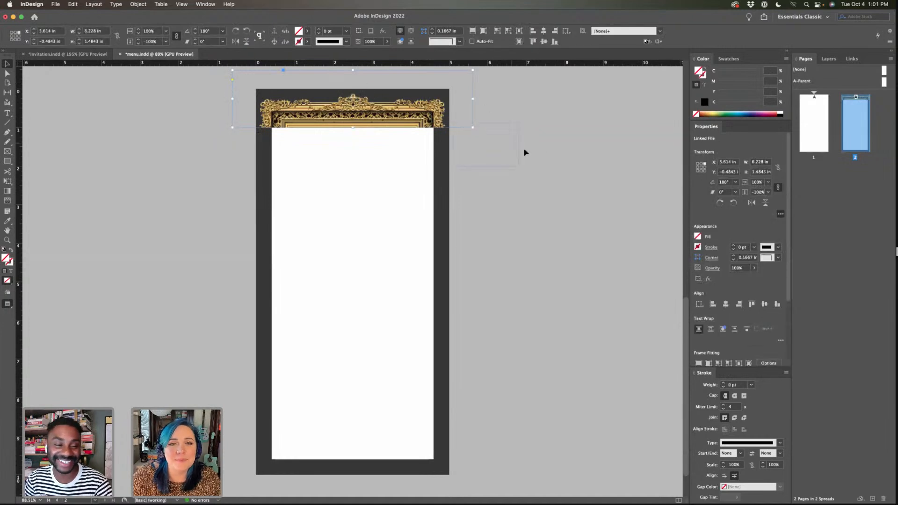
# Tilt the ornate frame diagonally over the top-left corner and narrow it from the right.
pyautogui.moveTo(472, 128); pyautogui.dragTo(241, 164)
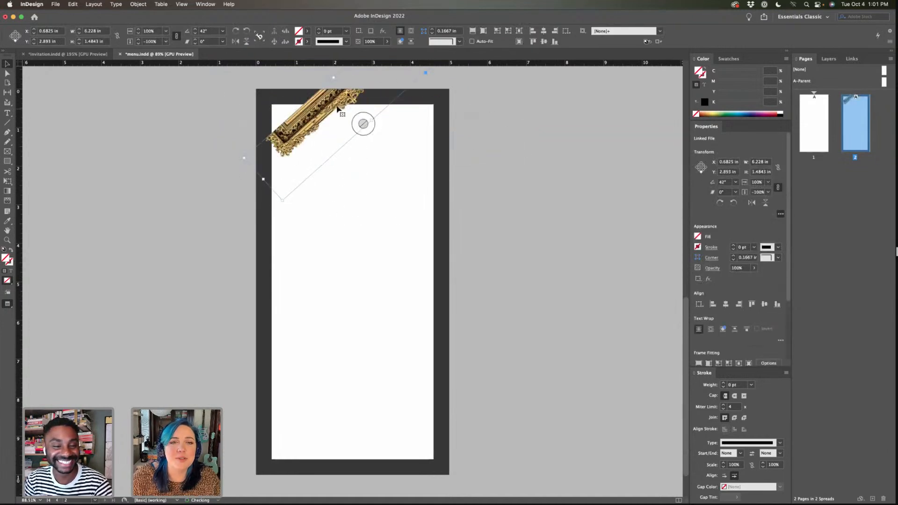
pyautogui.moveTo(266, 130)
pyautogui.mouseDown()
pyautogui.moveTo(262, 118)
pyautogui.moveTo(276, 111)
pyautogui.moveTo(281, 119)
pyautogui.mouseUp()
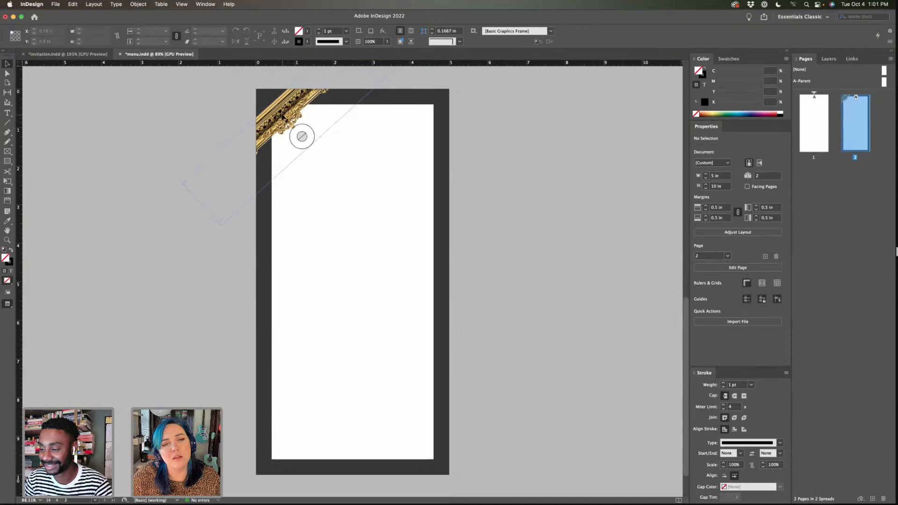
pyautogui.moveTo(201, 205); pyautogui.dragTo(232, 176)
pyautogui.scroll(3, 367, 226)
pyautogui.moveTo(381, 106); pyautogui.dragTo(346, 123)
pyautogui.click(356, 196)
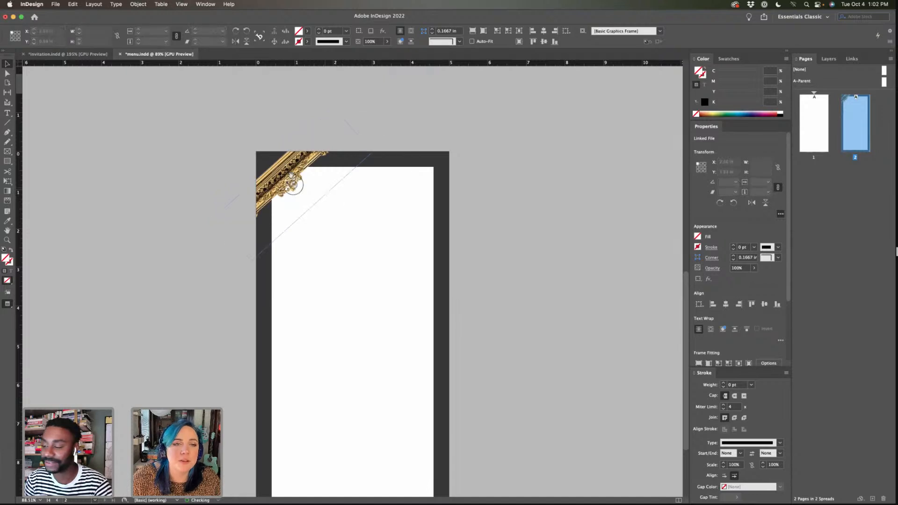
# Enlarge the tilted frame and settle it into the top-left corner.
pyautogui.click(283, 177)
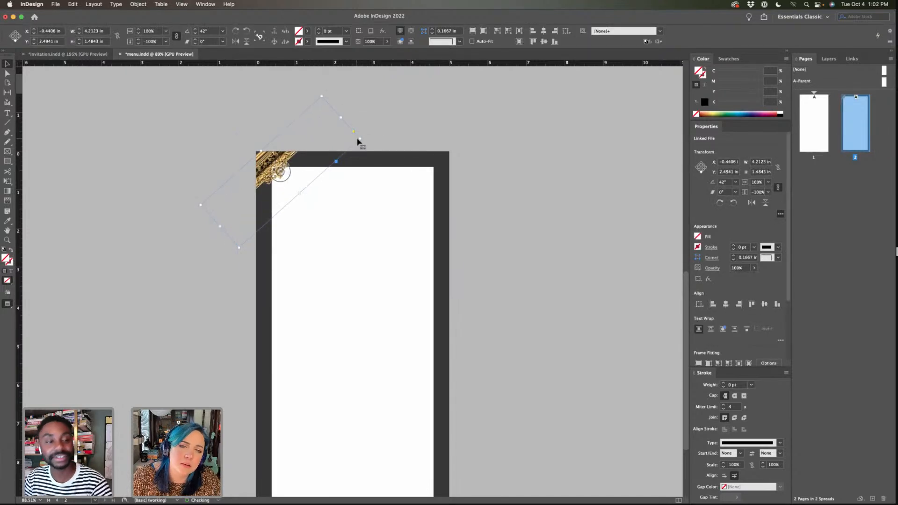
pyautogui.moveTo(359, 139); pyautogui.dragTo(390, 140)
pyautogui.moveTo(286, 163); pyautogui.dragTo(274, 173)
pyautogui.click(351, 230)
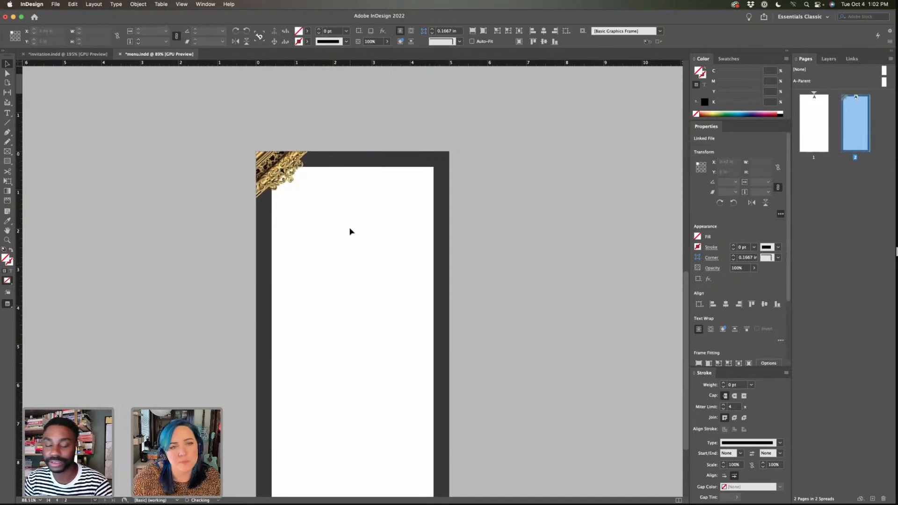
pyautogui.click(281, 174)
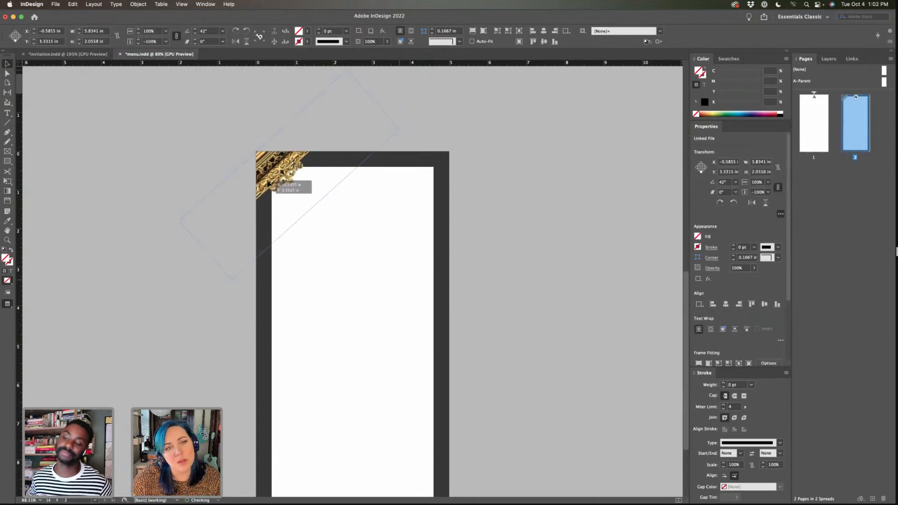
pyautogui.click(405, 234)
pyautogui.moveTo(257, 155); pyautogui.dragTo(286, 173)
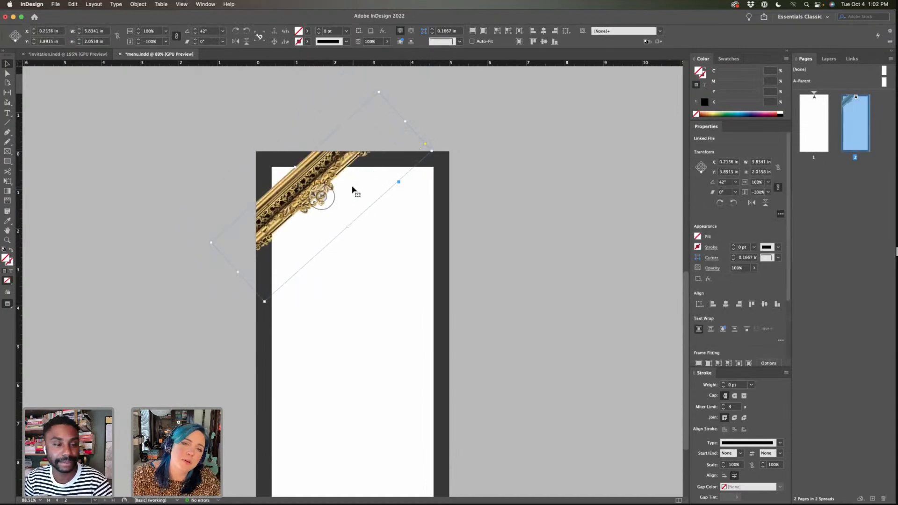
# In Normal view, rotate the ornate frame to 177° and move it off the page.
pyautogui.press('w')
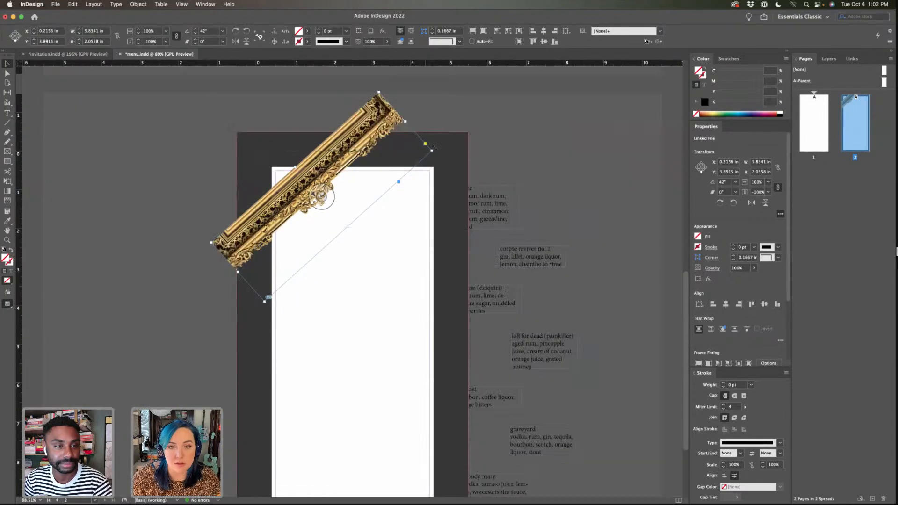
pyautogui.moveTo(433, 149); pyautogui.dragTo(248, 91)
pyautogui.moveTo(204, 137); pyautogui.dragTo(205, 137)
pyautogui.moveTo(260, 212); pyautogui.dragTo(131, 231)
# Delete the ornate frame and reduce page 2's dark border stroke weight to 60 pt.
pyautogui.press('Delete')
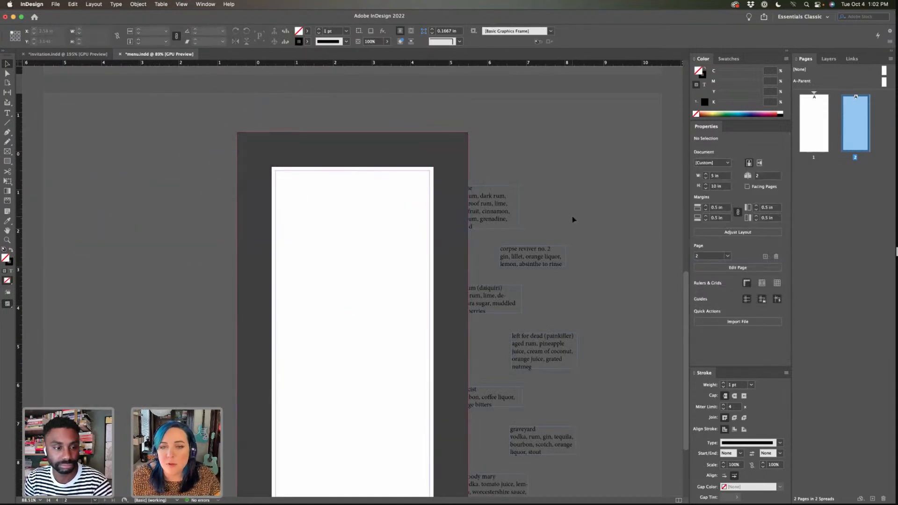
pyautogui.doubleClick(818, 140)
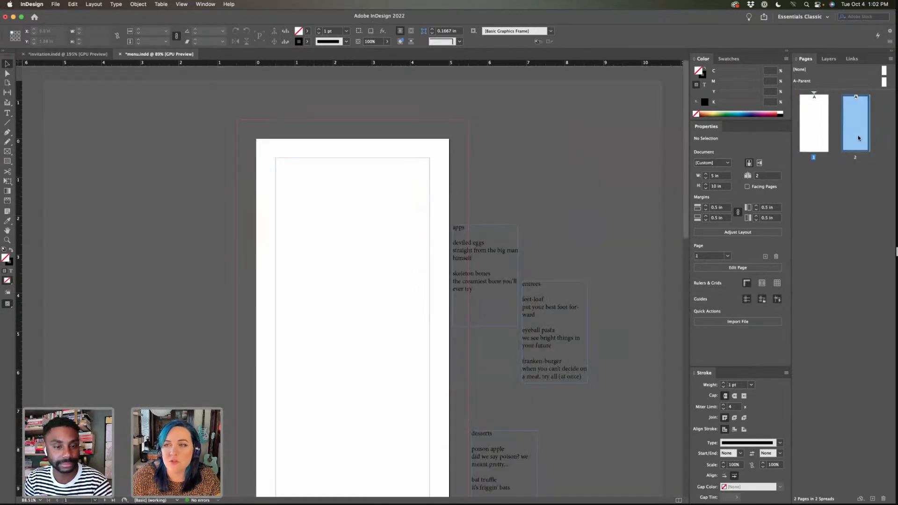
pyautogui.doubleClick(858, 139)
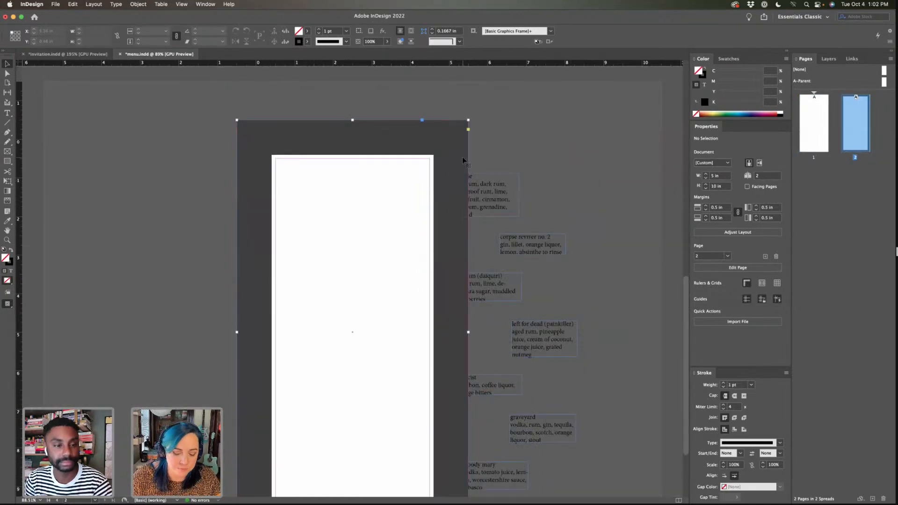
pyautogui.click(462, 159)
pyautogui.click(733, 249)
pyautogui.click(733, 249)
pyautogui.click(732, 250)
pyautogui.click(733, 249)
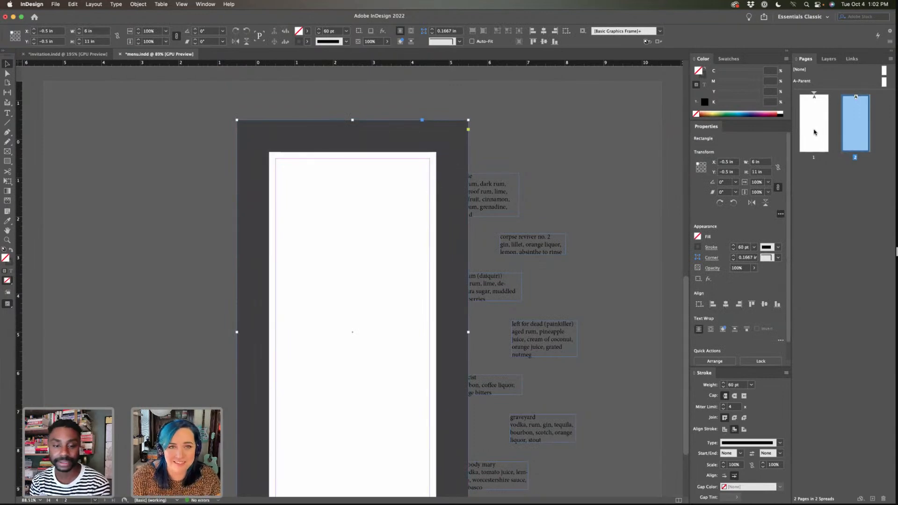
# Move the apps text frame from the pasteboard onto menu page 1.
pyautogui.doubleClick(813, 132)
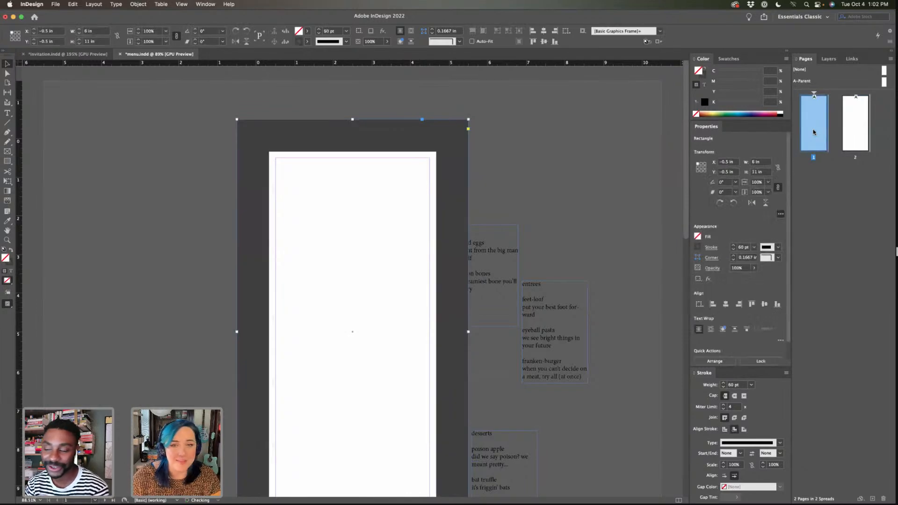
pyautogui.click(547, 161)
pyautogui.moveTo(490, 245); pyautogui.dragTo(562, 175)
pyautogui.click(400, 225)
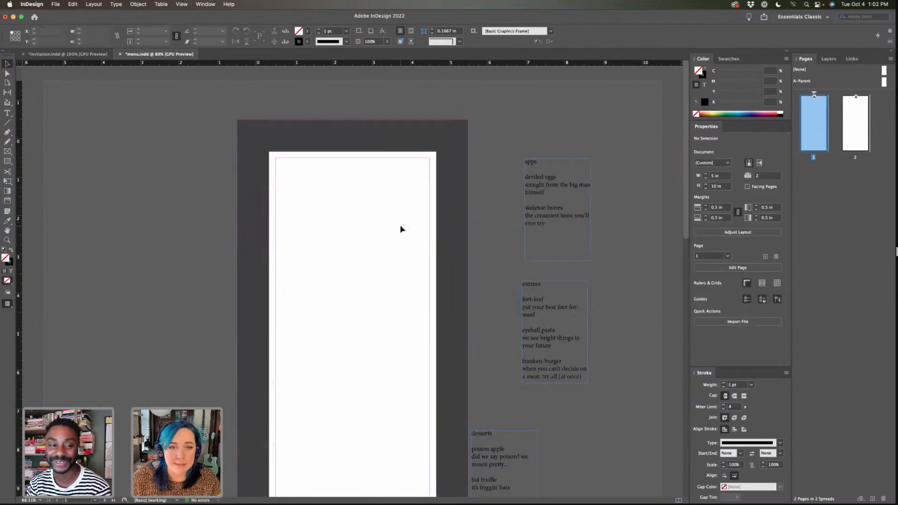
pyautogui.press('w')
pyautogui.press('w')
pyautogui.moveTo(542, 191); pyautogui.dragTo(371, 267)
pyautogui.click(363, 240)
pyautogui.press('w')
# Duplicate the apps frame and retype the copy's text as 'appetizers'.
pyautogui.click(413, 191)
pyautogui.press('t')
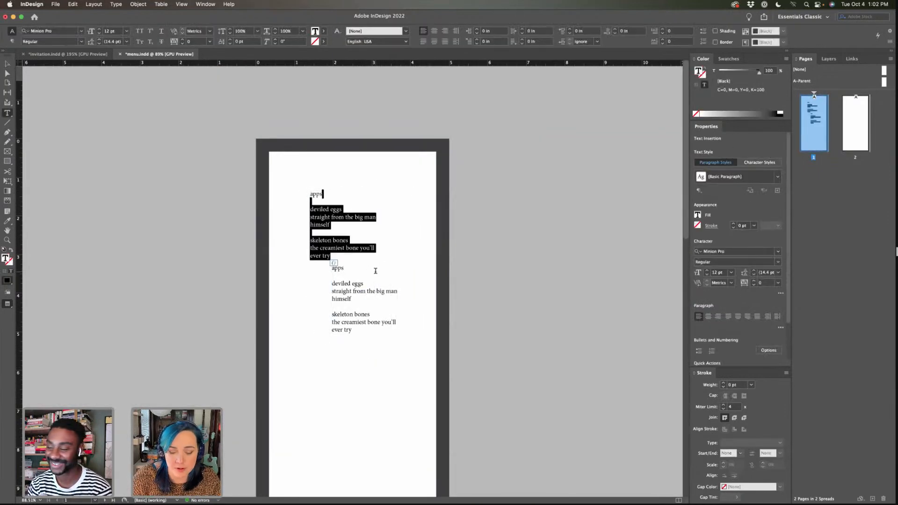
pyautogui.press('BackSpace')
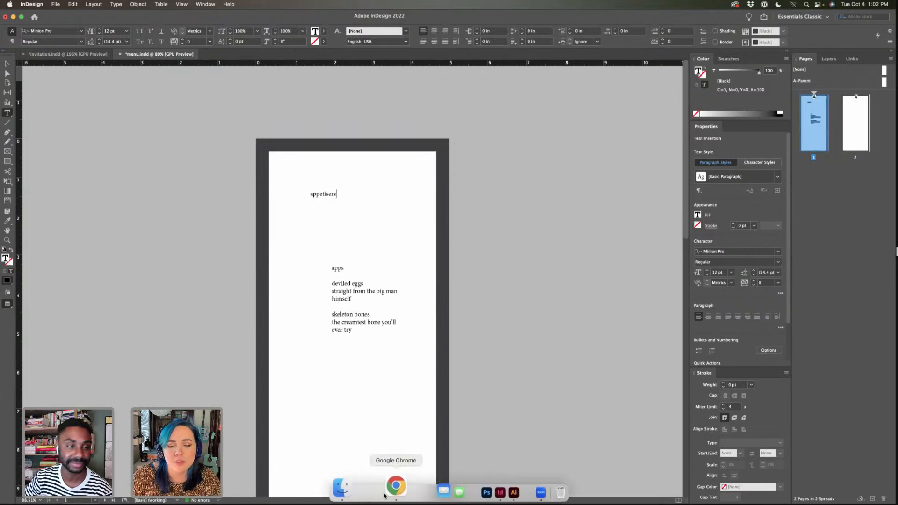
pyautogui.click(385, 488)
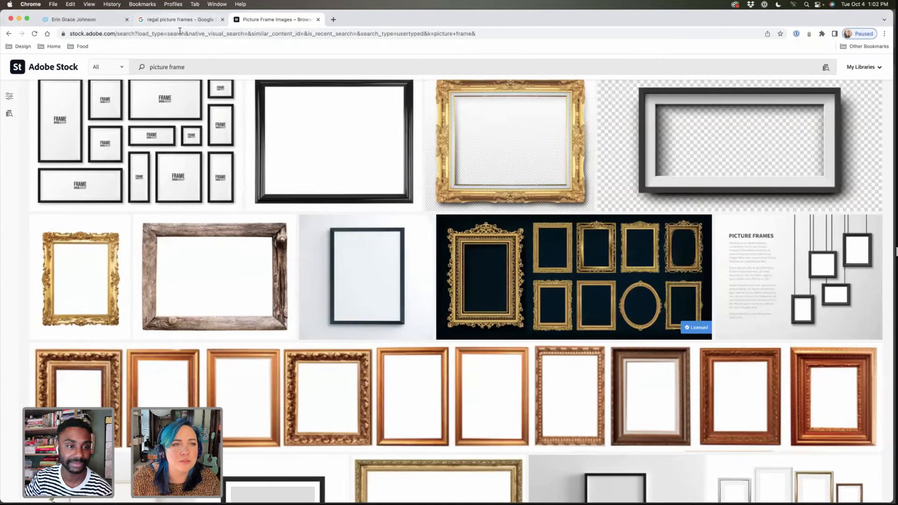
pyautogui.click(180, 19)
pyautogui.click(180, 34)
pyautogui.write('appetisers')
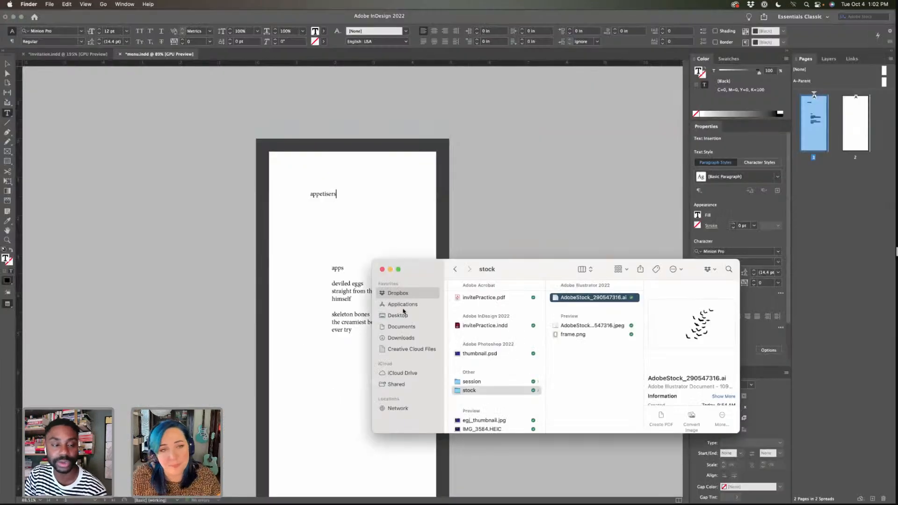
pyautogui.click(330, 197)
pyautogui.press('BackSpace')
pyautogui.write('z')
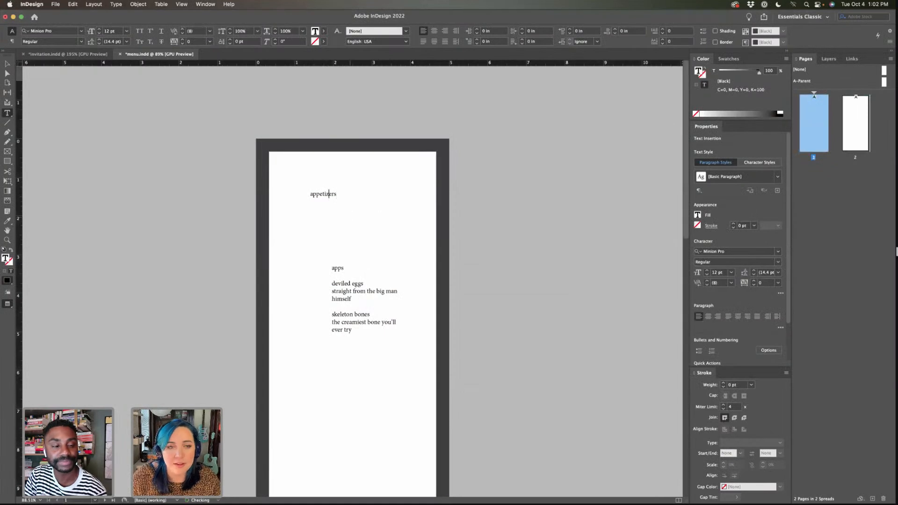
pyautogui.press('super+a')
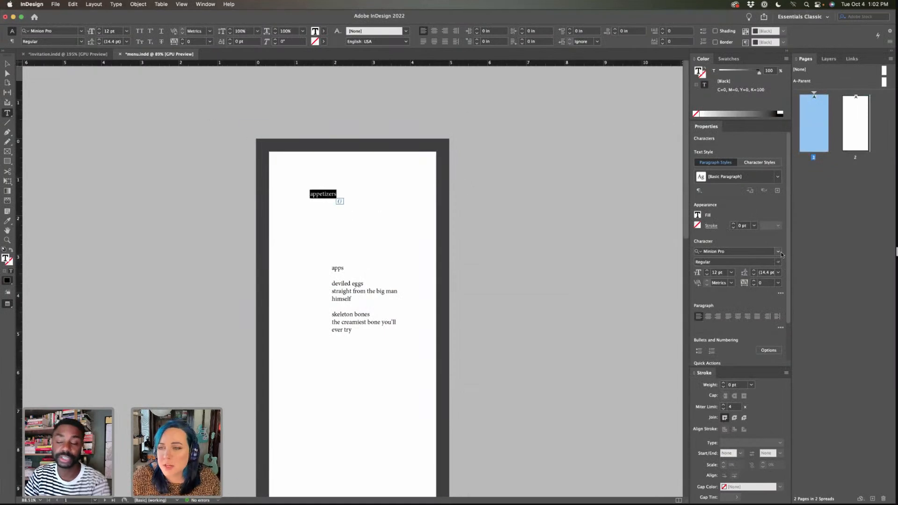
# Set 'appetizers' in Abril Fatface Italic, fit its frame and enlarge the heading.
pyautogui.click(777, 253)
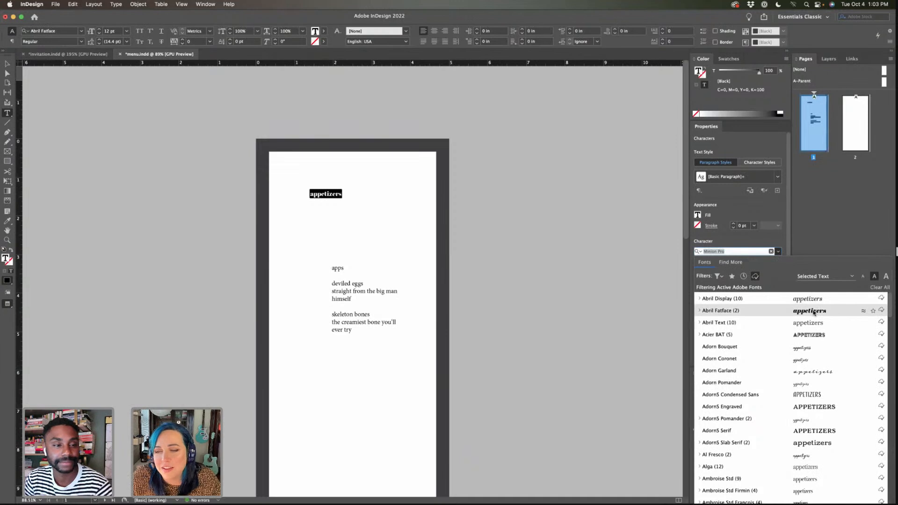
pyautogui.click(814, 313)
pyautogui.click(777, 261)
pyautogui.click(715, 280)
pyautogui.click(7, 64)
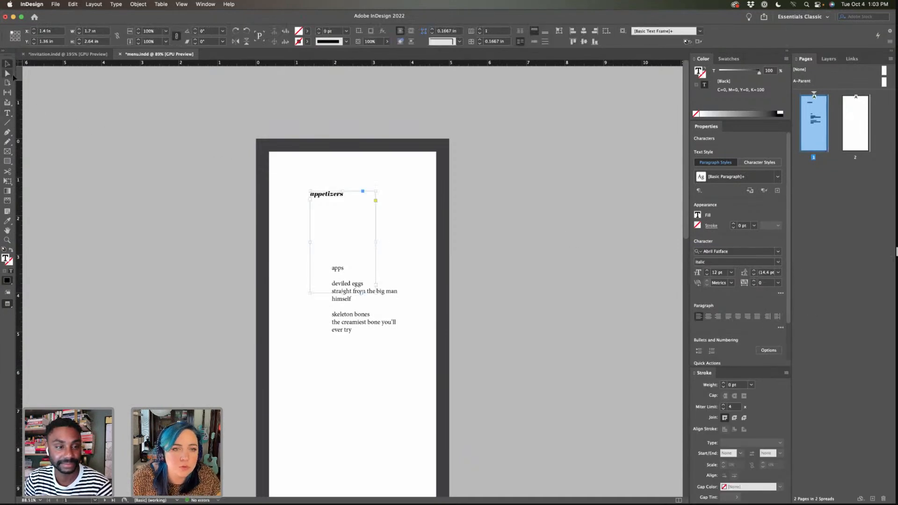
pyautogui.press('super+alt+c')
pyautogui.moveTo(343, 190); pyautogui.dragTo(359, 208)
pyautogui.click(366, 242)
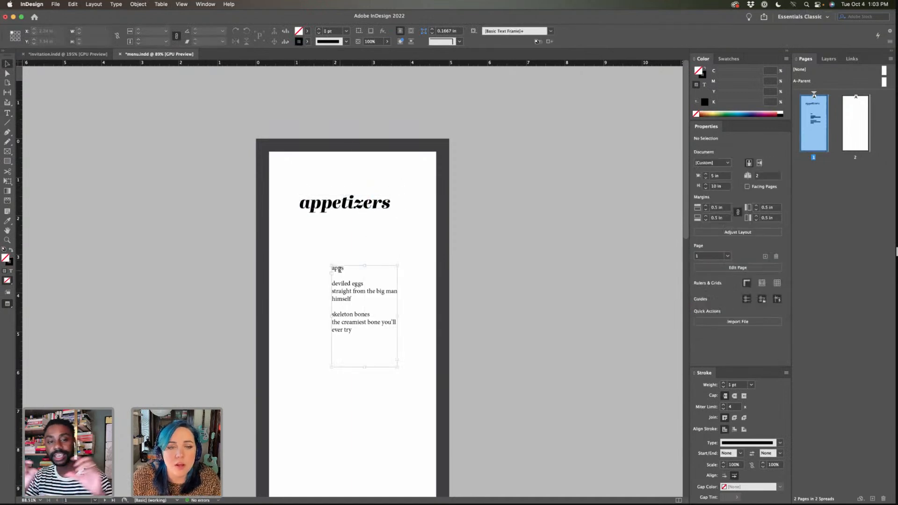
# Delete the 'apps' line from the original list text.
pyautogui.doubleClick(340, 269)
pyautogui.scroll(1, 349, 243)
pyautogui.scroll(2, 348, 243)
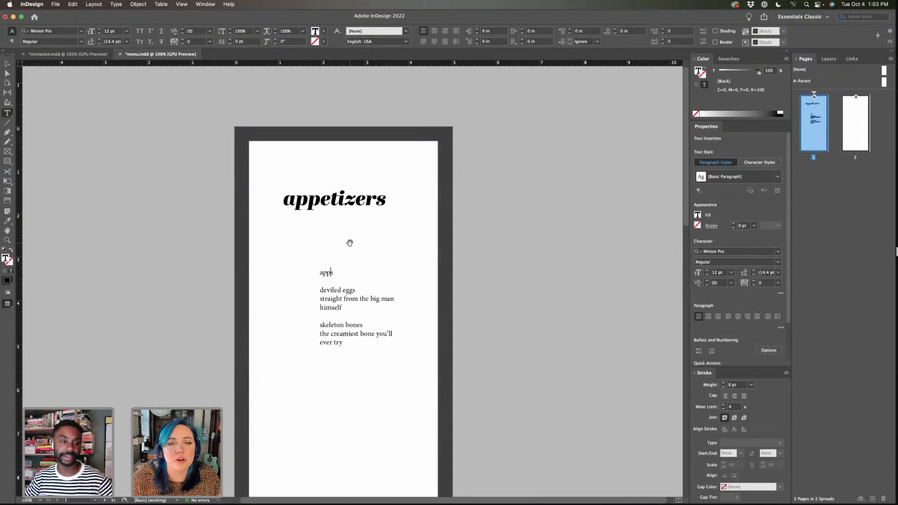
pyautogui.scroll(1, 350, 243)
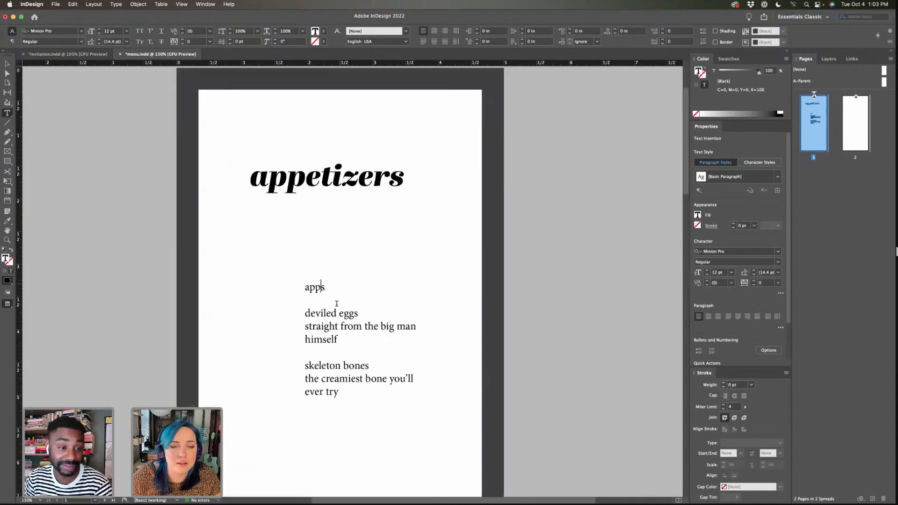
pyautogui.moveTo(306, 289); pyautogui.dragTo(331, 294)
pyautogui.press('BackSpace')
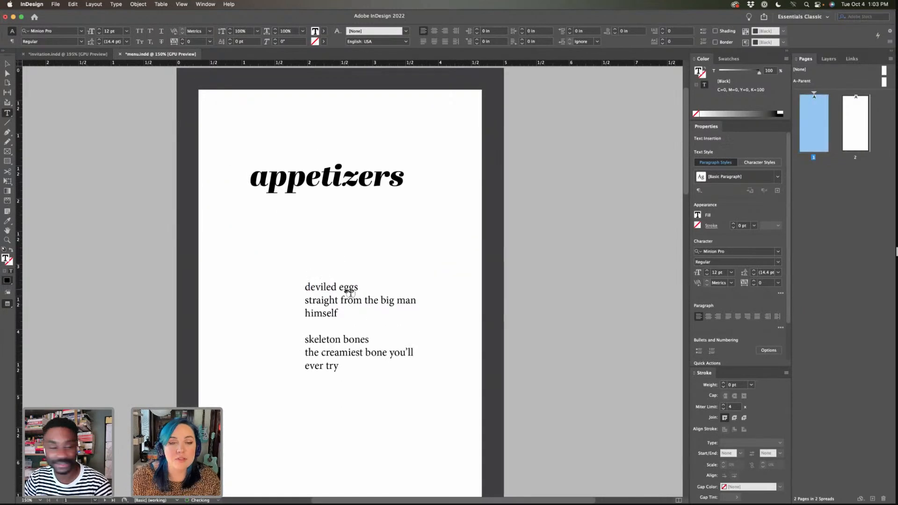
# Paste the invitation's DATE and location frames into the menu, moving location under appetizers.
pyautogui.click(8, 63)
pyautogui.click(52, 54)
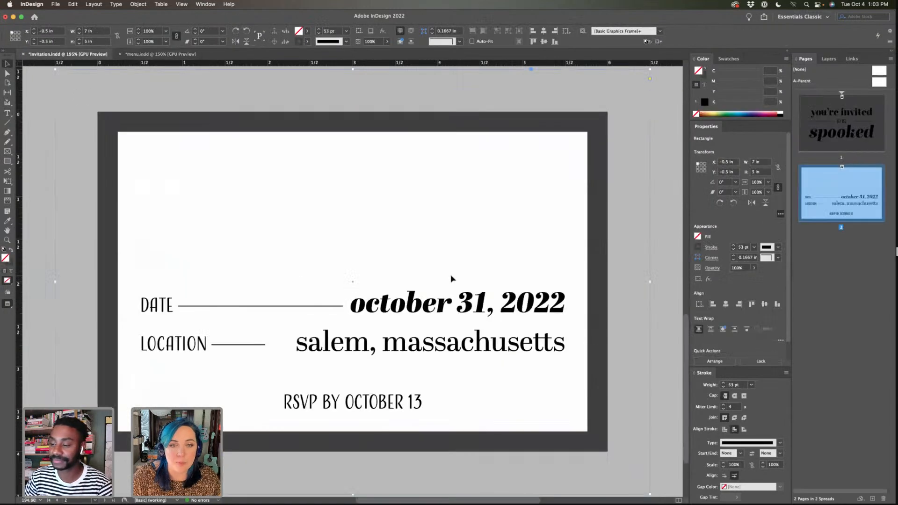
pyautogui.click(166, 310)
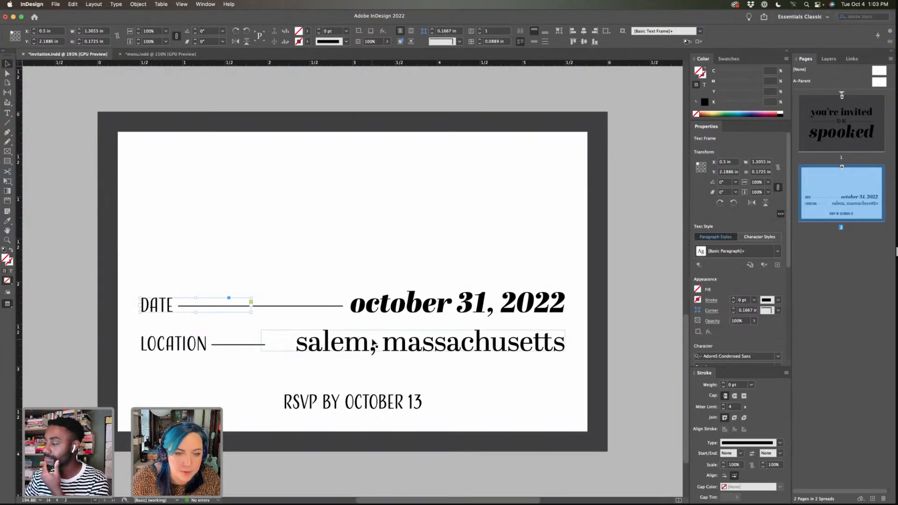
pyautogui.click(164, 54)
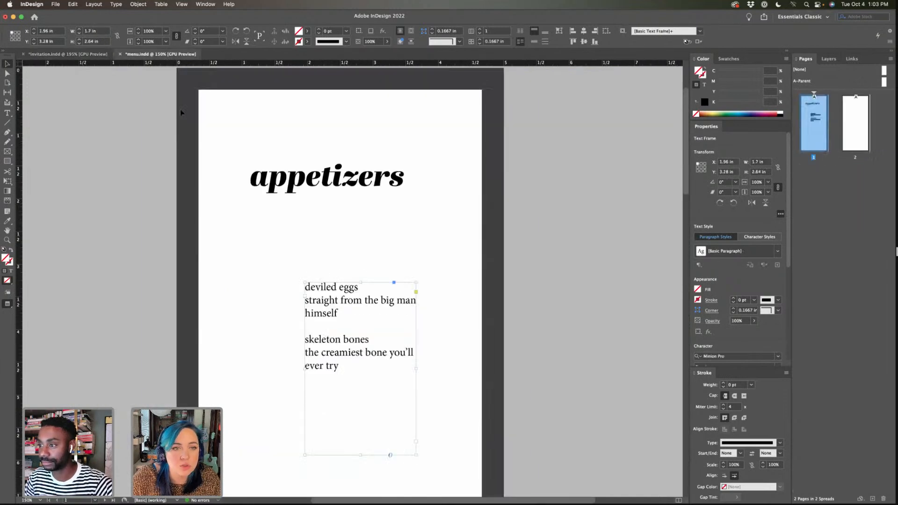
pyautogui.press('super+v')
pyautogui.click(283, 259)
pyautogui.moveTo(462, 295); pyautogui.dragTo(394, 238)
# Retype the location text as 'deviled eggs' and centre it.
pyautogui.doubleClick(344, 236)
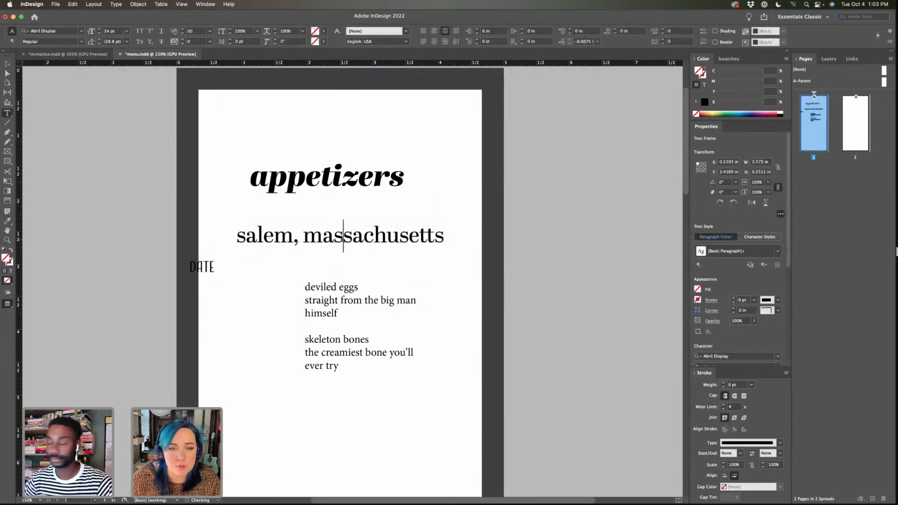
pyautogui.press('super+a')
pyautogui.press('BackSpace')
pyautogui.write('deve')
pyautogui.press('BackSpace')
pyautogui.write('iled eggs')
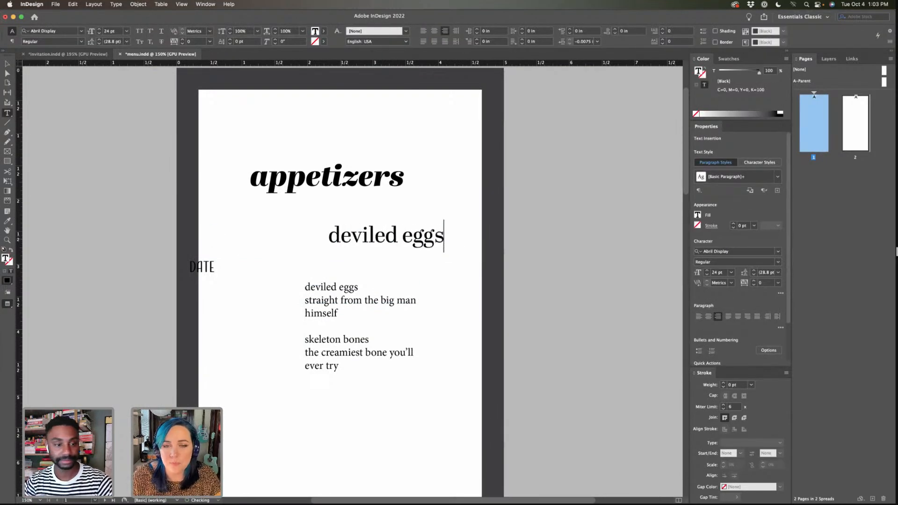
pyautogui.press('super+a')
pyautogui.press('shift+super+c')
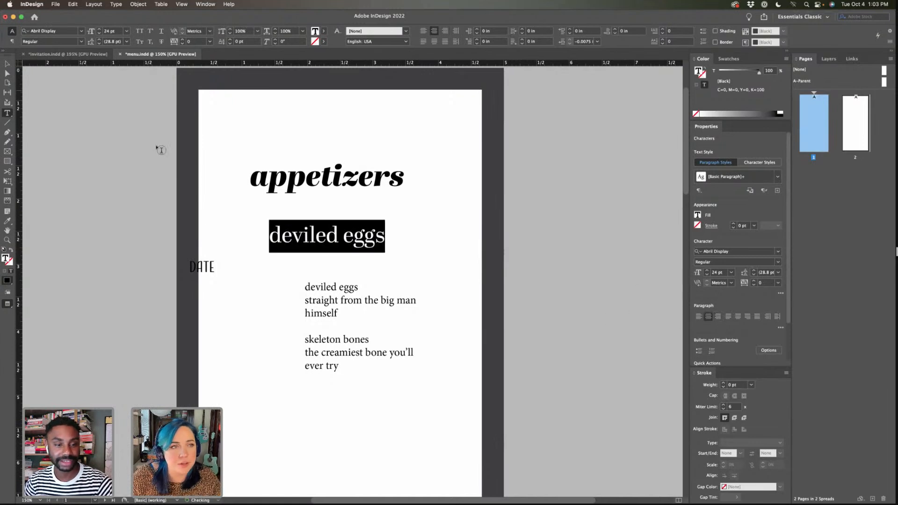
# Centre 'deviled eggs' under appetizers and move the DATE label just beneath it.
pyautogui.click(7, 63)
pyautogui.click(405, 148)
pyautogui.moveTo(361, 240); pyautogui.dragTo(386, 219)
pyautogui.moveTo(375, 174); pyautogui.dragTo(359, 195)
pyautogui.click(386, 160)
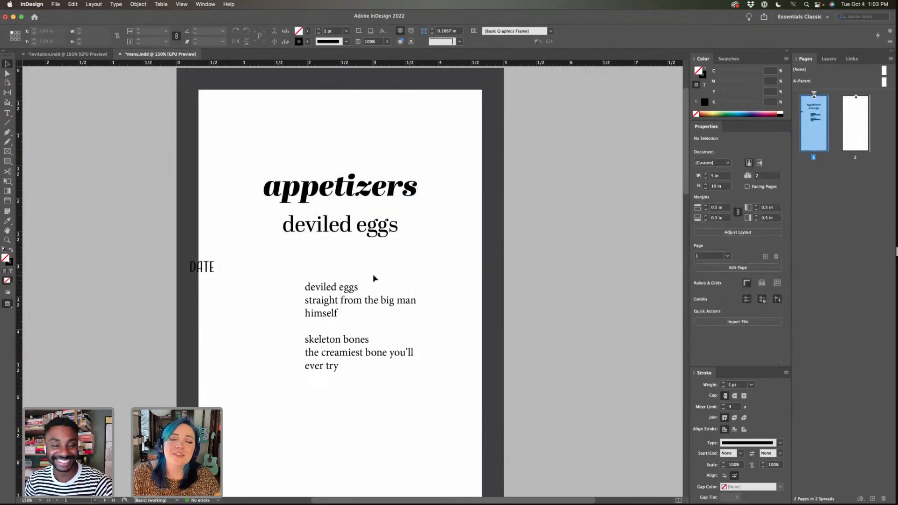
pyautogui.moveTo(212, 271); pyautogui.dragTo(315, 260)
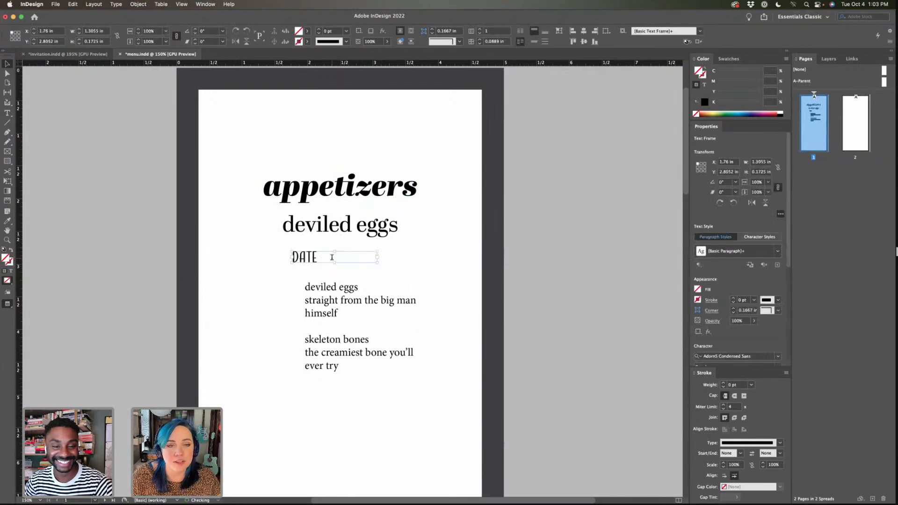
pyautogui.doubleClick(332, 257)
pyautogui.press('super+a')
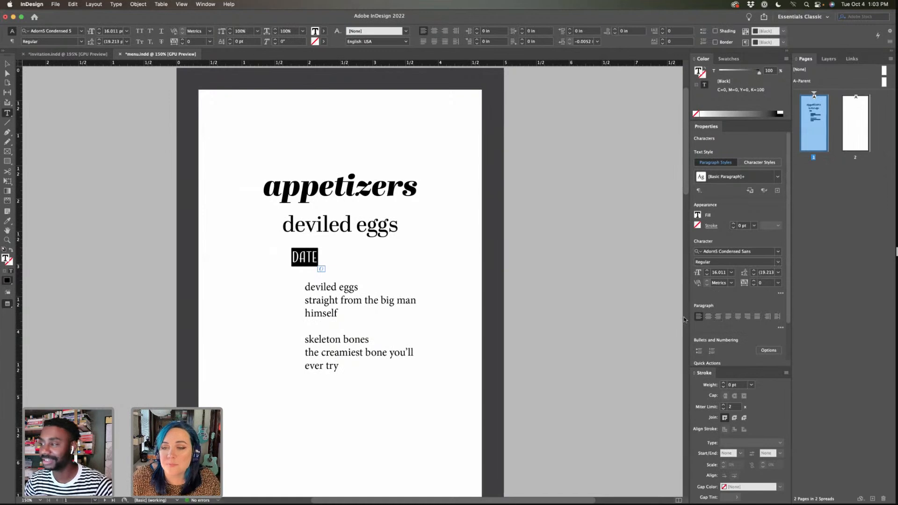
# Give the 'STRAIGHT FROM THE BIG MAN HIMSELF' line DATE's style and paste it over DATE.
pyautogui.click(709, 316)
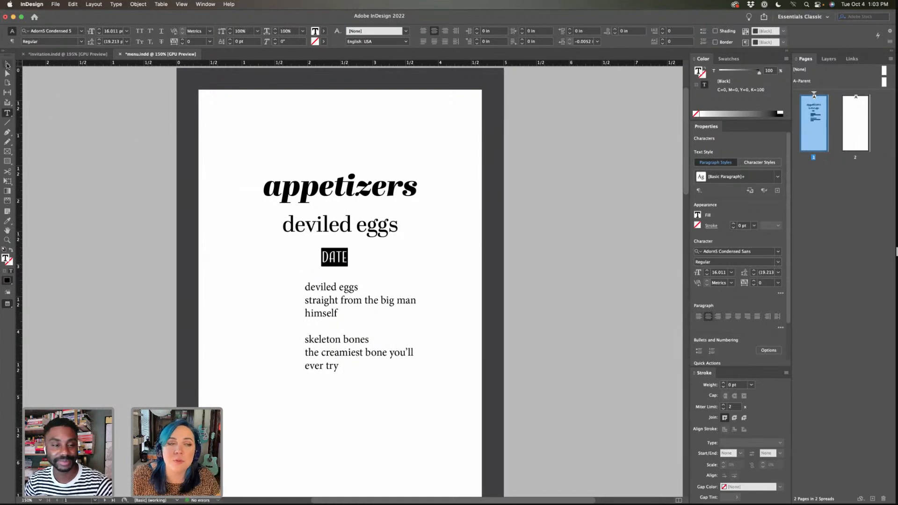
pyautogui.click(7, 64)
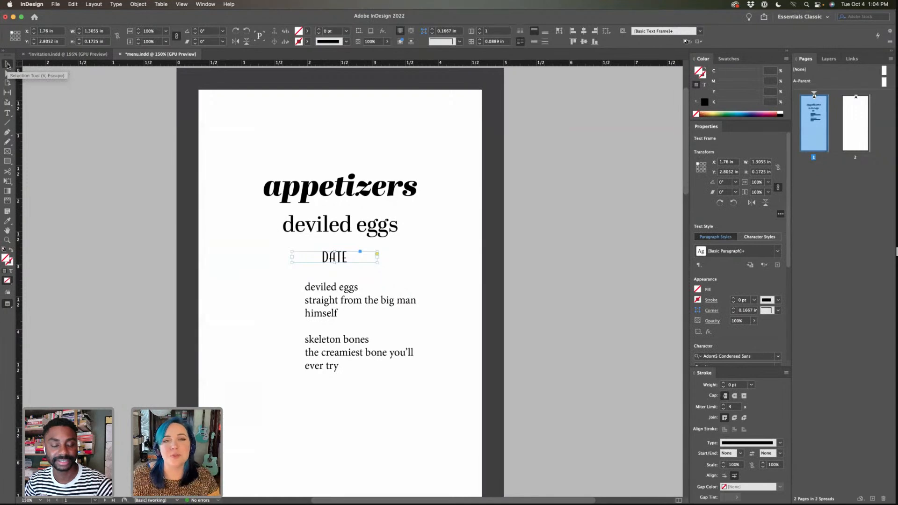
pyautogui.doubleClick(329, 302)
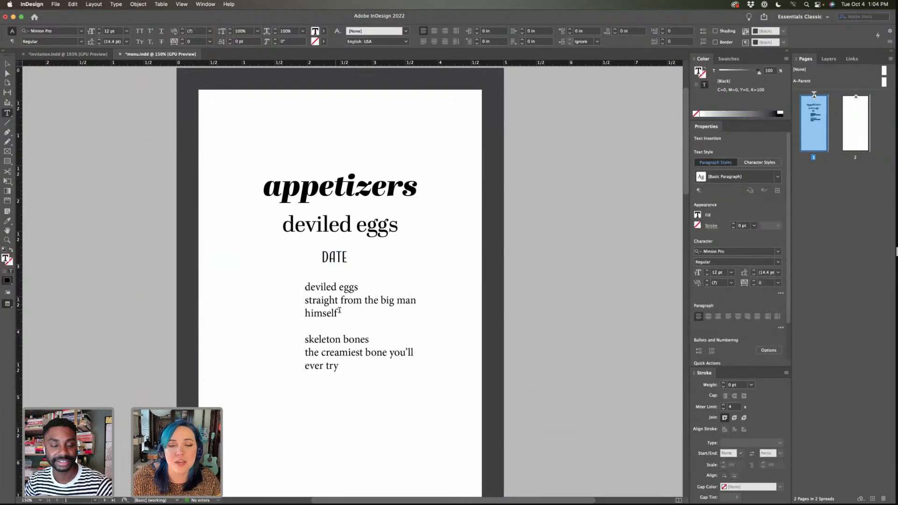
pyautogui.tripleClick(329, 302)
pyautogui.click(7, 221)
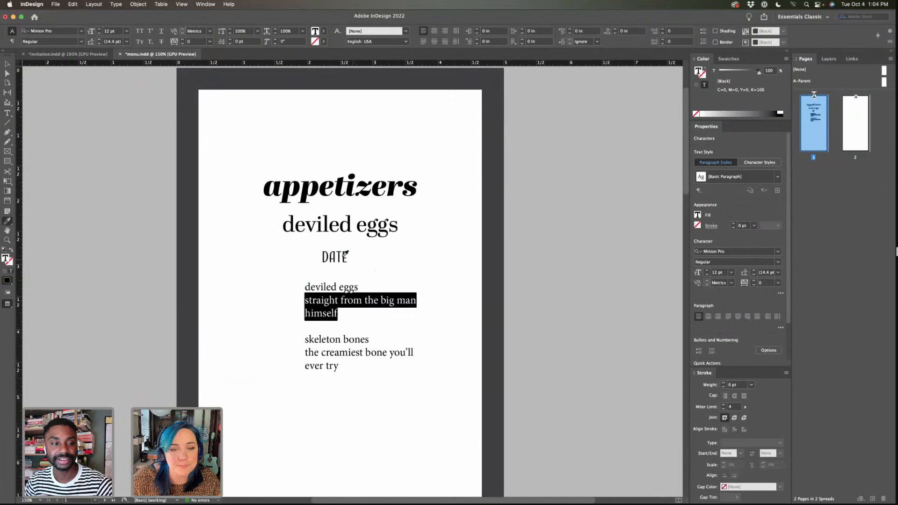
pyautogui.click(339, 256)
pyautogui.press('BackSpace')
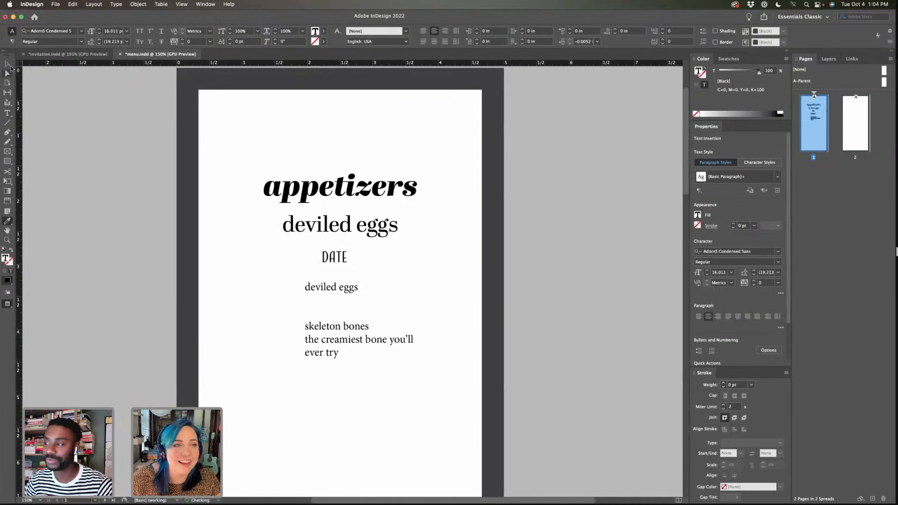
pyautogui.click(7, 113)
pyautogui.doubleClick(333, 257)
pyautogui.press('super+v')
# Widen the tagline frame and centre it under 'deviled eggs'.
pyautogui.press('Escape')
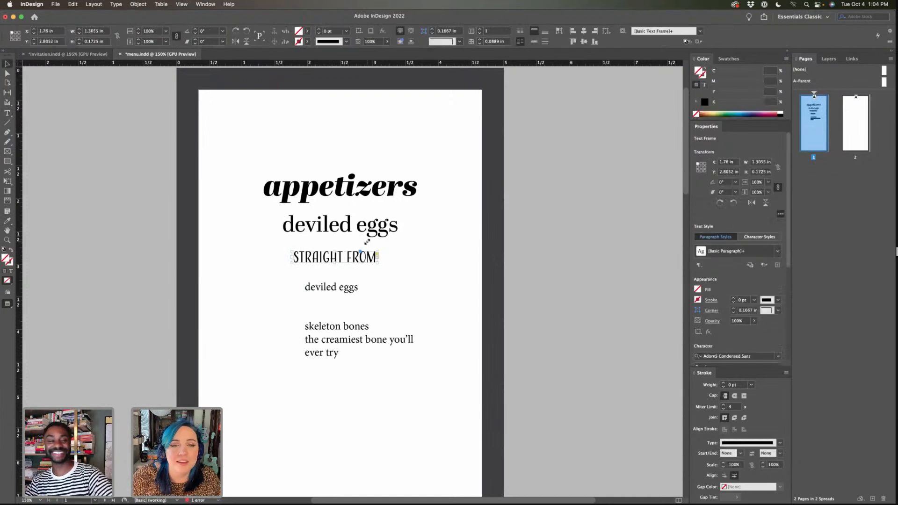
pyautogui.moveTo(378, 264); pyautogui.dragTo(415, 256)
pyautogui.moveTo(374, 226); pyautogui.dragTo(371, 243)
pyautogui.click(438, 279)
pyautogui.click(372, 241)
pyautogui.click(437, 282)
pyautogui.click(361, 275)
# Move the old item list down and duplicate the heading-and-tagline pair below.
pyautogui.click(344, 291)
pyautogui.moveTo(335, 290); pyautogui.dragTo(339, 347)
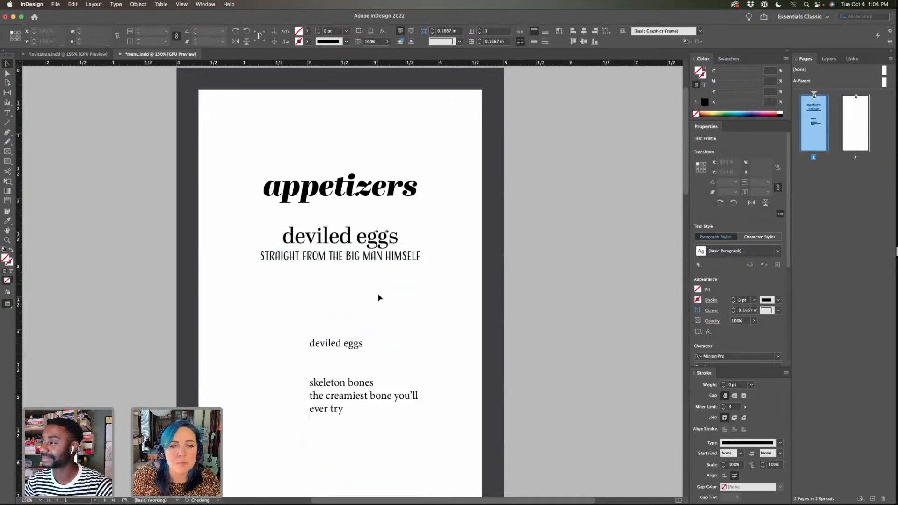
pyautogui.click(379, 296)
pyautogui.click(334, 243)
pyautogui.moveTo(334, 242); pyautogui.dragTo(348, 290)
pyautogui.click(263, 224)
# Raise the first pair slightly and retitle the duplicate heading 'skeleton bones'.
pyautogui.moveTo(346, 257); pyautogui.dragTo(345, 252)
pyautogui.click(339, 264)
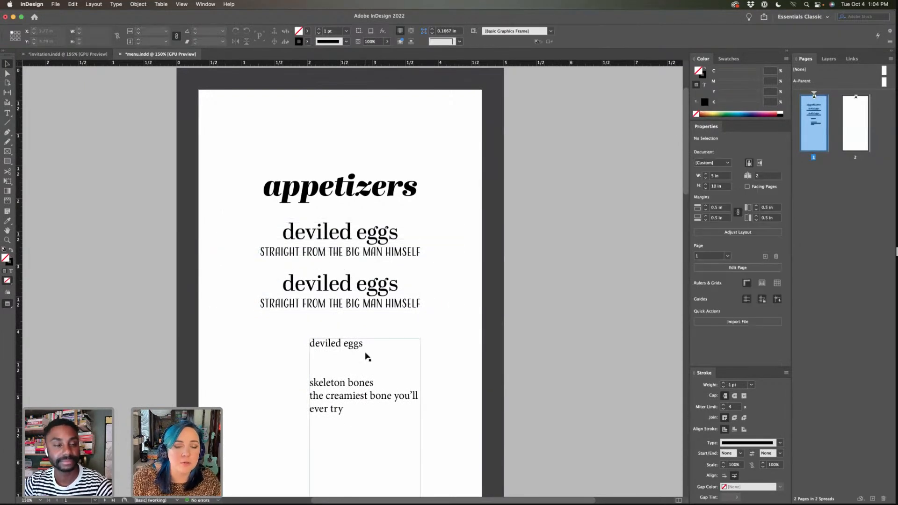
pyautogui.doubleClick(356, 282)
pyautogui.tripleClick(356, 282)
pyautogui.write('skeleton')
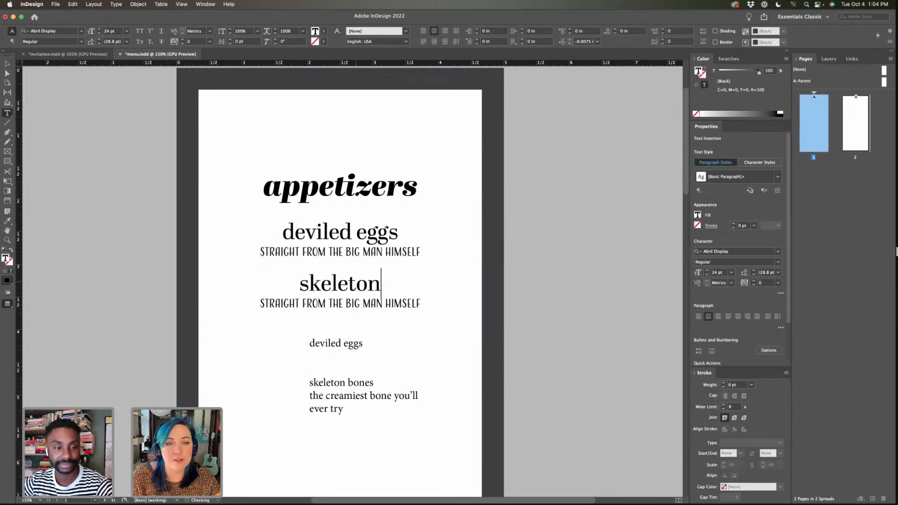
pyautogui.write(' bones')
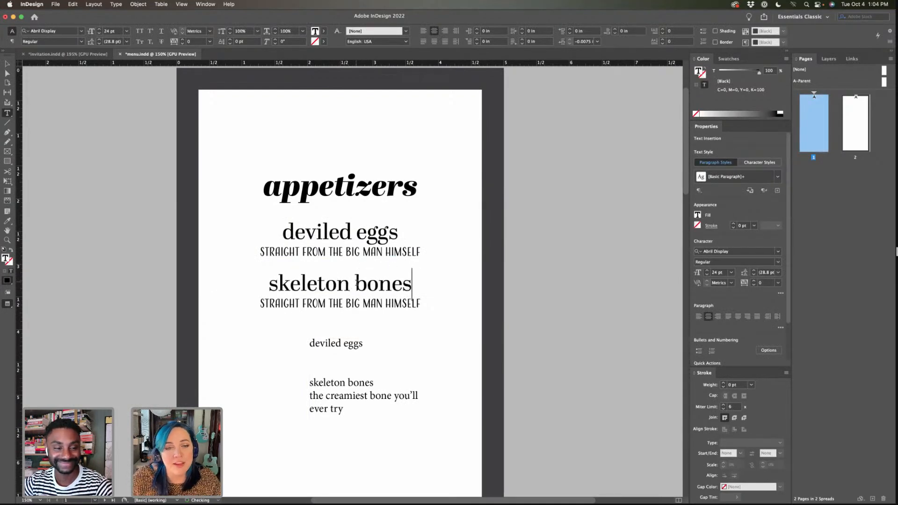
# Restyle 'THE CREAMIEST BONE YOU'LL EVER TRY' as a caps tagline and paste it under skeleton bones.
pyautogui.click(361, 302)
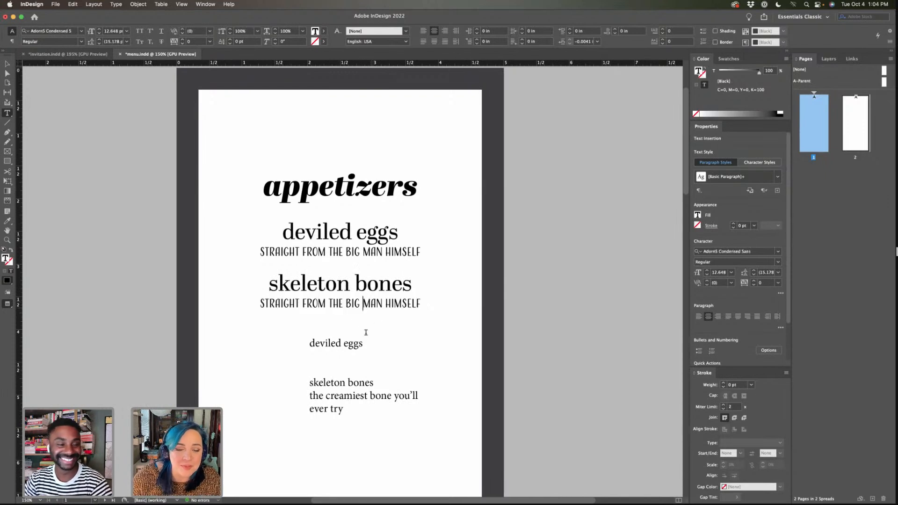
pyautogui.moveTo(344, 411); pyautogui.dragTo(308, 395)
pyautogui.click(6, 222)
pyautogui.click(300, 297)
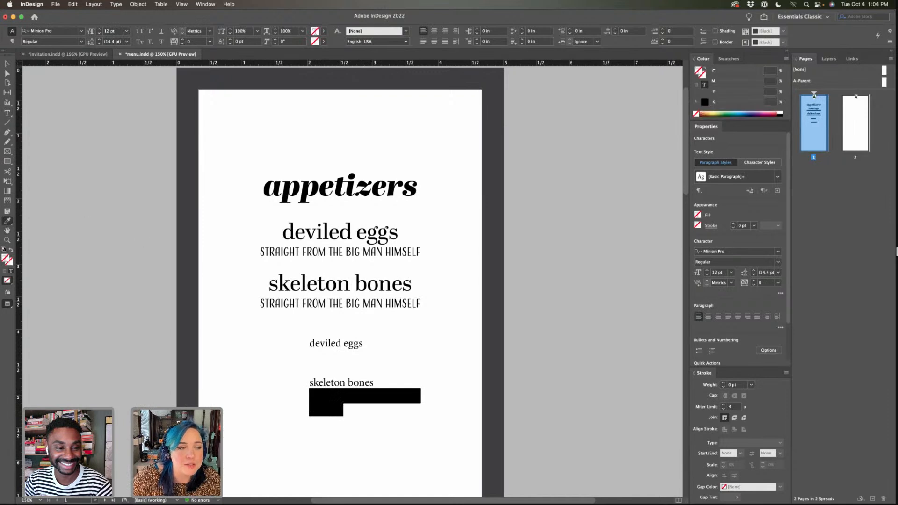
pyautogui.click(319, 302)
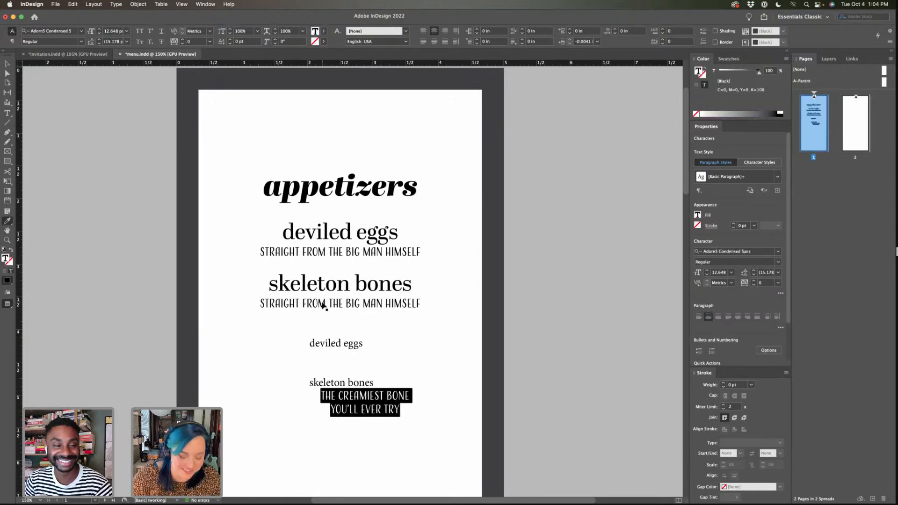
pyautogui.press('BackSpace')
pyautogui.press('t')
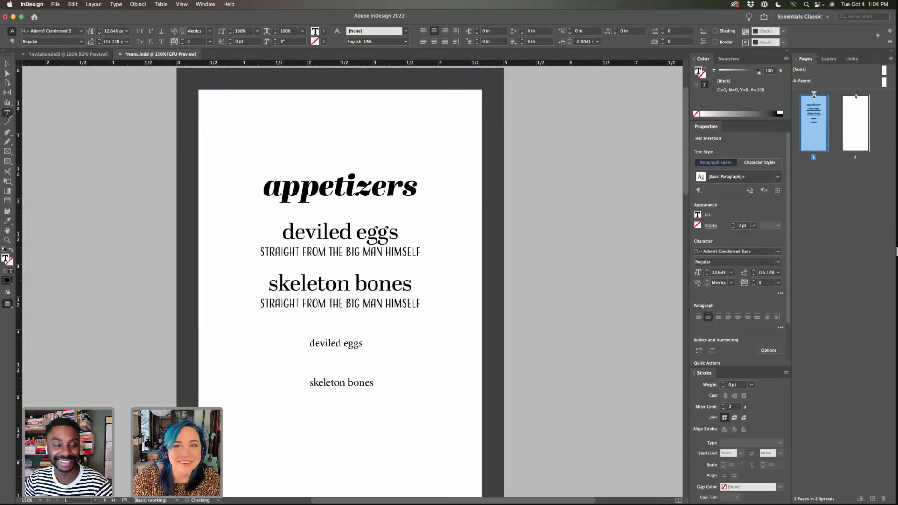
pyautogui.tripleClick(358, 303)
pyautogui.write('THE CREAMIEST BONE YOU’LL EVER TRY')
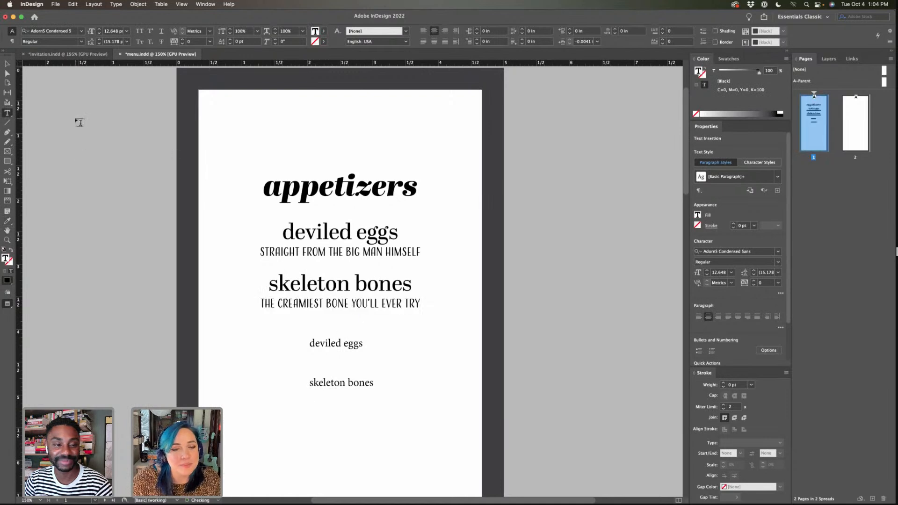
# Delete the old plain item list frame.
pyautogui.click(12, 68)
pyautogui.click(320, 337)
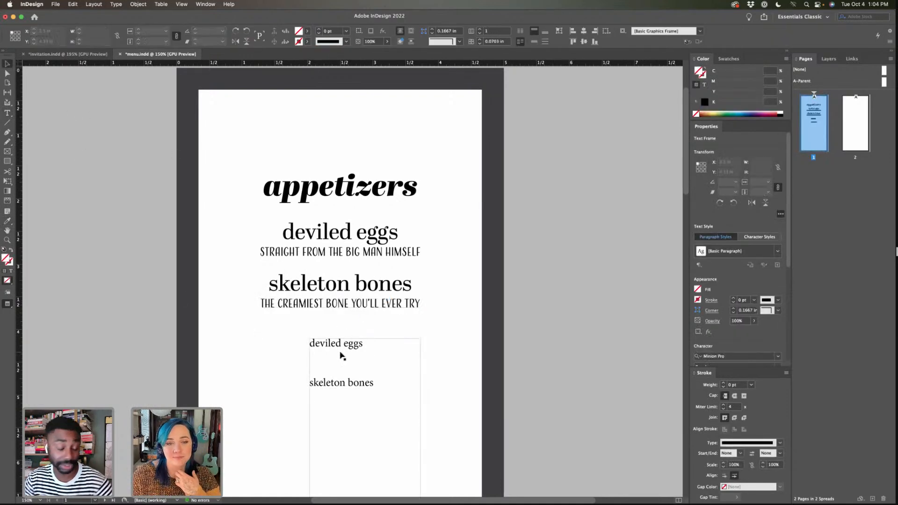
pyautogui.press('BackSpace')
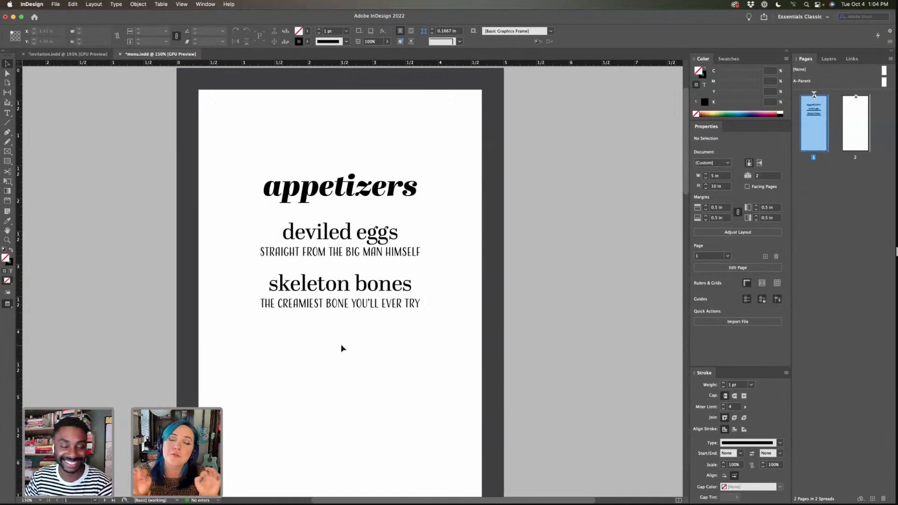
# Enlarge the appetizers title, nudge 'deviled eggs', and move all heading frames up the page.
pyautogui.click(356, 192)
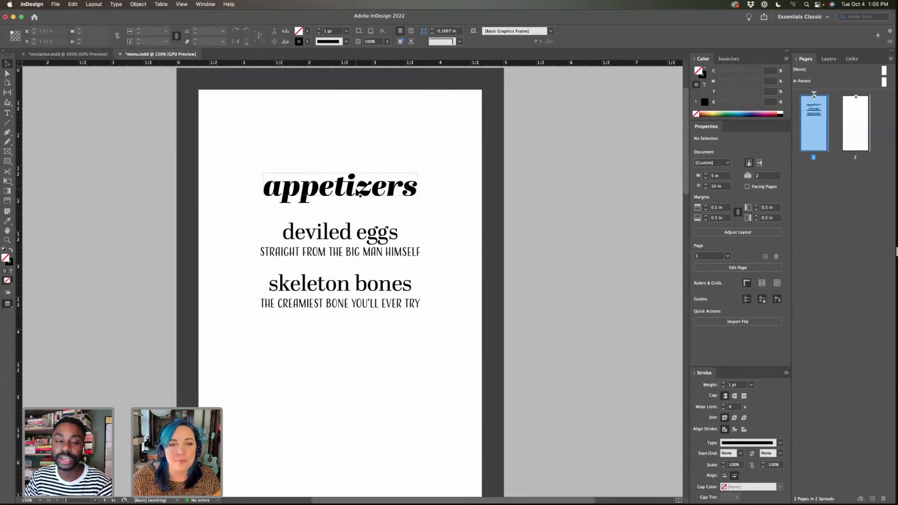
pyautogui.moveTo(417, 174); pyautogui.dragTo(413, 202)
pyautogui.click(411, 335)
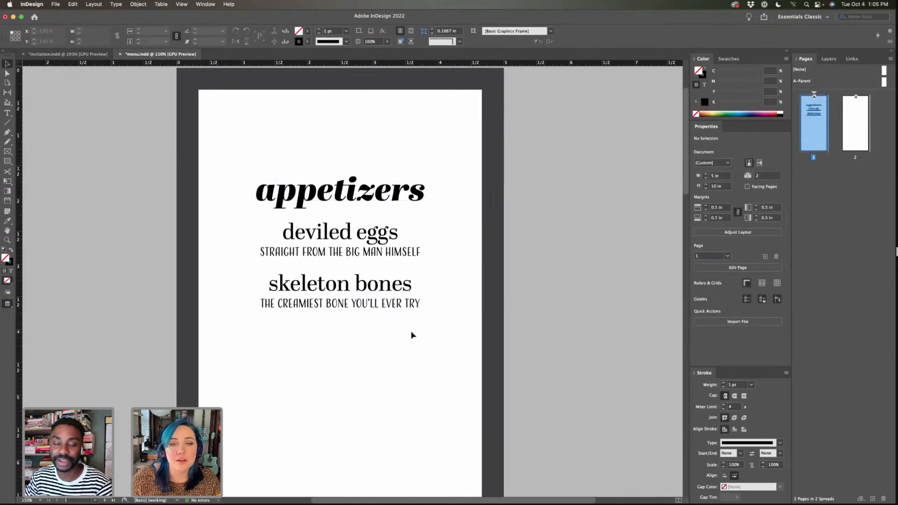
pyautogui.click(337, 238)
pyautogui.moveTo(352, 239); pyautogui.dragTo(349, 243)
pyautogui.click(355, 361)
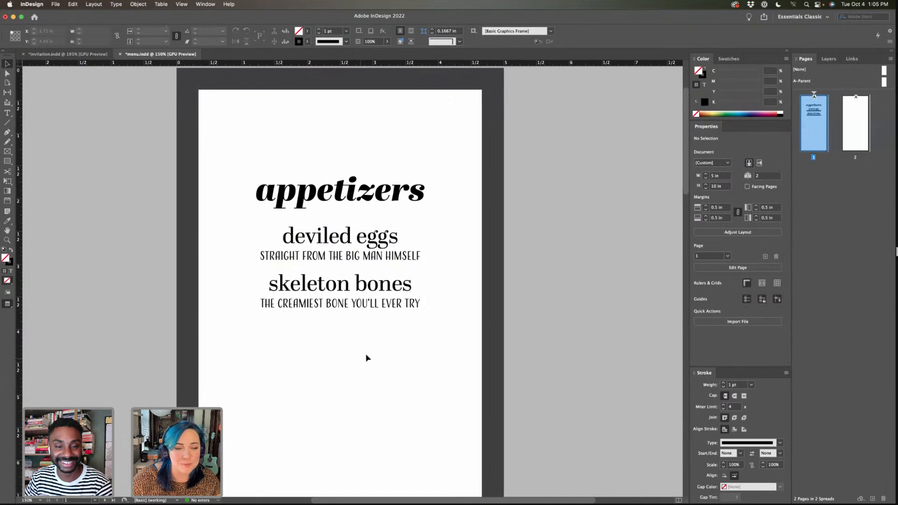
pyautogui.moveTo(393, 349); pyautogui.dragTo(326, 145)
pyautogui.moveTo(296, 108); pyautogui.dragTo(377, 235)
# Scale the appetizers block down to about 84% (3.02 in wide) and recentre it near page top.
pyautogui.click(379, 300)
pyautogui.press('super+0')
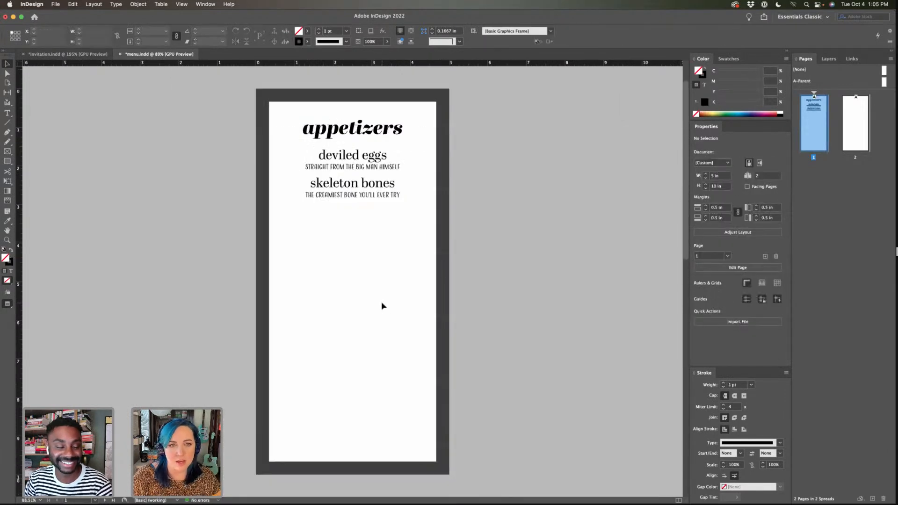
pyautogui.doubleClick(369, 195)
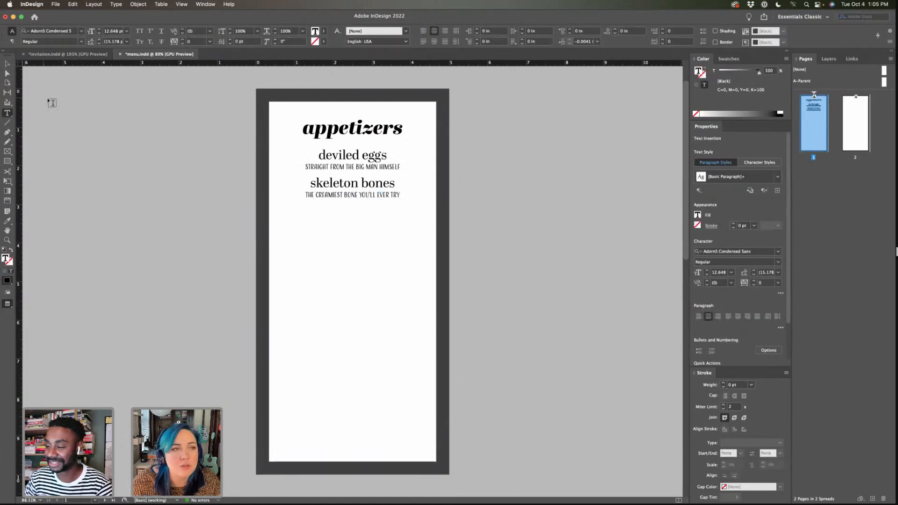
pyautogui.click(6, 67)
pyautogui.moveTo(403, 211); pyautogui.dragTo(336, 131)
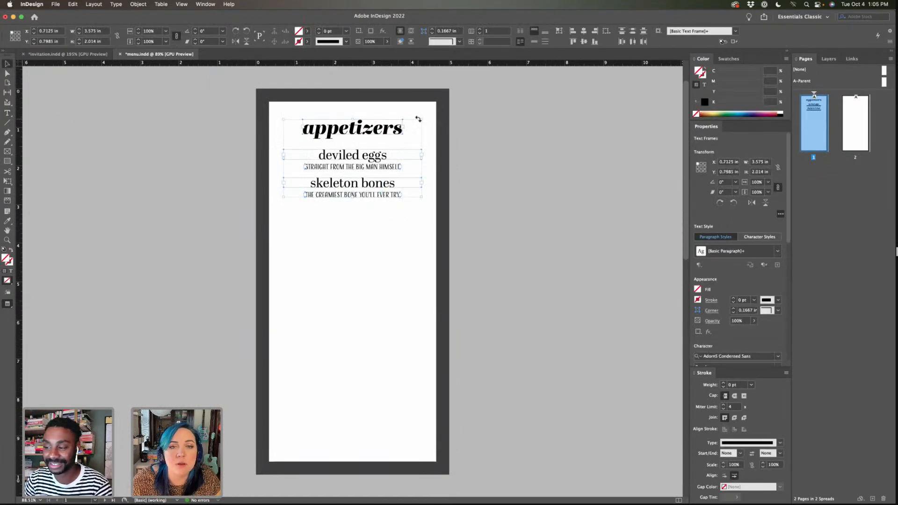
pyautogui.moveTo(419, 119); pyautogui.dragTo(398, 131)
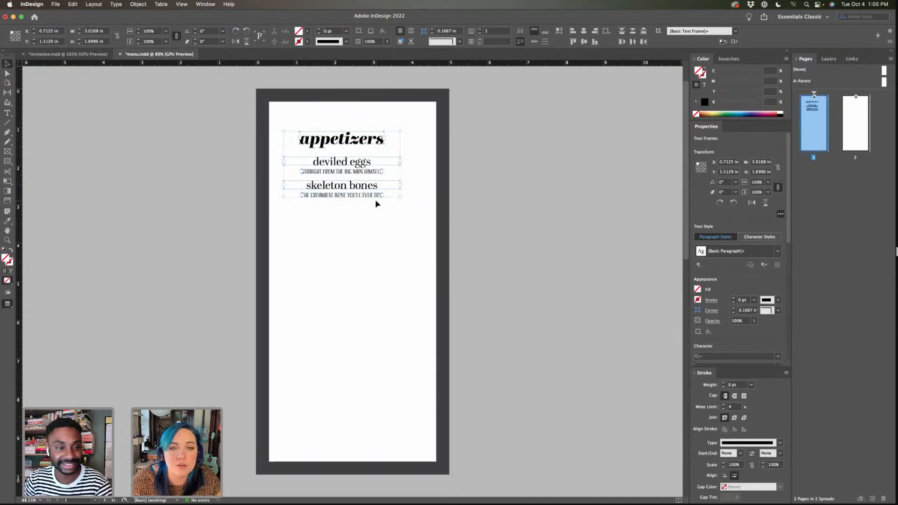
pyautogui.press('super+2')
pyautogui.scroll(3, 383, 325)
pyautogui.moveTo(376, 273); pyautogui.dragTo(400, 277)
pyautogui.click(413, 402)
pyautogui.scroll(-3, 413, 402)
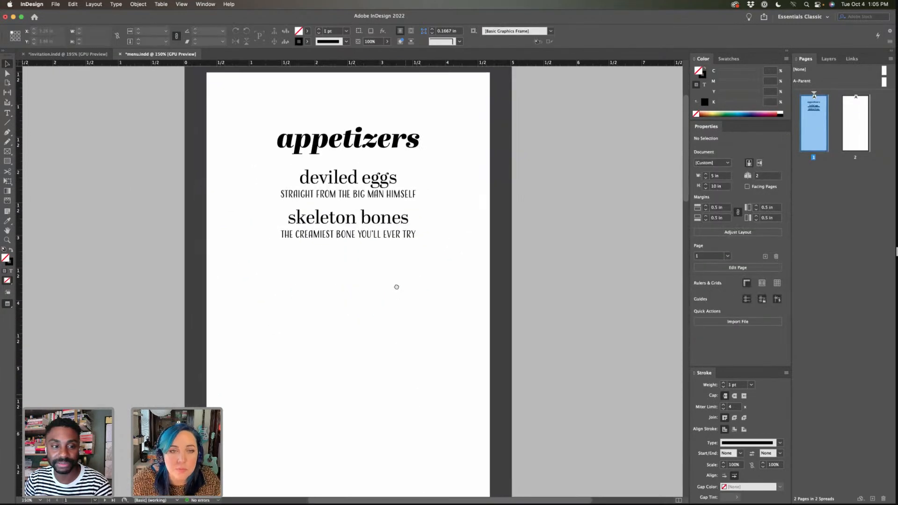
# Duplicate the appetizers block lower on the page and retitle its heading as a centred 'entrees'.
pyautogui.moveTo(409, 282); pyautogui.dragTo(283, 101)
pyautogui.moveTo(333, 127); pyautogui.dragTo(350, 279)
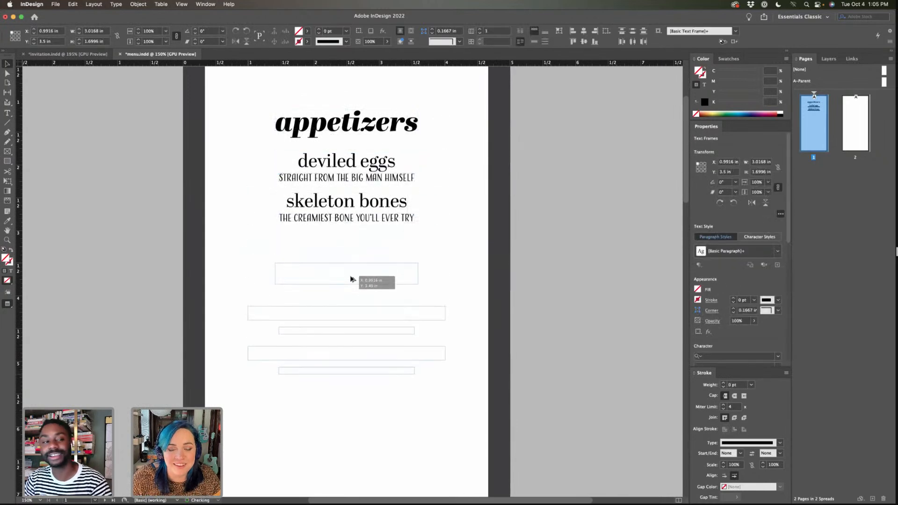
pyautogui.doubleClick(346, 274)
pyautogui.press('BackSpace')
pyautogui.write('entrees')
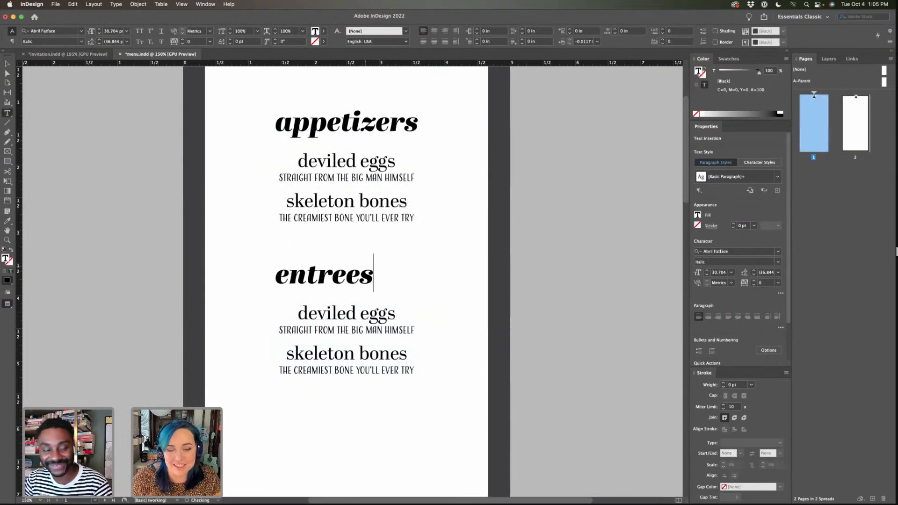
pyautogui.press('super+a')
pyautogui.click(708, 317)
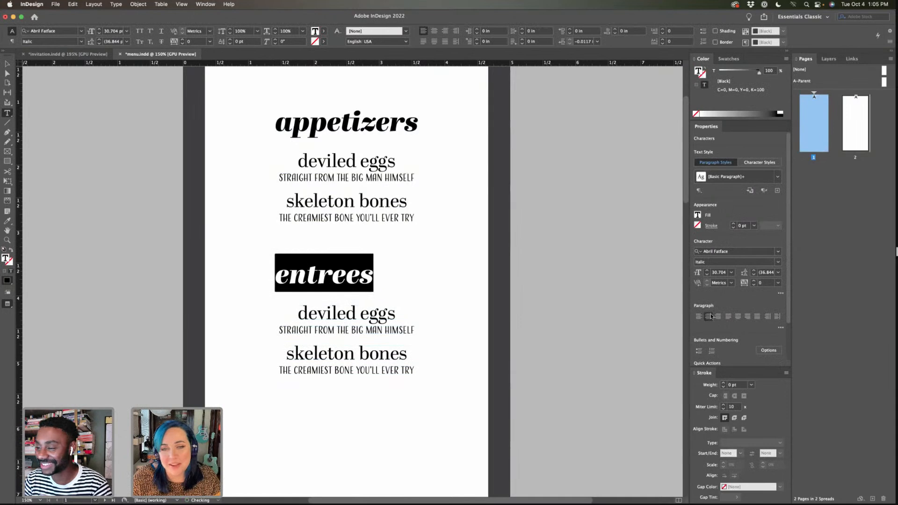
pyautogui.click(7, 64)
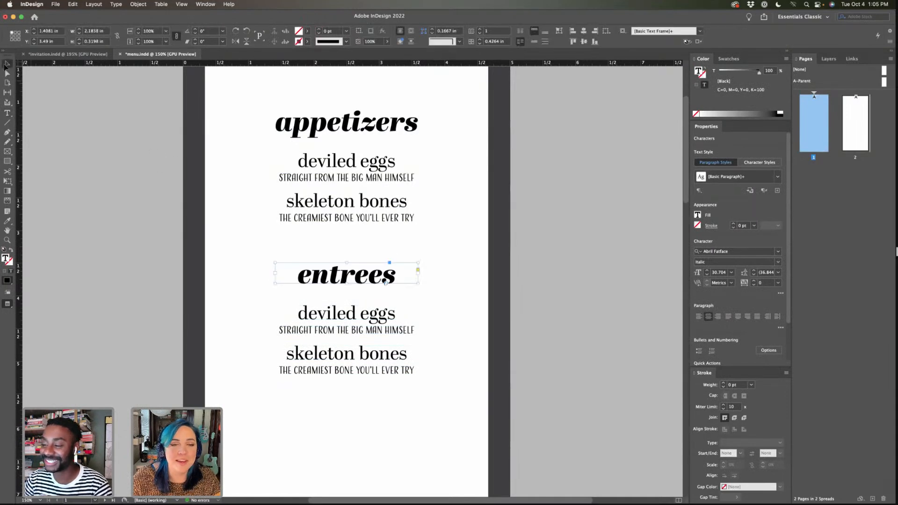
pyautogui.click(419, 249)
# Leave Preview mode to show frame edges and the pasteboard draft text.
pyautogui.hscroll(3, 470, 249)
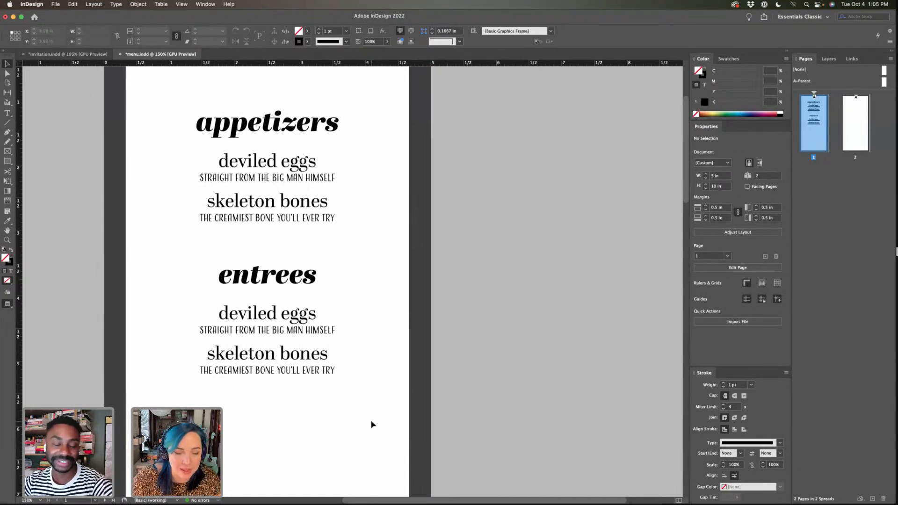
pyautogui.press('w')
pyautogui.hscroll(-2, 602, 182)
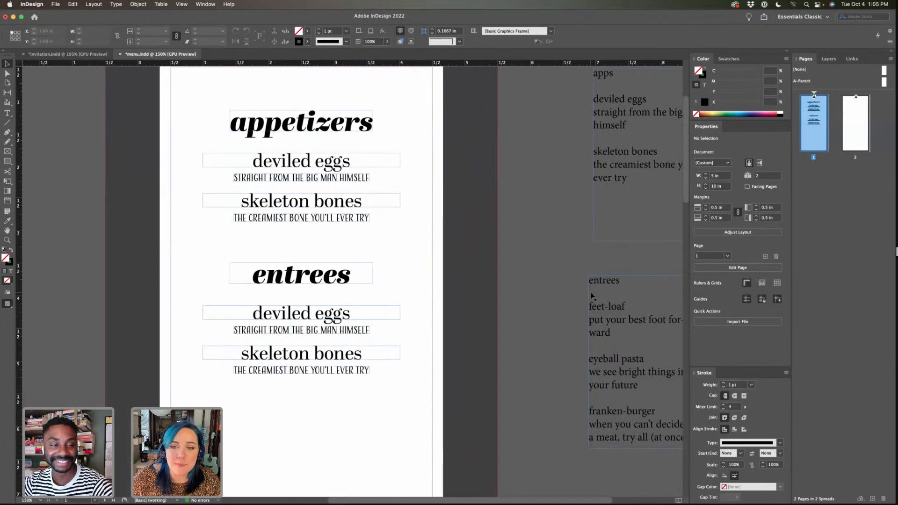
# Retype the first entree as 'feet-loaf' with the tagline 'put your best food forward'.
pyautogui.hscroll(3, 590, 295)
pyautogui.moveTo(590, 296); pyautogui.dragTo(537, 281)
pyautogui.press('t')
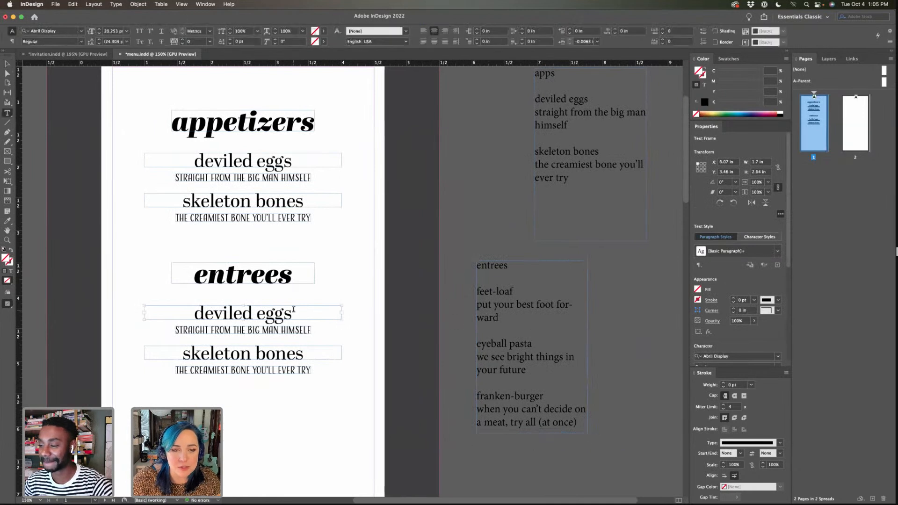
pyautogui.tripleClick(293, 313)
pyautogui.write('feet-loaf')
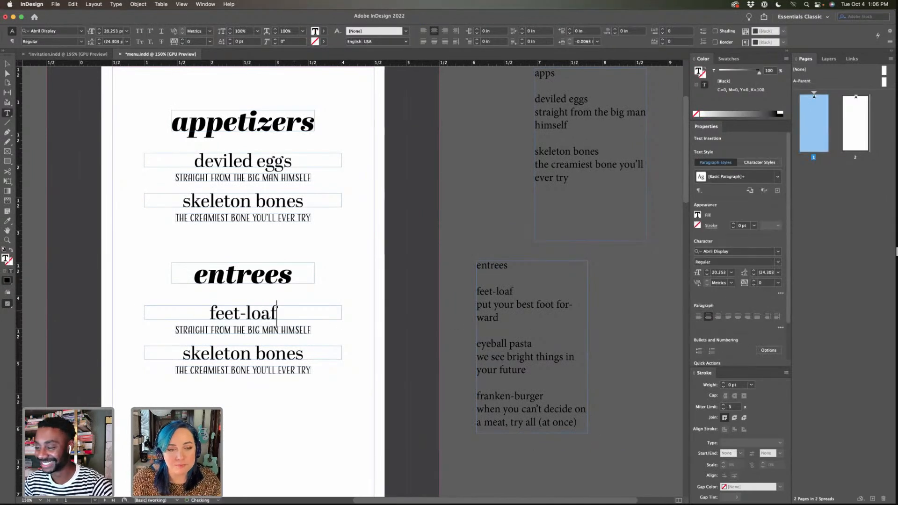
pyautogui.tripleClick(286, 330)
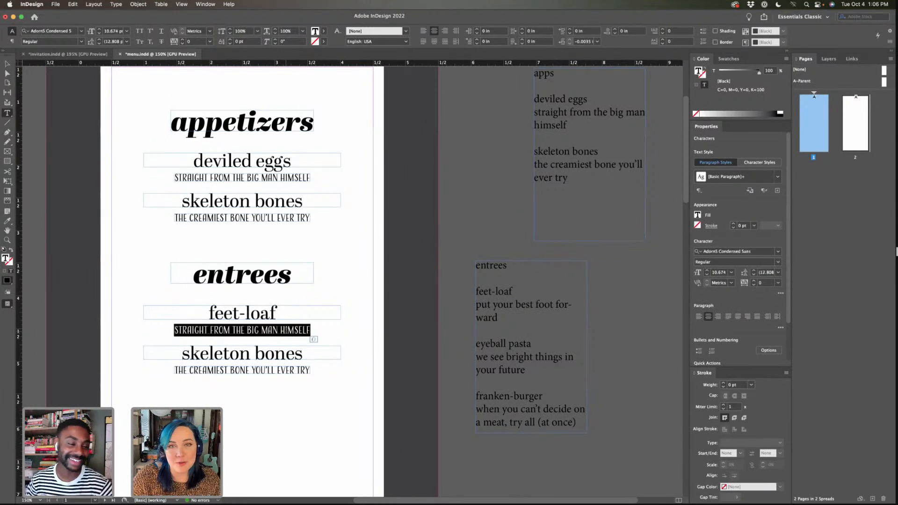
pyautogui.write('put your')
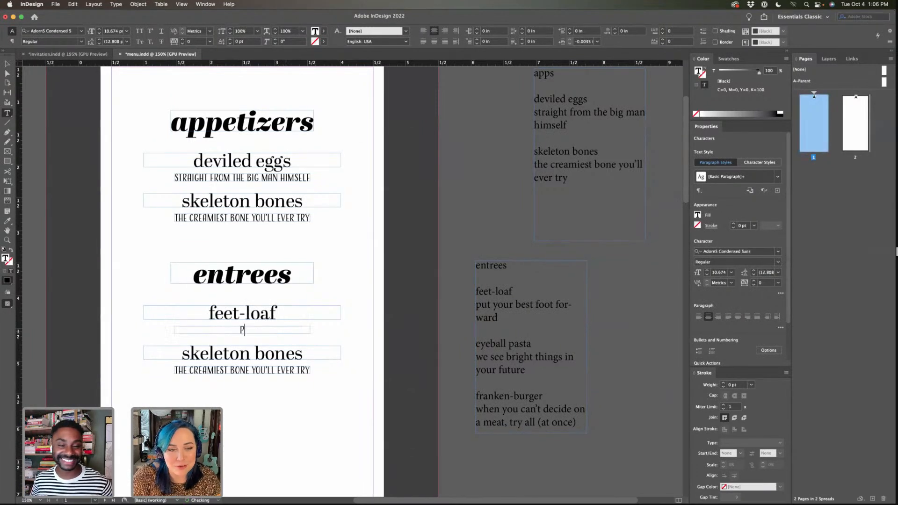
pyautogui.write(' best food for')
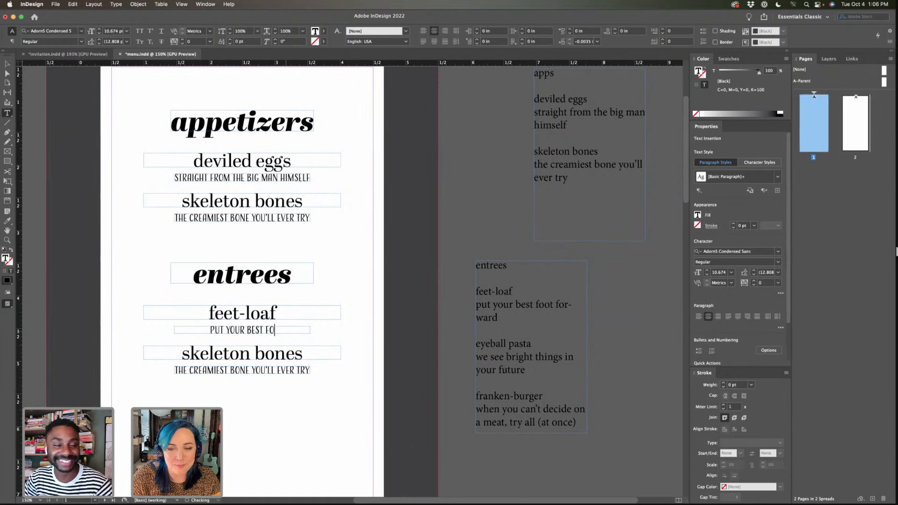
pyautogui.write('ward')
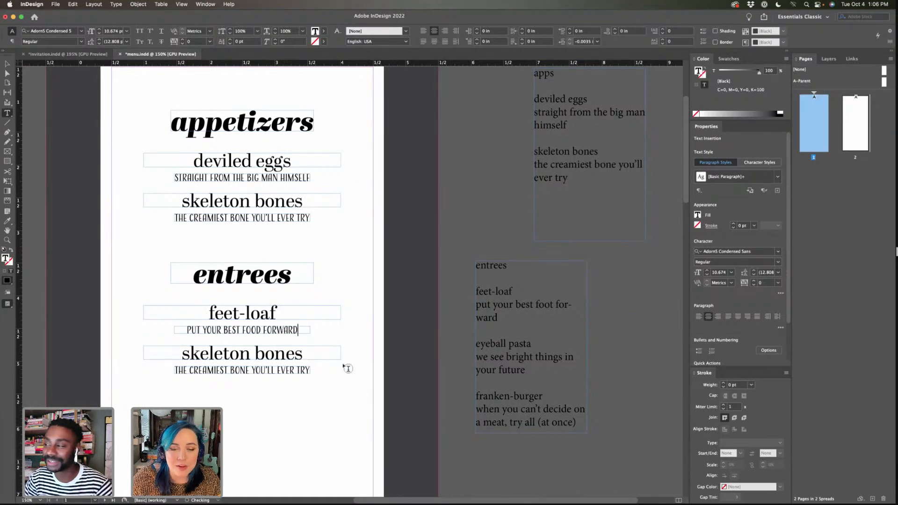
# Rename the second dish 'eyeball pasta', tagline 'we see bright things in your future', widening its frame.
pyautogui.doubleClick(302, 353)
pyautogui.hotkey('shift', 'Home')
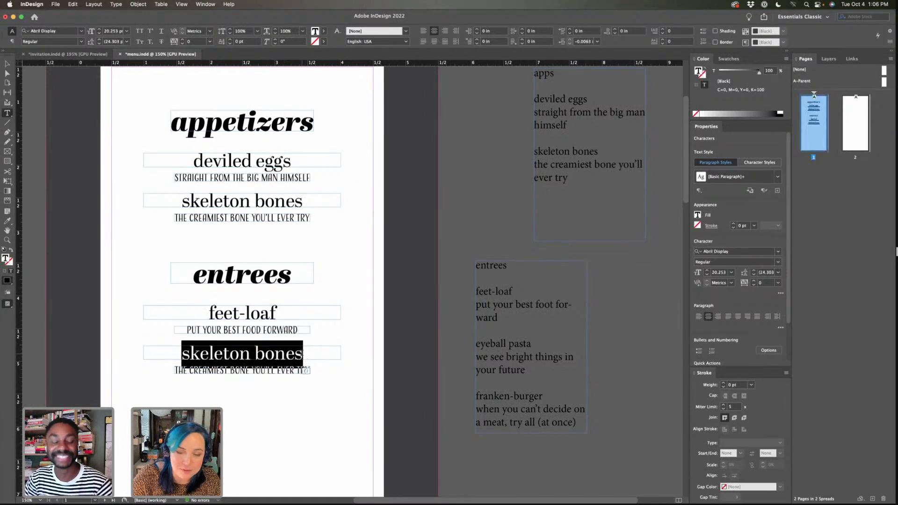
pyautogui.write('eyeball pasta')
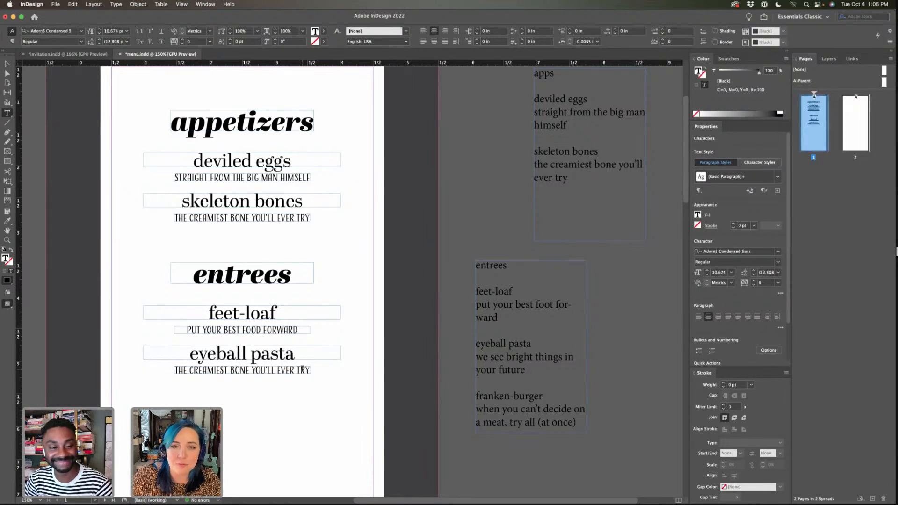
pyautogui.tripleClick(303, 369)
pyautogui.write('we see bright')
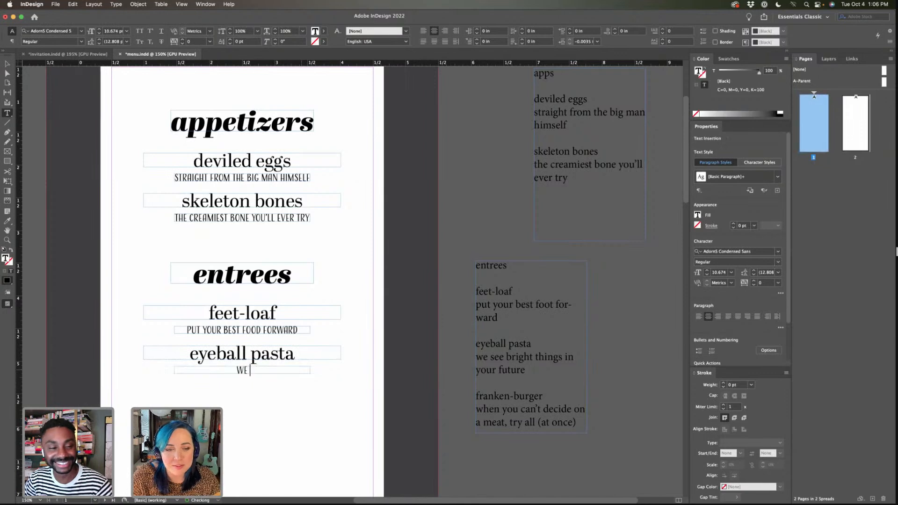
pyautogui.write(' things in your futu')
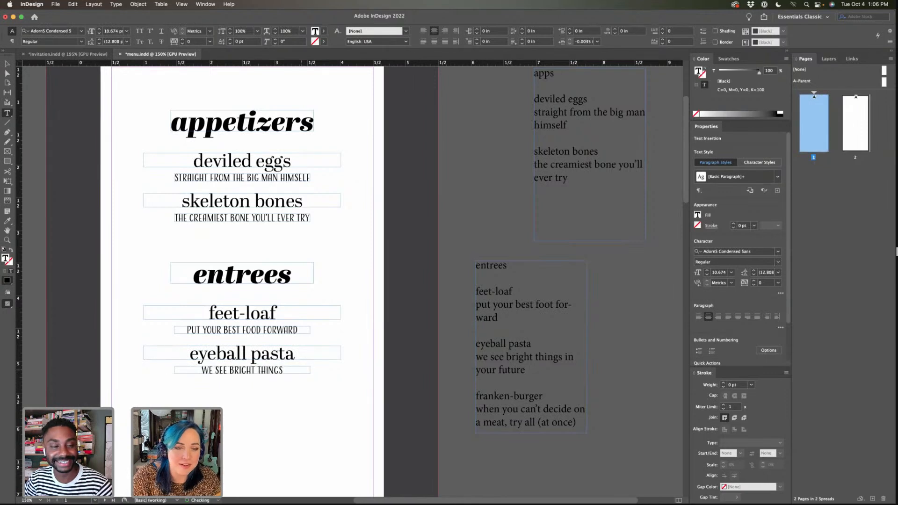
pyautogui.write('re')
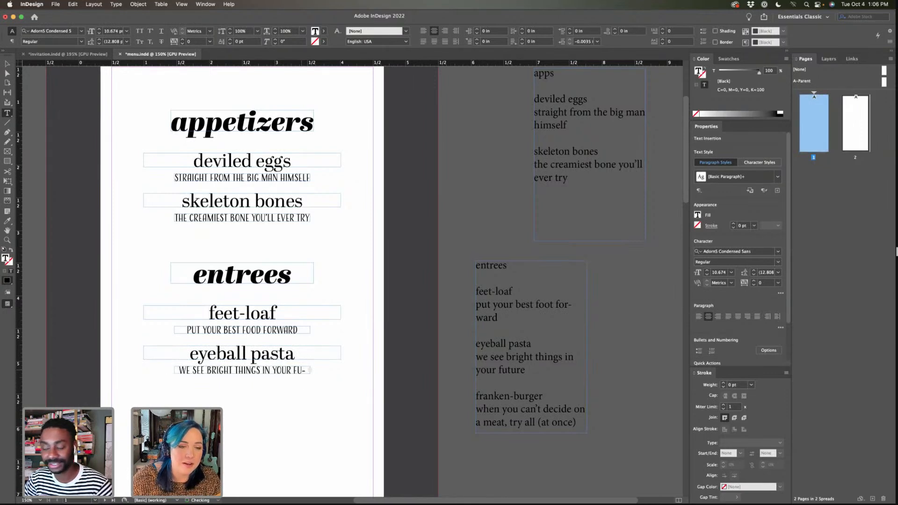
pyautogui.press('Escape')
pyautogui.moveTo(310, 370); pyautogui.dragTo(275, 395)
pyautogui.click(275, 382)
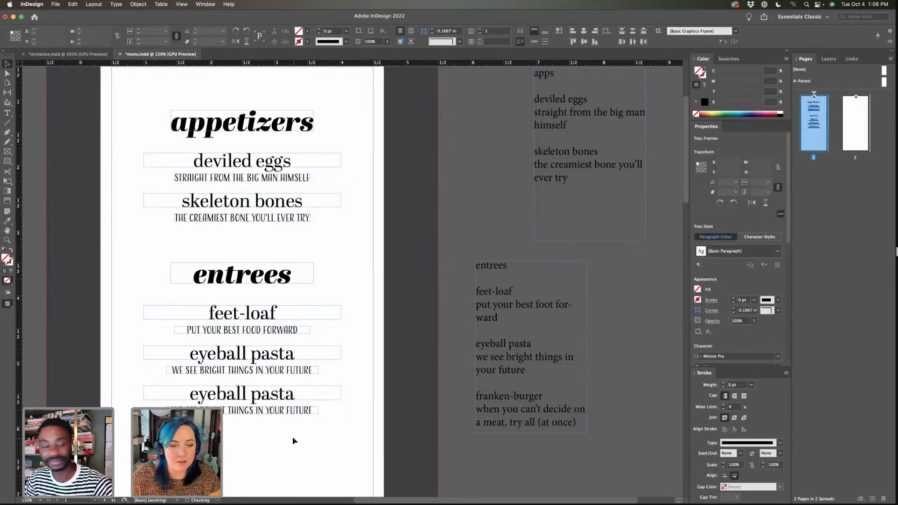
# Name the third dish 'franken-burger' and give its pasteboard description the tagline style.
pyautogui.tripleClick(273, 395)
pyautogui.write('fran')
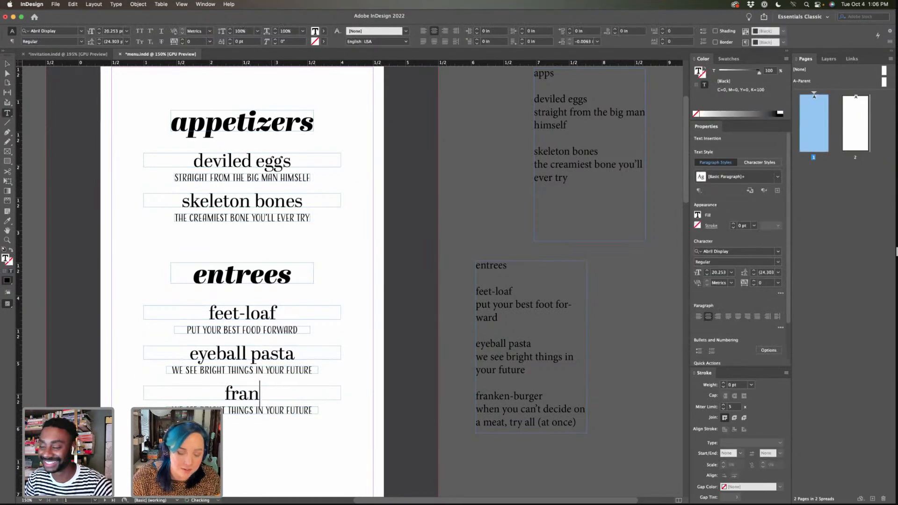
pyautogui.write('klen')
pyautogui.press('BackSpace')
pyautogui.press('BackSpace')
pyautogui.press('BackSpace')
pyautogui.write('en-burger')
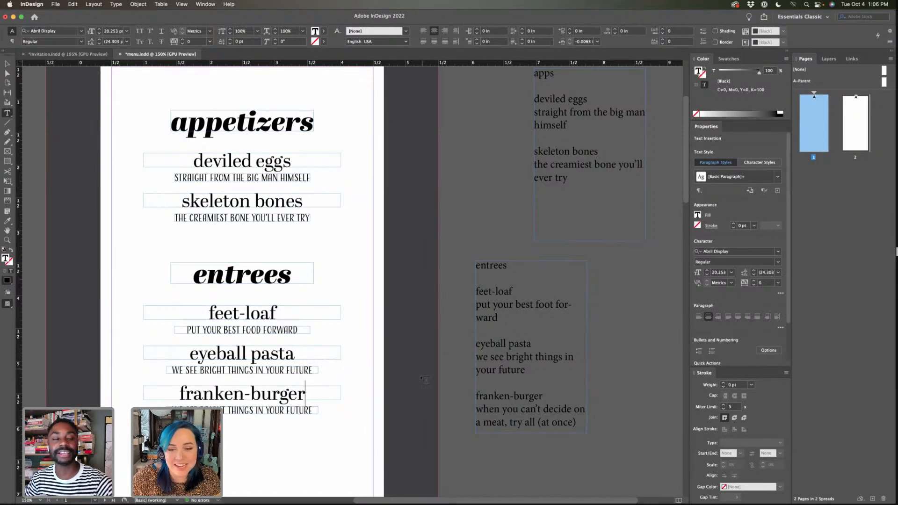
pyautogui.moveTo(576, 422); pyautogui.dragTo(476, 409)
pyautogui.press('i')
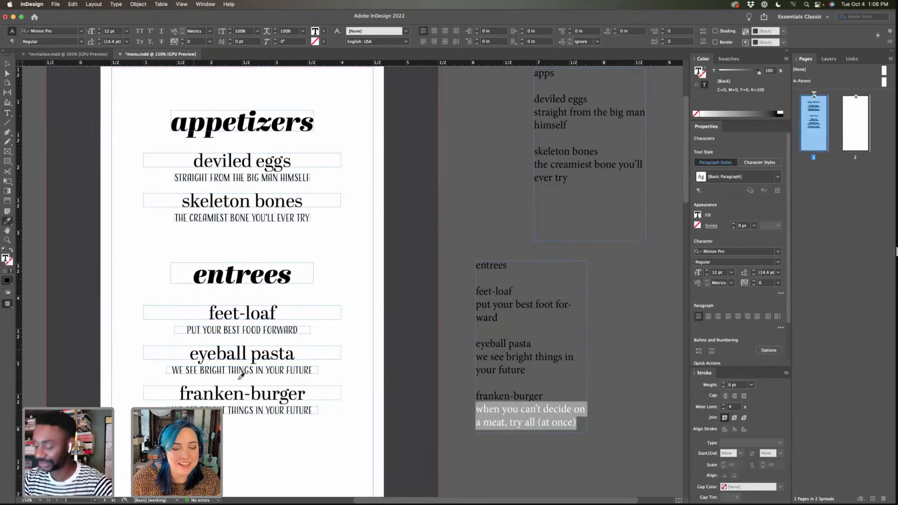
pyautogui.click(271, 410)
pyautogui.press('BackSpace')
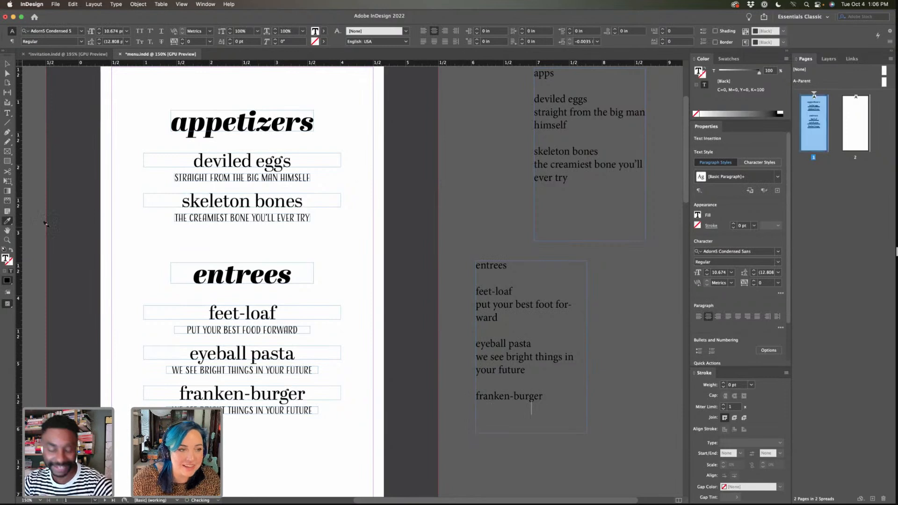
pyautogui.press('super+z')
# Paste the description as the franken-burger tagline and widen its frame to fit.
pyautogui.click(7, 113)
pyautogui.tripleClick(254, 410)
pyautogui.keyDown('super'); pyautogui.click(254, 410); pyautogui.keyUp('super')
pyautogui.write("WHEN YOU CAN'T DECIDE ON A MEAT, TRY ALL (AT ONCE)")
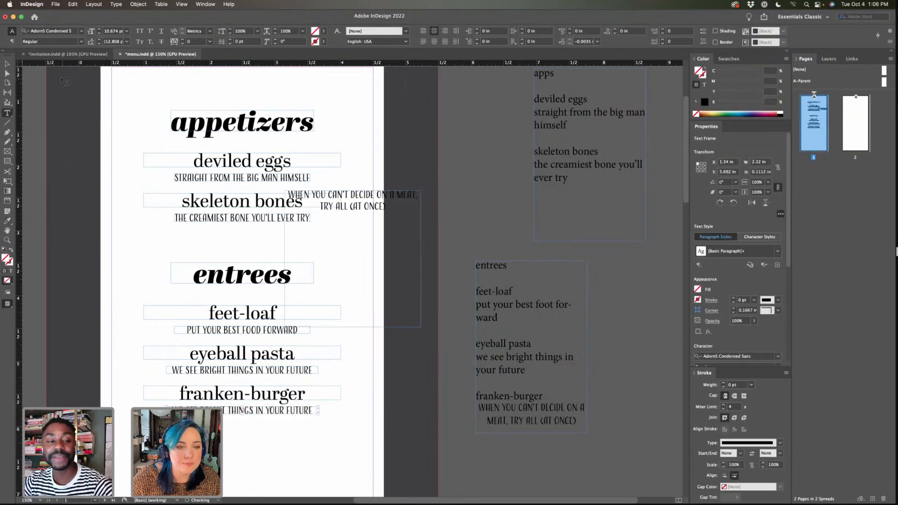
pyautogui.press('super+z')
pyautogui.click(232, 411)
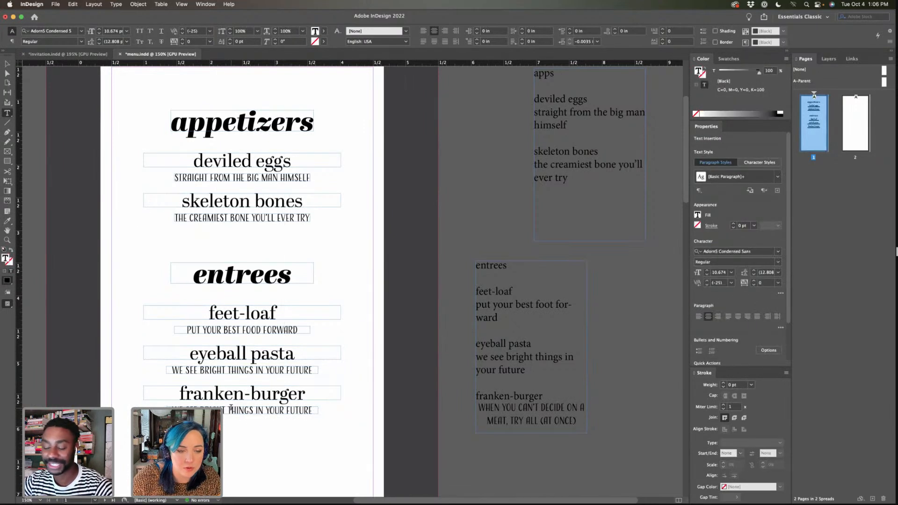
pyautogui.tripleClick(232, 410)
pyautogui.write("WHEN YOU CAN'T DECIDE ON A MEAT, TRY ALL (AT ONCE)")
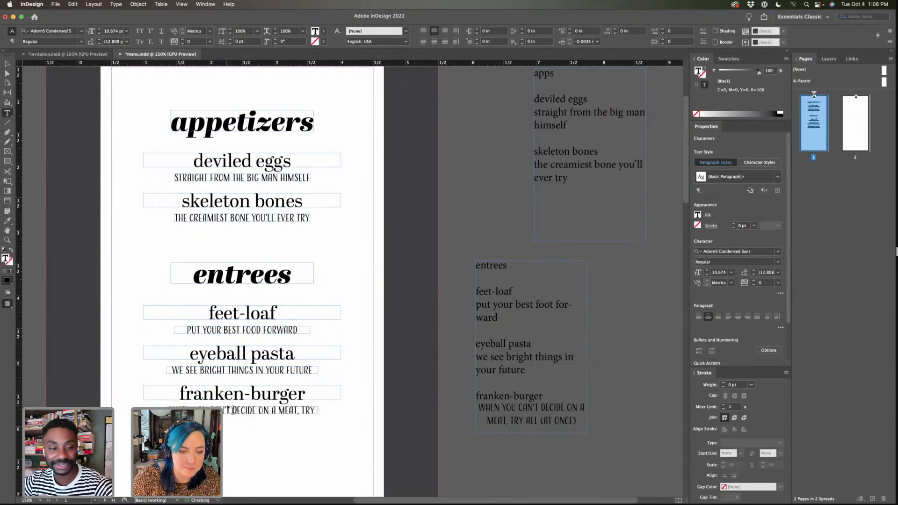
pyautogui.click(7, 63)
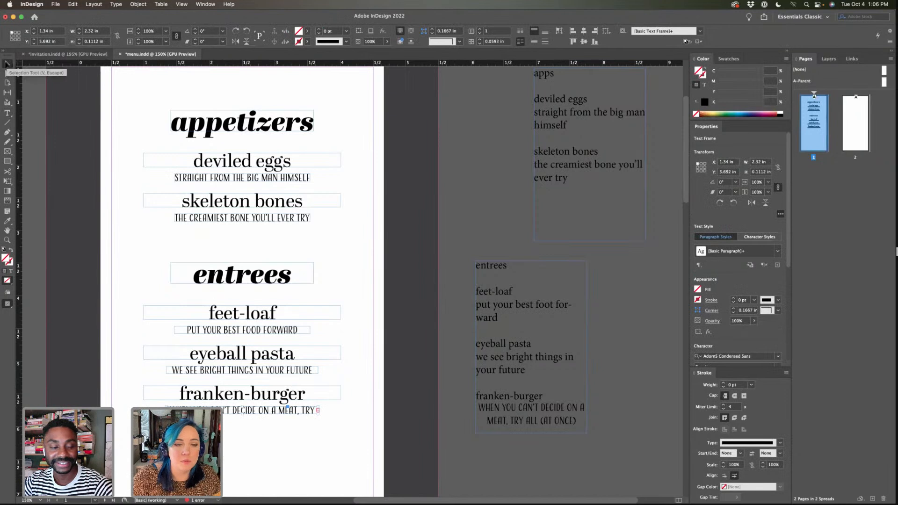
pyautogui.moveTo(317, 412); pyautogui.dragTo(347, 416)
pyautogui.click(344, 431)
# Duplicate the five appetizers text frames below the franken-burger entree.
pyautogui.press('w')
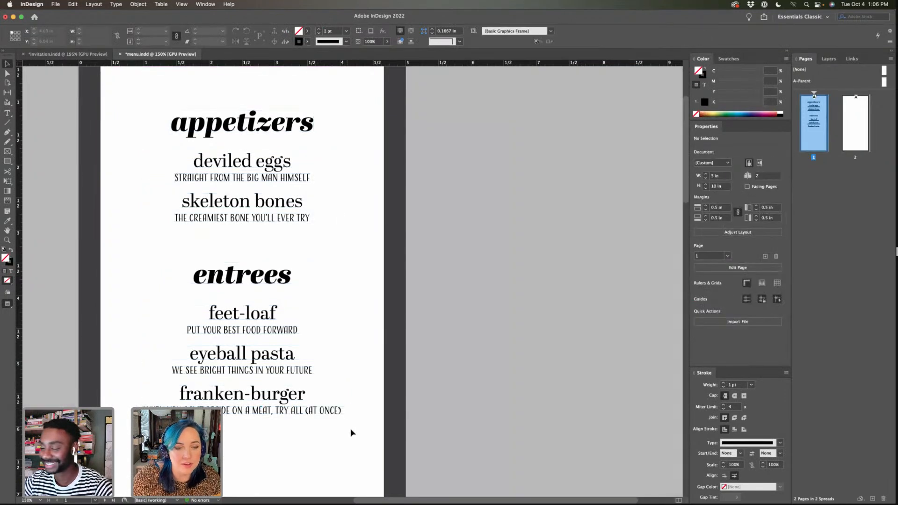
pyautogui.scroll(-2, 347, 433)
pyautogui.scroll(-8, 362, 429)
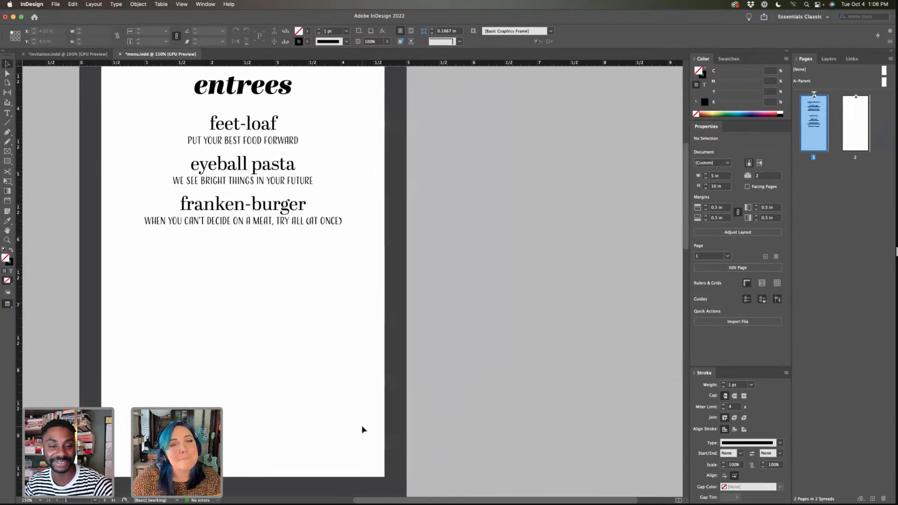
pyautogui.moveTo(278, 260); pyautogui.dragTo(232, 92)
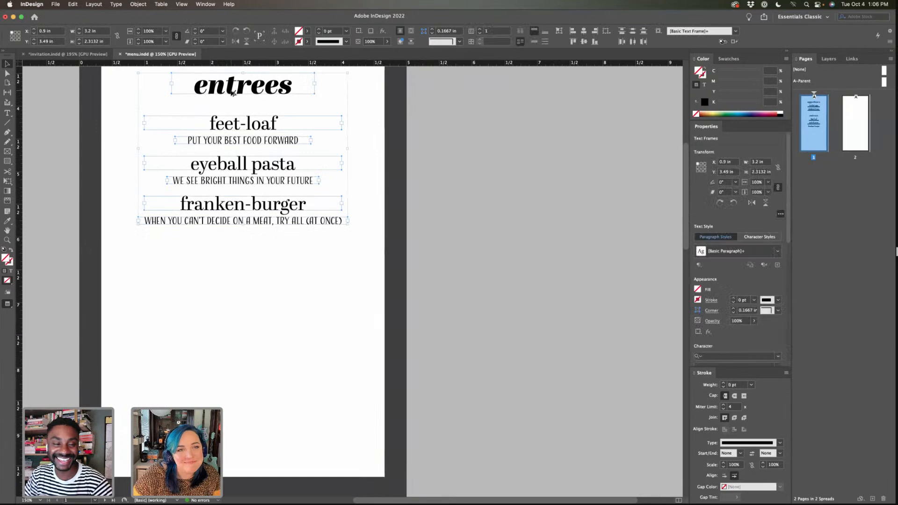
pyautogui.click(257, 309)
pyautogui.press('super+minus')
pyautogui.moveTo(256, 286); pyautogui.dragTo(311, 345)
pyautogui.moveTo(333, 198); pyautogui.dragTo(282, 93)
pyautogui.moveTo(296, 123); pyautogui.dragTo(299, 387)
pyautogui.click(391, 367)
# Retype the copied heading as 'desserts' and centre it in its frame.
pyautogui.scroll(-3, 355, 324)
pyautogui.hscroll(2, 355, 324)
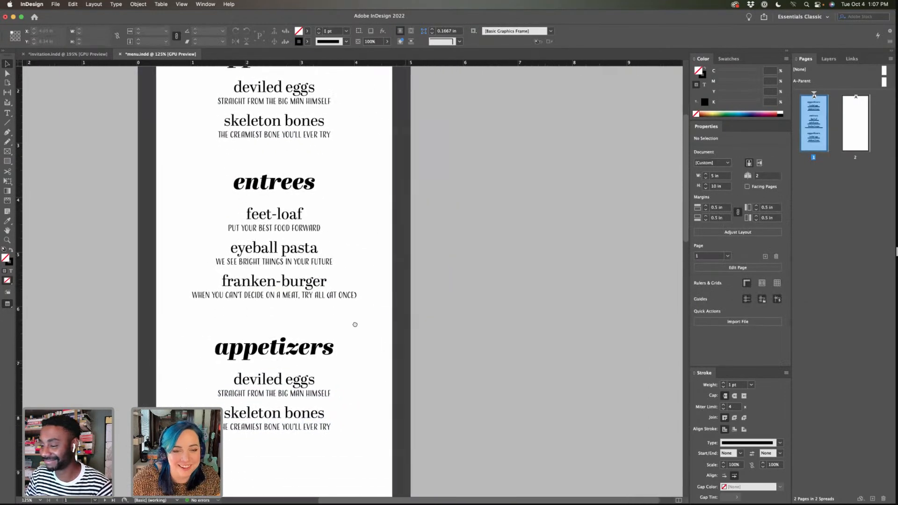
pyautogui.doubleClick(287, 347)
pyautogui.doubleClick(289, 345)
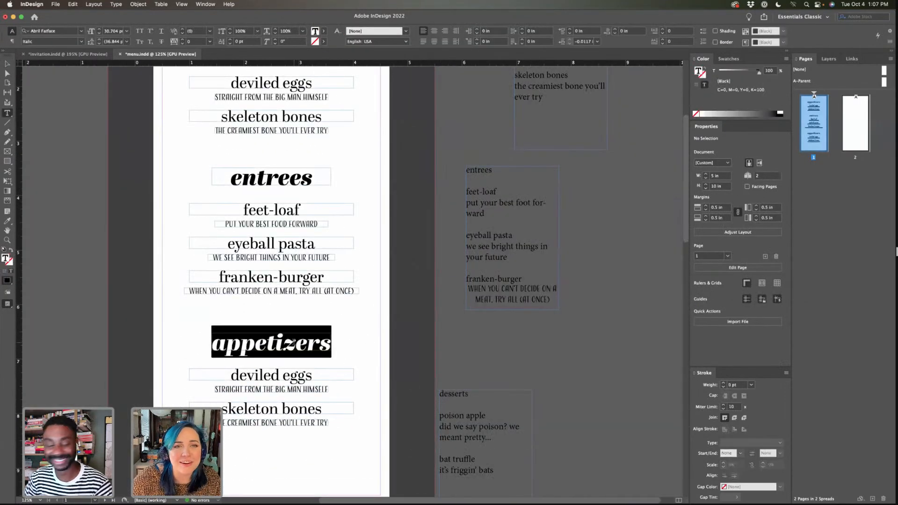
pyautogui.write('desser')
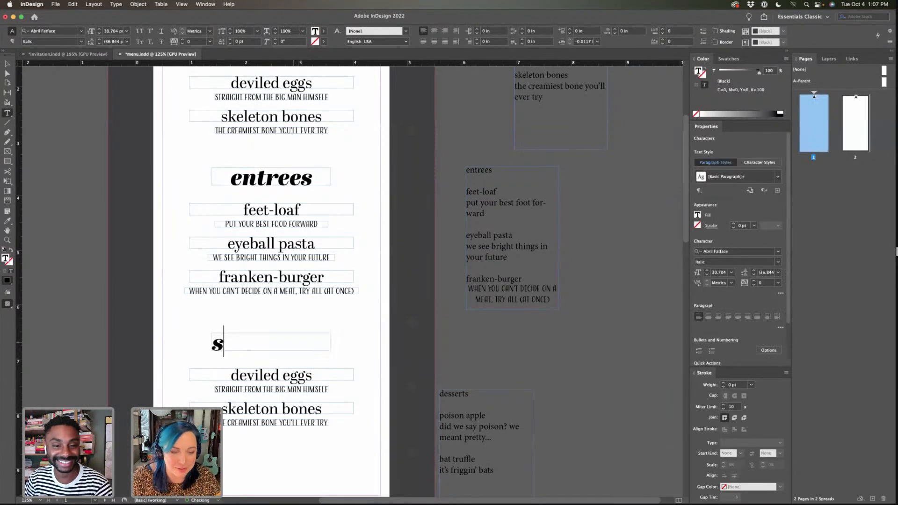
pyautogui.write('ts')
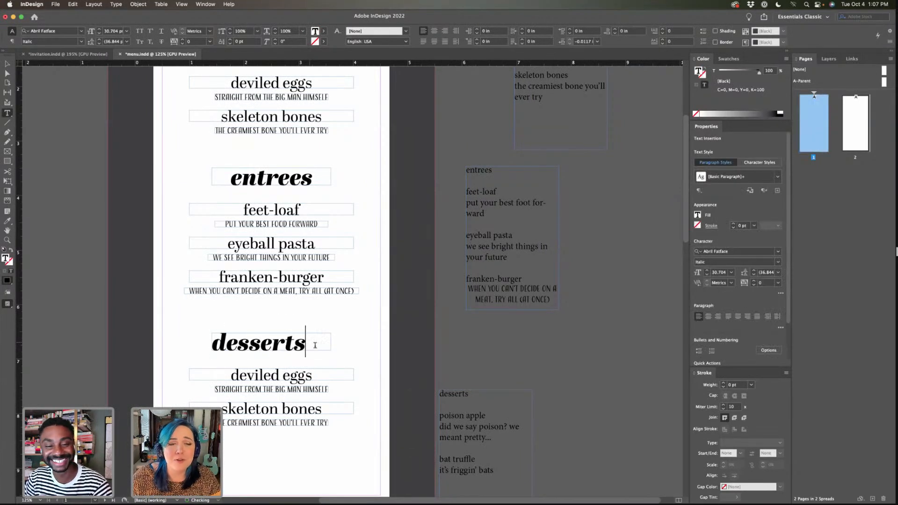
pyautogui.press('super+a')
pyautogui.click(708, 316)
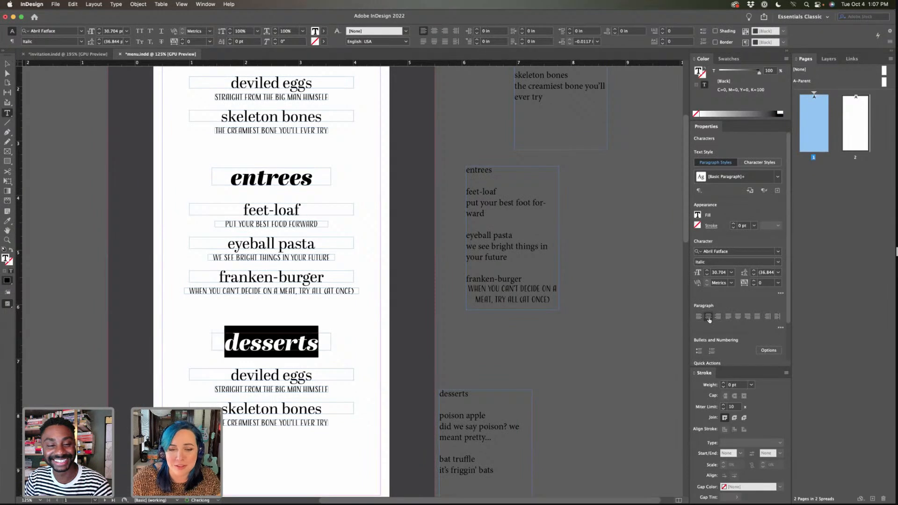
# Rename the copied deviled eggs dish to 'poison apple'.
pyautogui.scroll(-1, 337, 373)
pyautogui.tripleClick(313, 371)
pyautogui.write('p')
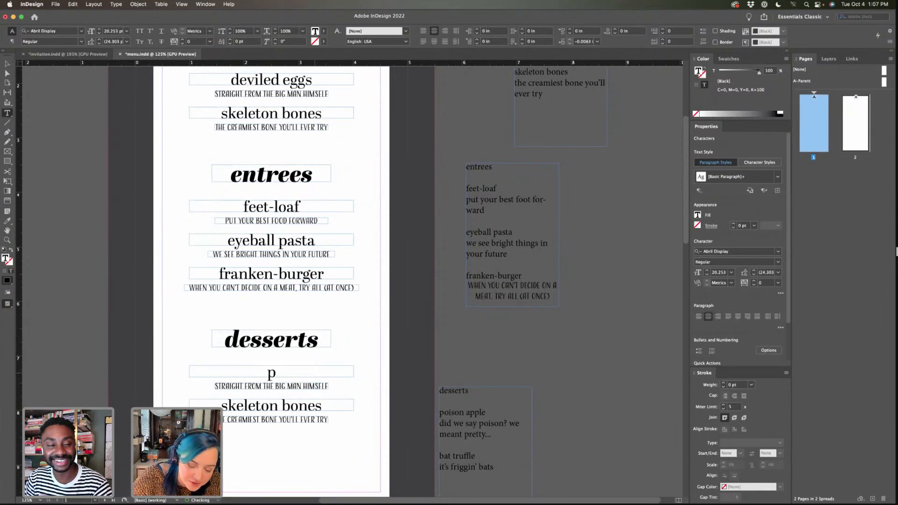
pyautogui.write('oison apple')
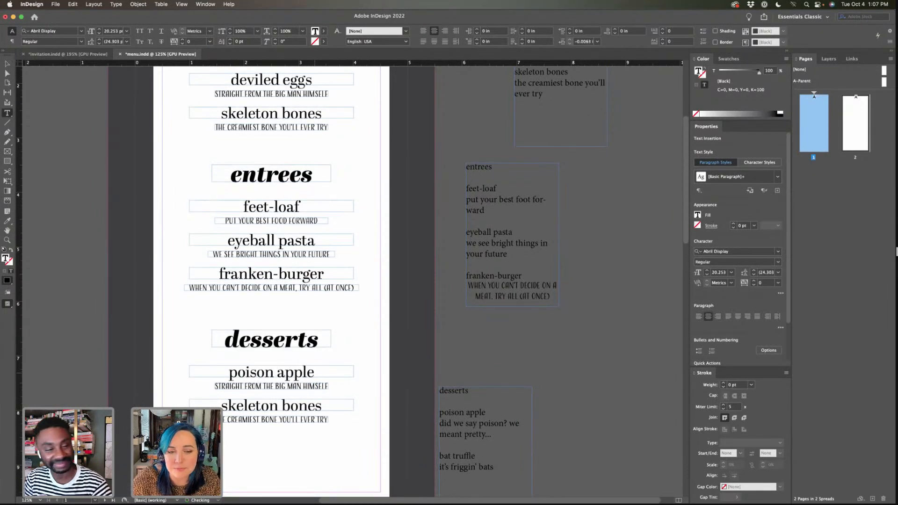
# Give poison apple the condensed-caps tagline 'did we say poison? we meant pretty...' and widen its frame.
pyautogui.moveTo(492, 435); pyautogui.dragTo(440, 425)
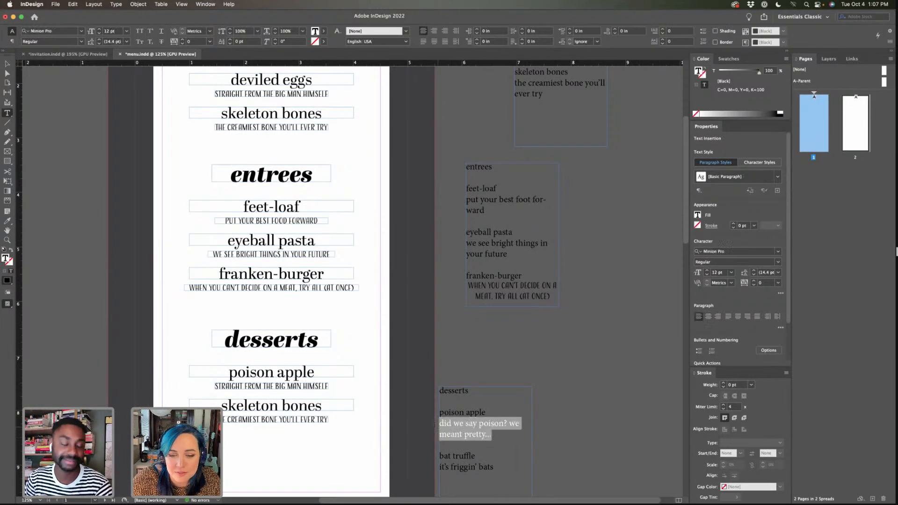
pyautogui.click(7, 222)
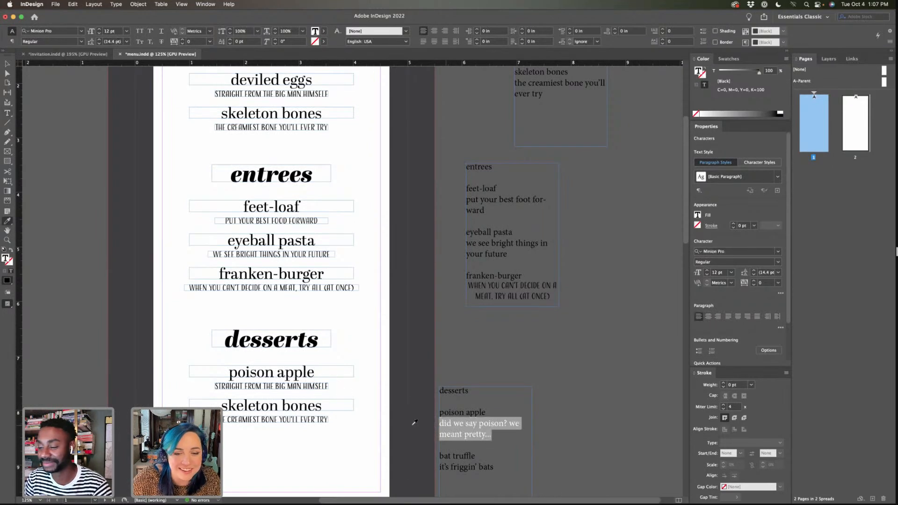
pyautogui.click(320, 388)
pyautogui.click(6, 115)
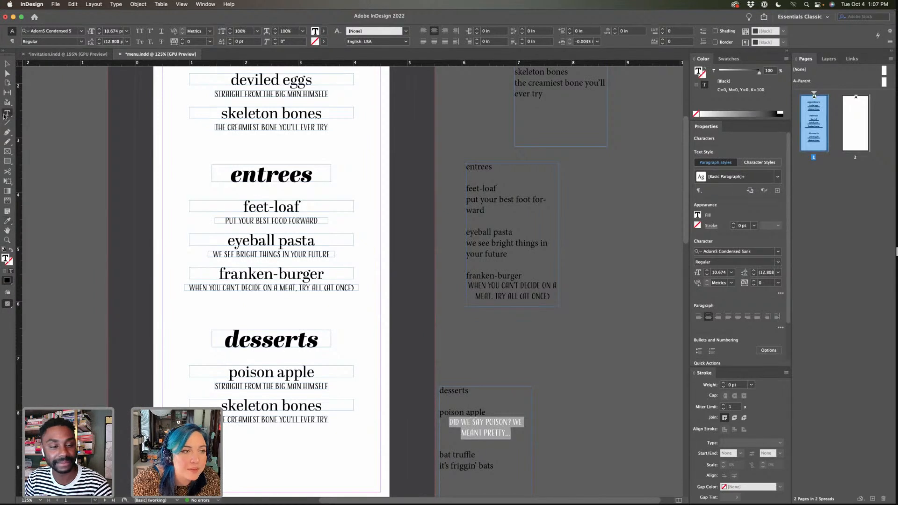
pyautogui.tripleClick(291, 386)
pyautogui.write('DID WE SAY POISON? WE MEANT PRETTY...')
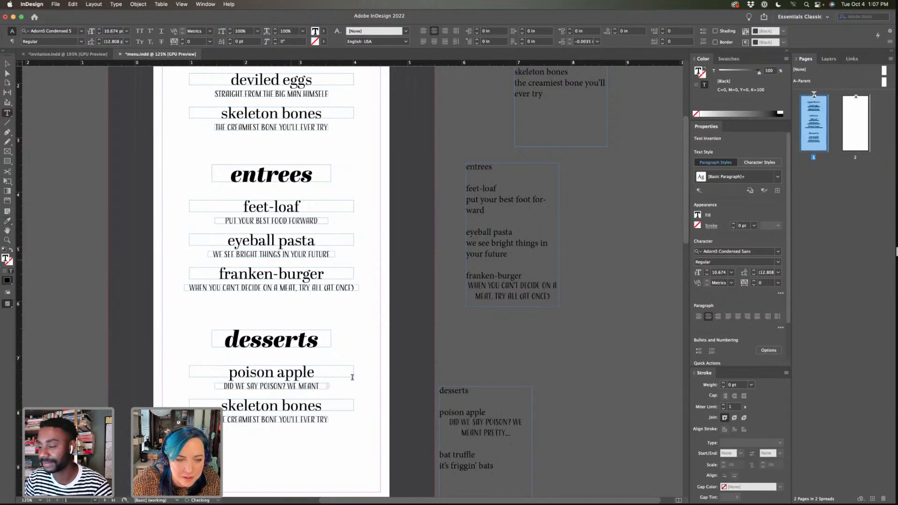
pyautogui.click(7, 65)
pyautogui.moveTo(328, 388); pyautogui.dragTo(344, 389)
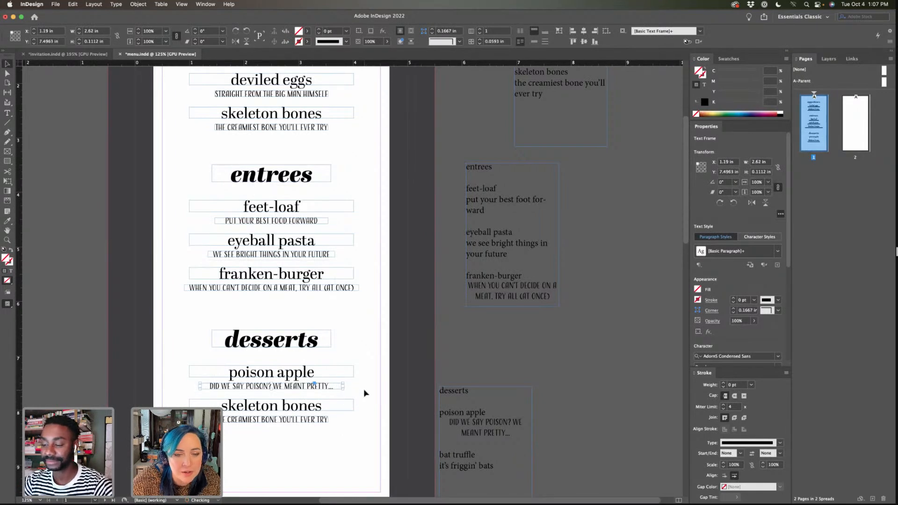
pyautogui.click(353, 424)
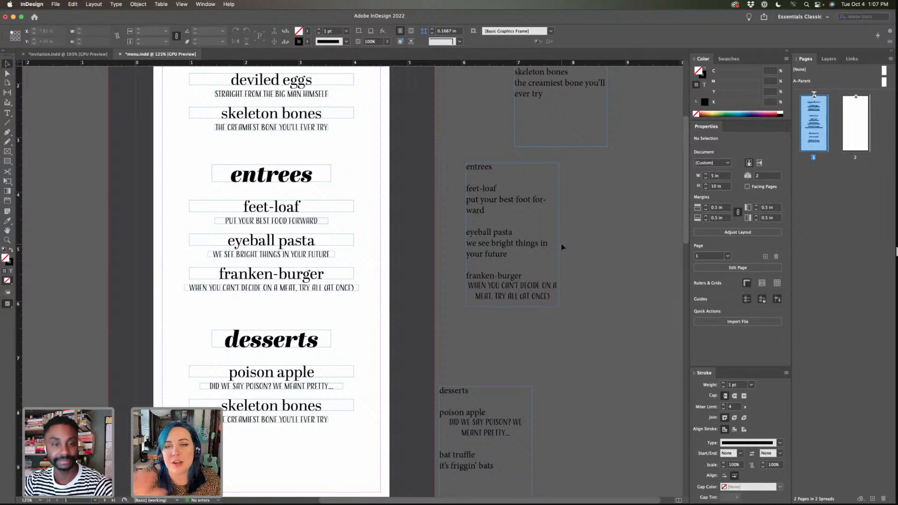
# Rename the second dessert 'bat truffle' with the tagline 'it's friggin' bats'.
pyautogui.moveTo(472, 395); pyautogui.dragTo(485, 354)
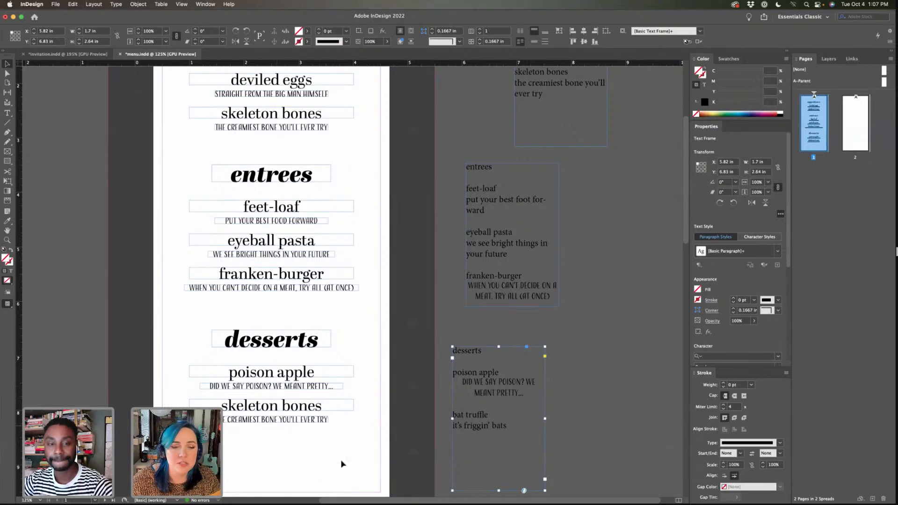
pyautogui.doubleClick(298, 406)
pyautogui.tripleClick(299, 406)
pyautogui.write('bat truffle')
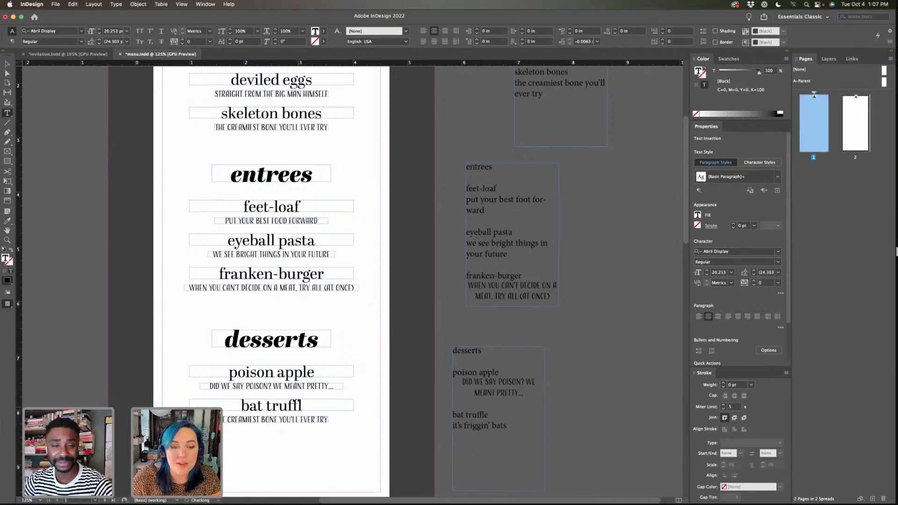
pyautogui.doubleClick(303, 420)
pyautogui.tripleClick(303, 420)
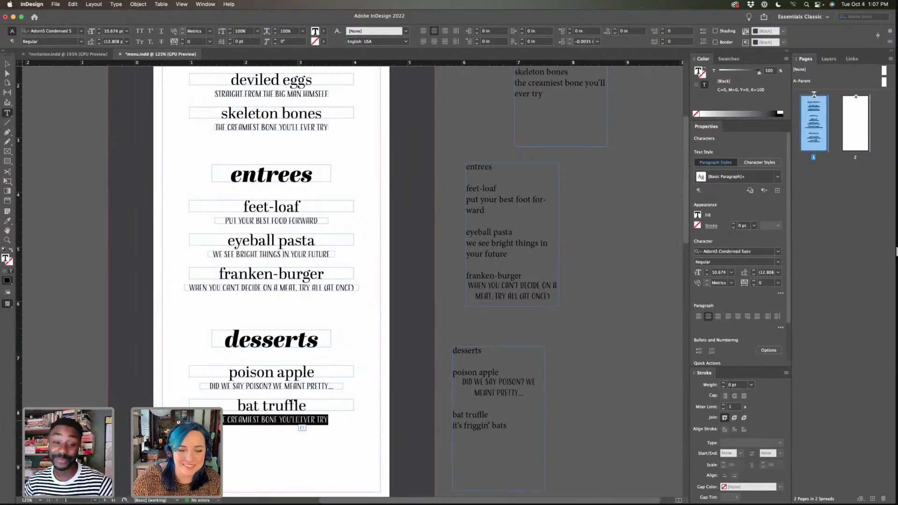
pyautogui.write("it's friggin")
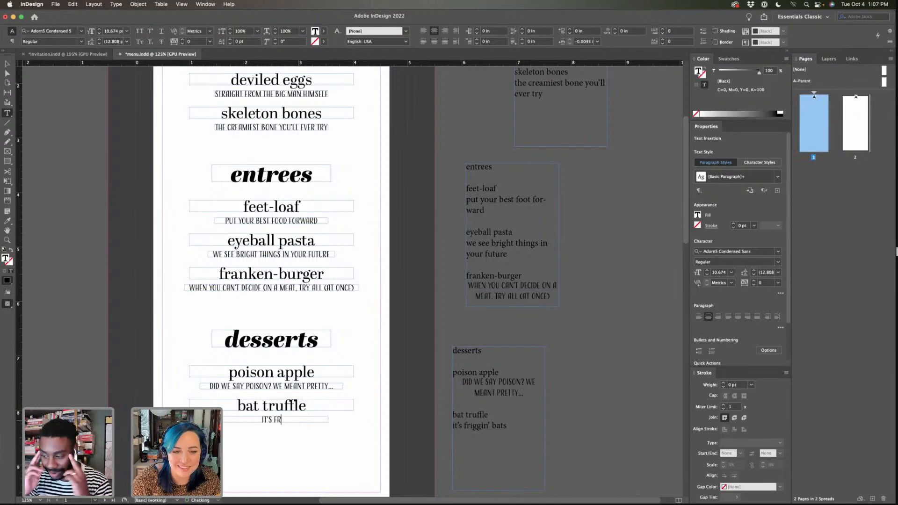
pyautogui.write("' bats")
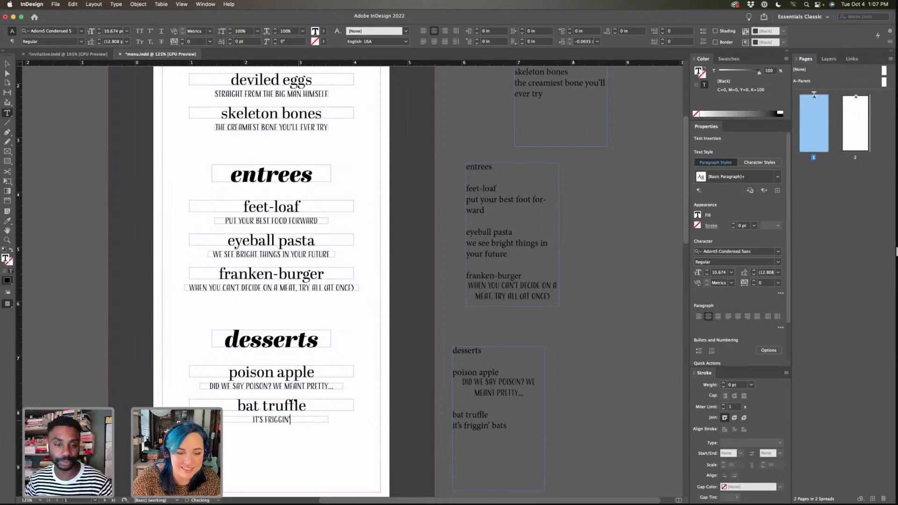
pyautogui.press('Escape')
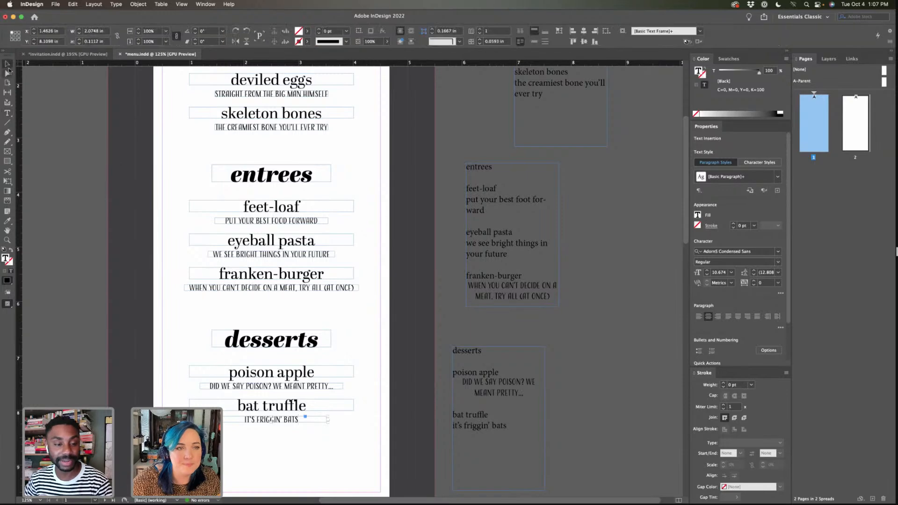
pyautogui.press('w')
pyautogui.click(181, 174)
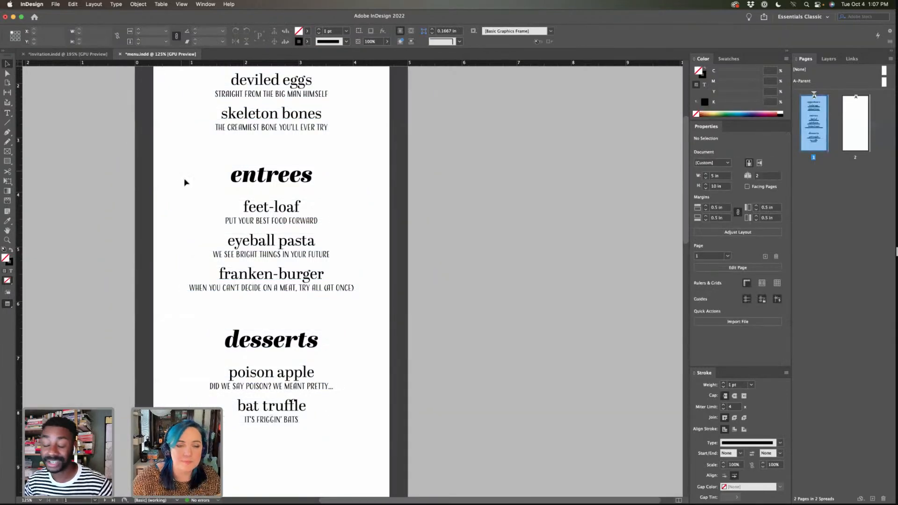
# Zoom out to 100% and nudge all the menu content downward.
pyautogui.scroll(3, 195, 197)
pyautogui.hscroll(-3, 194, 198)
pyautogui.scroll(-5, 195, 199)
pyautogui.scroll(3, 196, 200)
pyautogui.scroll(4, 405, 430)
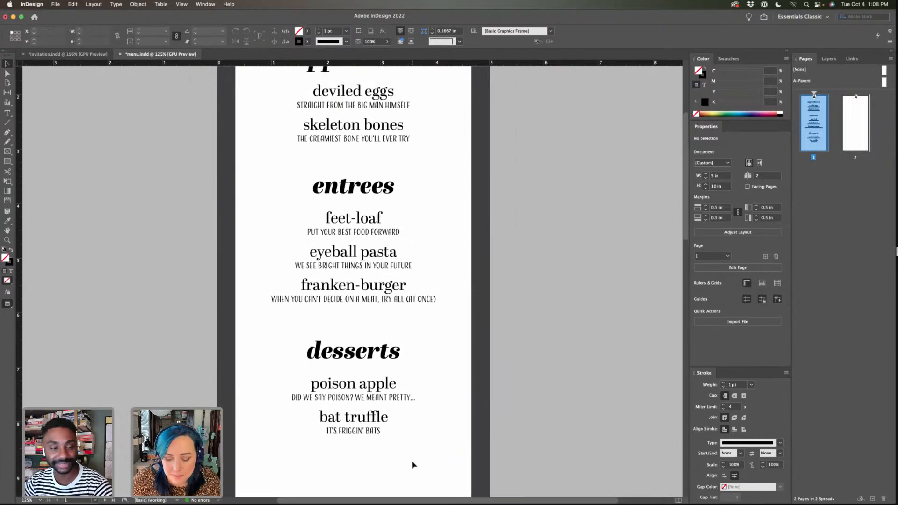
pyautogui.press('super+minus')
pyautogui.scroll(3, 385, 430)
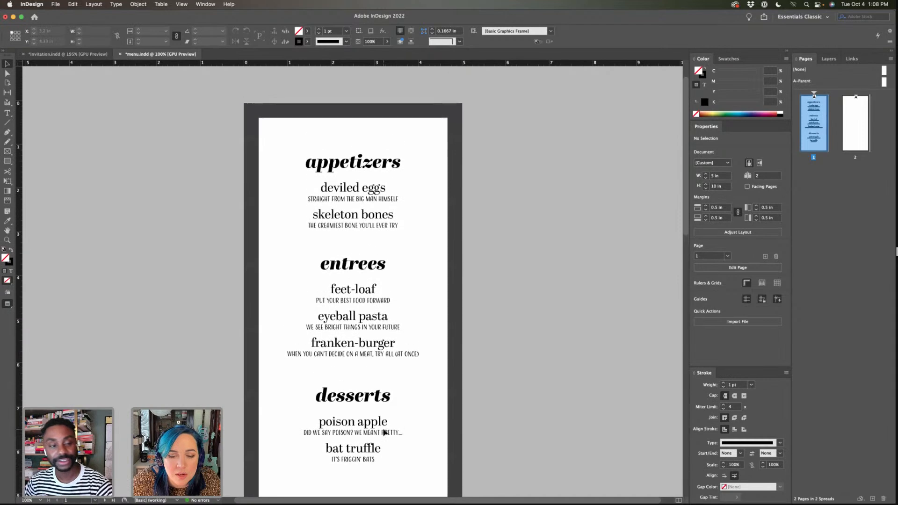
pyautogui.scroll(-2, 401, 459)
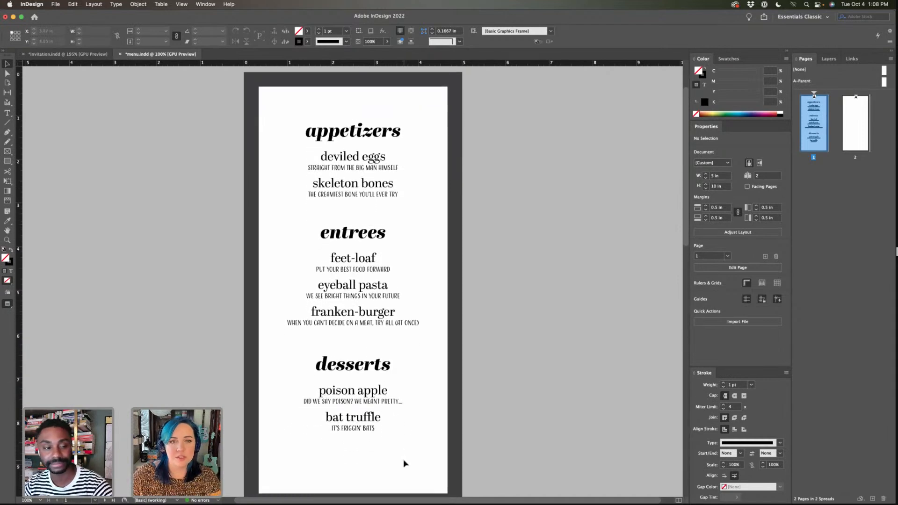
pyautogui.press('super+a')
pyautogui.hotkey('shift', 'Down')
pyautogui.hotkey('shift', 'Down')
pyautogui.hotkey('shift', 'Down')
pyautogui.hotkey('shift', 'Down')
pyautogui.hotkey('shift', 'Down')
pyautogui.hotkey('shift', 'Down')
pyautogui.hotkey('shift', 'Down')
# Paste the invitation's 'you're invited' headline onto the menu and move it to the page top.
pyautogui.click(68, 54)
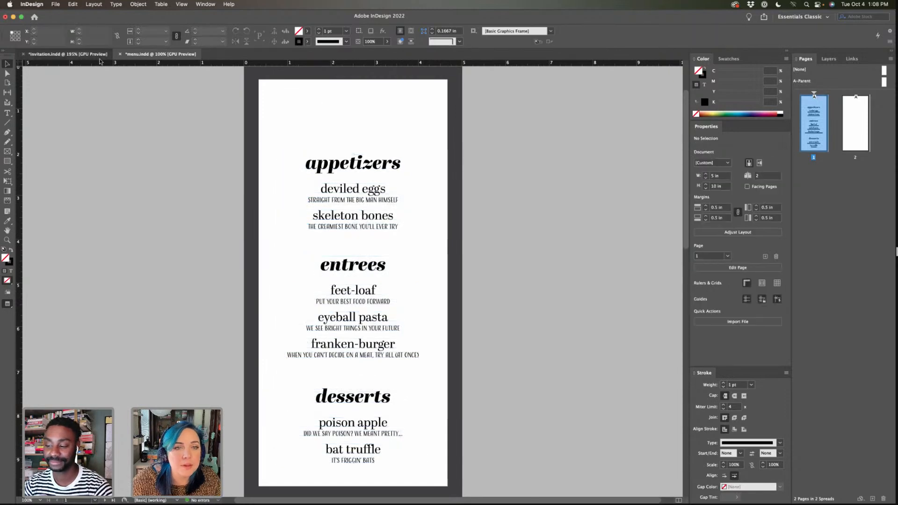
pyautogui.click(167, 55)
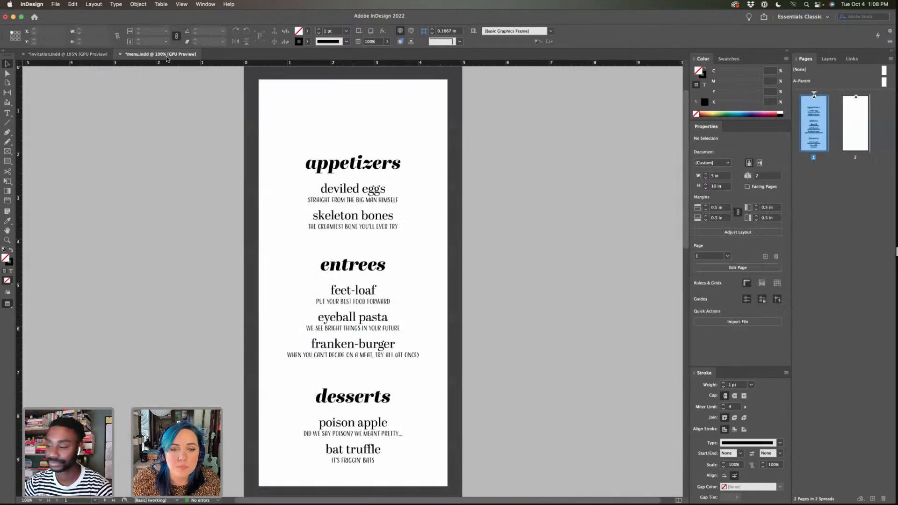
pyautogui.press('super+grave')
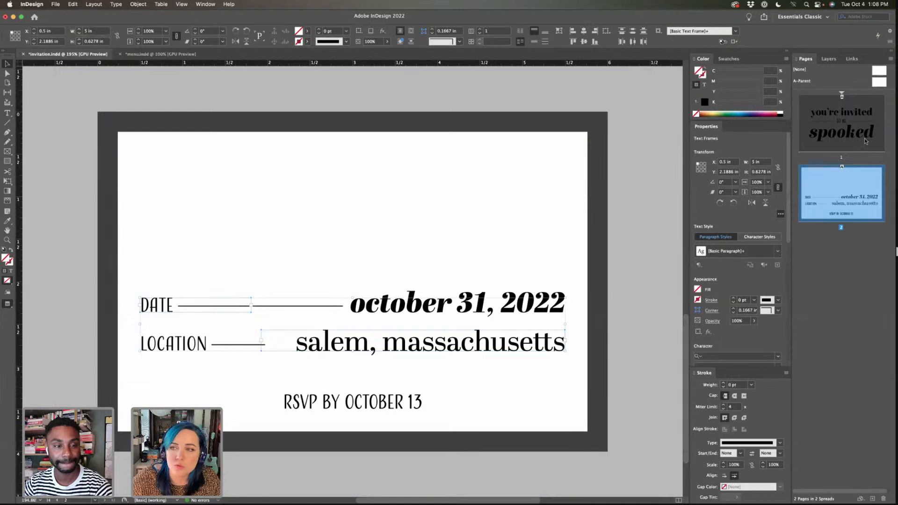
pyautogui.doubleClick(865, 150)
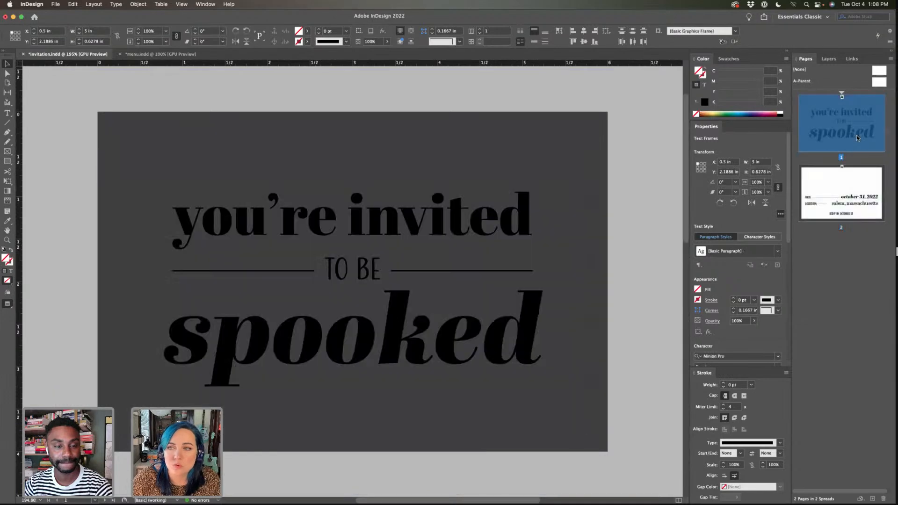
pyautogui.click(381, 224)
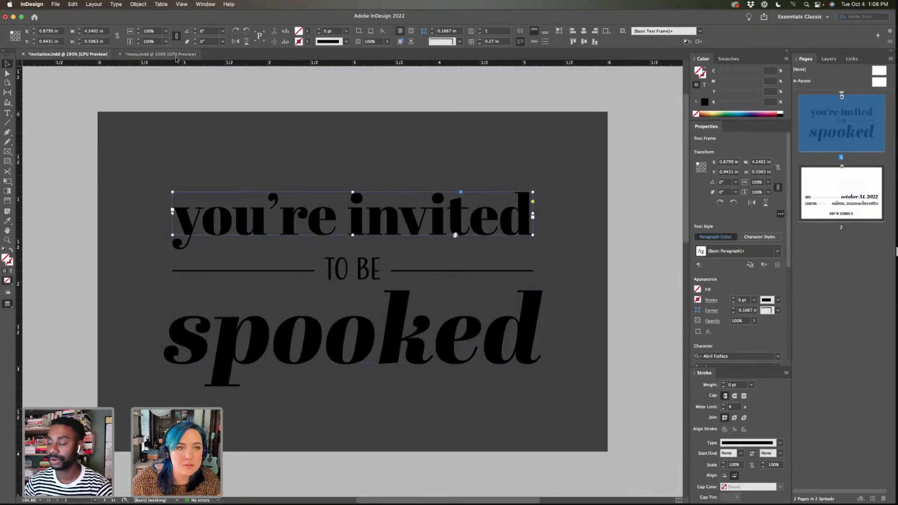
pyautogui.click(172, 55)
pyautogui.press('super+v')
pyautogui.moveTo(408, 293); pyautogui.dragTo(405, 126)
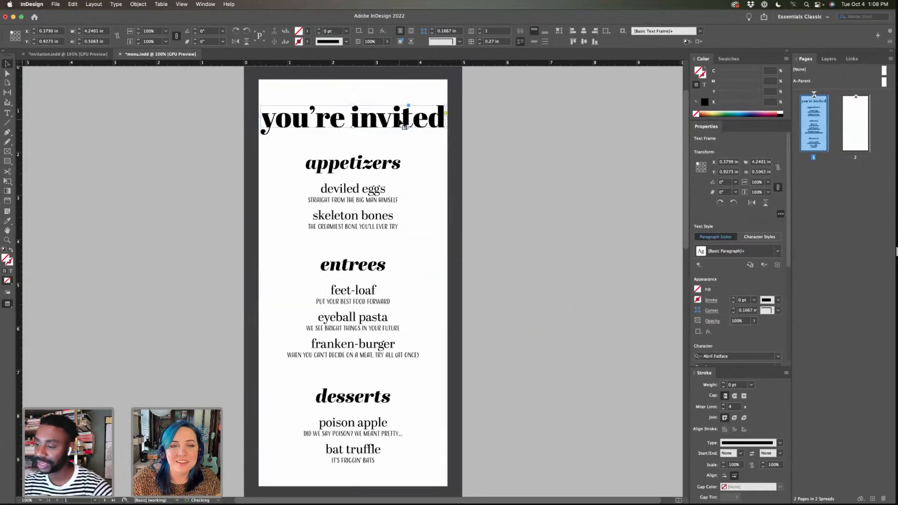
# Retype the headline as 'spooky snacks' and widen its frame so it fits.
pyautogui.tripleClick(404, 122)
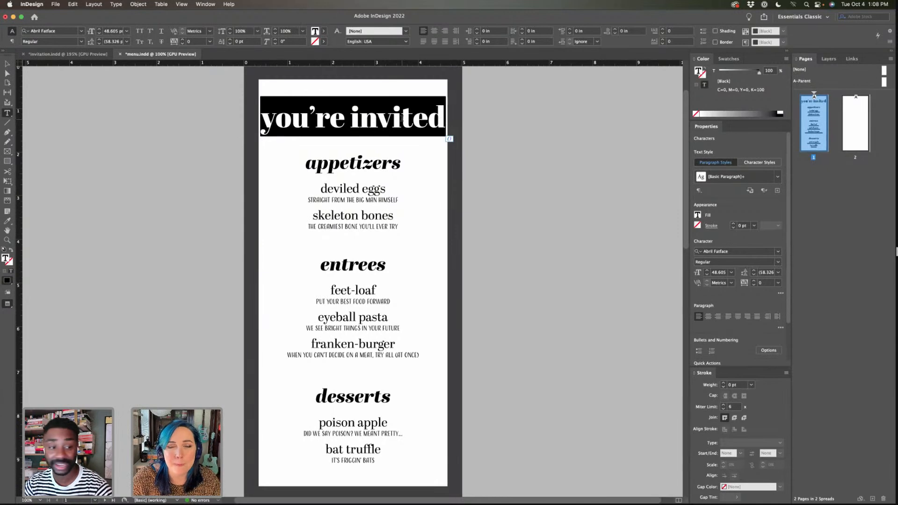
pyautogui.write('spoo')
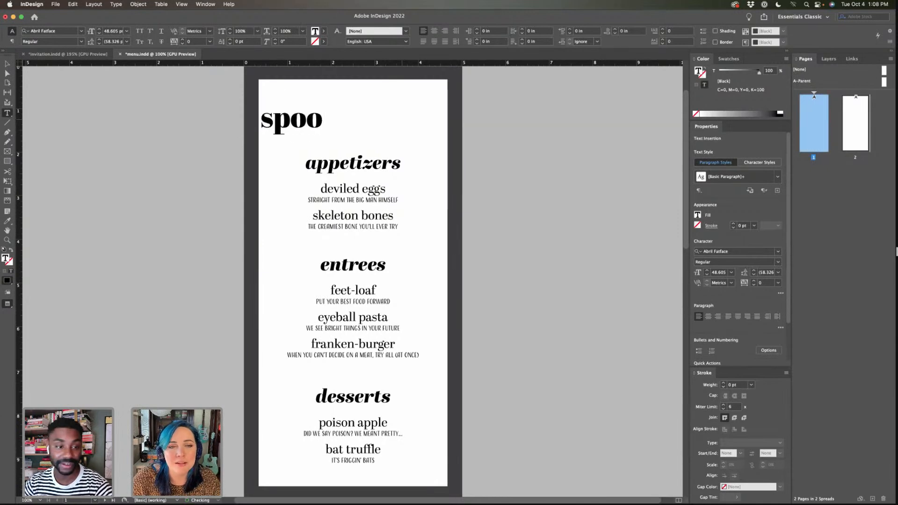
pyautogui.write('ky snack')
pyautogui.hotkey('alt', 'BackSpace')
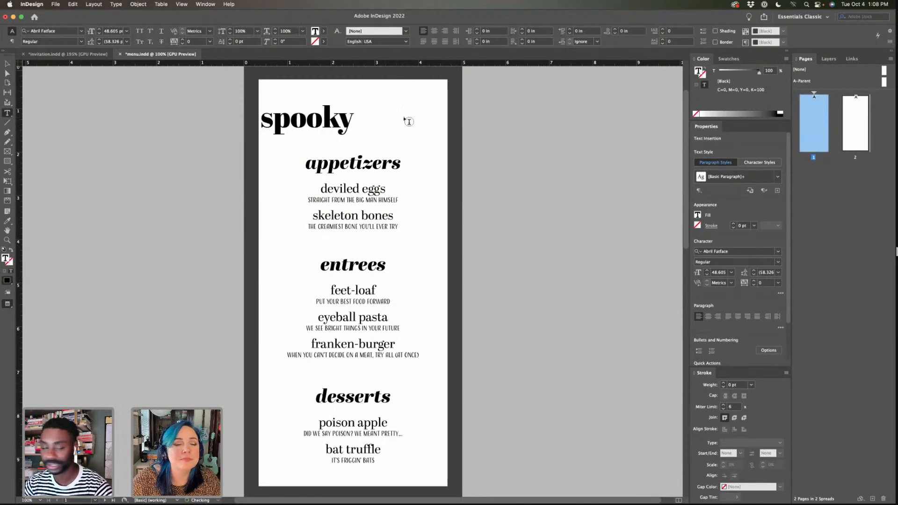
pyautogui.click(8, 64)
pyautogui.moveTo(445, 117); pyautogui.dragTo(452, 117)
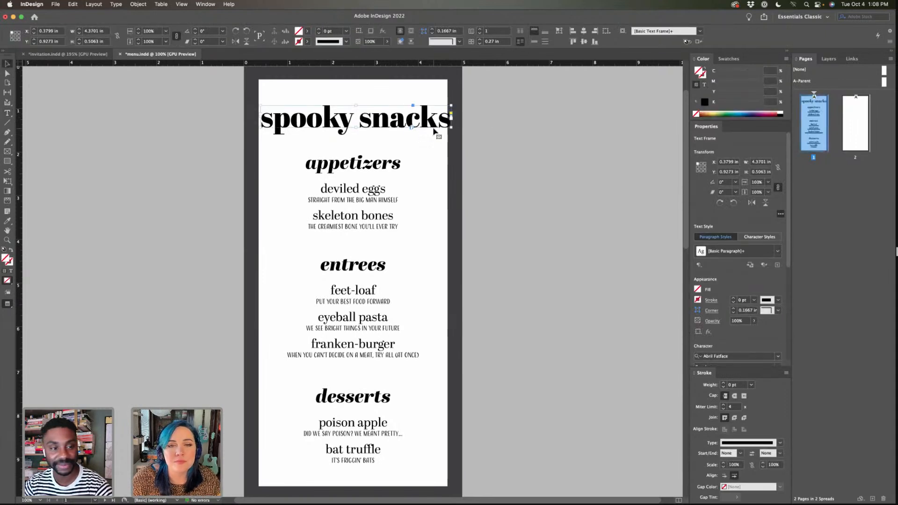
pyautogui.click(432, 140)
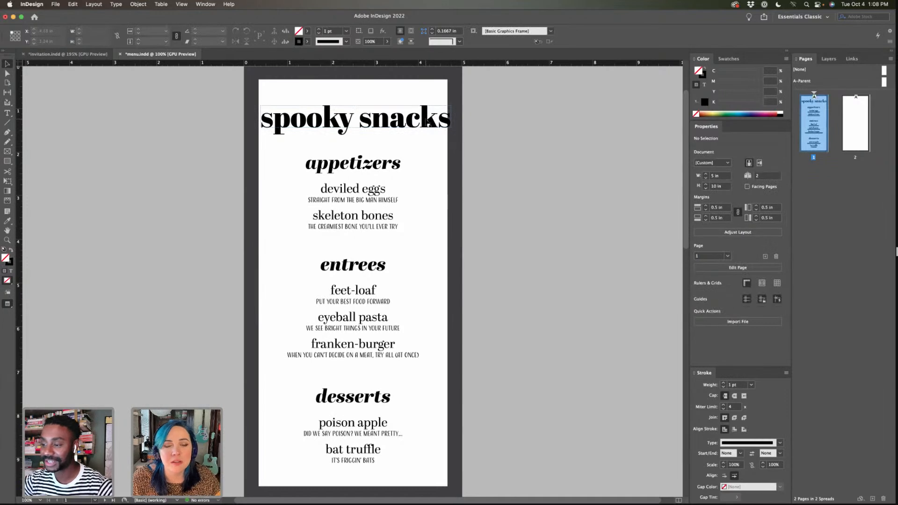
# Split the title into fitted 'spooky' and 'snacks' frames, offsetting 'snacks' right below.
pyautogui.moveTo(382, 123); pyautogui.dragTo(391, 140)
pyautogui.doubleClick(351, 108)
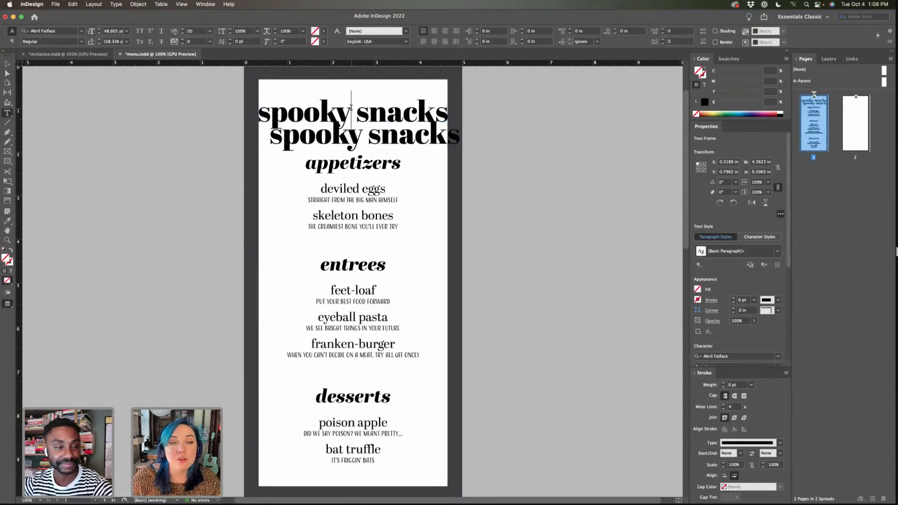
pyautogui.moveTo(351, 108); pyautogui.dragTo(465, 110)
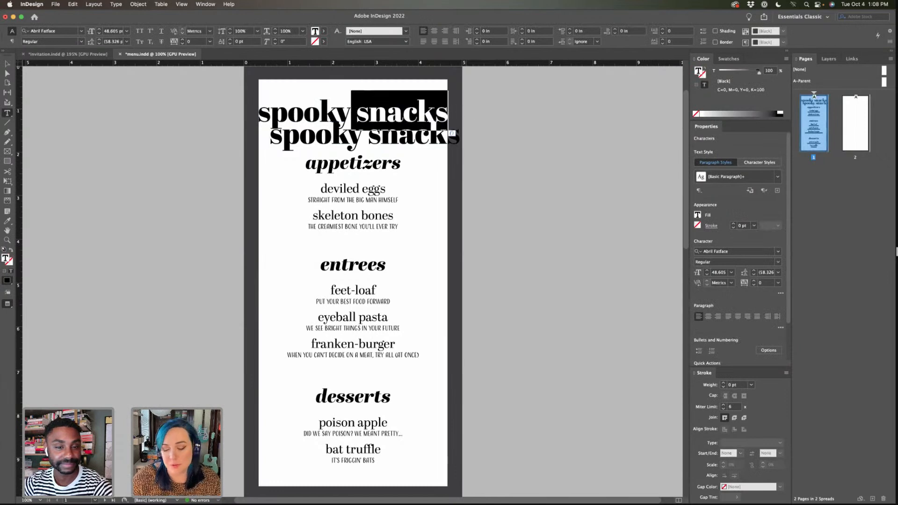
pyautogui.press('BackSpace')
pyautogui.moveTo(370, 135); pyautogui.dragTo(243, 142)
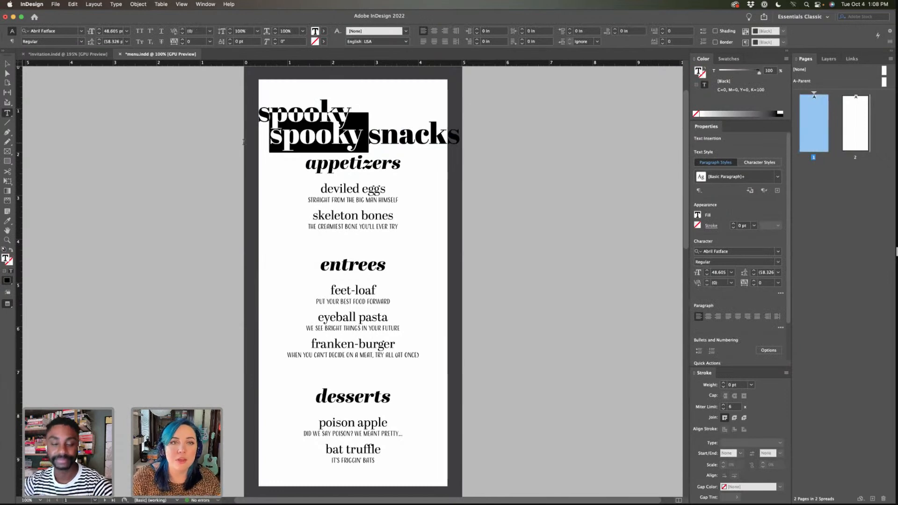
pyautogui.press('BackSpace')
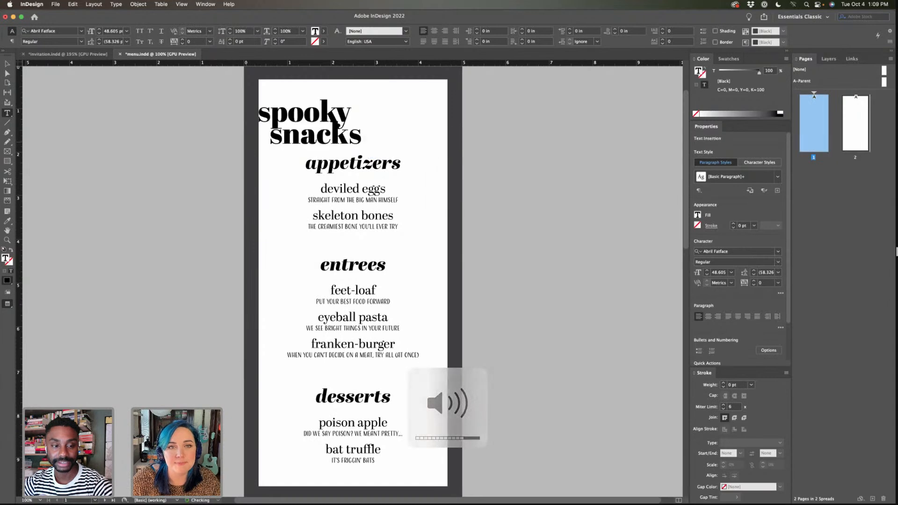
pyautogui.press('Escape')
pyautogui.press('super+alt+c')
pyautogui.moveTo(326, 112); pyautogui.dragTo(338, 97)
pyautogui.press('super+alt+c')
pyautogui.moveTo(336, 135); pyautogui.dragTo(422, 145)
pyautogui.keyDown('shift'); pyautogui.click(353, 104); pyautogui.keyUp('shift')
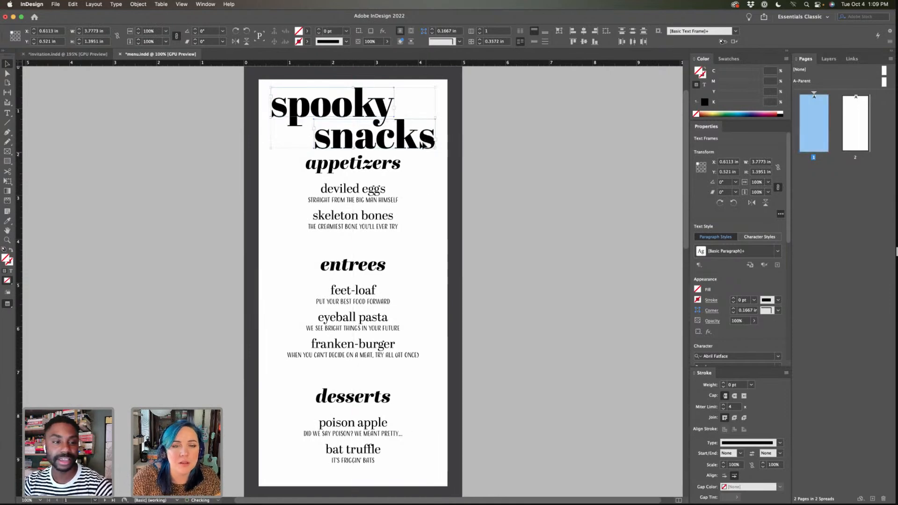
# Shift the appetizers, entrees and desserts groups lower on the page.
pyautogui.click(427, 187)
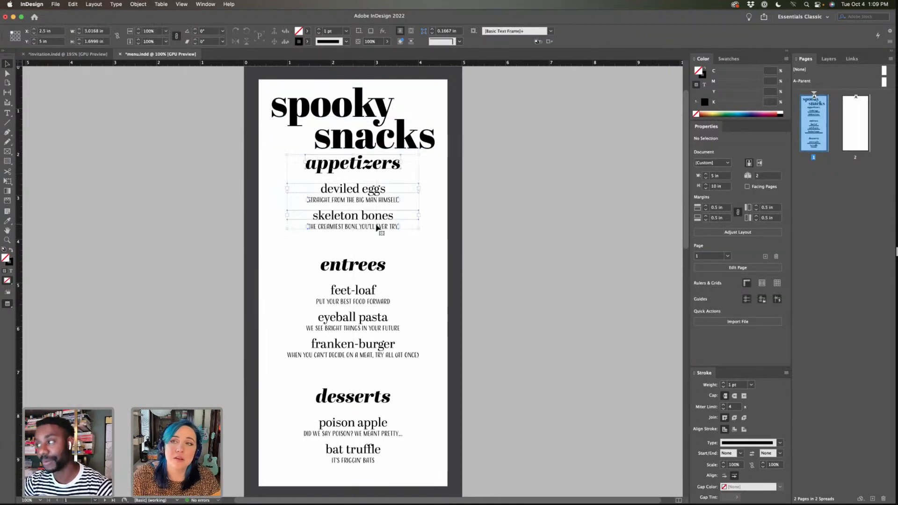
pyautogui.moveTo(380, 224); pyautogui.dragTo(383, 241)
pyautogui.click(415, 257)
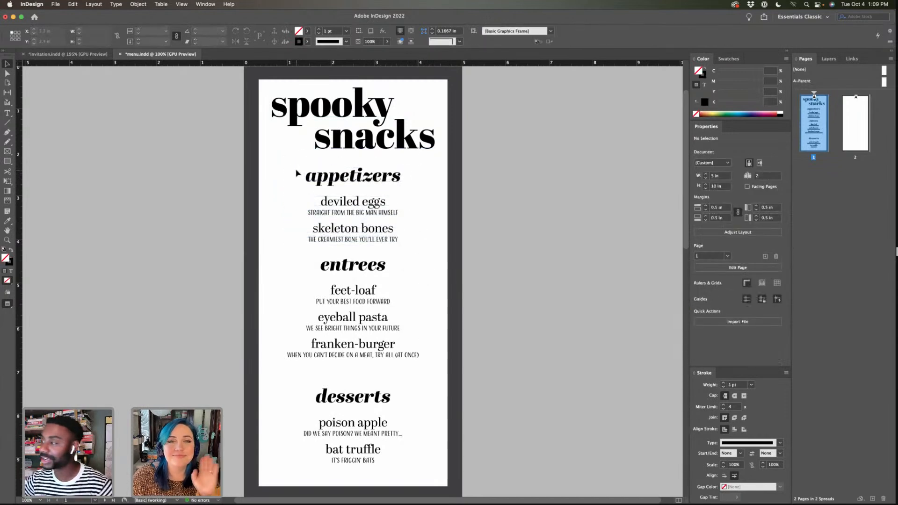
pyautogui.click(346, 240)
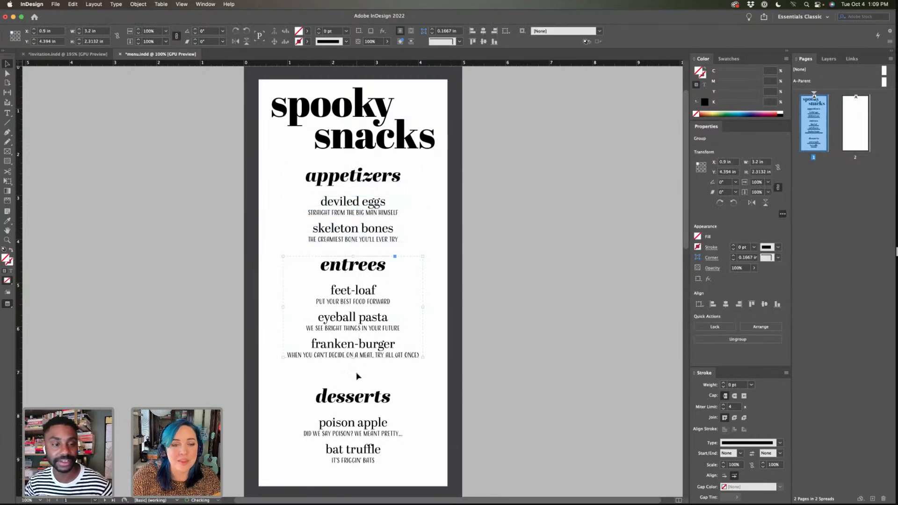
pyautogui.click(337, 375)
pyautogui.moveTo(338, 375); pyautogui.dragTo(392, 483)
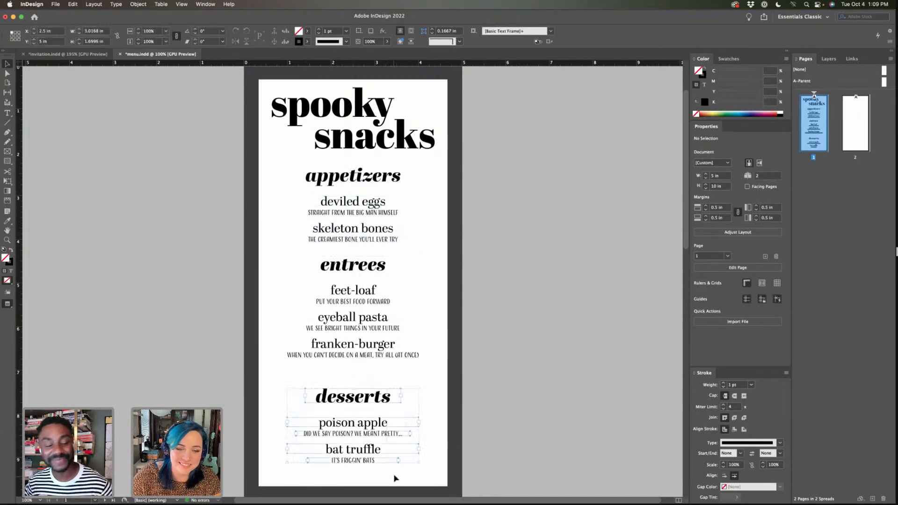
pyautogui.click(384, 464)
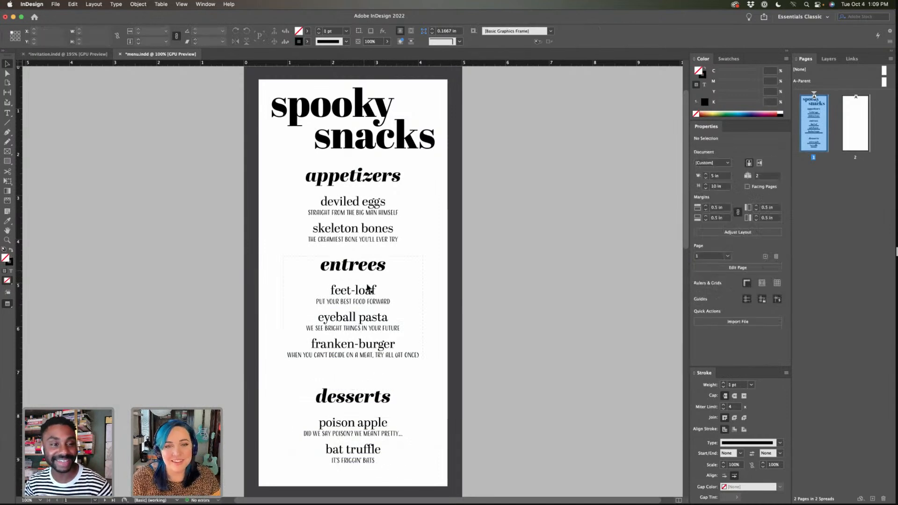
pyautogui.moveTo(372, 267); pyautogui.dragTo(373, 276)
pyautogui.click(392, 255)
pyautogui.moveTo(380, 179); pyautogui.dragTo(380, 186)
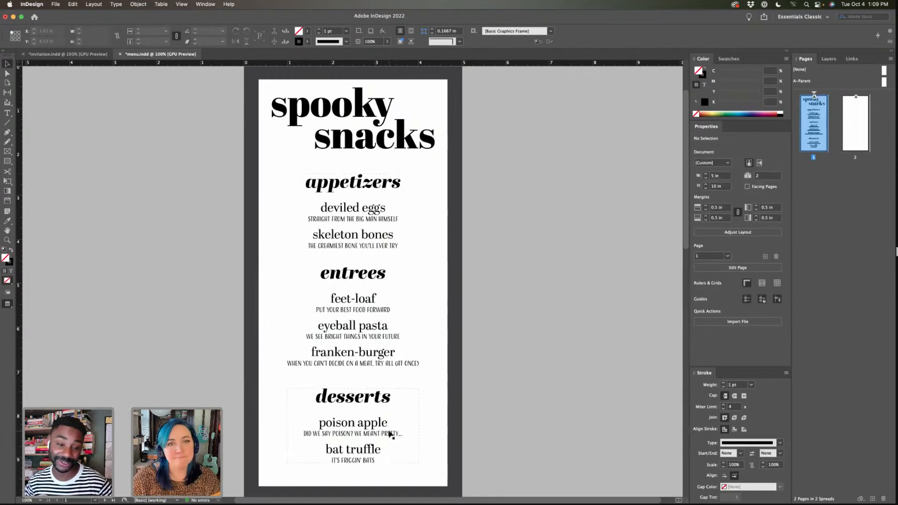
pyautogui.moveTo(380, 402); pyautogui.dragTo(382, 394)
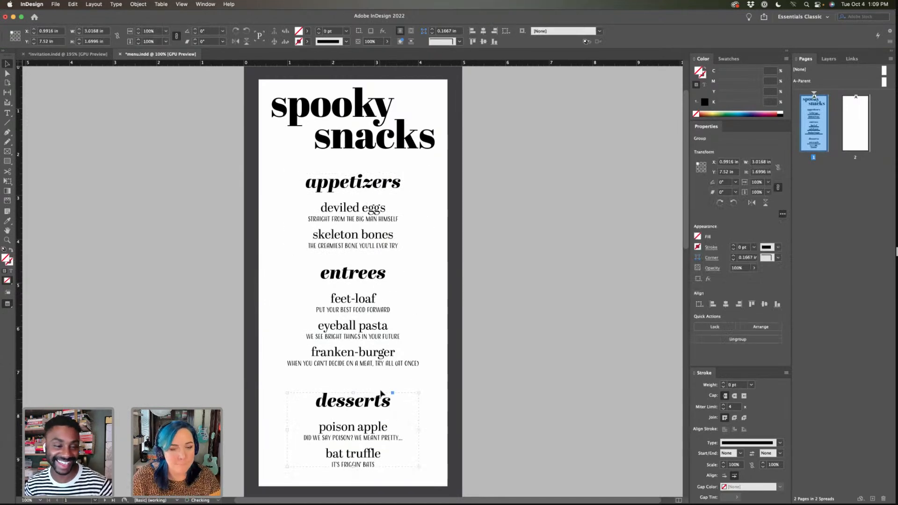
pyautogui.moveTo(381, 273); pyautogui.dragTo(381, 278)
pyautogui.click(412, 252)
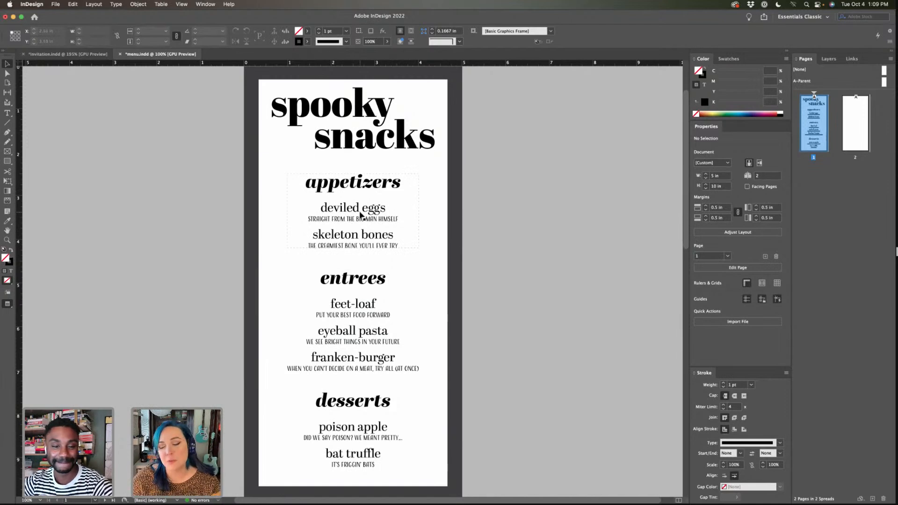
# Nudge the appetizers and entrees groups down further to even the spacing.
pyautogui.moveTo(397, 187); pyautogui.dragTo(397, 190)
pyautogui.click(433, 200)
pyautogui.moveTo(380, 282); pyautogui.dragTo(380, 287)
pyautogui.click(419, 254)
pyautogui.moveTo(368, 189); pyautogui.dragTo(370, 198)
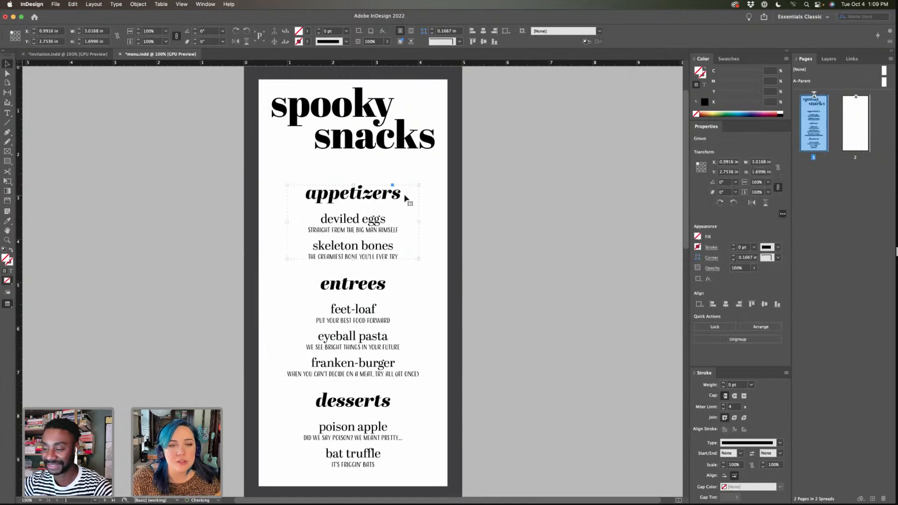
pyautogui.click(426, 194)
# Move the two-line 'spooky snacks' title down slightly.
pyautogui.click(368, 116)
pyautogui.keyDown('shift'); pyautogui.click(406, 153); pyautogui.keyUp('shift')
pyautogui.moveTo(406, 153); pyautogui.dragTo(406, 160)
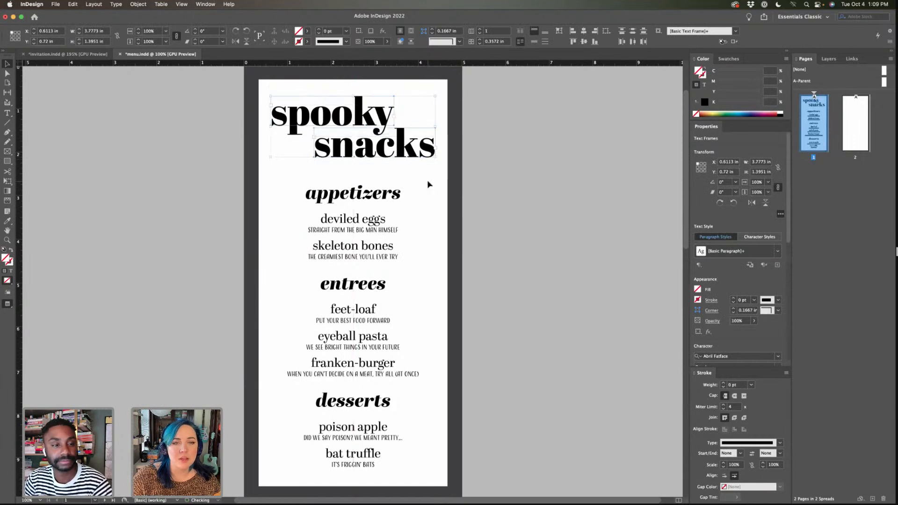
pyautogui.click(428, 184)
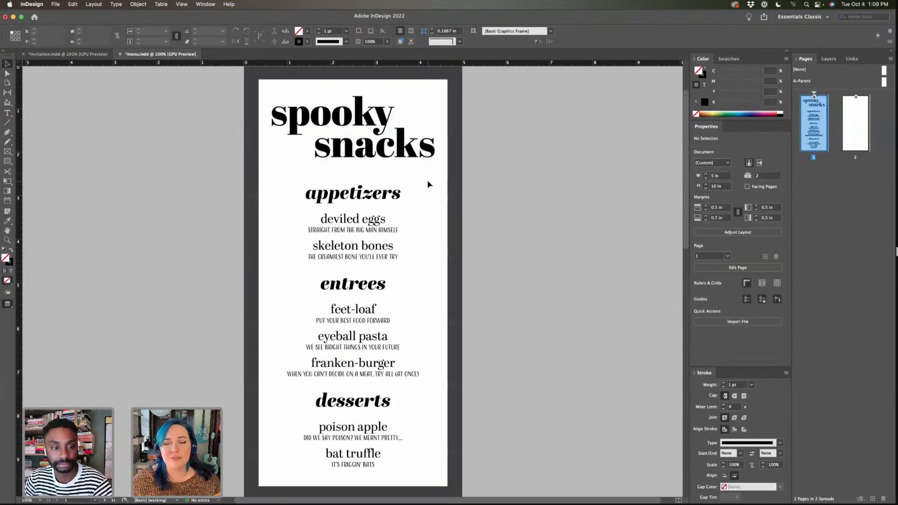
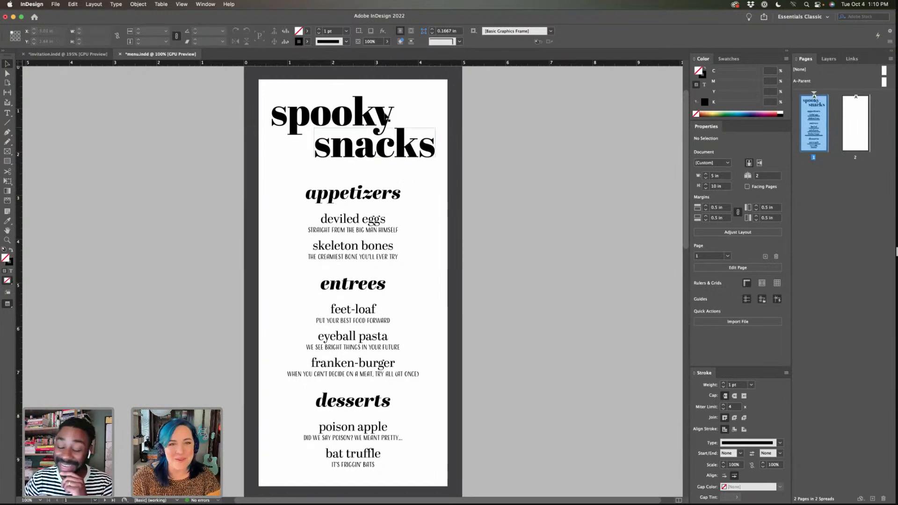
# Nudge the 'spooky' title slightly left.
pyautogui.moveTo(384, 120); pyautogui.dragTo(382, 120)
pyautogui.click(414, 175)
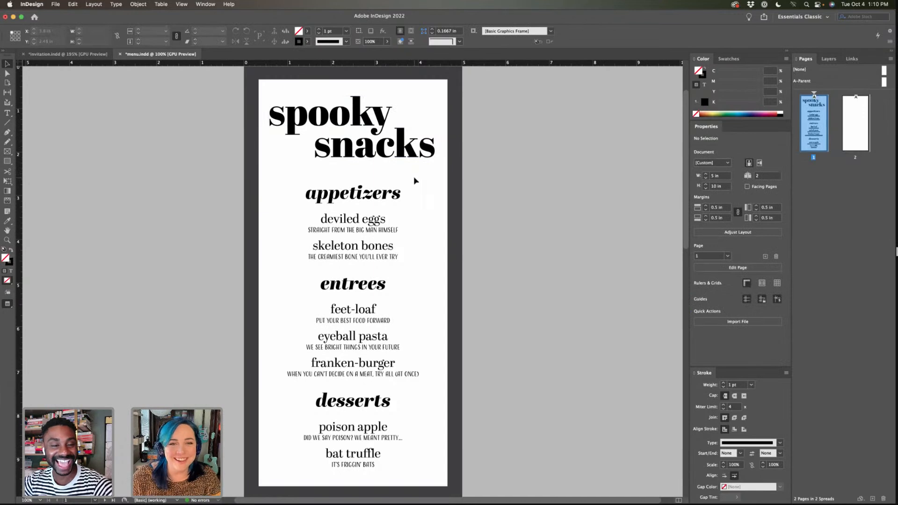
pyautogui.hscroll(-3, 425, 186)
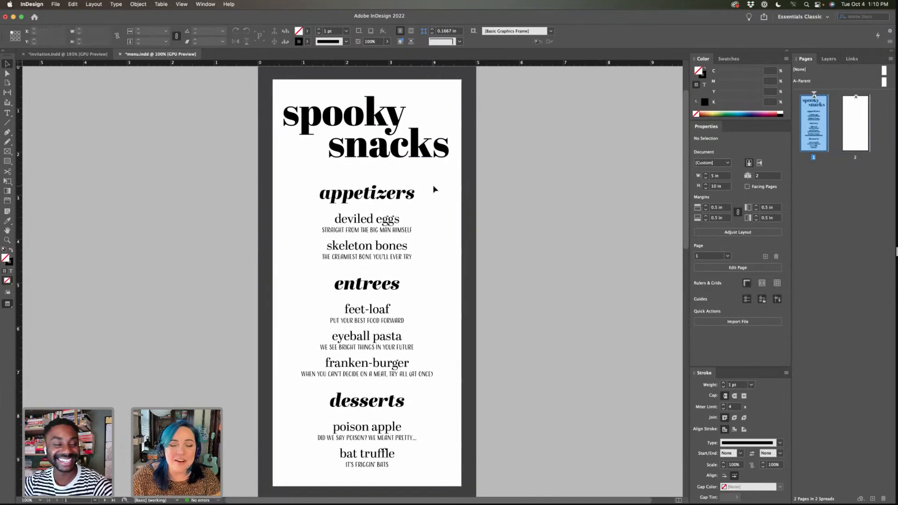
# Select and copy every menu frame on page 1.
pyautogui.moveTo(846, 140); pyautogui.dragTo(589, 191)
pyautogui.click(815, 134)
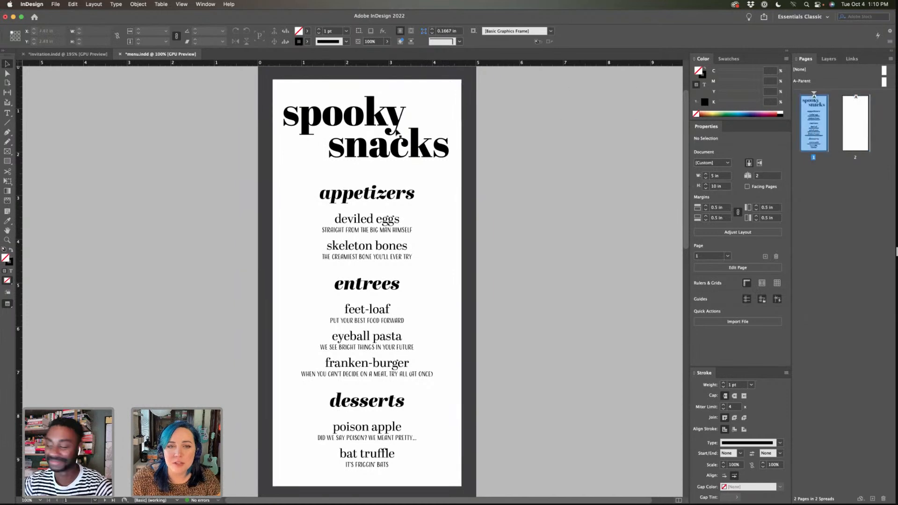
pyautogui.moveTo(287, 87); pyautogui.dragTo(445, 476)
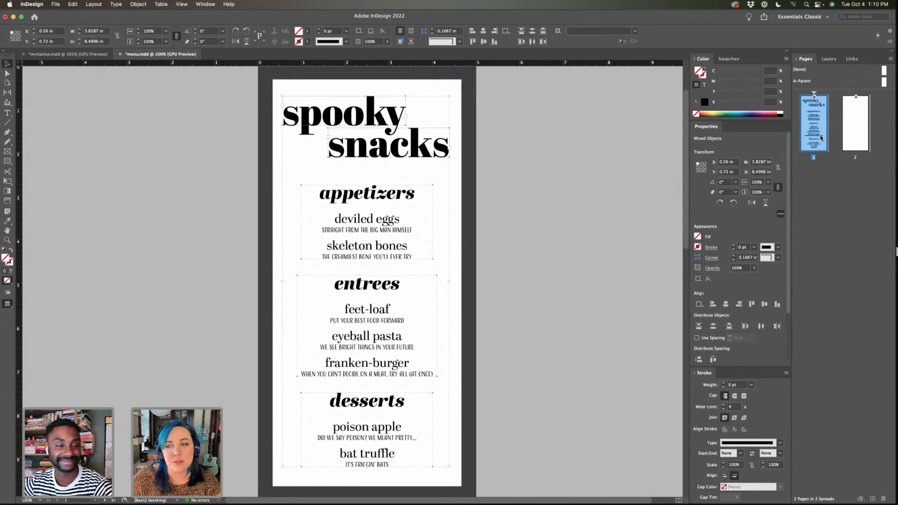
# Paste the menu in place on page 2 in Preview, then select the headline word 'spooky'.
pyautogui.doubleClick(850, 135)
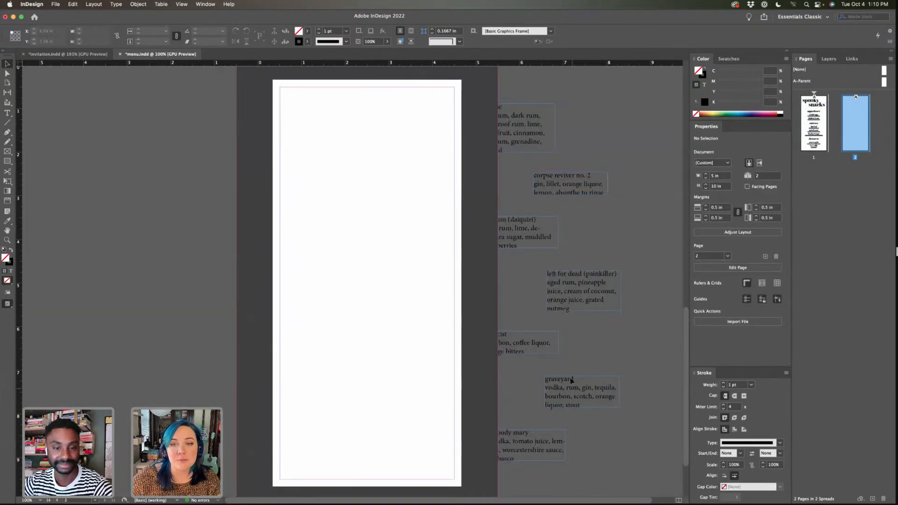
pyautogui.press('w')
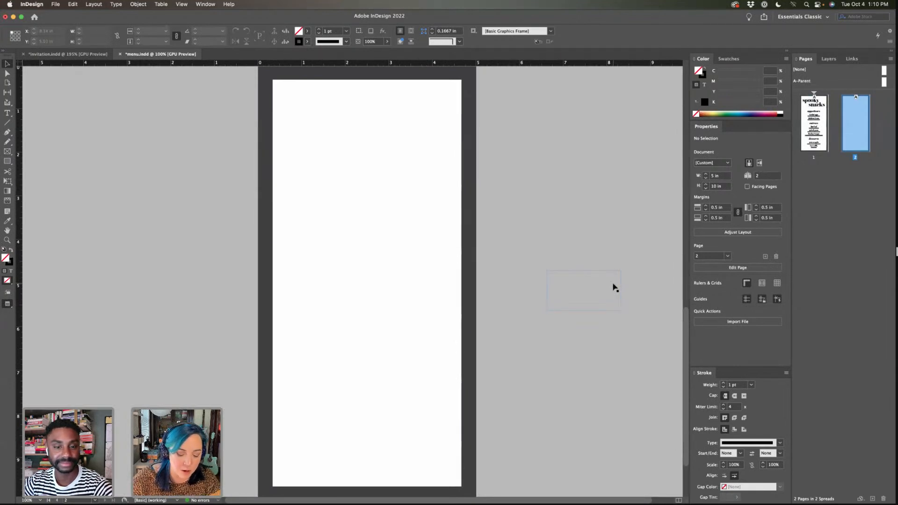
pyautogui.press('super+alt+shift+v')
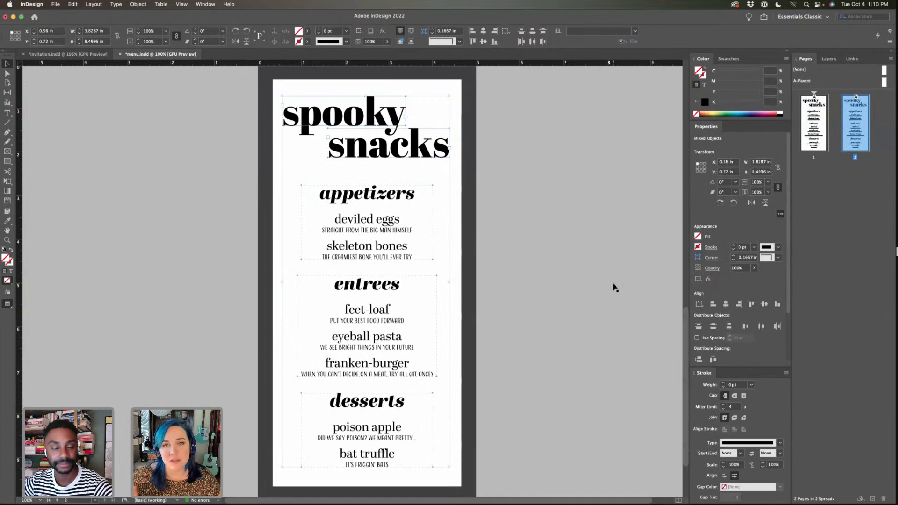
pyautogui.click(426, 266)
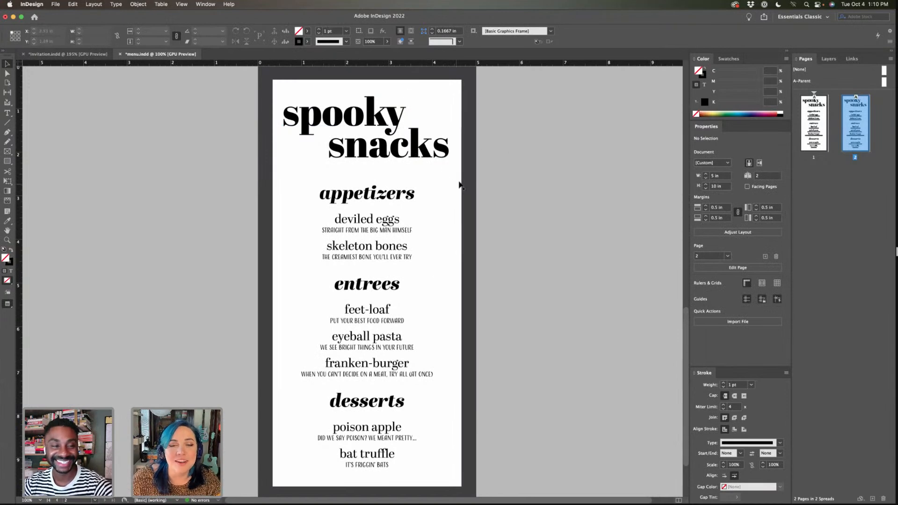
pyautogui.doubleClick(359, 107)
pyautogui.doubleClick(359, 106)
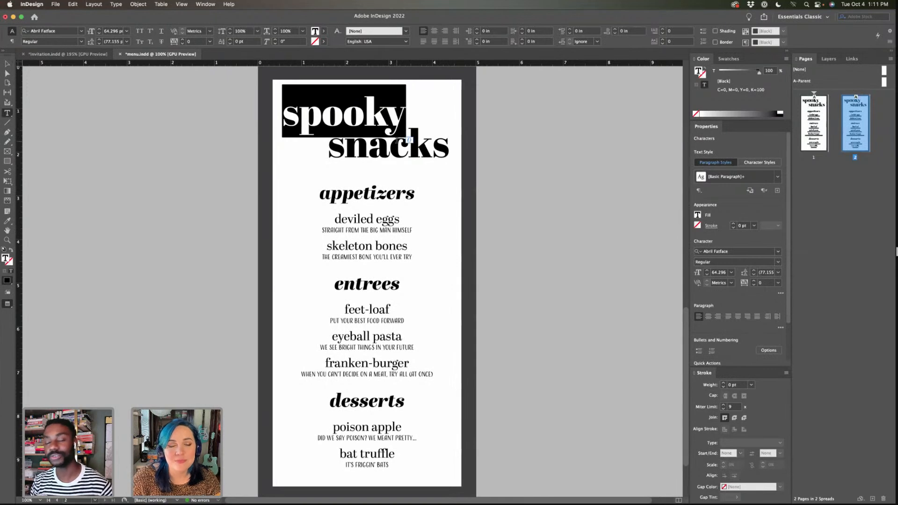
# Replace the headline words 'spooky' and 'snacks' with 'come' and 'the'.
pyautogui.write('come f')
pyautogui.press('BackSpace')
pyautogui.write('f')
pyautogui.press('BackSpace')
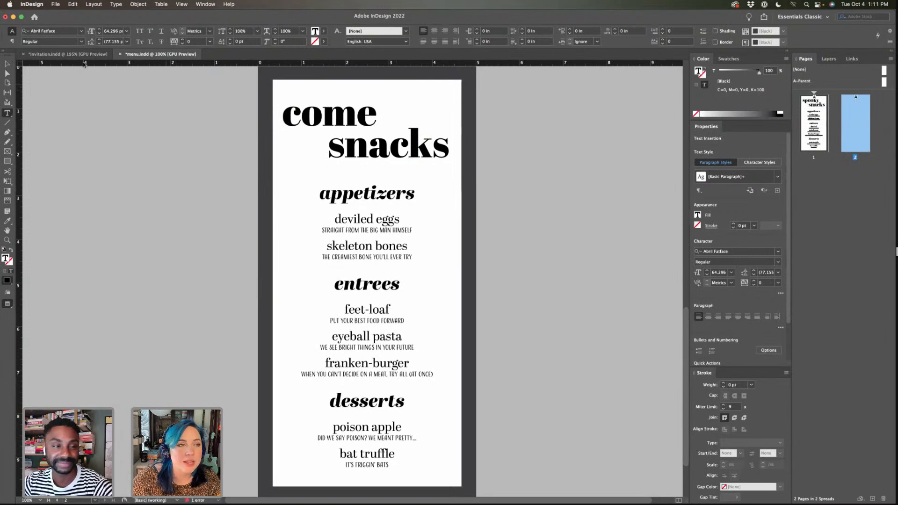
pyautogui.click(7, 64)
pyautogui.doubleClick(384, 149)
pyautogui.doubleClick(383, 148)
pyautogui.write('the')
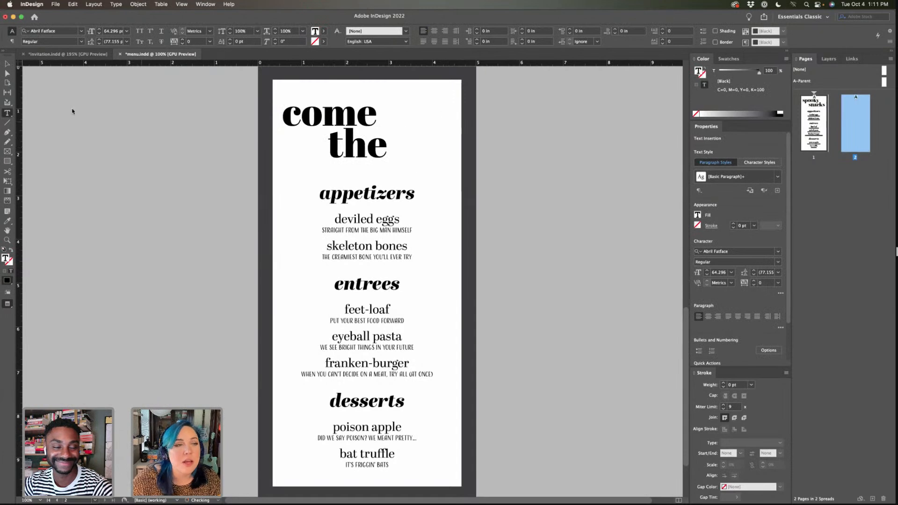
# Widen both headline frames and correct the first line to read 'come for'.
pyautogui.click(7, 64)
pyautogui.moveTo(300, 144); pyautogui.dragTo(275, 144)
pyautogui.click(376, 117)
pyautogui.moveTo(407, 112); pyautogui.dragTo(411, 172)
pyautogui.doubleClick(440, 114)
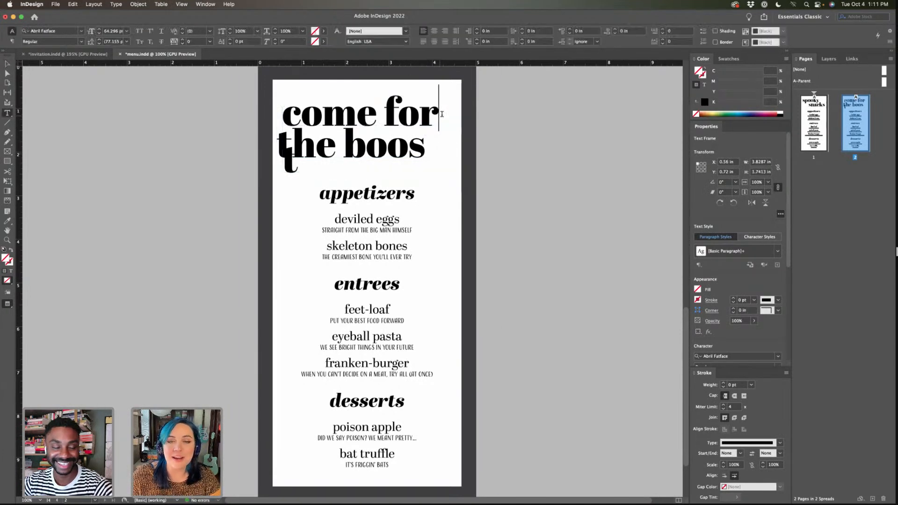
pyautogui.press('Delete')
pyautogui.press('BackSpace')
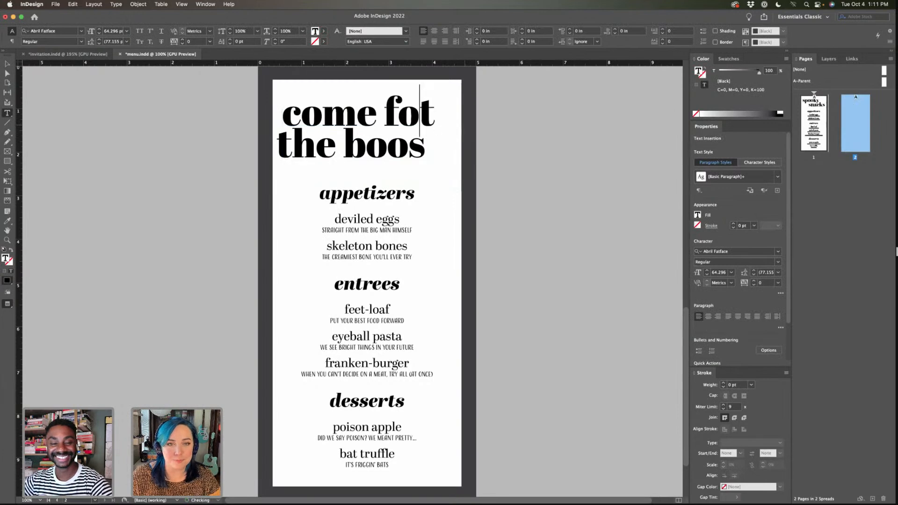
pyautogui.press('Right')
pyautogui.press('BackSpace')
pyautogui.write('r')
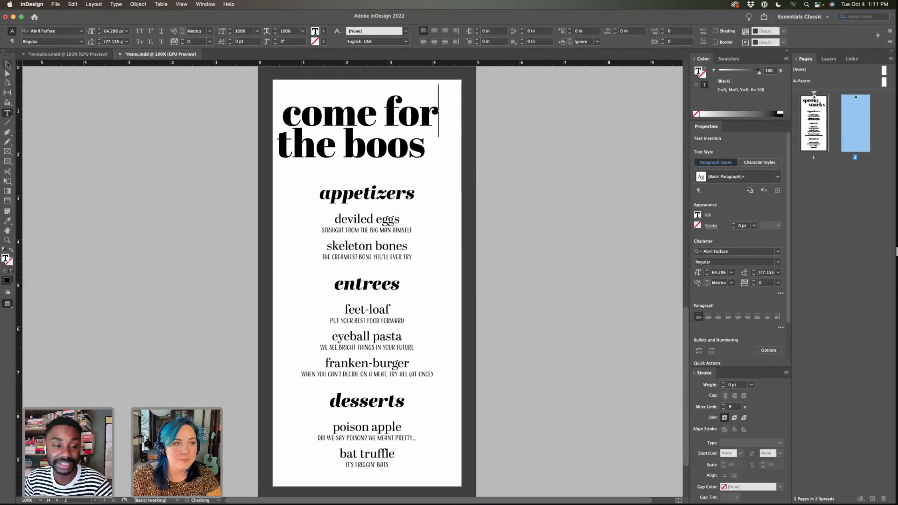
pyautogui.click(8, 65)
# Offset the 'the boos' line to the right and nudge the headline into place.
pyautogui.click(414, 154)
pyautogui.moveTo(395, 127); pyautogui.dragTo(417, 168)
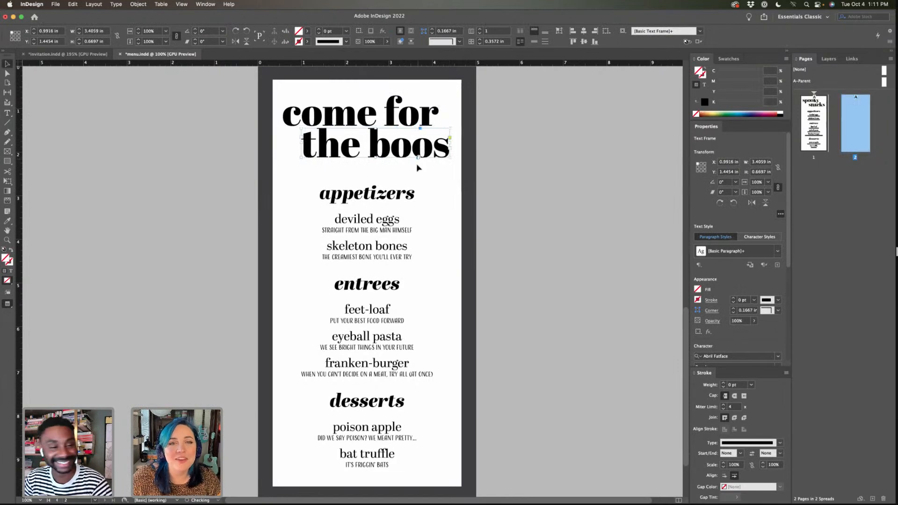
pyautogui.press('w')
pyautogui.keyDown('shift'); pyautogui.click(403, 115); pyautogui.keyUp('shift')
pyautogui.moveTo(402, 115); pyautogui.dragTo(407, 122)
pyautogui.click(412, 121)
pyautogui.press('super+shift+a')
pyautogui.press('w')
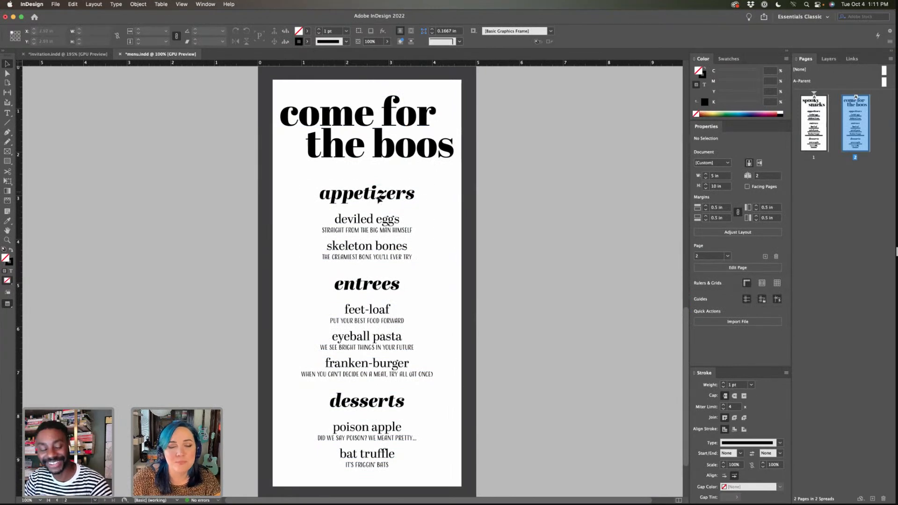
# Delete entrees and desserts, copy appetizers to the left pasteboard, and remove the 'appetizers' heading.
pyautogui.press('w')
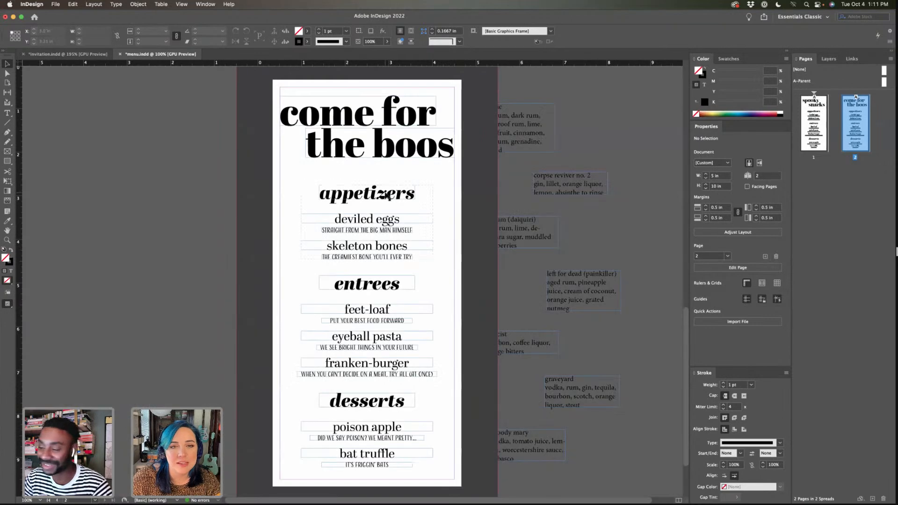
pyautogui.click(413, 192)
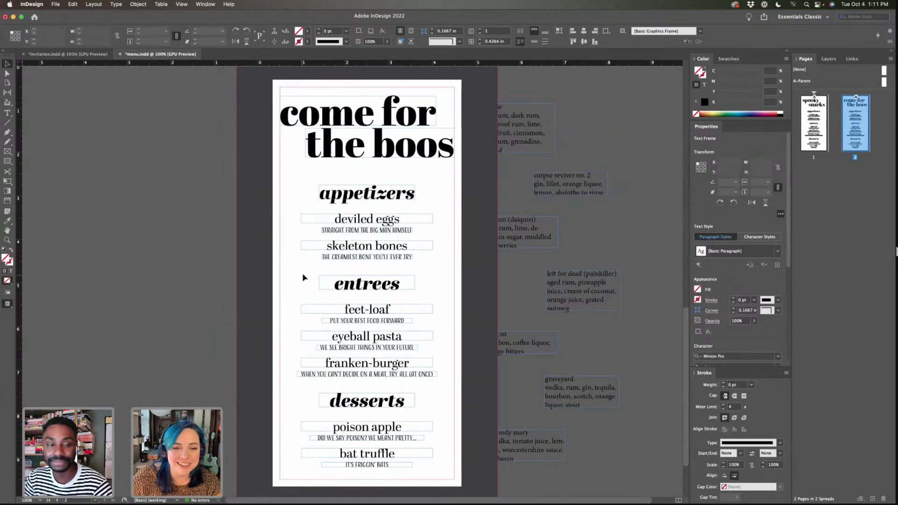
pyautogui.click(302, 279)
pyautogui.press('Delete')
pyautogui.keyDown('alt'); pyautogui.moveTo(375, 214); pyautogui.dragTo(133, 233); pyautogui.keyUp('alt')
pyautogui.click(236, 258)
pyautogui.doubleClick(400, 193)
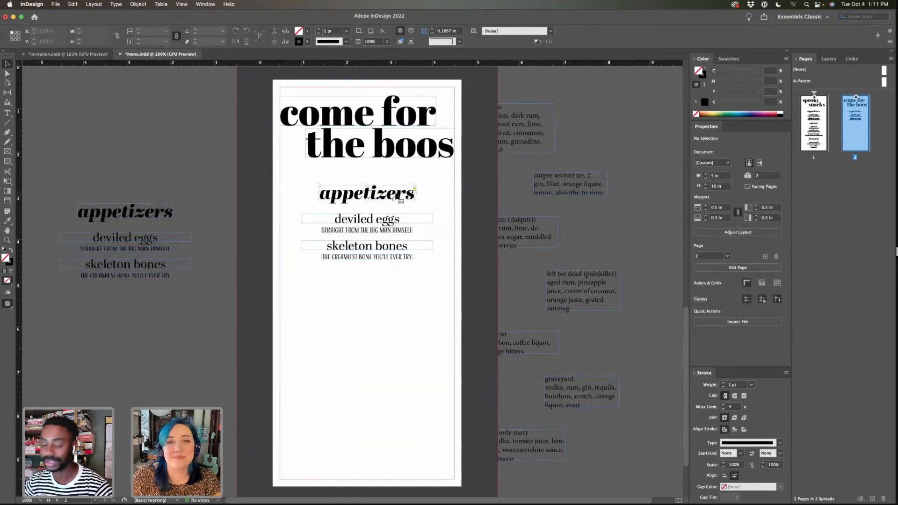
pyautogui.press('Delete')
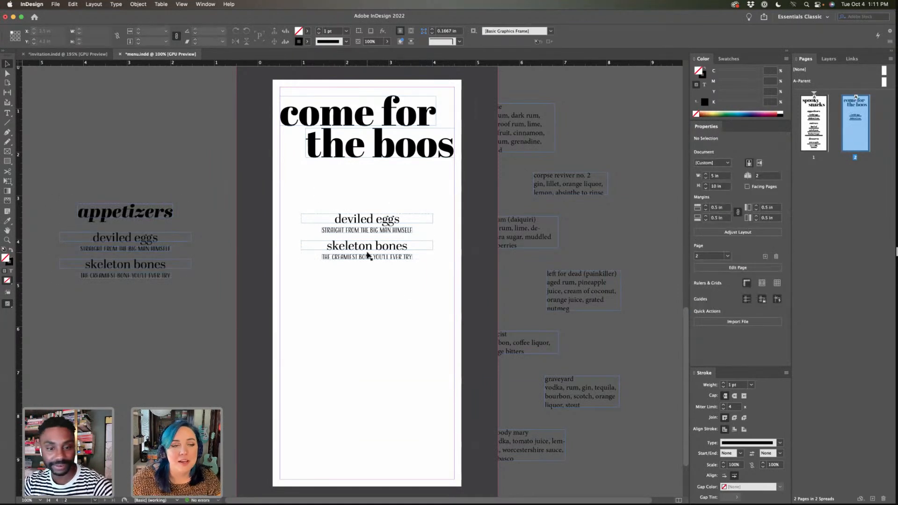
# Compare with page 1, then return to page 2 zoomed out to 100%.
pyautogui.click(818, 149)
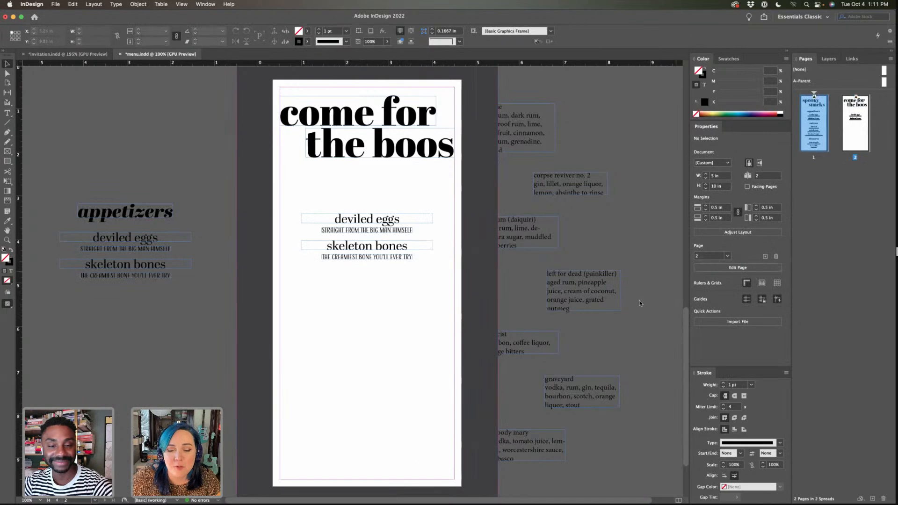
pyautogui.doubleClick(805, 144)
pyautogui.keyDown('alt'); pyautogui.scroll(4, 374, 484); pyautogui.keyUp('alt')
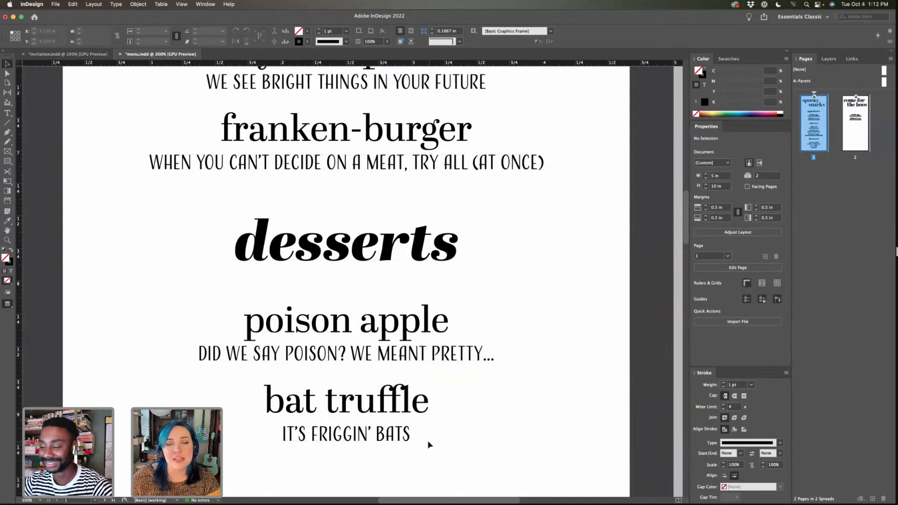
pyautogui.doubleClick(847, 145)
pyautogui.press('super+minus')
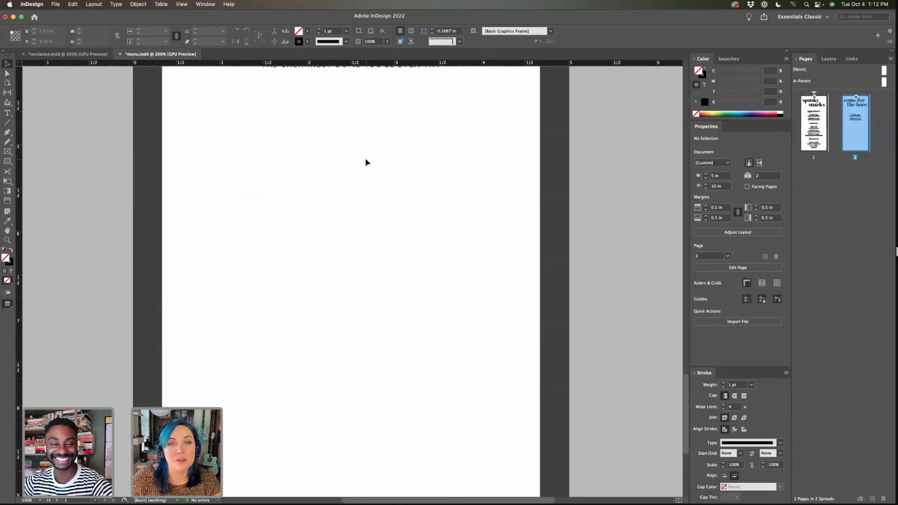
pyautogui.scroll(9, 366, 163)
pyautogui.scroll(-1, 367, 163)
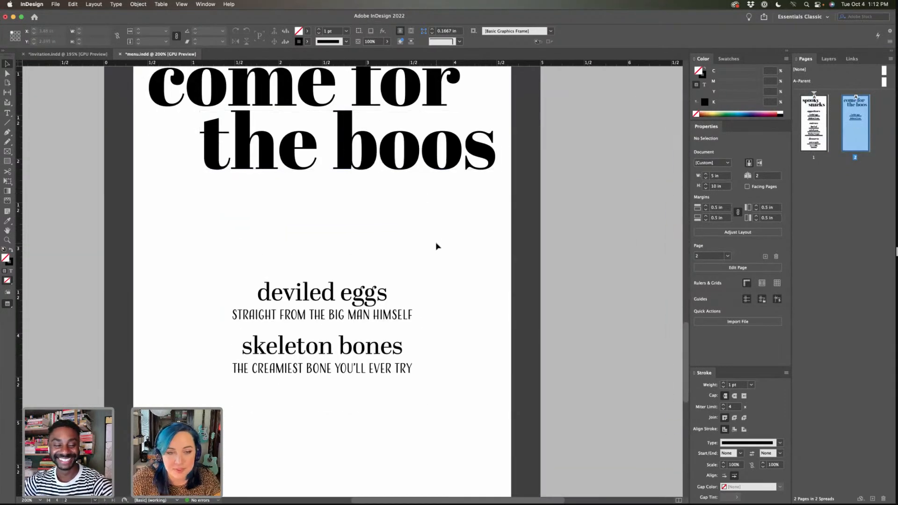
pyautogui.scroll(-1, 446, 360)
pyautogui.press('super+minus')
pyautogui.hscroll(2, 440, 326)
pyautogui.press('super+minus')
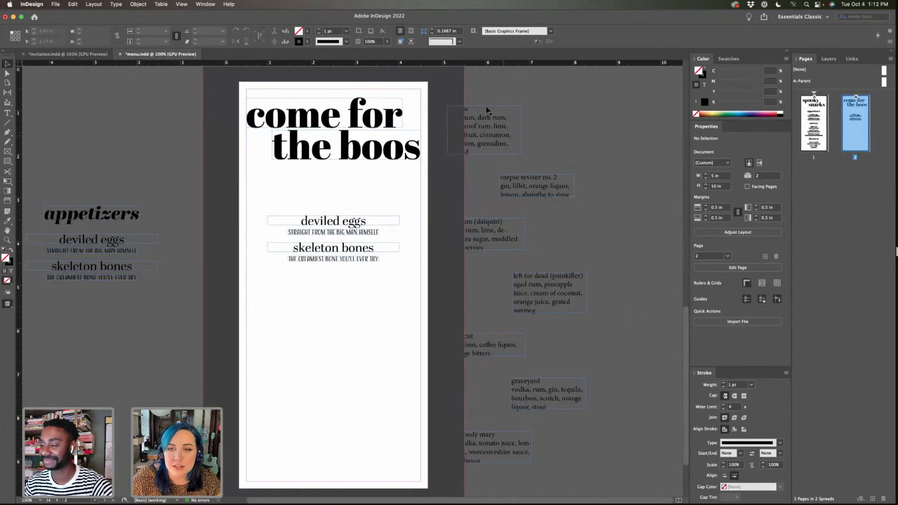
# Move the cocktail recipe frames further right on the pasteboard.
pyautogui.moveTo(550, 401); pyautogui.dragTo(584, 400)
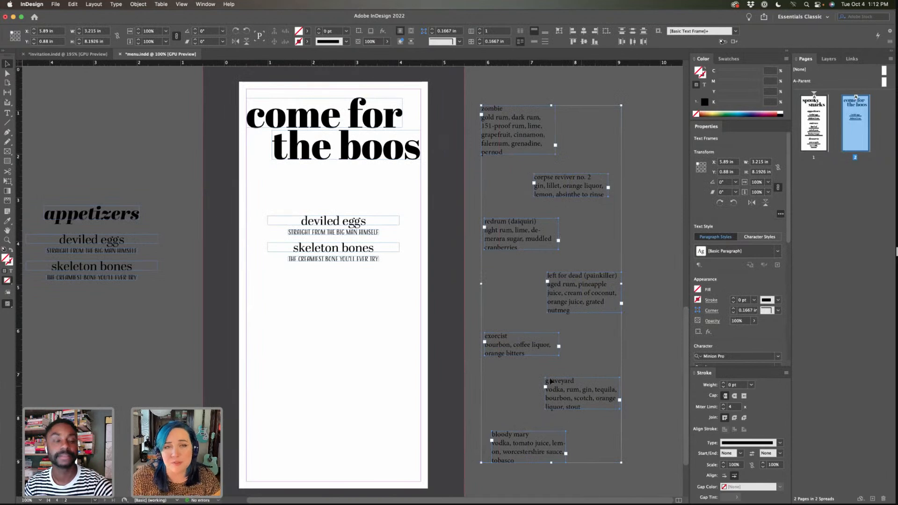
pyautogui.click(491, 308)
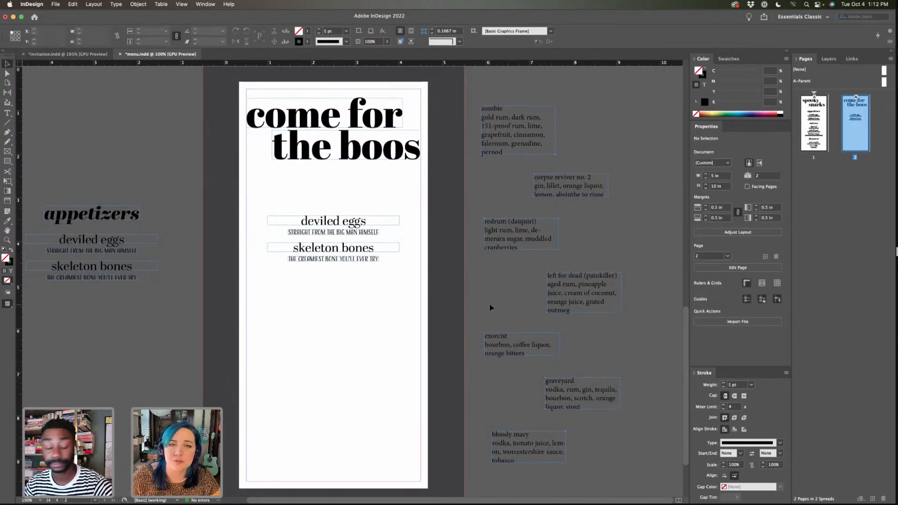
pyautogui.hscroll(-1, 493, 303)
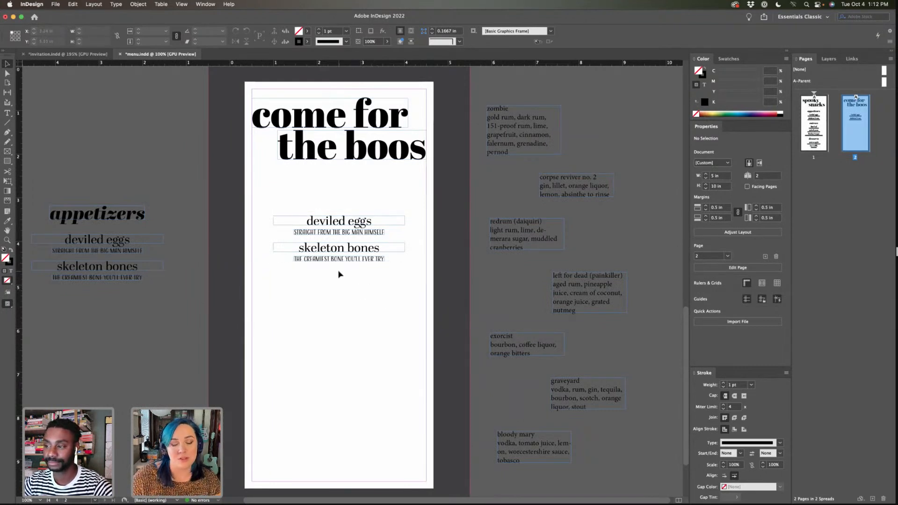
# Delete the skeleton bones item and rename the deviled eggs heading to 'zombie'.
pyautogui.click(352, 252)
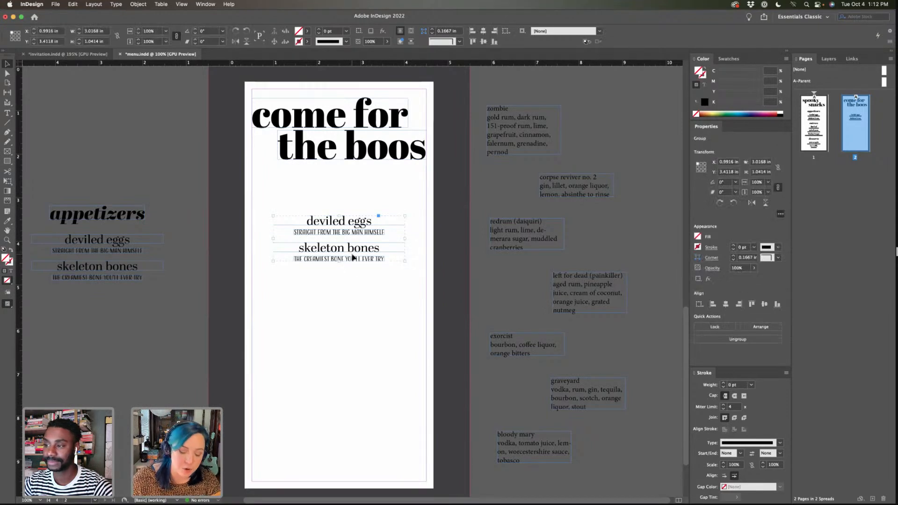
pyautogui.doubleClick(361, 247)
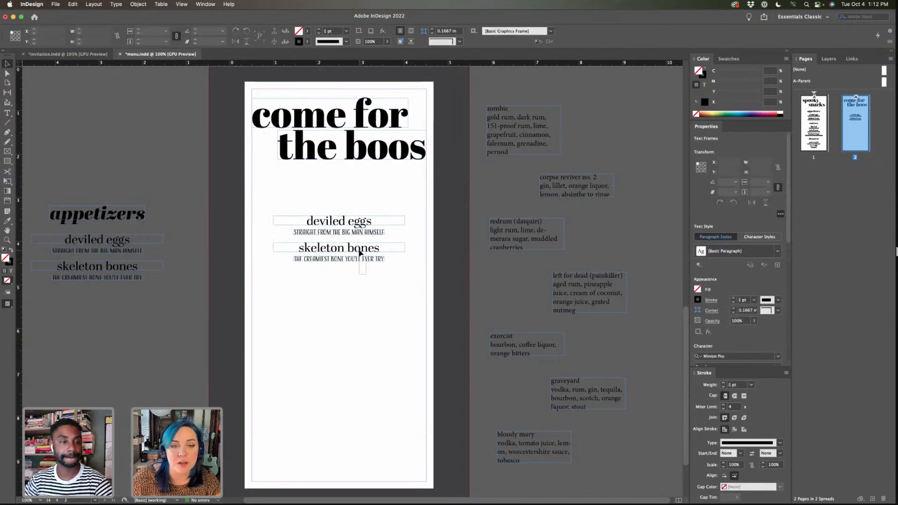
pyautogui.press('Delete')
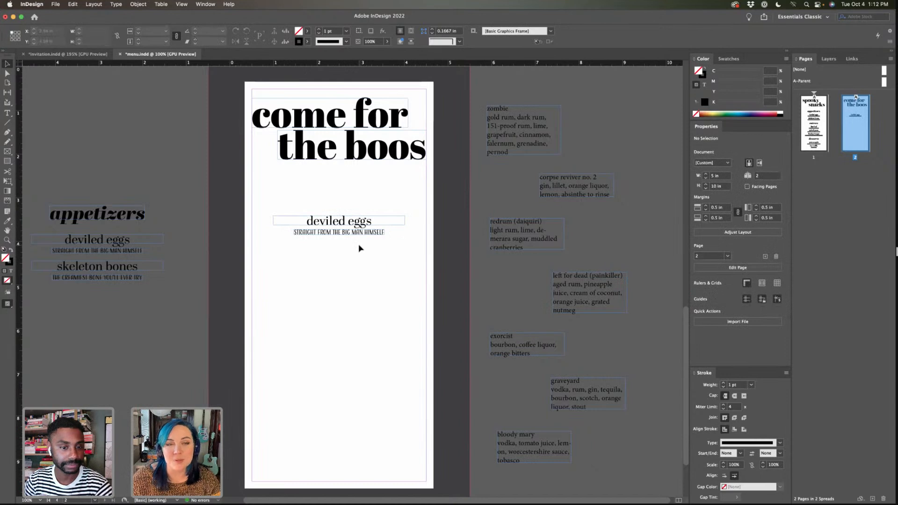
pyautogui.tripleClick(363, 225)
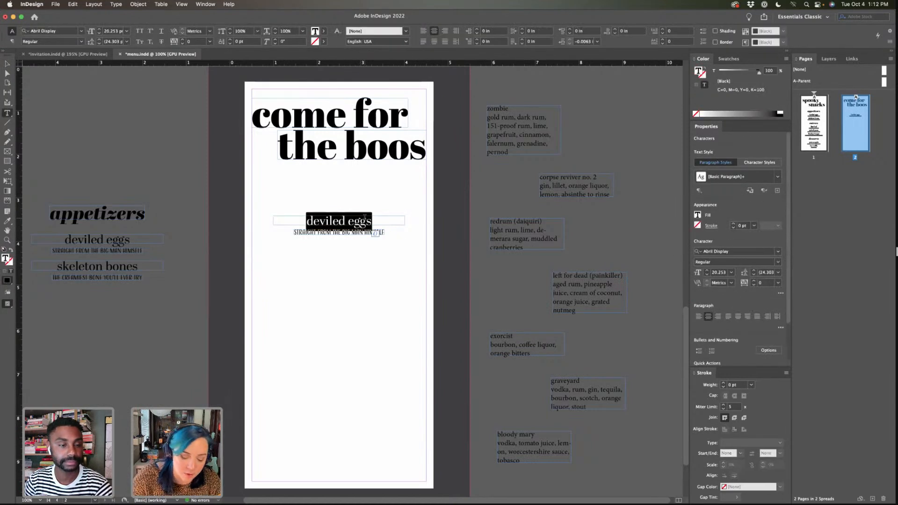
pyautogui.write('zombie')
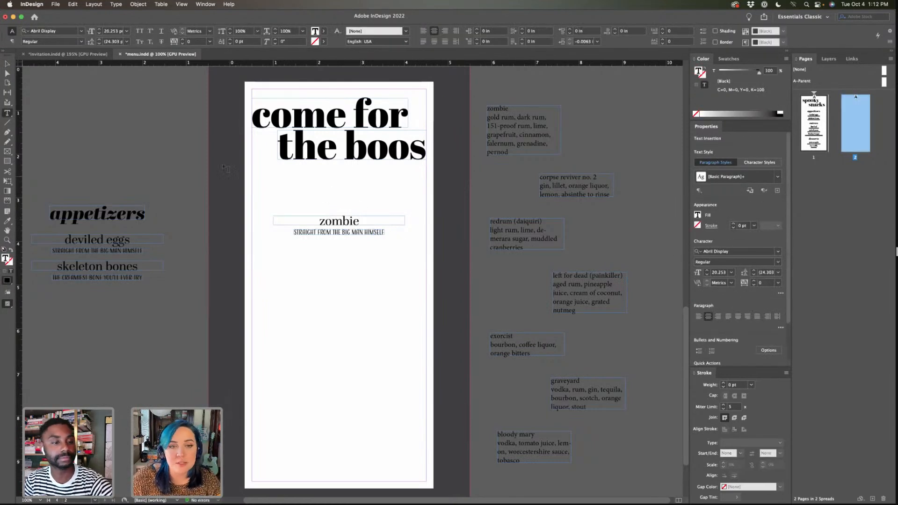
# Eyedropper the subtitle's caps style onto all seven pasteboard cocktail ingredient lists.
pyautogui.tripleClick(501, 142)
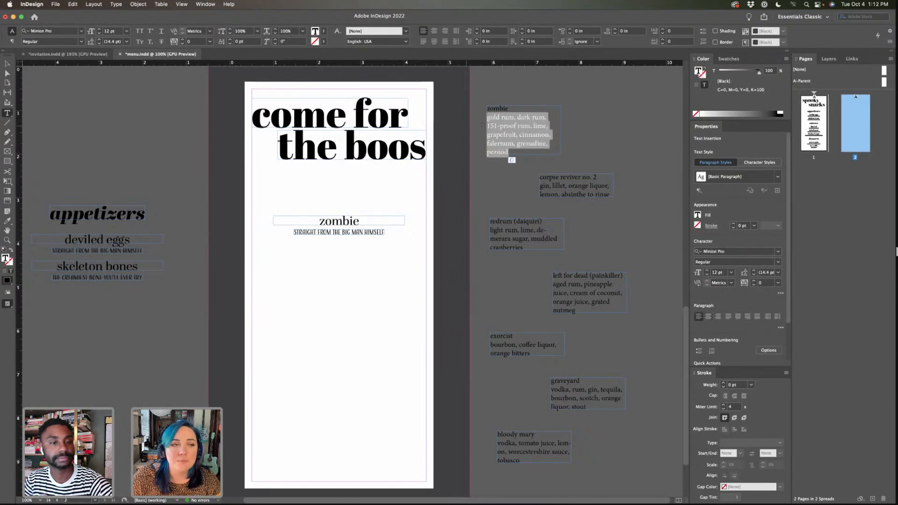
pyautogui.click(7, 221)
pyautogui.click(350, 232)
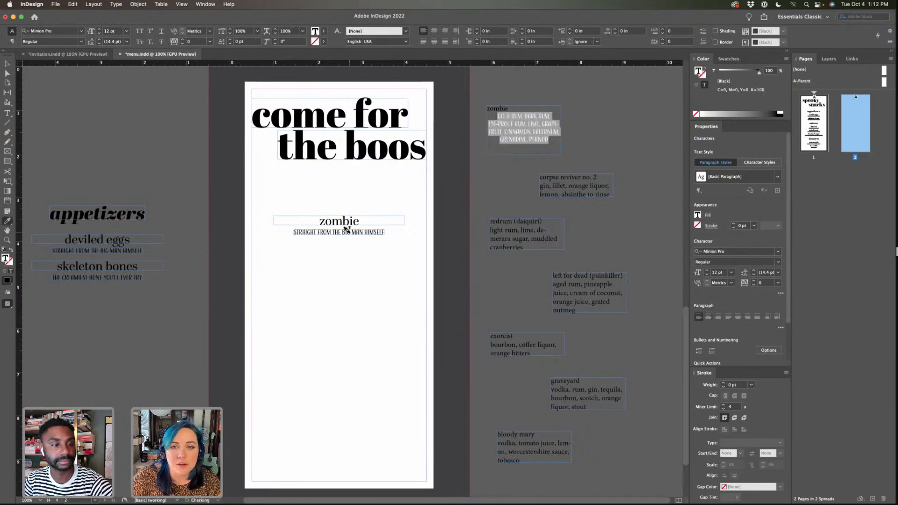
pyautogui.moveTo(610, 196); pyautogui.dragTo(538, 185)
pyautogui.moveTo(523, 248); pyautogui.dragTo(490, 228)
pyautogui.moveTo(594, 312); pyautogui.dragTo(541, 282)
pyautogui.moveTo(556, 354); pyautogui.dragTo(490, 338)
pyautogui.moveTo(584, 401); pyautogui.dragTo(539, 386)
pyautogui.moveTo(520, 461); pyautogui.dragTo(492, 442)
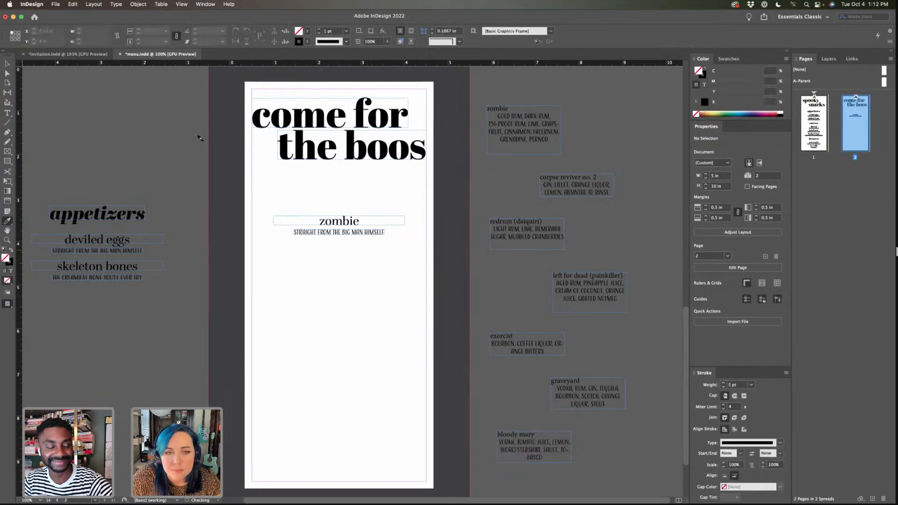
pyautogui.click(7, 64)
# Move the zombie heading up on the page.
pyautogui.click(350, 224)
pyautogui.moveTo(350, 224); pyautogui.dragTo(350, 203)
pyautogui.click(350, 237)
# Copy the zombie ingredients from the pasteboard and paste them over the subtitle line.
pyautogui.click(521, 137)
pyautogui.doubleClick(521, 137)
pyautogui.moveTo(497, 115); pyautogui.dragTo(554, 141)
pyautogui.press('cmd+c')
pyautogui.tripleClick(368, 211)
pyautogui.press('cmd+v')
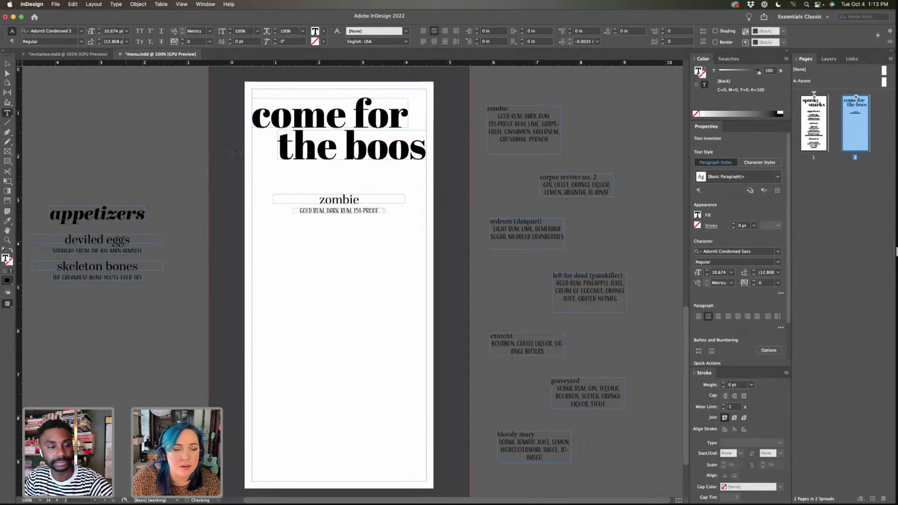
# Resize the ingredient frame to about 3 inches so it wraps onto two lines.
pyautogui.click(7, 64)
pyautogui.moveTo(384, 213); pyautogui.dragTo(405, 213)
pyautogui.moveTo(339, 213); pyautogui.dragTo(339, 228)
pyautogui.click(375, 246)
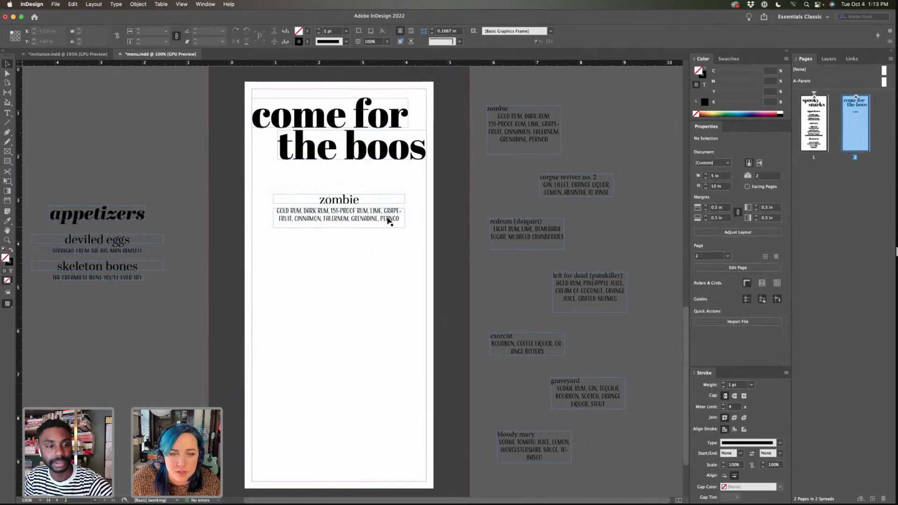
pyautogui.click(404, 219)
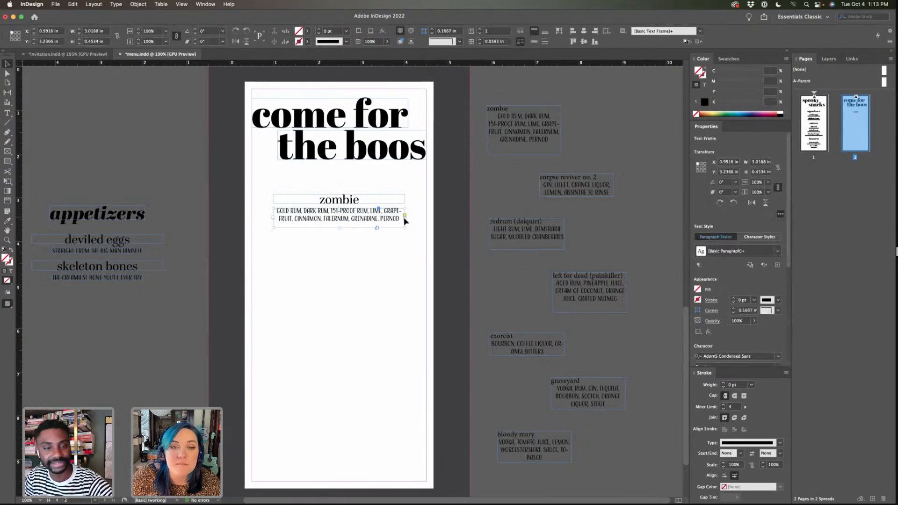
pyautogui.moveTo(406, 225); pyautogui.dragTo(412, 234)
pyautogui.click(381, 238)
pyautogui.press('w')
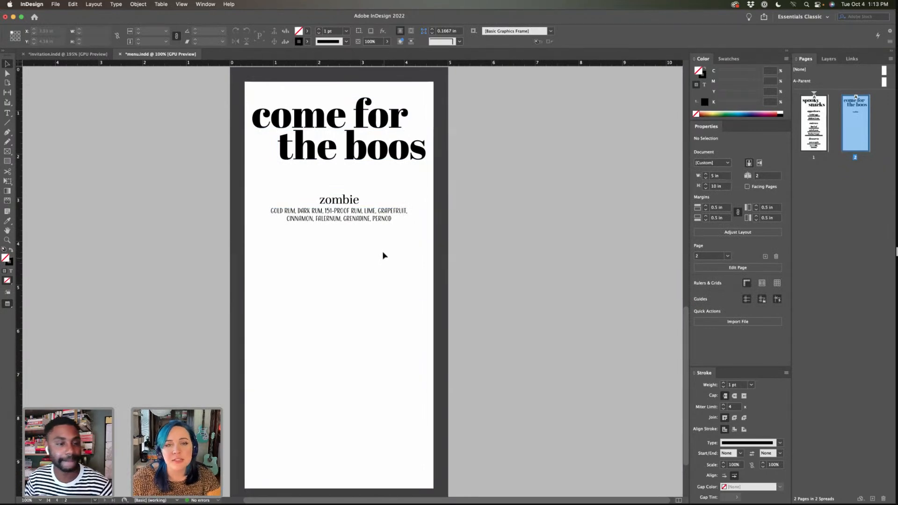
# Set the zombie heading's font style to Bold.
pyautogui.scroll(3, 357, 217)
pyautogui.scroll(3, 360, 216)
pyautogui.hscroll(-2, 360, 216)
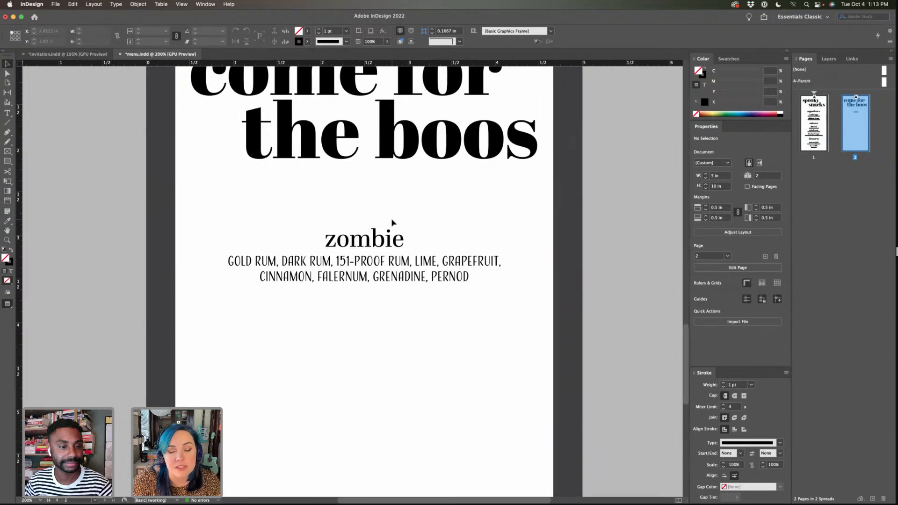
pyautogui.doubleClick(372, 240)
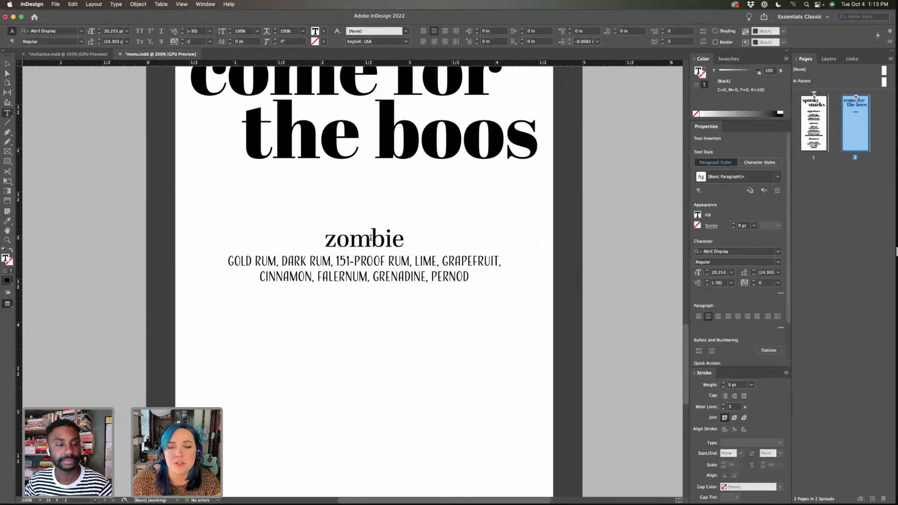
pyautogui.press('super+a')
pyautogui.click(777, 262)
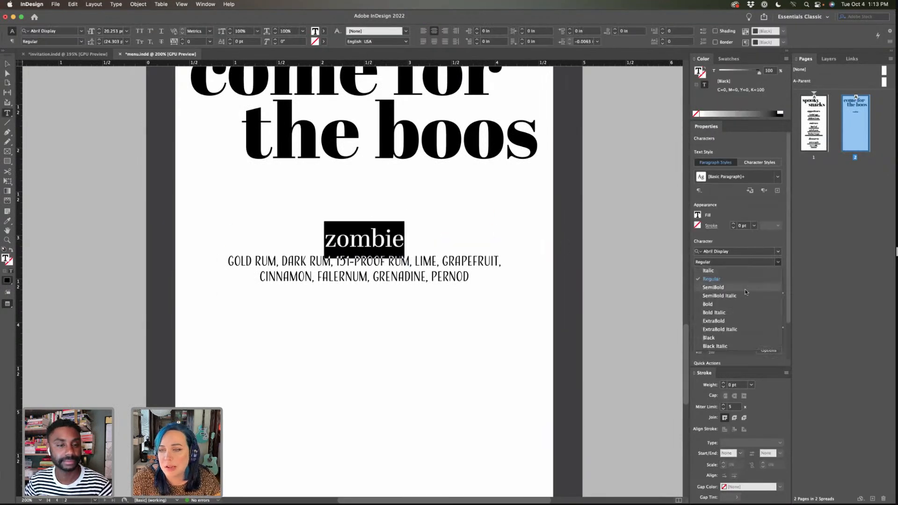
pyautogui.click(745, 292)
pyautogui.click(777, 262)
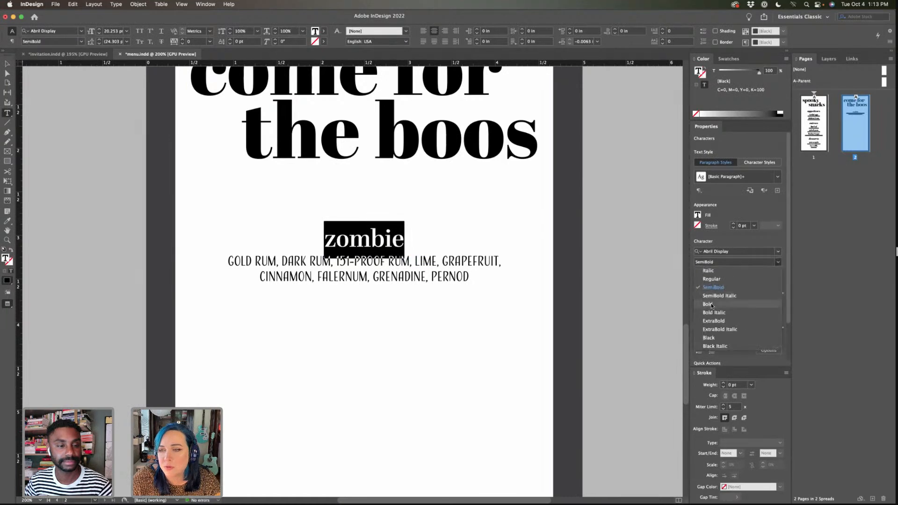
pyautogui.click(715, 299)
# Select the zombie heading and ingredients frames together to duplicate them below.
pyautogui.click(7, 64)
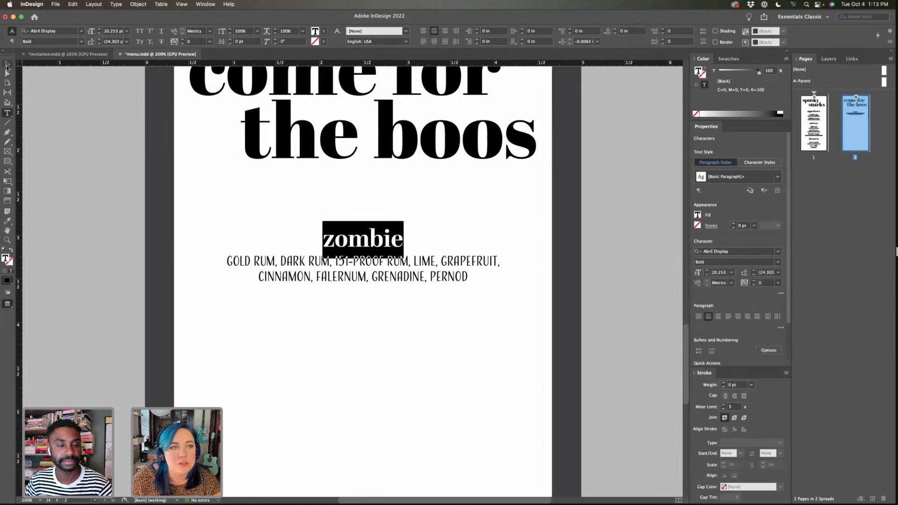
pyautogui.click(353, 340)
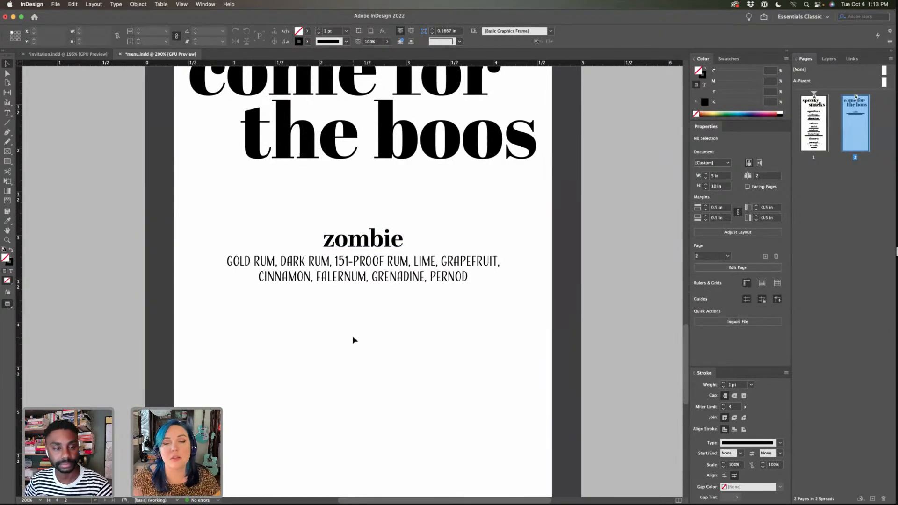
pyautogui.moveTo(417, 317); pyautogui.dragTo(378, 318)
pyautogui.click(395, 282)
# Rename the duplicated lower heading to 'corpse reviver no. 2'.
pyautogui.click(400, 371)
pyautogui.click(381, 419)
pyautogui.press('w')
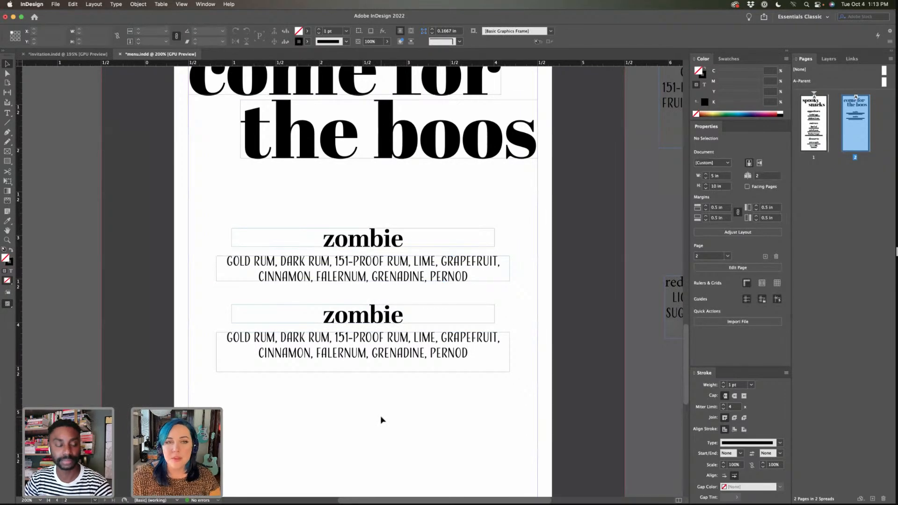
pyautogui.hscroll(8, 388, 415)
pyautogui.press('super+minus')
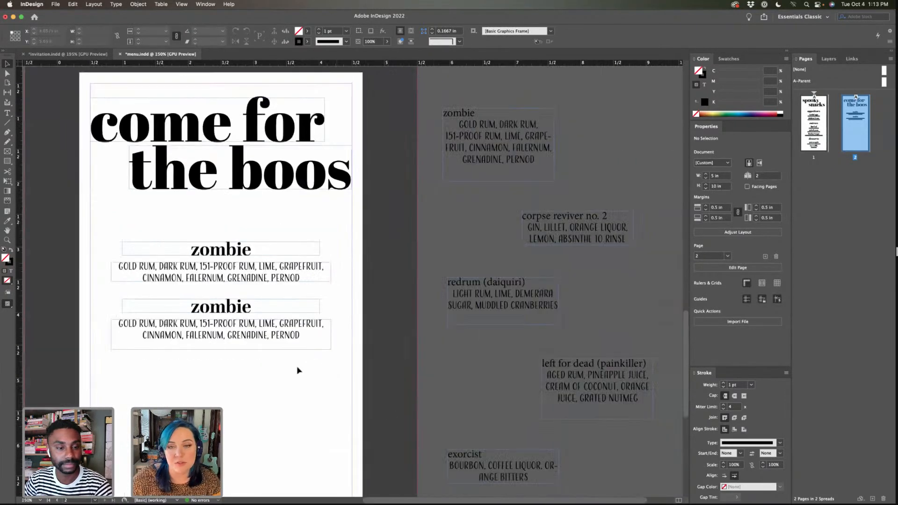
pyautogui.hscroll(-3, 297, 369)
pyautogui.doubleClick(279, 307)
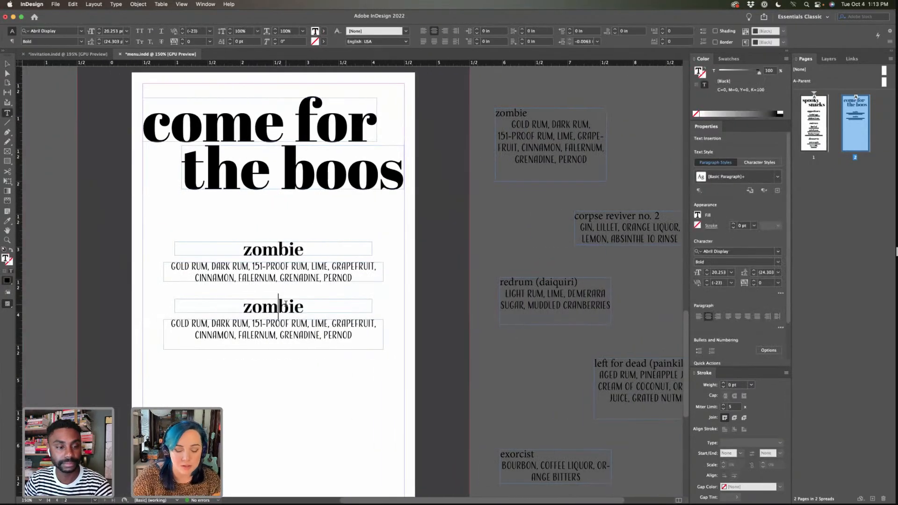
pyautogui.doubleClick(285, 303)
pyautogui.write('corp')
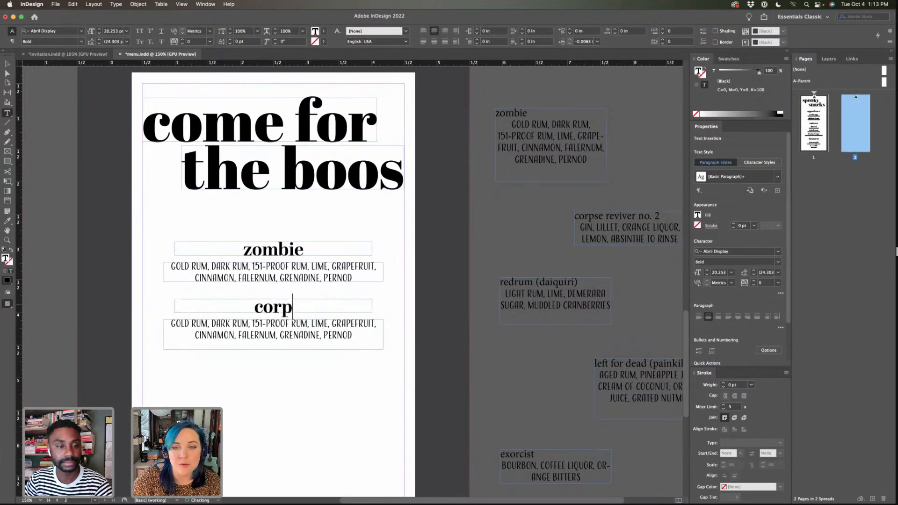
pyautogui.write('se reviver no. 2')
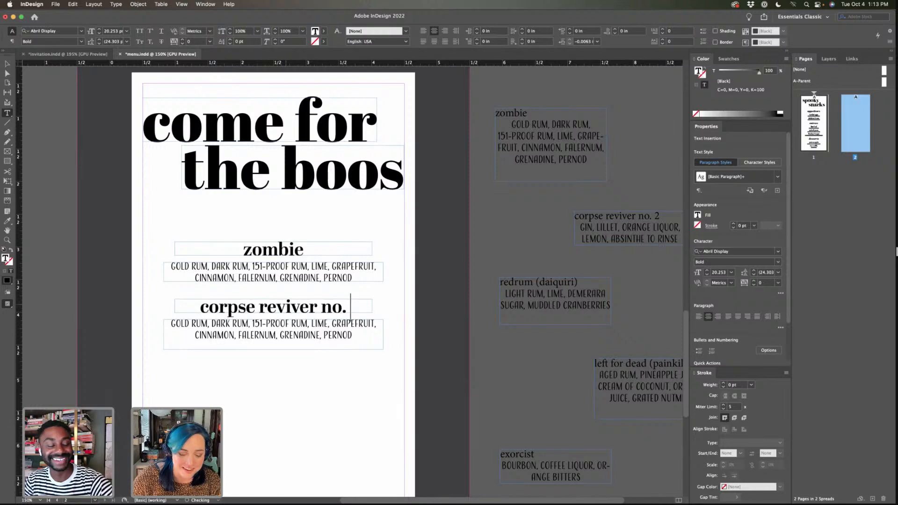
# Replace the lower ingredients with the corpse reviver list and widen the frame to match.
pyautogui.moveTo(580, 222); pyautogui.dragTo(679, 240)
pyautogui.press('cmd+c')
pyautogui.click(271, 322)
pyautogui.press('cmd+a')
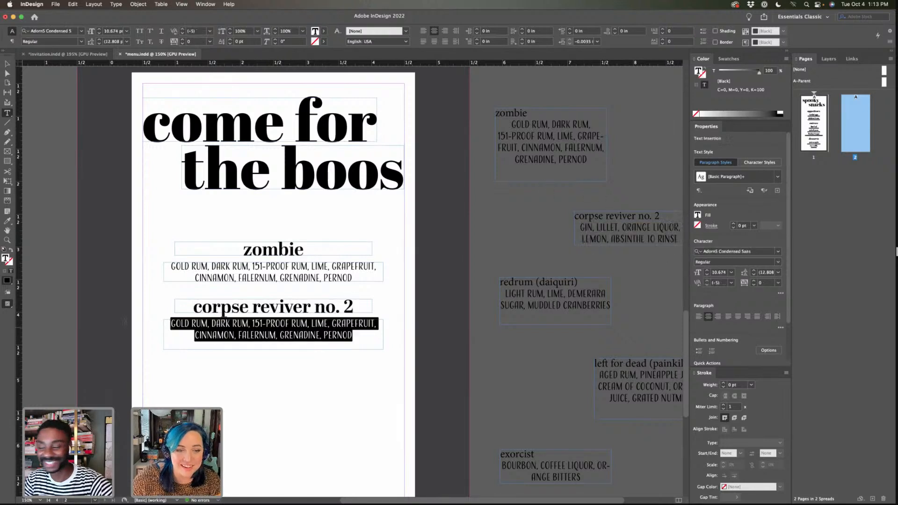
pyautogui.press('cmd+v')
pyautogui.press('alt+super+c')
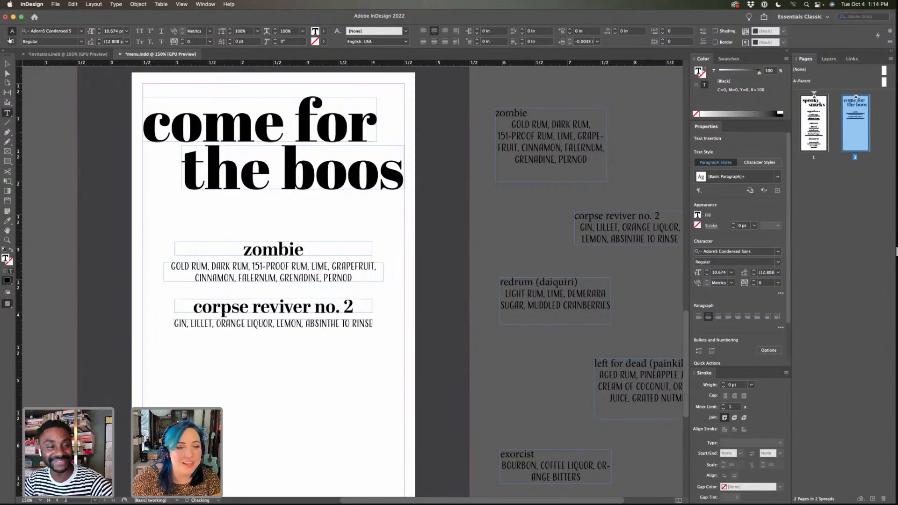
pyautogui.click(6, 64)
pyautogui.moveTo(171, 327); pyautogui.dragTo(163, 327)
pyautogui.click(275, 358)
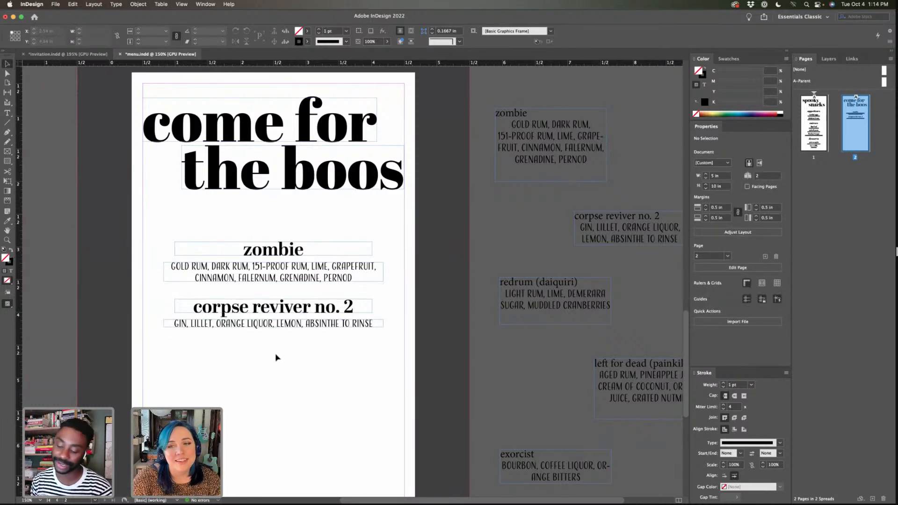
# Look through the View and Window menus, closing them without choosing anything.
pyautogui.click(183, 5)
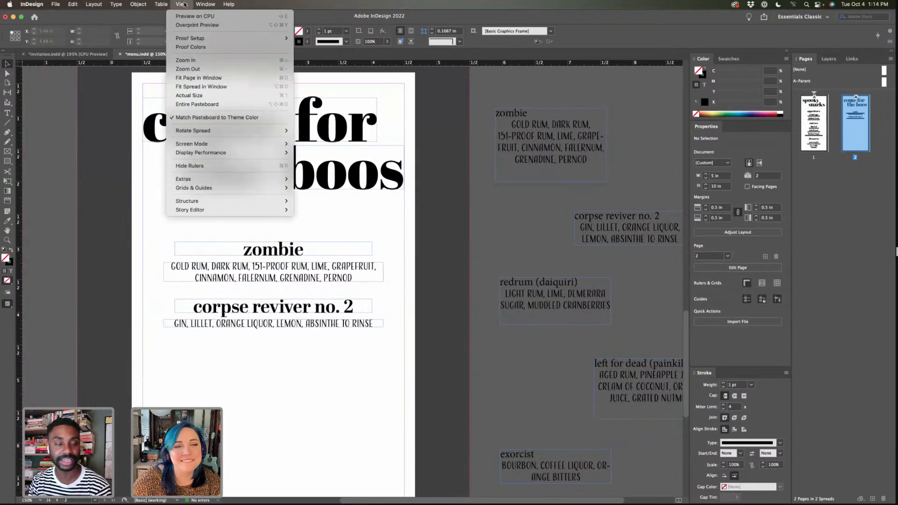
pyautogui.moveTo(199, 6)
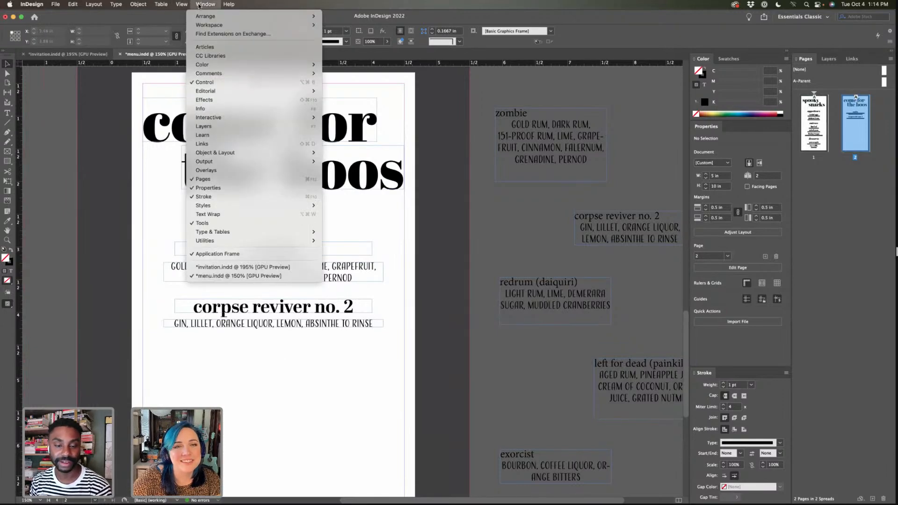
pyautogui.click(386, 231)
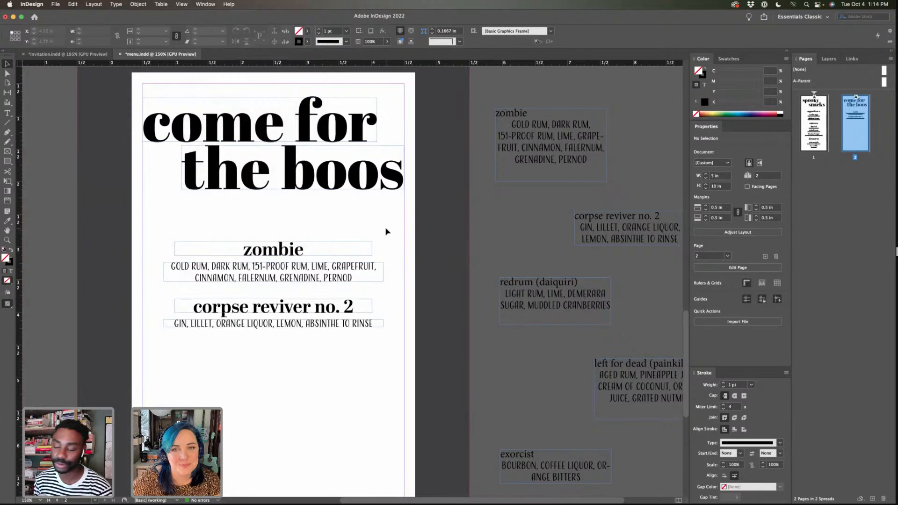
pyautogui.click(205, 4)
pyautogui.moveTo(254, 210)
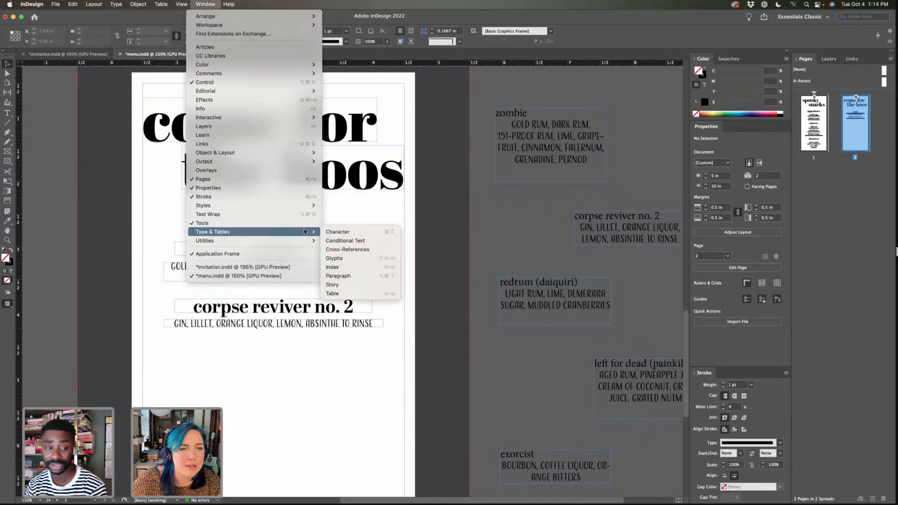
pyautogui.press('Escape')
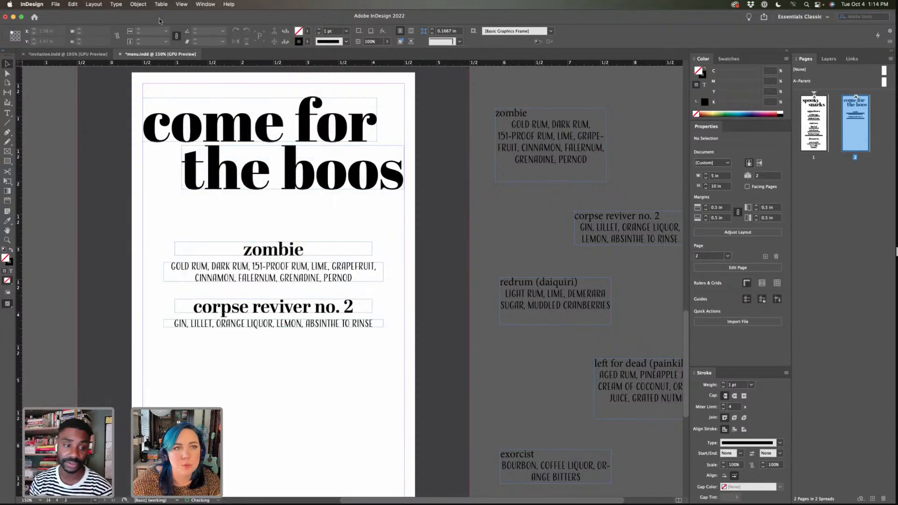
# Open the Align panel from Window > Object & Layout and move it right, off the page.
pyautogui.click(181, 4)
pyautogui.moveTo(205, 4)
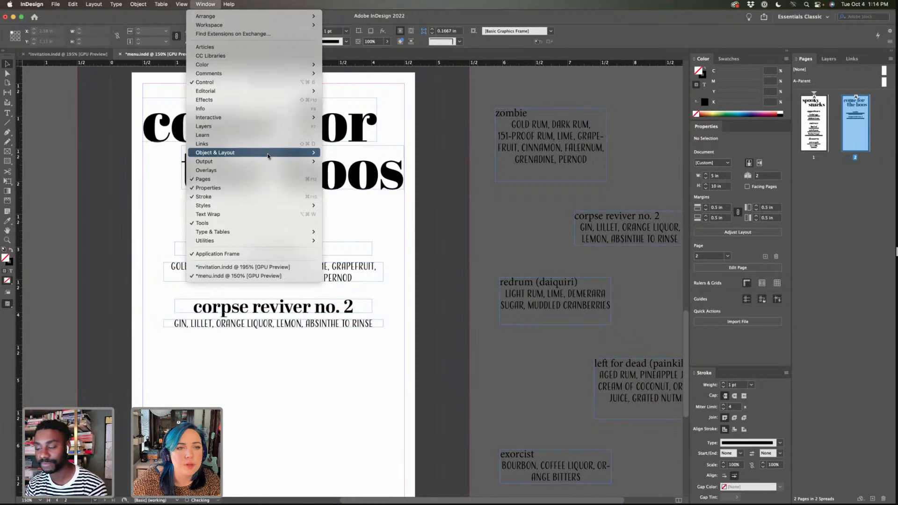
pyautogui.moveTo(308, 152)
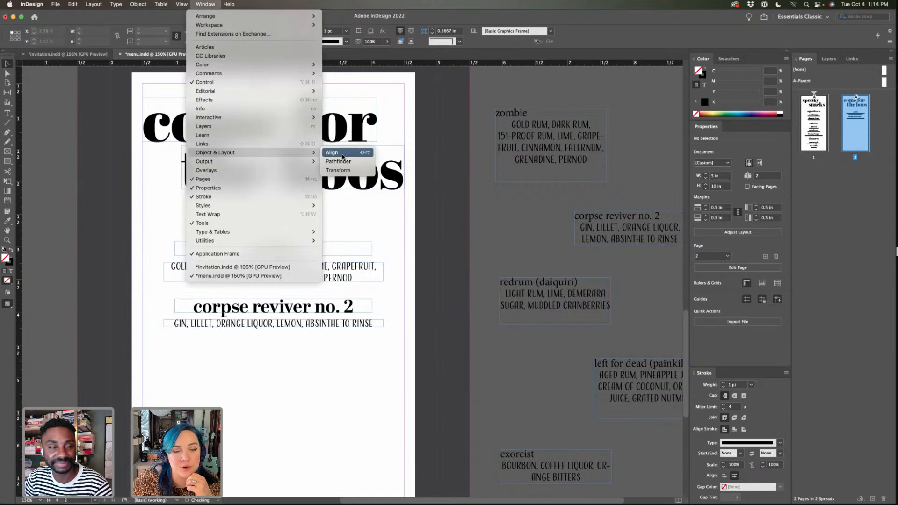
pyautogui.click(344, 156)
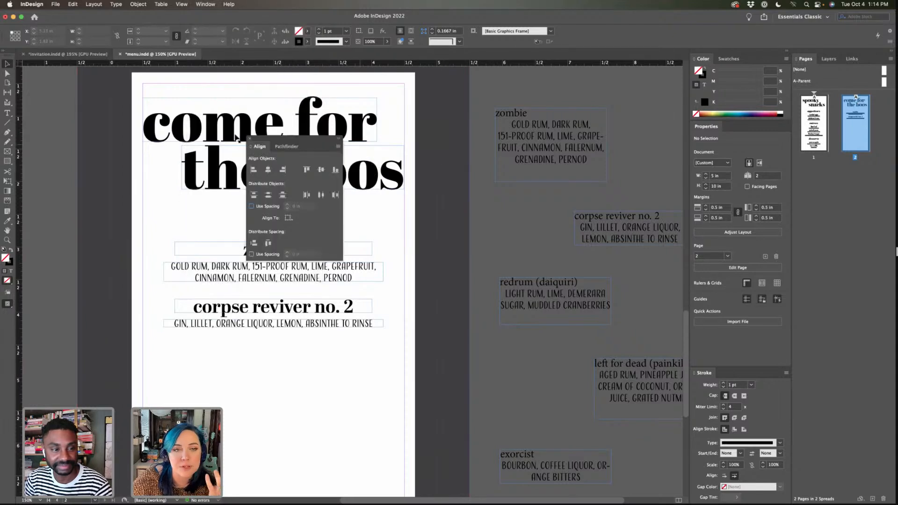
pyautogui.moveTo(259, 139); pyautogui.dragTo(585, 185)
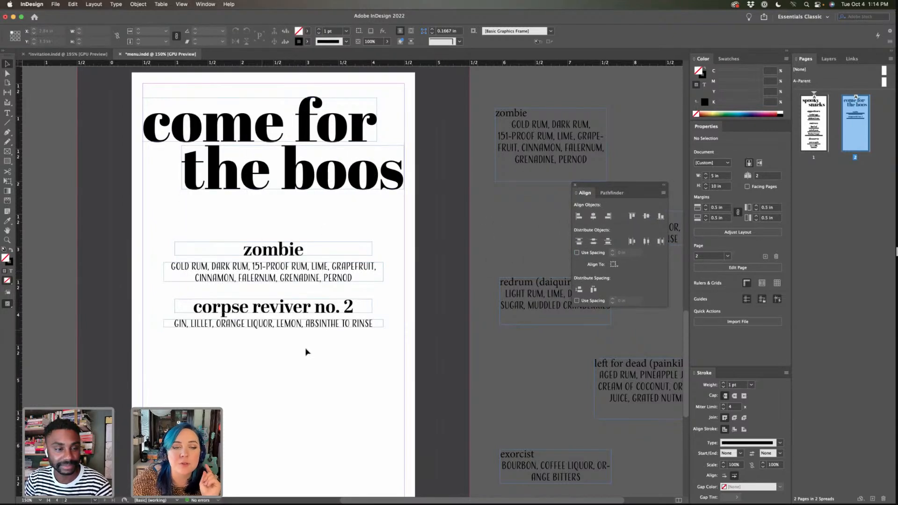
pyautogui.scroll(-1, 284, 350)
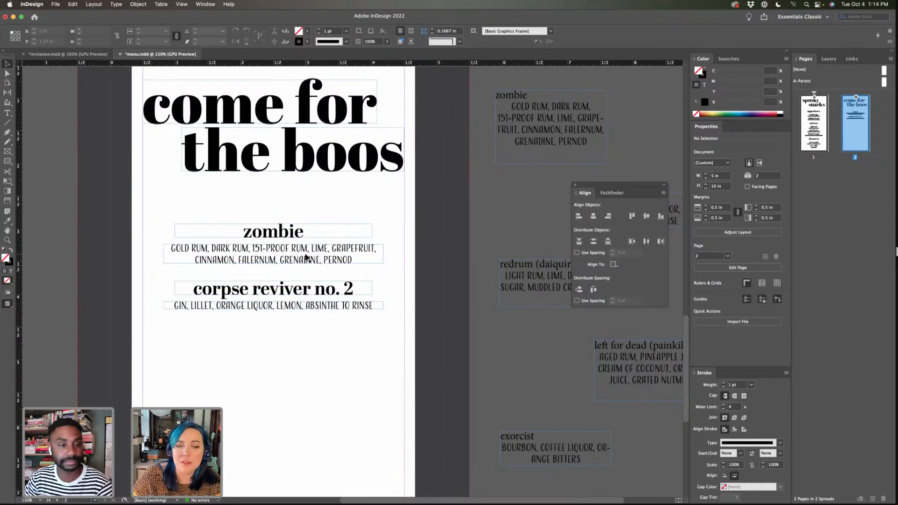
# Duplicate the corpse reviver no. 2 entry below itself and retitle the copy redrum.
pyautogui.hscroll(5, 336, 311)
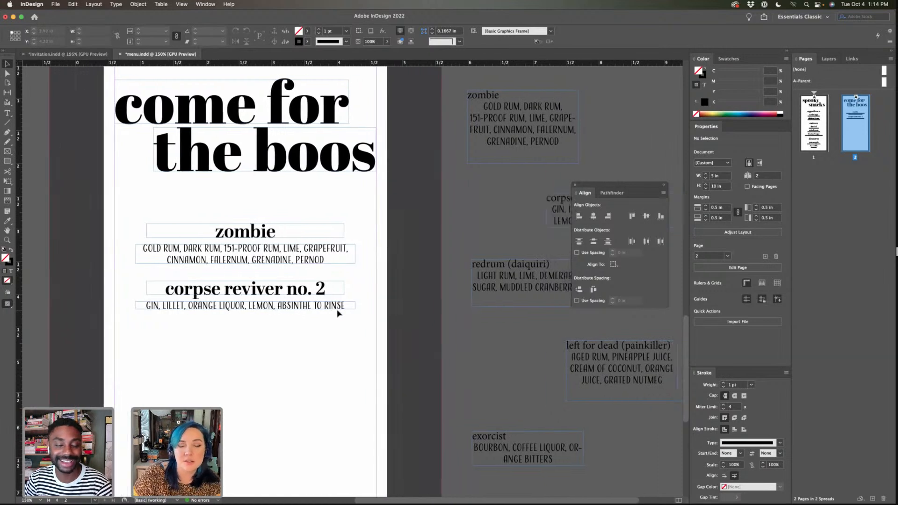
pyautogui.hscroll(-2, 336, 310)
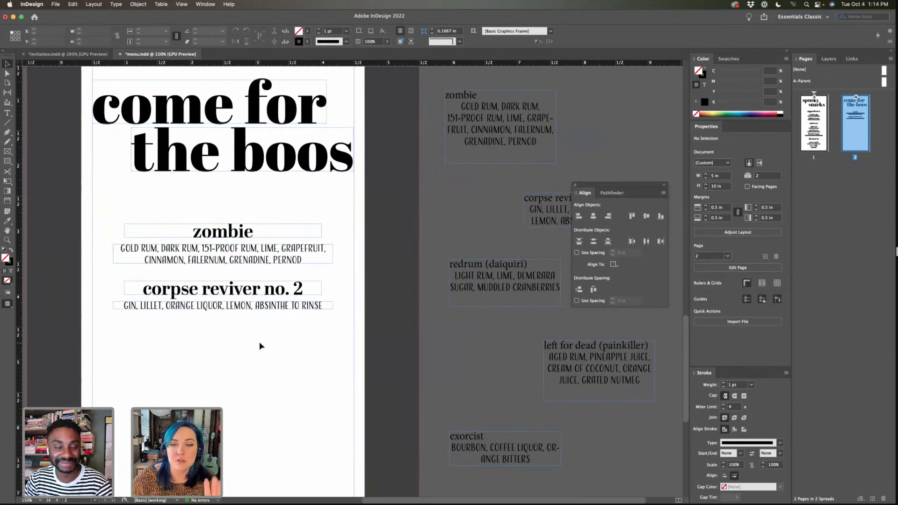
pyautogui.moveTo(239, 292); pyautogui.dragTo(237, 337)
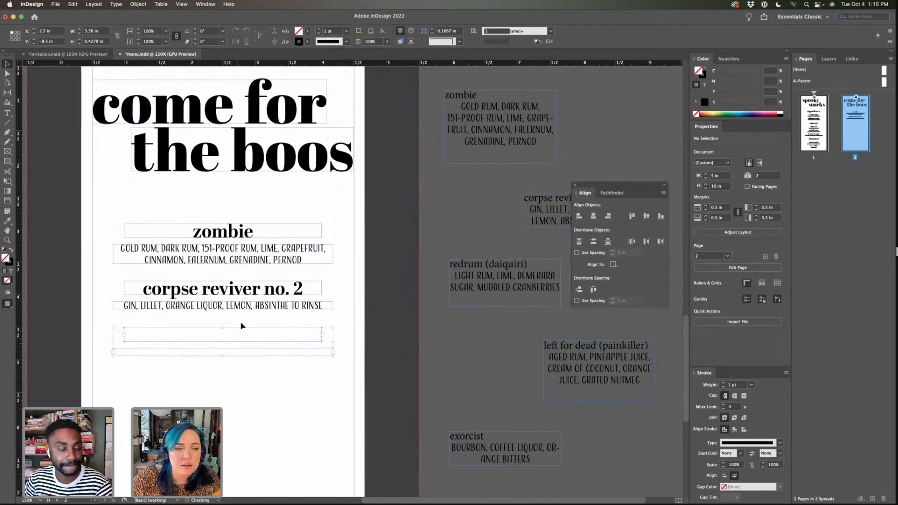
pyautogui.doubleClick(237, 337)
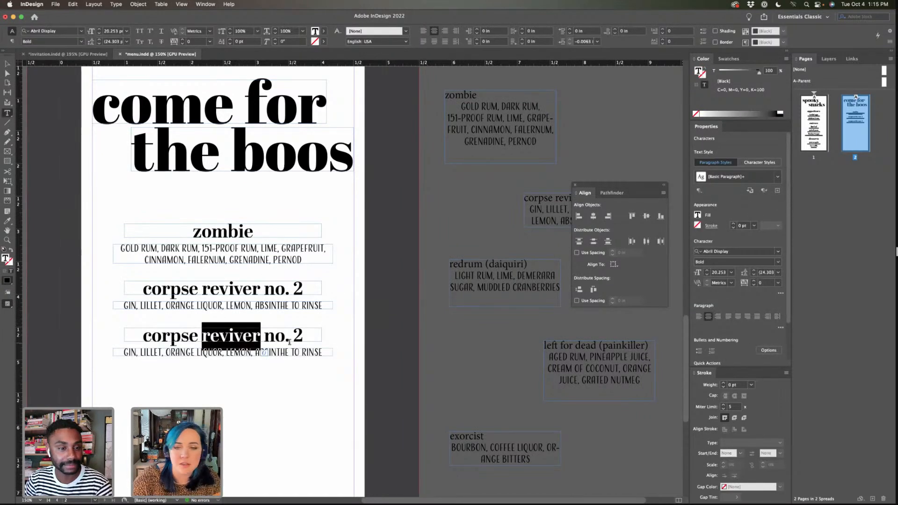
pyautogui.press('super+a')
pyautogui.write('redu')
pyautogui.press('BackSpace')
pyautogui.write('rum')
# Replace the copied ingredient line with LIGHT RUM, LIME, DEMERARA SUGAR, MUDDLED CRANBERRIES.
pyautogui.click(322, 352)
pyautogui.moveTo(453, 275); pyautogui.dragTo(560, 287)
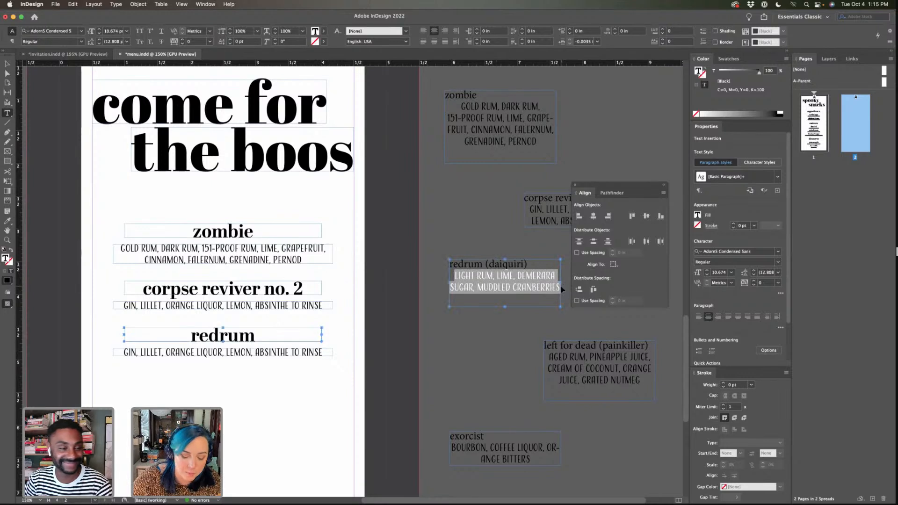
pyautogui.tripleClick(279, 352)
pyautogui.press('cmd+v')
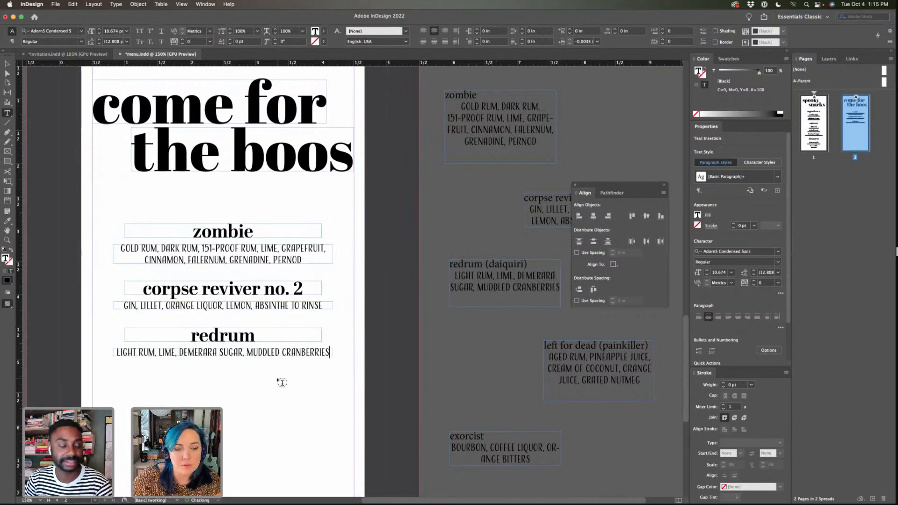
# Duplicate the zombie heading and ingredient frames below the redrum entry.
pyautogui.click(7, 64)
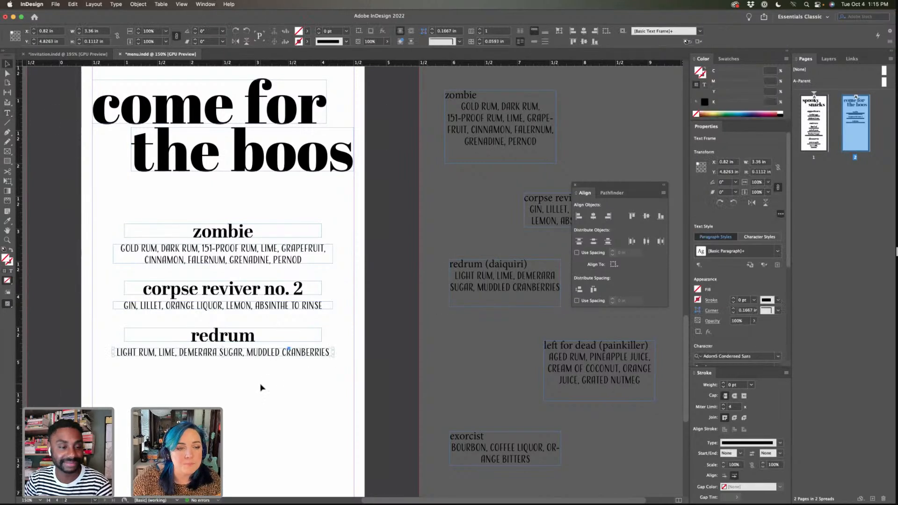
pyautogui.click(276, 392)
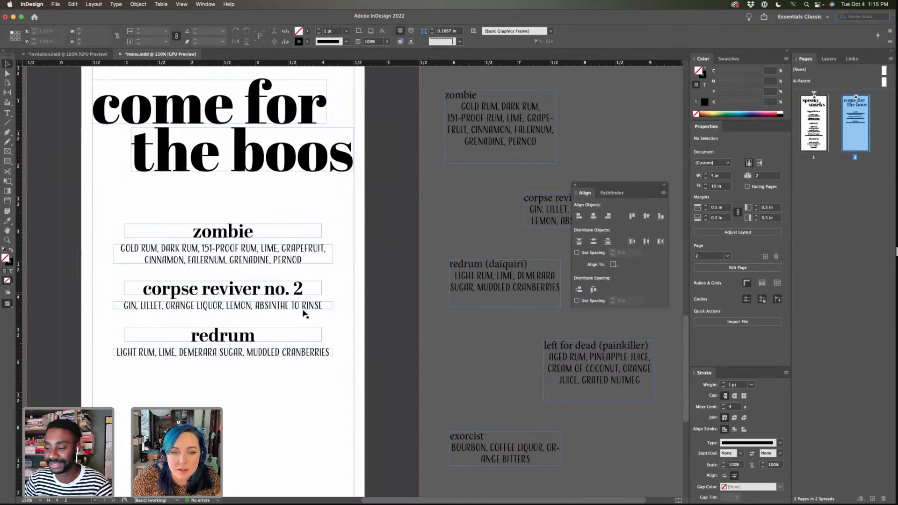
pyautogui.click(237, 232)
pyautogui.moveTo(236, 232); pyautogui.dragTo(236, 383)
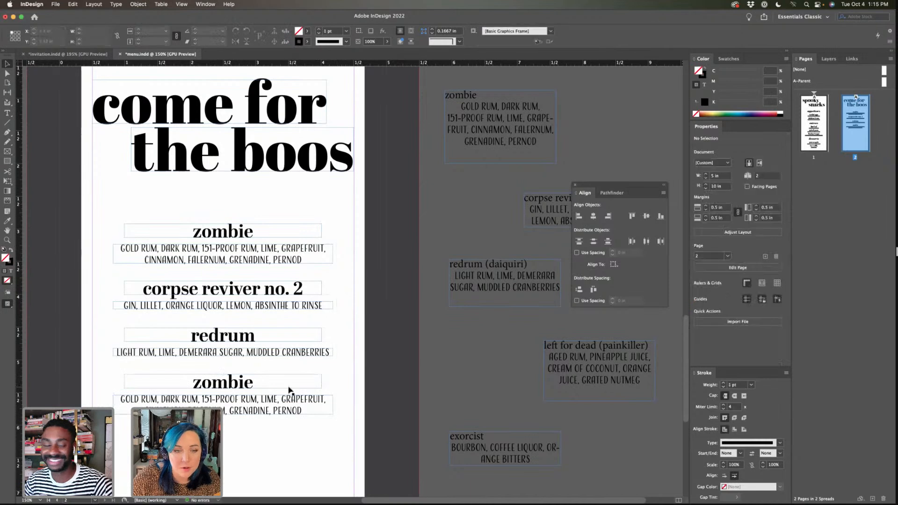
# Rename the copied heading to 'left for dead' and copy the painkiller ingredients.
pyautogui.doubleClick(223, 382)
pyautogui.write('left for dead')
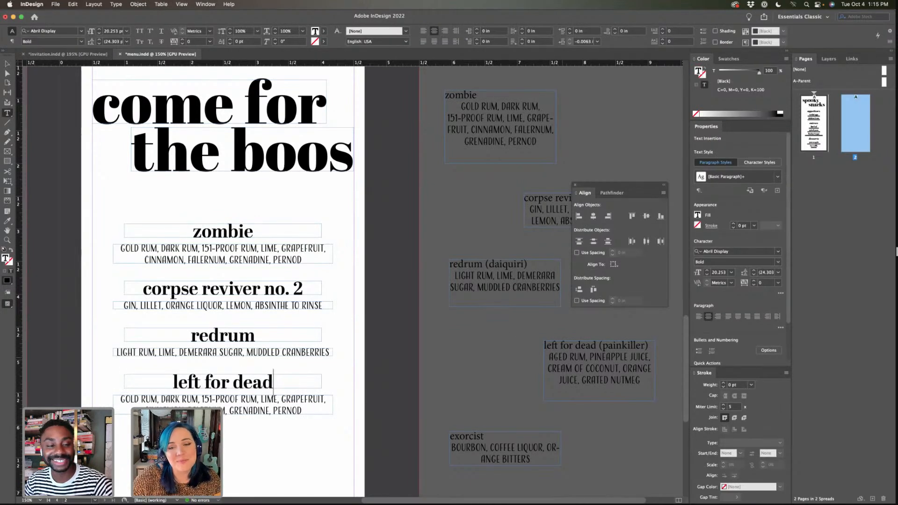
pyautogui.moveTo(555, 358); pyautogui.dragTo(642, 381)
pyautogui.moveTo(642, 381); pyautogui.dragTo(549, 356)
pyautogui.press('super+c')
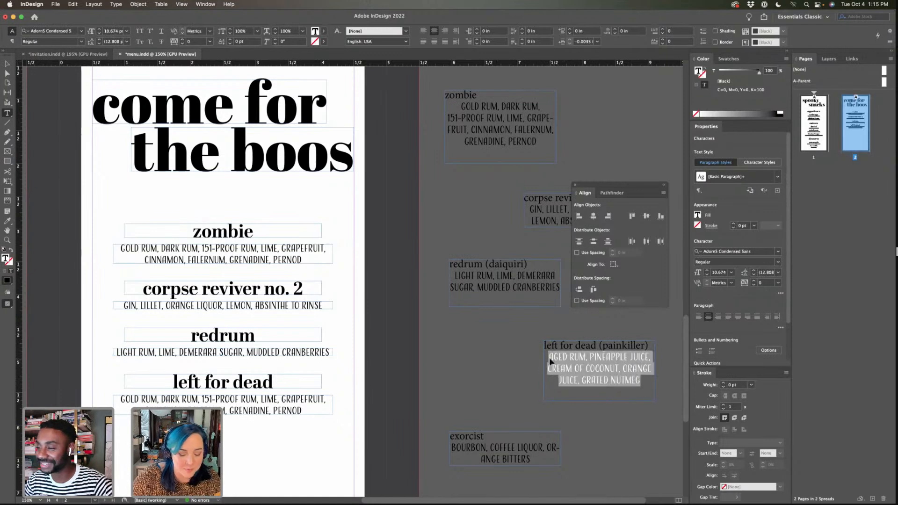
# Paste the painkiller ingredients under left for dead, breaking the line before ORANGE JUICE.
pyautogui.click(244, 401)
pyautogui.press('super+a')
pyautogui.press('super+v')
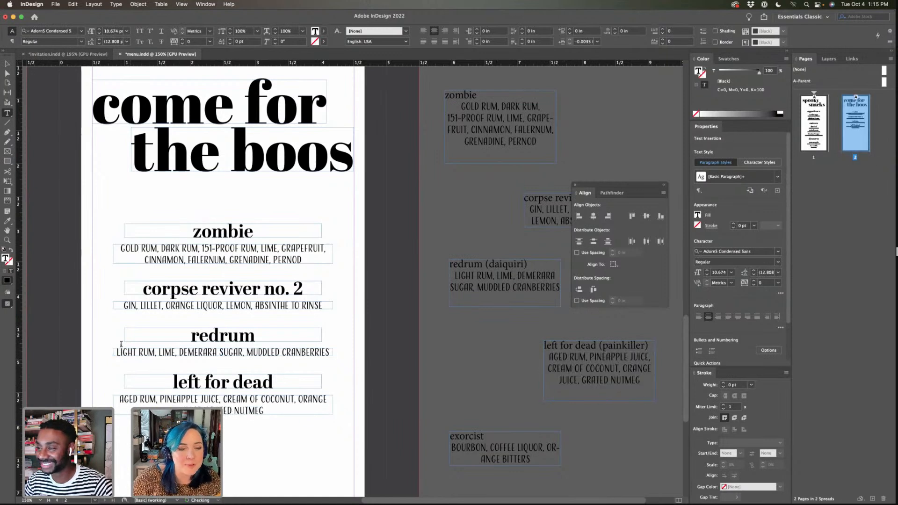
pyautogui.scroll(1, 301, 410)
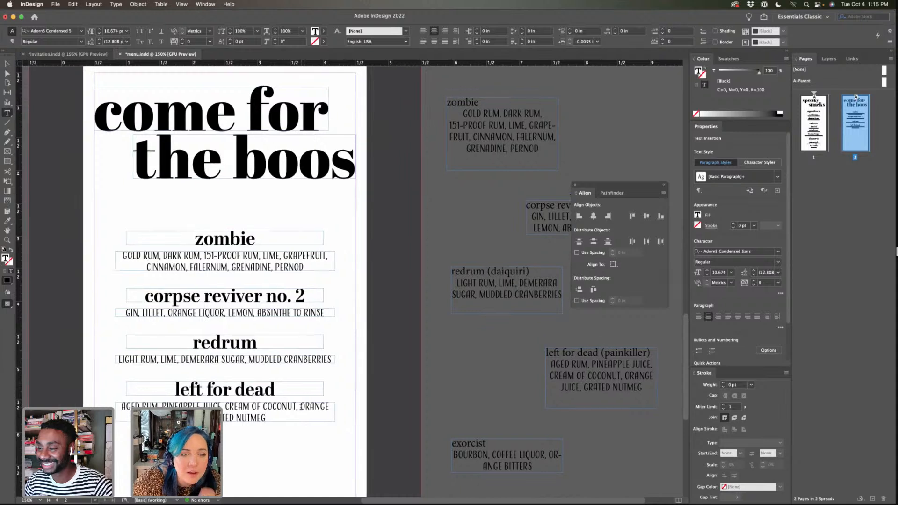
pyautogui.scroll(-1, 297, 420)
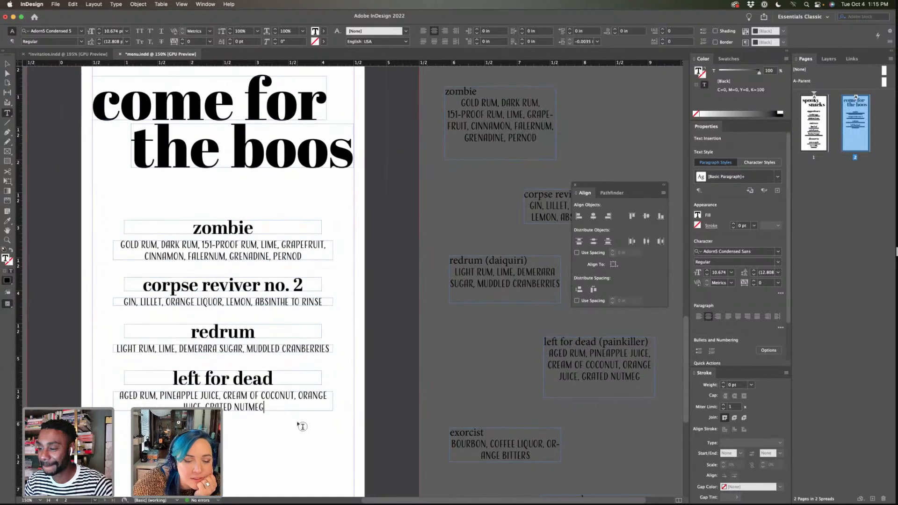
pyautogui.click(298, 396)
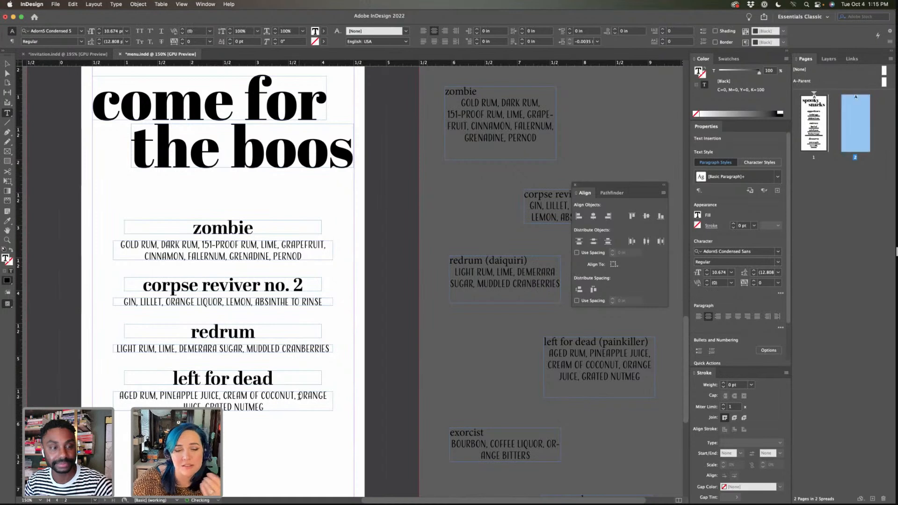
pyautogui.hotkey('shift', 'Return')
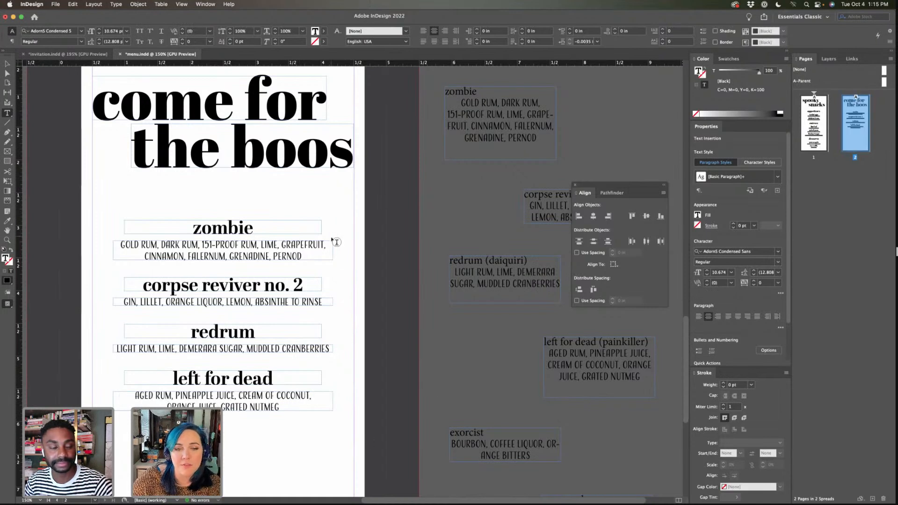
pyautogui.click(7, 66)
pyautogui.click(130, 190)
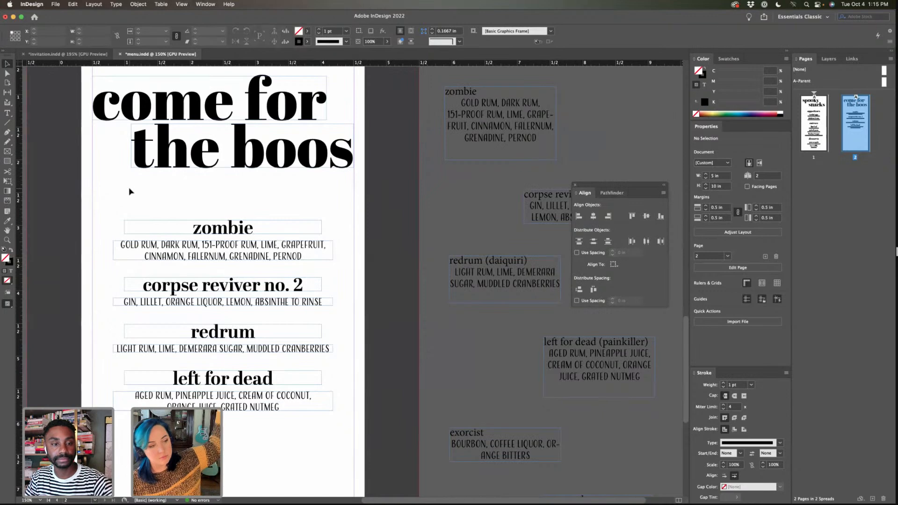
# Duplicate a cocktail entry below left for dead and retitle the copy exorcist.
pyautogui.hscroll(-3, 502, 354)
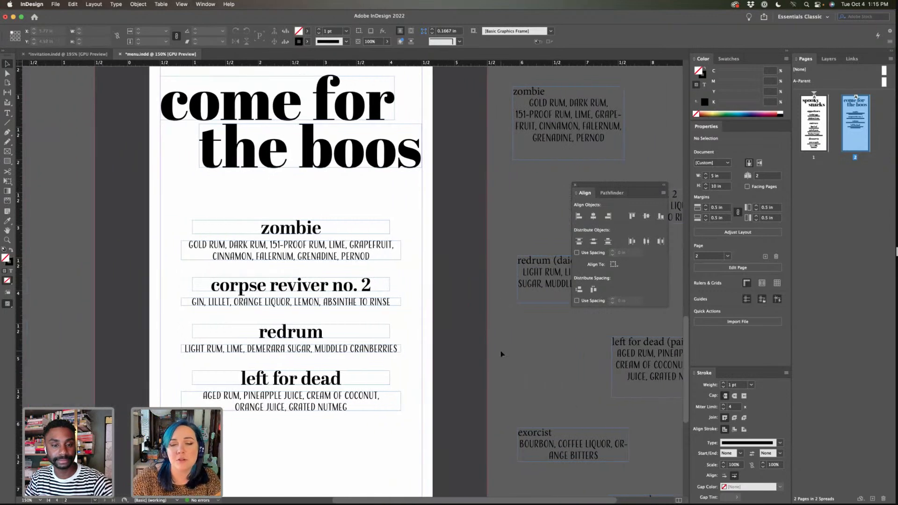
pyautogui.hscroll(3, 524, 356)
pyautogui.scroll(-5, 445, 371)
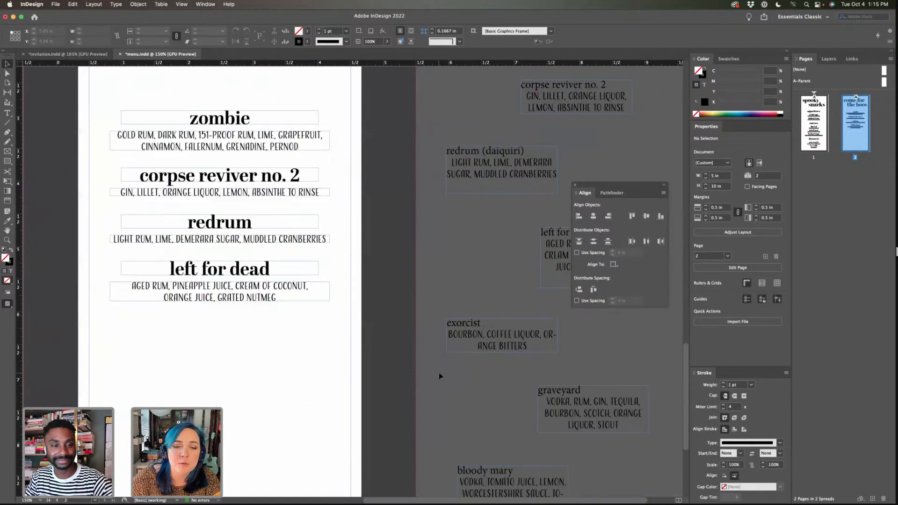
pyautogui.hscroll(2, 458, 370)
pyautogui.moveTo(204, 333); pyautogui.dragTo(172, 267)
pyautogui.moveTo(211, 232); pyautogui.dragTo(213, 335)
pyautogui.doubleClick(213, 326)
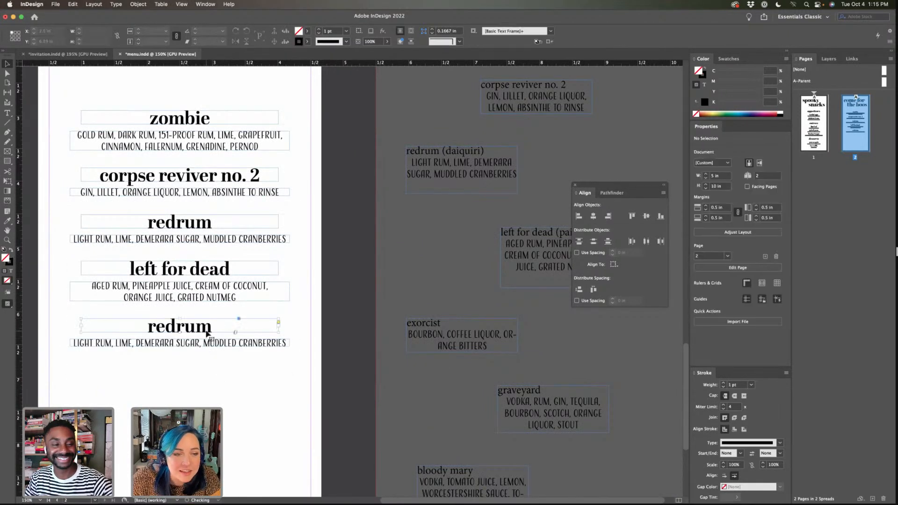
pyautogui.doubleClick(214, 325)
pyautogui.write('e')
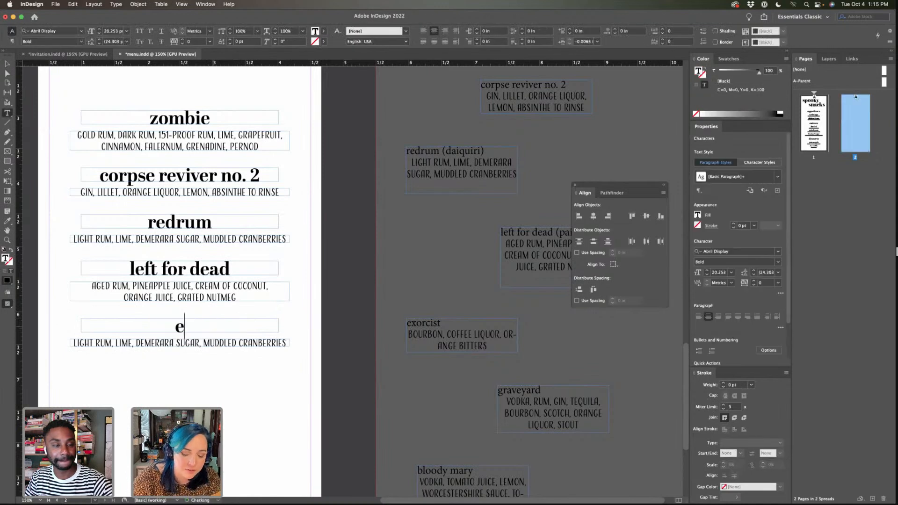
pyautogui.write('xorcist')
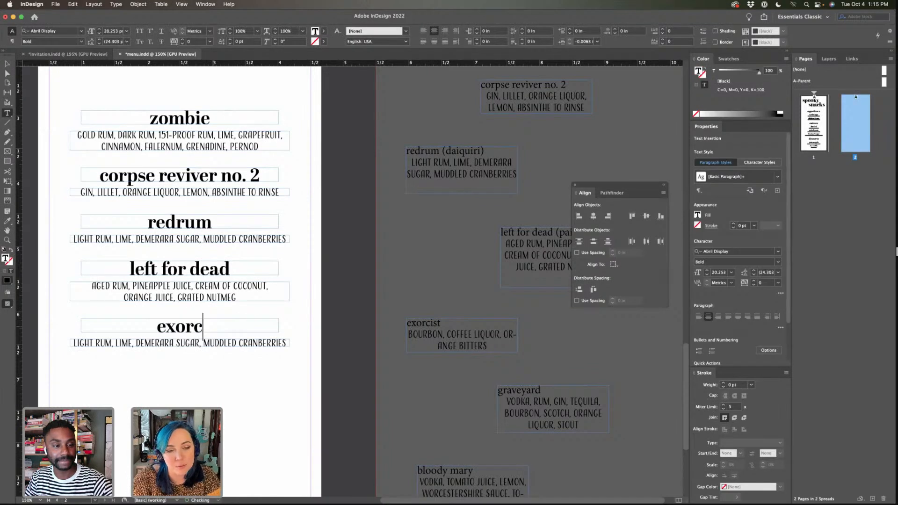
# Set the exorcist ingredients to BOURBON, COFFEE LIQUOR, ORANGE BITTERS.
pyautogui.doubleClick(220, 342)
pyautogui.tripleClick(223, 342)
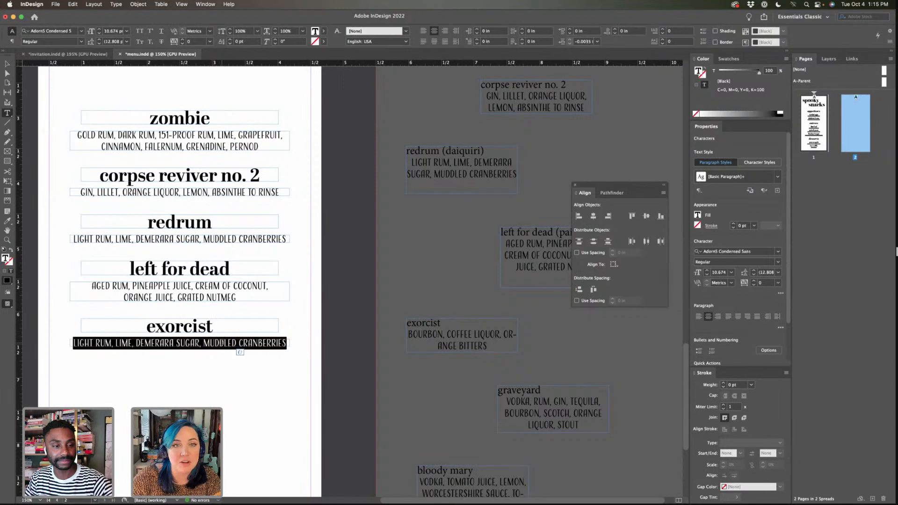
pyautogui.write('BOURBO')
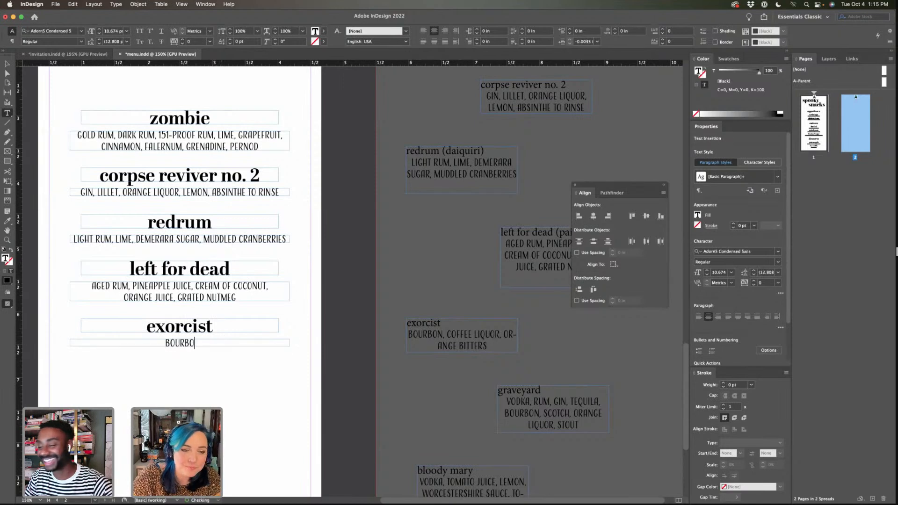
pyautogui.write('N, COFF')
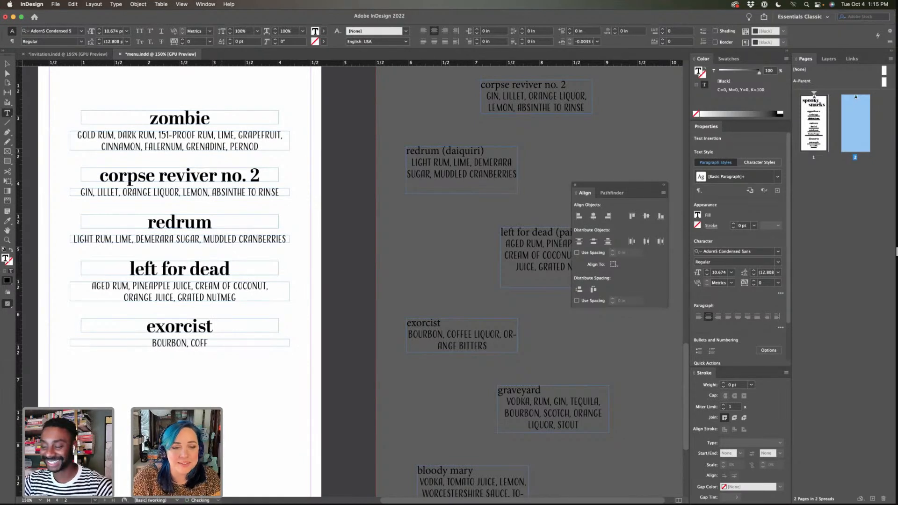
pyautogui.write('EE LI')
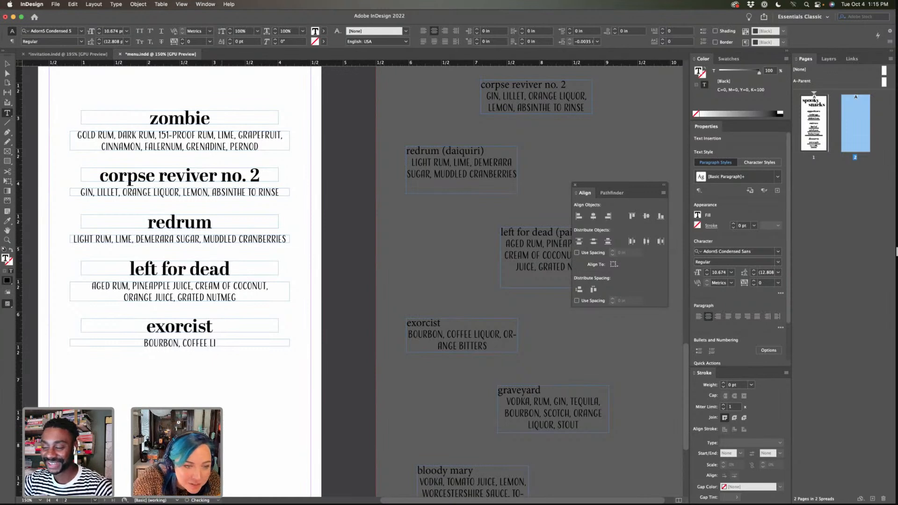
pyautogui.write('QUOR, ORANGE BITTESR')
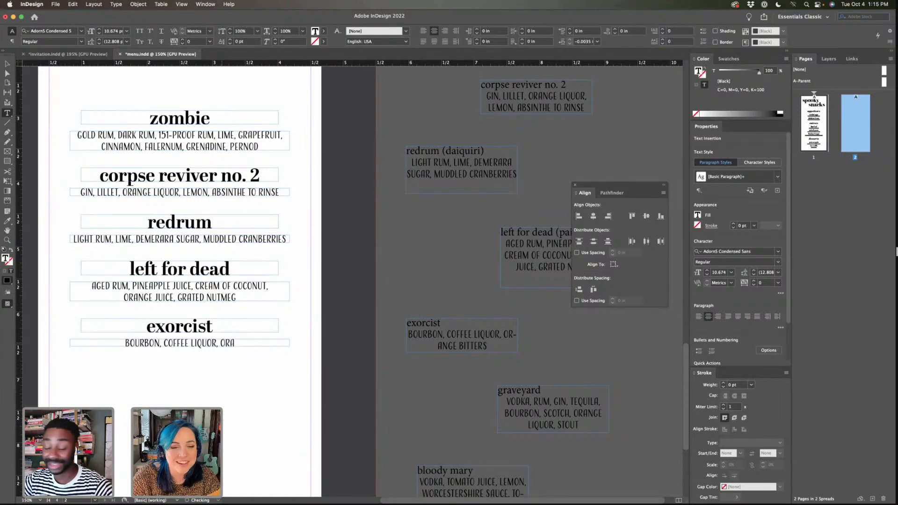
pyautogui.press('BackSpace')
pyautogui.press('BackSpace')
pyautogui.write('RS')
# Duplicate the left for dead entry below exorcist and select the copy's heading.
pyautogui.press('Escape')
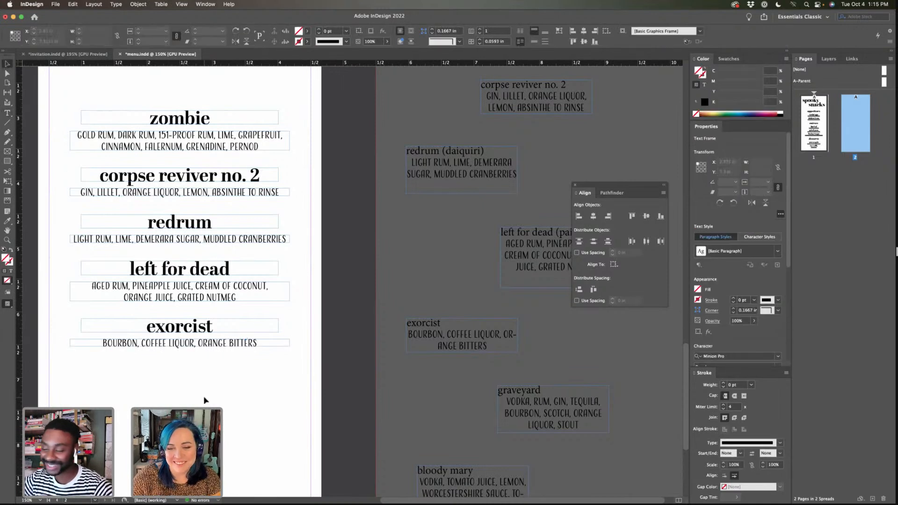
pyautogui.moveTo(204, 271); pyautogui.dragTo(204, 378)
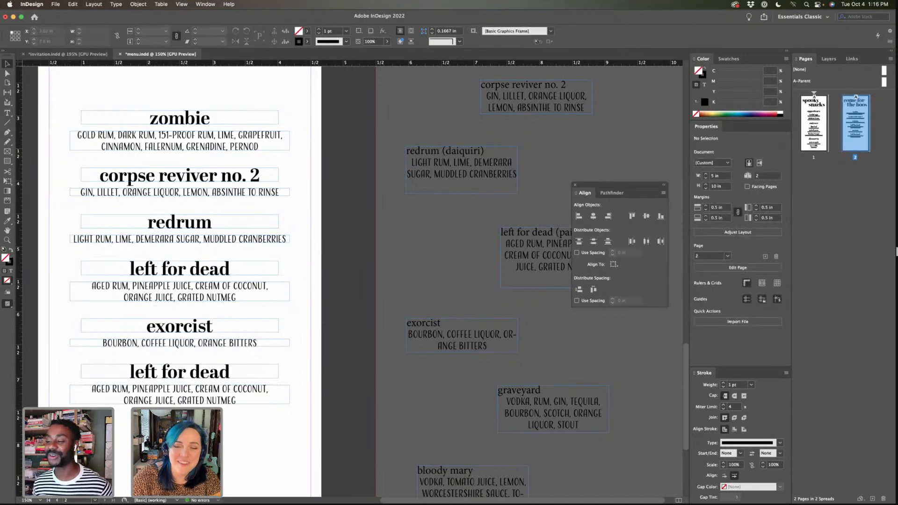
pyautogui.tripleClick(195, 374)
# Retitle the copied heading graveyard.
pyautogui.write('gr')
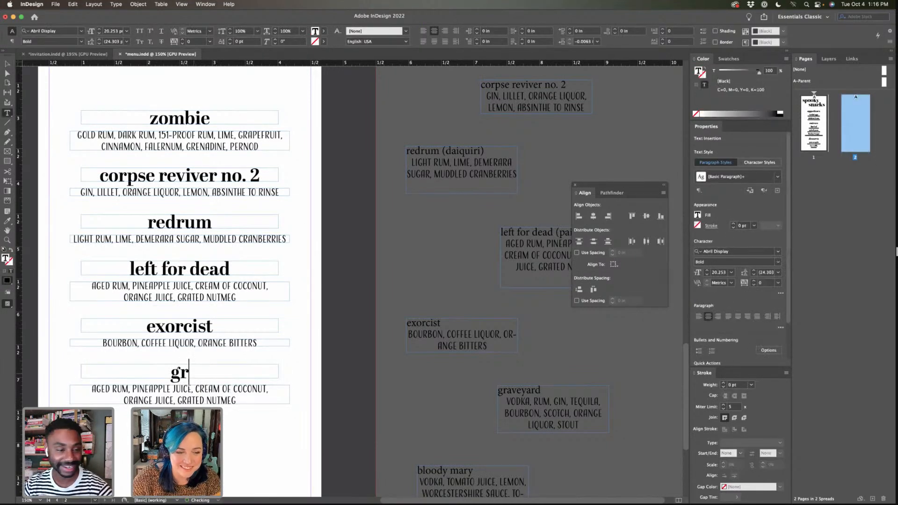
pyautogui.write('aveyard')
# Paste the pasteboard graveyard ingredients under it, putting ORANGE LIQUOR, STOUT on a second line.
pyautogui.moveTo(506, 401); pyautogui.dragTo(580, 426)
pyautogui.press('super+c')
pyautogui.click(235, 397)
pyautogui.press('super+a')
pyautogui.press('super+v')
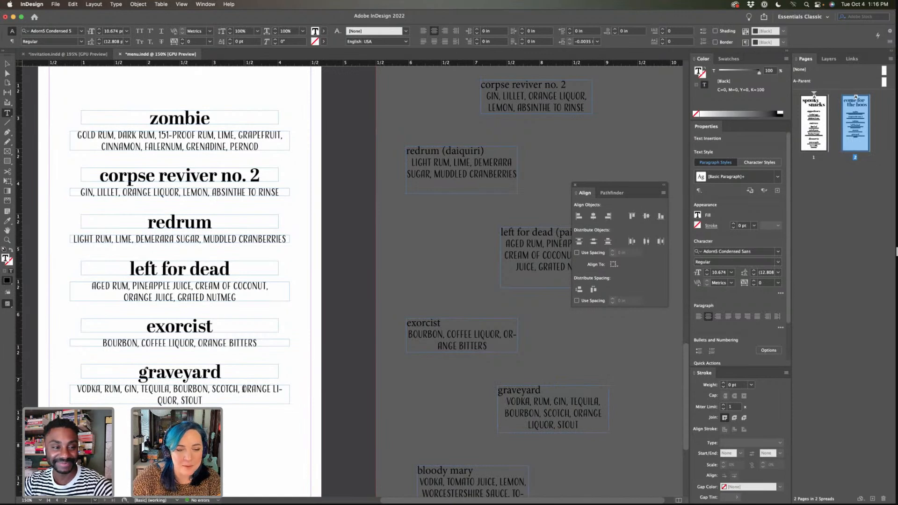
pyautogui.click(242, 388)
pyautogui.hotkey('shift', 'Return')
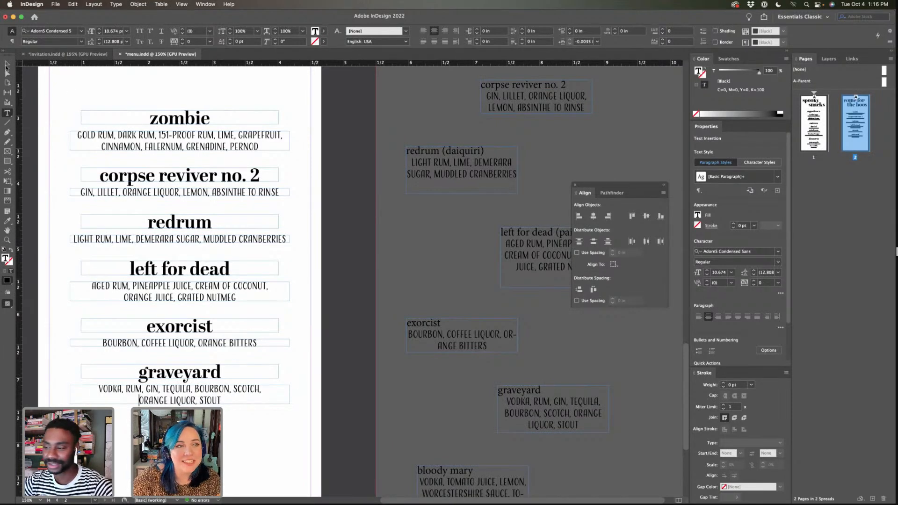
pyautogui.click(6, 64)
pyautogui.click(241, 434)
# Duplicate the graveyard heading and ingredients below it.
pyautogui.scroll(-2, 211, 345)
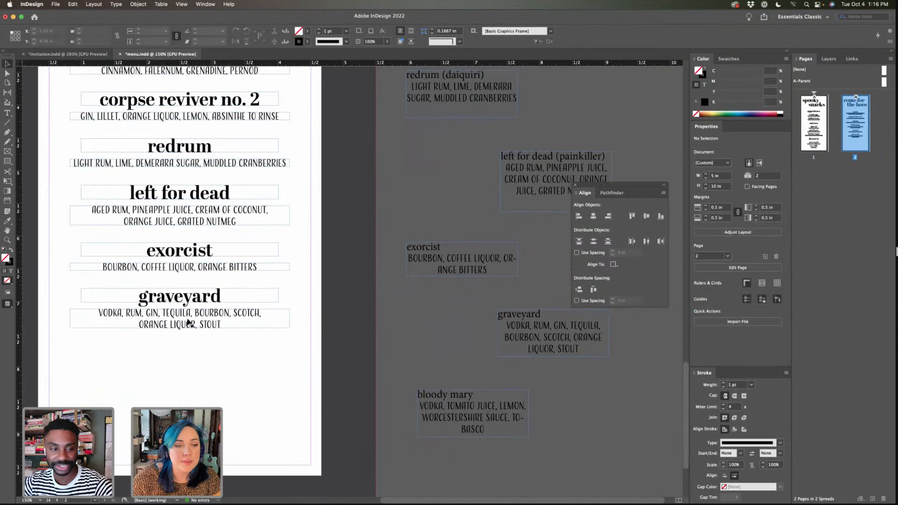
pyautogui.moveTo(205, 340)
pyautogui.mouseDown()
pyautogui.moveTo(177, 301)
pyautogui.moveTo(193, 358)
pyautogui.moveTo(201, 347)
pyautogui.mouseUp()
pyautogui.press('super+shift+a')
pyautogui.scroll(-1, 236, 367)
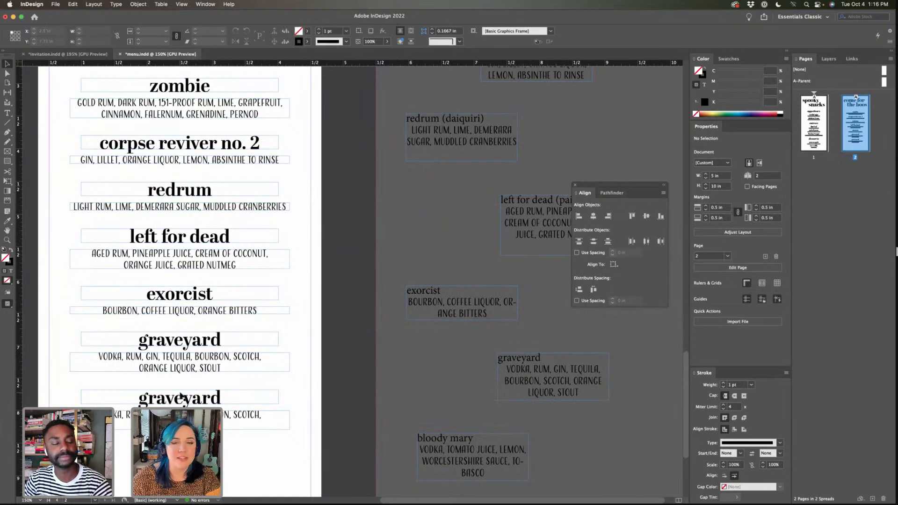
# Retitle the lower copy 'bloody mary' and paste its ingredients from the pasteboard.
pyautogui.tripleClick(187, 398)
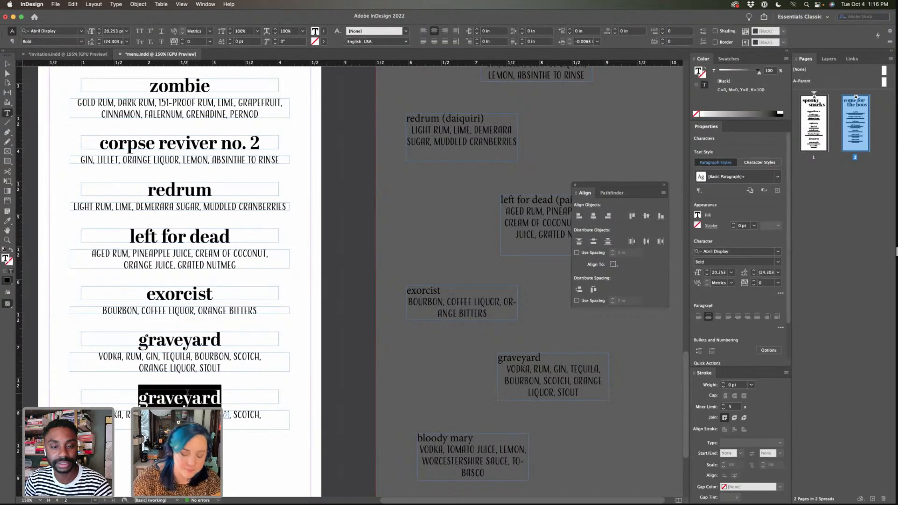
pyautogui.write('bloody mary')
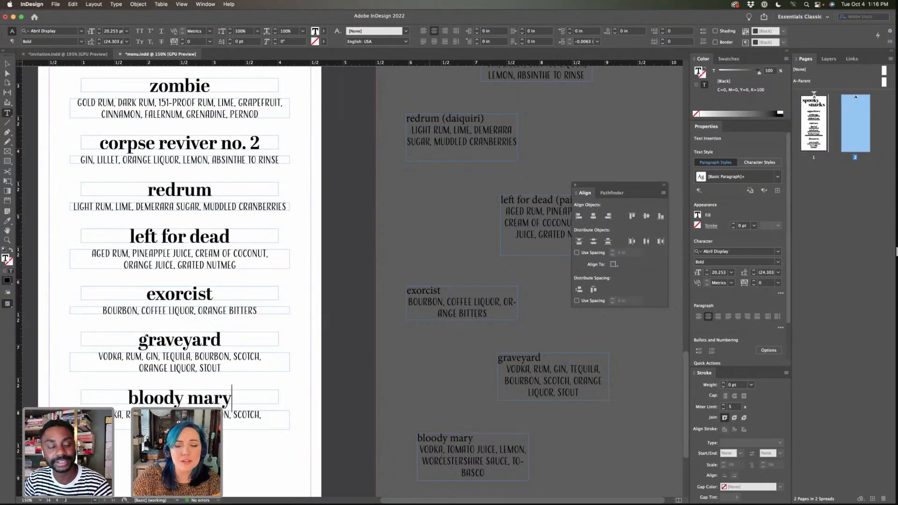
pyautogui.moveTo(419, 450); pyautogui.dragTo(488, 481)
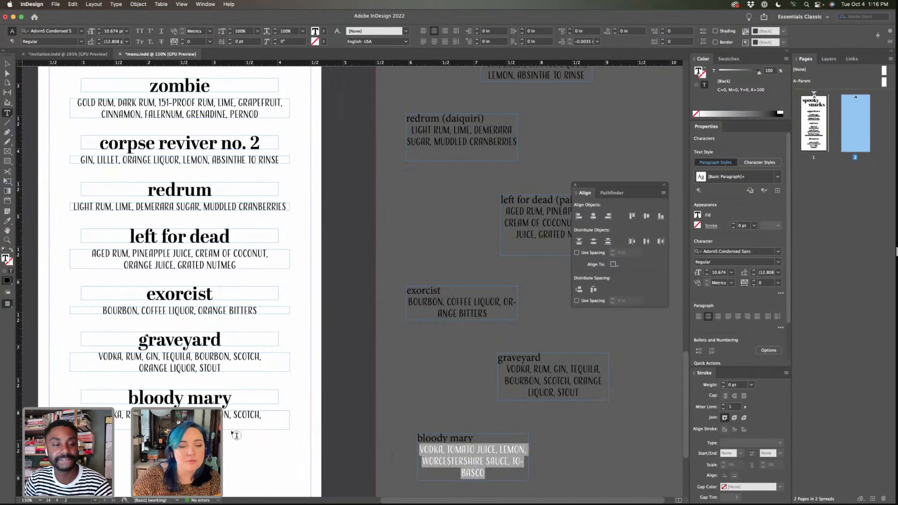
pyautogui.press('super+a')
pyautogui.press('super+v')
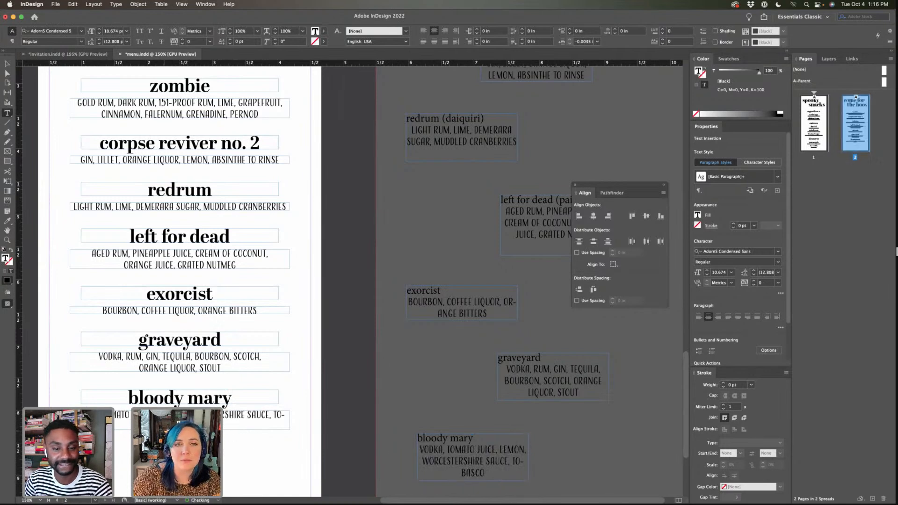
pyautogui.hscroll(-2, 357, 282)
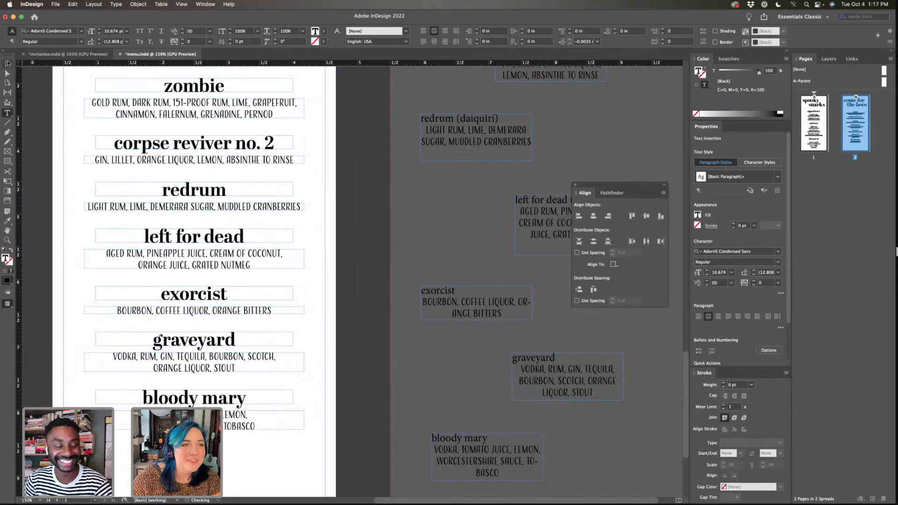
pyautogui.click(7, 63)
pyautogui.click(80, 275)
# Try distributing the ungrouped cocktail frames vertically, then undo it.
pyautogui.press('w')
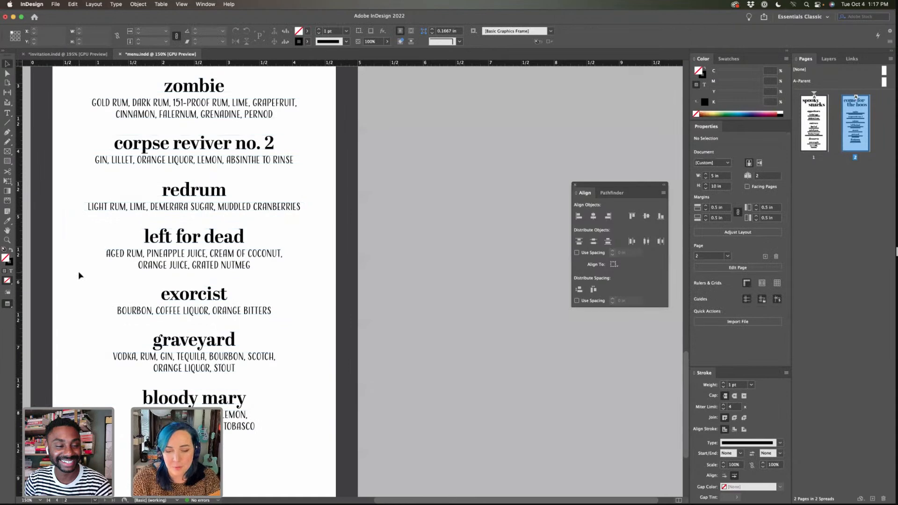
pyautogui.press('super+minus')
pyautogui.scroll(3, 84, 275)
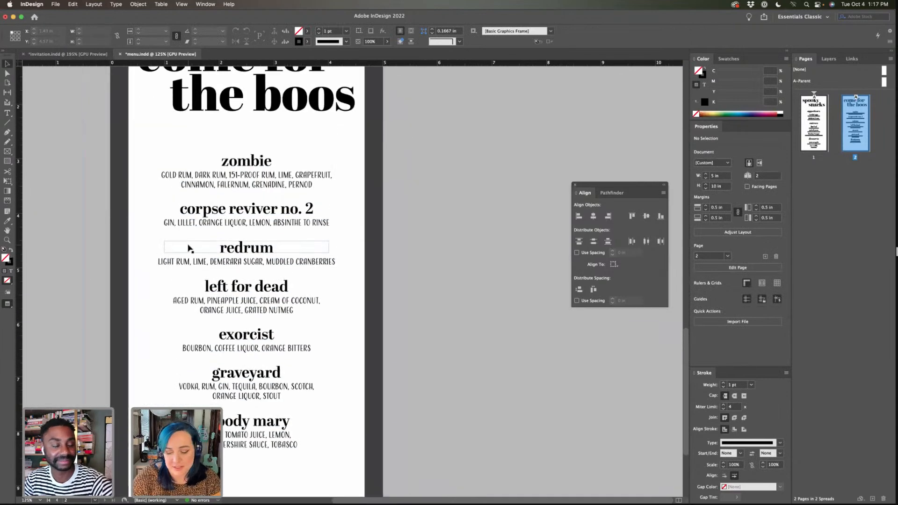
pyautogui.press('super+minus')
pyautogui.press('w')
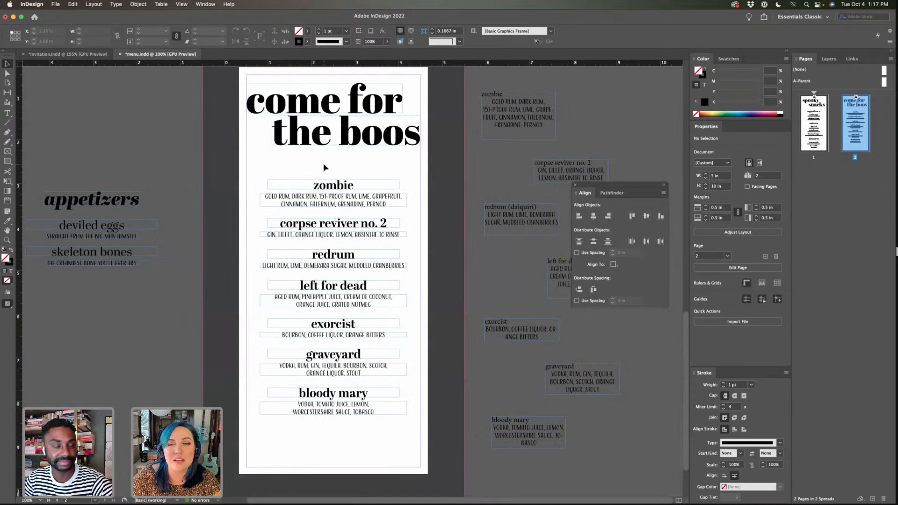
pyautogui.moveTo(322, 166); pyautogui.dragTo(345, 441)
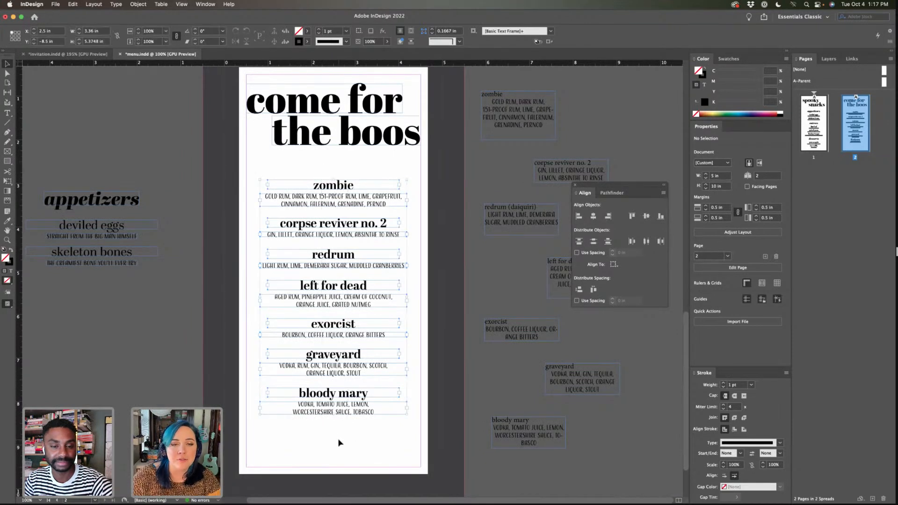
pyautogui.click(578, 289)
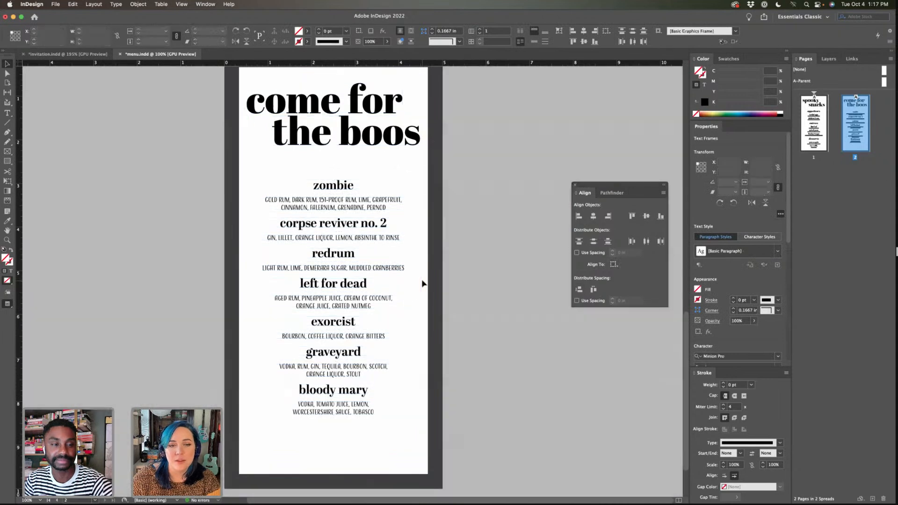
pyautogui.click(423, 284)
pyautogui.press('w')
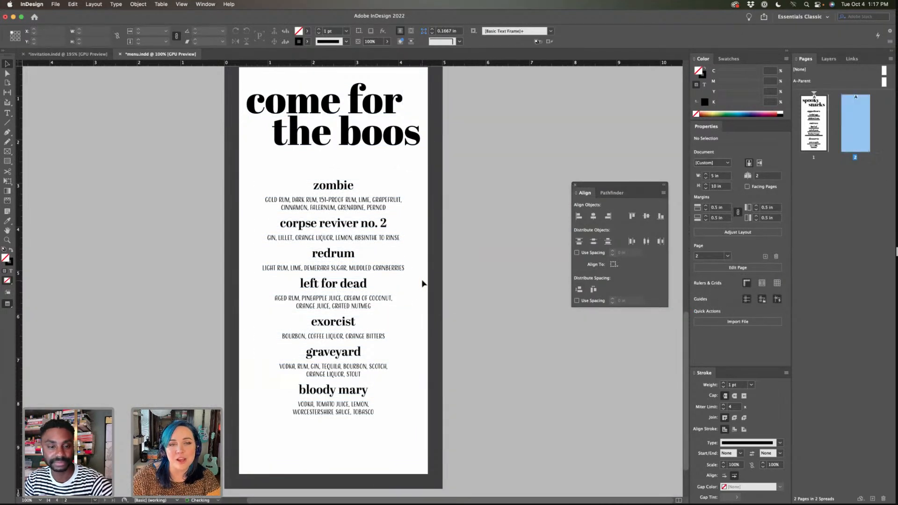
pyautogui.press('super+z')
pyautogui.click(427, 258)
# Group each drink's heading with its ingredients, starting with zombie and corpse reviver.
pyautogui.moveTo(318, 154); pyautogui.dragTo(342, 271)
pyautogui.press('super+g')
pyautogui.press('super+g')
pyautogui.press('super+g')
pyautogui.moveTo(333, 274); pyautogui.dragTo(341, 188)
pyautogui.press('super+g')
pyautogui.press('super+g')
pyautogui.press('super+g')
pyautogui.press('super+g')
# Distribute the drink groups with even vertical spacing down the page.
pyautogui.moveTo(406, 193); pyautogui.dragTo(407, 194)
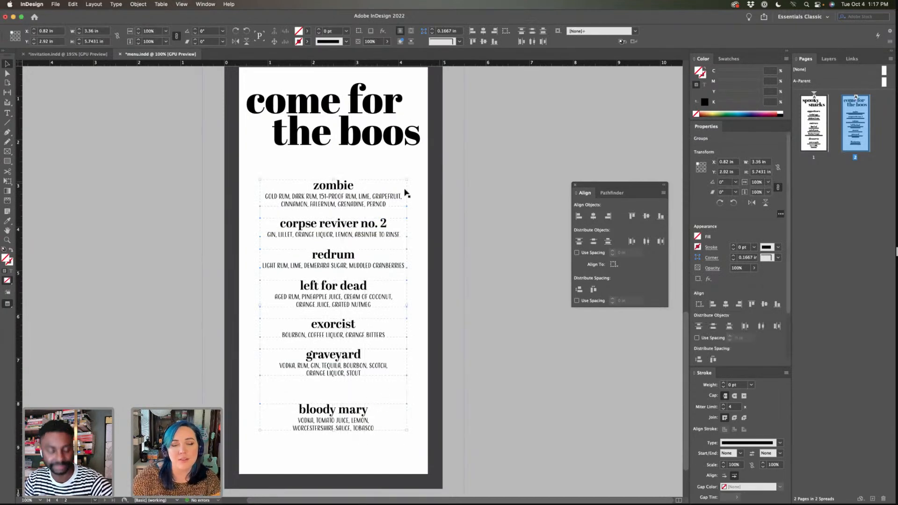
pyautogui.click(578, 290)
pyautogui.click(424, 284)
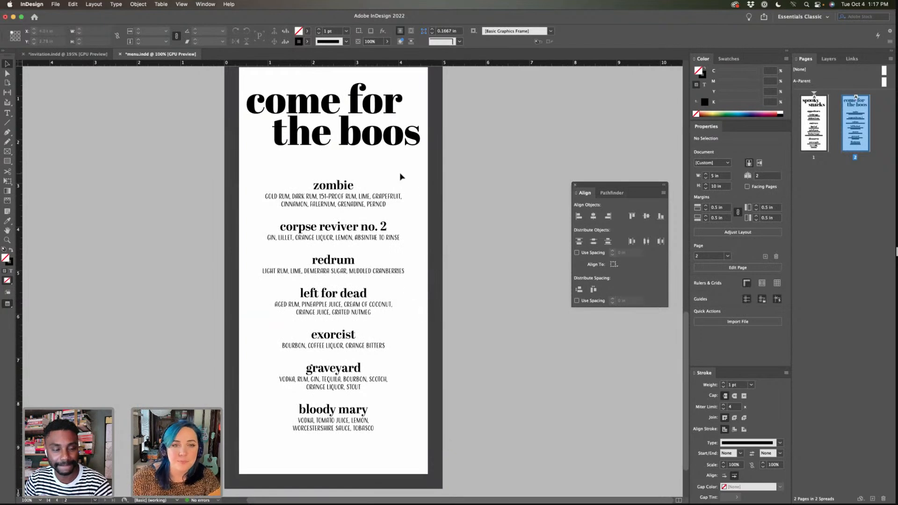
pyautogui.press('super+minus')
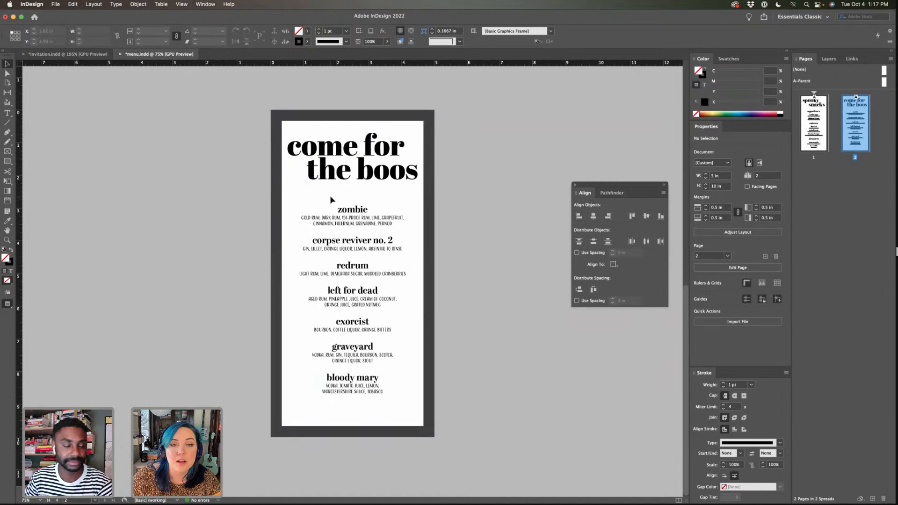
# Shift the whole cocktail list slightly left beneath the title.
pyautogui.moveTo(329, 198); pyautogui.dragTo(379, 434)
pyautogui.moveTo(363, 392)
pyautogui.mouseDown()
pyautogui.moveTo(355, 391)
pyautogui.moveTo(412, 400)
pyautogui.moveTo(413, 419)
pyautogui.moveTo(370, 407)
pyautogui.mouseUp()
pyautogui.click(414, 419)
# Scale the cocktail list group down to 97.5% and check it in preview.
pyautogui.click(350, 221)
pyautogui.moveTo(414, 200); pyautogui.dragTo(385, 221)
pyautogui.click(386, 201)
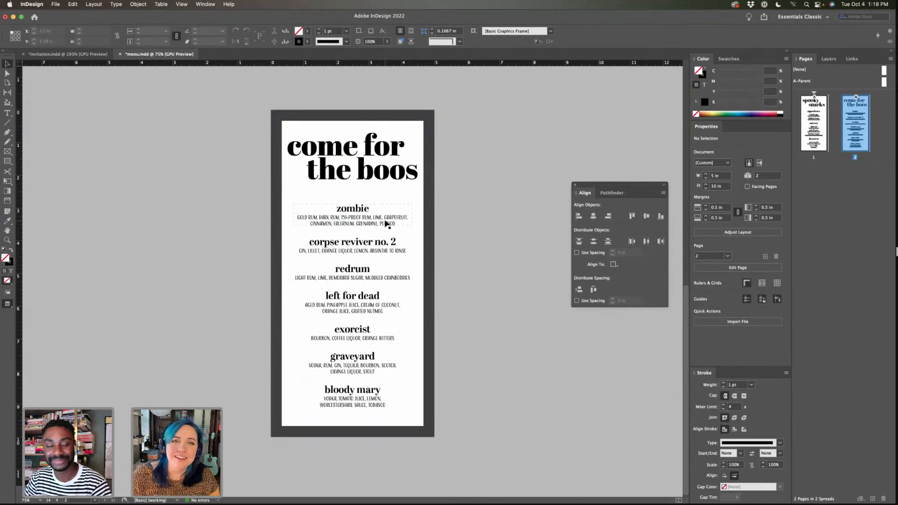
pyautogui.scroll(1, 385, 221)
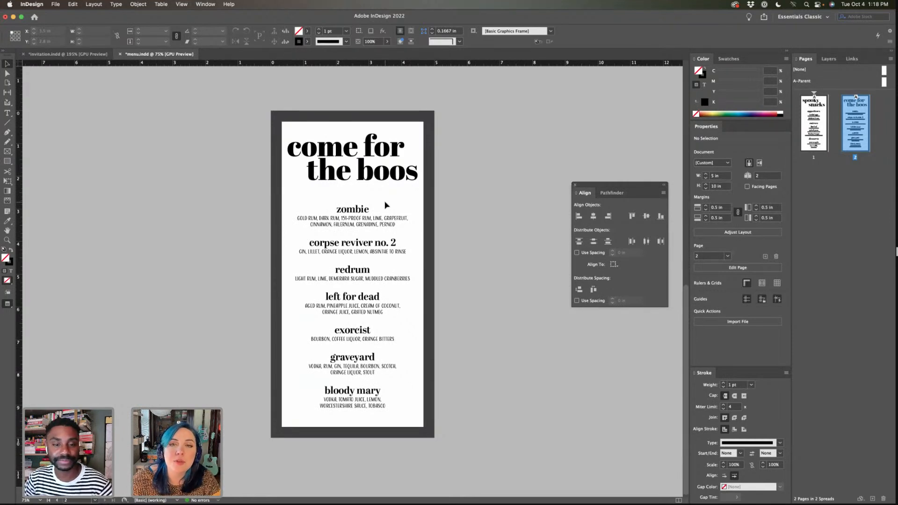
pyautogui.press('w')
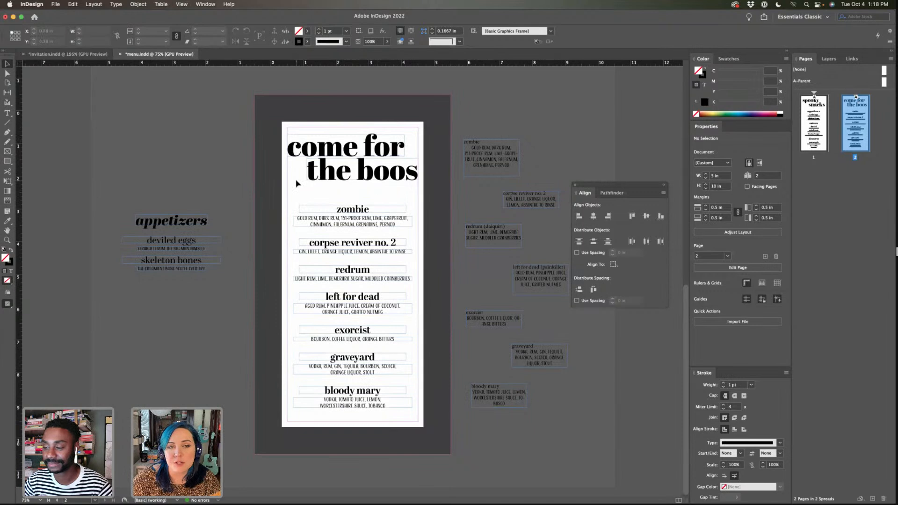
pyautogui.press('w')
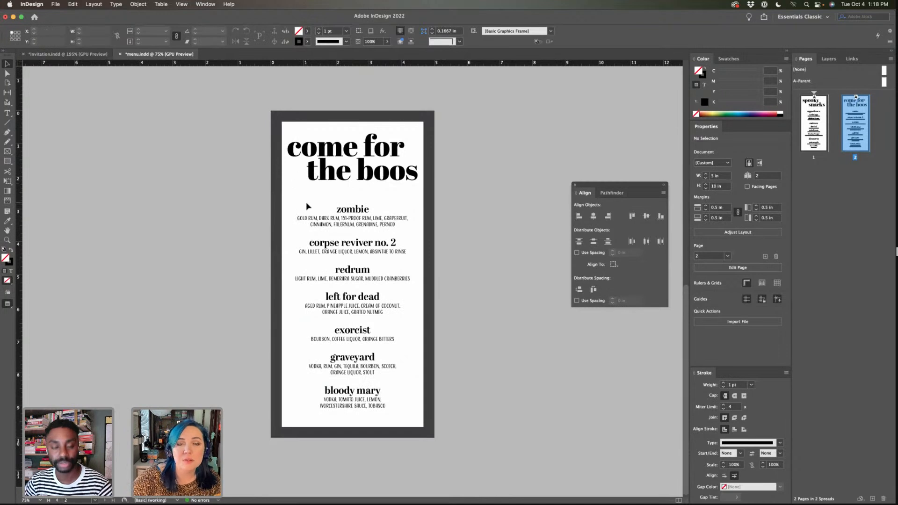
pyautogui.press('e')
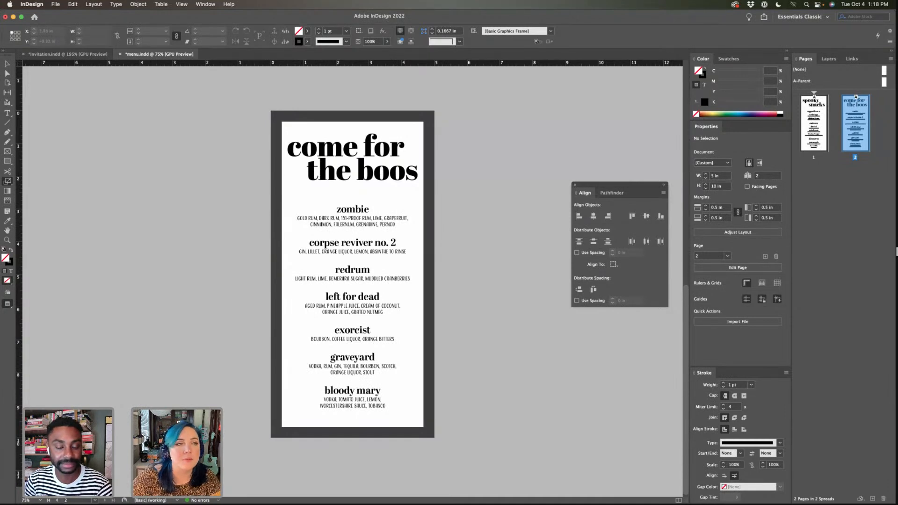
pyautogui.click(55, 5)
pyautogui.click(56, 5)
pyautogui.click(56, 4)
pyautogui.moveTo(61, 16)
pyautogui.click(173, 16)
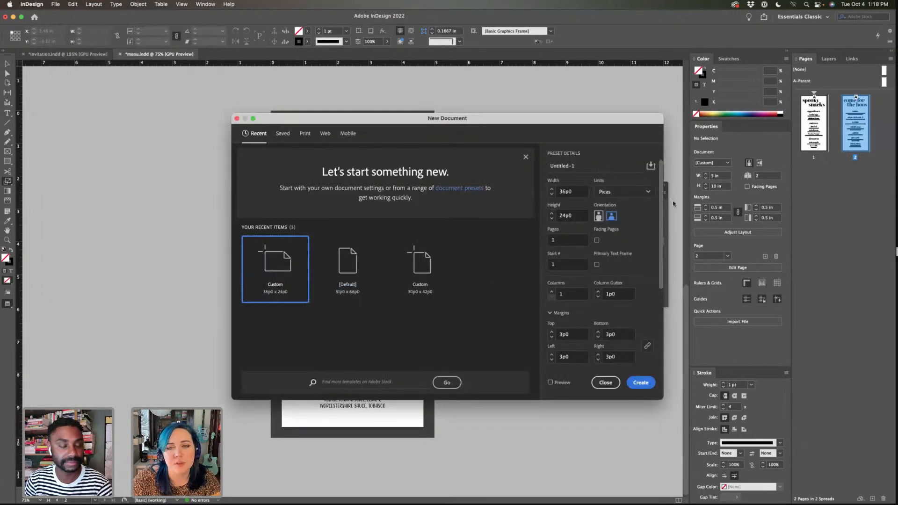
pyautogui.click(305, 134)
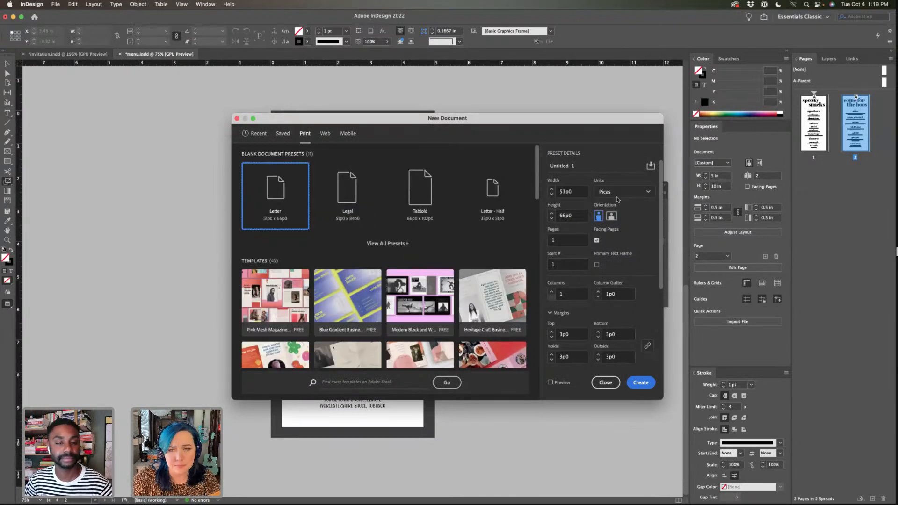
pyautogui.click(606, 383)
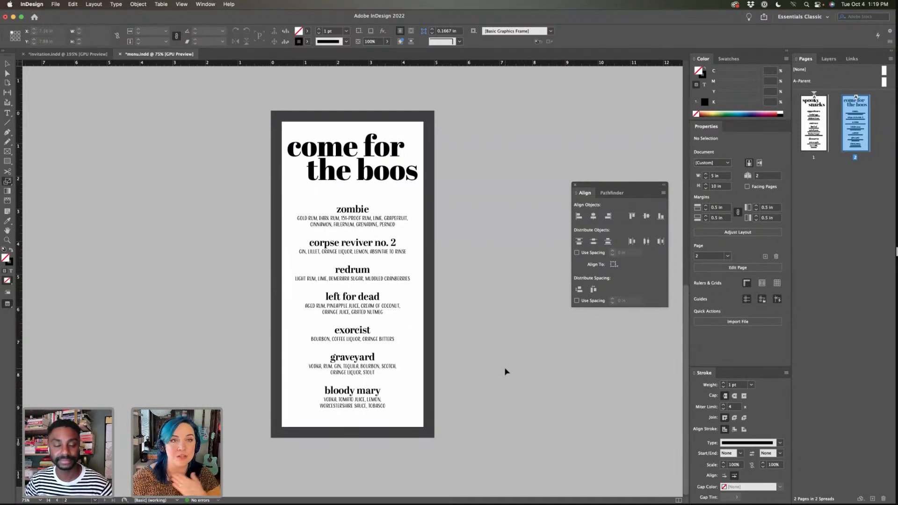
# Undo the last change and deselect the empty text frame.
pyautogui.press('super+z')
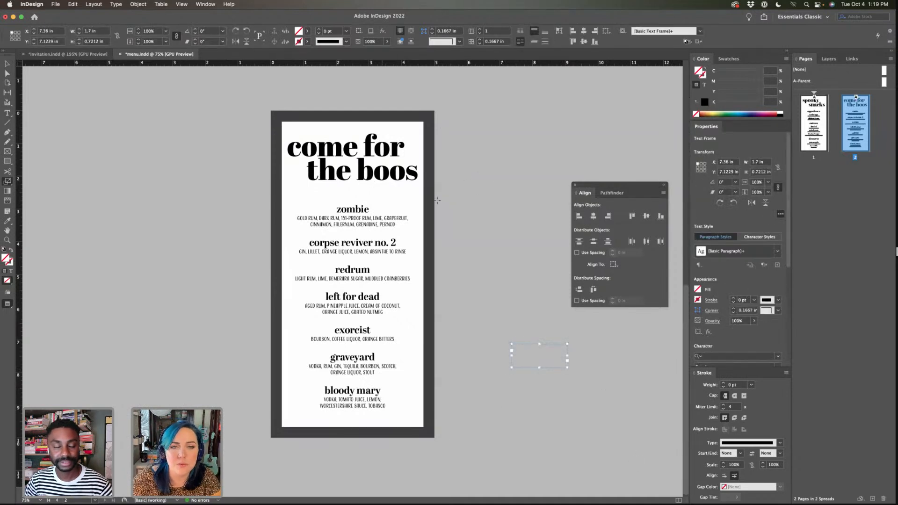
pyautogui.press('v')
pyautogui.click(480, 228)
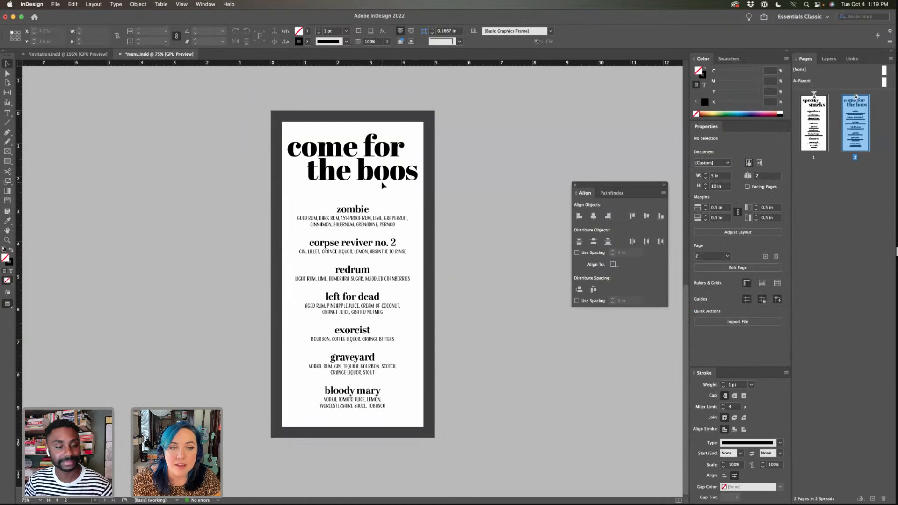
# Switch to the invitation document and back, then display menu page 2.
pyautogui.click(73, 55)
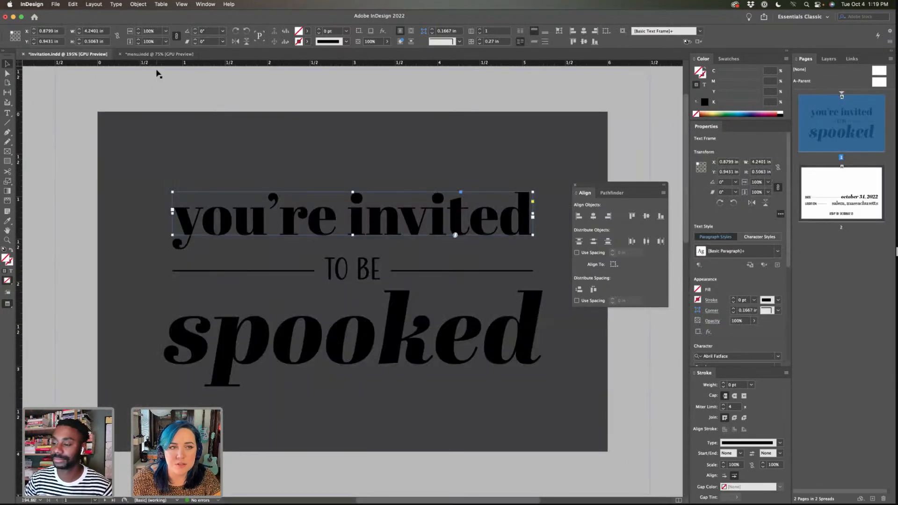
pyautogui.click(151, 55)
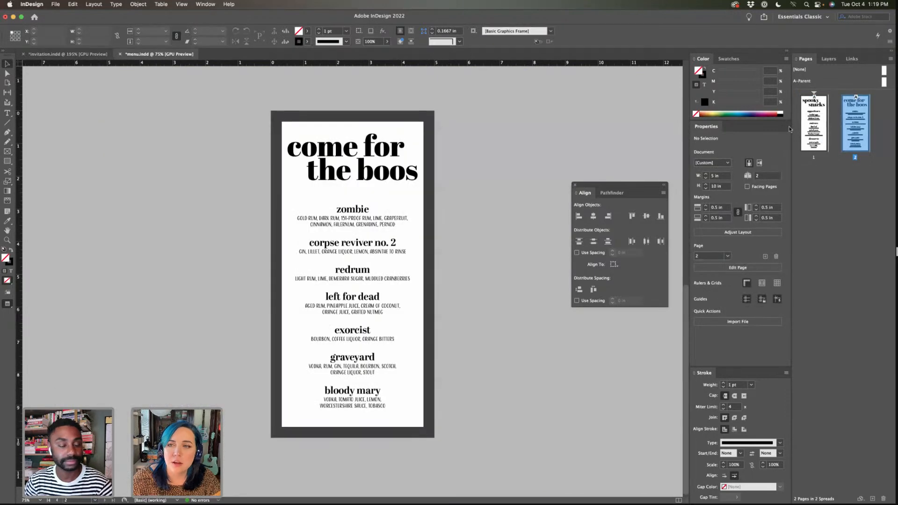
pyautogui.doubleClick(814, 130)
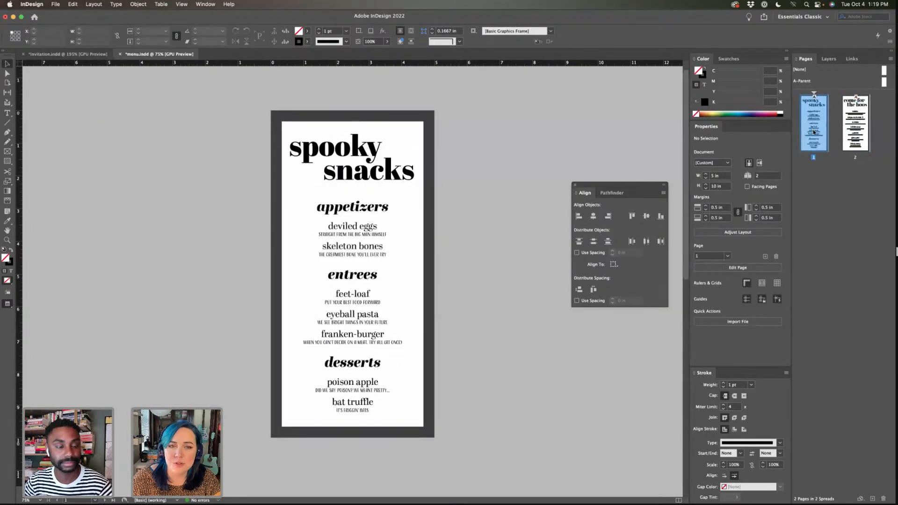
pyautogui.doubleClick(856, 122)
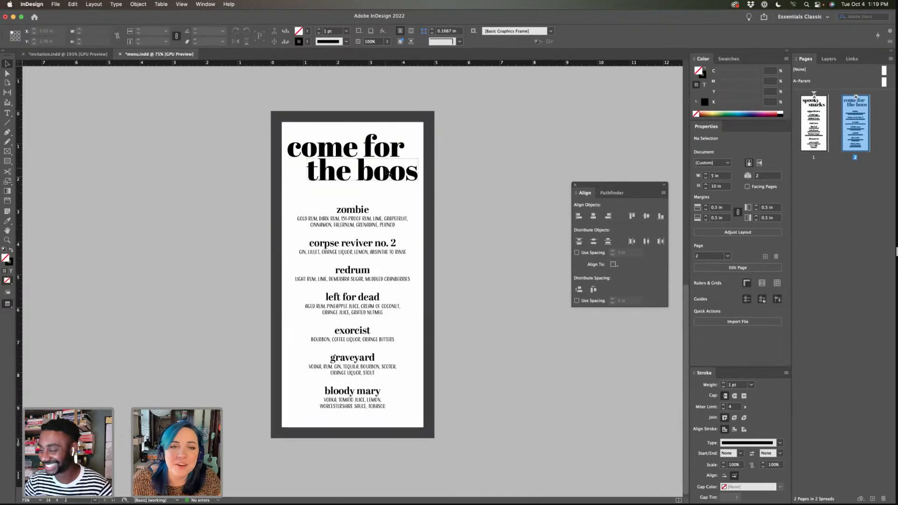
# Add a vertical guide over the headline and nudge the “the boos” line right to meet it.
pyautogui.scroll(4, 336, 161)
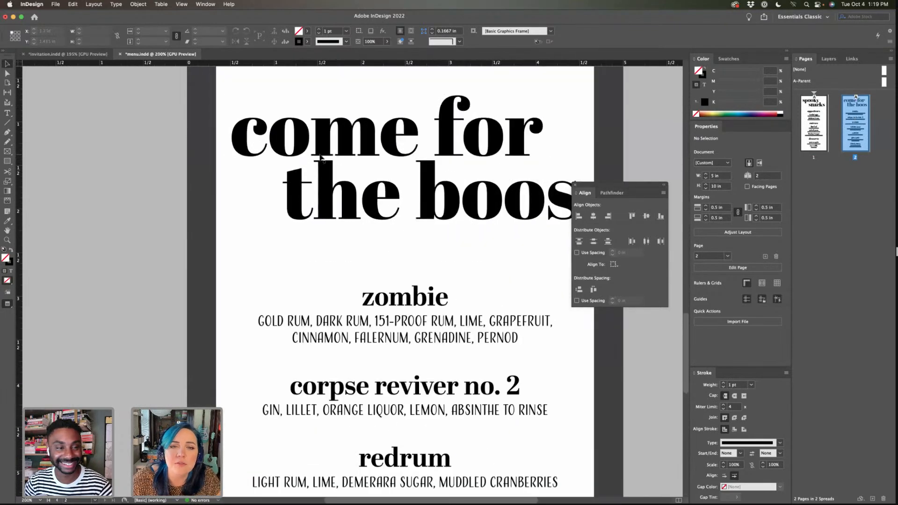
pyautogui.scroll(3, 323, 161)
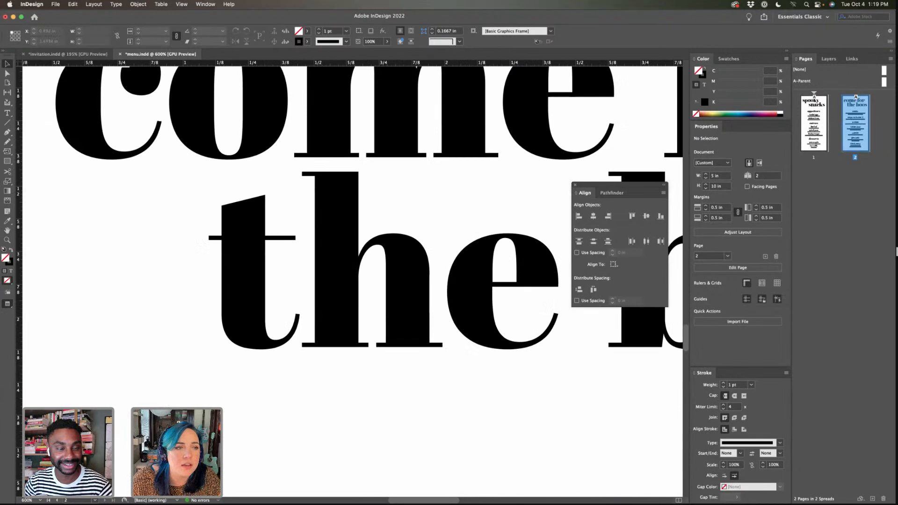
pyautogui.moveTo(17, 159); pyautogui.dragTo(322, 182)
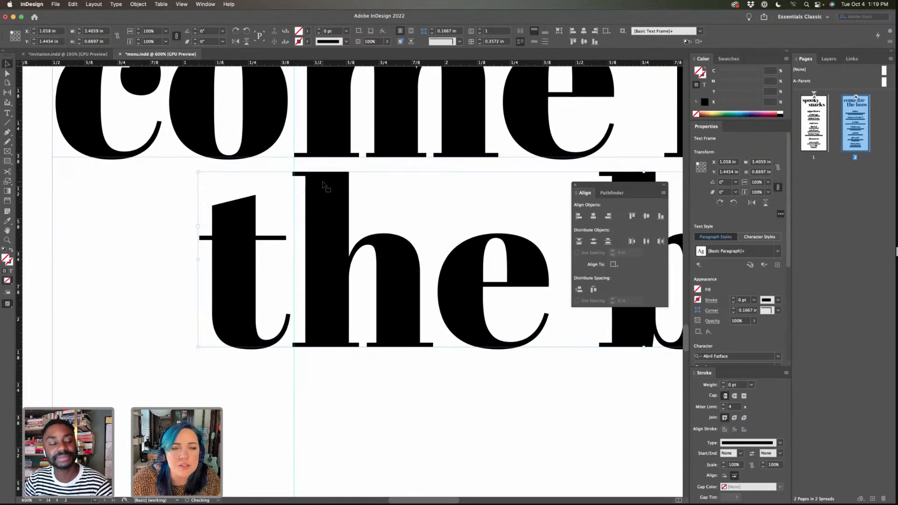
pyautogui.scroll(5, 301, 177)
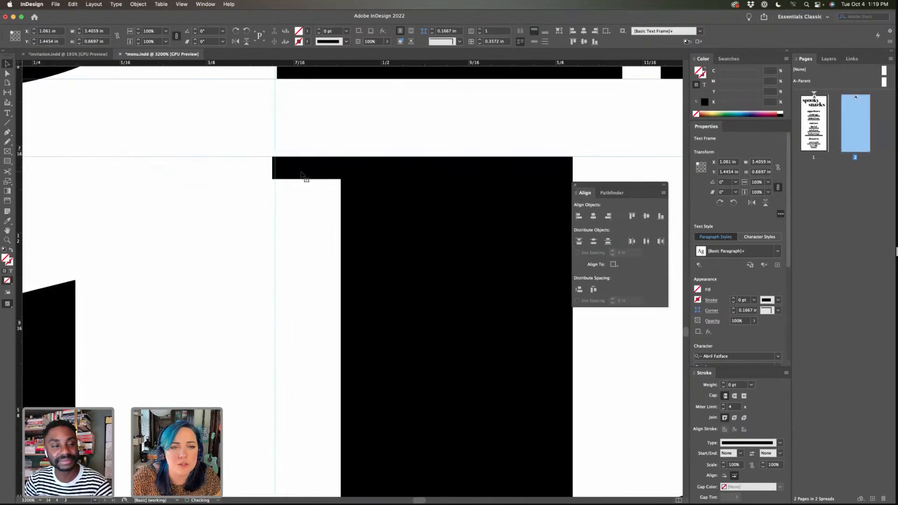
pyautogui.moveTo(301, 176); pyautogui.dragTo(306, 172)
pyautogui.moveTo(275, 134)
pyautogui.mouseDown()
pyautogui.moveTo(251, 136)
pyautogui.moveTo(353, 215)
pyautogui.moveTo(281, 160)
pyautogui.moveTo(276, 137)
pyautogui.mouseUp()
pyautogui.click(294, 142)
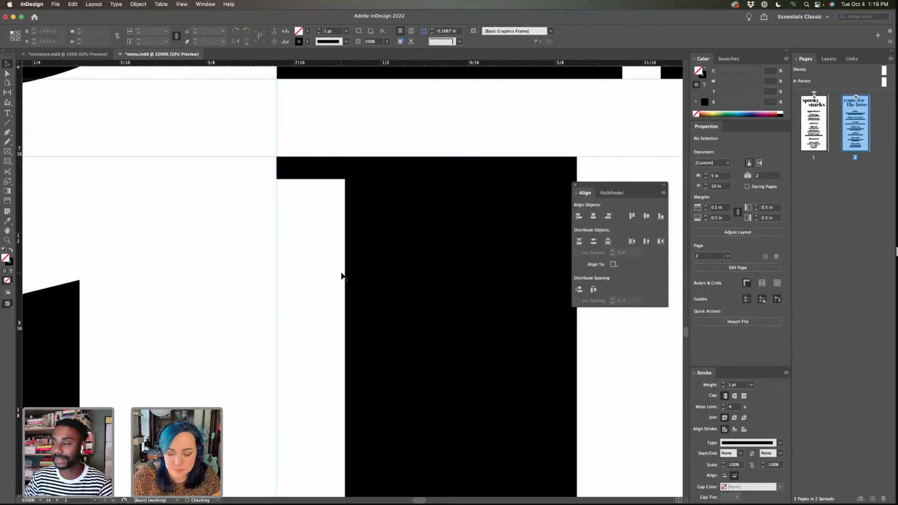
# Fit the page in the window and preview the headline without guides.
pyautogui.press('super+0')
pyautogui.press('w')
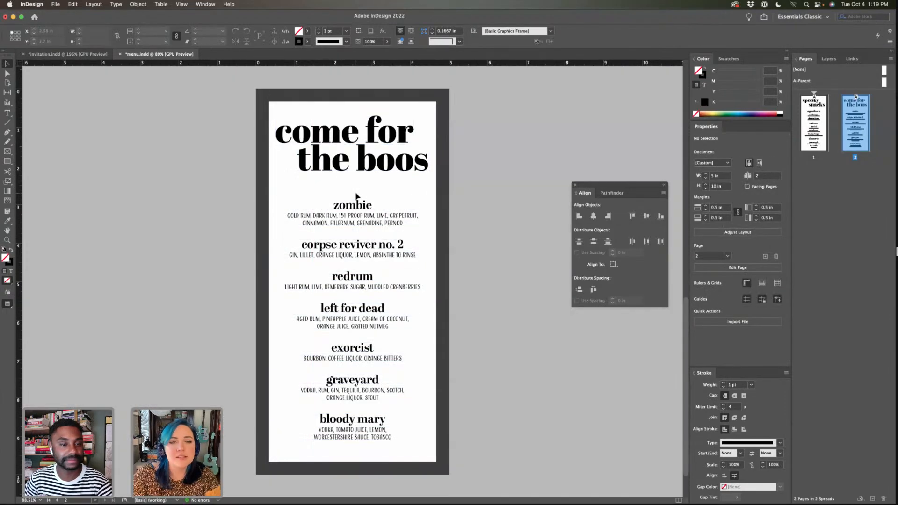
pyautogui.press('super+equal')
pyautogui.press('super+equal')
pyautogui.moveTo(393, 181); pyautogui.dragTo(380, 243)
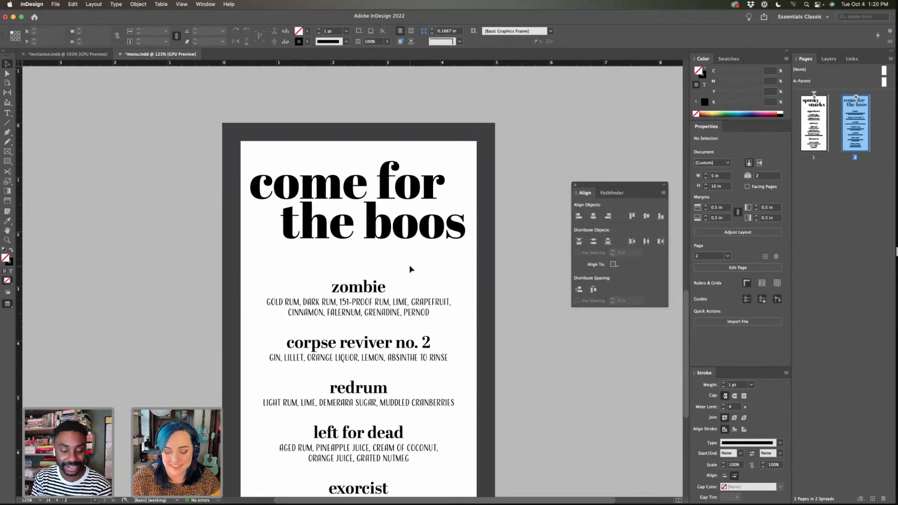
# Flip between menu pages 1 and 2 to compare them, ending on page 1.
pyautogui.scroll(-3, 410, 269)
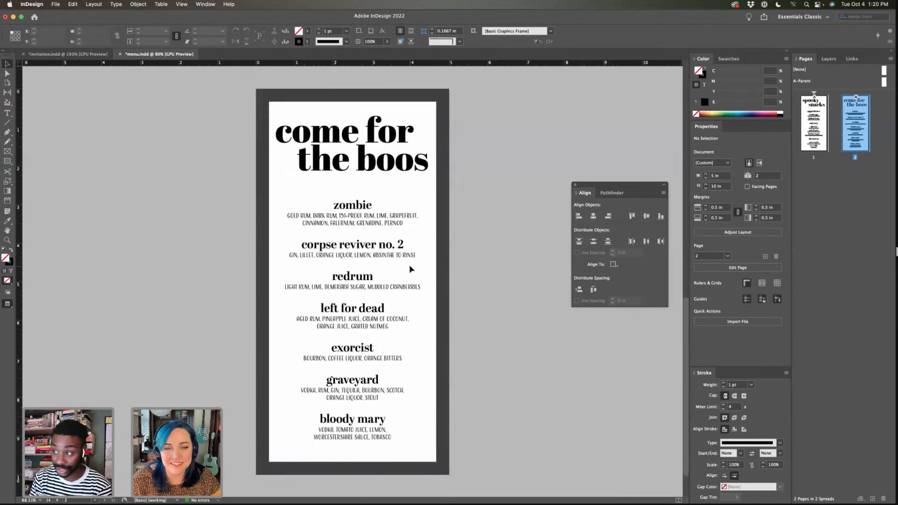
pyautogui.doubleClick(816, 138)
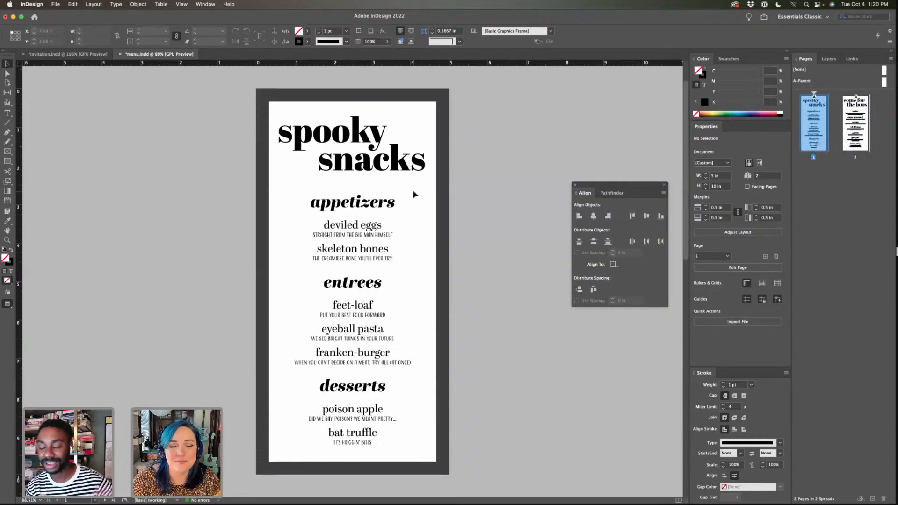
pyautogui.doubleClick(860, 123)
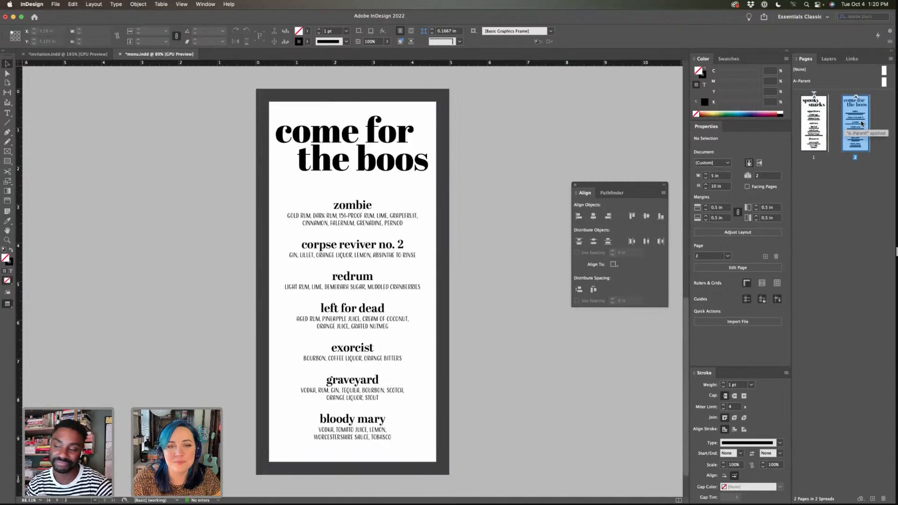
pyautogui.doubleClick(817, 140)
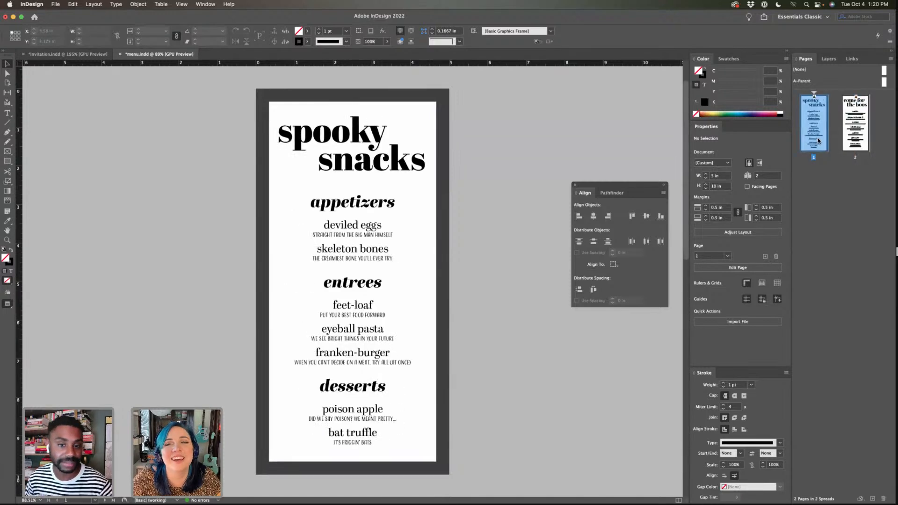
pyautogui.moveTo(484, 496)
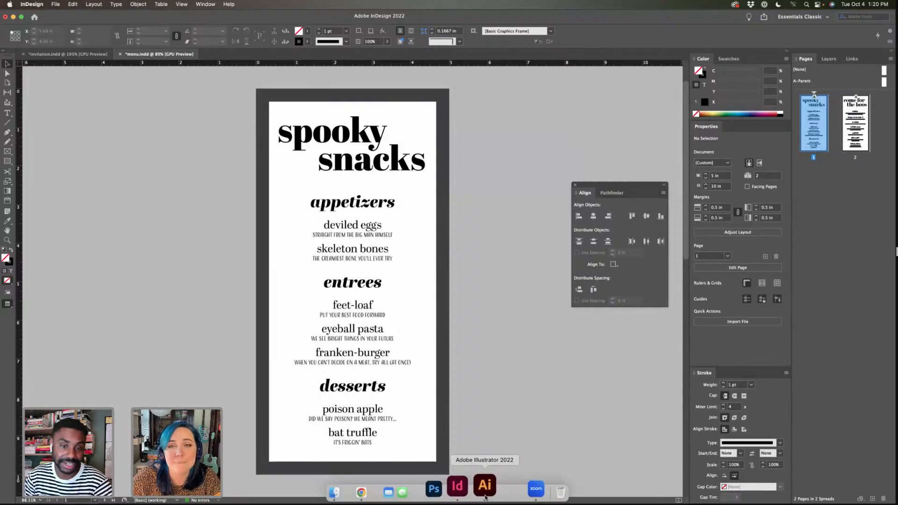
# Quit Illustrator, closing the frame document without saving and keeping the bats file open.
pyautogui.click(484, 497)
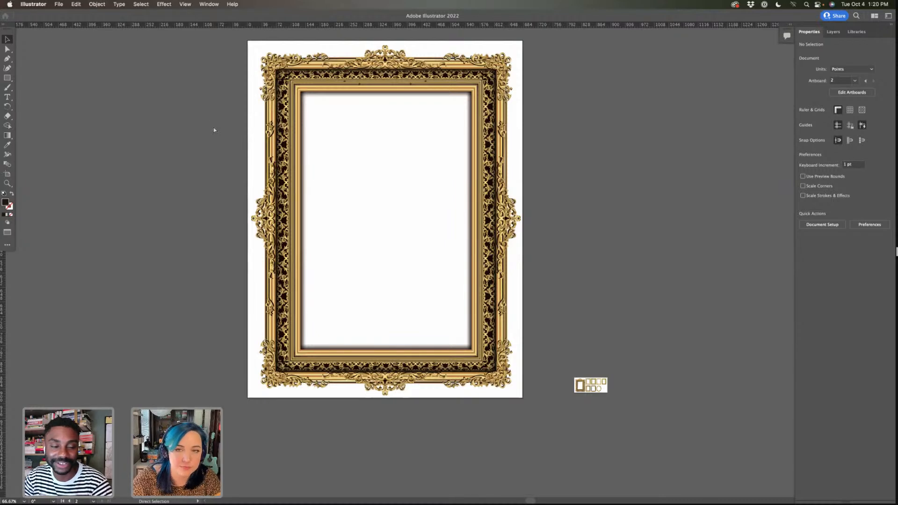
pyautogui.write('vodka, tomato juice, lemon, worcestershire sauce, tobasco')
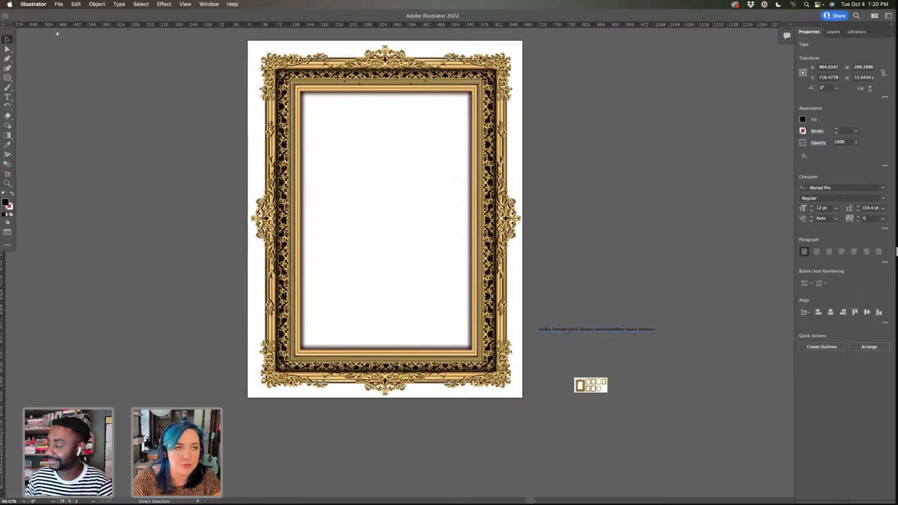
pyautogui.click(32, 4)
pyautogui.click(52, 87)
pyautogui.click(37, 4)
pyautogui.click(50, 87)
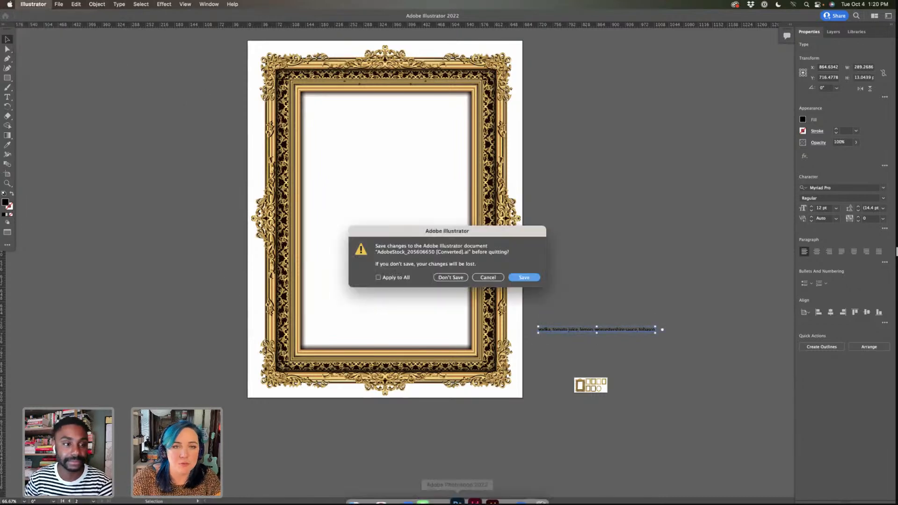
pyautogui.click(452, 278)
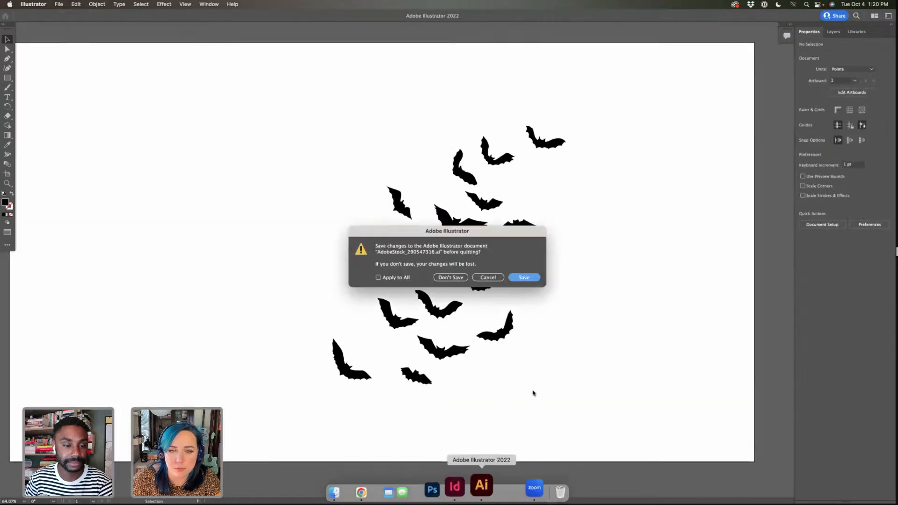
pyautogui.click(487, 279)
# Select the whole bat group in the bats file and return to InDesign.
pyautogui.click(508, 335)
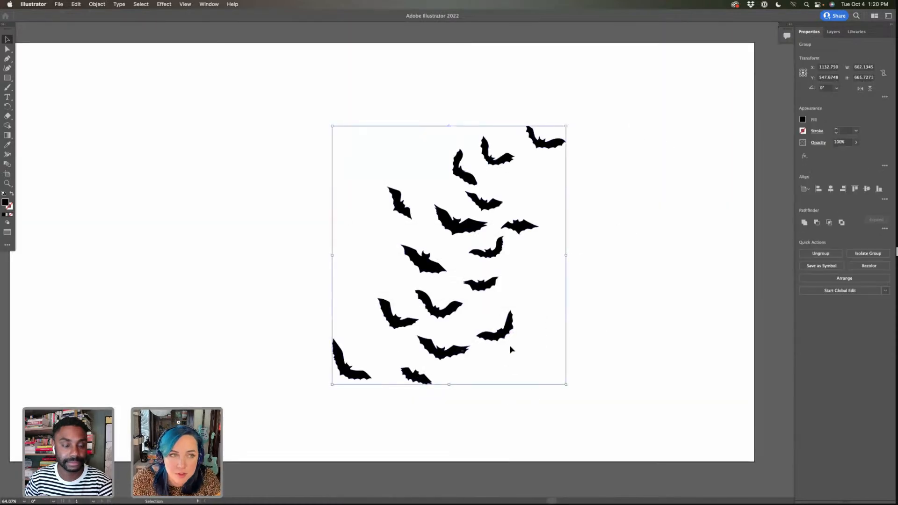
pyautogui.press('a')
pyautogui.press('v')
pyautogui.moveTo(468, 503)
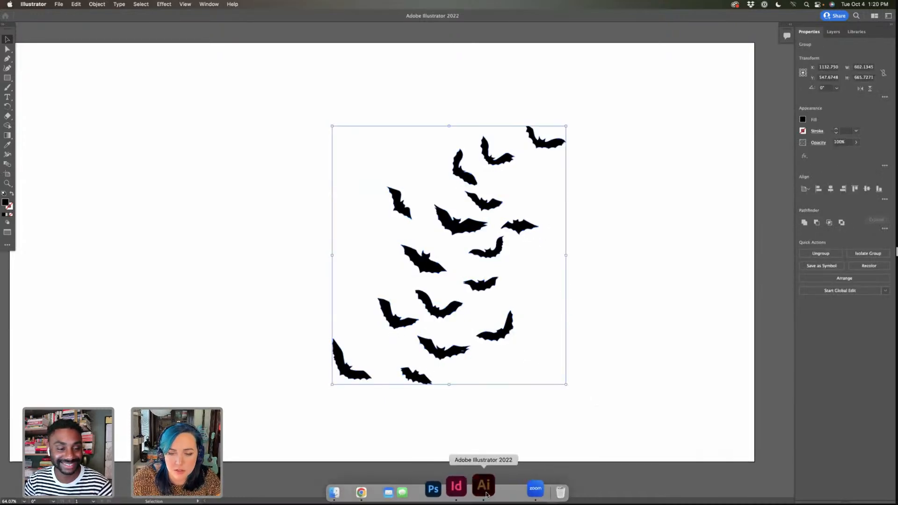
pyautogui.click(457, 487)
# Move the three pasteboard text frames over to the left pasteboard.
pyautogui.click(523, 415)
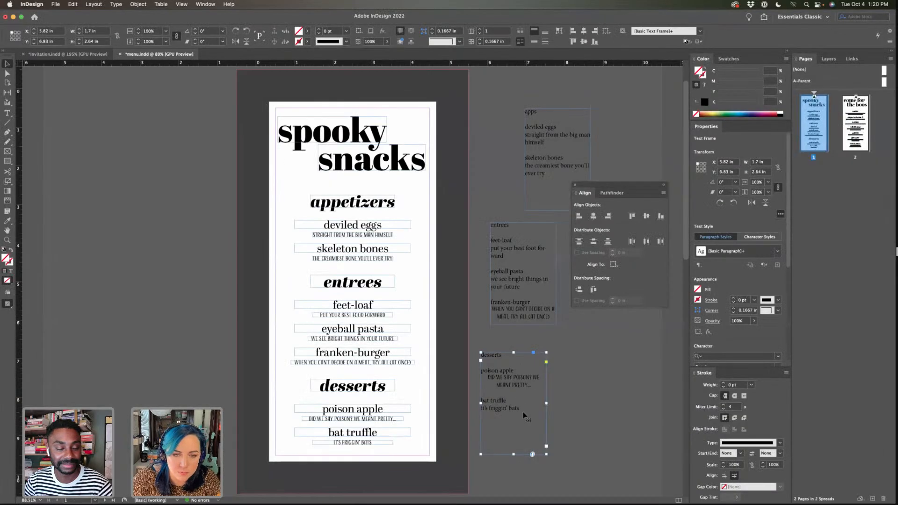
pyautogui.click(517, 341)
pyautogui.moveTo(496, 189); pyautogui.dragTo(557, 367)
pyautogui.moveTo(546, 167); pyautogui.dragTo(93, 190)
pyautogui.moveTo(162, 175); pyautogui.dragTo(204, 165)
# Paste the bats, place them at the page's right edge and scale the group down.
pyautogui.press('super+v')
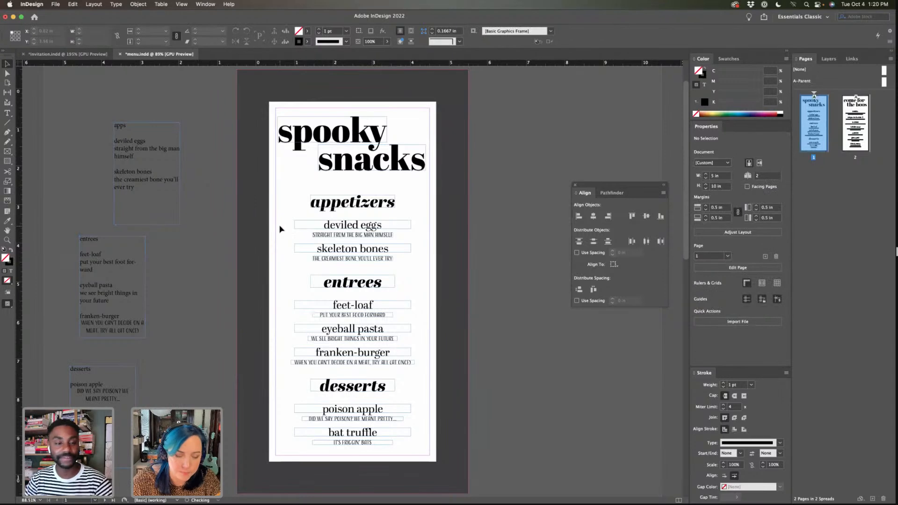
pyautogui.moveTo(381, 239); pyautogui.dragTo(486, 254)
pyautogui.moveTo(617, 108); pyautogui.dragTo(496, 242)
pyautogui.moveTo(414, 329); pyautogui.dragTo(552, 264)
pyautogui.moveTo(544, 216); pyautogui.dragTo(551, 182)
pyautogui.click(562, 123)
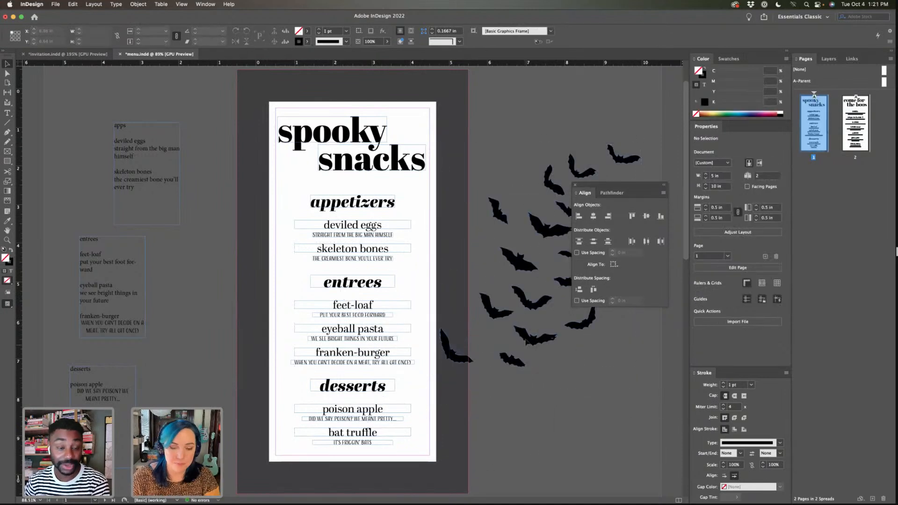
pyautogui.click(523, 366)
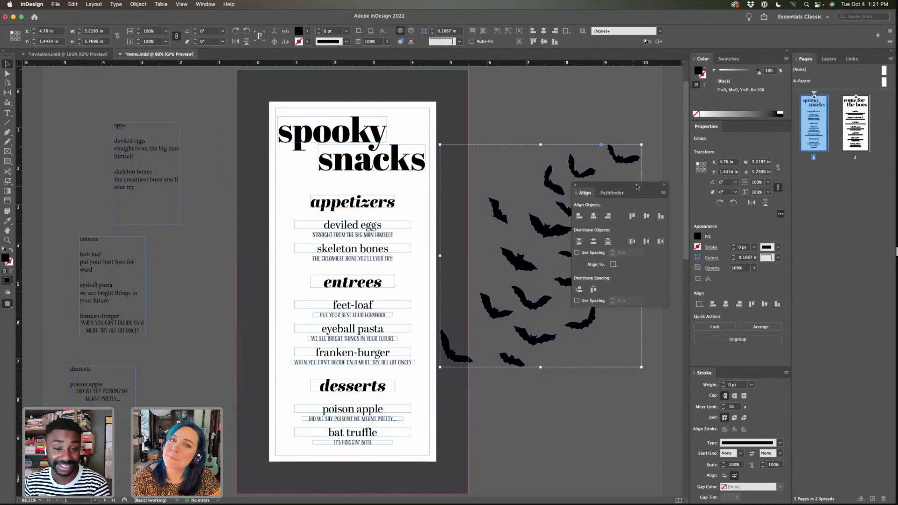
pyautogui.moveTo(642, 144); pyautogui.dragTo(559, 194)
pyautogui.click(558, 194)
pyautogui.moveTo(535, 257); pyautogui.dragTo(570, 236)
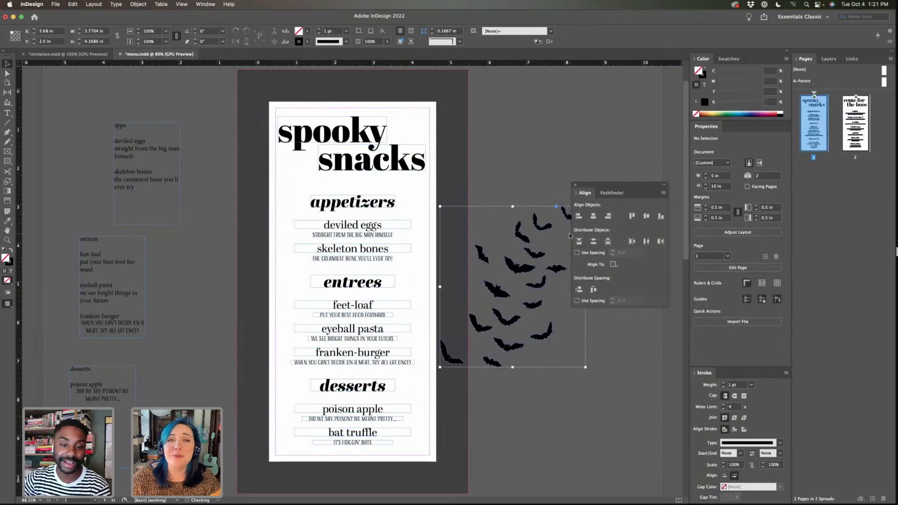
pyautogui.moveTo(501, 294); pyautogui.dragTo(536, 296)
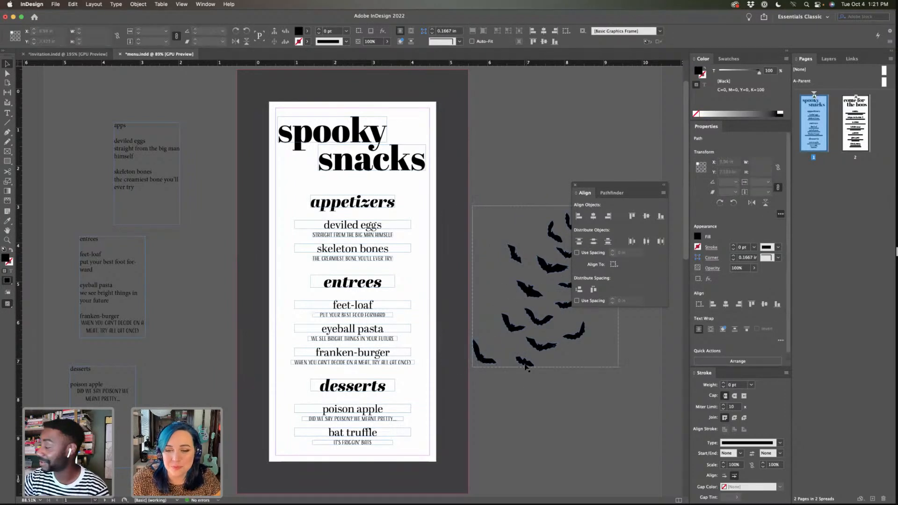
# Move four bats beside 'entrees' and shrink them into a small cluster.
pyautogui.click(499, 377)
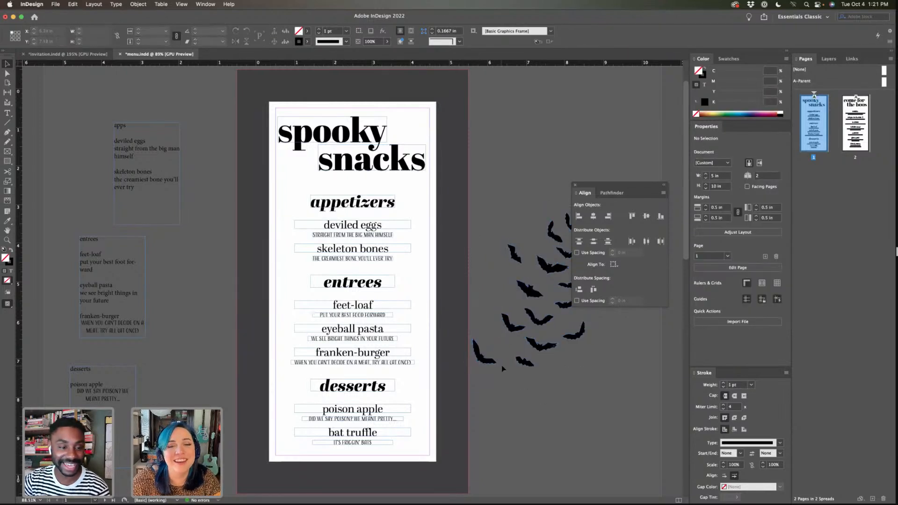
pyautogui.click(487, 360)
pyautogui.keyDown('shift'); pyautogui.click(510, 329); pyautogui.keyUp('shift')
pyautogui.click(557, 395)
pyautogui.click(525, 361)
pyautogui.keyDown('shift'); pyautogui.click(515, 327); pyautogui.keyUp('shift')
pyautogui.keyDown('shift'); pyautogui.click(540, 319); pyautogui.keyUp('shift')
pyautogui.keyDown('shift'); pyautogui.click(541, 346); pyautogui.keyUp('shift')
pyautogui.moveTo(546, 353); pyautogui.dragTo(445, 286)
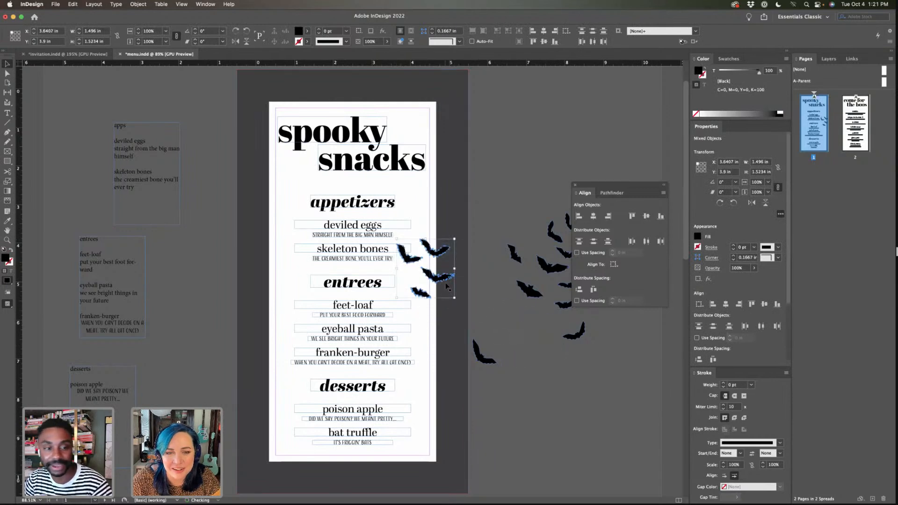
pyautogui.moveTo(455, 239); pyautogui.dragTo(440, 254)
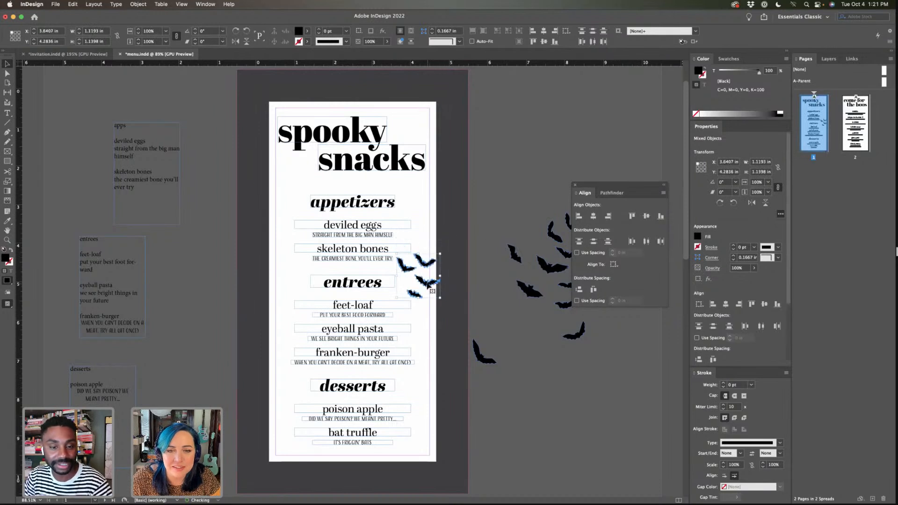
pyautogui.moveTo(427, 286); pyautogui.dragTo(540, 349)
pyautogui.press('w')
pyautogui.click(596, 414)
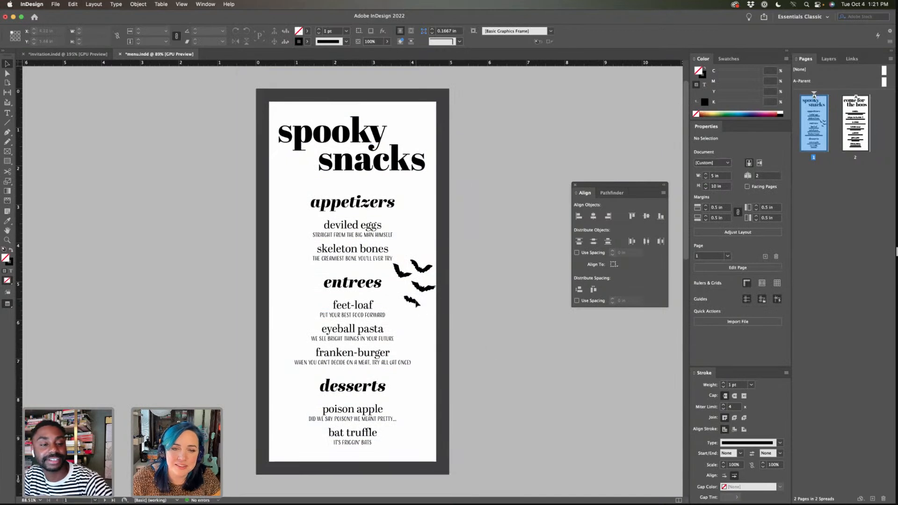
# Spread the bats by 'entrees', moving the top-right bat right and lower-left bat up.
pyautogui.moveTo(427, 269); pyautogui.dragTo(422, 297)
pyautogui.click(490, 338)
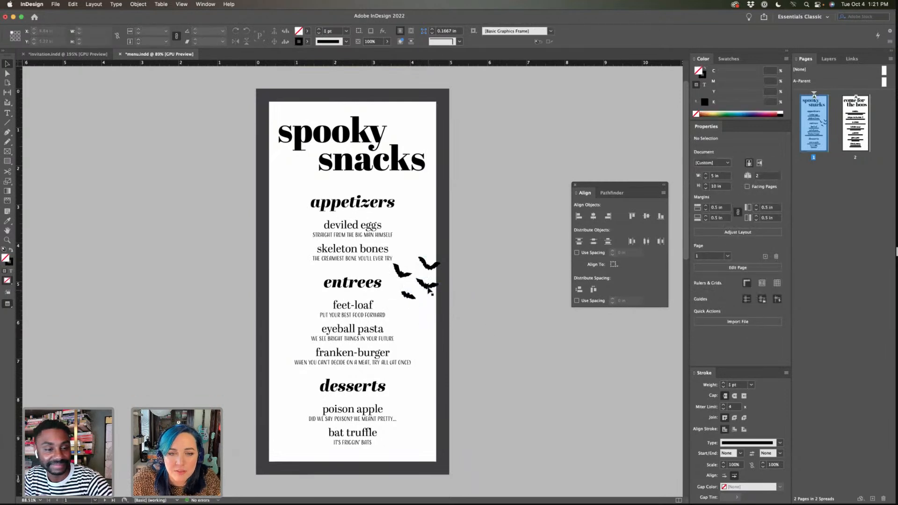
pyautogui.click(428, 288)
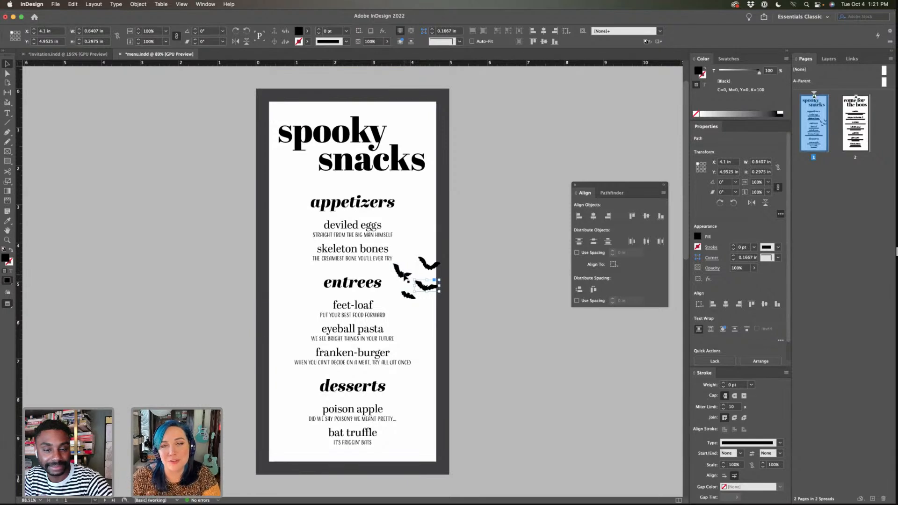
pyautogui.click(410, 222)
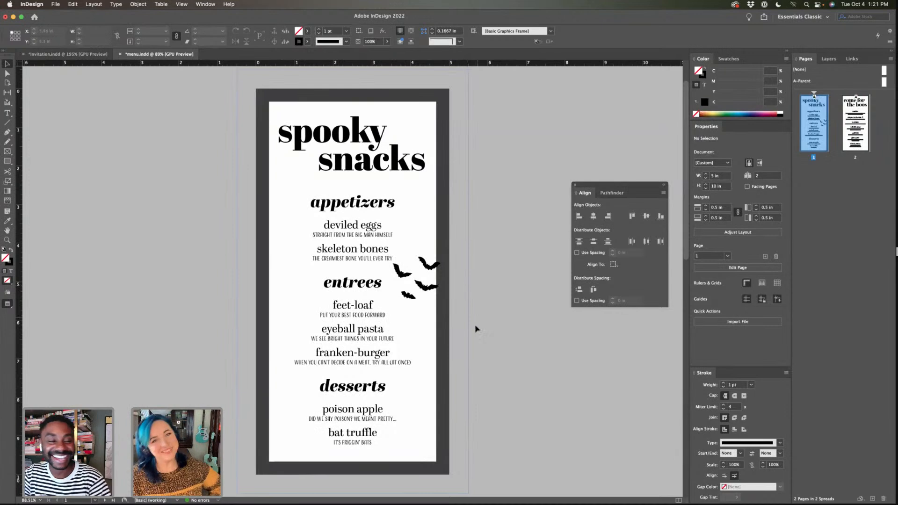
pyautogui.click(428, 270)
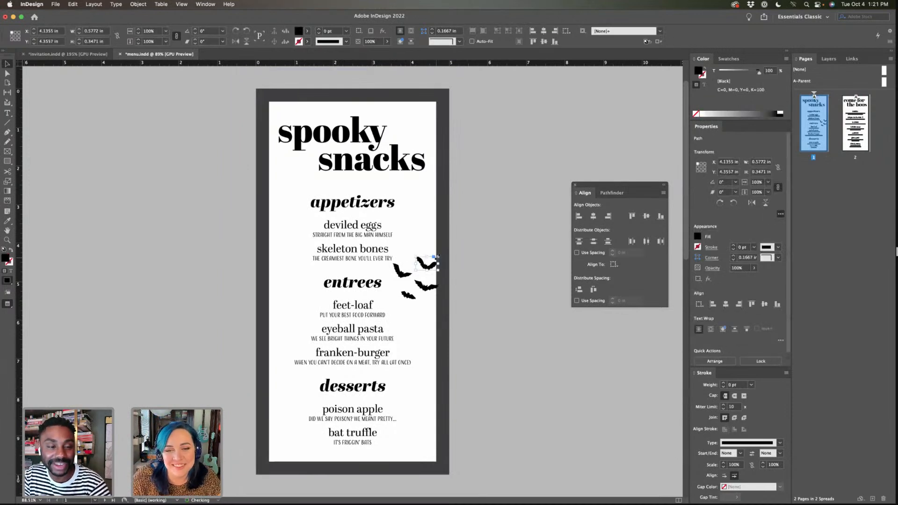
pyautogui.click(476, 311)
pyautogui.click(407, 276)
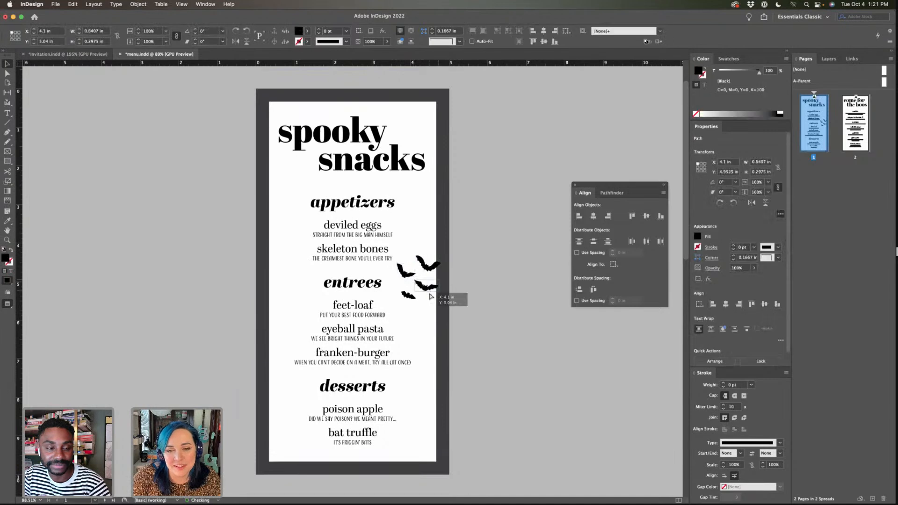
pyautogui.moveTo(412, 296)
pyautogui.mouseDown()
pyautogui.moveTo(404, 294)
pyautogui.moveTo(422, 293)
pyautogui.mouseUp()
pyautogui.click(487, 311)
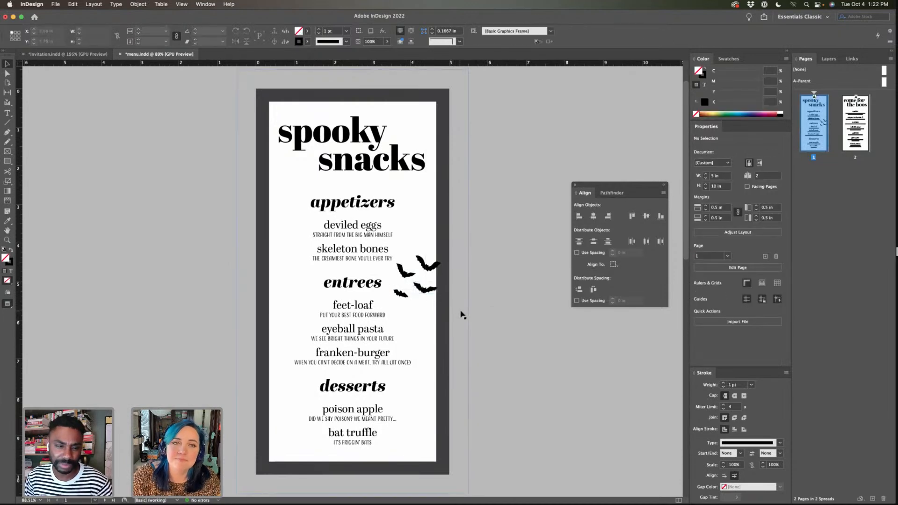
# Slightly enlarge the upper-right bat and nudge the lower-right bat.
pyautogui.click(434, 267)
pyautogui.moveTo(441, 255); pyautogui.dragTo(444, 253)
pyautogui.click(469, 300)
pyautogui.moveTo(428, 289); pyautogui.dragTo(410, 277)
pyautogui.click(470, 317)
pyautogui.click(497, 330)
pyautogui.click(469, 315)
pyautogui.click(535, 307)
# Fine-tune the bat spacing, then return to Normal view and move the alignment panel aside.
pyautogui.scroll(1, 490, 339)
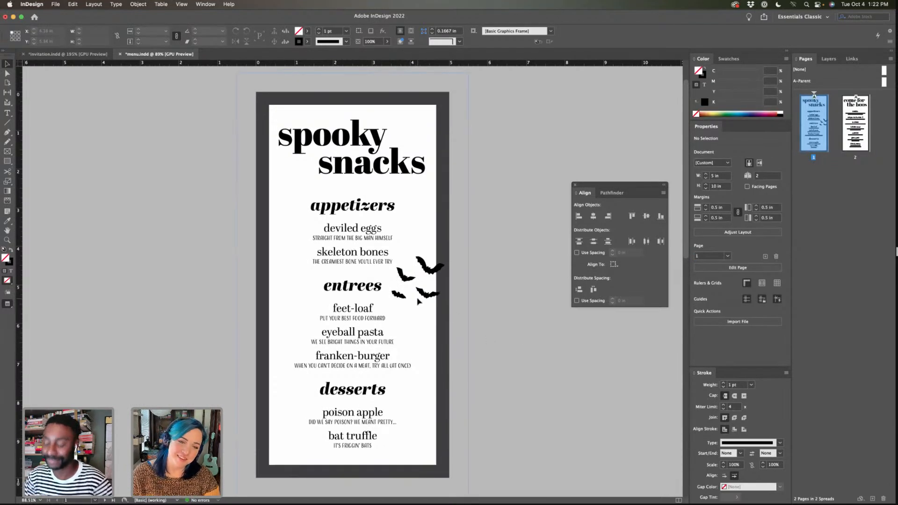
pyautogui.moveTo(410, 281); pyautogui.dragTo(413, 281)
pyautogui.click(479, 310)
pyautogui.click(435, 271)
pyautogui.click(489, 331)
pyautogui.click(419, 272)
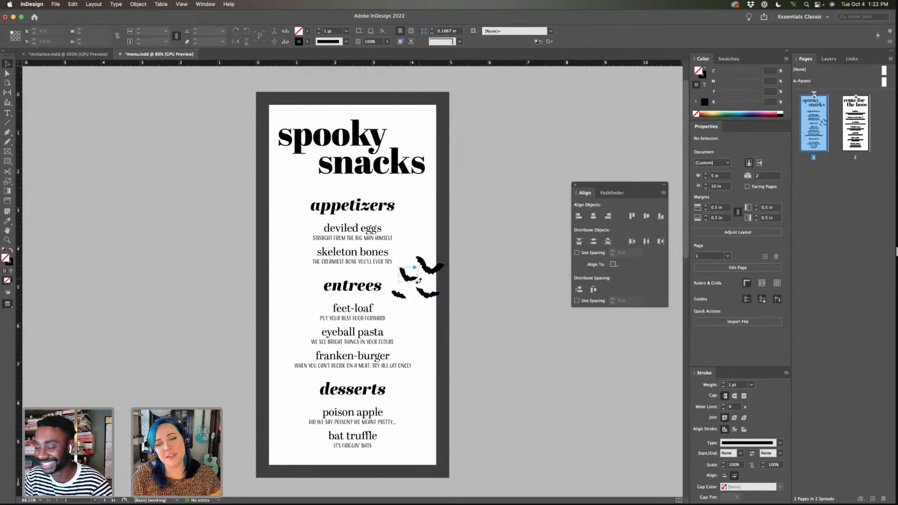
pyautogui.click(510, 339)
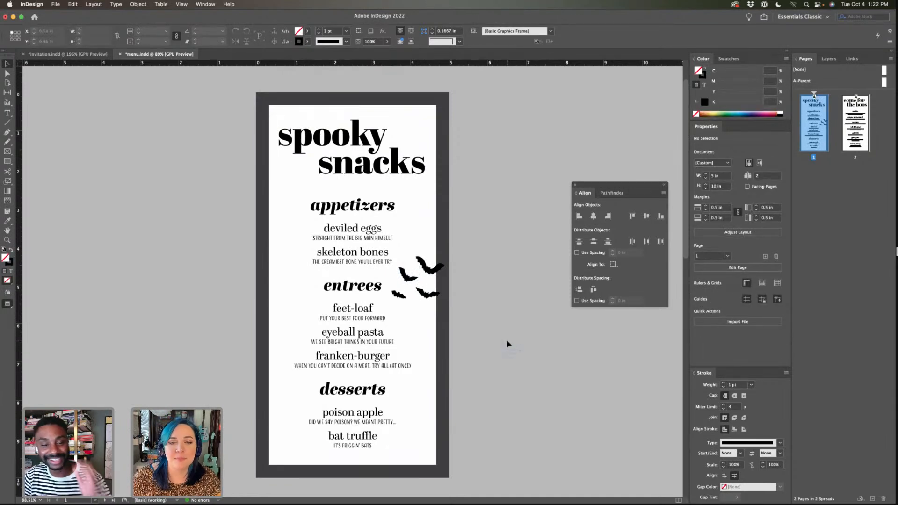
pyautogui.press('w')
pyautogui.moveTo(606, 188); pyautogui.dragTo(614, 75)
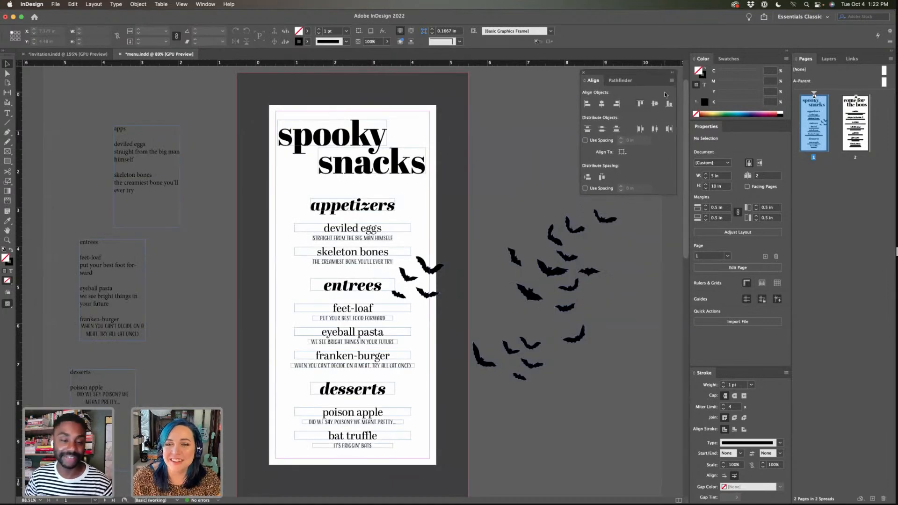
# Copy two spare bats up beside 'spooky' and nudge them into place.
pyautogui.moveTo(552, 271)
pyautogui.mouseDown()
pyautogui.moveTo(481, 145)
pyautogui.moveTo(407, 135)
pyautogui.moveTo(415, 139)
pyautogui.mouseUp()
pyautogui.click(506, 167)
pyautogui.click(487, 160)
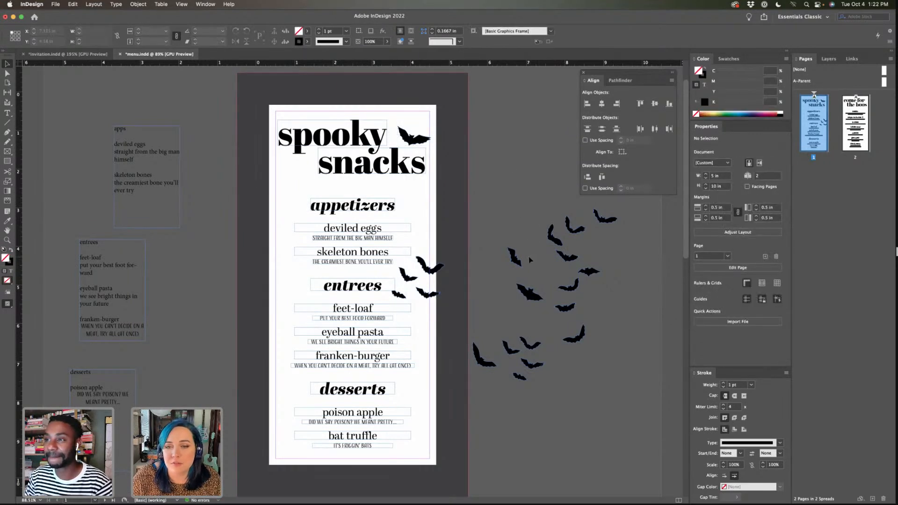
pyautogui.moveTo(520, 262); pyautogui.dragTo(402, 112)
pyautogui.press('w')
pyautogui.moveTo(416, 142); pyautogui.dragTo(420, 138)
pyautogui.click(449, 139)
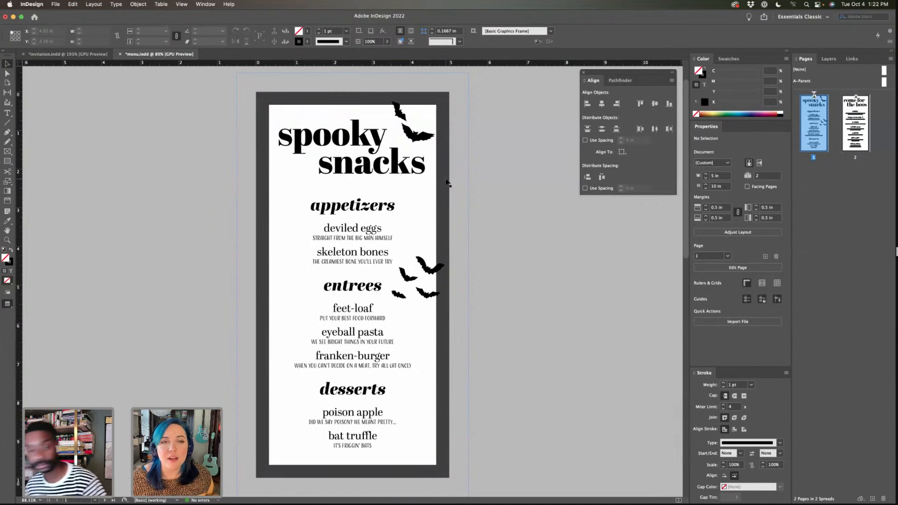
pyautogui.scroll(-1, 446, 183)
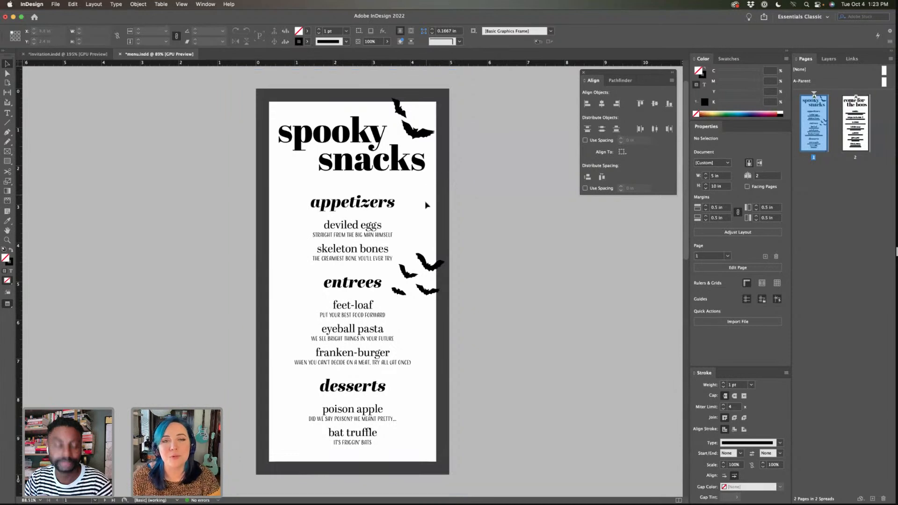
pyautogui.moveTo(403, 114); pyautogui.dragTo(403, 110)
pyautogui.click(423, 114)
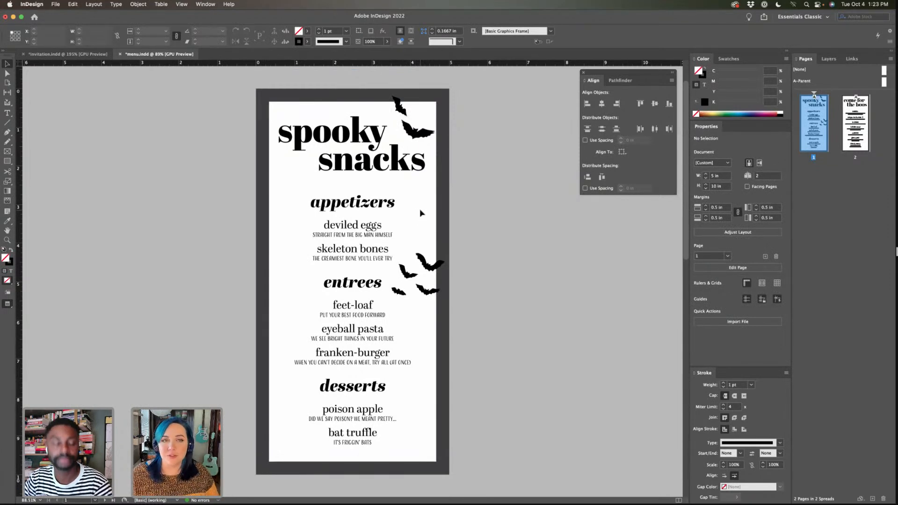
# Bring a third bat from the off-page cluster to the page's top-right corner.
pyautogui.press('w')
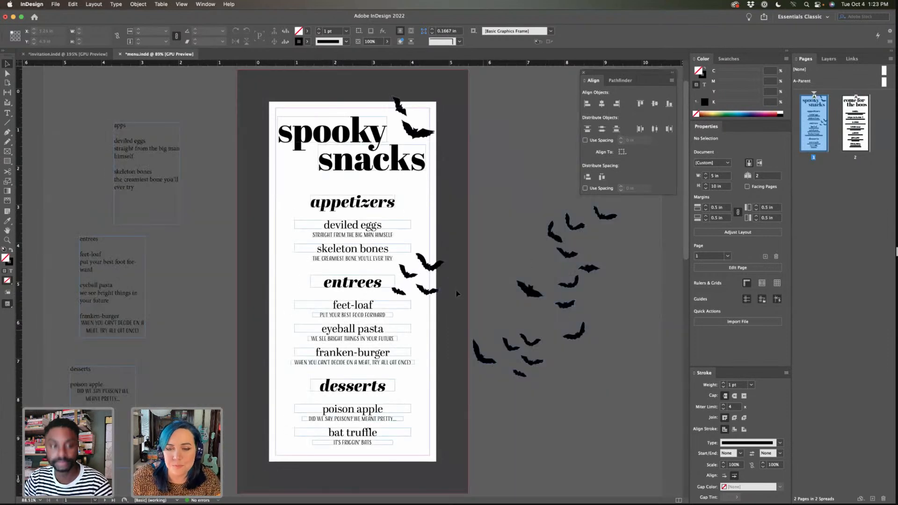
pyautogui.click(536, 295)
pyautogui.moveTo(536, 296); pyautogui.dragTo(451, 122)
pyautogui.press('w')
pyautogui.click(451, 125)
pyautogui.click(433, 116)
pyautogui.click(507, 163)
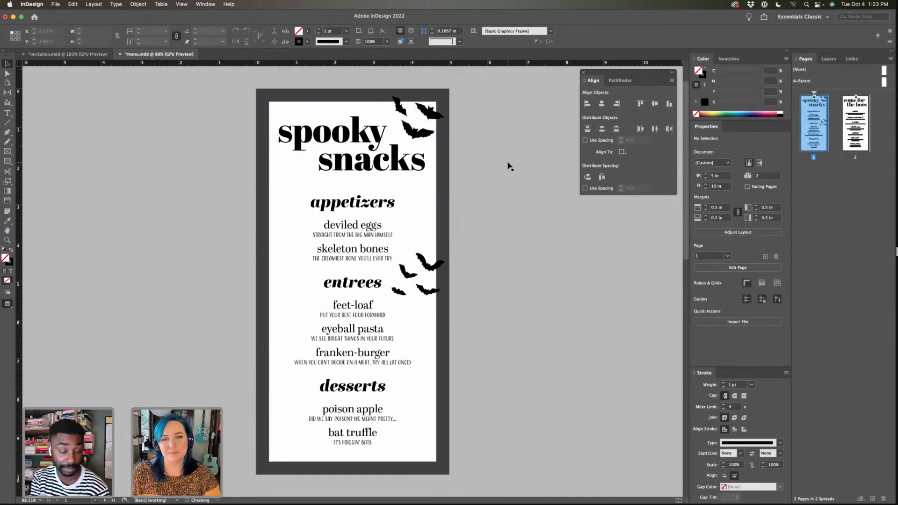
# Zoom in to fine-position the three title bats, tilting the right bat about 4°.
pyautogui.moveTo(402, 111); pyautogui.dragTo(406, 112)
pyautogui.click(487, 154)
pyautogui.press('super+equal')
pyautogui.press('super+equal')
pyautogui.press('super+equal')
pyautogui.press('super+equal')
pyautogui.press('super+equal')
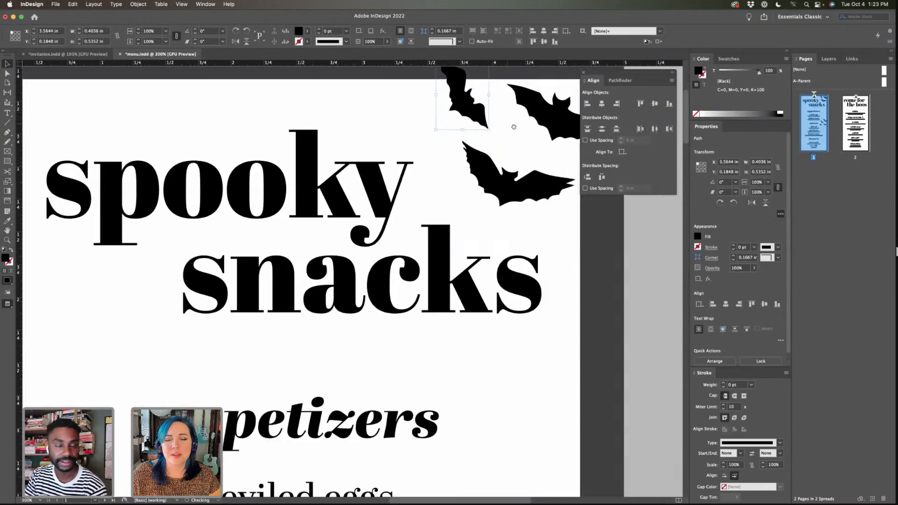
pyautogui.moveTo(502, 122); pyautogui.dragTo(403, 195)
pyautogui.moveTo(391, 243); pyautogui.dragTo(386, 251)
pyautogui.moveTo(366, 178); pyautogui.dragTo(361, 178)
pyautogui.click(461, 182)
pyautogui.moveTo(508, 145); pyautogui.dragTo(512, 198)
pyautogui.click(514, 317)
pyautogui.press('super+minus')
pyautogui.press('super+minus')
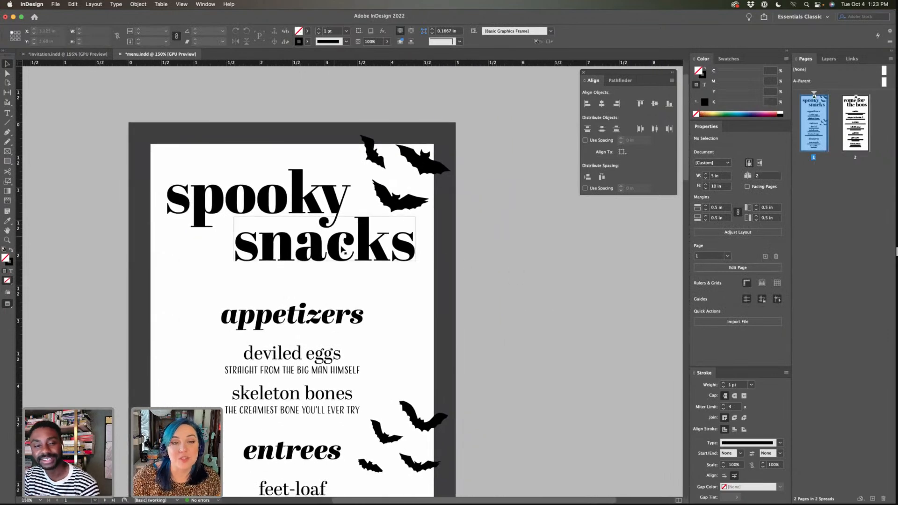
# Color 'snacks' purple using CMYK mode and the Color Picker.
pyautogui.doubleClick(346, 247)
pyautogui.doubleClick(388, 242)
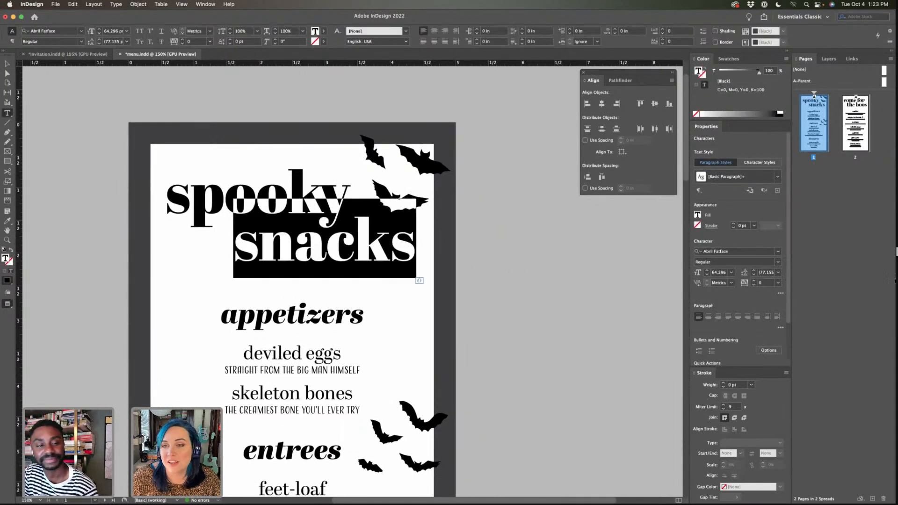
pyautogui.click(697, 214)
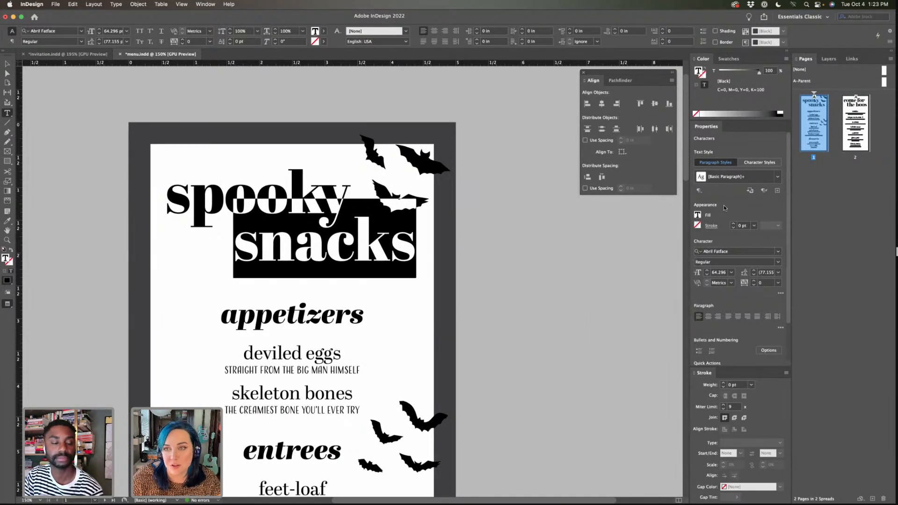
pyautogui.click(786, 59)
pyautogui.click(803, 94)
pyautogui.doubleClick(698, 73)
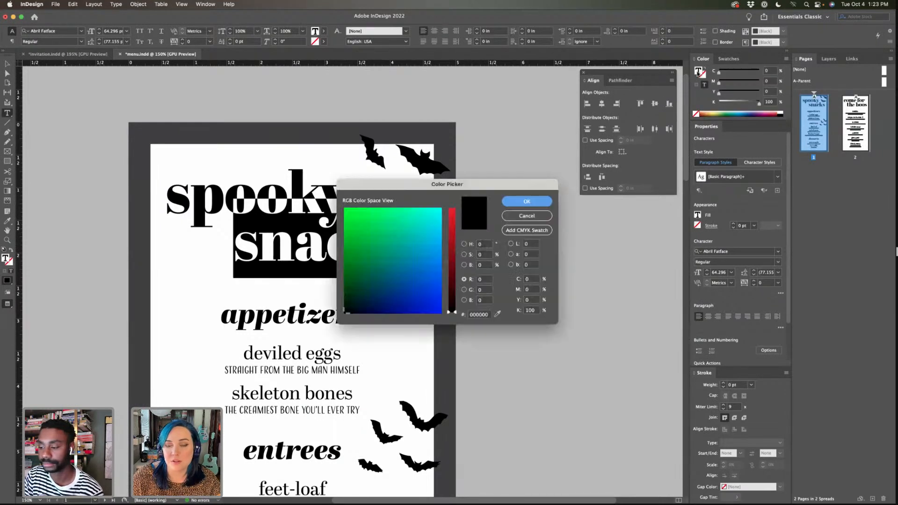
pyautogui.moveTo(451, 313)
pyautogui.mouseDown()
pyautogui.moveTo(452, 261)
pyautogui.moveTo(436, 289)
pyautogui.mouseUp()
pyautogui.click(440, 287)
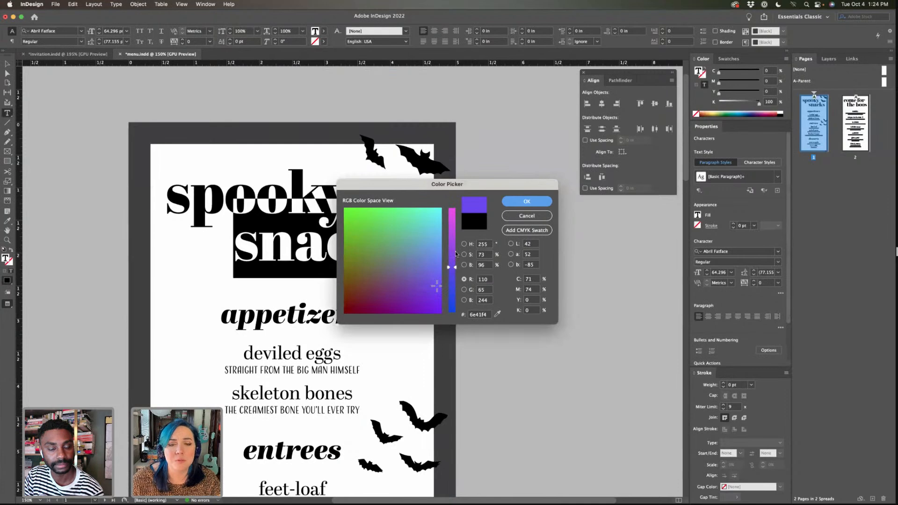
pyautogui.moveTo(455, 268); pyautogui.dragTo(454, 262)
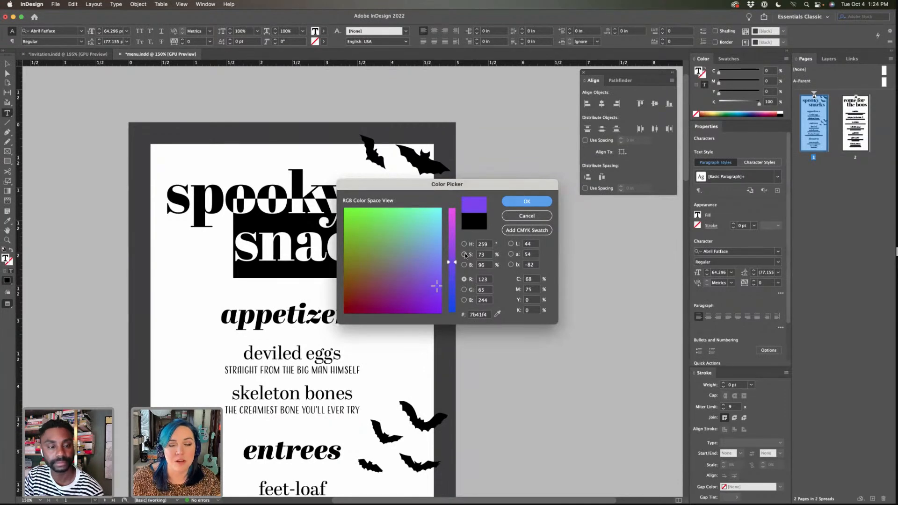
pyautogui.click(509, 198)
# Deepen the purple of 'snacks' and eyedropper it onto 'spooky'.
pyautogui.click(390, 239)
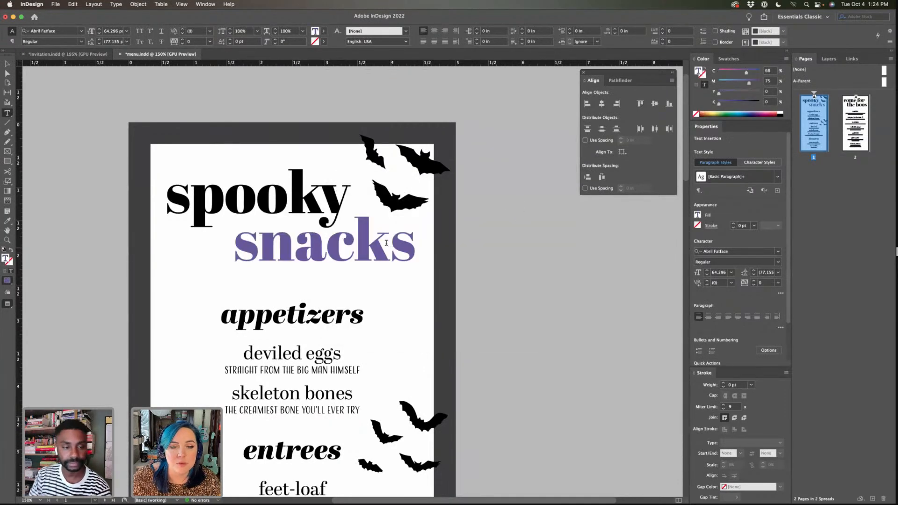
pyautogui.doubleClick(362, 239)
pyautogui.moveTo(746, 74); pyautogui.dragTo(761, 84)
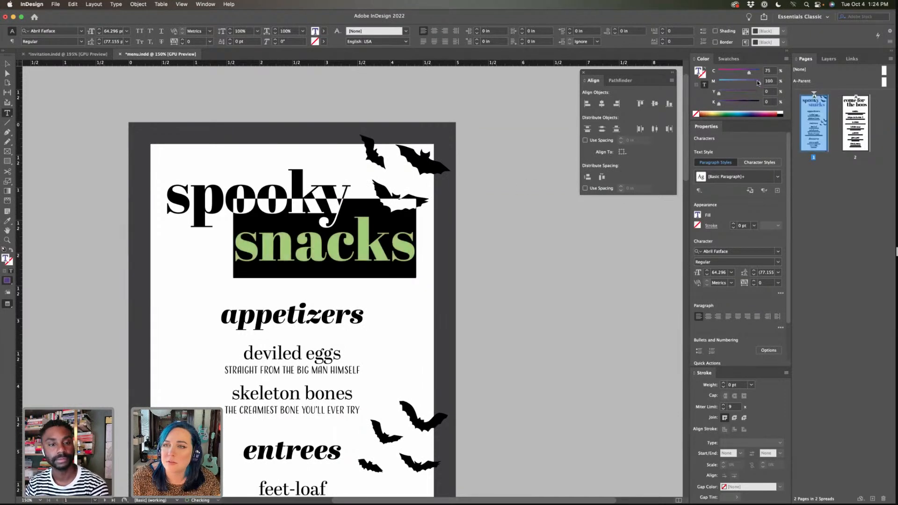
pyautogui.click(384, 243)
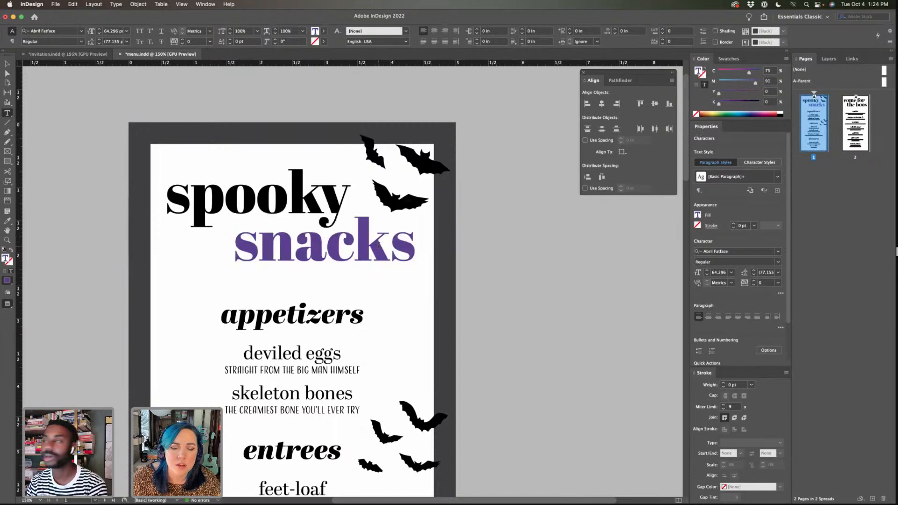
pyautogui.doubleClick(331, 197)
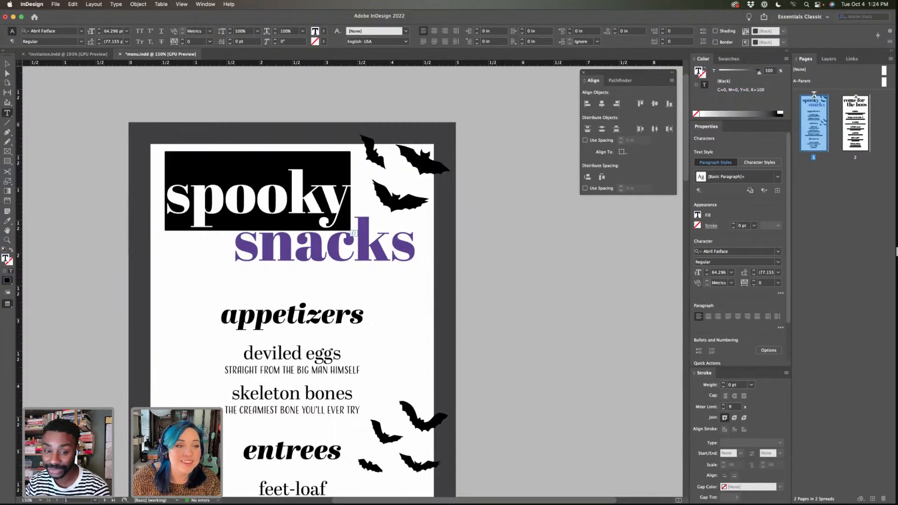
pyautogui.click(7, 223)
pyautogui.click(279, 229)
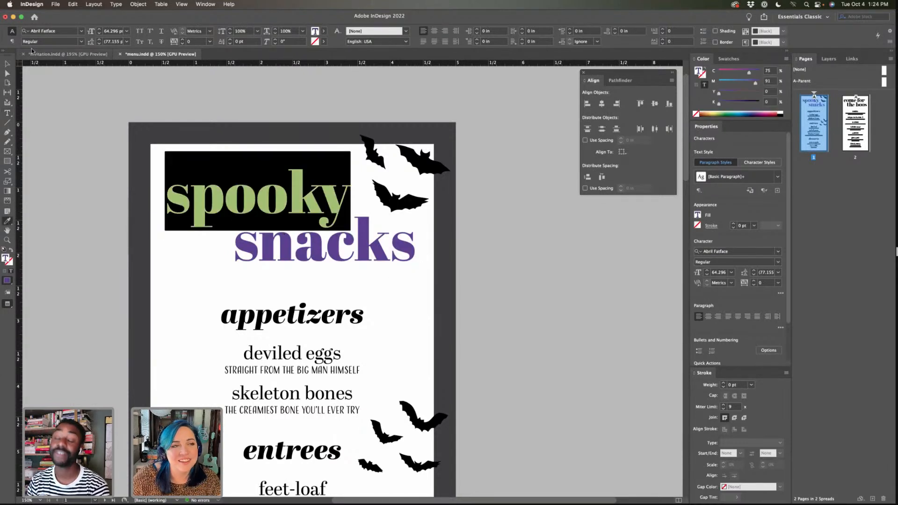
pyautogui.press('Escape')
pyautogui.click(7, 63)
pyautogui.click(388, 299)
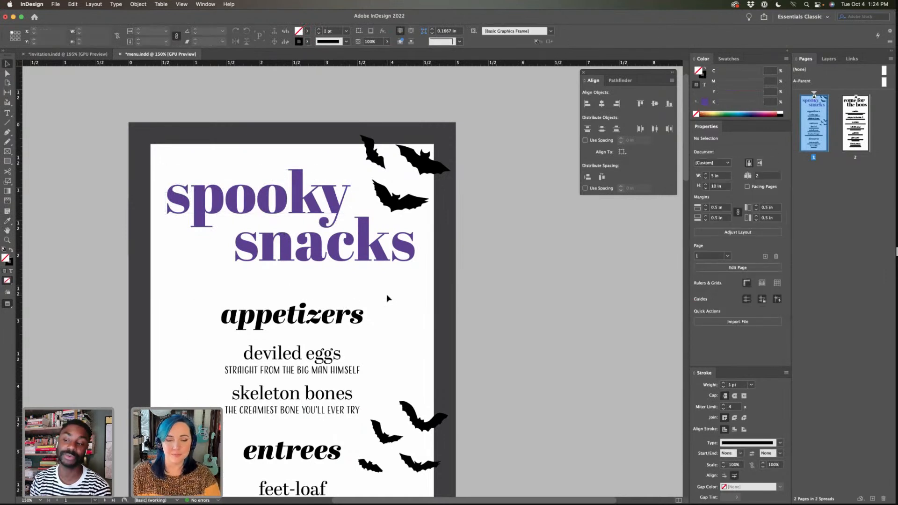
# Refine the purple of 'snacks' in the Color Picker to a more vivid, less red shade.
pyautogui.doubleClick(361, 245)
pyautogui.doubleClick(361, 245)
pyautogui.doubleClick(698, 71)
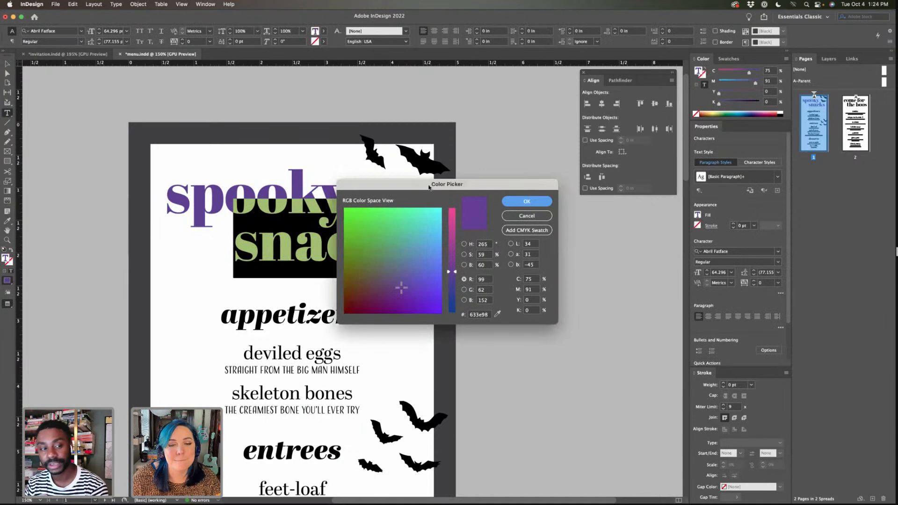
pyautogui.moveTo(402, 288); pyautogui.dragTo(410, 291)
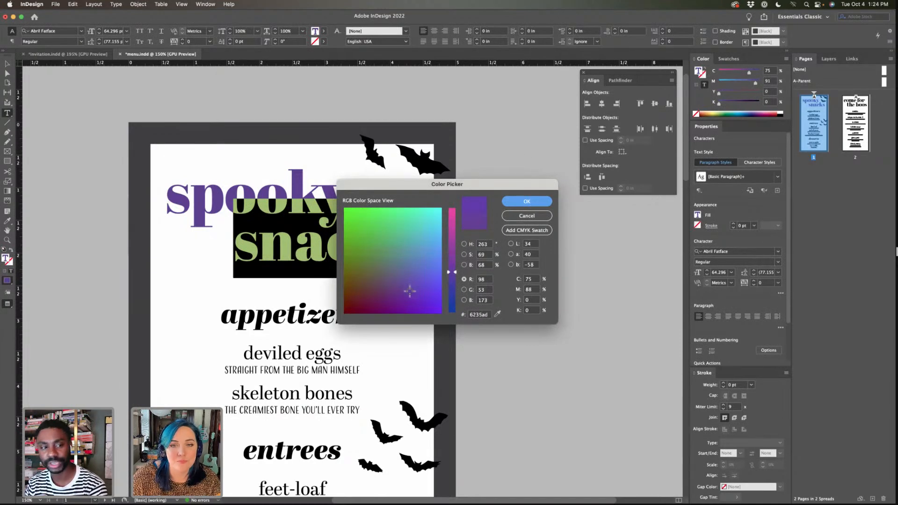
pyautogui.click(415, 292)
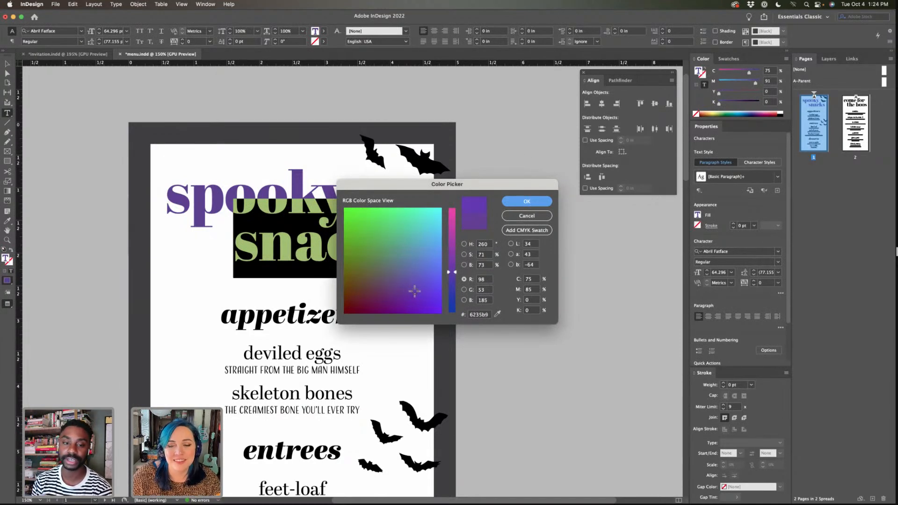
pyautogui.moveTo(456, 272); pyautogui.dragTo(456, 275)
pyautogui.click(418, 290)
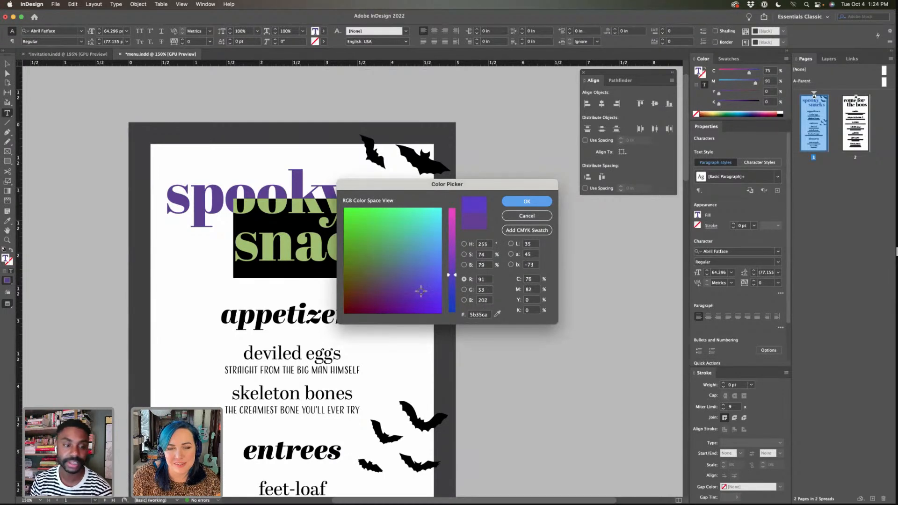
pyautogui.click(544, 201)
# Tweak the magenta (M) slider for 'snacks' and match 'spooky' with the Eyedropper.
pyautogui.click(314, 244)
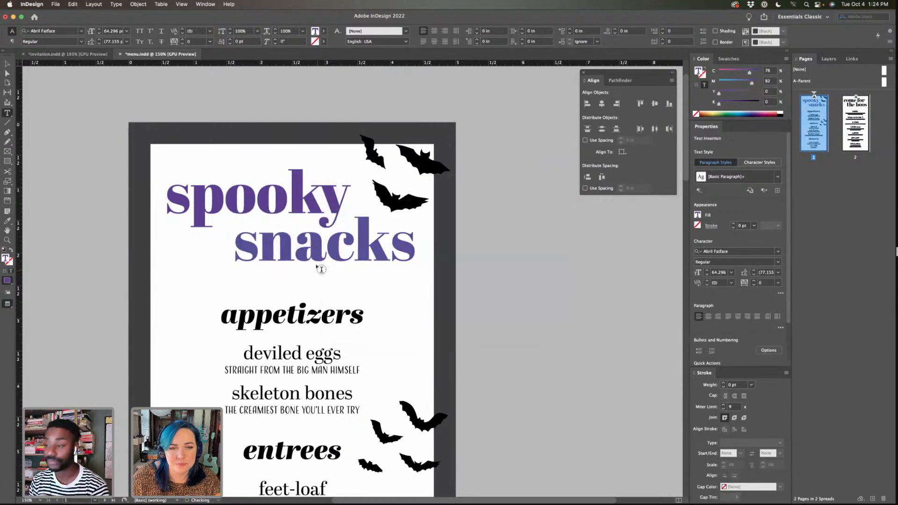
pyautogui.doubleClick(337, 249)
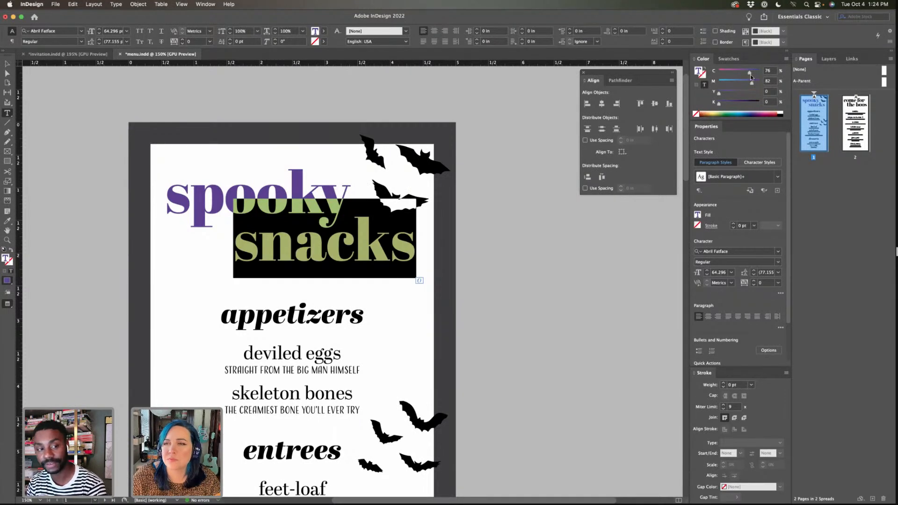
pyautogui.moveTo(753, 84); pyautogui.dragTo(754, 84)
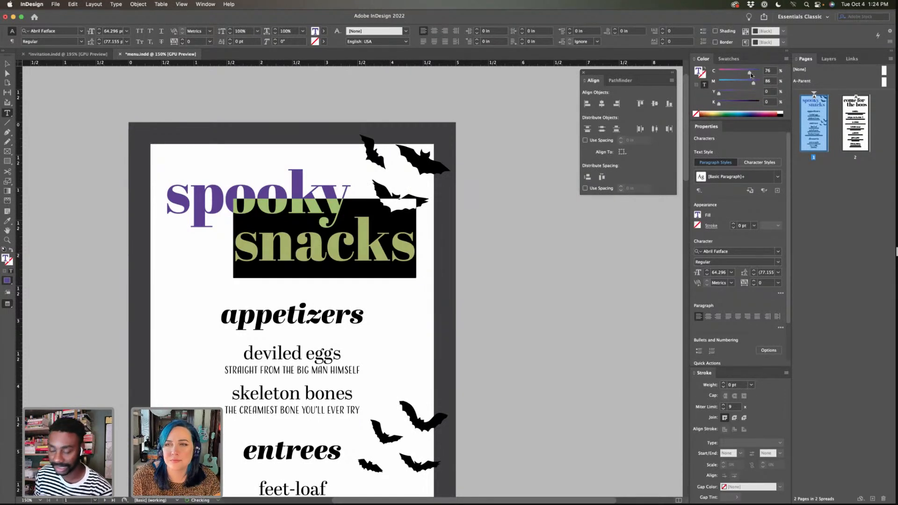
pyautogui.doubleClick(333, 179)
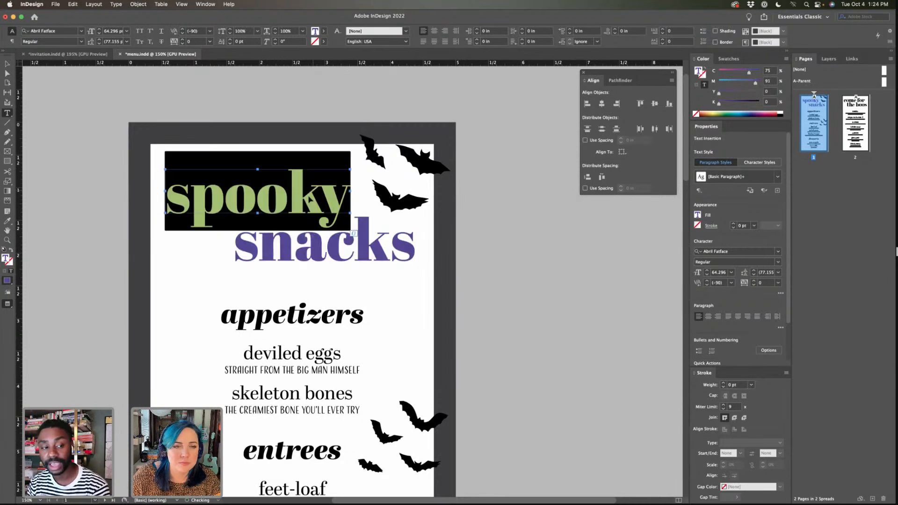
pyautogui.click(7, 220)
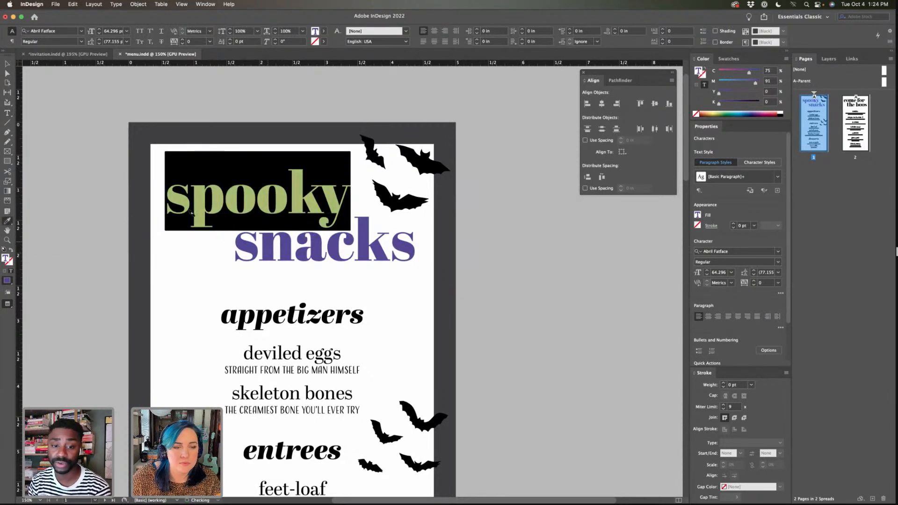
pyautogui.click(7, 63)
pyautogui.click(355, 284)
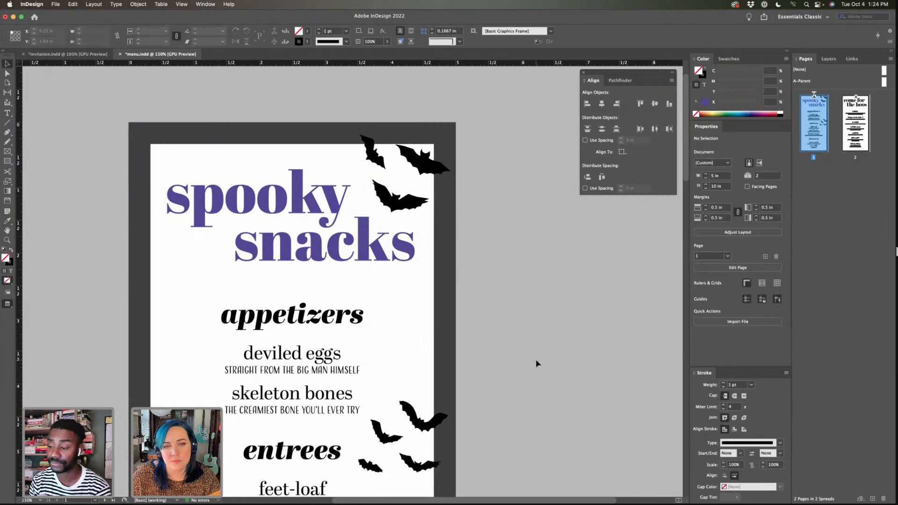
# Drag a bat from the pasteboard beside spooky and shrink it down.
pyautogui.scroll(-3, 538, 364)
pyautogui.press('w')
pyautogui.scroll(-5, 598, 417)
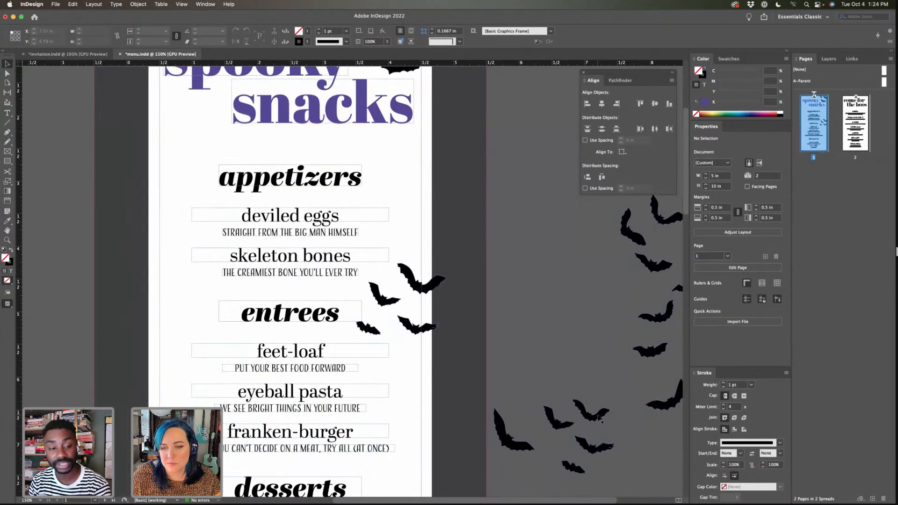
pyautogui.moveTo(595, 423); pyautogui.dragTo(395, 194)
pyautogui.press('super+equal')
pyautogui.press('super+equal')
pyautogui.press('super+equal')
pyautogui.press('super+equal')
pyautogui.press('super+equal')
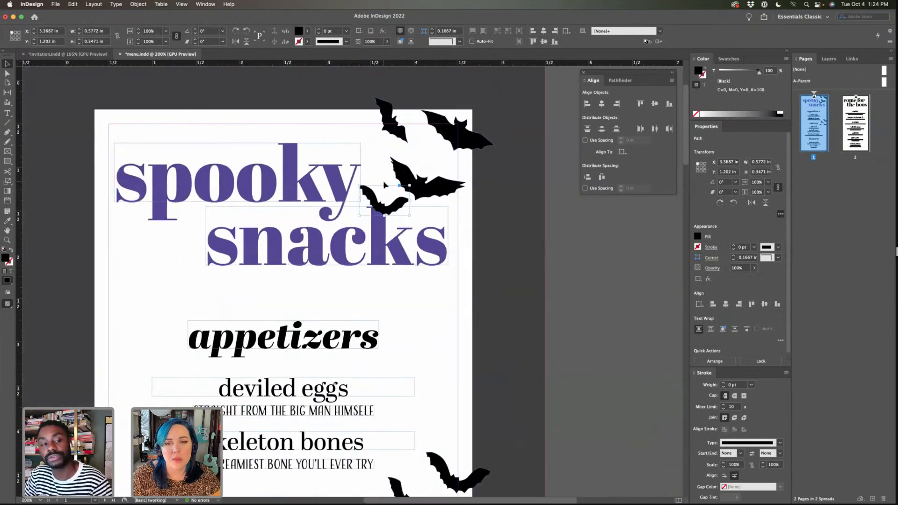
pyautogui.moveTo(457, 192); pyautogui.dragTo(416, 230)
pyautogui.moveTo(380, 271); pyautogui.dragTo(324, 259)
# Enlarge the small bat slightly and move it left toward the y of spooky.
pyautogui.rightClick(396, 237)
pyautogui.click(372, 259)
pyautogui.click(380, 219)
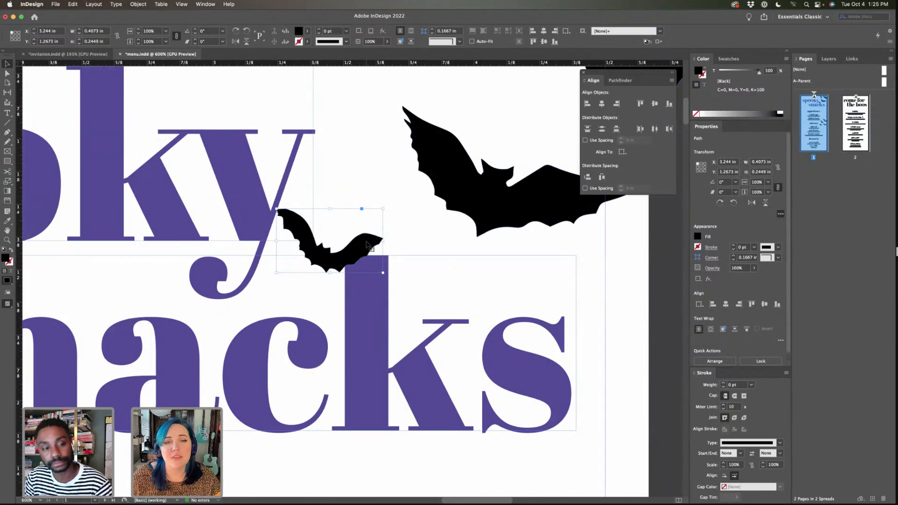
pyautogui.moveTo(383, 208); pyautogui.dragTo(402, 202)
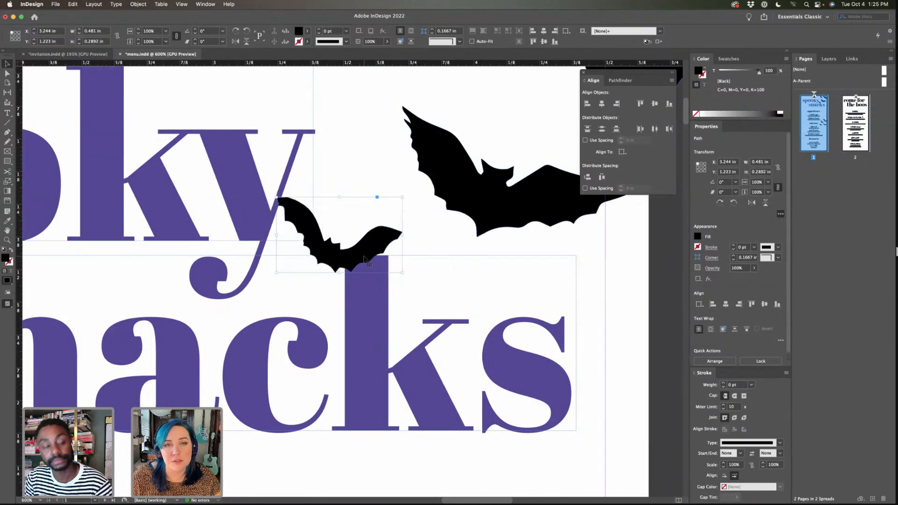
pyautogui.moveTo(360, 260); pyautogui.dragTo(336, 270)
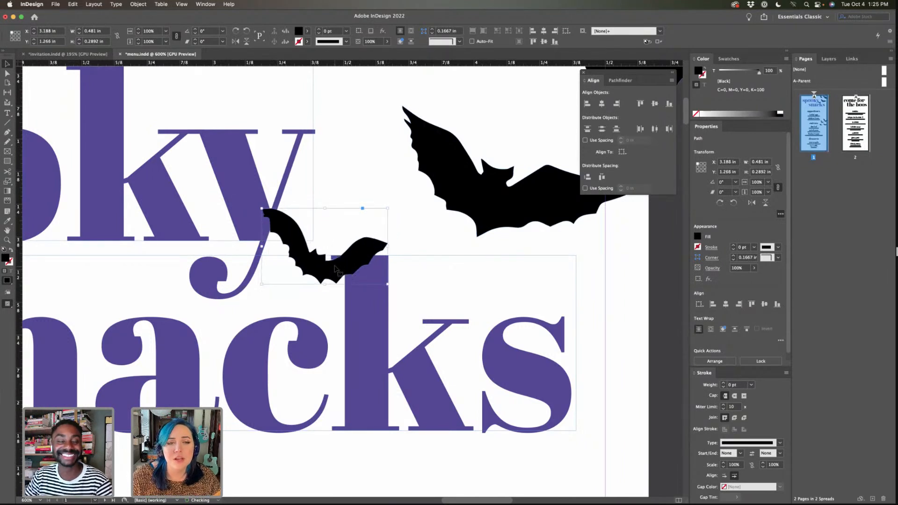
# Bring the spooky text frame in front of the bat.
pyautogui.click(283, 165)
pyautogui.press('super+shift+bracketright')
pyautogui.click(371, 195)
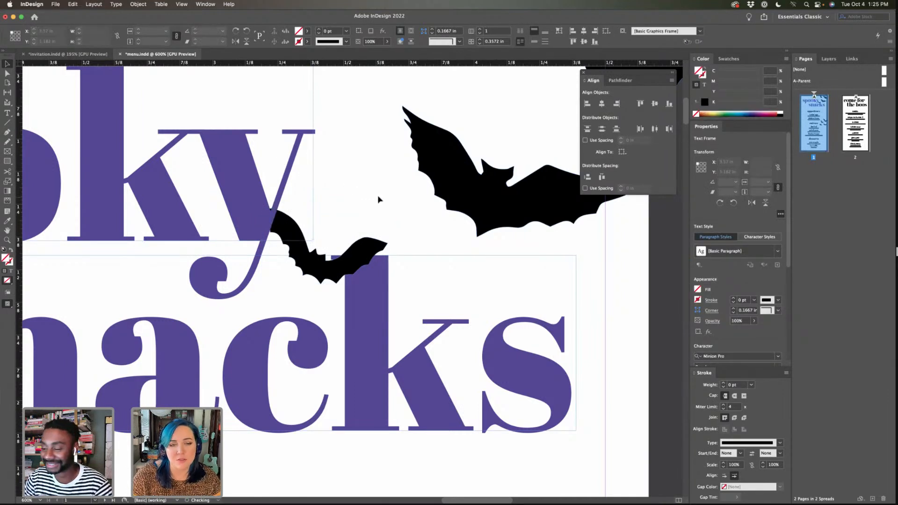
# Enlarge the bat to 0.537 in wide and nudge it up and left.
pyautogui.click(375, 243)
pyautogui.moveTo(398, 207); pyautogui.dragTo(400, 207)
pyautogui.moveTo(388, 238); pyautogui.dragTo(366, 244)
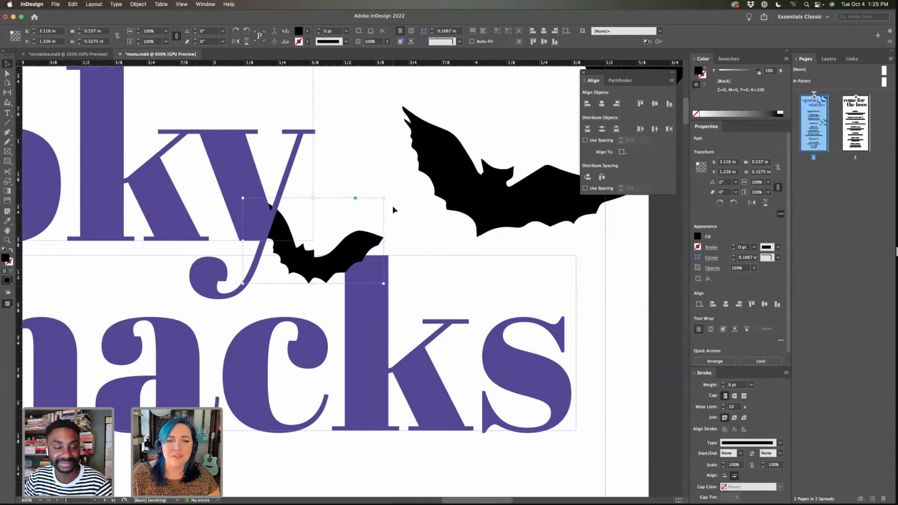
pyautogui.click(410, 207)
# Nudge the small bat right onto the tail of the y, previewing the whole page.
pyautogui.press('super+0')
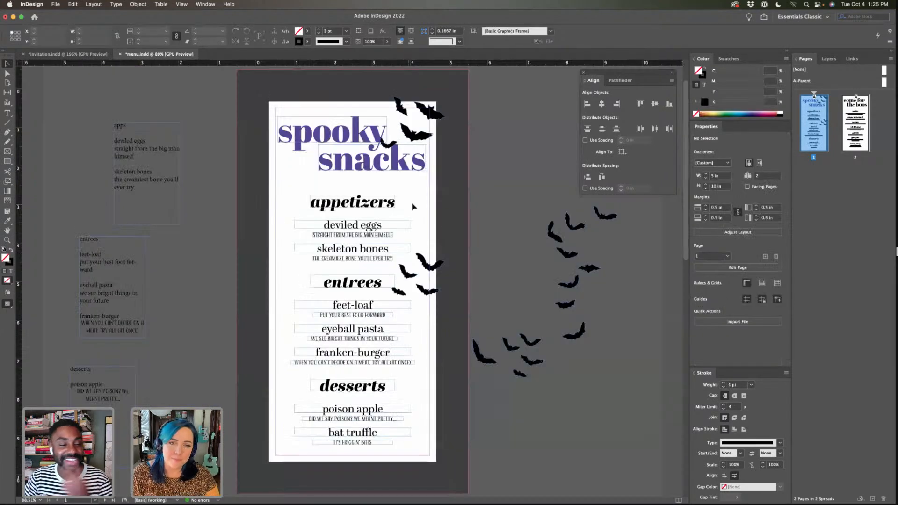
pyautogui.press('e')
pyautogui.press('w')
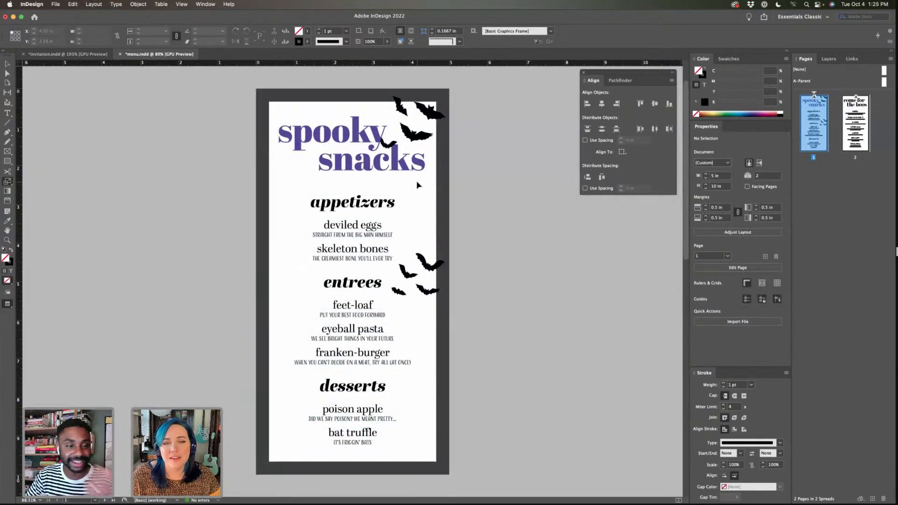
pyautogui.scroll(3, 391, 140)
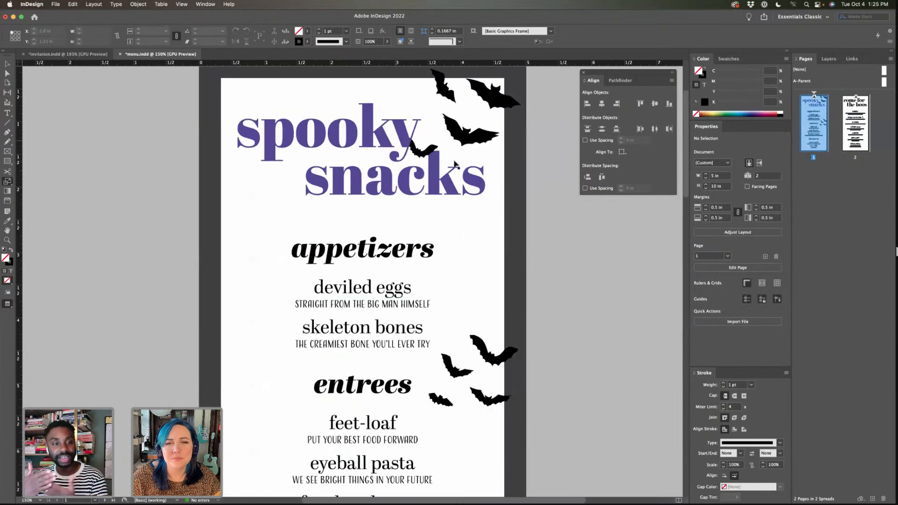
pyautogui.scroll(6, 420, 149)
pyautogui.click(435, 149)
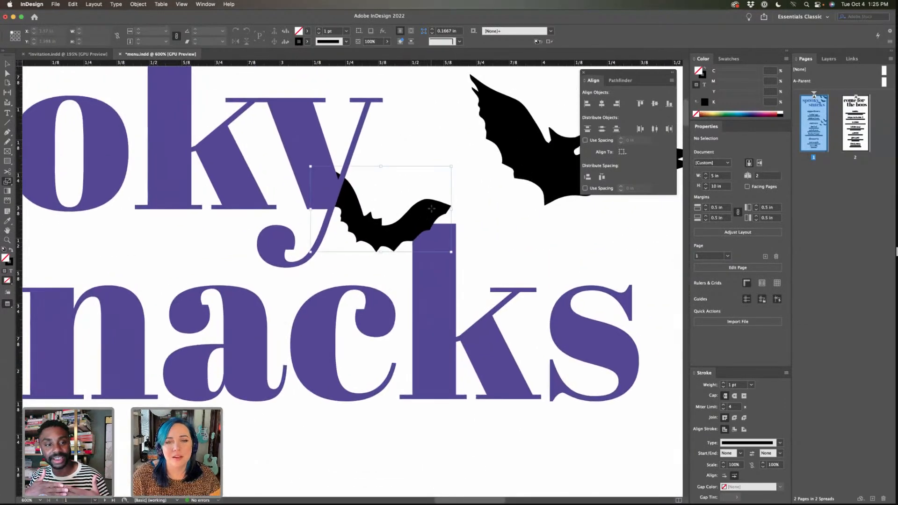
pyautogui.moveTo(427, 210); pyautogui.dragTo(452, 205)
pyautogui.hscroll(-2, 453, 205)
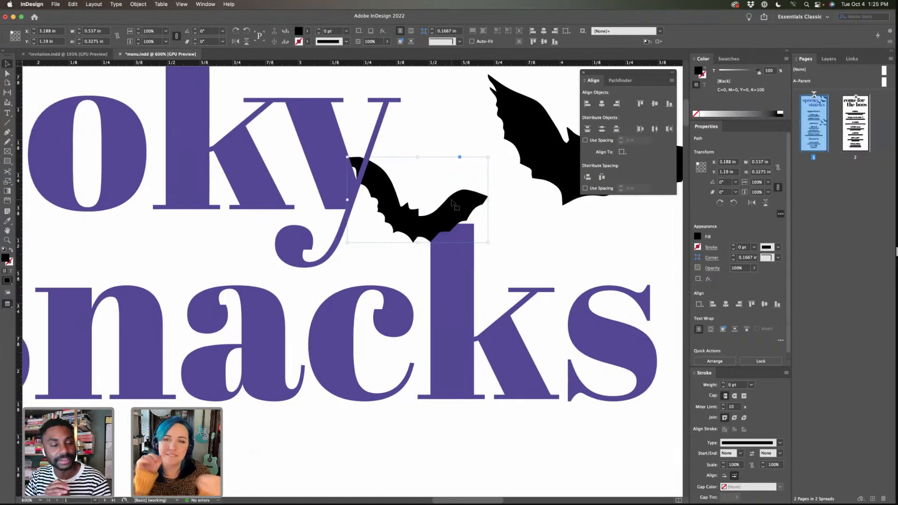
pyautogui.moveTo(453, 211); pyautogui.dragTo(467, 213)
pyautogui.click(521, 218)
pyautogui.press('super+minus')
pyautogui.press('super+minus')
pyautogui.press('super+minus')
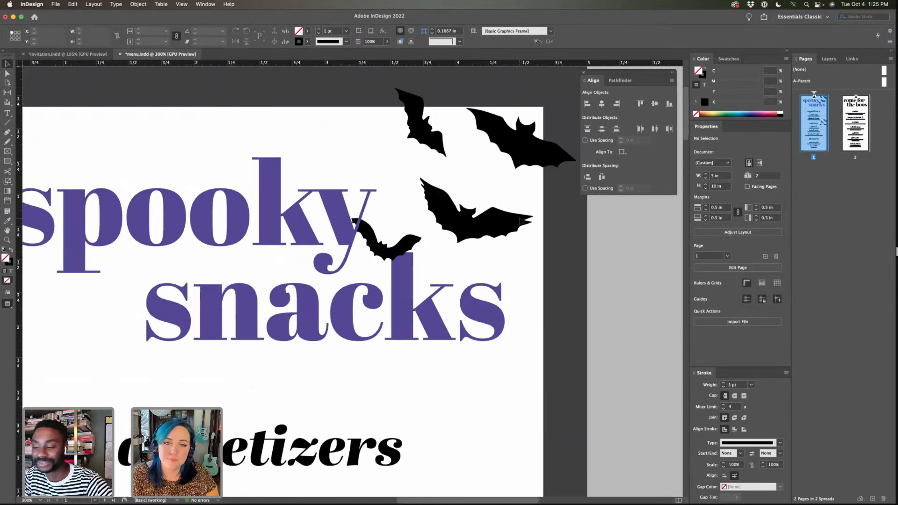
pyautogui.press('super+minus')
pyautogui.press('super+minus')
pyautogui.press('super+minus')
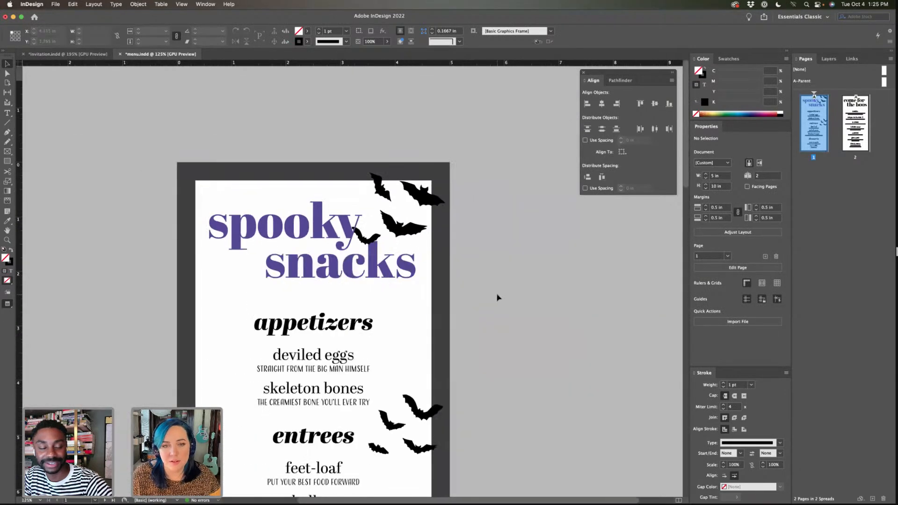
# Tilt the bat right of spooky by 4° and the top-right bat to 8°.
pyautogui.click(374, 189)
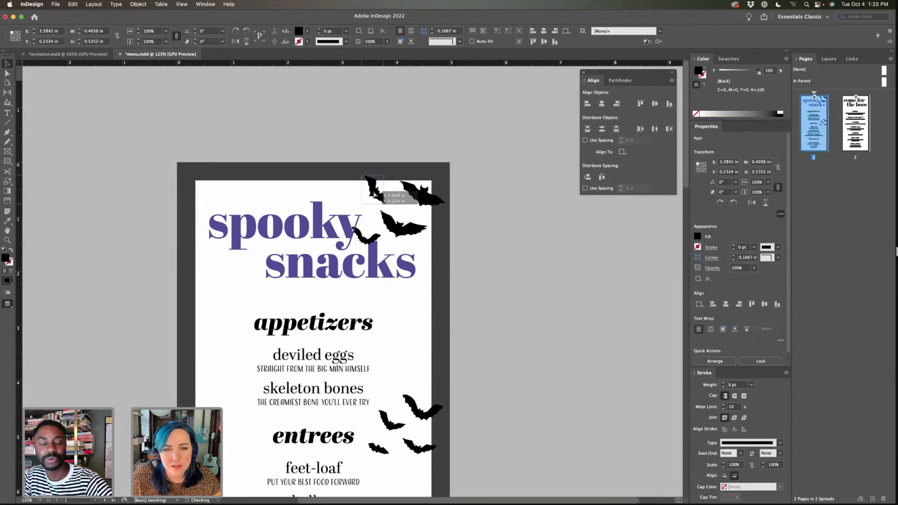
pyautogui.click(398, 225)
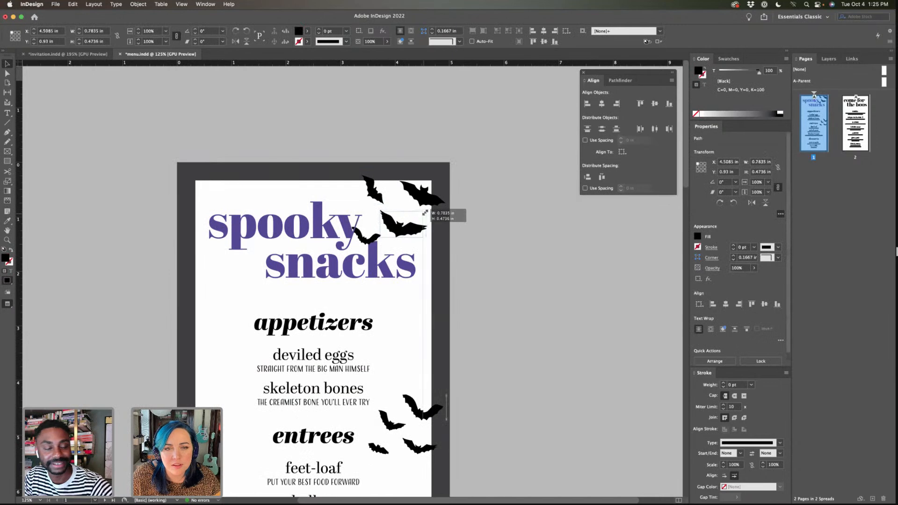
pyautogui.moveTo(421, 237)
pyautogui.mouseDown()
pyautogui.moveTo(435, 234)
pyautogui.moveTo(414, 229)
pyautogui.mouseUp()
pyautogui.click(397, 205)
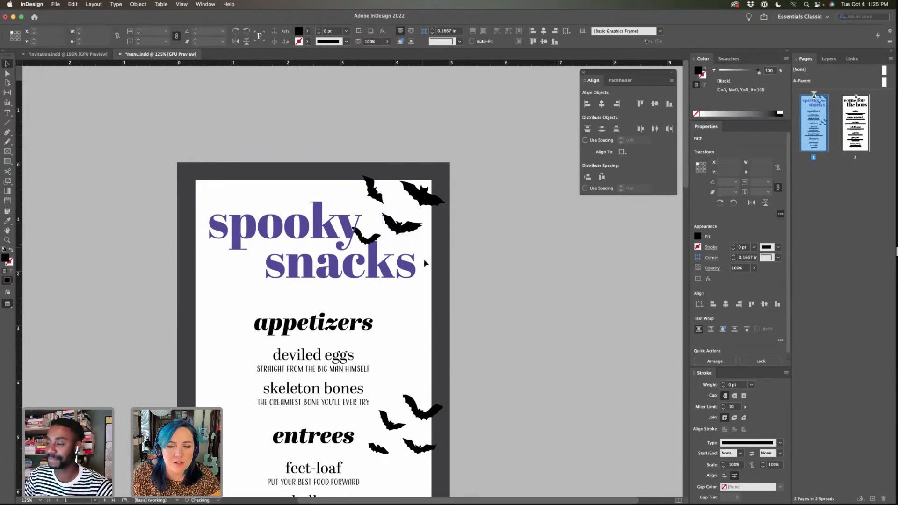
pyautogui.click(420, 192)
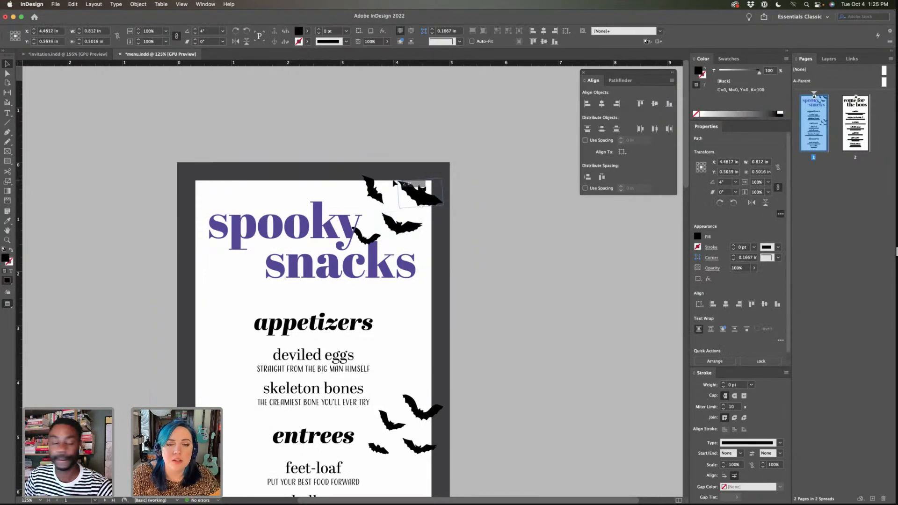
pyautogui.moveTo(394, 178); pyautogui.dragTo(421, 198)
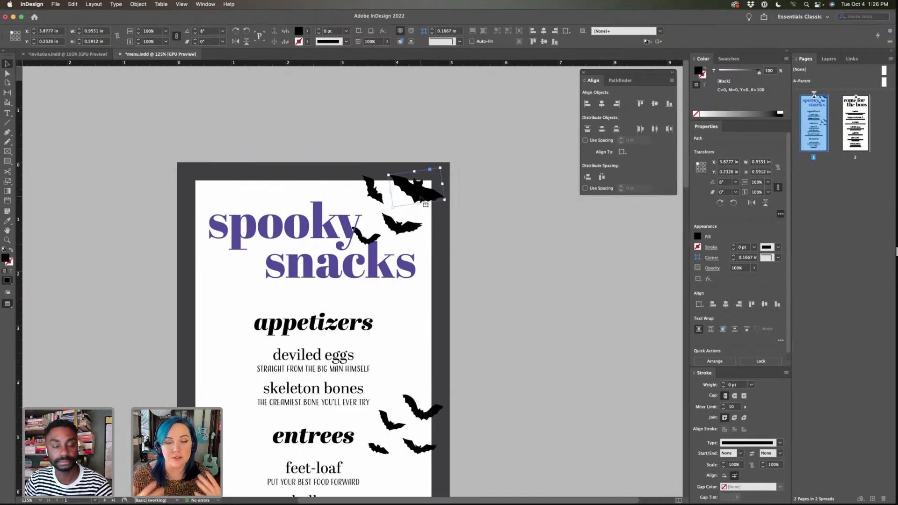
# Enlarge the middle bat slightly and rotate the small top-left bat.
pyautogui.click(420, 220)
pyautogui.moveTo(422, 218); pyautogui.dragTo(431, 225)
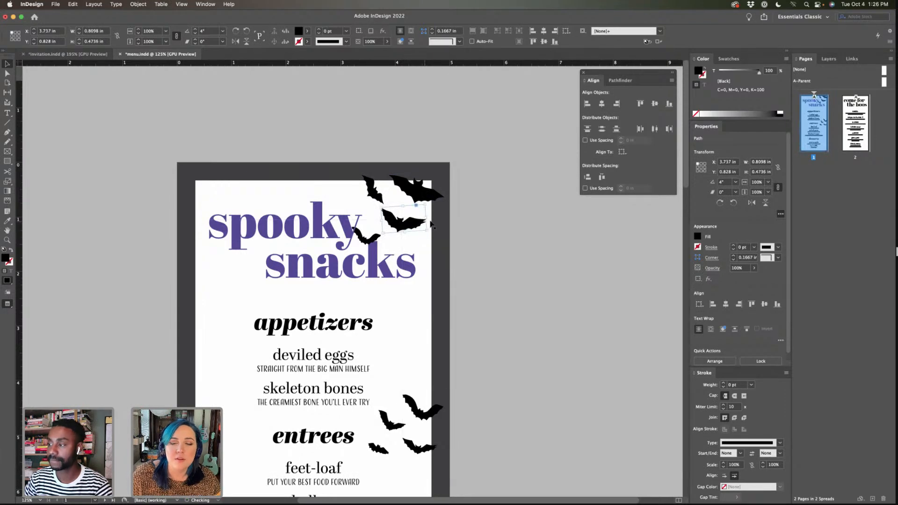
pyautogui.click(478, 231)
pyautogui.click(377, 195)
pyautogui.moveTo(390, 206); pyautogui.dragTo(391, 204)
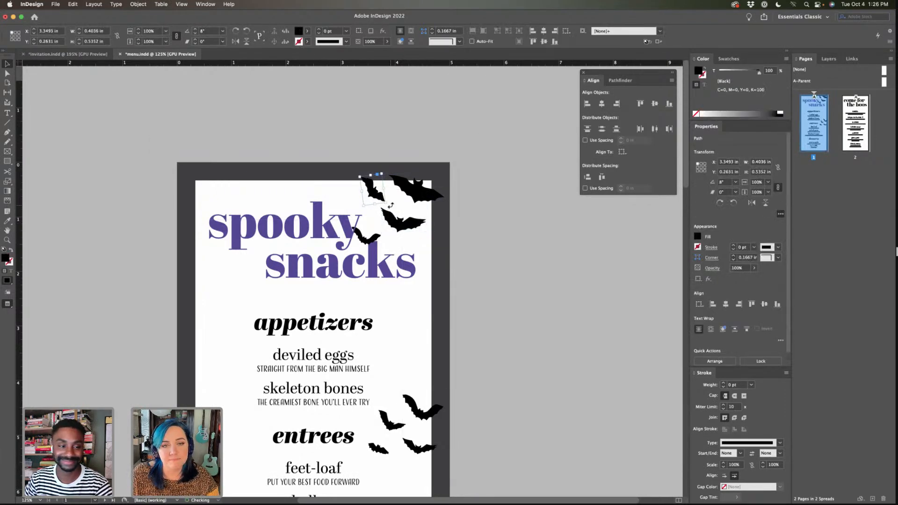
pyautogui.click(484, 260)
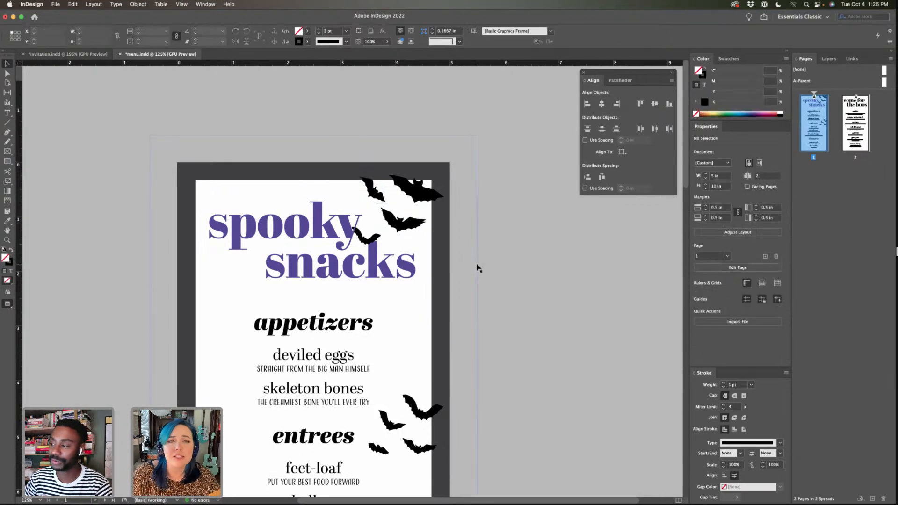
# Draw a small square above appetizers and fill it with the sampled dark background colour.
pyautogui.scroll(-2, 395, 332)
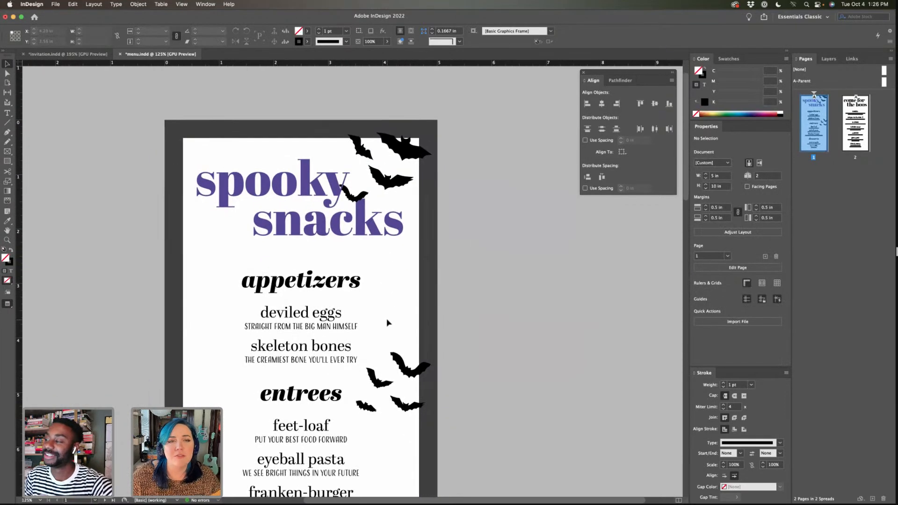
pyautogui.scroll(-4, 388, 323)
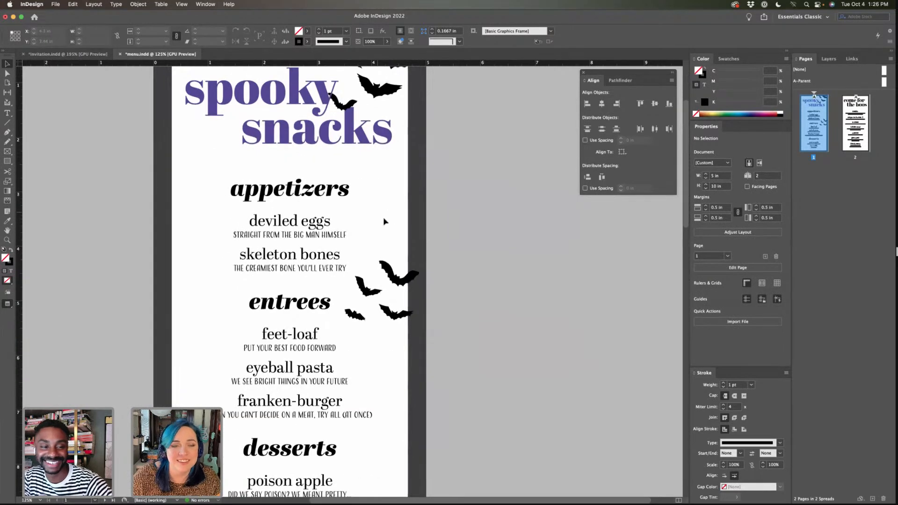
pyautogui.press('super+0')
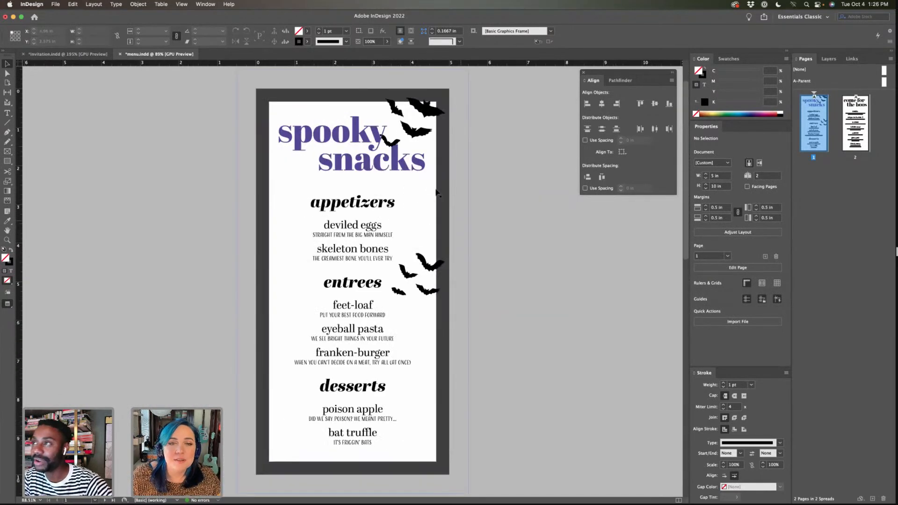
pyautogui.press('w')
pyautogui.press('m')
pyautogui.moveTo(302, 182); pyautogui.dragTo(308, 187)
pyautogui.press('i')
pyautogui.click(335, 83)
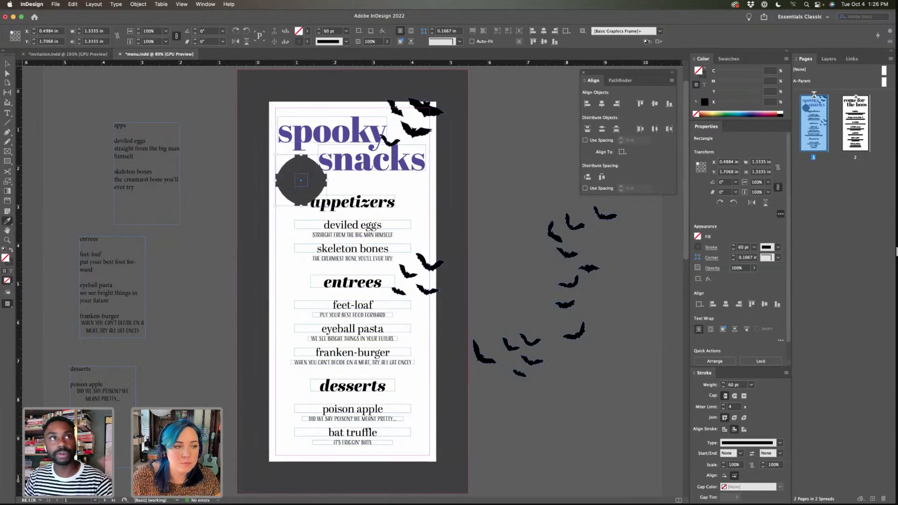
pyautogui.hotkey('shift', 'x')
pyautogui.press('v')
pyautogui.click(368, 181)
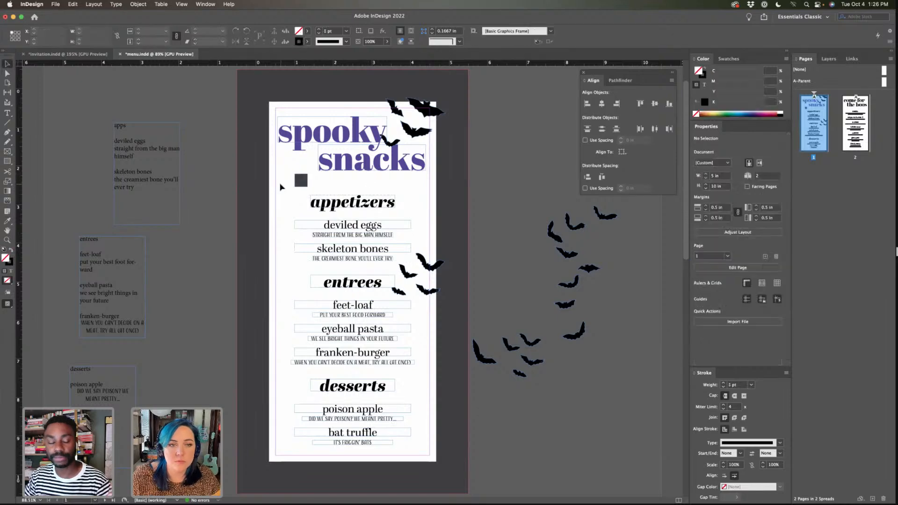
# Move the dark square slightly down and left, then open invitePractice.indd from Finder.
pyautogui.scroll(3, 280, 187)
pyautogui.moveTo(365, 190); pyautogui.dragTo(327, 233)
pyautogui.click(346, 230)
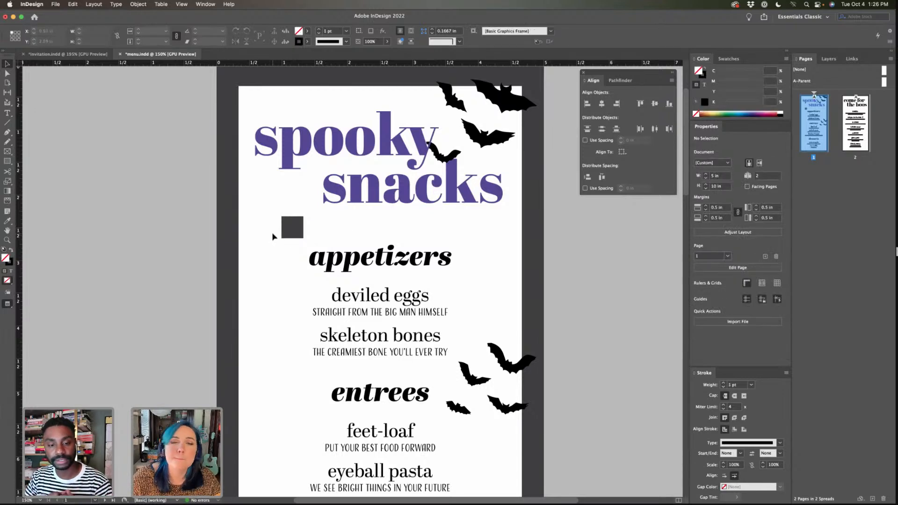
pyautogui.moveTo(302, 228); pyautogui.dragTo(299, 228)
pyautogui.click(330, 229)
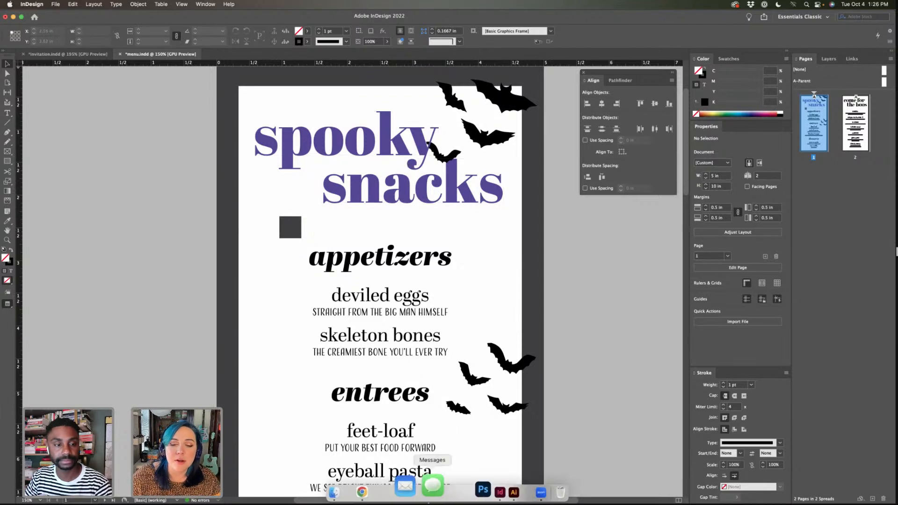
pyautogui.click(362, 489)
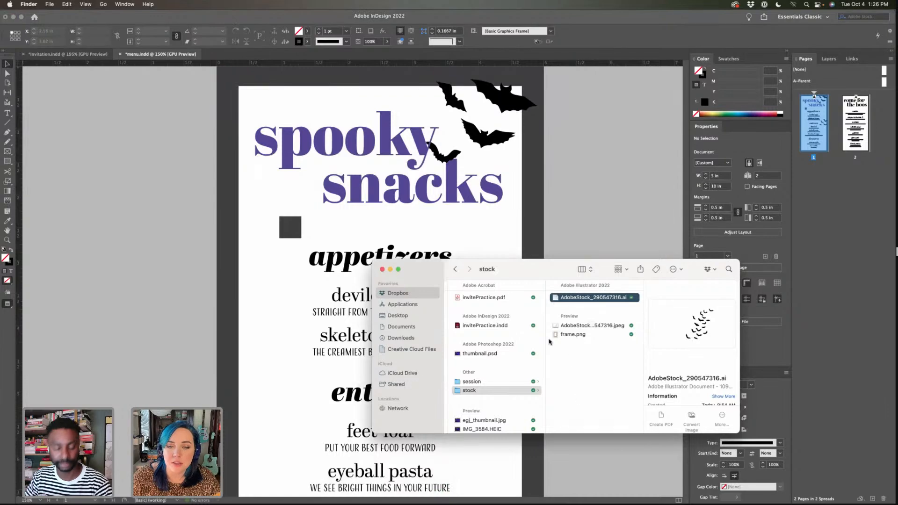
pyautogui.doubleClick(485, 325)
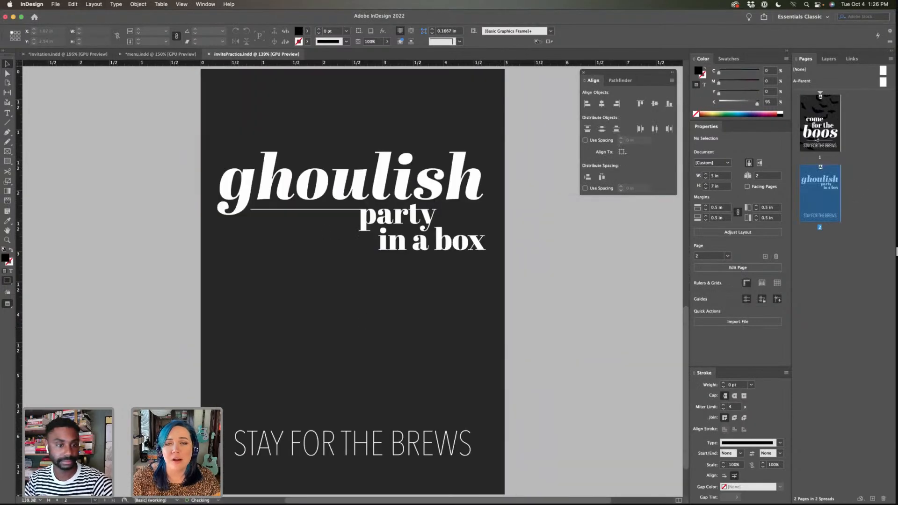
# Review the invitation's pages 1 and 2, dismissing the sharing-for-review announcement.
pyautogui.doubleClick(815, 138)
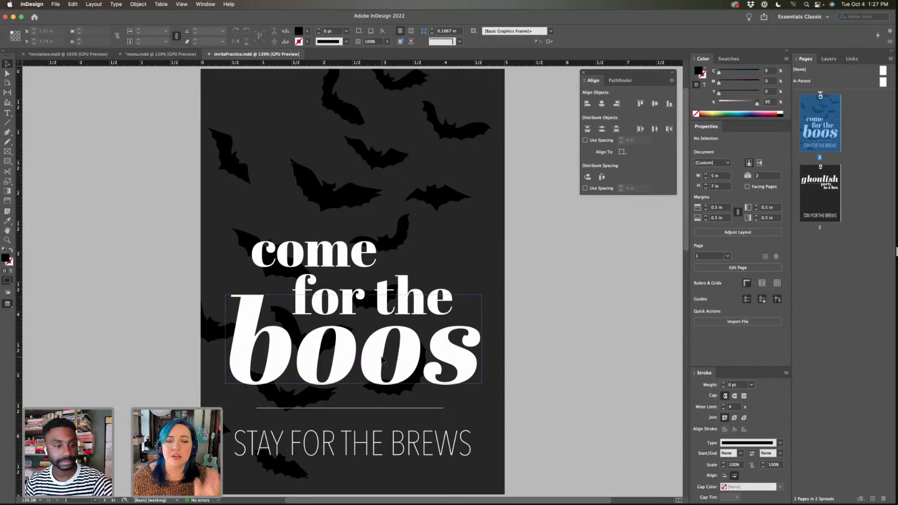
pyautogui.click(657, 301)
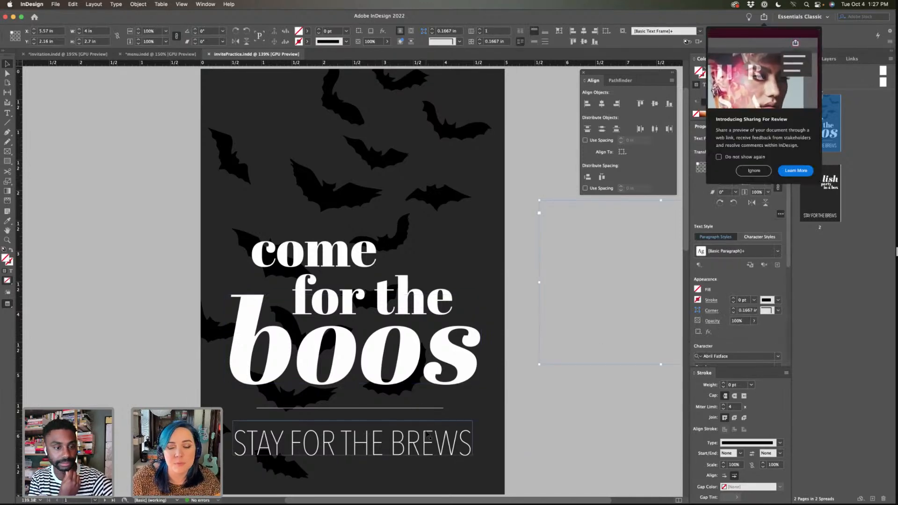
pyautogui.click(758, 171)
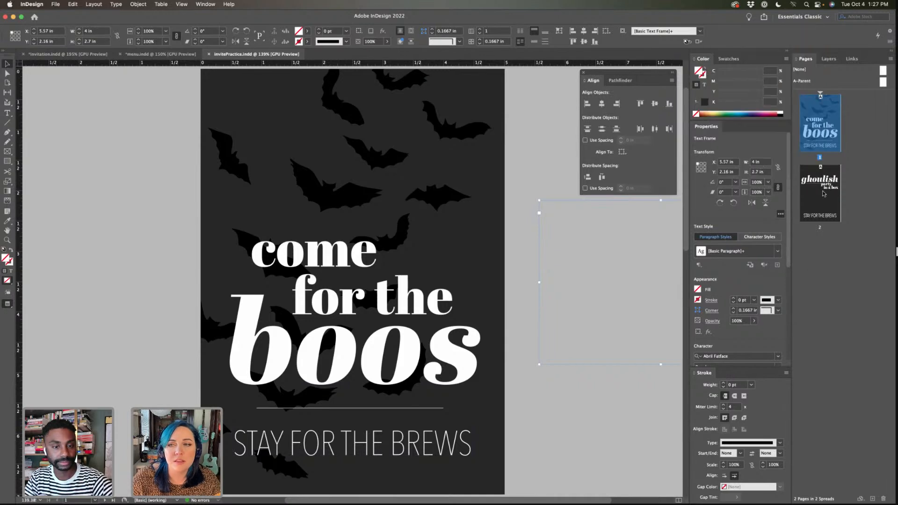
pyautogui.doubleClick(824, 194)
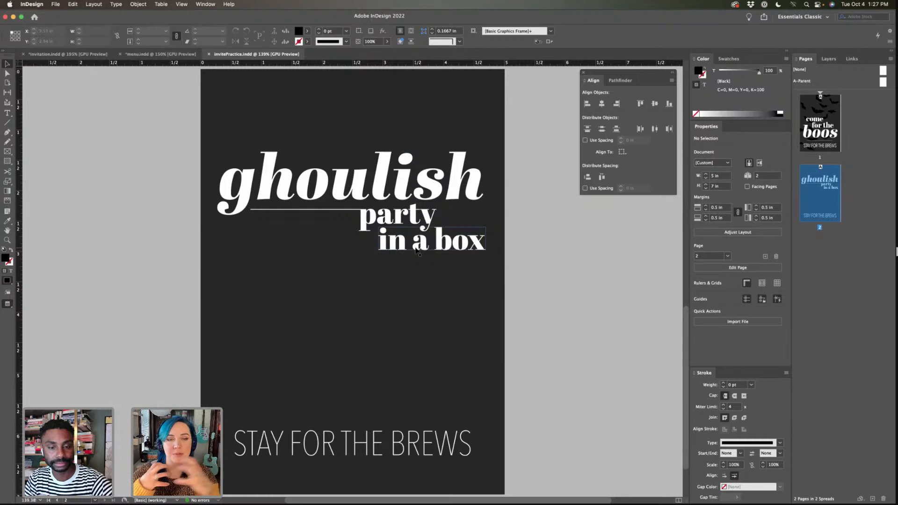
# Back in menu.indd, duplicate the dark square and fill the copy with the title's purple.
pyautogui.click(157, 53)
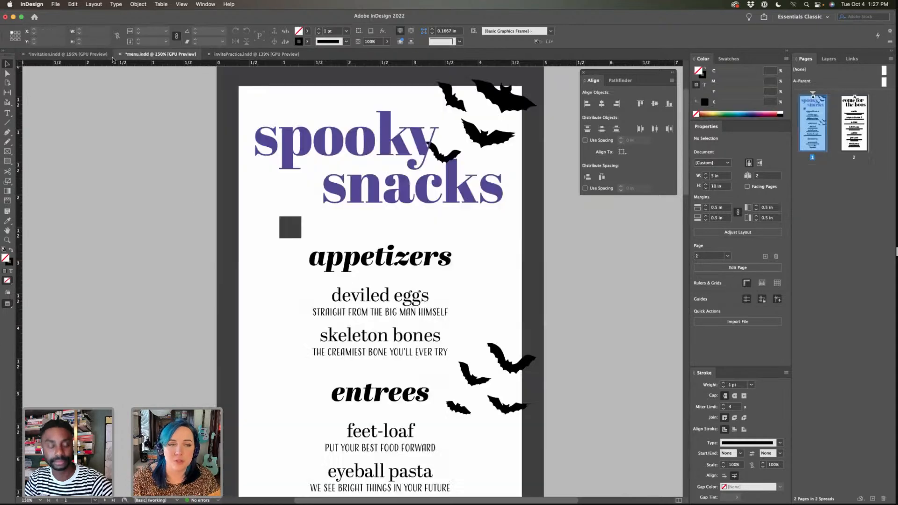
pyautogui.moveTo(291, 228); pyautogui.dragTo(323, 229)
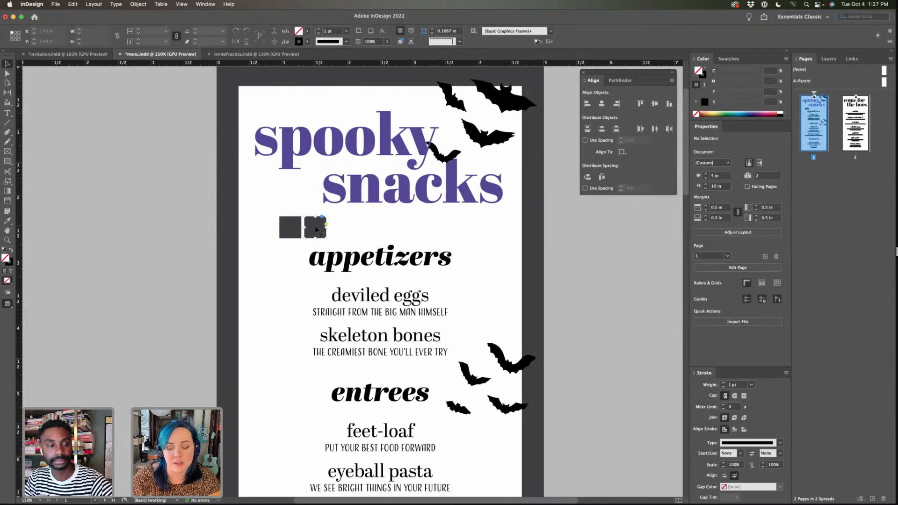
pyautogui.press('i')
pyautogui.click(331, 198)
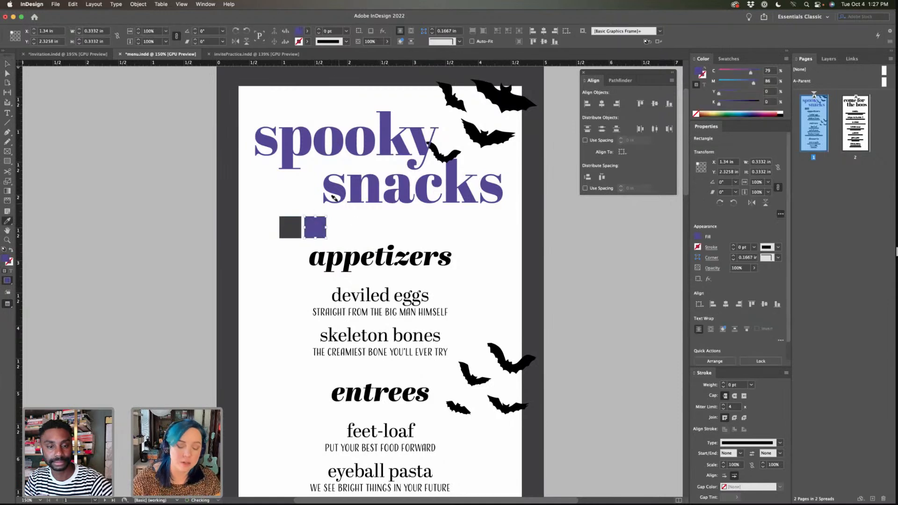
pyautogui.press('v')
pyautogui.click(344, 235)
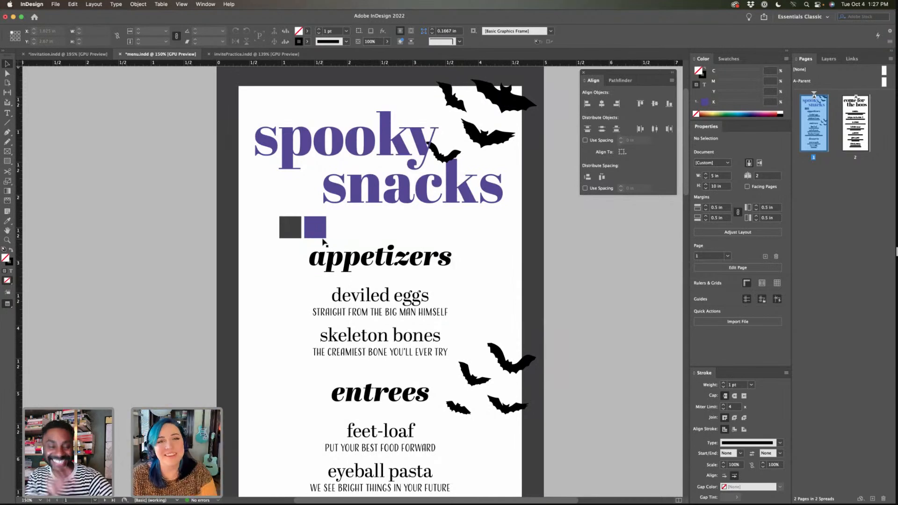
# Duplicate the square again and give it a slightly yellower green fill.
pyautogui.moveTo(320, 235); pyautogui.dragTo(346, 235)
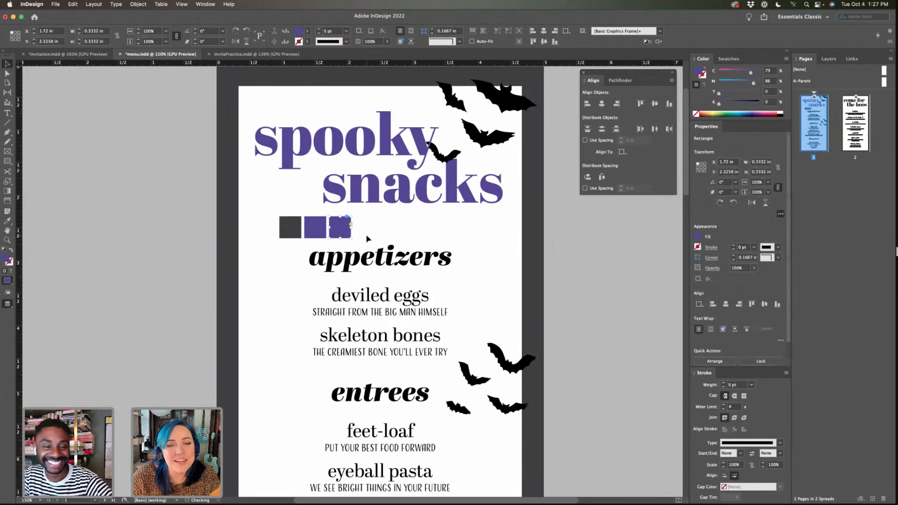
pyautogui.click(696, 238)
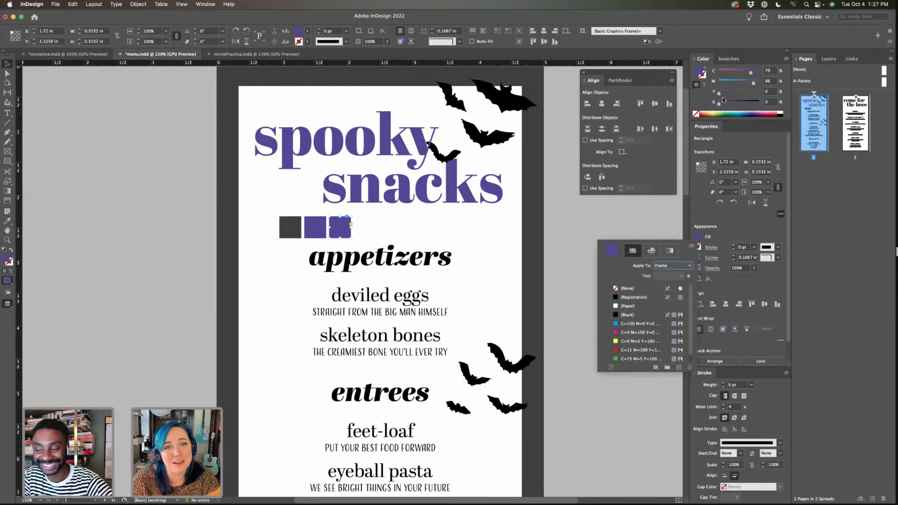
pyautogui.click(726, 111)
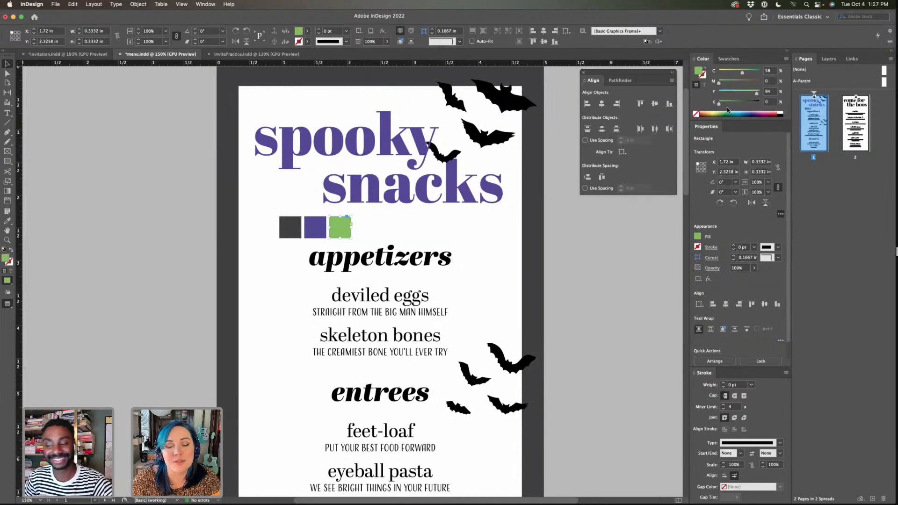
pyautogui.hscroll(1, 683, 139)
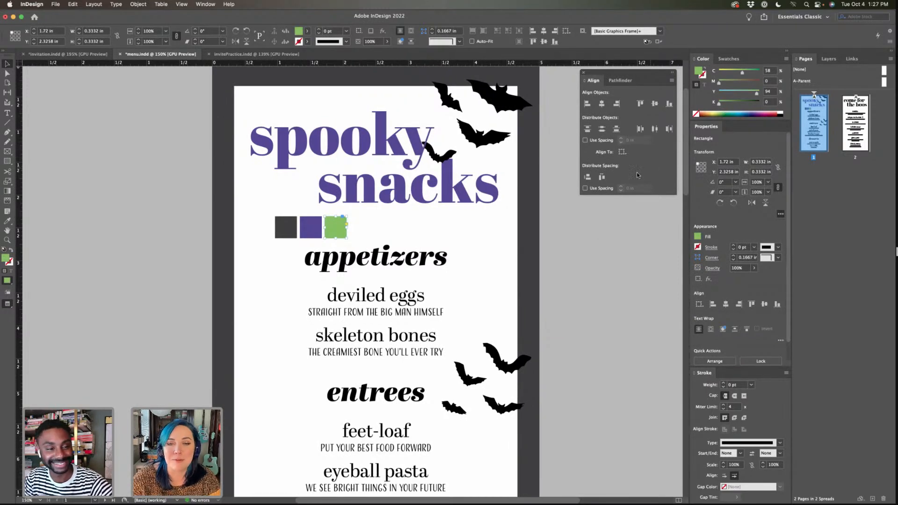
pyautogui.doubleClick(698, 72)
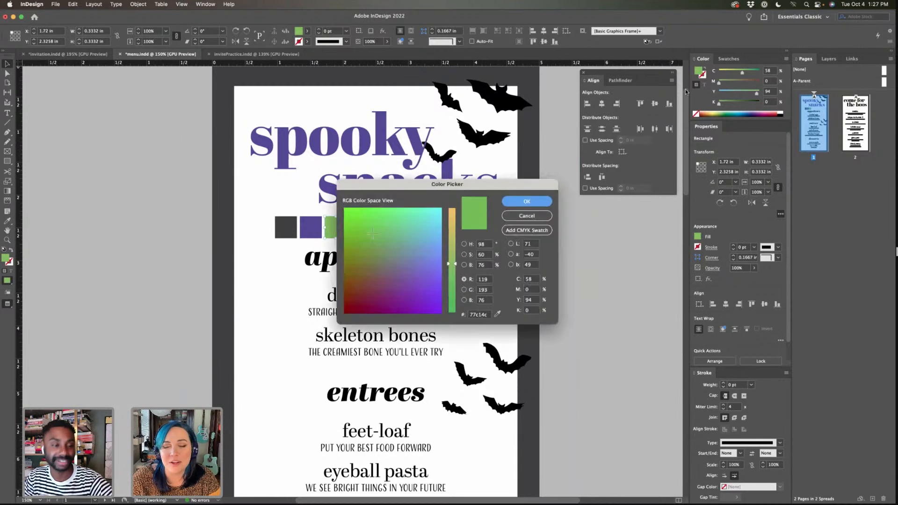
pyautogui.moveTo(453, 267); pyautogui.dragTo(454, 261)
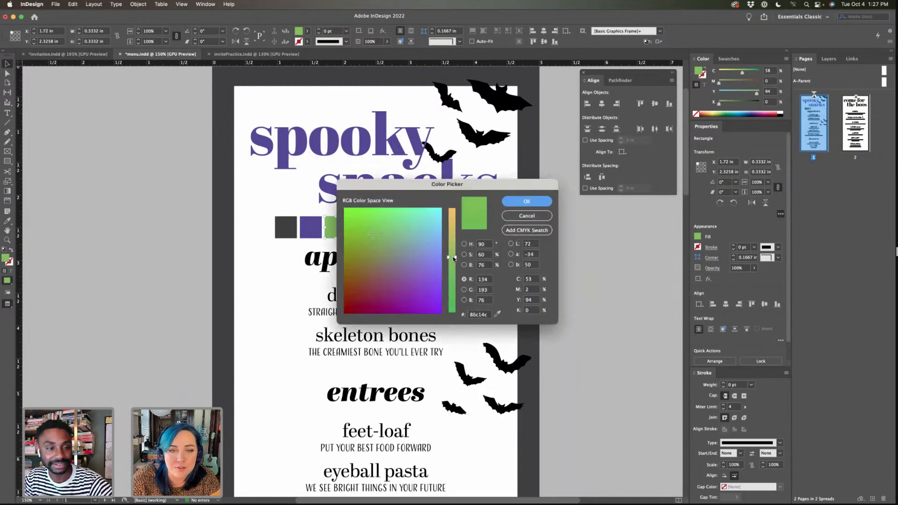
pyautogui.moveTo(444, 194); pyautogui.dragTo(499, 223)
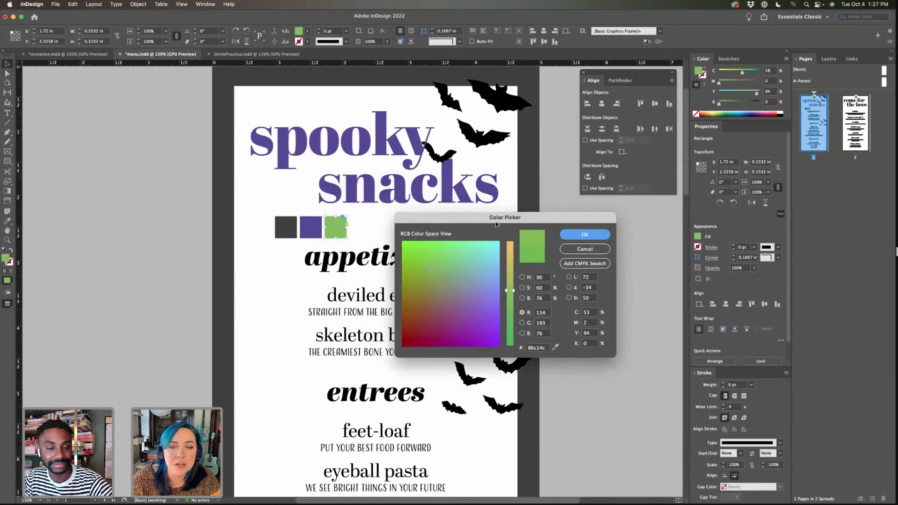
pyautogui.moveTo(513, 291); pyautogui.dragTo(514, 285)
pyautogui.click(576, 235)
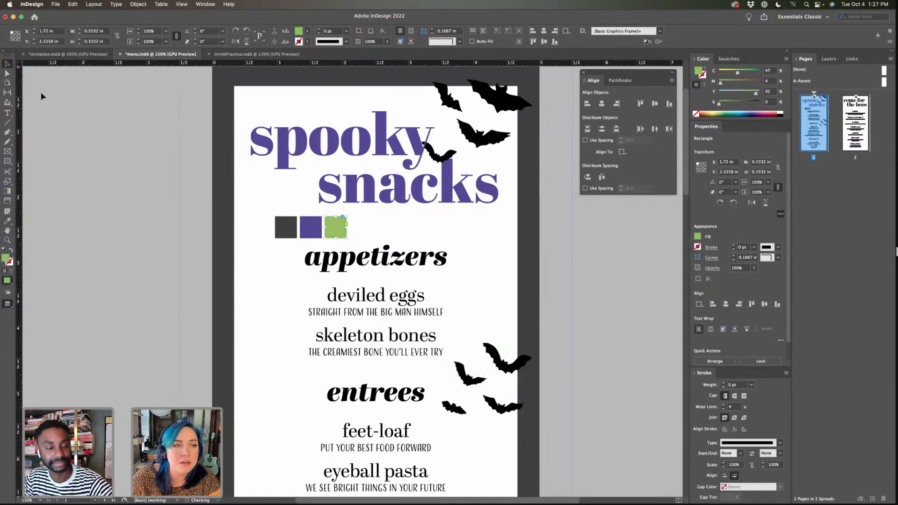
pyautogui.click(388, 233)
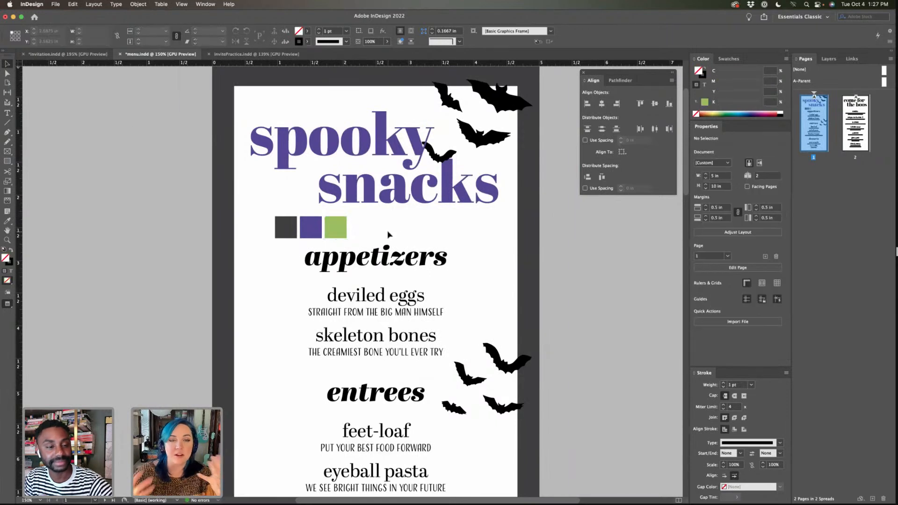
# Duplicate the green square and turn the second square a dark navy.
pyautogui.moveTo(346, 230); pyautogui.dragTo(311, 225)
pyautogui.click(436, 231)
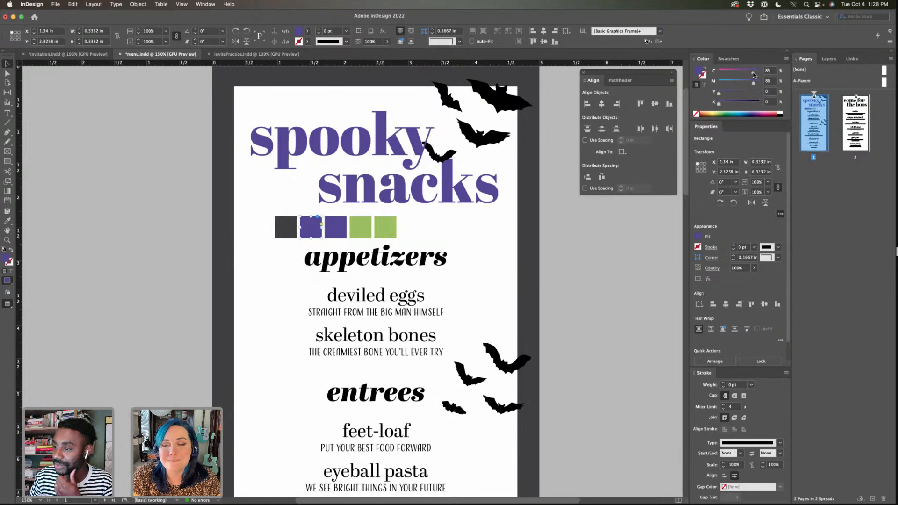
pyautogui.moveTo(758, 74); pyautogui.dragTo(759, 75)
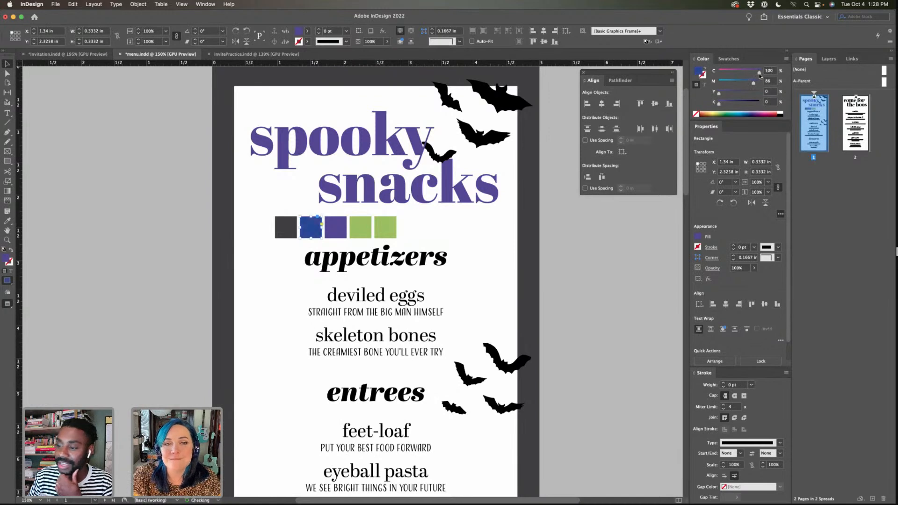
pyautogui.doubleClick(700, 72)
pyautogui.moveTo(461, 319); pyautogui.dragTo(447, 329)
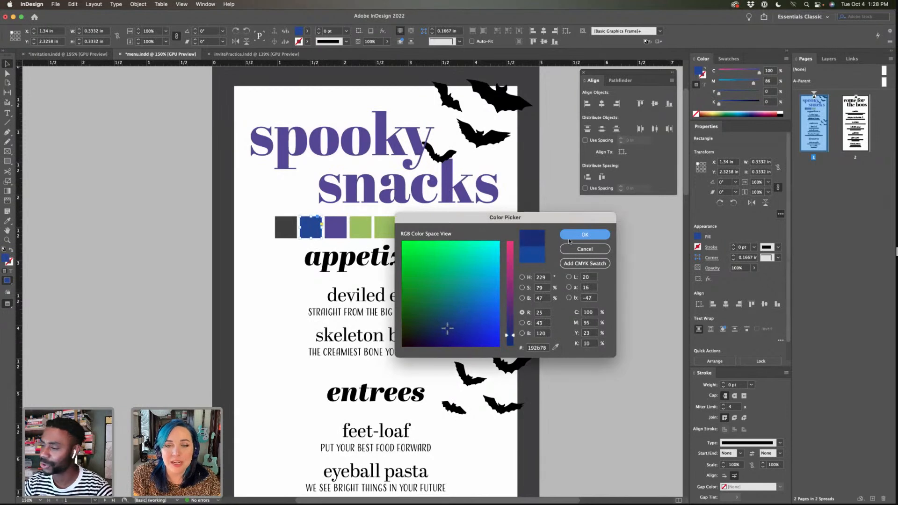
pyautogui.click(573, 235)
# Change the fifth square's fill from green to red.
pyautogui.click(386, 228)
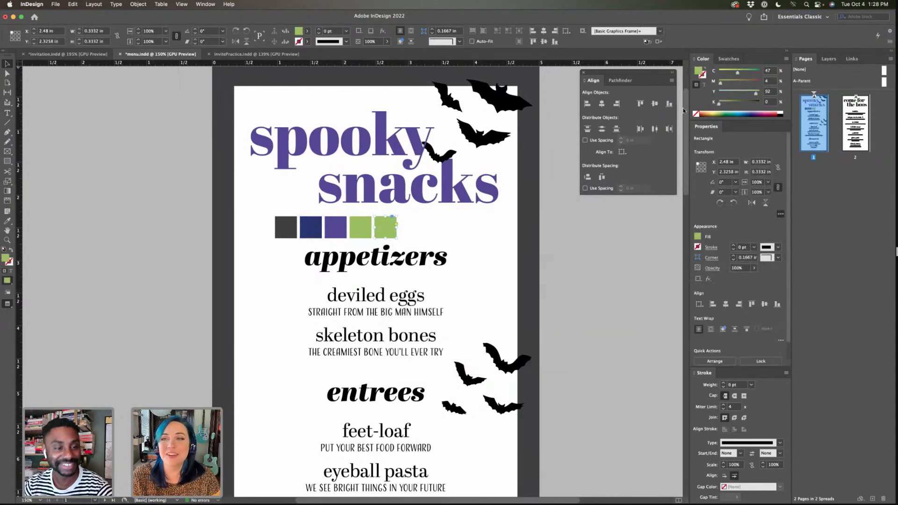
pyautogui.moveTo(721, 83); pyautogui.dragTo(740, 74)
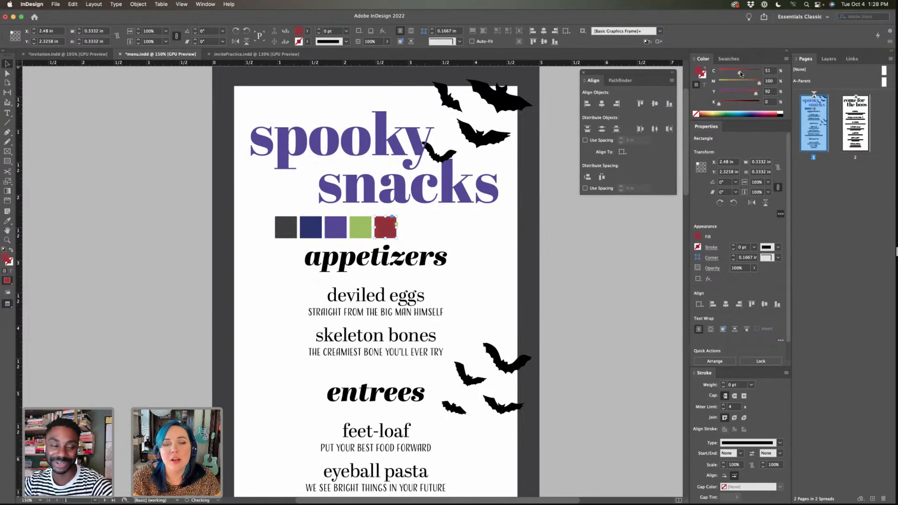
pyautogui.click(472, 261)
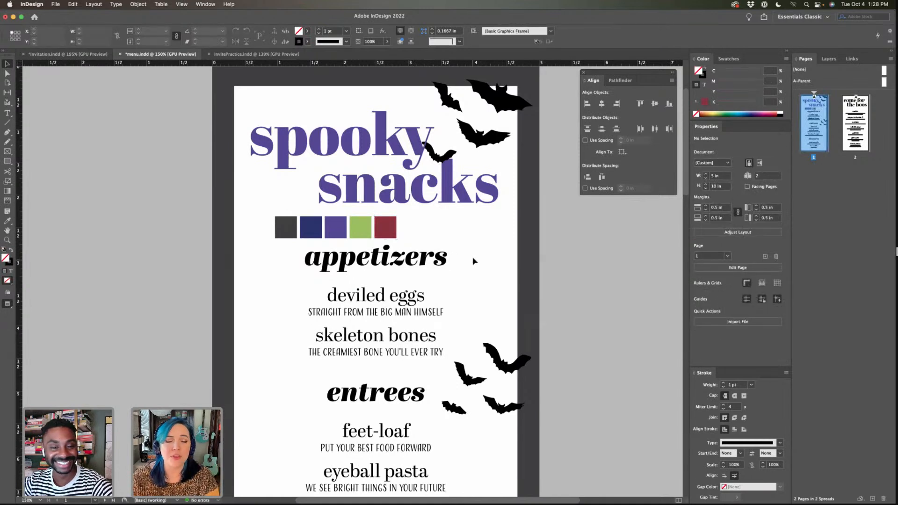
# Darken the navy swatch to a deeper navy in the Color Picker.
pyautogui.click(317, 229)
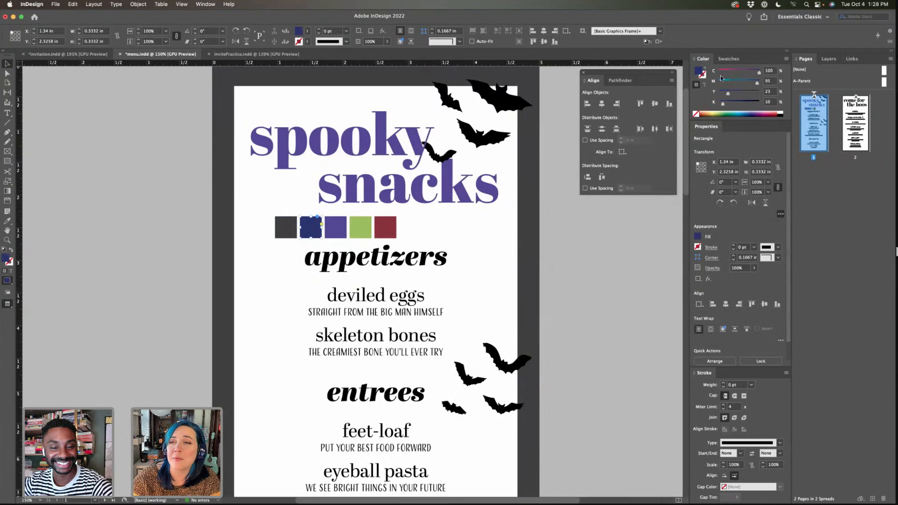
pyautogui.doubleClick(700, 74)
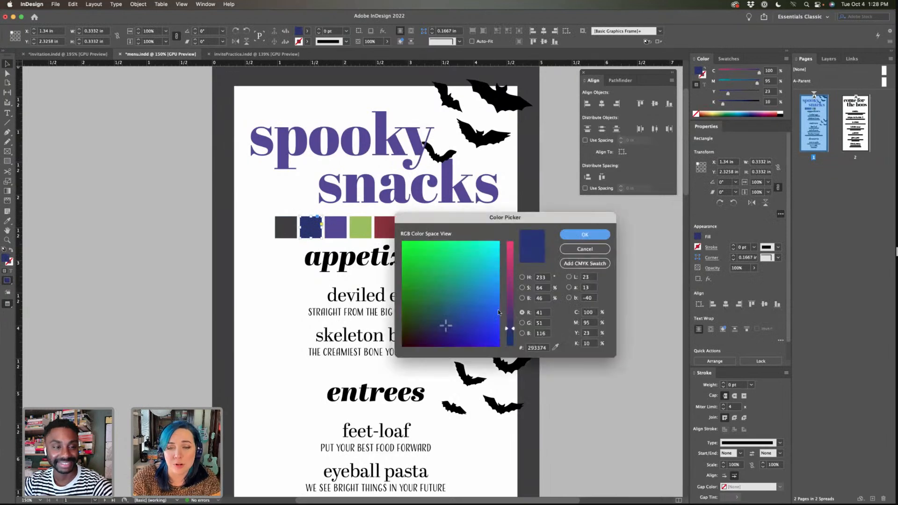
pyautogui.moveTo(445, 325); pyautogui.dragTo(434, 337)
pyautogui.click(583, 236)
pyautogui.click(472, 235)
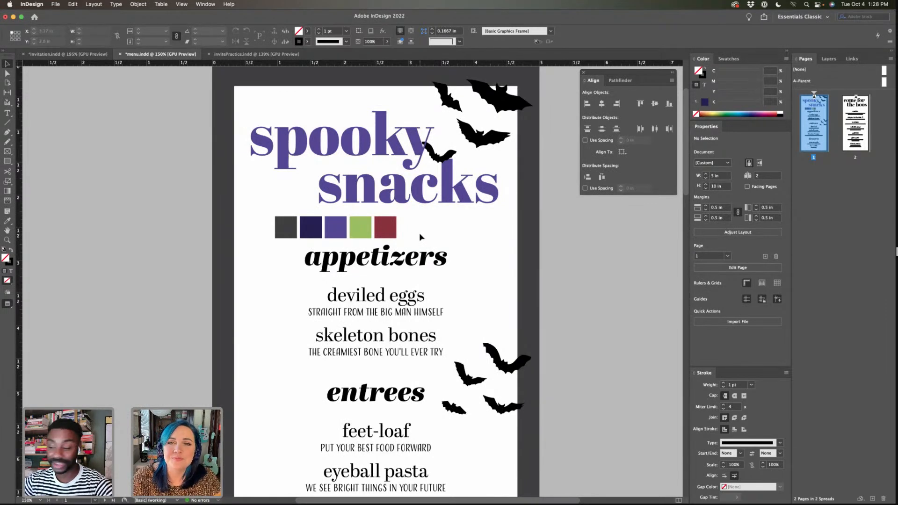
pyautogui.click(323, 227)
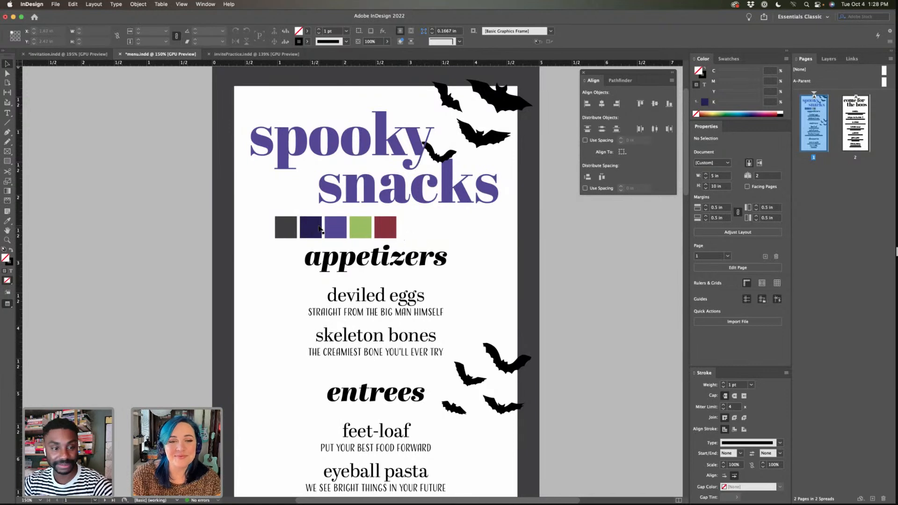
pyautogui.doubleClick(698, 70)
pyautogui.moveTo(513, 330); pyautogui.dragTo(513, 342)
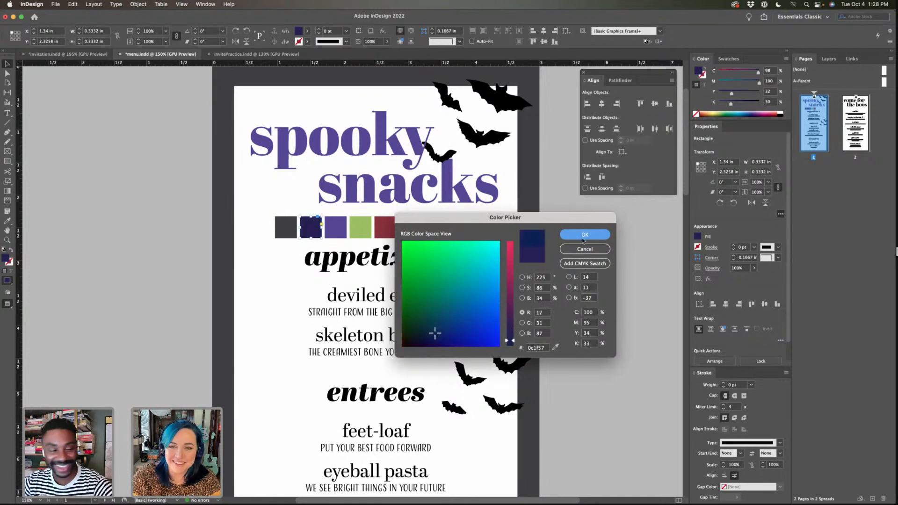
pyautogui.click(582, 241)
pyautogui.click(433, 236)
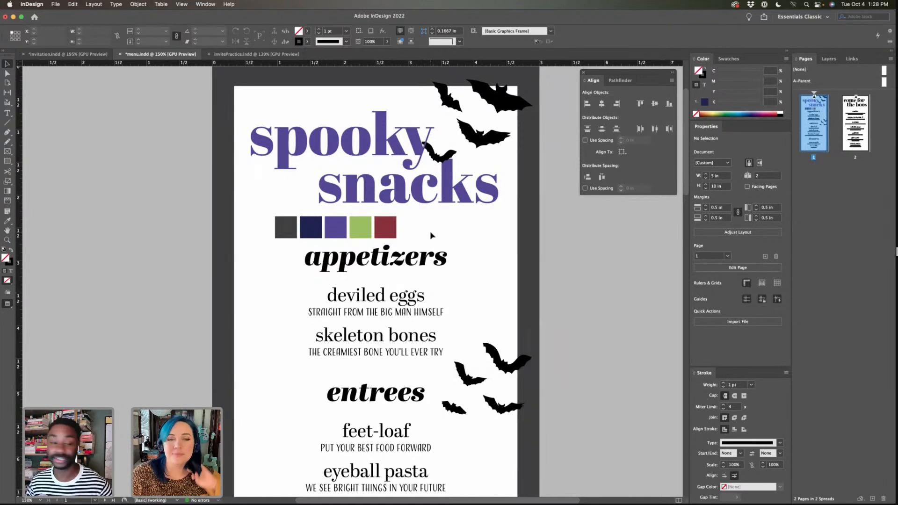
# Darken the red swatch to crimson and shift the five-swatch row right.
pyautogui.click(379, 228)
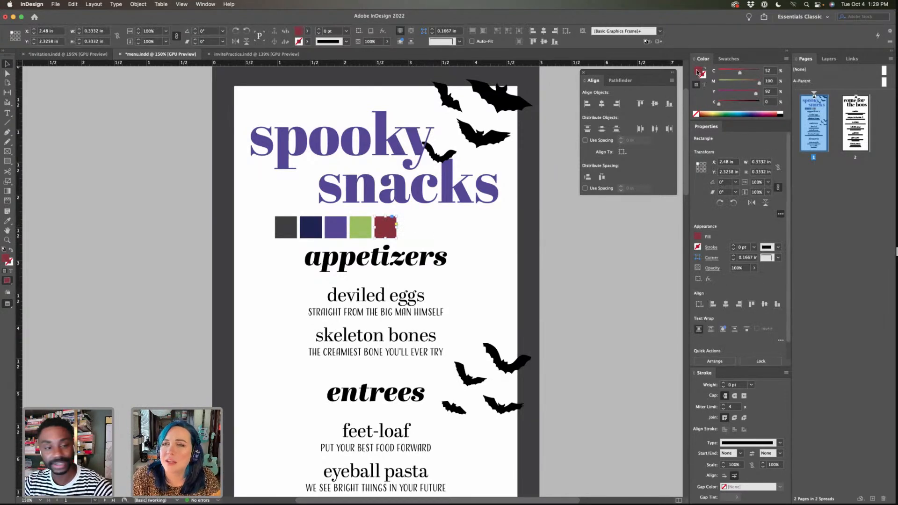
pyautogui.doubleClick(698, 72)
pyautogui.moveTo(514, 286); pyautogui.dragTo(510, 276)
pyautogui.moveTo(423, 326); pyautogui.dragTo(407, 343)
pyautogui.click(588, 236)
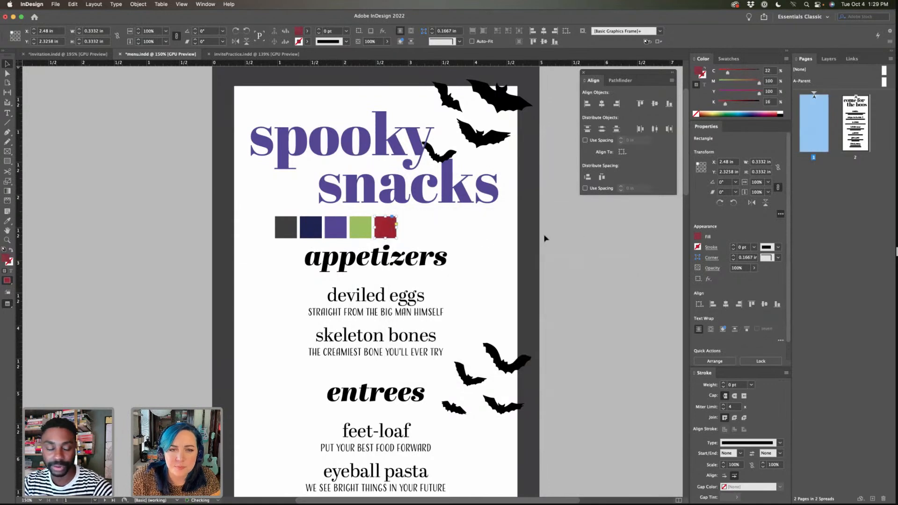
pyautogui.click(467, 234)
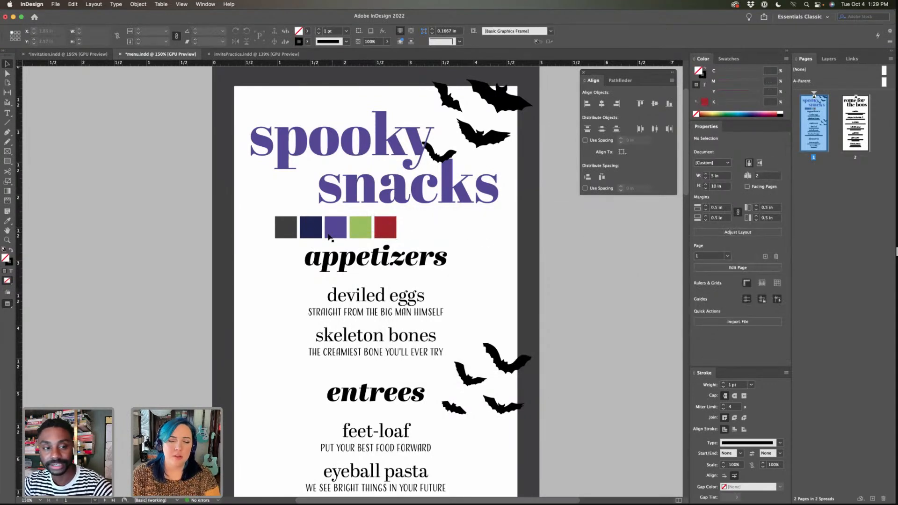
pyautogui.moveTo(387, 232); pyautogui.dragTo(412, 232)
pyautogui.click(477, 242)
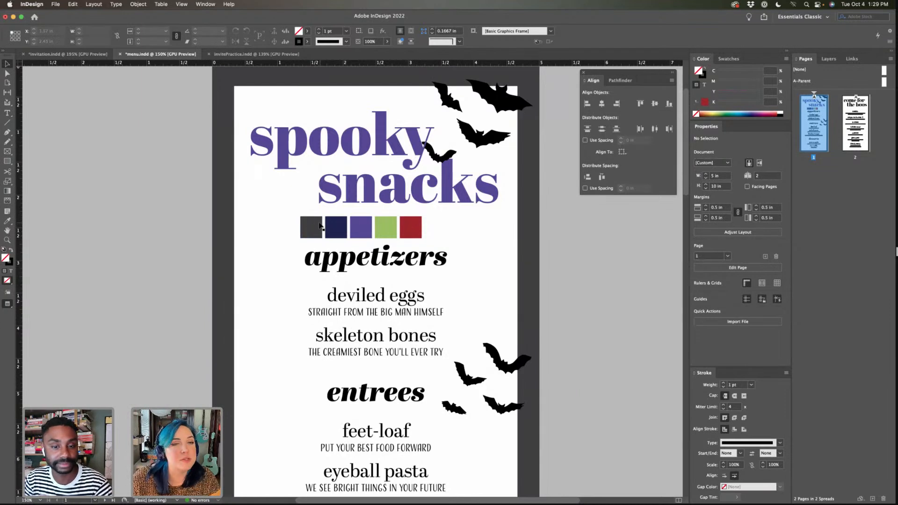
# Sample the red swatch onto the appetizers heading text.
pyautogui.click(378, 267)
pyautogui.doubleClick(382, 265)
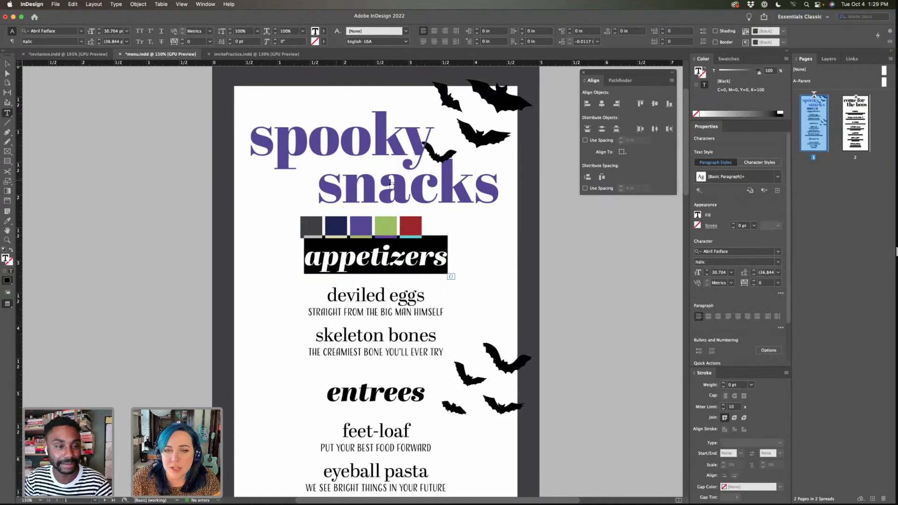
pyautogui.click(8, 220)
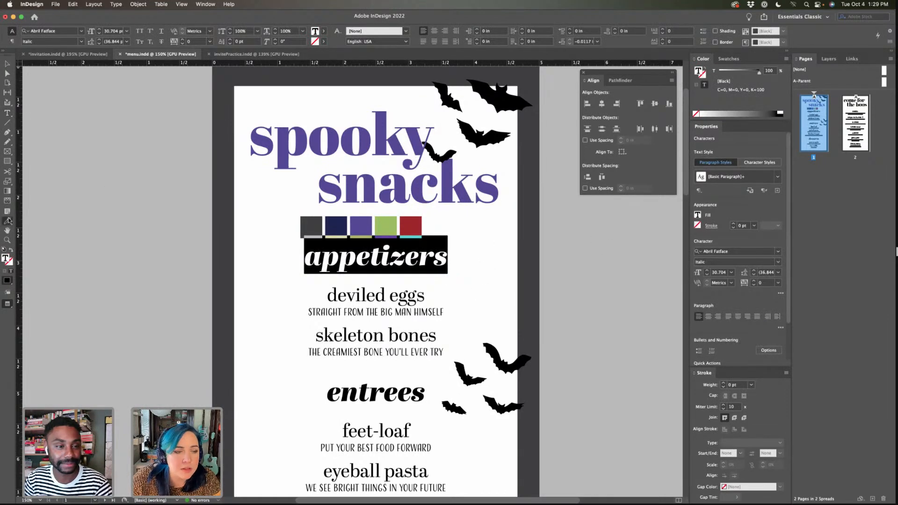
pyautogui.click(405, 224)
pyautogui.press('Escape')
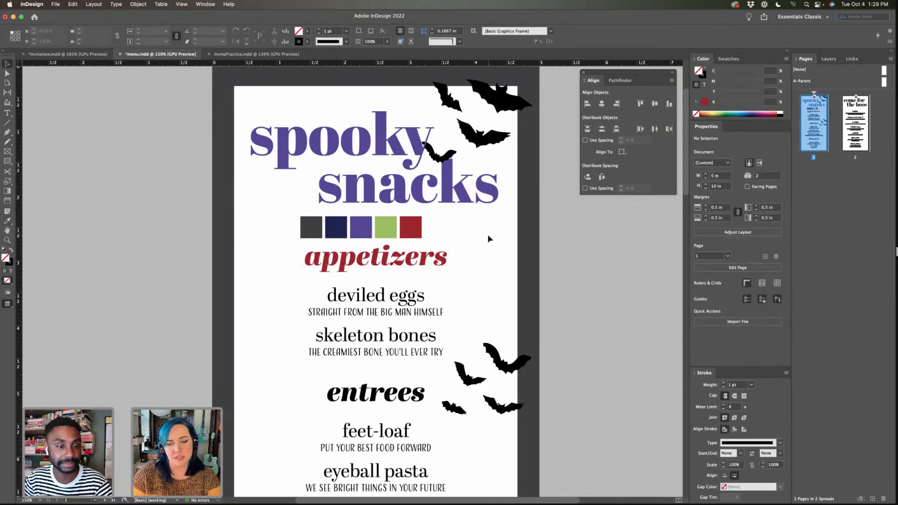
# Move the five swatches off the page onto the left pasteboard.
pyautogui.press('w')
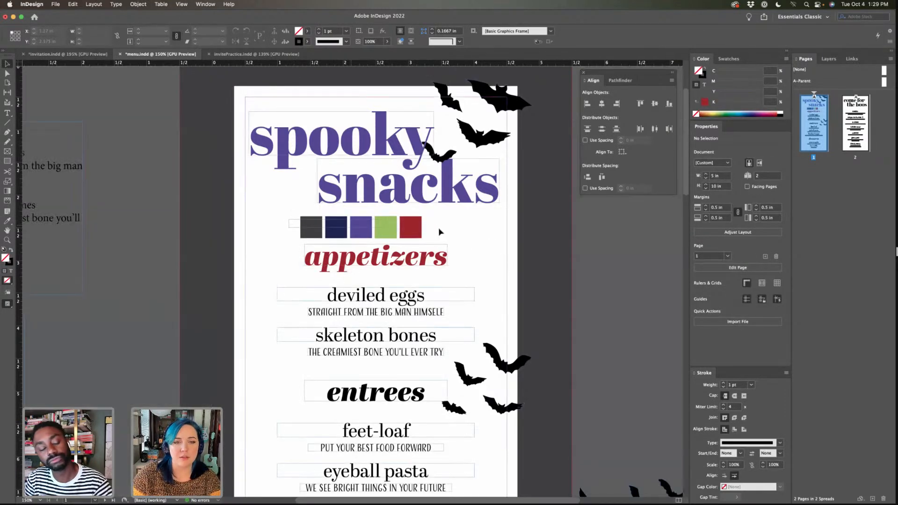
pyautogui.moveTo(407, 226); pyautogui.dragTo(130, 354)
pyautogui.click(388, 233)
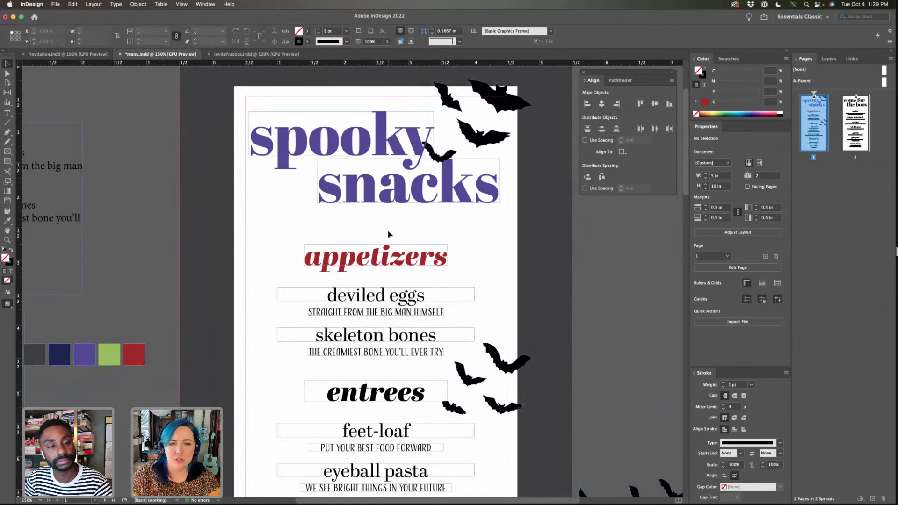
pyautogui.press('w')
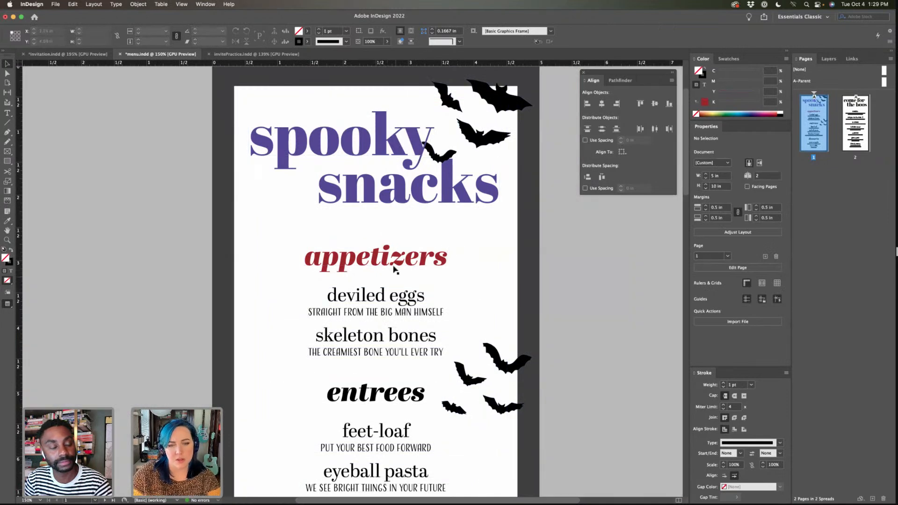
# Recolour the appetizers heading with the green swatch, undoing an accidental typed 'w'.
pyautogui.doubleClick(395, 260)
pyautogui.doubleClick(395, 258)
pyautogui.write('w')
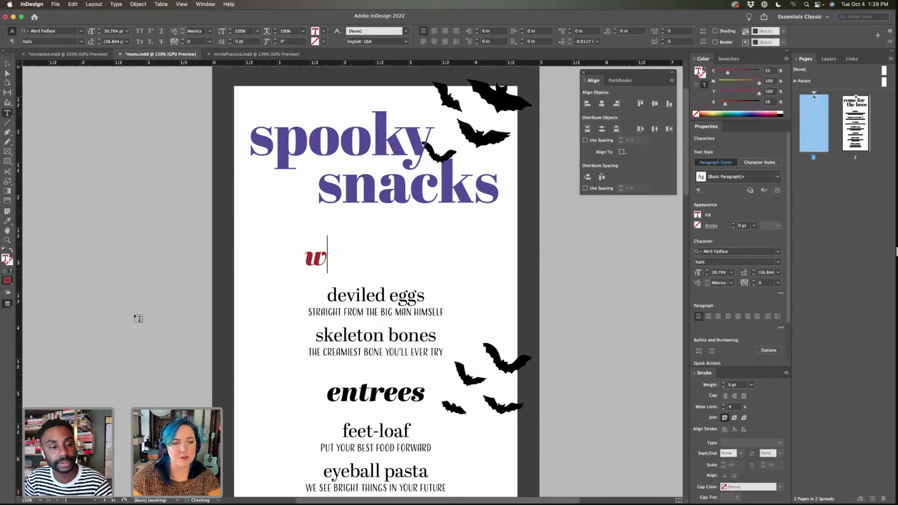
pyautogui.press('super+z')
pyautogui.press('Escape')
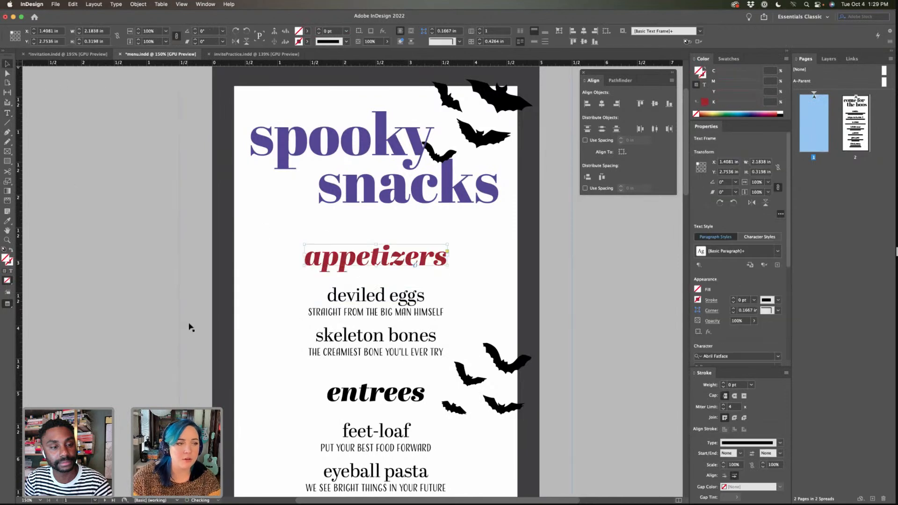
pyautogui.press('w')
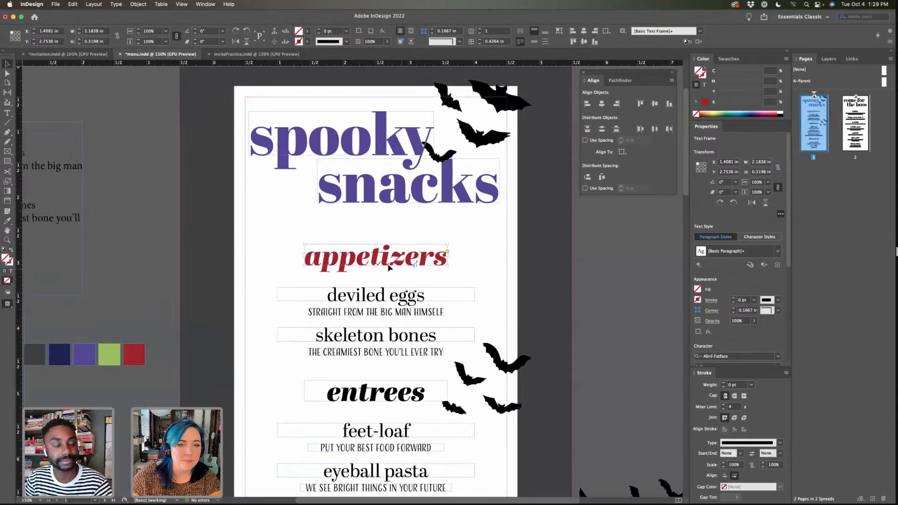
pyautogui.doubleClick(388, 261)
pyautogui.click(7, 221)
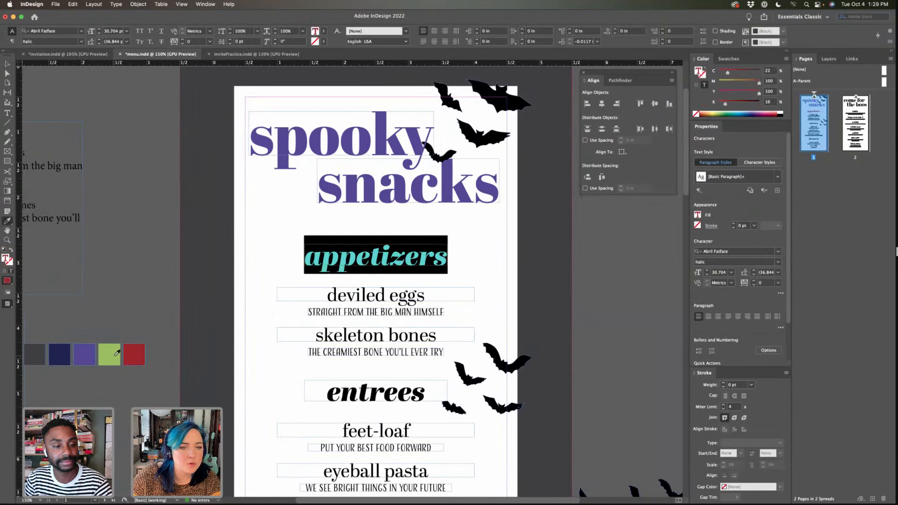
pyautogui.click(114, 354)
pyautogui.click(7, 64)
pyautogui.click(160, 191)
pyautogui.press('w')
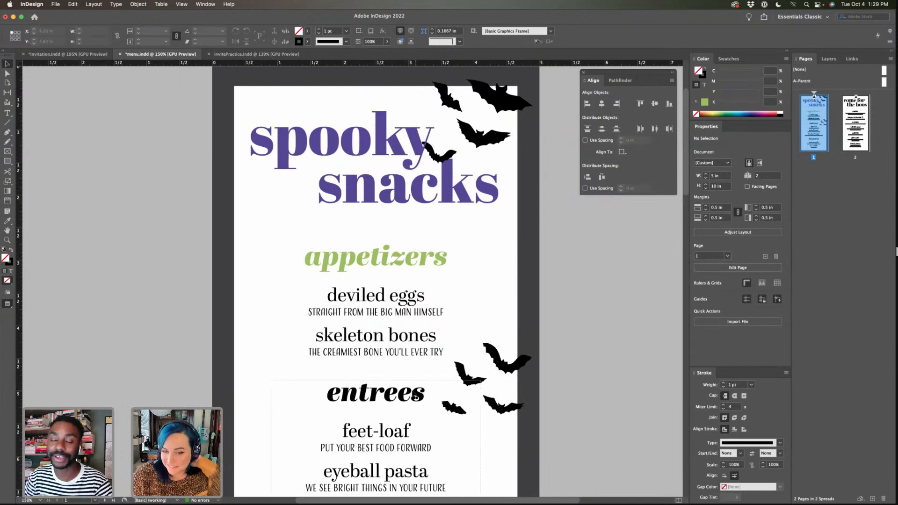
# Copy the green from appetizers onto the entrees heading.
pyautogui.click(397, 393)
pyautogui.doubleClick(397, 393)
pyautogui.press('super+a')
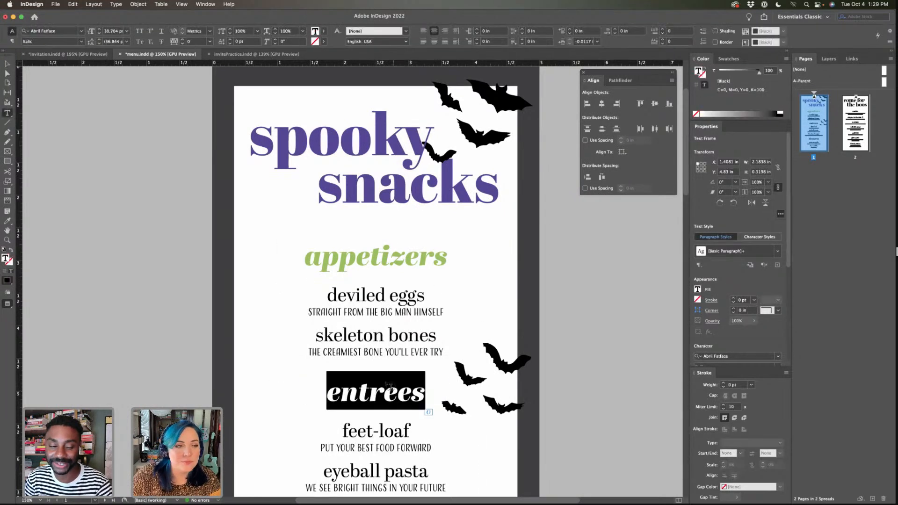
pyautogui.press('i')
pyautogui.click(402, 257)
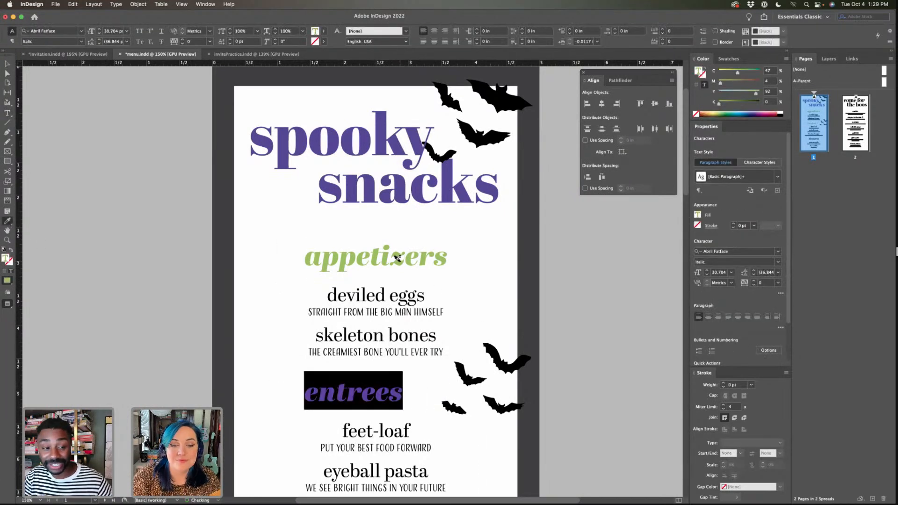
# Scroll through the rest of the menu, then switch to invitePractice.indd.
pyautogui.scroll(-3, 401, 257)
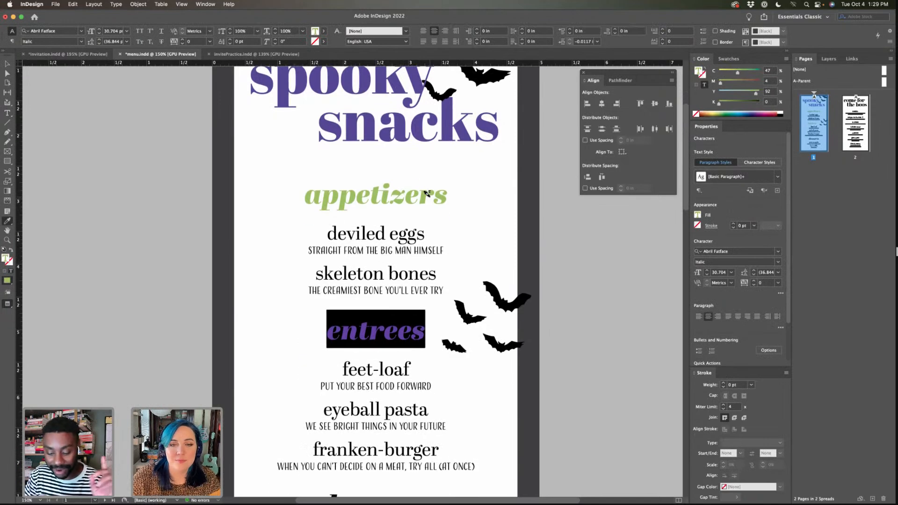
pyautogui.click(442, 194)
pyautogui.scroll(-10, 374, 264)
pyautogui.moveTo(427, 255); pyautogui.dragTo(293, 254)
pyautogui.scroll(10, 366, 245)
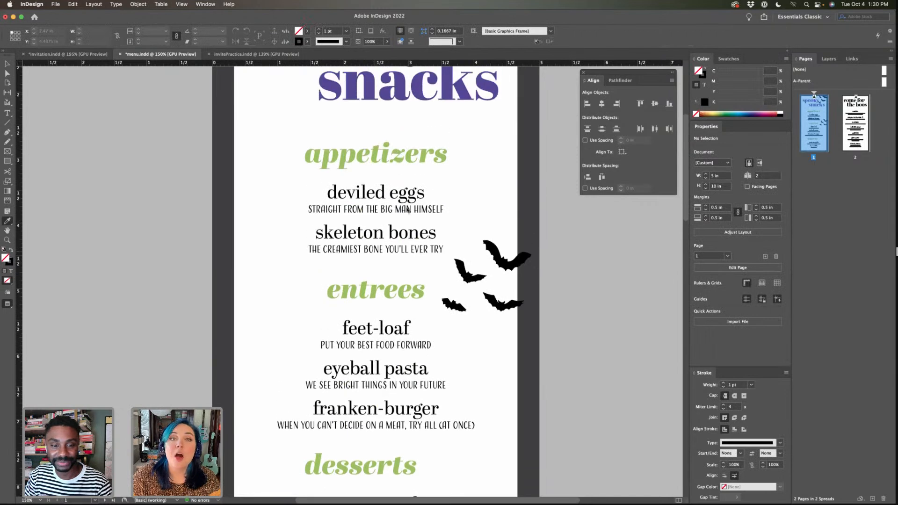
pyautogui.click(244, 54)
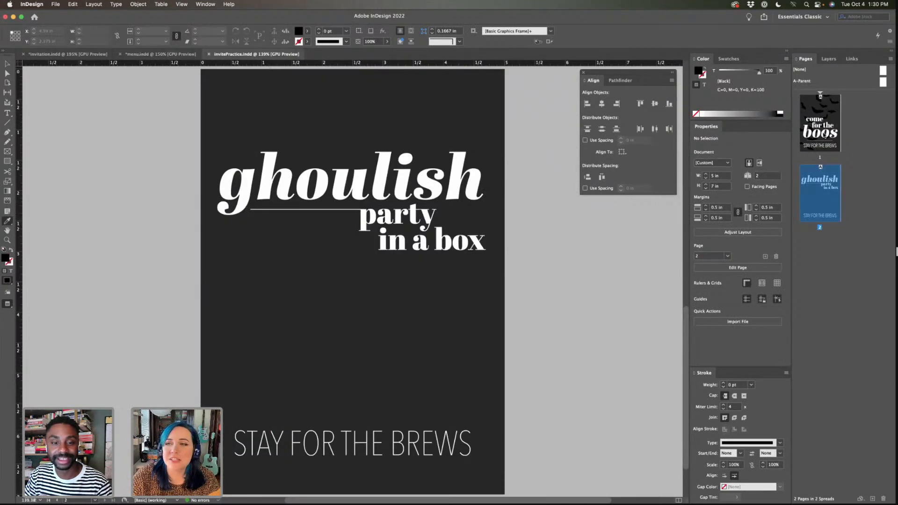
# Glance at the invitation's 'come for the boos' page, then return to menu.indd at 100% zoom.
pyautogui.doubleClick(822, 135)
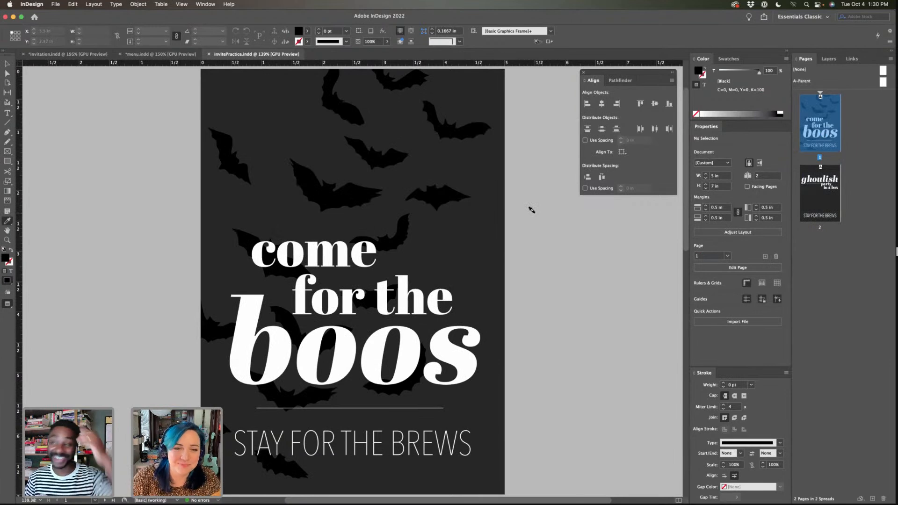
pyautogui.click(77, 55)
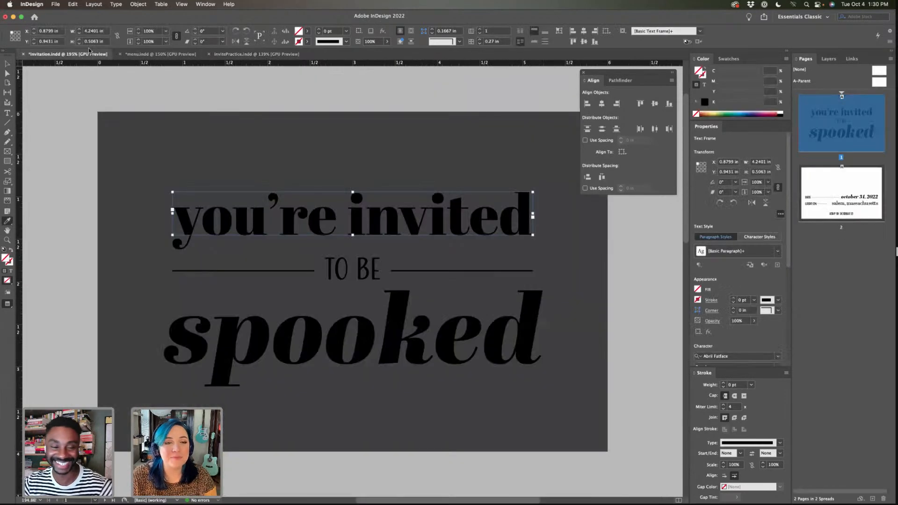
pyautogui.click(150, 54)
pyautogui.press('v')
pyautogui.click(182, 153)
pyautogui.press('super+1')
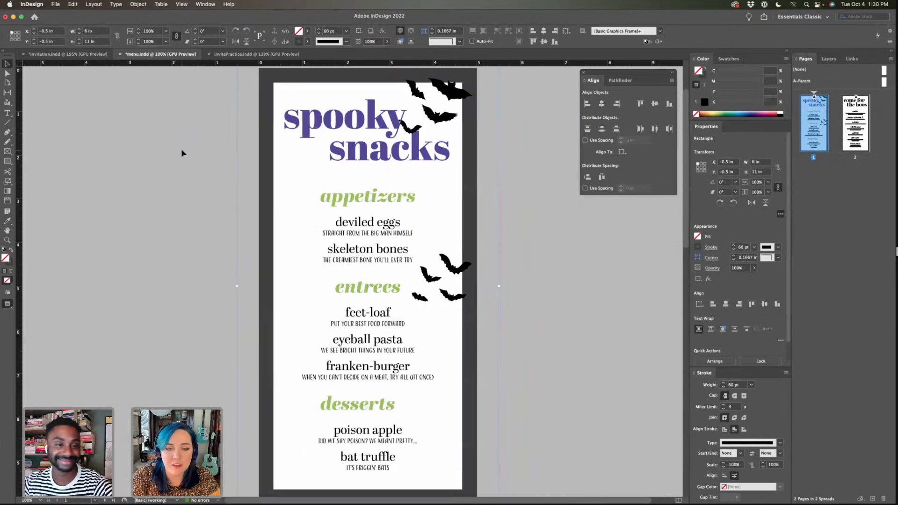
# Centre-align the green 'desserts' heading text and deselect it.
pyautogui.doubleClick(381, 405)
pyautogui.doubleClick(381, 405)
pyautogui.click(708, 316)
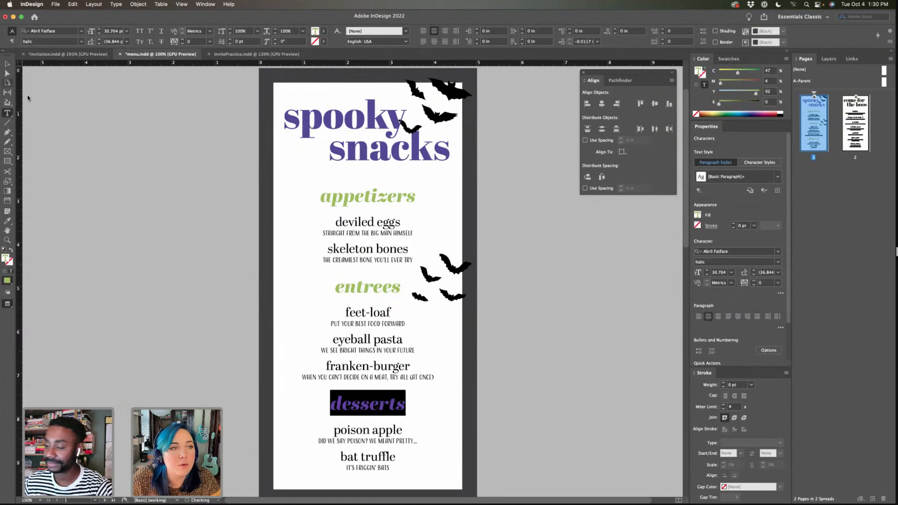
pyautogui.click(8, 64)
pyautogui.click(522, 301)
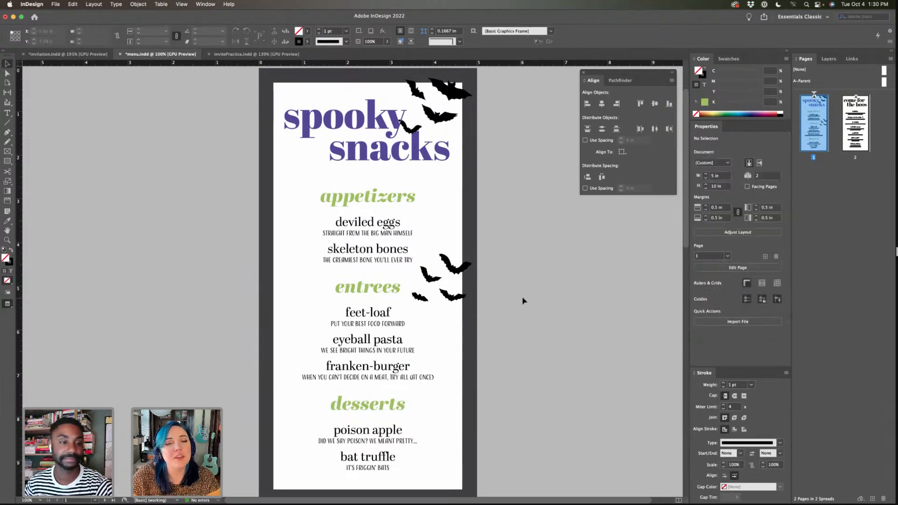
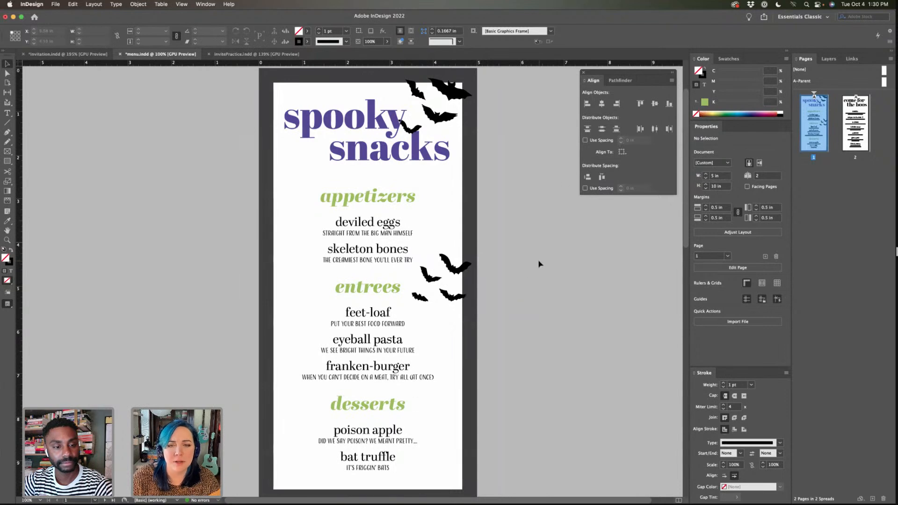
# Alt-drag a copy of the three-bat group beside desserts and rotate it next to bat truffle.
pyautogui.press('w')
pyautogui.hscroll(2, 563, 284)
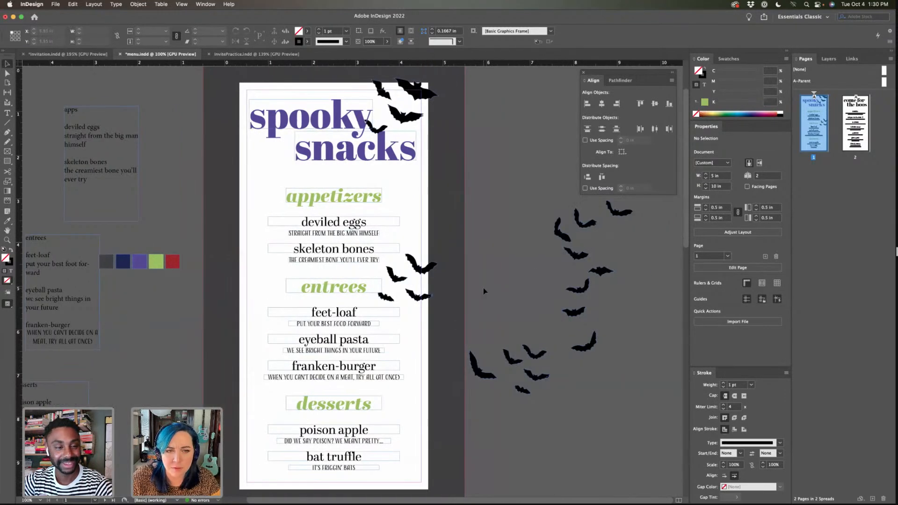
pyautogui.press('w')
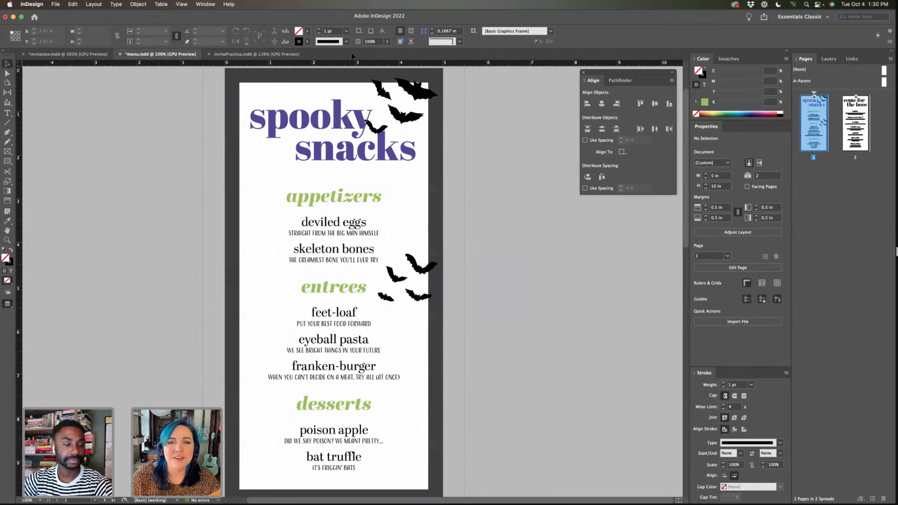
pyautogui.press('w')
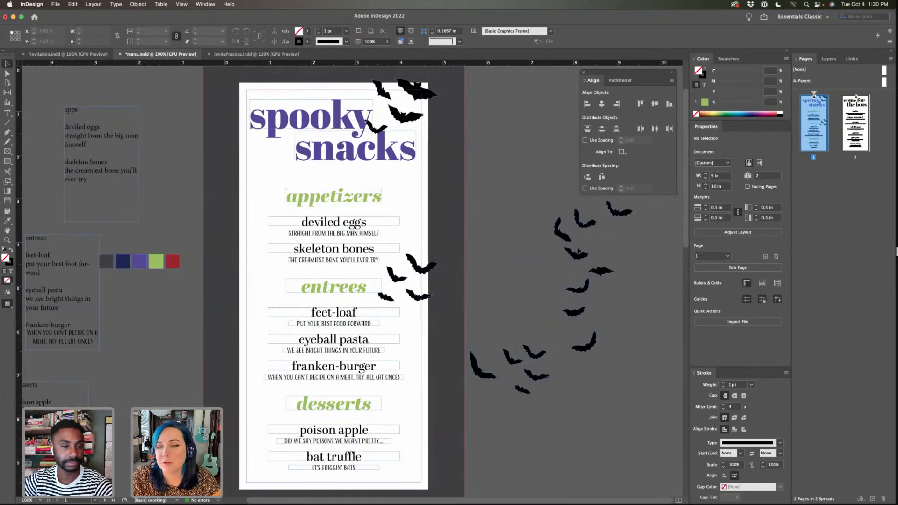
pyautogui.click(578, 258)
pyautogui.moveTo(578, 259); pyautogui.dragTo(259, 389)
pyautogui.moveTo(267, 433); pyautogui.dragTo(256, 458)
pyautogui.click(532, 453)
# Slightly enlarge the upper of the lower-left bats and preview the result.
pyautogui.click(266, 434)
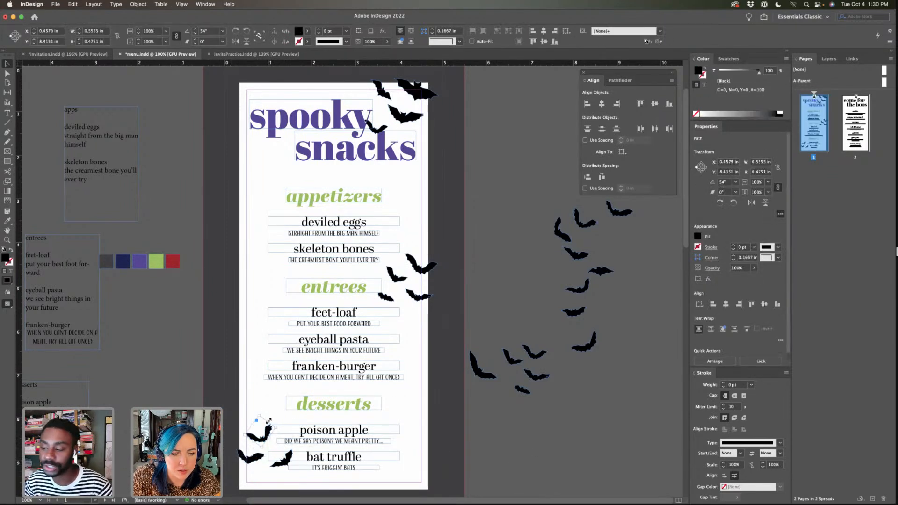
pyautogui.moveTo(259, 415); pyautogui.dragTo(255, 457)
pyautogui.click(257, 458)
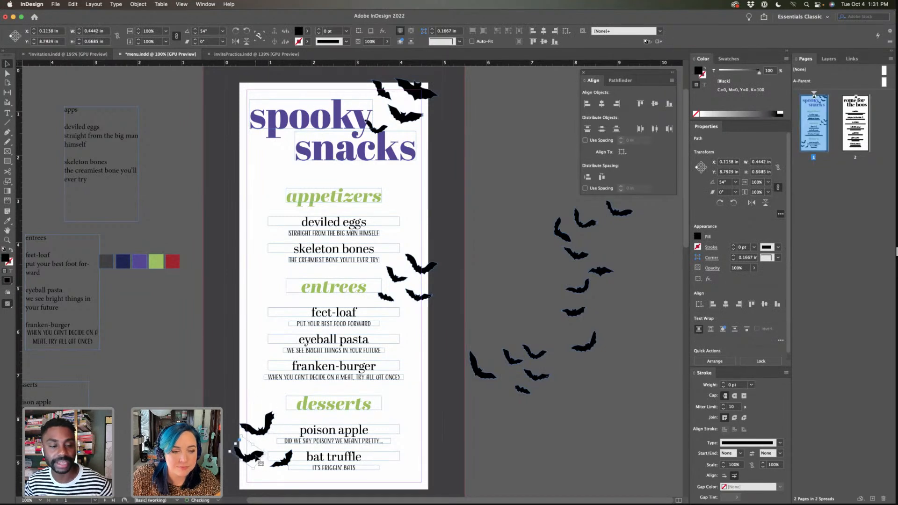
pyautogui.click(532, 449)
pyautogui.press('w')
# Copy a bat from the pasteboard onto the page's left edge over the appetizers heading.
pyautogui.click(258, 456)
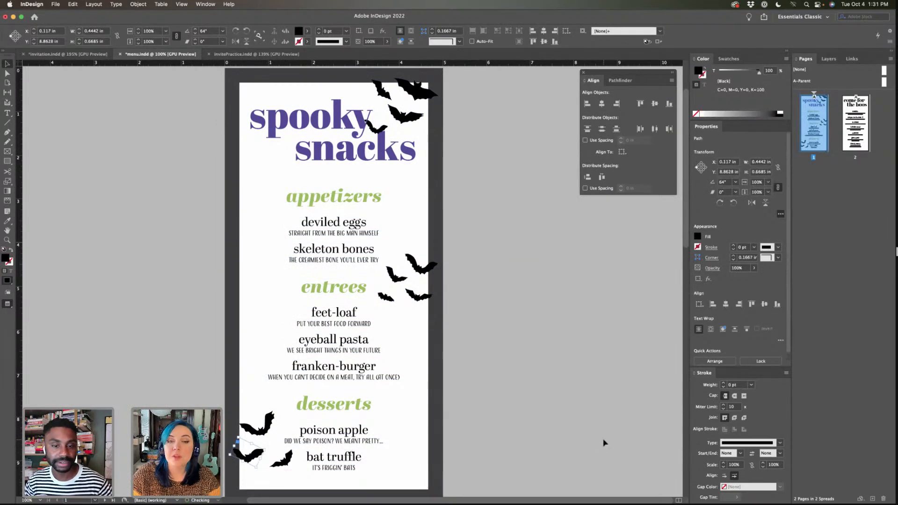
pyautogui.click(523, 458)
pyautogui.press('w')
pyautogui.moveTo(624, 214); pyautogui.dragTo(293, 196)
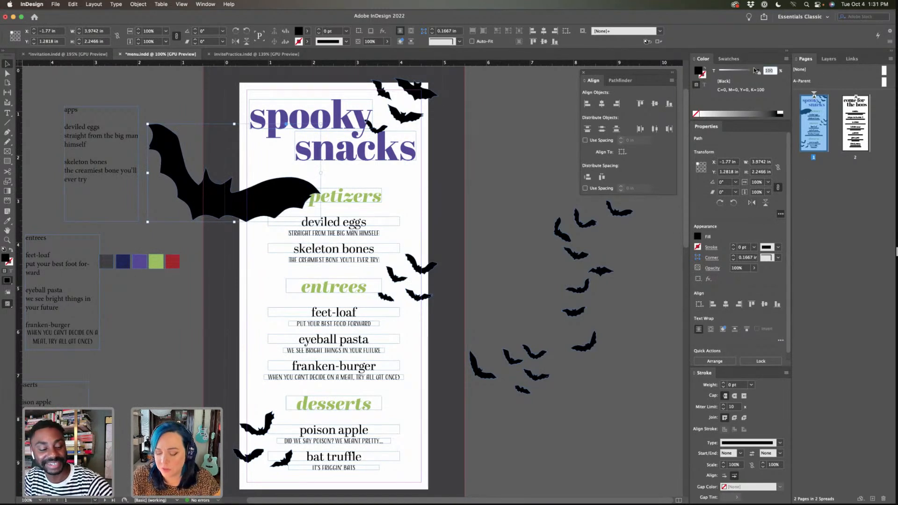
# Fade the large bat to 5% opacity.
pyautogui.press('Return')
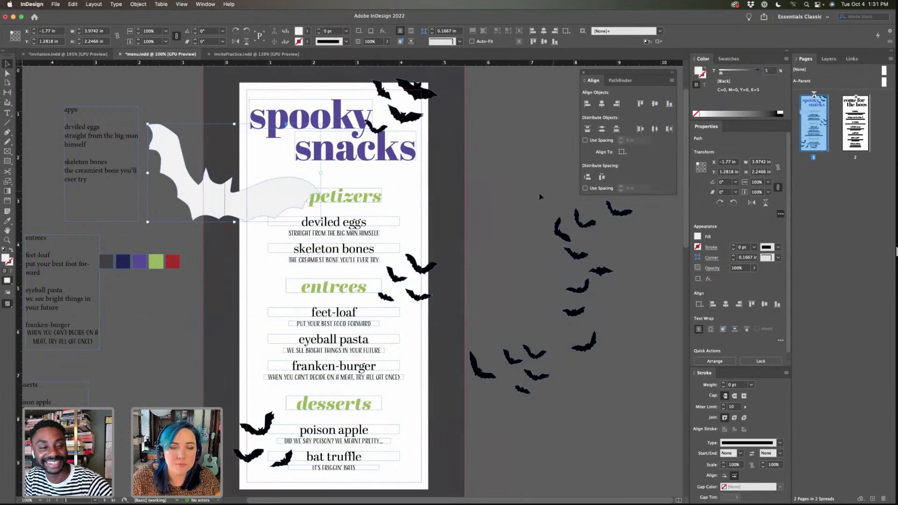
pyautogui.press('super+z')
pyautogui.click(737, 267)
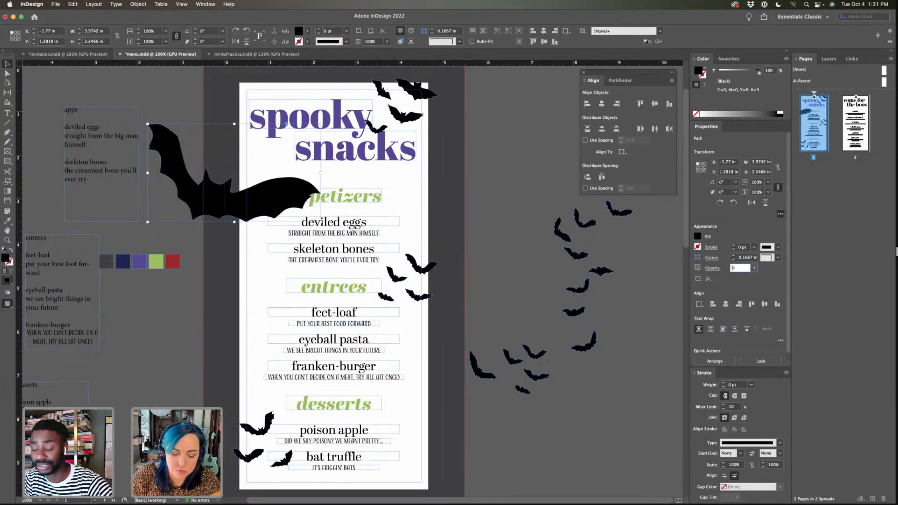
pyautogui.write('5')
pyautogui.press('Return')
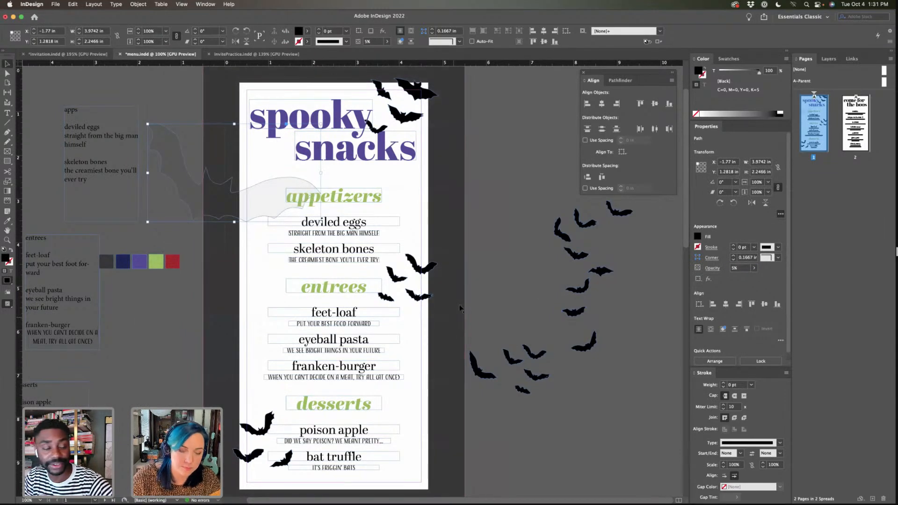
# Move the faded bat right and tilt it to -2° behind the appetizers heading.
pyautogui.press('w')
pyautogui.moveTo(240, 209); pyautogui.dragTo(276, 207)
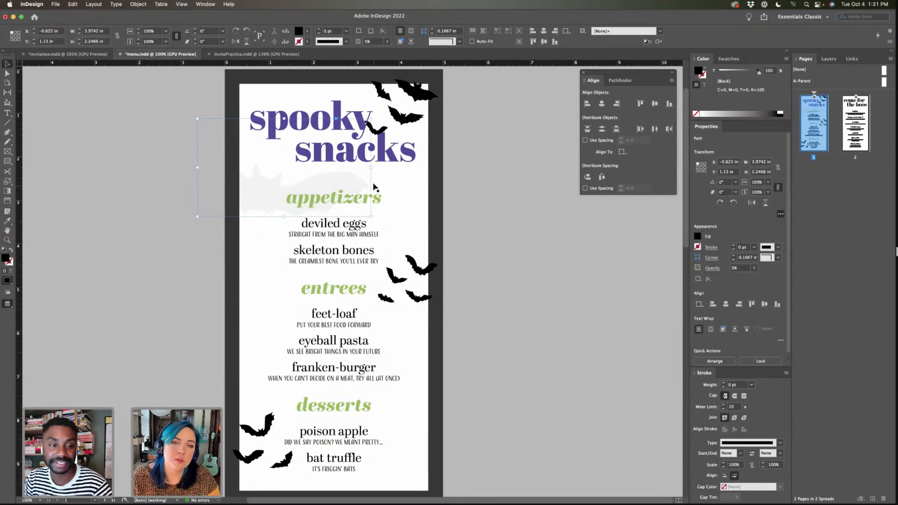
pyautogui.moveTo(374, 221); pyautogui.dragTo(379, 230)
pyautogui.click(418, 200)
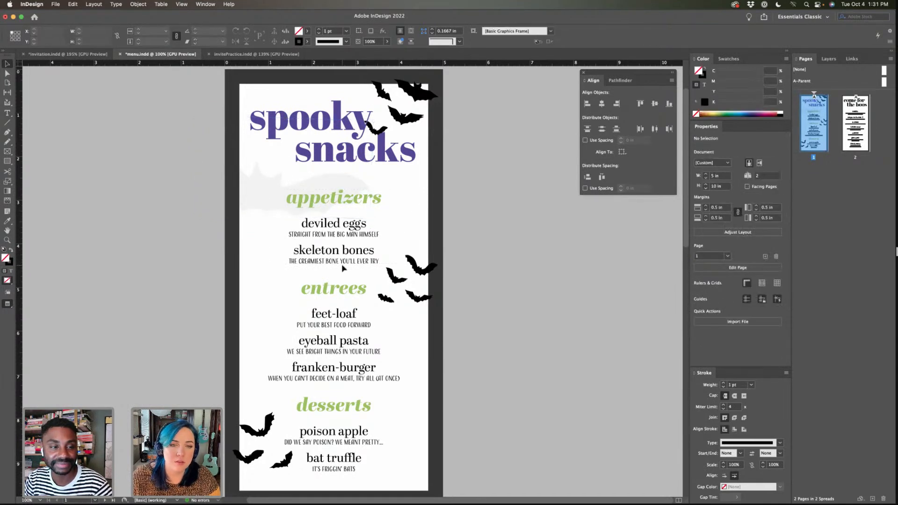
# Reposition the faded bat, moving it down and then nudging it up and right.
pyautogui.scroll(-1, 261, 190)
pyautogui.press('super+minus')
pyautogui.moveTo(261, 191); pyautogui.dragTo(396, 380)
pyautogui.press('super+z')
pyautogui.moveTo(346, 202); pyautogui.dragTo(412, 393)
pyautogui.click(512, 446)
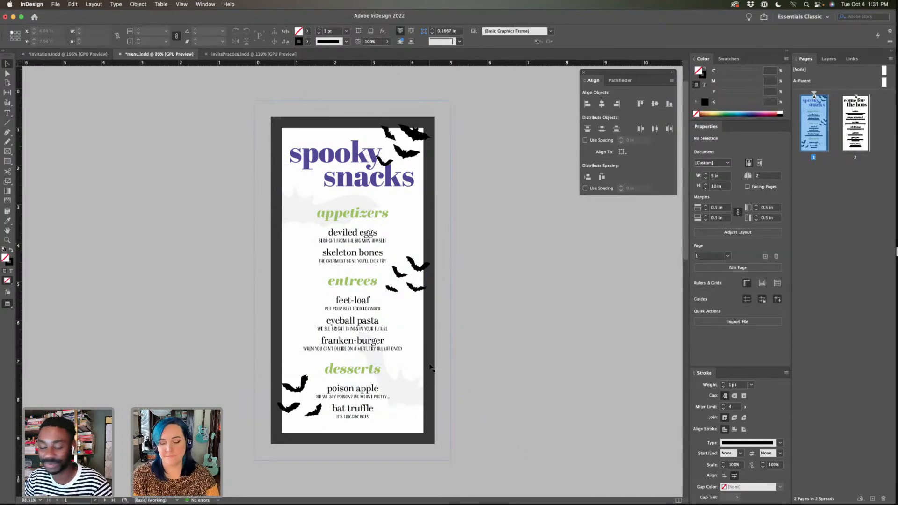
pyautogui.scroll(2, 430, 367)
pyautogui.click(302, 212)
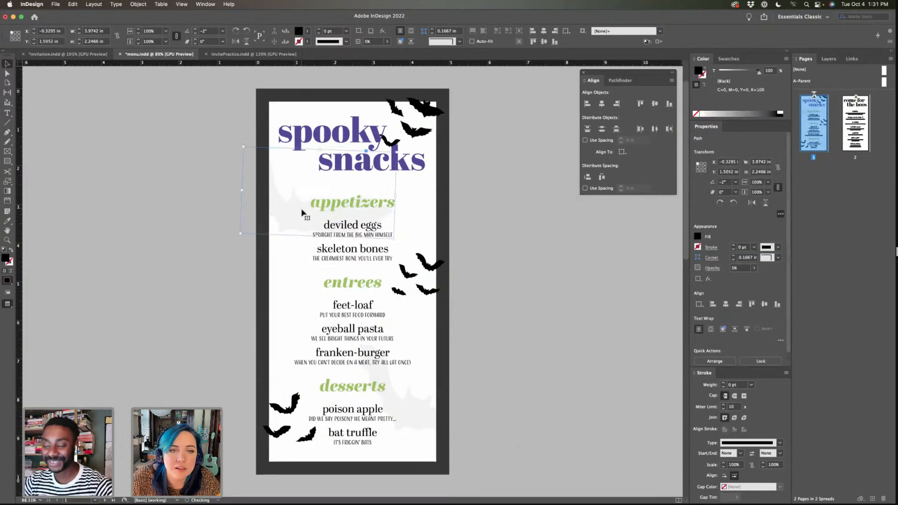
pyautogui.moveTo(301, 213); pyautogui.dragTo(306, 208)
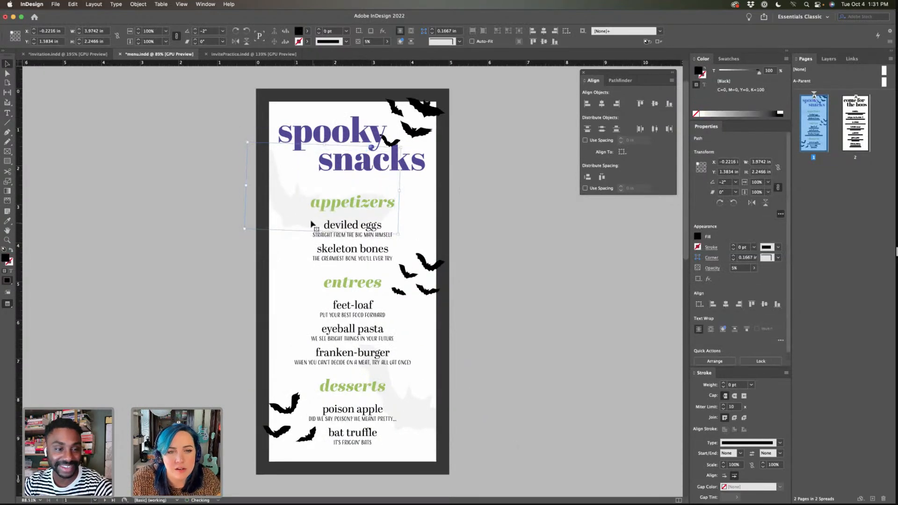
pyautogui.click(418, 225)
pyautogui.scroll(1, 421, 228)
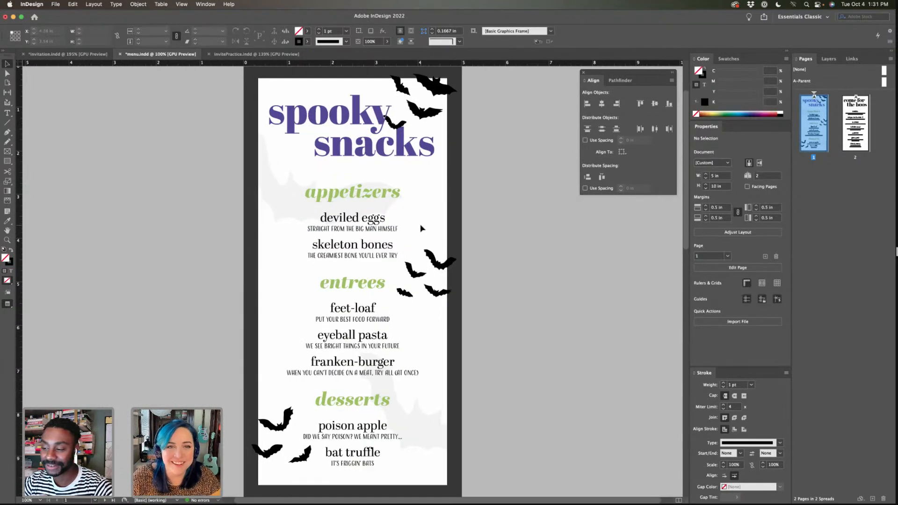
# Copy a pasteboard bat beside skeleton bones and enlarge it over the appetizers section.
pyautogui.press('w')
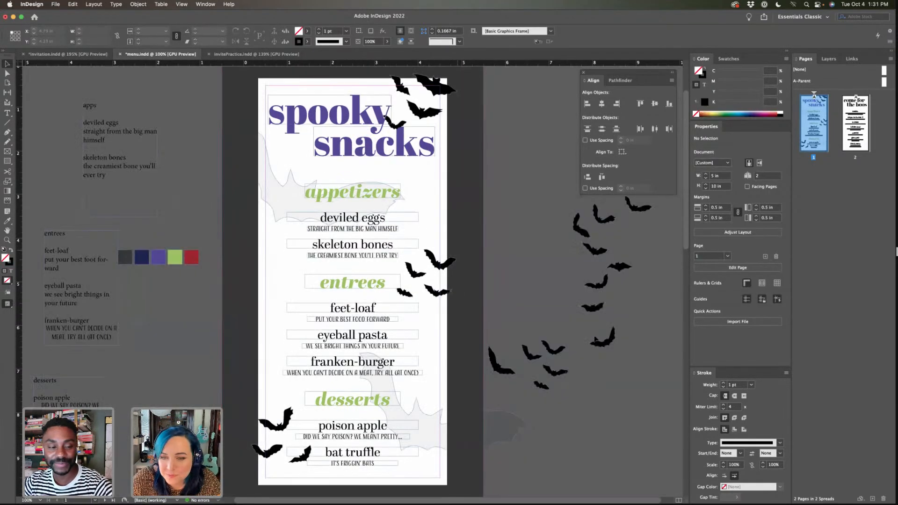
pyautogui.moveTo(610, 344); pyautogui.dragTo(294, 262)
pyautogui.click(276, 206)
pyautogui.click(294, 260)
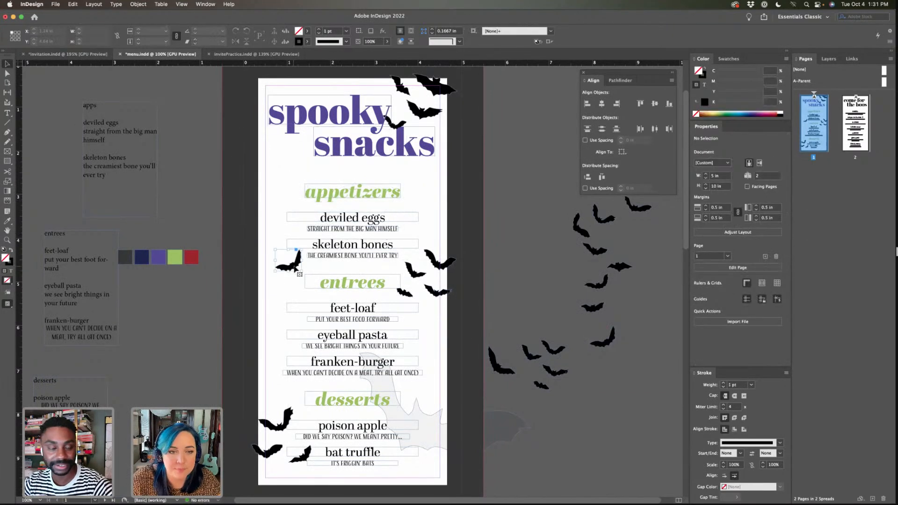
pyautogui.moveTo(301, 250); pyautogui.dragTo(414, 196)
# Eyedrop the faint bat's 5% look onto the large bat, then enlarge and reposition it.
pyautogui.press('i')
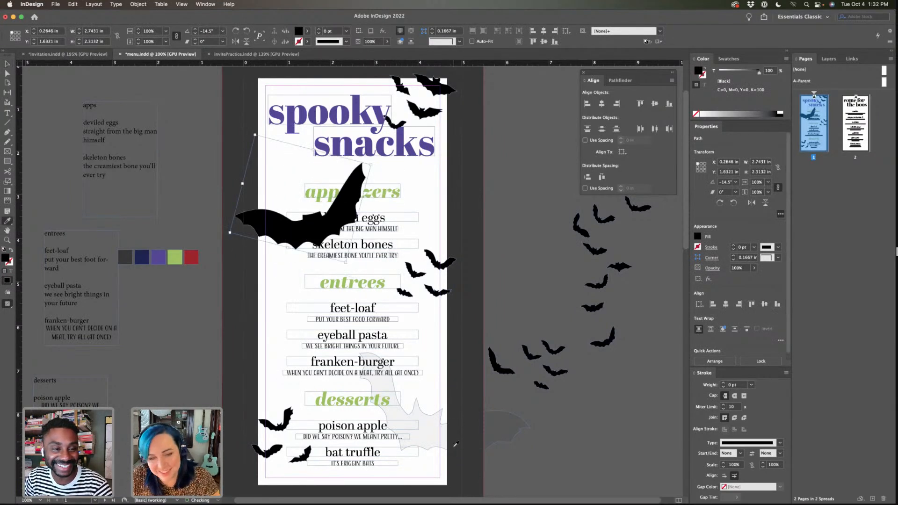
pyautogui.click(428, 438)
pyautogui.press('c')
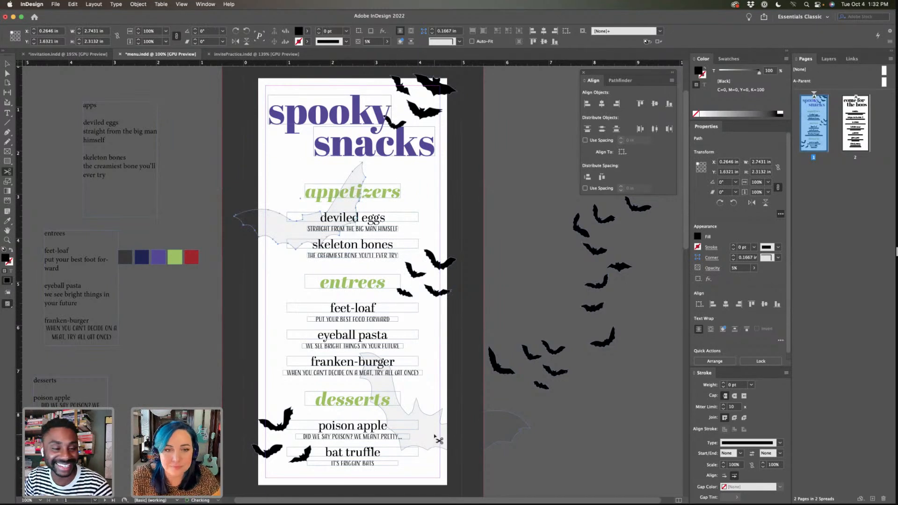
pyautogui.press('v')
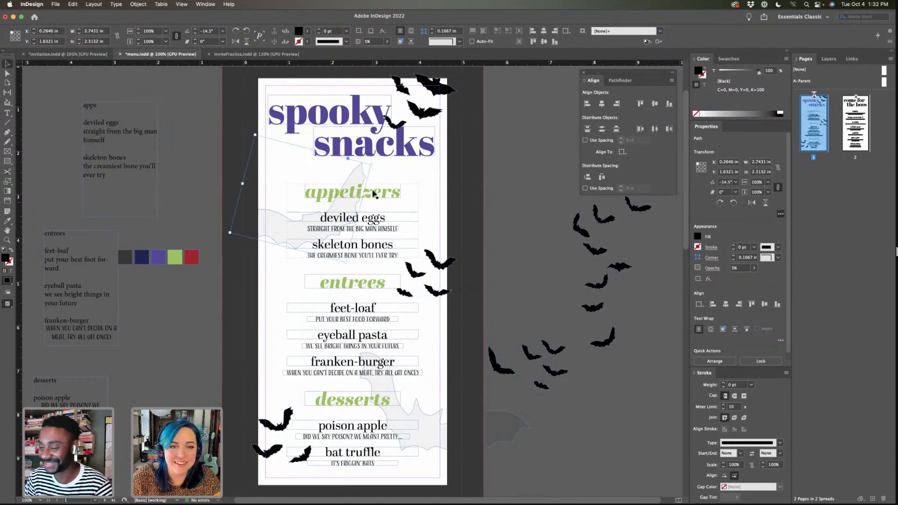
pyautogui.moveTo(371, 166)
pyautogui.mouseDown()
pyautogui.moveTo(406, 170)
pyautogui.moveTo(361, 178)
pyautogui.mouseUp()
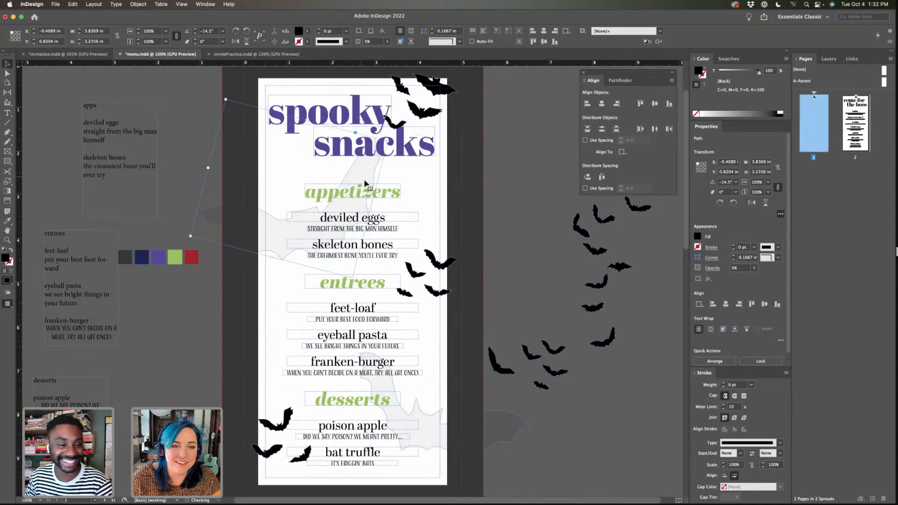
pyautogui.click(522, 222)
pyautogui.press('w')
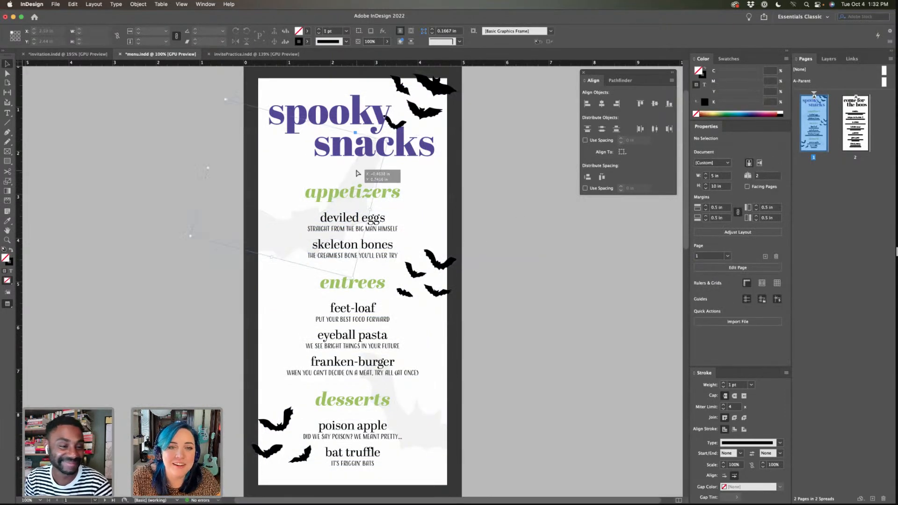
pyautogui.click(355, 177)
pyautogui.moveTo(357, 178); pyautogui.dragTo(366, 178)
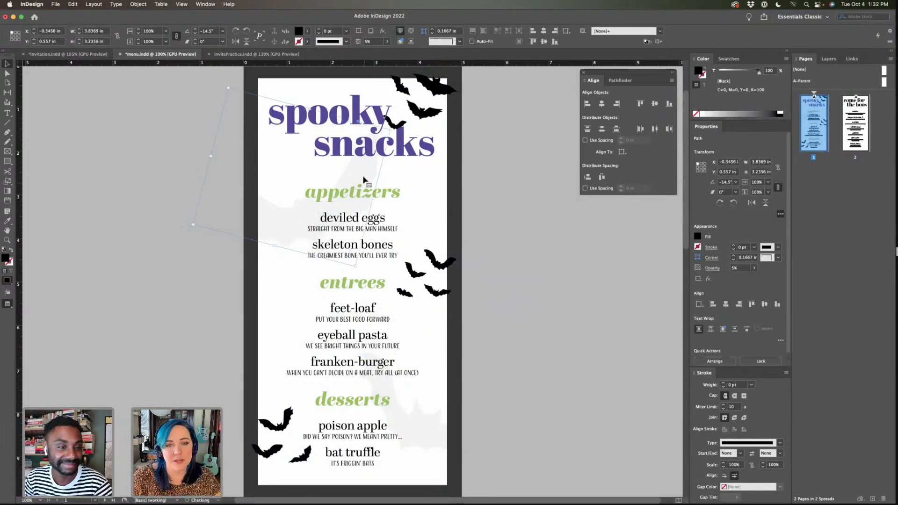
pyautogui.click(553, 458)
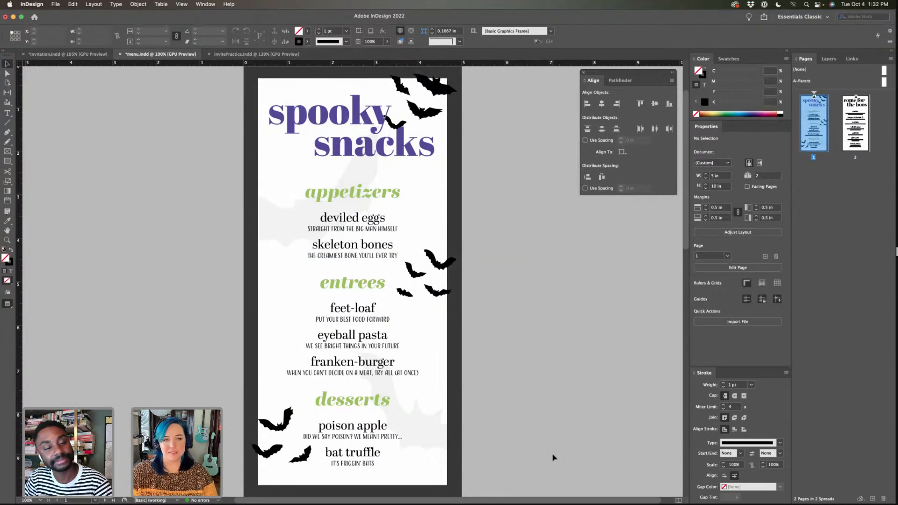
# Enlarge the lower faint bat and delete the upper faint bat.
pyautogui.click(441, 429)
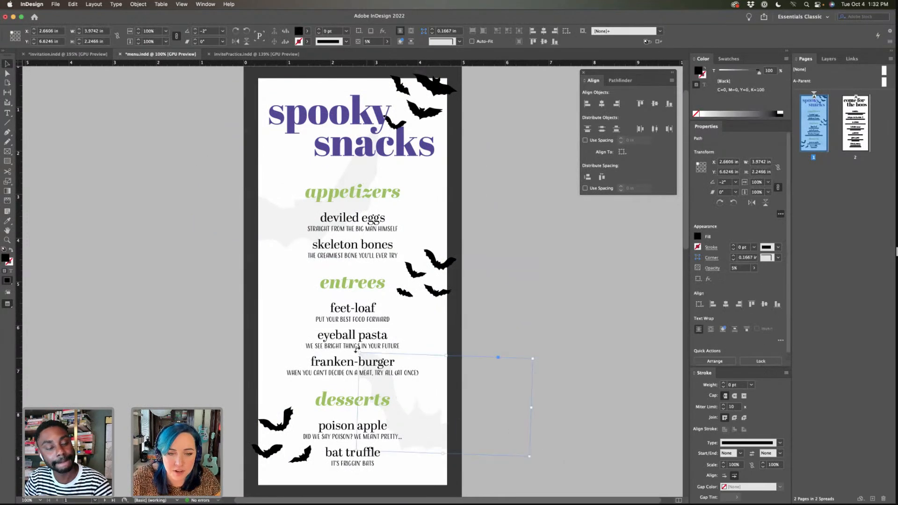
pyautogui.moveTo(358, 351); pyautogui.dragTo(287, 302)
pyautogui.moveTo(413, 432); pyautogui.dragTo(436, 428)
pyautogui.press('super+z')
pyautogui.click(532, 480)
pyautogui.click(297, 239)
pyautogui.press('Delete')
# Stretch the faint bat across the middle of the page and move it up behind entrees.
pyautogui.click(417, 421)
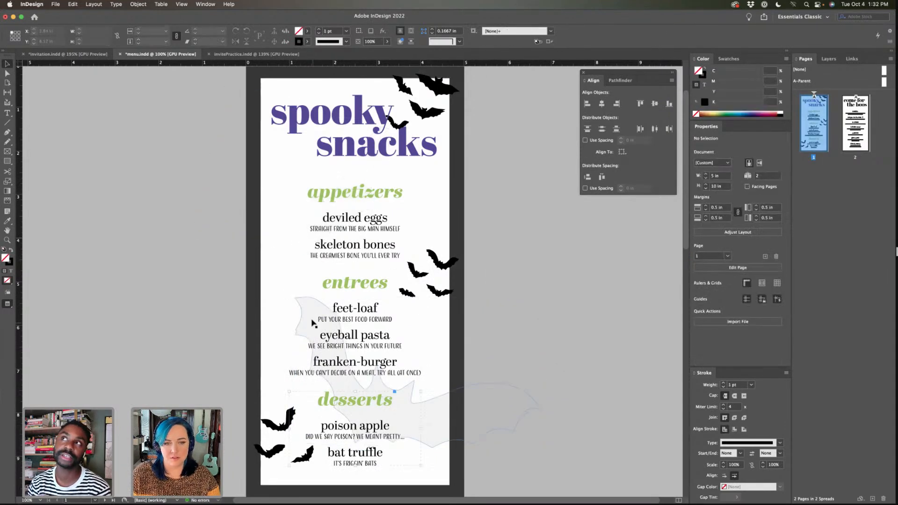
pyautogui.click(299, 304)
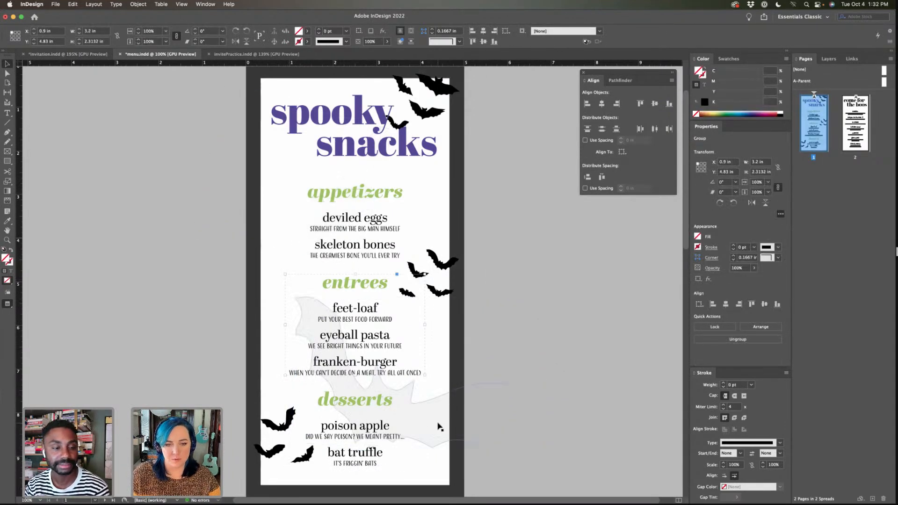
pyautogui.click(301, 360)
pyautogui.moveTo(295, 300); pyautogui.dragTo(248, 271)
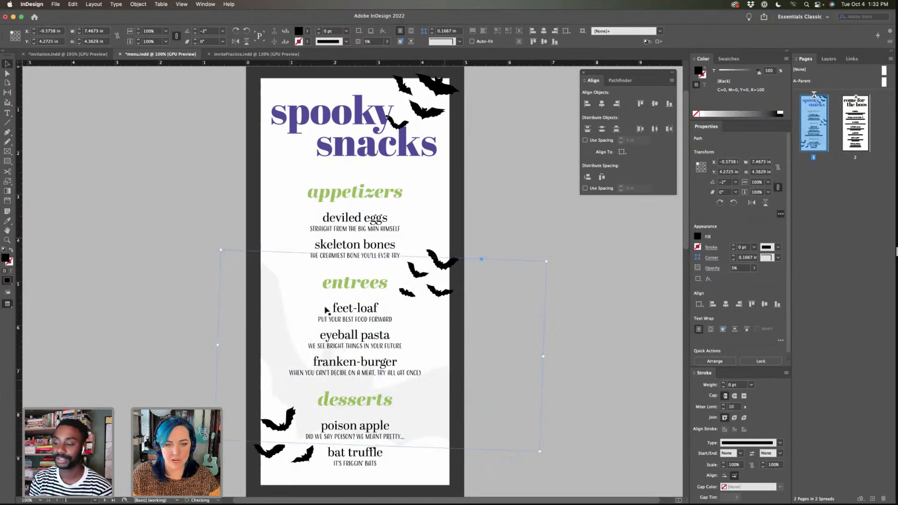
pyautogui.moveTo(420, 412); pyautogui.dragTo(438, 389)
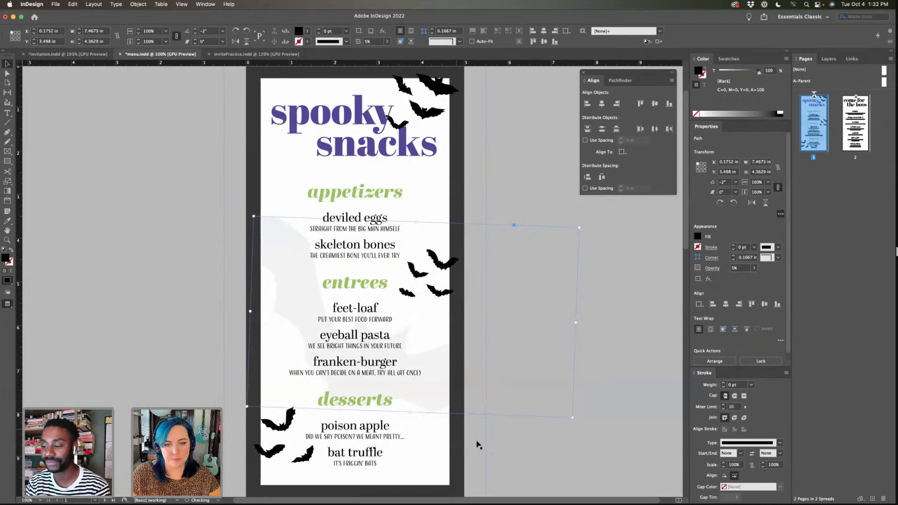
pyautogui.click(505, 459)
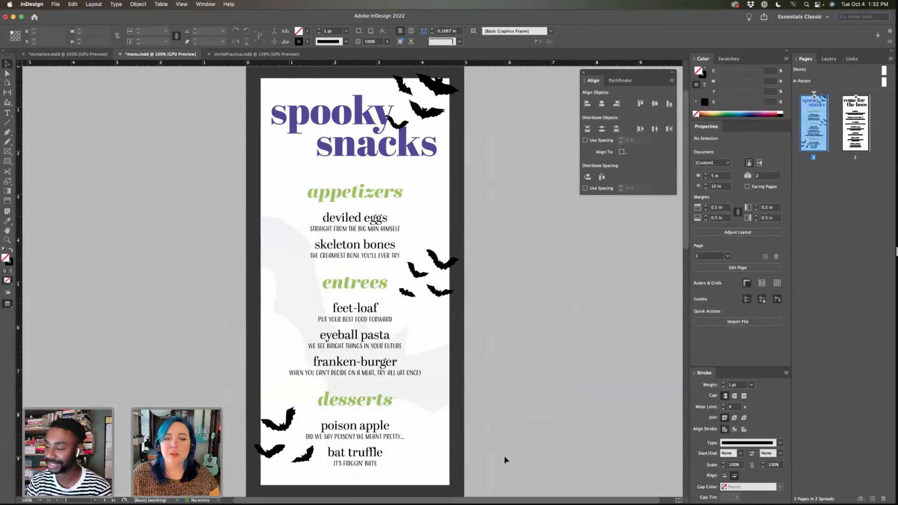
# Shrink the bat background to about 7.08 × 4.29 in and nudge it up.
pyautogui.click(419, 407)
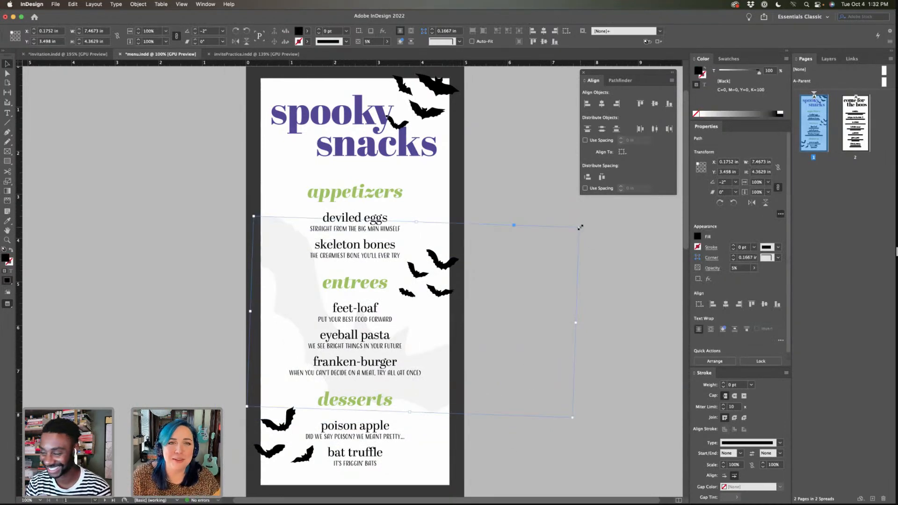
pyautogui.moveTo(579, 227); pyautogui.dragTo(561, 231)
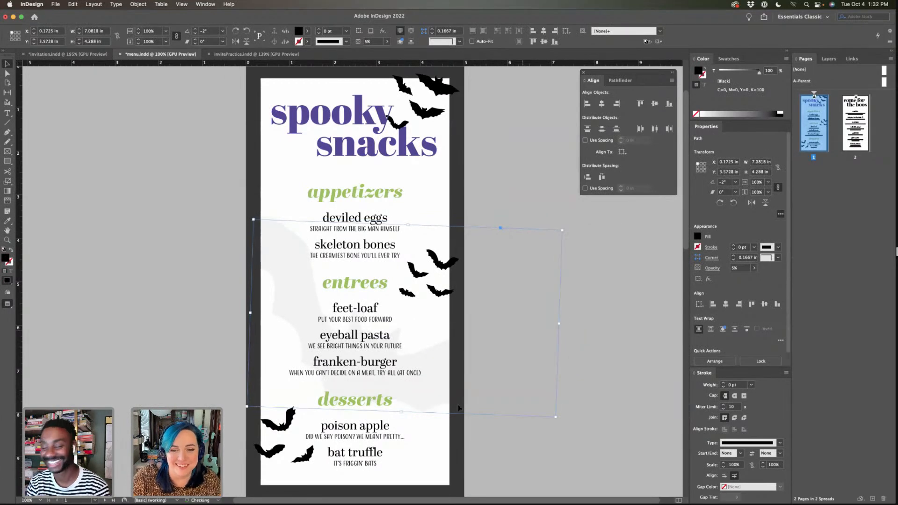
pyautogui.moveTo(427, 409); pyautogui.dragTo(427, 403)
pyautogui.click(505, 453)
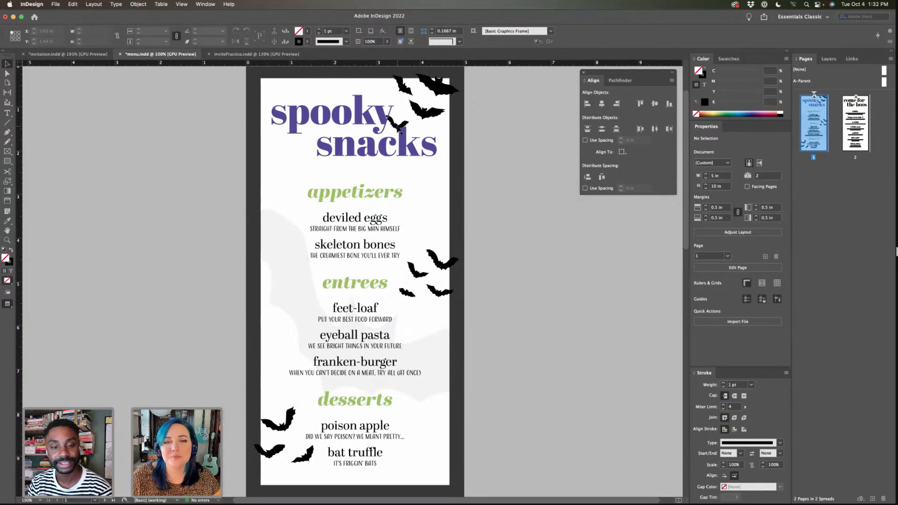
# Shift the pale bat background slightly left toward the page edge.
pyautogui.click(427, 133)
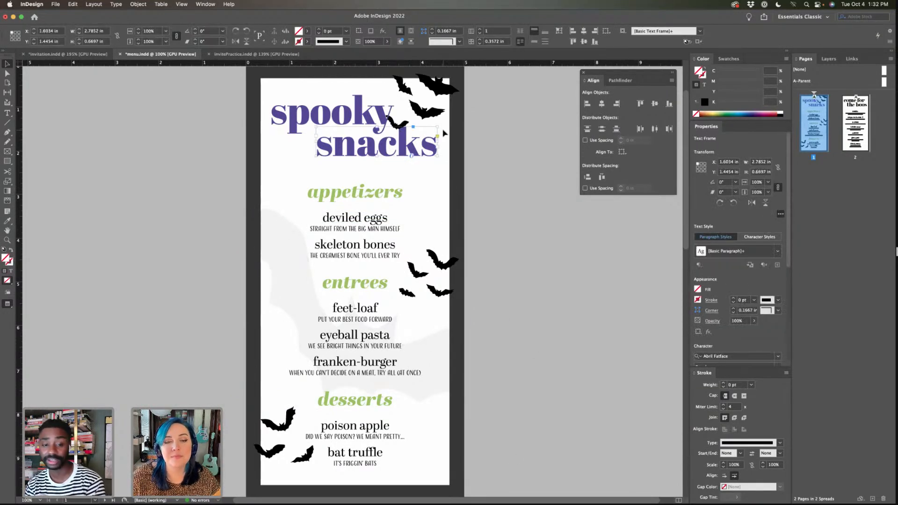
pyautogui.click(433, 304)
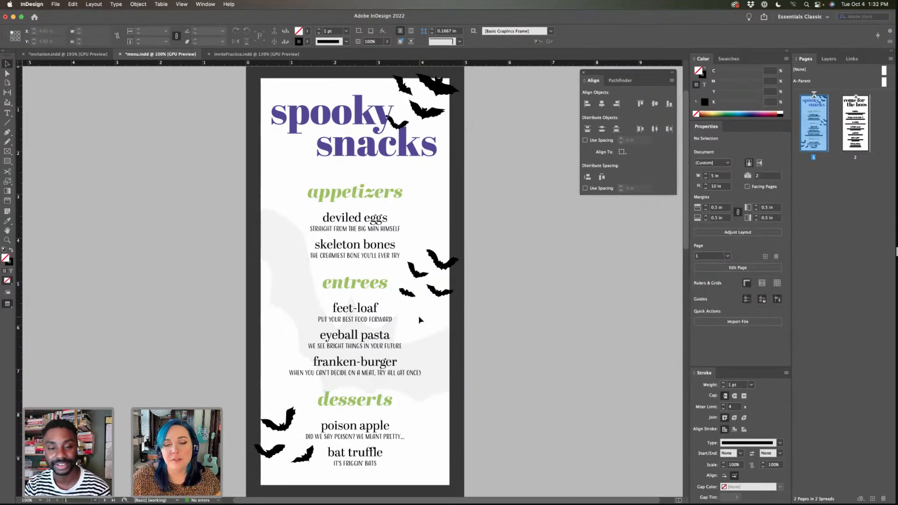
pyautogui.click(432, 351)
pyautogui.moveTo(433, 350); pyautogui.dragTo(438, 354)
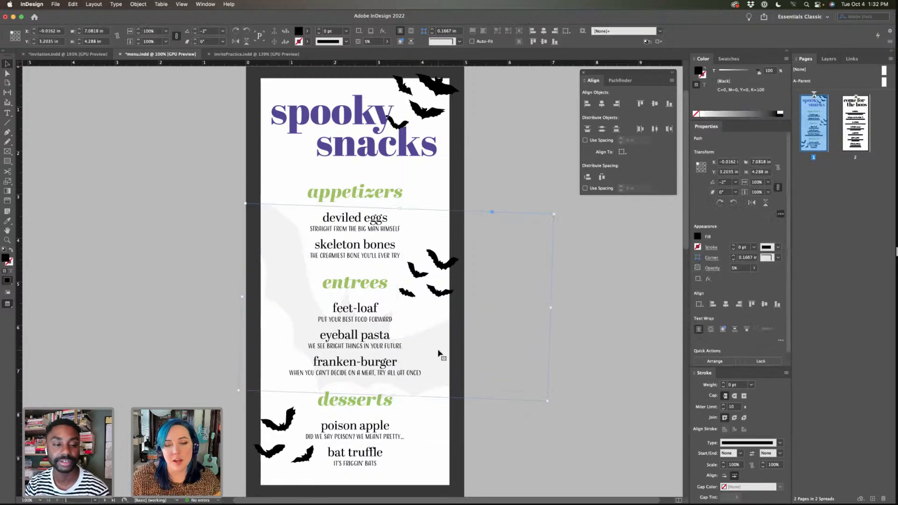
pyautogui.click(424, 322)
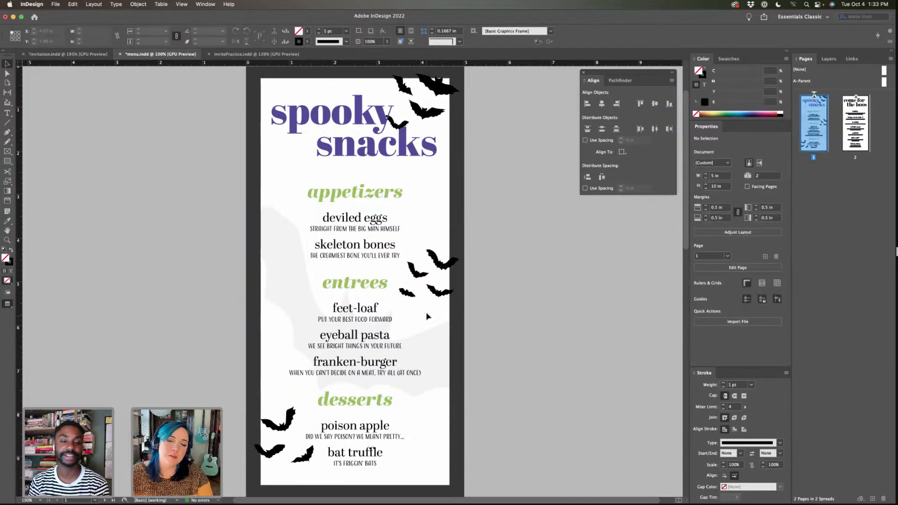
# Move the four small bats below entrees up and right together.
pyautogui.scroll(-2, 416, 304)
pyautogui.click(410, 255)
pyautogui.keyDown('shift'); pyautogui.click(421, 237); pyautogui.keyUp('shift')
pyautogui.keyDown('shift'); pyautogui.click(440, 228); pyautogui.keyUp('shift')
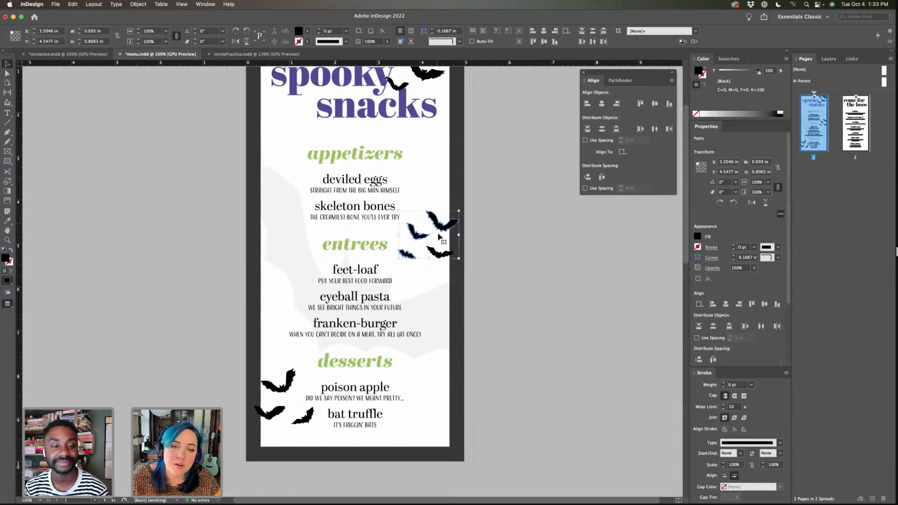
pyautogui.keyDown('shift'); pyautogui.click(439, 255); pyautogui.keyUp('shift')
pyautogui.moveTo(439, 256); pyautogui.dragTo(439, 242)
pyautogui.click(442, 259)
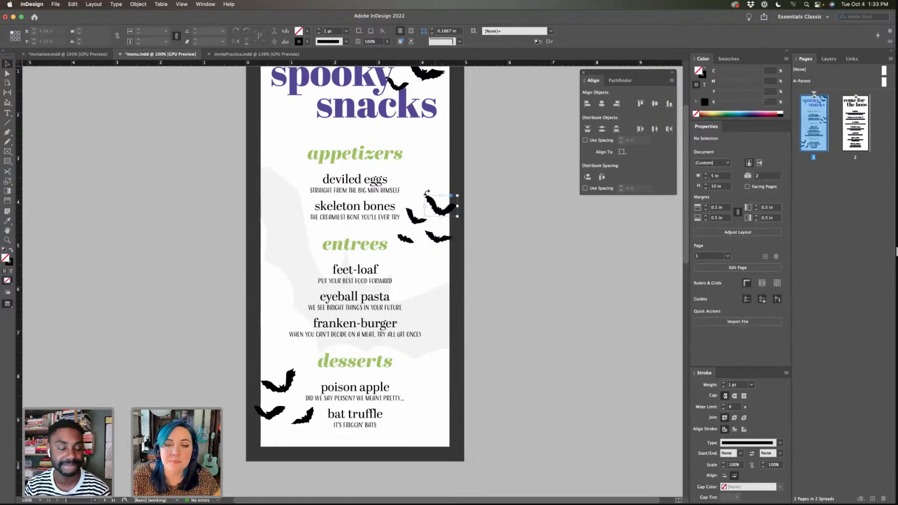
# Reposition the top bat and its small neighbour beside skeleton bones.
pyautogui.click(434, 210)
pyautogui.moveTo(436, 212); pyautogui.dragTo(414, 224)
pyautogui.click(432, 226)
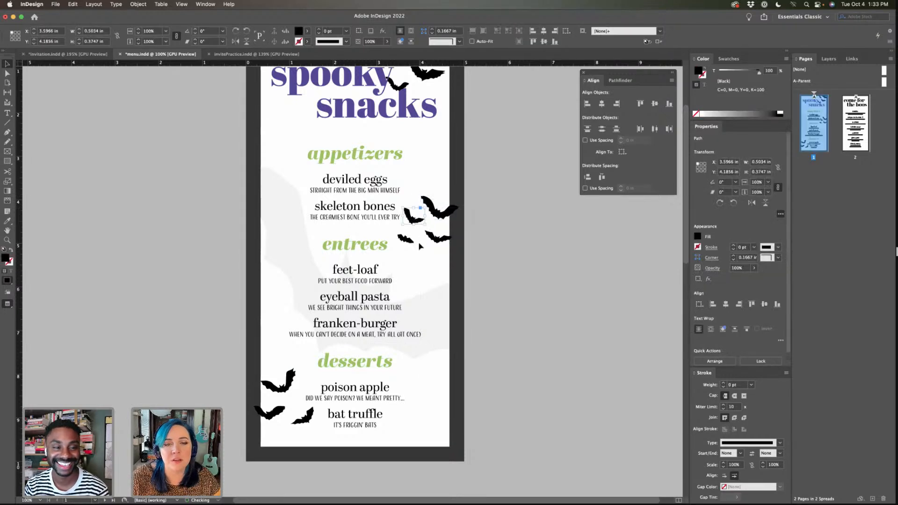
pyautogui.click(439, 255)
pyautogui.click(440, 219)
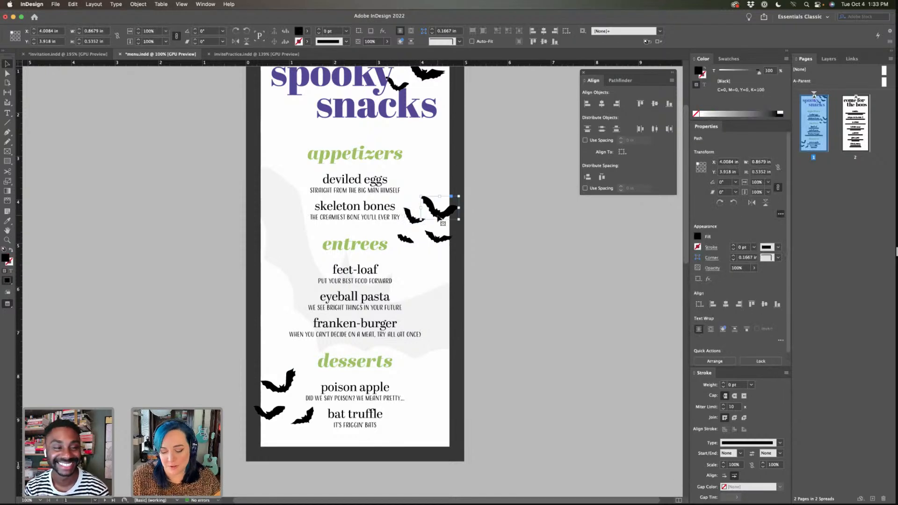
pyautogui.click(427, 259)
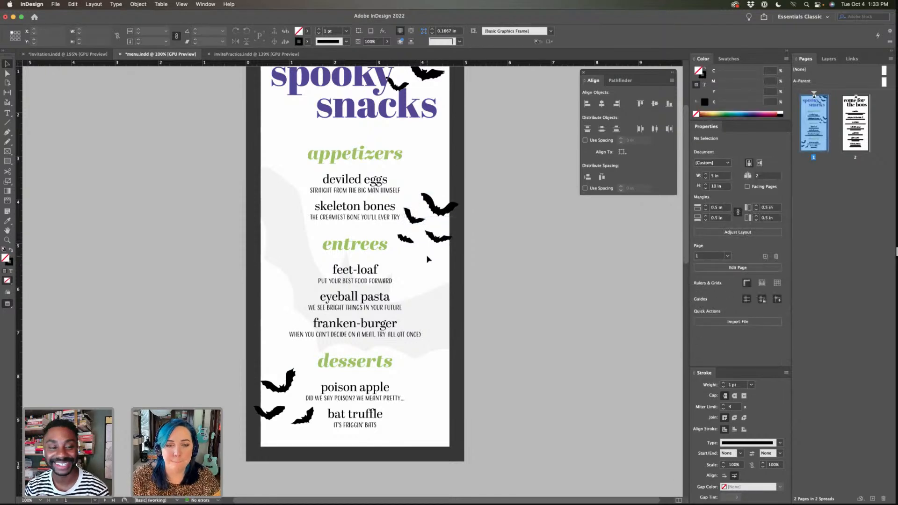
# Fit the page in the window and rearrange the bats around the spooky snacks title.
pyautogui.press('super+0')
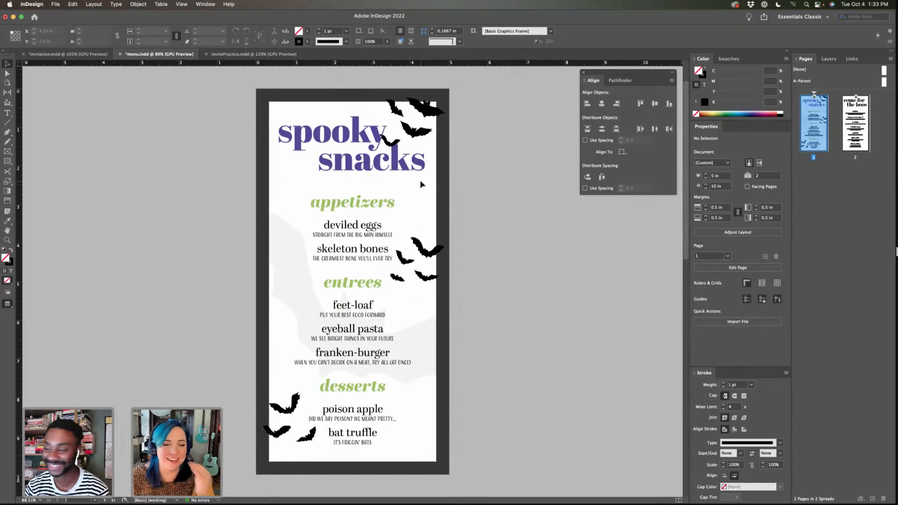
pyautogui.moveTo(312, 111); pyautogui.dragTo(416, 170)
pyautogui.click(417, 185)
pyautogui.click(437, 117)
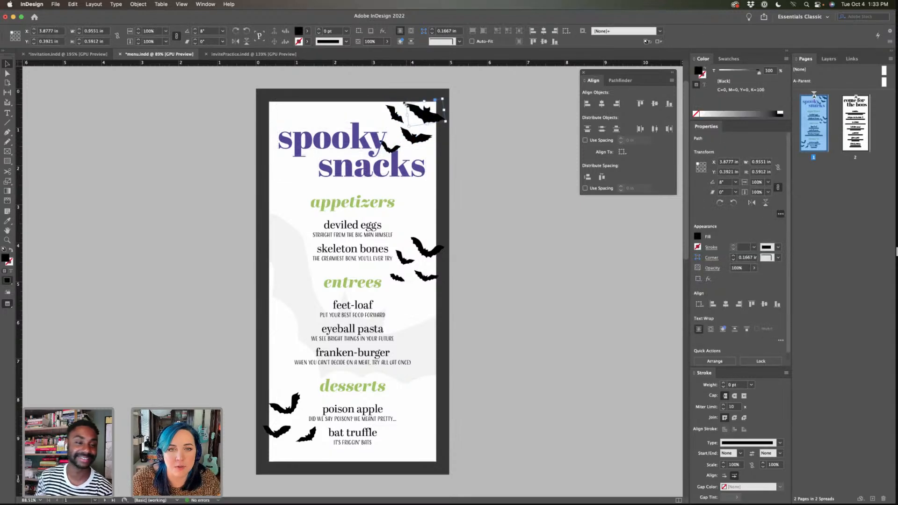
pyautogui.moveTo(426, 114); pyautogui.dragTo(388, 115)
pyautogui.click(388, 109)
pyautogui.click(417, 137)
pyautogui.click(423, 156)
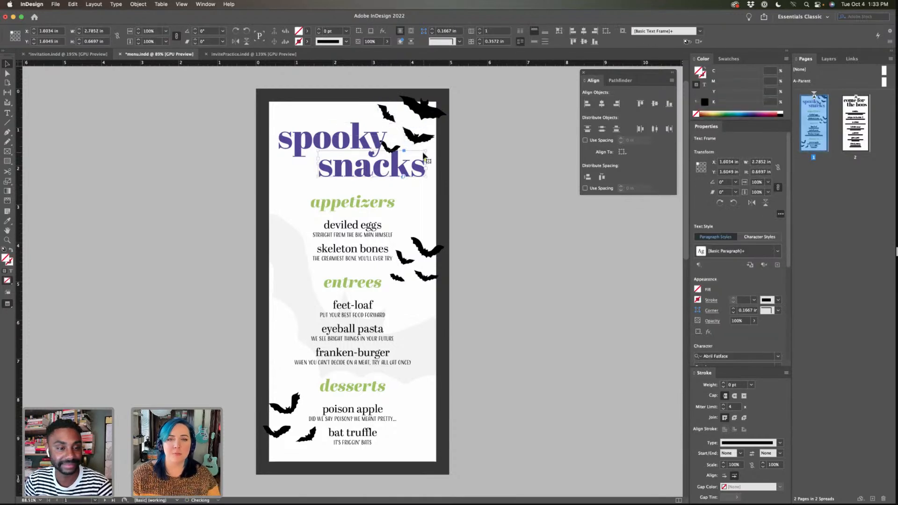
pyautogui.click(433, 162)
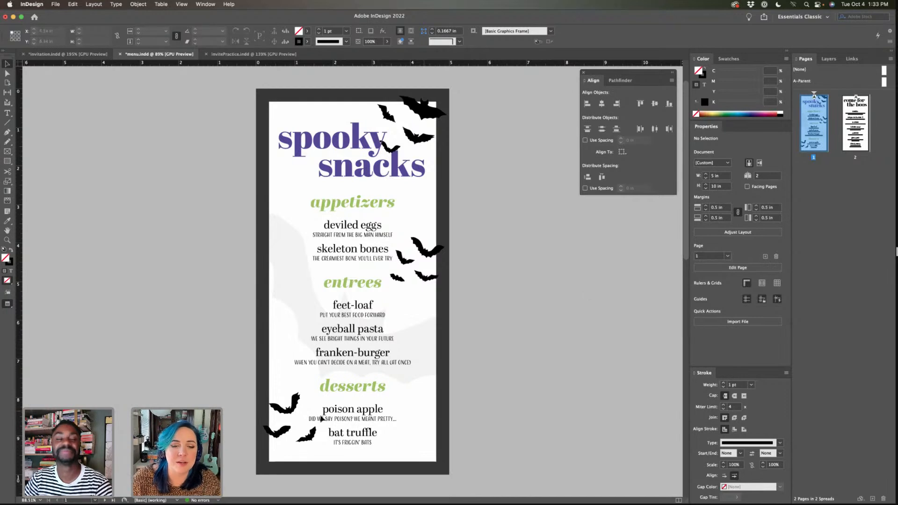
# Slightly enlarge the bat beside poison apple near desserts.
pyautogui.click(297, 407)
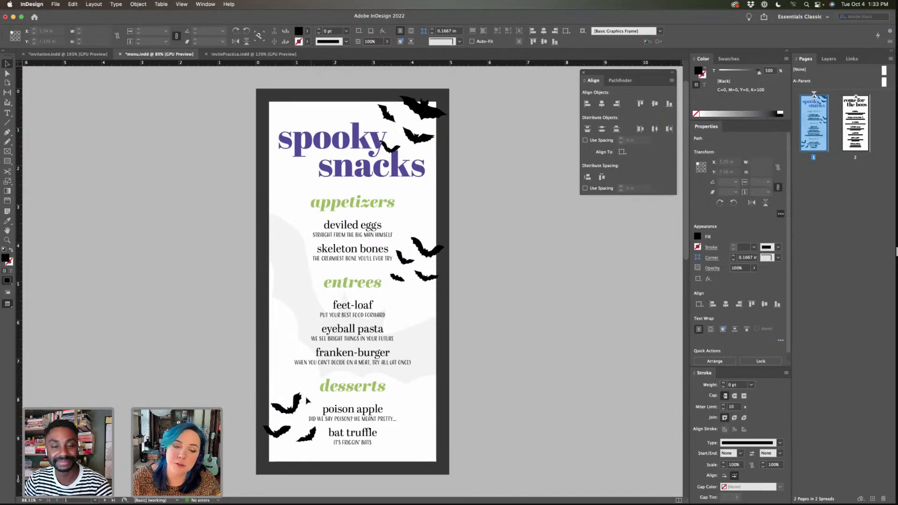
pyautogui.click(283, 428)
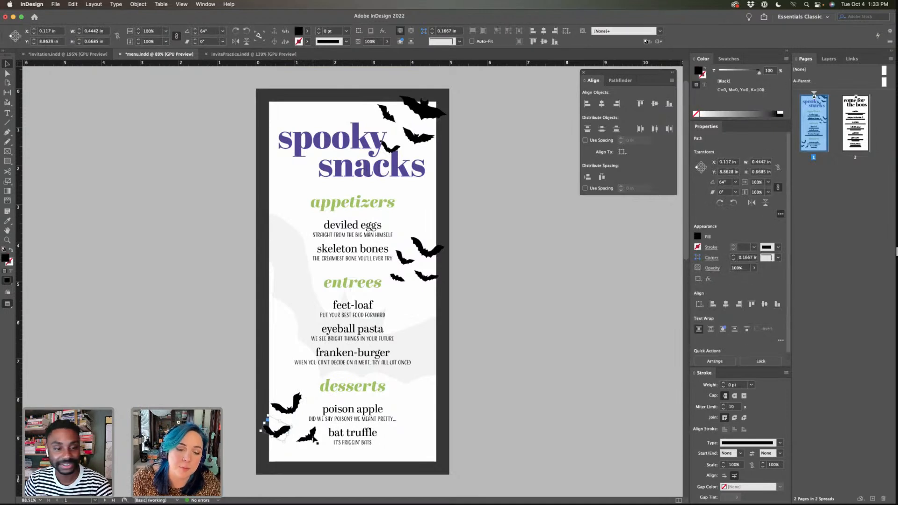
pyautogui.click(286, 406)
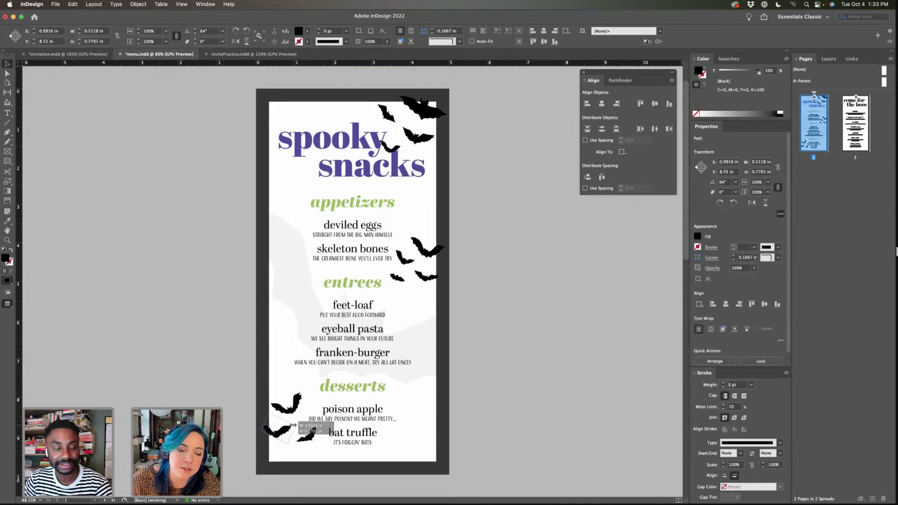
pyautogui.moveTo(304, 395); pyautogui.dragTo(309, 402)
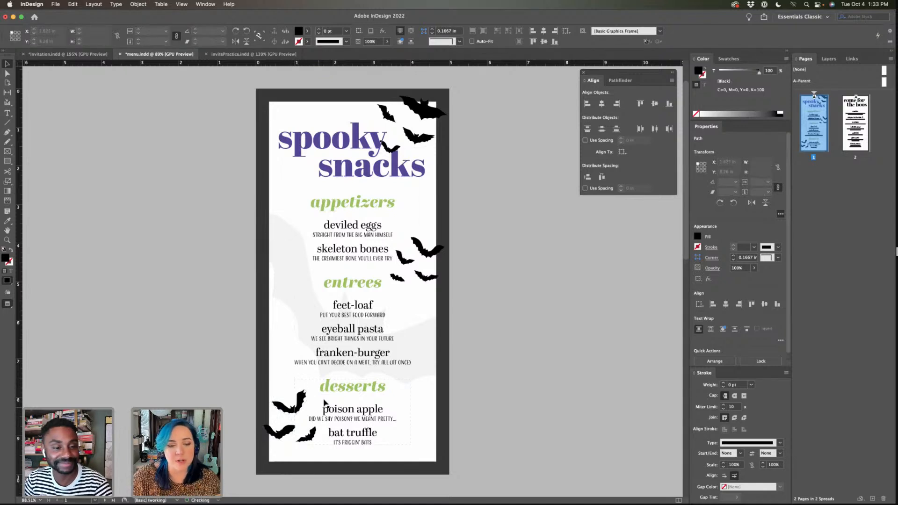
pyautogui.click(484, 468)
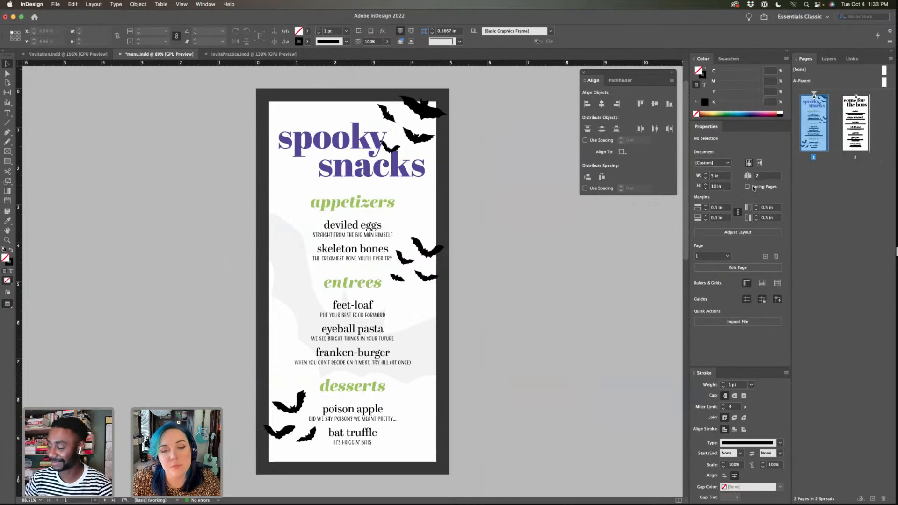
# Eyedrop the red swatch onto the faint bat background and set its opacity to 5%.
pyautogui.click(423, 333)
pyautogui.press('w')
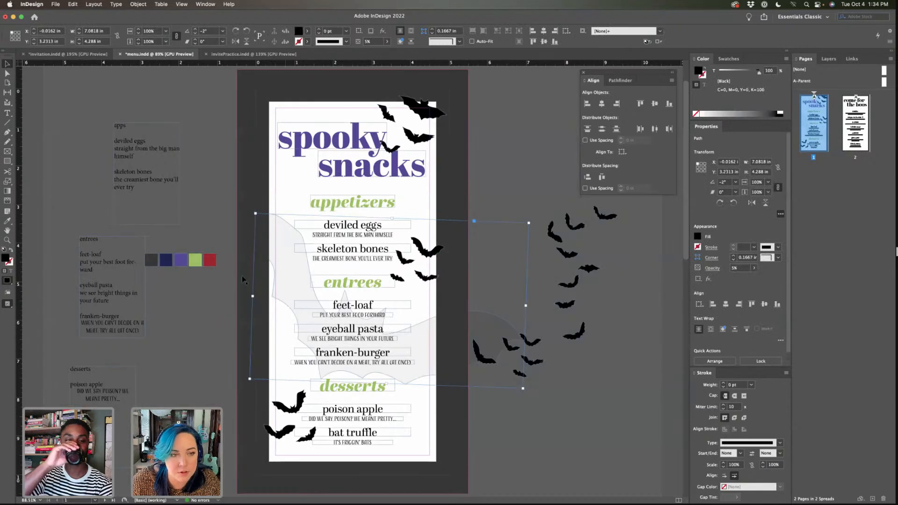
pyautogui.press('i')
pyautogui.click(210, 260)
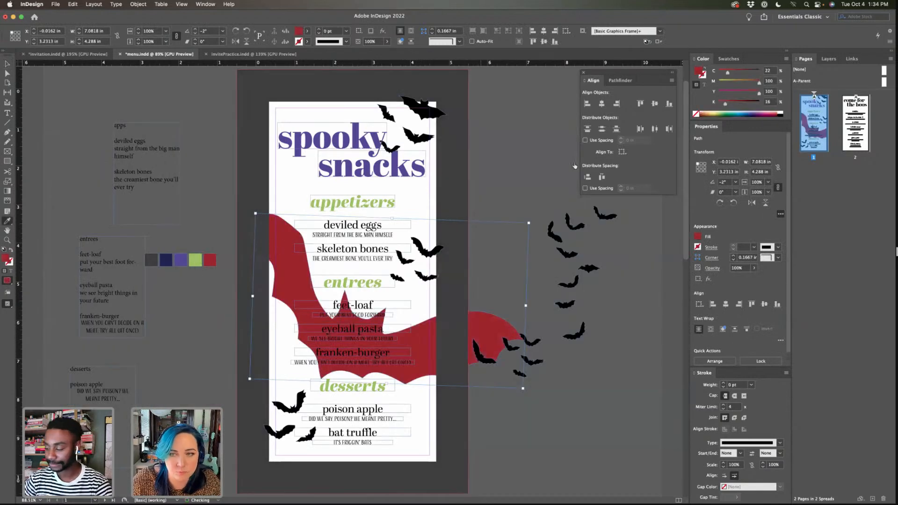
pyautogui.click(742, 269)
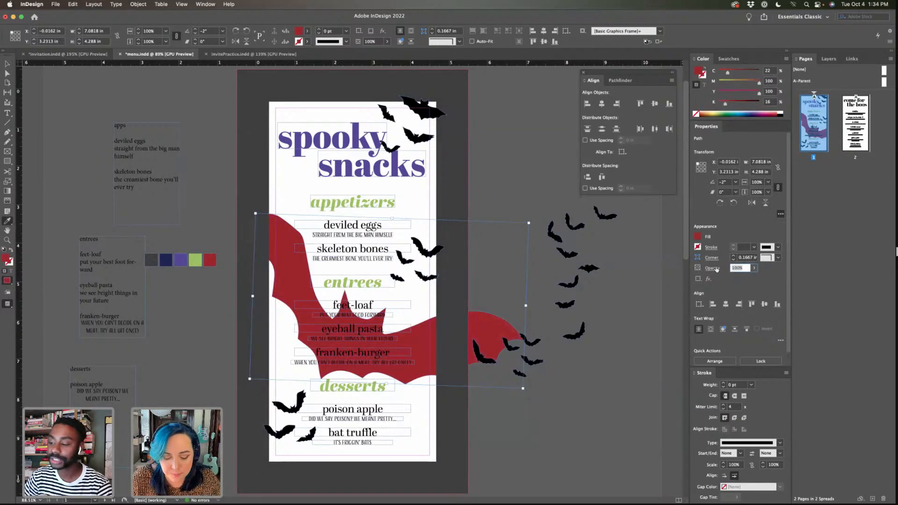
pyautogui.write('5')
pyautogui.press('Return')
pyautogui.press('v')
pyautogui.click(505, 415)
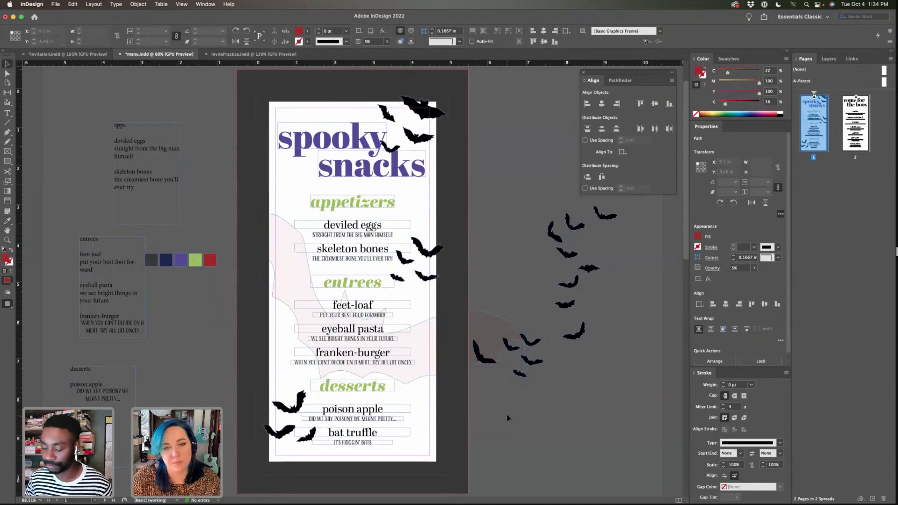
pyautogui.press('w')
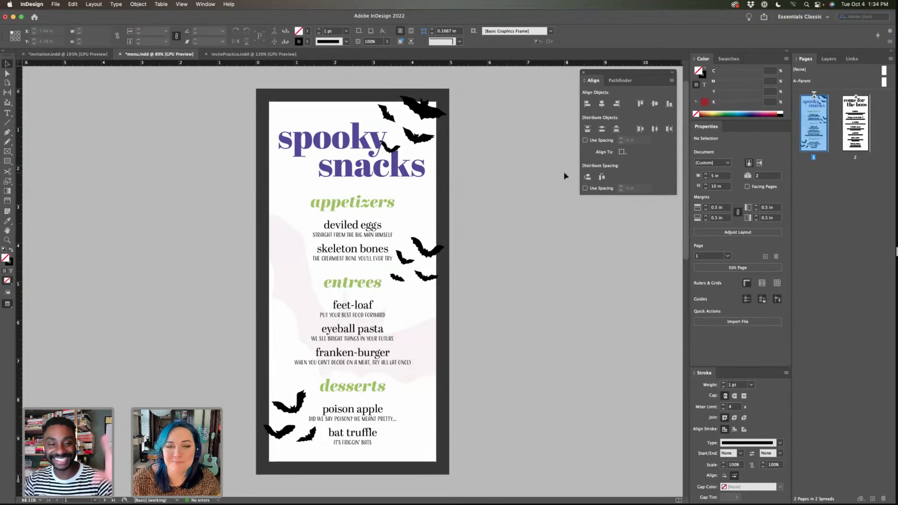
pyautogui.doubleClick(867, 111)
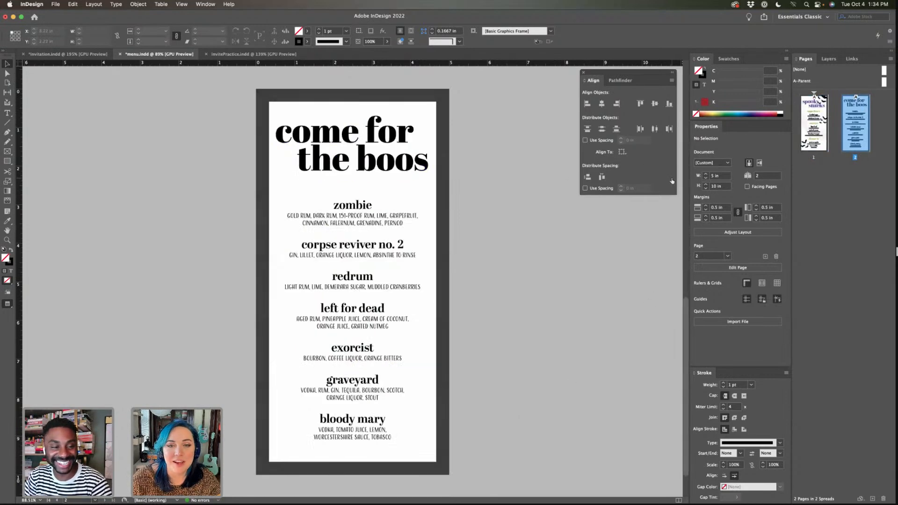
pyautogui.doubleClick(813, 133)
pyautogui.press('w')
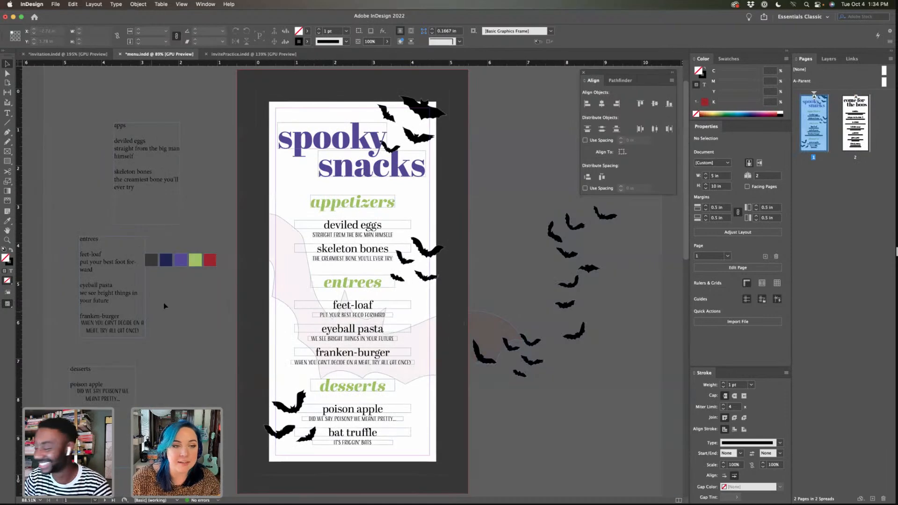
pyautogui.moveTo(227, 275); pyautogui.dragTo(226, 275)
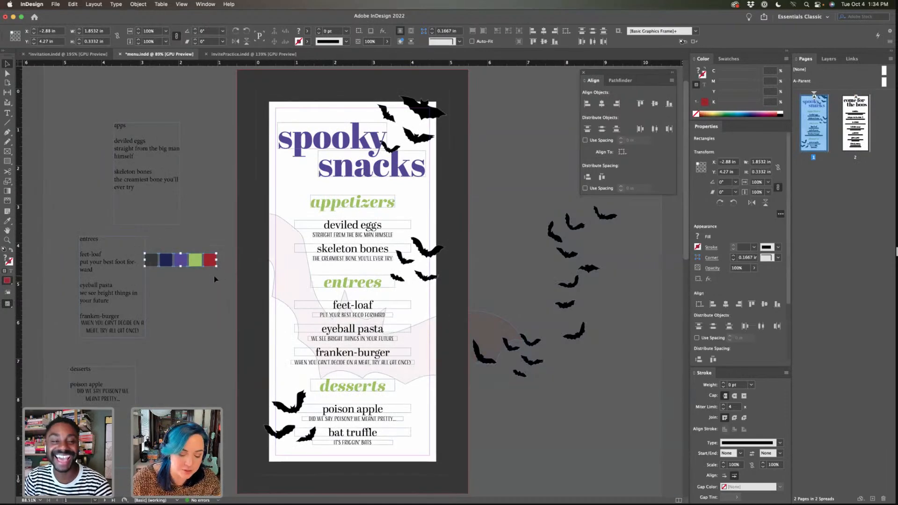
pyautogui.doubleClick(856, 120)
pyautogui.press('super+v')
pyautogui.moveTo(384, 284); pyautogui.dragTo(206, 169)
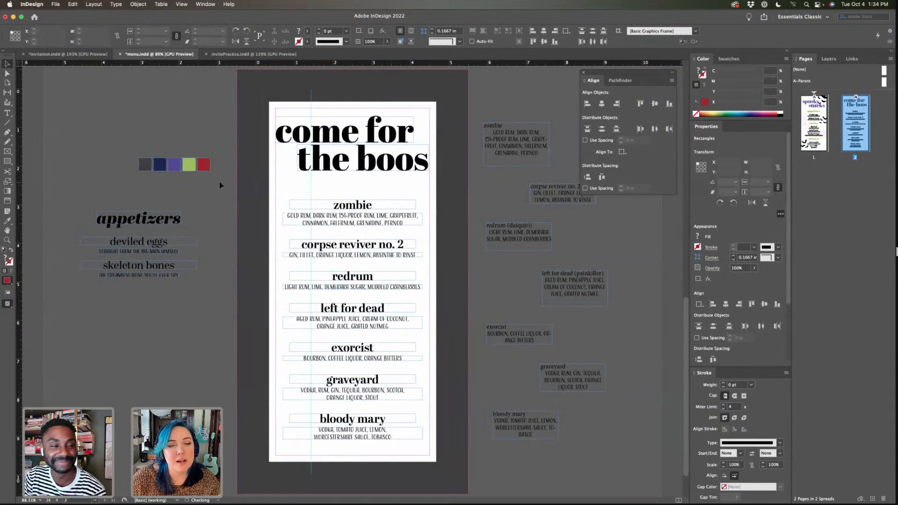
pyautogui.click(222, 184)
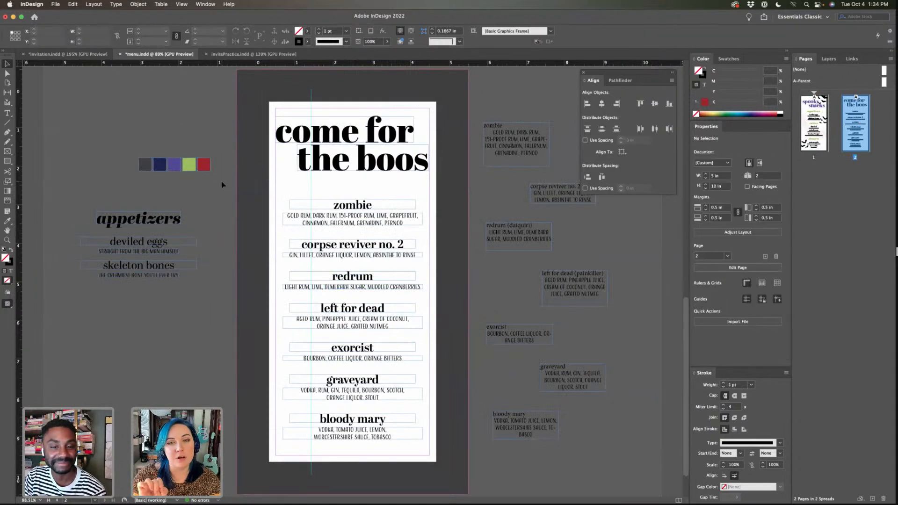
pyautogui.doubleClick(808, 112)
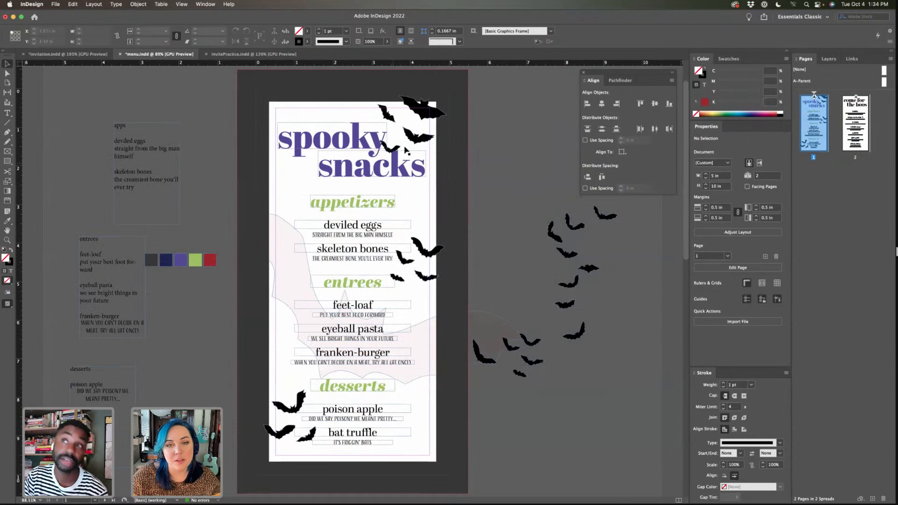
pyautogui.scroll(5, 405, 151)
pyautogui.scroll(-3, 458, 176)
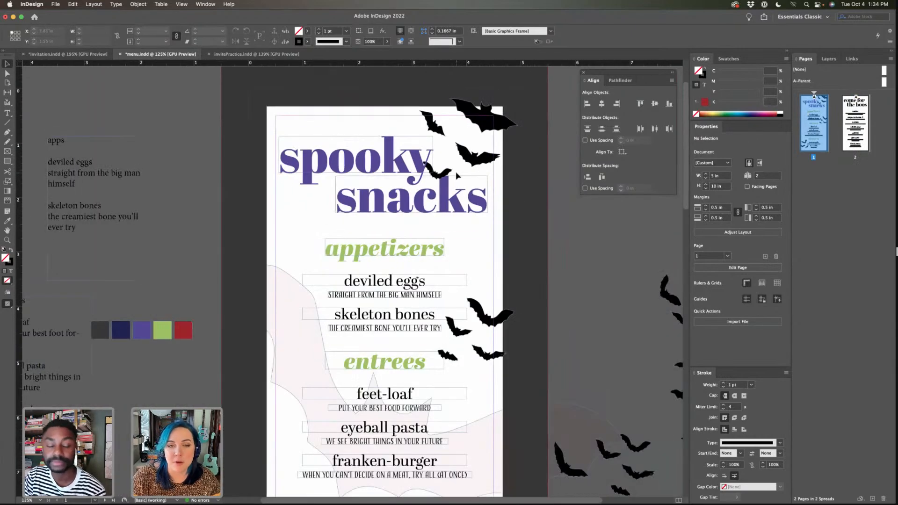
pyautogui.scroll(-3, 472, 180)
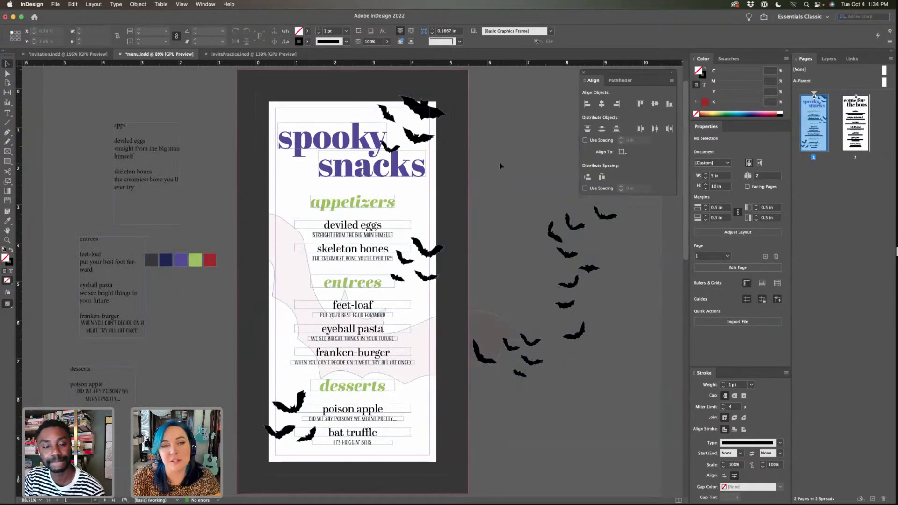
pyautogui.doubleClick(843, 112)
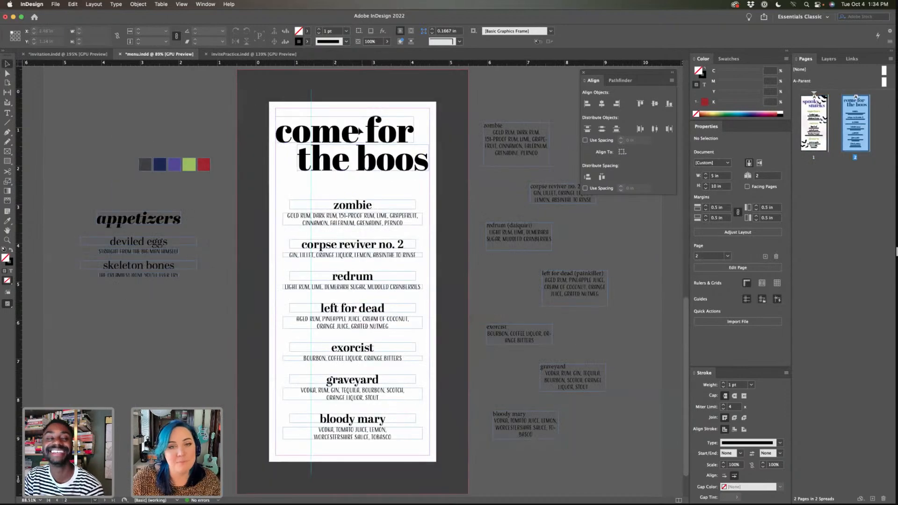
# Recolour the 'come for the boos' headline with the purple swatch.
pyautogui.tripleClick(345, 137)
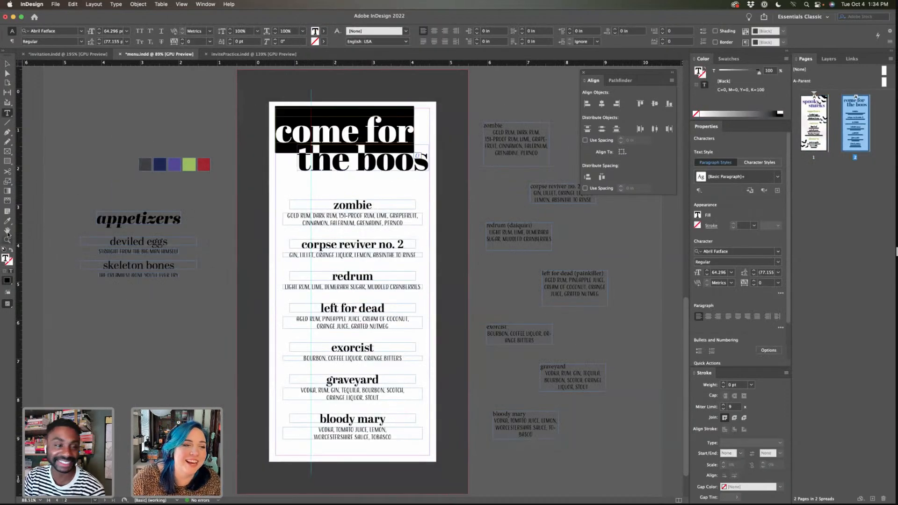
pyautogui.click(7, 221)
pyautogui.click(189, 164)
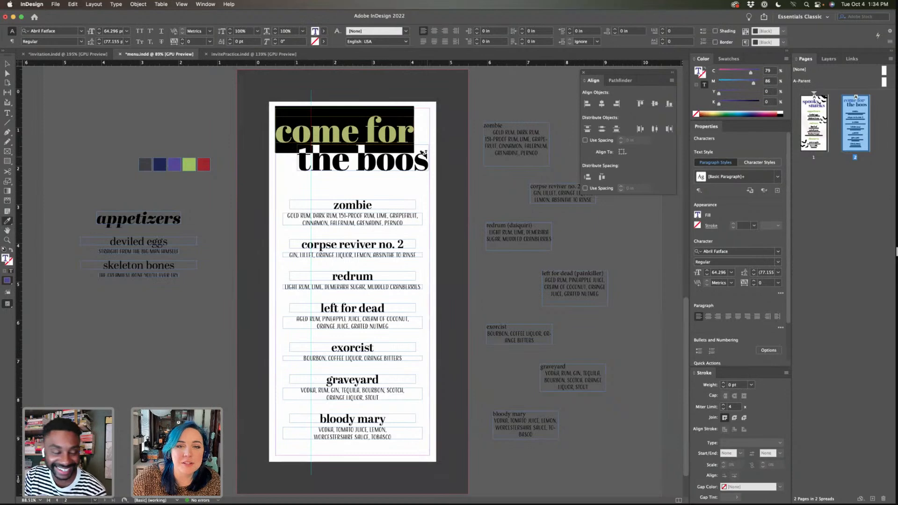
pyautogui.moveTo(426, 156); pyautogui.dragTo(299, 160)
pyautogui.click(7, 63)
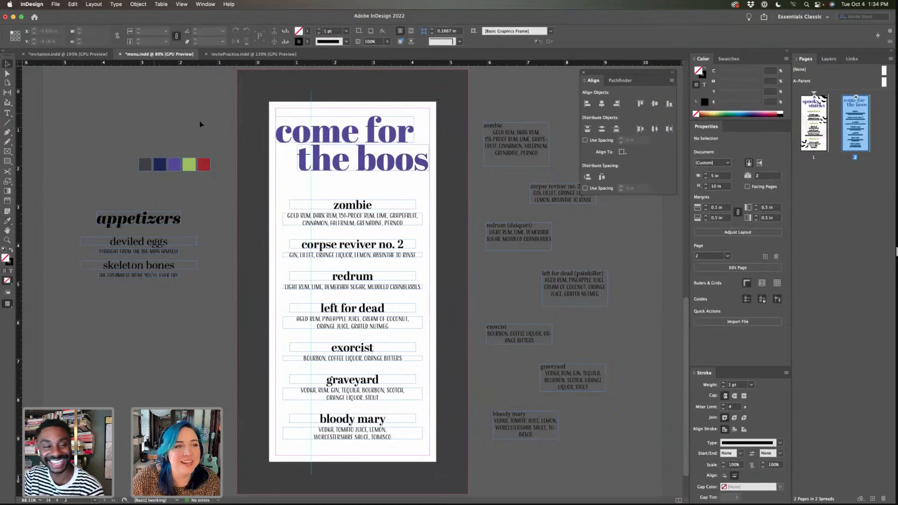
# Turn the seven cocktail names green, from zombie through bloody mary.
pyautogui.doubleClick(368, 206)
pyautogui.moveTo(377, 206); pyautogui.dragTo(314, 199)
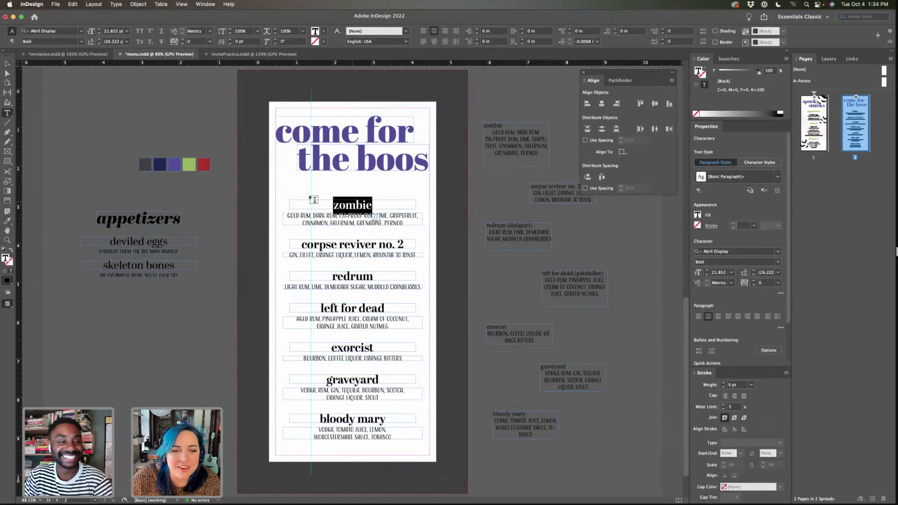
pyautogui.click(7, 221)
pyautogui.click(189, 165)
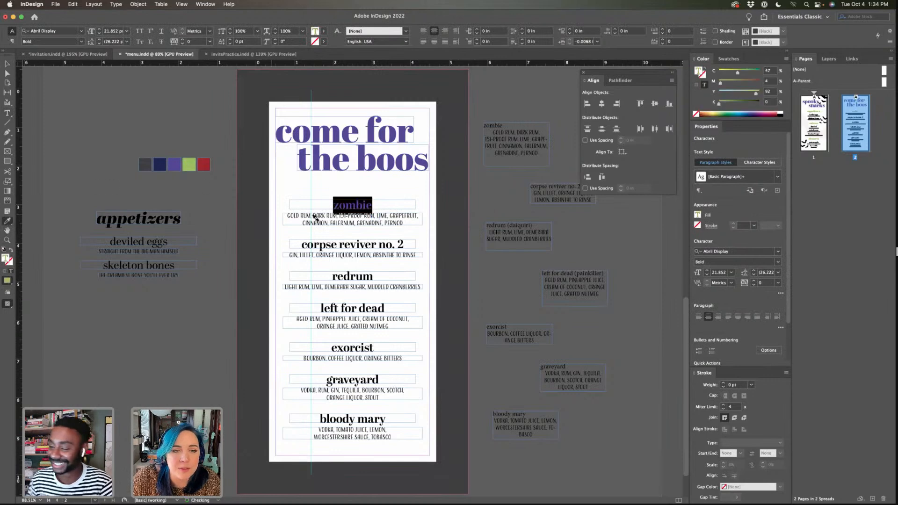
pyautogui.moveTo(402, 243); pyautogui.dragTo(293, 242)
pyautogui.moveTo(374, 277); pyautogui.dragTo(330, 277)
pyautogui.moveTo(392, 309); pyautogui.dragTo(303, 302)
pyautogui.moveTo(378, 348); pyautogui.dragTo(329, 348)
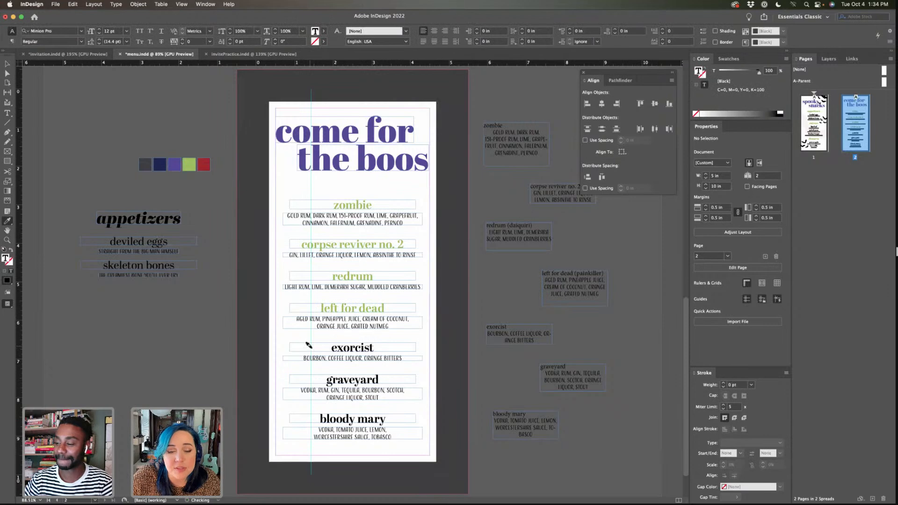
pyautogui.moveTo(383, 378); pyautogui.dragTo(326, 380)
pyautogui.moveTo(386, 413); pyautogui.dragTo(311, 417)
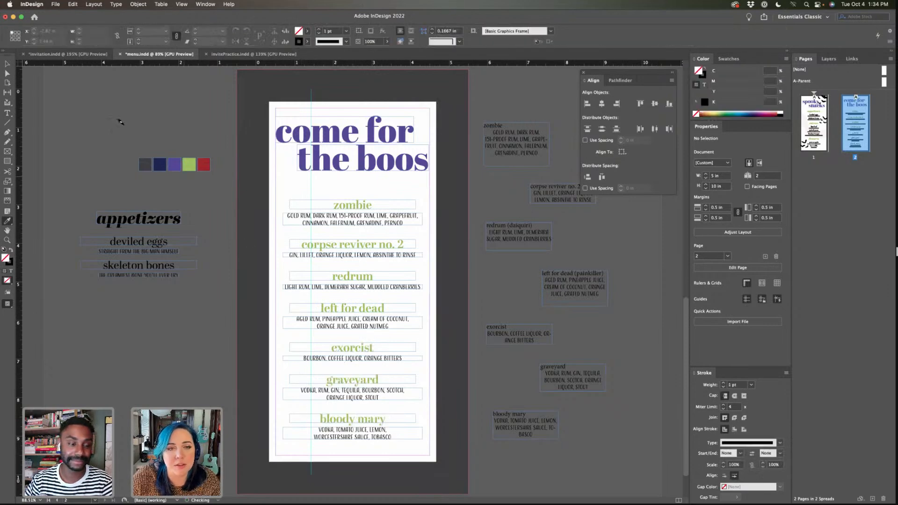
# Preview the menu and flip between the spooky snacks and cocktail pages several times to compare.
pyautogui.press('v')
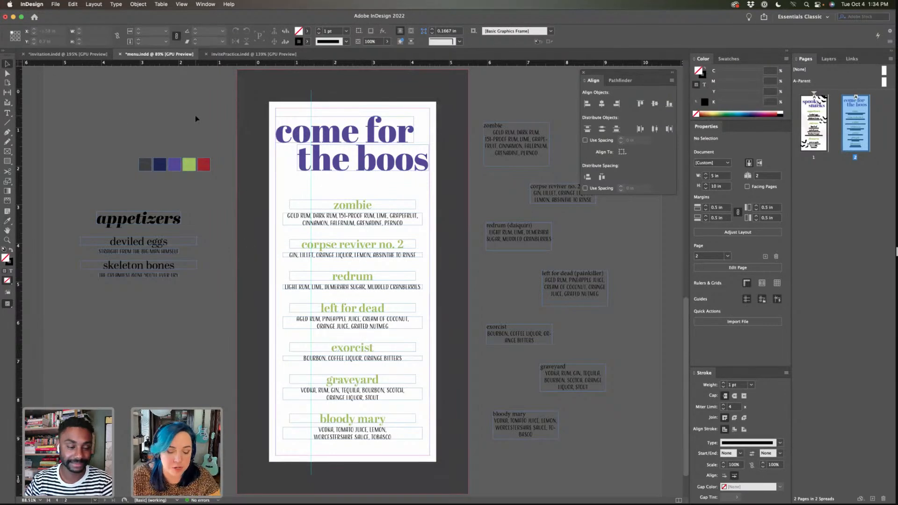
pyautogui.press('w')
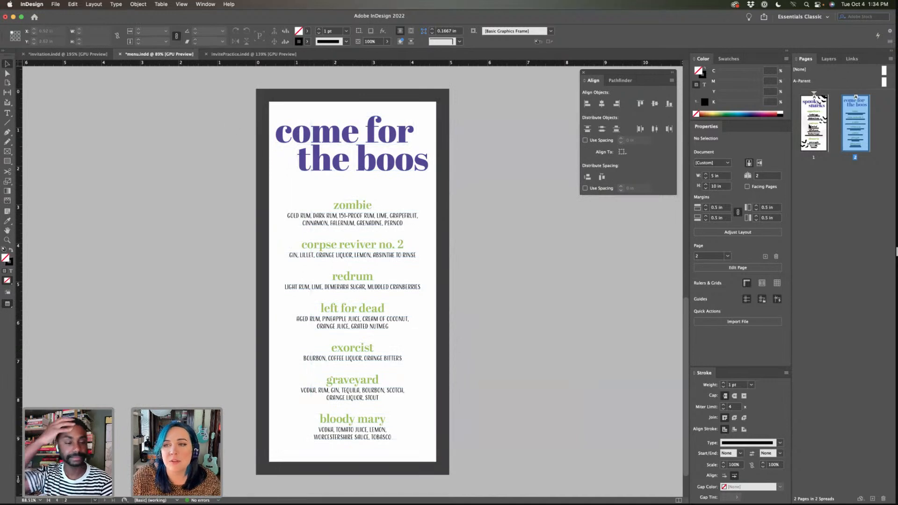
pyautogui.doubleClick(810, 127)
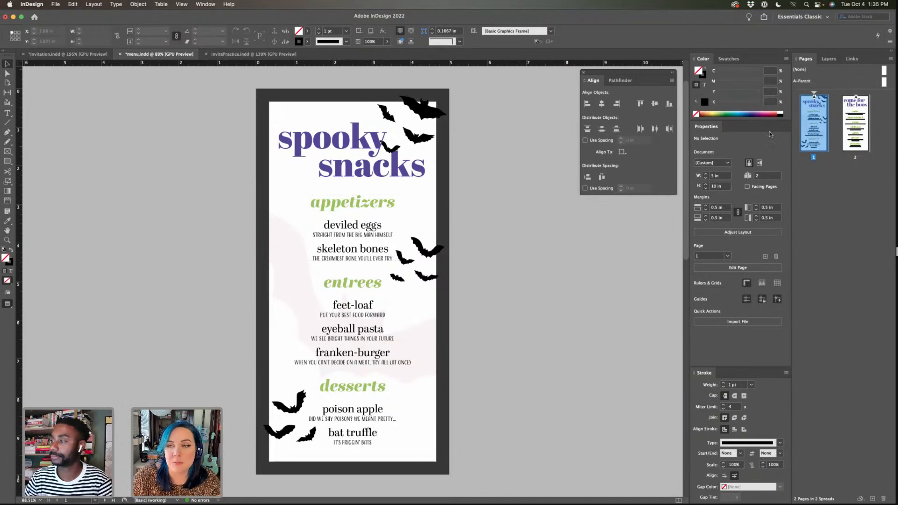
pyautogui.doubleClick(864, 134)
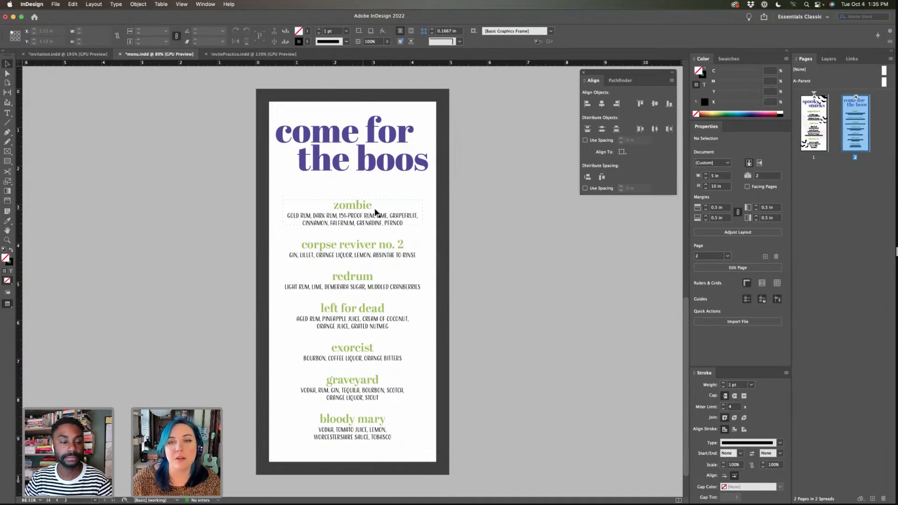
pyautogui.doubleClick(813, 133)
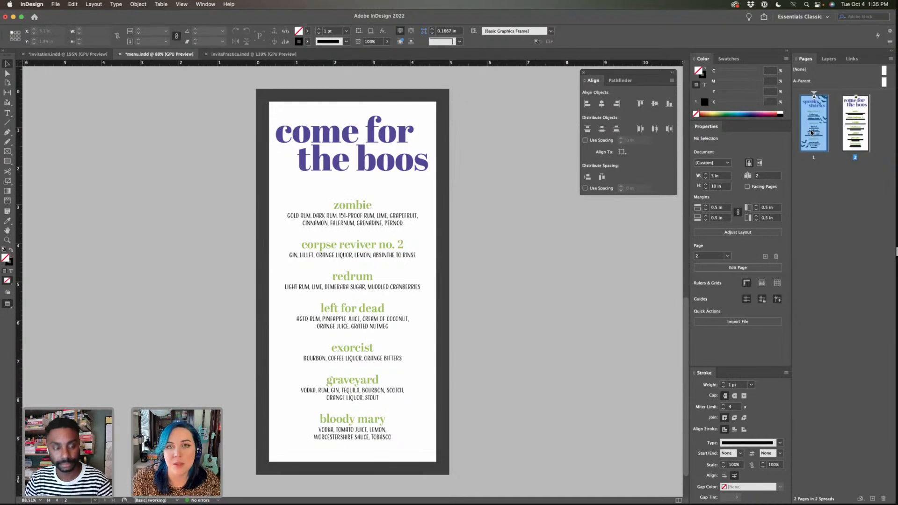
pyautogui.doubleClick(851, 143)
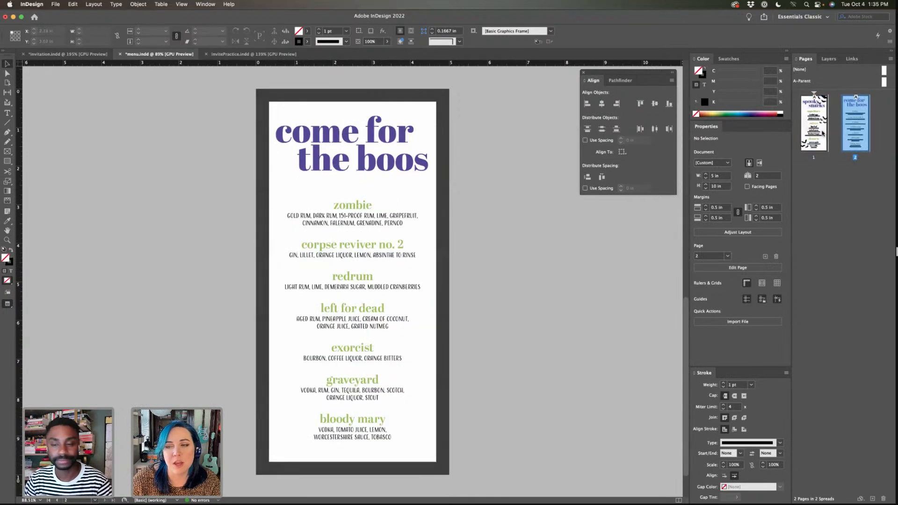
pyautogui.click(805, 139)
pyautogui.doubleClick(826, 143)
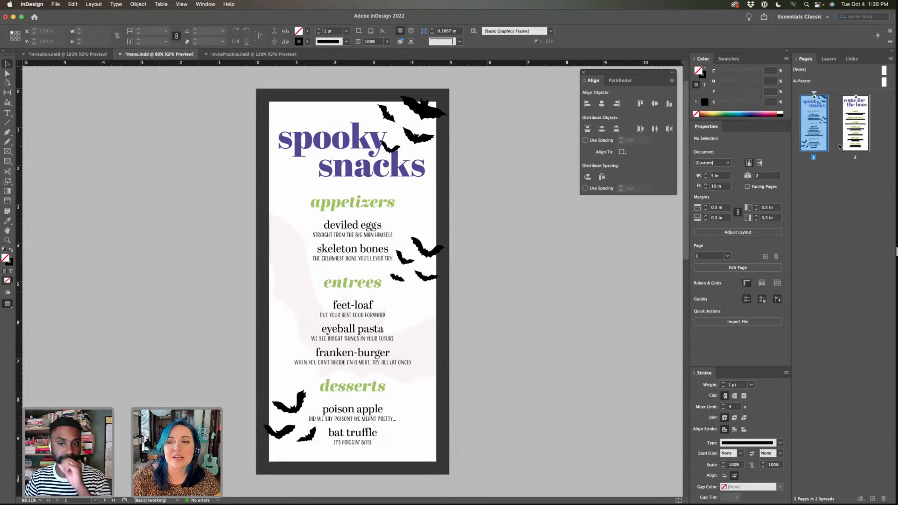
pyautogui.doubleClick(855, 143)
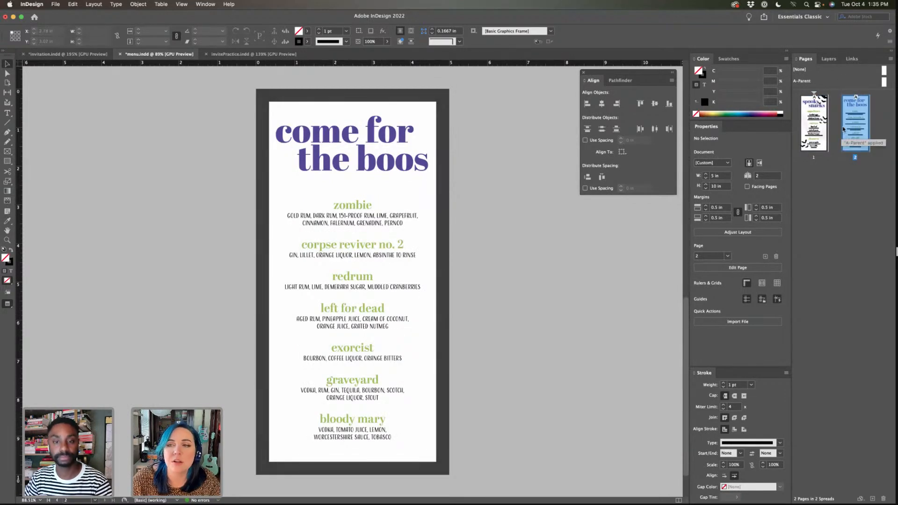
# Paste a pasteboard bat from the snacks page onto the cocktail page, enlarged and tilted about -6.75°.
pyautogui.doubleClick(812, 146)
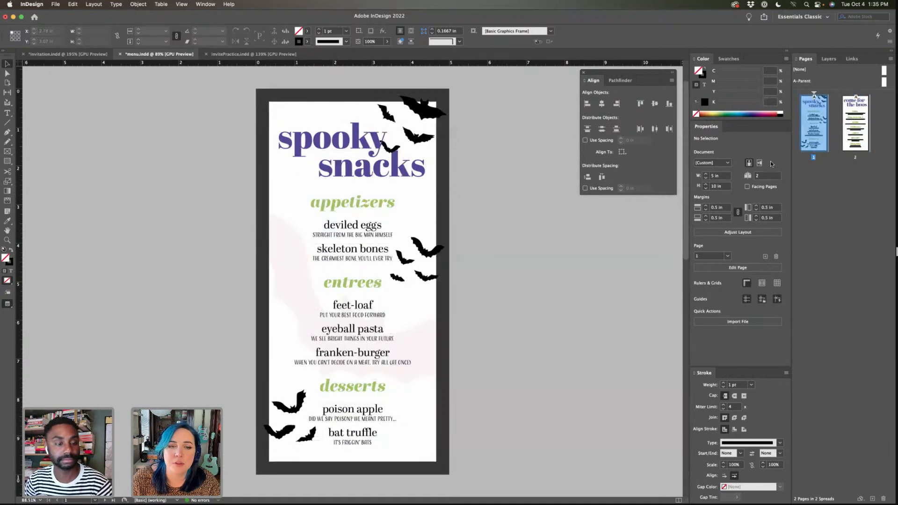
pyautogui.press('w')
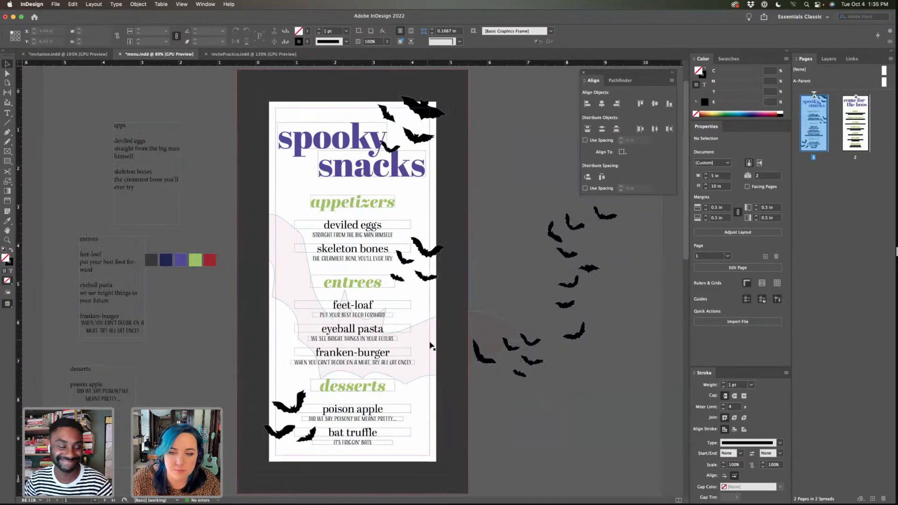
pyautogui.click(580, 343)
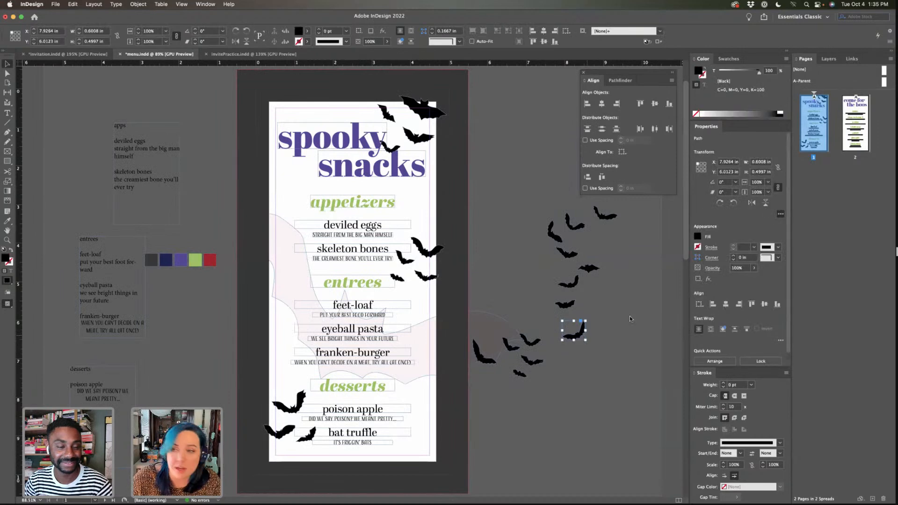
pyautogui.doubleClick(848, 136)
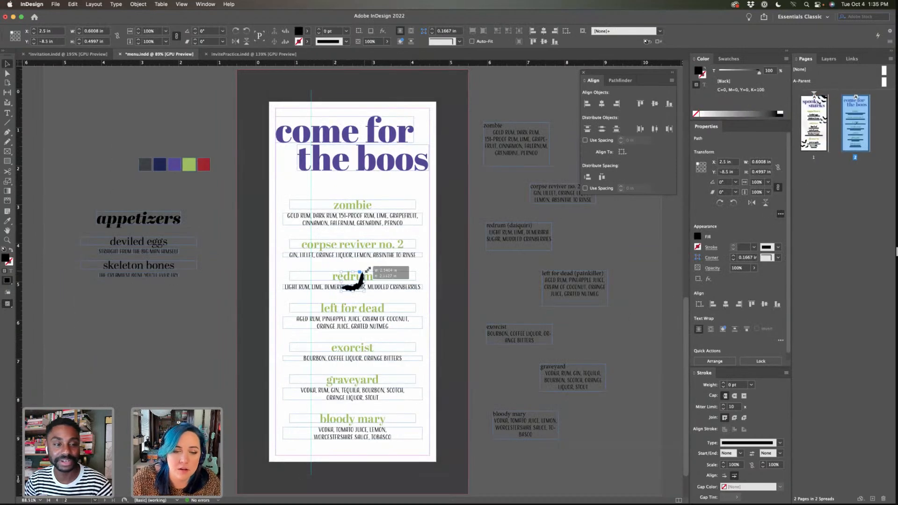
pyautogui.press('super+v')
pyautogui.moveTo(470, 262); pyautogui.dragTo(381, 297)
pyautogui.moveTo(435, 159); pyautogui.dragTo(452, 172)
pyautogui.moveTo(401, 269); pyautogui.dragTo(412, 270)
# Fill the bat with the red swatch and set its opacity to 5%.
pyautogui.press('i')
pyautogui.click(203, 164)
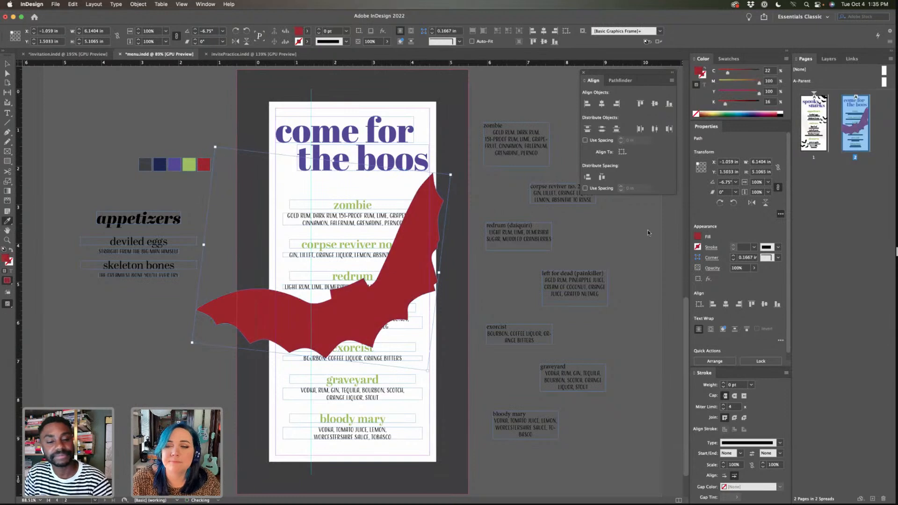
pyautogui.click(738, 268)
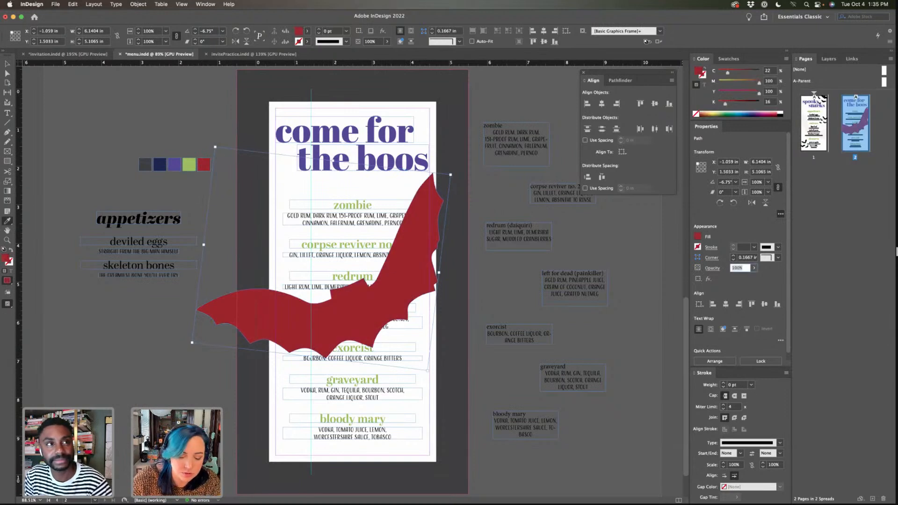
pyautogui.write('5')
pyautogui.press('Return')
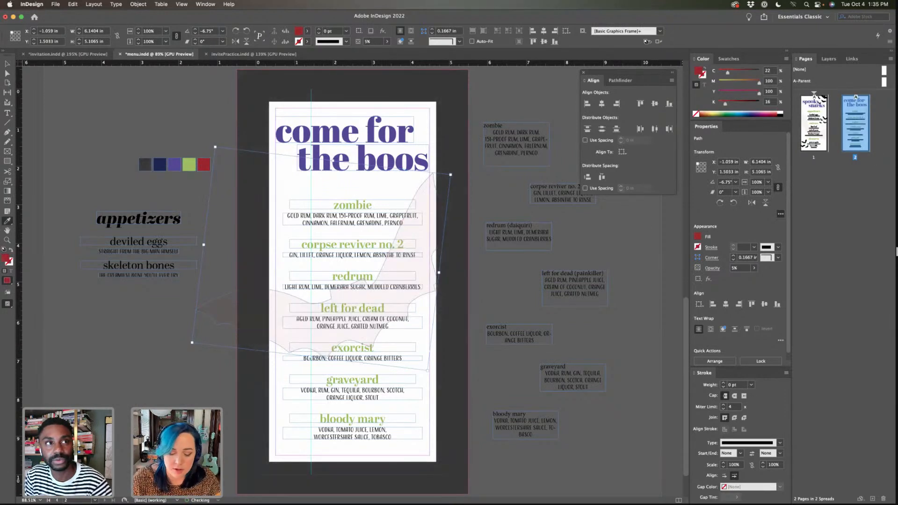
pyautogui.press('v')
pyautogui.click(517, 287)
# Reposition and slightly shrink the faint red bat behind the cocktail list.
pyautogui.press('w')
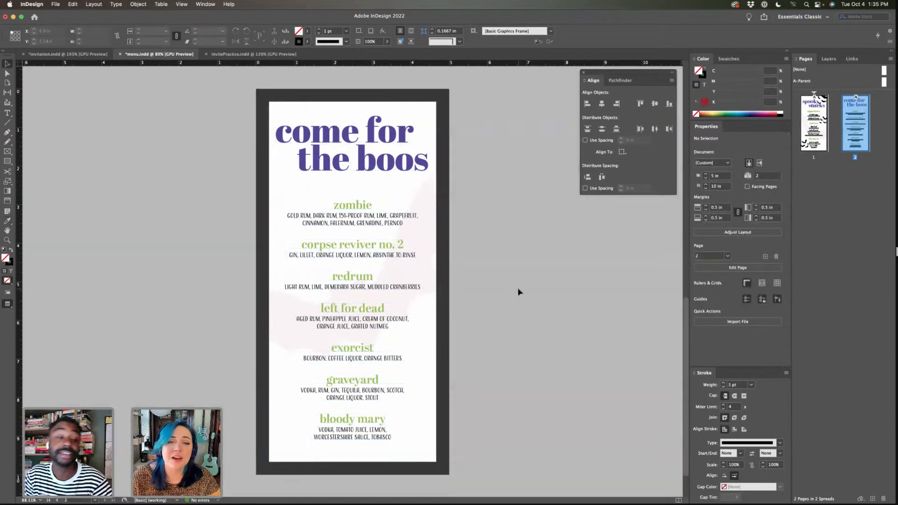
pyautogui.moveTo(430, 229)
pyautogui.mouseDown()
pyautogui.moveTo(421, 244)
pyautogui.moveTo(425, 235)
pyautogui.mouseUp()
pyautogui.moveTo(450, 177)
pyautogui.mouseDown()
pyautogui.moveTo(437, 180)
pyautogui.moveTo(431, 206)
pyautogui.moveTo(449, 187)
pyautogui.mouseUp()
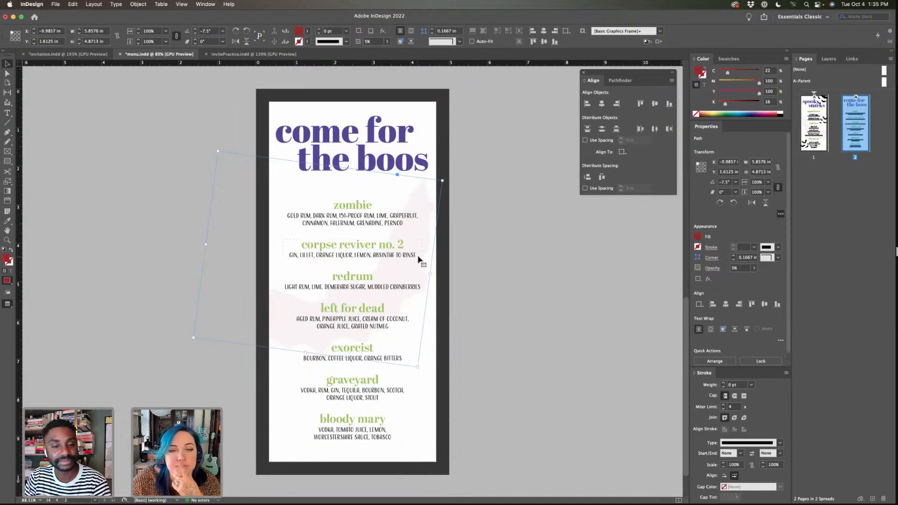
pyautogui.moveTo(424, 250); pyautogui.dragTo(424, 247)
pyautogui.press('Left')
pyautogui.press('Left')
pyautogui.press('Left')
pyautogui.press('Down')
pyautogui.press('Down')
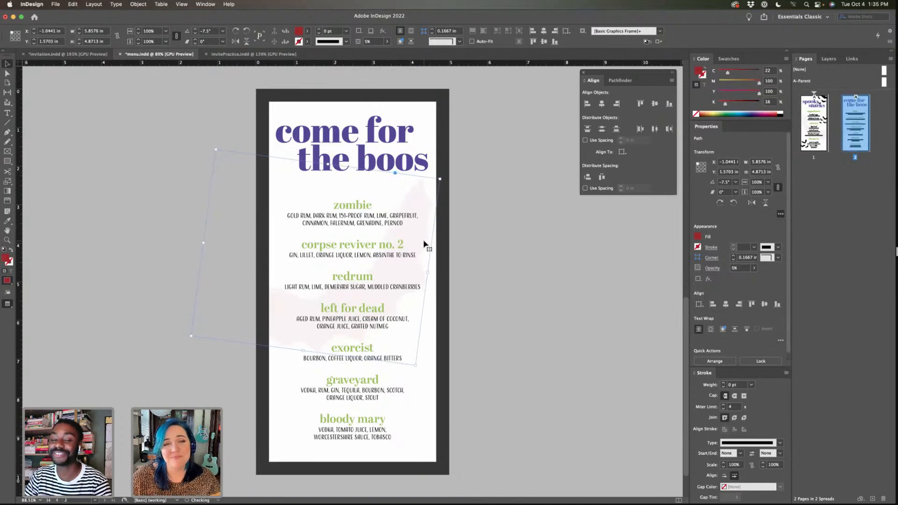
# Retilt the faint bat to about -9.5°, shift it right, and show the spooky snacks page.
pyautogui.moveTo(417, 369); pyautogui.dragTo(411, 373)
pyautogui.press('Right')
pyautogui.press('Right')
pyautogui.press('Right')
pyautogui.press('Right')
pyautogui.press('Right')
pyautogui.press('Right')
pyautogui.press('Right')
pyautogui.press('Right')
pyautogui.press('Right')
pyautogui.press('Right')
pyautogui.press('Right')
pyautogui.press('Right')
pyautogui.press('Right')
pyautogui.press('Right')
pyautogui.press('Right')
pyautogui.press('Right')
pyautogui.press('Right')
pyautogui.press('Right')
pyautogui.press('Right')
pyautogui.press('Right')
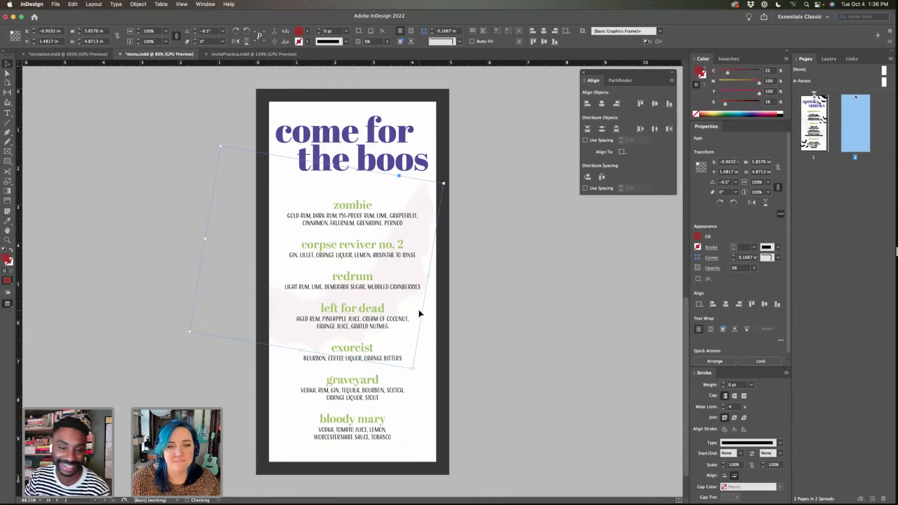
pyautogui.click(431, 360)
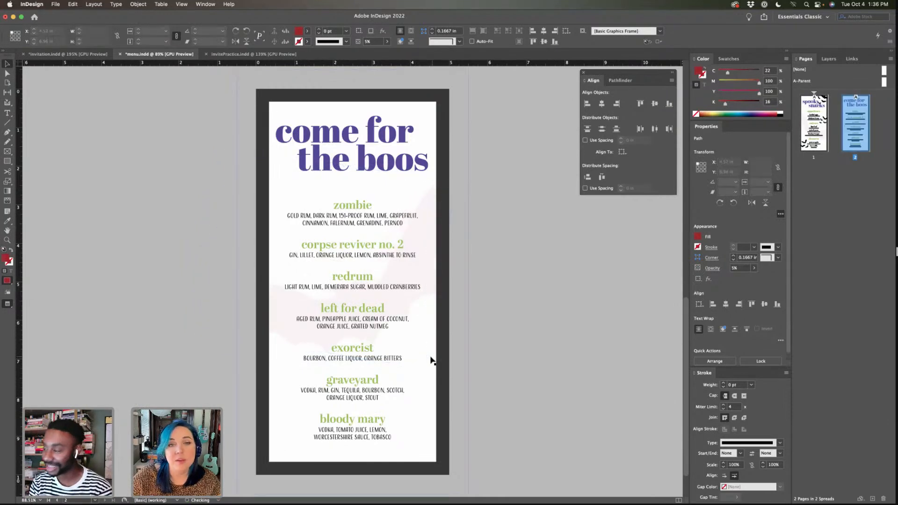
pyautogui.doubleClick(818, 139)
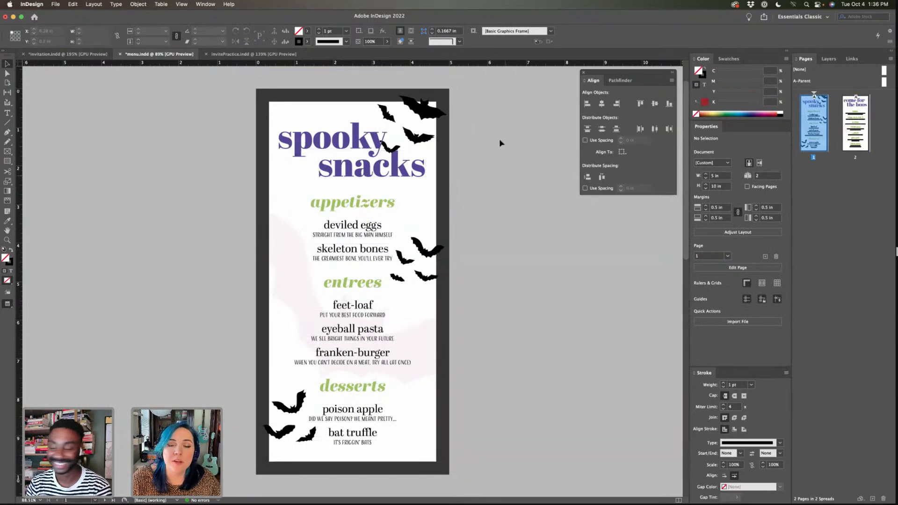
# Copy the four right-hand bats from the snacks page and paste them near the cocktail page's top-right.
pyautogui.press('w')
pyautogui.click(429, 253)
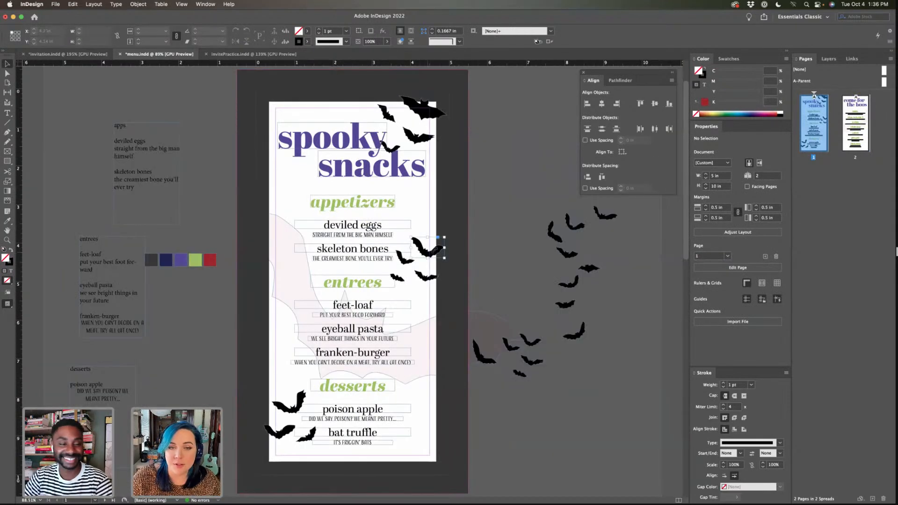
pyautogui.keyDown('shift'); pyautogui.click(406, 260); pyautogui.keyUp('shift')
pyautogui.keyDown('shift'); pyautogui.click(428, 278); pyautogui.keyUp('shift')
pyautogui.keyDown('shift'); pyautogui.click(399, 279); pyautogui.keyUp('shift')
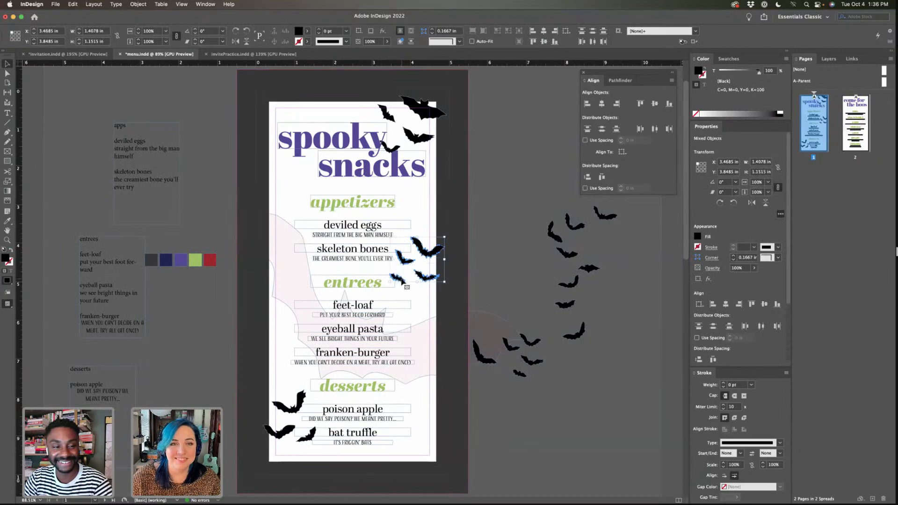
pyautogui.doubleClick(854, 131)
pyautogui.press('super+v')
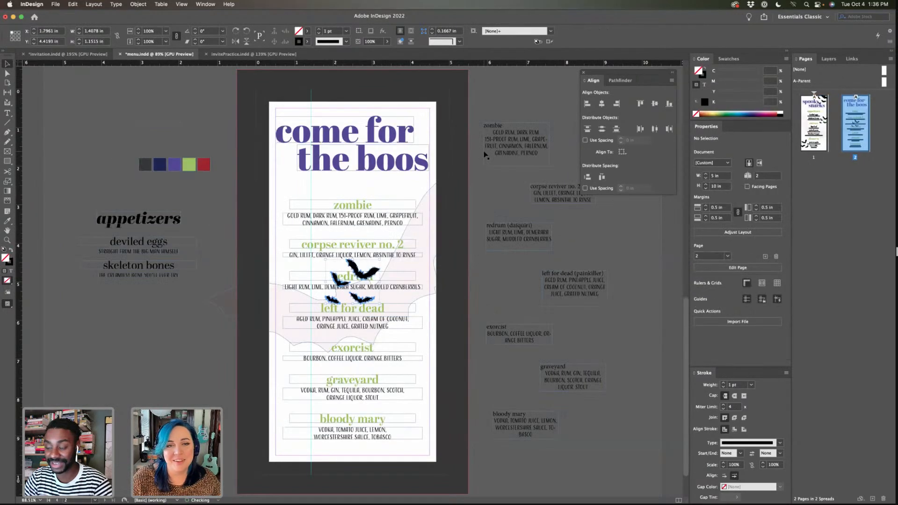
pyautogui.moveTo(366, 274); pyautogui.dragTo(431, 114)
pyautogui.click(512, 100)
# Arrange the large bat and the second bat around the top-right of the title.
pyautogui.press('super+equal')
pyautogui.press('super+equal')
pyautogui.scroll(5, 483, 238)
pyautogui.moveTo(443, 168); pyautogui.dragTo(447, 164)
pyautogui.click(537, 147)
pyautogui.press('w')
pyautogui.click(498, 164)
pyautogui.moveTo(401, 184); pyautogui.dragTo(403, 175)
pyautogui.moveTo(425, 206)
pyautogui.mouseDown()
pyautogui.moveTo(441, 201)
pyautogui.moveTo(420, 209)
pyautogui.mouseUp()
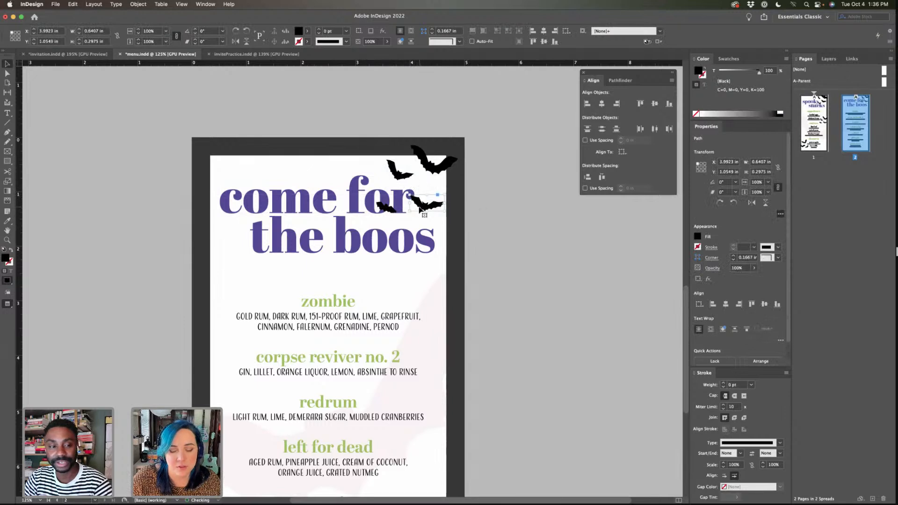
pyautogui.click(519, 193)
pyautogui.moveTo(407, 177); pyautogui.dragTo(413, 180)
pyautogui.click(425, 226)
# Place a small bat over the 'boos' title and fine-tune the bats beside 'for'.
pyautogui.moveTo(395, 211); pyautogui.dragTo(354, 224)
pyautogui.click(363, 228)
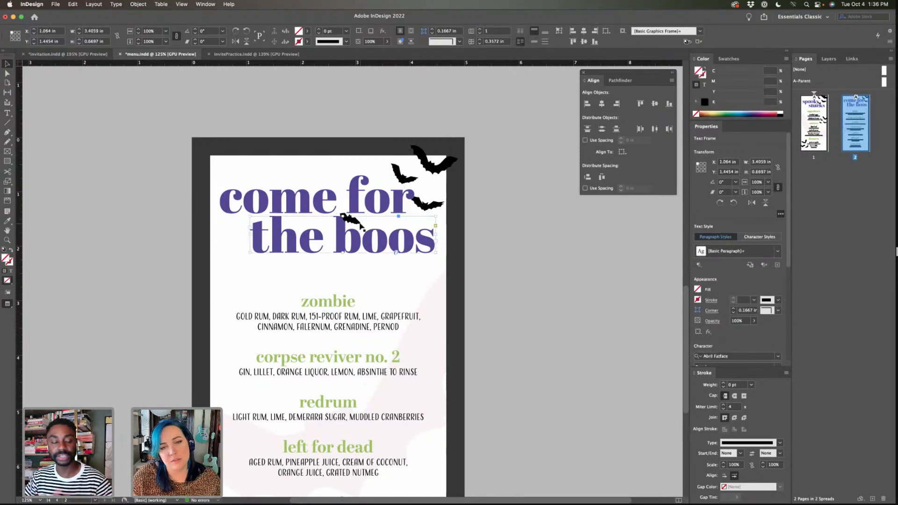
pyautogui.click(356, 222)
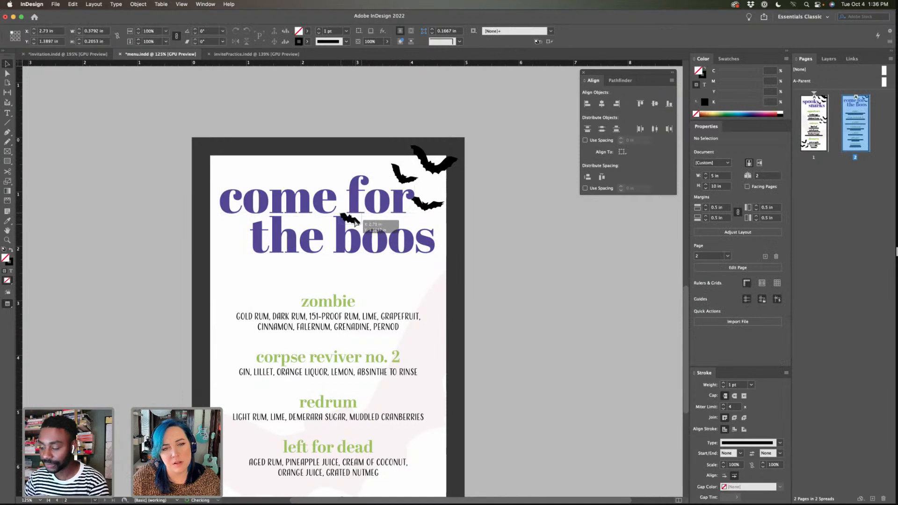
pyautogui.click(341, 171)
pyautogui.moveTo(411, 184); pyautogui.dragTo(396, 181)
pyautogui.click(428, 214)
pyautogui.moveTo(423, 209); pyautogui.dragTo(421, 209)
pyautogui.click(438, 226)
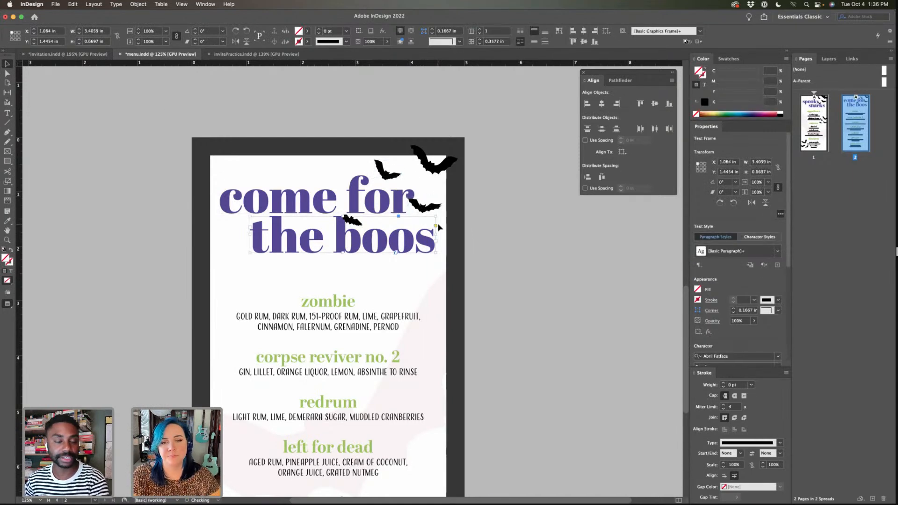
pyautogui.moveTo(451, 178); pyautogui.dragTo(438, 177)
pyautogui.click(480, 248)
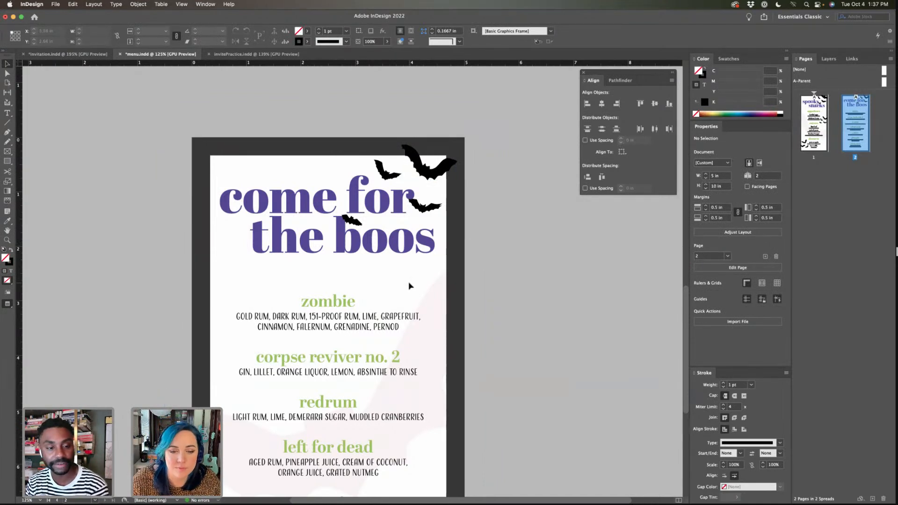
# Shift the 'come for the boos' title and its bats down slightly together.
pyautogui.press('super+0')
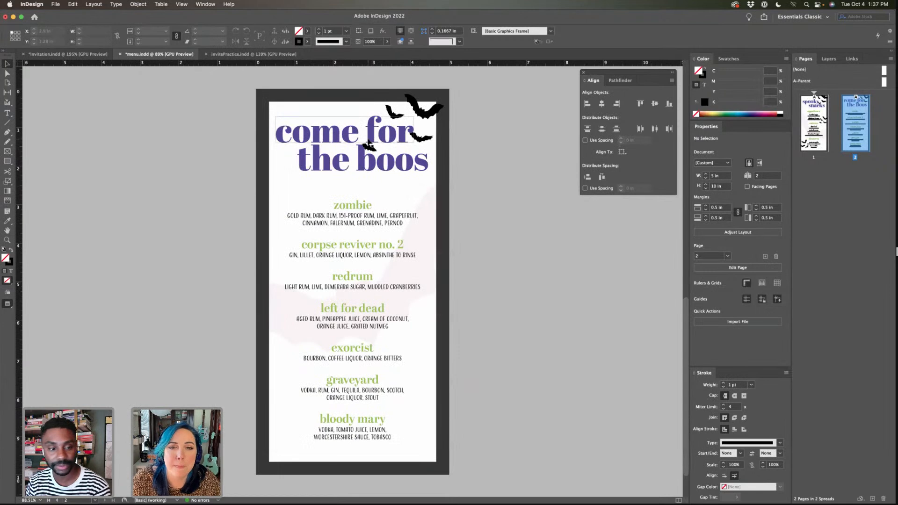
pyautogui.moveTo(303, 107); pyautogui.dragTo(426, 166)
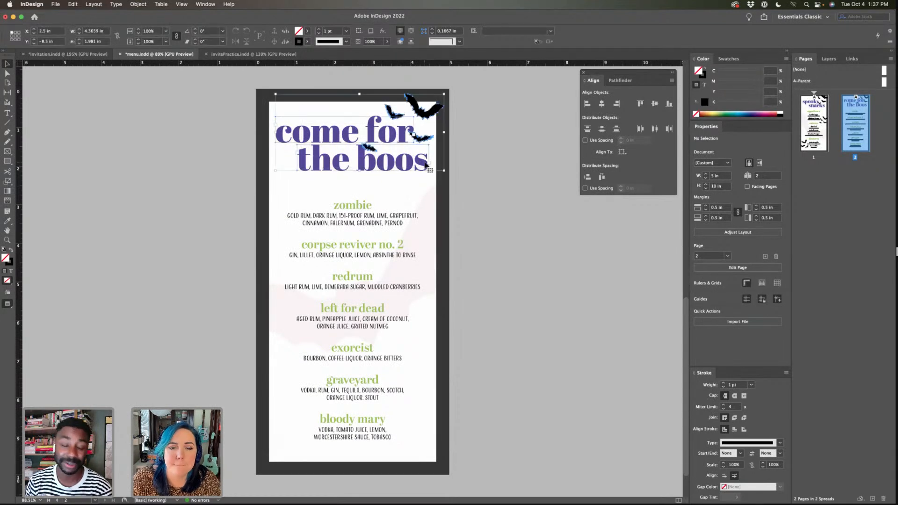
pyautogui.hotkey('shift', 'Down')
pyautogui.click(411, 196)
# Raise the large top-right bat slightly and nudge the bat beside 'for' left.
pyautogui.moveTo(429, 119); pyautogui.dragTo(430, 116)
pyautogui.click(431, 133)
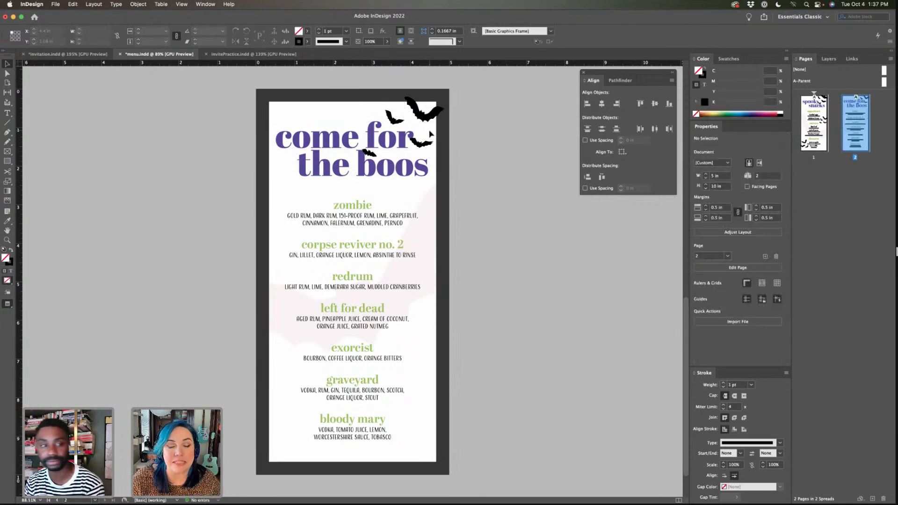
pyautogui.click(425, 150)
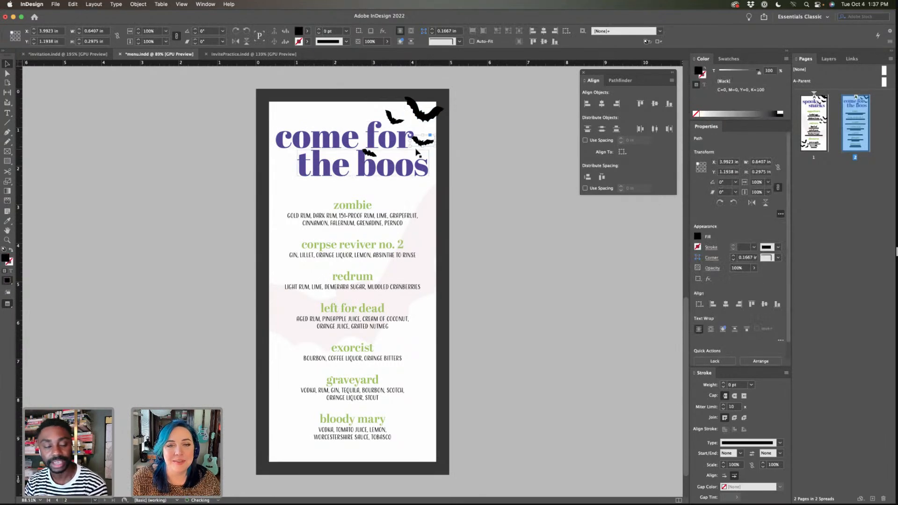
pyautogui.moveTo(421, 145); pyautogui.dragTo(418, 146)
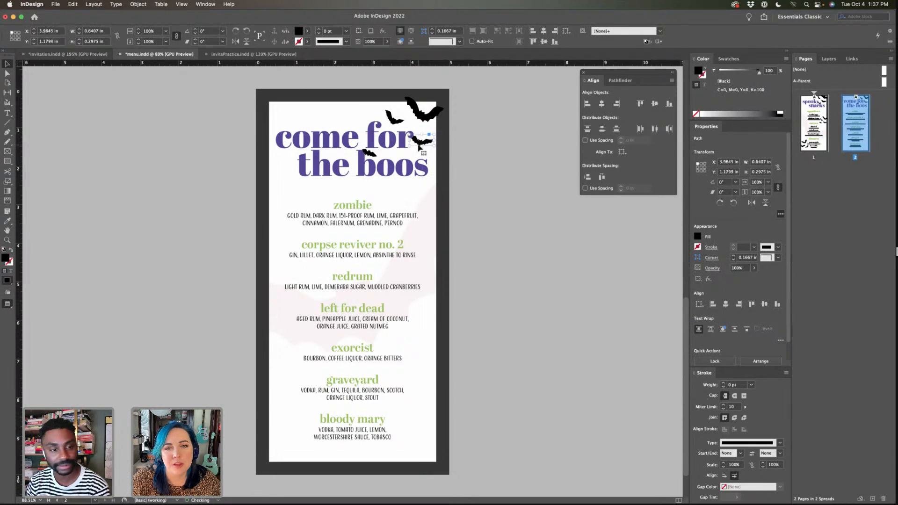
pyautogui.click(459, 183)
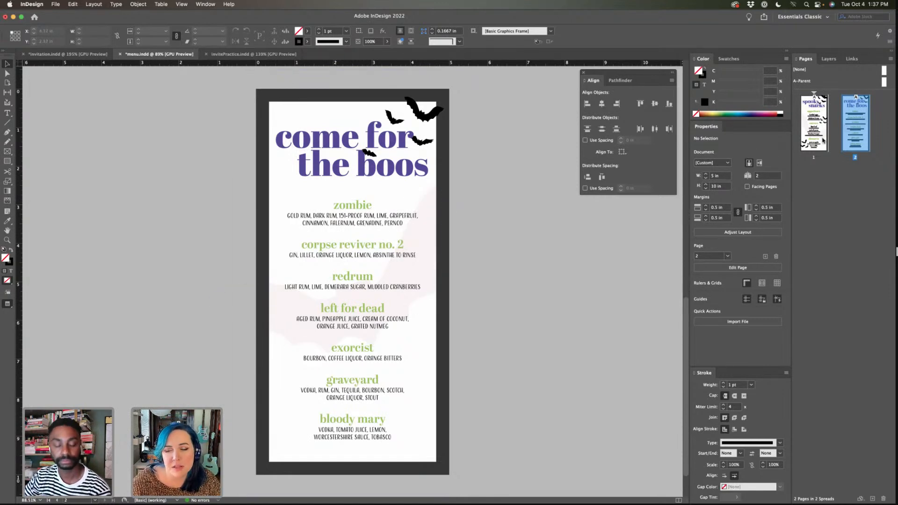
# Flip between the spooky snacks and cocktail pages to compare them in clean preview.
pyautogui.doubleClick(817, 140)
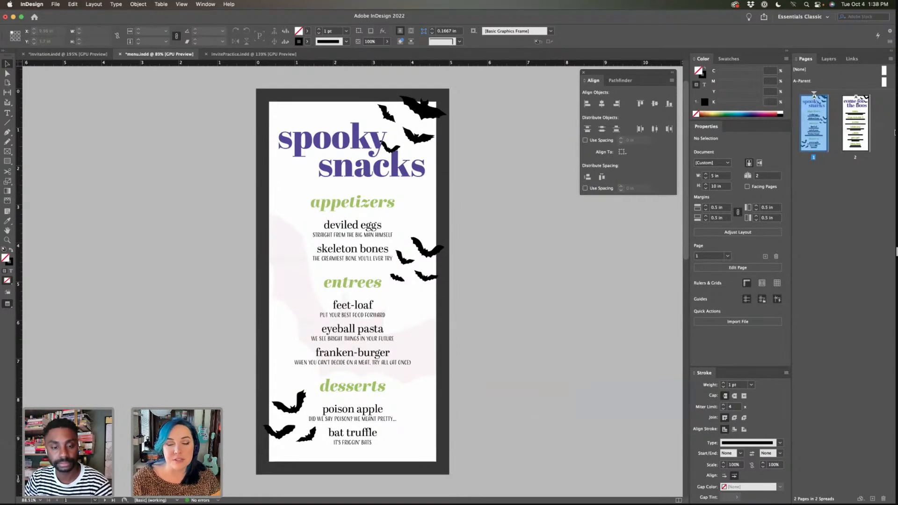
pyautogui.doubleClick(860, 129)
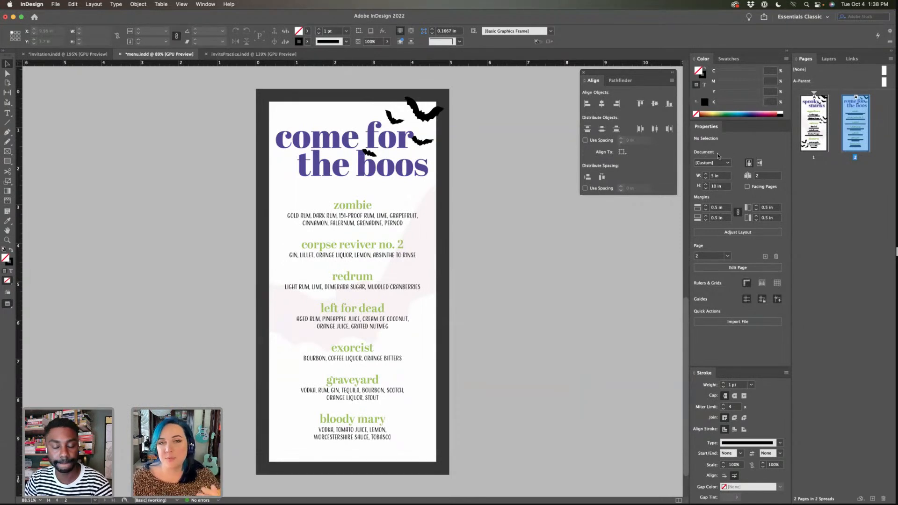
pyautogui.click(842, 228)
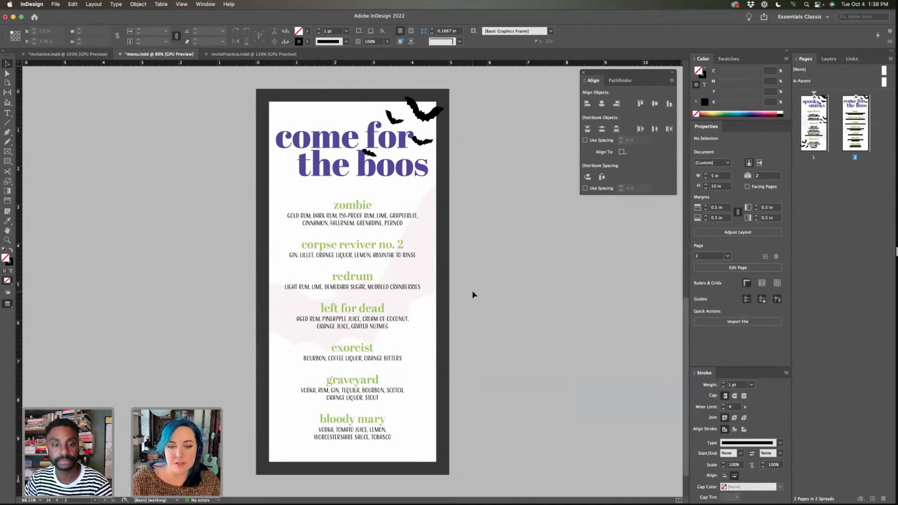
# Copy three pasteboard bats from the snacks page onto the cocktail page.
pyautogui.press('w')
pyautogui.press('w')
pyautogui.doubleClick(824, 145)
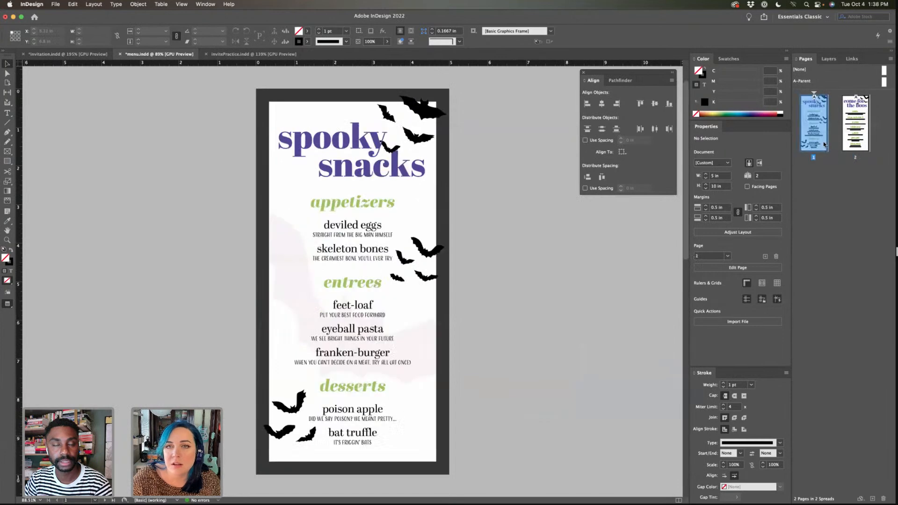
pyautogui.press('w')
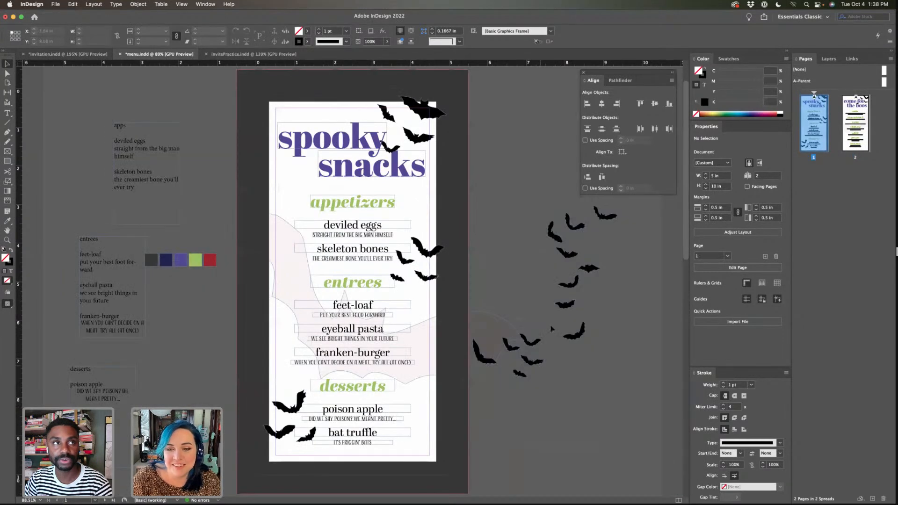
pyautogui.click(581, 229)
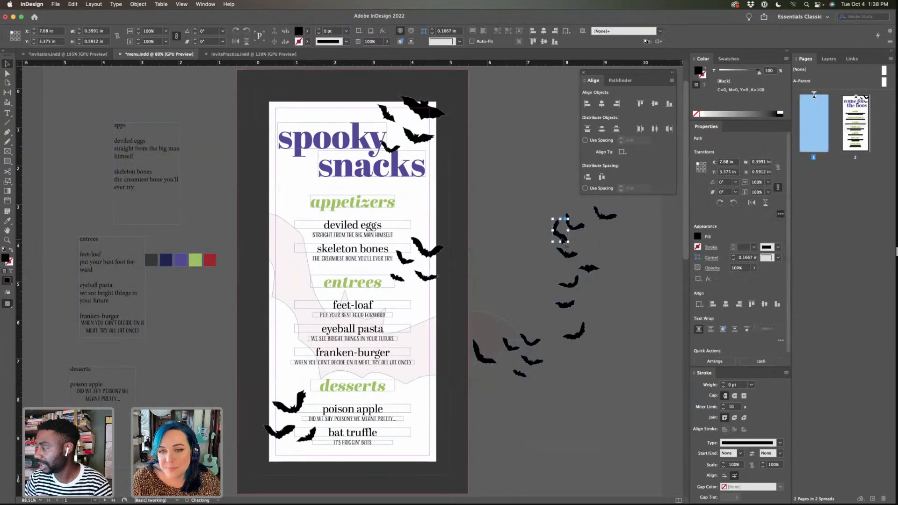
pyautogui.keyDown('shift'); pyautogui.click(559, 232); pyautogui.keyUp('shift')
pyautogui.keyDown('shift'); pyautogui.click(567, 253); pyautogui.keyUp('shift')
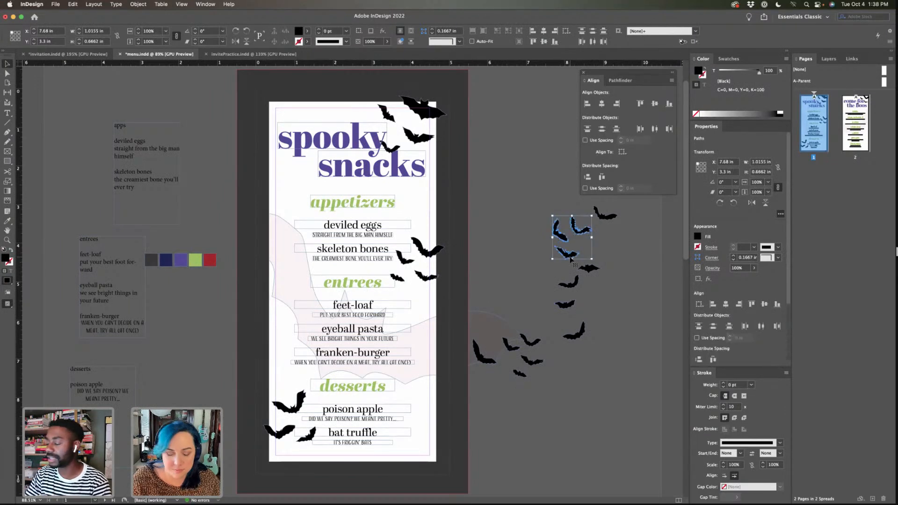
pyautogui.doubleClick(853, 120)
pyautogui.press('super+v')
# Flip the three bats horizontally and place them beside 'left for dead' at the left edge.
pyautogui.press('w')
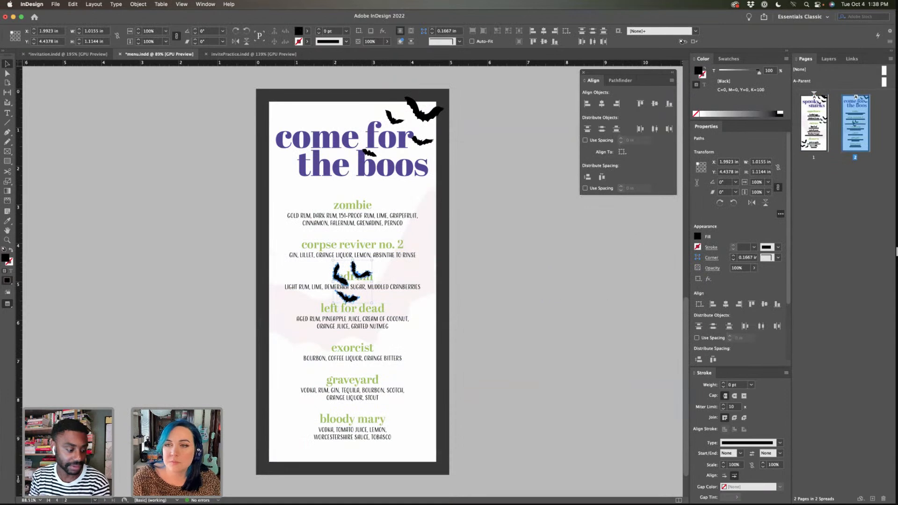
pyautogui.click(751, 203)
pyautogui.moveTo(315, 280); pyautogui.dragTo(291, 305)
pyautogui.click(303, 336)
# Shrink and nudge the flipped bats beside 'left for dead' into position.
pyautogui.moveTo(293, 335)
pyautogui.mouseDown()
pyautogui.moveTo(287, 342)
pyautogui.moveTo(307, 343)
pyautogui.mouseUp()
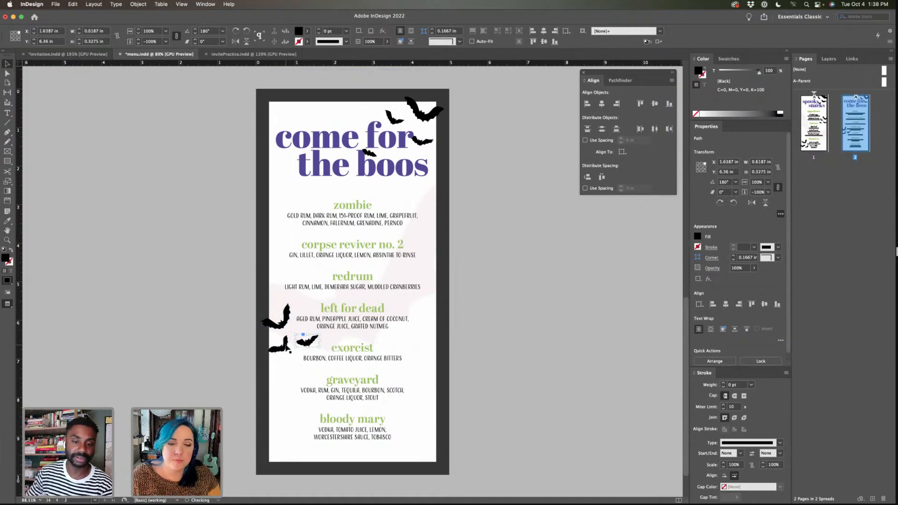
pyautogui.moveTo(320, 334); pyautogui.dragTo(312, 340)
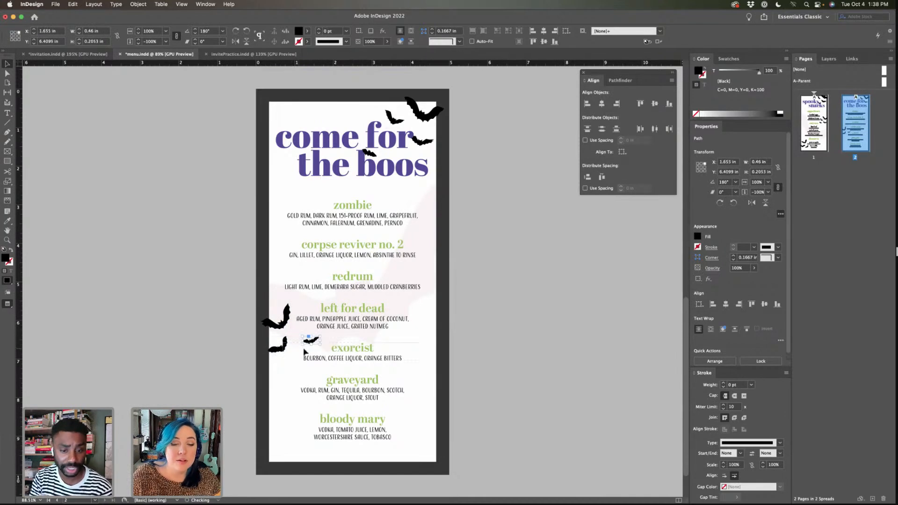
pyautogui.click(294, 346)
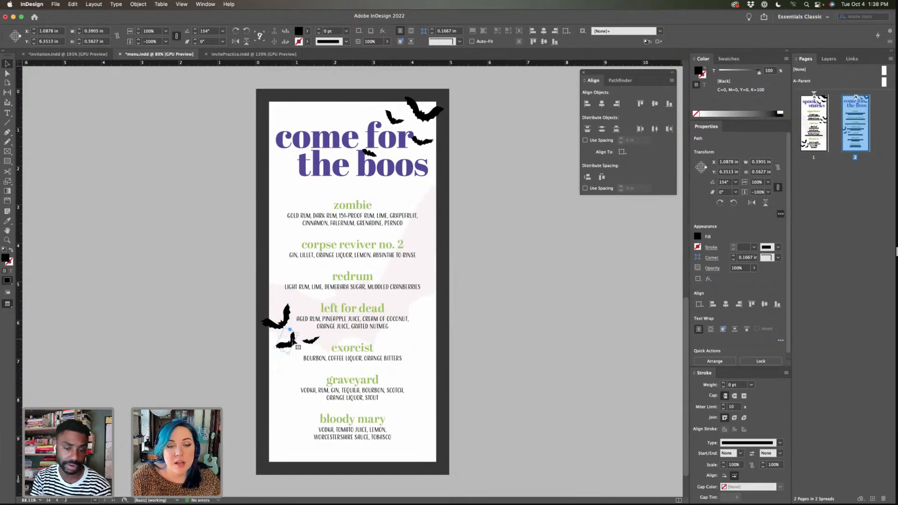
pyautogui.click(269, 318)
pyautogui.click(293, 303)
pyautogui.moveTo(286, 312); pyautogui.dragTo(287, 315)
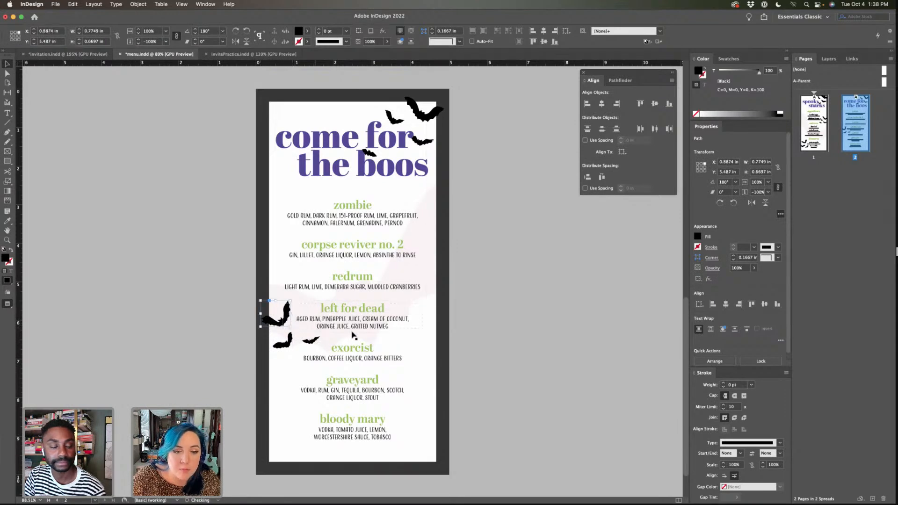
pyautogui.click(506, 372)
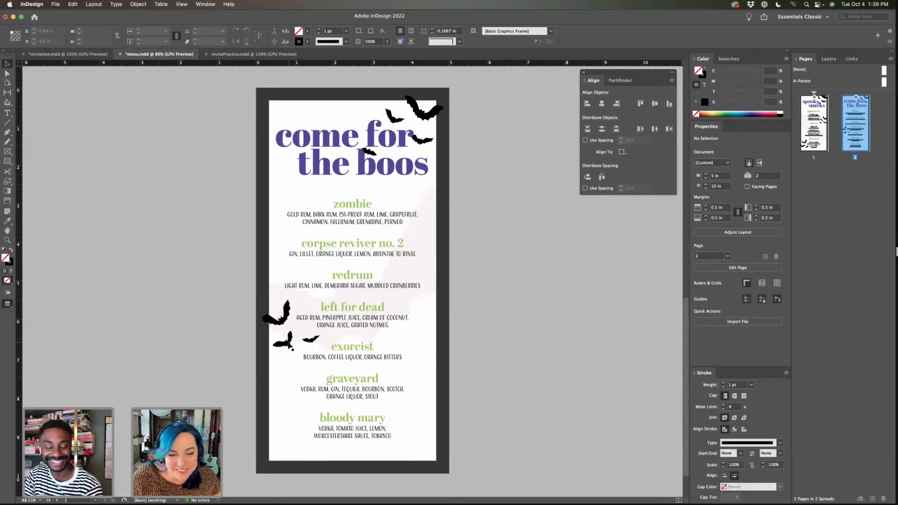
# Move the small lower-left bat right and tilt the 'left for dead' bat from 180° to 172°.
pyautogui.click(289, 343)
pyautogui.moveTo(290, 344); pyautogui.dragTo(292, 344)
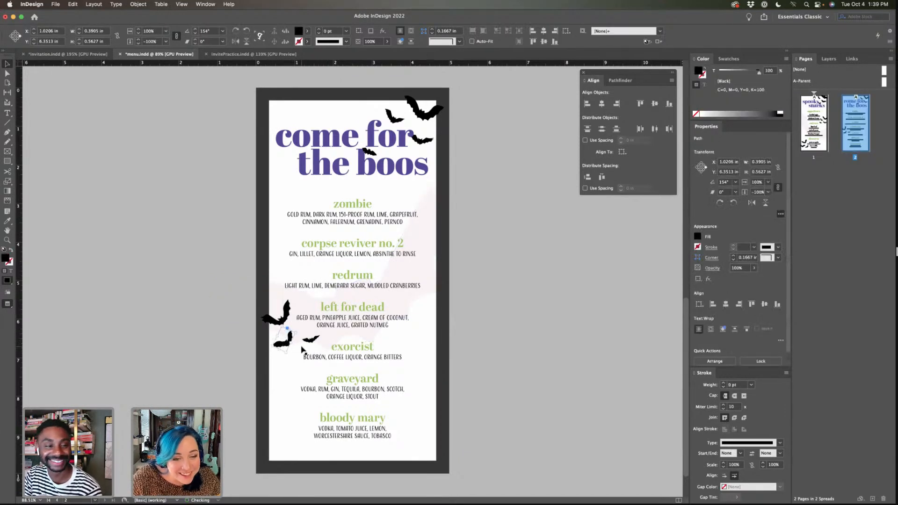
pyautogui.click(497, 365)
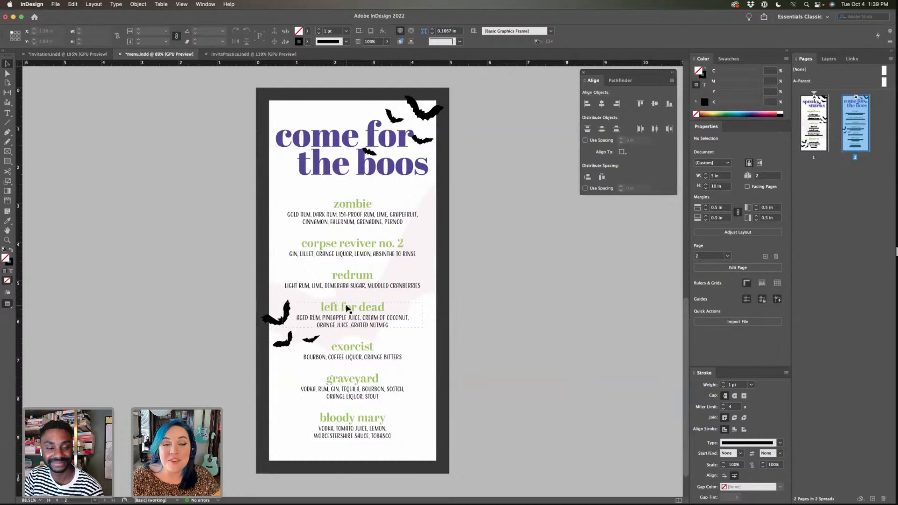
pyautogui.click(286, 308)
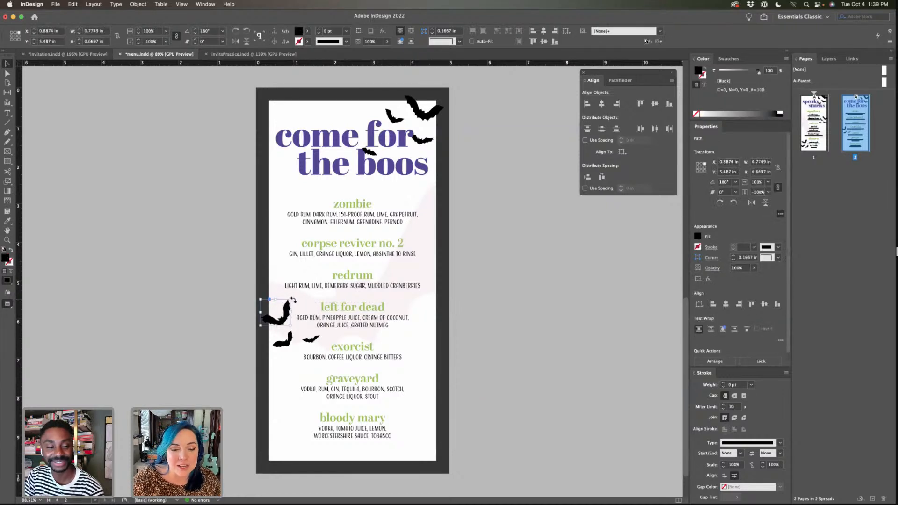
pyautogui.moveTo(292, 300)
pyautogui.mouseDown()
pyautogui.moveTo(298, 307)
pyautogui.moveTo(289, 313)
pyautogui.mouseUp()
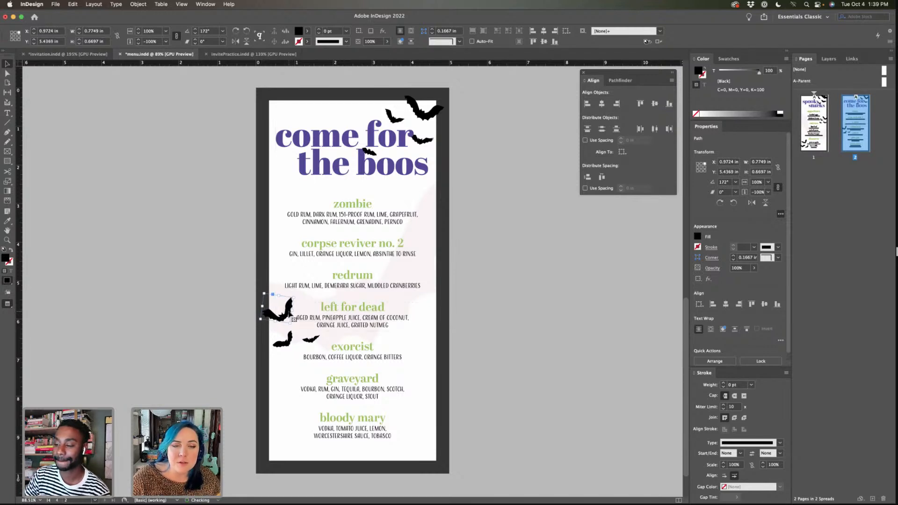
pyautogui.click(489, 334)
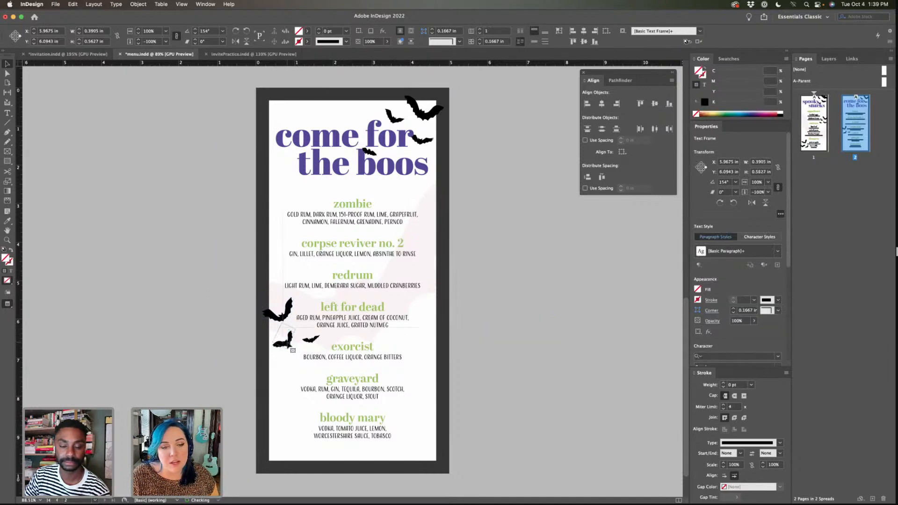
pyautogui.click(310, 348)
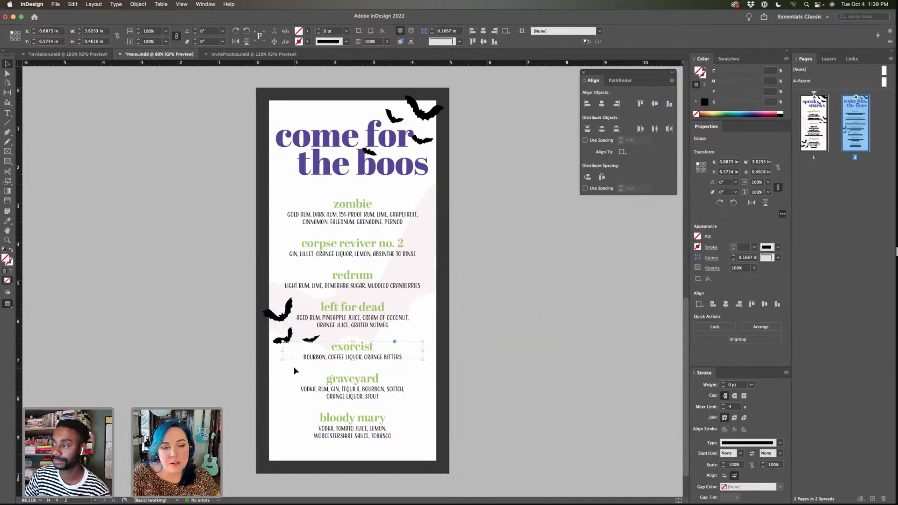
pyautogui.click(305, 368)
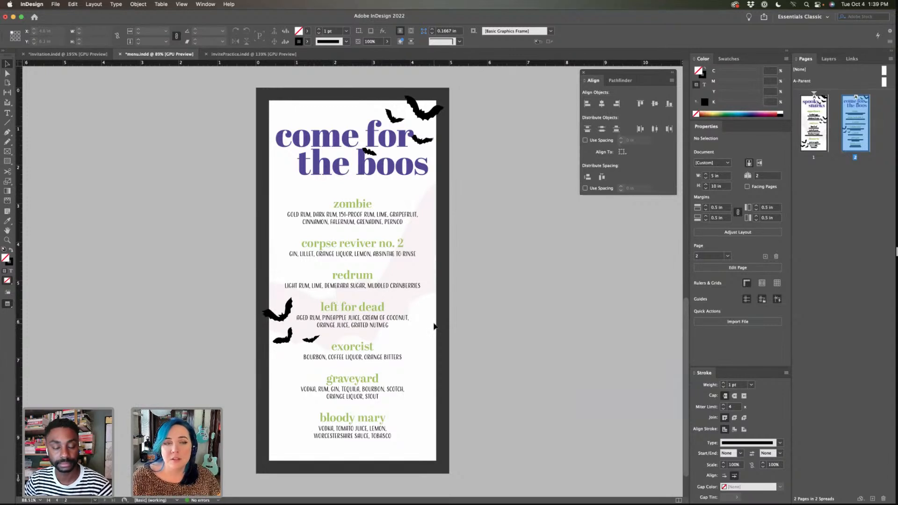
# Copy three more pasteboard bats from the snacks page onto the cocktail page.
pyautogui.moveTo(541, 363); pyautogui.dragTo(606, 390)
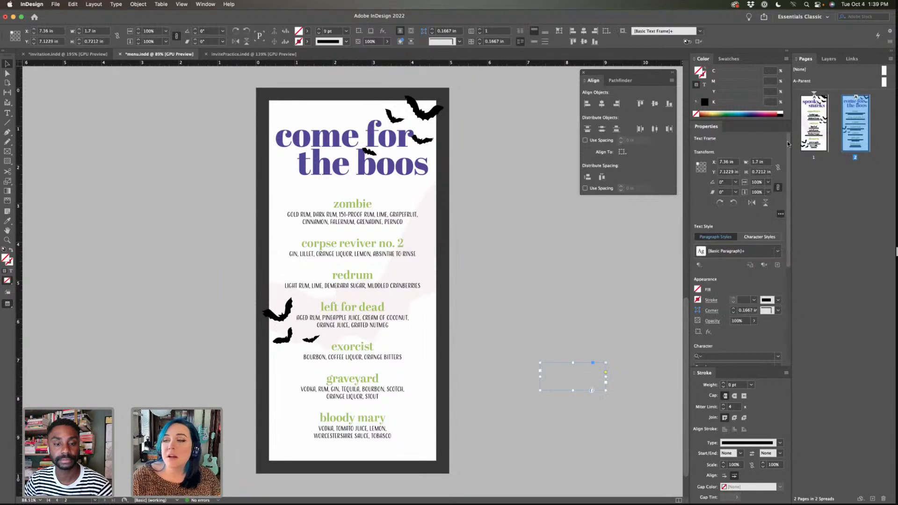
pyautogui.doubleClick(816, 146)
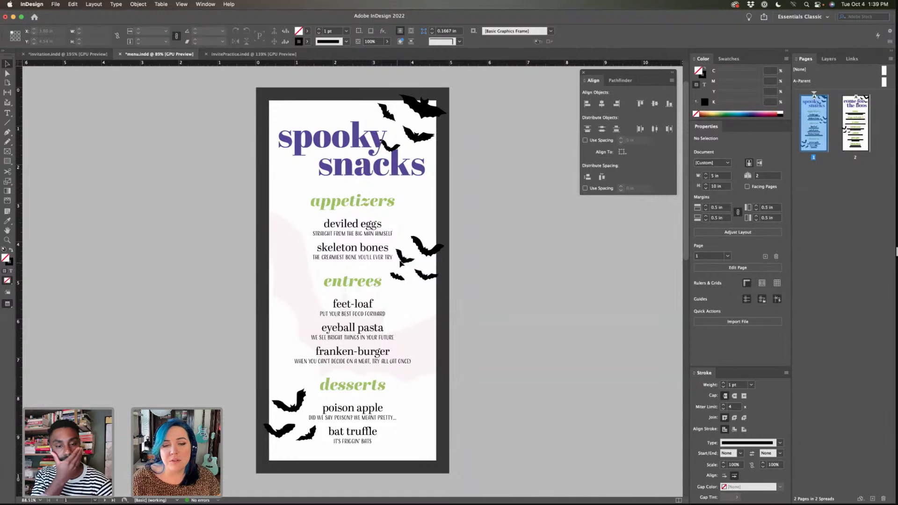
pyautogui.press('w')
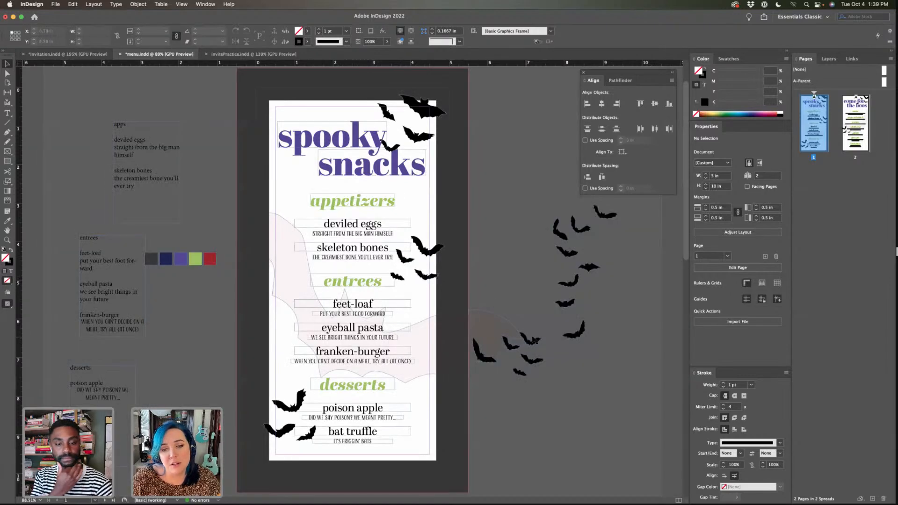
pyautogui.press('w')
pyautogui.press('w')
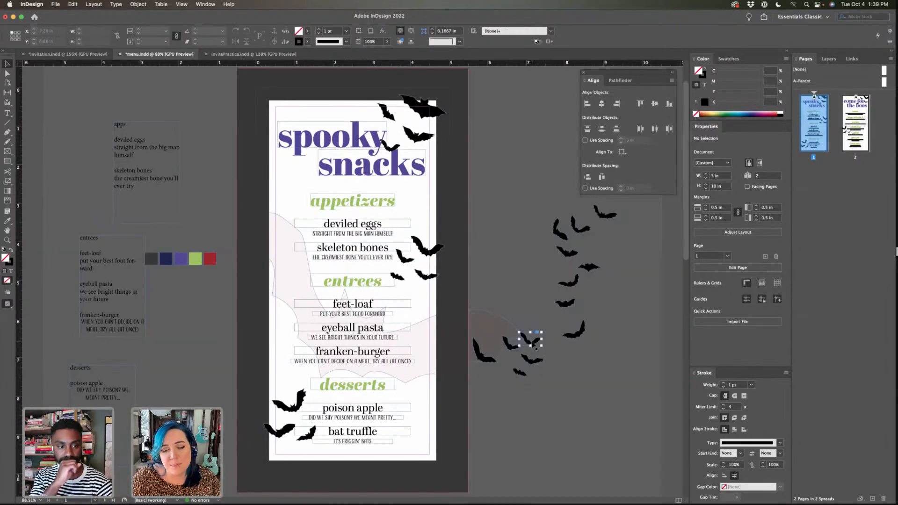
pyautogui.click(532, 343)
pyautogui.keyDown('shift'); pyautogui.click(512, 346); pyautogui.keyUp('shift')
pyautogui.keyDown('shift'); pyautogui.click(532, 361); pyautogui.keyUp('shift')
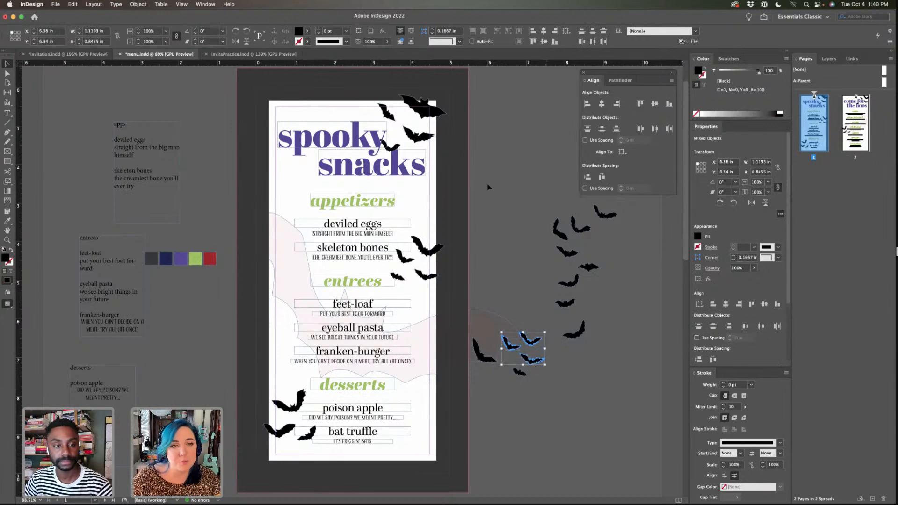
pyautogui.doubleClick(855, 127)
pyautogui.press('super+v')
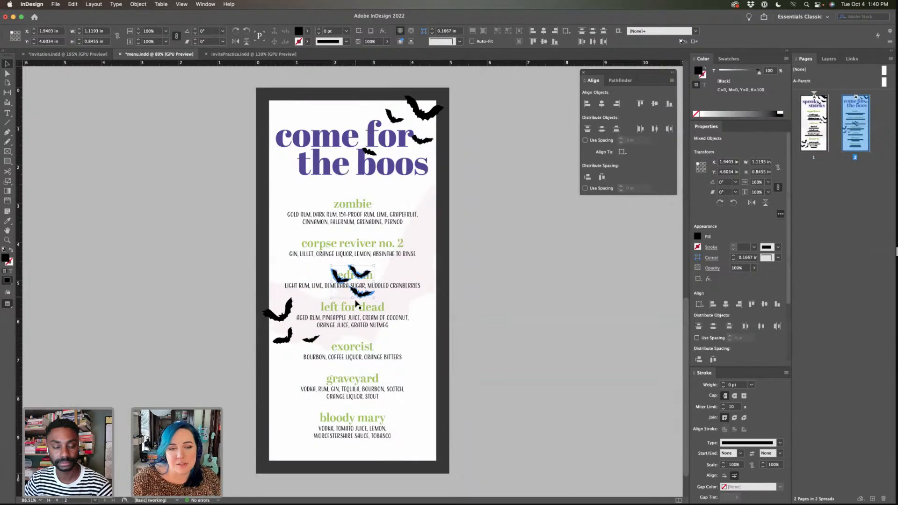
# Place the three bats beside 'graveyard' at the lower right, enlarging the upper one.
pyautogui.moveTo(351, 297); pyautogui.dragTo(414, 395)
pyautogui.click(417, 416)
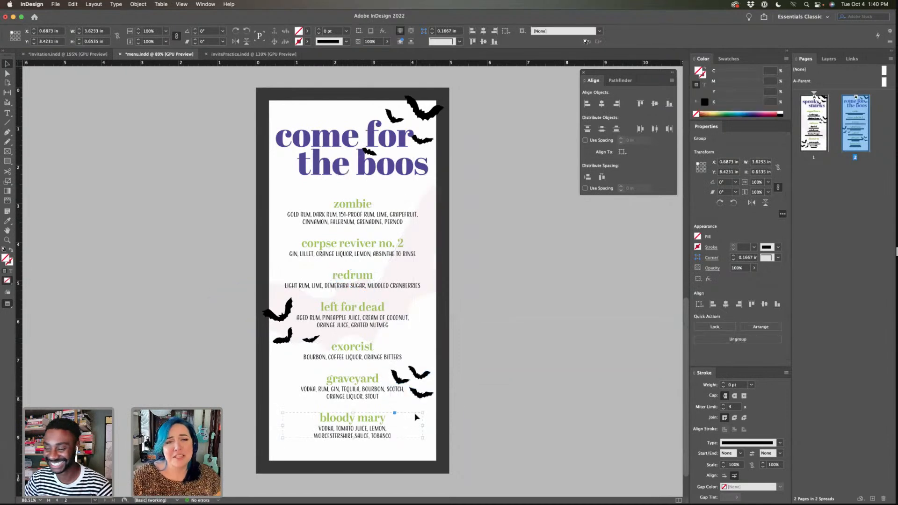
pyautogui.click(425, 374)
pyautogui.moveTo(430, 366); pyautogui.dragTo(441, 360)
pyautogui.keyDown('shift'); pyautogui.click(418, 394); pyautogui.keyUp('shift')
pyautogui.keyDown('shift'); pyautogui.click(401, 382); pyautogui.keyUp('shift')
pyautogui.moveTo(401, 382); pyautogui.dragTo(427, 404)
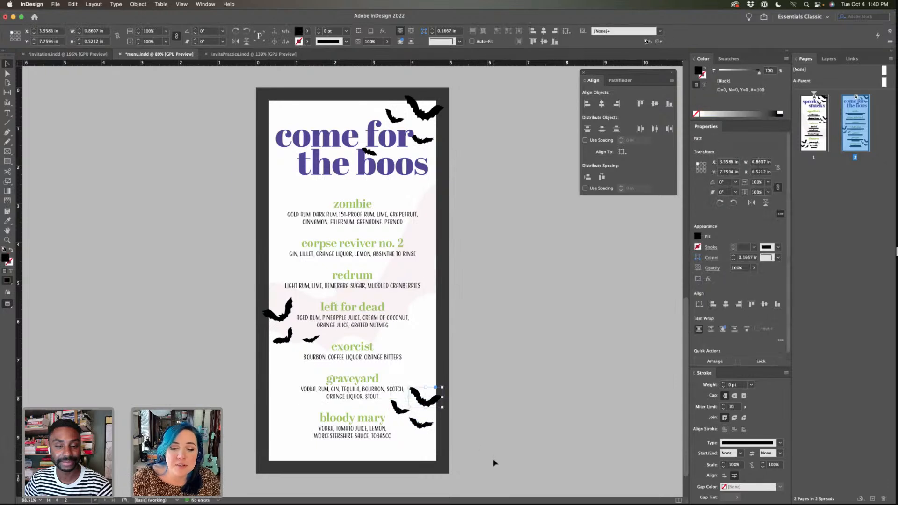
pyautogui.click(494, 463)
pyautogui.moveTo(424, 405)
pyautogui.mouseDown()
pyautogui.moveTo(443, 375)
pyautogui.moveTo(434, 396)
pyautogui.mouseUp()
# Shift the small bat near 'bloody mary' left and reposition the neighbouring small bat.
pyautogui.click(478, 435)
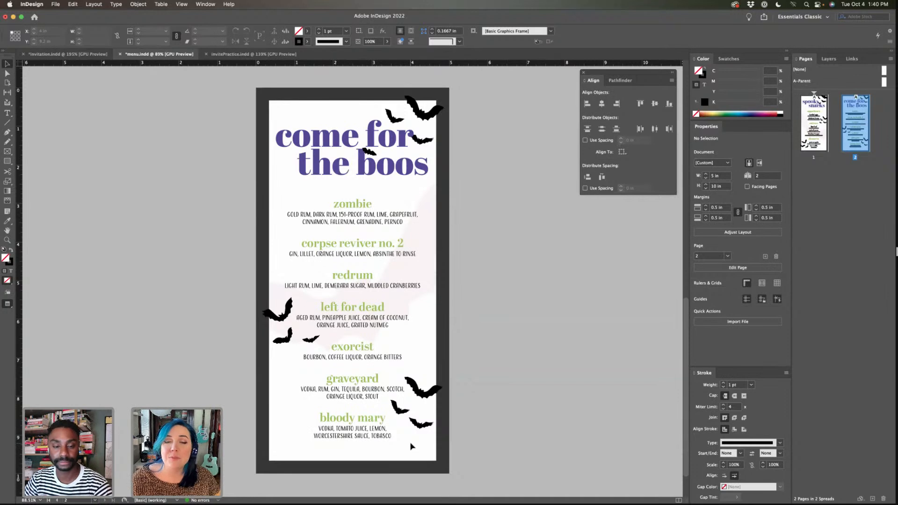
pyautogui.click(419, 423)
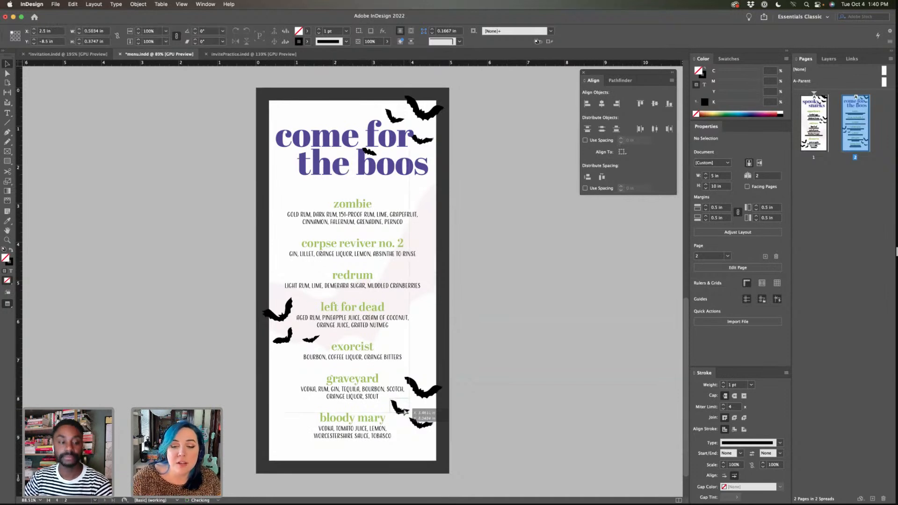
pyautogui.moveTo(421, 425)
pyautogui.mouseDown()
pyautogui.moveTo(413, 399)
pyautogui.moveTo(419, 426)
pyautogui.moveTo(396, 413)
pyautogui.moveTo(422, 412)
pyautogui.moveTo(418, 419)
pyautogui.mouseUp()
pyautogui.click(403, 409)
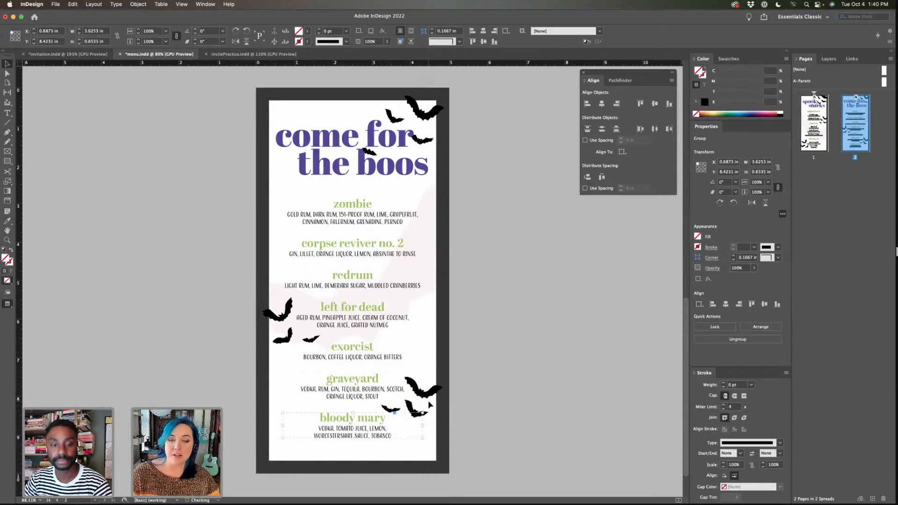
pyautogui.click(425, 388)
pyautogui.click(479, 416)
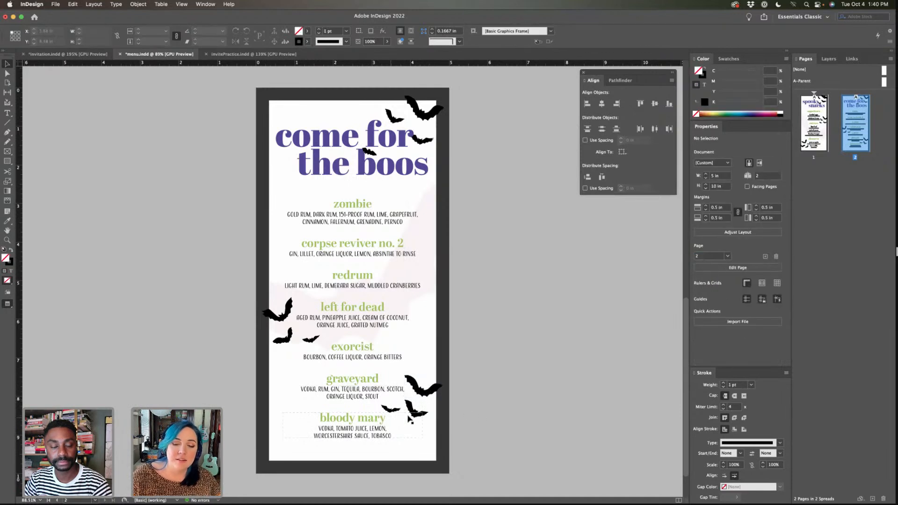
pyautogui.moveTo(426, 416); pyautogui.dragTo(428, 416)
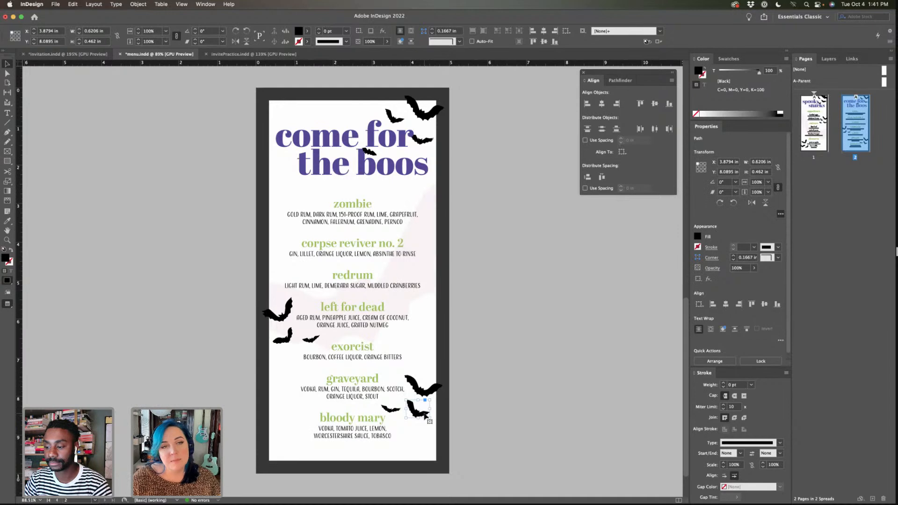
pyautogui.click(428, 439)
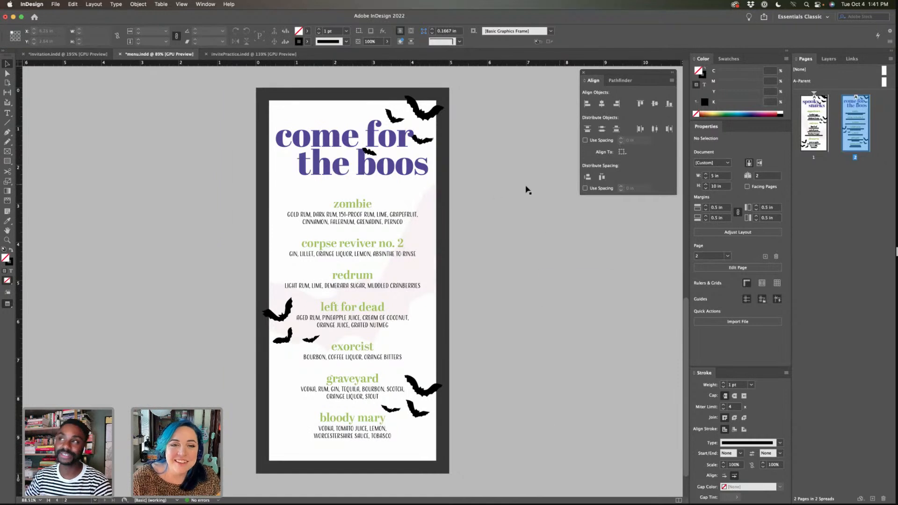
# Undo an accidental move of the dark background frame and a misdrawn rectangle.
pyautogui.moveTo(456, 164); pyautogui.dragTo(452, 168)
pyautogui.press('super+z')
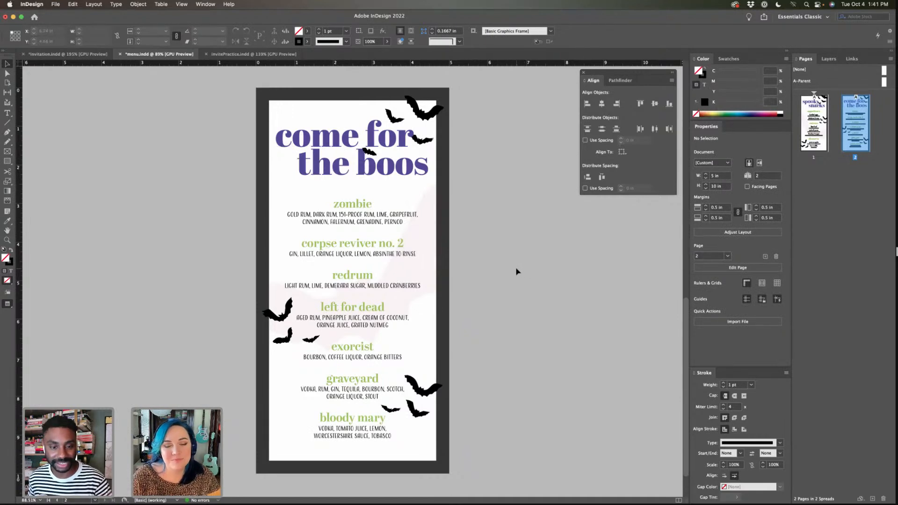
pyautogui.press('m')
pyautogui.moveTo(270, 100); pyautogui.dragTo(393, 275)
pyautogui.press('super+z')
pyautogui.press('v')
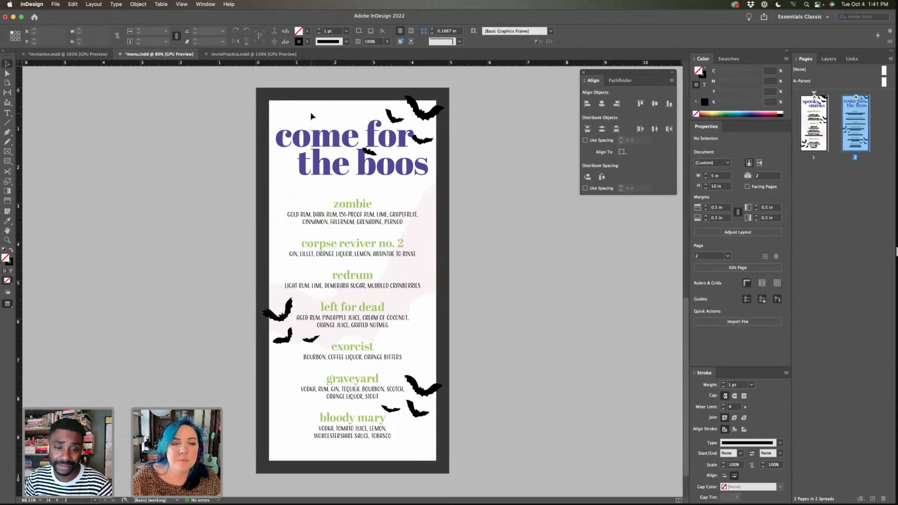
# Draw a 1 pt border rectangle, about 4.627 × 9.5946 in, inside the dark frame.
pyautogui.press('m')
pyautogui.moveTo(256, 89); pyautogui.dragTo(442, 468)
pyautogui.press('v')
pyautogui.click(456, 463)
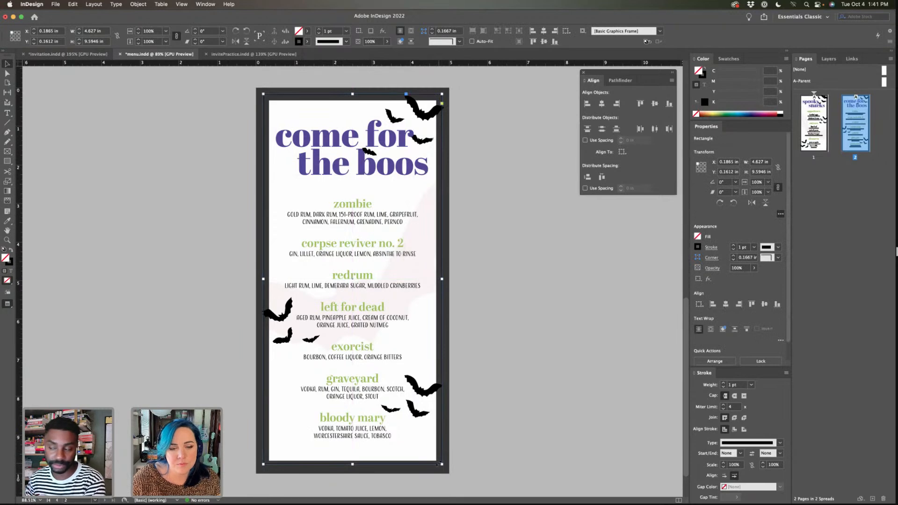
# Sample the pasteboard red onto the inner rectangle and swap it to a thin red outline with no fill.
pyautogui.click(395, 477)
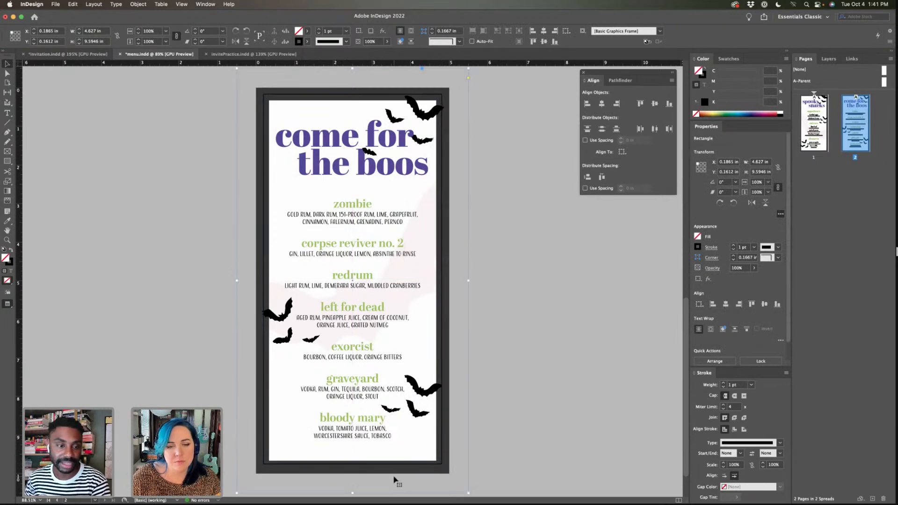
pyautogui.press('w')
pyautogui.click(469, 481)
pyautogui.press('w')
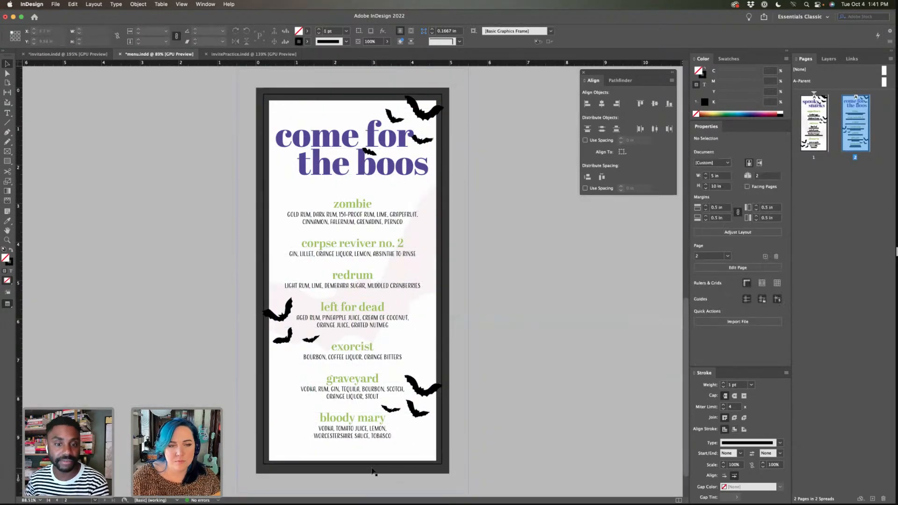
pyautogui.click(348, 465)
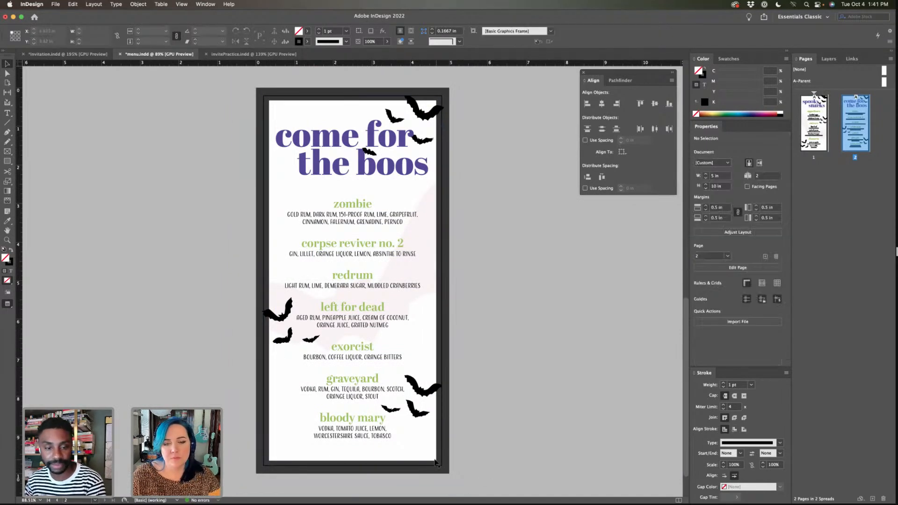
pyautogui.press('w')
pyautogui.press('i')
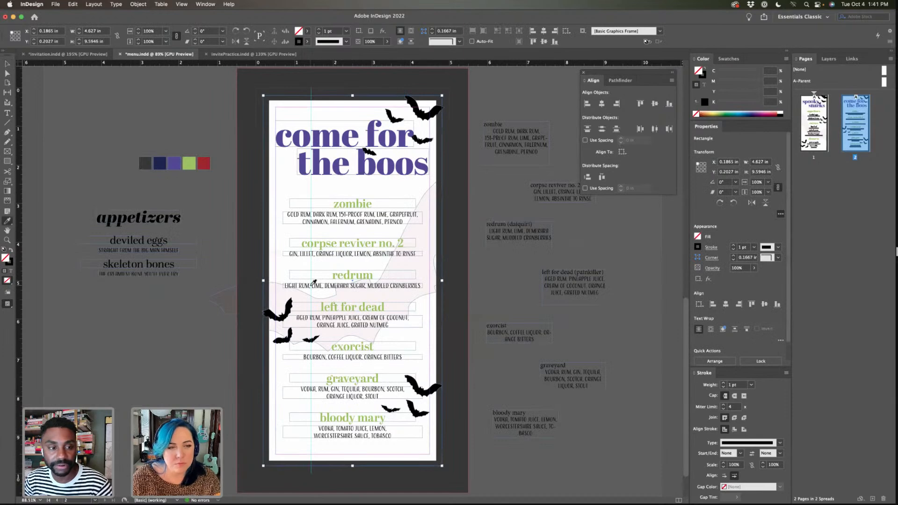
pyautogui.click(205, 164)
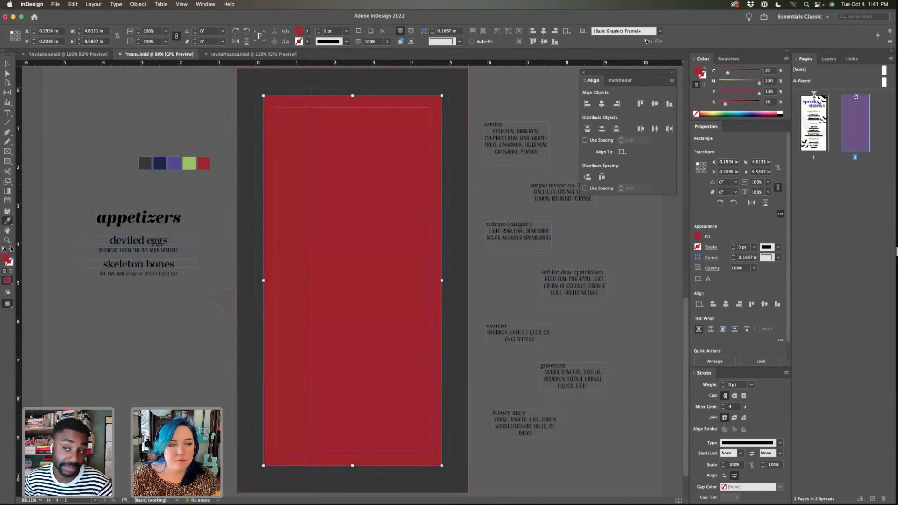
pyautogui.click(11, 249)
pyautogui.press('w')
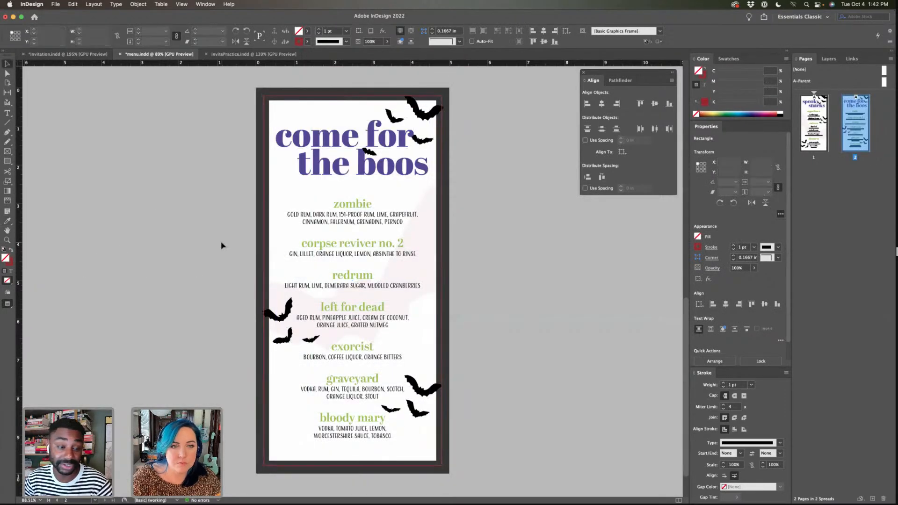
pyautogui.click(221, 246)
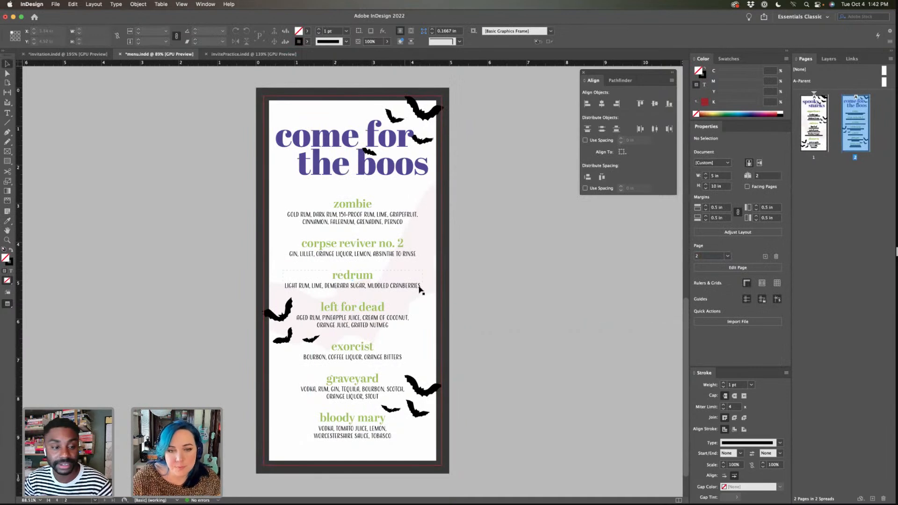
pyautogui.click(441, 290)
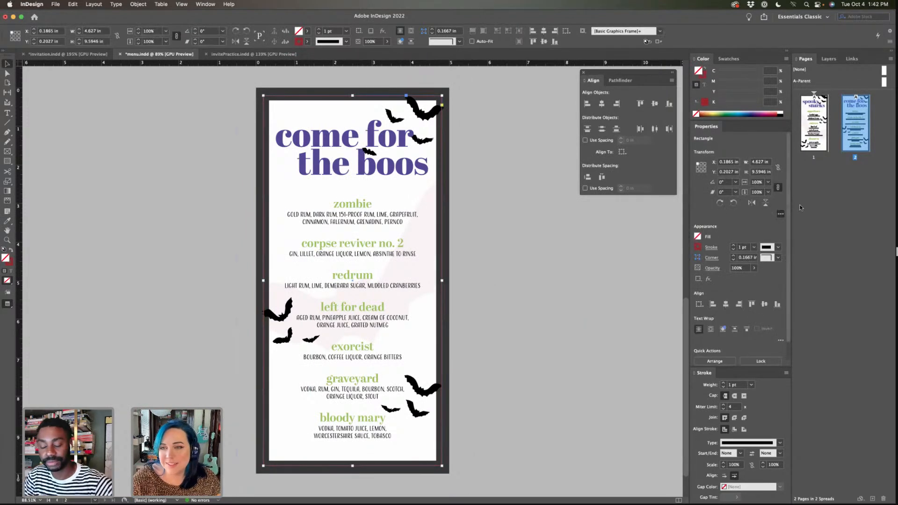
# Apply Inverse Rounded corners to the red inner border, reverting an accidental corner stretch.
pyautogui.click(779, 258)
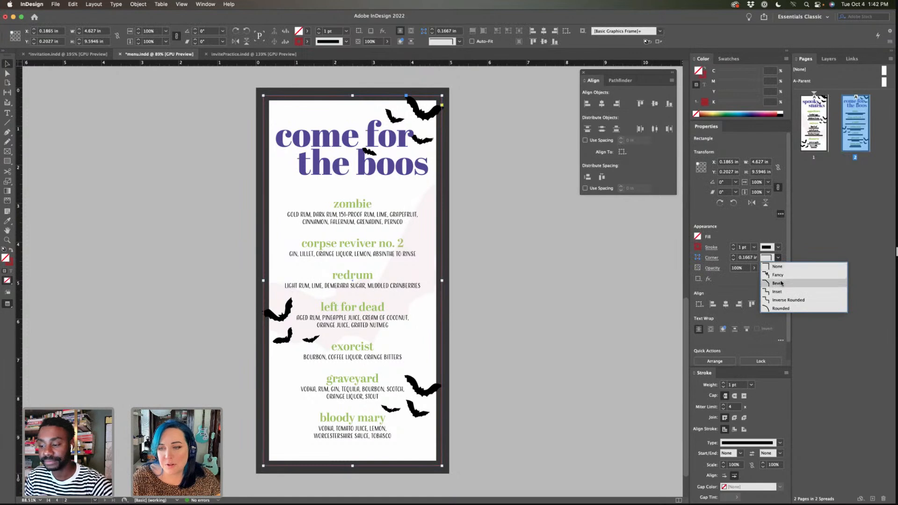
pyautogui.click(786, 301)
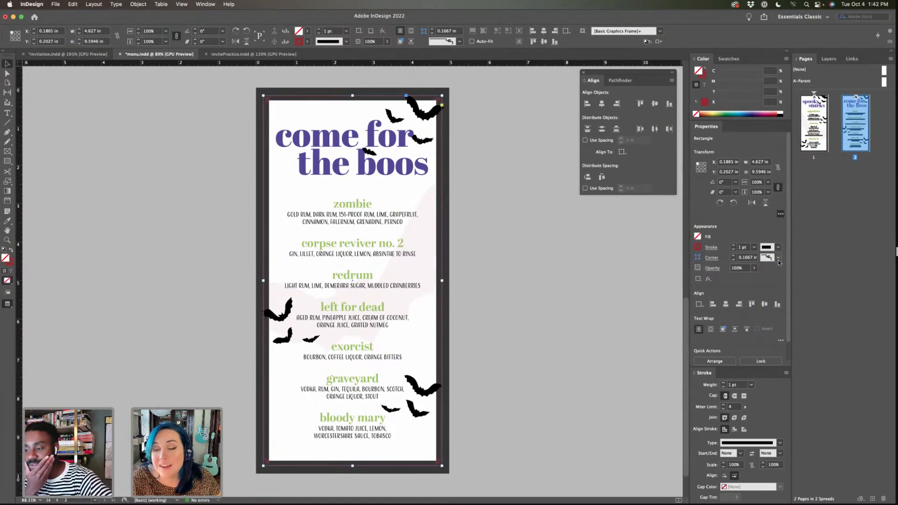
pyautogui.click(778, 259)
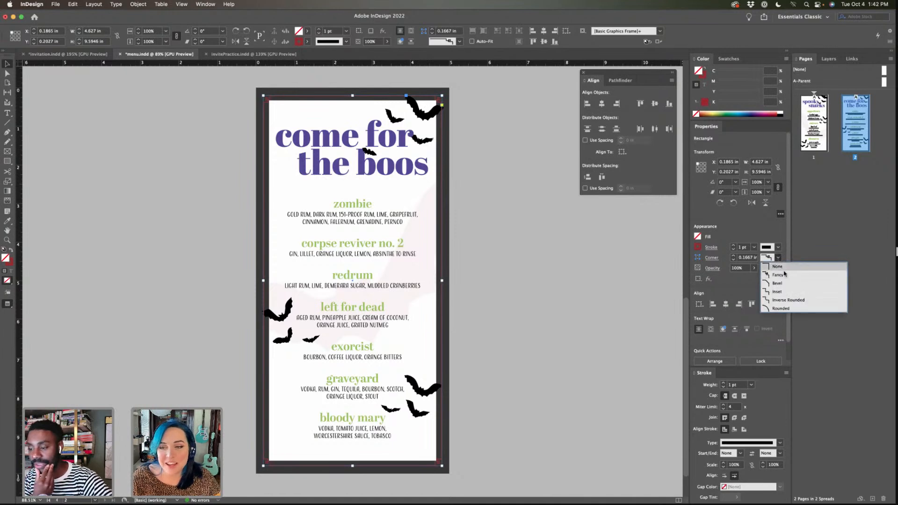
pyautogui.click(782, 301)
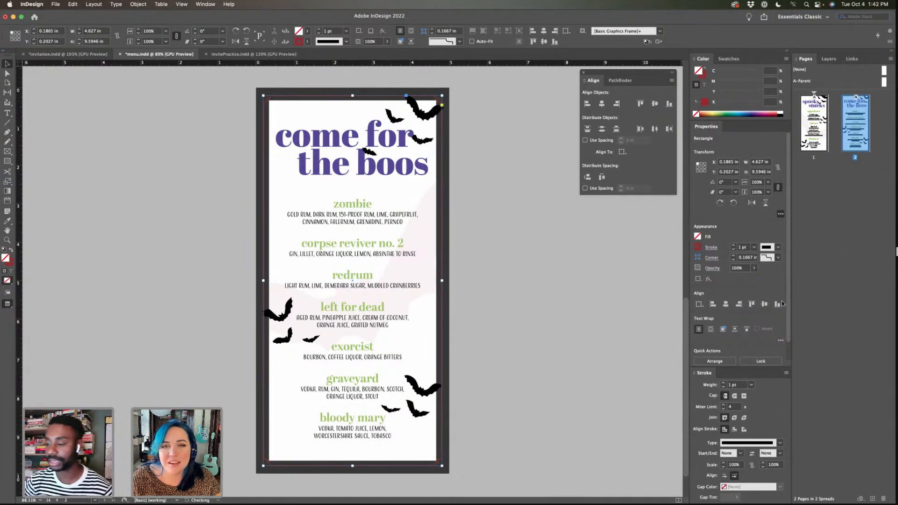
pyautogui.moveTo(443, 94); pyautogui.dragTo(446, 92)
pyautogui.click(437, 92)
pyautogui.press('Delete')
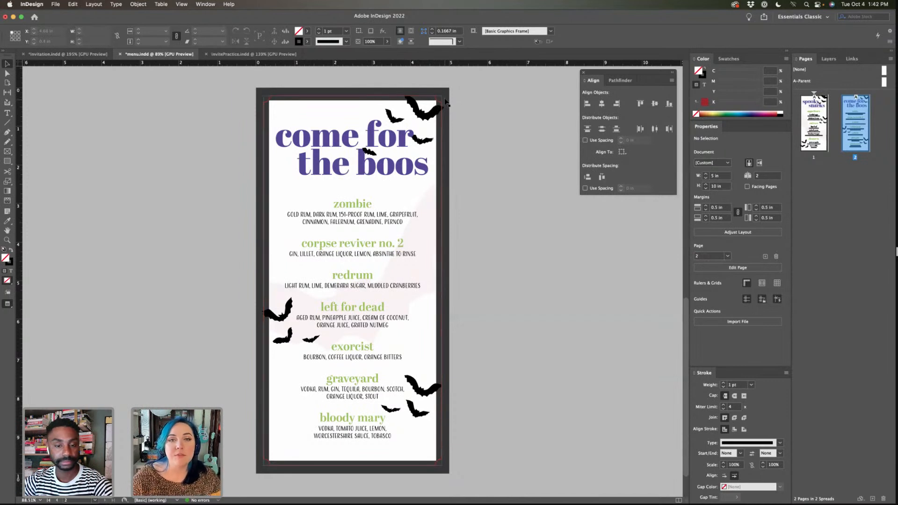
# Pull the red border's top, right, left and bottom edges slightly outward.
pyautogui.click(435, 100)
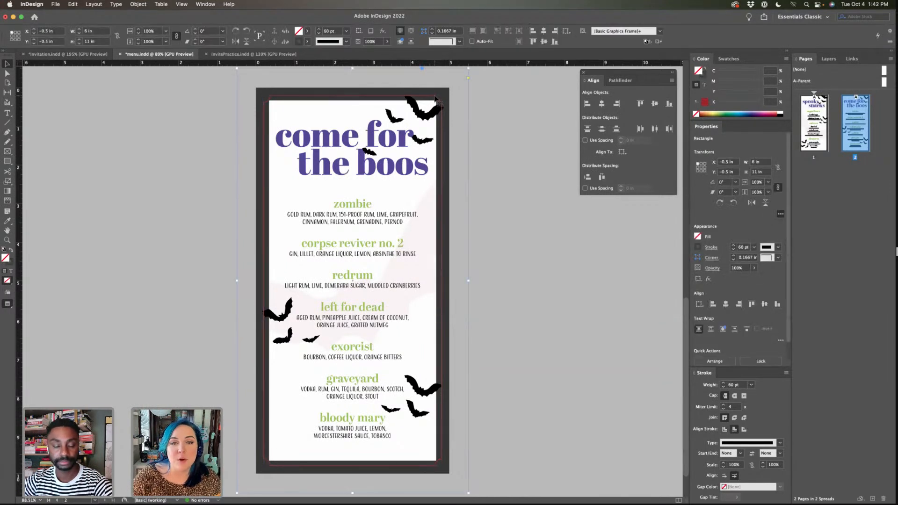
pyautogui.click(500, 123)
pyautogui.click(423, 97)
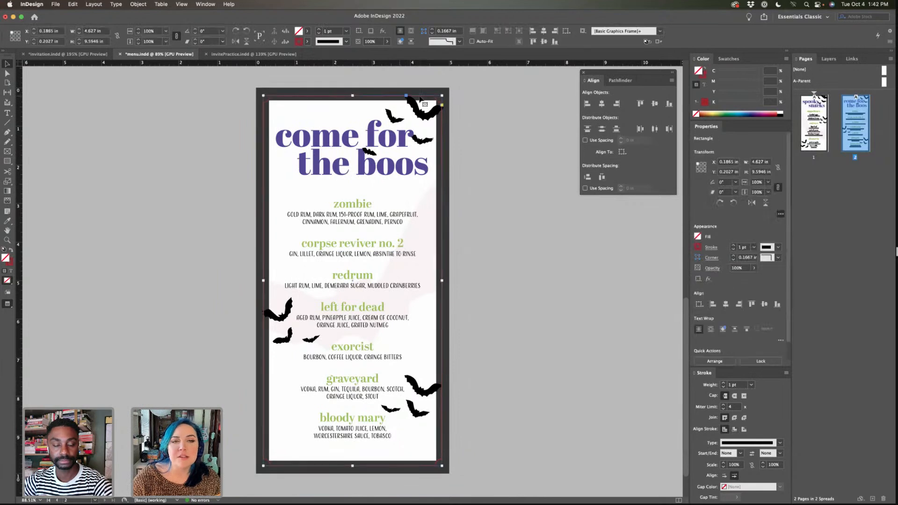
pyautogui.moveTo(352, 95); pyautogui.dragTo(353, 93)
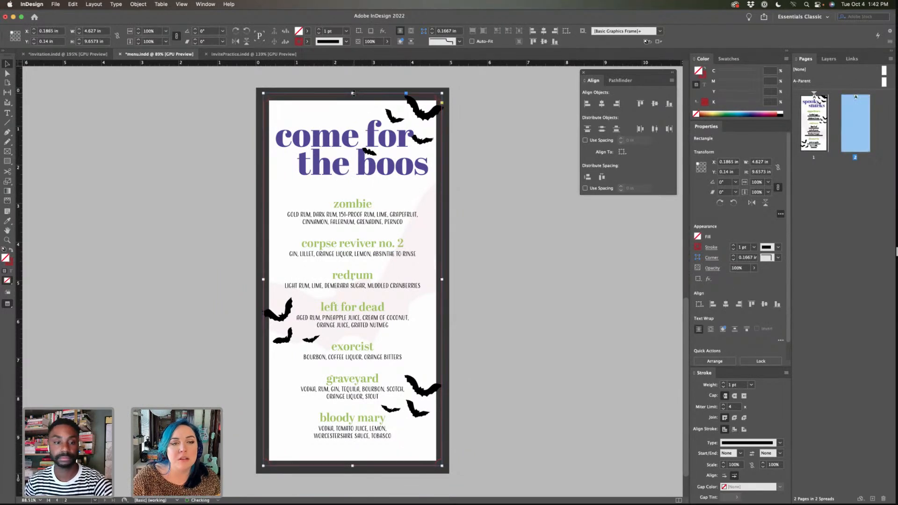
pyautogui.moveTo(442, 280); pyautogui.dragTo(444, 279)
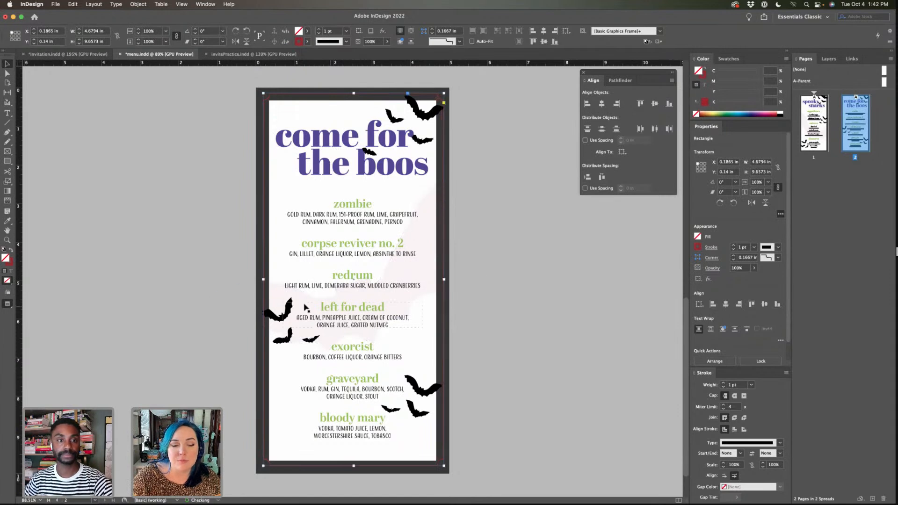
pyautogui.moveTo(264, 279); pyautogui.dragTo(262, 279)
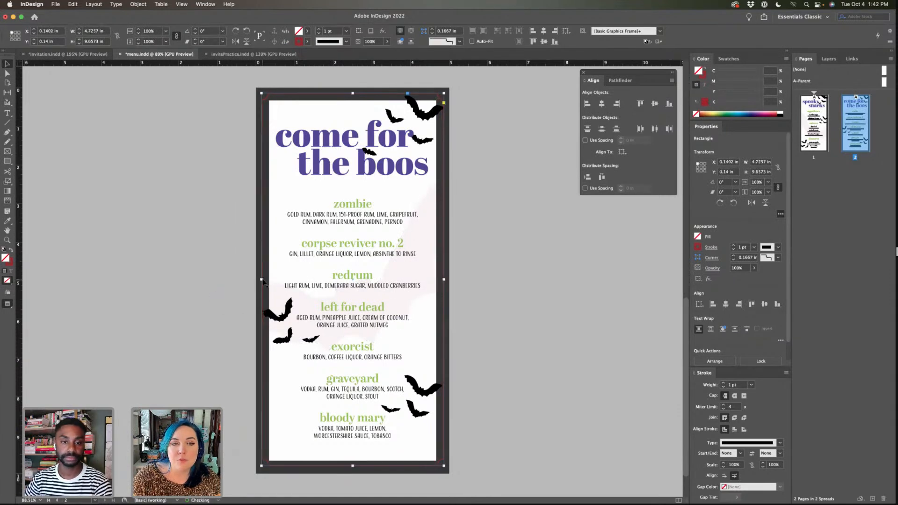
pyautogui.moveTo(353, 467); pyautogui.dragTo(353, 467)
# Nudge the red border up slightly and give the thick dark frame Inverse Rounded corners.
pyautogui.press('Up')
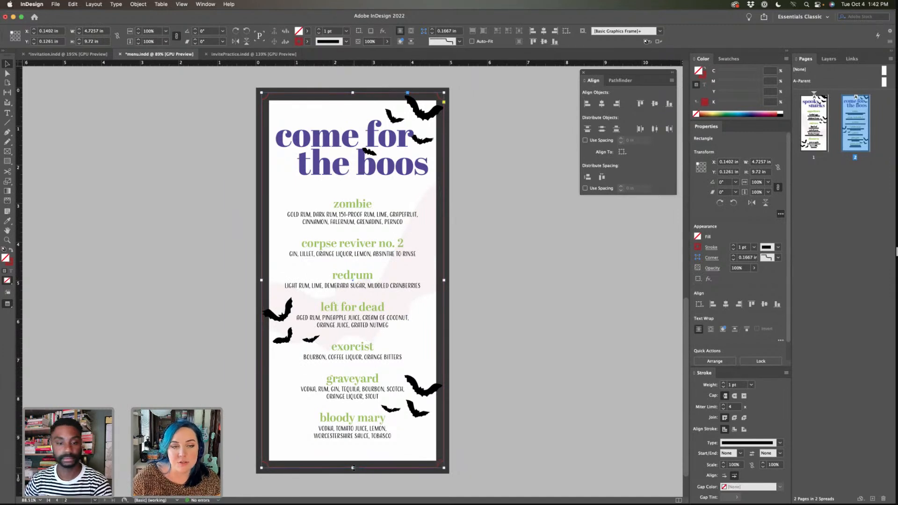
pyautogui.click(510, 448)
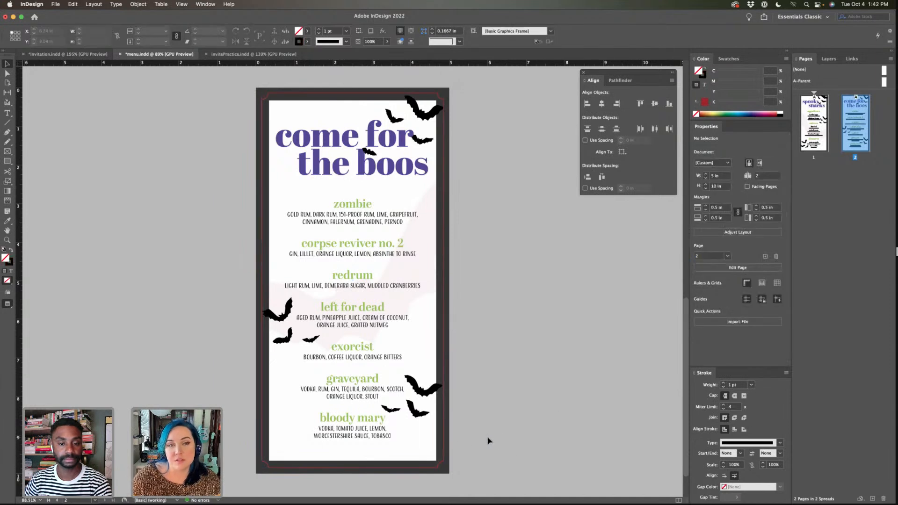
pyautogui.click(455, 439)
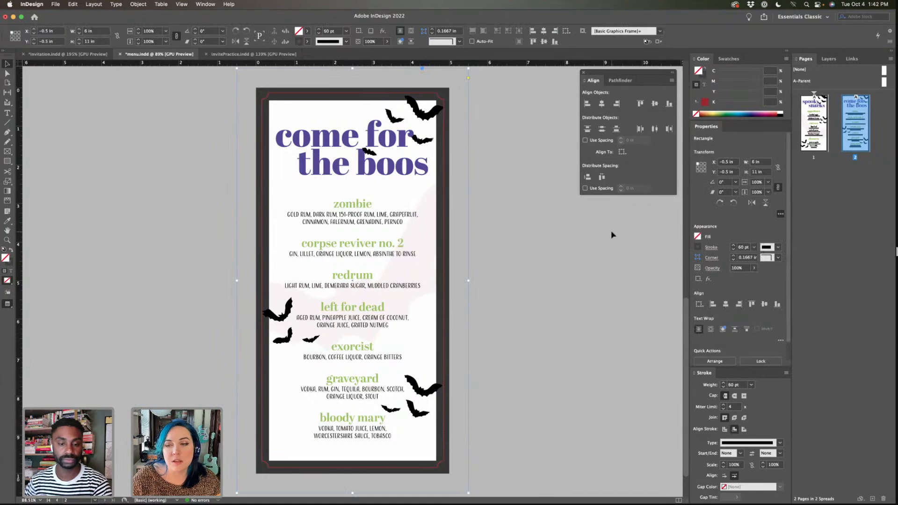
pyautogui.click(778, 258)
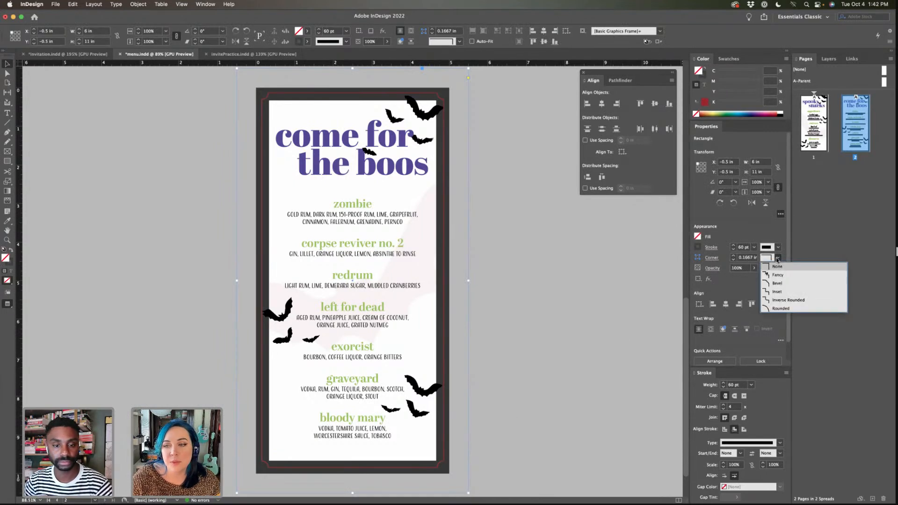
pyautogui.click(782, 301)
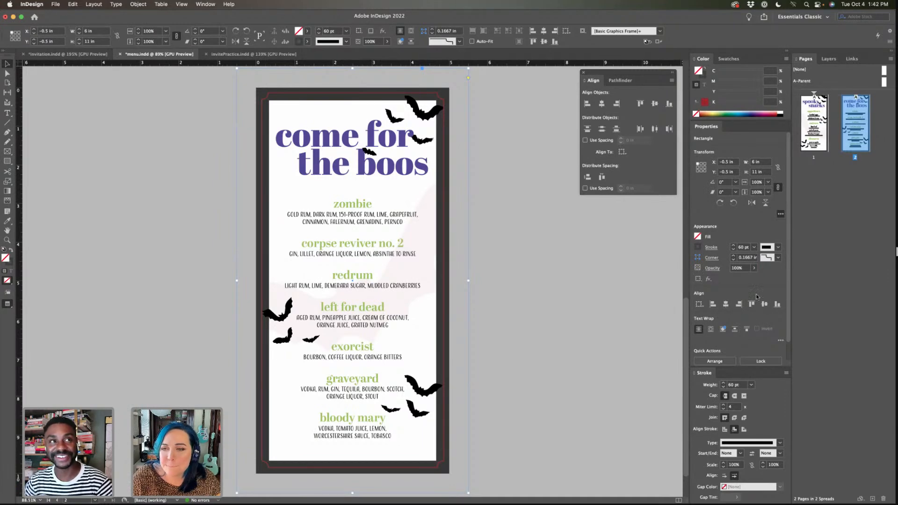
pyautogui.press('w')
pyautogui.click(555, 301)
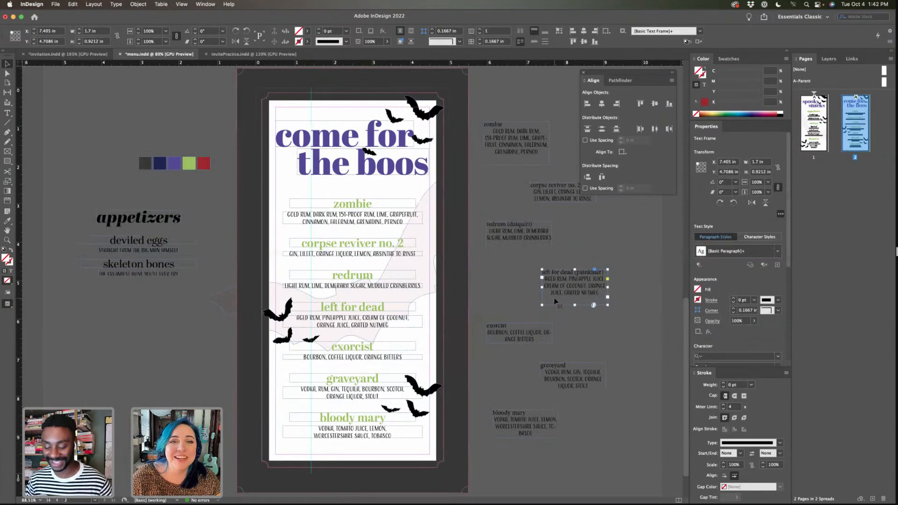
pyautogui.press('w')
pyautogui.click(460, 141)
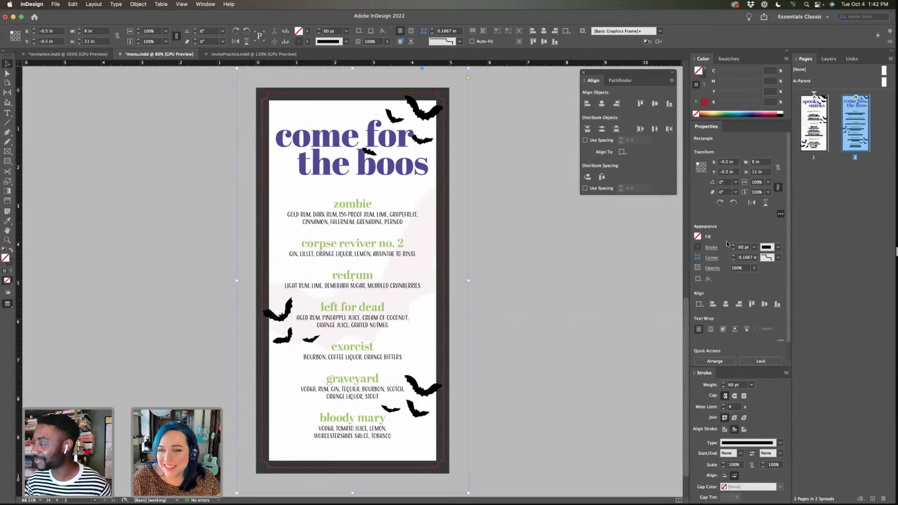
pyautogui.click(725, 429)
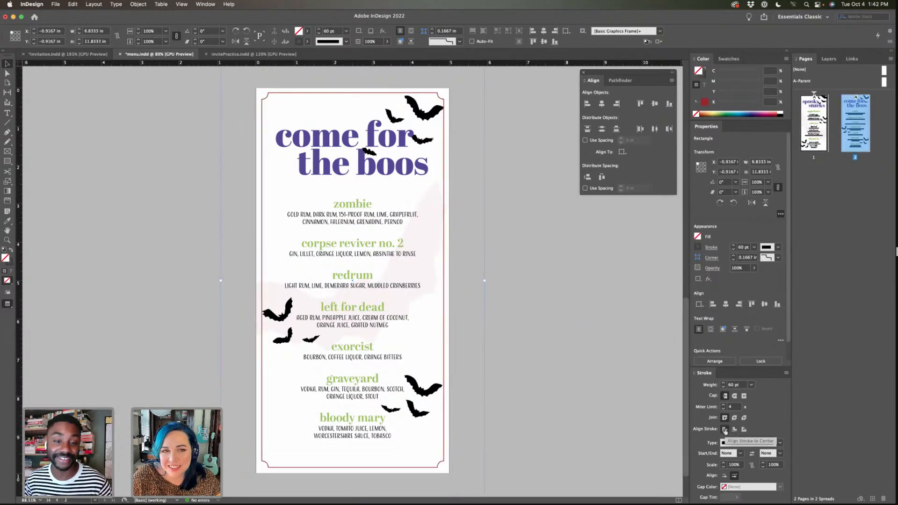
pyautogui.press('w')
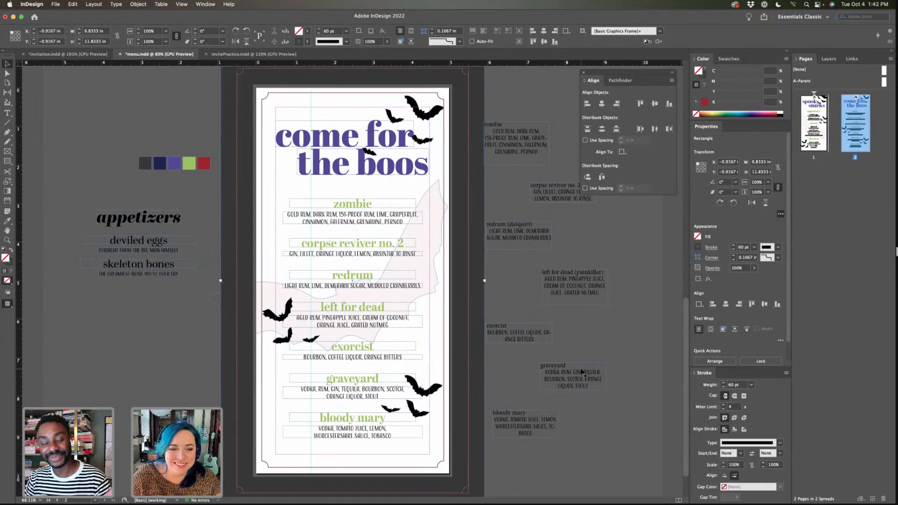
pyautogui.scroll(2, 483, 312)
pyautogui.scroll(-1, 484, 312)
pyautogui.press('w')
pyautogui.press('w')
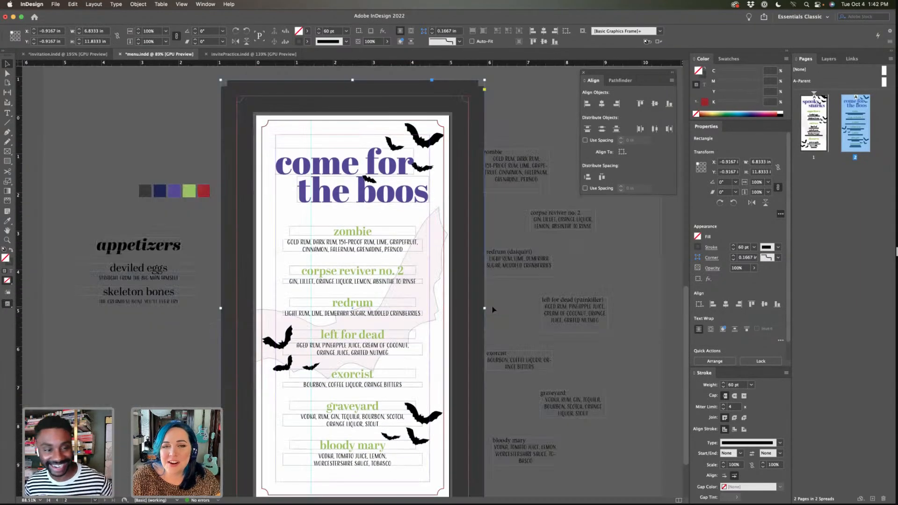
pyautogui.press('w')
pyautogui.scroll(-1, 492, 309)
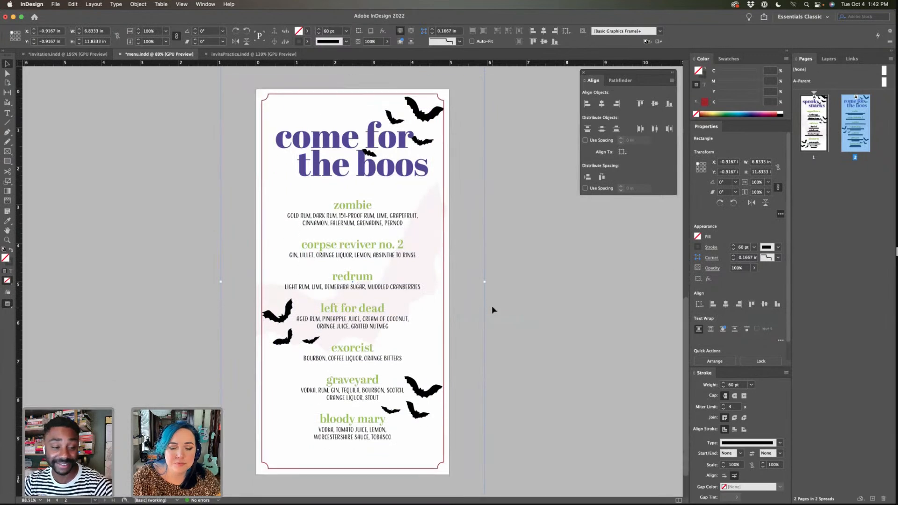
pyautogui.press('w')
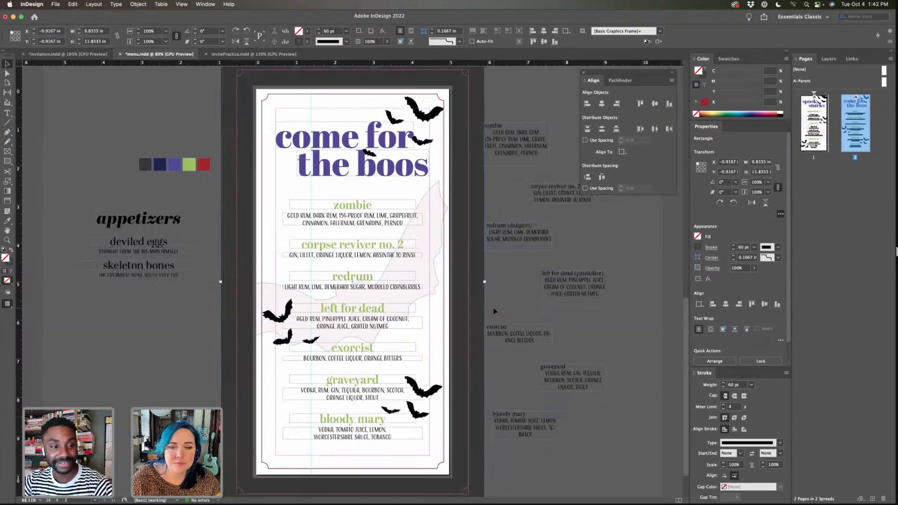
pyautogui.press('super+z')
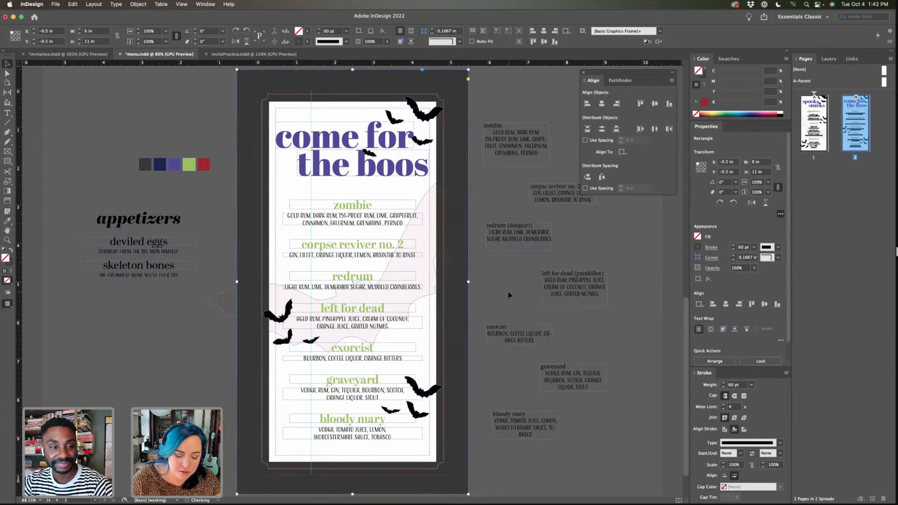
pyautogui.press('w')
pyautogui.click(508, 294)
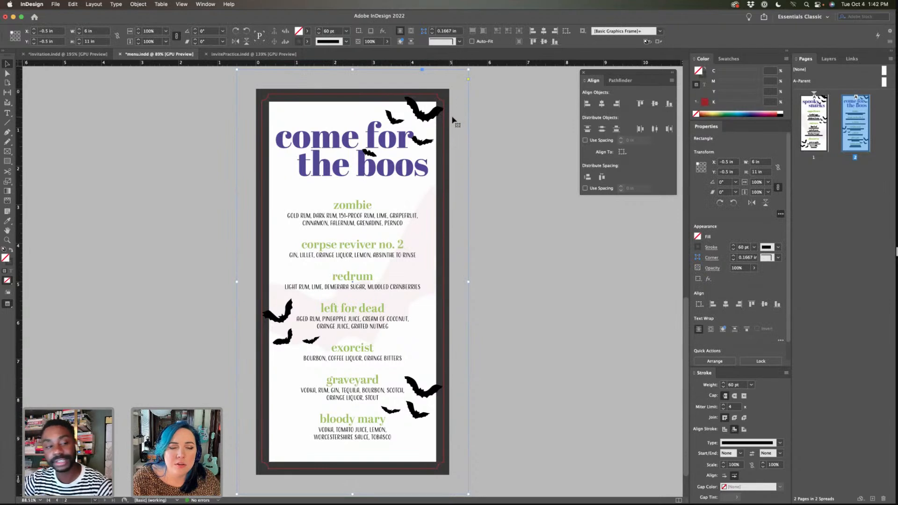
pyautogui.scroll(4, 449, 123)
pyautogui.scroll(-2, 447, 124)
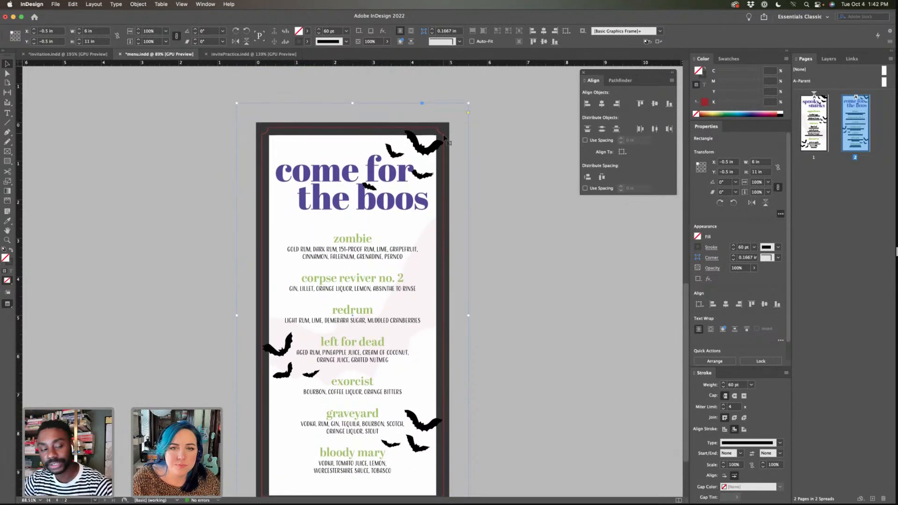
# Pull the red border's corner slightly inward and delete the thick dark frame.
pyautogui.click(507, 161)
pyautogui.click(443, 147)
pyautogui.moveTo(444, 128); pyautogui.dragTo(443, 131)
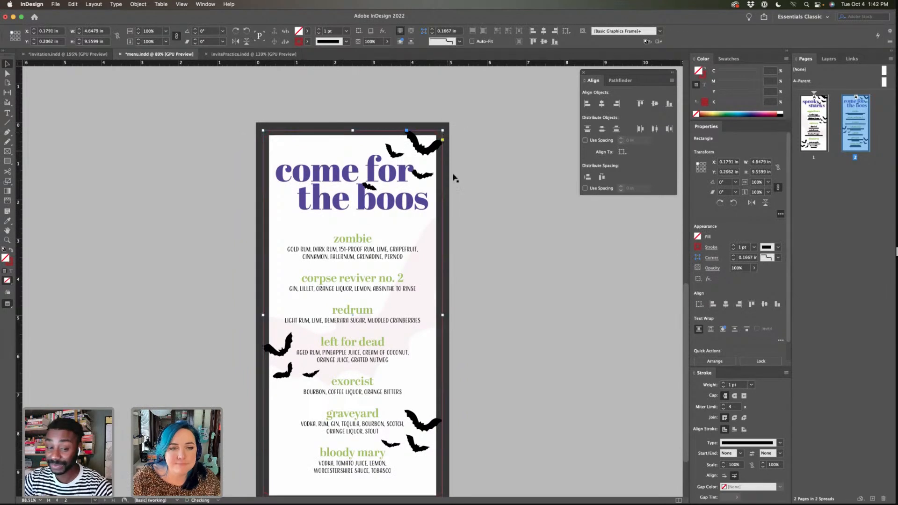
pyautogui.click(477, 222)
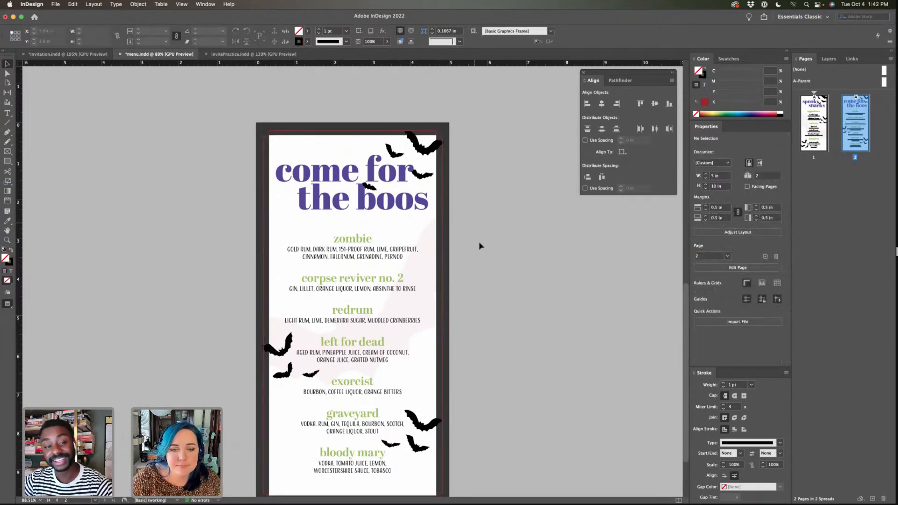
pyautogui.click(449, 146)
pyautogui.press('Delete')
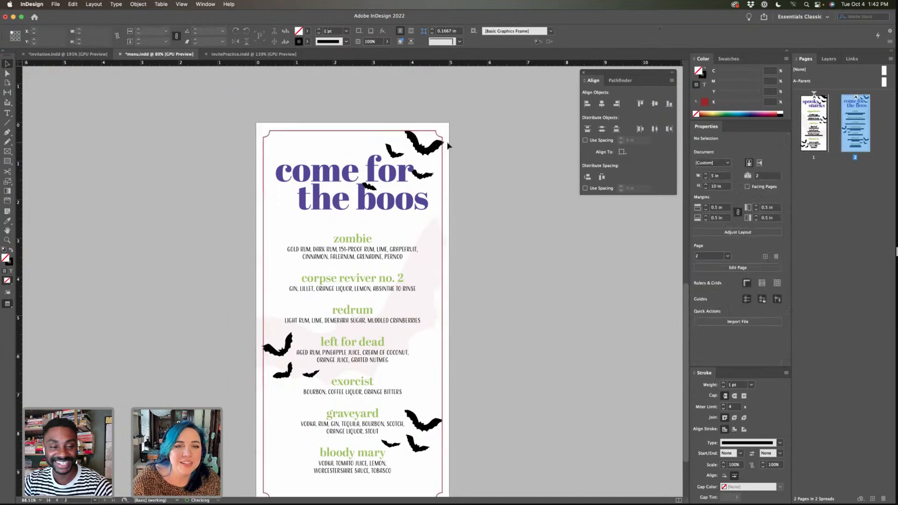
# Fill the rounded red border frame with white and send it behind the menu.
pyautogui.press('w')
pyautogui.press('p')
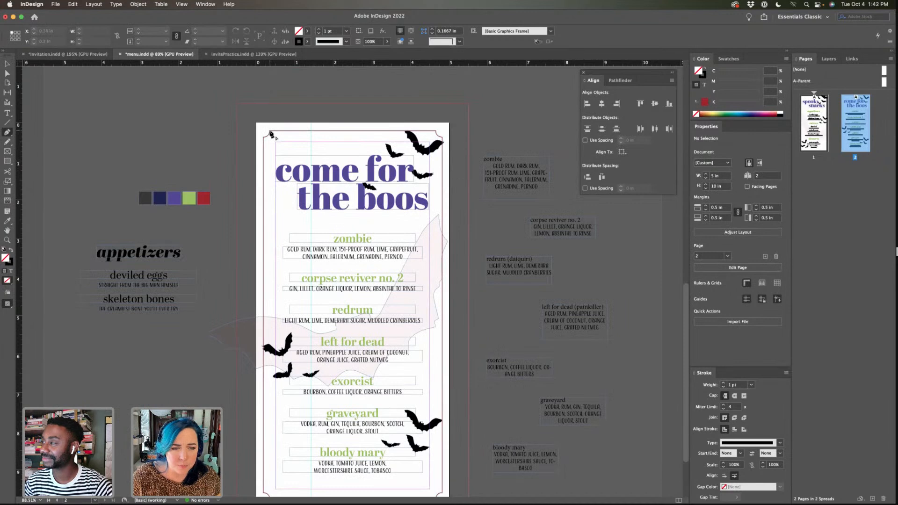
pyautogui.press('v')
pyautogui.click(289, 133)
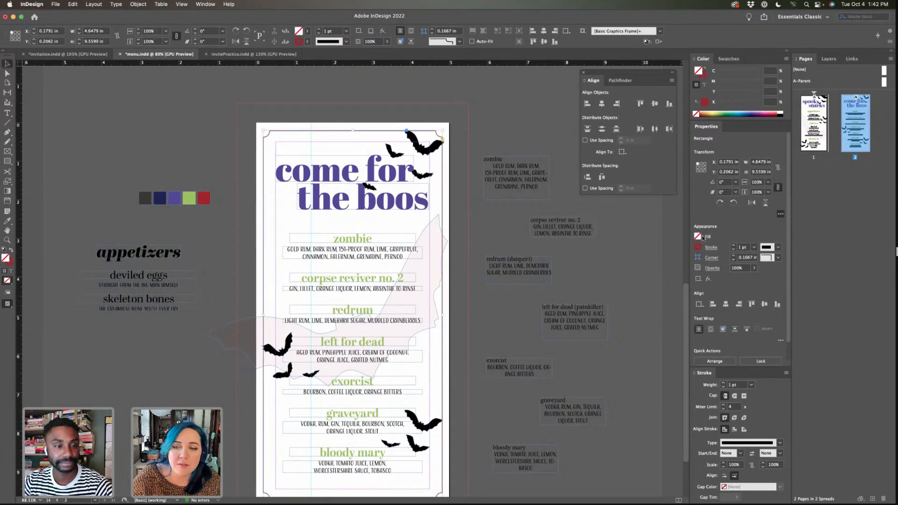
pyautogui.click(779, 113)
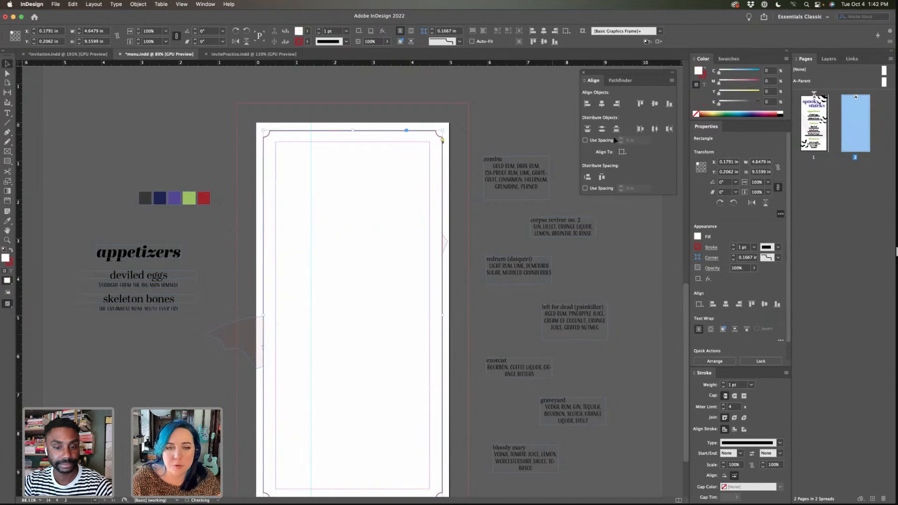
pyautogui.press('super+shift+bracketleft')
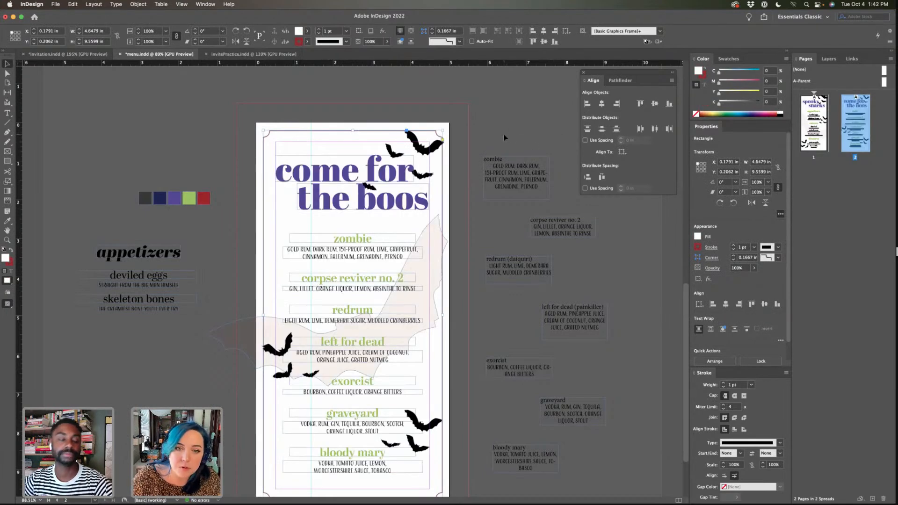
pyautogui.click(494, 141)
# Draw a bleed-sized rectangle, fill it with Black 90%, and send it to the back.
pyautogui.press('m')
pyautogui.moveTo(237, 106); pyautogui.dragTo(468, 444)
pyautogui.press('i')
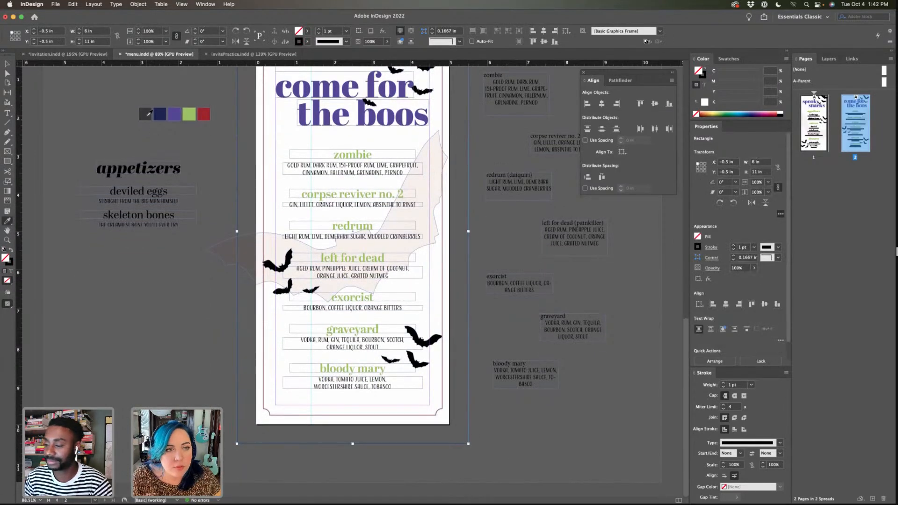
pyautogui.click(145, 114)
pyautogui.press('super+shift+bracketleft')
pyautogui.press('v')
pyautogui.click(224, 145)
# Preview the page and select the white menu panel.
pyautogui.press('w')
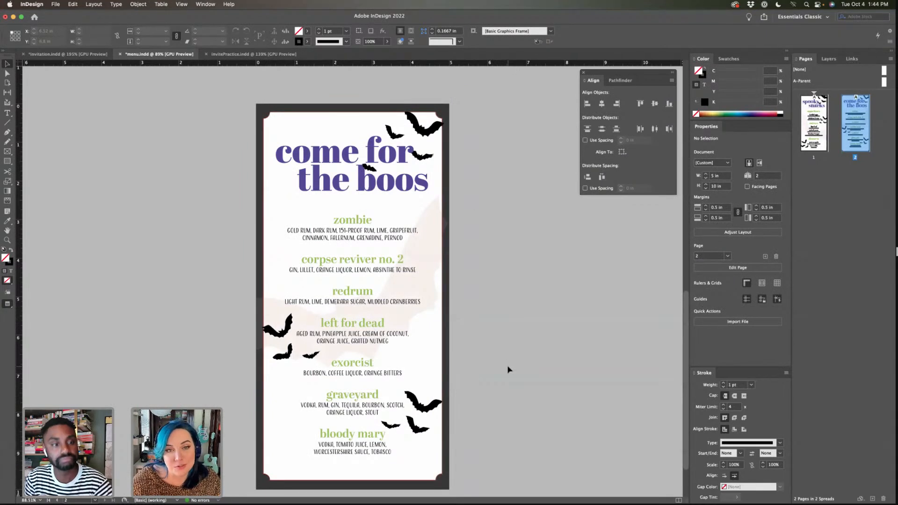
pyautogui.click(443, 373)
pyautogui.scroll(-1, 443, 372)
pyautogui.click(481, 380)
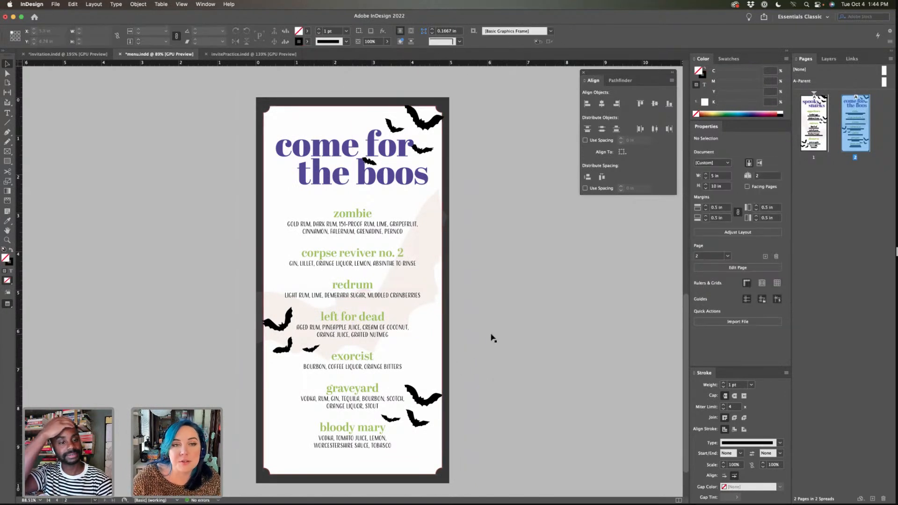
pyautogui.click(346, 106)
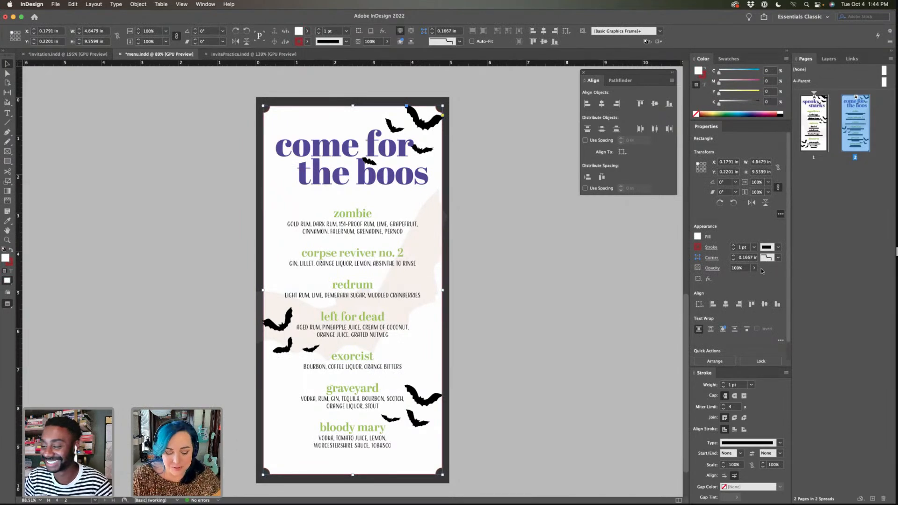
# Step the panel's Corner size up three times to 0.3125 in.
pyautogui.click(778, 258)
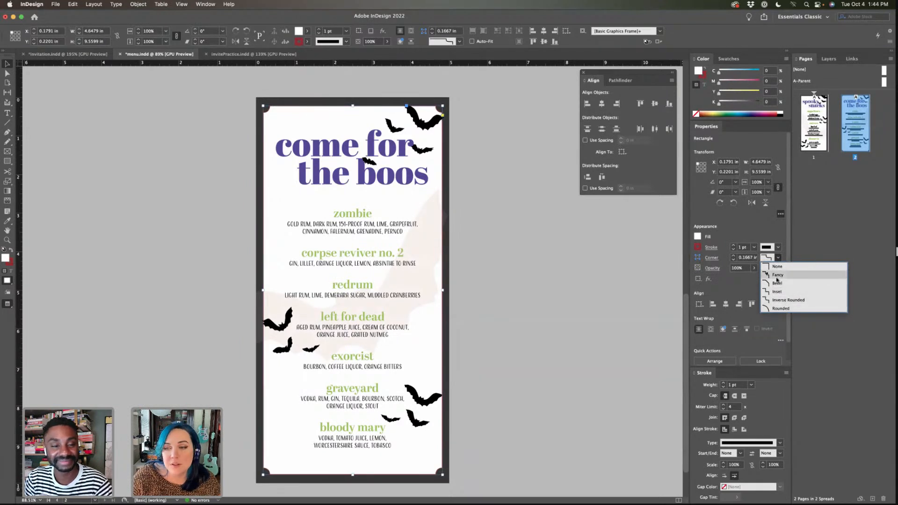
pyautogui.click(797, 259)
pyautogui.click(734, 255)
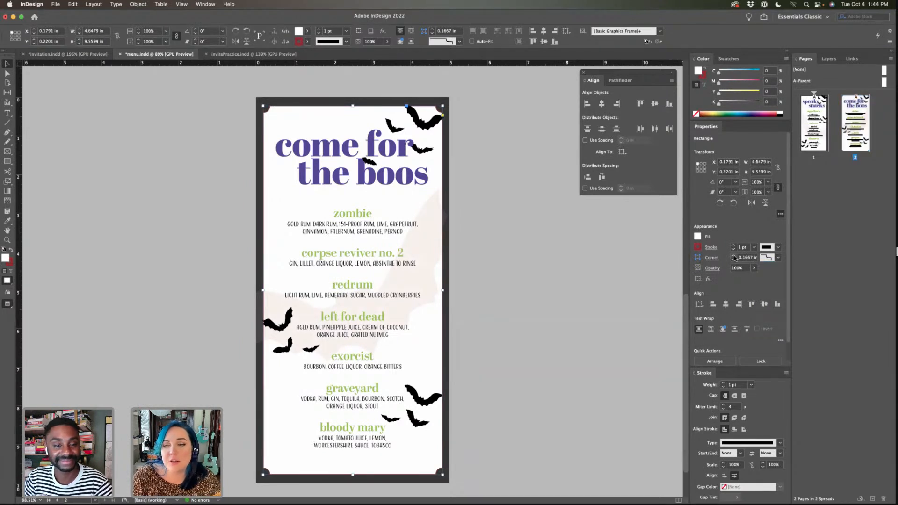
pyautogui.click(733, 256)
pyautogui.click(733, 255)
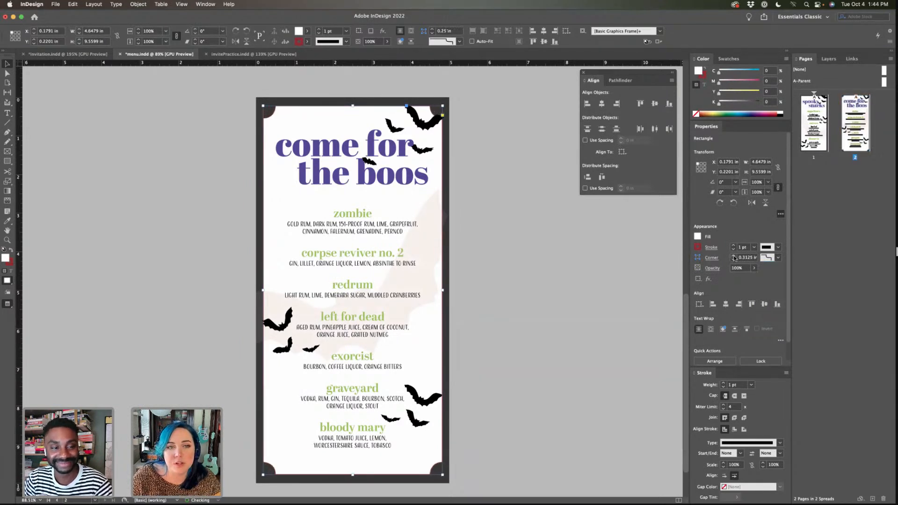
pyautogui.click(604, 372)
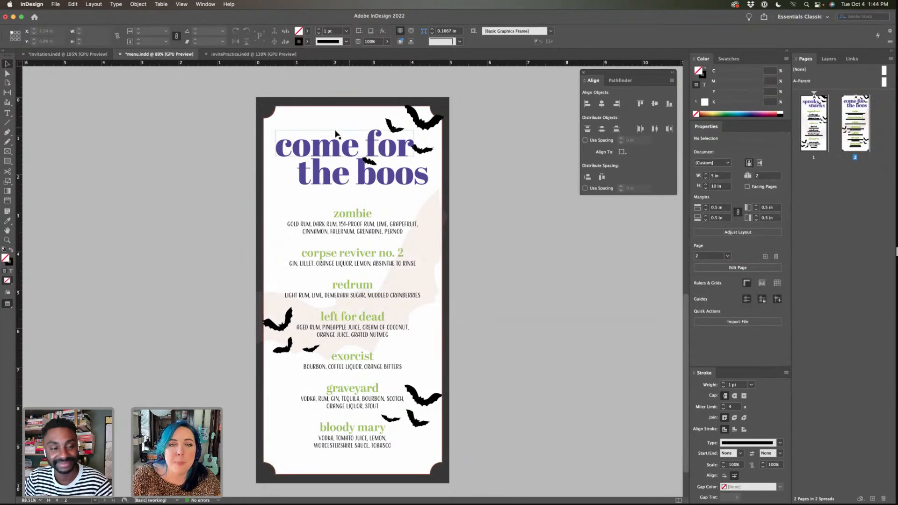
# Draw a tiny circle at the page's top-right corner and fill it with the red swatch.
pyautogui.click(492, 174)
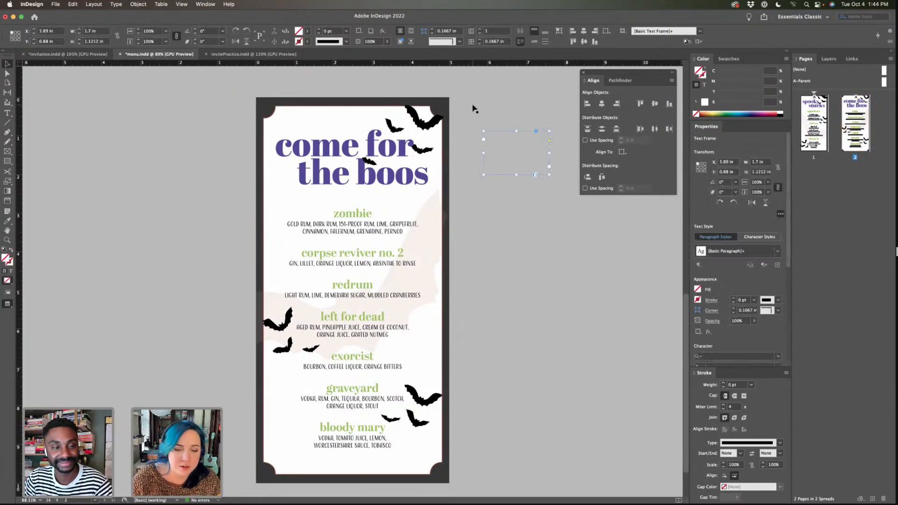
pyautogui.press('l')
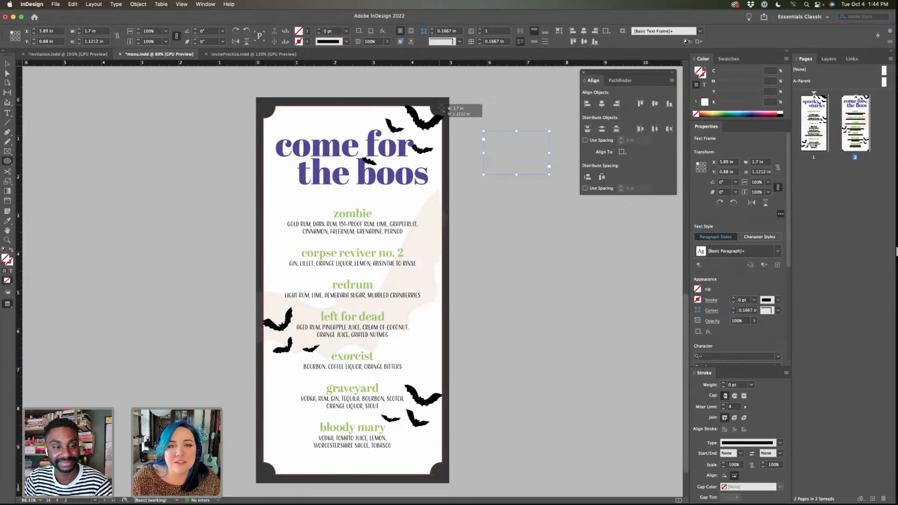
pyautogui.moveTo(440, 106); pyautogui.dragTo(447, 115)
pyautogui.press('w')
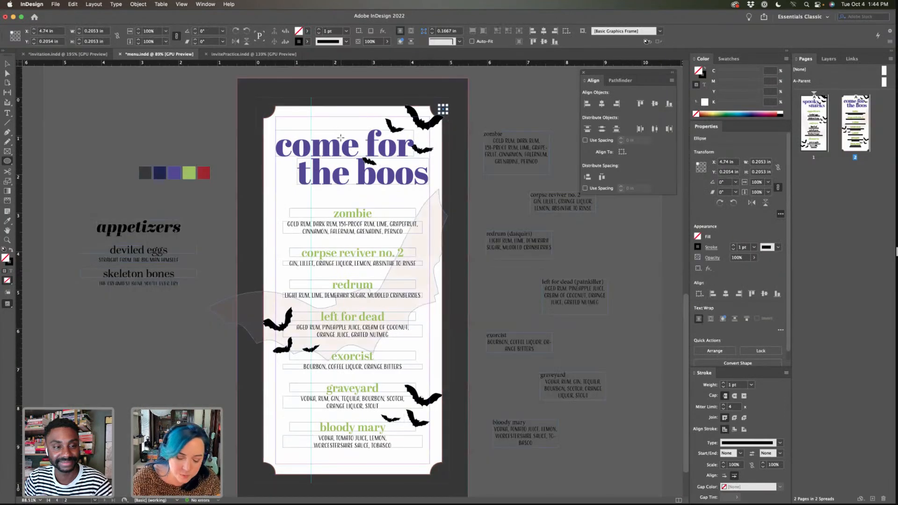
pyautogui.press('i')
pyautogui.click(207, 173)
pyautogui.press('v')
pyautogui.click(213, 213)
# Position the red circle in the menu panel's scooped top corner.
pyautogui.moveTo(445, 110); pyautogui.dragTo(442, 110)
pyautogui.click(487, 116)
pyautogui.press('w')
pyautogui.scroll(4, 452, 105)
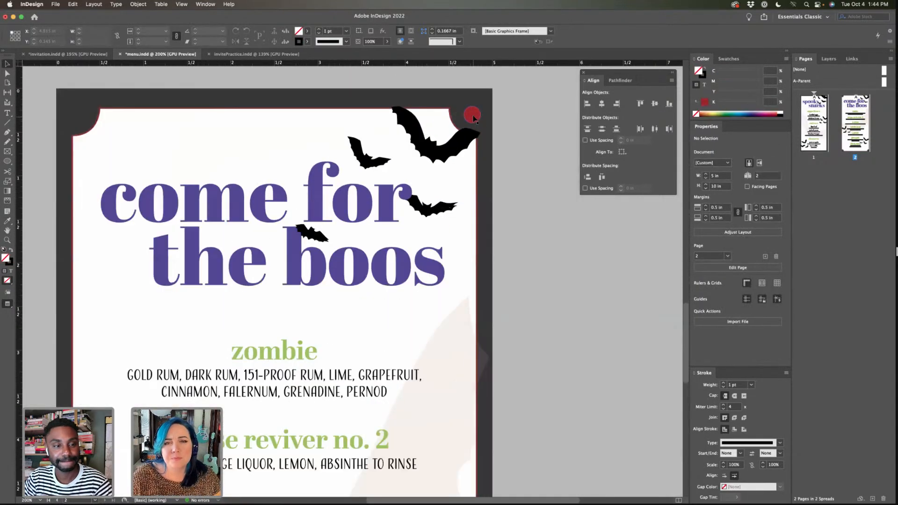
pyautogui.click(472, 116)
pyautogui.moveTo(473, 117); pyautogui.dragTo(78, 115)
# Enlarge the top-right bat and move it into place.
pyautogui.press('super+minus')
pyautogui.press('super+minus')
pyautogui.press('super+minus')
pyautogui.press('super+minus')
pyautogui.press('super+minus')
pyautogui.click(456, 286)
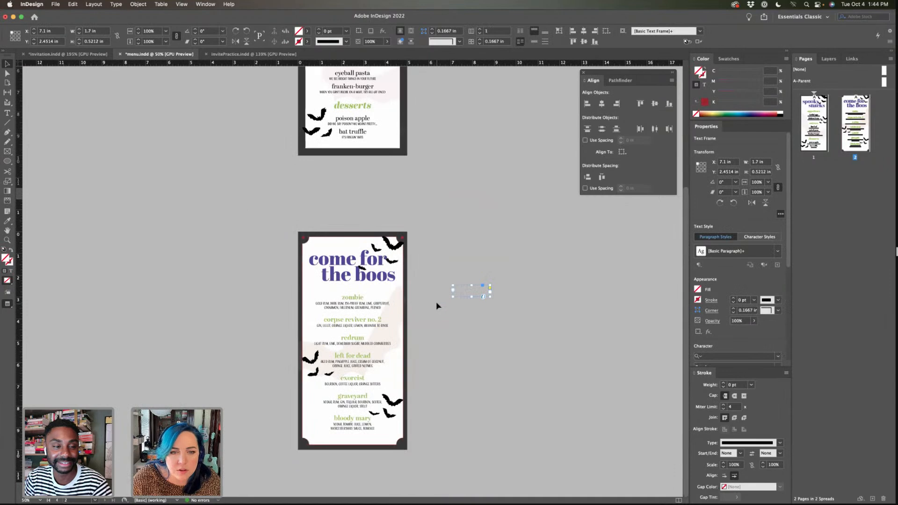
pyautogui.press('super+equal')
pyautogui.scroll(-3, 433, 304)
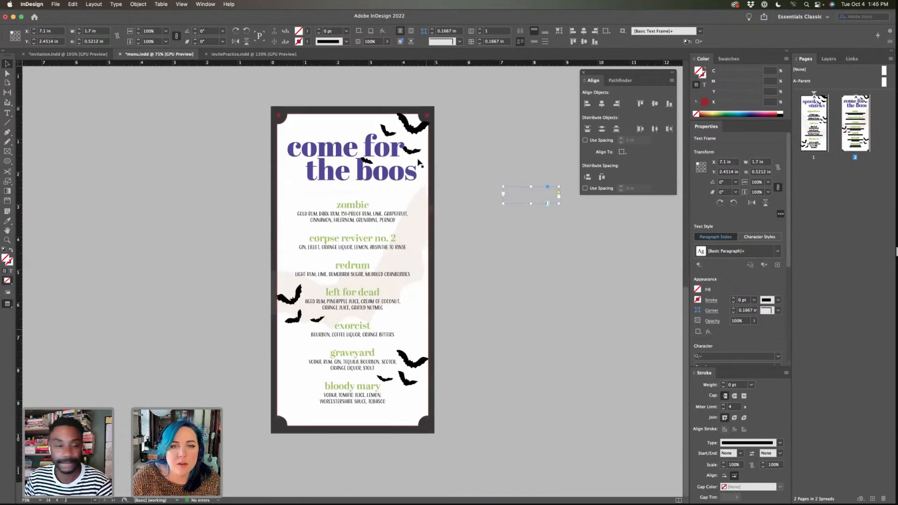
pyautogui.click(422, 132)
pyautogui.moveTo(432, 112); pyautogui.dragTo(419, 134)
pyautogui.click(446, 132)
pyautogui.click(499, 162)
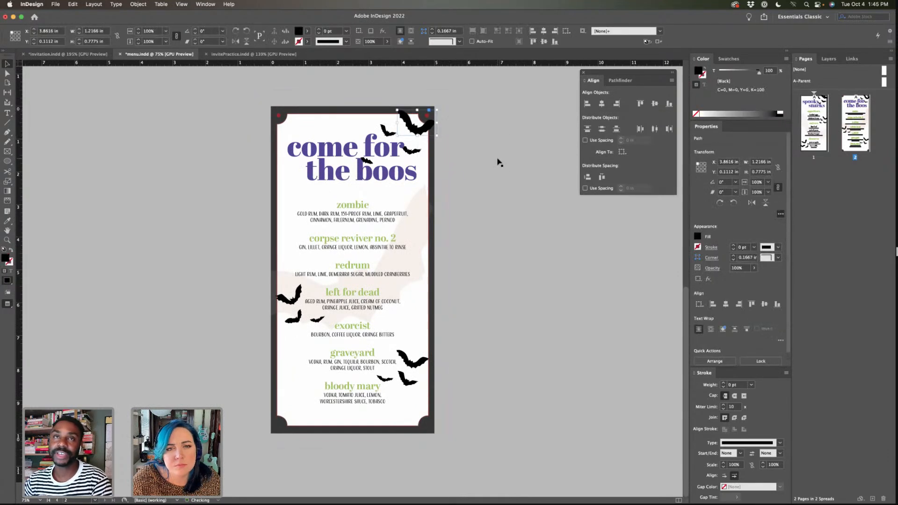
# Select both top red circles and browse their blend modes, undoing a trial move.
pyautogui.click(278, 116)
pyautogui.keyDown('shift'); pyautogui.click(426, 115); pyautogui.keyUp('shift')
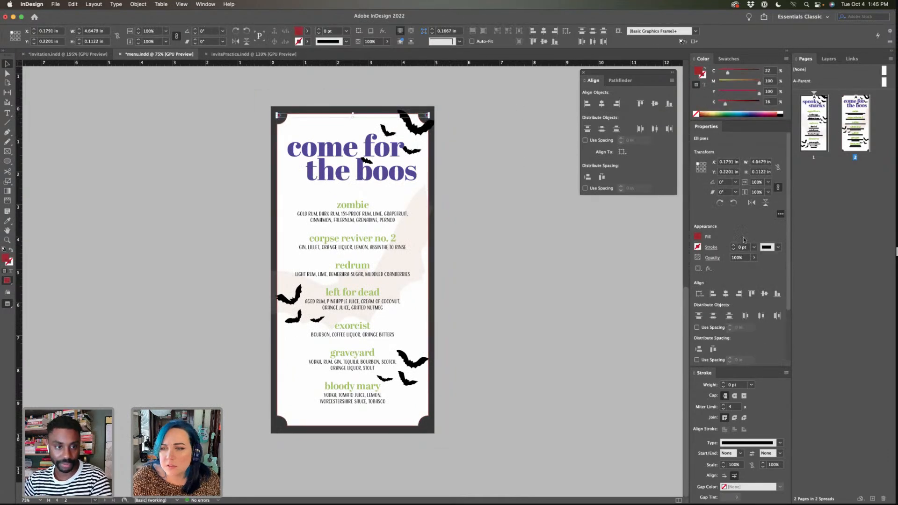
pyautogui.click(726, 270)
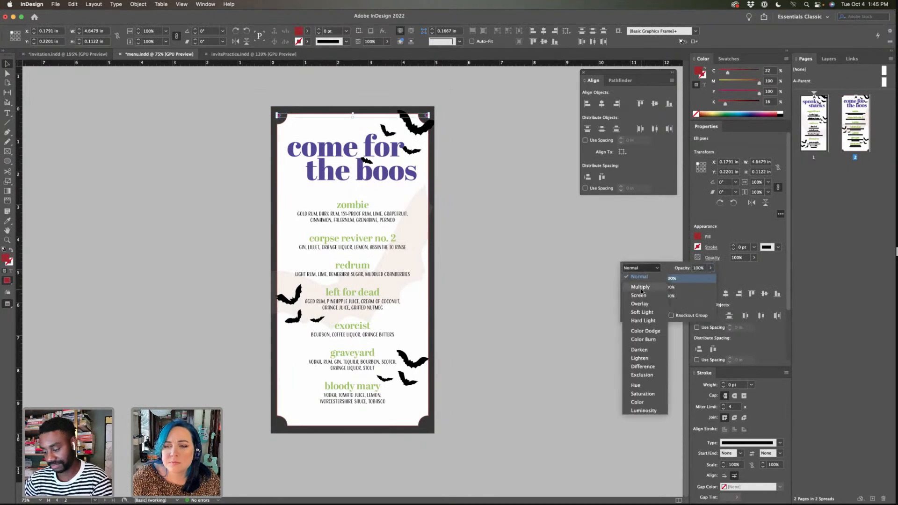
pyautogui.click(547, 284)
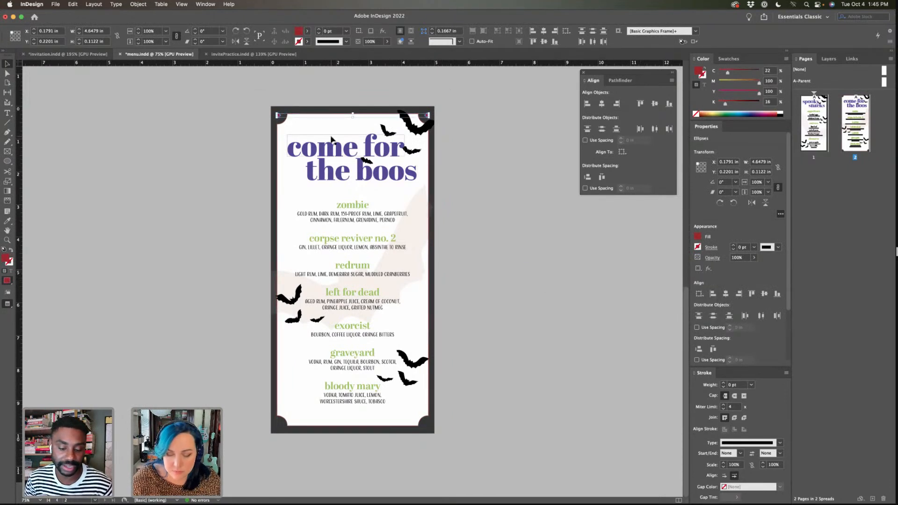
pyautogui.moveTo(279, 116); pyautogui.dragTo(281, 123)
pyautogui.press('super+z')
# Drag copies of both top red circles down into the bottom scooped corners.
pyautogui.click(279, 118)
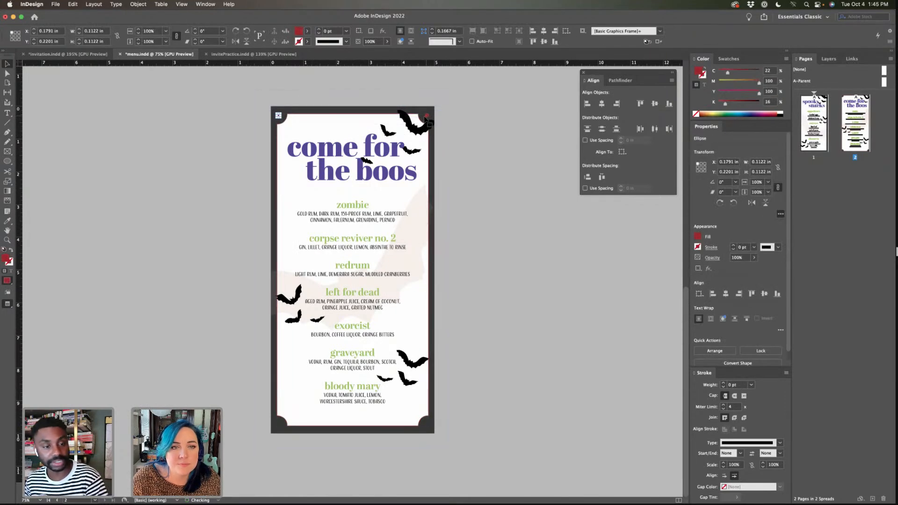
pyautogui.scroll(3, 280, 120)
pyautogui.moveTo(271, 113); pyautogui.dragTo(270, 406)
pyautogui.scroll(-6, 388, 434)
pyautogui.moveTo(255, 113); pyautogui.dragTo(272, 436)
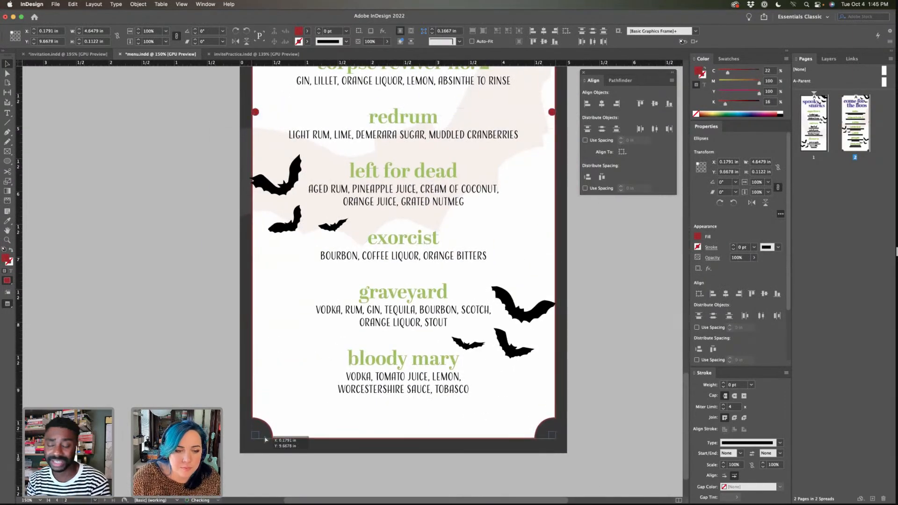
pyautogui.click(610, 426)
pyautogui.scroll(-4, 610, 424)
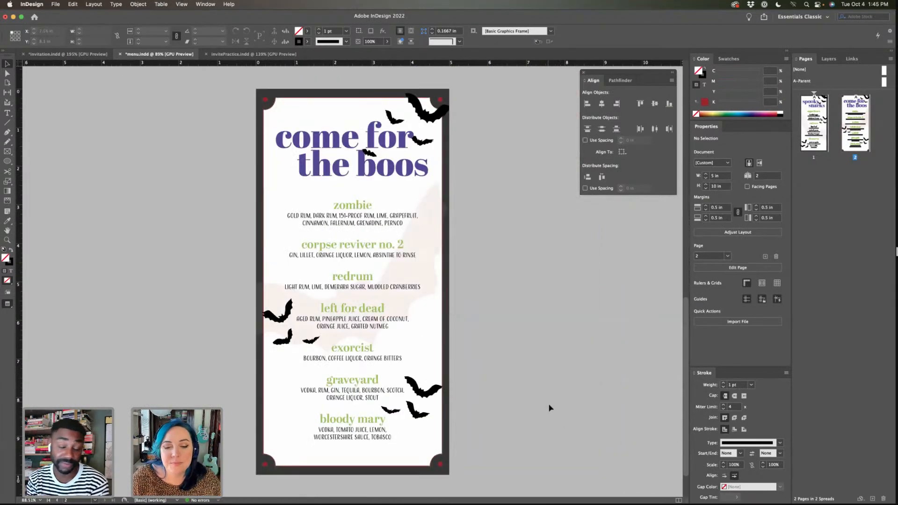
# Cut the faint background bat at the left page edge and delete the off-page piece.
pyautogui.click(279, 295)
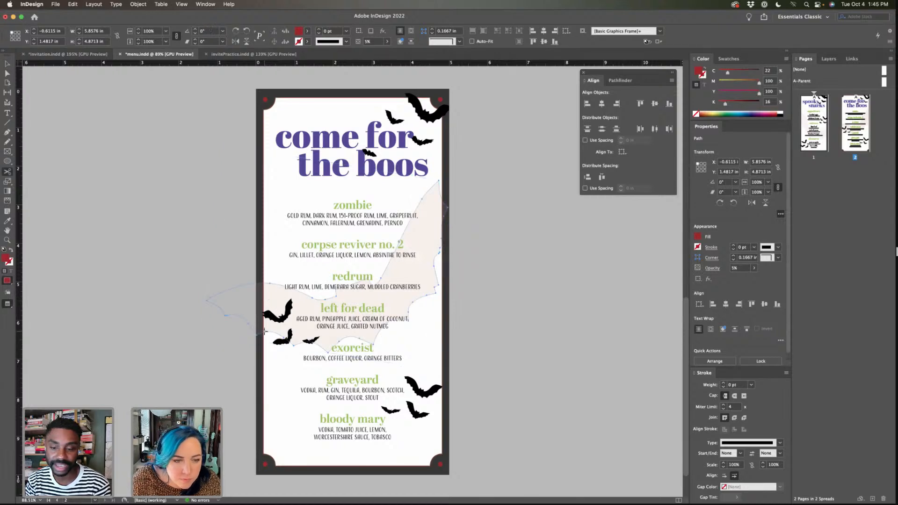
pyautogui.click(265, 335)
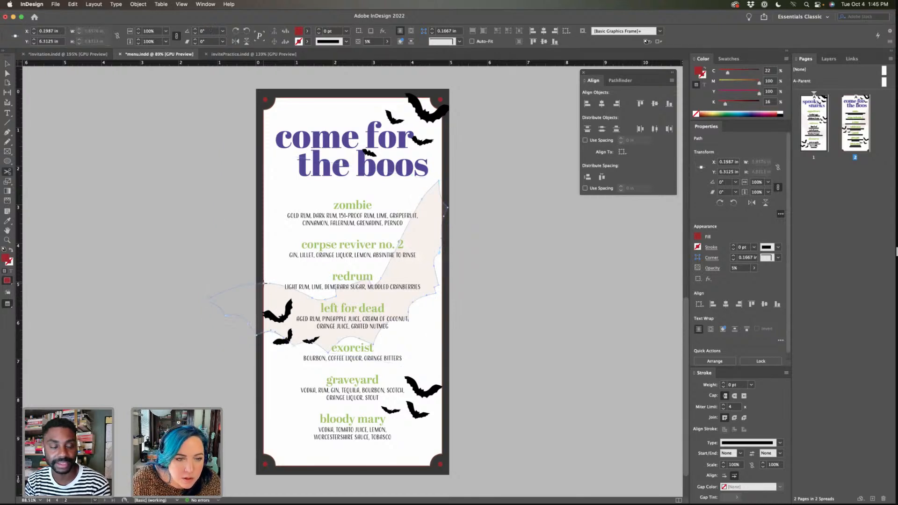
pyautogui.click(264, 283)
pyautogui.press('a')
pyautogui.click(253, 317)
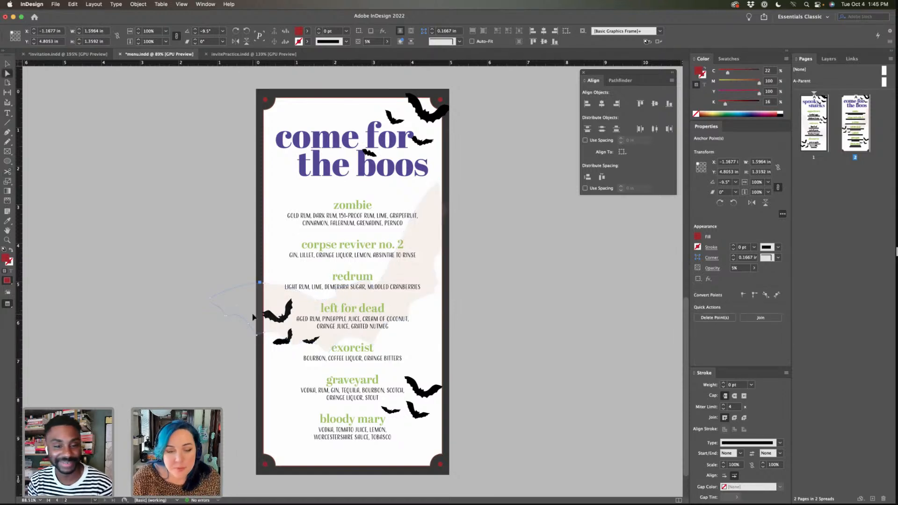
pyautogui.press('Delete')
pyautogui.click(438, 219)
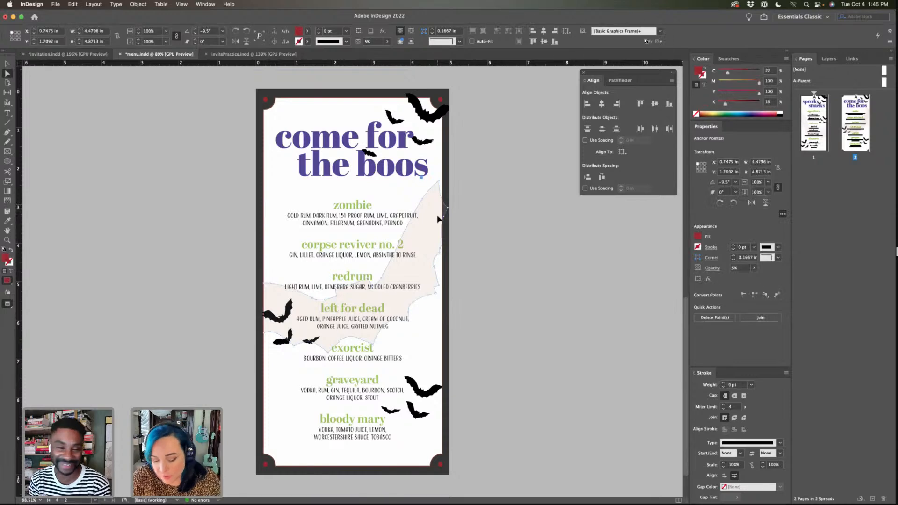
# Zoom to the bat's right edge, cut it at the frame, then undo that cut.
pyautogui.press('x')
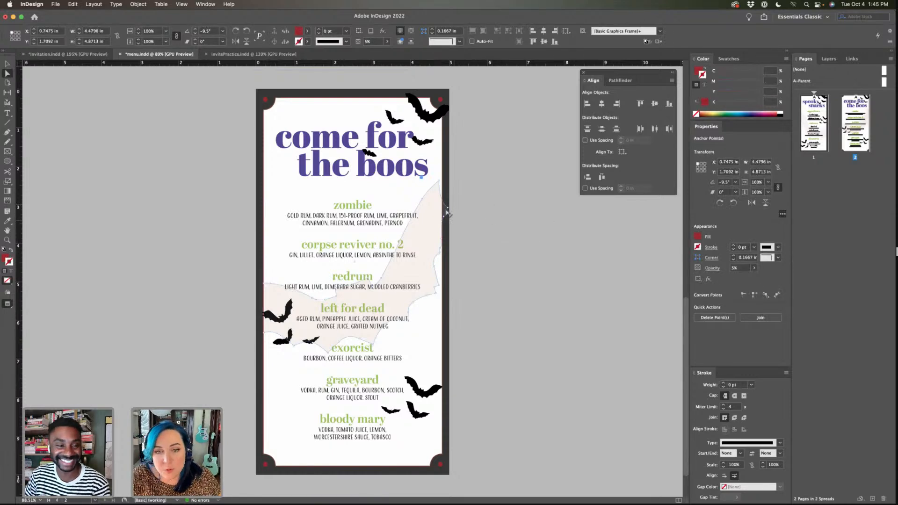
pyautogui.press('super+4')
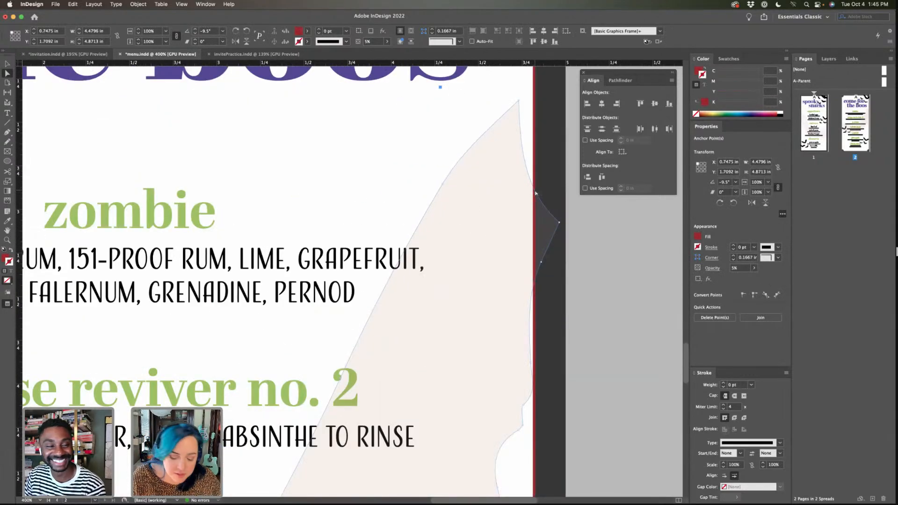
pyautogui.click(365, 179)
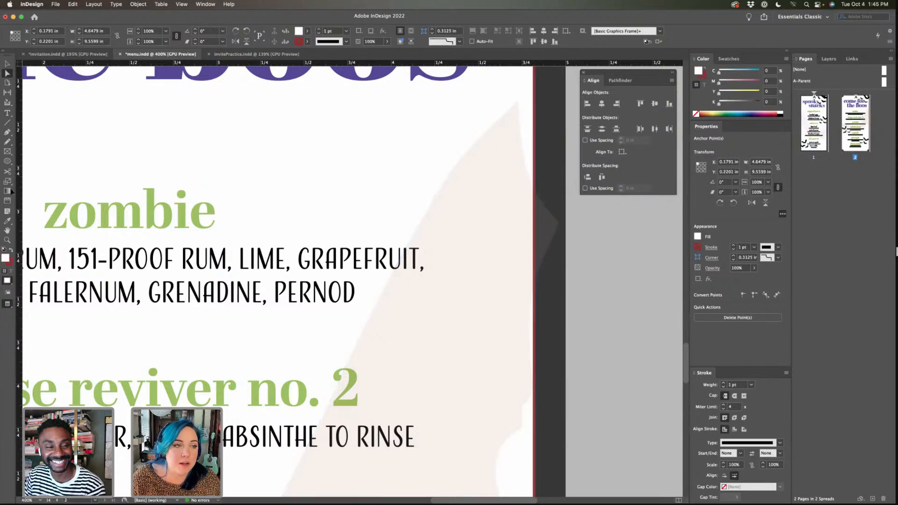
pyautogui.click(522, 199)
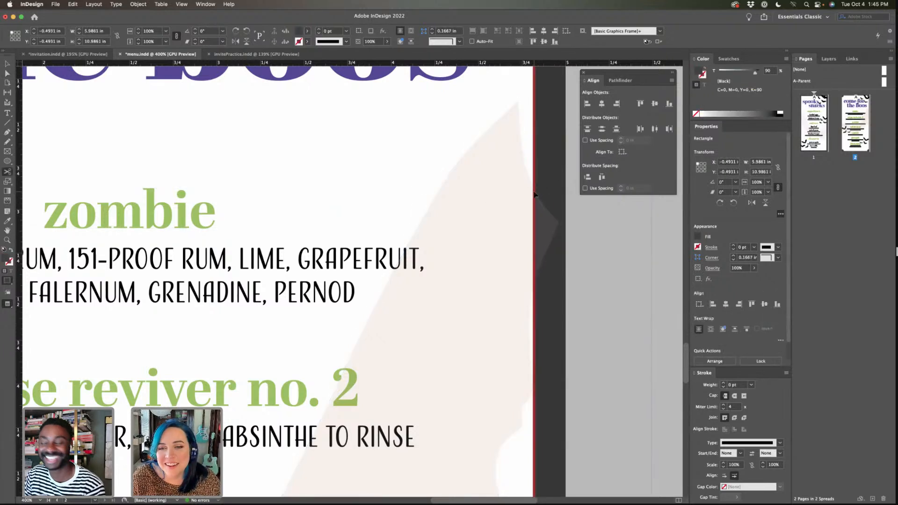
pyautogui.click(539, 194)
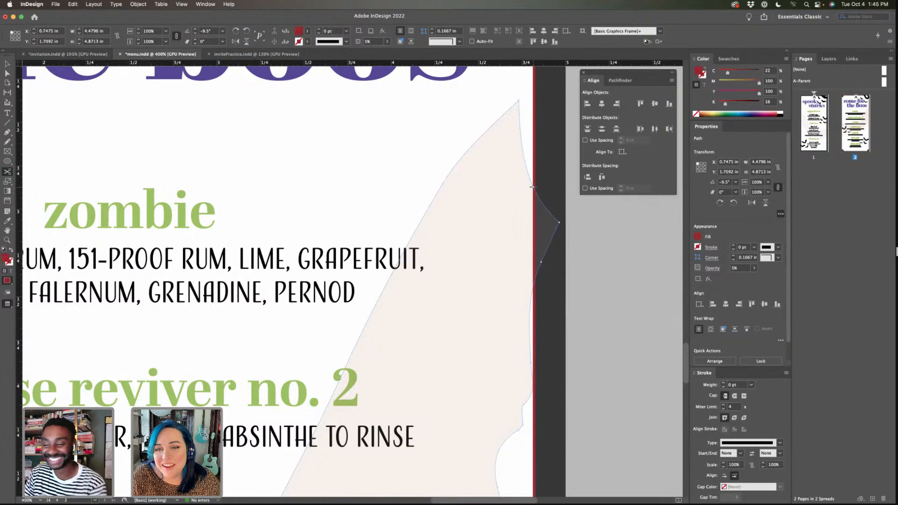
pyautogui.click(531, 187)
pyautogui.click(532, 283)
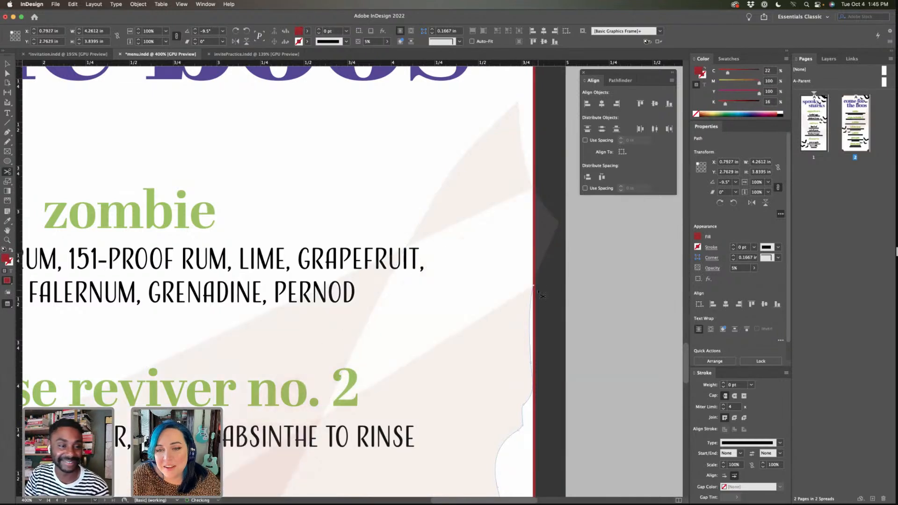
pyautogui.press('super+z')
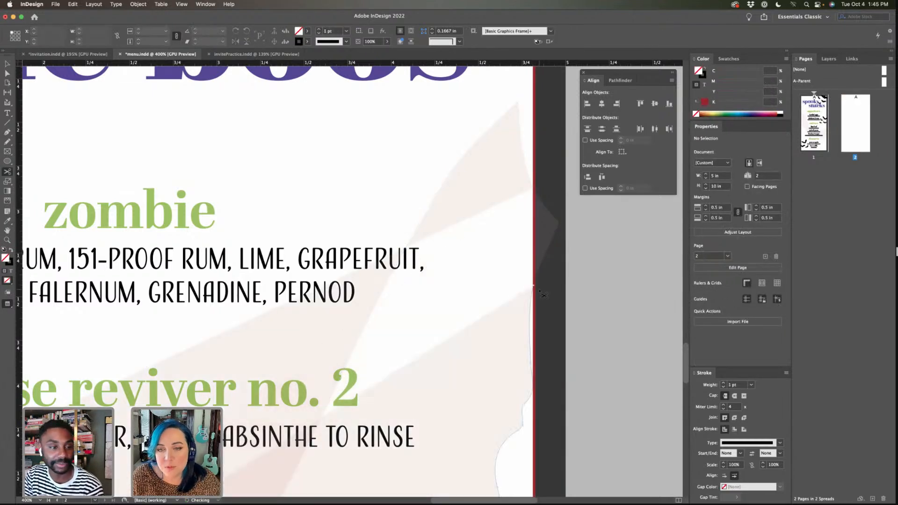
pyautogui.press('v')
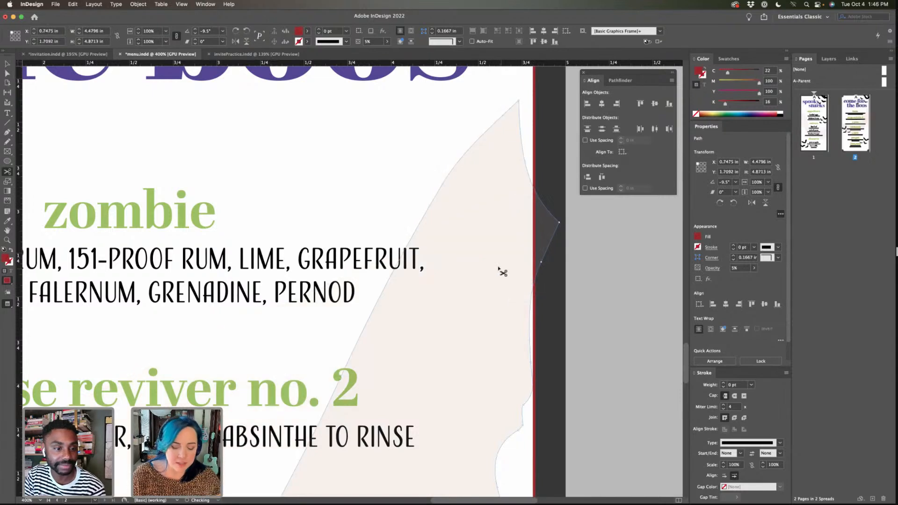
# Check that the ingredient text uses AdornS Condensed Sans, leaving the font unchanged.
pyautogui.click(346, 264)
pyautogui.click(346, 264)
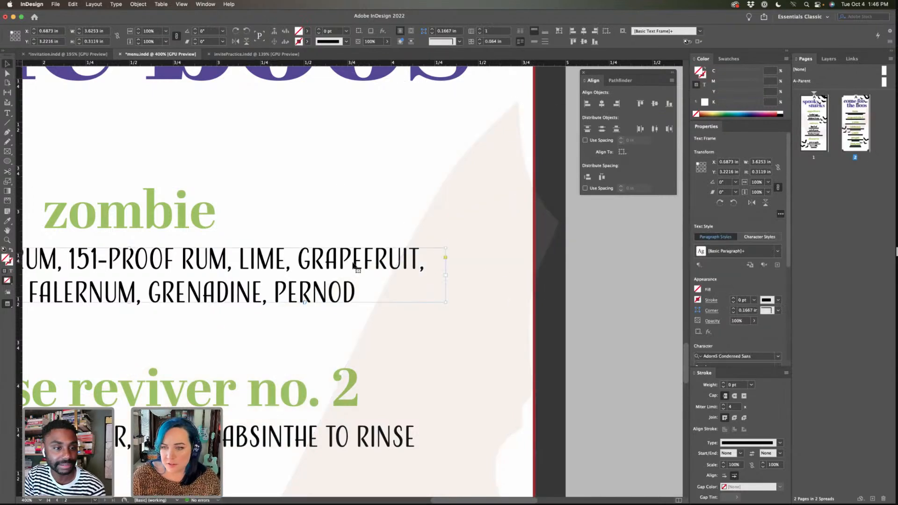
pyautogui.doubleClick(344, 265)
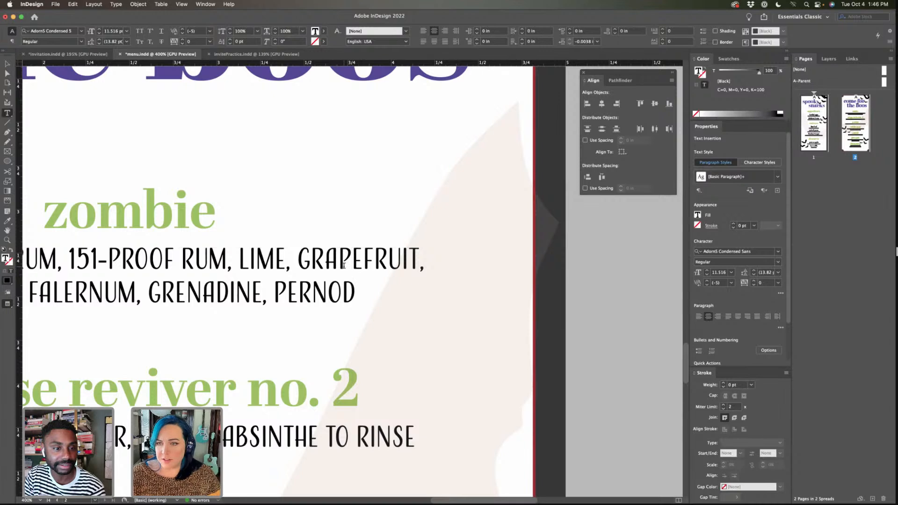
pyautogui.click(778, 252)
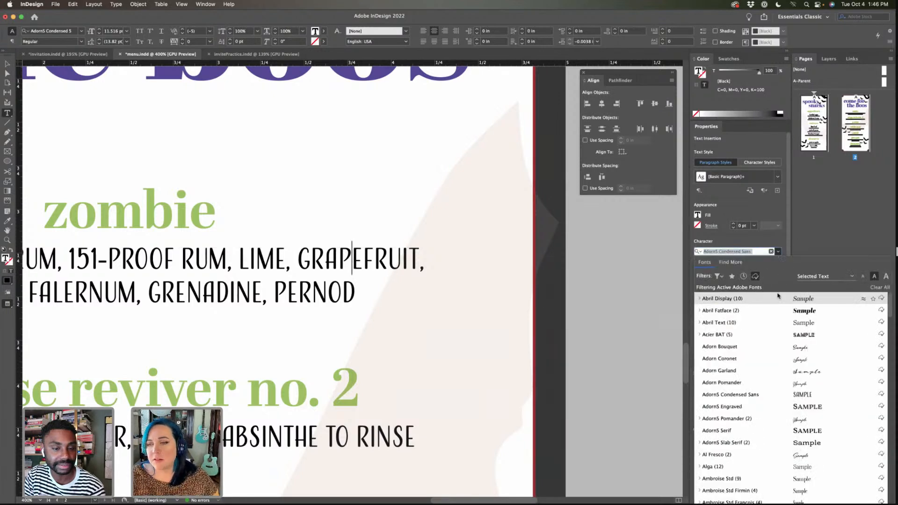
pyautogui.scroll(-1, 761, 391)
pyautogui.scroll(-1, 757, 388)
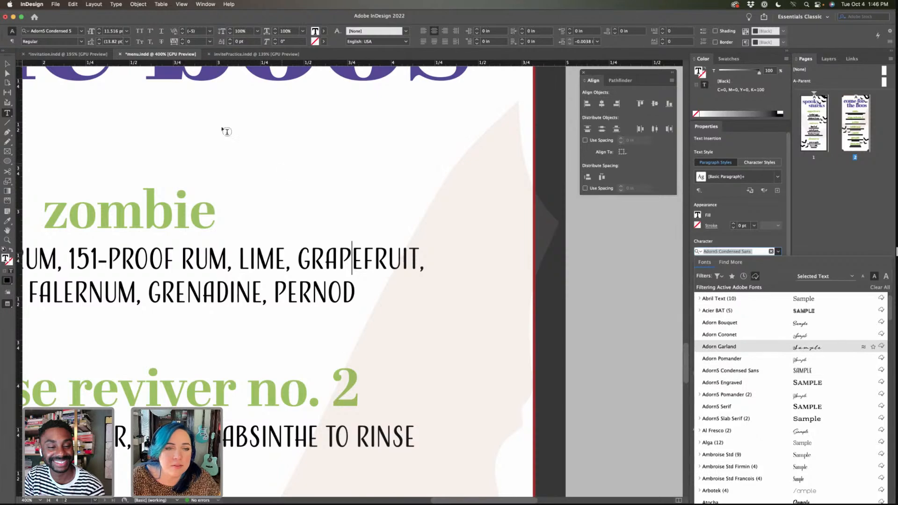
pyautogui.click(10, 65)
# Select the pale background shape and fit the whole page in the window.
pyautogui.click(397, 192)
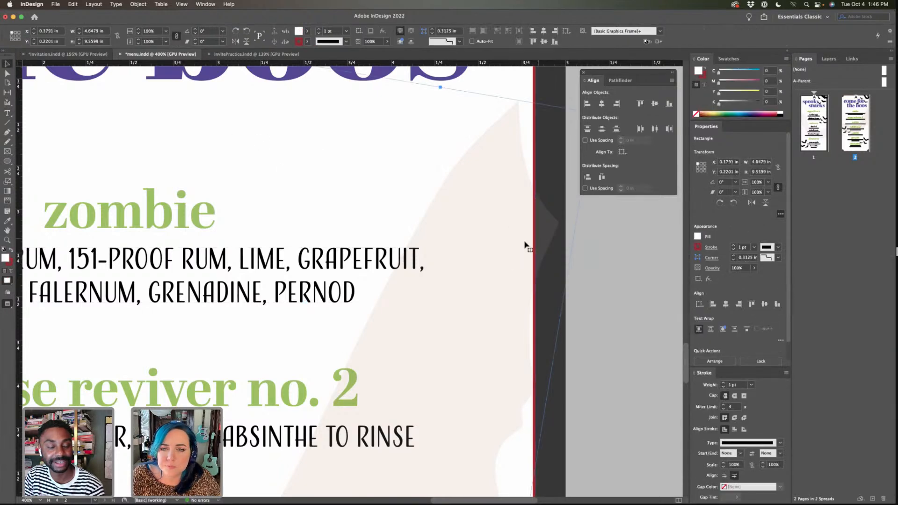
pyautogui.press('super+0')
pyautogui.scroll(-3, 478, 288)
# Zoom in on the left edge and try adding Pen anchors on the wave, then undo them.
pyautogui.press('super+4')
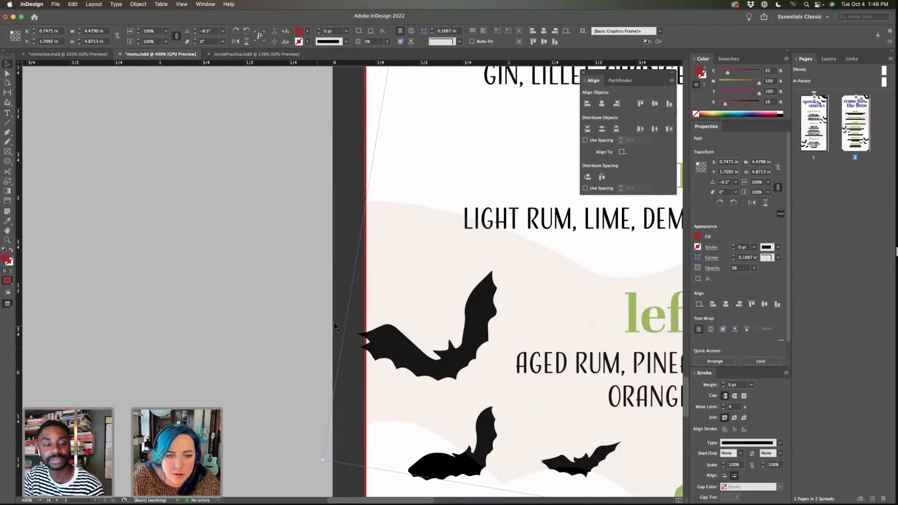
pyautogui.press('p')
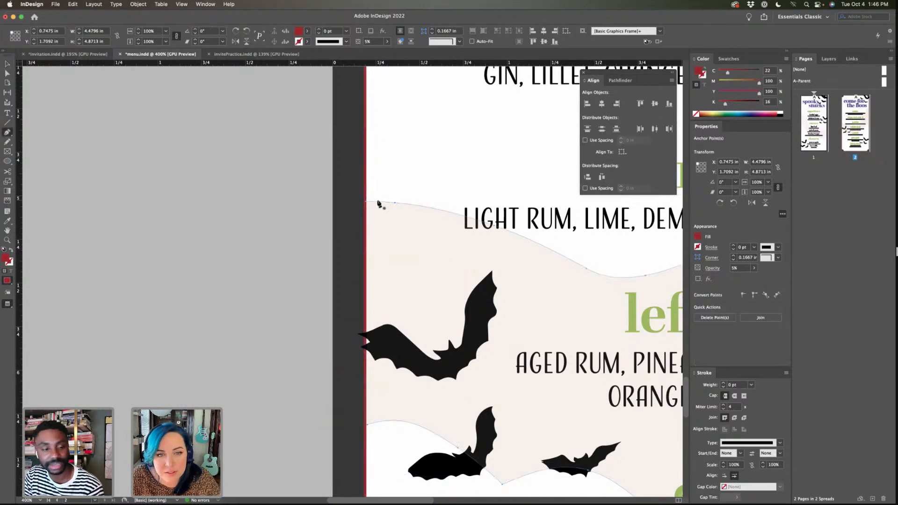
pyautogui.click(367, 202)
pyautogui.click(367, 426)
pyautogui.moveTo(368, 427); pyautogui.dragTo(365, 437)
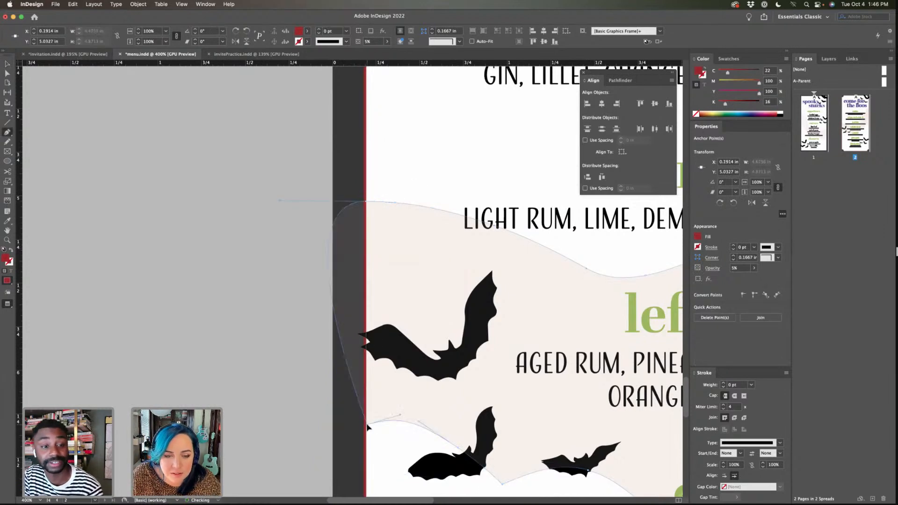
pyautogui.press('super+z')
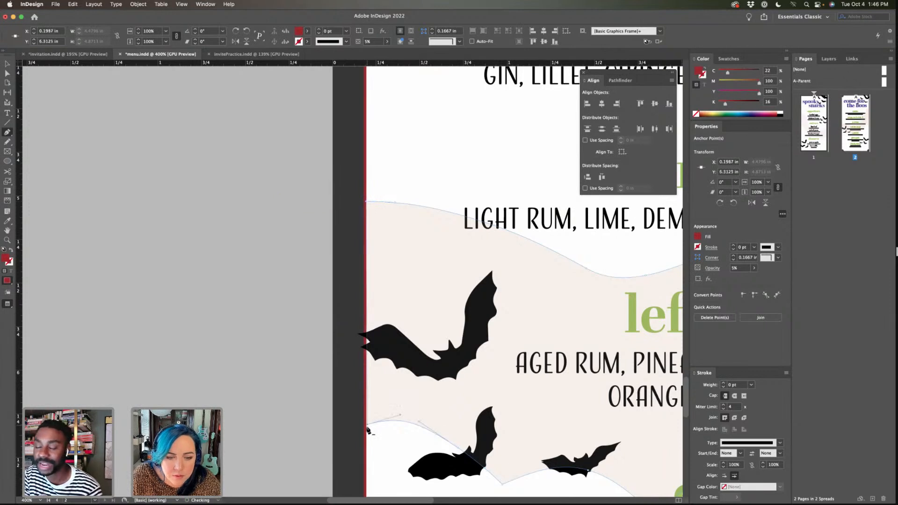
pyautogui.press('super+z')
pyautogui.press('super+z')
# Drag the wave's left anchor point onto the red border with Direct Selection.
pyautogui.press('a')
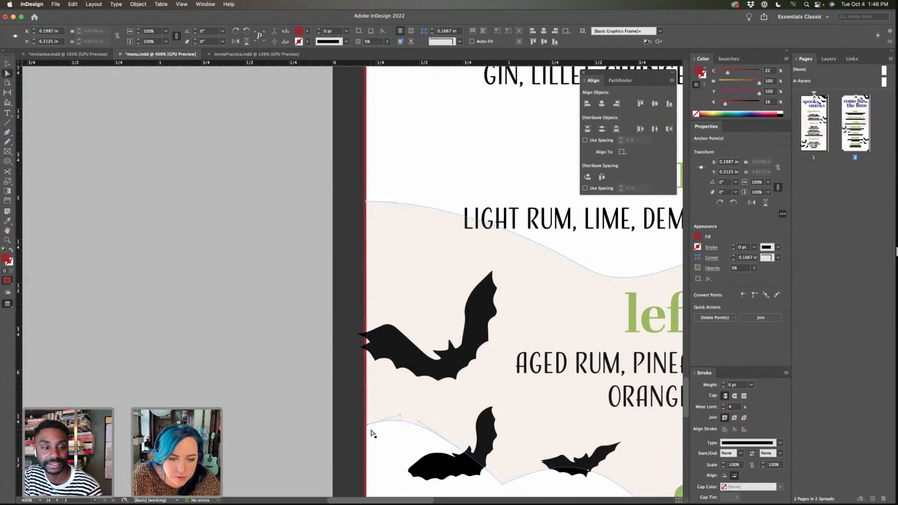
pyautogui.click(366, 425)
pyautogui.click(367, 425)
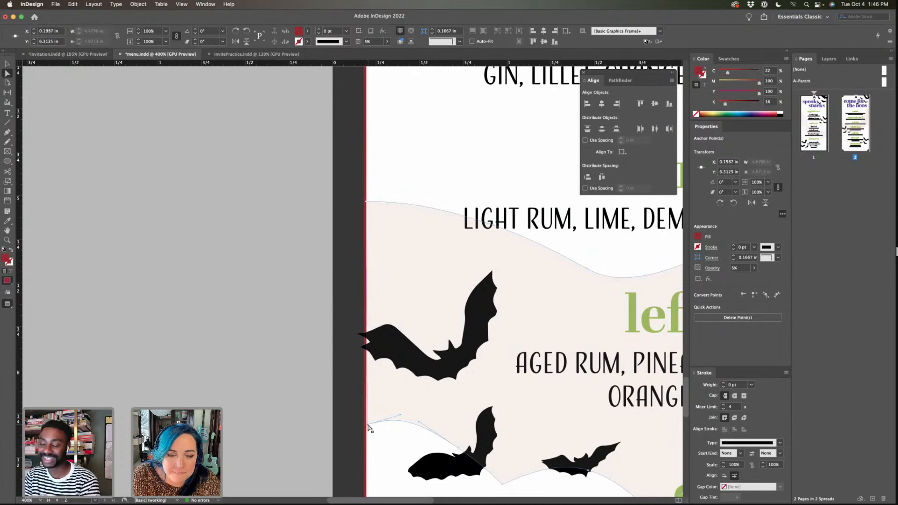
pyautogui.click(368, 427)
pyautogui.click(367, 426)
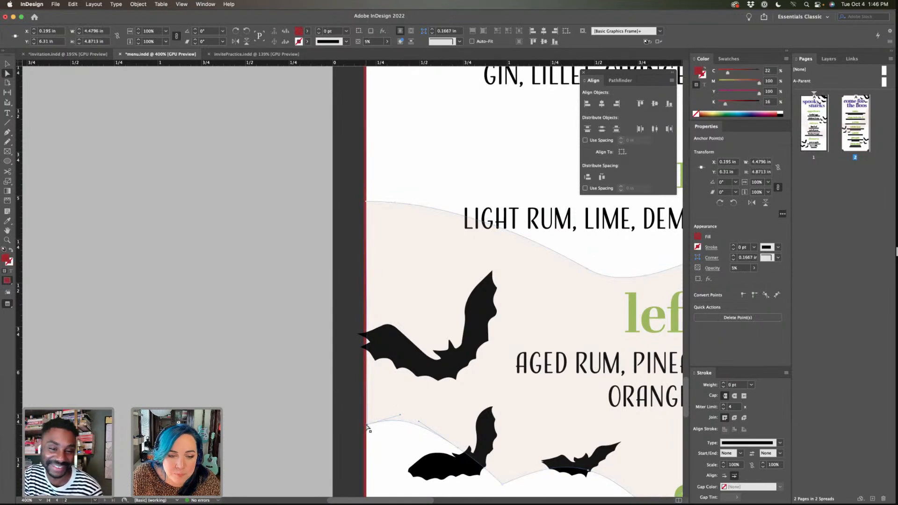
pyautogui.scroll(5, 367, 427)
pyautogui.moveTo(369, 415); pyautogui.dragTo(362, 416)
# Cut the pale background path at the upper and lower frame edges and delete the protruding triangle.
pyautogui.click(389, 427)
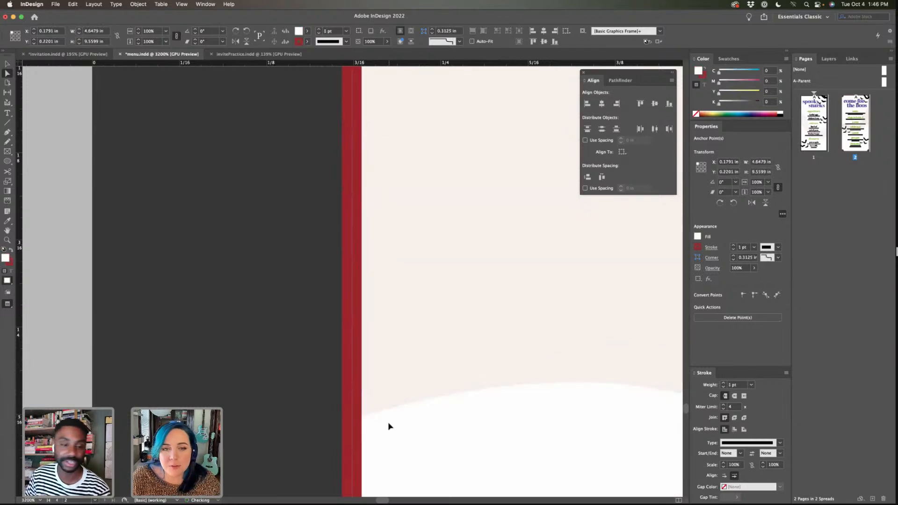
pyautogui.press('super+0')
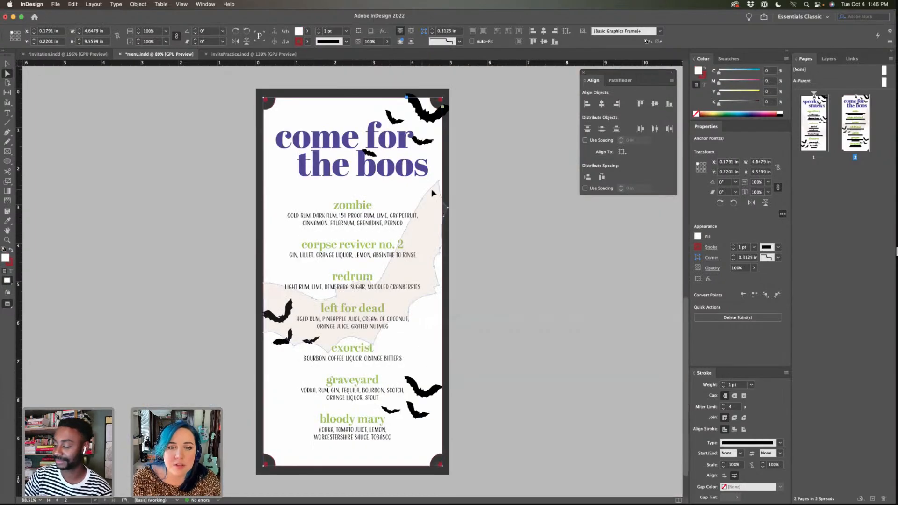
pyautogui.scroll(8, 460, 213)
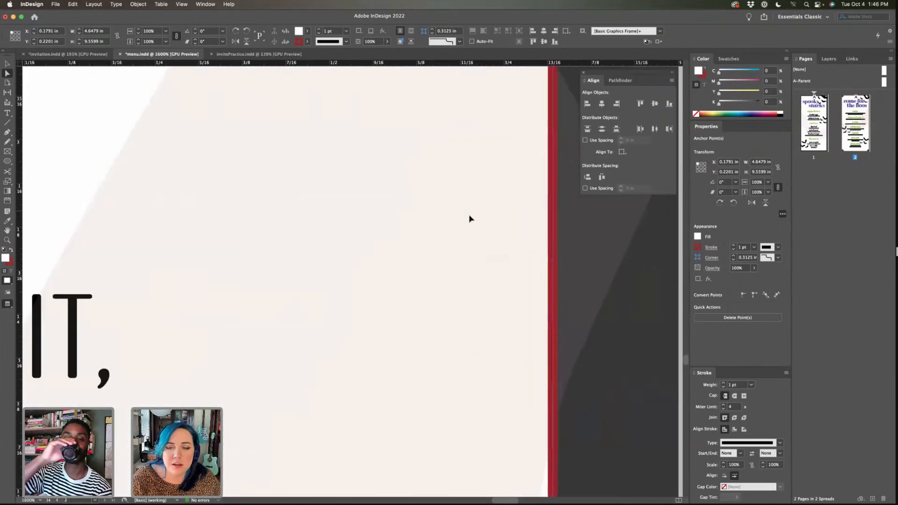
pyautogui.scroll(-4, 399, 300)
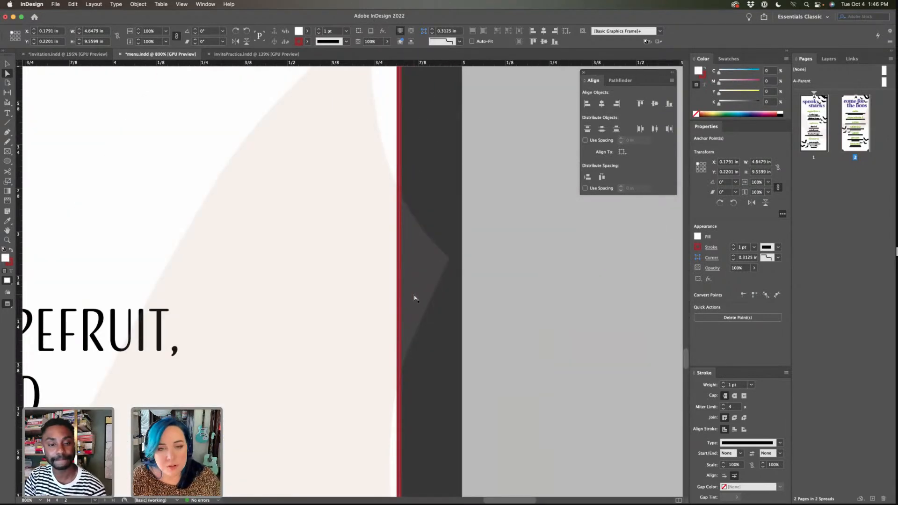
pyautogui.press('c')
pyautogui.click(394, 188)
pyautogui.keyDown('super'); pyautogui.click(387, 187); pyautogui.keyUp('super')
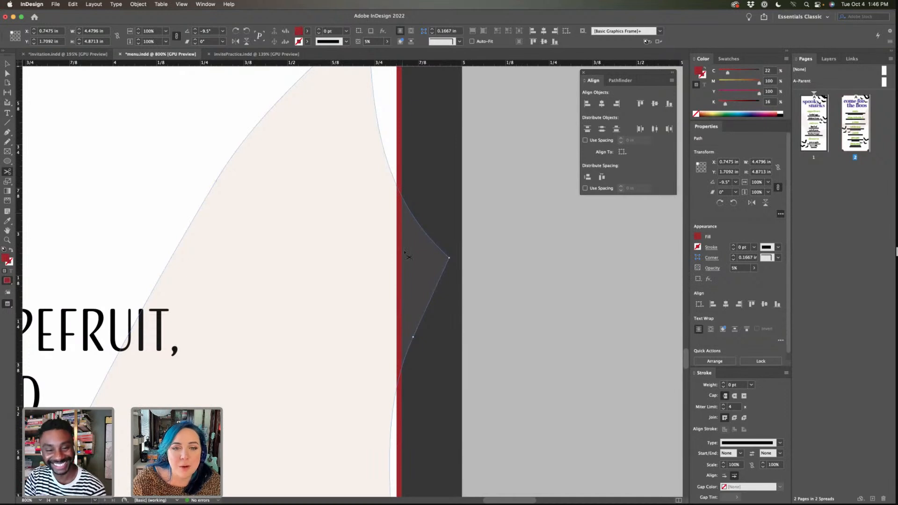
pyautogui.click(397, 188)
pyautogui.click(395, 387)
pyautogui.press('a')
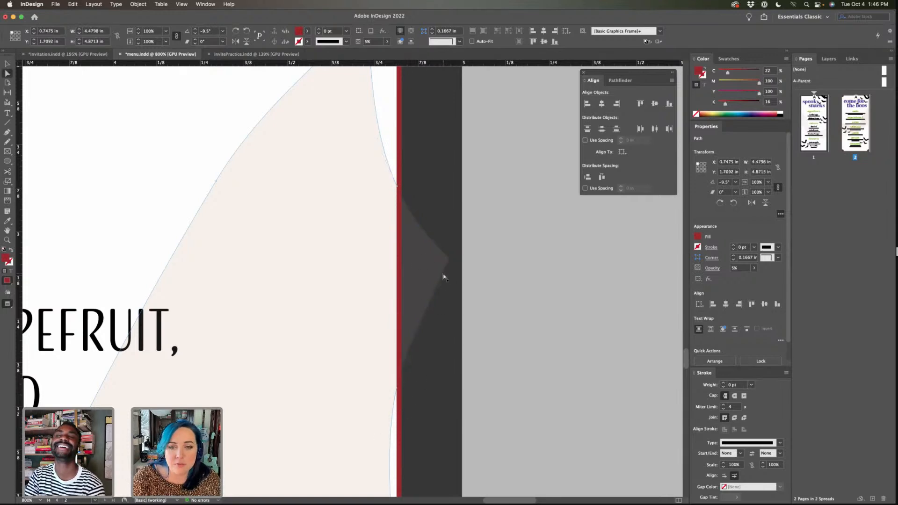
pyautogui.click(444, 277)
pyautogui.press('Delete')
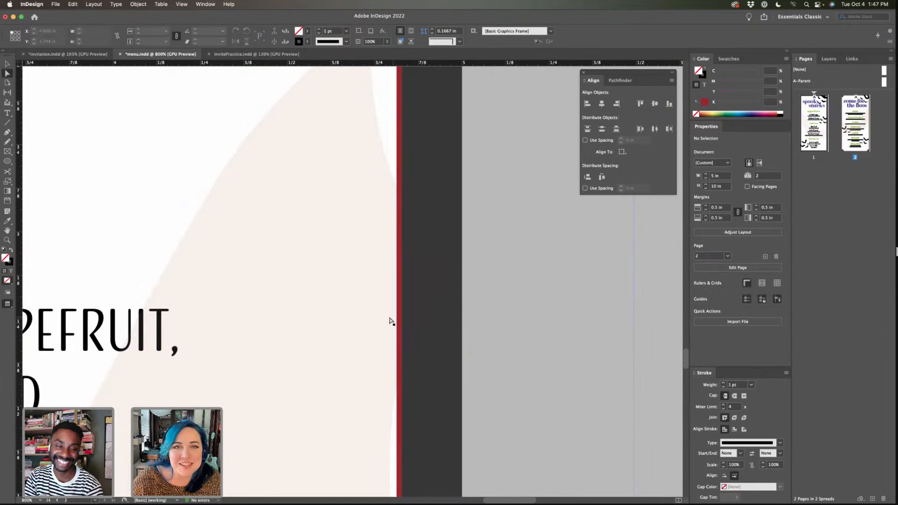
# Close the trimmed pale path along the frame edge with the Pen tool and fit the page.
pyautogui.click(358, 308)
pyautogui.press('p')
pyautogui.click(398, 189)
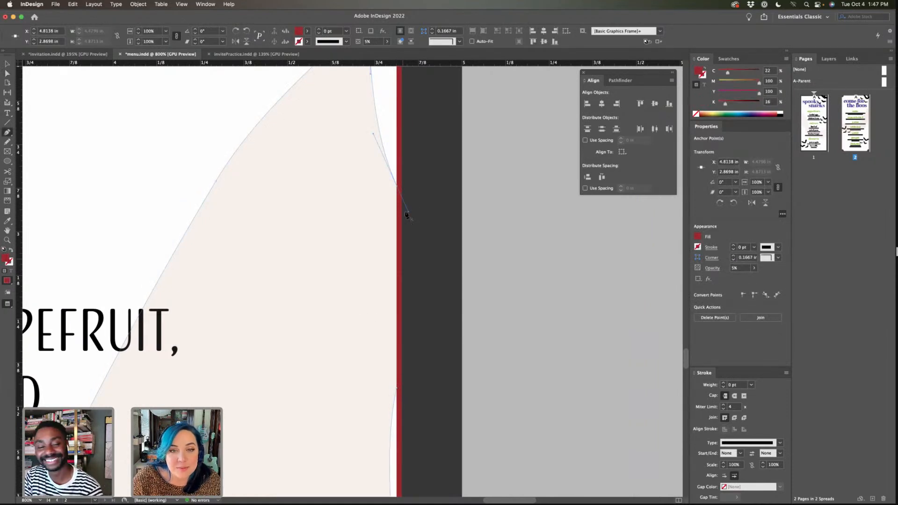
pyautogui.click(397, 188)
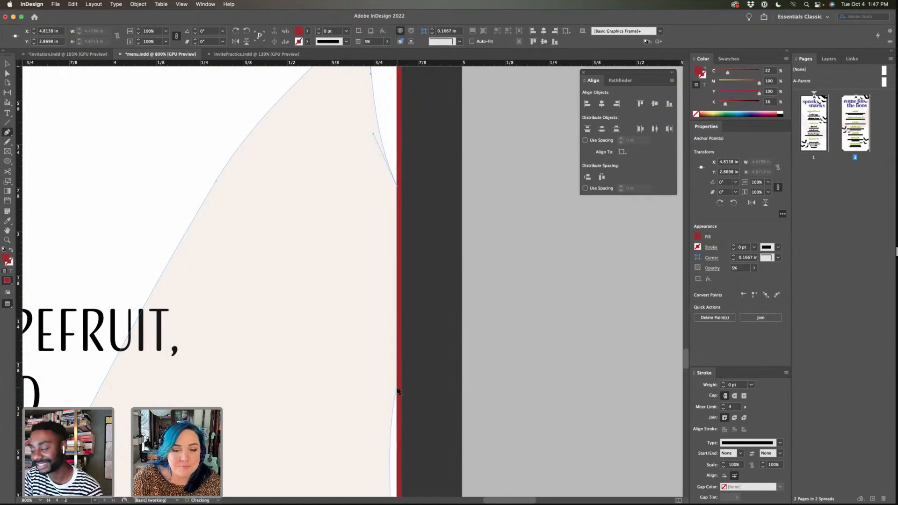
pyautogui.click(397, 389)
pyautogui.press('v')
pyautogui.click(106, 156)
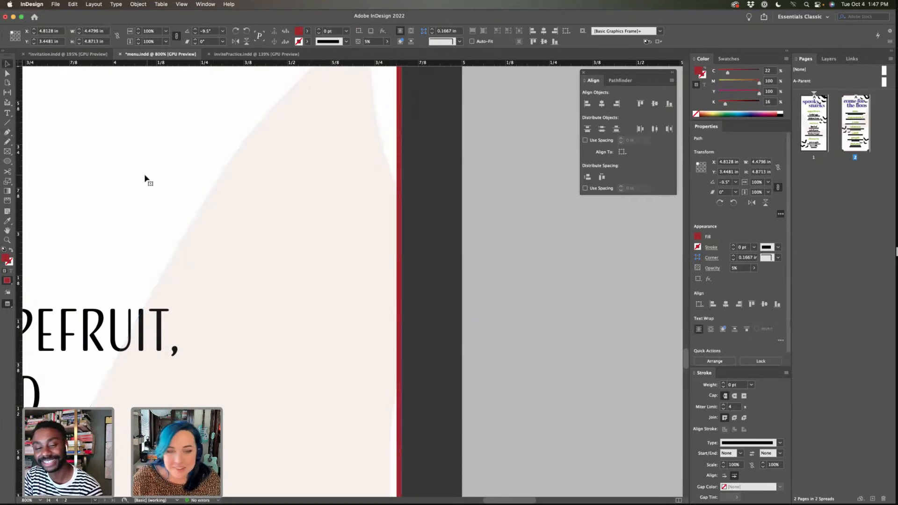
pyautogui.press('super+0')
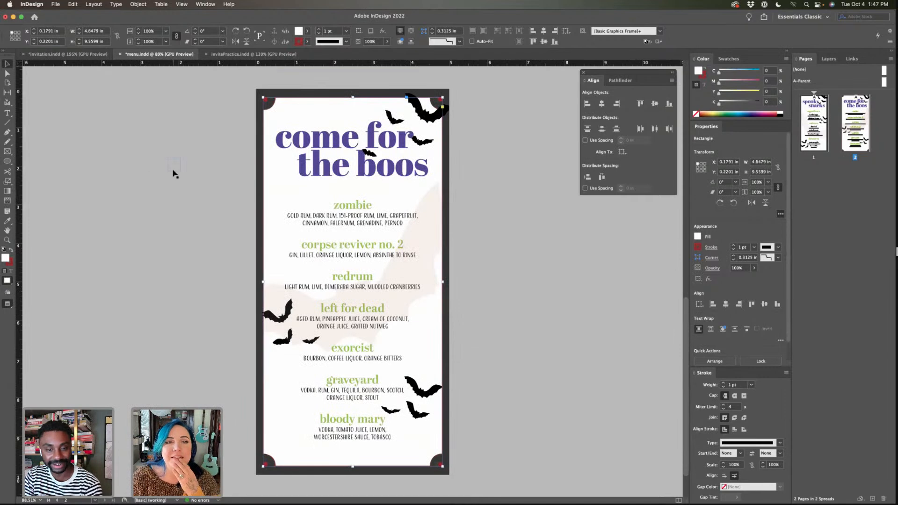
# Delete the stray empty frame from the pasteboard beside the menu page.
pyautogui.click(174, 168)
pyautogui.click(526, 316)
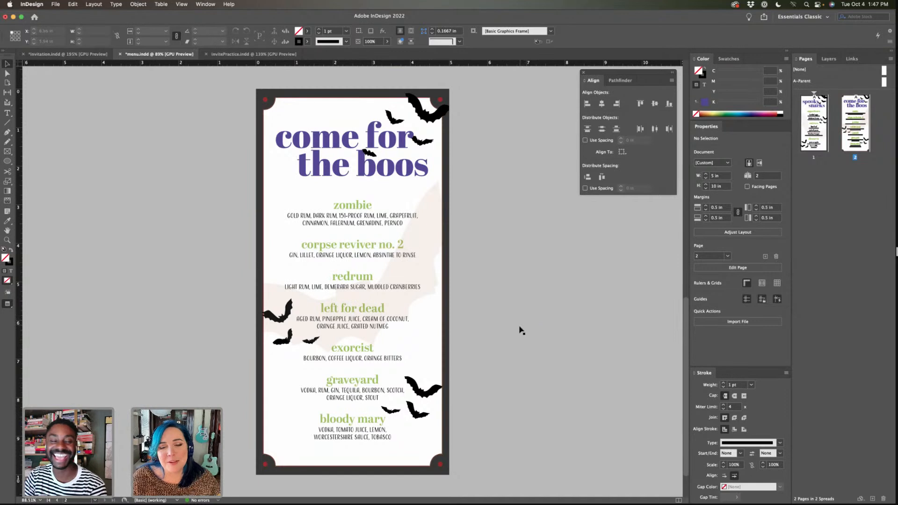
pyautogui.click(516, 332)
pyautogui.press('Delete')
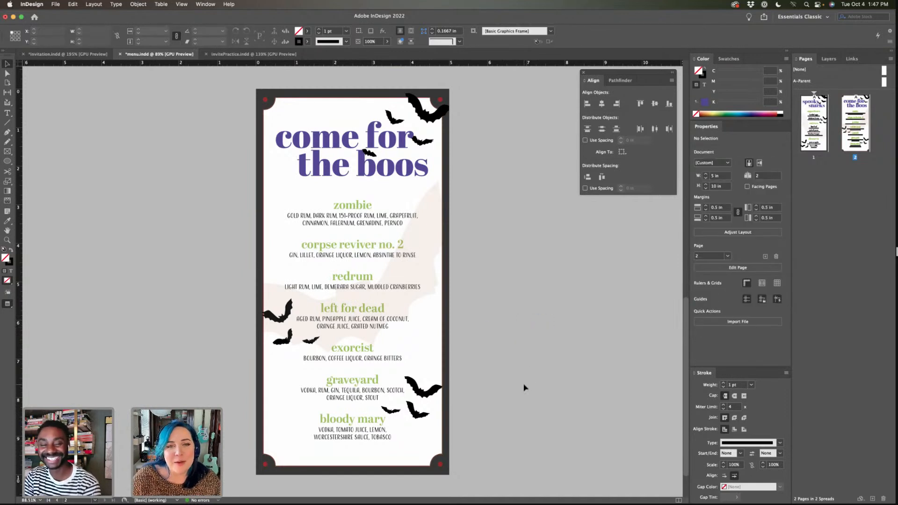
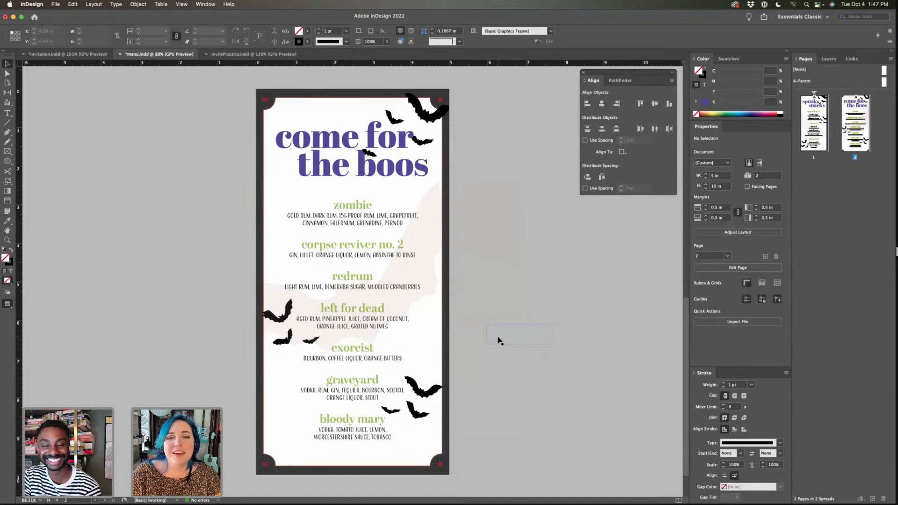
# Group the four red corner dots with the dark border frame and send the group to the back.
pyautogui.click(265, 100)
pyautogui.keyDown('shift'); pyautogui.click(440, 100); pyautogui.keyUp('shift')
pyautogui.keyDown('shift'); pyautogui.click(440, 463); pyautogui.keyUp('shift')
pyautogui.keyDown('shift'); pyautogui.click(285, 475); pyautogui.keyUp('shift')
pyautogui.press('super+g')
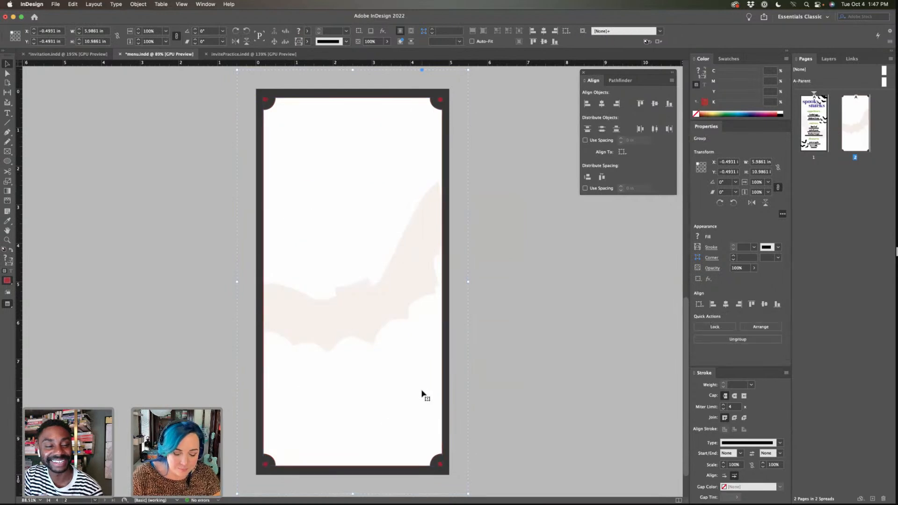
pyautogui.press('super+shift+bracketleft')
pyautogui.click(615, 445)
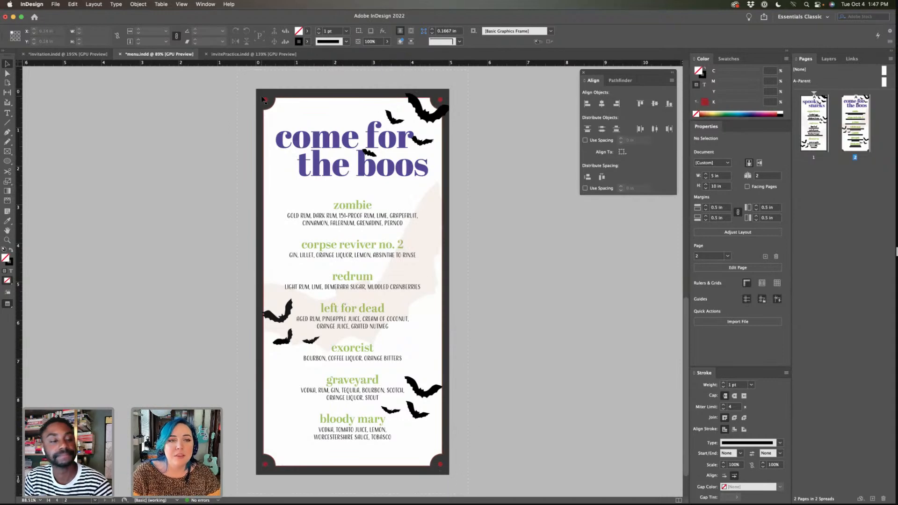
pyautogui.scroll(5, 261, 100)
pyautogui.scroll(1, 262, 100)
pyautogui.press('p')
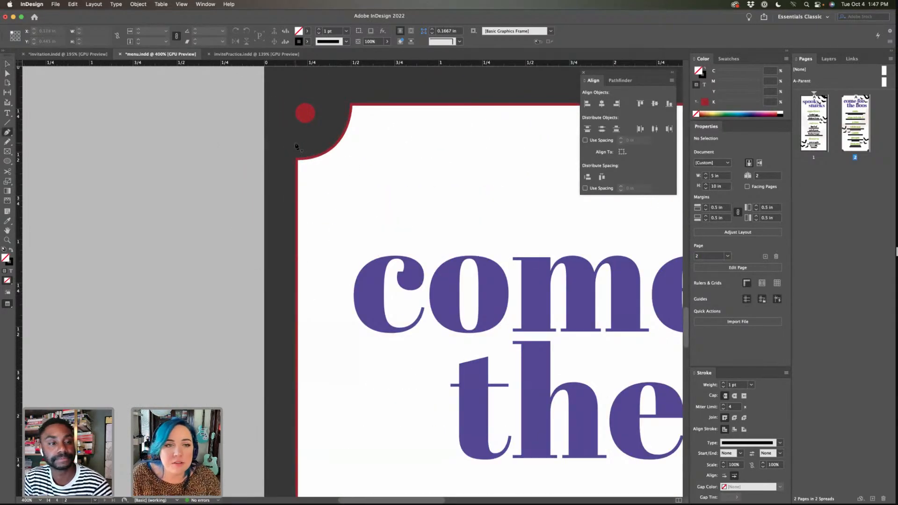
# Select the small top-left red corner circle with guides and frame edges showing.
pyautogui.press('v')
pyautogui.click(306, 113)
pyautogui.press('super+a')
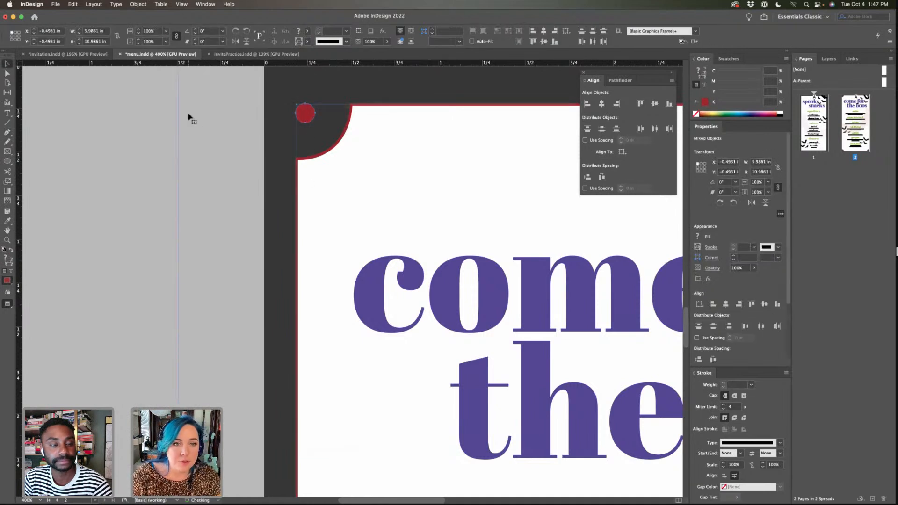
pyautogui.click(179, 113)
pyautogui.scroll(5, 179, 113)
pyautogui.click(118, 206)
pyautogui.press('w')
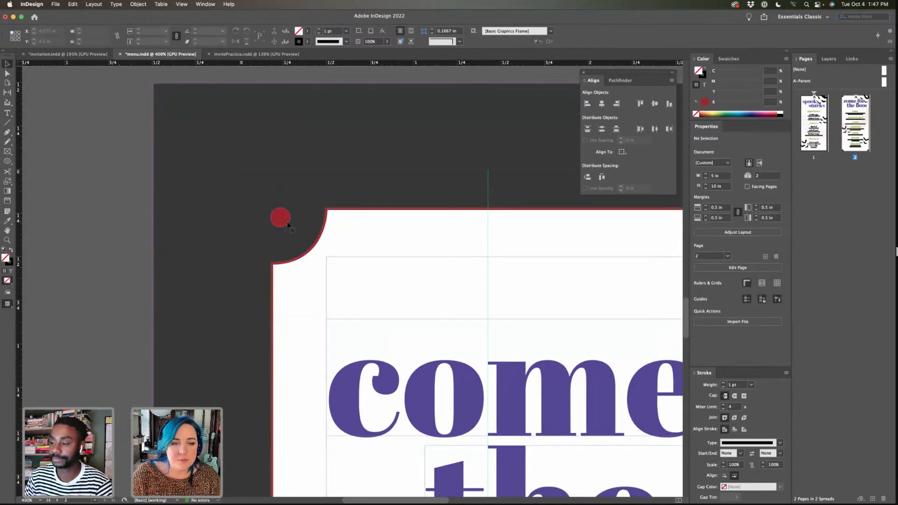
pyautogui.click(285, 220)
pyautogui.moveTo(283, 221); pyautogui.dragTo(300, 221)
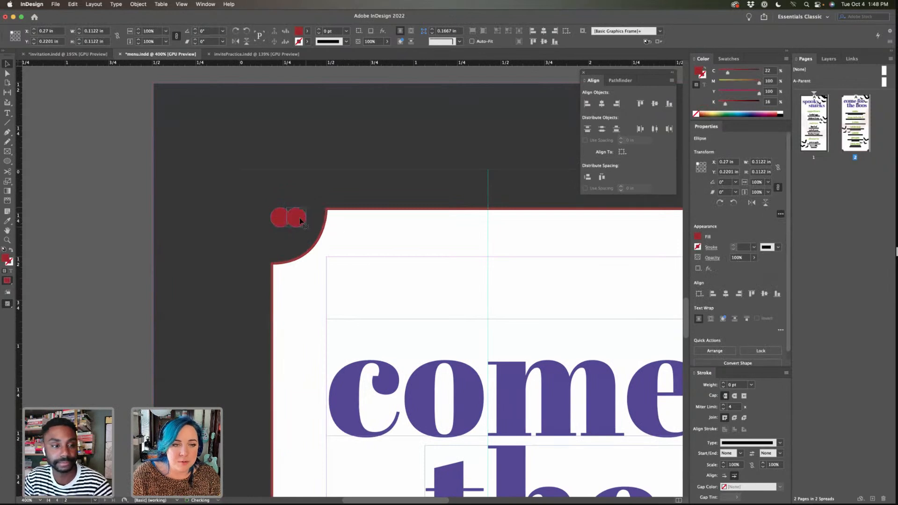
pyautogui.press('super+z')
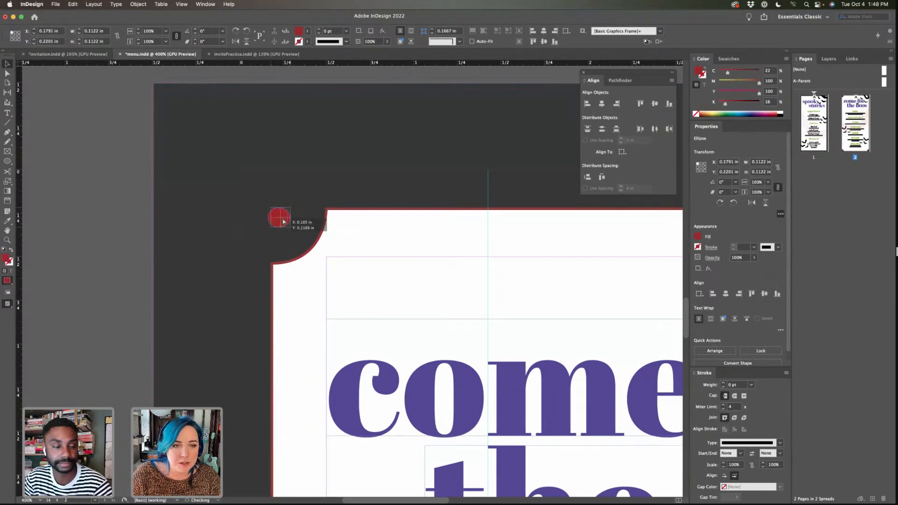
# Enlarge the red circle around its centre and line it up with the top-left corner notch.
pyautogui.moveTo(291, 206); pyautogui.dragTo(314, 187)
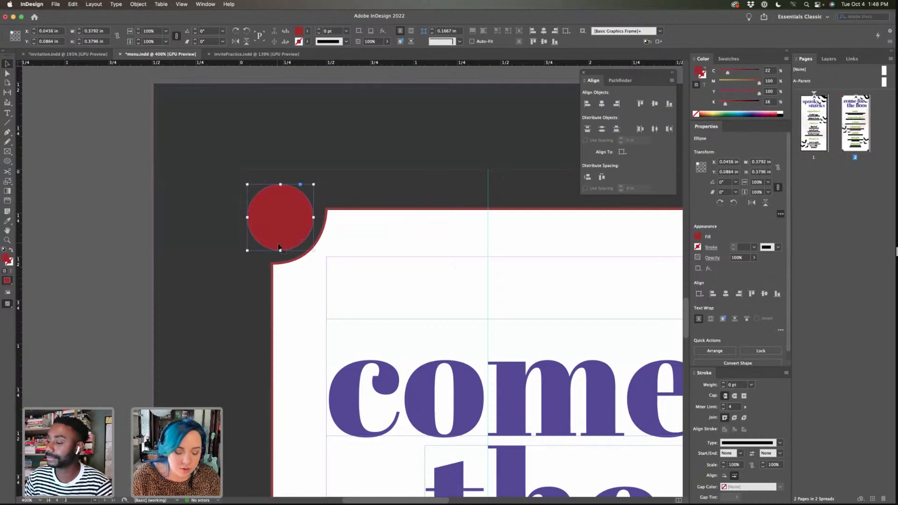
pyautogui.press('c')
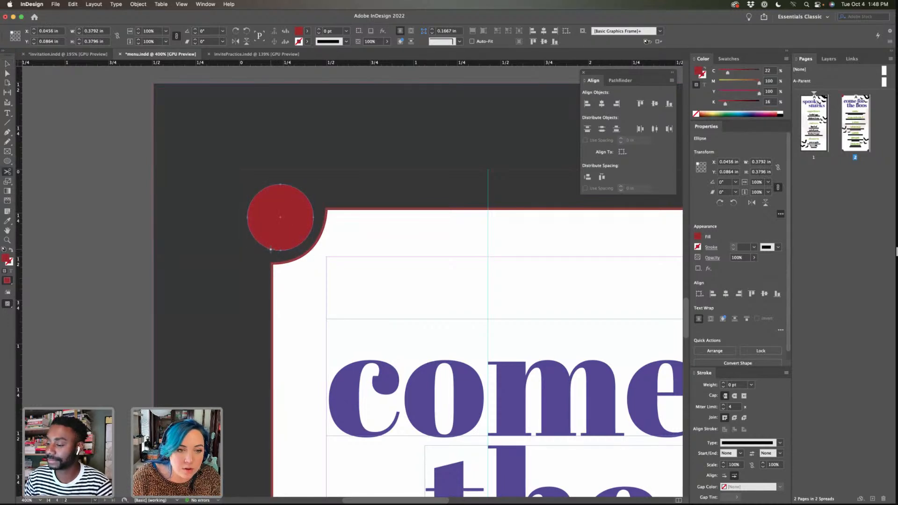
pyautogui.press('v')
pyautogui.moveTo(313, 184); pyautogui.dragTo(327, 172)
pyautogui.moveTo(306, 220); pyautogui.dragTo(305, 228)
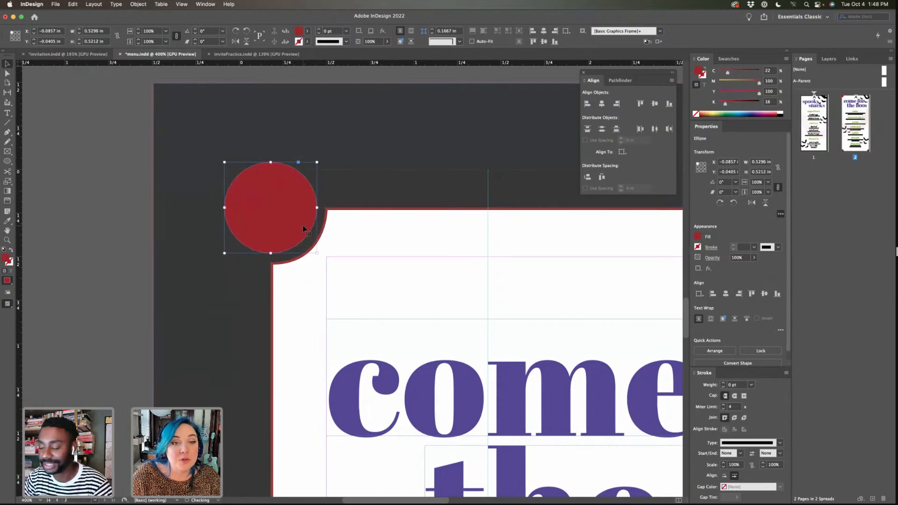
pyautogui.hscroll(-5, 305, 227)
pyautogui.hscroll(7, 322, 228)
pyautogui.hscroll(7, 322, 229)
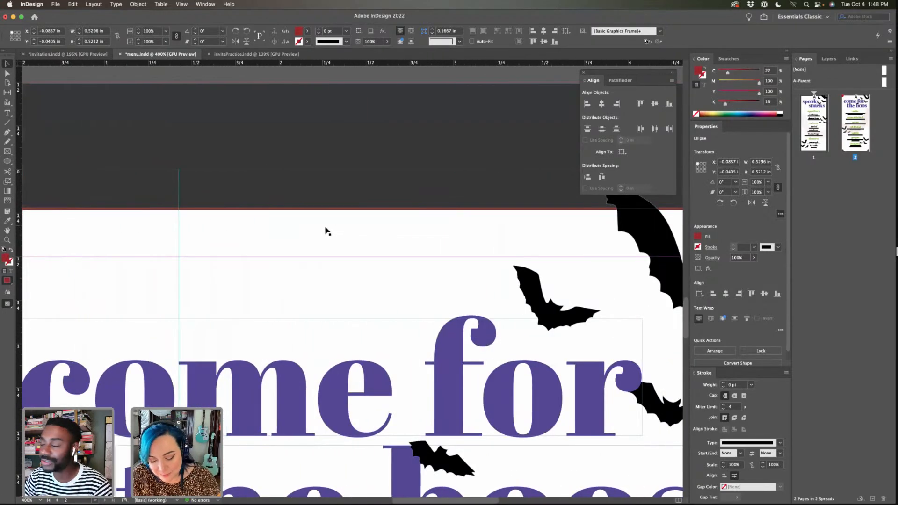
# Cut the large circle, delete the extra segment, and swap its red fill to a red stroke arc.
pyautogui.press('c')
pyautogui.hscroll(-5, 194, 231)
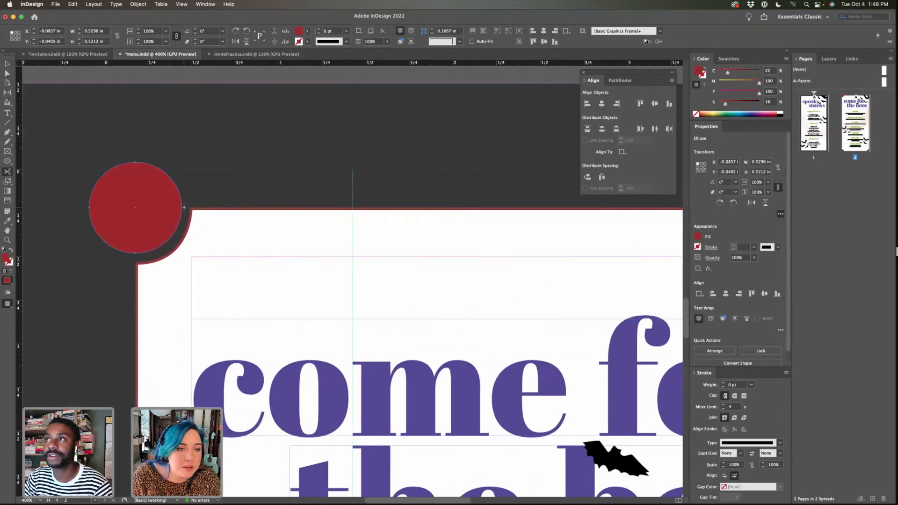
pyautogui.click(181, 207)
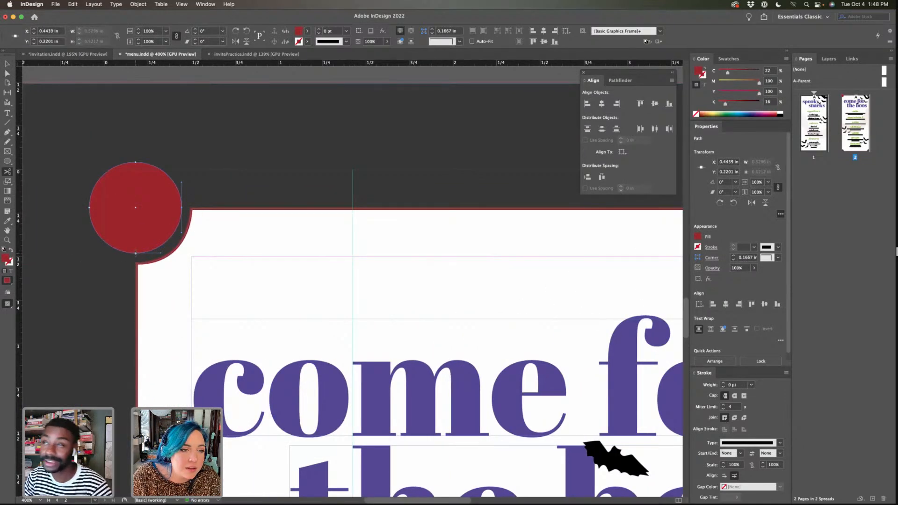
pyautogui.press('a')
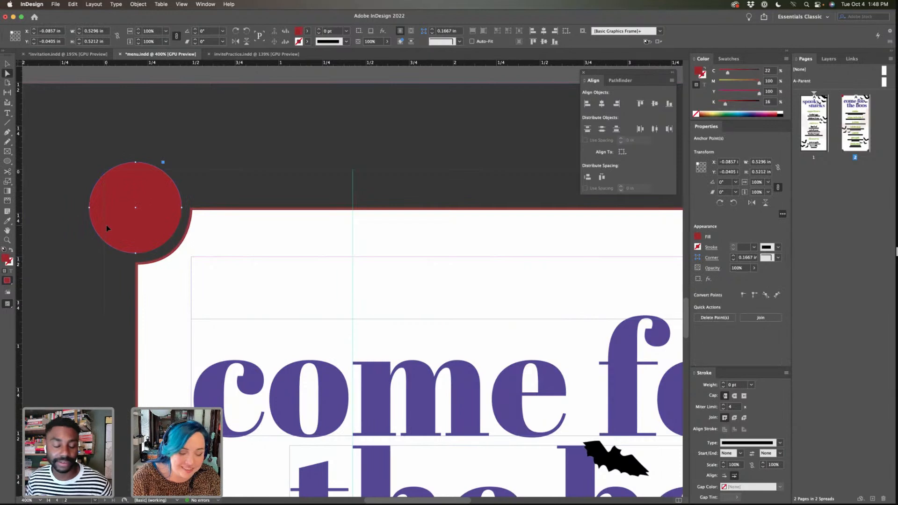
pyautogui.press('Delete')
pyautogui.click(157, 252)
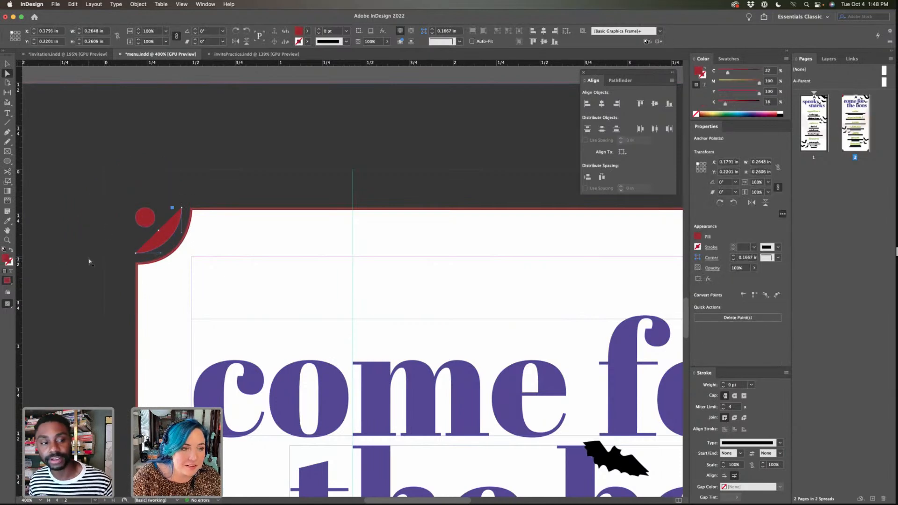
pyautogui.click(10, 251)
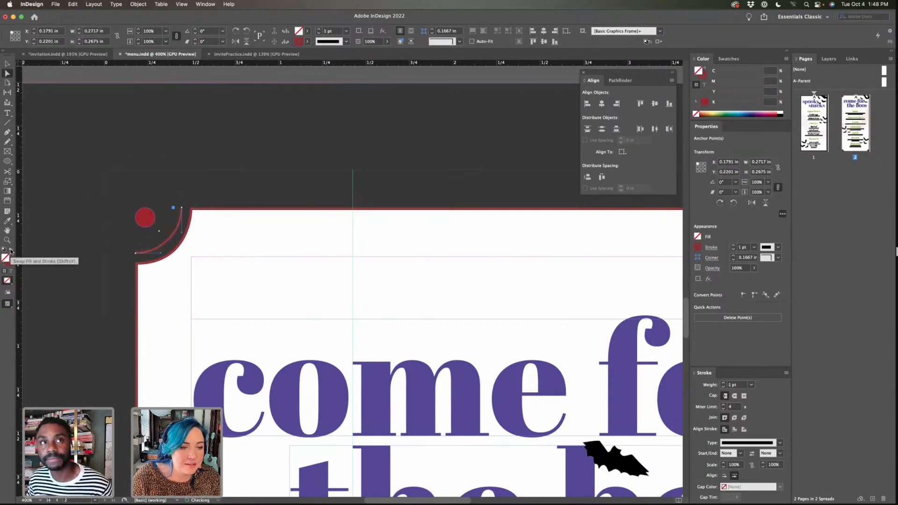
# Preview the red arc against the dark border and fit the menu page in view.
pyautogui.press('v')
pyautogui.click(140, 78)
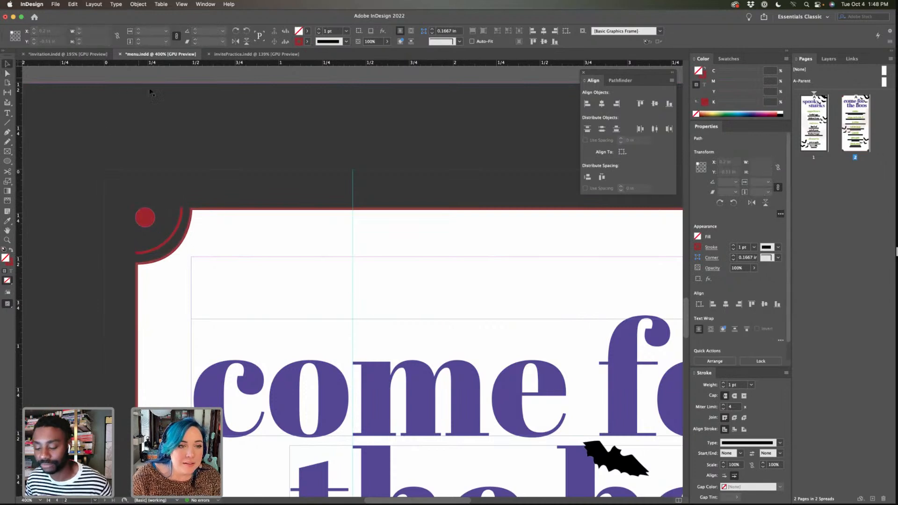
pyautogui.press('w')
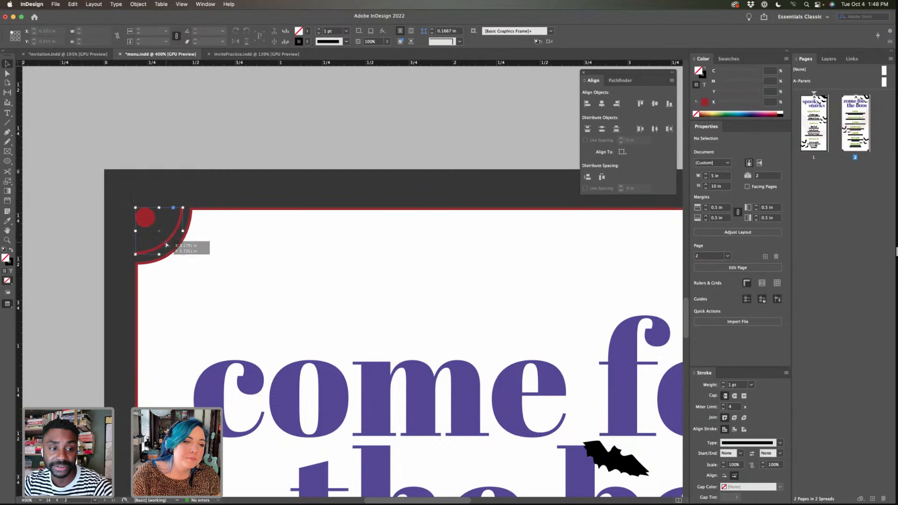
pyautogui.click(165, 244)
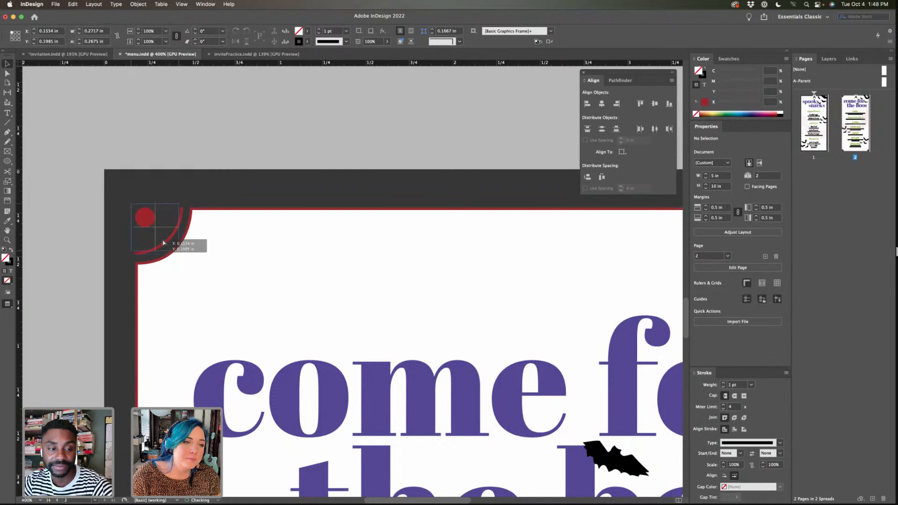
pyautogui.click(203, 157)
pyautogui.press('super+0')
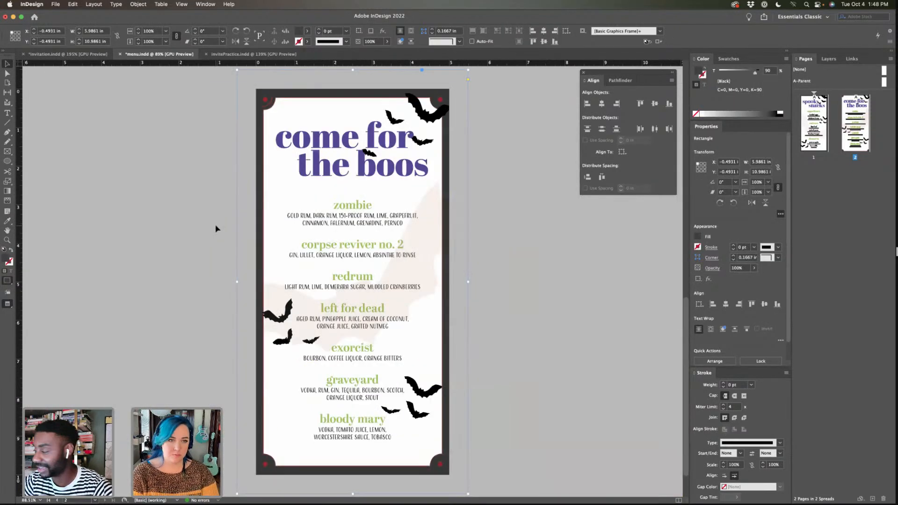
# Bring the white inner rectangle to front, scale it up, and pull its top and bottom edges inward.
pyautogui.click(266, 100)
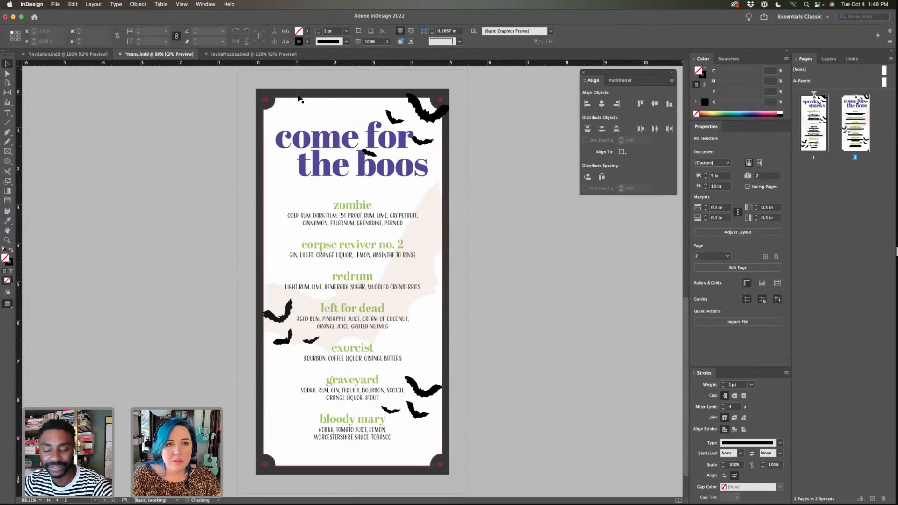
pyautogui.click(298, 104)
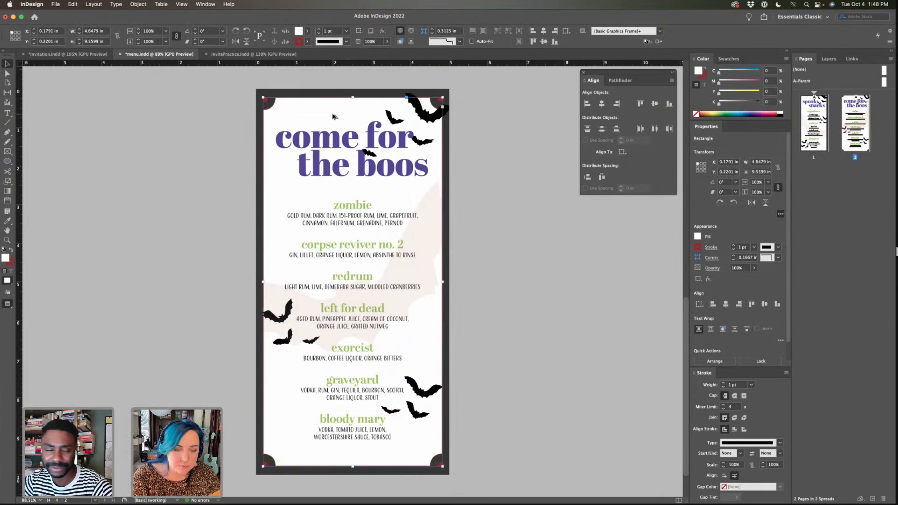
pyautogui.press('super+shift+bracketright')
pyautogui.moveTo(443, 99)
pyautogui.mouseDown()
pyautogui.moveTo(448, 93)
pyautogui.moveTo(446, 102)
pyautogui.mouseUp()
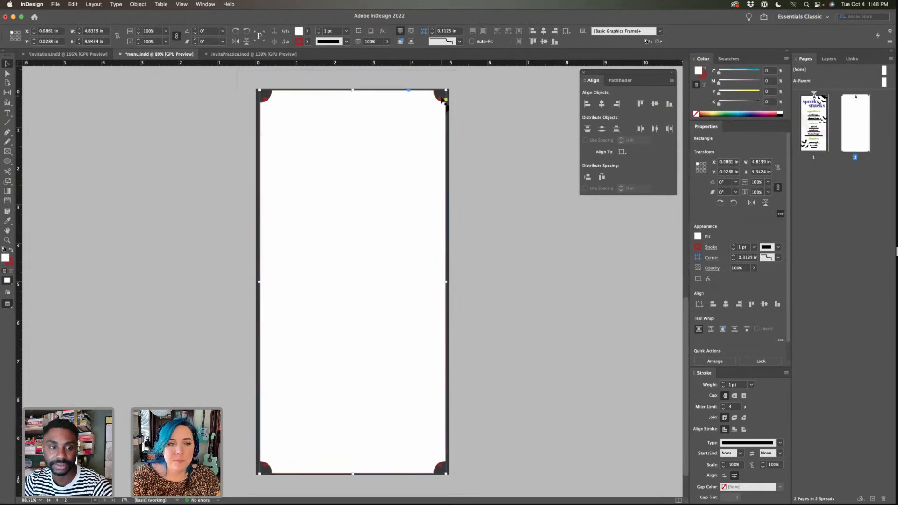
pyautogui.moveTo(353, 90); pyautogui.dragTo(353, 93)
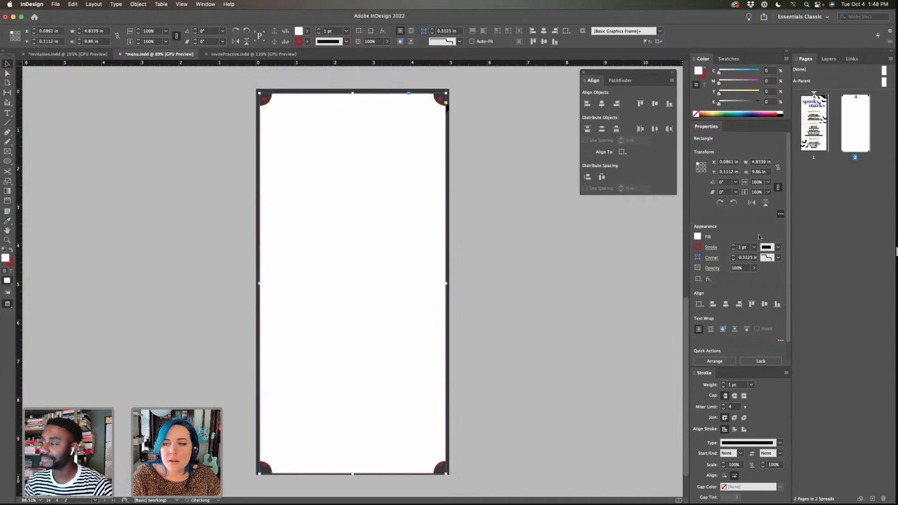
pyautogui.click(696, 237)
pyautogui.click(473, 246)
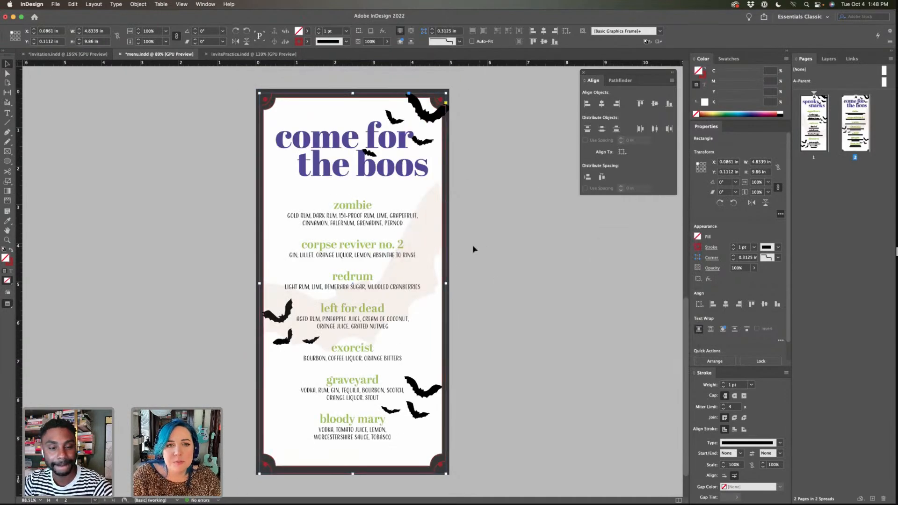
pyautogui.moveTo(352, 474); pyautogui.dragTo(355, 472)
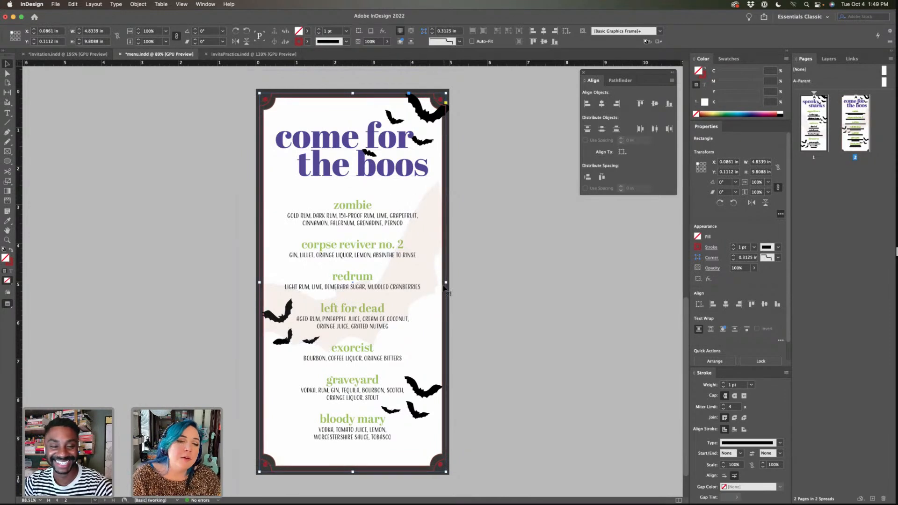
pyautogui.click(352, 94)
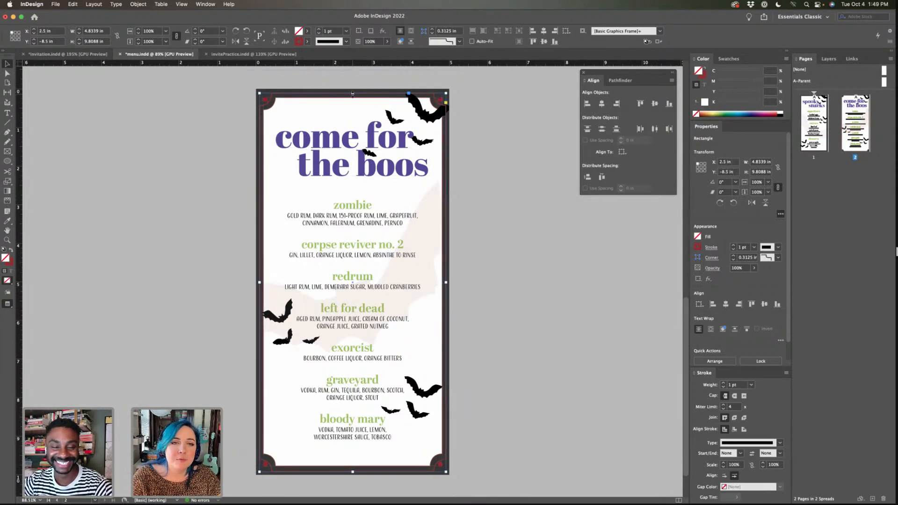
# Raise the notched red frame's bottom edge slightly more.
pyautogui.scroll(3, 355, 481)
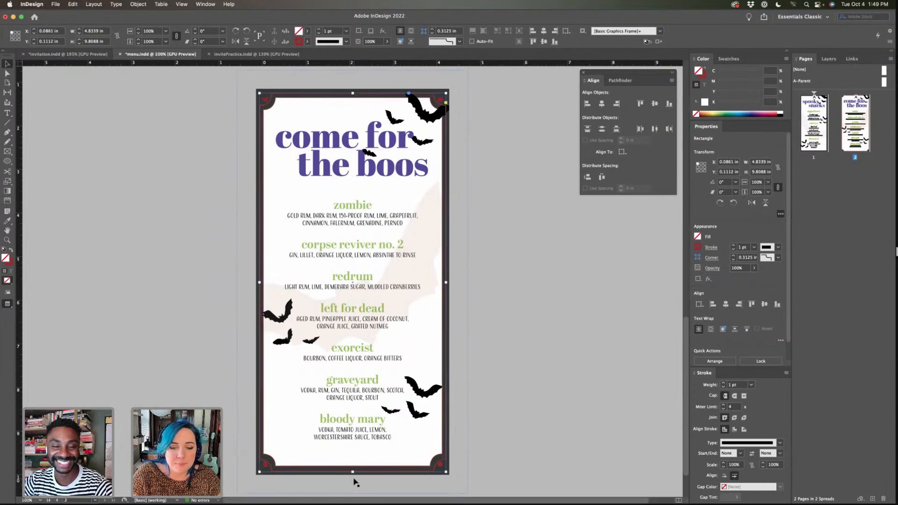
pyautogui.moveTo(379, 468); pyautogui.dragTo(379, 465)
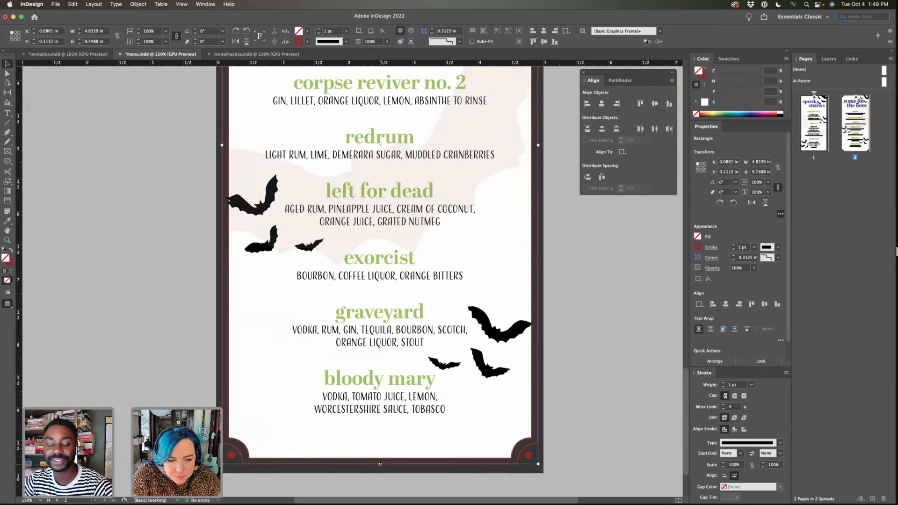
pyautogui.click(543, 410)
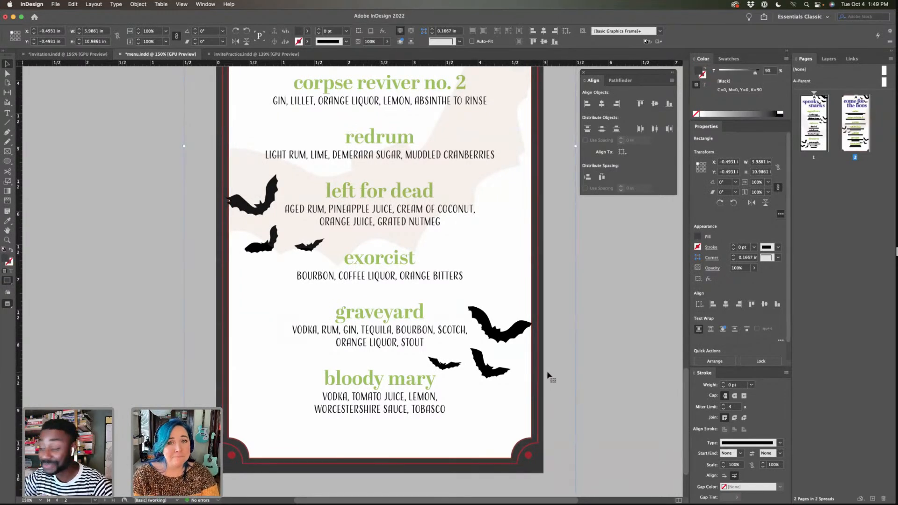
pyautogui.scroll(5, 515, 369)
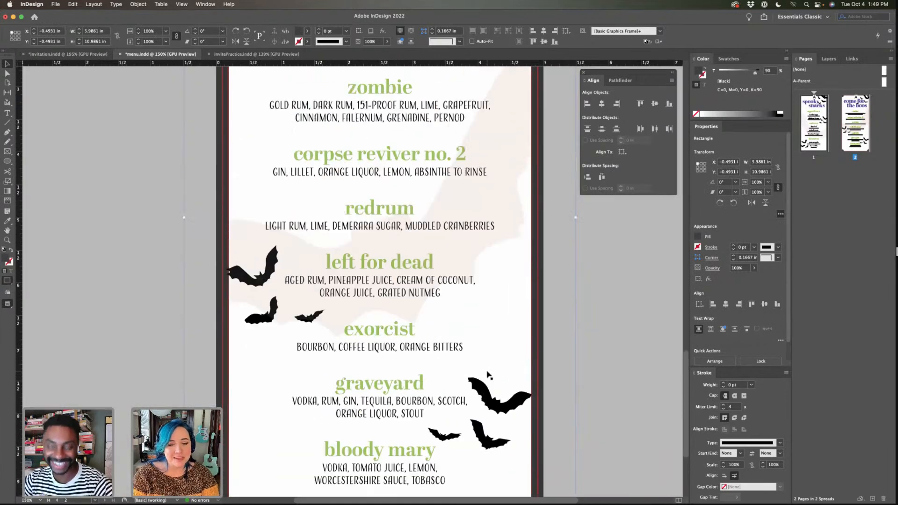
pyautogui.scroll(10, 486, 375)
pyautogui.scroll(-5, 505, 401)
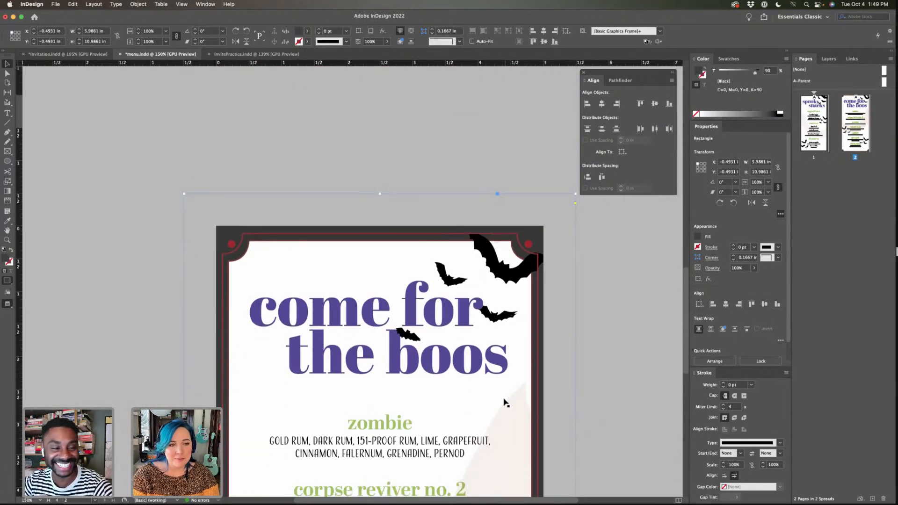
pyautogui.click(354, 234)
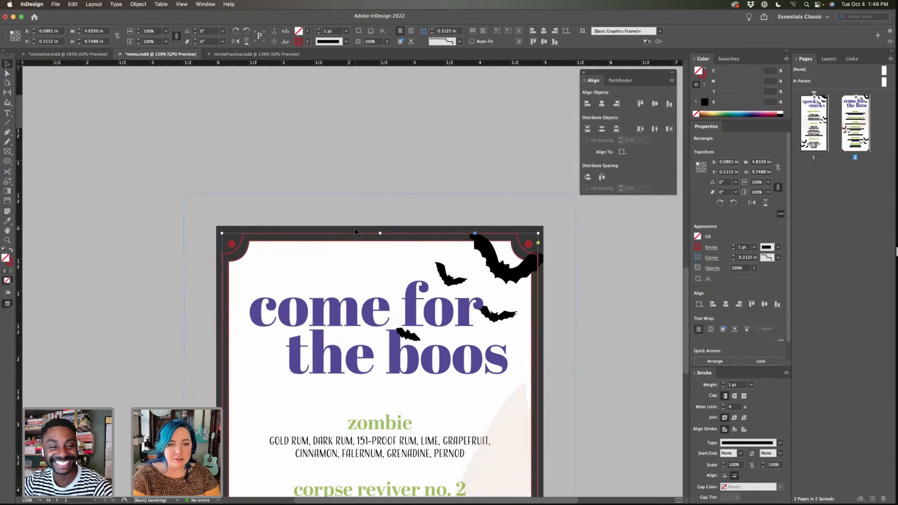
pyautogui.keyDown('shift'); pyautogui.click(370, 193); pyautogui.keyUp('shift')
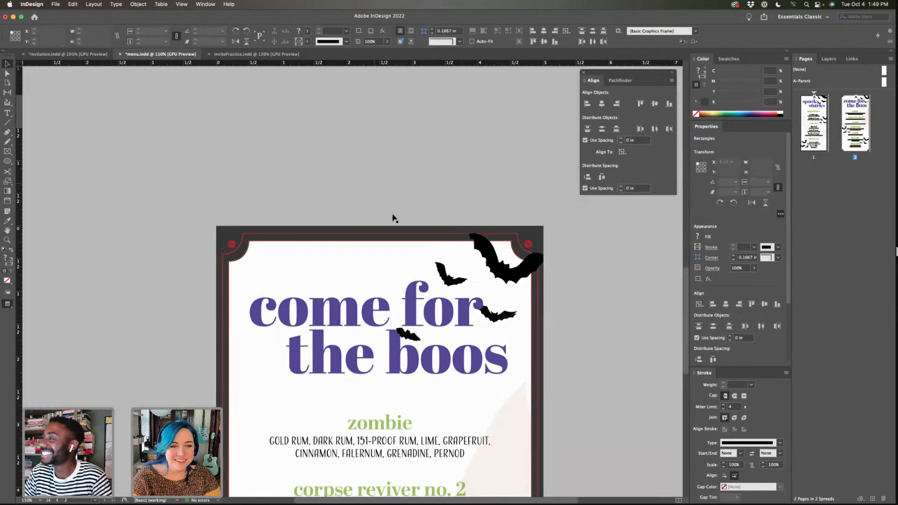
pyautogui.click(393, 217)
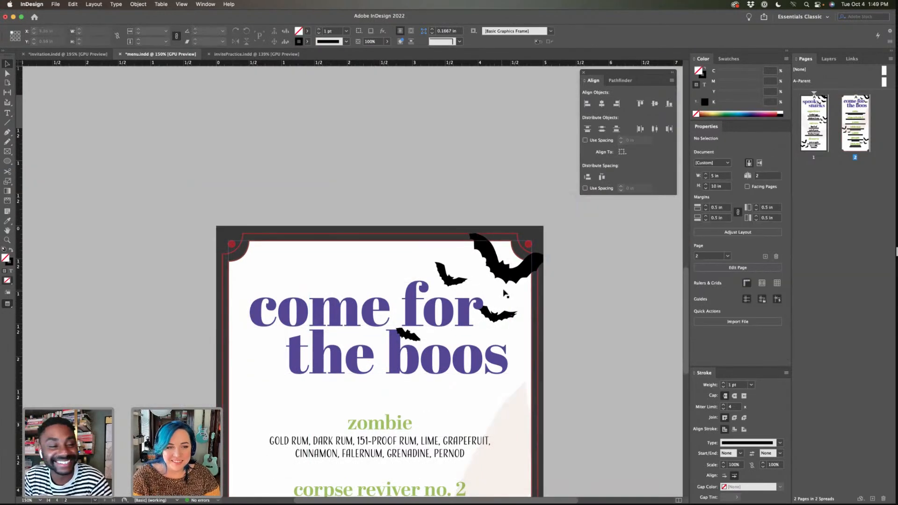
# Set the page border rectangle's stroke weight to 0 pt.
pyautogui.click(512, 274)
pyautogui.click(416, 242)
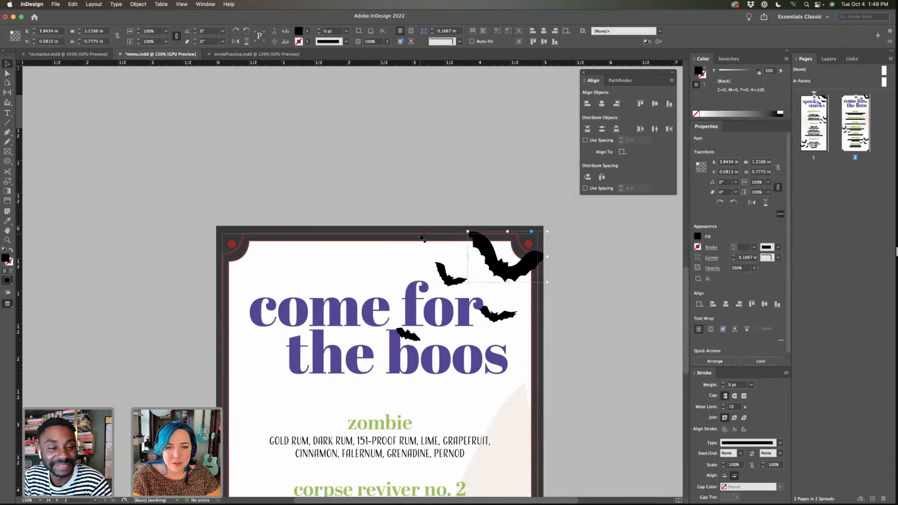
pyautogui.click(741, 248)
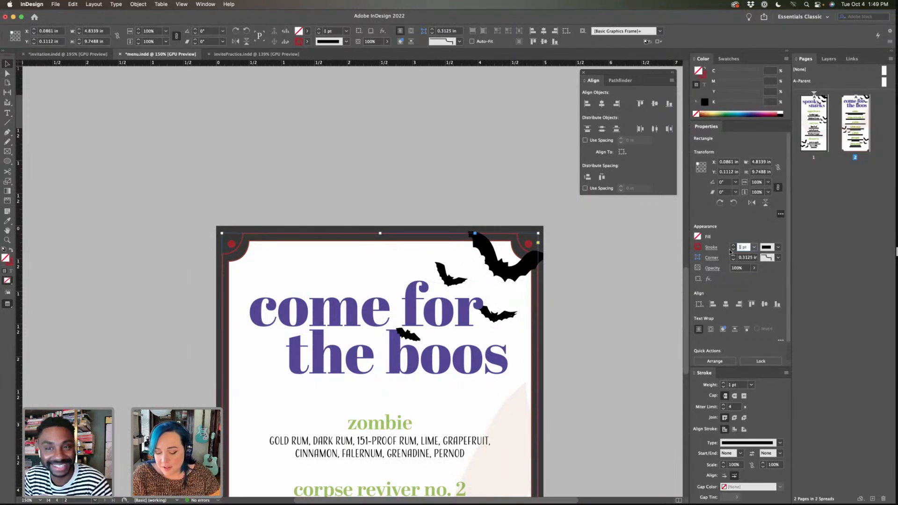
pyautogui.write('0')
pyautogui.press('Return')
pyautogui.click(669, 338)
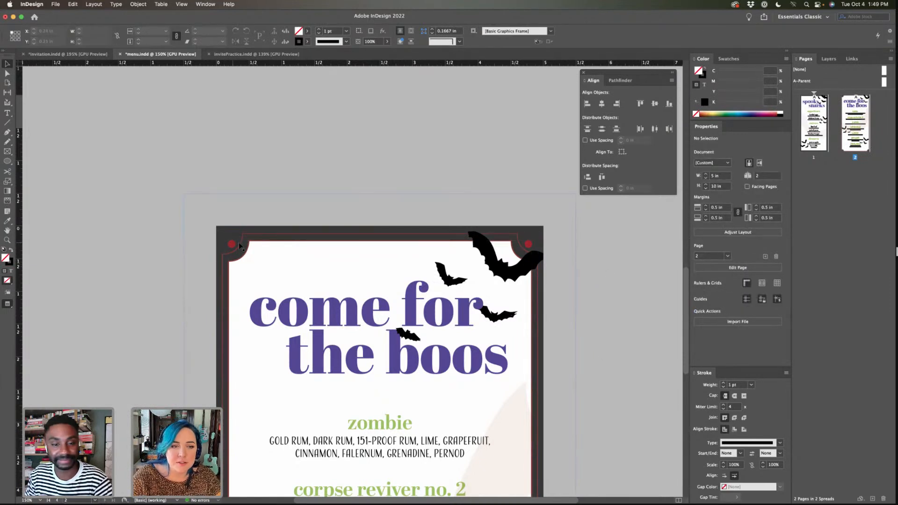
# Replace the top-right red dot with a copy of the top-left dot.
pyautogui.moveTo(231, 244); pyautogui.dragTo(530, 242)
pyautogui.click(558, 252)
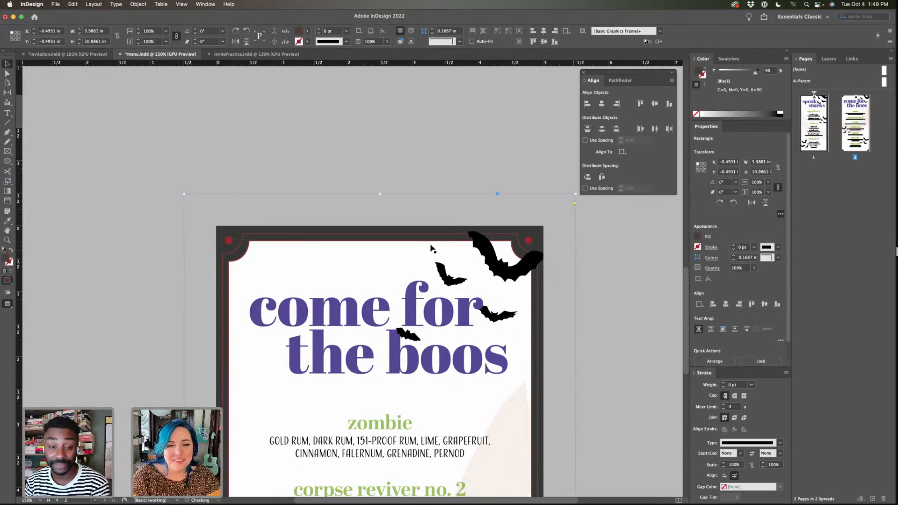
pyautogui.click(528, 240)
pyautogui.press('Delete')
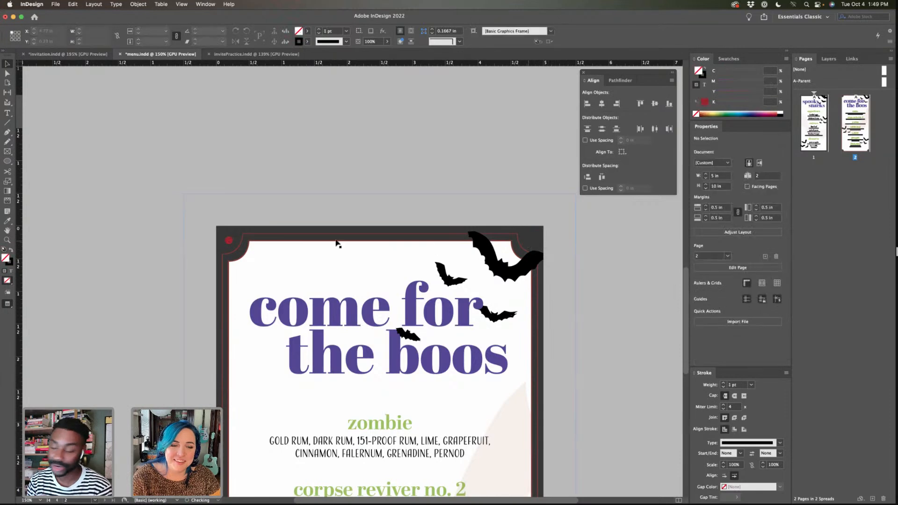
pyautogui.moveTo(229, 242); pyautogui.dragTo(531, 242)
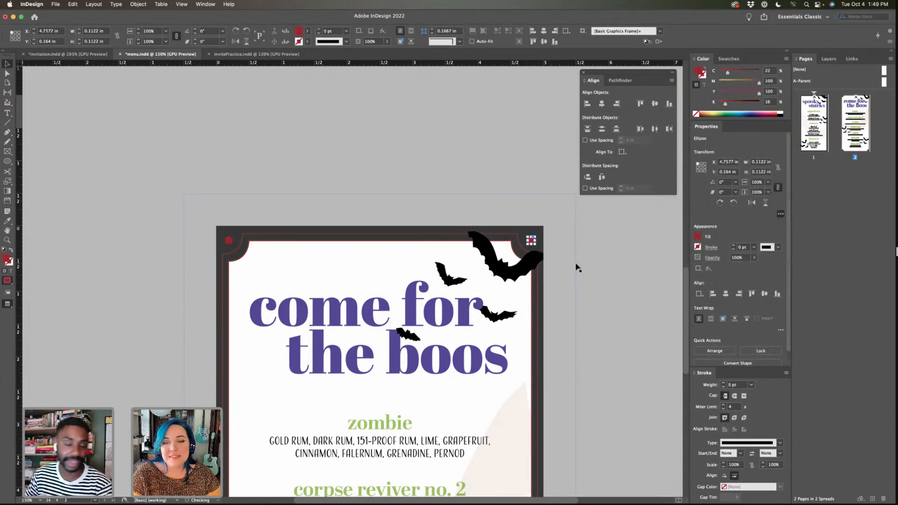
pyautogui.click(642, 283)
pyautogui.press('super+0')
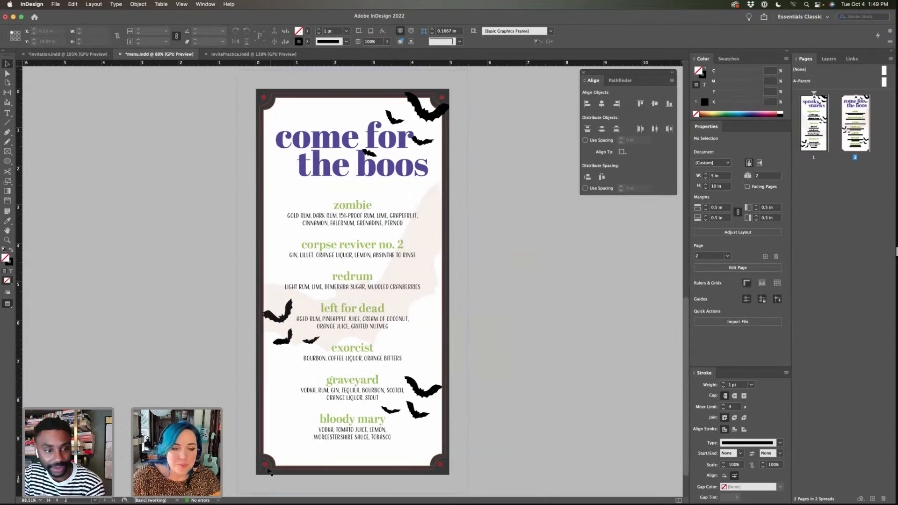
# Delete both bottom red corner dots and extend the frame's bottom edge slightly downward.
pyautogui.click(264, 464)
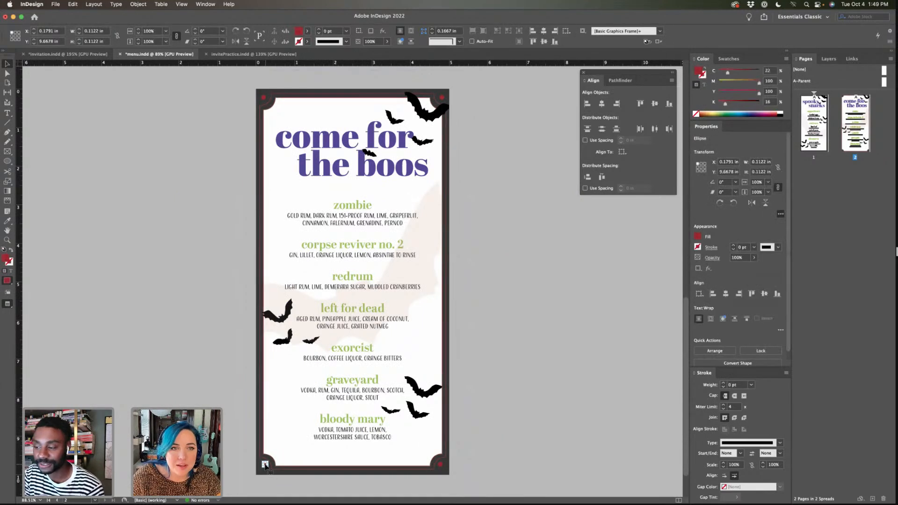
pyautogui.keyDown('shift'); pyautogui.click(440, 465); pyautogui.keyUp('shift')
pyautogui.press('Delete')
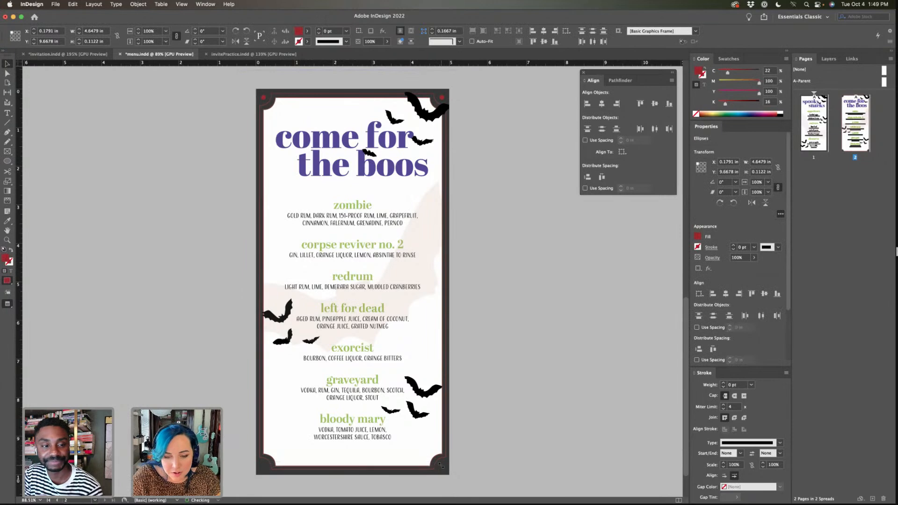
pyautogui.click(366, 473)
pyautogui.press('super+1')
pyautogui.press('super+2')
pyautogui.moveTo(372, 460); pyautogui.dragTo(370, 464)
pyautogui.click(382, 478)
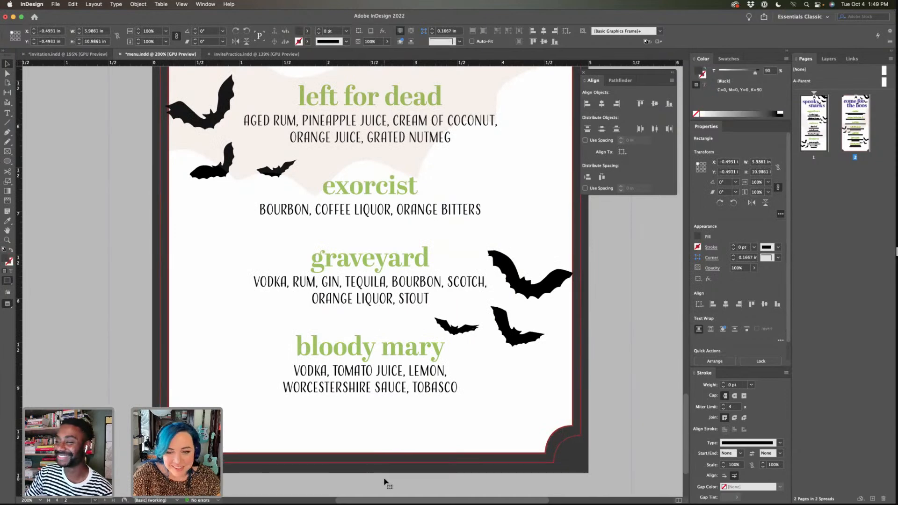
pyautogui.press('super+0')
# Copy both top red dots down into the bottom notched corners.
pyautogui.click(264, 97)
pyautogui.keyDown('shift'); pyautogui.click(441, 97); pyautogui.keyUp('shift')
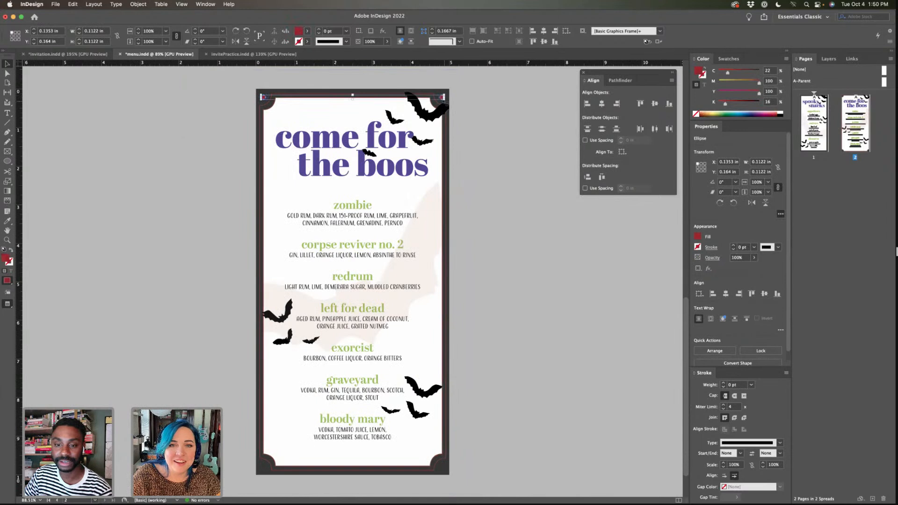
pyautogui.moveTo(442, 98); pyautogui.dragTo(461, 469)
pyautogui.click(487, 473)
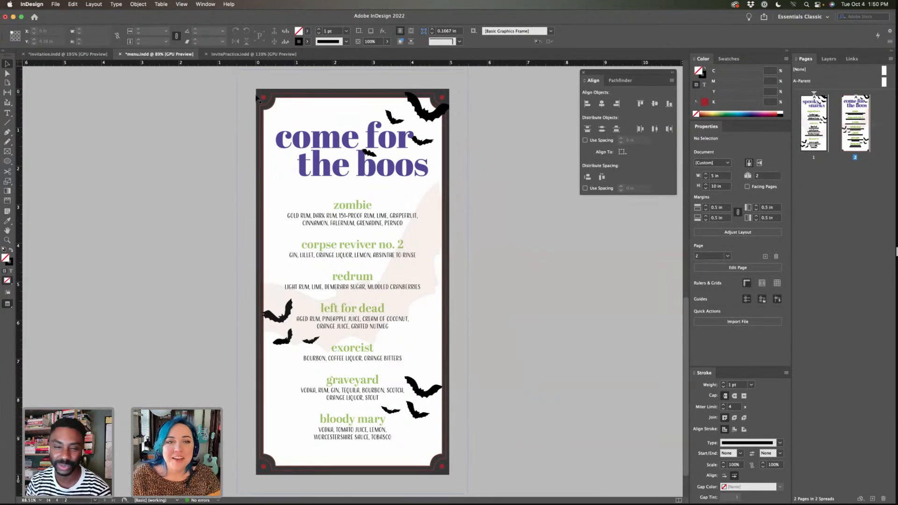
pyautogui.press('w')
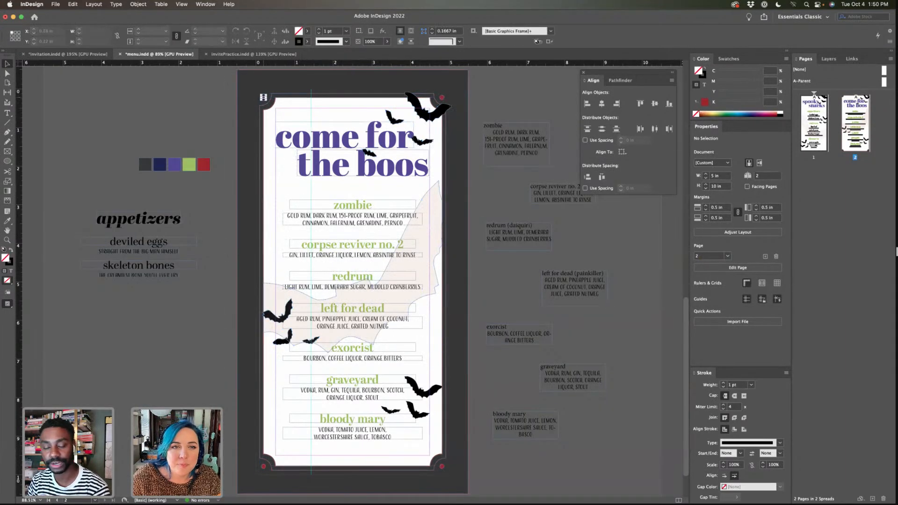
# Group the red corner dots, notched border and bleed backdrop, then go to the spooky snacks page.
pyautogui.click(263, 97)
pyautogui.keyDown('shift'); pyautogui.click(274, 96); pyautogui.keyUp('shift')
pyautogui.keyDown('shift'); pyautogui.click(441, 98); pyautogui.keyUp('shift')
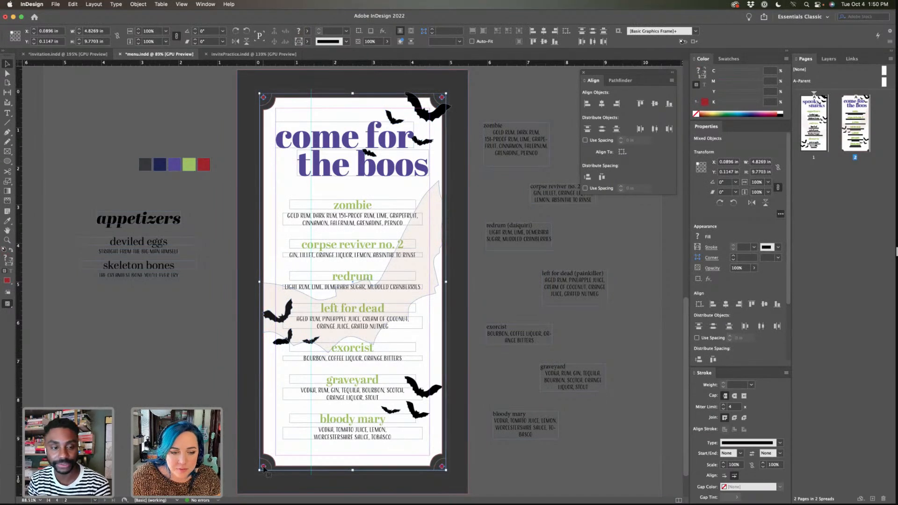
pyautogui.press('w')
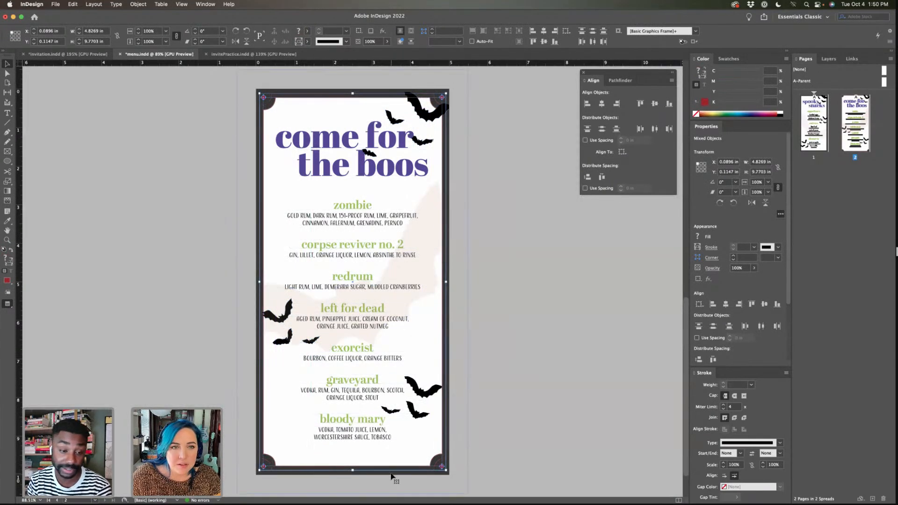
pyautogui.keyDown('shift'); pyautogui.click(466, 398); pyautogui.keyUp('shift')
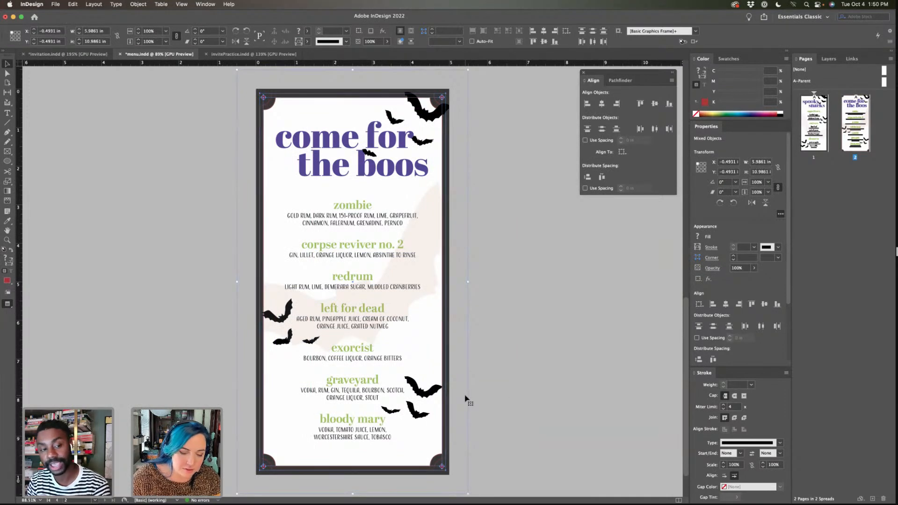
pyautogui.press('super+g')
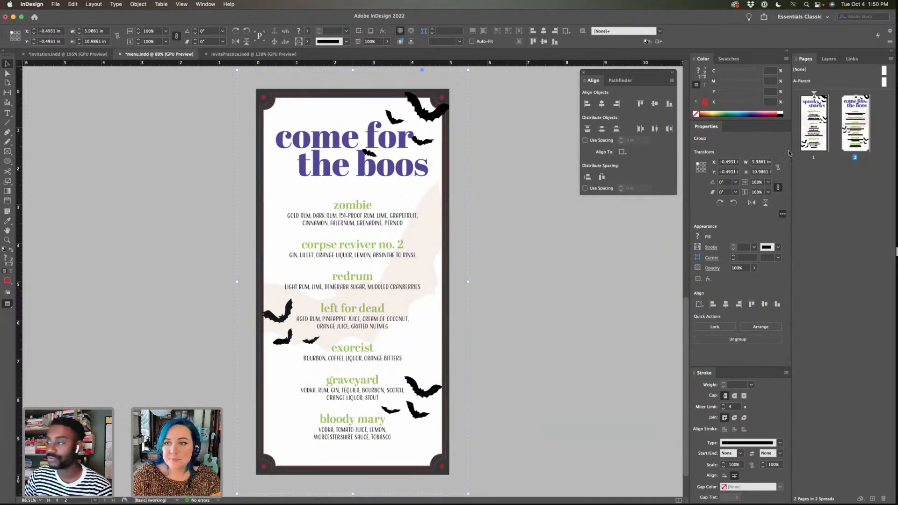
pyautogui.doubleClick(803, 150)
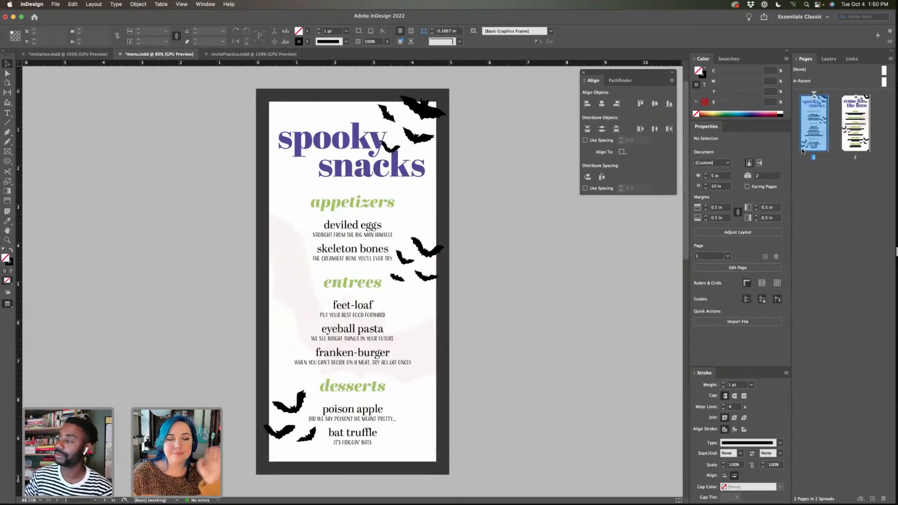
# Replace the snacks page's dark frame with the notched border group pasted in place and sent to back.
pyautogui.click(443, 154)
pyautogui.press('Delete')
pyautogui.press('super+alt+shift+v')
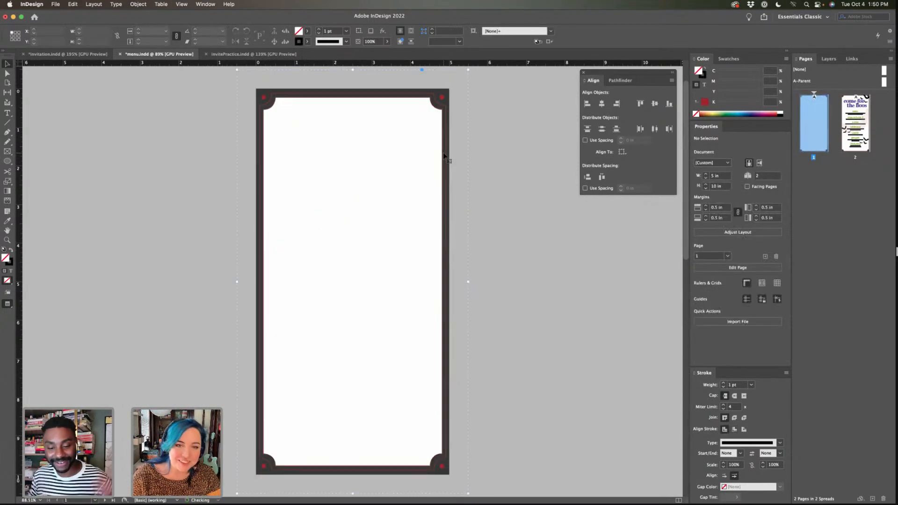
pyautogui.press('super+shift+bracketleft')
pyautogui.click(541, 198)
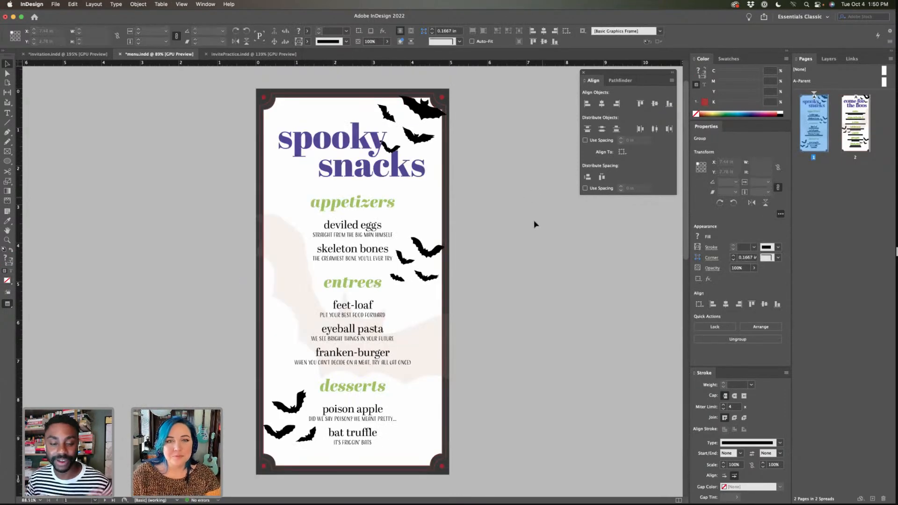
# Nudge the large top-right bat slightly left and down.
pyautogui.click(423, 106)
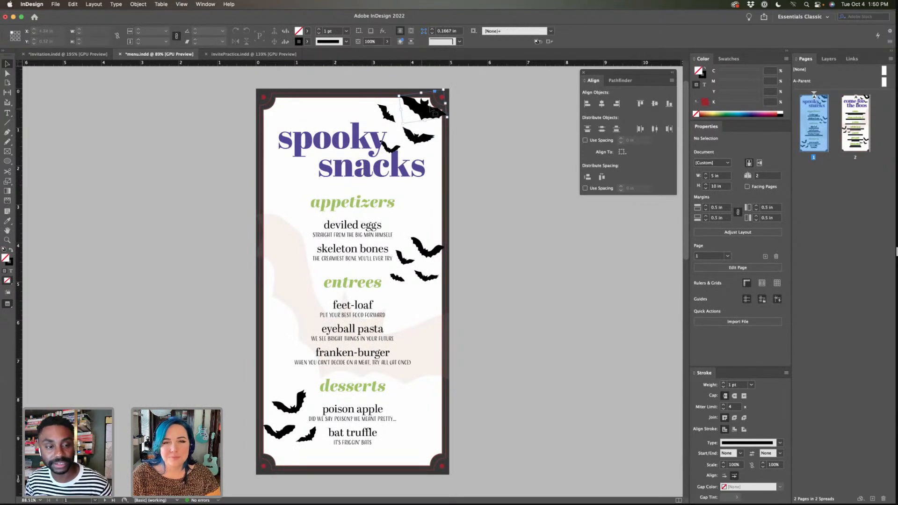
pyautogui.moveTo(424, 112); pyautogui.dragTo(419, 116)
pyautogui.click(464, 163)
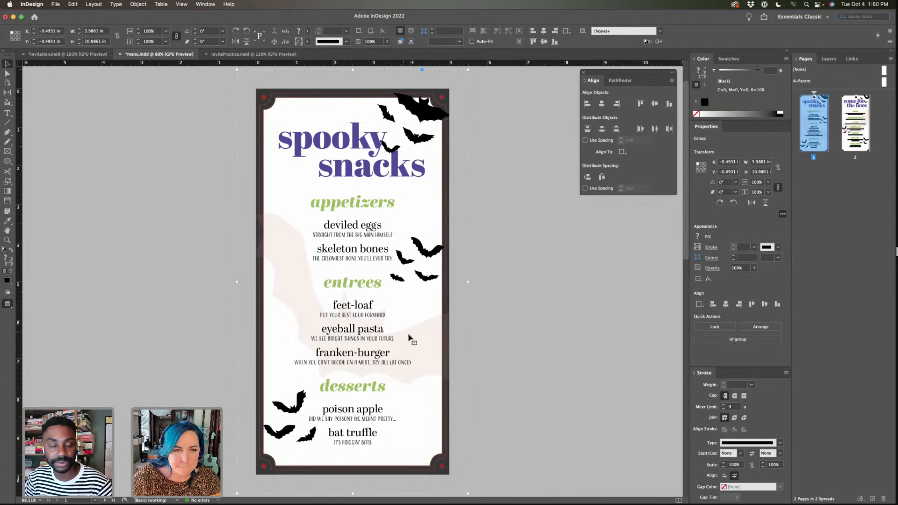
# Cut the pale bat backdrop at the right page edge and delete the overhanging piece.
pyautogui.click(540, 393)
pyautogui.click(443, 366)
pyautogui.scroll(4, 444, 366)
pyautogui.hscroll(1, 491, 379)
pyautogui.press('c')
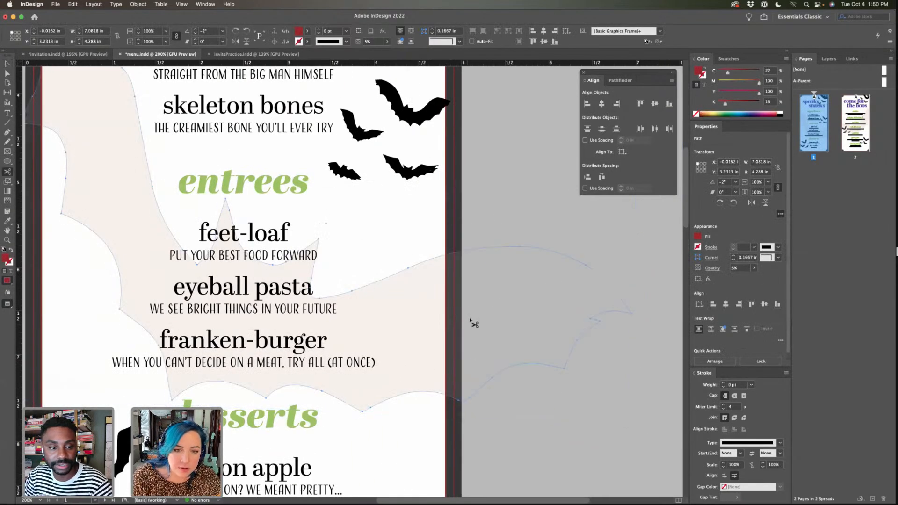
pyautogui.click(443, 255)
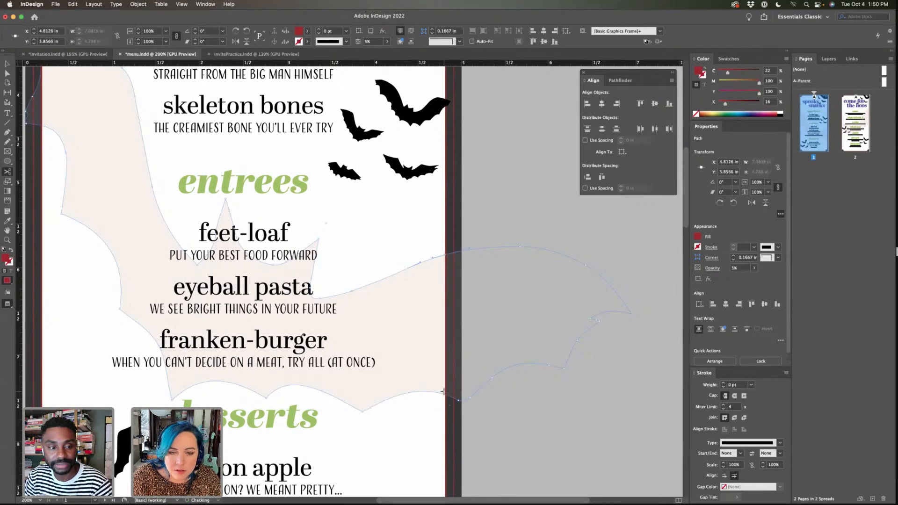
pyautogui.click(445, 398)
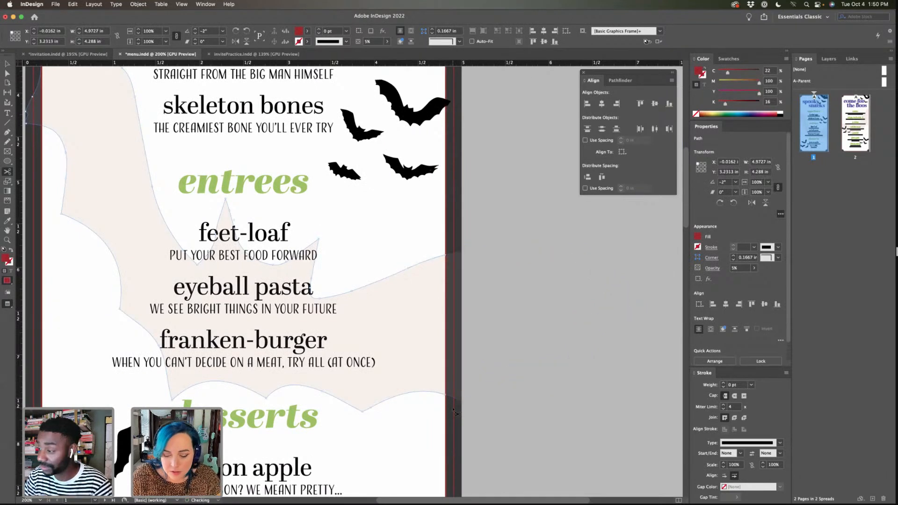
pyautogui.press('a')
pyautogui.click(476, 326)
pyautogui.press('Delete')
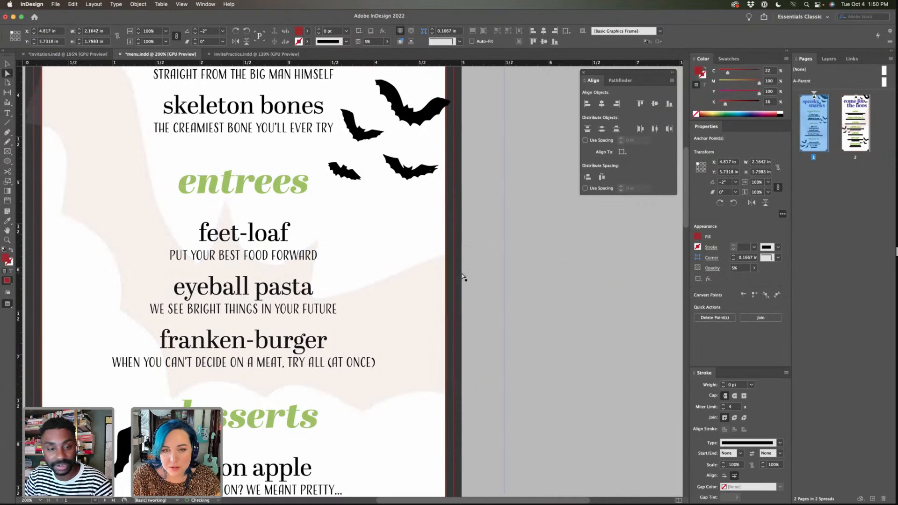
# Zoom in on the right page edge and make sure the cut-off bat piece stays deleted.
pyautogui.press('p')
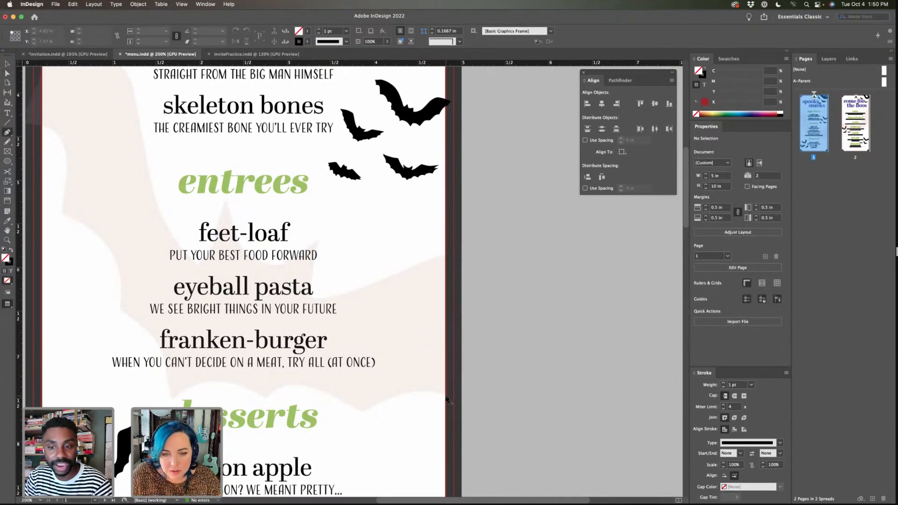
pyautogui.press('a')
pyautogui.click(444, 399)
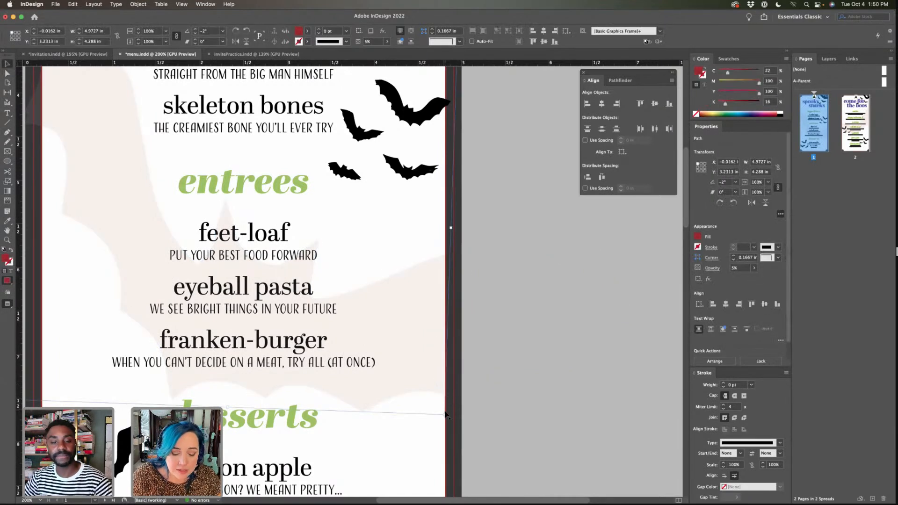
pyautogui.press('super+equal')
pyautogui.press('super+equal')
pyautogui.press('p')
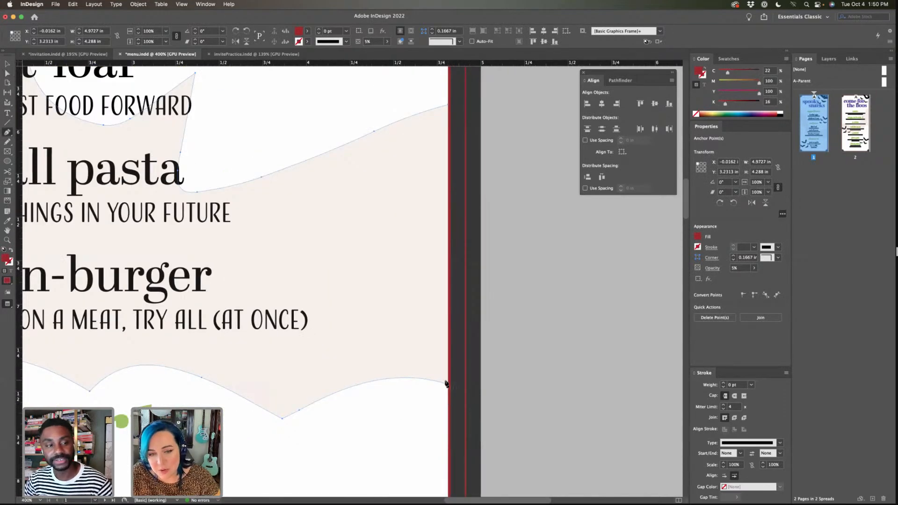
pyautogui.click(447, 386)
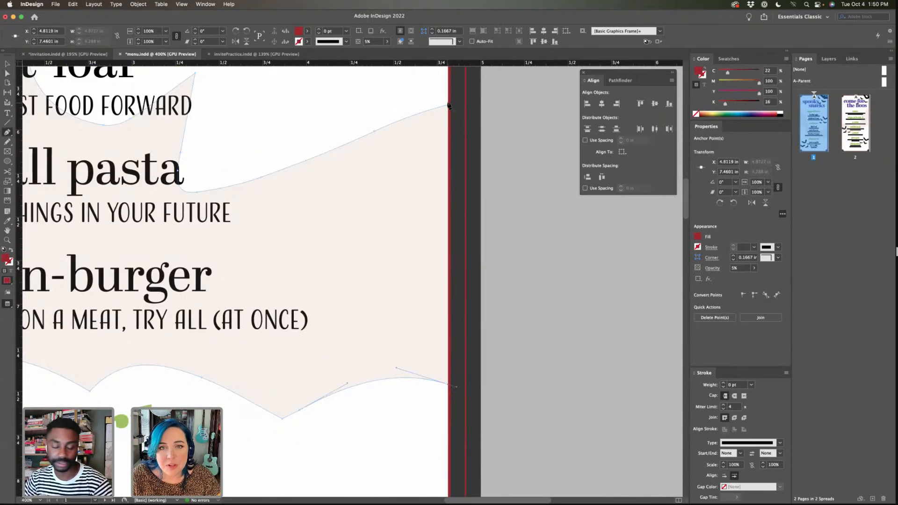
pyautogui.press('v')
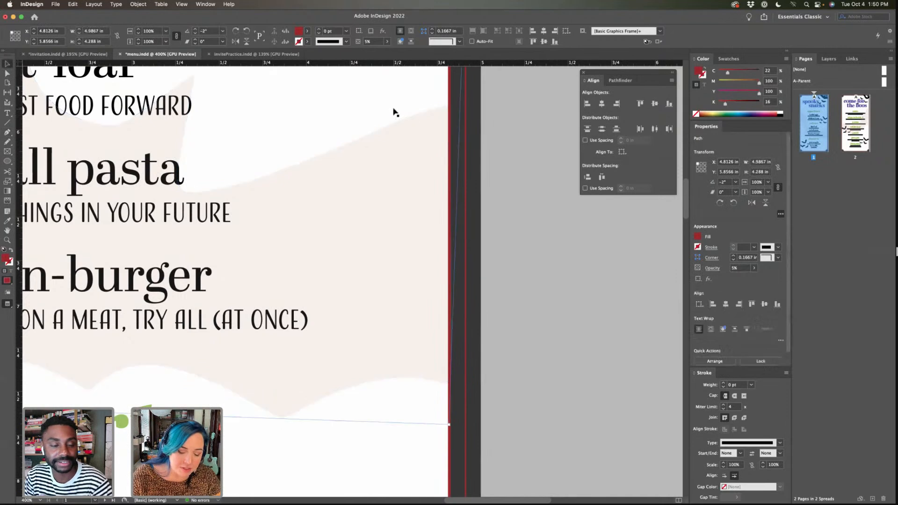
pyautogui.press('super+z')
pyautogui.press('super+z')
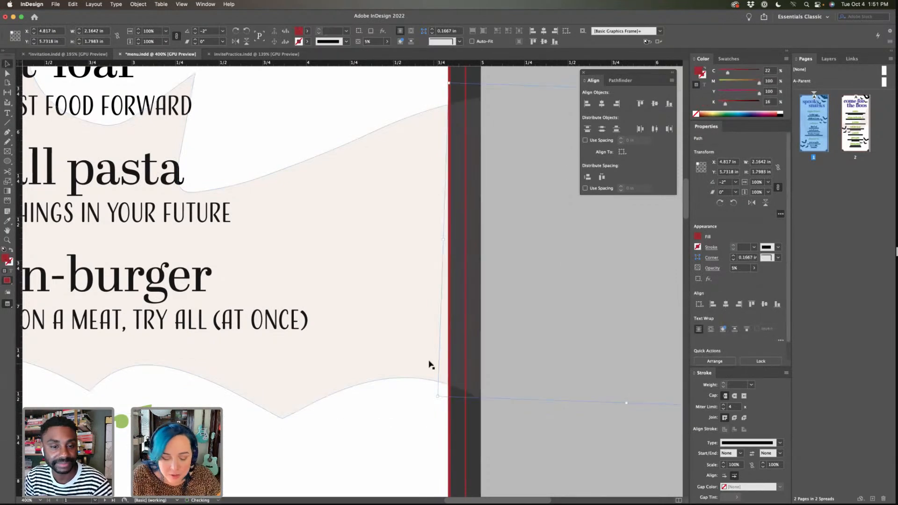
pyautogui.press('Delete')
# Close the trimmed bat path along the right page edge with the Pen tool.
pyautogui.click(435, 364)
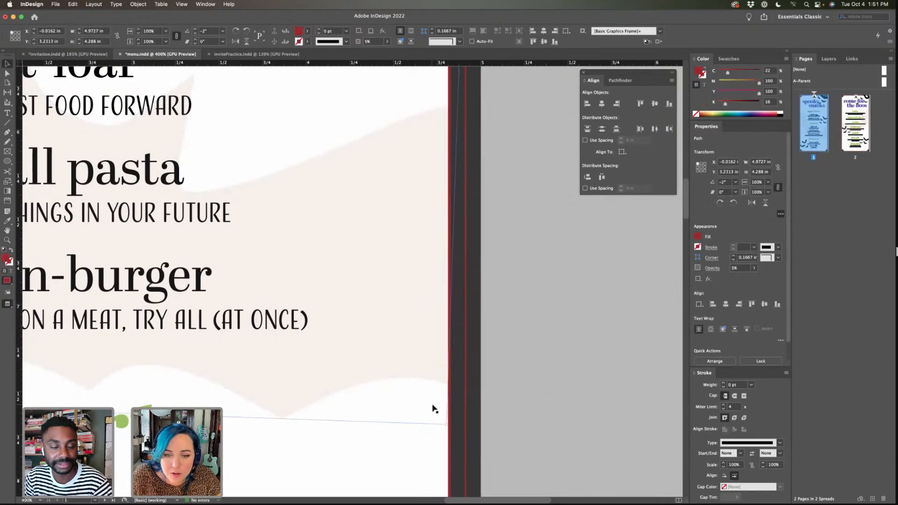
pyautogui.press('p')
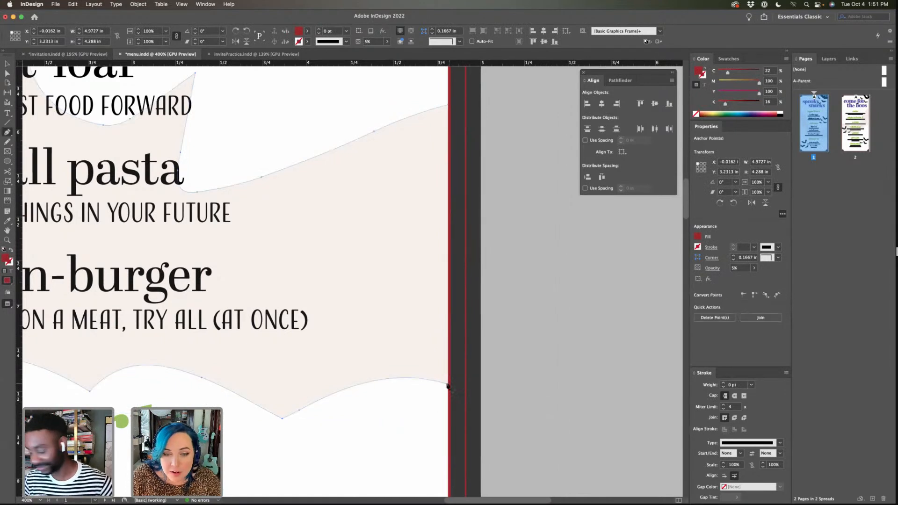
pyautogui.click(448, 387)
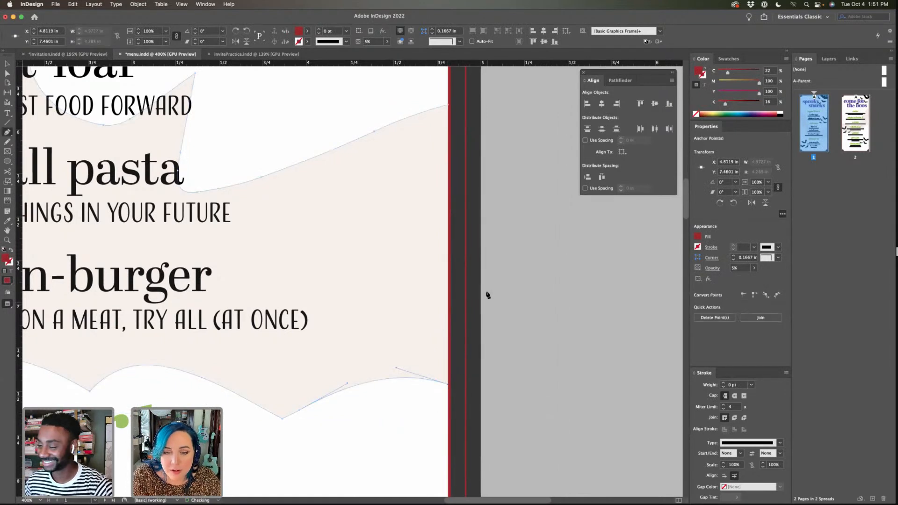
pyautogui.click(448, 106)
pyautogui.press('v')
pyautogui.click(374, 115)
pyautogui.press('super+0')
# Cut the bat shape at the left page edge and delete the small overhanging piece.
pyautogui.scroll(2, 235, 222)
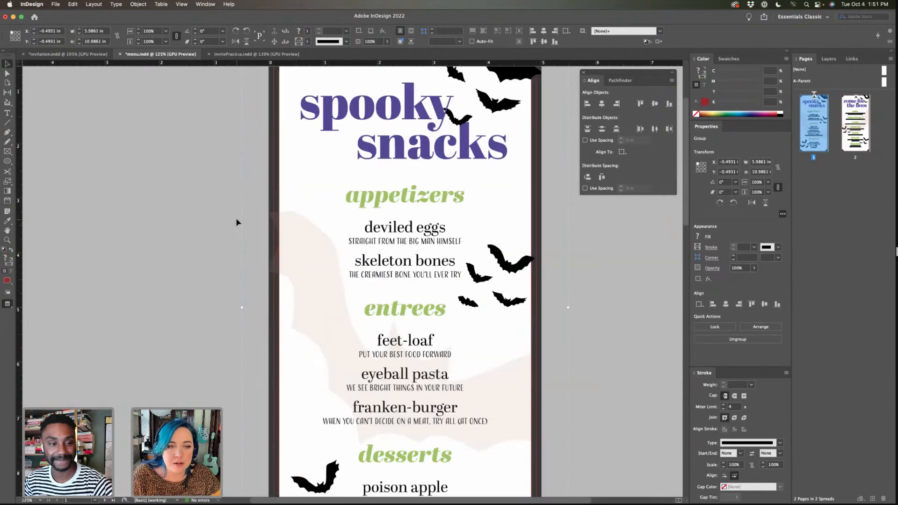
pyautogui.scroll(3, 262, 222)
pyautogui.doubleClick(310, 253)
pyautogui.press('c')
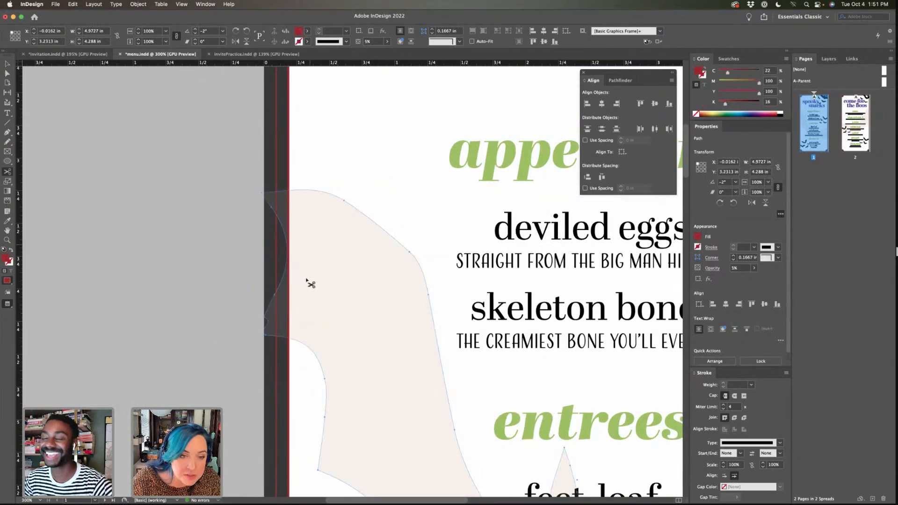
pyautogui.click(290, 342)
pyautogui.click(290, 189)
pyautogui.press('a')
pyautogui.click(283, 196)
pyautogui.press('Delete')
# Start closing the bat path along the left edge from its top endpoint.
pyautogui.click(299, 200)
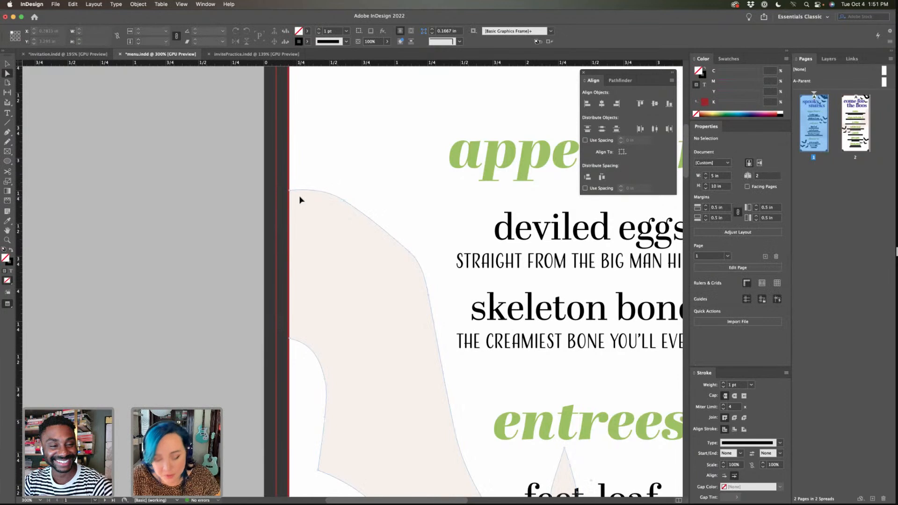
pyautogui.press('p')
pyautogui.click(290, 191)
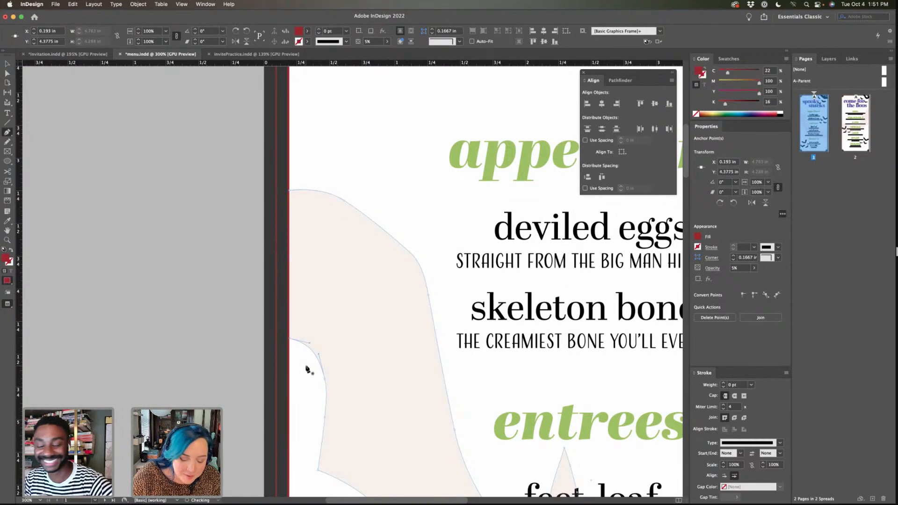
# Fit the spooky snacks page in the window, check page 2, then return to page 1.
pyautogui.press('v')
pyautogui.press('super+0')
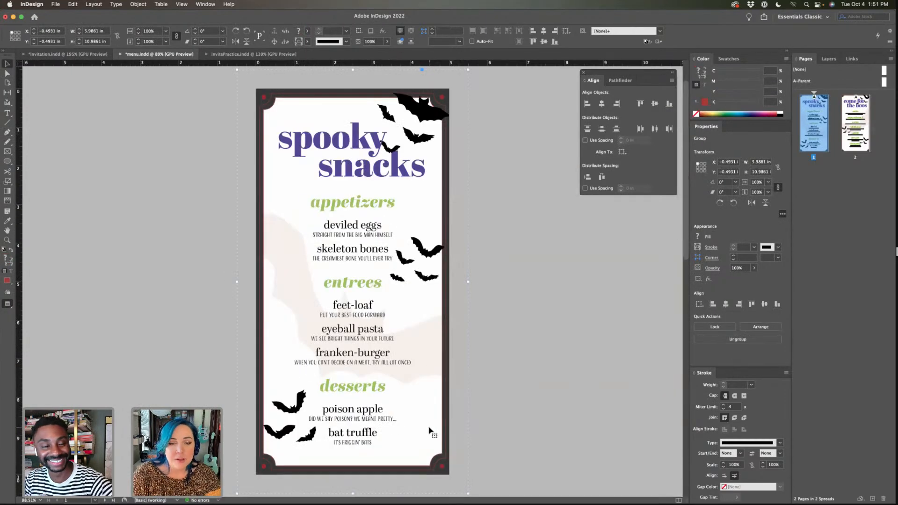
pyautogui.click(541, 430)
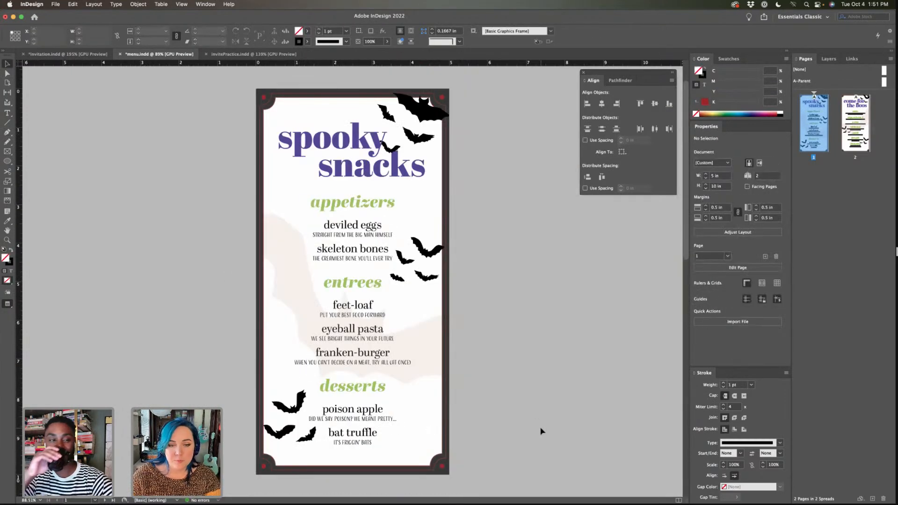
pyautogui.doubleClick(863, 128)
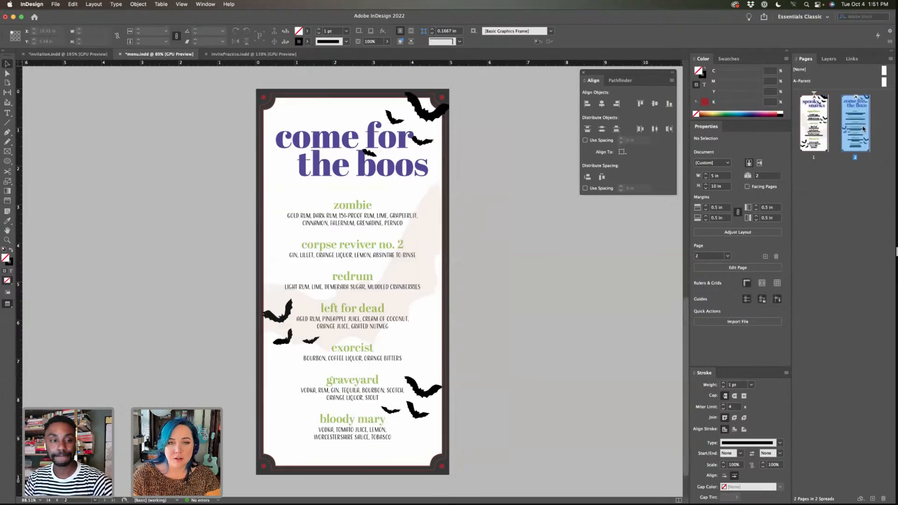
pyautogui.doubleClick(813, 139)
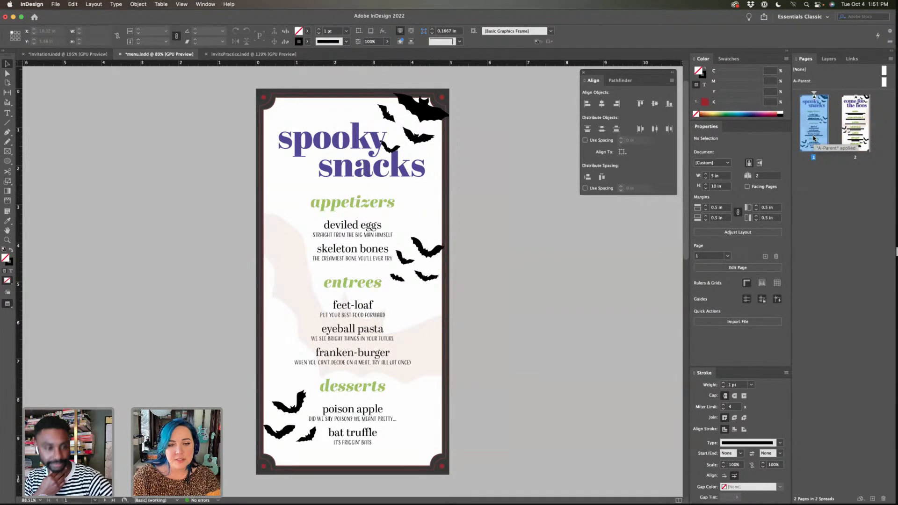
# Nudge the desserts section down slightly to make more room under the entrees.
pyautogui.click(380, 396)
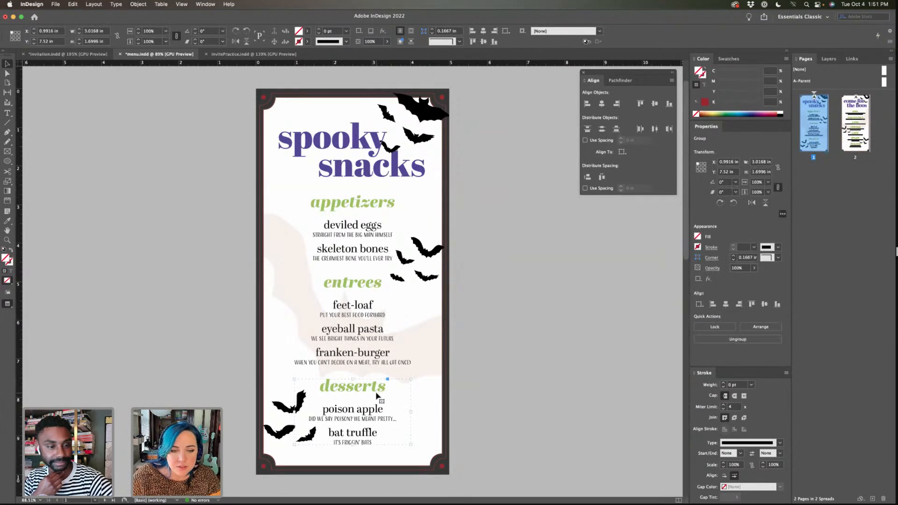
pyautogui.hotkey('shift', 'Down')
pyautogui.click(413, 329)
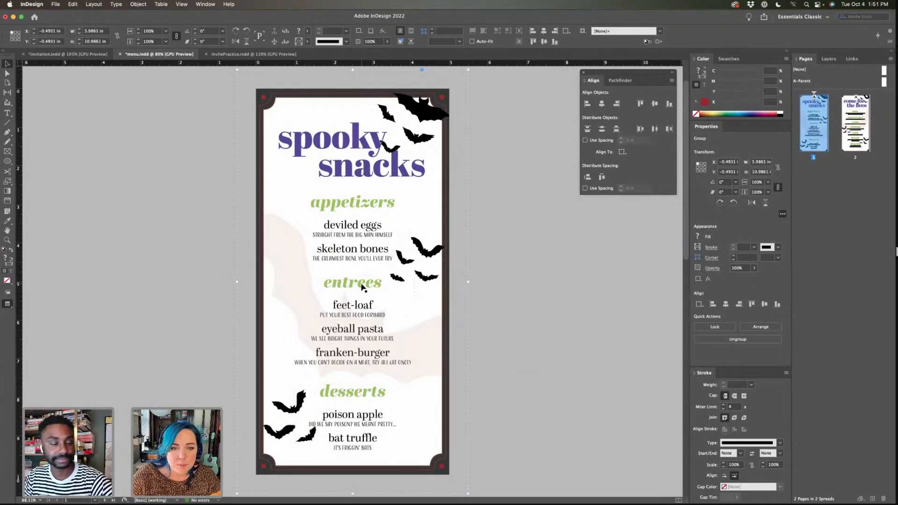
pyautogui.click(368, 342)
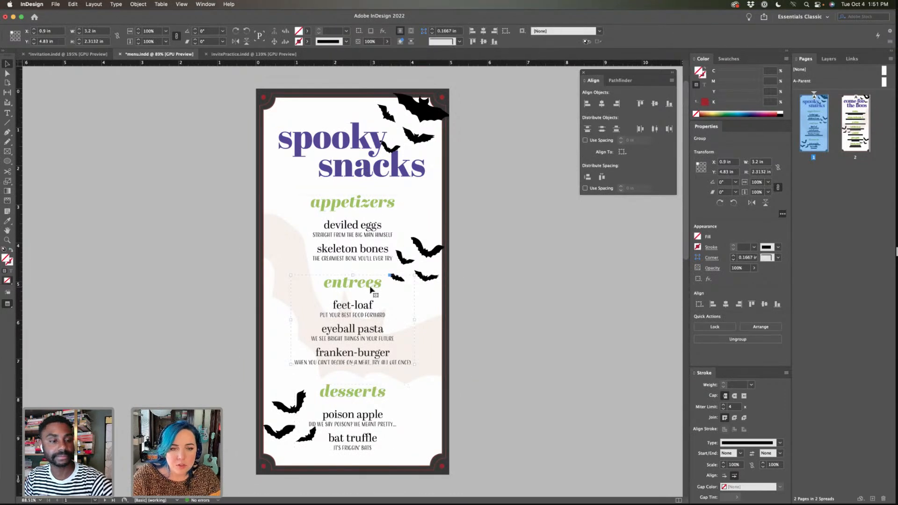
pyautogui.click(374, 237)
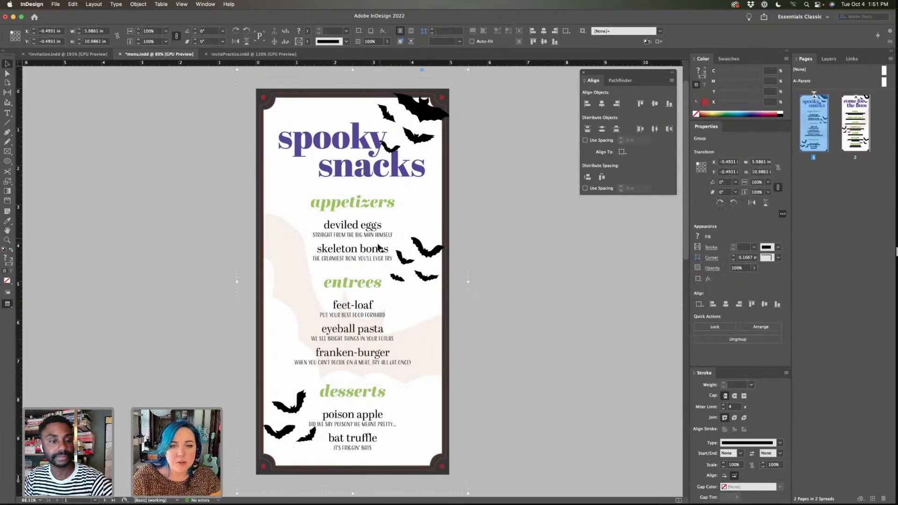
pyautogui.keyDown('shift'); pyautogui.click(370, 284); pyautogui.keyUp('shift')
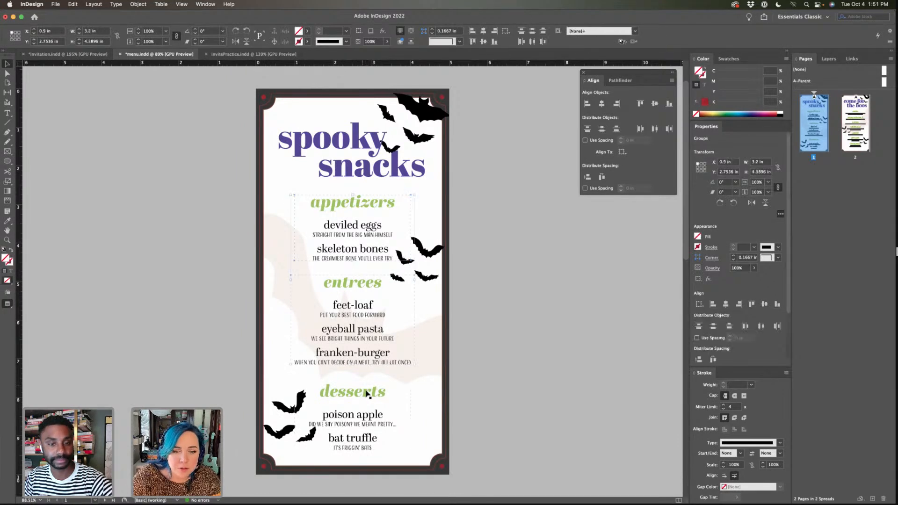
pyautogui.click(588, 178)
pyautogui.click(483, 381)
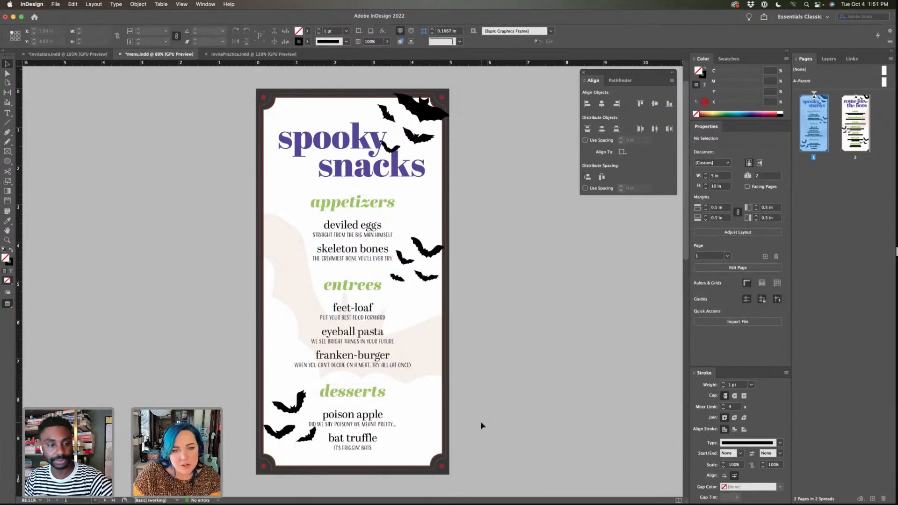
pyautogui.scroll(1, 482, 425)
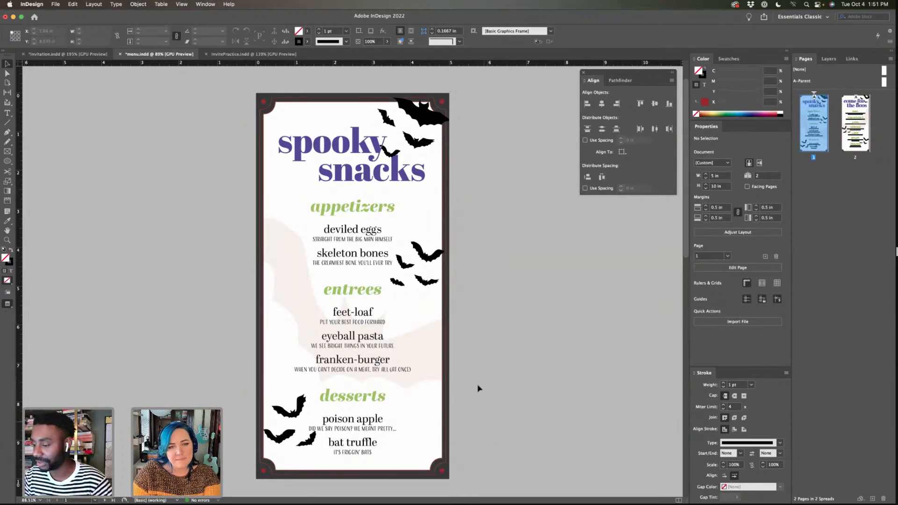
pyautogui.click(379, 214)
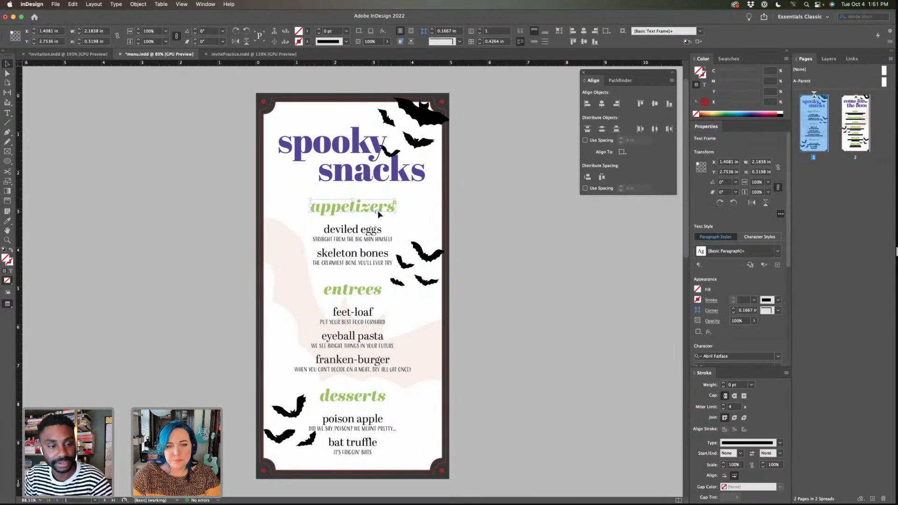
pyautogui.hotkey('shift', 'Down')
pyautogui.press('Up')
pyautogui.press('Up')
pyautogui.press('Up')
pyautogui.press('Up')
pyautogui.press('Up')
pyautogui.press('Up')
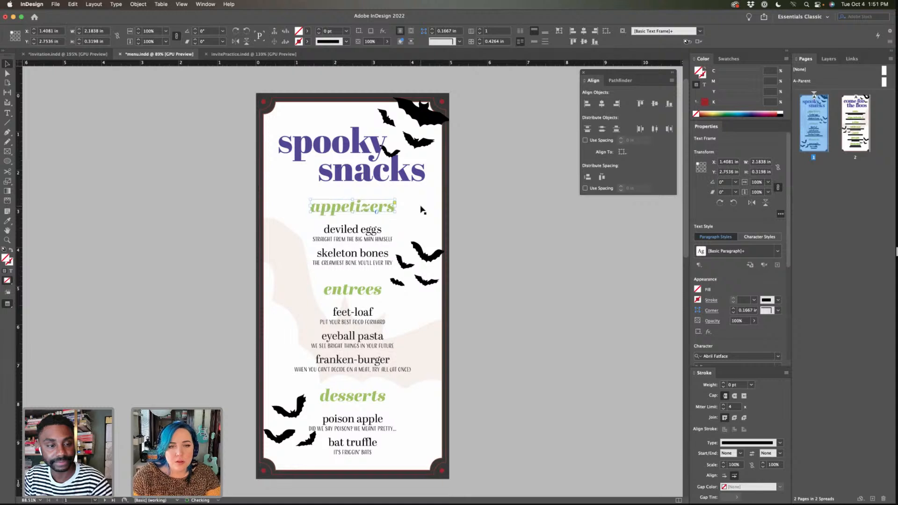
pyautogui.click(361, 293)
pyautogui.press('Up')
pyautogui.press('Down')
pyautogui.press('super+z')
pyautogui.press('super+z')
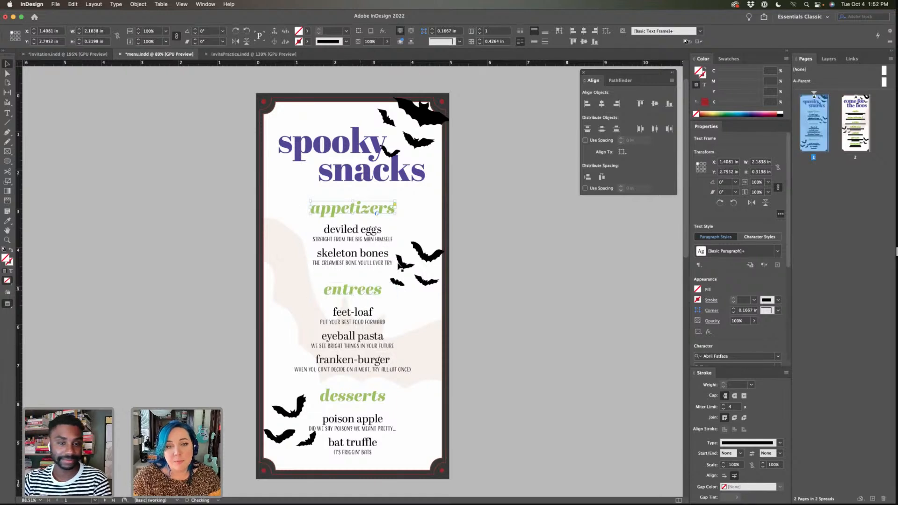
pyautogui.press('Down')
pyautogui.press('Up')
pyautogui.press('Up')
pyautogui.press('Up')
pyautogui.press('Up')
pyautogui.click(410, 244)
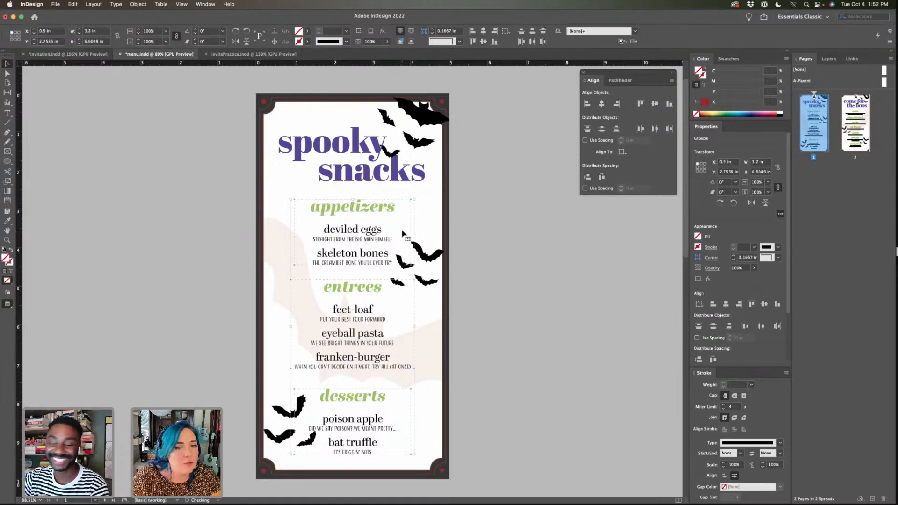
pyautogui.doubleClick(380, 209)
pyautogui.press('Down')
pyautogui.press('Down')
pyautogui.press('Down')
pyautogui.press('Down')
pyautogui.click(366, 296)
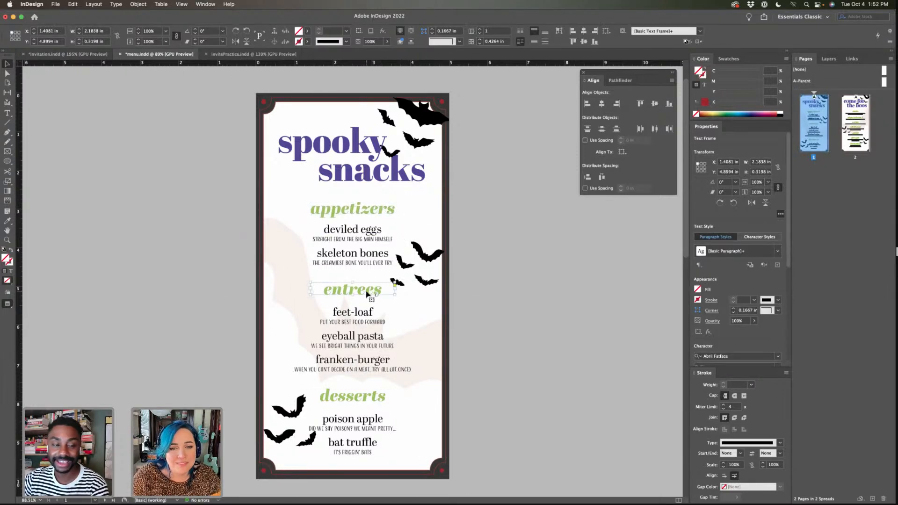
pyautogui.doubleClick(367, 294)
pyautogui.doubleClick(354, 401)
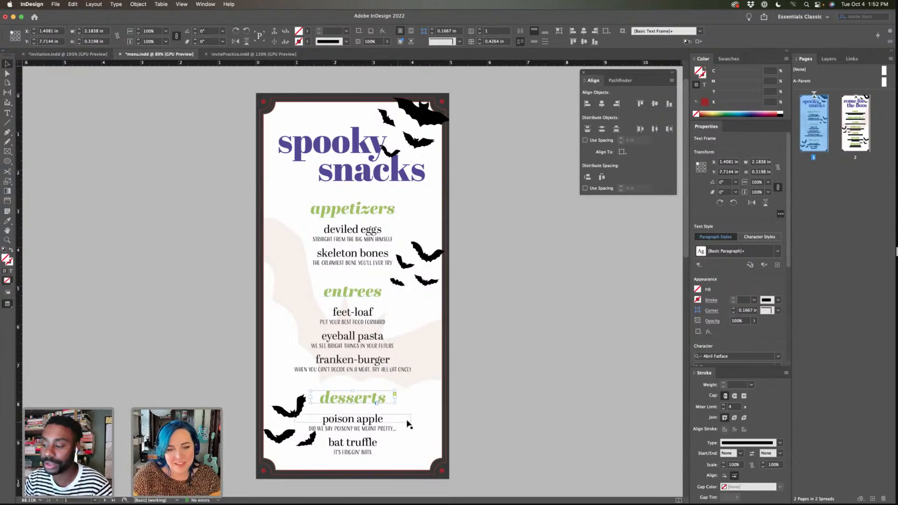
pyautogui.click(427, 409)
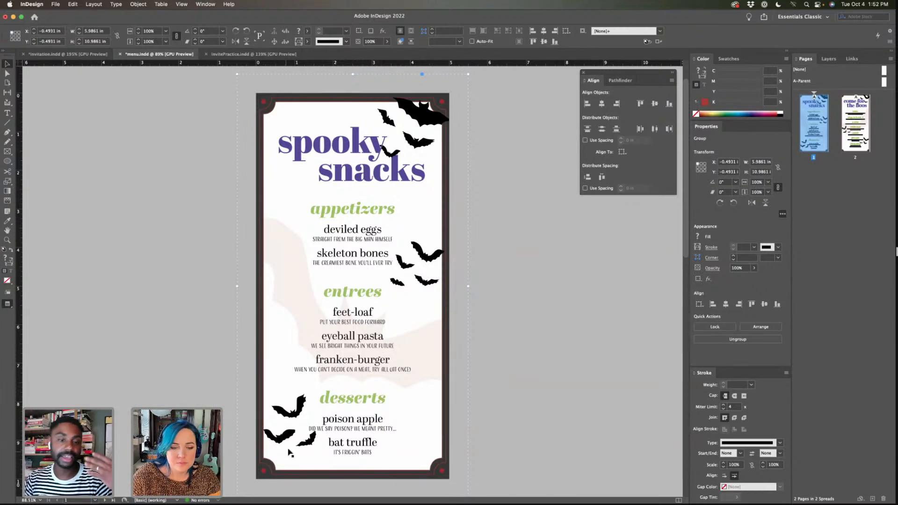
# Enlarge the bat beside desserts slightly by its corner handle.
pyautogui.click(317, 446)
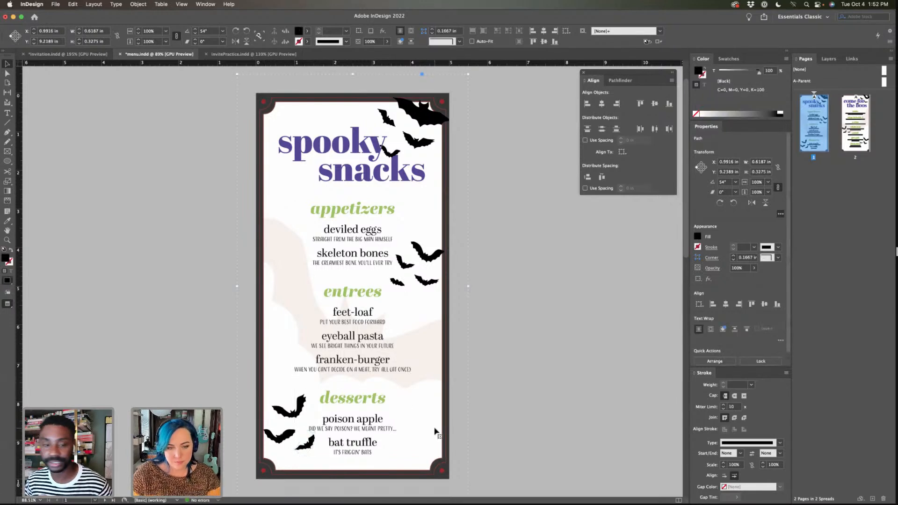
pyautogui.doubleClick(292, 406)
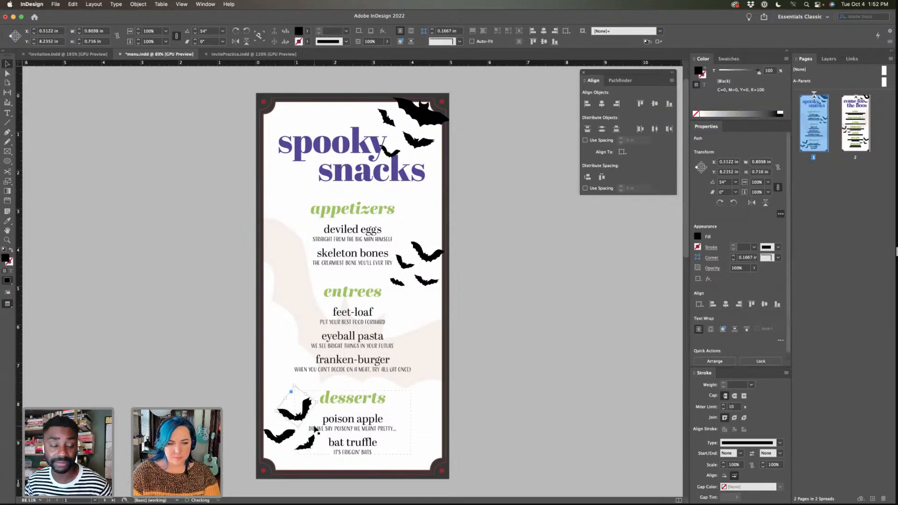
pyautogui.moveTo(294, 386); pyautogui.dragTo(290, 383)
# Resize the bat near skeleton bones and nudge it into a new position.
pyautogui.click(428, 255)
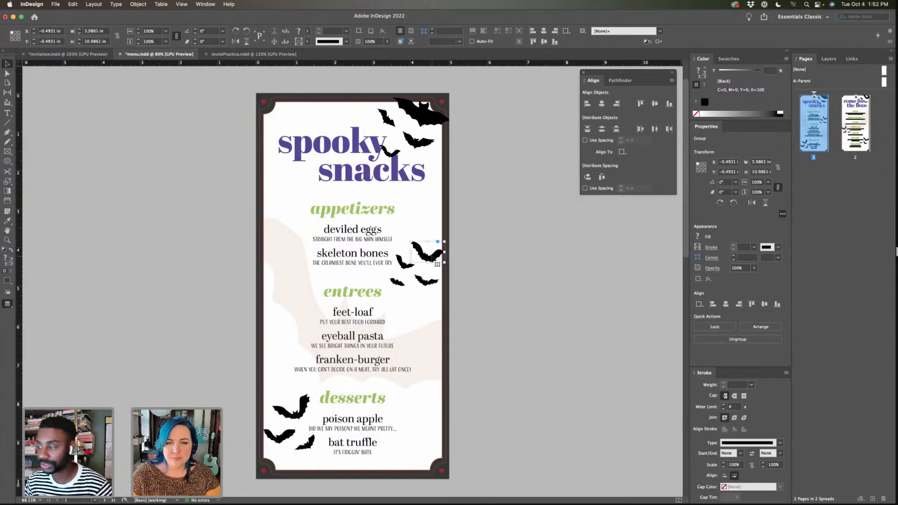
pyautogui.moveTo(443, 240); pyautogui.dragTo(448, 240)
pyautogui.press('Left')
pyautogui.press('Left')
pyautogui.press('Left')
pyautogui.press('Left')
pyautogui.press('Left')
pyautogui.press('Left')
pyautogui.press('Left')
pyautogui.press('Right')
pyautogui.click(467, 283)
pyautogui.moveTo(431, 256); pyautogui.dragTo(431, 257)
pyautogui.press('Up')
pyautogui.press('Up')
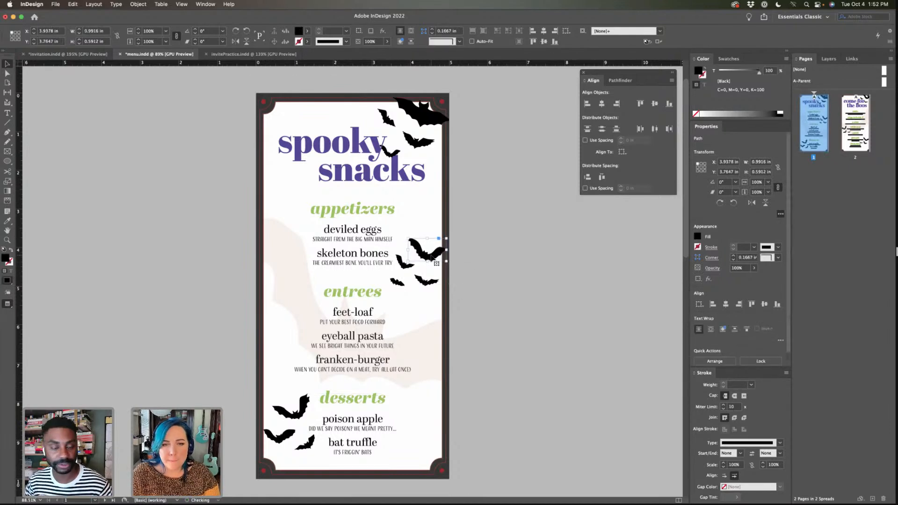
# Move the small bat left and down, lower the larger bat, and shrink the small one.
pyautogui.click(398, 281)
pyautogui.moveTo(397, 282); pyautogui.dragTo(393, 286)
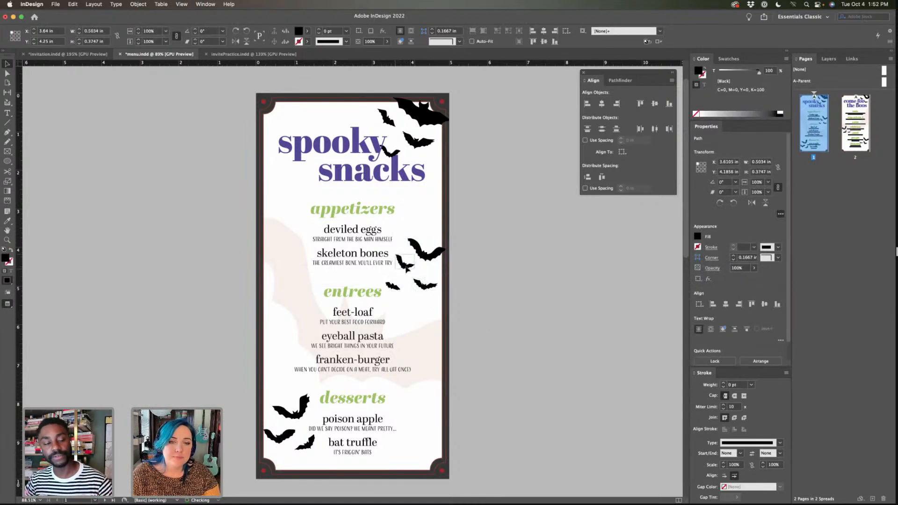
pyautogui.moveTo(433, 259); pyautogui.dragTo(431, 280)
pyautogui.click(426, 287)
pyautogui.click(473, 314)
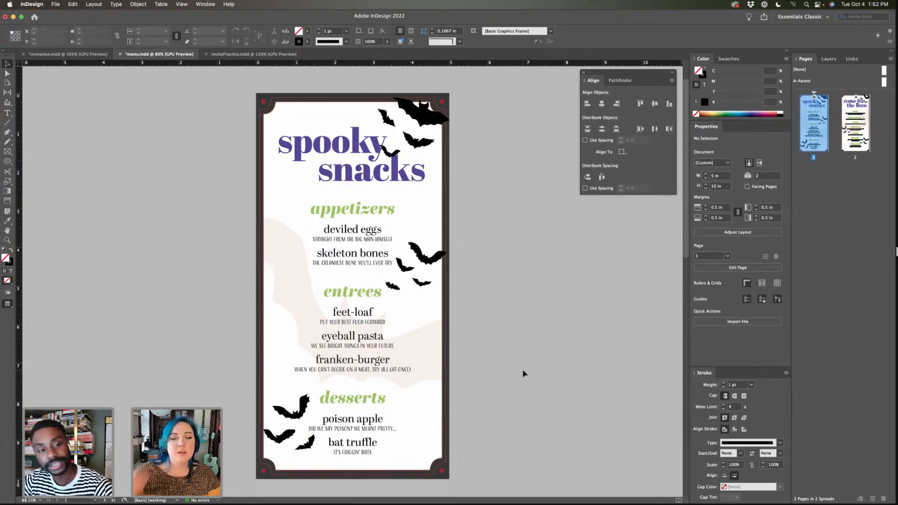
# Save the menu, then nudge the spooky snacks title and top bats left.
pyautogui.press('super+s')
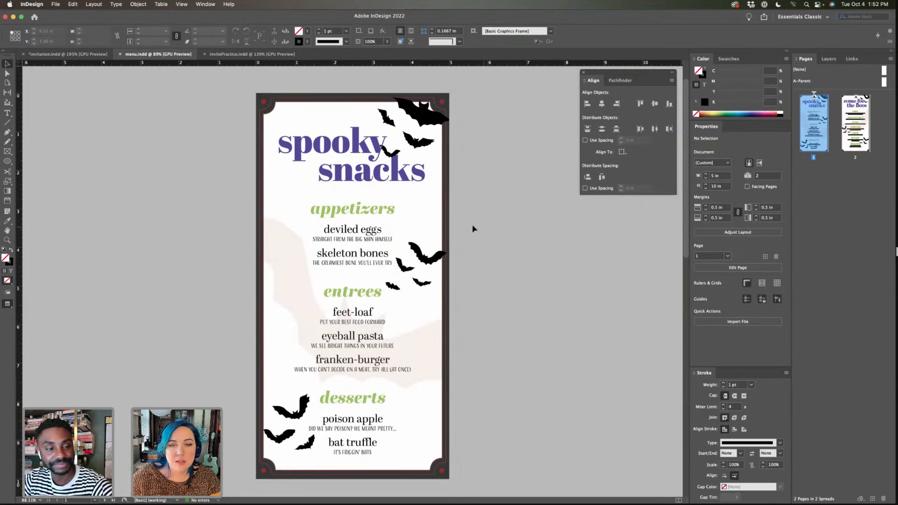
pyautogui.scroll(-1, 371, 172)
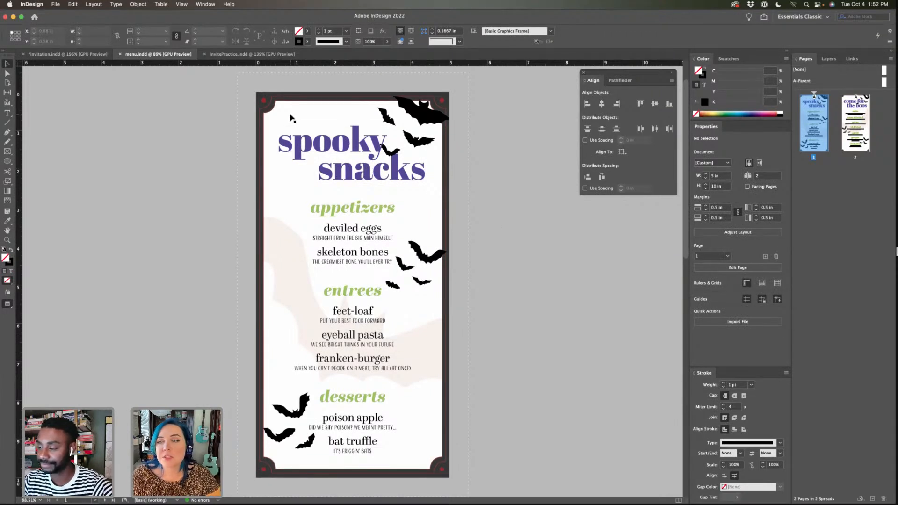
pyautogui.click(346, 174)
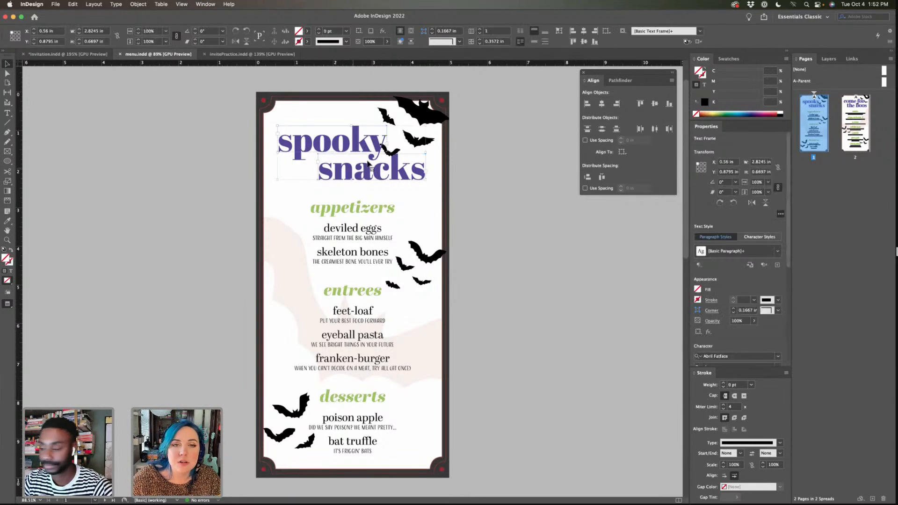
pyautogui.keyDown('shift'); pyautogui.click(416, 119); pyautogui.keyUp('shift')
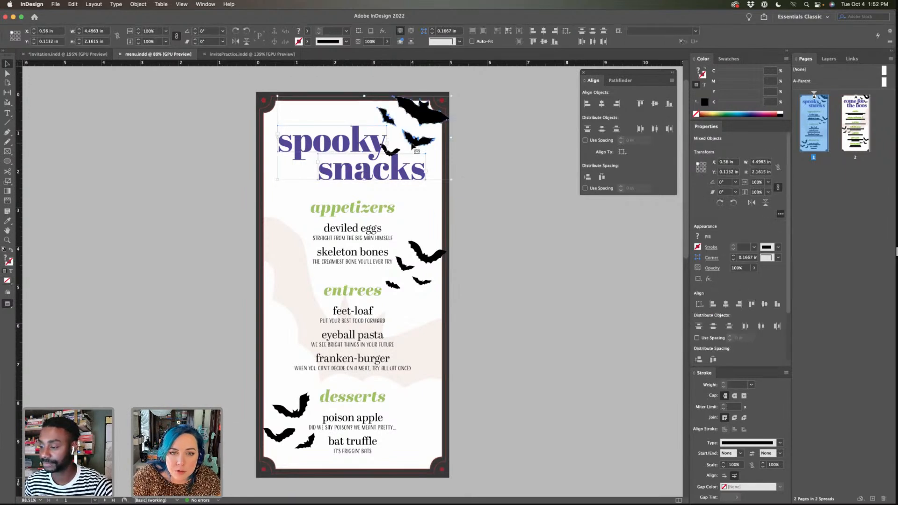
pyautogui.press('Left')
pyautogui.press('Left')
pyautogui.press('Left')
pyautogui.press('Left')
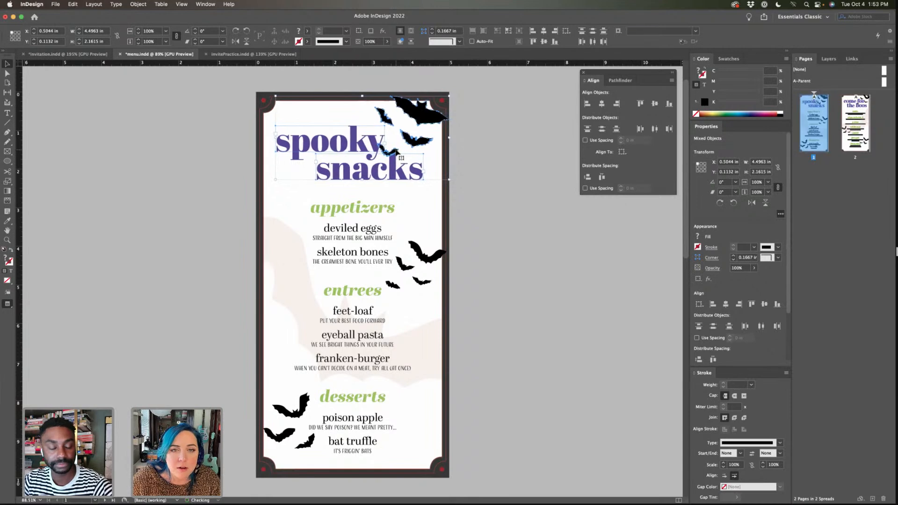
pyautogui.click(487, 201)
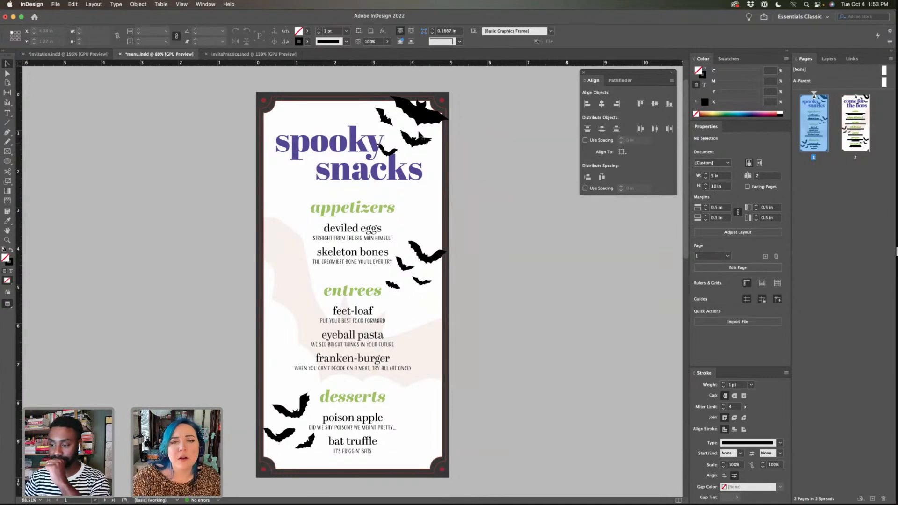
# Scale down the top-right bat, shift the small bat beside spooky, and save menu.indd.
pyautogui.click(421, 110)
pyautogui.moveTo(443, 89); pyautogui.dragTo(436, 126)
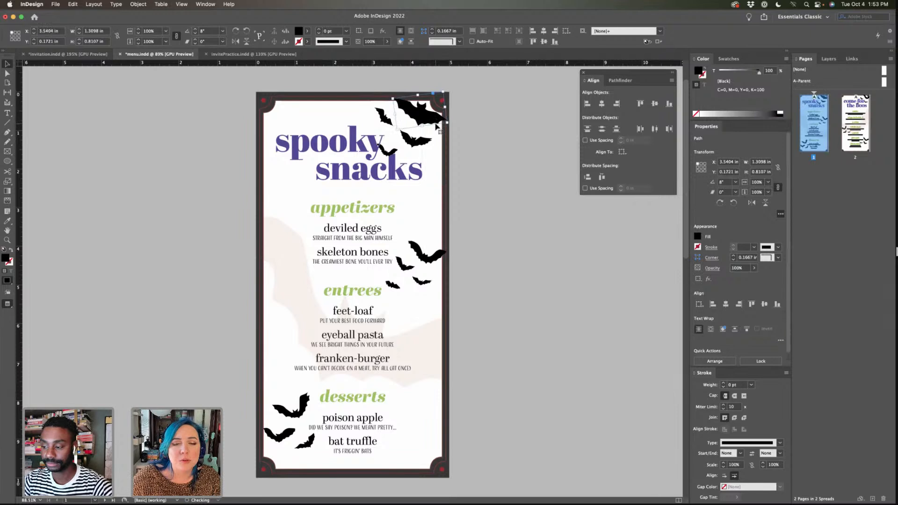
pyautogui.click(488, 152)
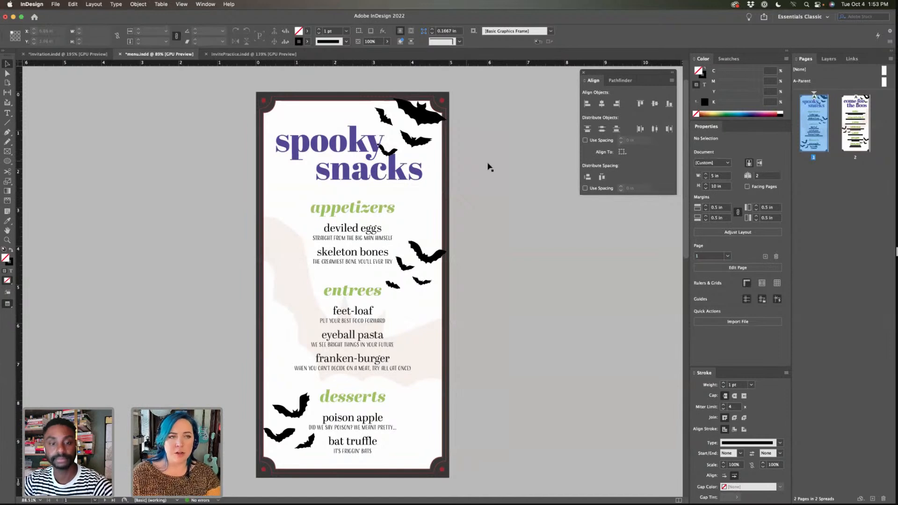
pyautogui.moveTo(406, 140); pyautogui.dragTo(413, 139)
pyautogui.click(388, 118)
pyautogui.click(497, 162)
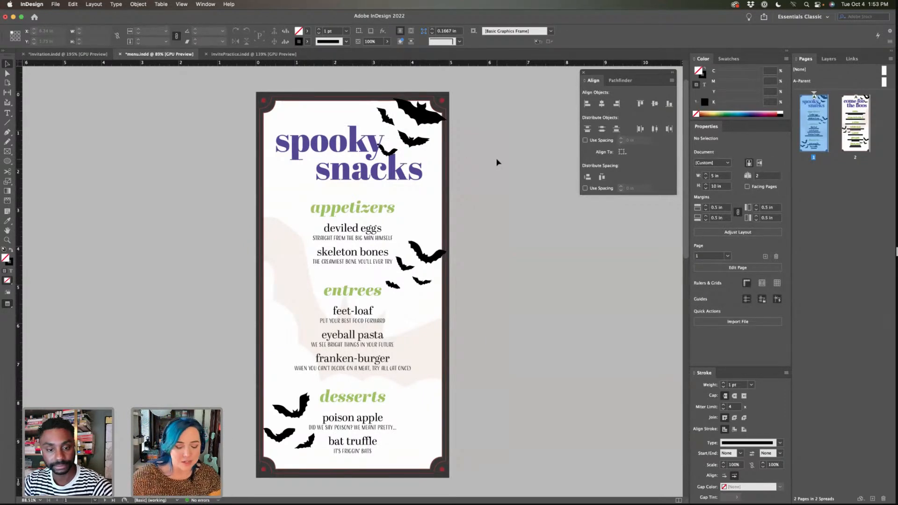
pyautogui.press('super+s')
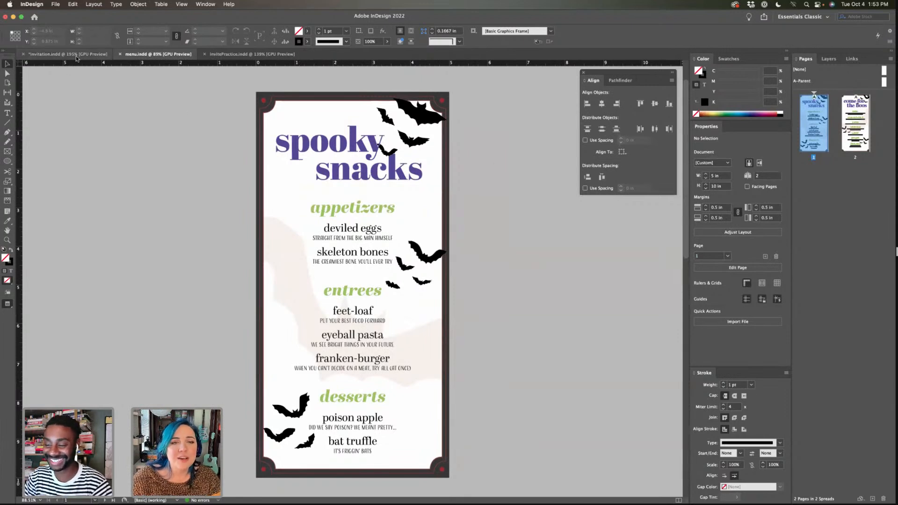
# Switch to invitation.indd, exit Preview, zoom out, and display the back page.
pyautogui.click(280, 109)
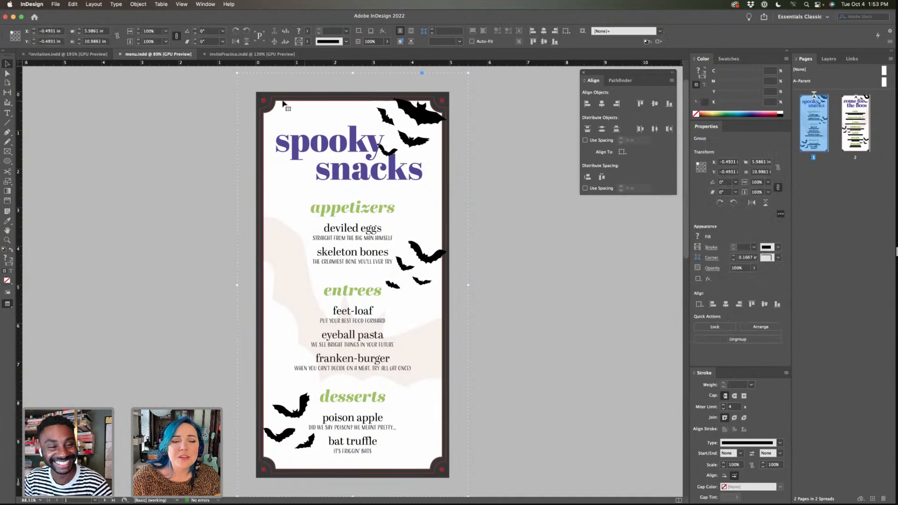
pyautogui.click(89, 55)
pyautogui.click(626, 286)
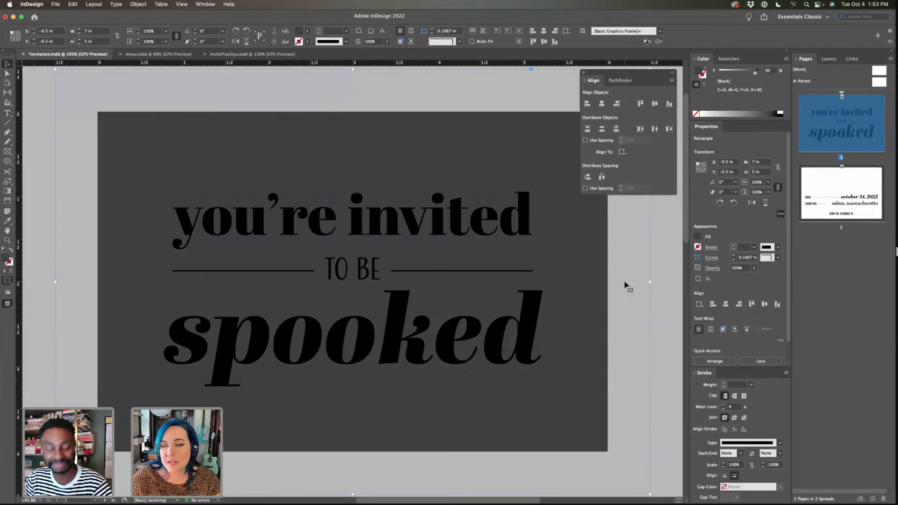
pyautogui.press('w')
pyautogui.press('super+minus')
pyautogui.click(841, 173)
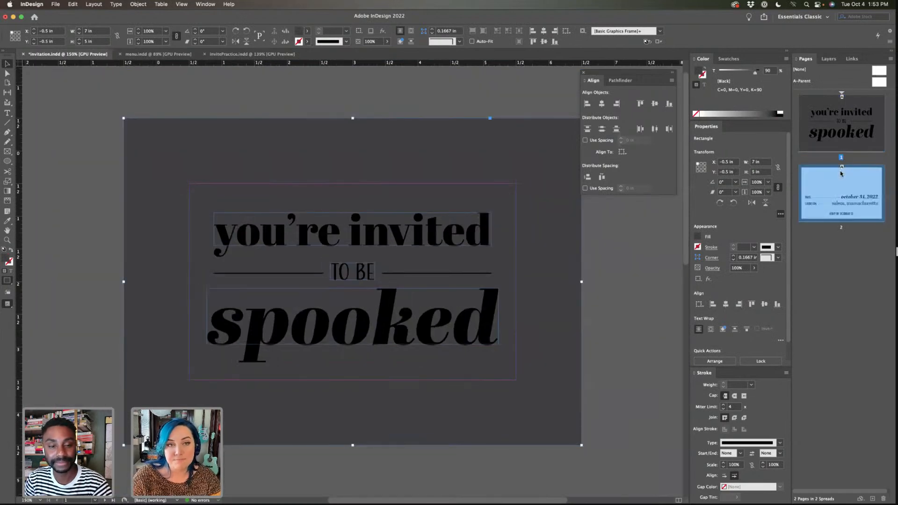
pyautogui.doubleClick(817, 187)
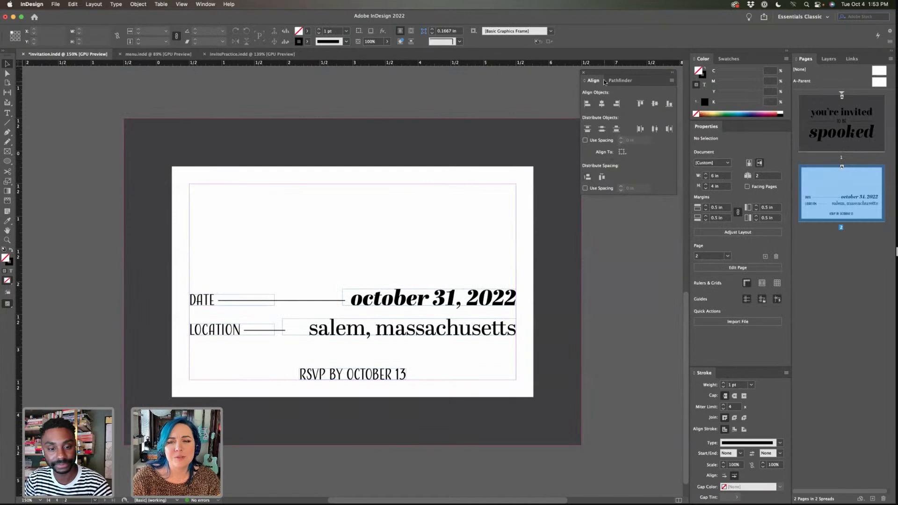
# Collapse the Align panel to icons and narrow the side column to widen the canvas.
pyautogui.moveTo(602, 71); pyautogui.dragTo(682, 56)
pyautogui.click(682, 81)
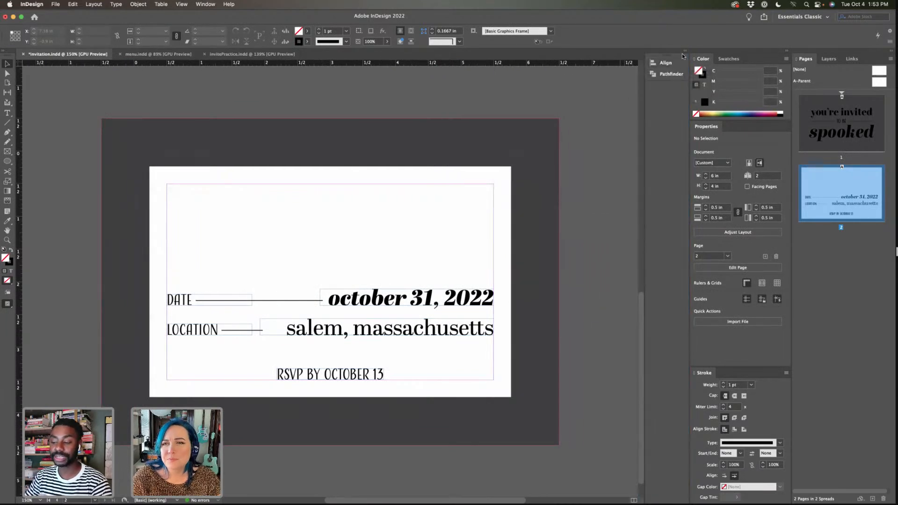
pyautogui.click(684, 51)
pyautogui.click(685, 53)
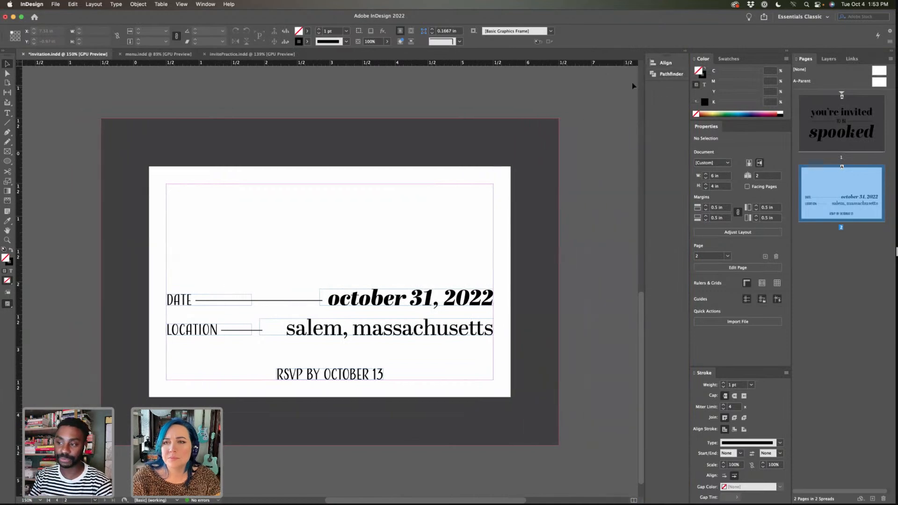
pyautogui.moveTo(645, 76); pyautogui.dragTo(673, 75)
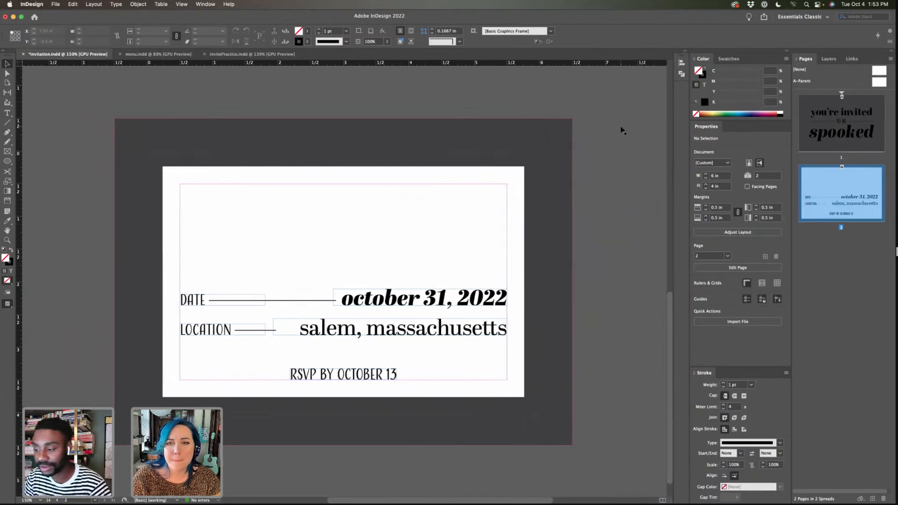
# Replace the back page's dark background with the pasted menu frame group, rotated 90°.
pyautogui.click(527, 146)
pyautogui.press('Delete')
pyautogui.press('super+v')
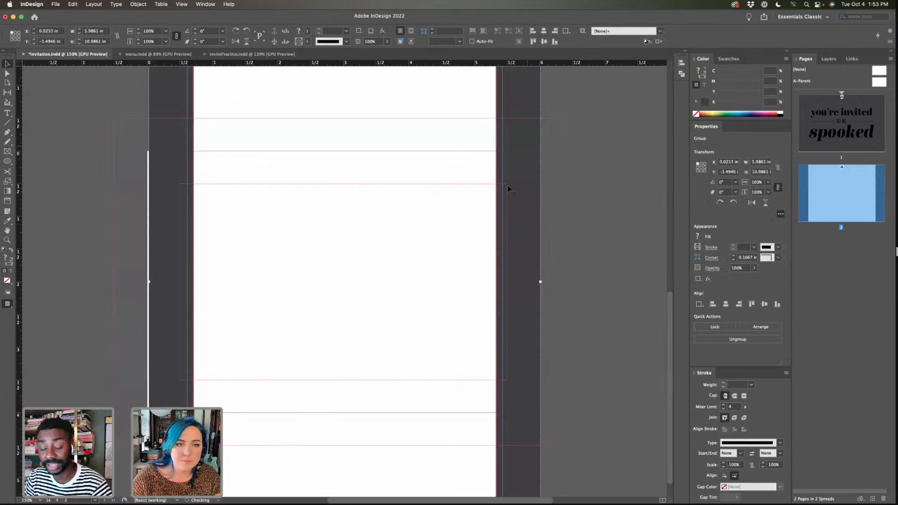
pyautogui.scroll(-2, 501, 233)
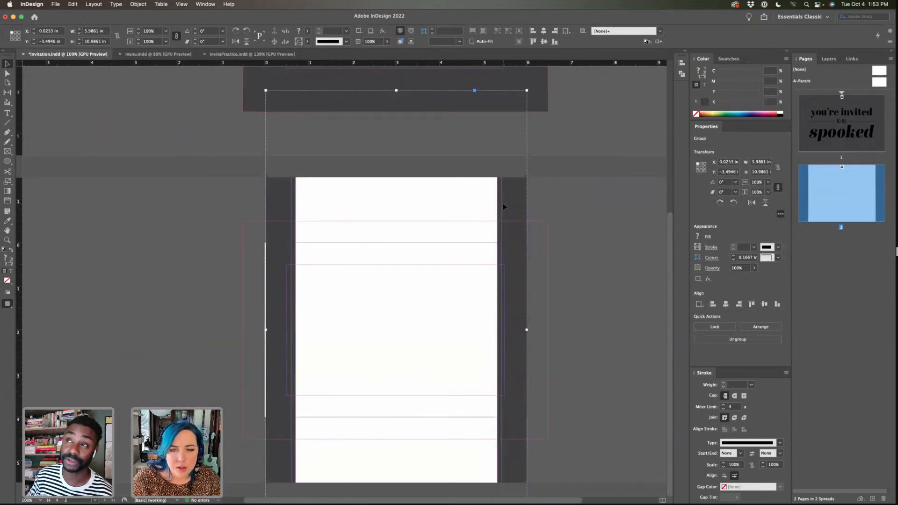
pyautogui.moveTo(503, 205); pyautogui.dragTo(492, 259)
pyautogui.moveTo(518, 140); pyautogui.dragTo(273, 317)
pyautogui.moveTo(312, 256); pyautogui.dragTo(386, 212)
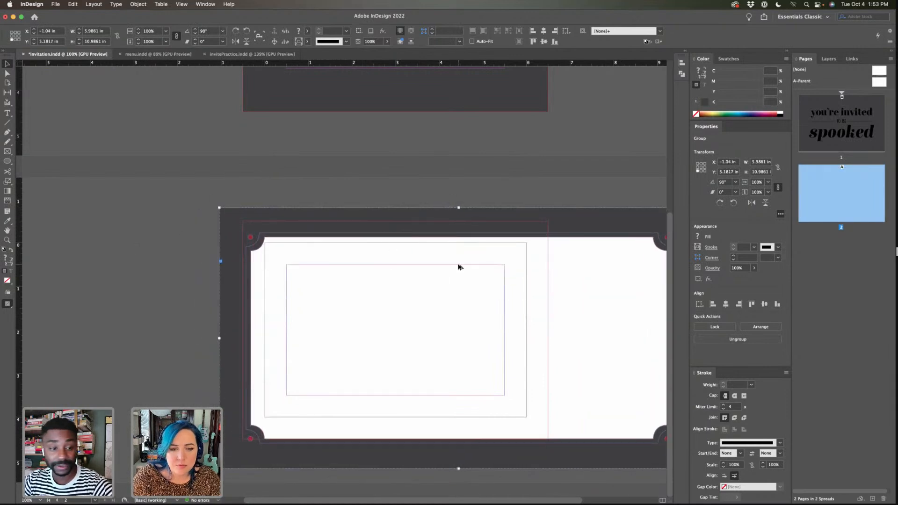
# Scale the rotated ticket frame group to fit the back page out to the bleed corner.
pyautogui.press('super+minus')
pyautogui.moveTo(570, 276); pyautogui.dragTo(477, 327)
pyautogui.moveTo(277, 334); pyautogui.dragTo(296, 296)
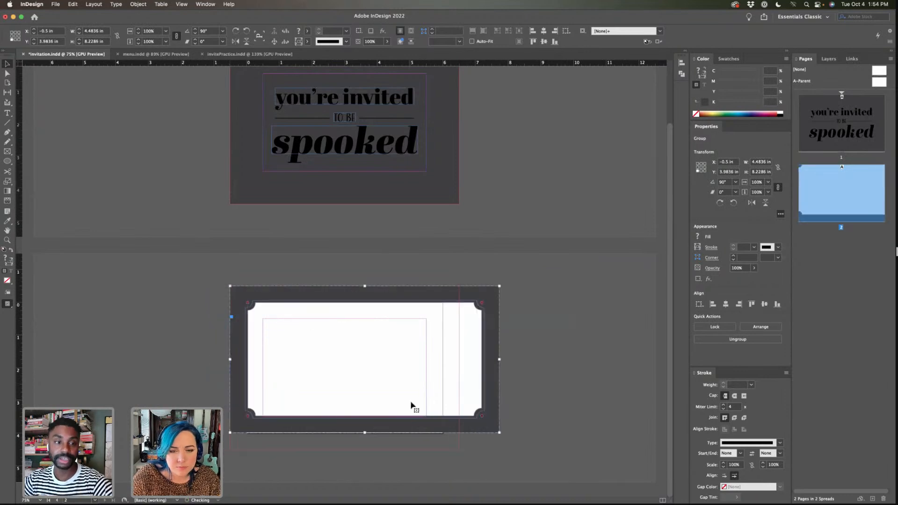
pyautogui.press('super+equal')
pyautogui.moveTo(546, 437); pyautogui.dragTo(585, 457)
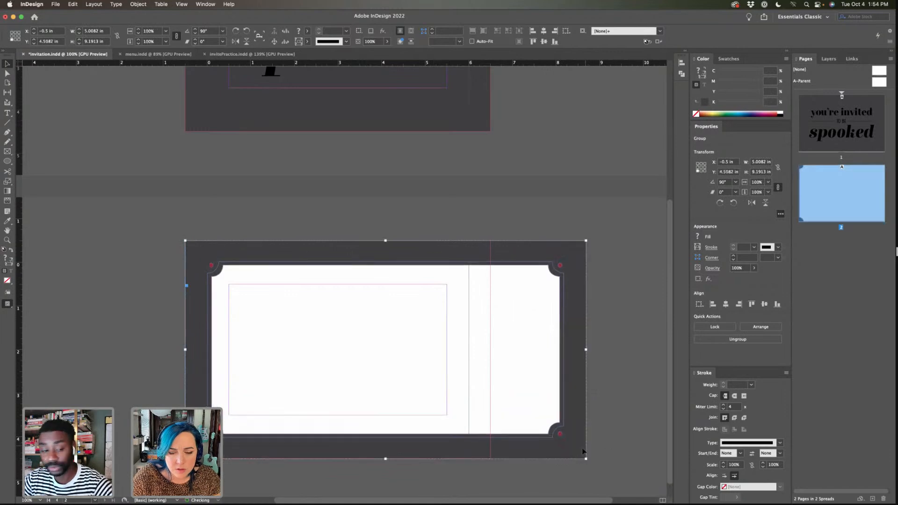
pyautogui.click(628, 425)
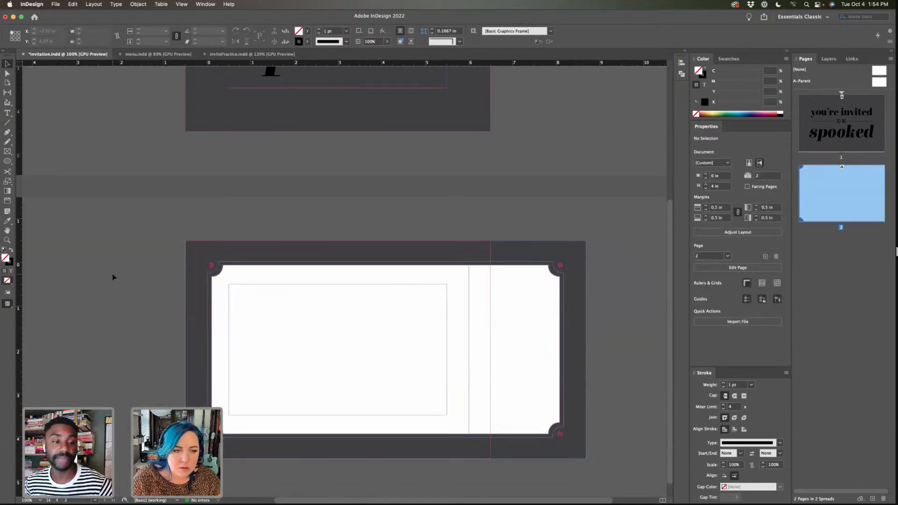
# Shrink the ticket frame with its date and location text onto the page and group them.
pyautogui.moveTo(172, 242); pyautogui.dragTo(441, 446)
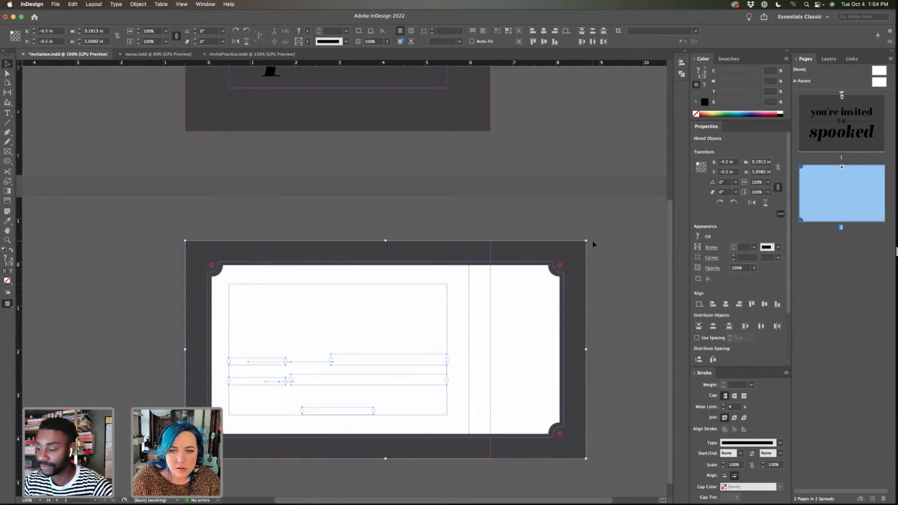
pyautogui.moveTo(586, 240); pyautogui.dragTo(545, 263)
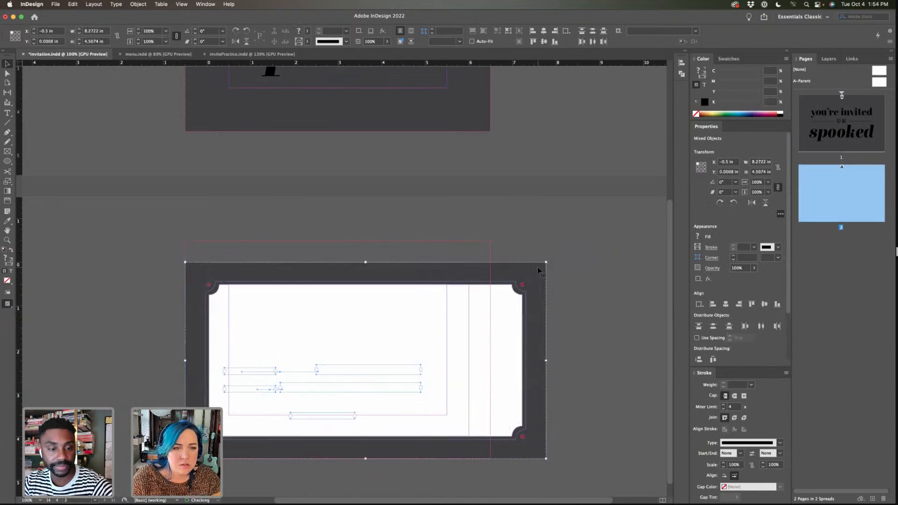
pyautogui.moveTo(265, 373); pyautogui.dragTo(277, 363)
pyautogui.press('super+g')
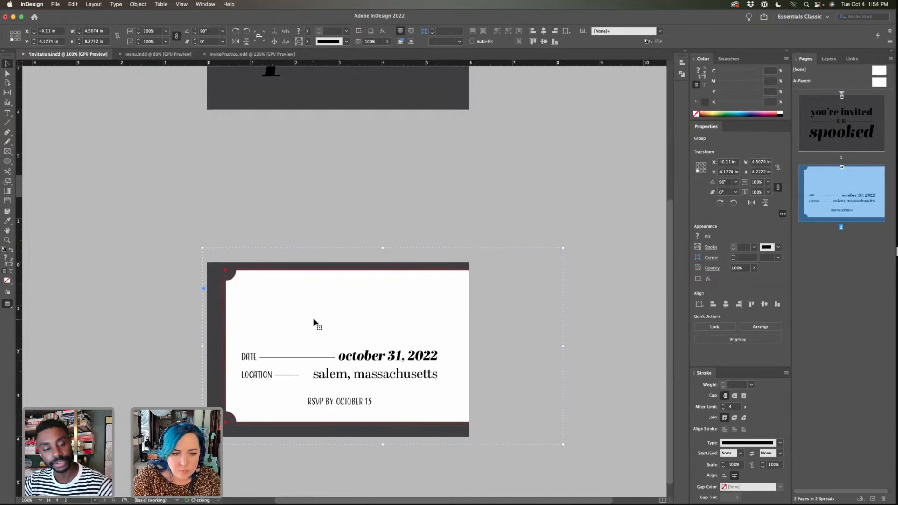
pyautogui.click(143, 305)
# Enlarge and nudge the ticket group slightly so it reaches the bleed edges.
pyautogui.moveTo(258, 277); pyautogui.dragTo(256, 281)
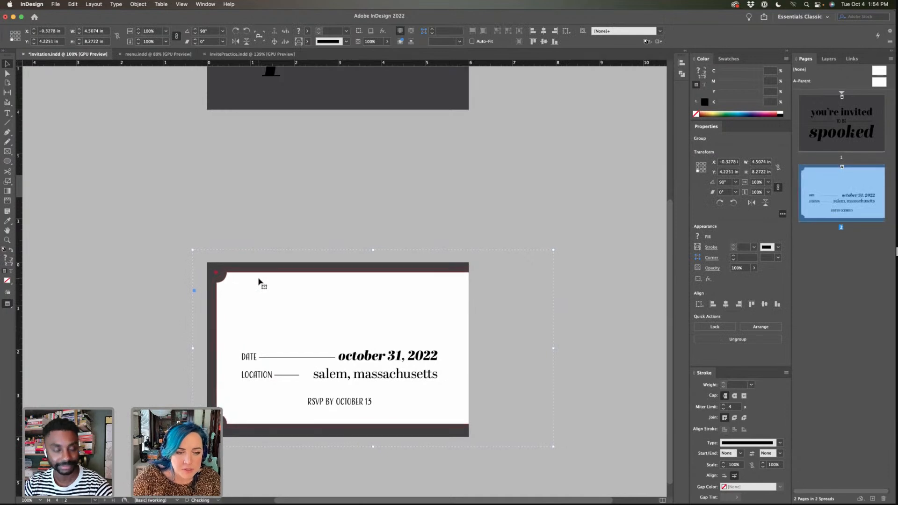
pyautogui.press('w')
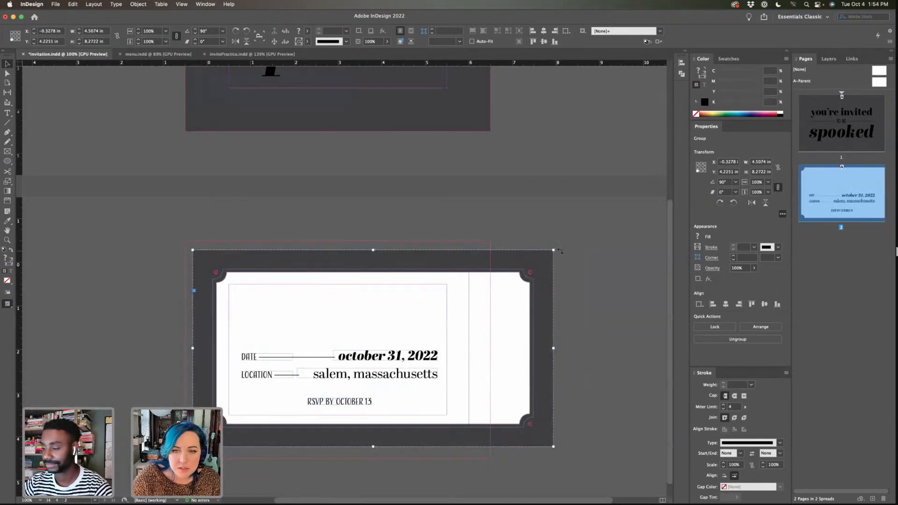
pyautogui.moveTo(554, 249); pyautogui.dragTo(557, 248)
pyautogui.press('w')
pyautogui.press('Right')
pyautogui.press('Down')
pyautogui.press('Down')
pyautogui.press('Down')
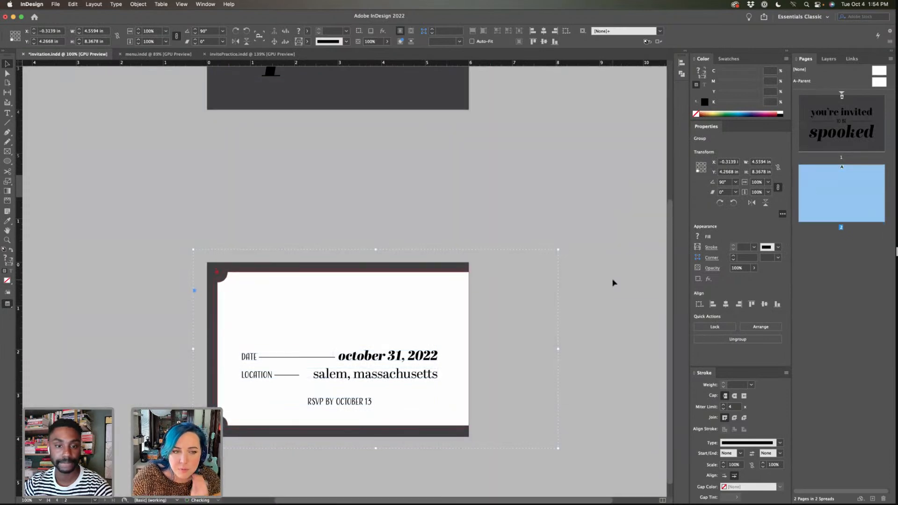
pyautogui.click(566, 289)
pyautogui.press('w')
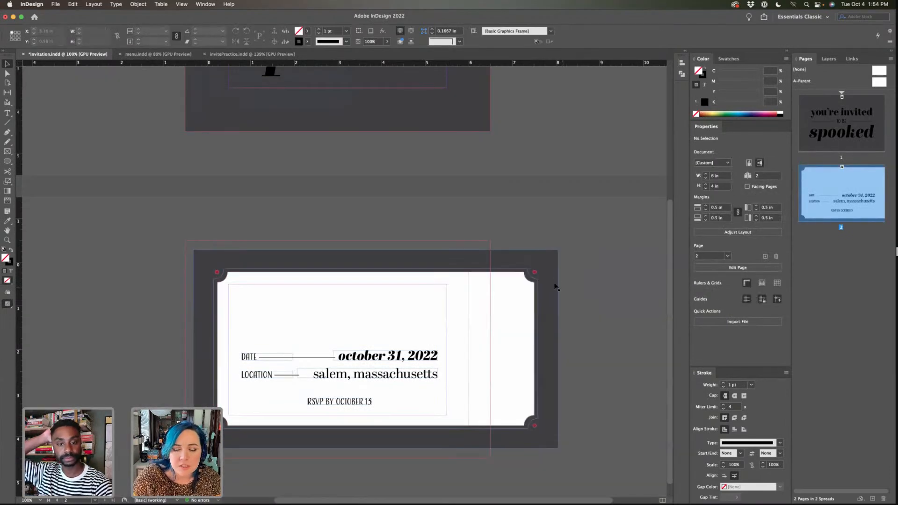
pyautogui.click(573, 265)
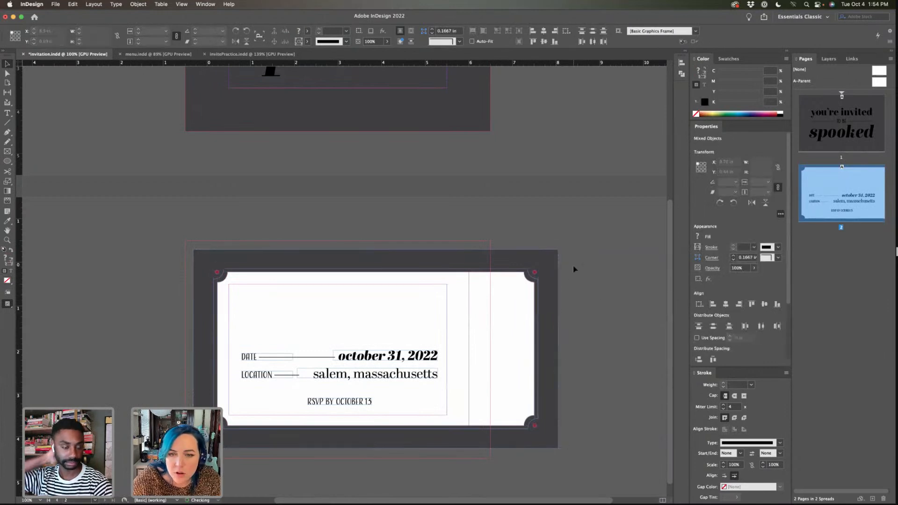
# Resize the dark backdrop rectangle to 5 × 7 in, extending it to the bleed.
pyautogui.press('a')
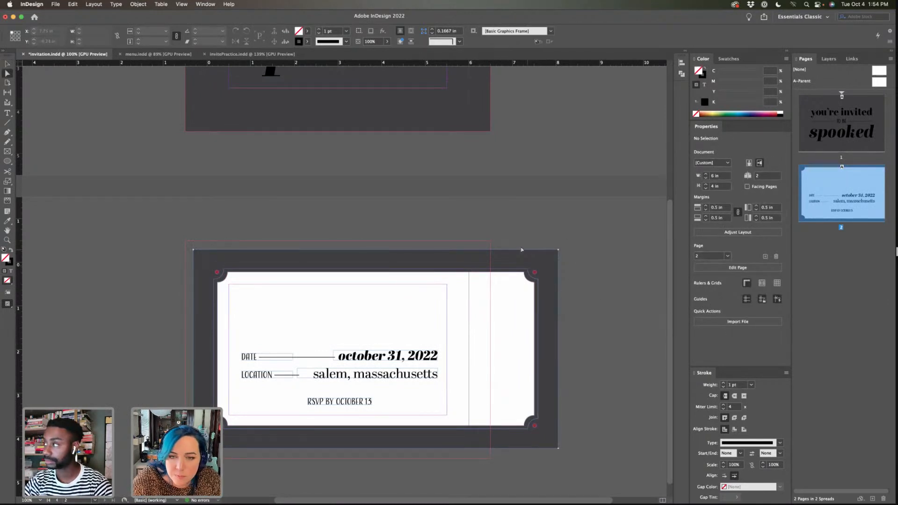
pyautogui.press('v')
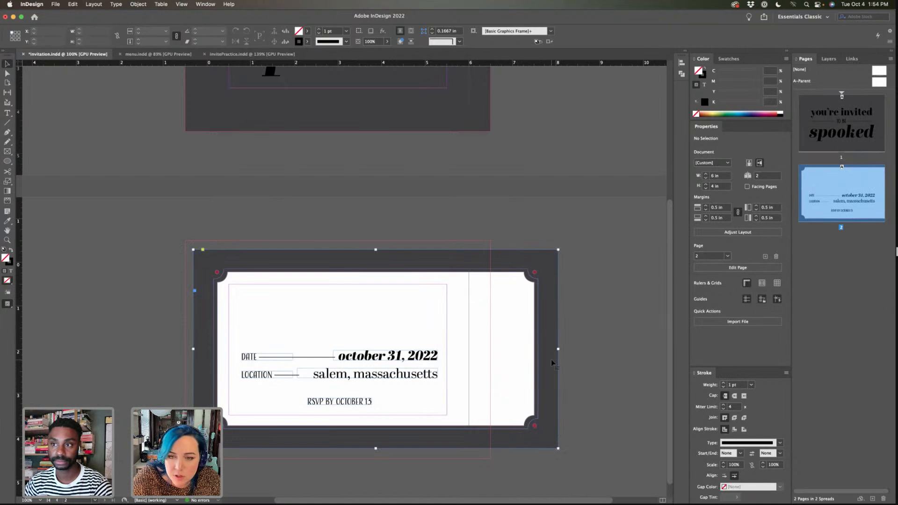
pyautogui.click(551, 359)
pyautogui.moveTo(551, 359); pyautogui.dragTo(490, 356)
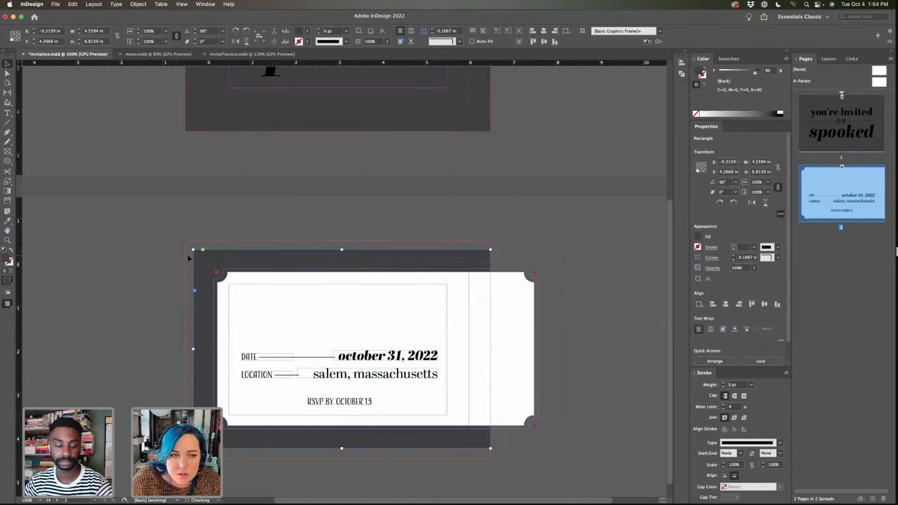
pyautogui.moveTo(193, 248); pyautogui.dragTo(185, 240)
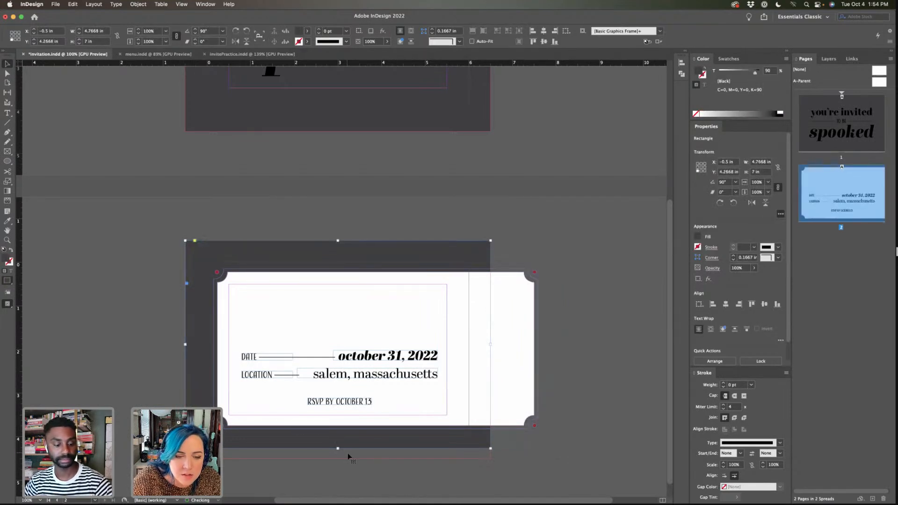
pyautogui.moveTo(336, 449); pyautogui.dragTo(337, 458)
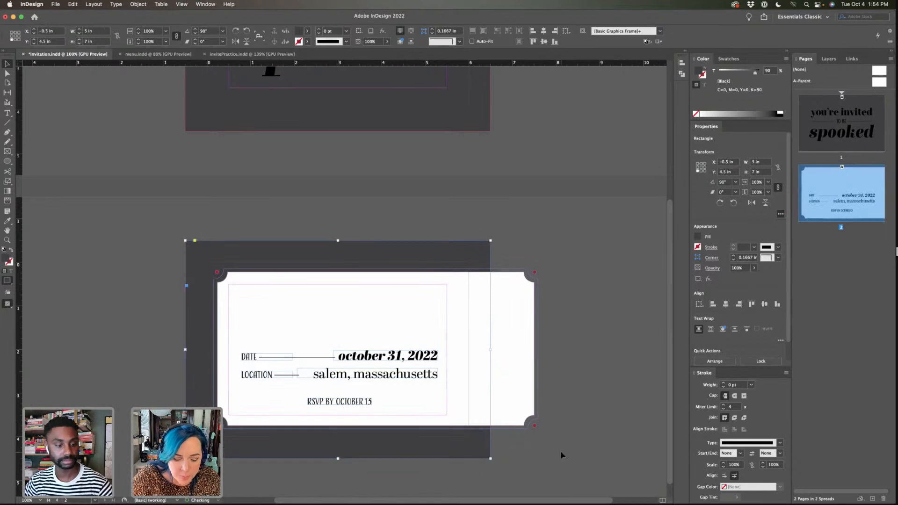
# Select the anchor points along the ticket's right side with Direct Selection.
pyautogui.scroll(1, 561, 452)
pyautogui.press('a')
pyautogui.moveTo(562, 262); pyautogui.dragTo(504, 455)
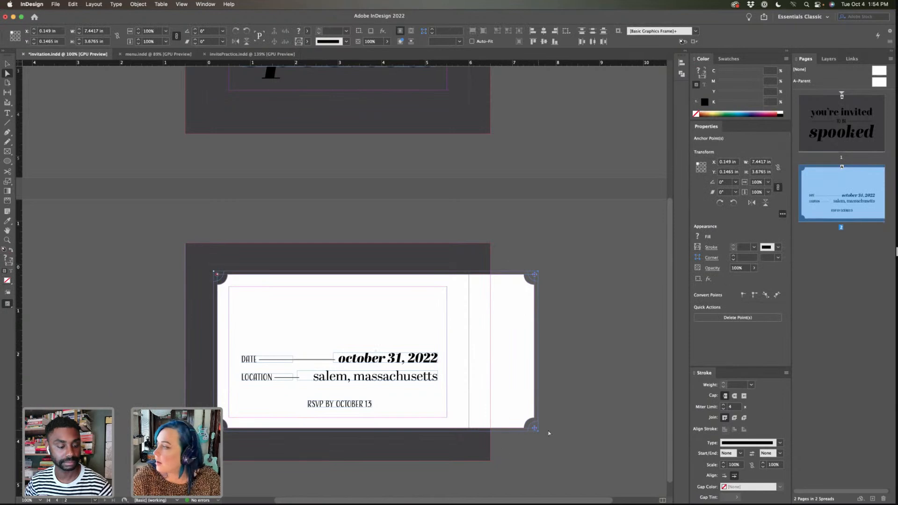
pyautogui.scroll(4, 555, 431)
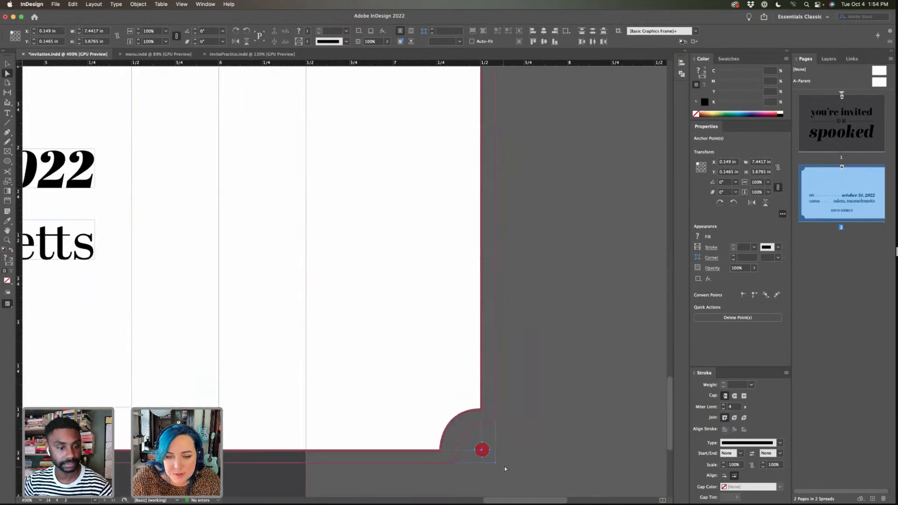
pyautogui.scroll(12, 504, 406)
pyautogui.scroll(-1, 511, 354)
pyautogui.scroll(-4, 506, 394)
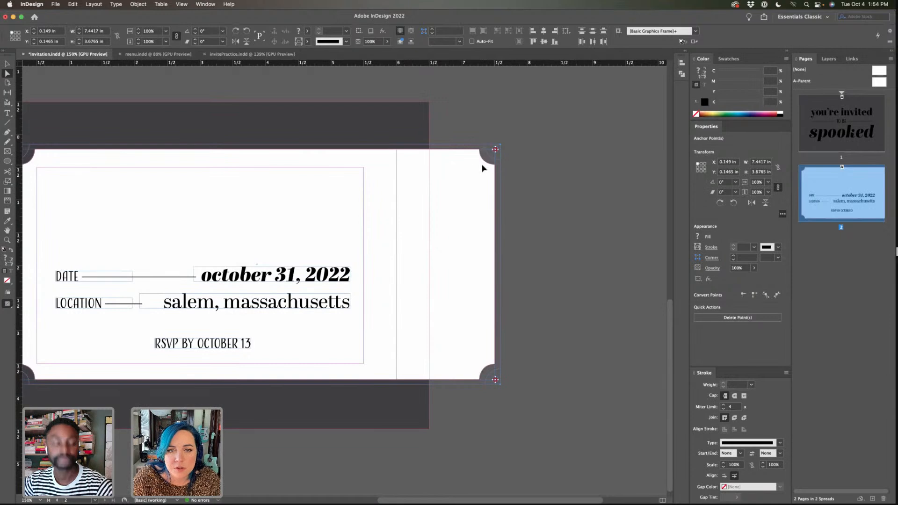
pyautogui.moveTo(489, 174)
pyautogui.mouseDown()
pyautogui.moveTo(419, 175)
pyautogui.moveTo(495, 188)
pyautogui.mouseUp()
pyautogui.moveTo(457, 126); pyautogui.dragTo(523, 406)
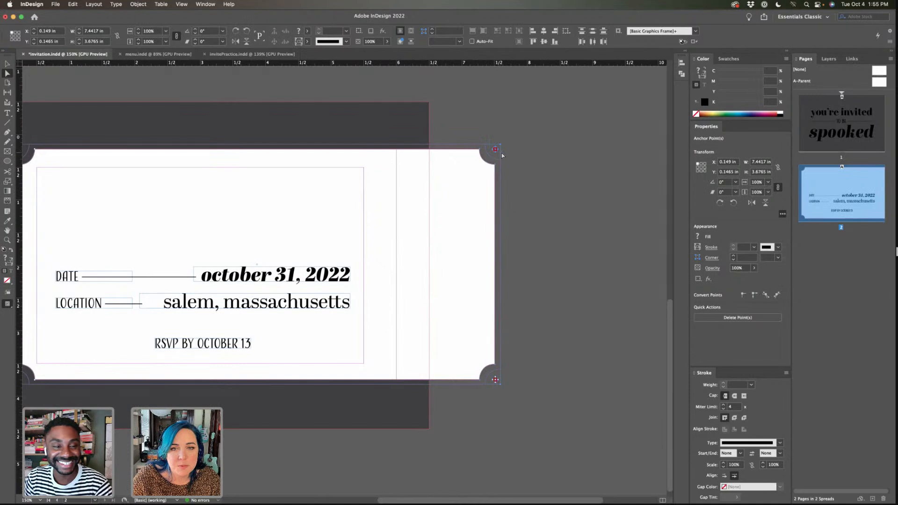
pyautogui.click(496, 380)
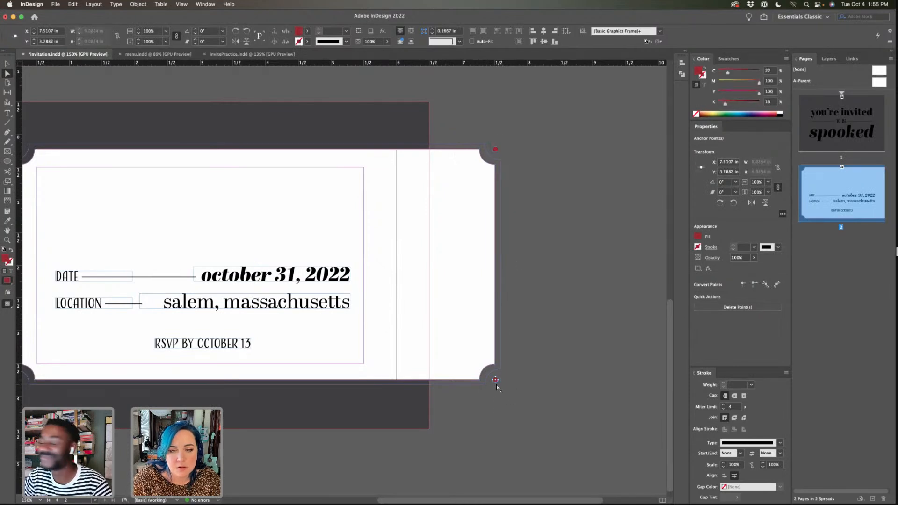
pyautogui.scroll(9, 496, 387)
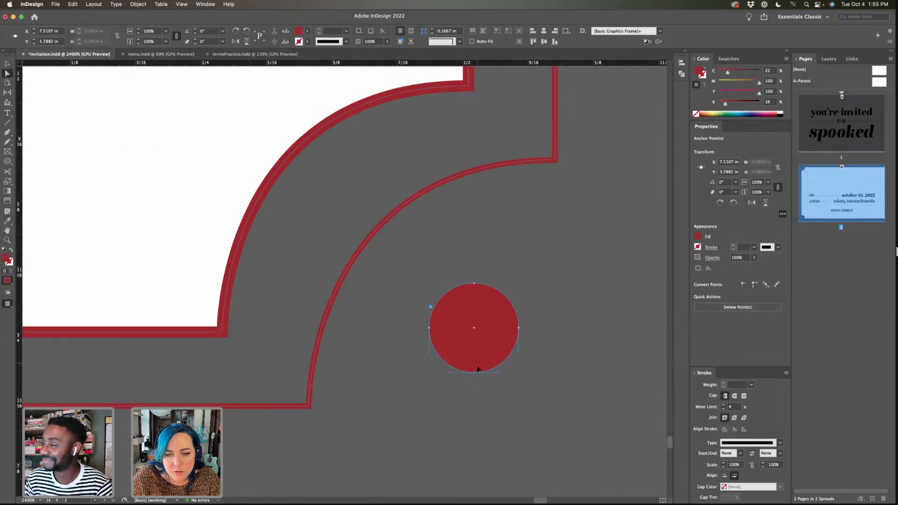
pyautogui.click(524, 401)
pyautogui.scroll(-8, 524, 400)
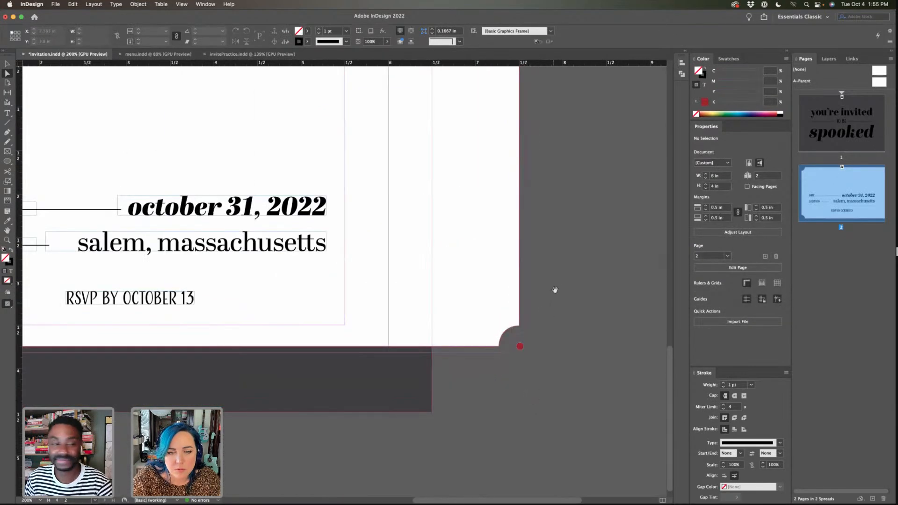
pyautogui.moveTo(555, 290); pyautogui.dragTo(559, 421)
pyautogui.click(501, 172)
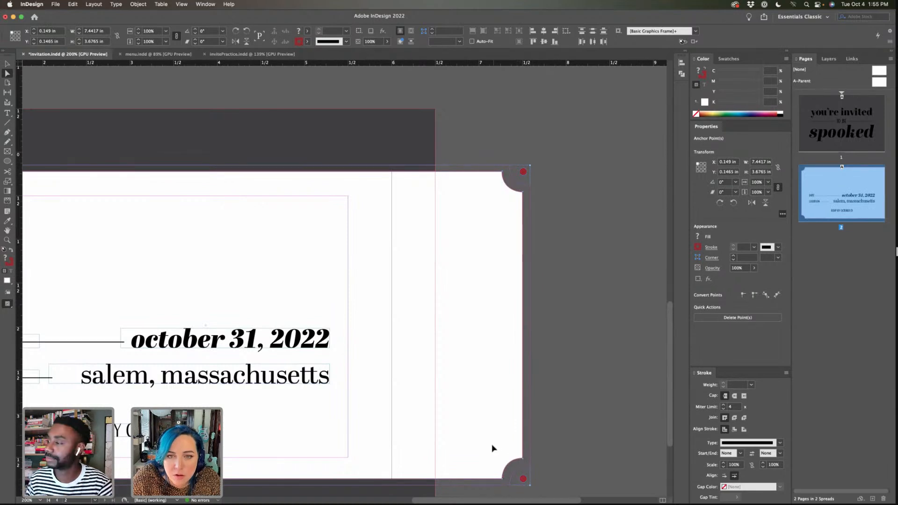
pyautogui.moveTo(532, 452); pyautogui.dragTo(427, 457)
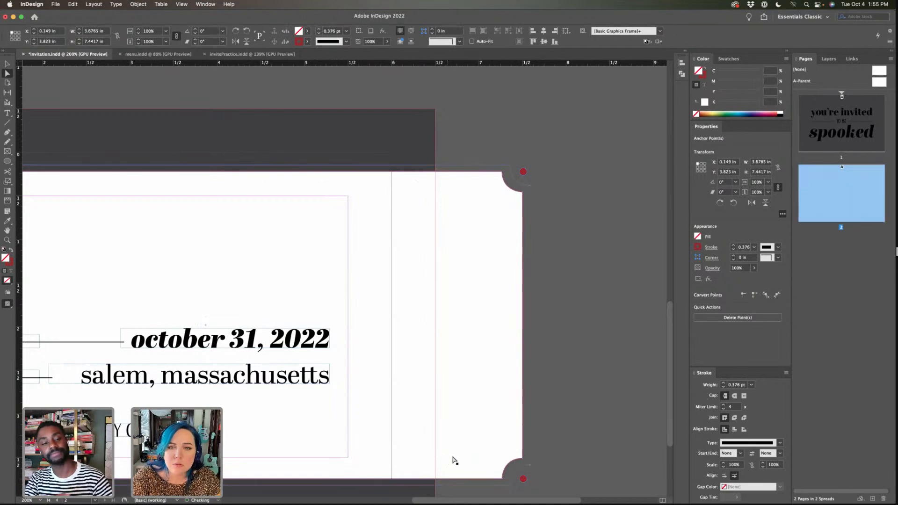
pyautogui.press('super+z')
pyautogui.moveTo(539, 346); pyautogui.dragTo(555, 345)
pyautogui.click(593, 232)
pyautogui.moveTo(573, 258); pyautogui.dragTo(552, 242)
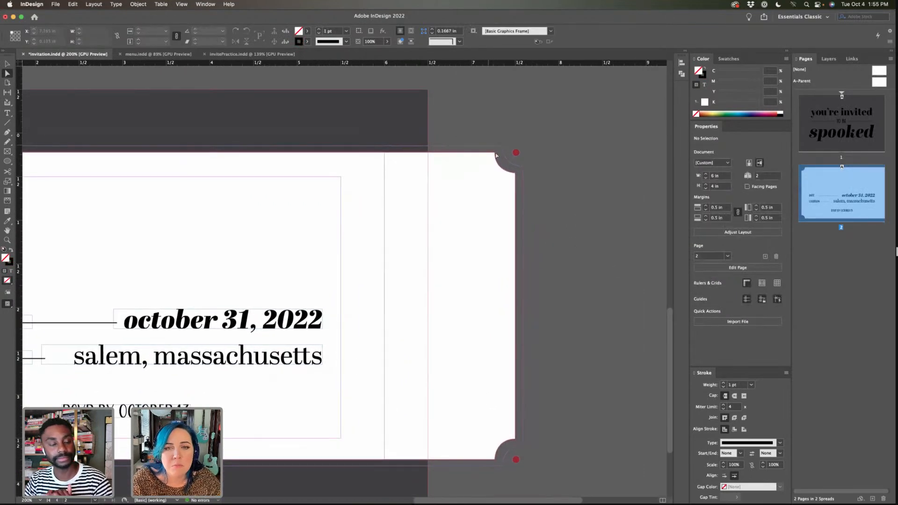
pyautogui.moveTo(497, 155); pyautogui.dragTo(519, 180)
pyautogui.click(516, 176)
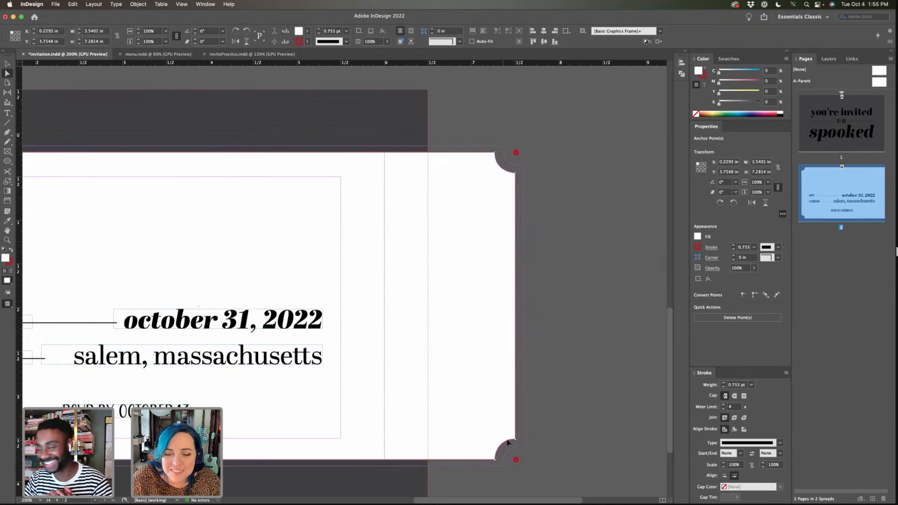
pyautogui.keyDown('shift'); pyautogui.click(496, 460); pyautogui.keyUp('shift')
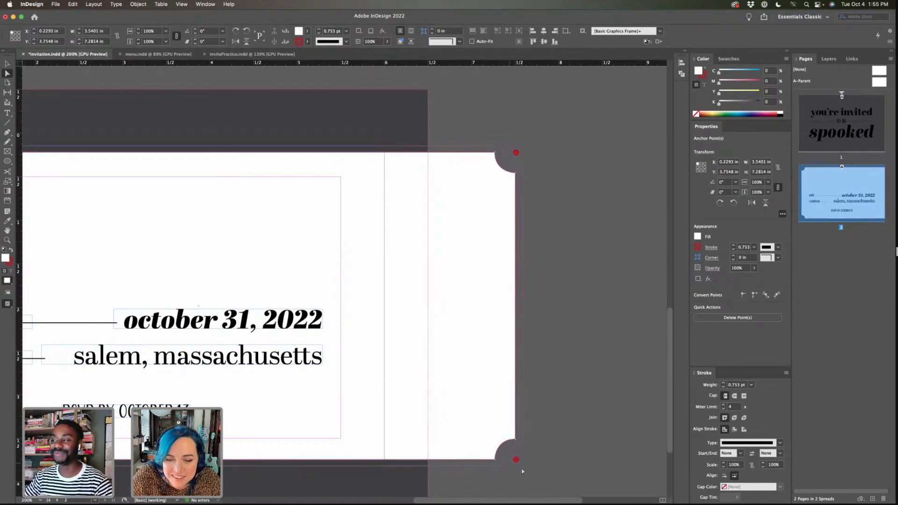
pyautogui.keyDown('shift'); pyautogui.click(502, 466); pyautogui.keyUp('shift')
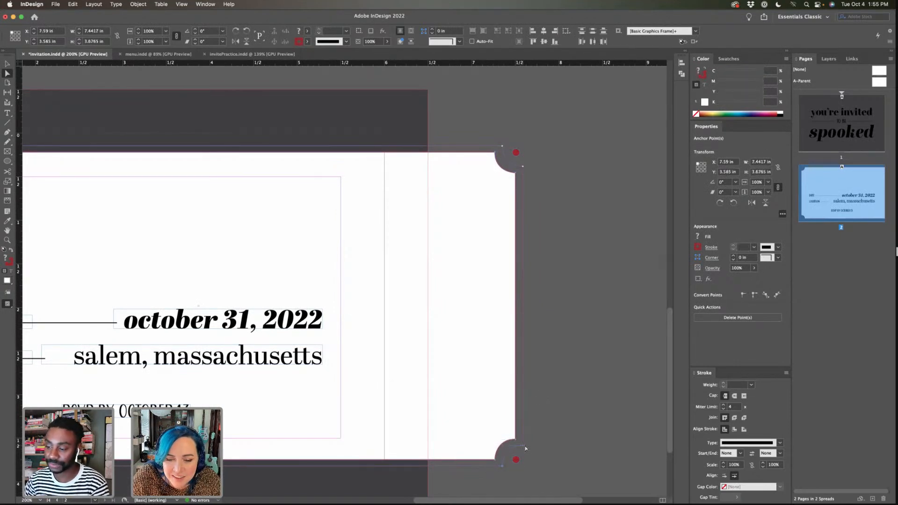
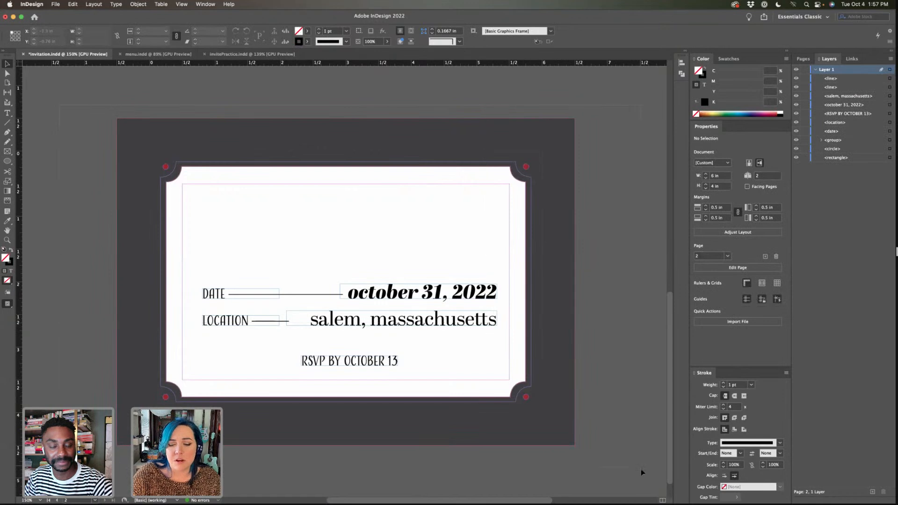
# Group every object on the date/location card and view it in Preview screen mode.
pyautogui.press('super+a')
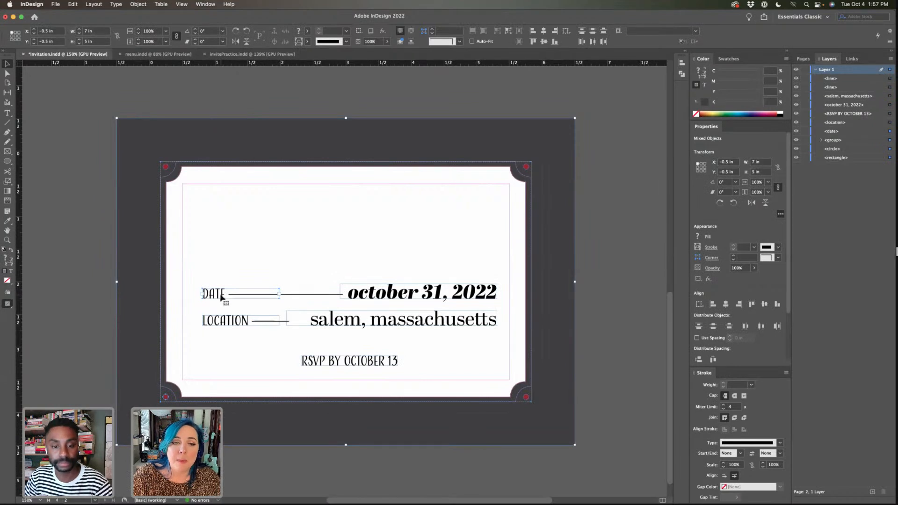
pyautogui.press('super+g')
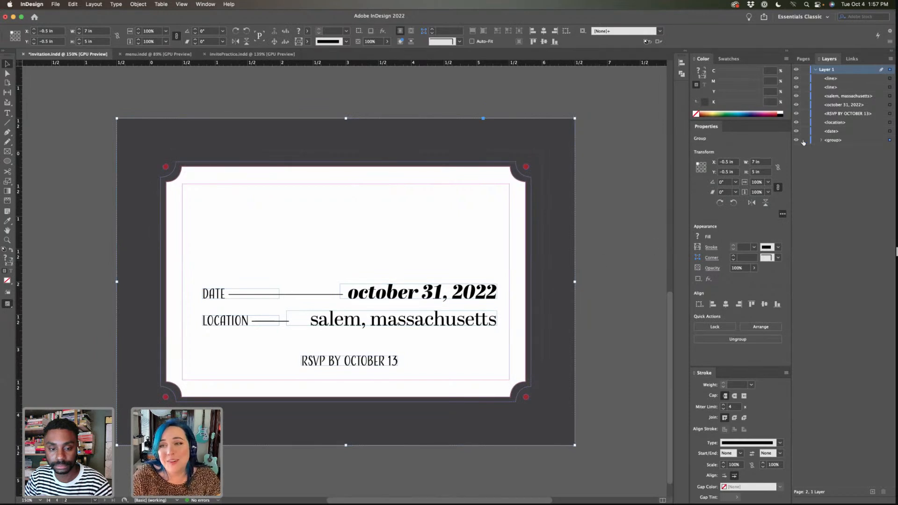
pyautogui.press('shift+super+a')
pyautogui.click(804, 59)
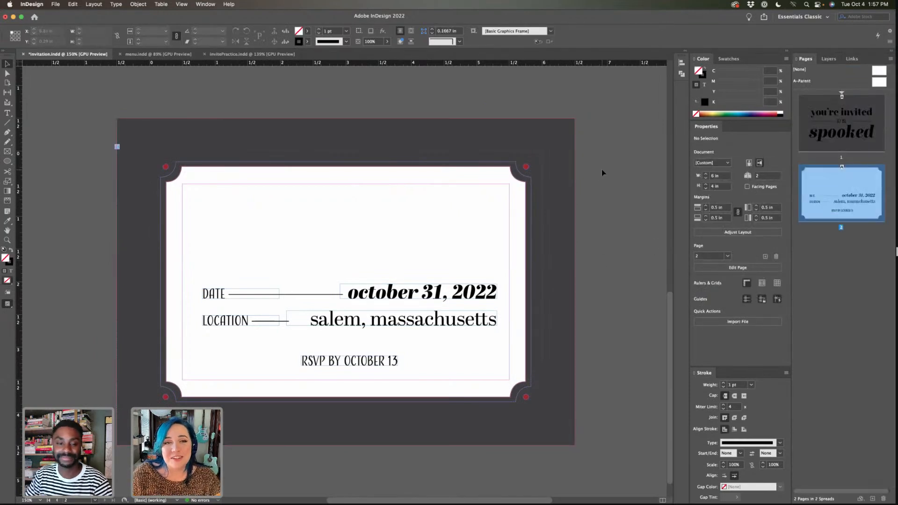
pyautogui.press('w')
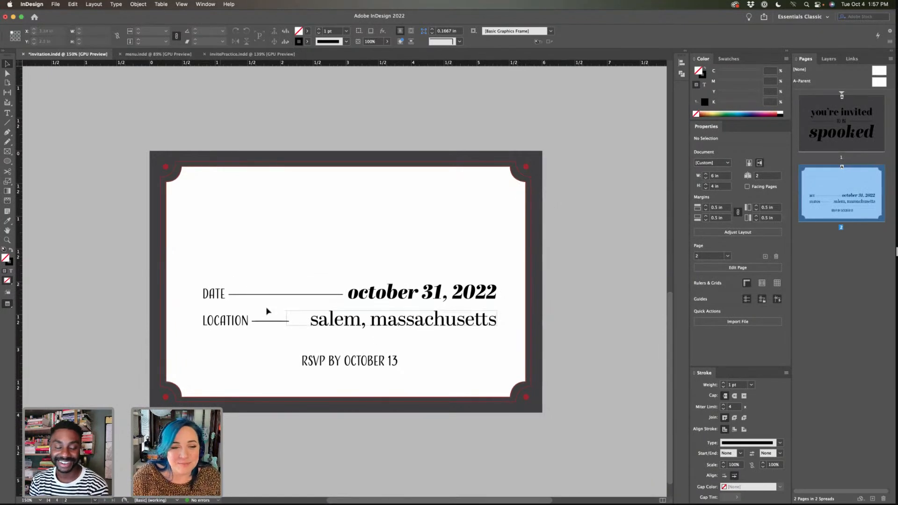
# Move the DATE and LOCATION rows slightly lower on the card.
pyautogui.click(224, 295)
pyautogui.keyDown('shift'); pyautogui.click(379, 301); pyautogui.keyUp('shift')
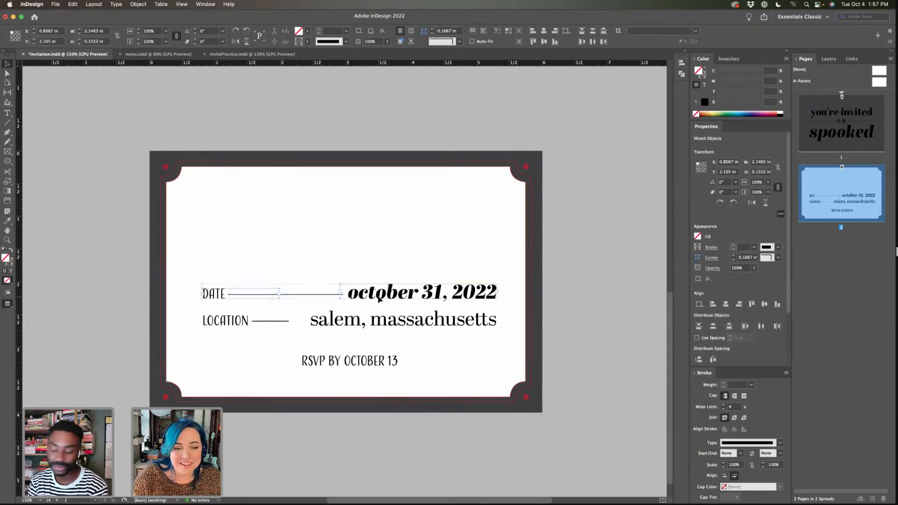
pyautogui.keyDown('shift'); pyautogui.click(243, 322); pyautogui.keyUp('shift')
pyautogui.keyDown('shift'); pyautogui.click(270, 321); pyautogui.keyUp('shift')
pyautogui.keyDown('shift'); pyautogui.click(345, 323); pyautogui.keyUp('shift')
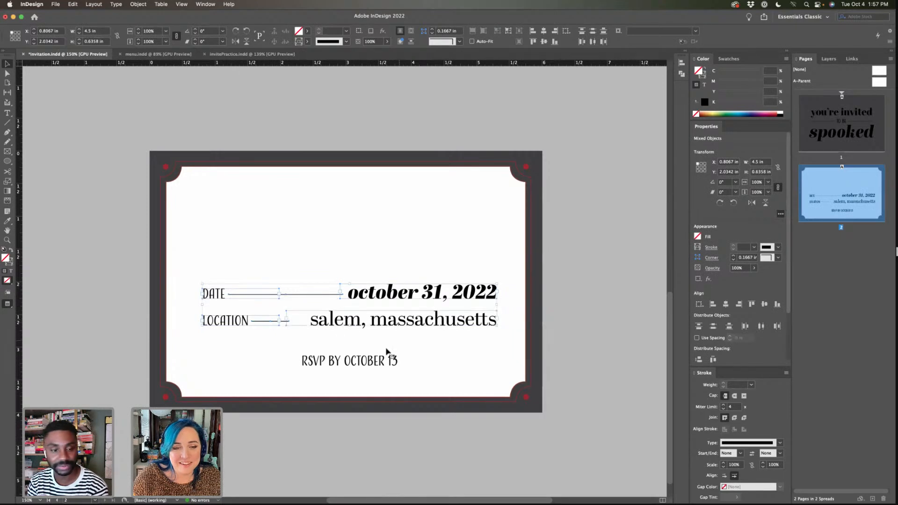
pyautogui.moveTo(418, 327); pyautogui.dragTo(413, 335)
pyautogui.click(578, 346)
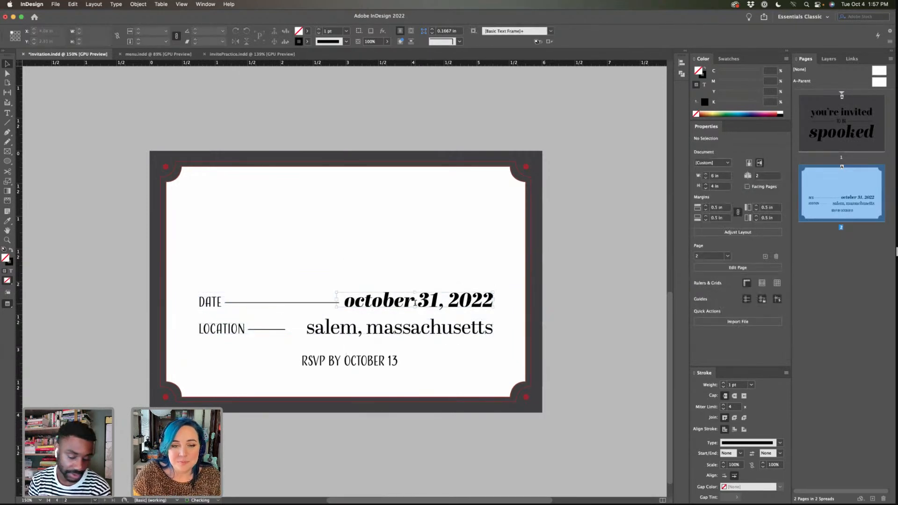
# Give 'october 31, 2022' the salem line's regular Abril Display style with the Eyedropper.
pyautogui.tripleClick(417, 301)
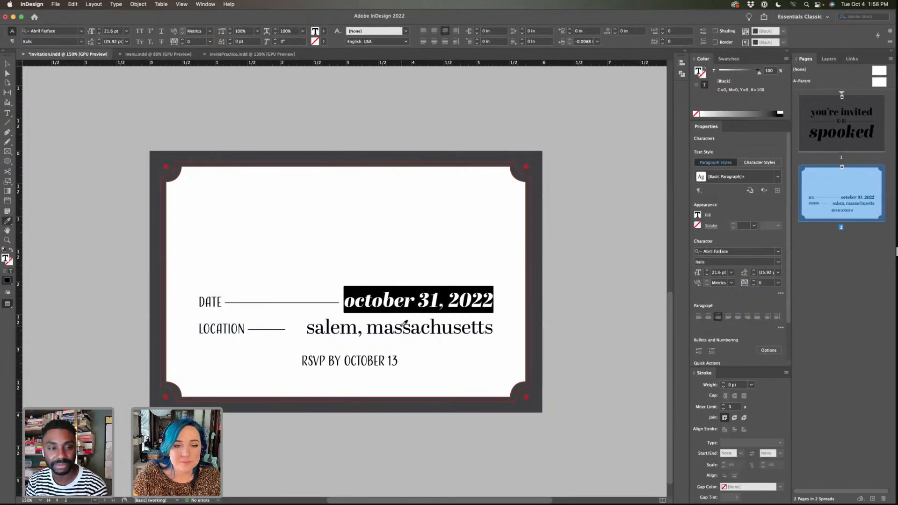
pyautogui.click(402, 326)
pyautogui.click(7, 64)
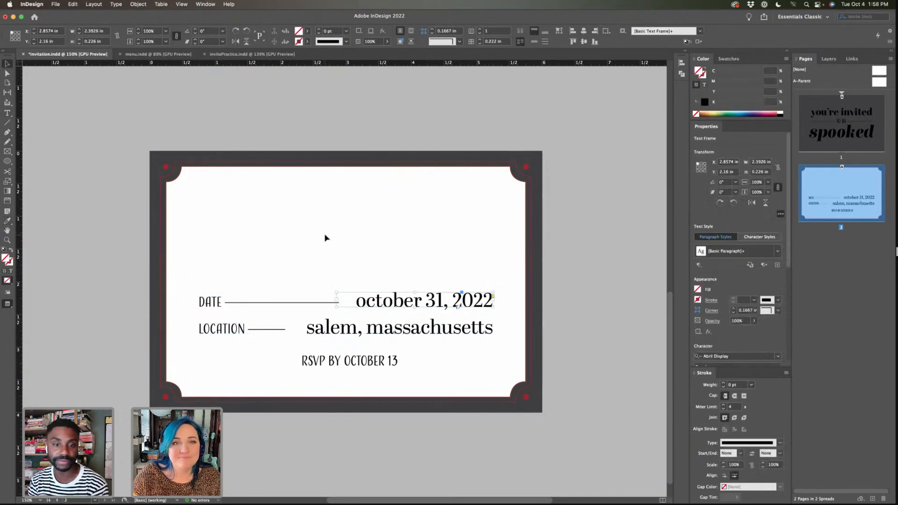
# Lengthen the DATE and LOCATION rules so they reach their text.
pyautogui.moveTo(331, 304); pyautogui.dragTo(352, 307)
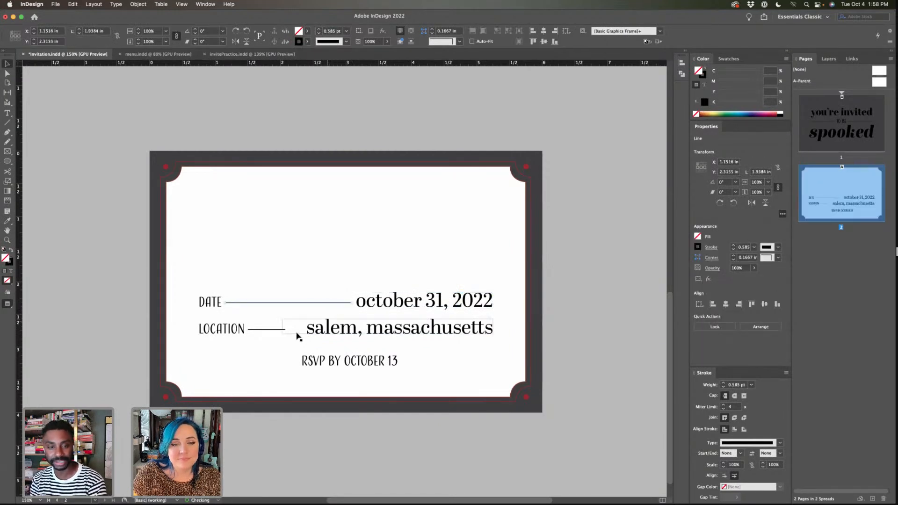
pyautogui.click(282, 330)
pyautogui.moveTo(285, 330); pyautogui.dragTo(302, 333)
pyautogui.click(571, 351)
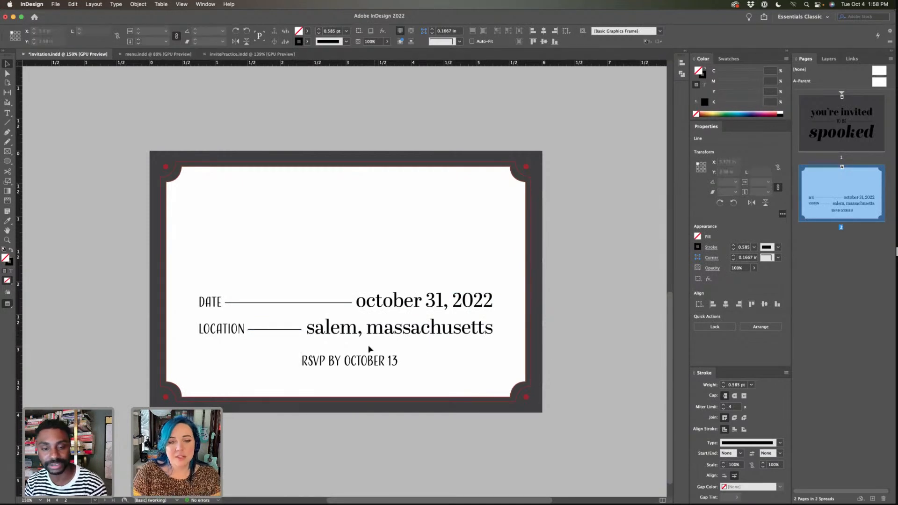
# Move both the DATE and LOCATION rows up slightly above the RSVP line.
pyautogui.click(217, 301)
pyautogui.keyDown('shift'); pyautogui.click(290, 302); pyautogui.keyUp('shift')
pyautogui.keyDown('shift'); pyautogui.click(381, 301); pyautogui.keyUp('shift')
pyautogui.keyDown('shift'); pyautogui.click(224, 330); pyautogui.keyUp('shift')
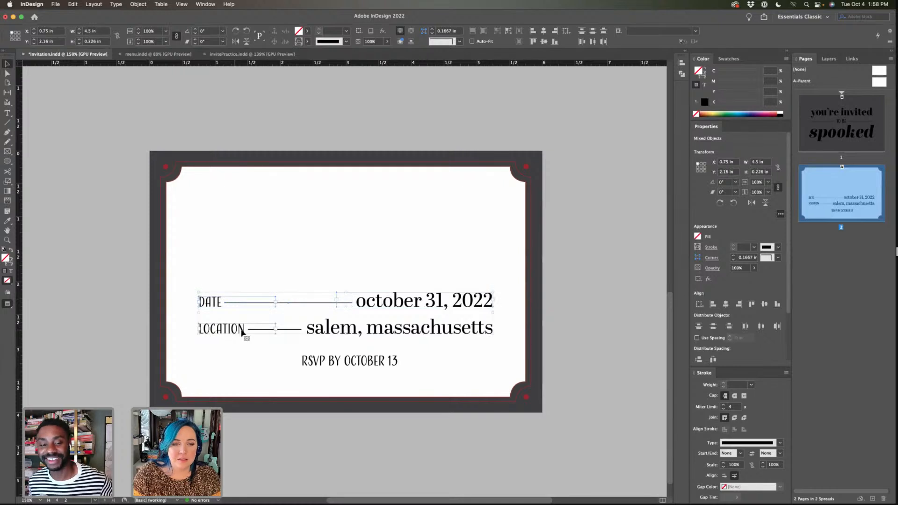
pyautogui.keyDown('shift'); pyautogui.click(258, 329); pyautogui.keyUp('shift')
pyautogui.keyDown('shift'); pyautogui.click(345, 328); pyautogui.keyUp('shift')
pyautogui.moveTo(349, 327); pyautogui.dragTo(349, 321)
pyautogui.click(580, 350)
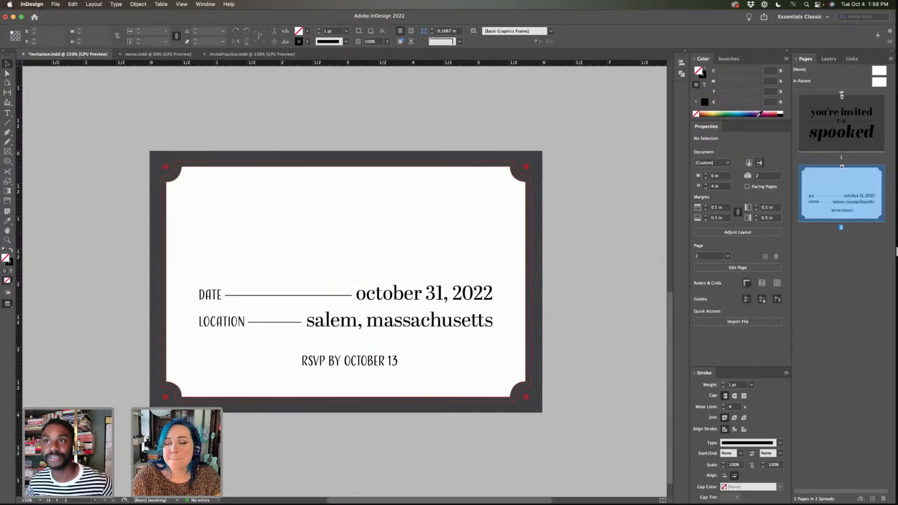
# Copy the colour swatch squares from menu.indd onto the pasteboard above the invitation's page 2.
pyautogui.doubleClick(832, 146)
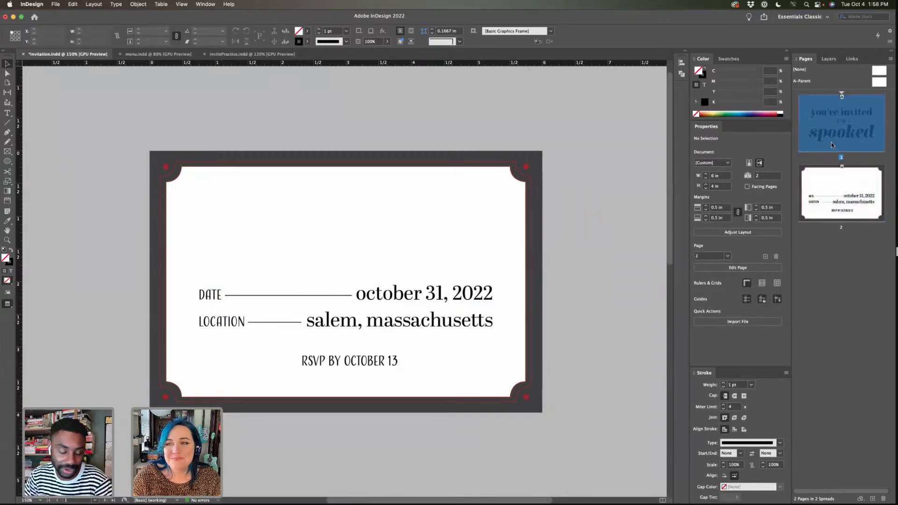
pyautogui.click(156, 53)
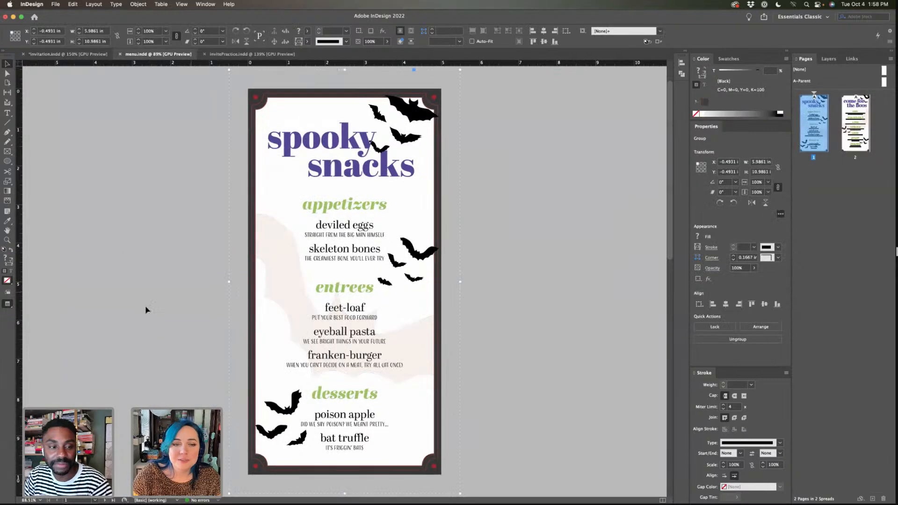
pyautogui.click(149, 311)
pyautogui.press('w')
pyautogui.moveTo(218, 280); pyautogui.dragTo(218, 294)
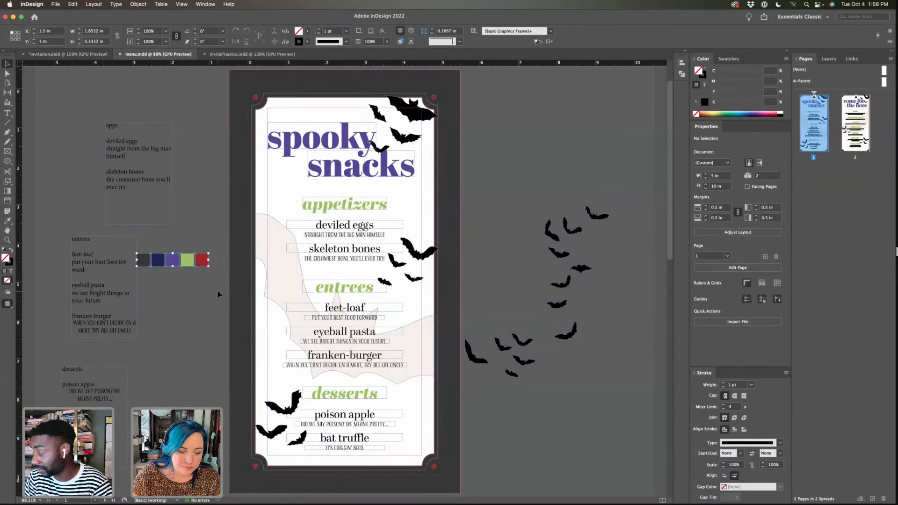
pyautogui.scroll(1, 218, 293)
pyautogui.click(68, 54)
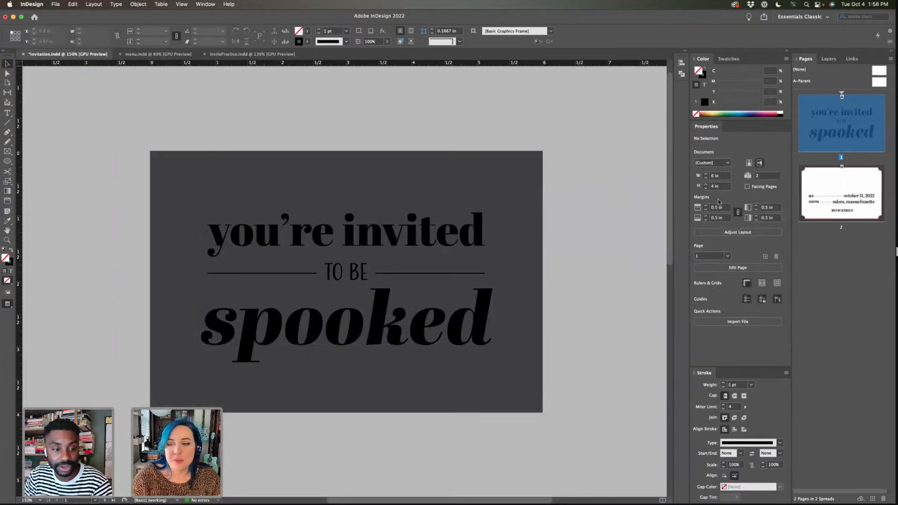
pyautogui.doubleClick(863, 184)
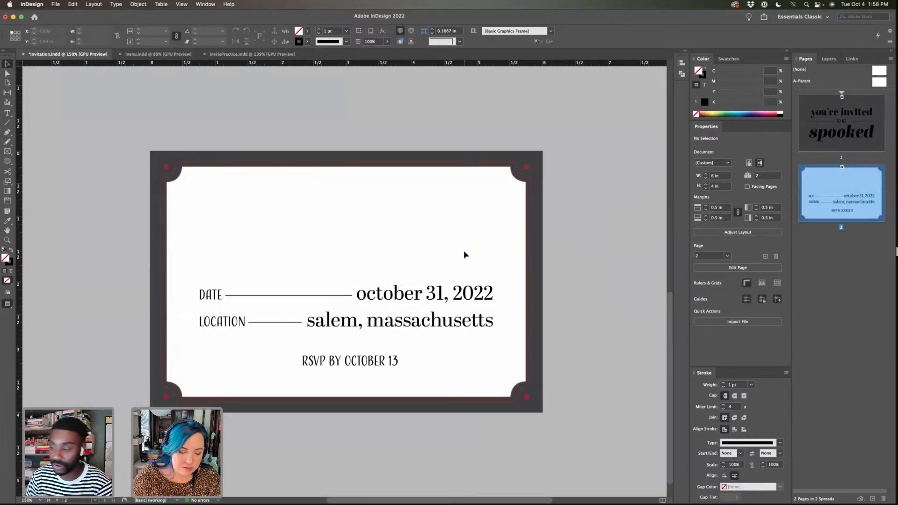
pyautogui.hotkey('ctrl', 'v')
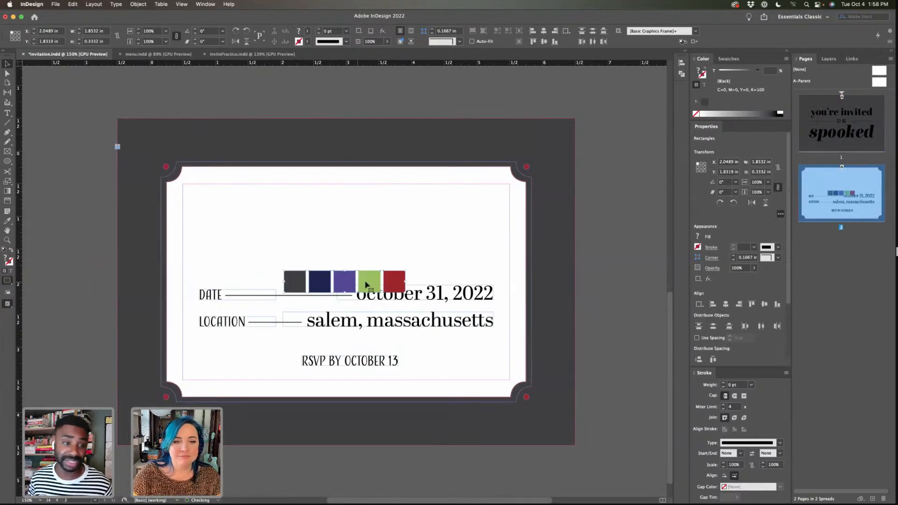
pyautogui.moveTo(367, 282); pyautogui.dragTo(363, 98)
pyautogui.click(447, 100)
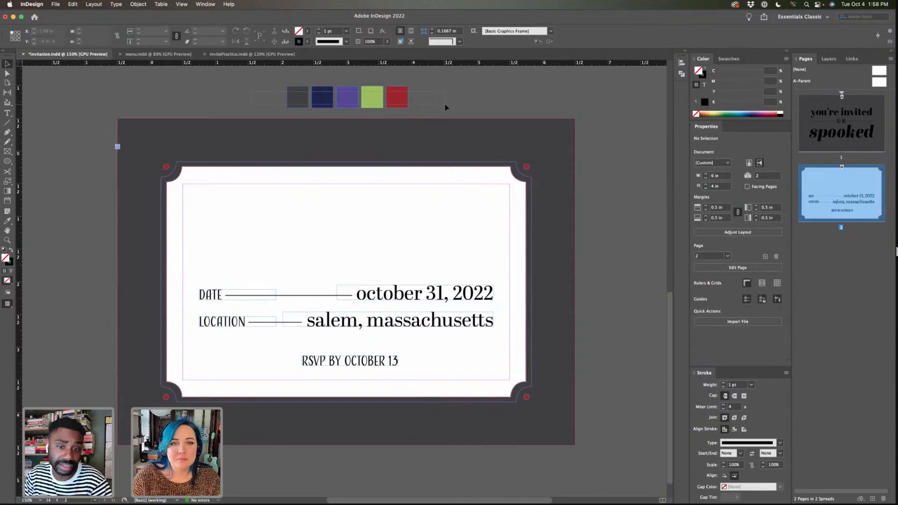
# In Preview mode, lower the RSVP line nearer the bottom border.
pyautogui.press('w')
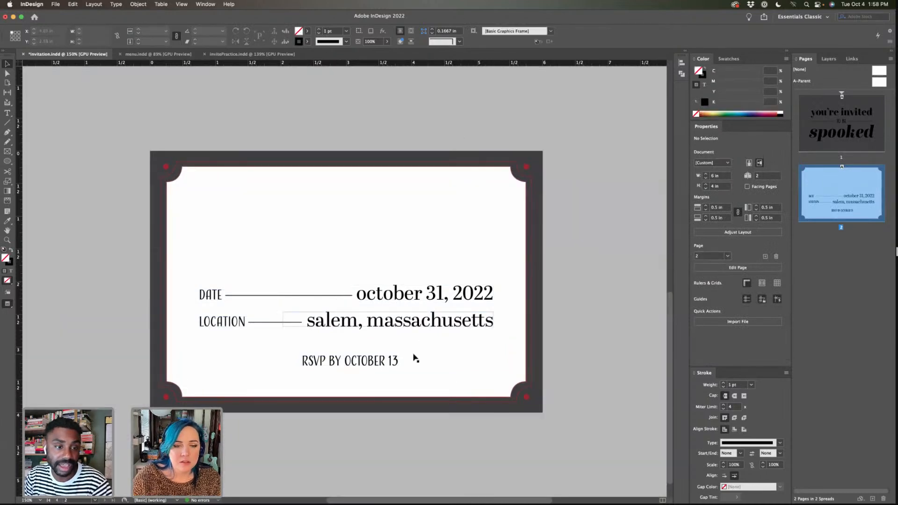
pyautogui.moveTo(381, 365); pyautogui.dragTo(373, 371)
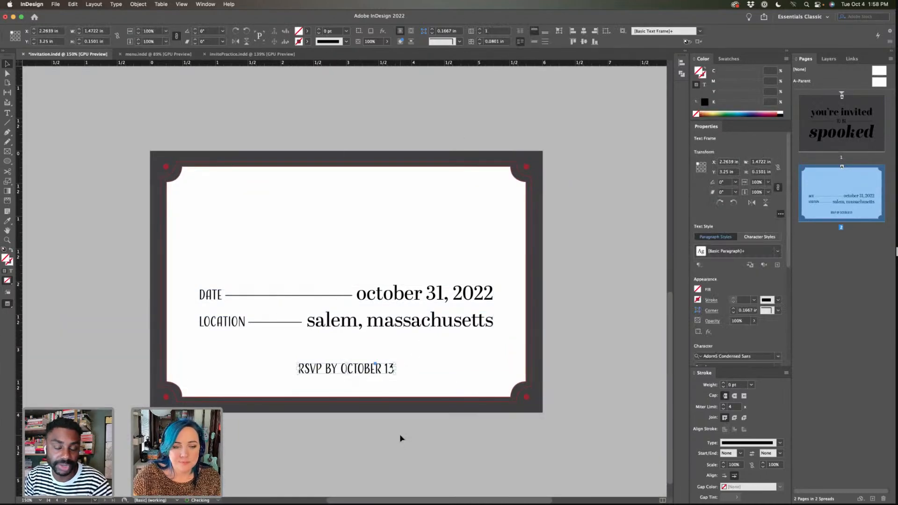
pyautogui.click(401, 436)
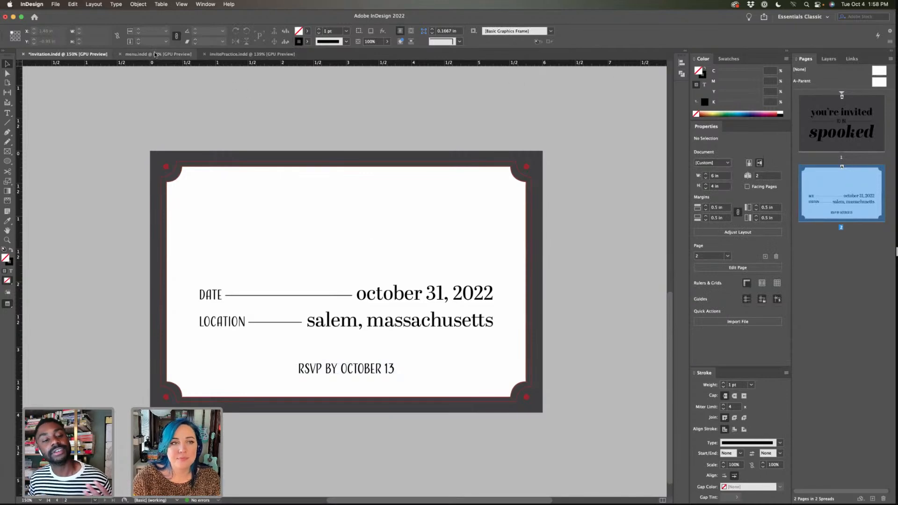
# Copy the three top-right bats from the menu and paste them onto the invitation.
pyautogui.click(157, 54)
pyautogui.click(469, 170)
pyautogui.click(415, 137)
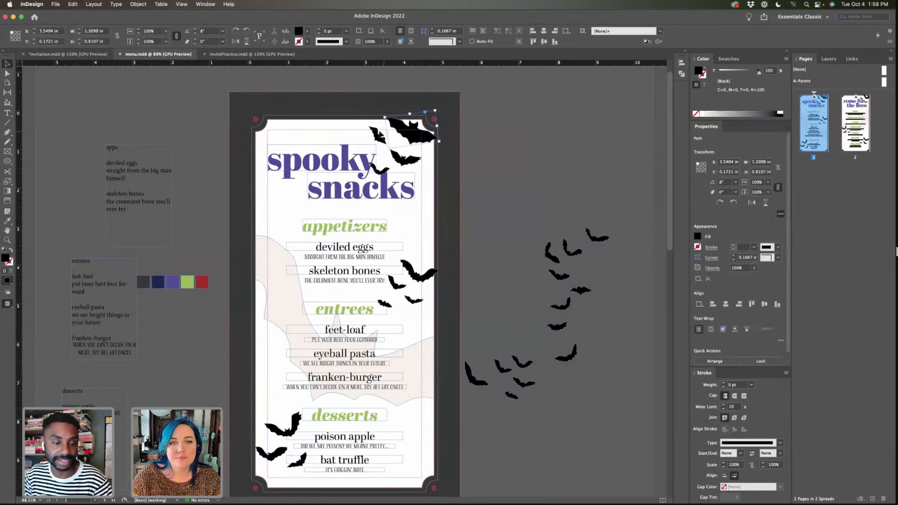
pyautogui.keyDown('shift'); pyautogui.click(379, 137); pyautogui.keyUp('shift')
pyautogui.keyDown('shift'); pyautogui.click(415, 164); pyautogui.keyUp('shift')
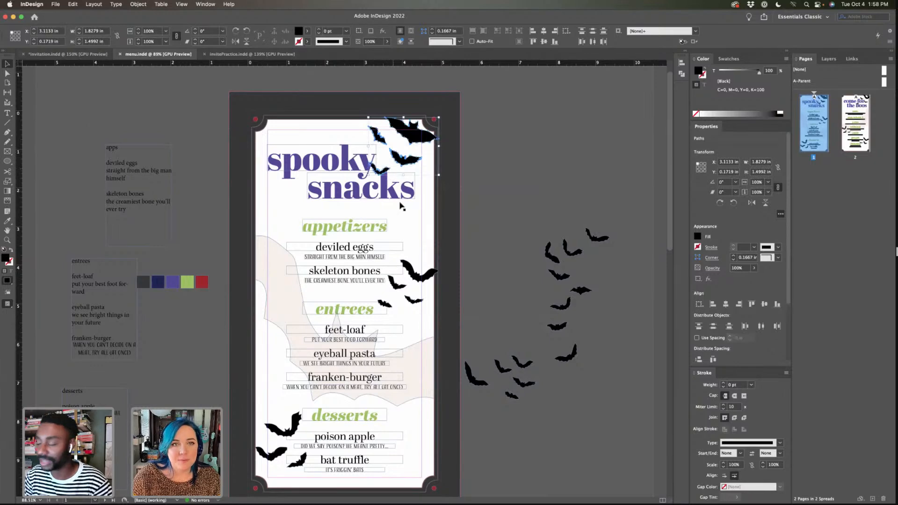
pyautogui.click(53, 53)
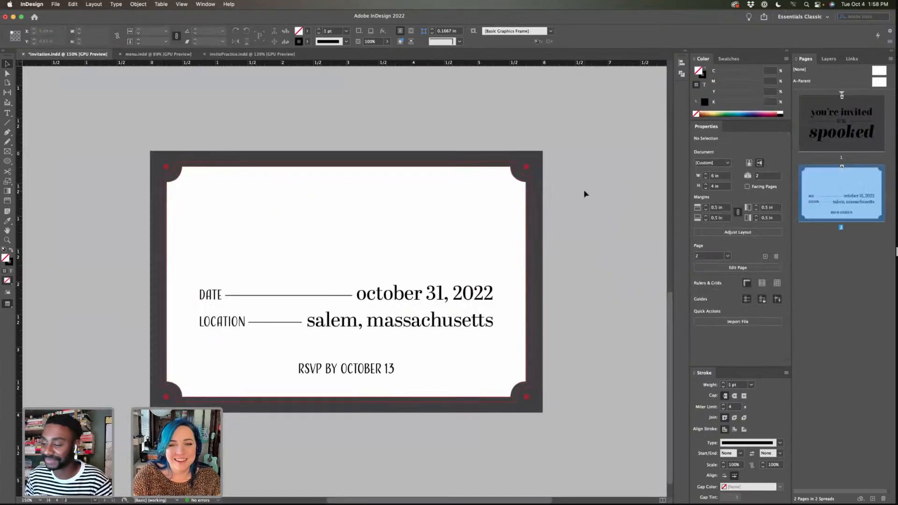
pyautogui.press('cmd+v')
# Move the bats to the card's top-right corner and slightly enlarge the large bat.
pyautogui.moveTo(377, 260); pyautogui.dragTo(498, 190)
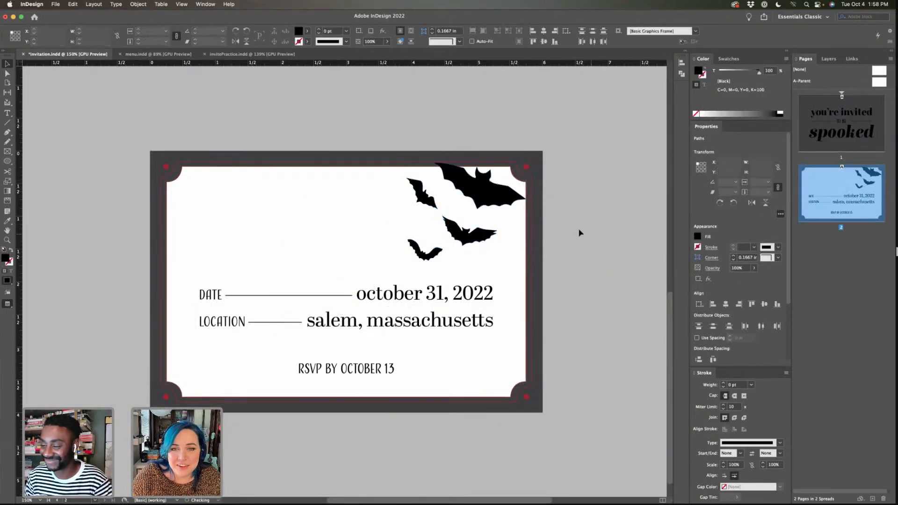
pyautogui.click(579, 232)
pyautogui.click(502, 194)
pyautogui.moveTo(520, 151); pyautogui.dragTo(529, 144)
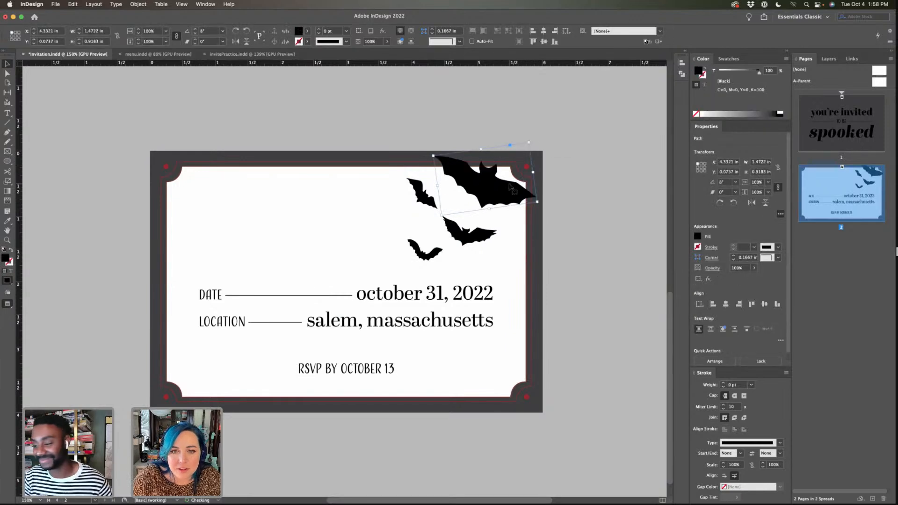
pyautogui.moveTo(507, 186)
pyautogui.mouseDown()
pyautogui.moveTo(497, 188)
pyautogui.moveTo(503, 201)
pyautogui.mouseUp()
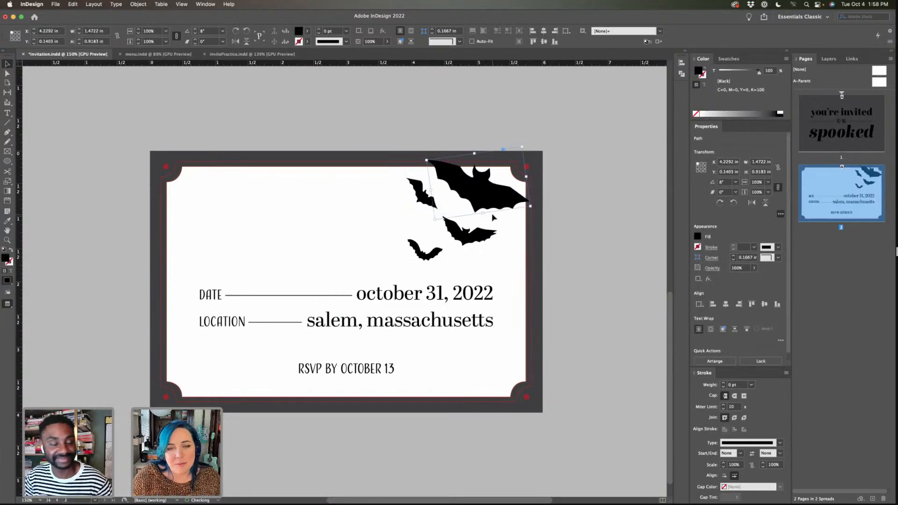
pyautogui.moveTo(474, 241); pyautogui.dragTo(485, 244)
pyautogui.moveTo(433, 253); pyautogui.dragTo(435, 251)
pyautogui.moveTo(482, 205); pyautogui.dragTo(489, 242)
# Reposition the smaller bats around the large one.
pyautogui.moveTo(430, 200); pyautogui.dragTo(428, 206)
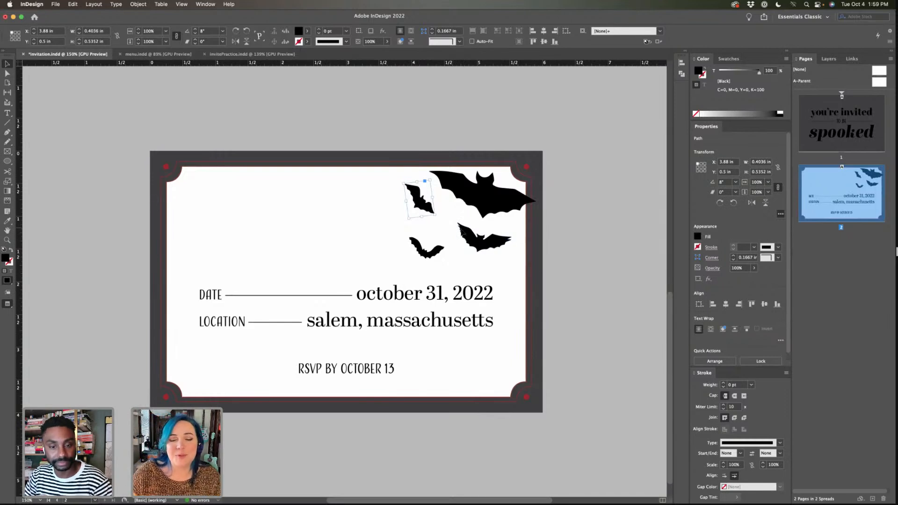
pyautogui.moveTo(426, 209); pyautogui.dragTo(433, 217)
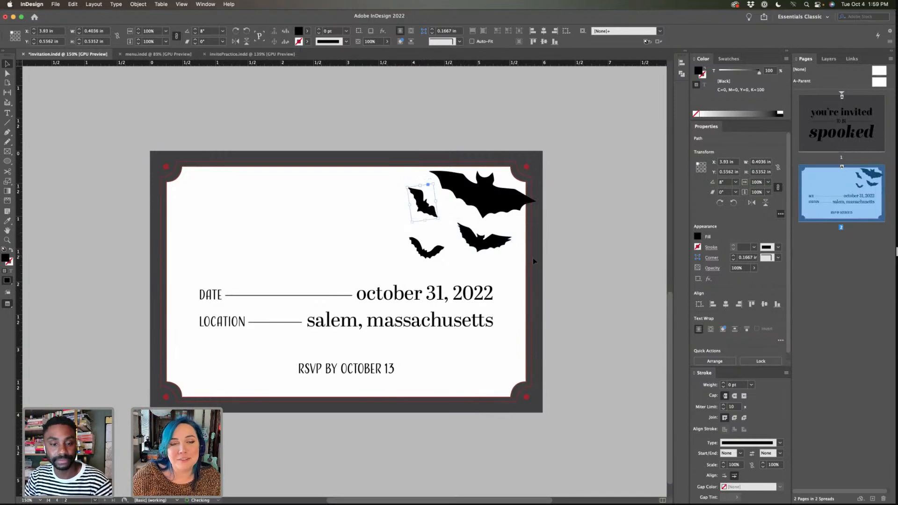
pyautogui.click(564, 267)
pyautogui.moveTo(485, 243)
pyautogui.mouseDown()
pyautogui.moveTo(442, 252)
pyautogui.moveTo(490, 250)
pyautogui.moveTo(480, 248)
pyautogui.mouseUp()
pyautogui.moveTo(436, 223); pyautogui.dragTo(442, 225)
pyautogui.moveTo(437, 262); pyautogui.dragTo(433, 263)
pyautogui.click(575, 303)
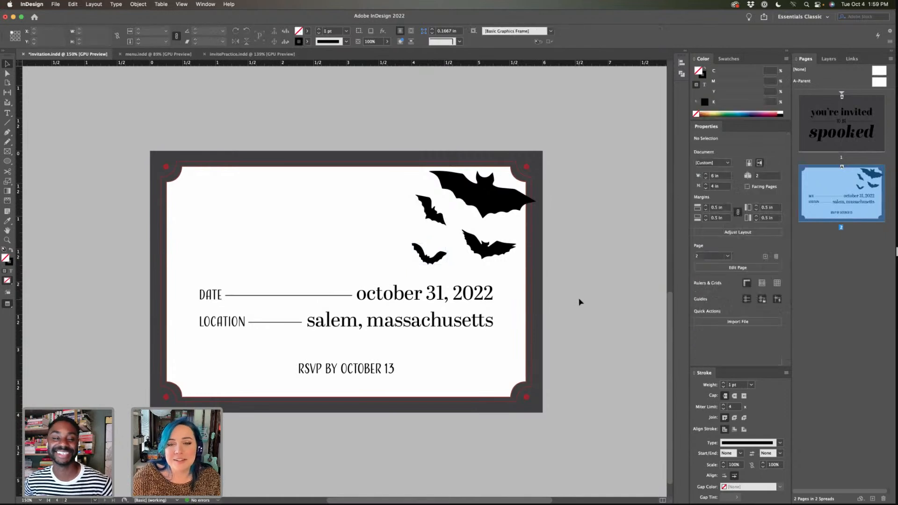
# Rotate the middle-right bat to 20° and fine-tune the small bat's position.
pyautogui.click(497, 260)
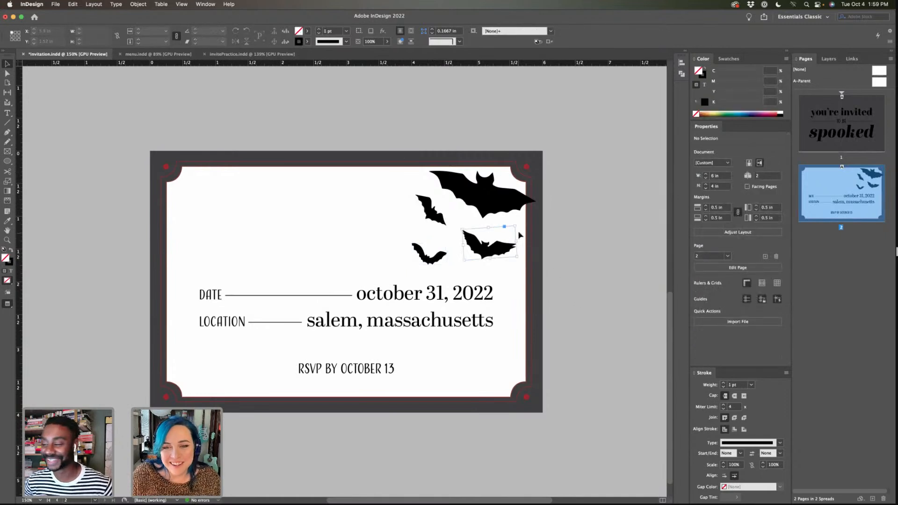
pyautogui.moveTo(518, 224); pyautogui.dragTo(512, 240)
pyautogui.click(552, 279)
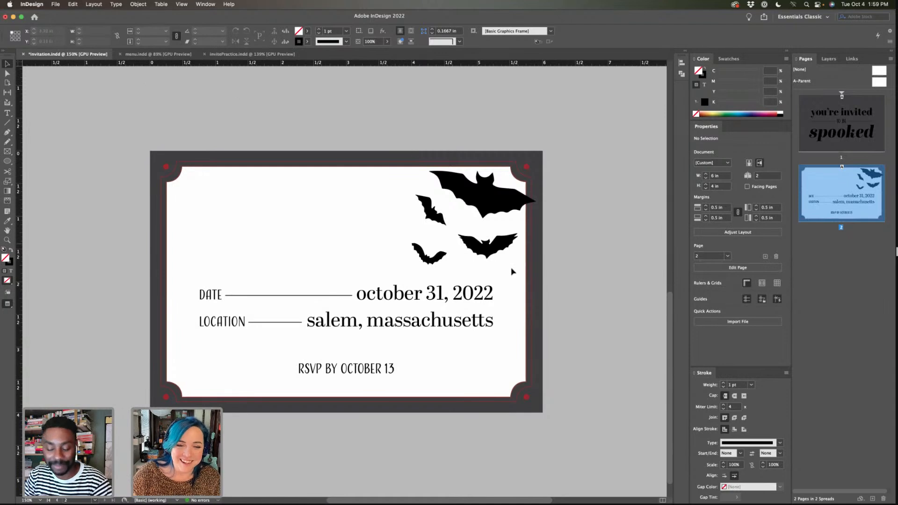
pyautogui.moveTo(433, 210); pyautogui.dragTo(431, 210)
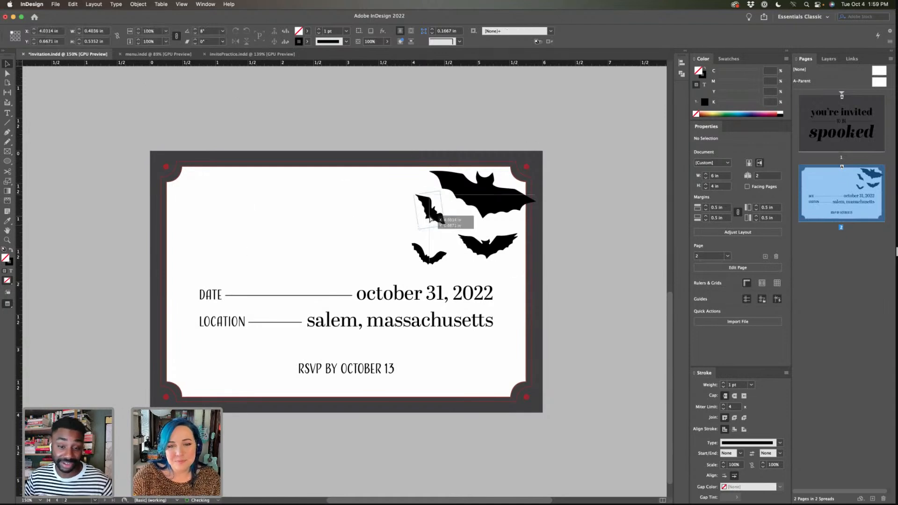
pyautogui.click(569, 256)
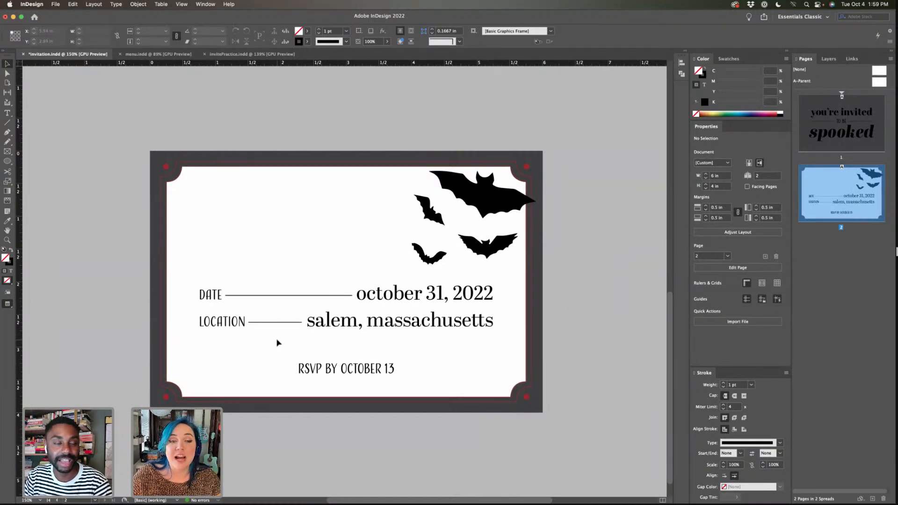
pyautogui.moveTo(233, 339); pyautogui.dragTo(377, 323)
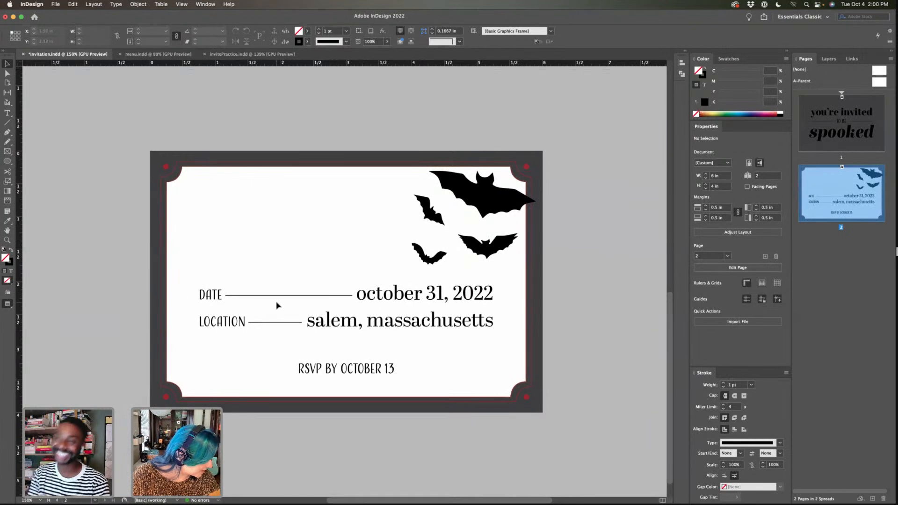
# Copy the 'spooked' frame from page 1 to page 2, placing it smaller near the bats.
pyautogui.doubleClick(851, 139)
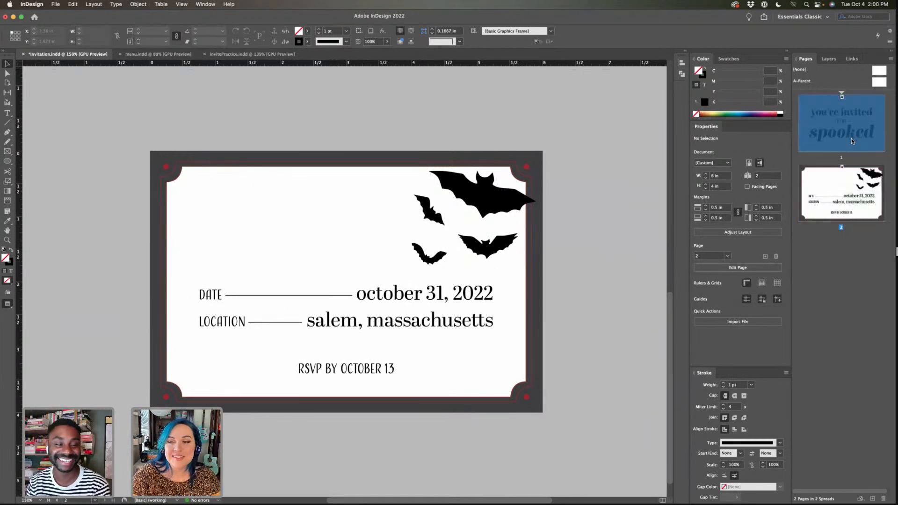
pyautogui.click(423, 335)
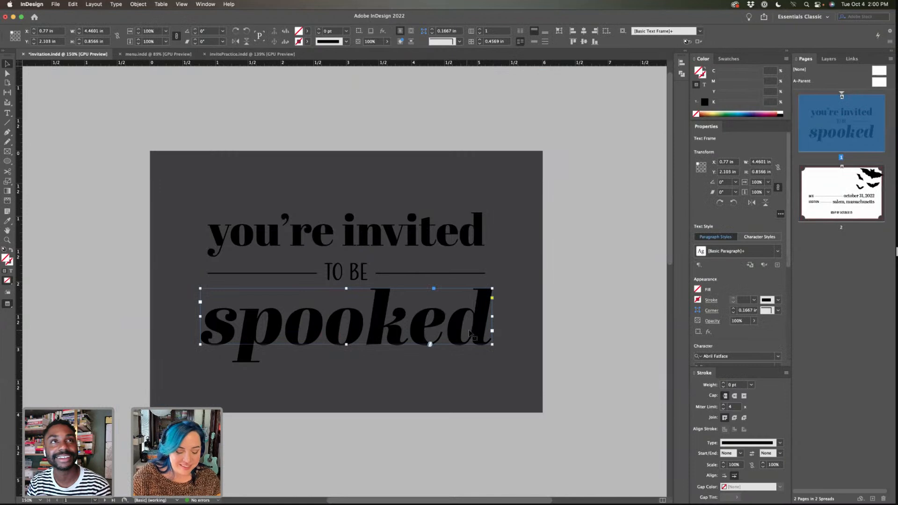
pyautogui.doubleClick(841, 202)
pyautogui.press('super+v')
pyautogui.moveTo(382, 307); pyautogui.dragTo(388, 211)
pyautogui.moveTo(498, 192); pyautogui.dragTo(367, 205)
# Retype the heading as 'time to' and add a duplicate below reading 'spook'.
pyautogui.doubleClick(360, 206)
pyautogui.press('super+a')
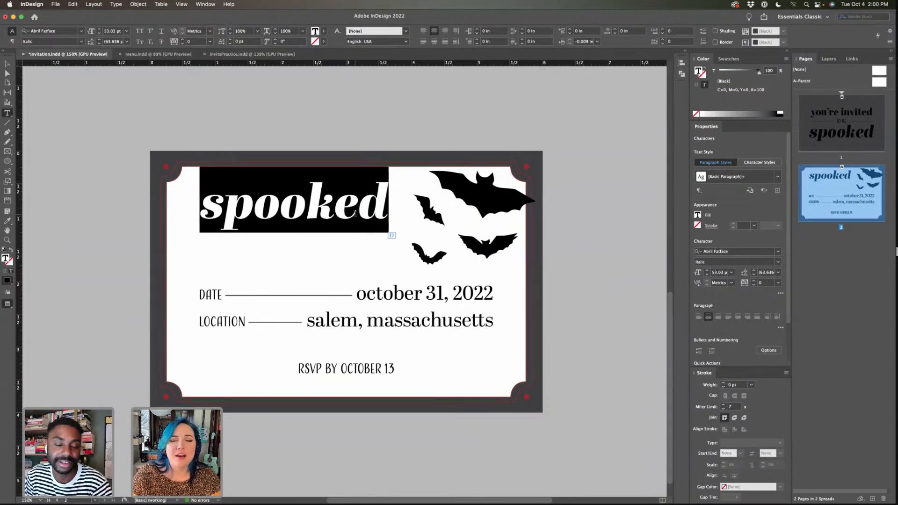
pyautogui.write('time to')
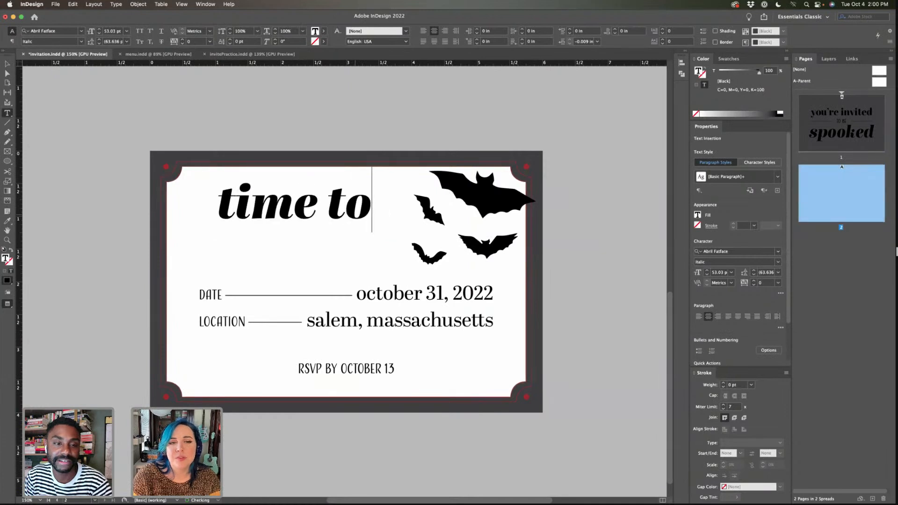
pyautogui.press('Escape')
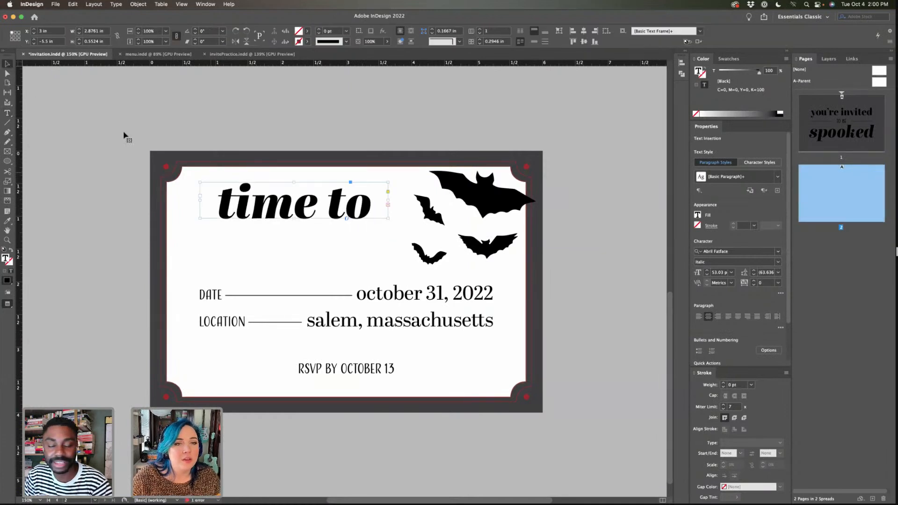
pyautogui.moveTo(309, 211); pyautogui.dragTo(317, 244)
pyautogui.doubleClick(329, 243)
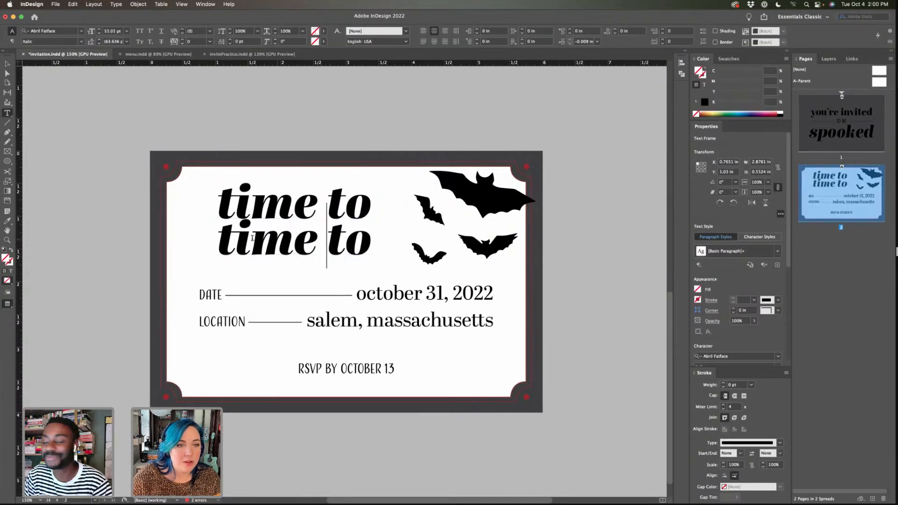
pyautogui.press('super+a')
pyautogui.write('spook')
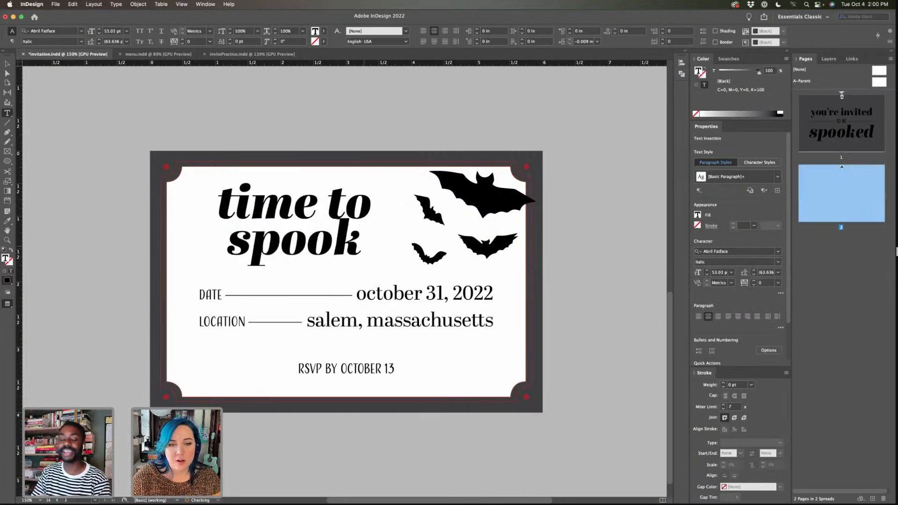
pyautogui.press('Escape')
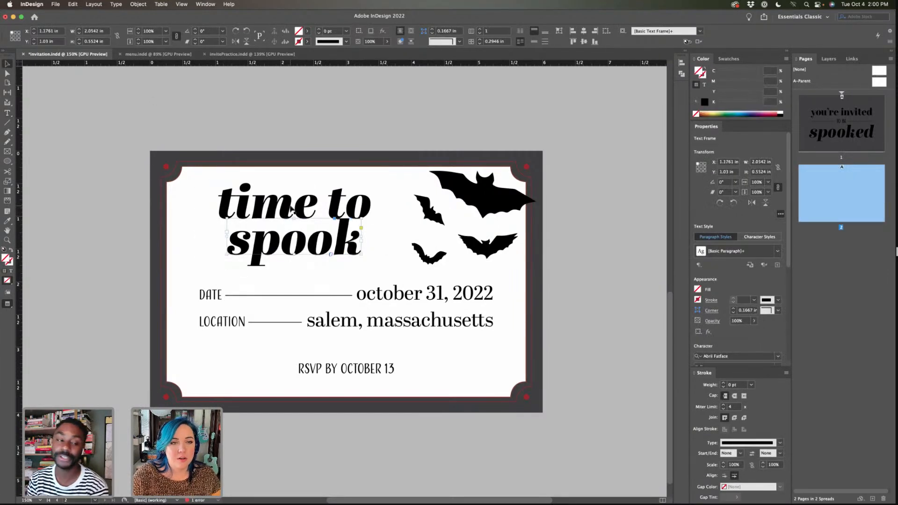
# Shift the 'time to spook' heading toward the top-left and duplicate the RSVP line above itself.
pyautogui.click(294, 215)
pyautogui.doubleClick(294, 219)
pyautogui.doubleClick(357, 265)
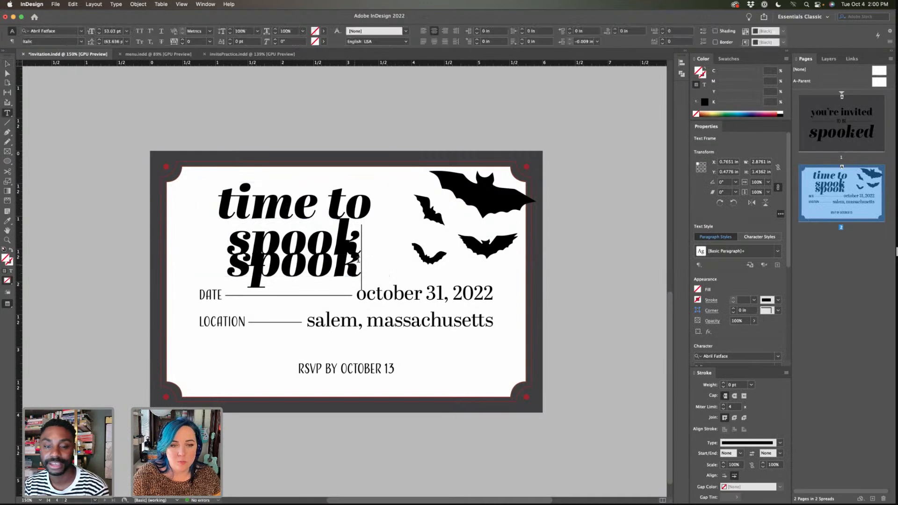
pyautogui.press('super+shift+Left')
pyautogui.click(293, 218)
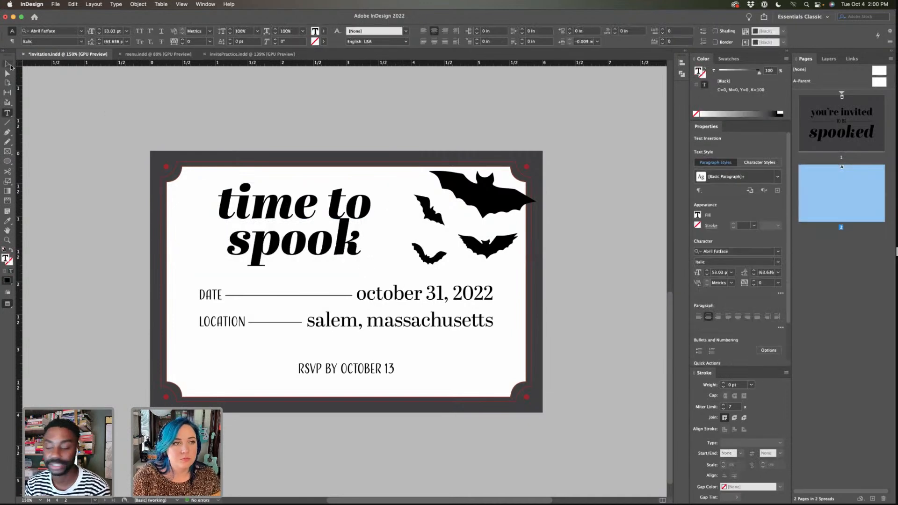
pyautogui.click(9, 64)
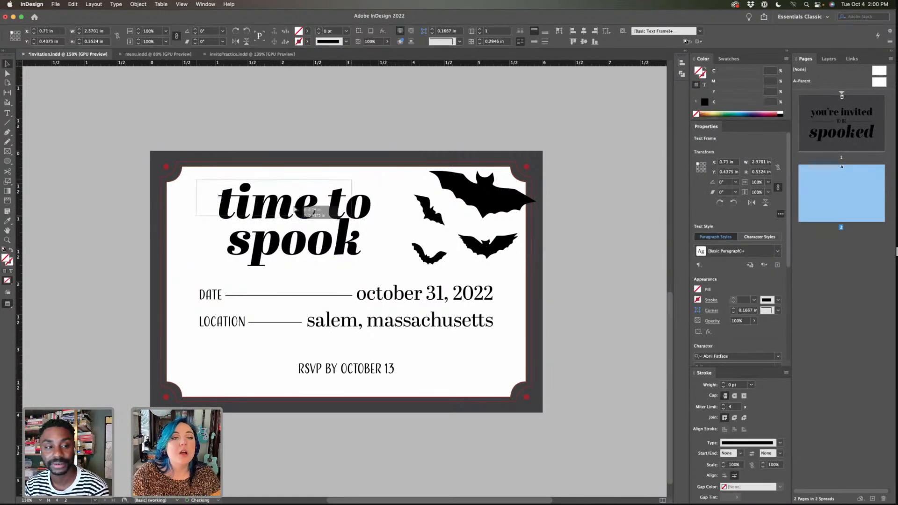
pyautogui.moveTo(296, 214); pyautogui.dragTo(270, 211)
pyautogui.click(256, 322)
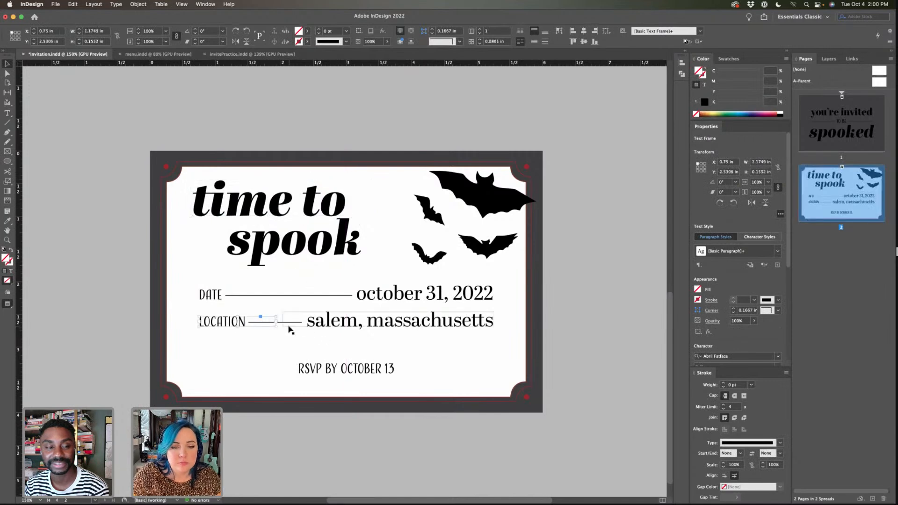
pyautogui.click(364, 371)
pyautogui.moveTo(365, 372); pyautogui.dragTo(365, 352)
# Retype the duplicate as 'COSTUMES ENCOURAGED', widen its frame and centre the text.
pyautogui.doubleClick(365, 352)
pyautogui.press('super+a')
pyautogui.write('COST')
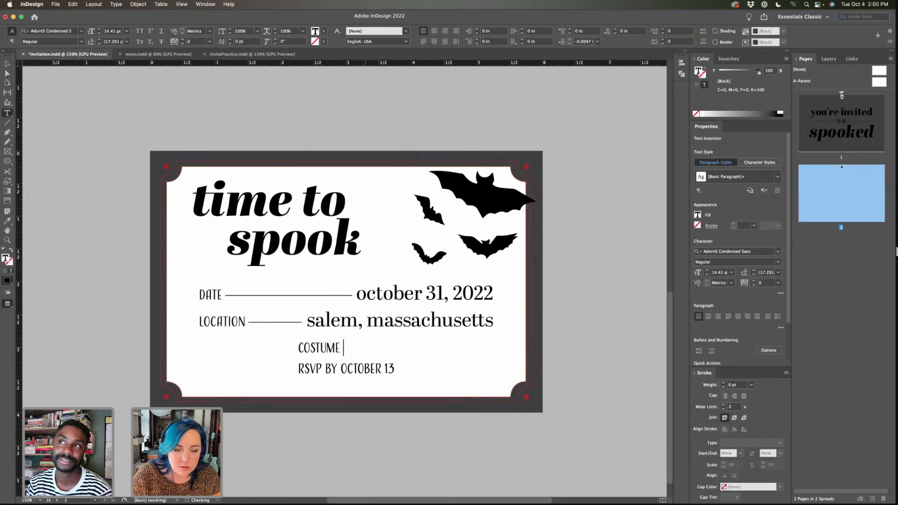
pyautogui.write('UMES ENCOUR-')
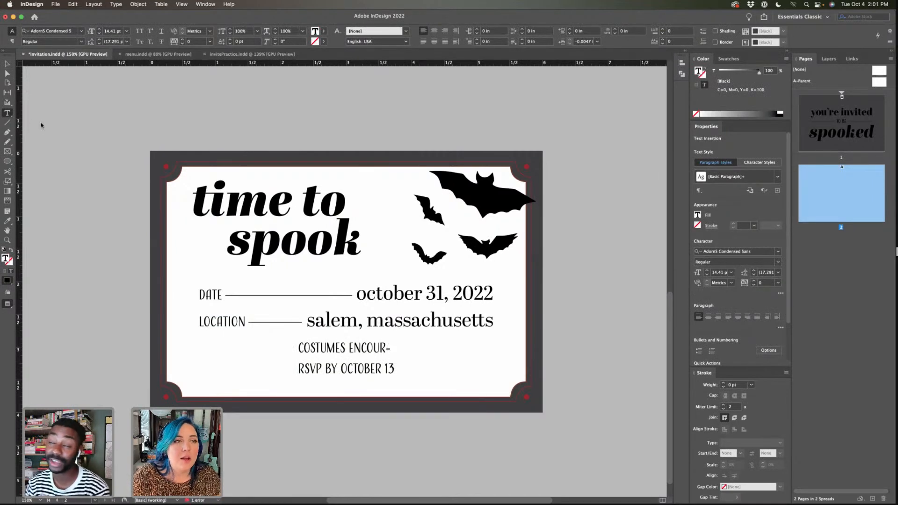
pyautogui.press('Escape')
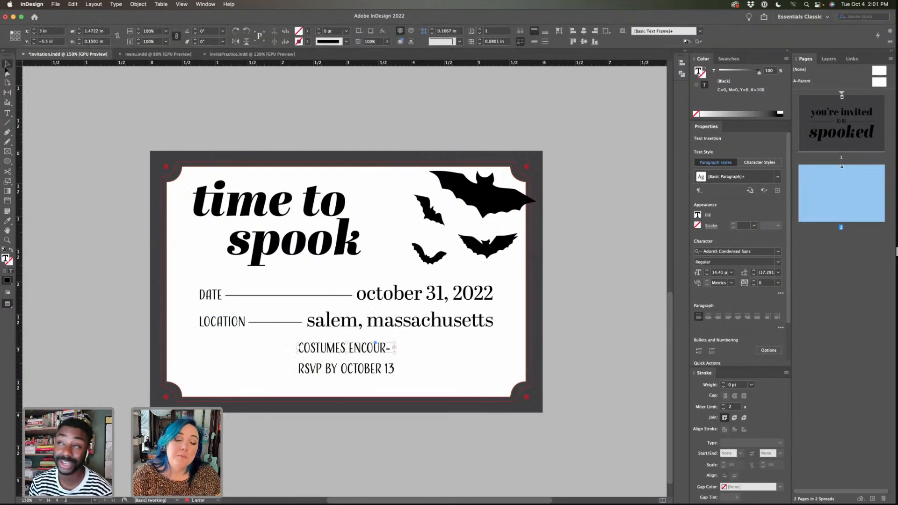
pyautogui.moveTo(393, 352); pyautogui.dragTo(417, 352)
pyautogui.doubleClick(393, 352)
pyautogui.press('super+a')
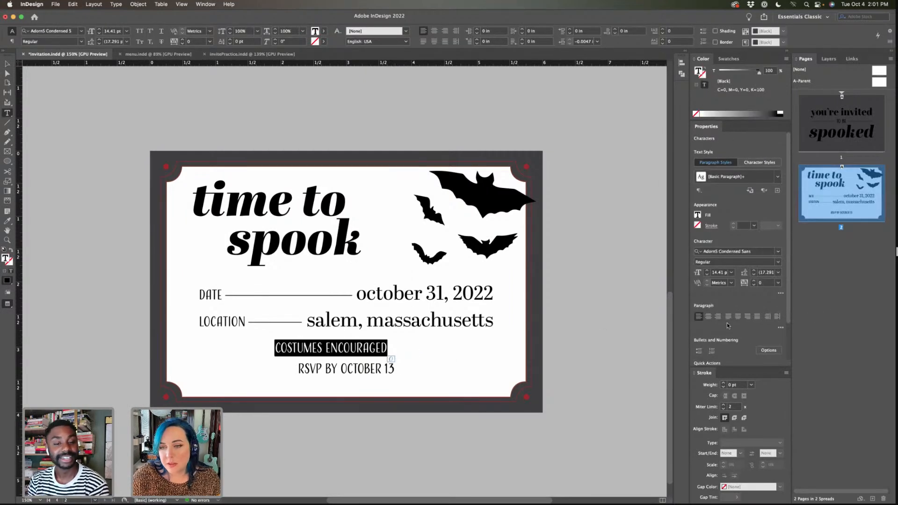
pyautogui.click(708, 316)
# Extend the line with 'WEREWOLF ENFORCED' and widen the frame to fit.
pyautogui.click(403, 347)
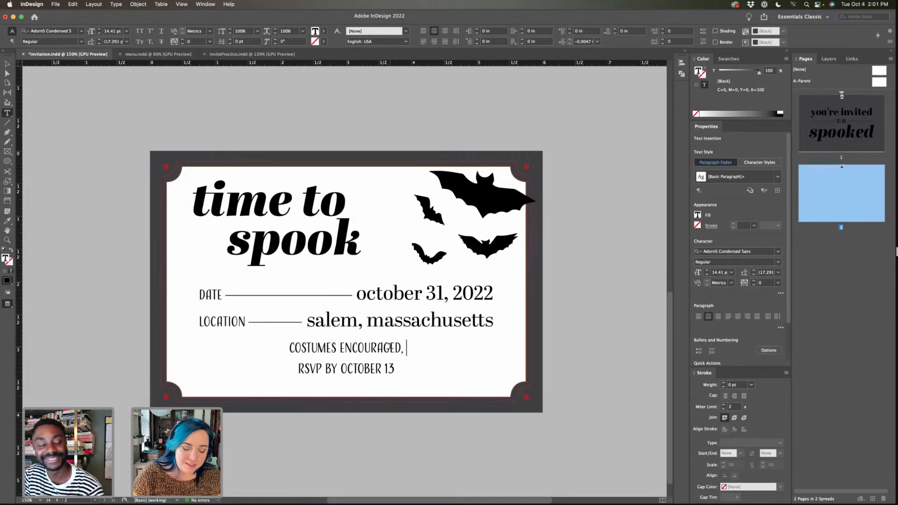
pyautogui.write('WER')
pyautogui.press('BackSpace')
pyautogui.press('BackSpace')
pyautogui.press('BackSpace')
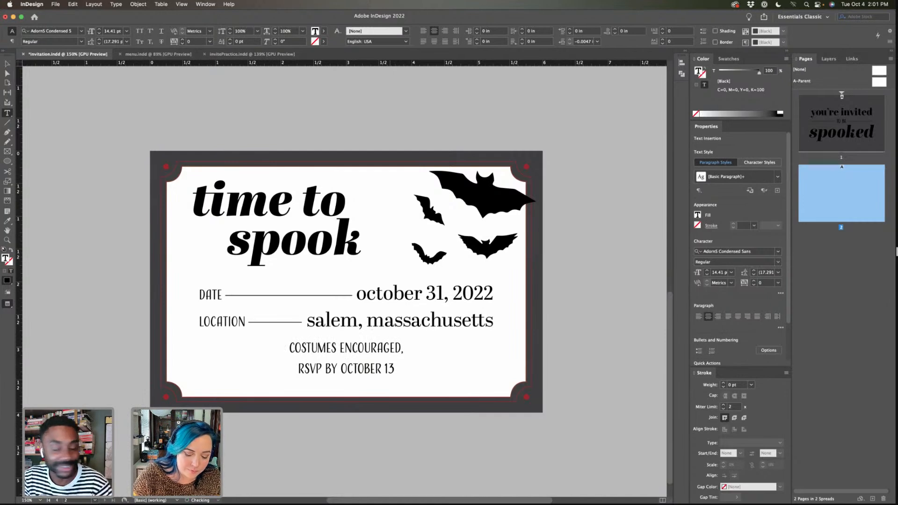
pyautogui.click(8, 63)
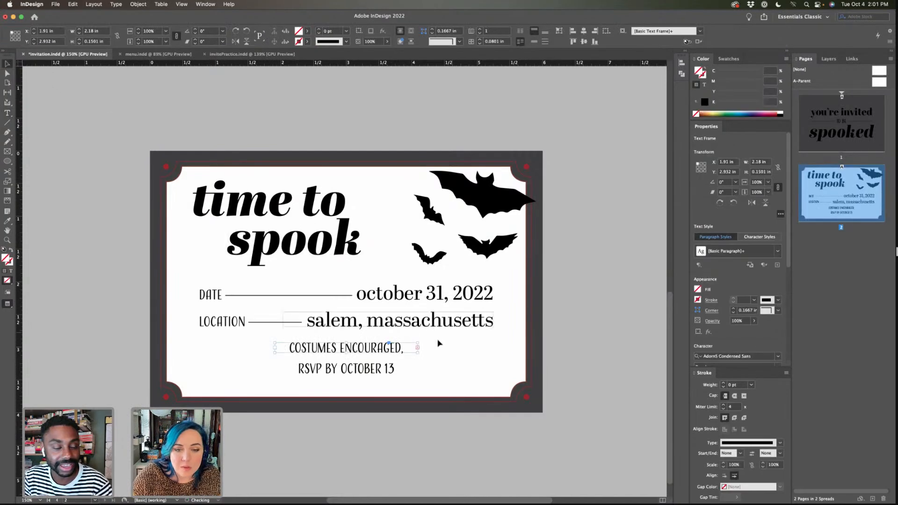
pyautogui.moveTo(416, 353); pyautogui.dragTo(472, 354)
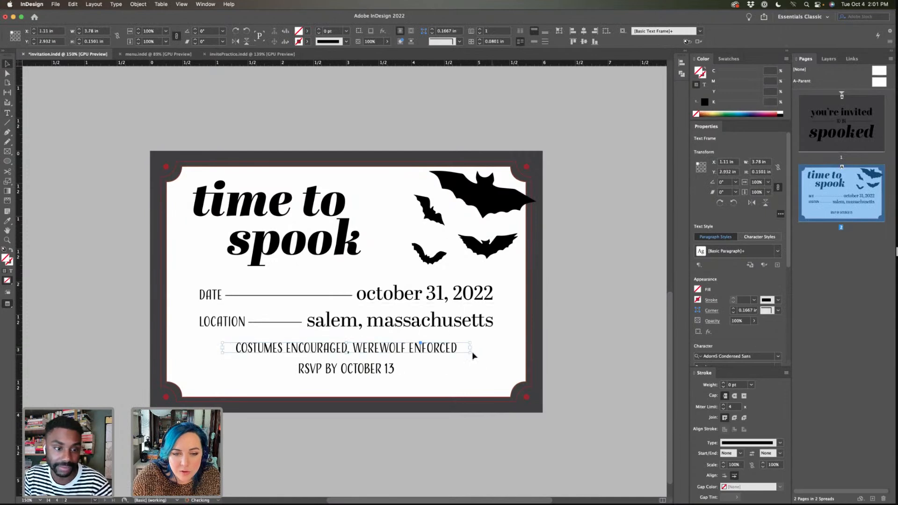
pyautogui.click(489, 358)
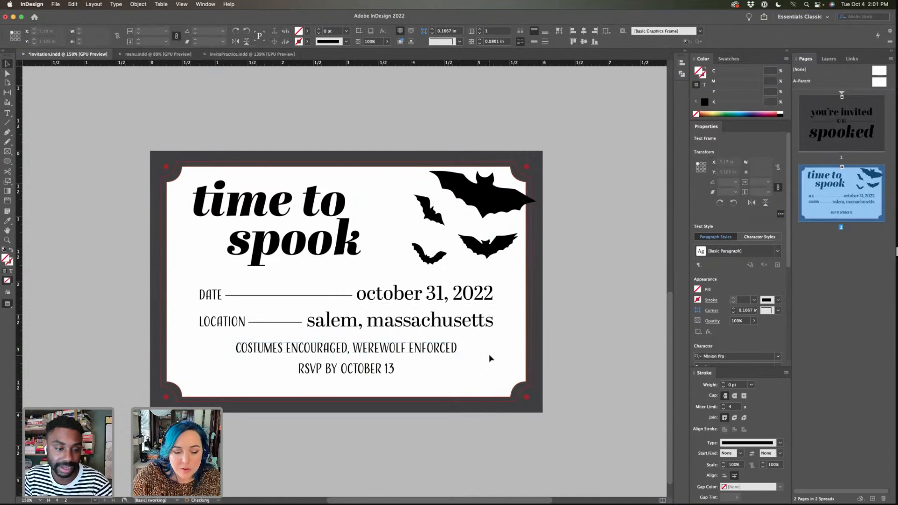
# Set the costumes line to 18 pt on one line and move the RSVP line below it.
pyautogui.doubleClick(374, 354)
pyautogui.press('super+a')
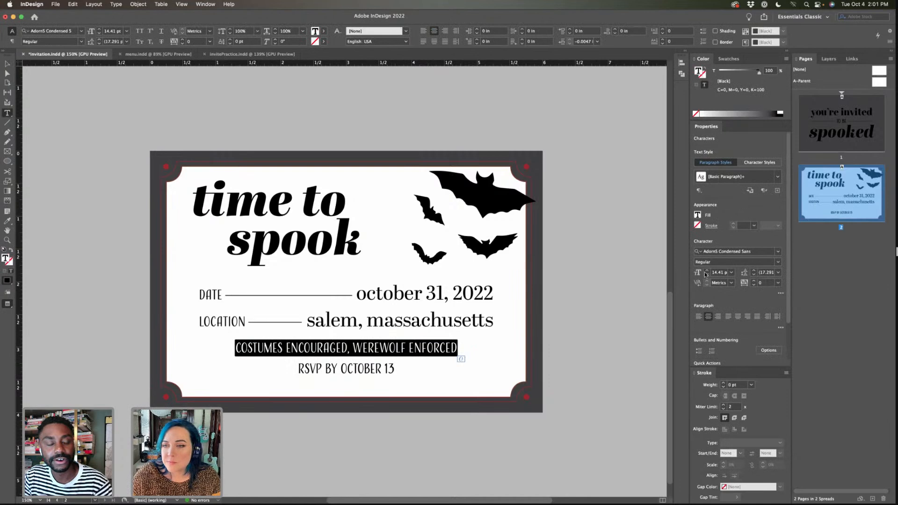
pyautogui.click(707, 270)
pyautogui.click(706, 271)
pyautogui.click(707, 271)
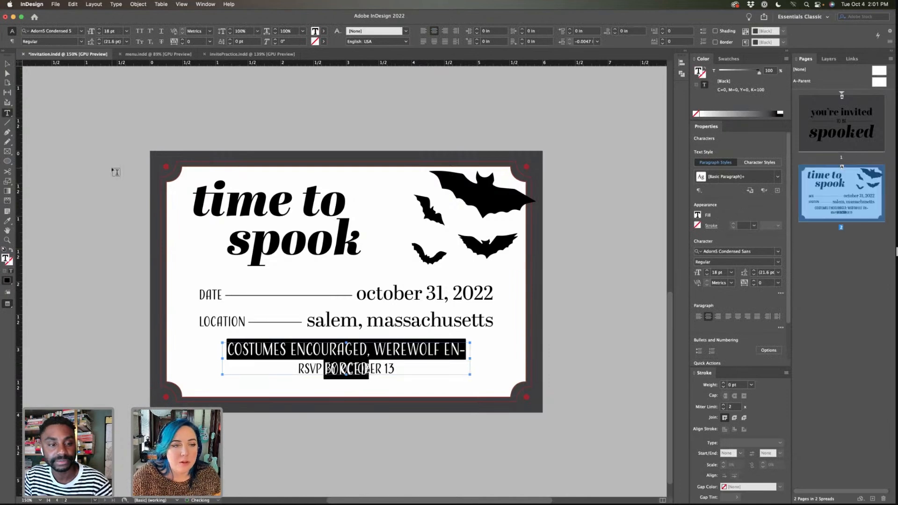
pyautogui.click(5, 64)
pyautogui.moveTo(469, 358); pyautogui.dragTo(498, 363)
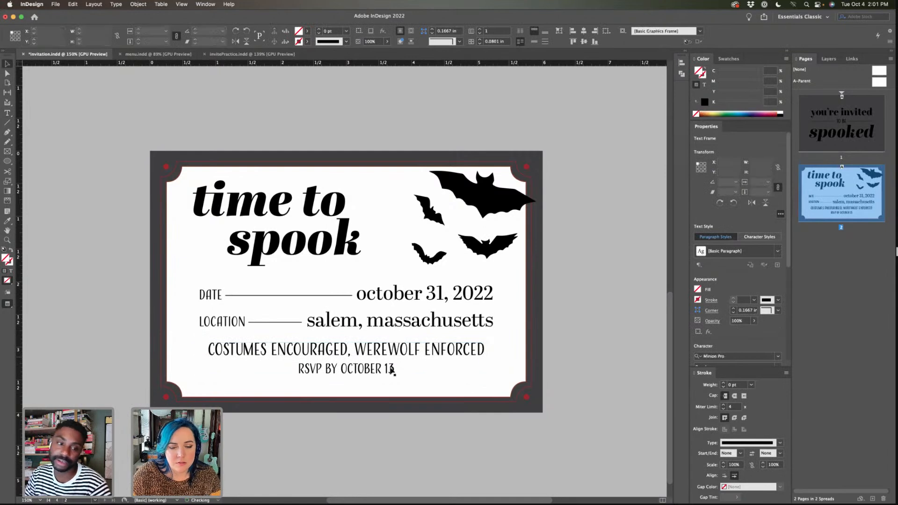
pyautogui.moveTo(371, 367); pyautogui.dragTo(377, 363)
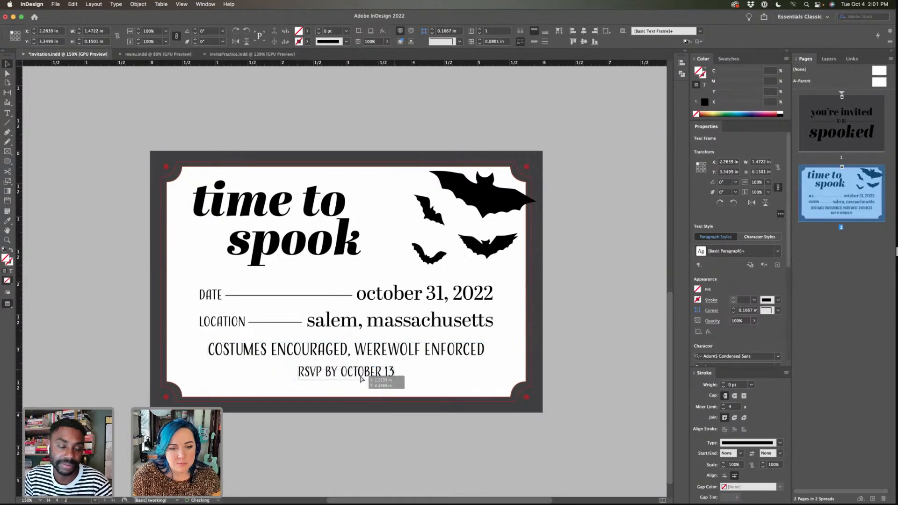
# Place a copy of the DATE rule as a divider between the costumes and RSVP lines.
pyautogui.click(390, 358)
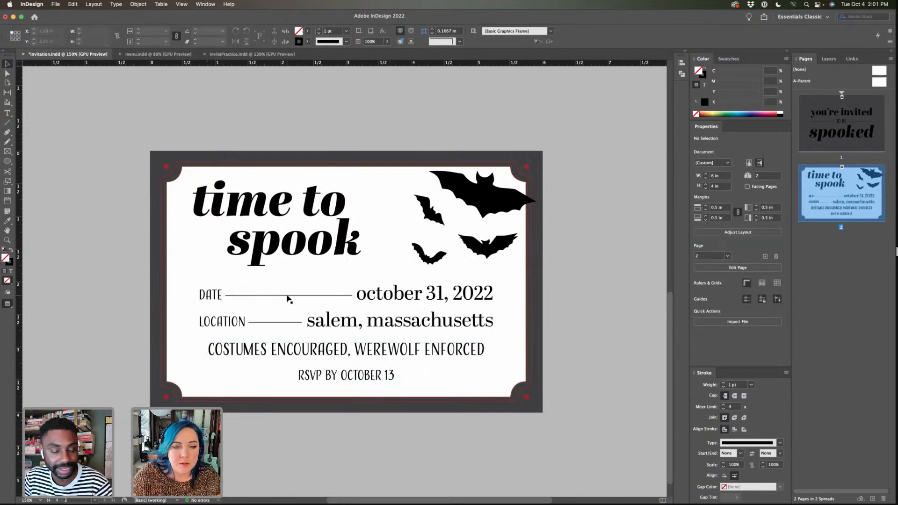
pyautogui.moveTo(288, 296); pyautogui.dragTo(347, 365)
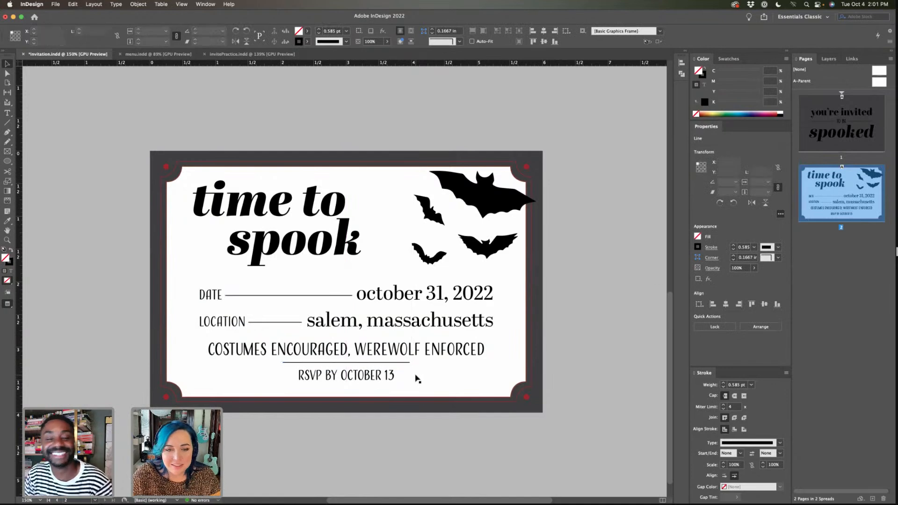
pyautogui.click(426, 370)
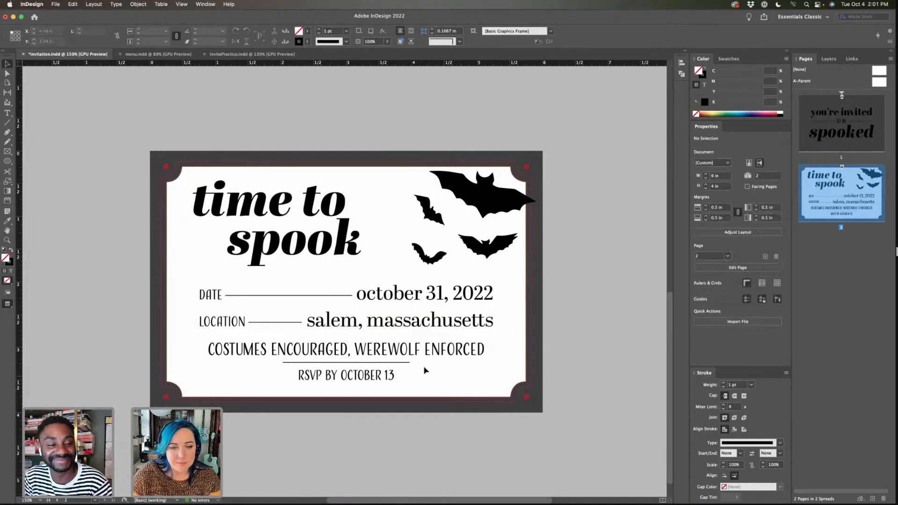
# Nudge the costumes, divider and RSVP block down and shift the spook title left.
pyautogui.moveTo(332, 335); pyautogui.dragTo(352, 376)
pyautogui.press('Down')
pyautogui.press('Down')
pyautogui.press('Down')
pyautogui.press('Down')
pyautogui.press('Down')
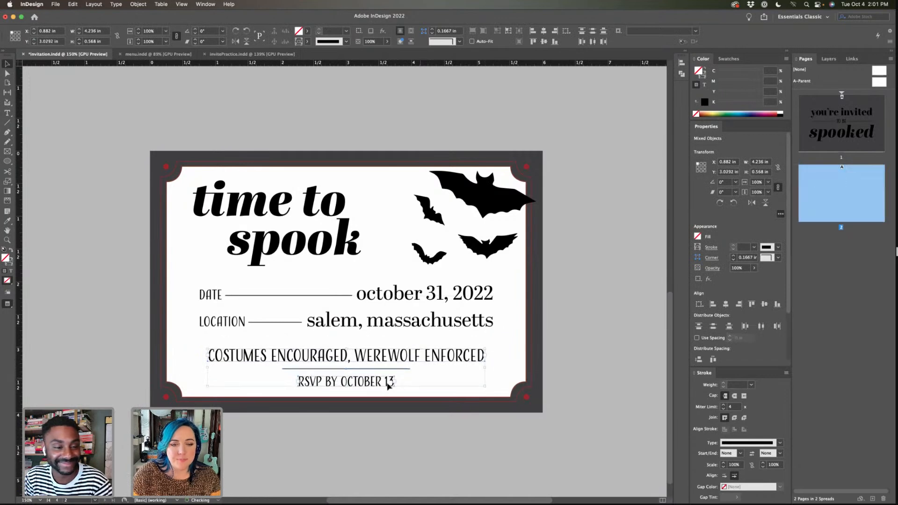
pyautogui.click(505, 349)
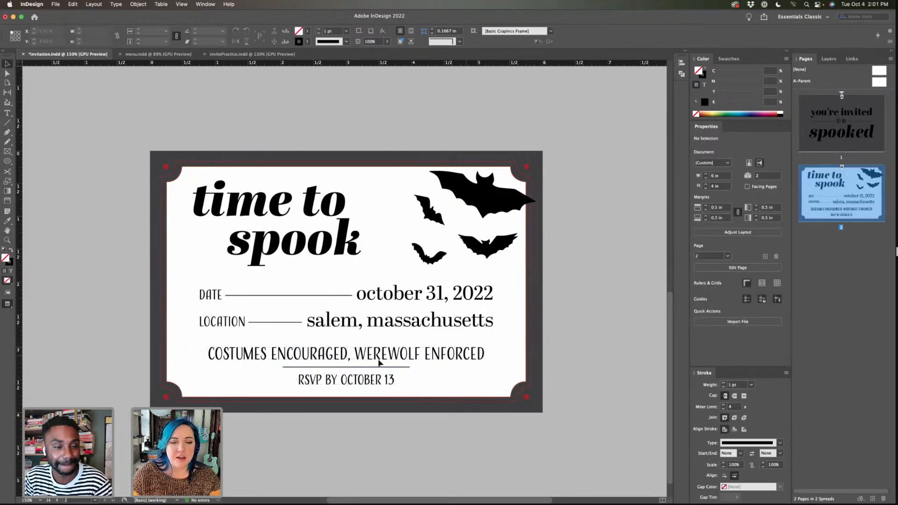
pyautogui.moveTo(255, 346); pyautogui.dragTo(417, 386)
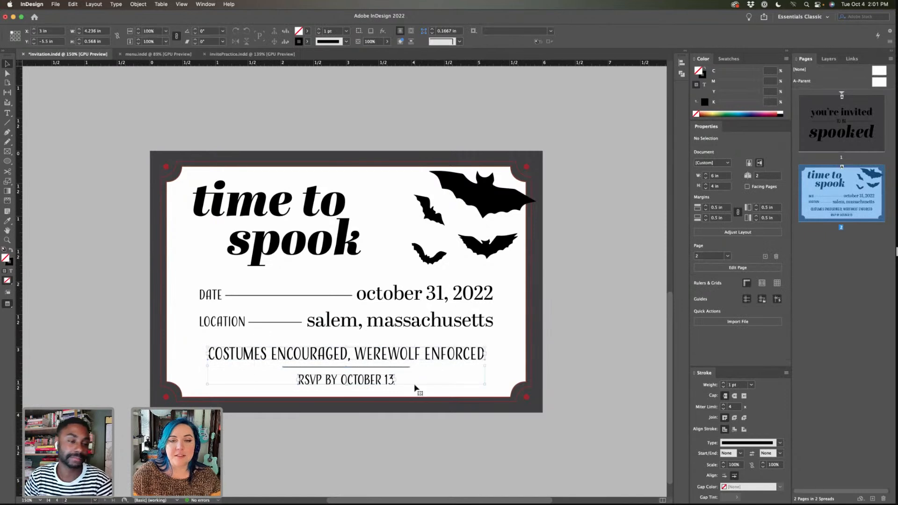
pyautogui.press('Down')
pyautogui.click(297, 257)
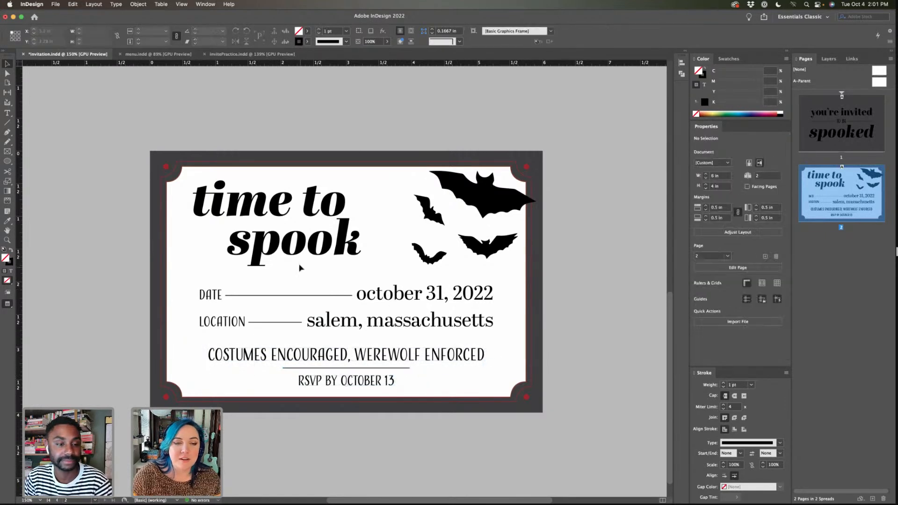
pyautogui.moveTo(299, 248); pyautogui.dragTo(320, 242)
# Reposition the 'time to spook' title and scale it up to about 107%.
pyautogui.moveTo(285, 201); pyautogui.dragTo(269, 205)
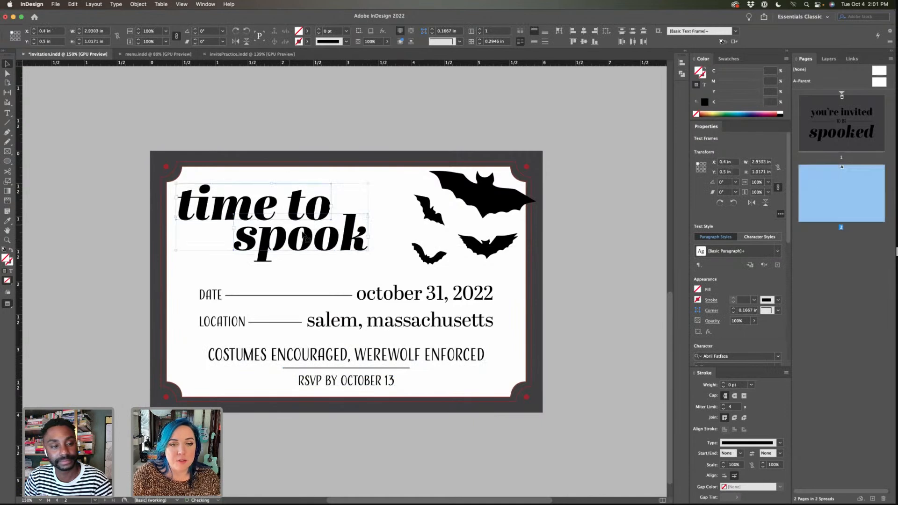
pyautogui.moveTo(368, 250); pyautogui.dragTo(399, 260)
pyautogui.click(608, 260)
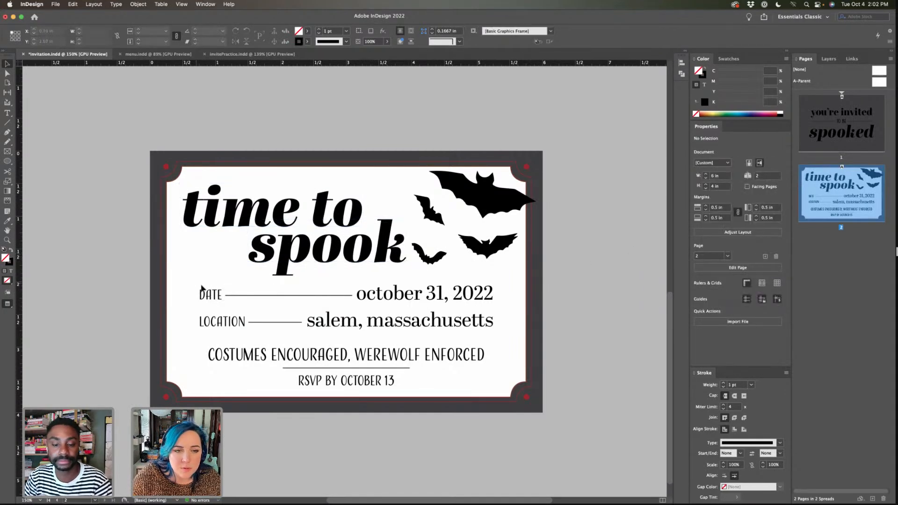
# Move the DATE and LOCATION labels left and values right, and lengthen both underlines.
pyautogui.moveTo(207, 283); pyautogui.dragTo(201, 325)
pyautogui.press('w')
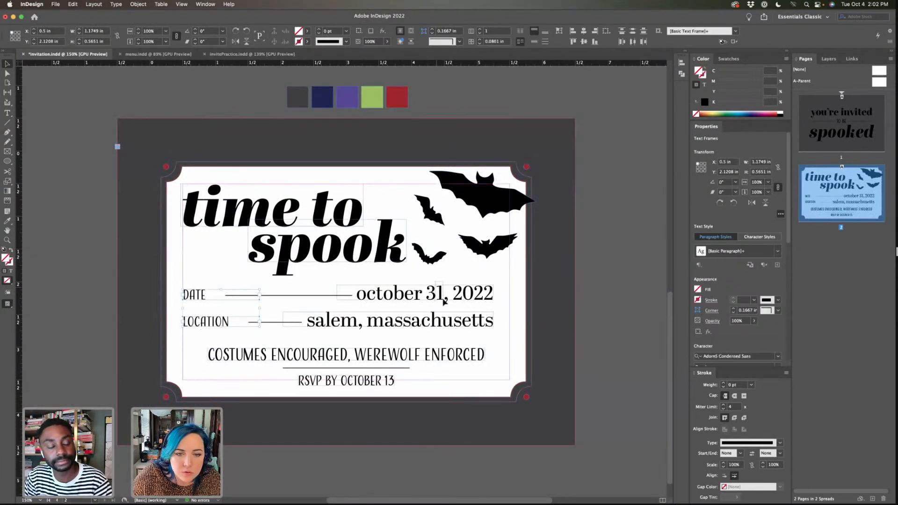
pyautogui.moveTo(444, 301); pyautogui.dragTo(460, 302)
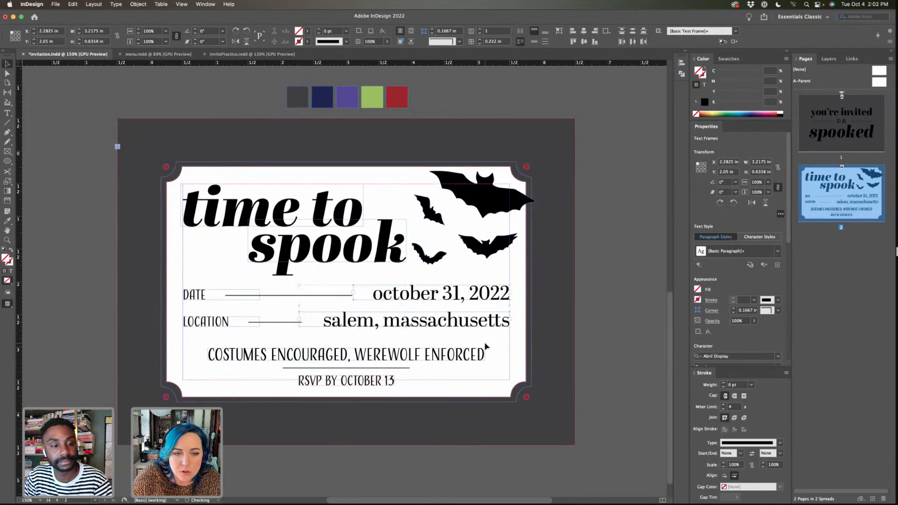
pyautogui.press('w')
pyautogui.click(311, 296)
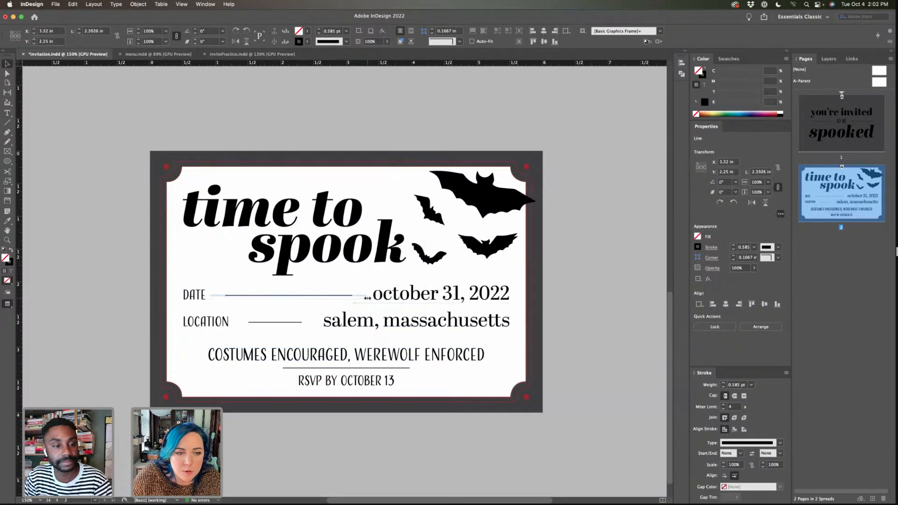
pyautogui.moveTo(368, 297); pyautogui.dragTo(363, 299)
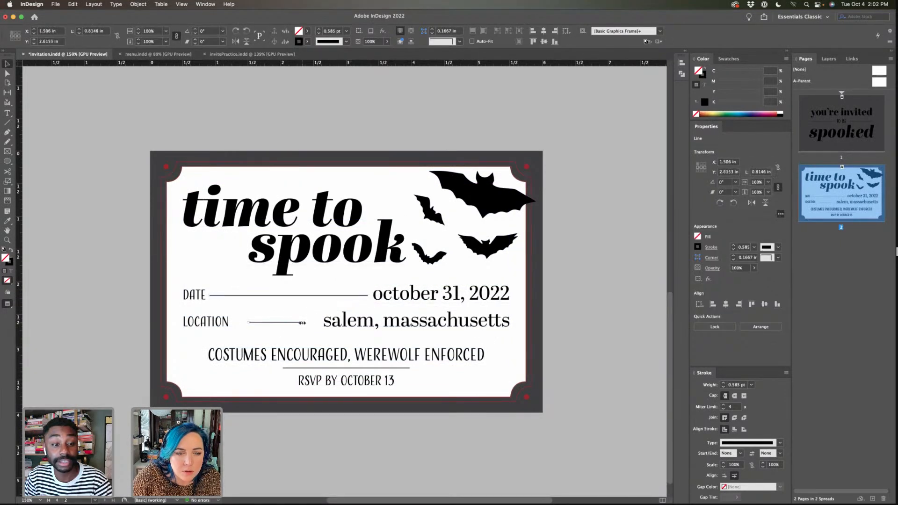
pyautogui.moveTo(302, 322); pyautogui.dragTo(318, 324)
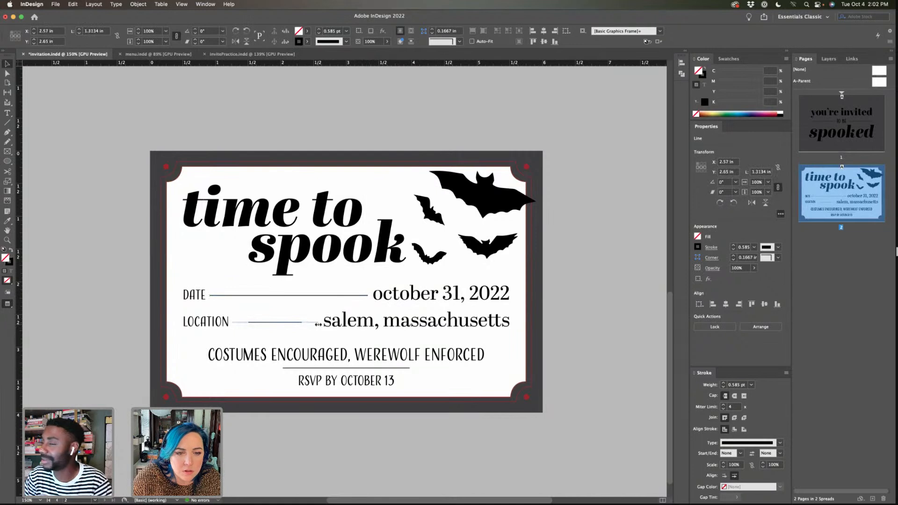
pyautogui.click(308, 346)
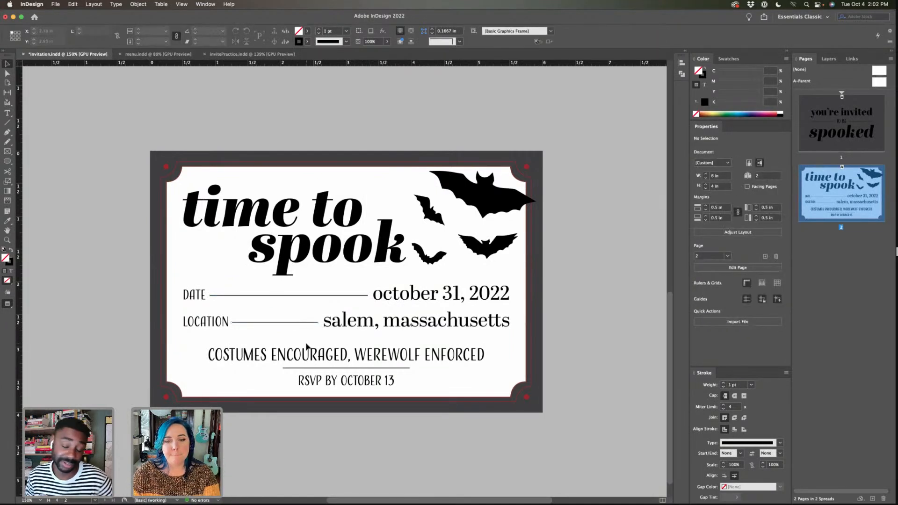
# Resize the costumes text frame and copy the RSVP line's text formatting onto it.
pyautogui.click(353, 359)
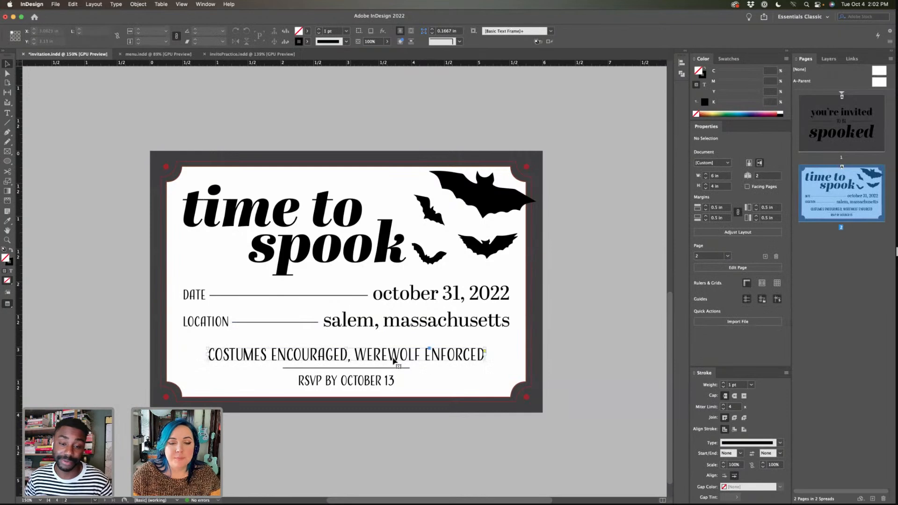
pyautogui.moveTo(485, 349); pyautogui.dragTo(468, 353)
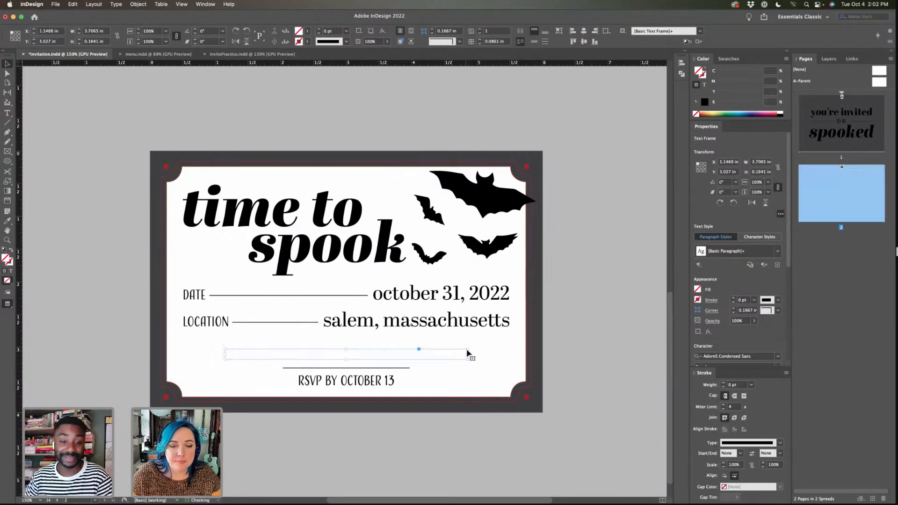
pyautogui.doubleClick(393, 355)
pyautogui.tripleClick(301, 381)
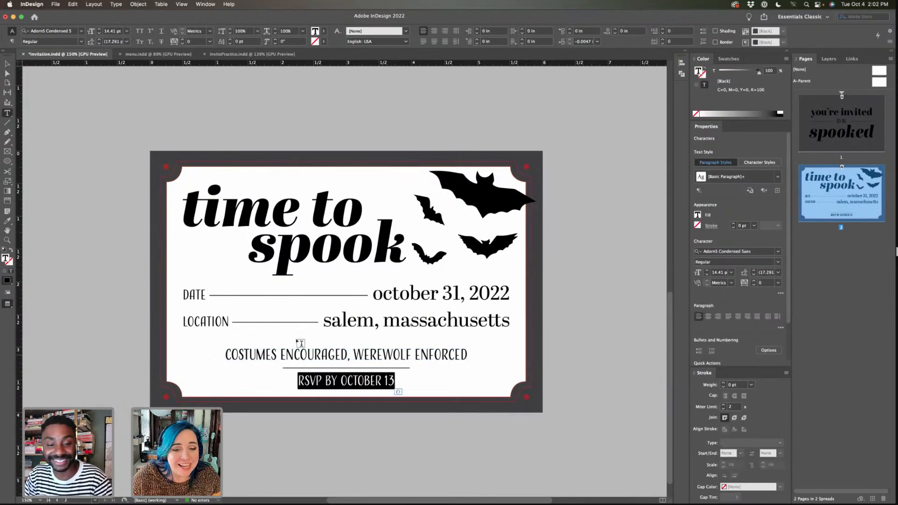
pyautogui.click(7, 221)
pyautogui.click(401, 356)
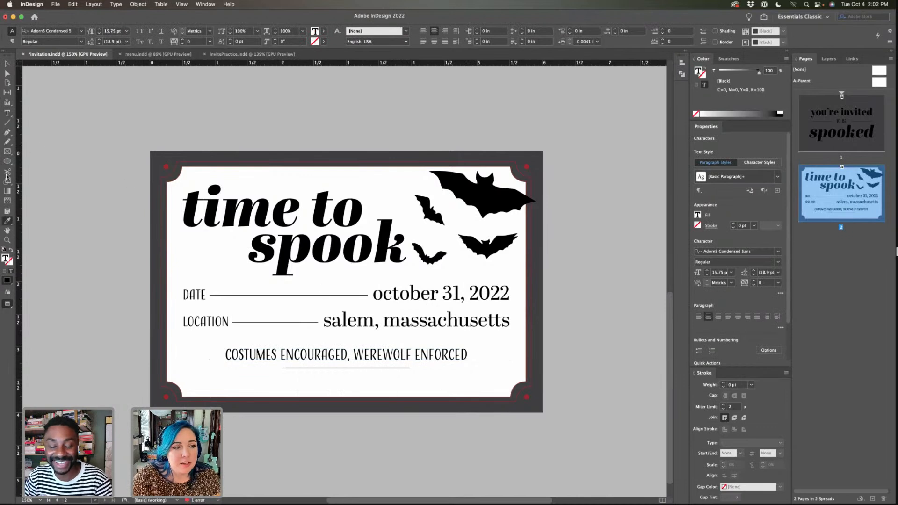
pyautogui.press('super+z')
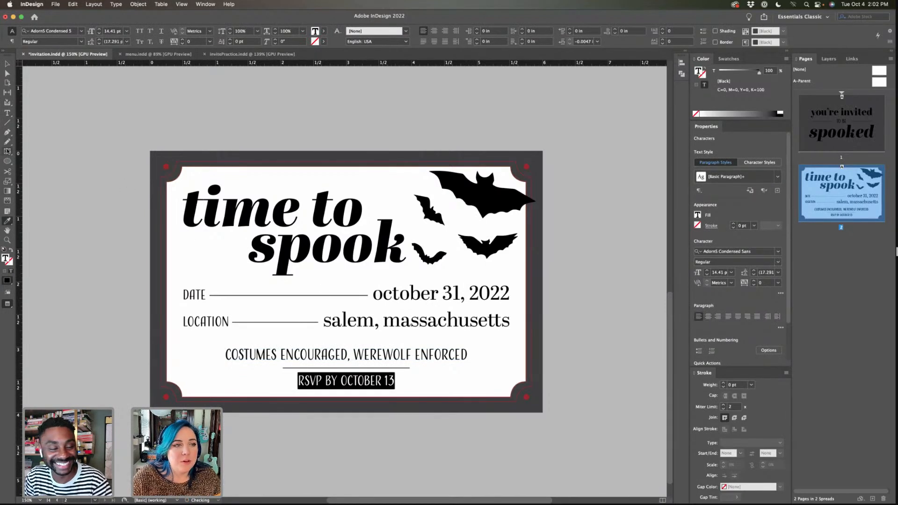
pyautogui.click(7, 113)
pyautogui.tripleClick(373, 356)
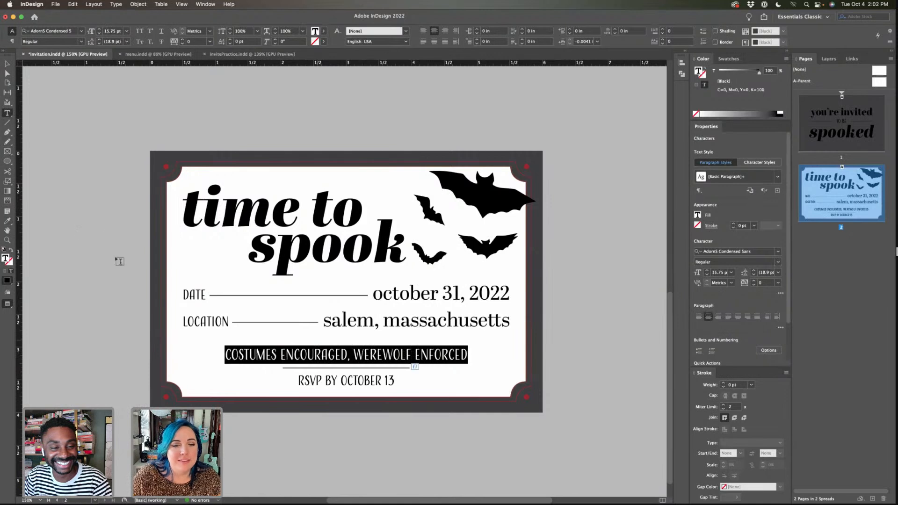
pyautogui.click(7, 221)
pyautogui.click(357, 376)
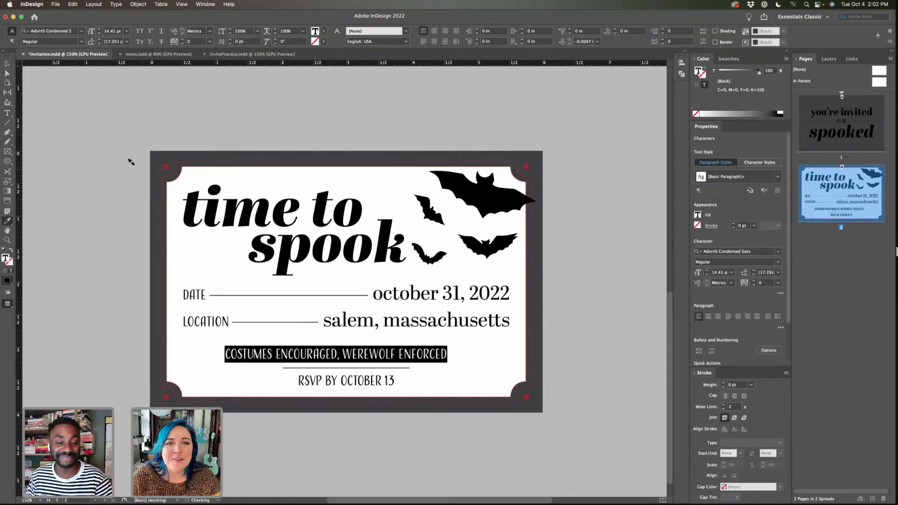
pyautogui.click(7, 63)
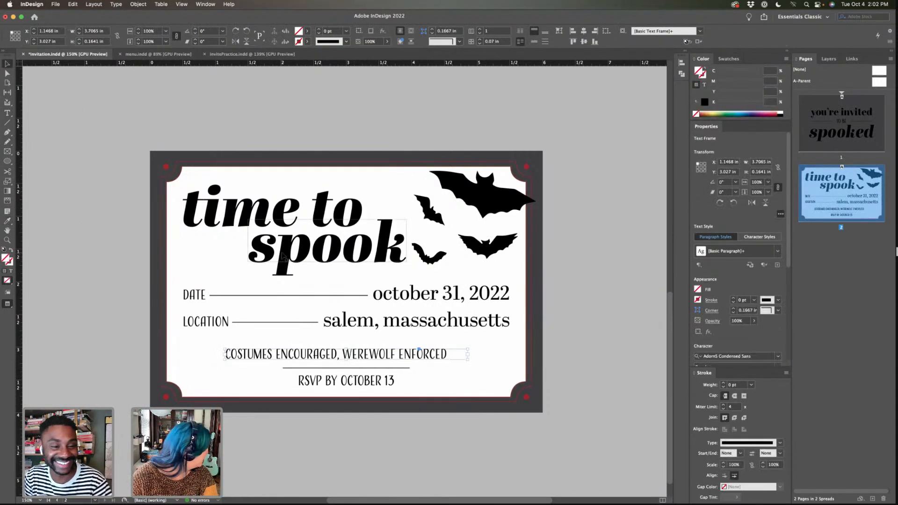
pyautogui.click(488, 370)
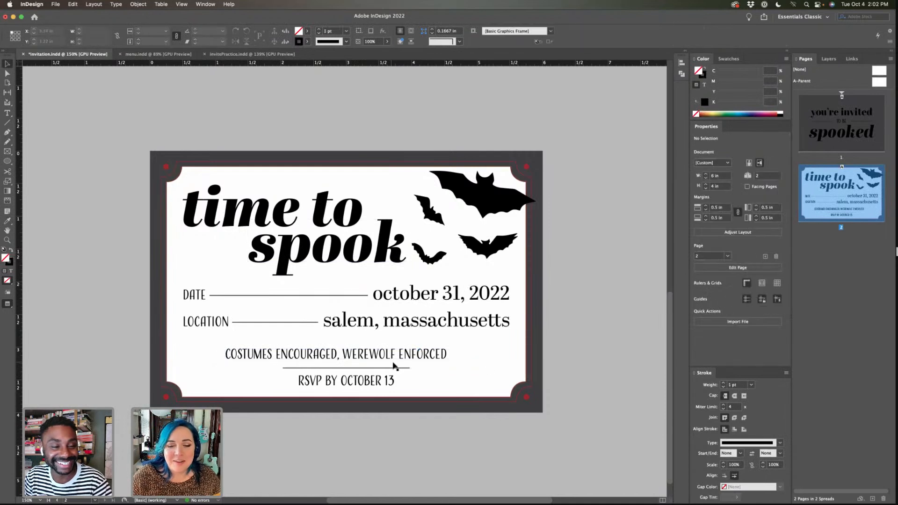
# Shift the costumes frame slightly, then nudge it up together with the divider rule.
pyautogui.moveTo(395, 361); pyautogui.dragTo(423, 358)
pyautogui.click(438, 382)
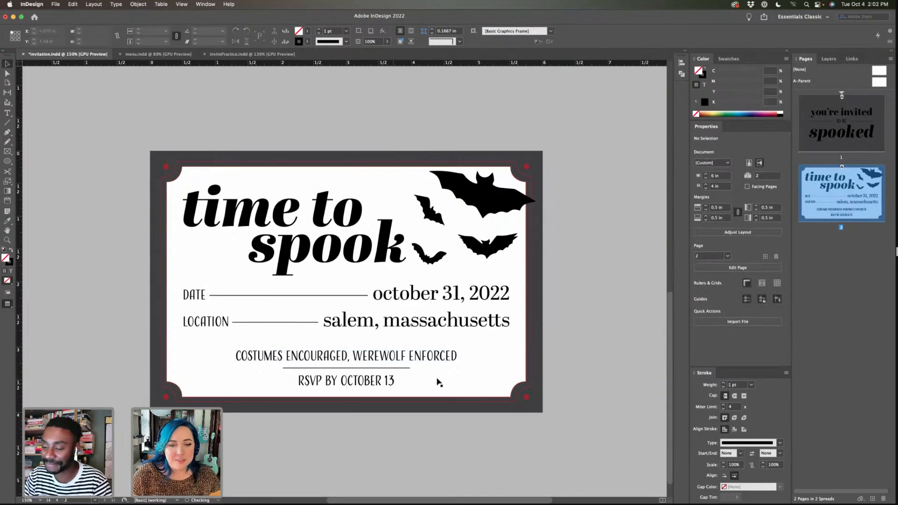
pyautogui.click(370, 368)
pyautogui.keyDown('shift'); pyautogui.click(378, 355); pyautogui.keyUp('shift')
pyautogui.press('Up')
pyautogui.press('Up')
pyautogui.press('Up')
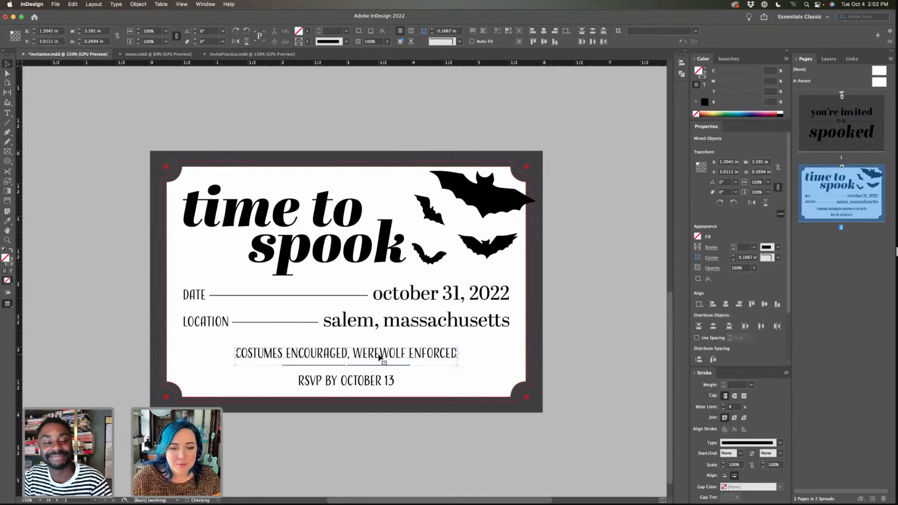
pyautogui.click(410, 374)
# Fine-tune the divider rule so it sits centred between the costumes and RSVP lines.
pyautogui.click(375, 367)
pyautogui.press('Down')
pyautogui.press('Down')
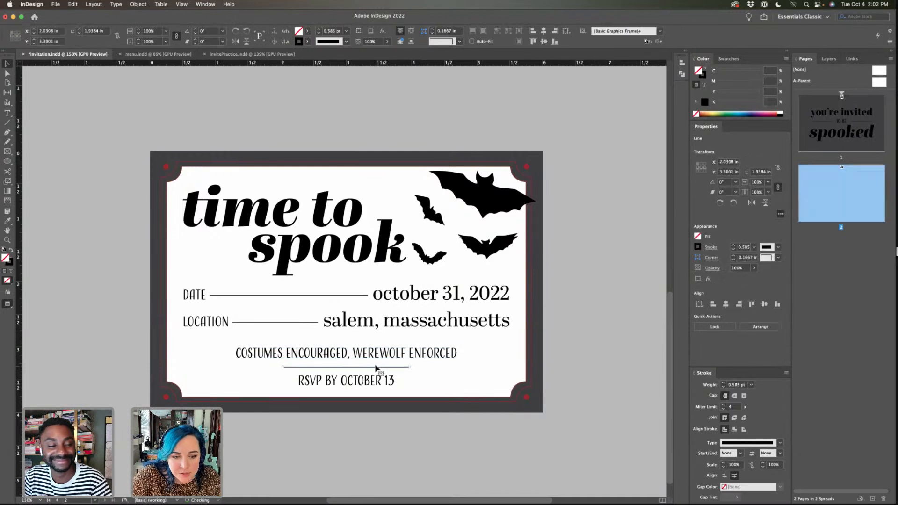
pyautogui.click(466, 385)
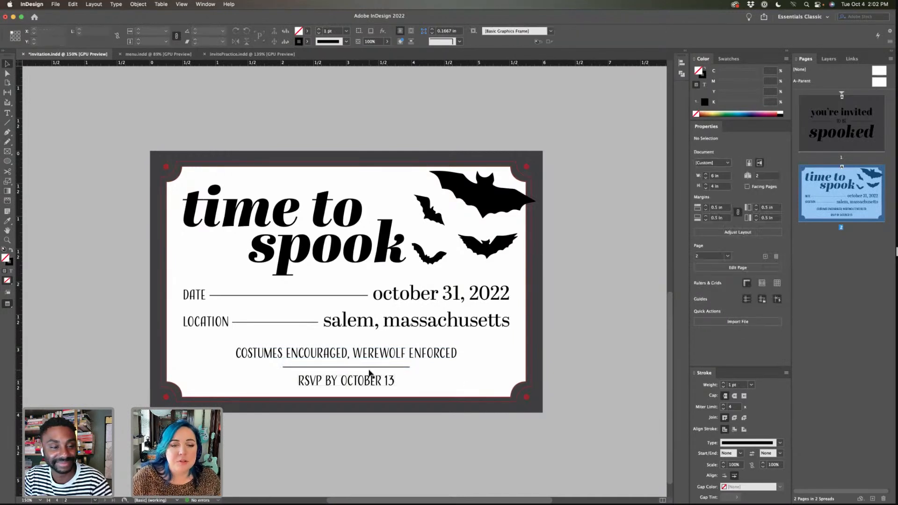
pyautogui.click(366, 368)
pyautogui.press('Up')
pyautogui.click(367, 371)
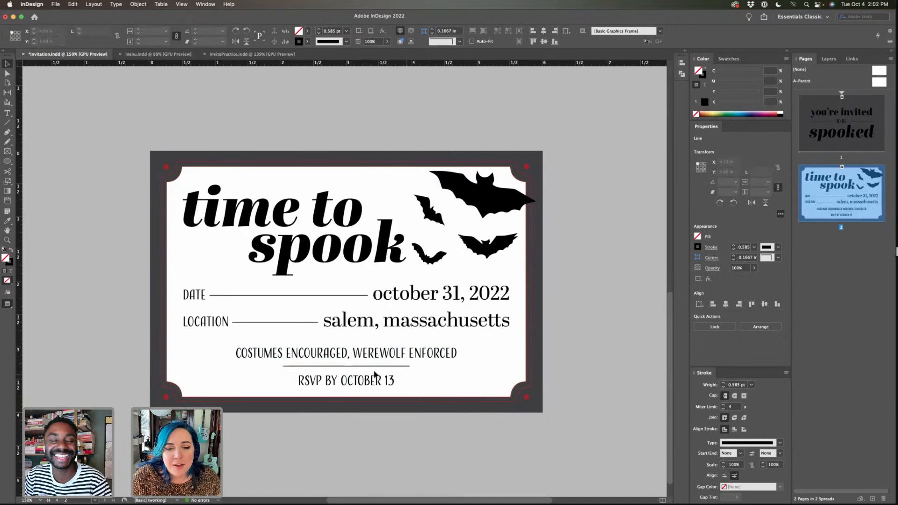
pyautogui.click(367, 370)
pyautogui.click(496, 377)
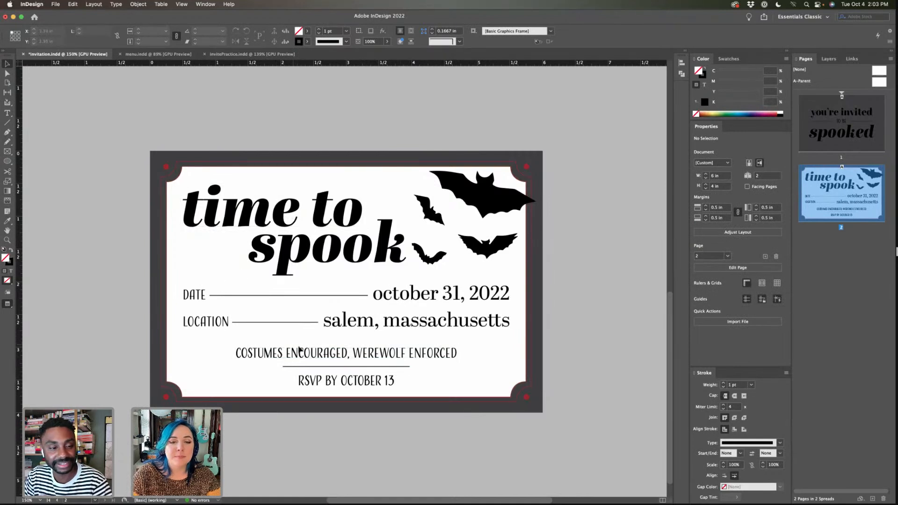
# Move the costumes text beside the RSVP line and scale both frames down.
pyautogui.moveTo(345, 358); pyautogui.dragTo(265, 386)
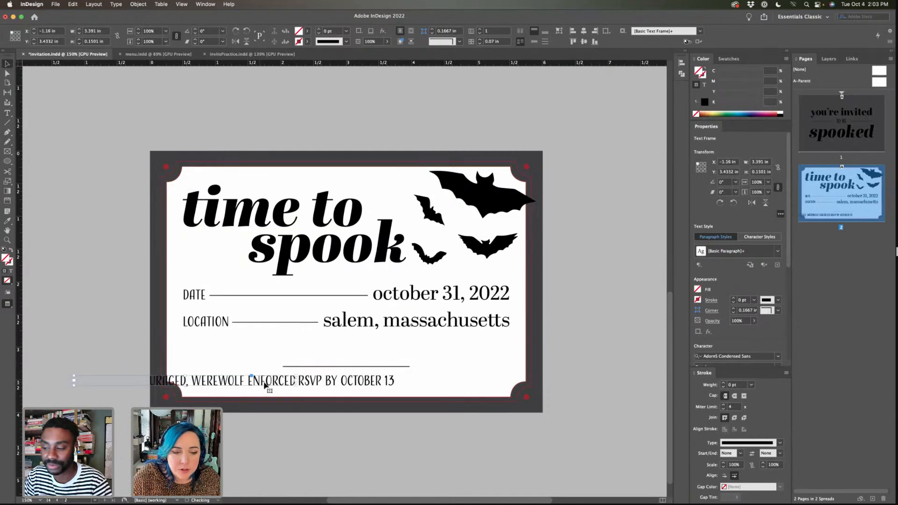
pyautogui.keyDown('shift'); pyautogui.click(320, 385); pyautogui.keyUp('shift')
pyautogui.moveTo(394, 376)
pyautogui.mouseDown()
pyautogui.moveTo(344, 381)
pyautogui.moveTo(421, 381)
pyautogui.moveTo(363, 386)
pyautogui.moveTo(399, 387)
pyautogui.mouseUp()
pyautogui.click(406, 373)
pyautogui.keyDown('shift'); pyautogui.click(361, 382); pyautogui.keyUp('shift')
pyautogui.click(458, 359)
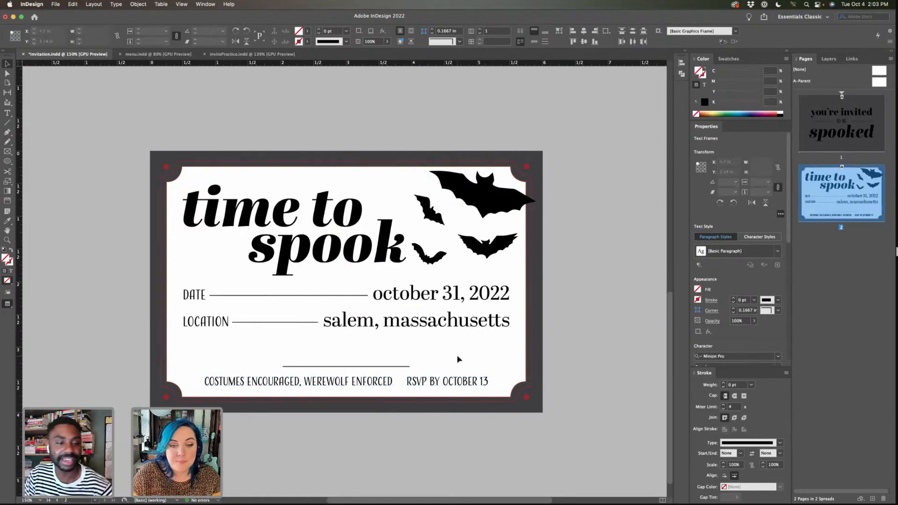
# Delete the divider rule and fine-tune the two bottom frames' horizontal placement.
pyautogui.click(374, 366)
pyautogui.press('Delete')
pyautogui.moveTo(382, 384); pyautogui.dragTo(377, 384)
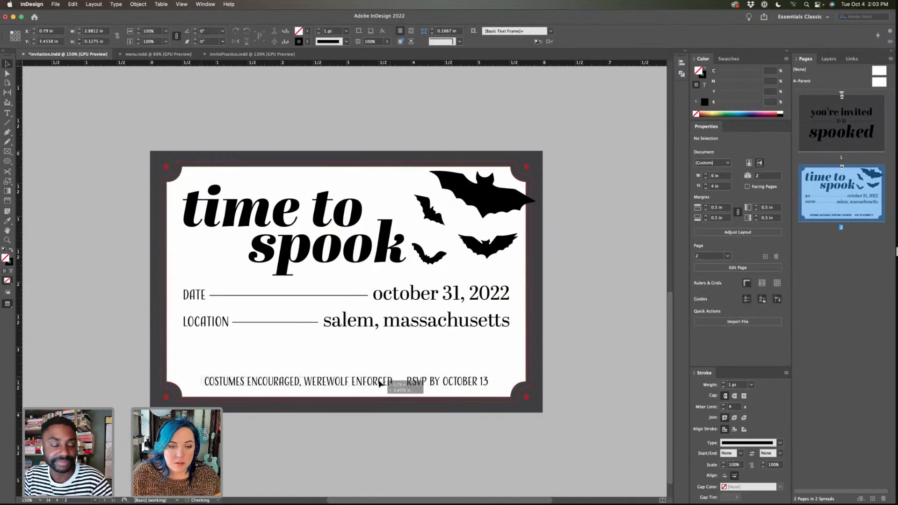
pyautogui.keyDown('shift'); pyautogui.click(448, 384); pyautogui.keyUp('shift')
pyautogui.moveTo(448, 385); pyautogui.dragTo(451, 385)
pyautogui.click(231, 330)
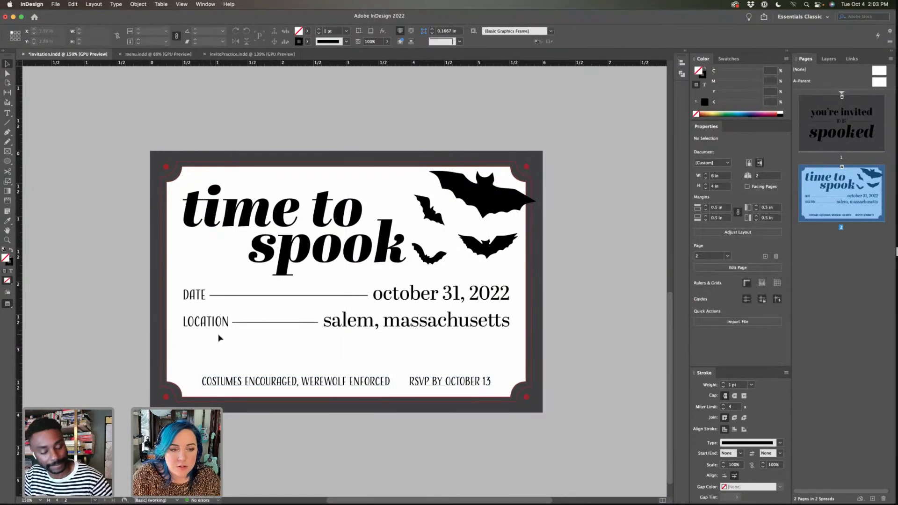
pyautogui.click(428, 323)
# Duplicate the LOCATION row and retype the copy as 'TIME' / 'the haunting hour'.
pyautogui.keyDown('shift'); pyautogui.click(221, 323); pyautogui.keyUp('shift')
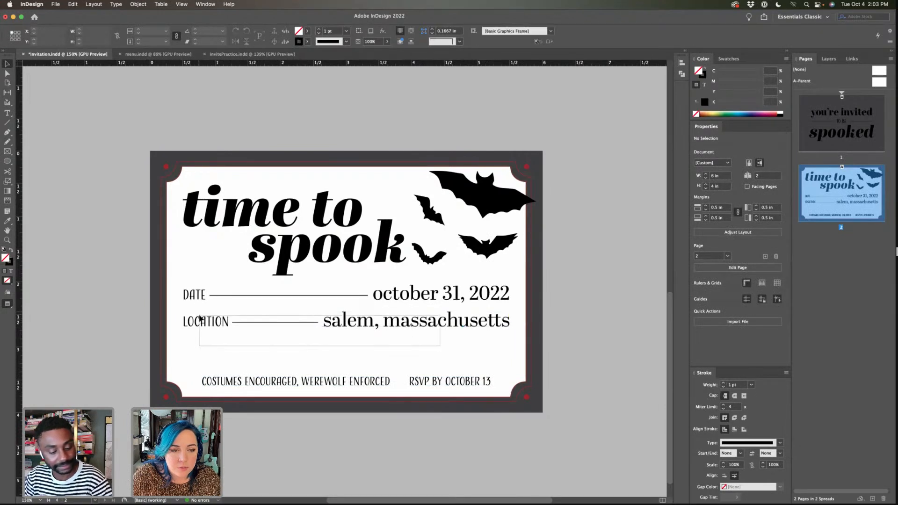
pyautogui.moveTo(220, 325); pyautogui.dragTo(219, 356)
pyautogui.doubleClick(217, 349)
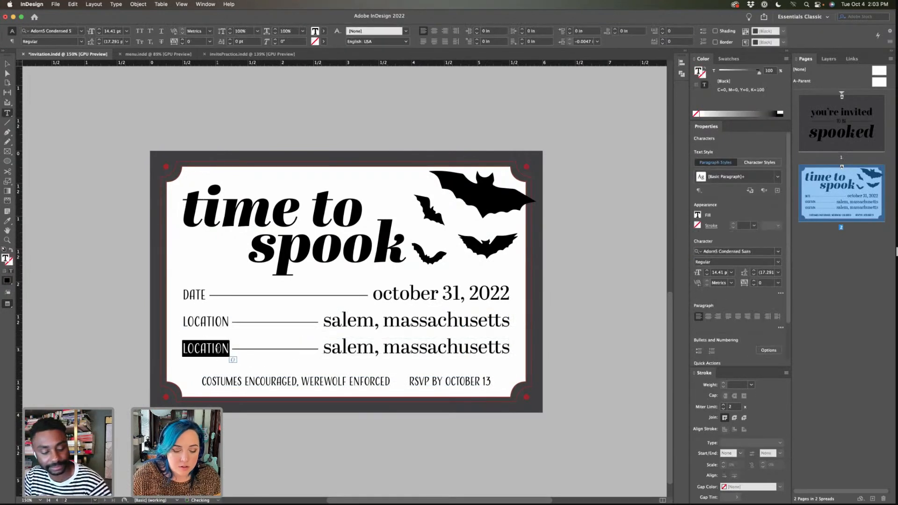
pyautogui.doubleClick(211, 320)
pyautogui.write('TIME')
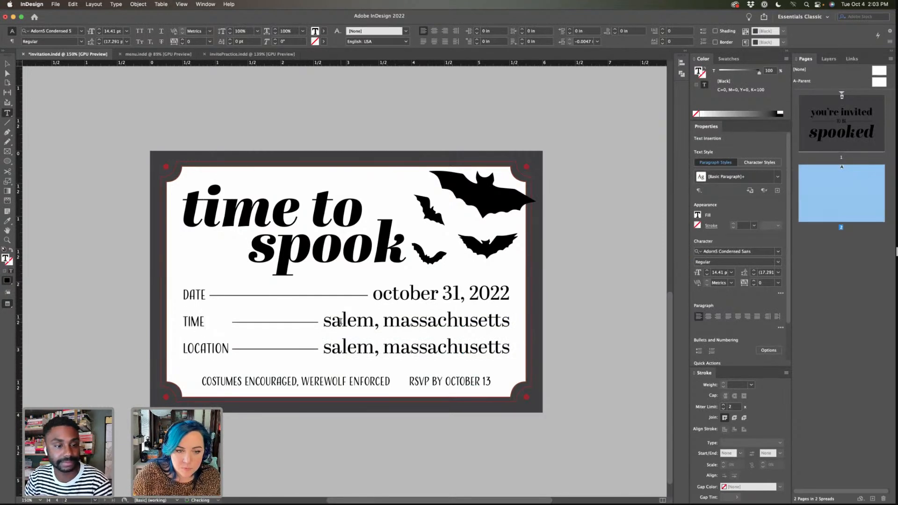
pyautogui.doubleClick(340, 321)
pyautogui.tripleClick(340, 322)
pyautogui.write('the h')
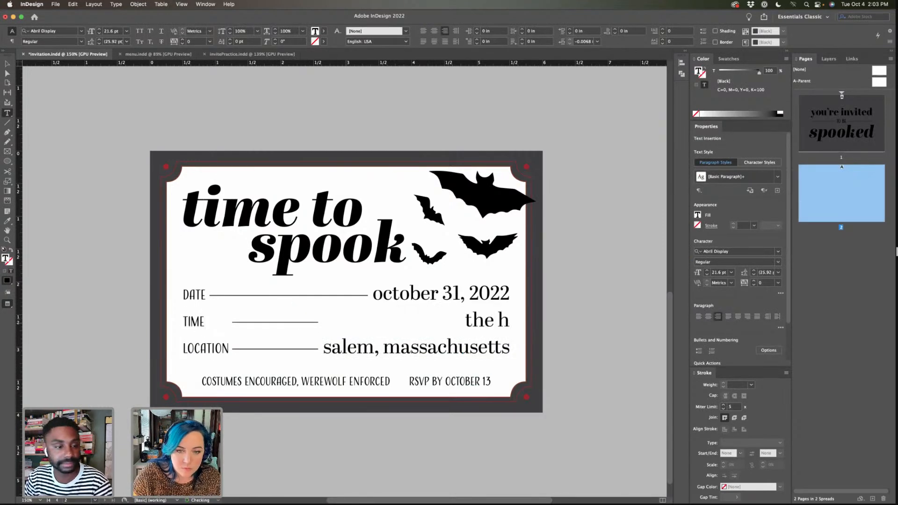
pyautogui.write('aunting hour')
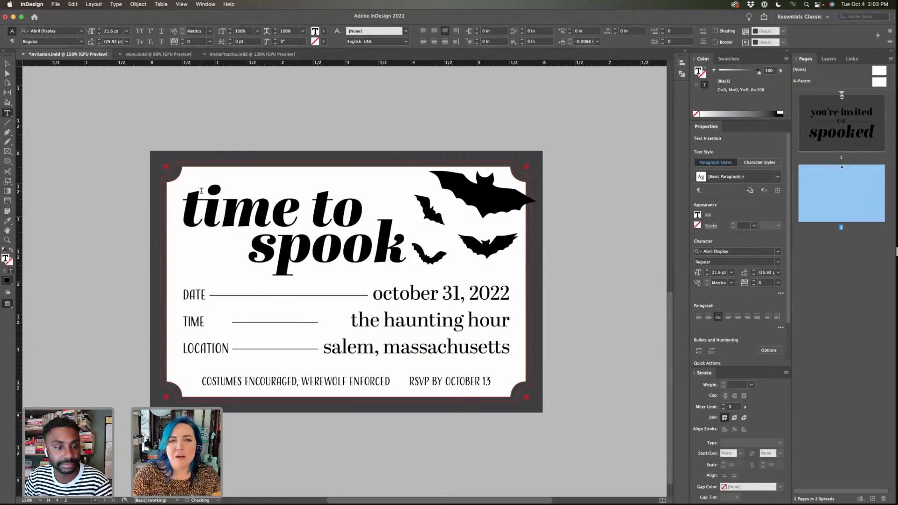
pyautogui.click(7, 64)
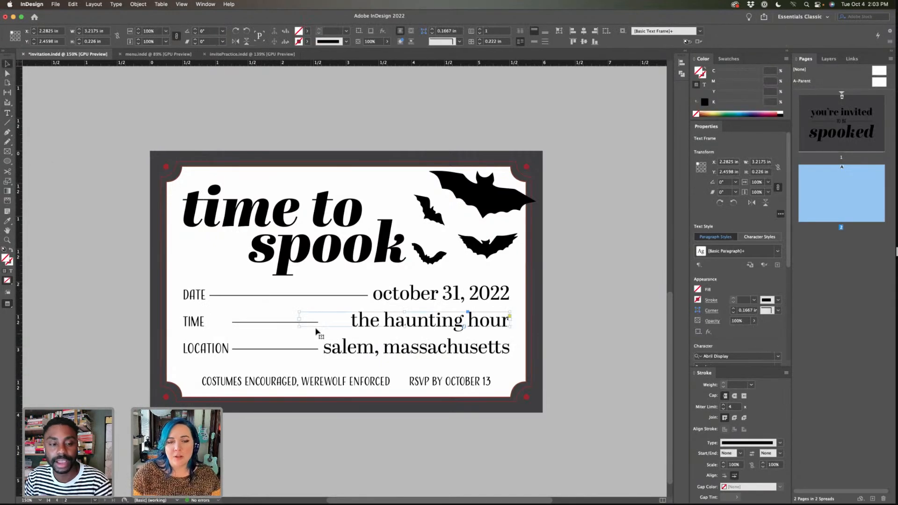
# Stretch the TIME rule so it runs from the TIME label to 'the haunting hour'.
pyautogui.click(290, 321)
pyautogui.moveTo(318, 322); pyautogui.dragTo(347, 327)
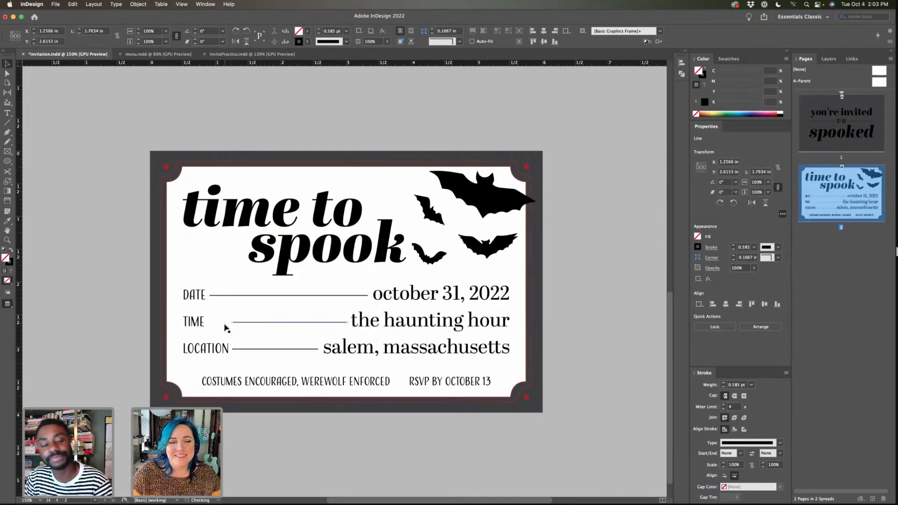
pyautogui.moveTo(233, 322); pyautogui.dragTo(208, 326)
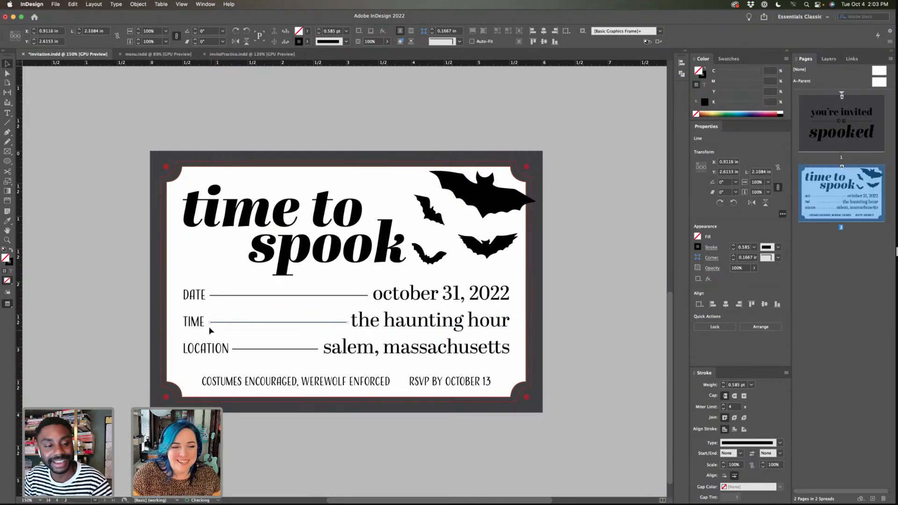
pyautogui.click(214, 336)
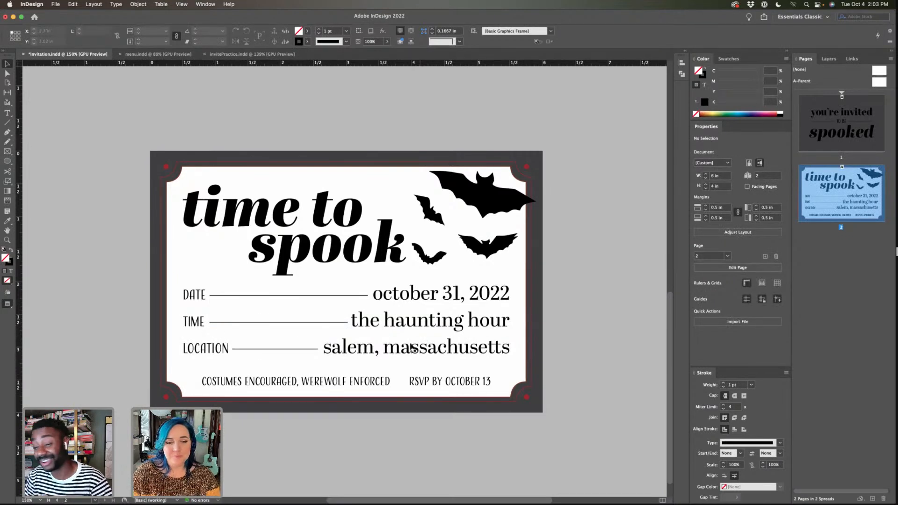
pyautogui.moveTo(347, 323); pyautogui.dragTo(346, 324)
pyautogui.click(350, 339)
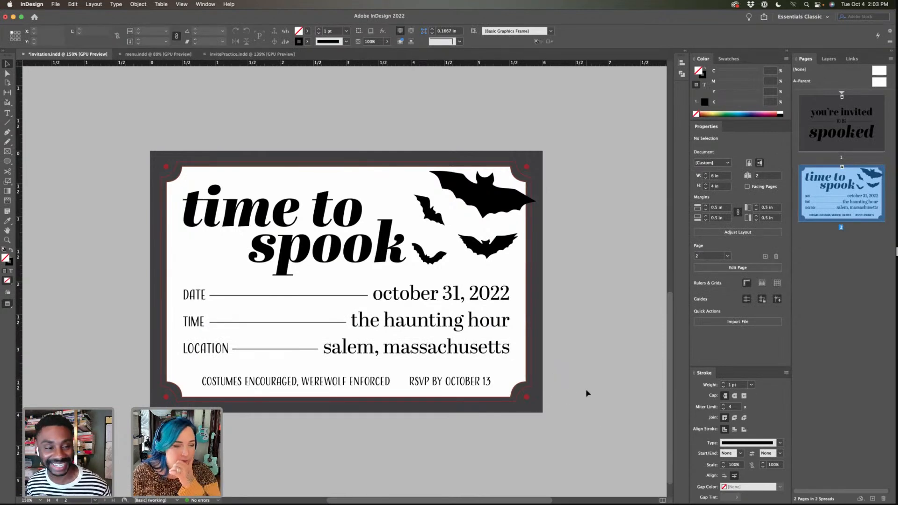
pyautogui.moveTo(192, 291); pyautogui.dragTo(489, 354)
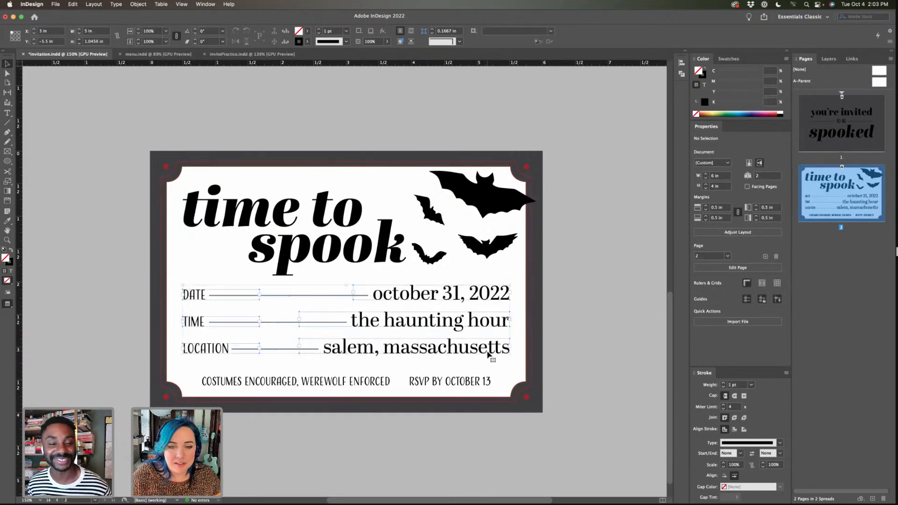
# Scale the costumes and RSVP frames down and shift them right to centre on the card.
pyautogui.click(458, 385)
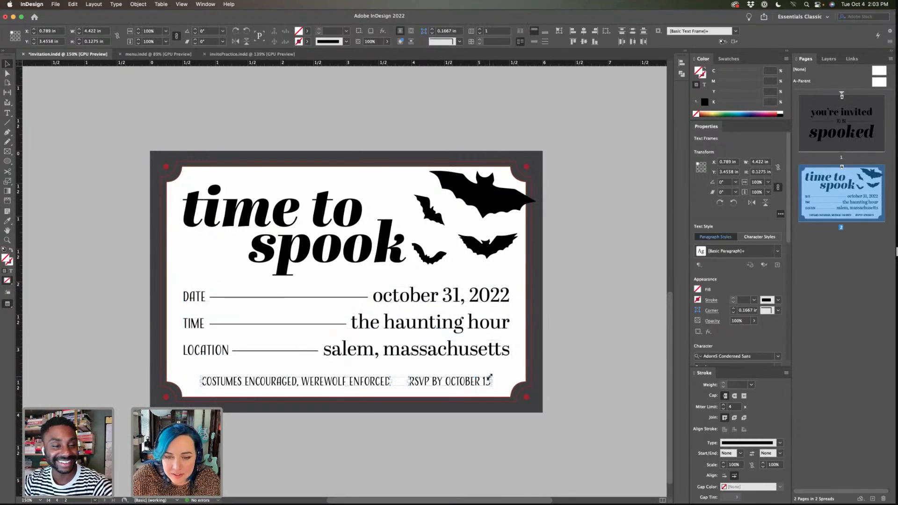
pyautogui.moveTo(489, 377); pyautogui.dragTo(476, 377)
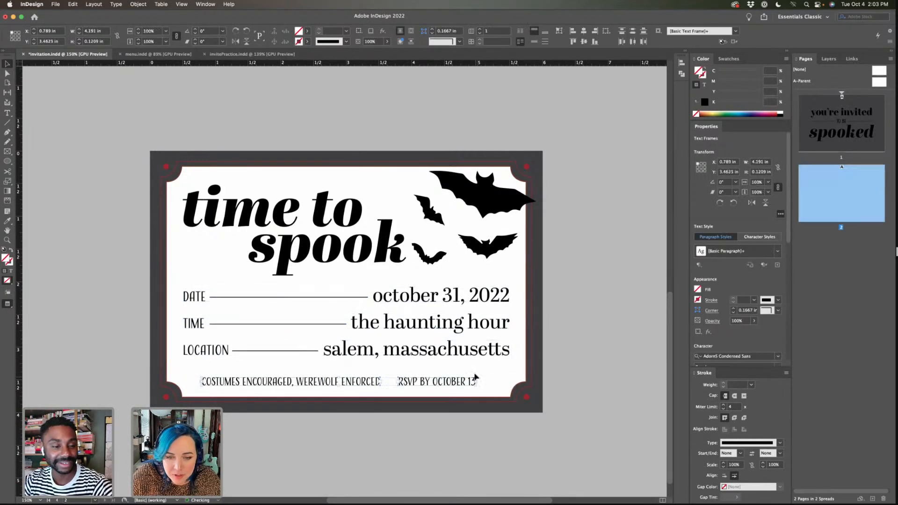
pyautogui.click(446, 381)
pyautogui.keyDown('shift'); pyautogui.click(379, 381); pyautogui.keyUp('shift')
pyautogui.moveTo(475, 377); pyautogui.dragTo(440, 384)
pyautogui.press('shift+super+a')
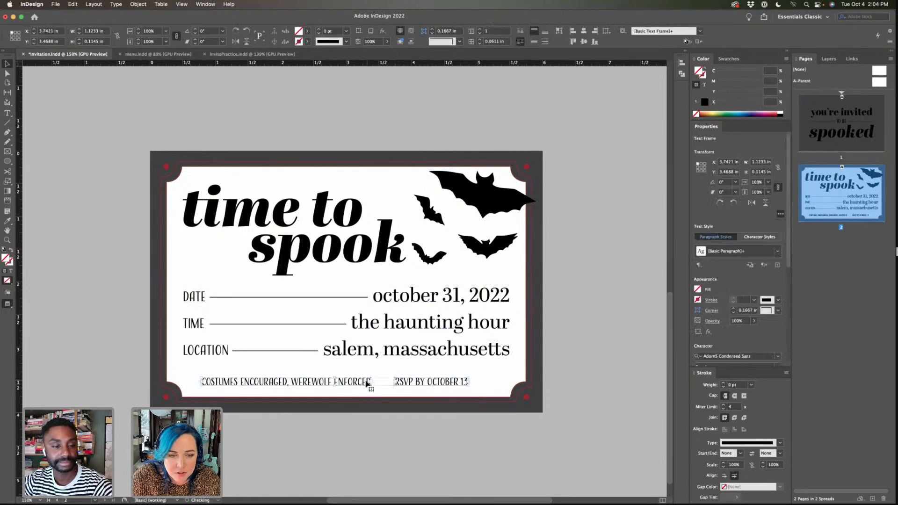
pyautogui.keyDown('shift'); pyautogui.click(369, 383); pyautogui.keyUp('shift')
pyautogui.moveTo(368, 383); pyautogui.dragTo(392, 384)
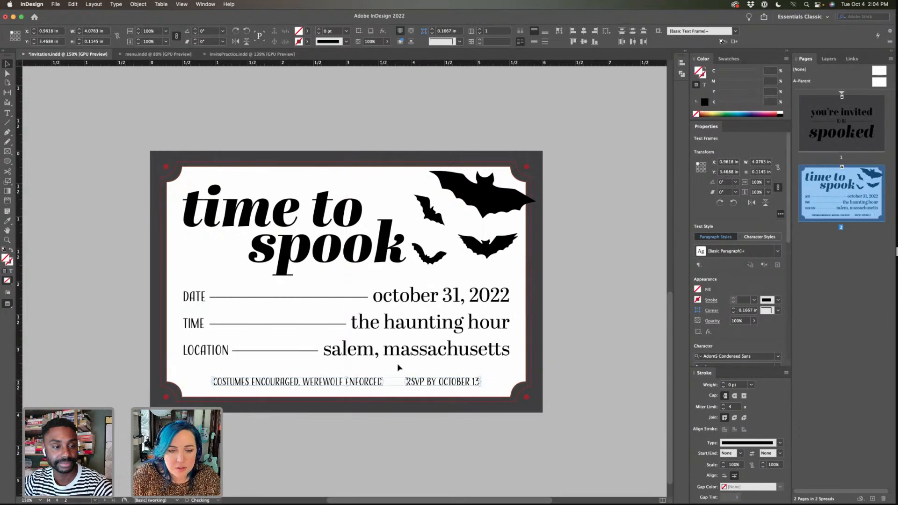
pyautogui.press('shift+super+a')
# Recolour the 'time to spook' heading with the purple swatch.
pyautogui.press('w')
pyautogui.doubleClick(307, 229)
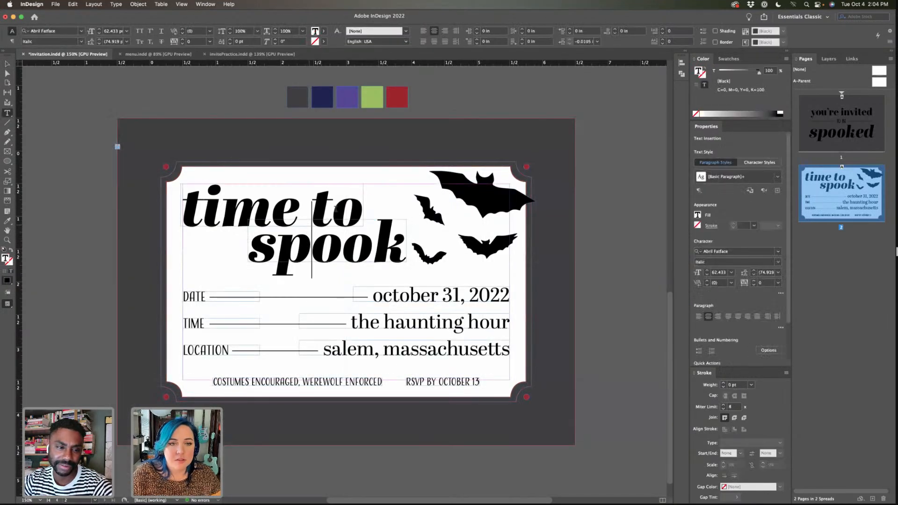
pyautogui.tripleClick(300, 215)
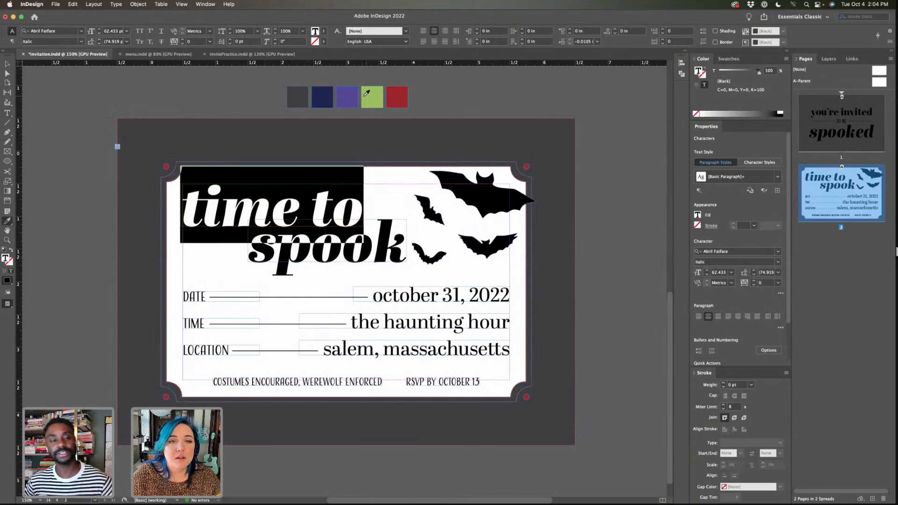
pyautogui.click(350, 97)
pyautogui.moveTo(405, 243); pyautogui.dragTo(207, 228)
pyautogui.click(8, 64)
pyautogui.press('w')
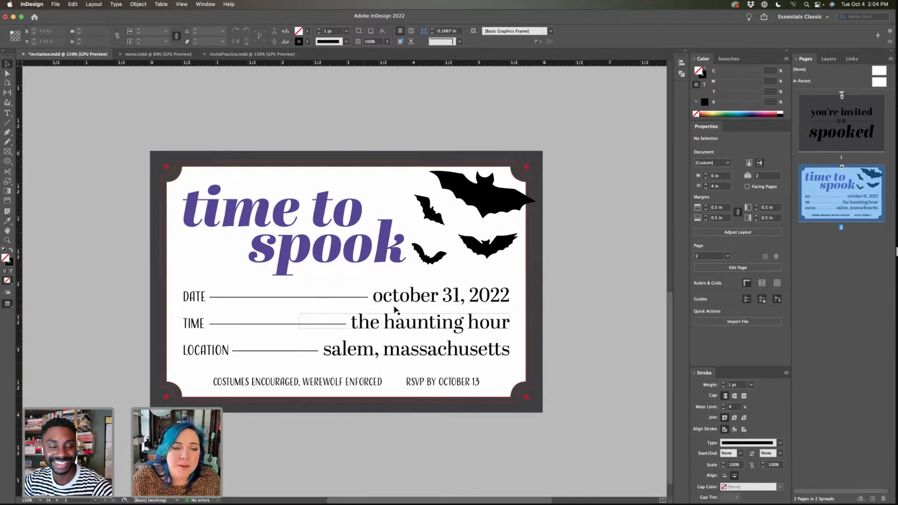
# Turn the date, 'the haunting hour' and 'salem, massachusetts' text green and preview the card.
pyautogui.press('w')
pyautogui.doubleClick(448, 303)
pyautogui.press('super+a')
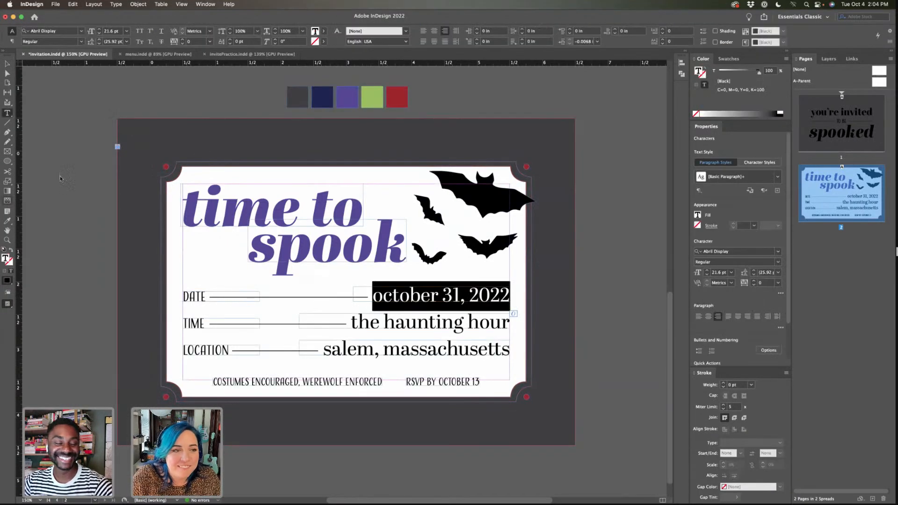
pyautogui.click(7, 221)
pyautogui.click(374, 96)
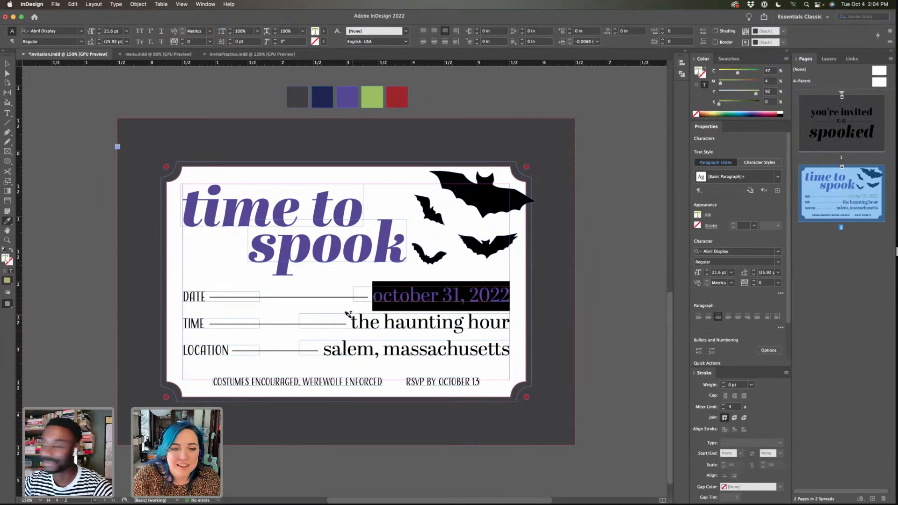
pyautogui.moveTo(348, 318); pyautogui.dragTo(563, 316)
pyautogui.press('super+shift+a')
pyautogui.moveTo(322, 349); pyautogui.dragTo(513, 348)
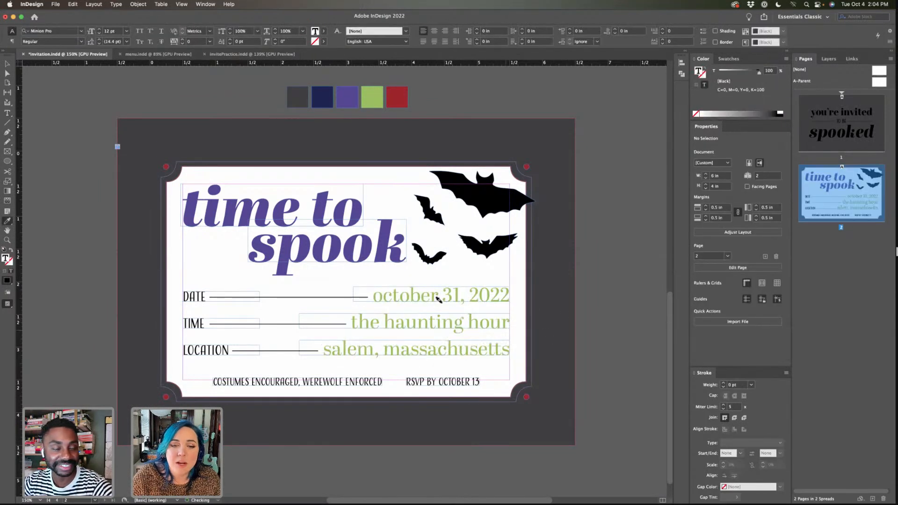
pyautogui.click(7, 64)
pyautogui.press('w')
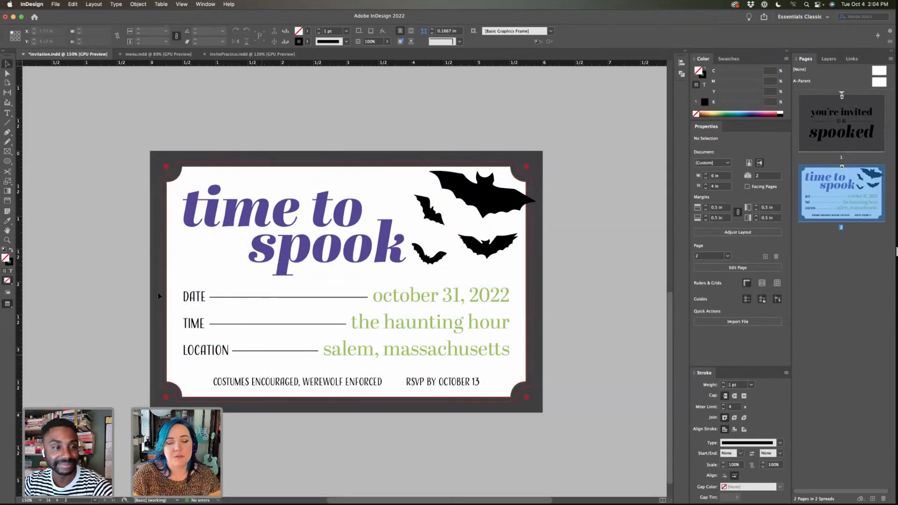
pyautogui.scroll(-2, 450, 462)
pyautogui.hscroll(1, 449, 462)
pyautogui.scroll(1, 453, 464)
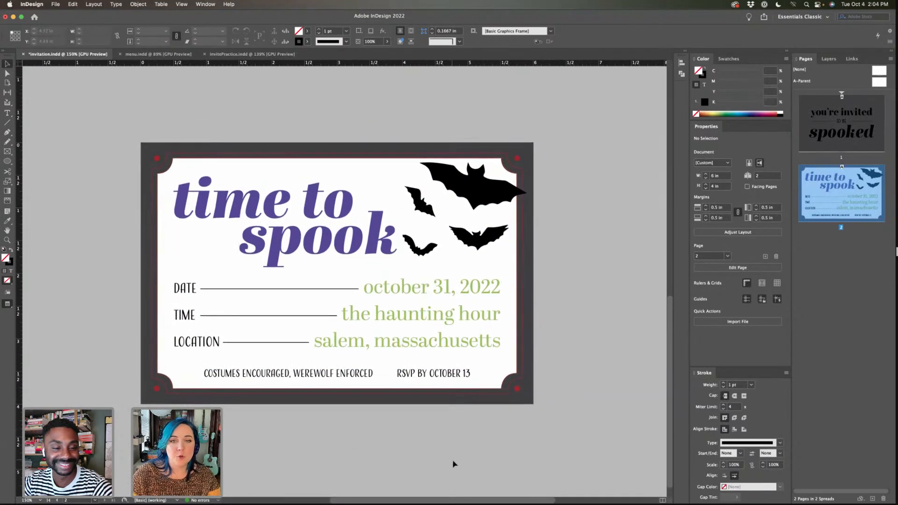
pyautogui.scroll(2, 453, 464)
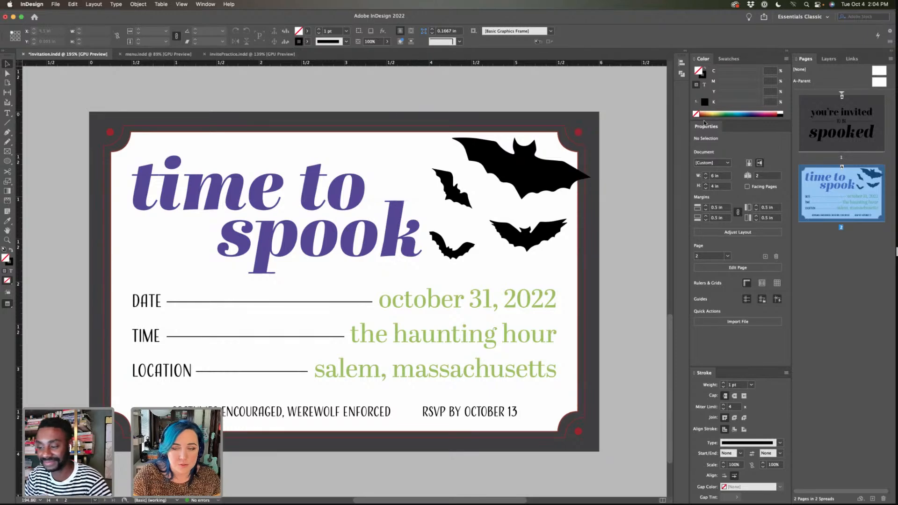
# On page 1, select the inner panel inside the front card group and fill it with Black.
pyautogui.click(829, 58)
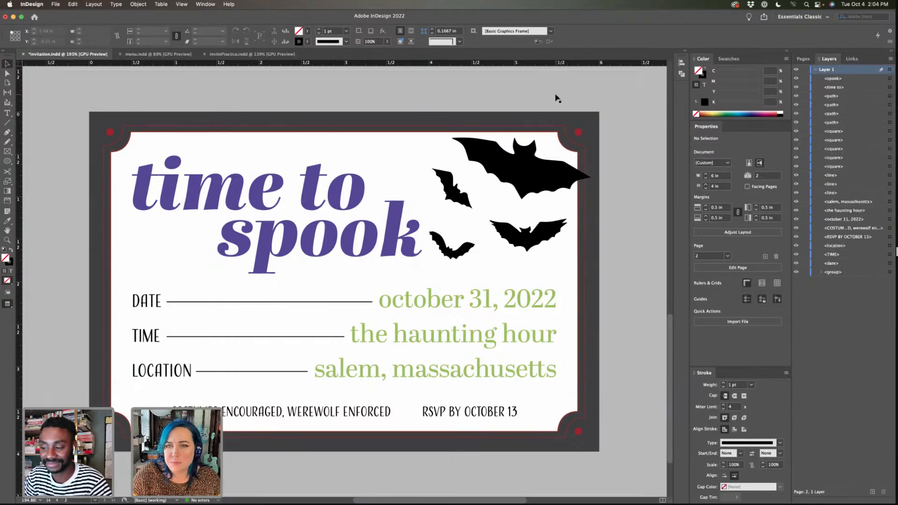
pyautogui.click(556, 95)
pyautogui.click(806, 59)
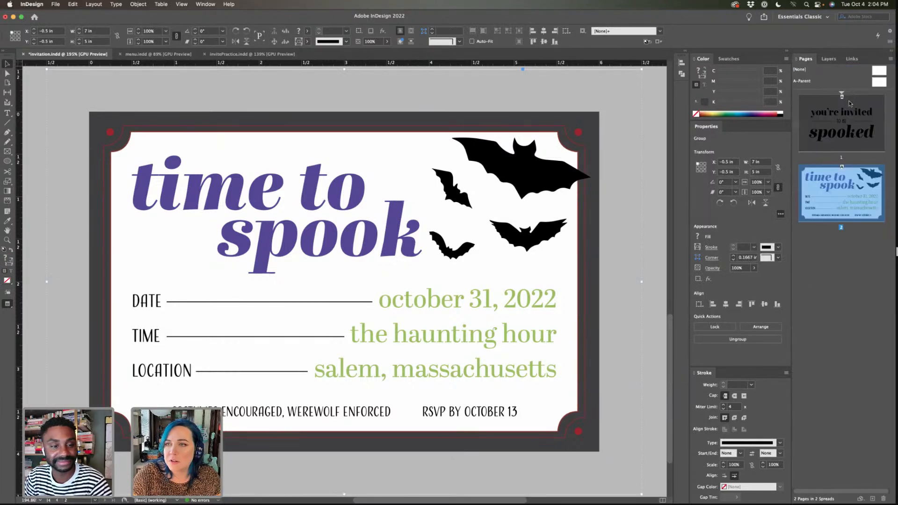
pyautogui.doubleClick(849, 104)
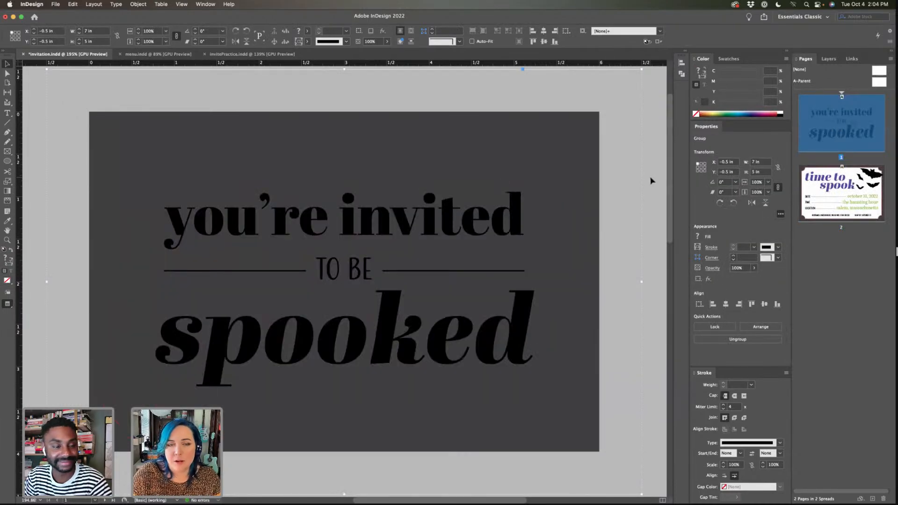
pyautogui.click(651, 180)
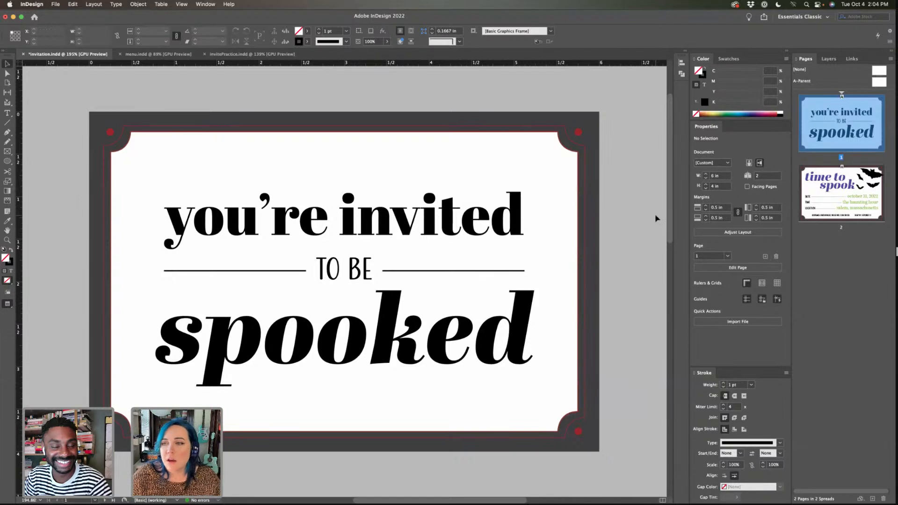
pyautogui.click(574, 161)
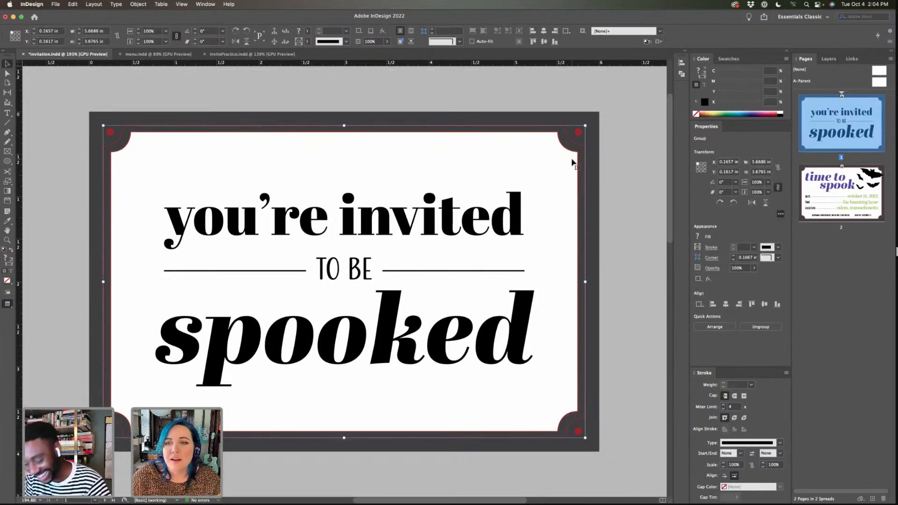
pyautogui.doubleClick(572, 163)
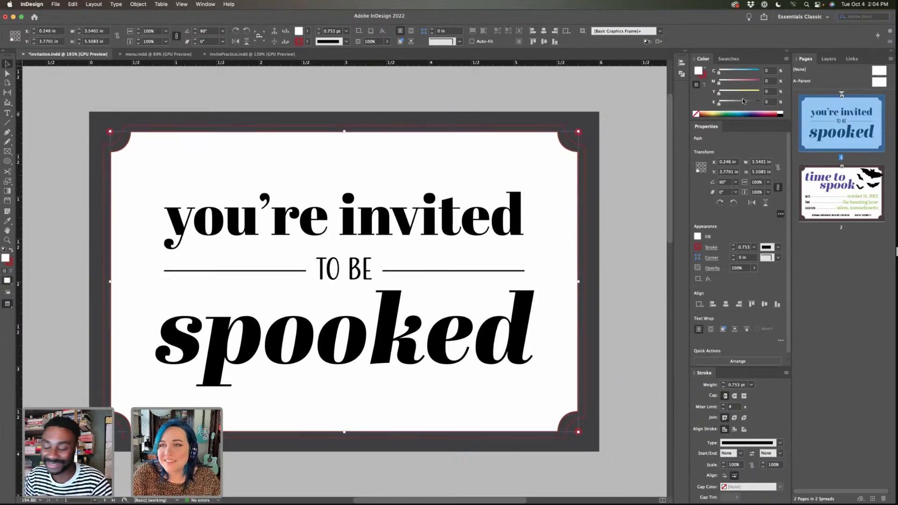
pyautogui.click(783, 113)
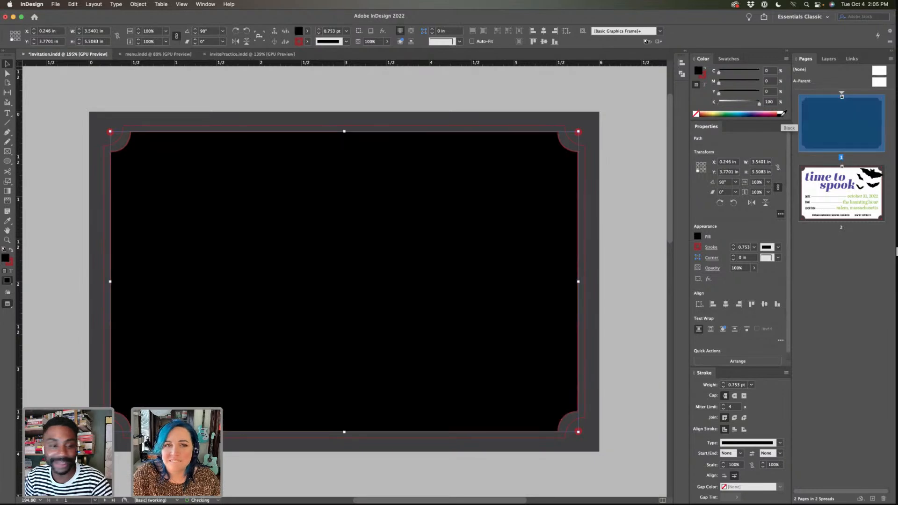
pyautogui.click(627, 251)
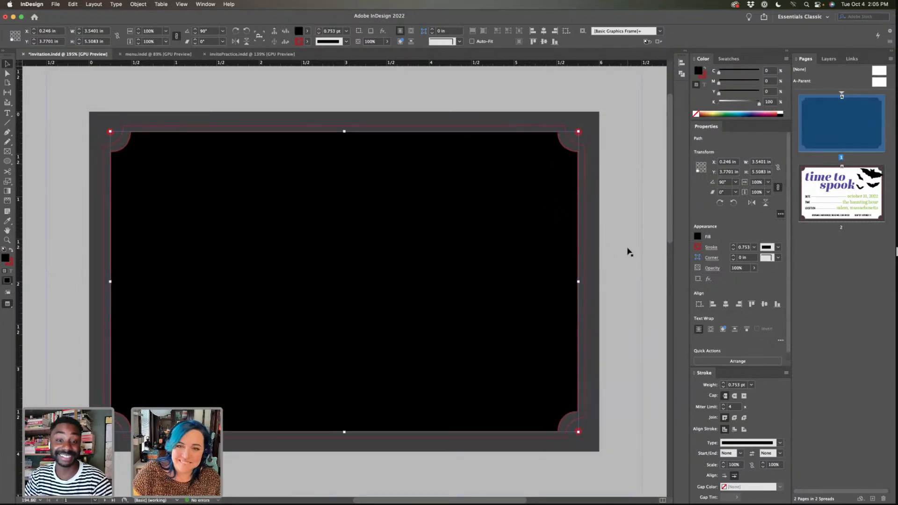
pyautogui.doubleClick(395, 229)
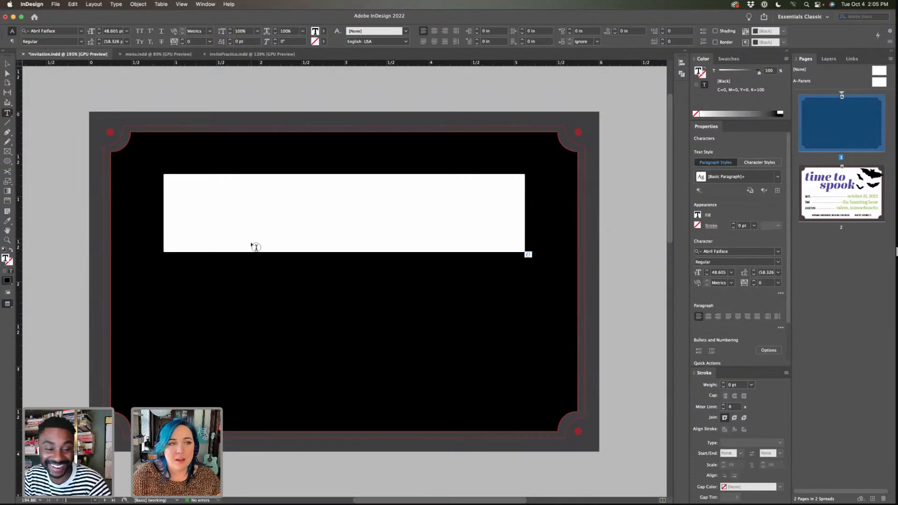
# Copy the five colour swatches and paste them on the pasteboard above the page 1 card.
pyautogui.click(6, 66)
pyautogui.click(95, 88)
pyautogui.click(230, 186)
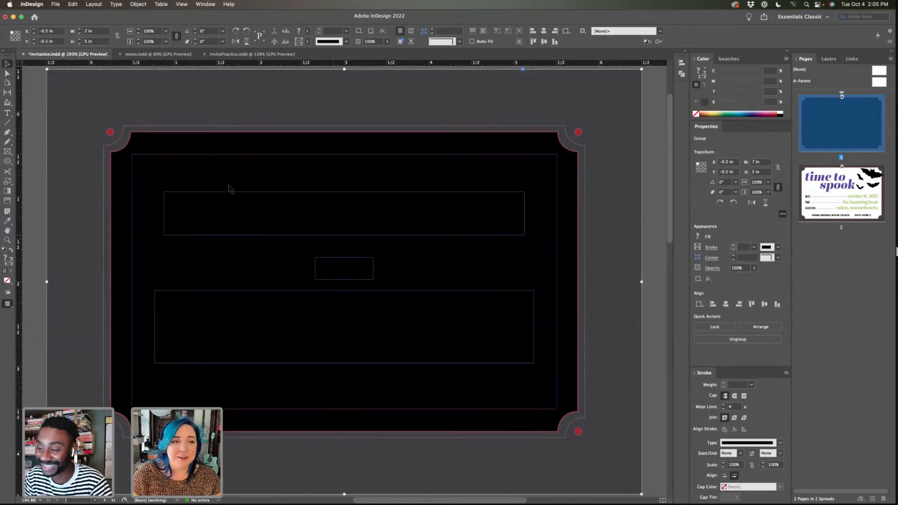
pyautogui.press('super+minus')
pyautogui.scroll(-5, 261, 348)
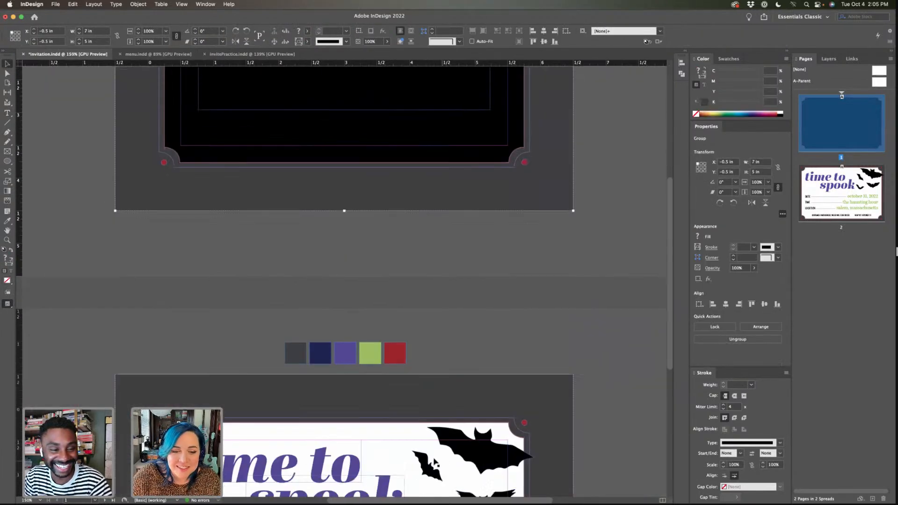
pyautogui.moveTo(261, 348); pyautogui.dragTo(467, 358)
pyautogui.scroll(5, 463, 324)
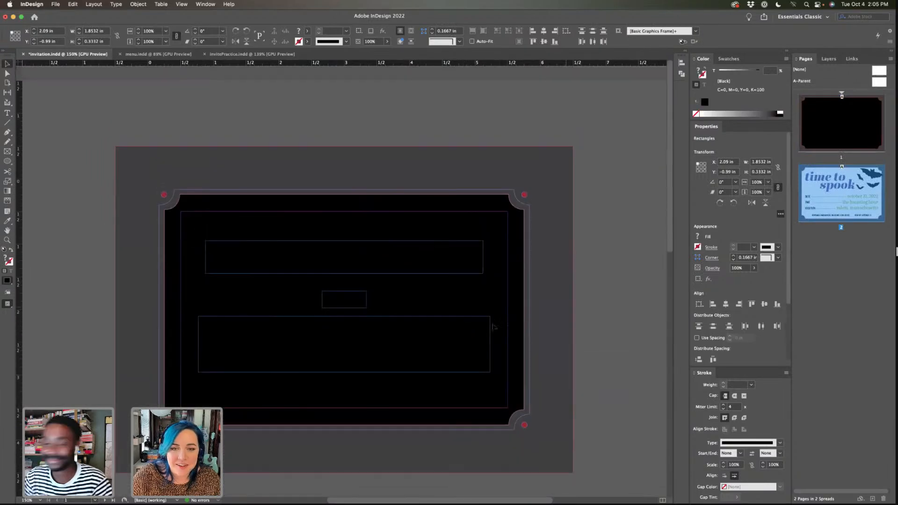
pyautogui.click(579, 299)
pyautogui.press('super+v')
pyautogui.moveTo(371, 283); pyautogui.dragTo(382, 126)
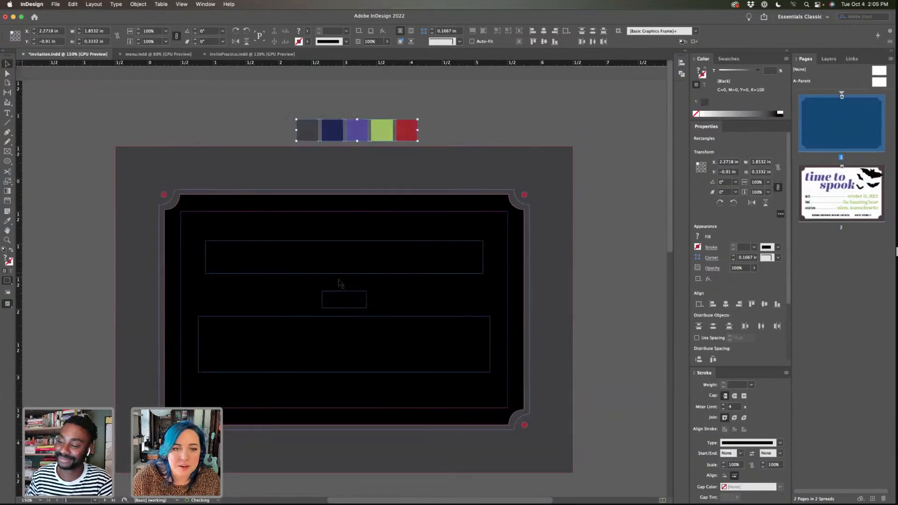
pyautogui.doubleClick(356, 261)
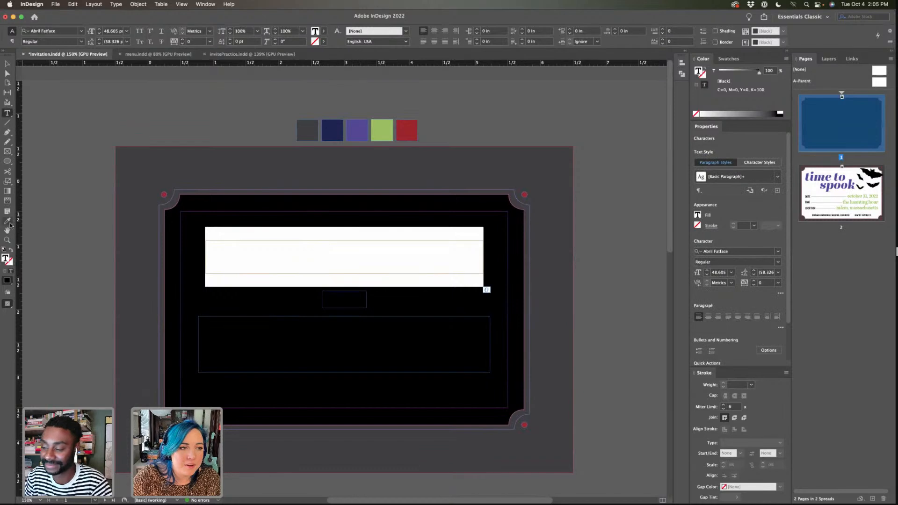
# Colour the 'you're invited' and 'spooked' text with the green swatch.
pyautogui.click(355, 131)
pyautogui.press('super+shift+a')
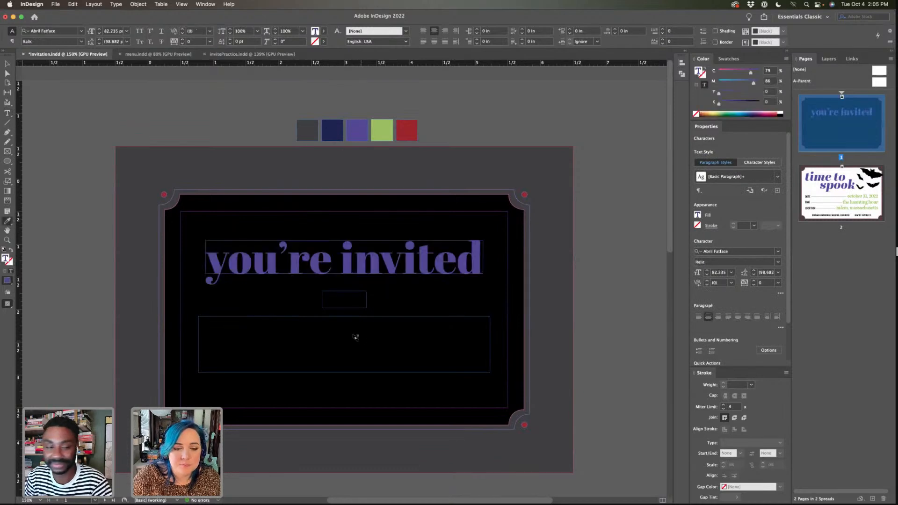
pyautogui.click(7, 113)
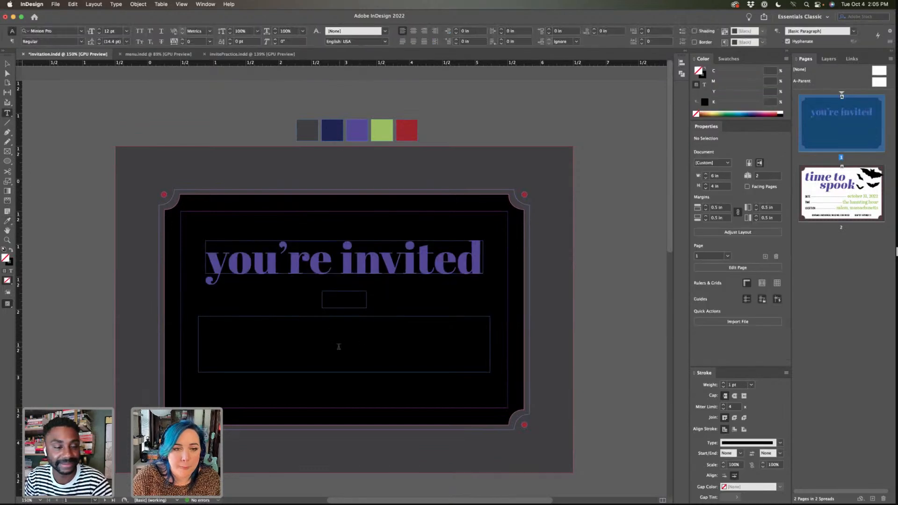
pyautogui.click(339, 347)
pyautogui.click(7, 221)
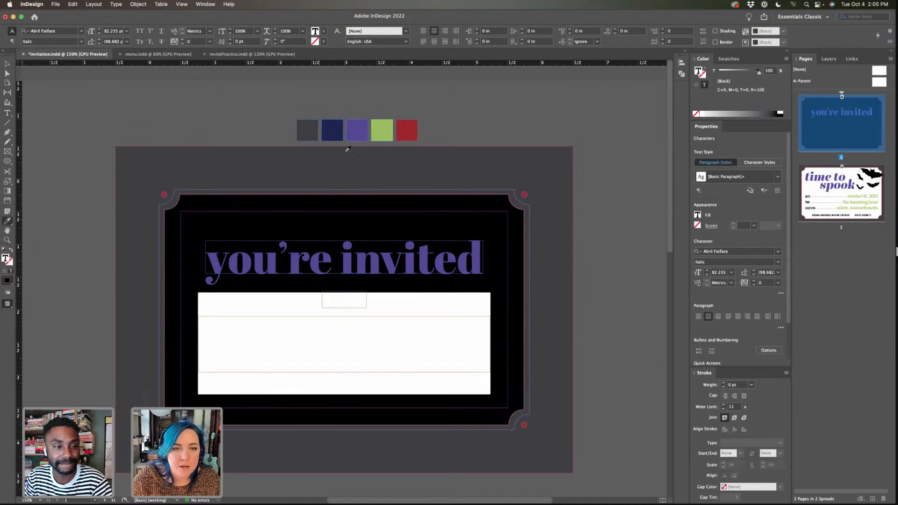
pyautogui.click(382, 128)
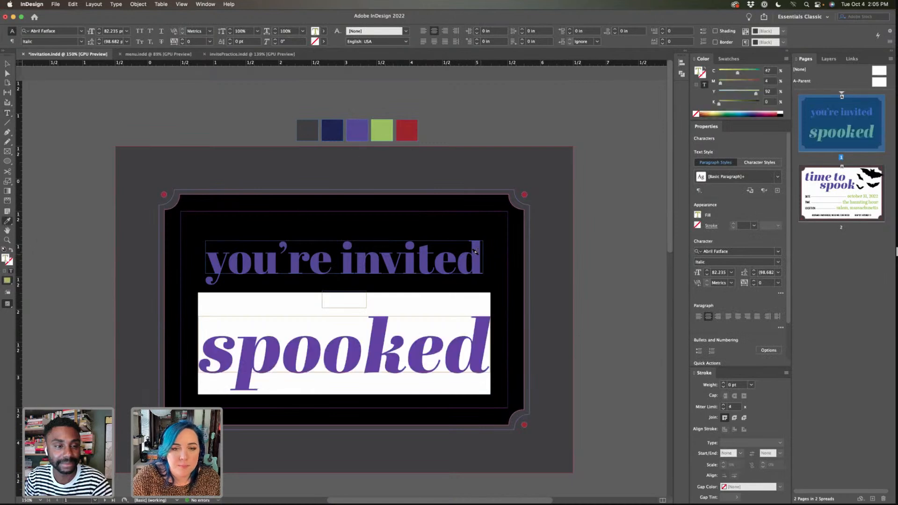
pyautogui.moveTo(475, 251); pyautogui.dragTo(207, 260)
pyautogui.click(50, 222)
# Make the 'TO BE' text purple with the purple swatch.
pyautogui.click(7, 114)
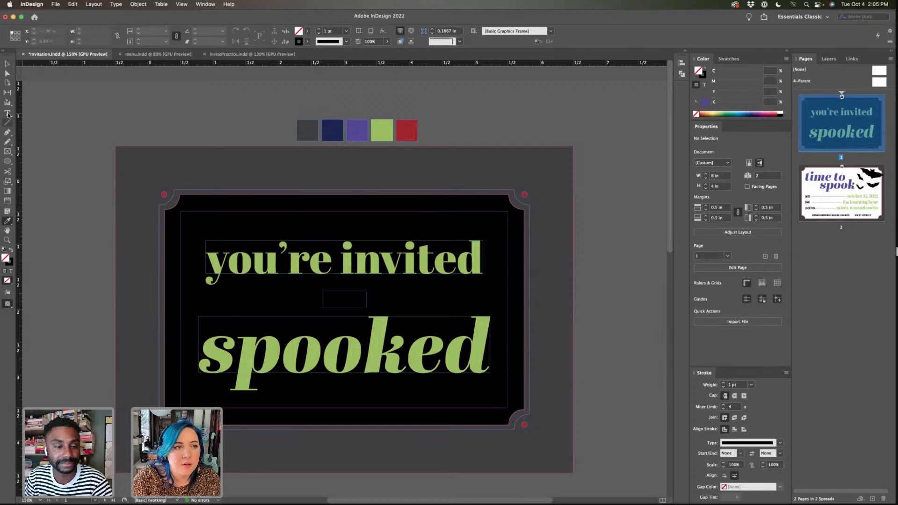
pyautogui.click(354, 300)
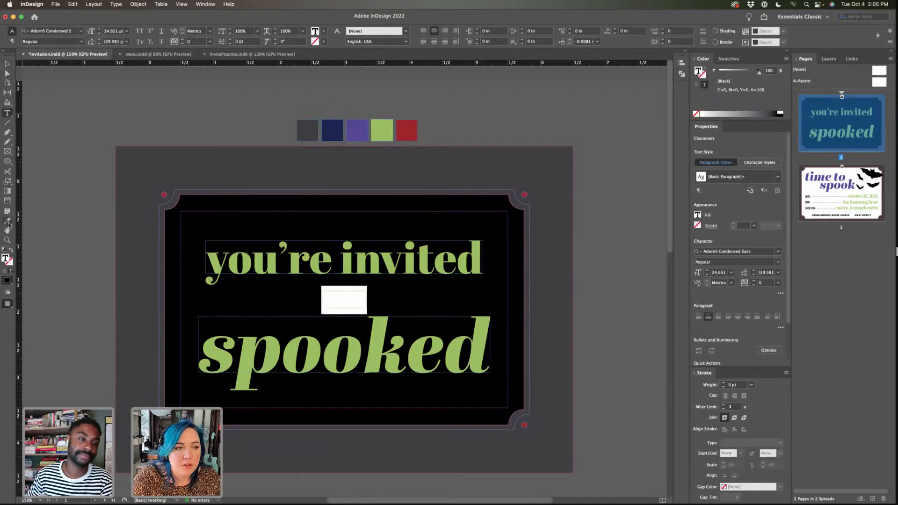
pyautogui.click(7, 221)
pyautogui.click(357, 129)
pyautogui.click(7, 65)
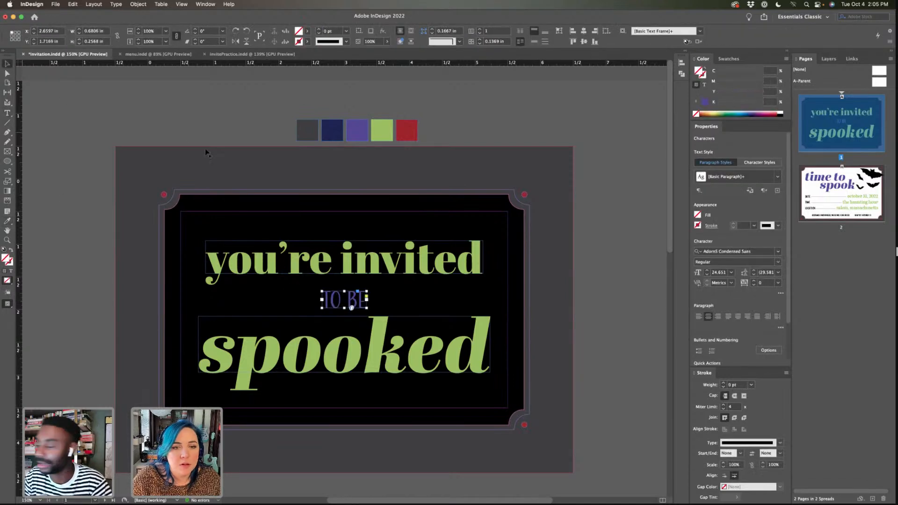
pyautogui.click(207, 143)
# Give both side lines of 'TO BE' a purple stroke and preview the card.
pyautogui.click(389, 303)
pyautogui.click(392, 302)
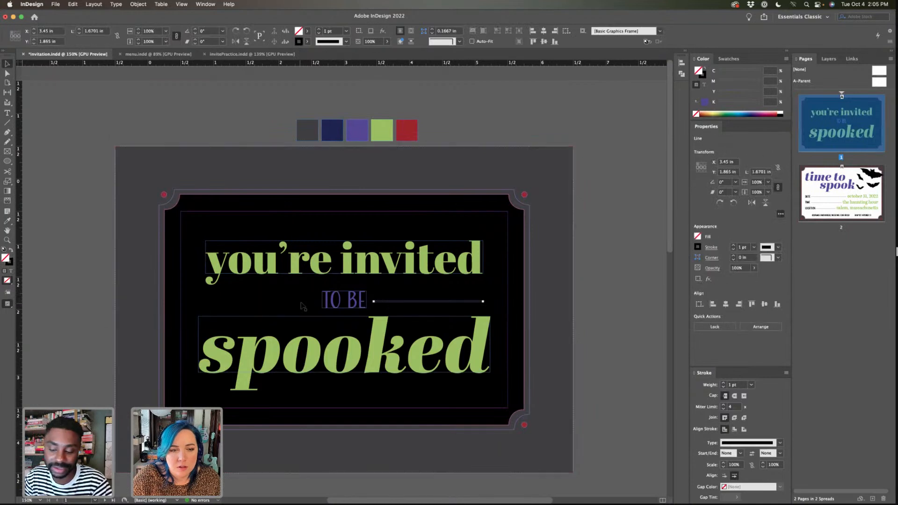
pyautogui.keyDown('shift'); pyautogui.click(309, 302); pyautogui.keyUp('shift')
pyautogui.click(11, 264)
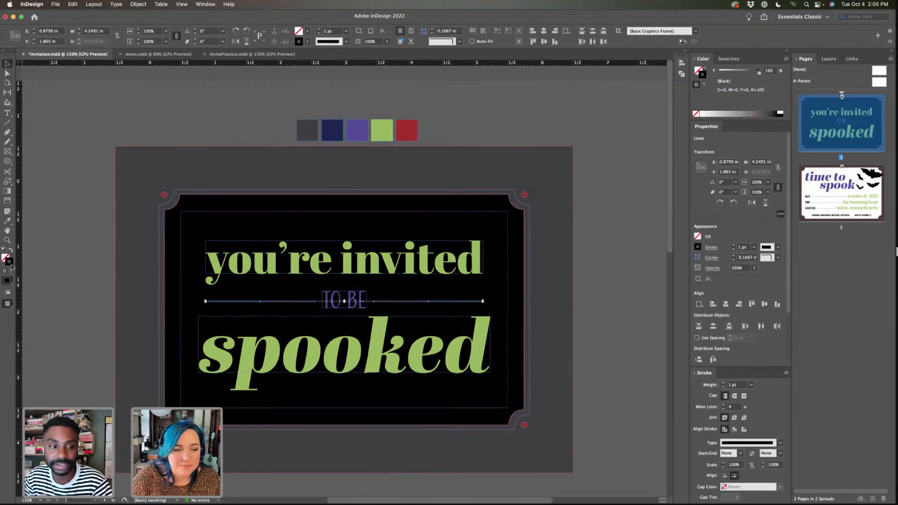
pyautogui.press('i')
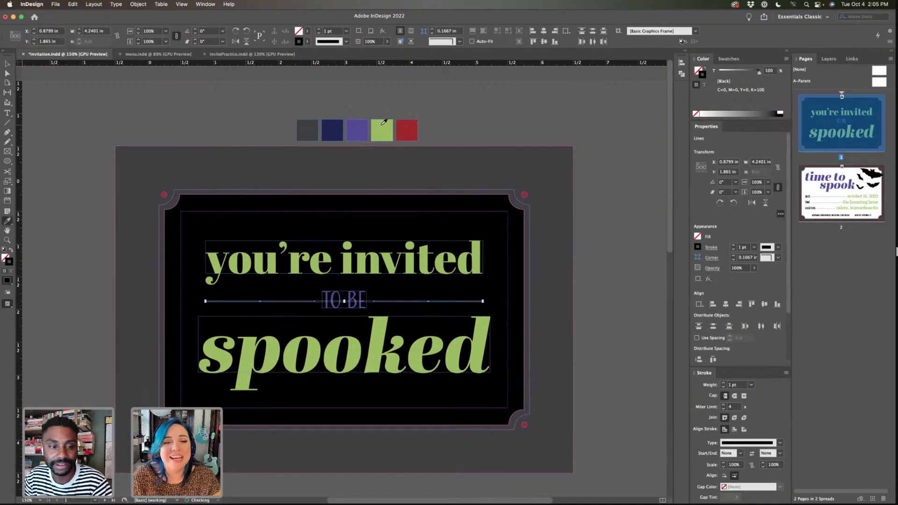
pyautogui.click(381, 124)
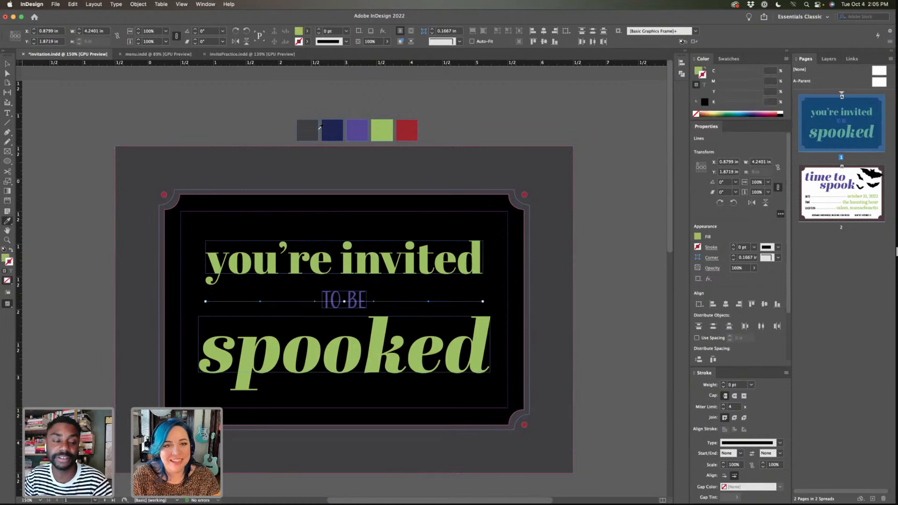
pyautogui.click(352, 127)
pyautogui.click(11, 250)
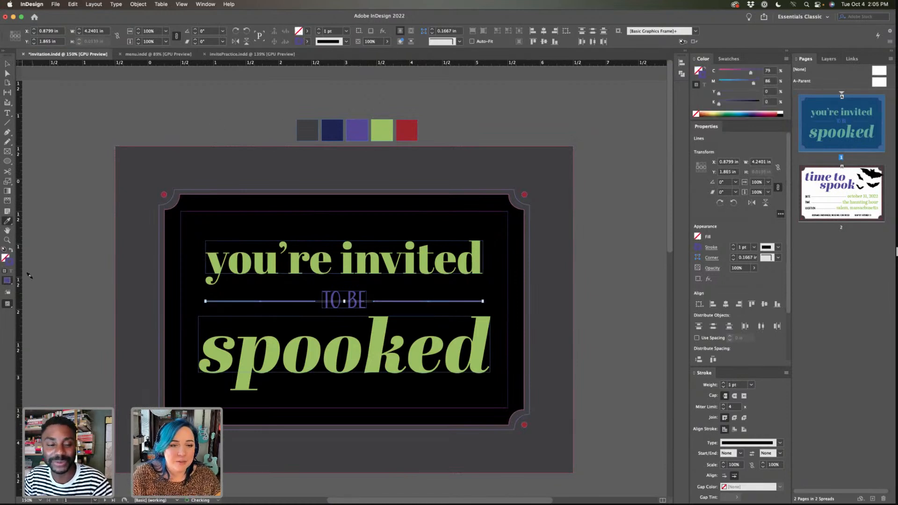
pyautogui.press('v')
pyautogui.click(69, 259)
pyautogui.press('w')
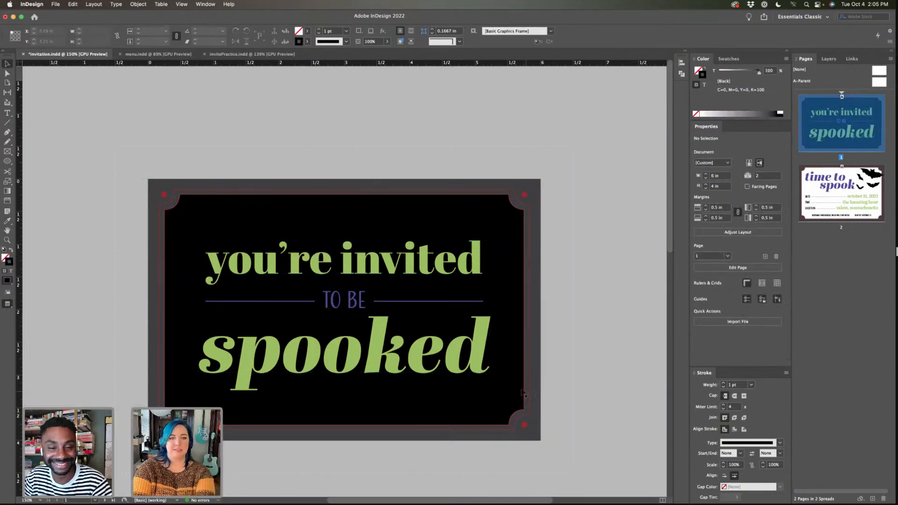
# Leave Preview and make the 'spooked' text purple.
pyautogui.doubleClick(405, 353)
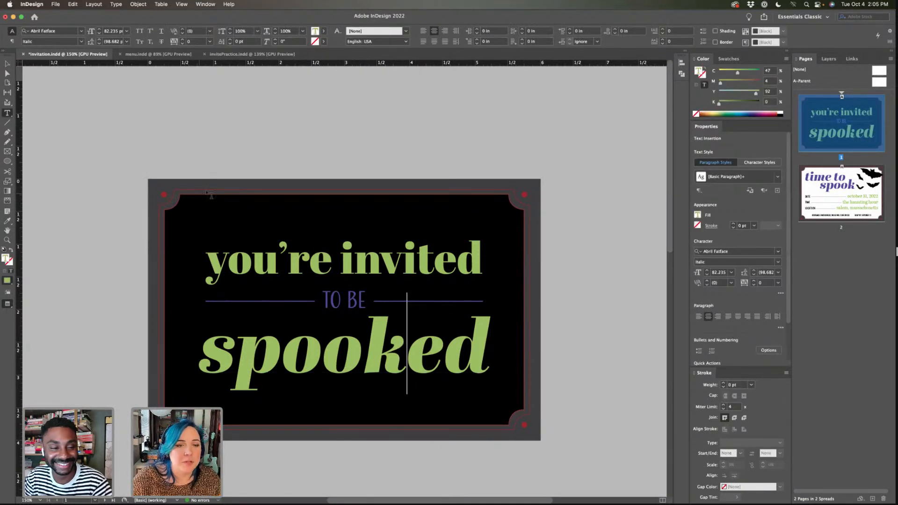
pyautogui.press('super+a')
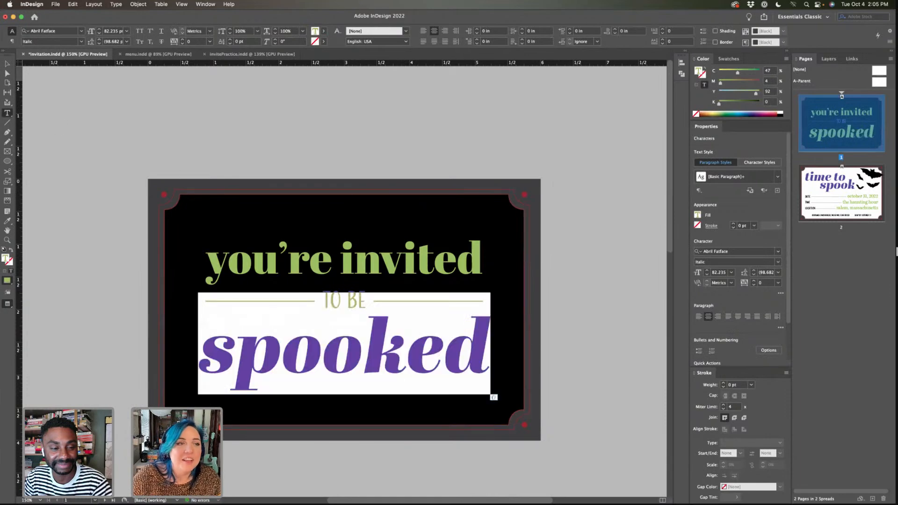
pyautogui.press('Escape')
pyautogui.press('w')
pyautogui.doubleClick(293, 353)
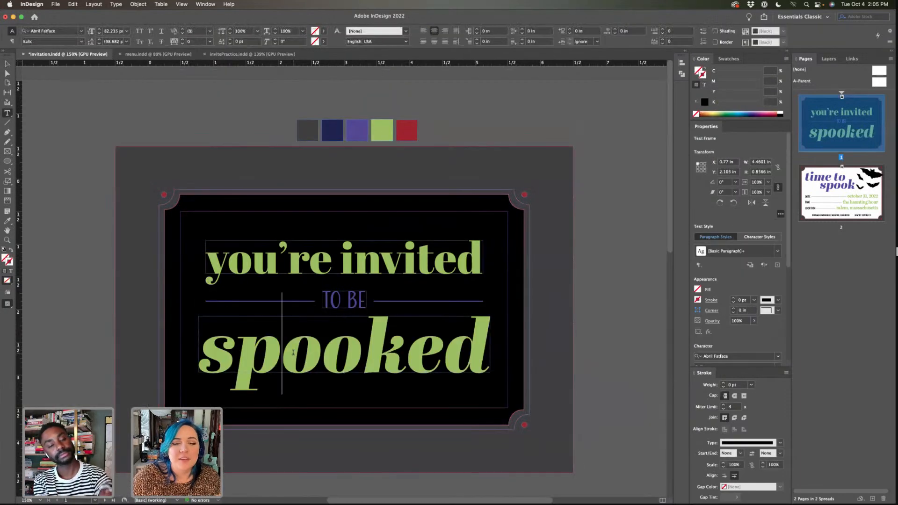
pyautogui.press('super+a')
pyautogui.click(7, 221)
pyautogui.click(354, 124)
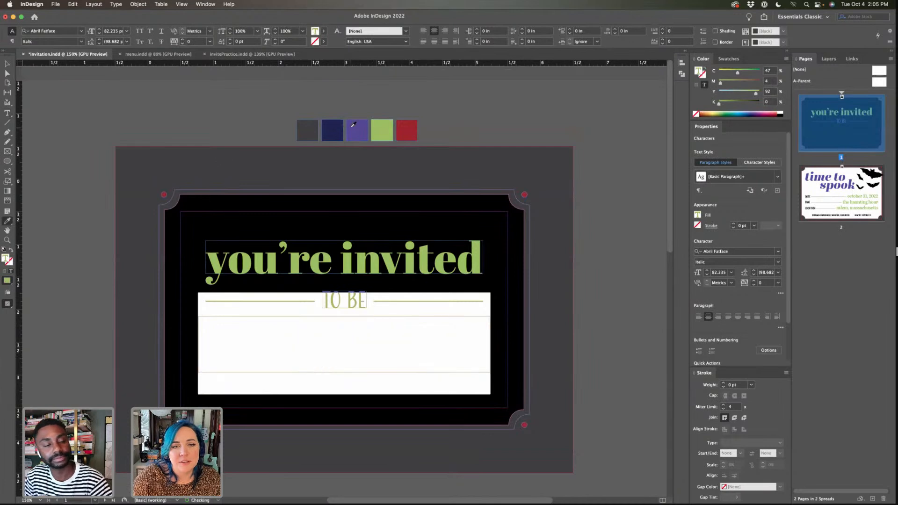
# Make 'you're invited' purple and 'TO BE' green.
pyautogui.click(7, 113)
pyautogui.moveTo(482, 262); pyautogui.dragTo(200, 276)
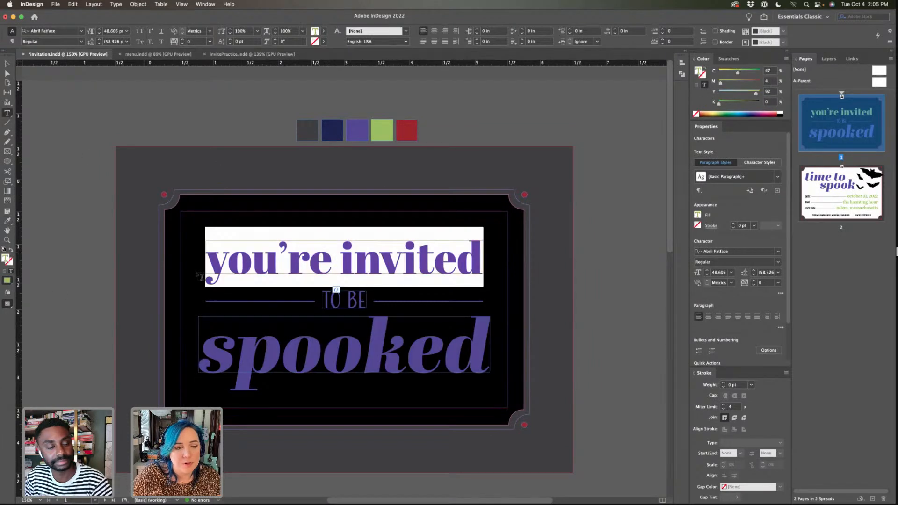
pyautogui.click(7, 220)
pyautogui.click(361, 127)
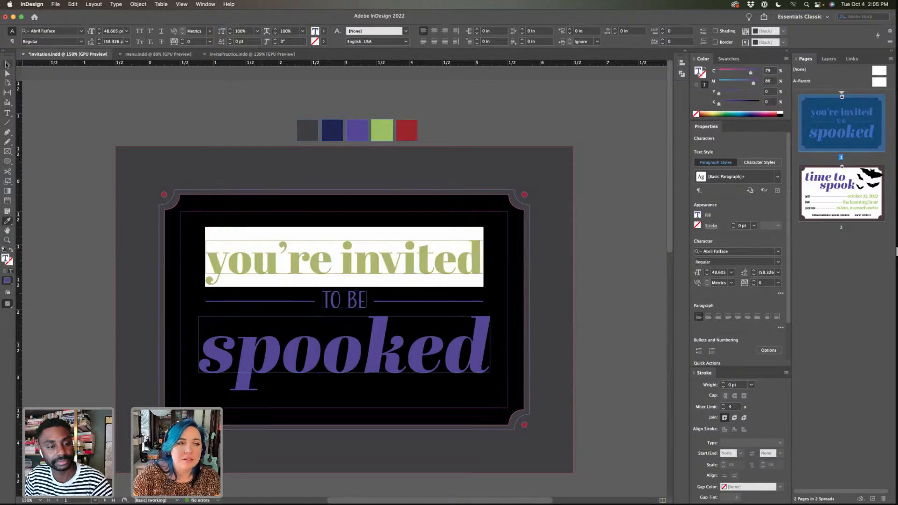
pyautogui.click(6, 64)
pyautogui.tripleClick(353, 307)
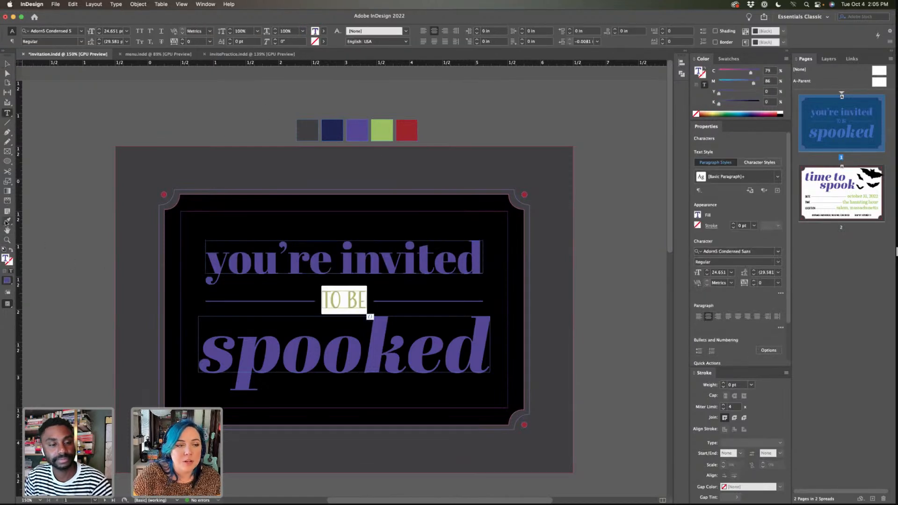
pyautogui.click(7, 220)
pyautogui.click(377, 122)
pyautogui.click(6, 64)
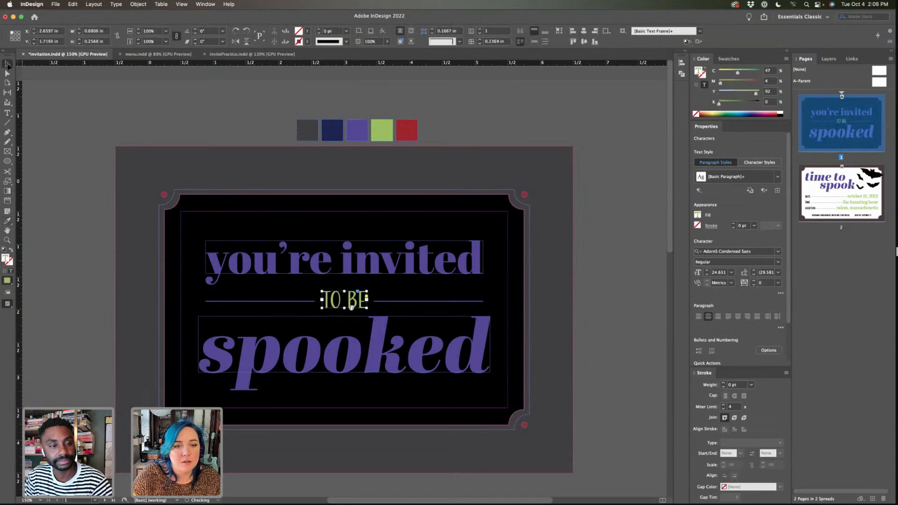
# Stroke both rules beside 'TO BE' in green and preview the card.
pyautogui.keyDown('shift'); pyautogui.click(290, 302); pyautogui.keyUp('shift')
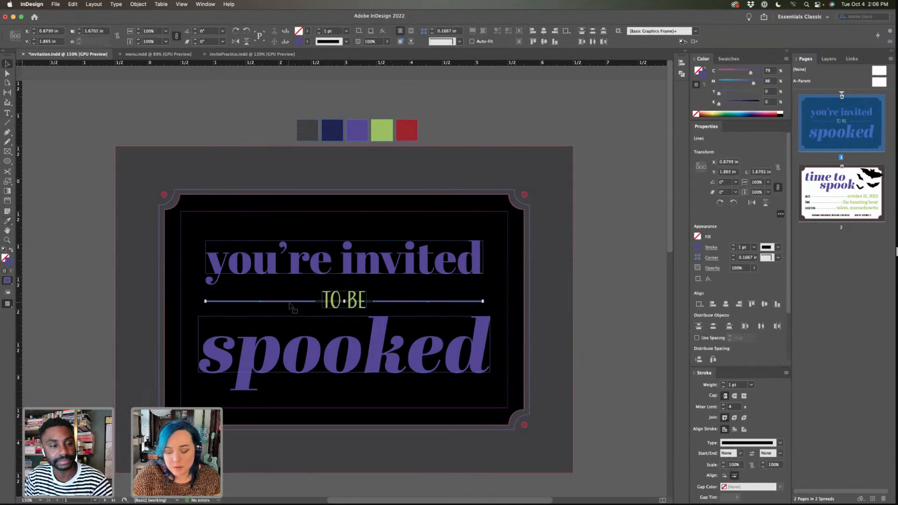
pyautogui.press('i')
pyautogui.click(375, 121)
pyautogui.click(375, 122)
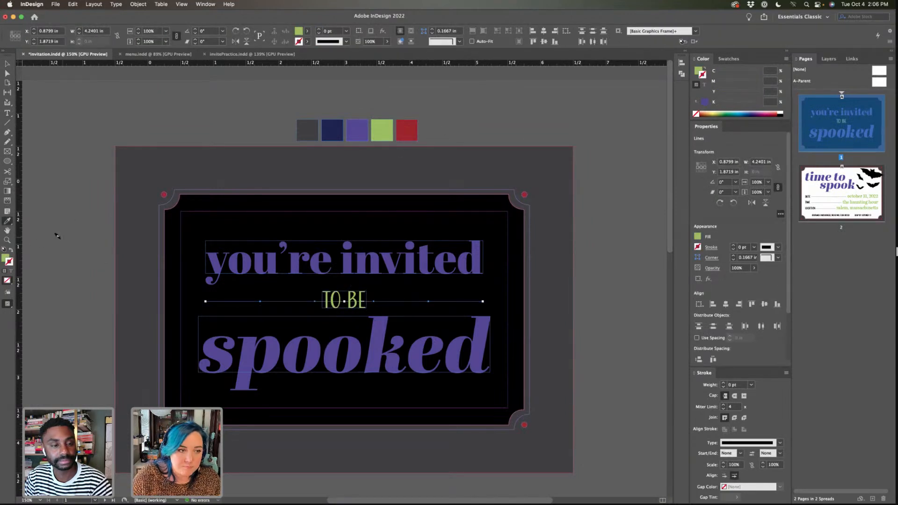
pyautogui.click(11, 250)
pyautogui.press('v')
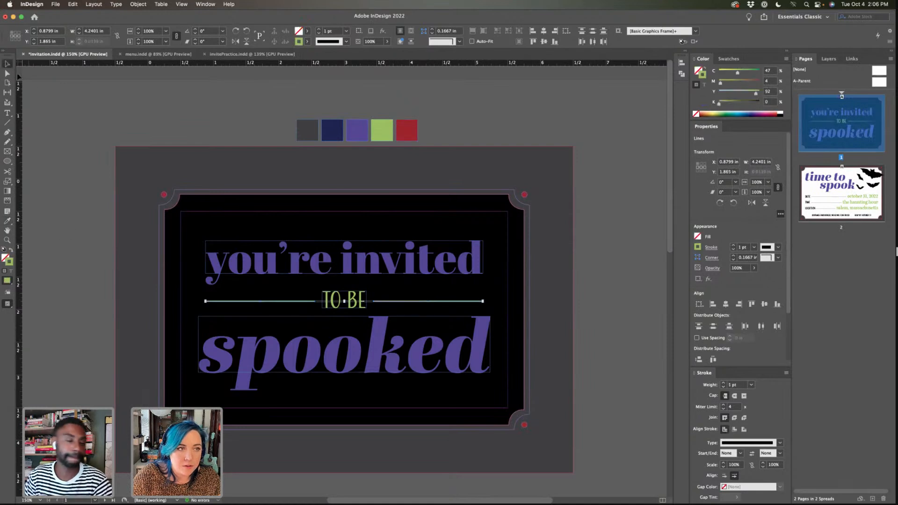
pyautogui.click(70, 120)
pyautogui.press('w')
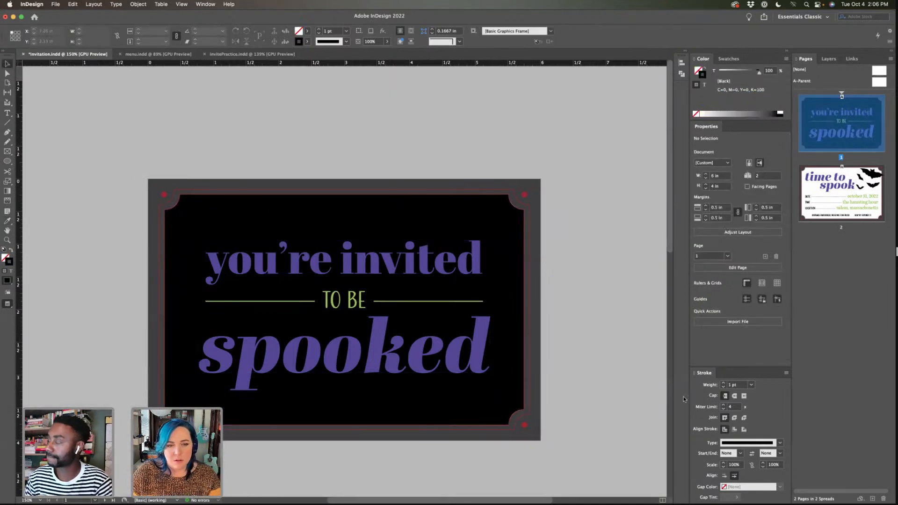
# Scale up the 'spooked' frame to span nearly the card's full width.
pyautogui.click(478, 356)
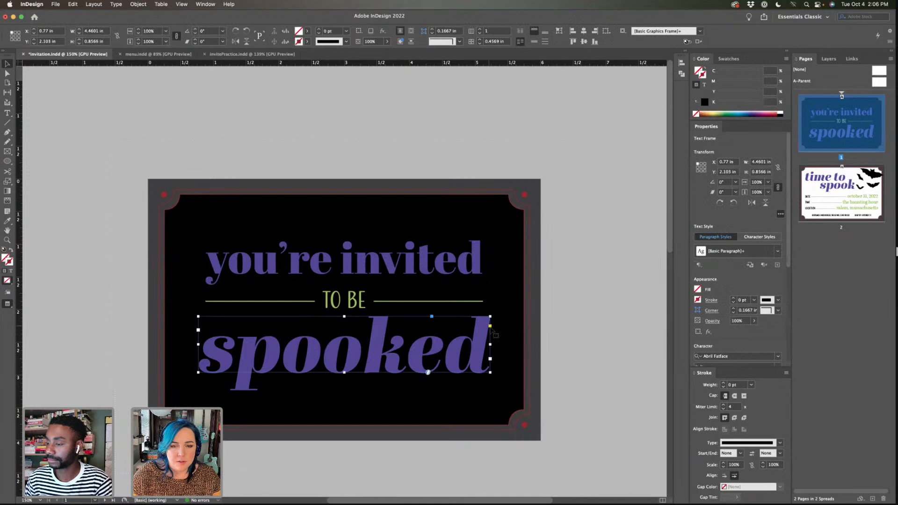
pyautogui.moveTo(490, 317); pyautogui.dragTo(528, 312)
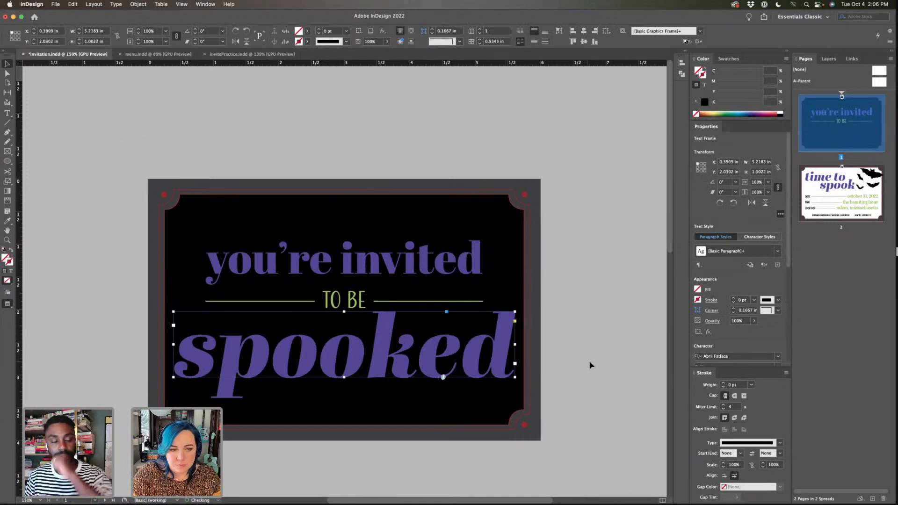
pyautogui.click(589, 364)
# Scale 'TO BE' and its two green rules narrower and nudge them slightly up.
pyautogui.click(380, 302)
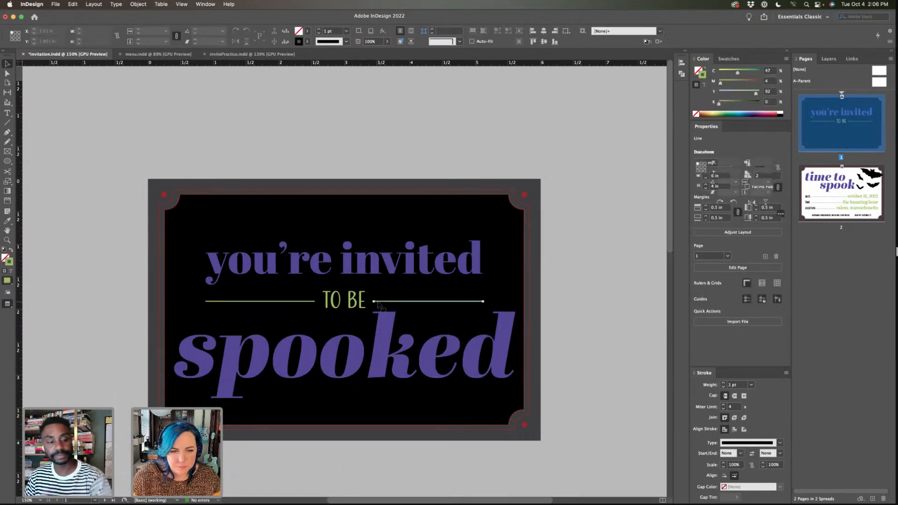
pyautogui.keyDown('shift'); pyautogui.click(354, 302); pyautogui.keyUp('shift')
pyautogui.keyDown('shift'); pyautogui.click(312, 302); pyautogui.keyUp('shift')
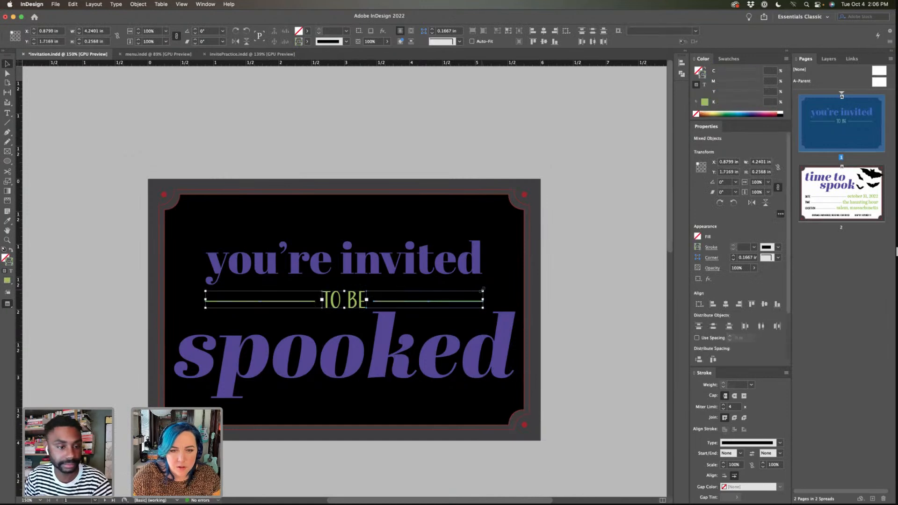
pyautogui.moveTo(483, 290); pyautogui.dragTo(455, 293)
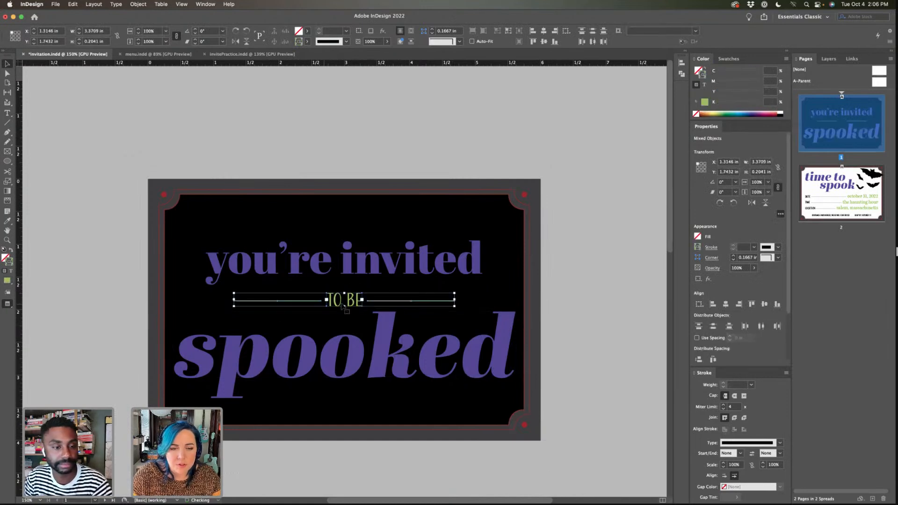
pyautogui.moveTo(343, 306); pyautogui.dragTo(343, 305)
pyautogui.click(582, 321)
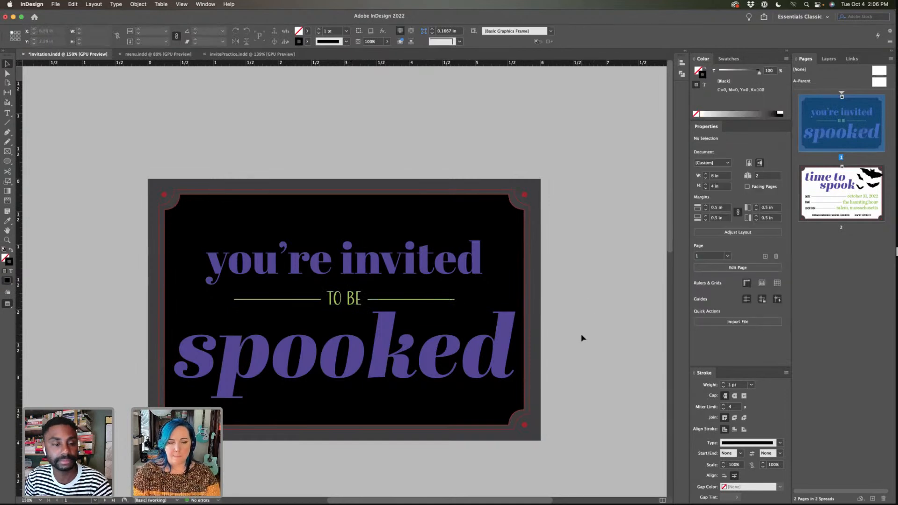
pyautogui.click(466, 209)
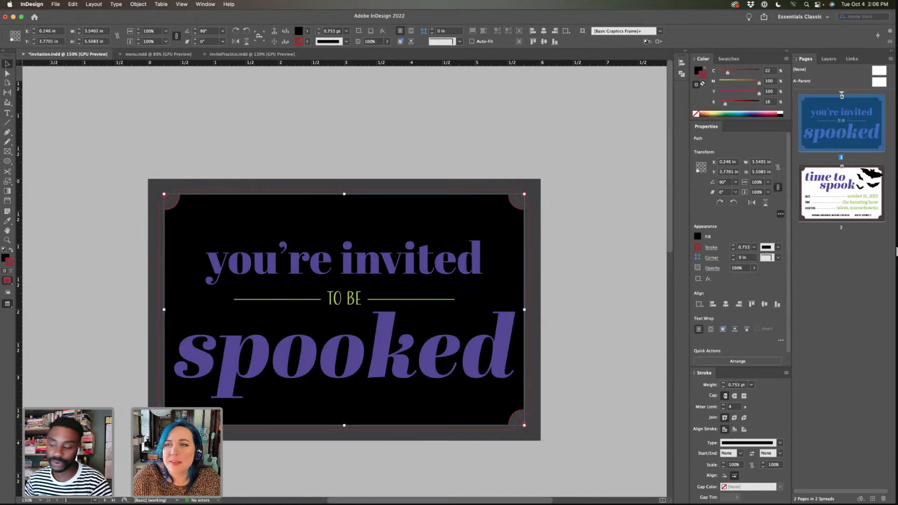
# Adjust the background fill's K value, trying 90 and 20 before settling on 95%.
pyautogui.click(697, 69)
pyautogui.moveTo(774, 102); pyautogui.dragTo(761, 100)
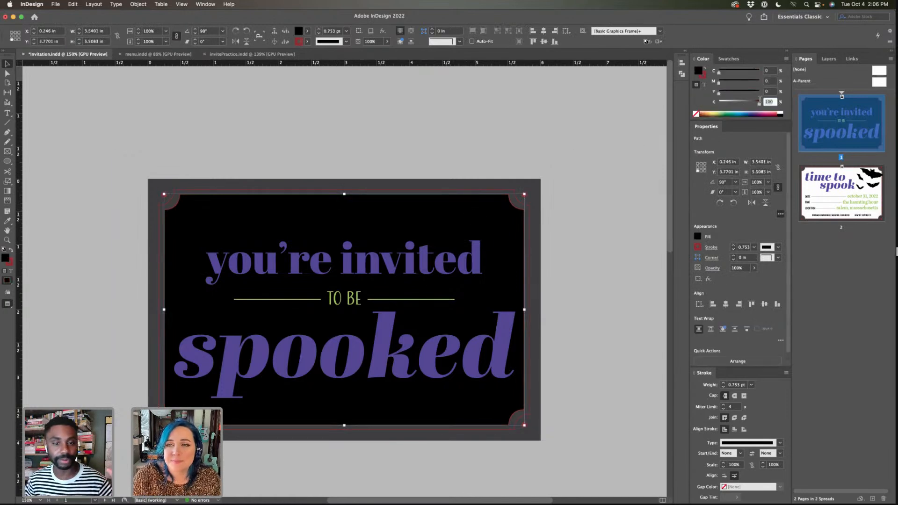
pyautogui.write('90')
pyautogui.press('Return')
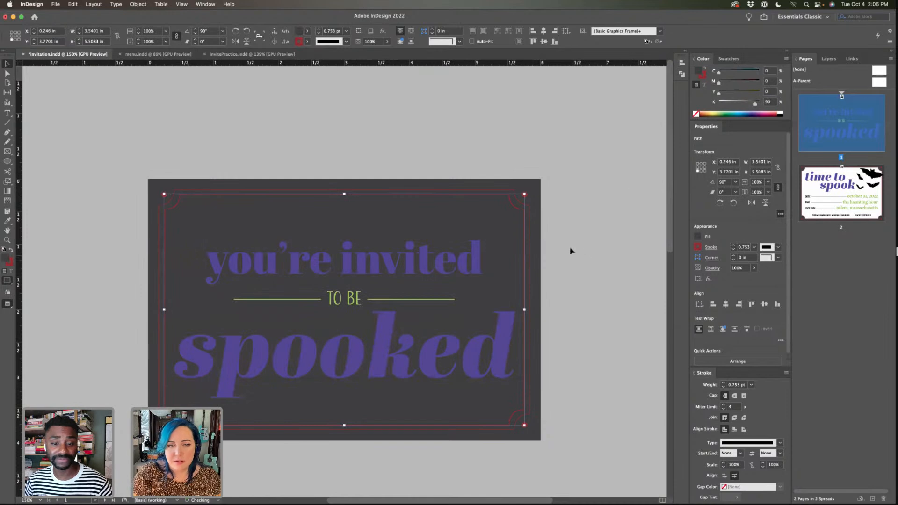
pyautogui.click(770, 101)
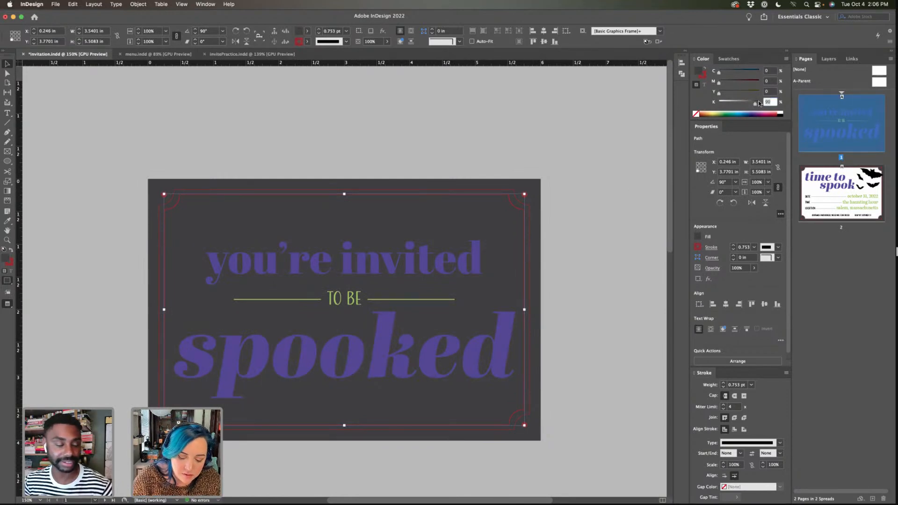
pyautogui.write('20')
pyautogui.press('Return')
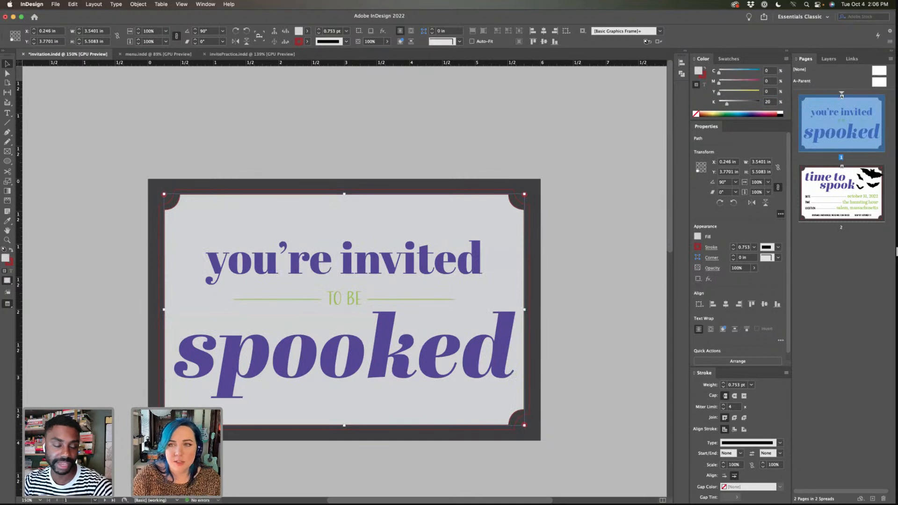
pyautogui.click(768, 100)
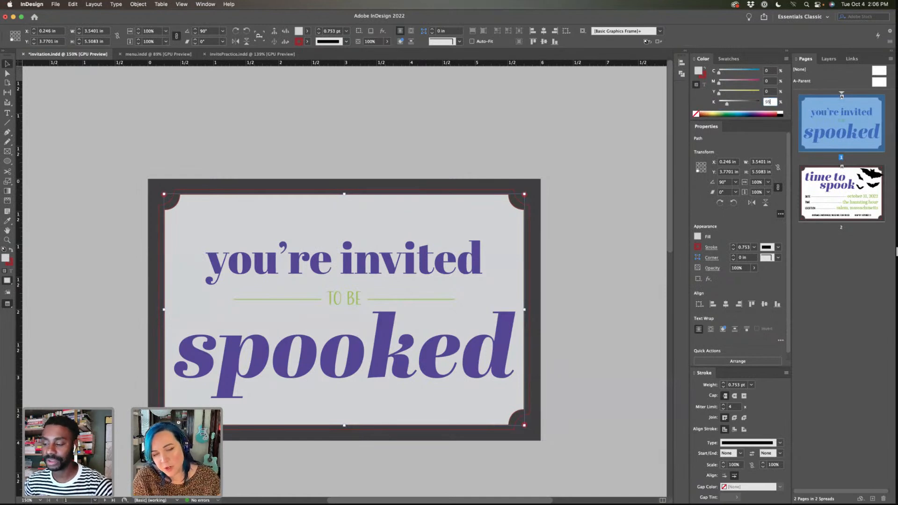
pyautogui.press('Return')
pyautogui.click(603, 268)
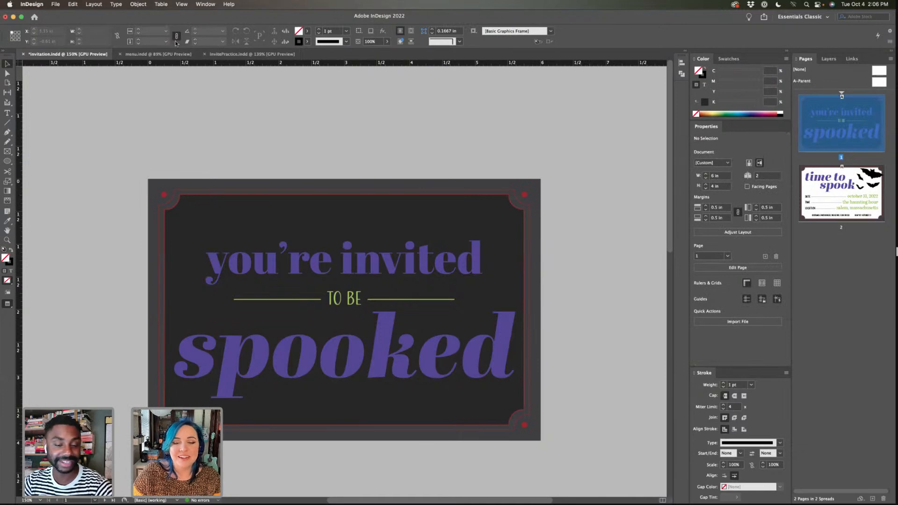
# Copy the black bat beside the skeleton bones in menu.indd and paste it into invitation.indd.
pyautogui.click(876, 185)
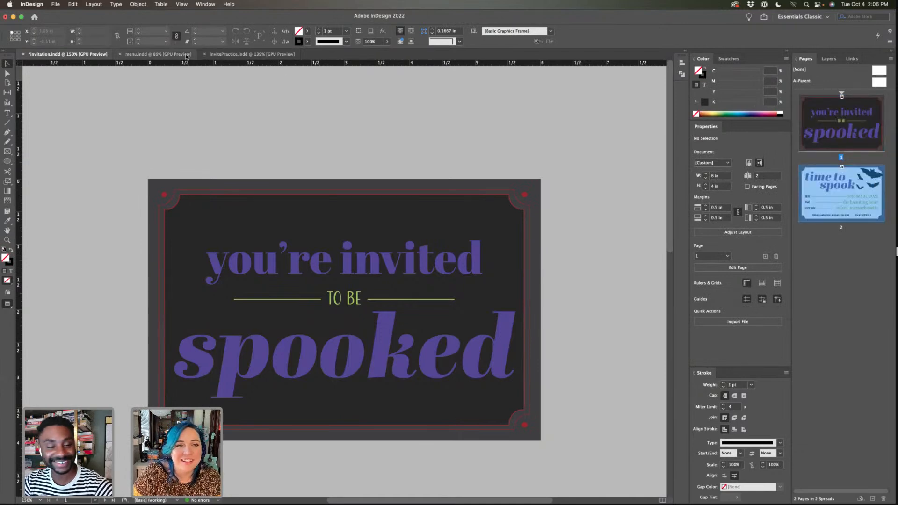
pyautogui.click(159, 54)
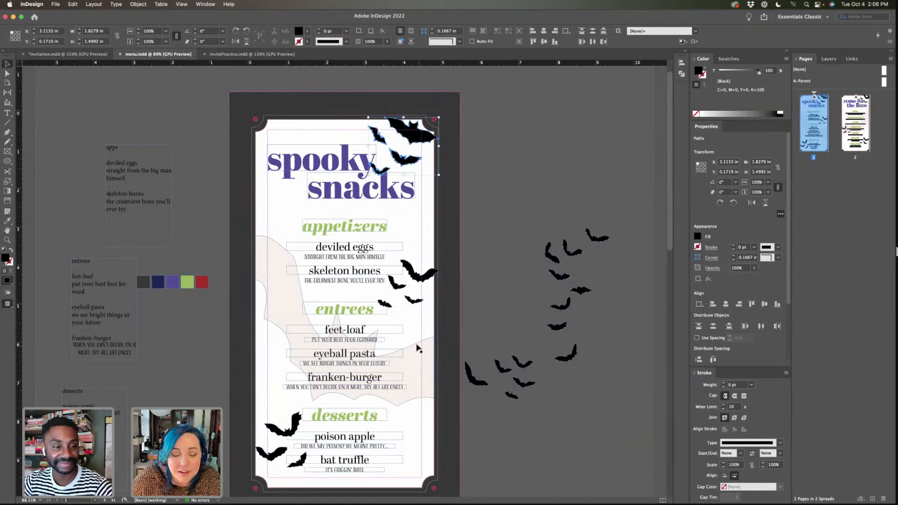
pyautogui.click(279, 271)
pyautogui.scroll(-1, 281, 269)
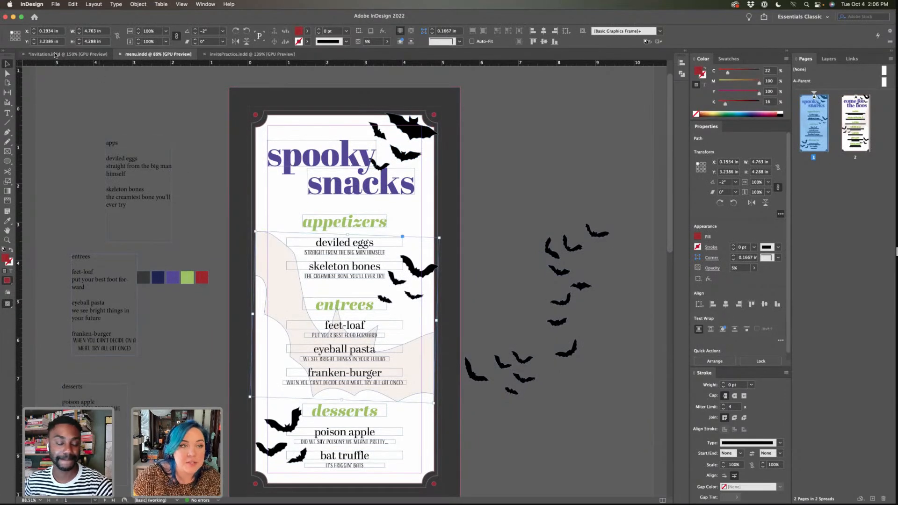
pyautogui.click(55, 55)
pyautogui.click(174, 54)
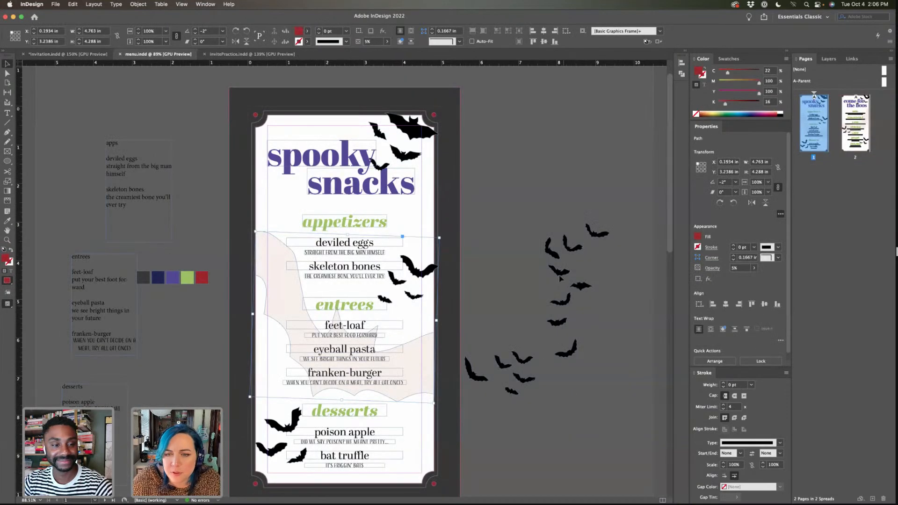
pyautogui.click(423, 268)
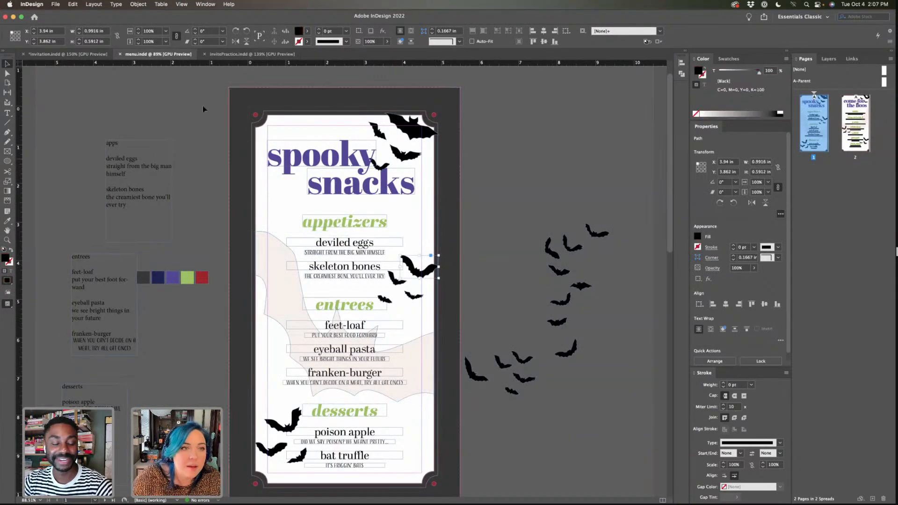
pyautogui.press('super+c')
pyautogui.click(65, 54)
pyautogui.press('super+v')
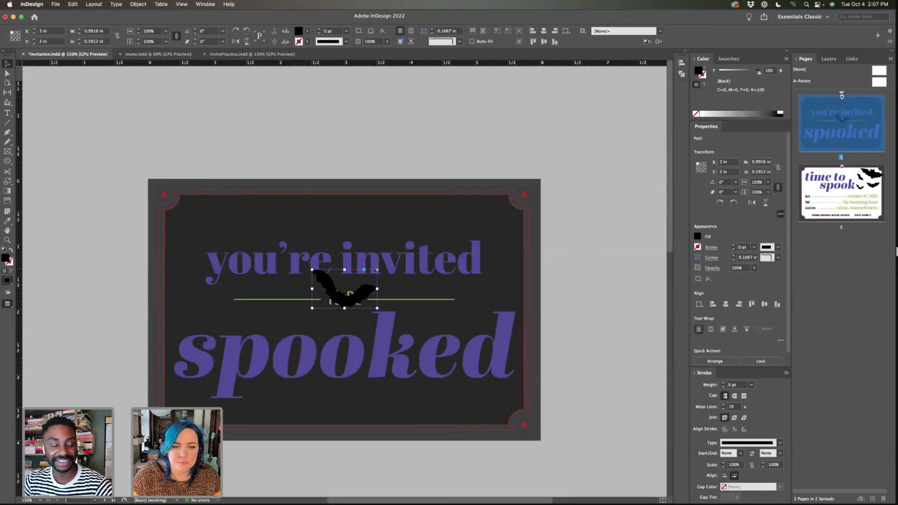
# Enlarge the pasted bat, position it over the headline, and send it behind the text.
pyautogui.moveTo(377, 269); pyautogui.dragTo(545, 214)
pyautogui.moveTo(464, 293); pyautogui.dragTo(433, 234)
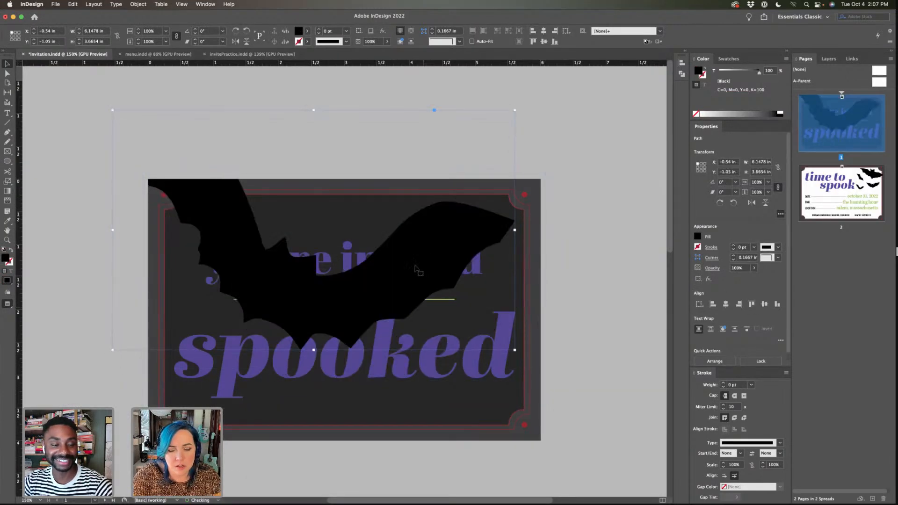
pyautogui.moveTo(415, 267); pyautogui.dragTo(459, 272)
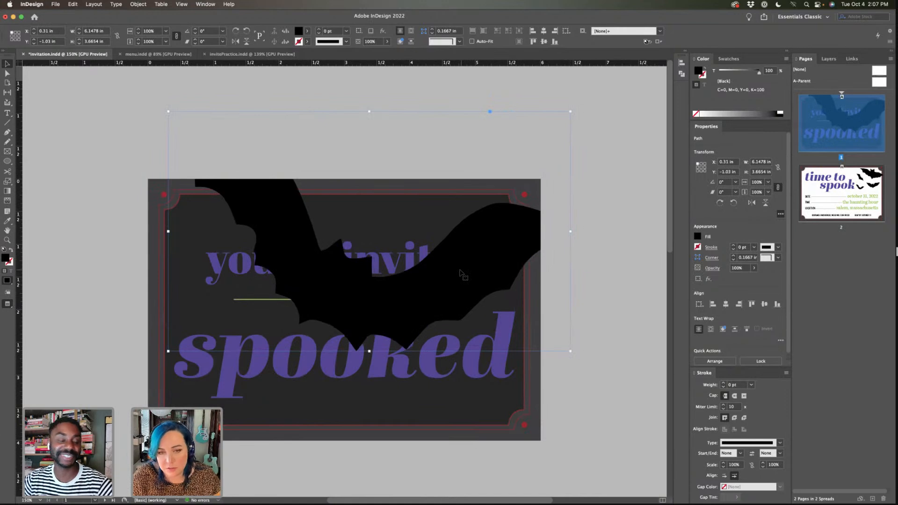
pyautogui.press('super+[')
pyautogui.moveTo(505, 237); pyautogui.dragTo(549, 241)
# Shrink the bat slightly, tilt it about 8°, and reposition it across the panel.
pyautogui.moveTo(569, 141); pyautogui.dragTo(542, 150)
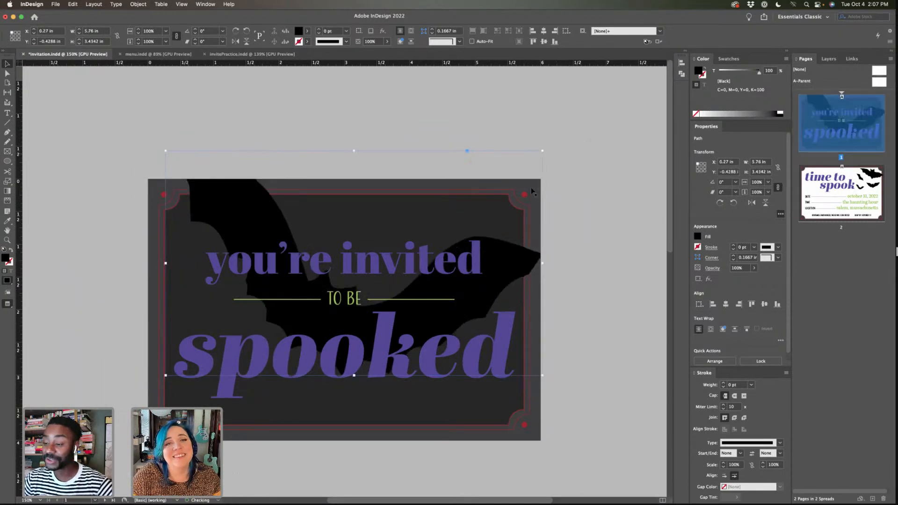
pyautogui.moveTo(521, 264); pyautogui.dragTo(566, 234)
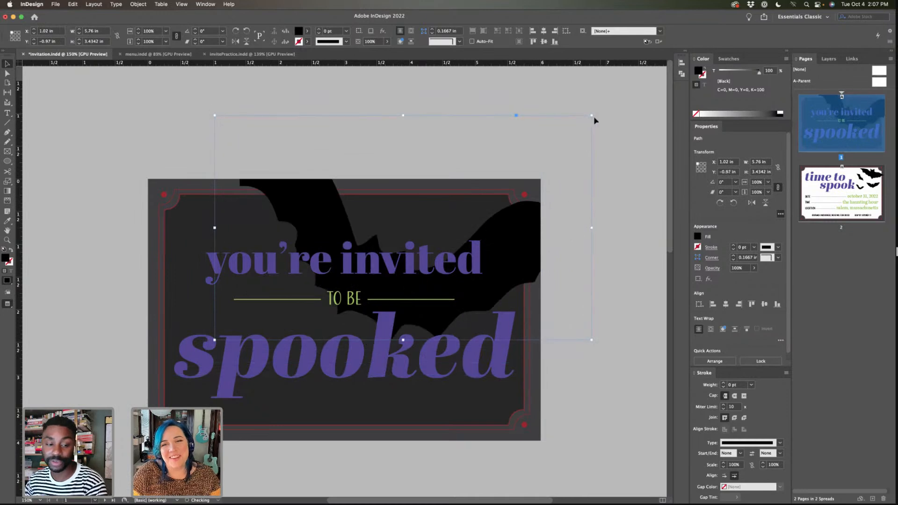
pyautogui.moveTo(593, 111); pyautogui.dragTo(575, 86)
pyautogui.moveTo(500, 244); pyautogui.dragTo(510, 256)
pyautogui.click(574, 215)
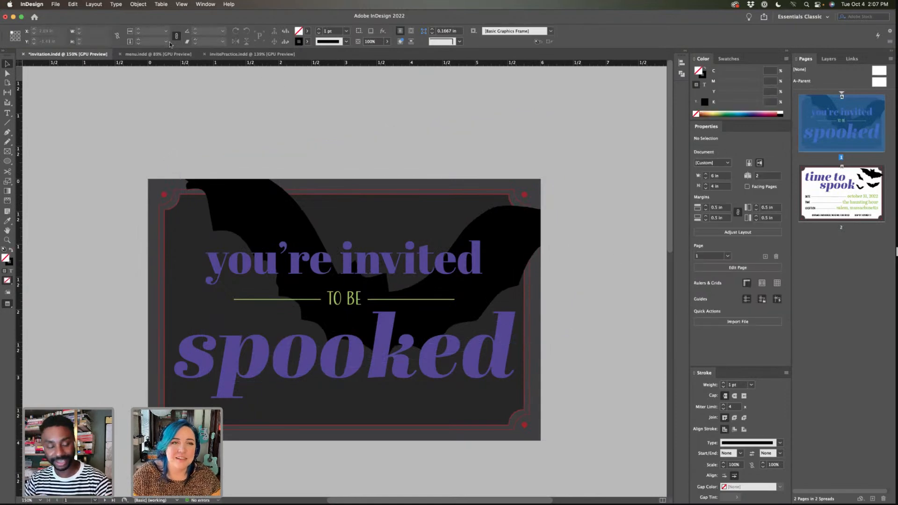
# Select two bats in menu.indd and paste them onto the invitation.
pyautogui.click(159, 54)
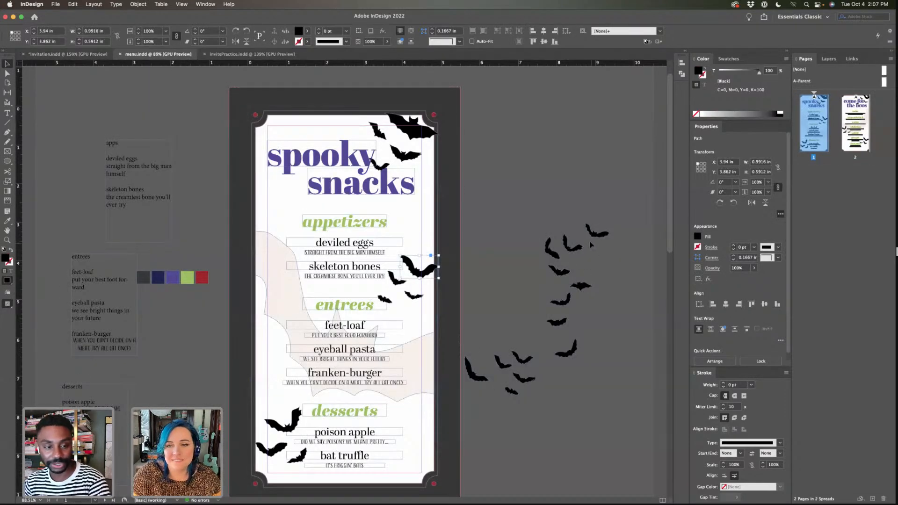
pyautogui.click(598, 233)
pyautogui.keyDown('shift'); pyautogui.click(560, 271); pyautogui.keyUp('shift')
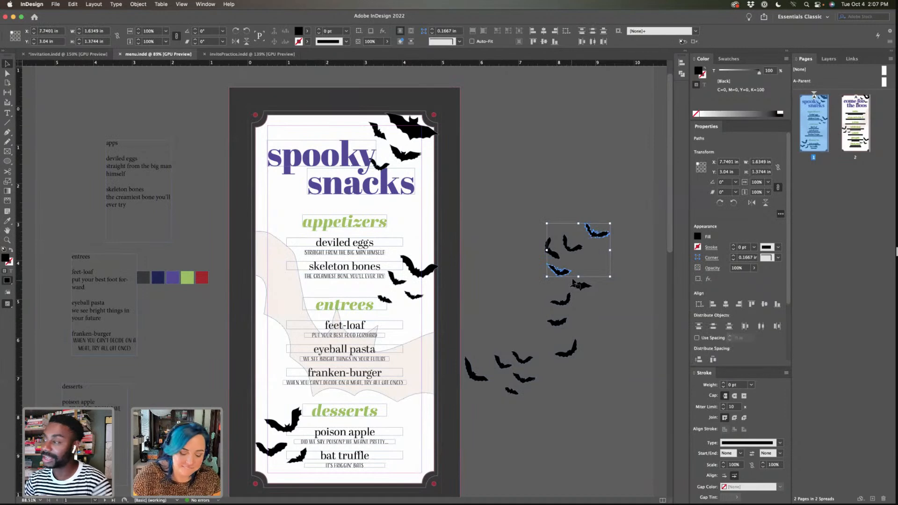
pyautogui.click(65, 54)
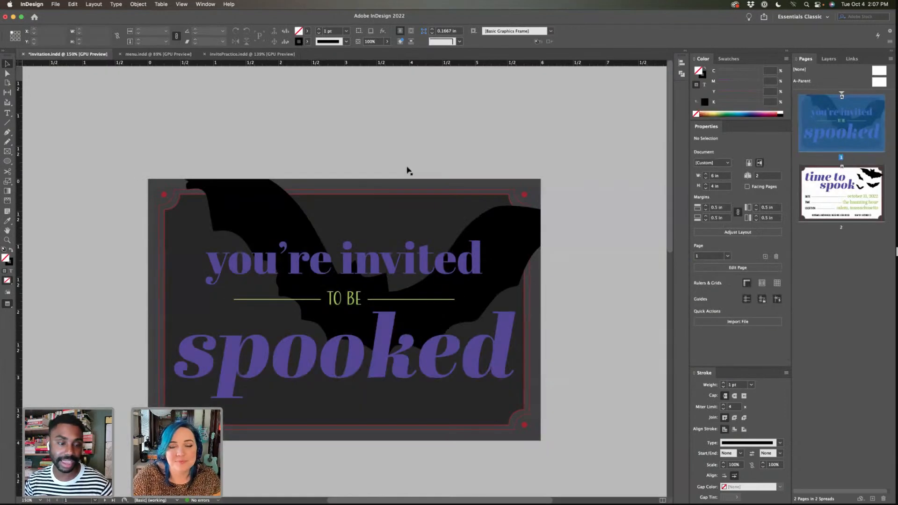
pyautogui.press('super+v')
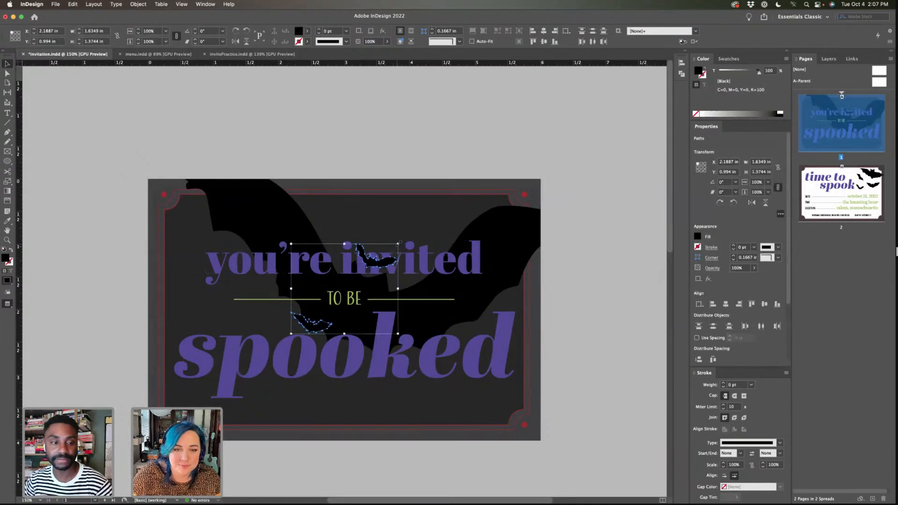
# Enlarge the two bats, placing one at the left edge and one beneath 'spooked'.
pyautogui.moveTo(397, 244); pyautogui.dragTo(242, 319)
pyautogui.click(604, 370)
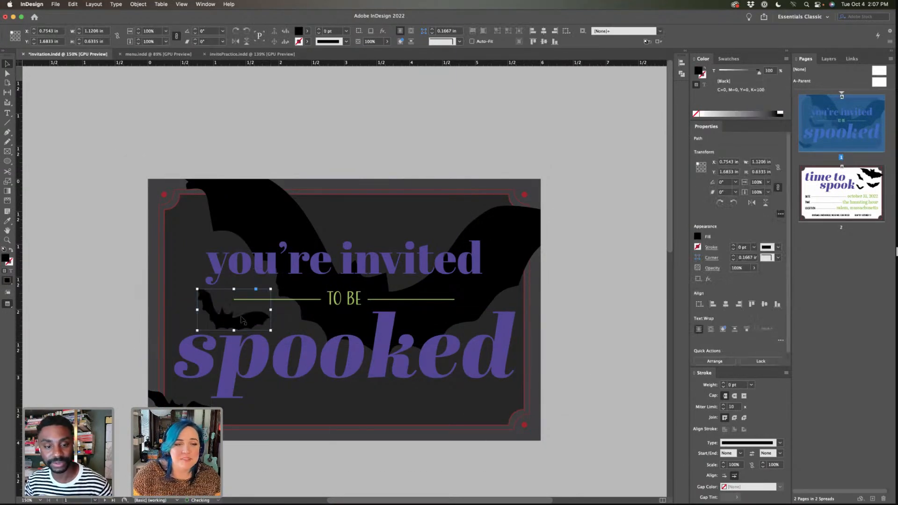
pyautogui.moveTo(270, 290); pyautogui.dragTo(335, 253)
pyautogui.moveTo(274, 316); pyautogui.dragTo(234, 324)
pyautogui.moveTo(202, 403); pyautogui.dragTo(382, 354)
pyautogui.moveTo(341, 408); pyautogui.dragTo(364, 422)
pyautogui.click(266, 306)
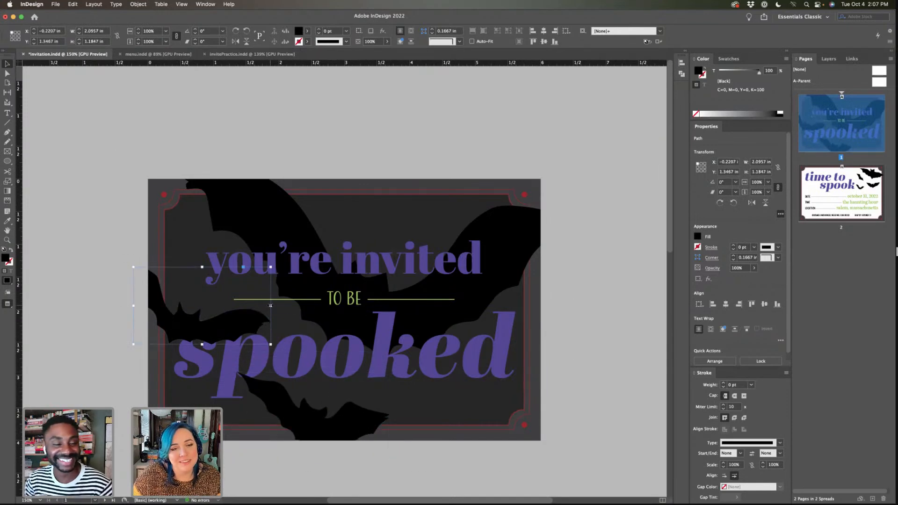
# Move the tilted top bat slightly left and up, then check the three text frames.
pyautogui.click(503, 241)
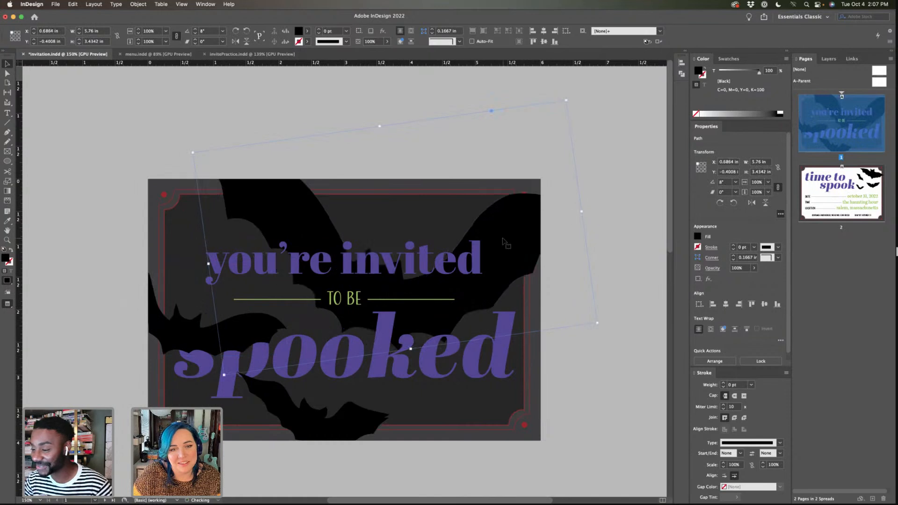
pyautogui.moveTo(503, 241); pyautogui.dragTo(497, 239)
pyautogui.click(395, 369)
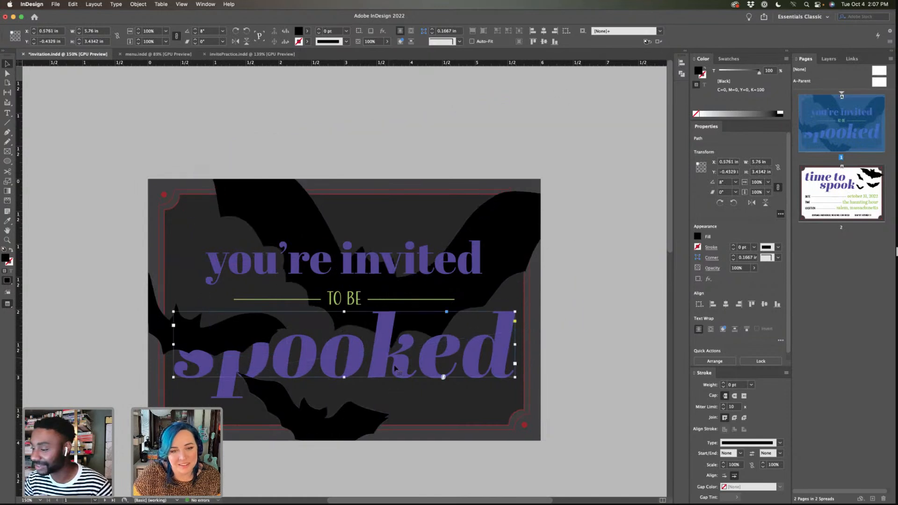
pyautogui.keyDown('shift'); pyautogui.click(377, 301); pyautogui.keyUp('shift')
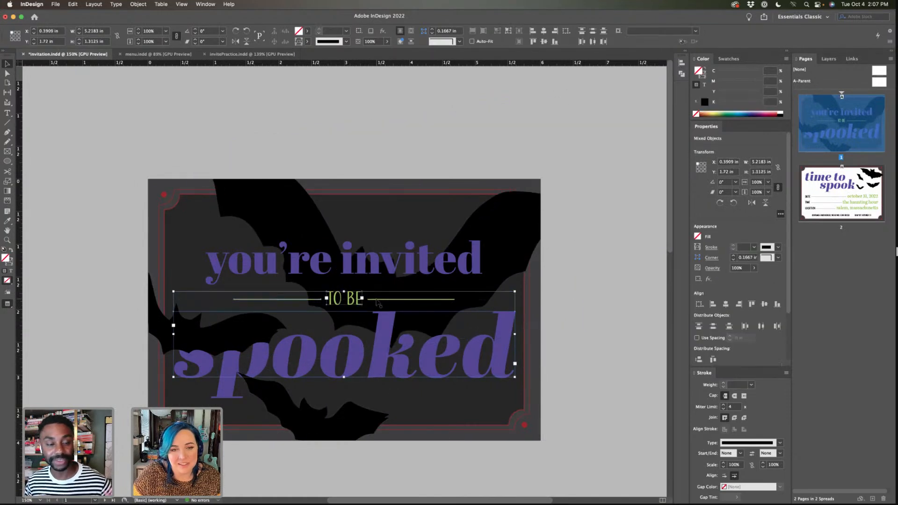
pyautogui.keyDown('shift'); pyautogui.click(271, 260); pyautogui.keyUp('shift')
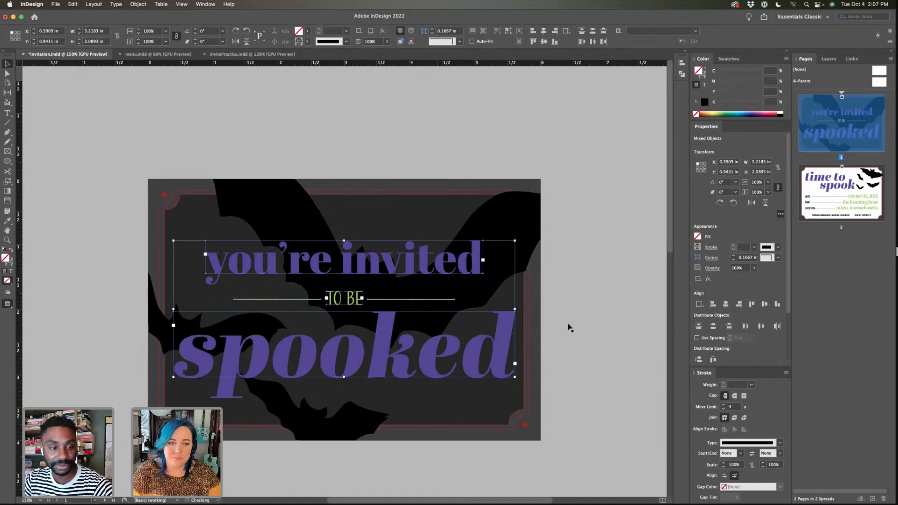
pyautogui.click(569, 401)
# Move the lower bat right so it sits centred beneath 'spooked'.
pyautogui.click(296, 423)
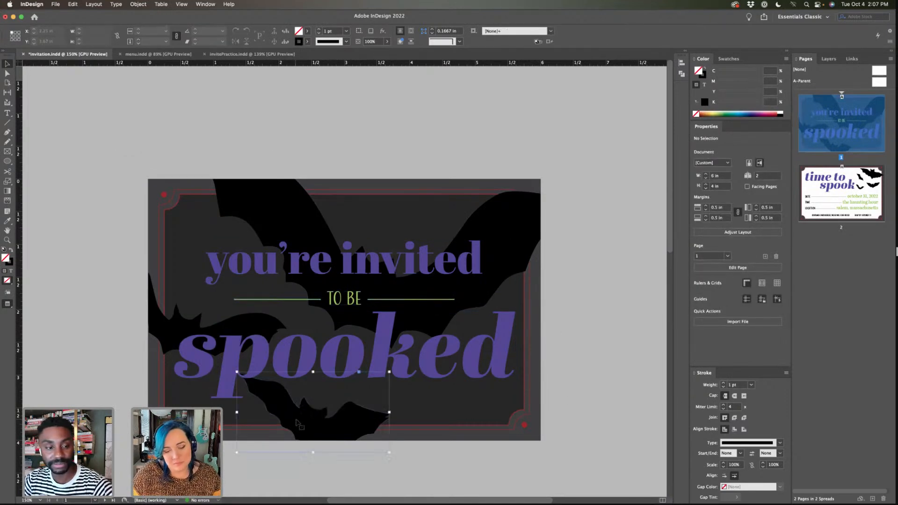
pyautogui.moveTo(297, 423); pyautogui.dragTo(337, 420)
pyautogui.click(557, 422)
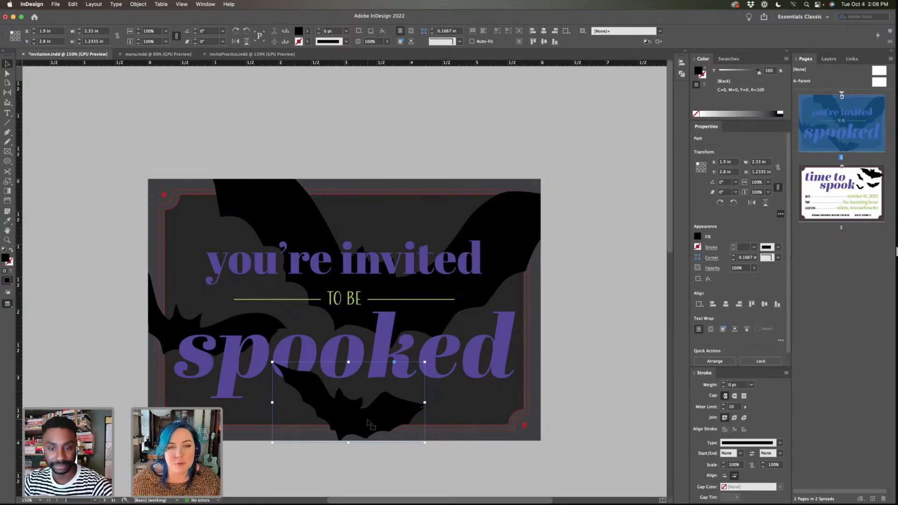
# Nudge the tilted bat up with Shift+Up and shift the lower bat slightly right.
pyautogui.moveTo(337, 422); pyautogui.dragTo(360, 427)
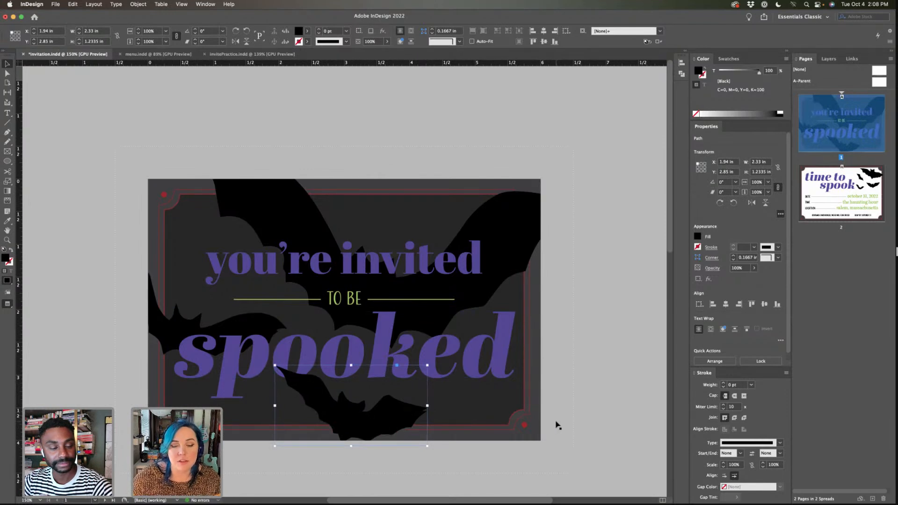
pyautogui.click(508, 236)
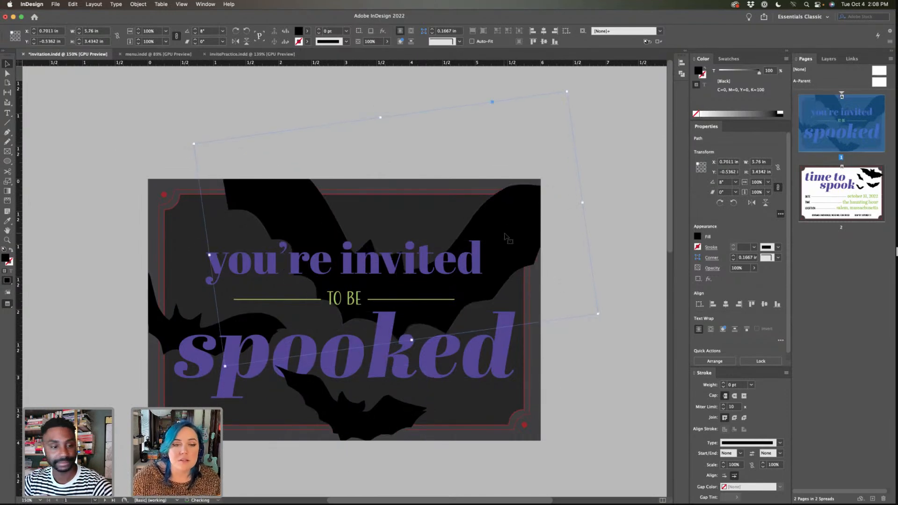
pyautogui.hotkey('shift', 'Up')
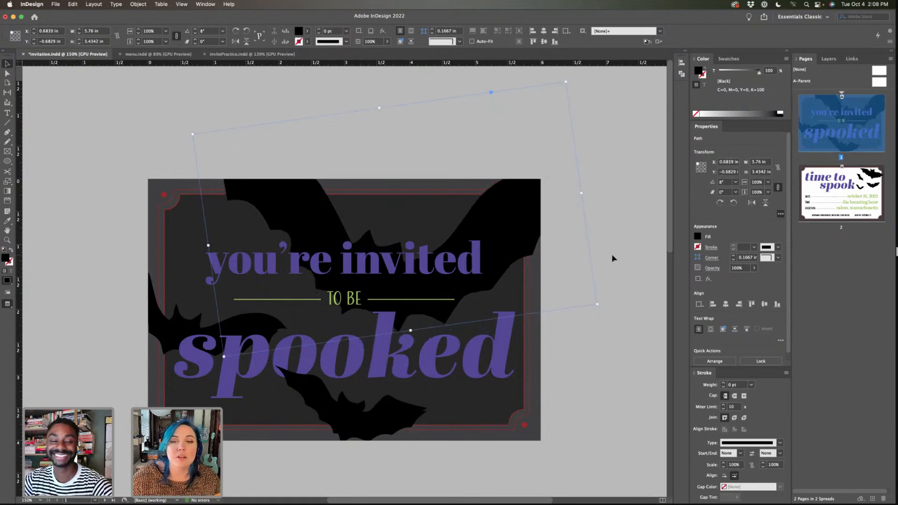
pyautogui.click(622, 258)
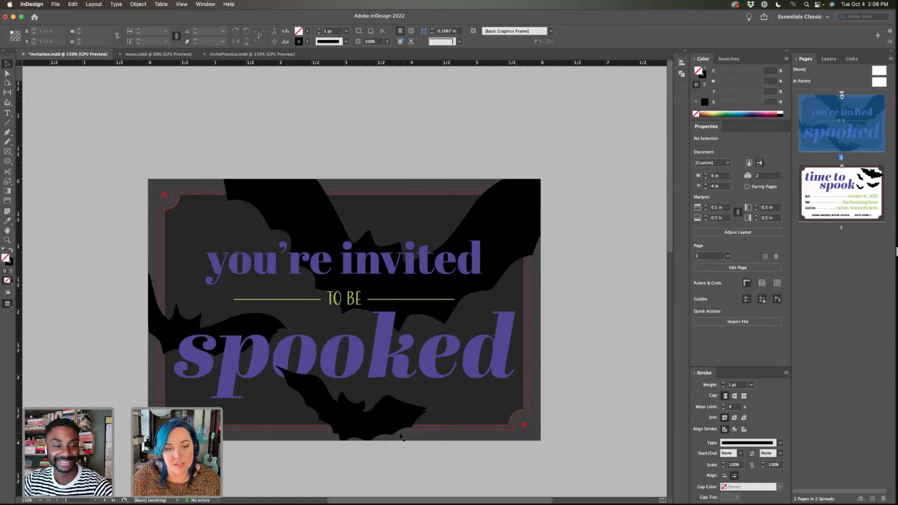
pyautogui.click(392, 425)
pyautogui.moveTo(392, 426); pyautogui.dragTo(395, 424)
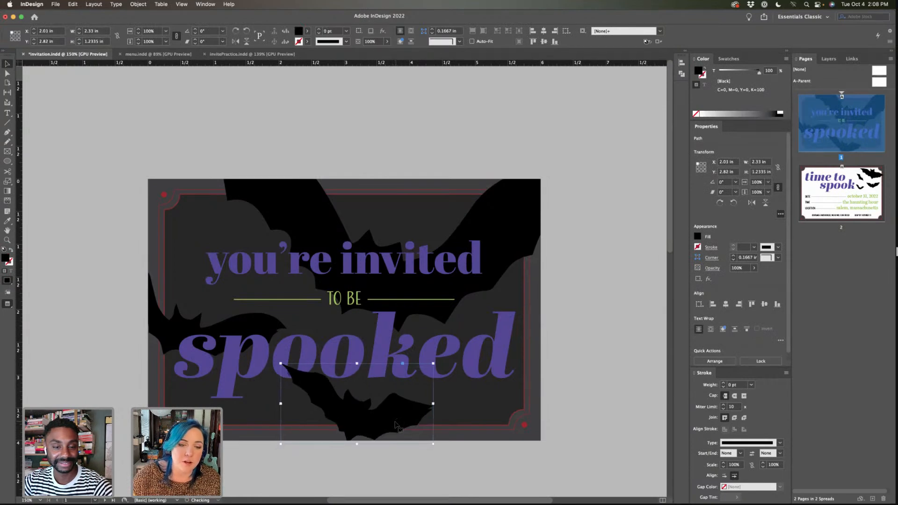
pyautogui.click(624, 447)
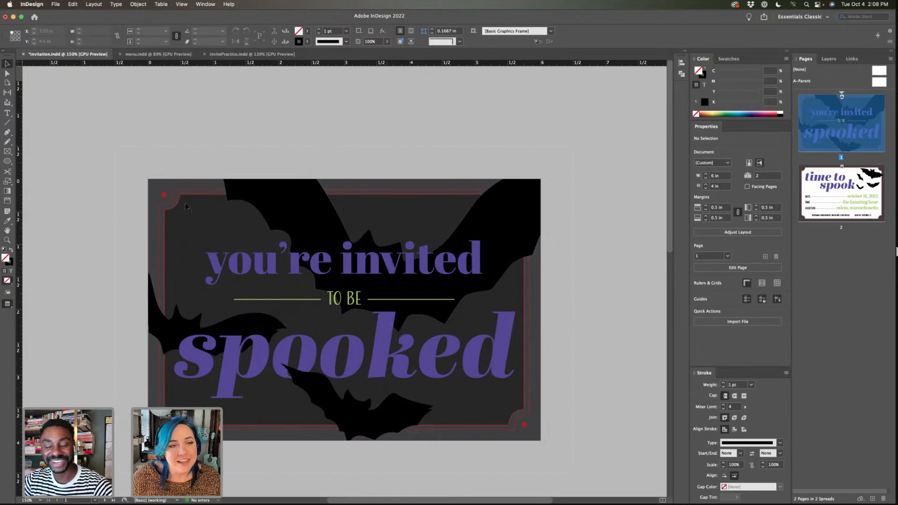
# Colour the front card's red corner dots green by sampling the text colour.
pyautogui.press('a')
pyautogui.click(164, 194)
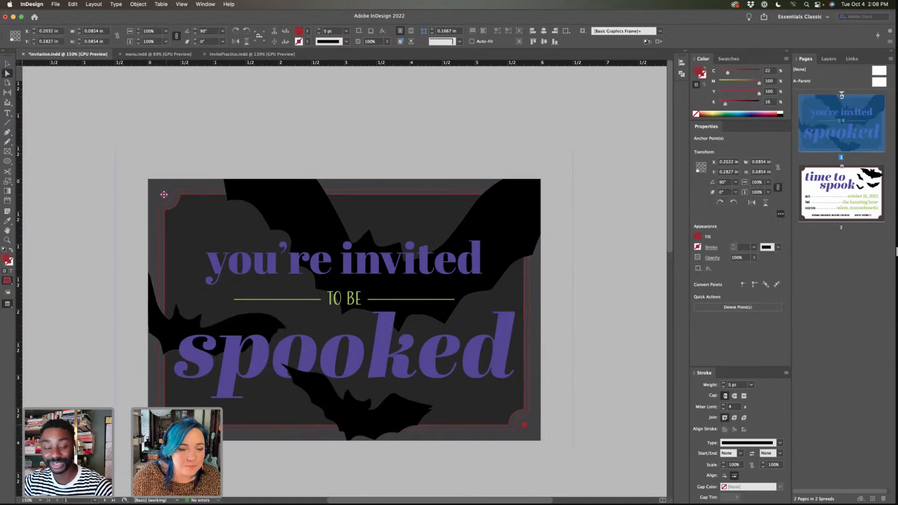
pyautogui.keyDown('shift'); pyautogui.click(524, 425); pyautogui.keyUp('shift')
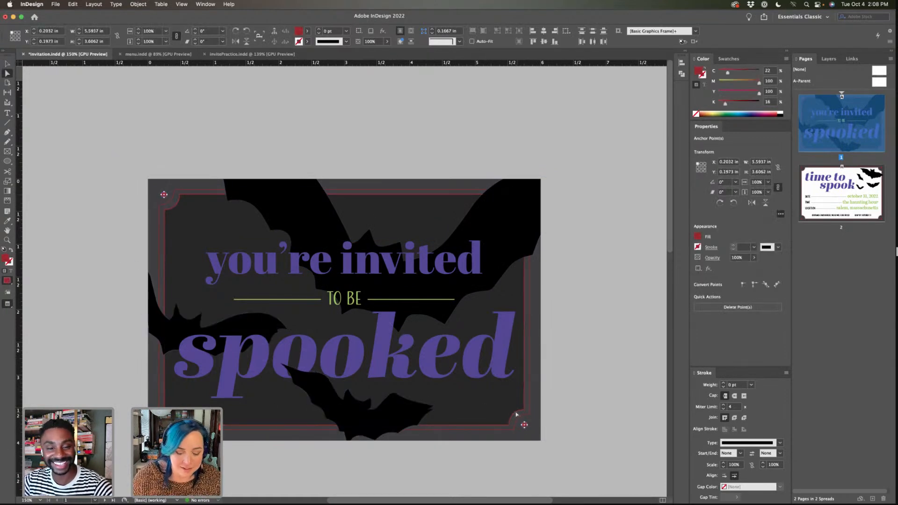
pyautogui.press('i')
pyautogui.click(349, 300)
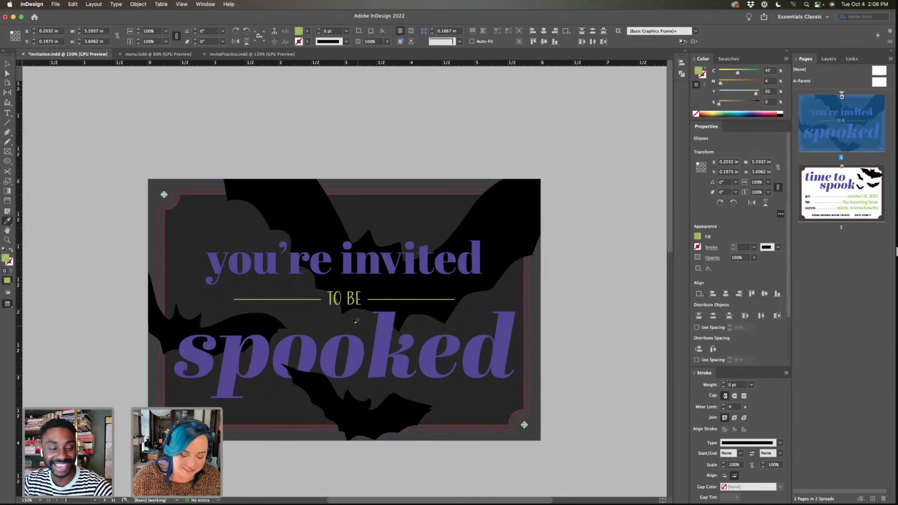
pyautogui.press('v')
pyautogui.click(579, 339)
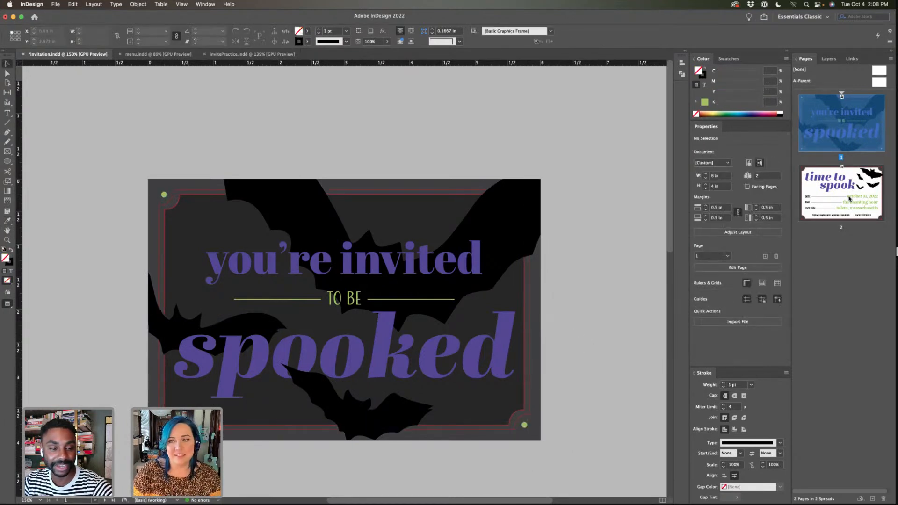
# Colour the four corner dots on page 2 green like the date, then switch to menu.indd.
pyautogui.doubleClick(849, 198)
pyautogui.press('a')
pyautogui.click(164, 193)
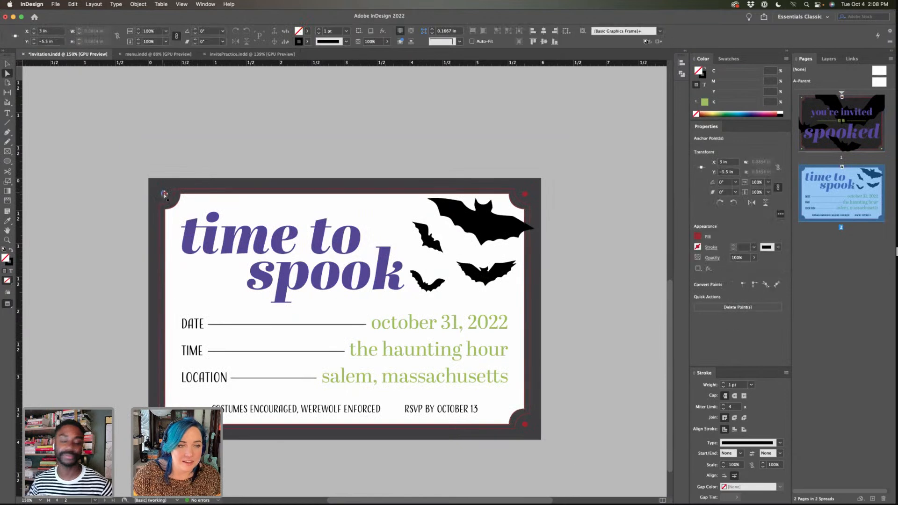
pyautogui.keyDown('shift'); pyautogui.click(164, 424); pyautogui.keyUp('shift')
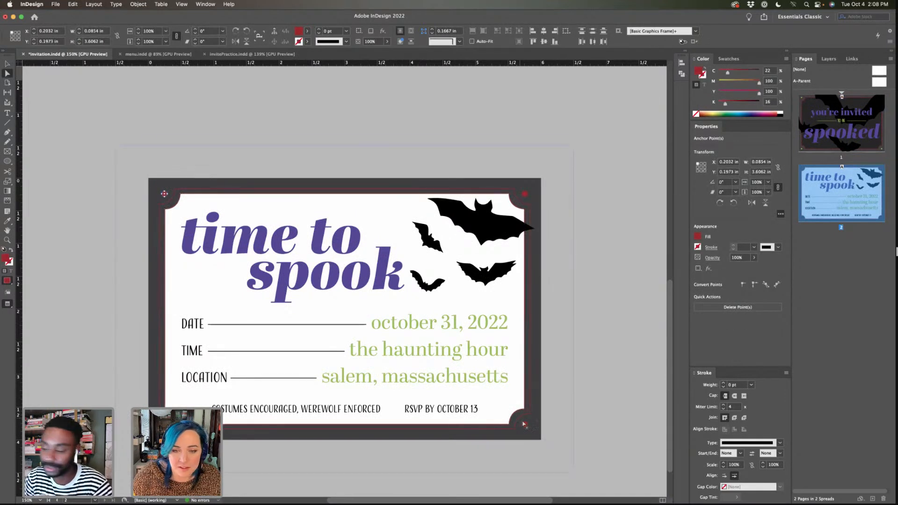
pyautogui.keyDown('shift'); pyautogui.click(525, 424); pyautogui.keyUp('shift')
pyautogui.keyDown('shift'); pyautogui.click(523, 193); pyautogui.keyUp('shift')
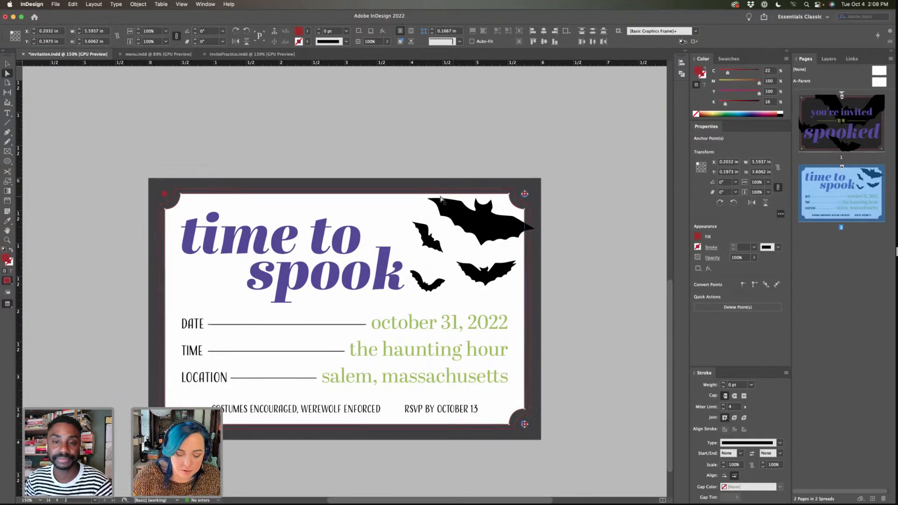
pyautogui.press('i')
pyautogui.click(395, 321)
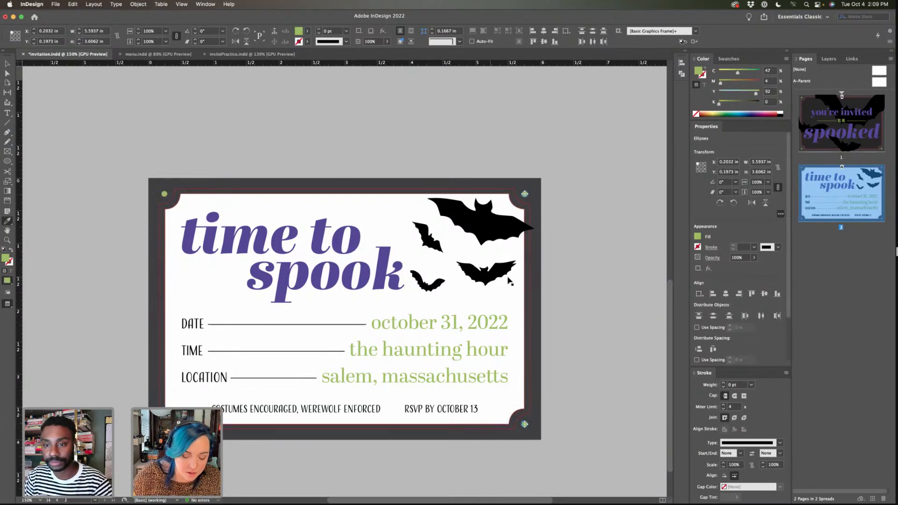
pyautogui.press('v')
pyautogui.click(588, 275)
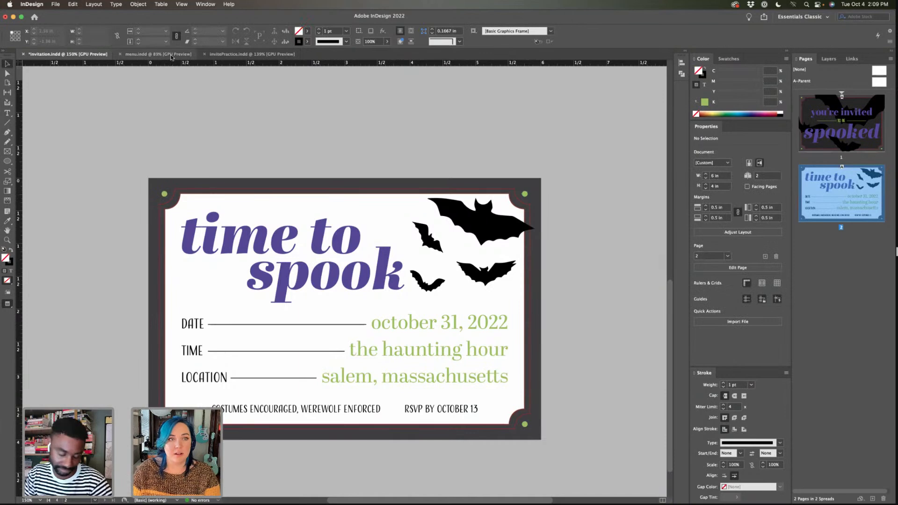
pyautogui.click(158, 54)
# Recolour the red corner dots green by sampling the green swatch with the Eyedropper.
pyautogui.click(256, 119)
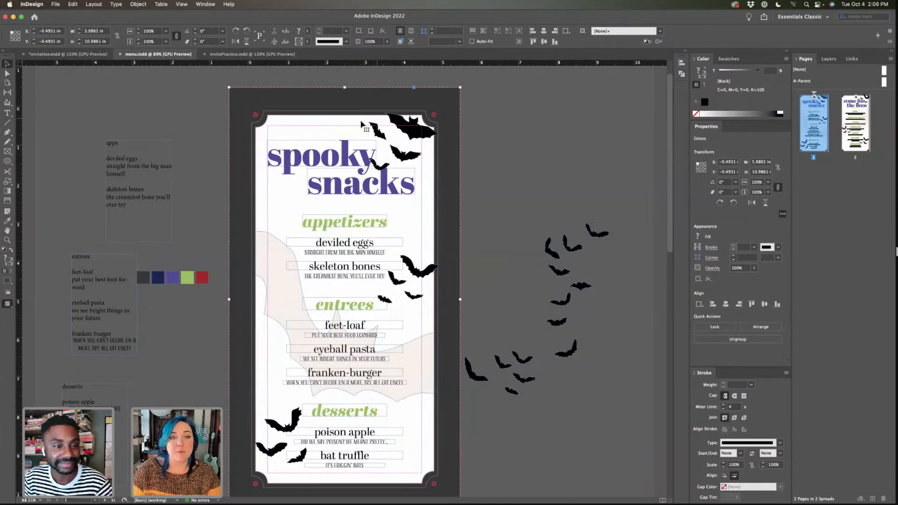
pyautogui.doubleClick(255, 115)
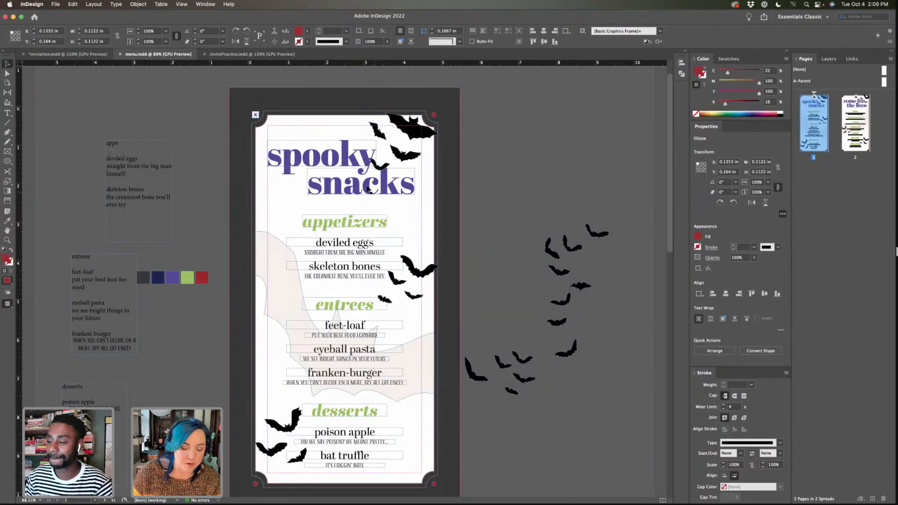
pyautogui.press('i')
pyautogui.click(185, 277)
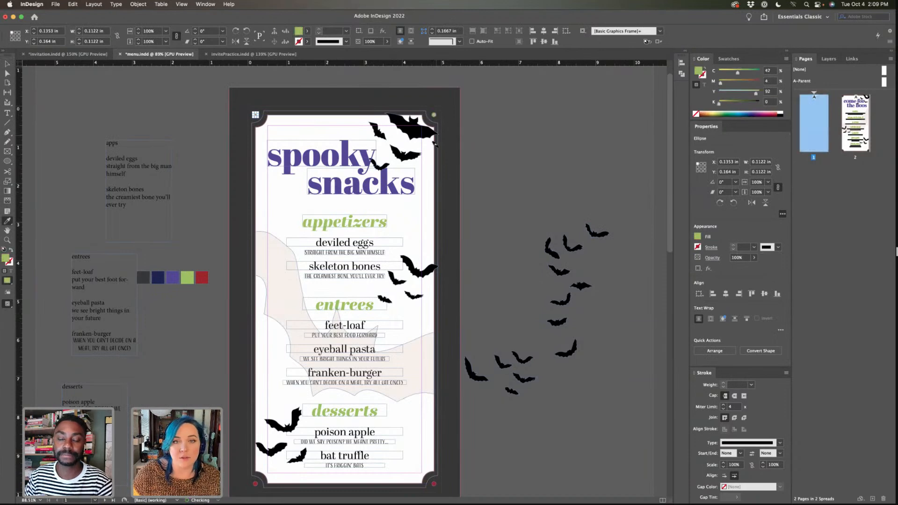
pyautogui.click(254, 483)
# Move to page 2 of the menu and save the menu document.
pyautogui.doubleClick(860, 122)
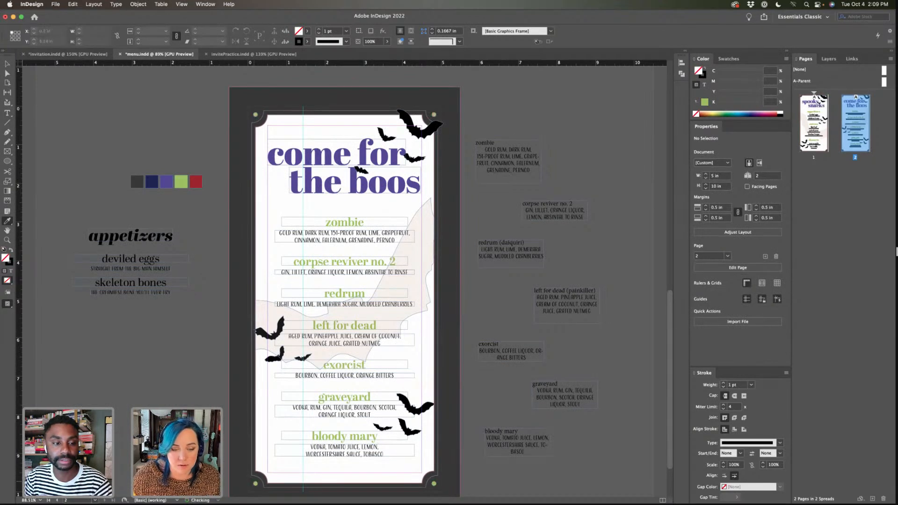
pyautogui.press('v')
pyautogui.press('super+s')
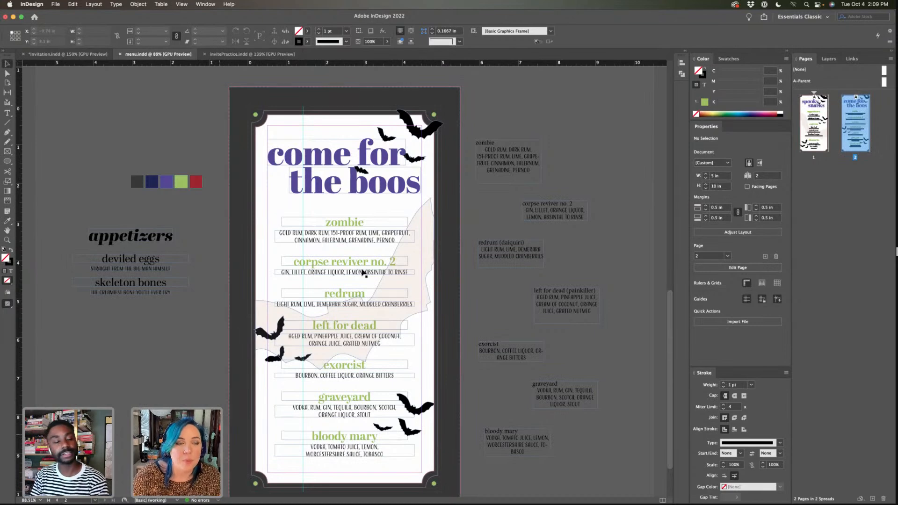
# Export the menu as Adobe PDF (Print) with Create Separate PDF Files checked.
pyautogui.press('super+e')
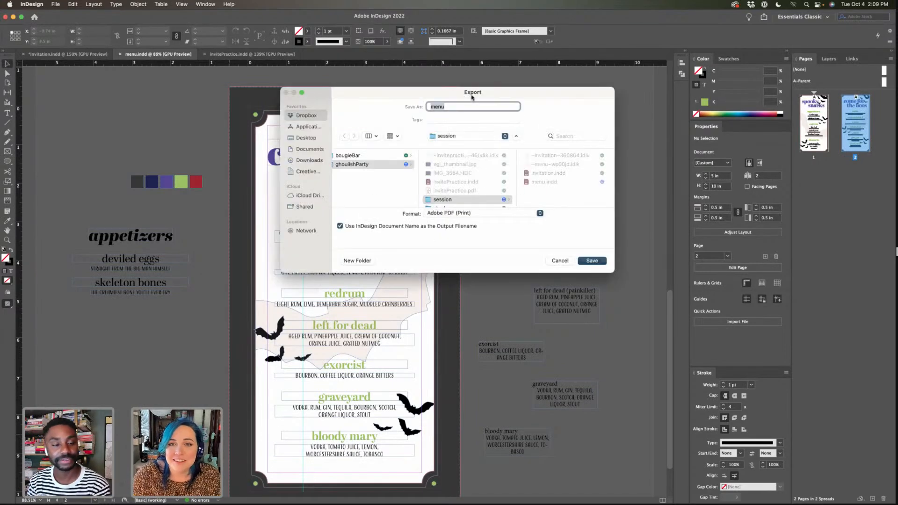
pyautogui.click(591, 262)
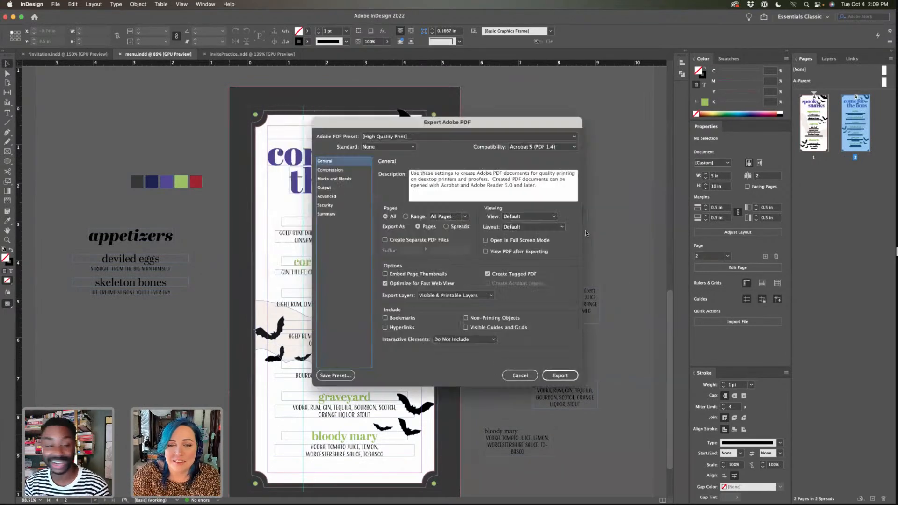
pyautogui.click(401, 241)
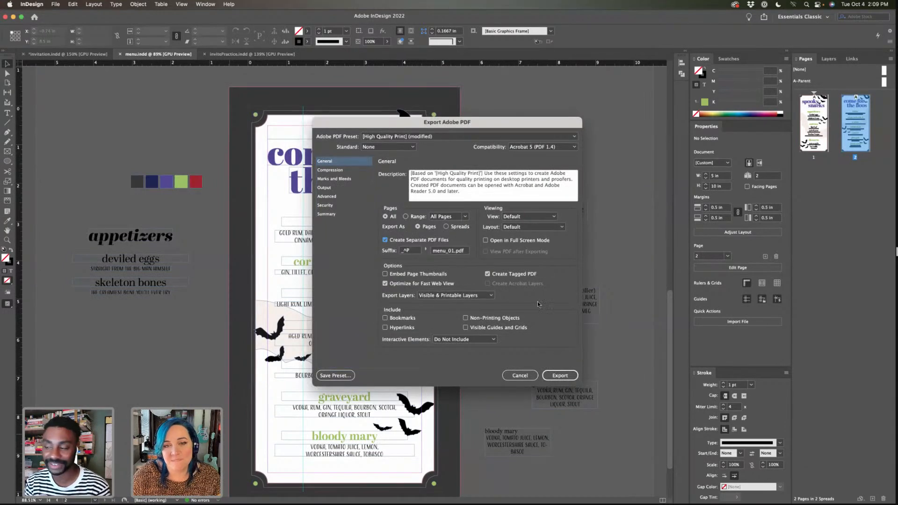
pyautogui.click(559, 376)
# Export invitation.indd as separate-page PDFs the same way.
pyautogui.press('super+Tab')
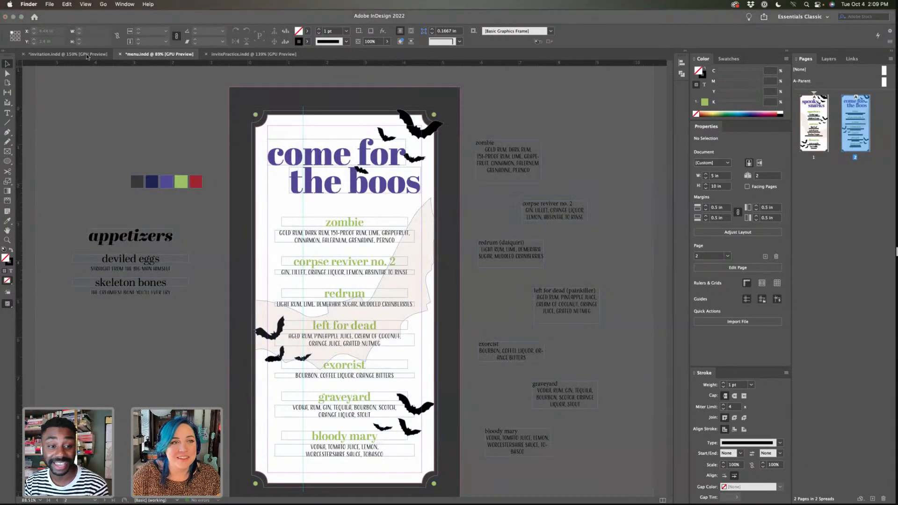
pyautogui.click(108, 138)
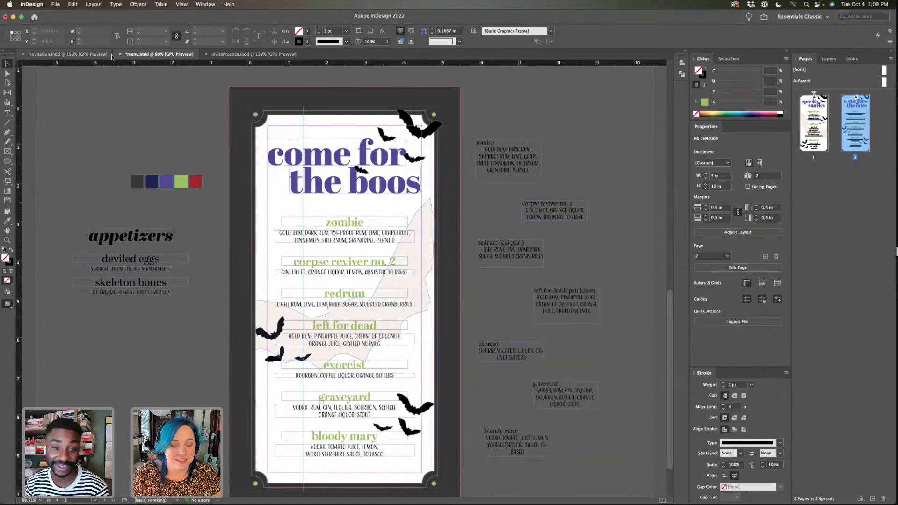
pyautogui.click(70, 54)
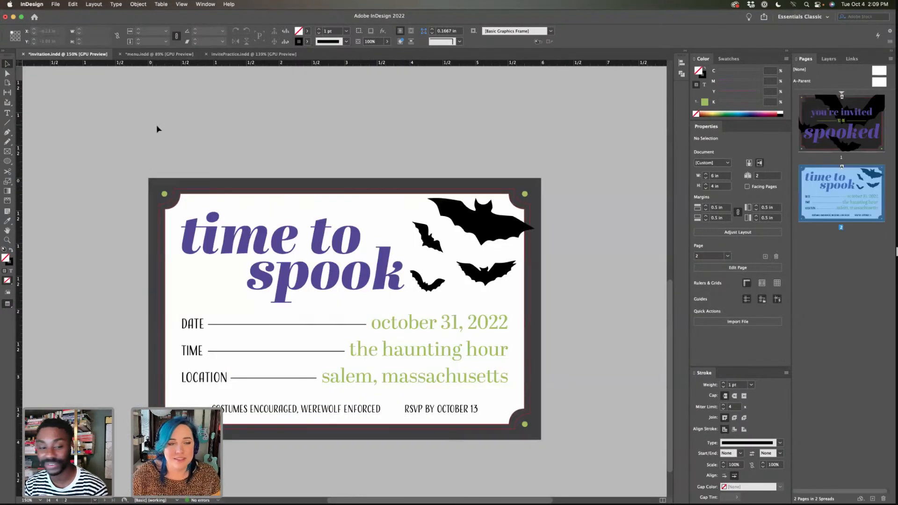
pyautogui.press('super+e')
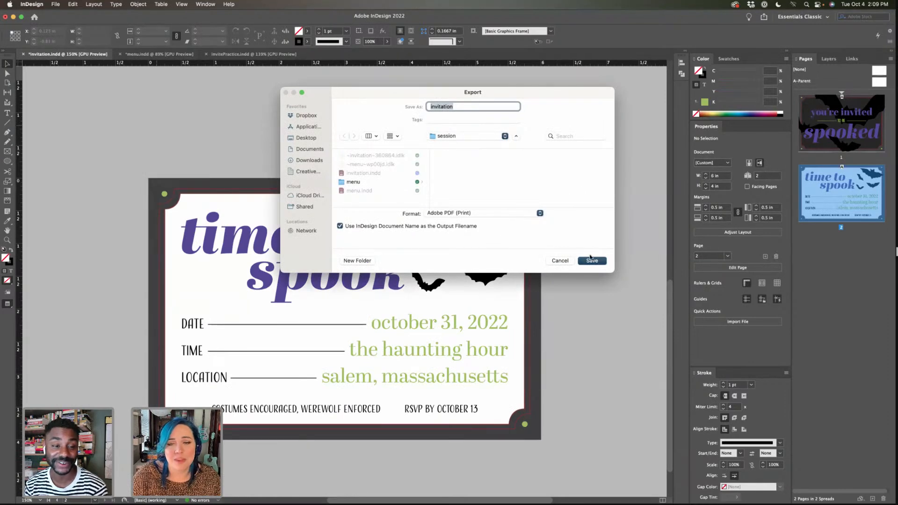
pyautogui.click(590, 258)
pyautogui.click(560, 375)
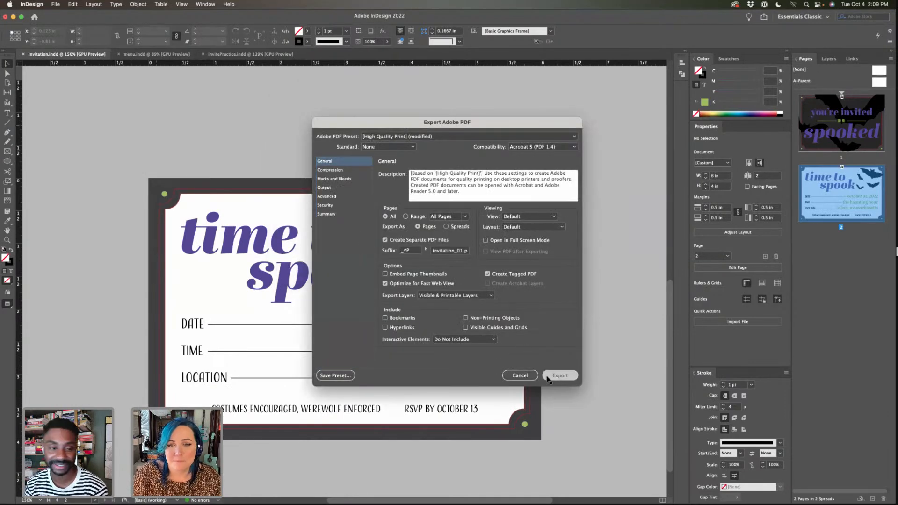
pyautogui.click(651, 271)
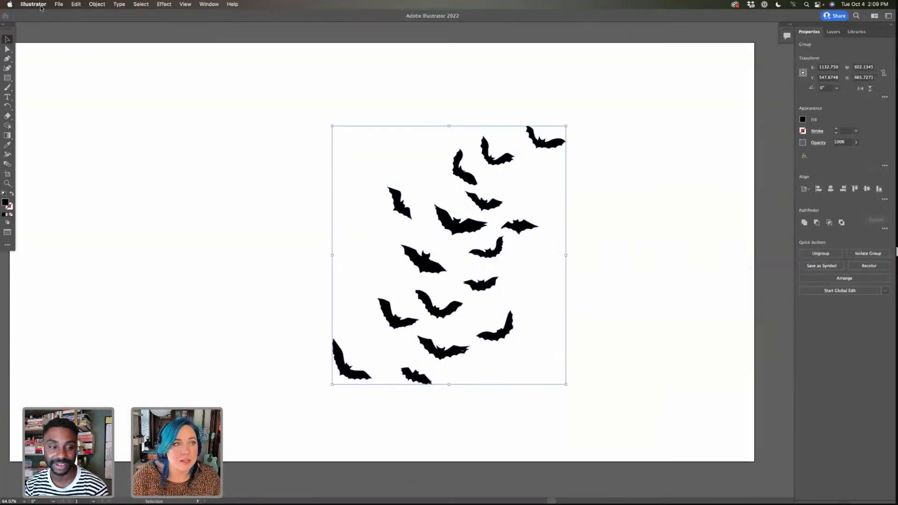
# Quit Illustrator, saving the bats artwork when prompted.
pyautogui.click(46, 6)
pyautogui.click(51, 87)
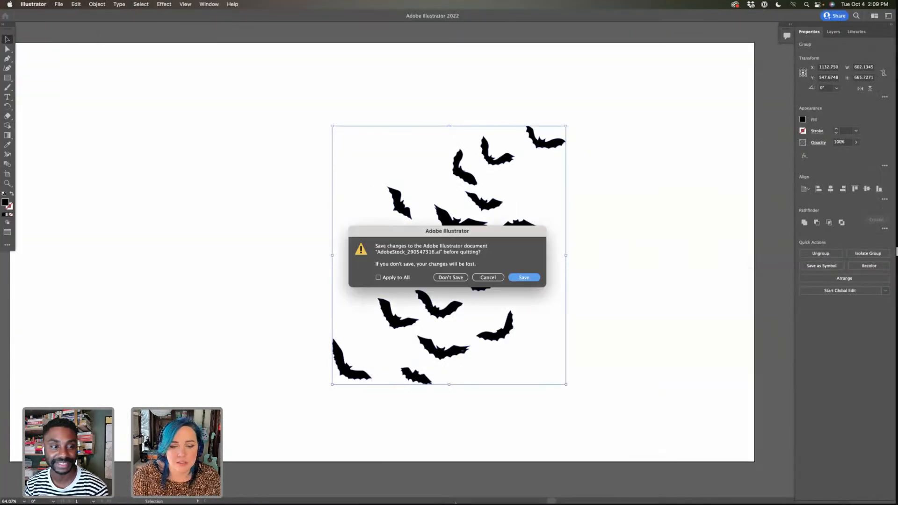
pyautogui.click(484, 279)
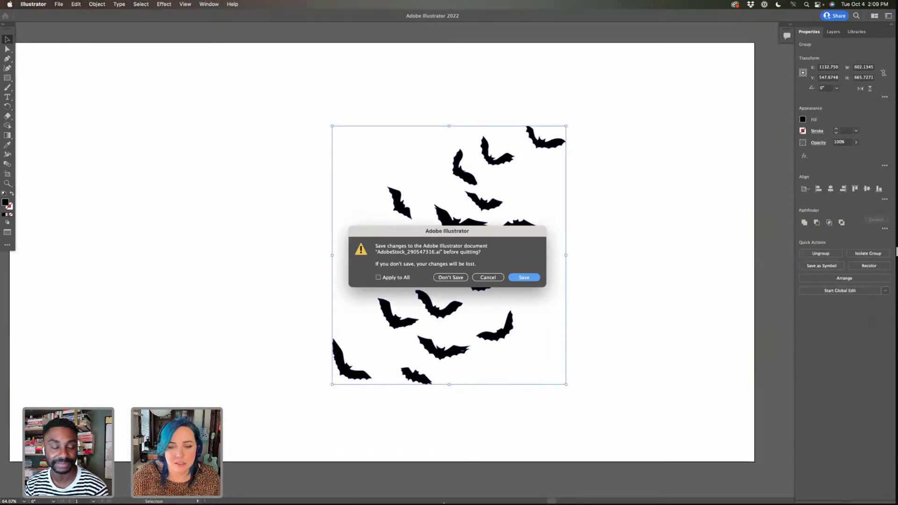
pyautogui.click(534, 277)
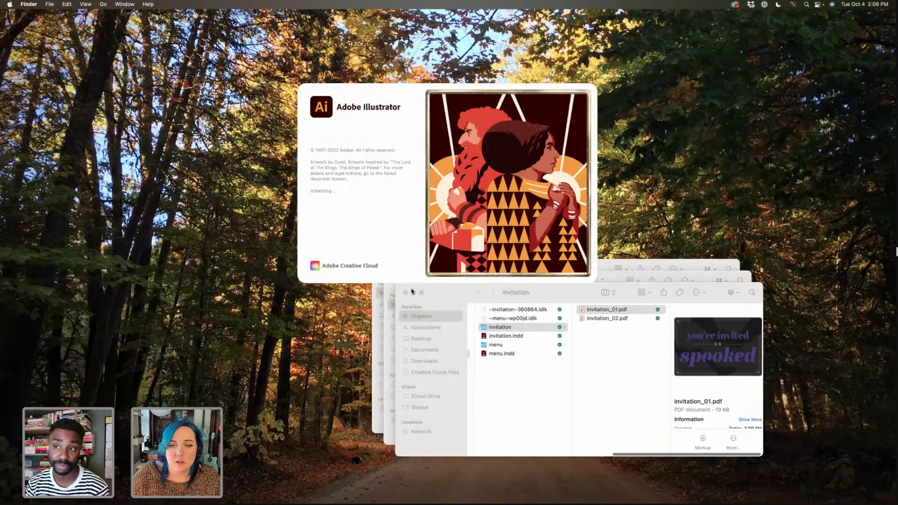
# Close the invitation and menu PDF folders and relaunch Illustrator to start a new file.
pyautogui.click(405, 293)
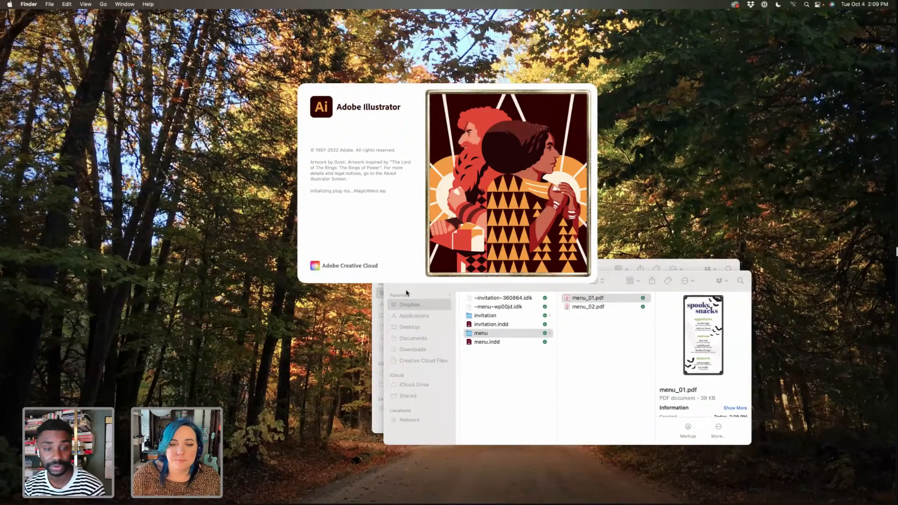
pyautogui.click(417, 302)
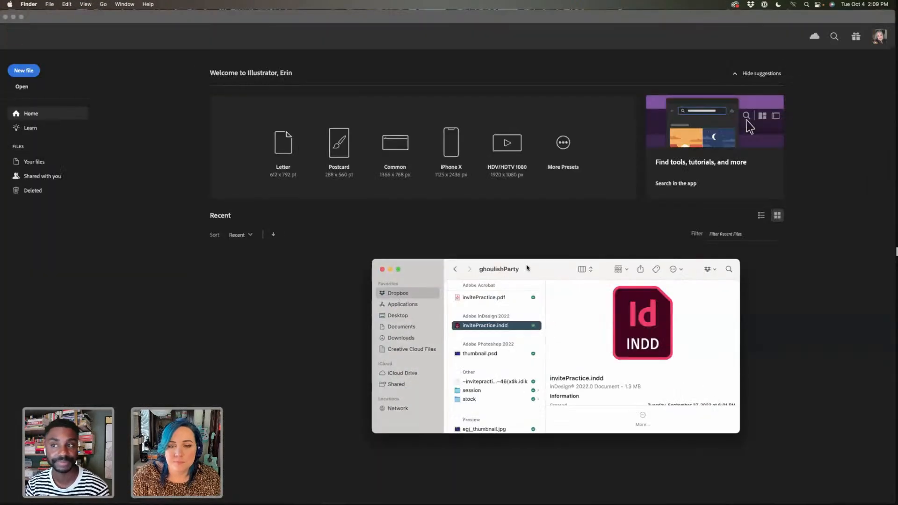
pyautogui.click(21, 71)
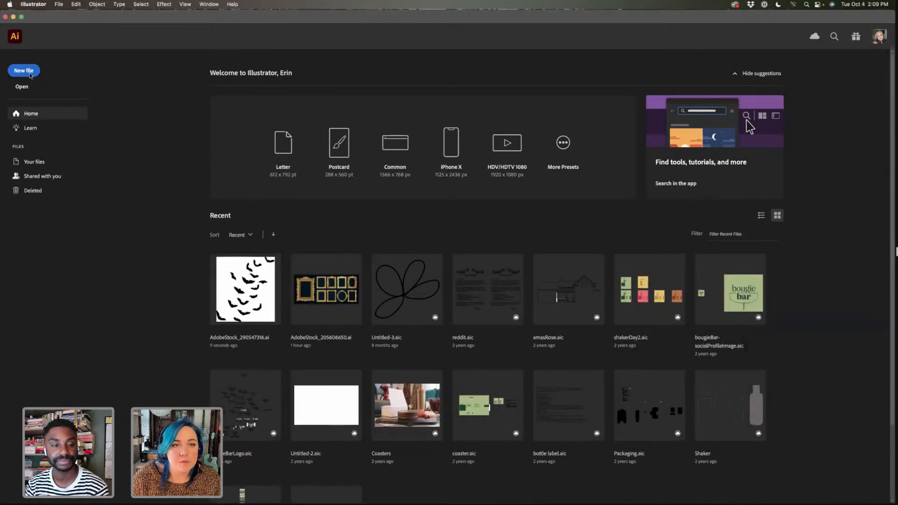
pyautogui.click(30, 74)
# Create a blank document and draw a 5 in × 10 in rectangle.
pyautogui.click(648, 384)
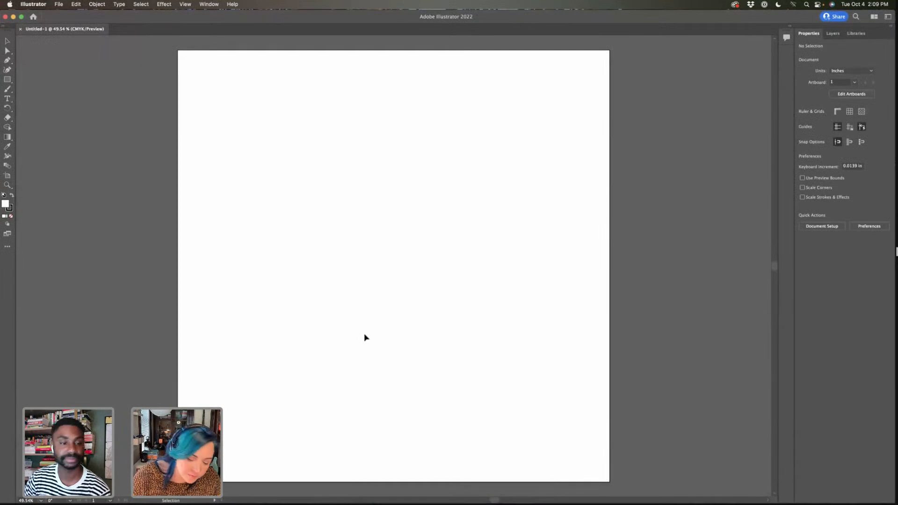
pyautogui.press('m')
pyautogui.moveTo(214, 95); pyautogui.dragTo(310, 340)
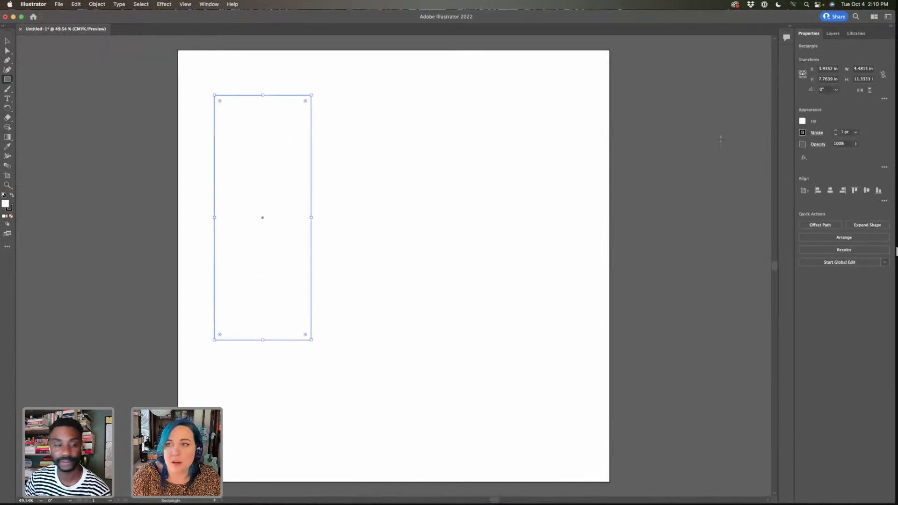
pyautogui.click(868, 69)
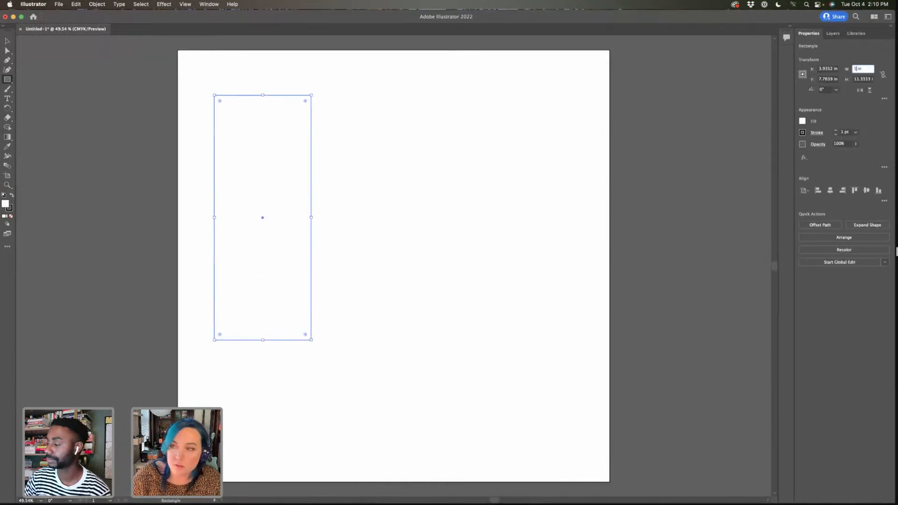
pyautogui.press('Tab')
pyautogui.write('10')
pyautogui.press('Return')
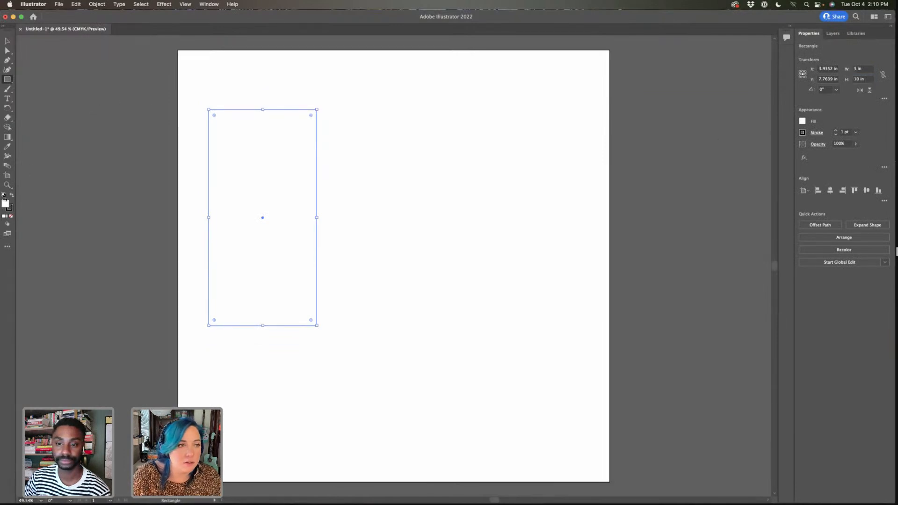
# Set the rectangle's stroke and fill to None.
pyautogui.click(10, 216)
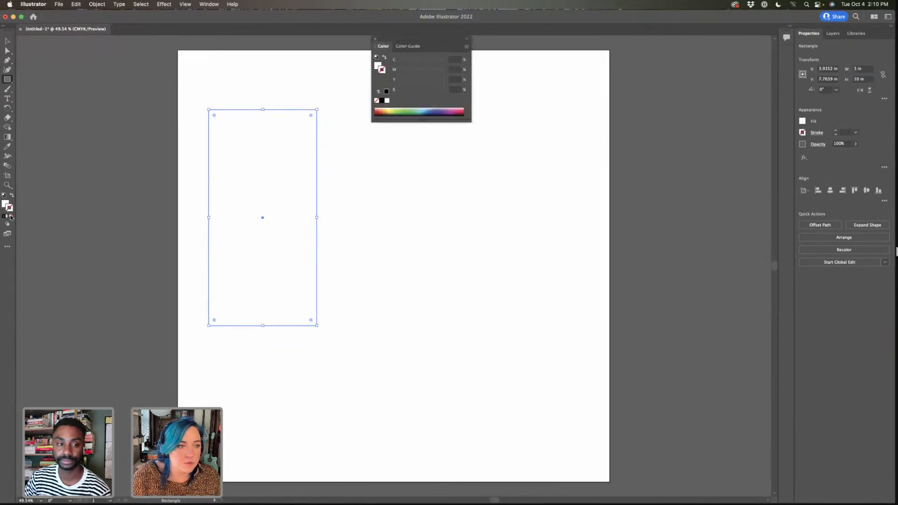
pyautogui.click(5, 203)
pyautogui.click(11, 216)
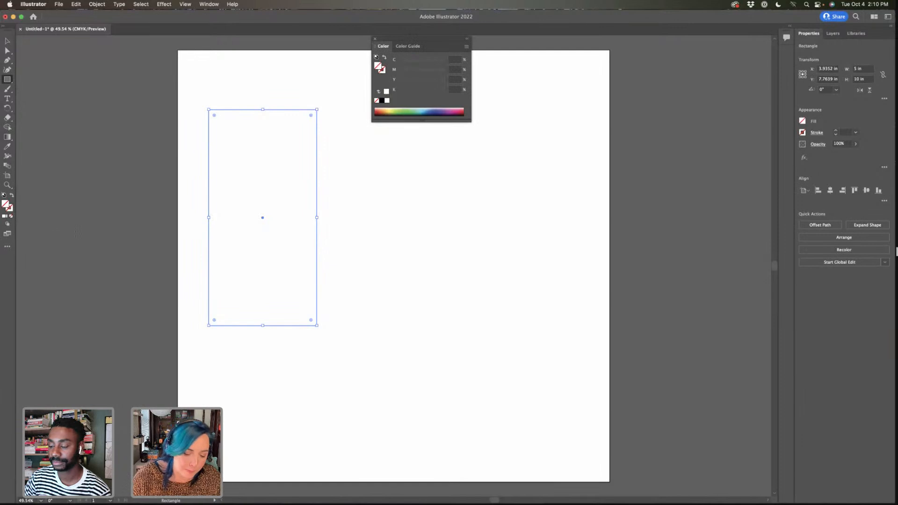
pyautogui.press('v')
pyautogui.click(164, 217)
pyautogui.click(236, 110)
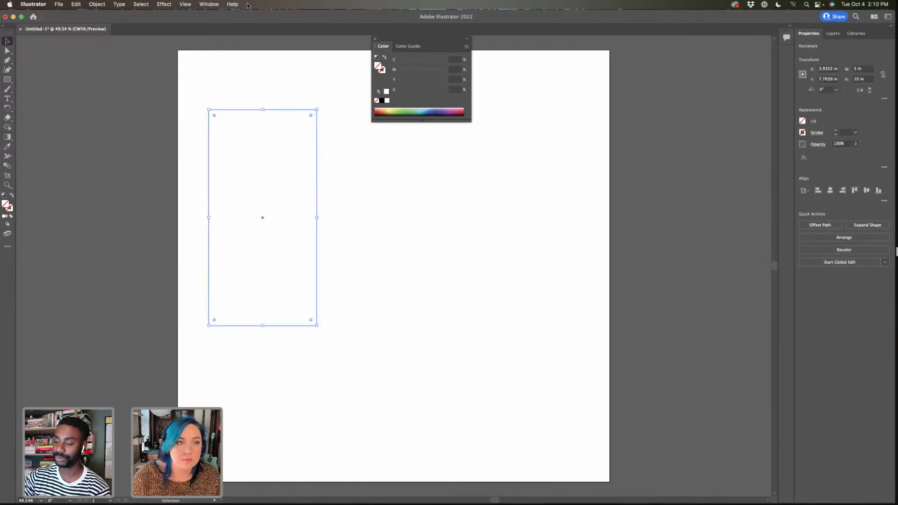
pyautogui.click(59, 4)
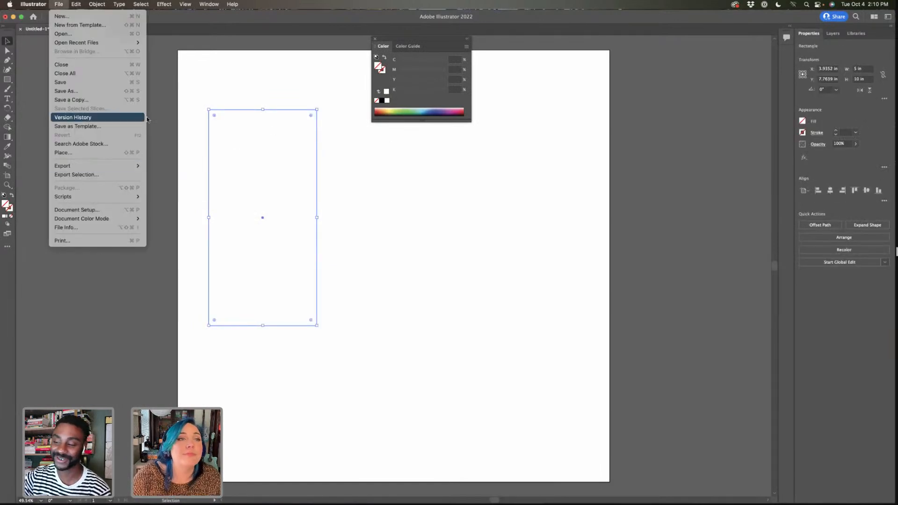
# Browse to the menu folder in the Place dialog and pick menu_01.pdf.
pyautogui.click(111, 153)
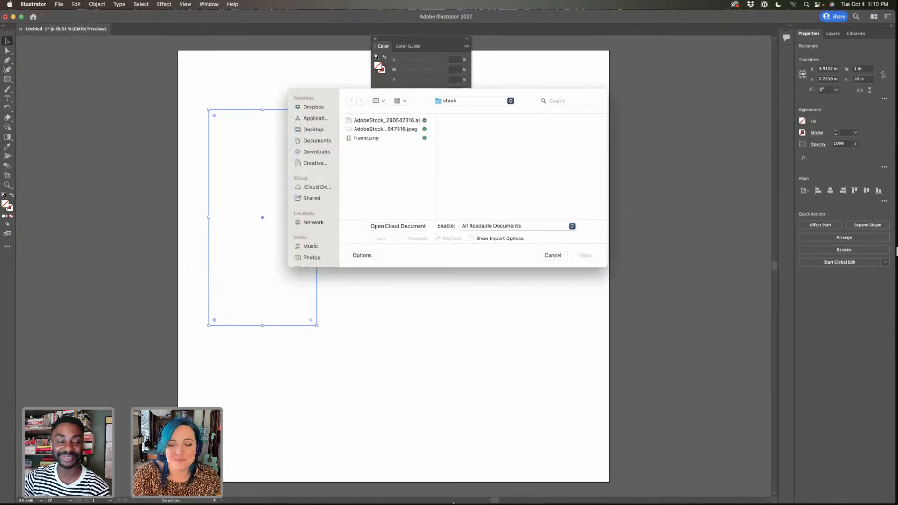
pyautogui.click(365, 486)
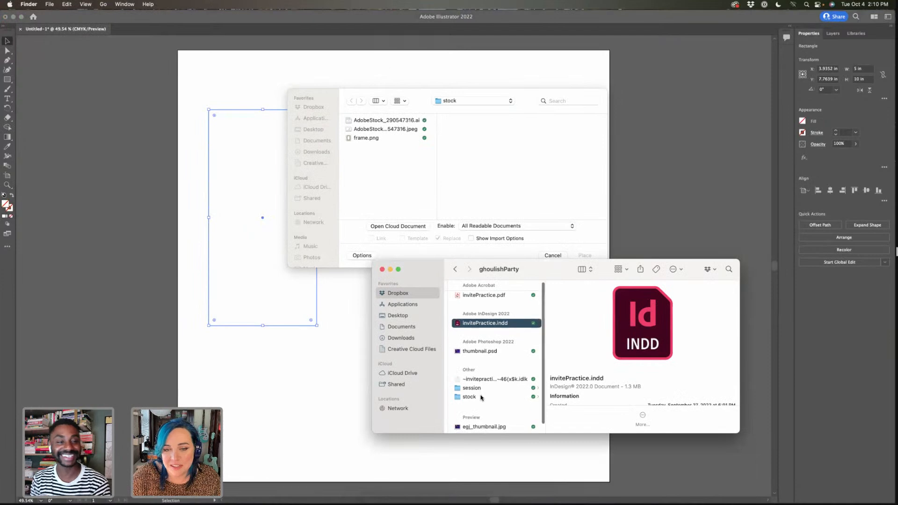
pyautogui.scroll(-2, 481, 397)
pyautogui.click(481, 378)
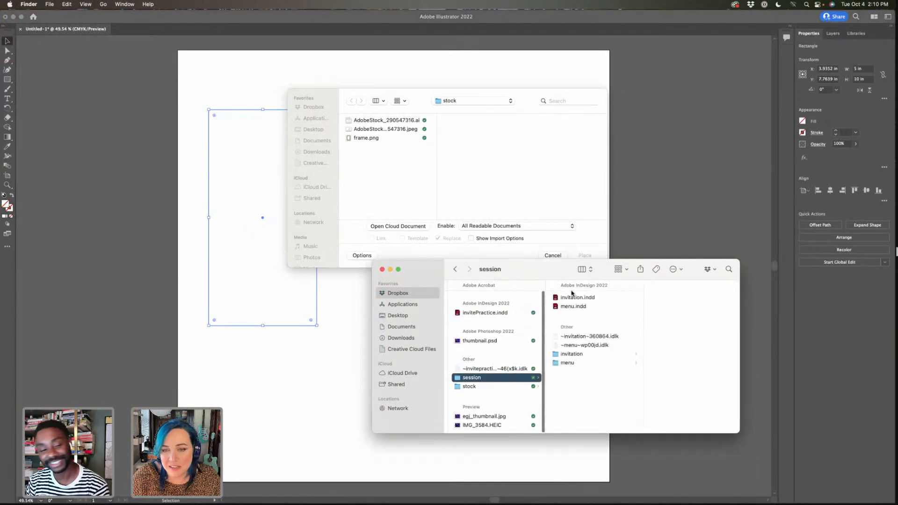
pyautogui.click(572, 355)
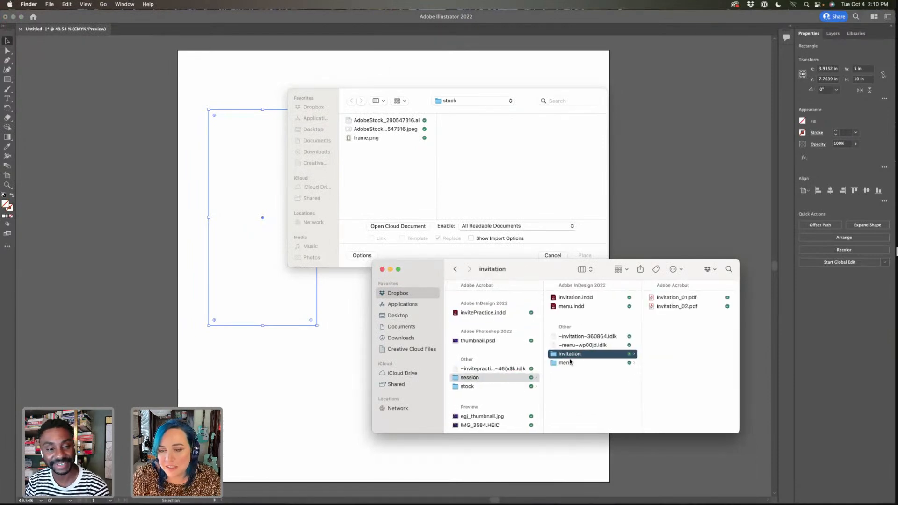
pyautogui.click(570, 363)
pyautogui.moveTo(561, 211); pyautogui.dragTo(518, 156)
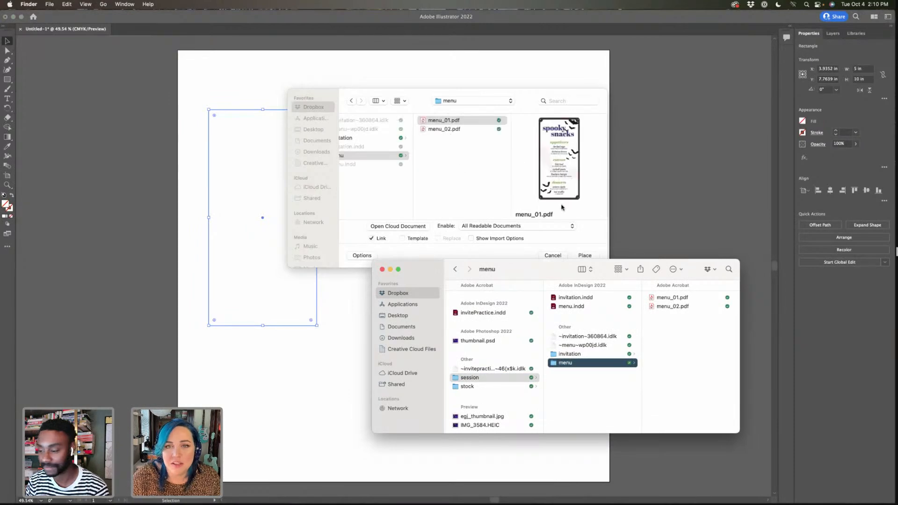
pyautogui.click(582, 229)
pyautogui.click(581, 258)
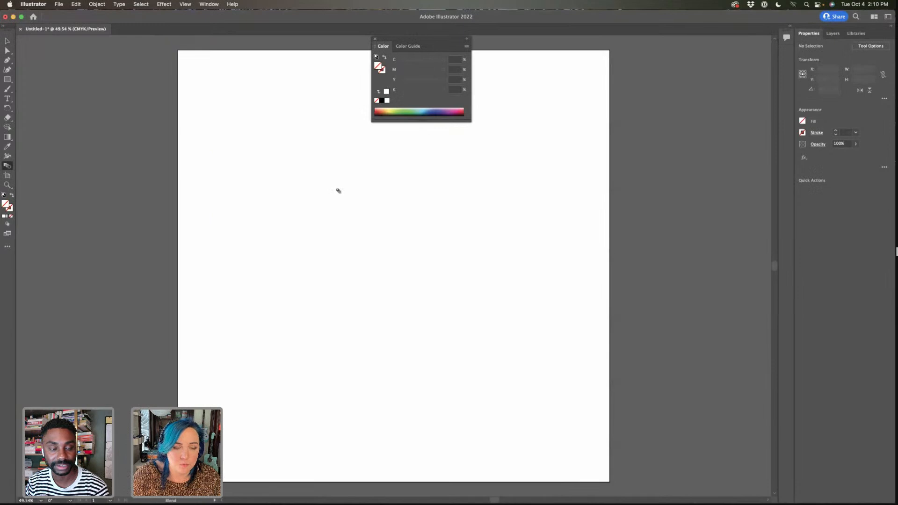
# Select the empty rectangle frame and delete it.
pyautogui.press('v')
pyautogui.moveTo(339, 201); pyautogui.dragTo(259, 293)
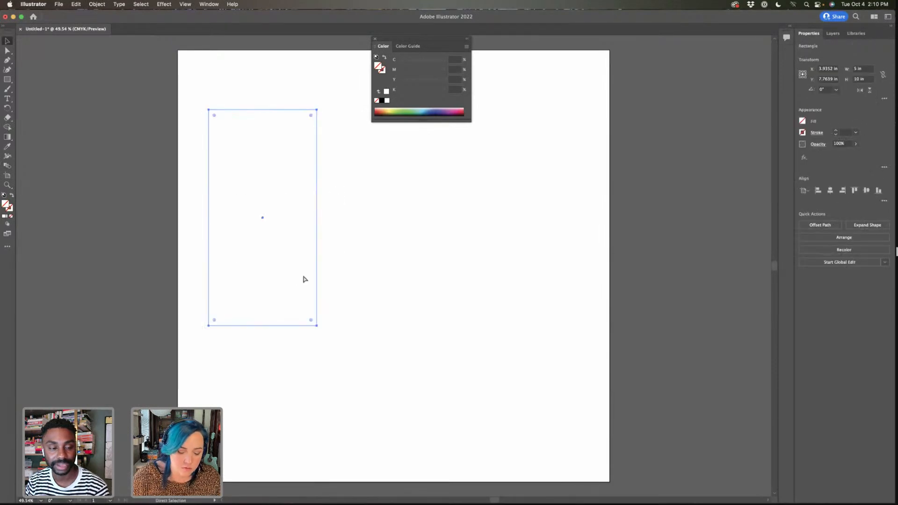
pyautogui.press('Delete')
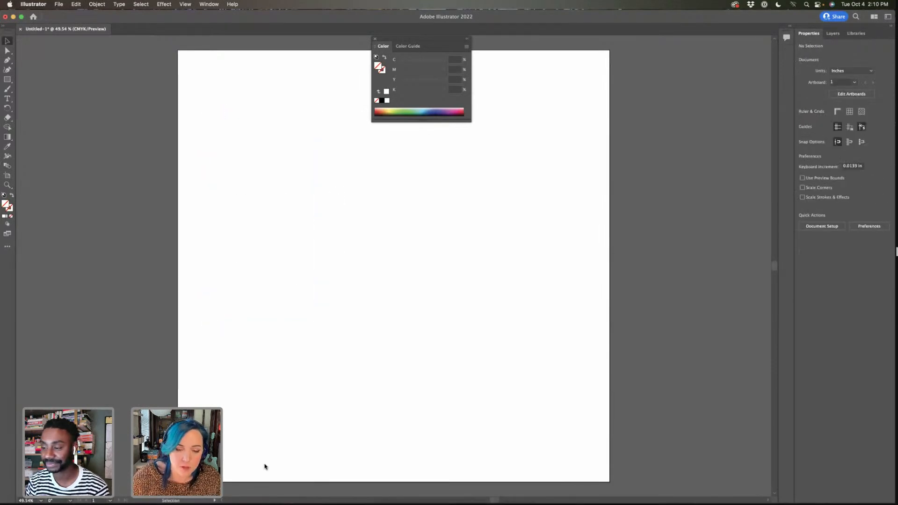
# Drop menu_01.pdf and menu_02.pdf onto the artboard and set them side by side.
pyautogui.click(367, 494)
pyautogui.click(681, 295)
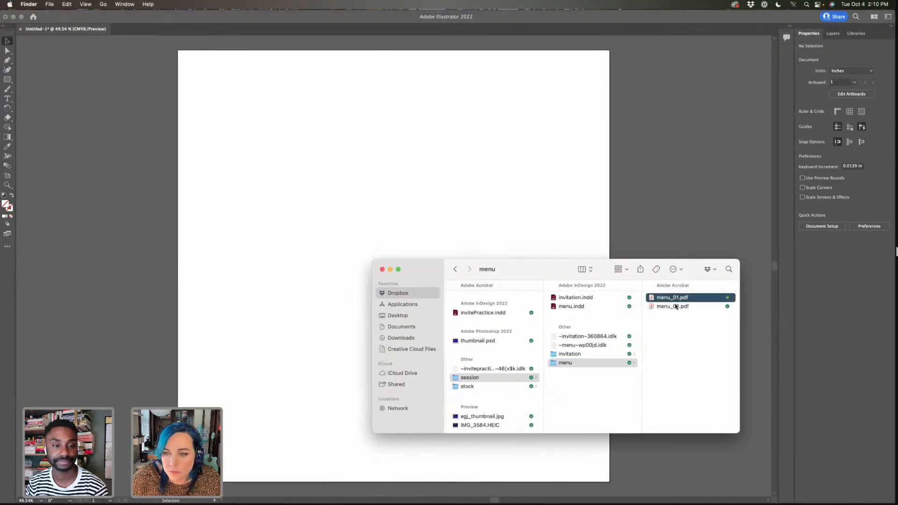
pyautogui.keyDown('shift'); pyautogui.click(612, 306); pyautogui.keyUp('shift')
pyautogui.moveTo(612, 307); pyautogui.dragTo(276, 131)
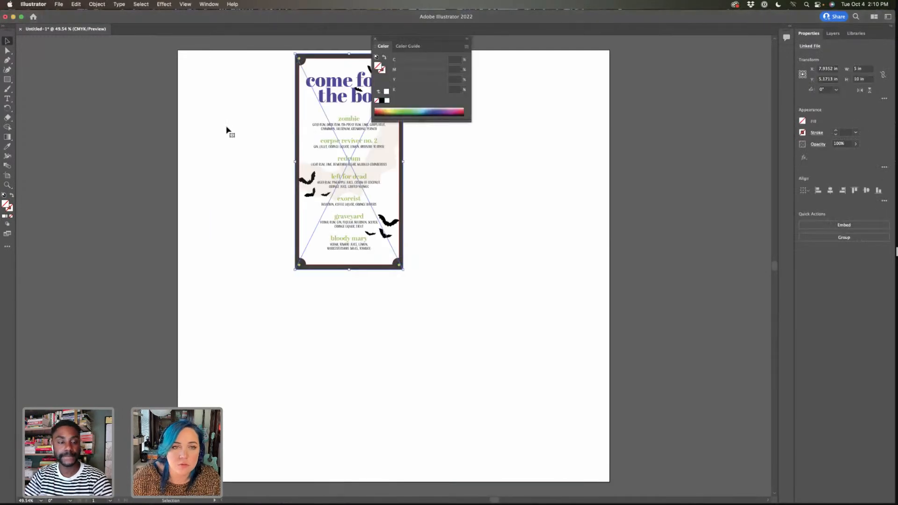
pyautogui.moveTo(336, 194); pyautogui.dragTo(252, 198)
pyautogui.moveTo(351, 199); pyautogui.dragTo(364, 215)
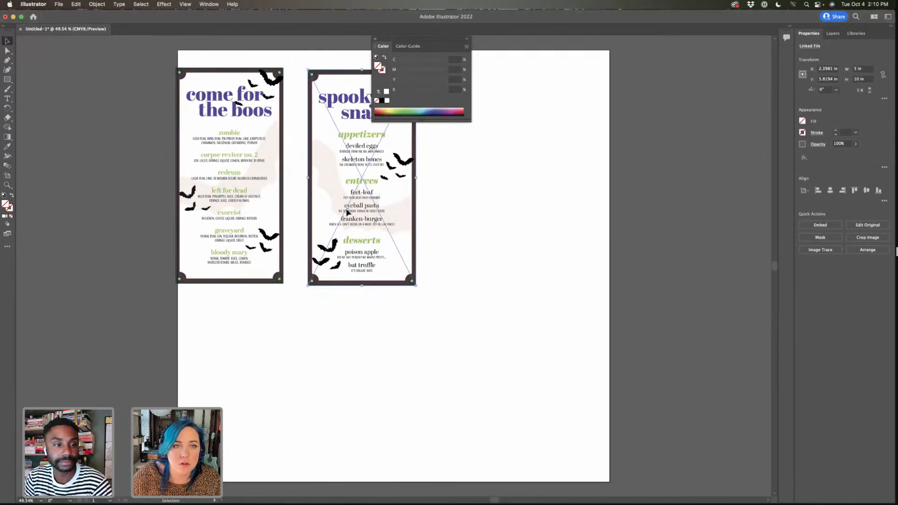
pyautogui.moveTo(275, 210); pyautogui.dragTo(288, 213)
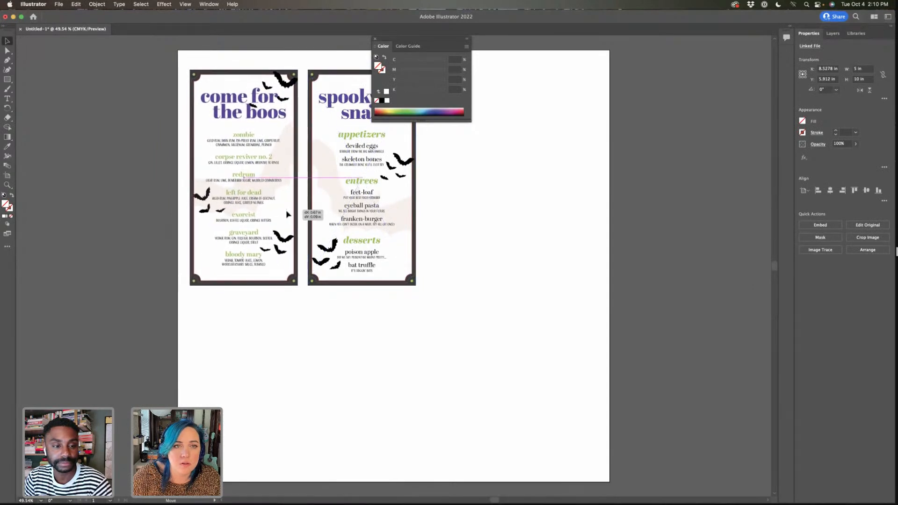
pyautogui.click(483, 315)
# Drop both invitation PDFs onto the artboard to the right of the menus.
pyautogui.click(356, 487)
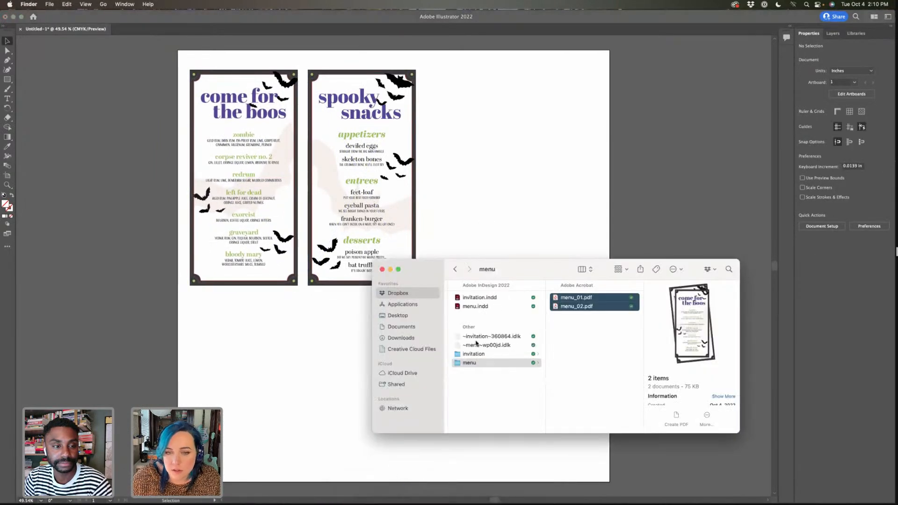
pyautogui.click(479, 355)
pyautogui.click(577, 308)
pyautogui.moveTo(576, 312); pyautogui.dragTo(529, 314)
pyautogui.click(506, 273)
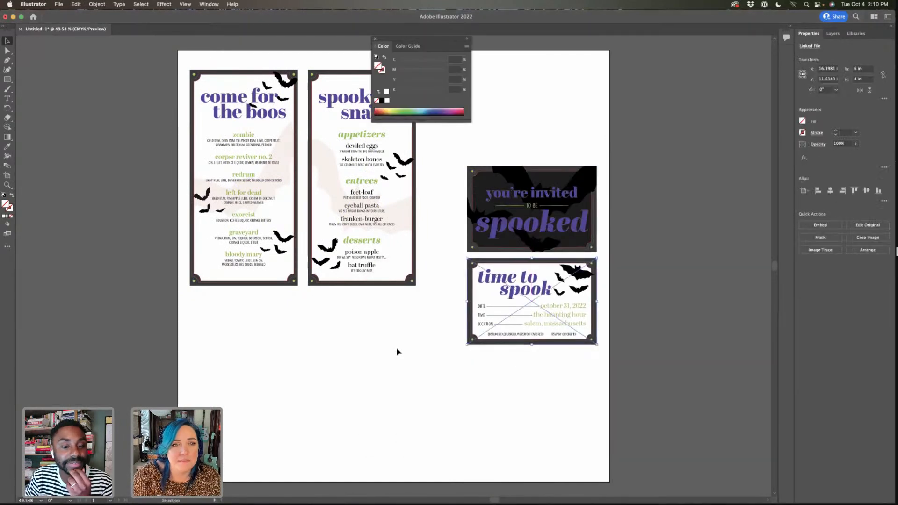
pyautogui.scroll(2, 399, 350)
pyautogui.scroll(3, 399, 350)
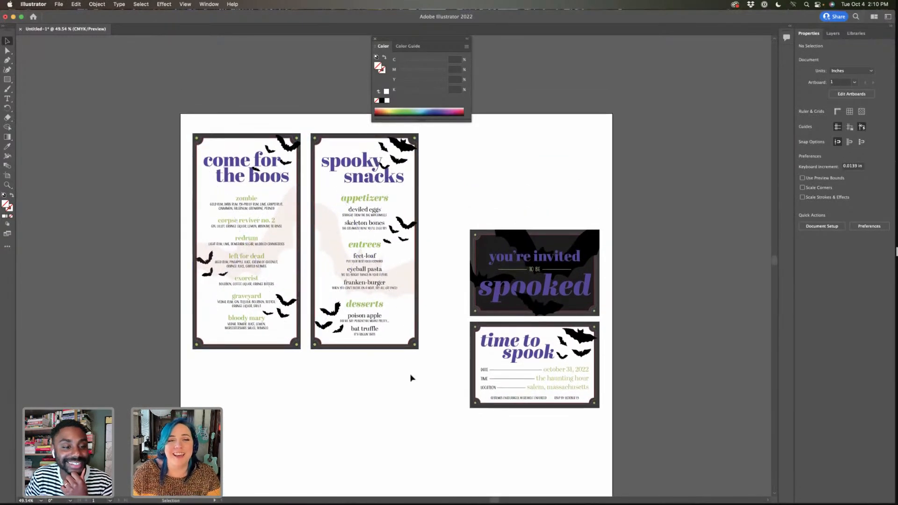
# Move the invitation cards up and shift both menus to their right.
pyautogui.moveTo(502, 190); pyautogui.dragTo(566, 366)
pyautogui.moveTo(566, 348); pyautogui.dragTo(539, 257)
pyautogui.click(432, 352)
pyautogui.moveTo(431, 351); pyautogui.dragTo(614, 320)
pyautogui.keyDown('shift'); pyautogui.click(253, 321); pyautogui.keyUp('shift')
pyautogui.keyDown('shift'); pyautogui.click(238, 319); pyautogui.keyUp('shift')
pyautogui.click(655, 397)
pyautogui.moveTo(748, 318); pyautogui.dragTo(638, 341)
# Delete Artboard 1 and create a fitted artboard for each card and menu.
pyautogui.click(858, 95)
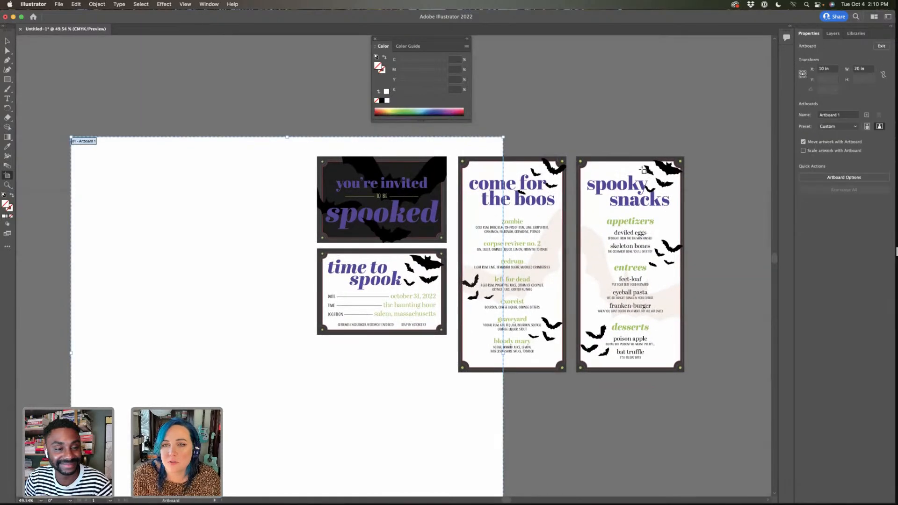
pyautogui.press('Delete')
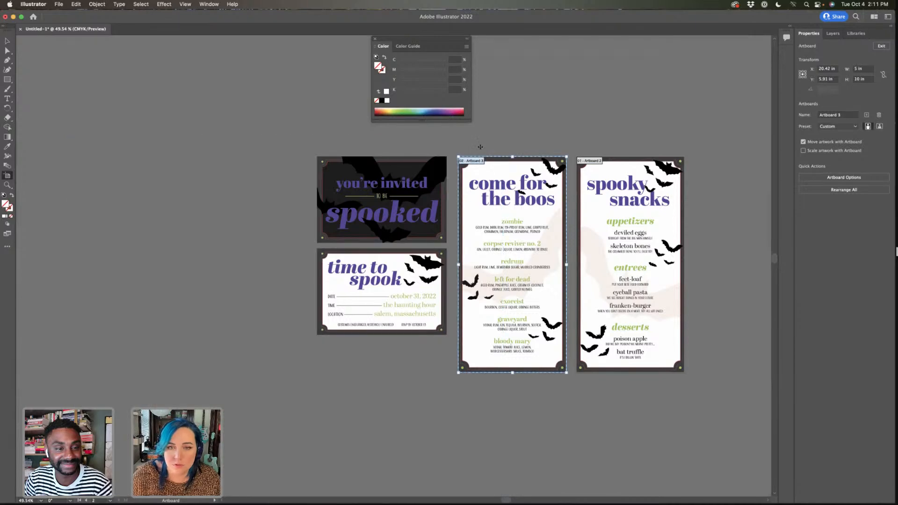
pyautogui.click(418, 183)
pyautogui.click(398, 289)
pyautogui.press('v')
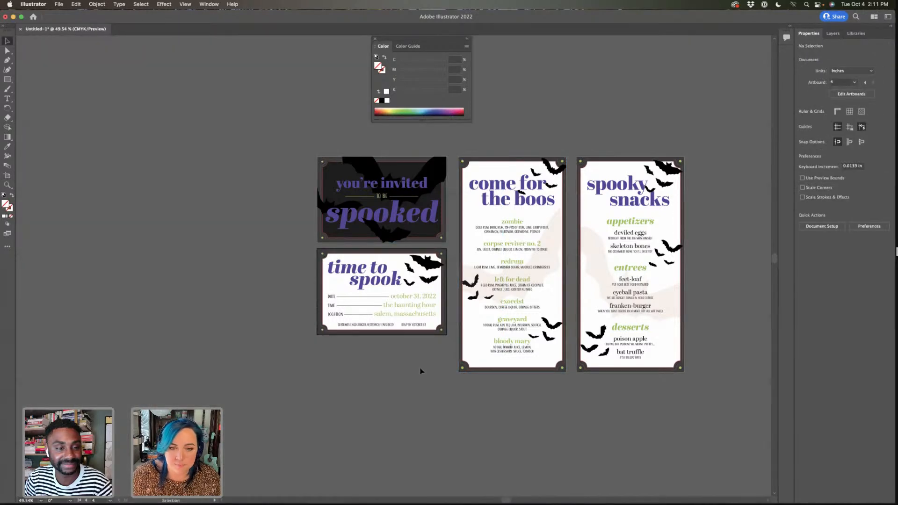
pyautogui.press('super+equal')
pyautogui.moveTo(458, 368); pyautogui.dragTo(315, 401)
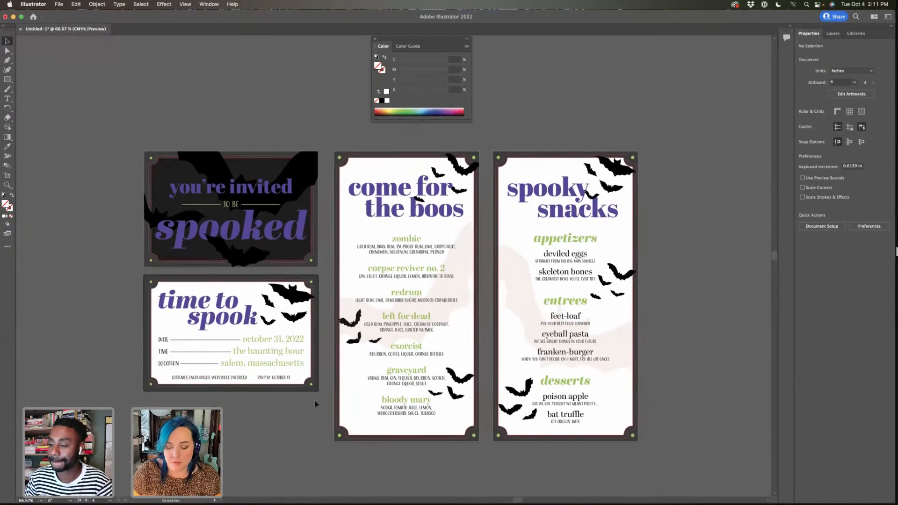
pyautogui.press('super+equal')
# Zoom out to see all four pieces and set the fill to 100% K black.
pyautogui.press('super+0')
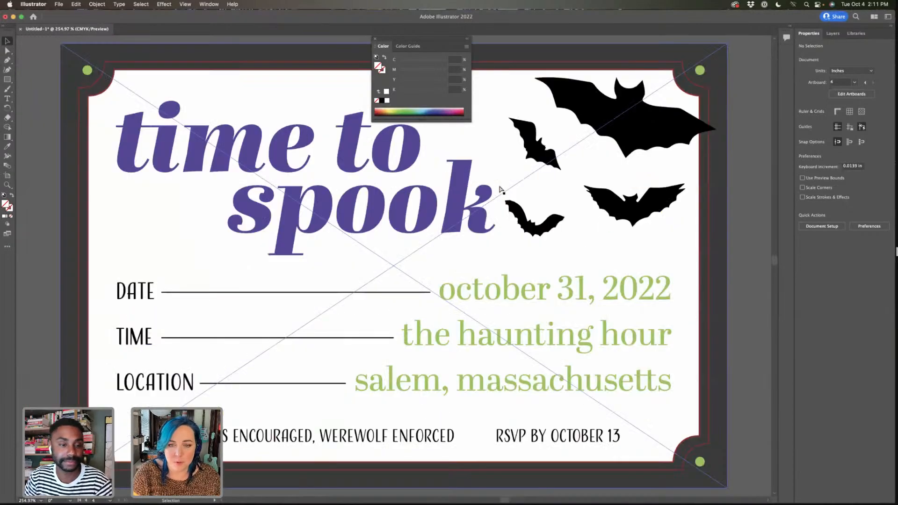
pyautogui.press('super+1')
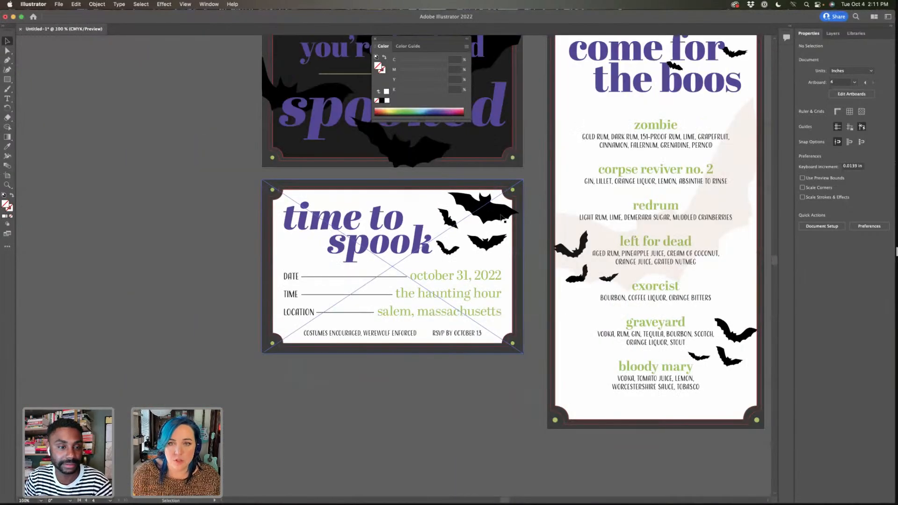
pyautogui.hscroll(3, 498, 220)
pyautogui.hscroll(3, 498, 219)
pyautogui.scroll(2, 498, 220)
pyautogui.press('super+minus')
pyautogui.hscroll(2, 498, 219)
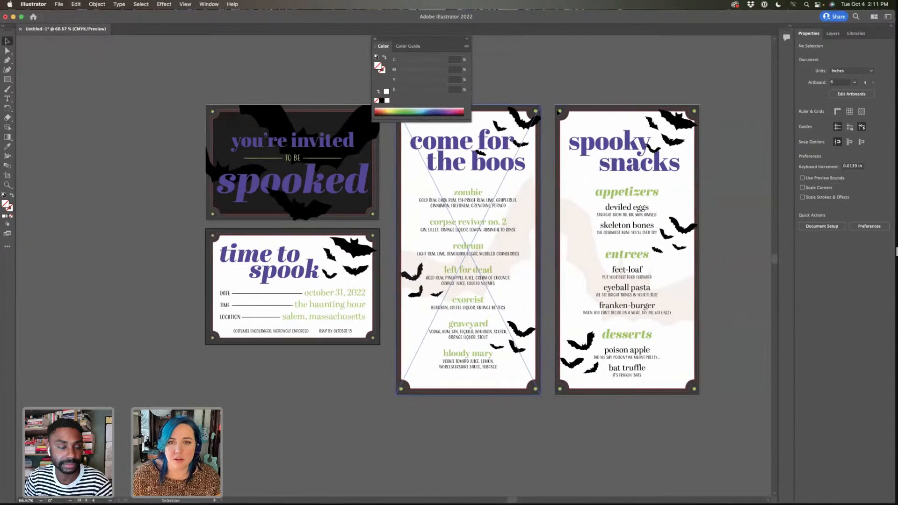
pyautogui.press('g')
pyautogui.moveTo(436, 91); pyautogui.dragTo(461, 92)
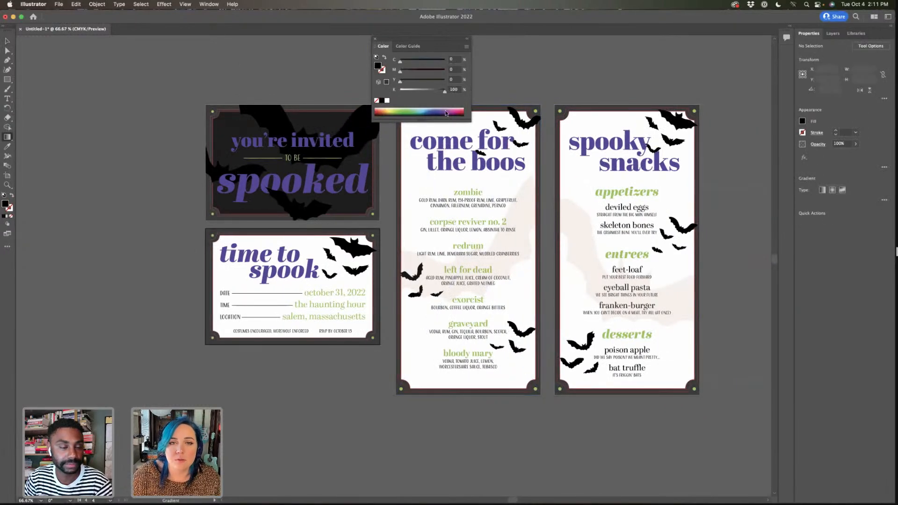
pyautogui.click(374, 40)
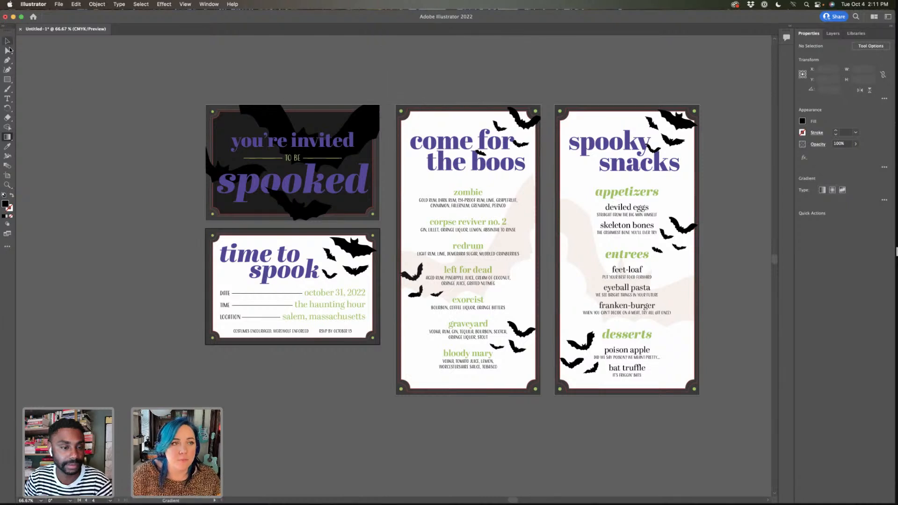
# Zoom in on the artwork with the Zoom tool and adjust the view.
pyautogui.click(7, 41)
pyautogui.moveTo(416, 75); pyautogui.dragTo(370, 110)
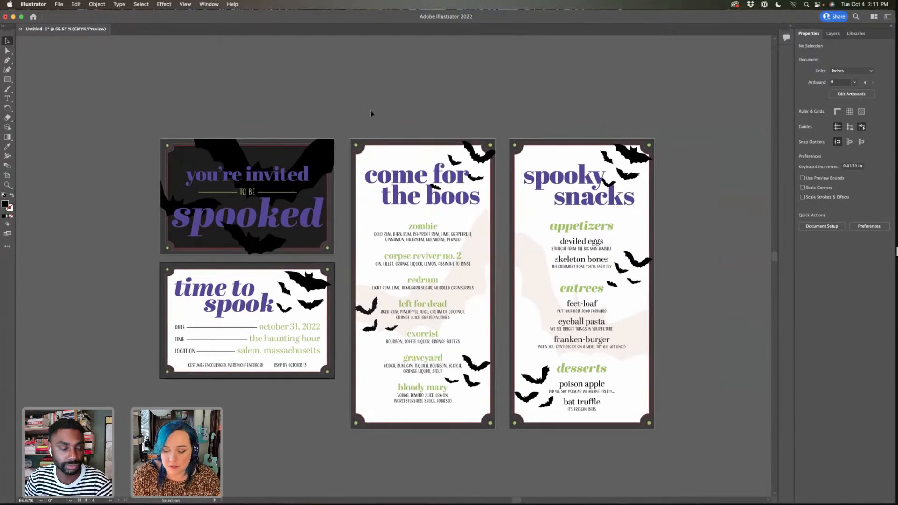
pyautogui.click(7, 185)
pyautogui.moveTo(146, 119); pyautogui.dragTo(169, 134)
pyautogui.hscroll(3, 302, 198)
pyautogui.scroll(-1, 302, 198)
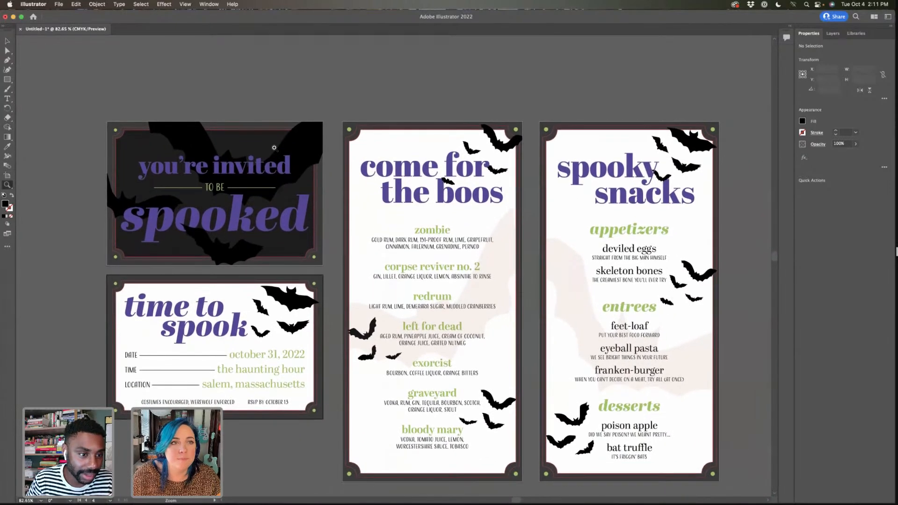
pyautogui.click(186, 4)
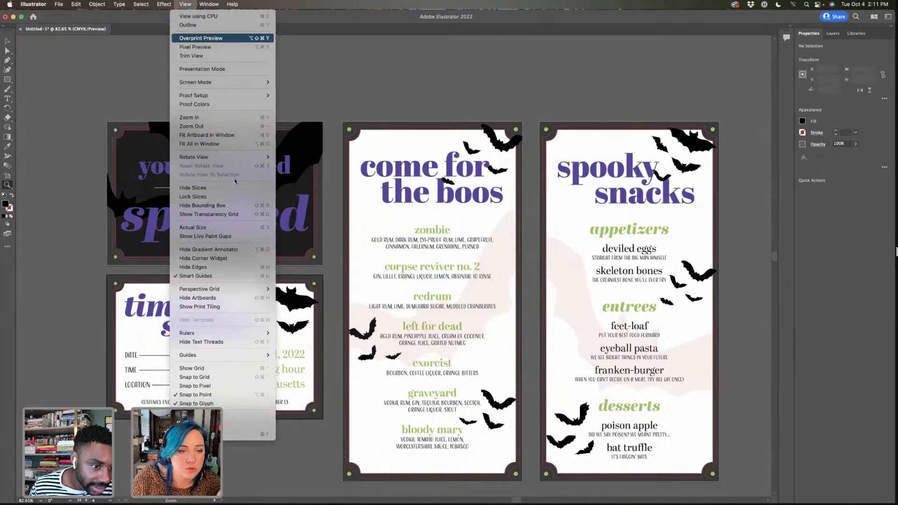
pyautogui.click(220, 298)
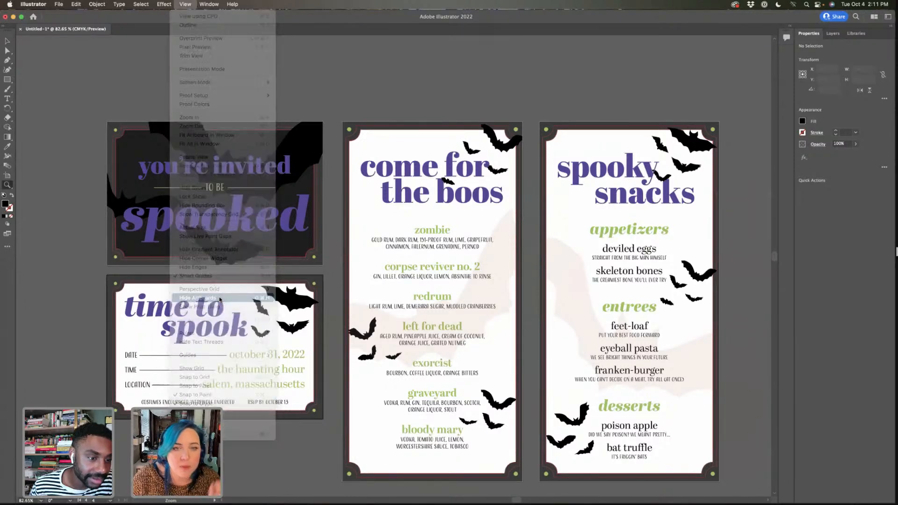
pyautogui.click(8, 41)
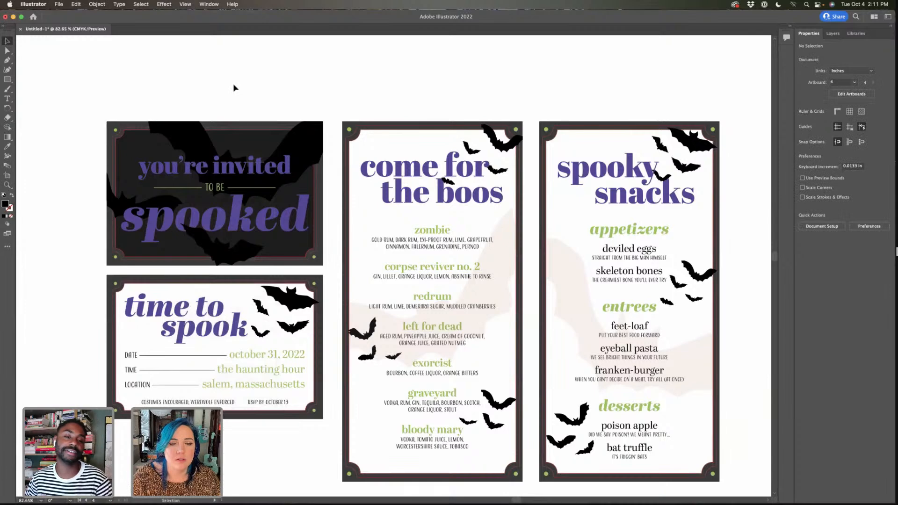
pyautogui.scroll(-1, 235, 89)
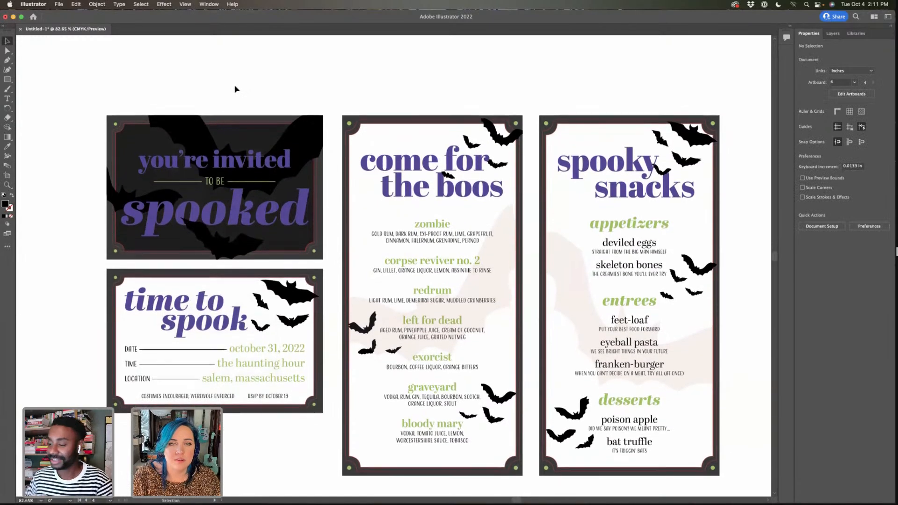
pyautogui.scroll(-2, 236, 89)
pyautogui.scroll(-2, 234, 88)
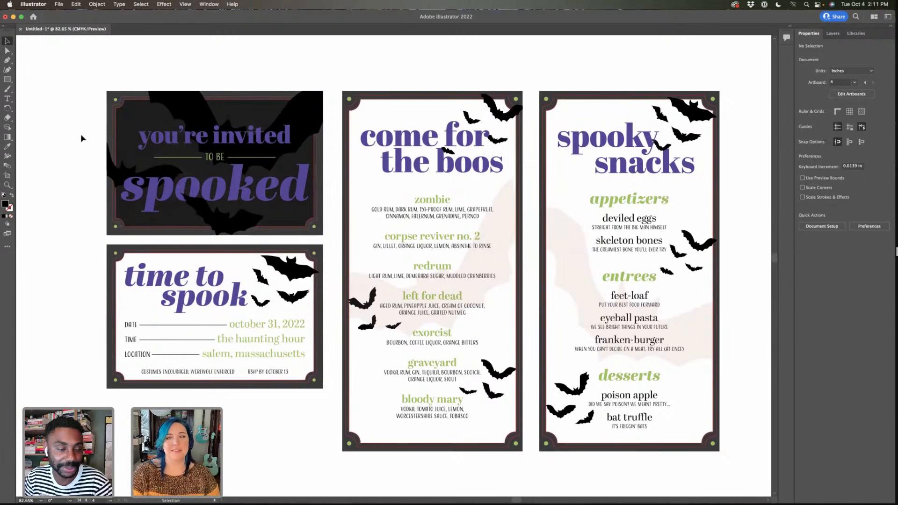
pyautogui.hscroll(3, 82, 138)
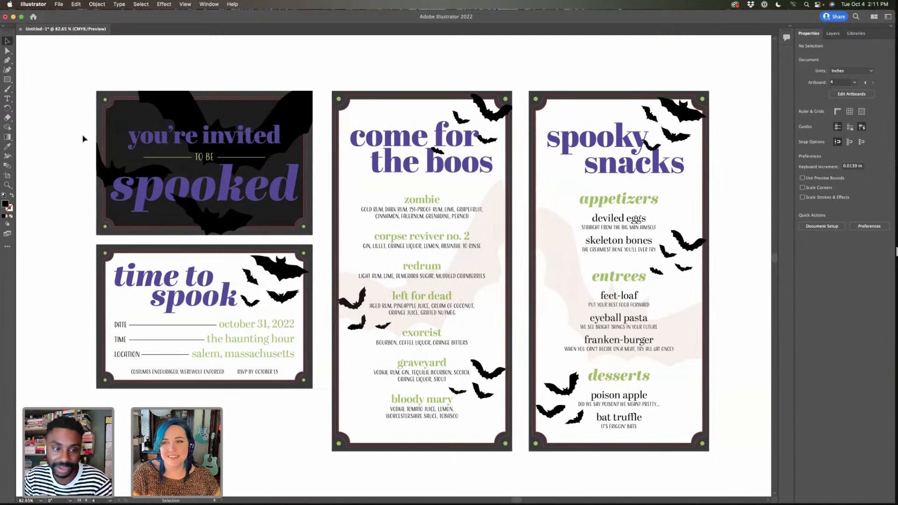
pyautogui.hscroll(2, 83, 139)
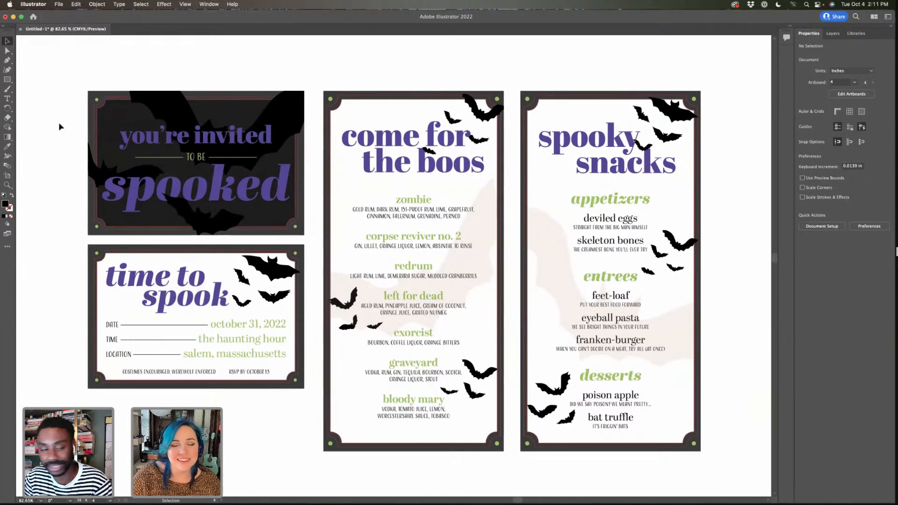
pyautogui.hscroll(-1, 57, 126)
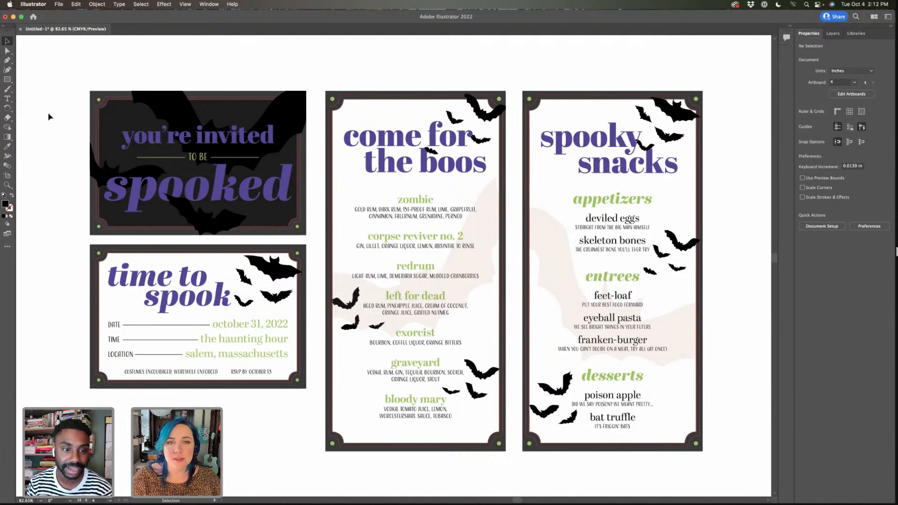
pyautogui.scroll(5, 196, 189)
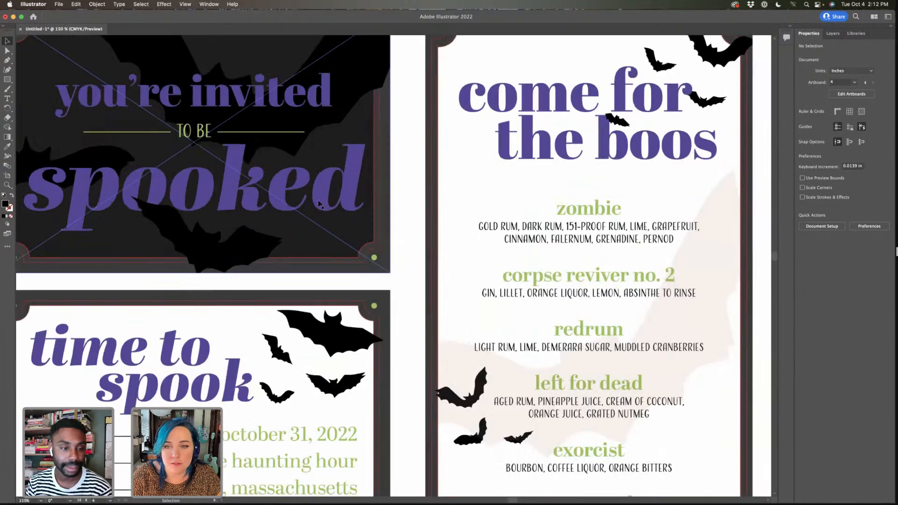
pyautogui.hscroll(6, 320, 198)
pyautogui.scroll(-2, 320, 199)
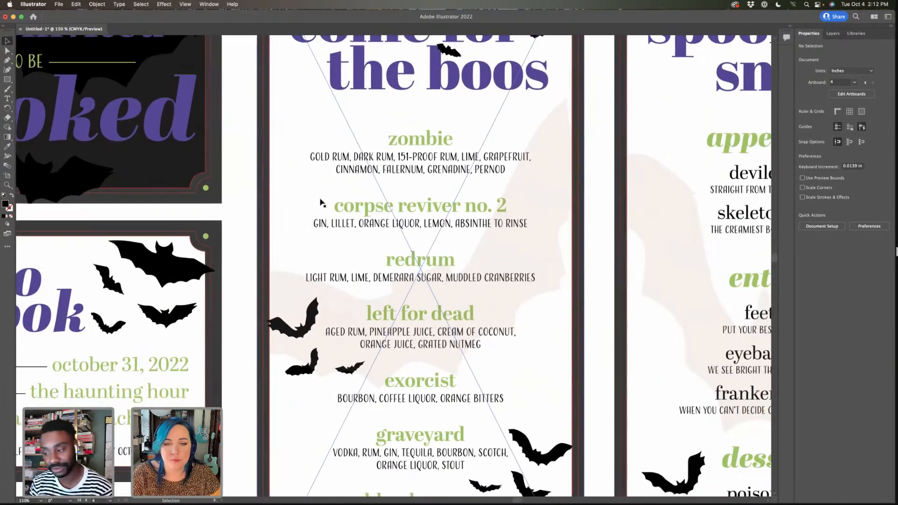
pyautogui.scroll(-3, 321, 201)
pyautogui.hscroll(2, 321, 202)
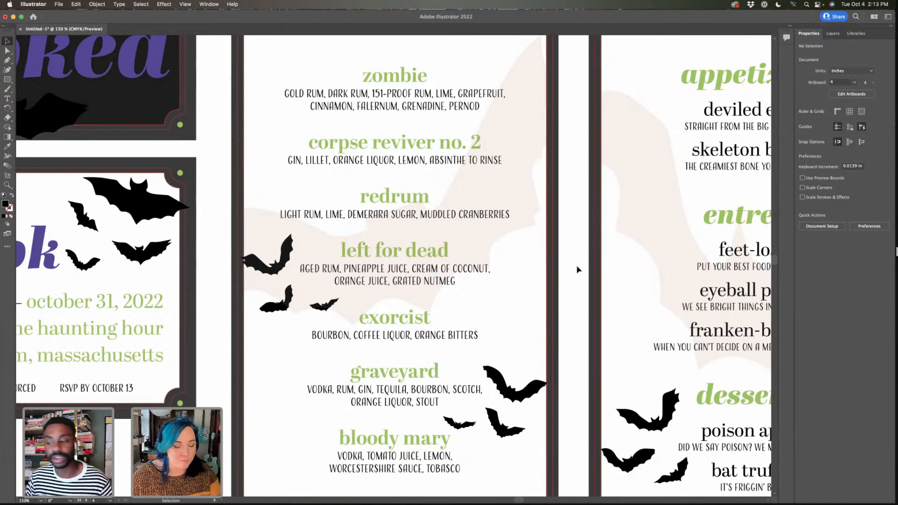
pyautogui.hscroll(8, 578, 269)
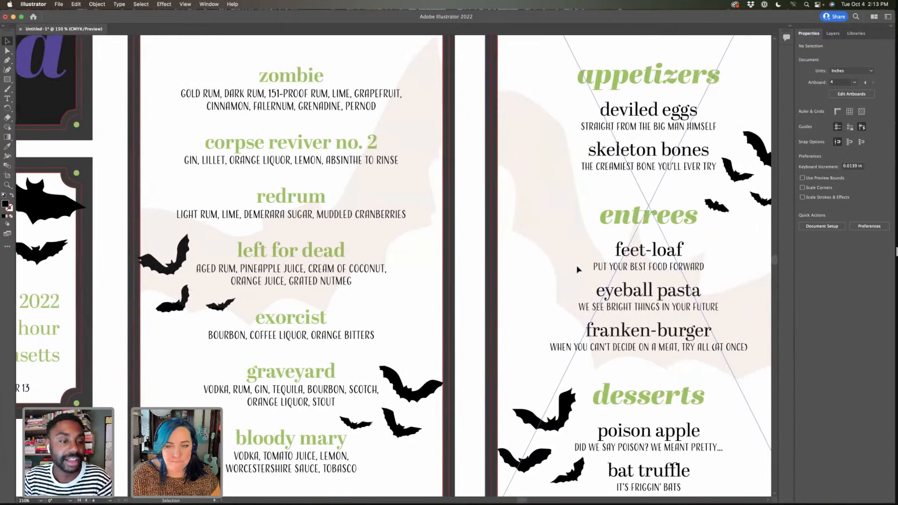
pyautogui.hscroll(2, 578, 269)
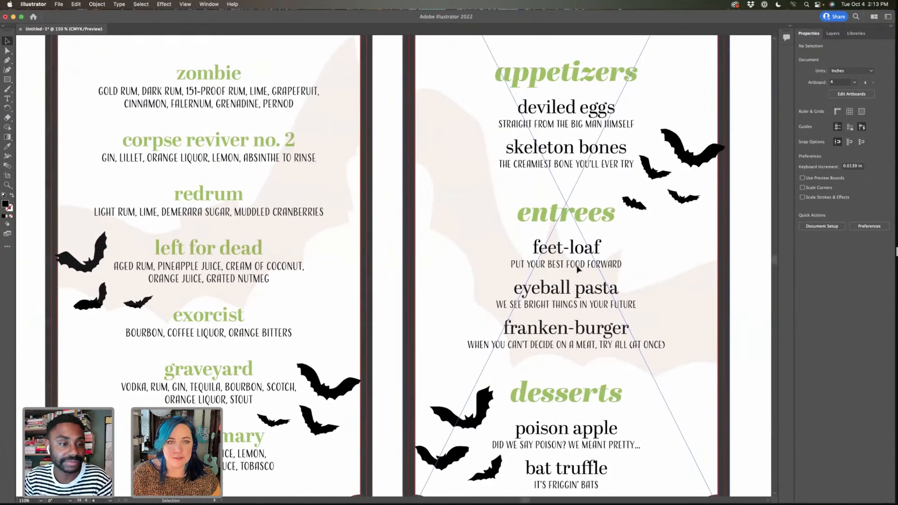
pyautogui.scroll(-1, 575, 269)
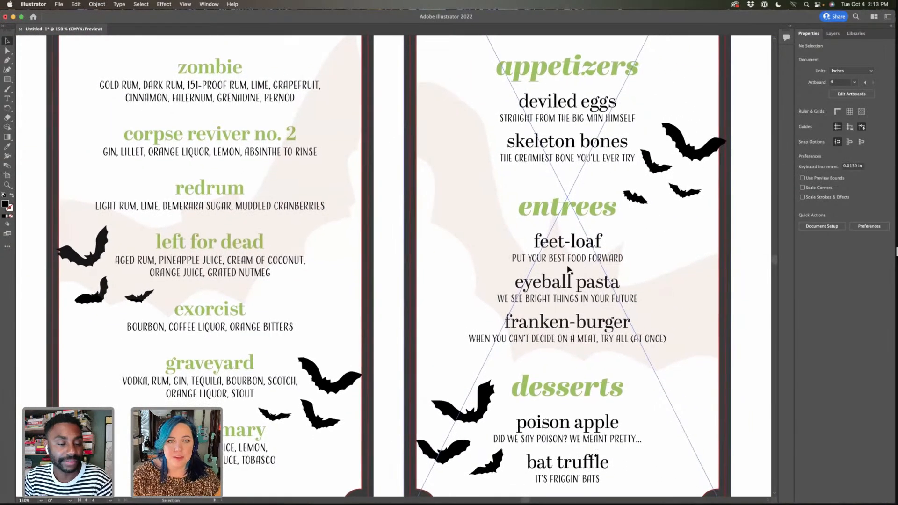
pyautogui.hscroll(1, 568, 267)
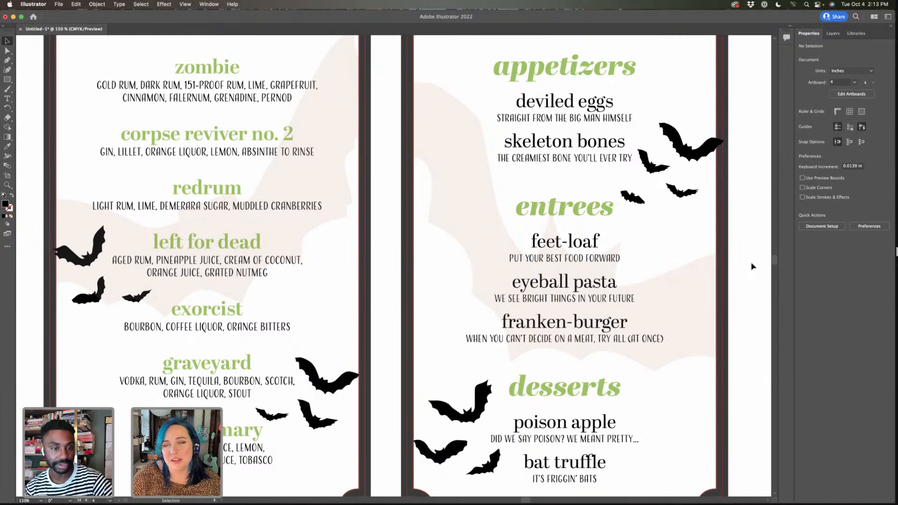
# Frame the invitation front, back and both menus together at about 93%.
pyautogui.scroll(-1, 724, 276)
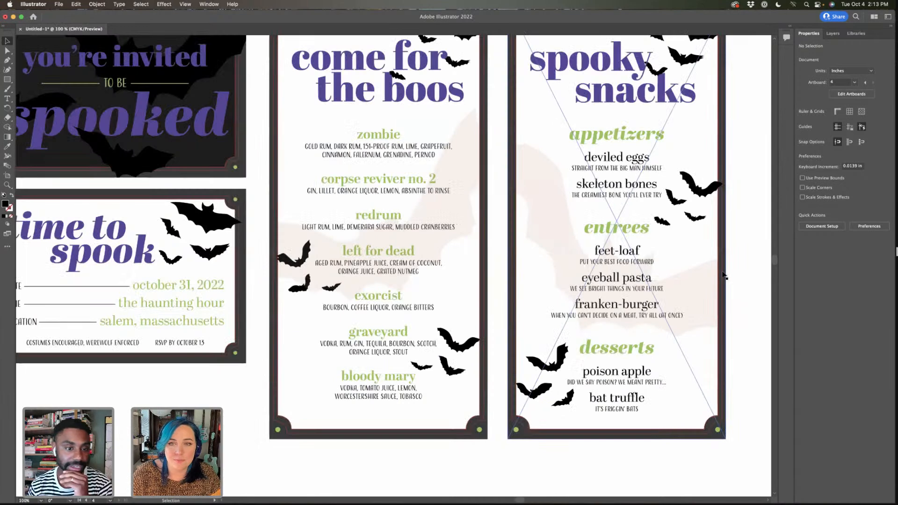
pyautogui.scroll(-1, 724, 276)
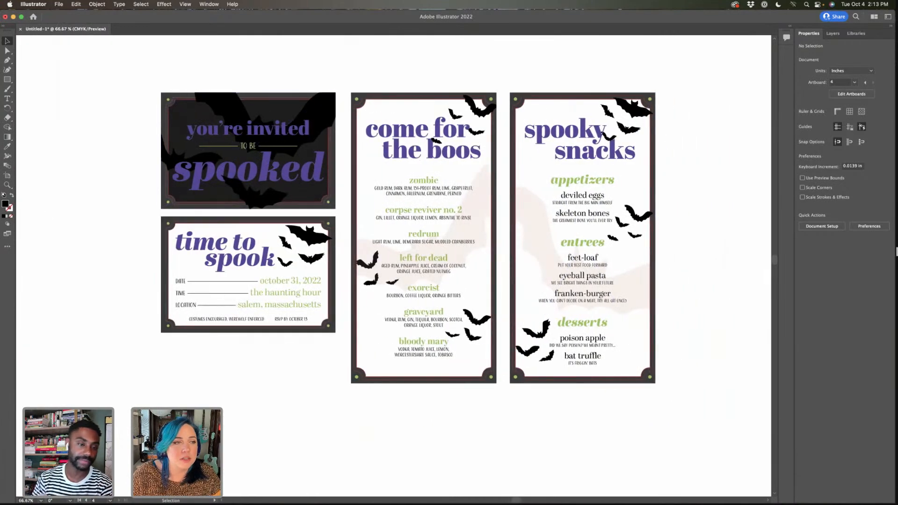
pyautogui.click(7, 185)
pyautogui.moveTo(102, 212); pyautogui.dragTo(86, 233)
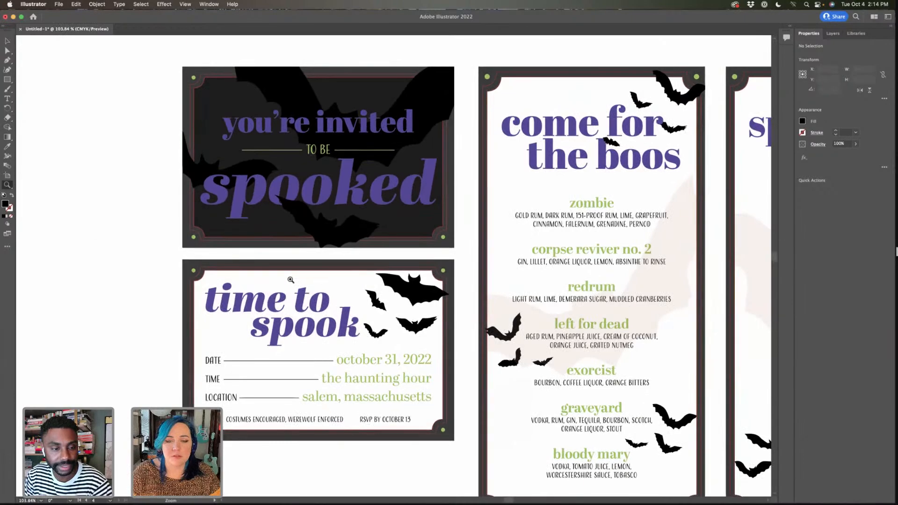
pyautogui.hscroll(6, 290, 279)
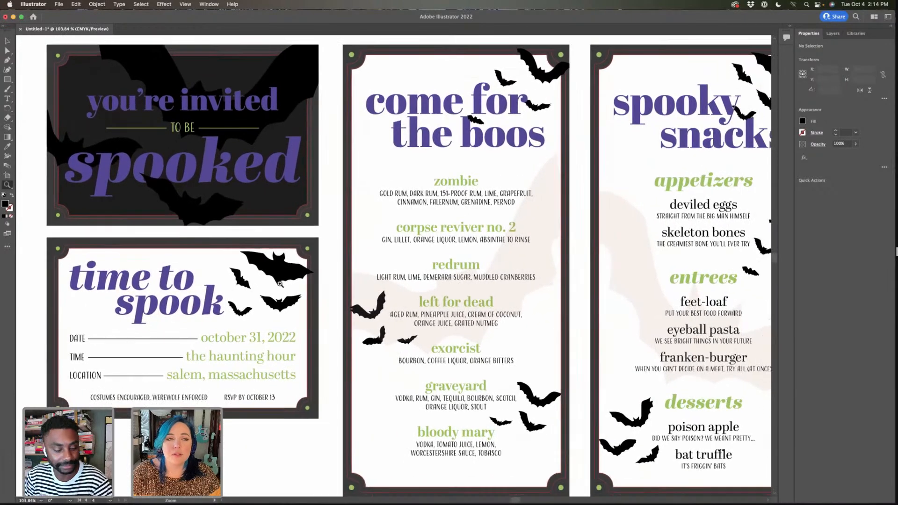
pyautogui.moveTo(307, 301); pyautogui.dragTo(303, 296)
pyautogui.hscroll(1, 303, 296)
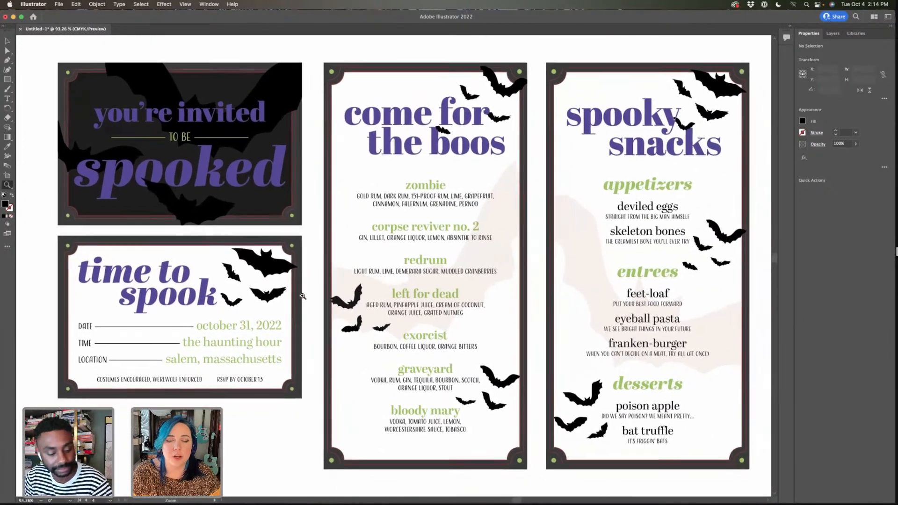
pyautogui.scroll(-1, 303, 296)
pyautogui.click(6, 42)
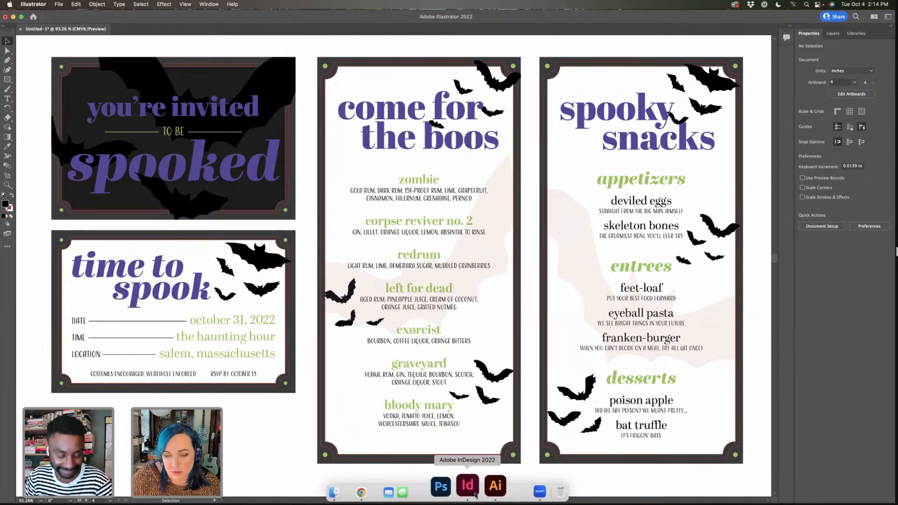
pyautogui.click(471, 491)
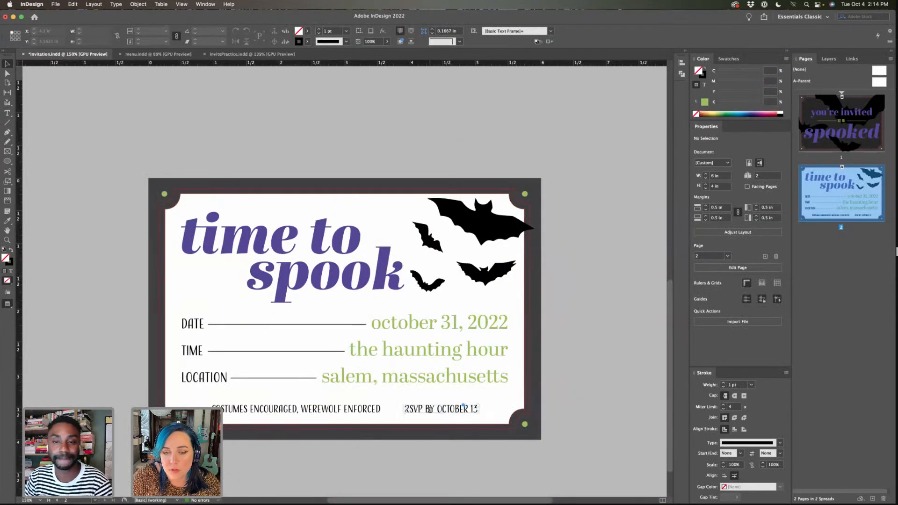
# Check the invitation's RSVP line in InDesign, then return to Illustrator and the browser.
pyautogui.click(429, 409)
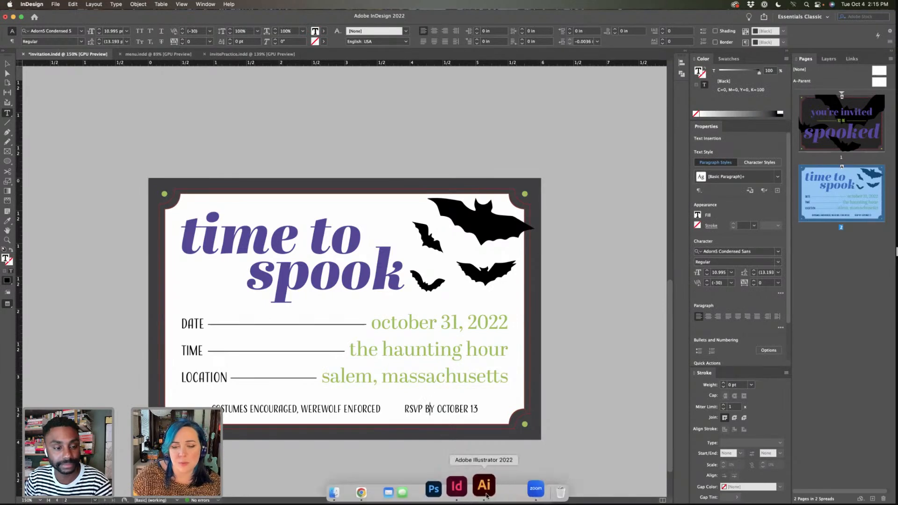
pyautogui.click(493, 496)
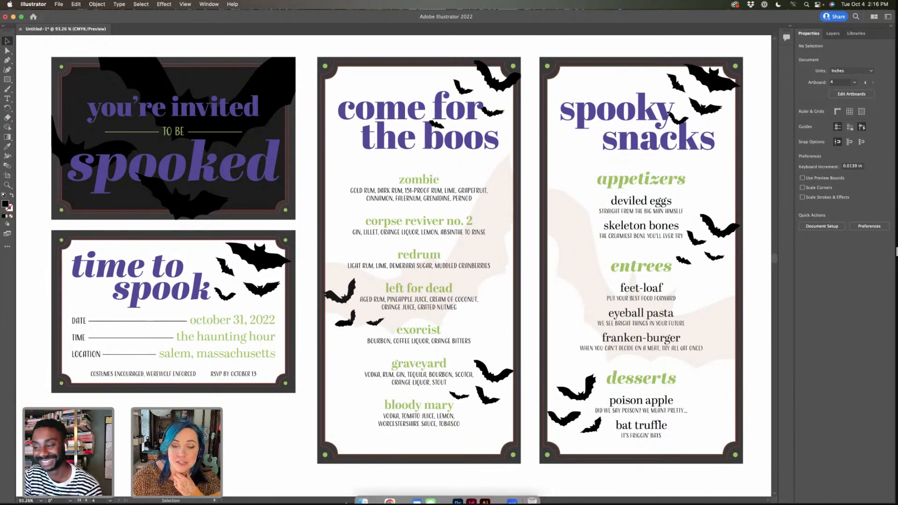
pyautogui.click(387, 487)
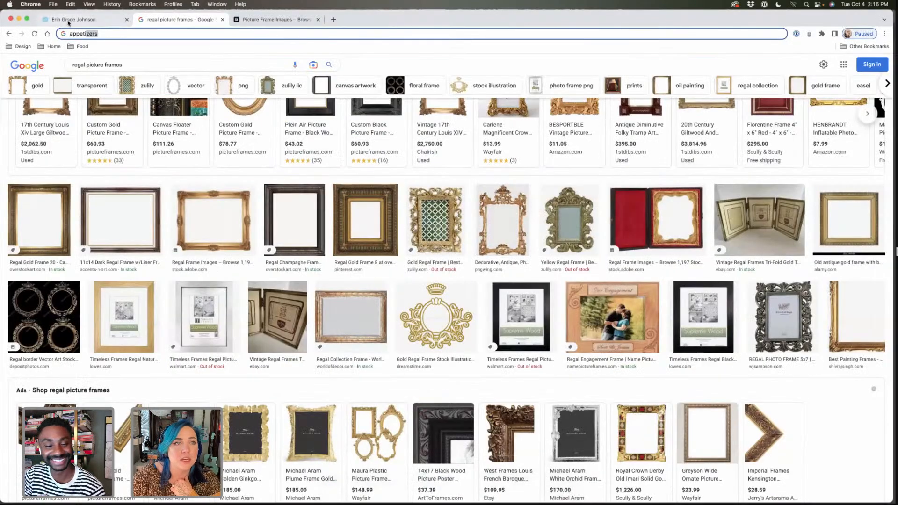
# From the portfolio's Packaging section, view the Bougie Bar coaster and shaker designs, then switch back to Illustrator.
pyautogui.click(74, 19)
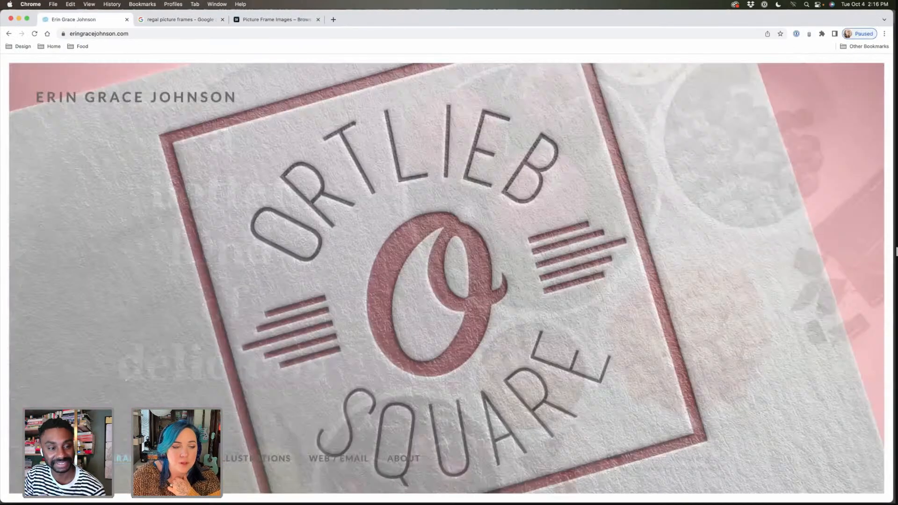
pyautogui.click(427, 359)
pyautogui.scroll(-10, 427, 357)
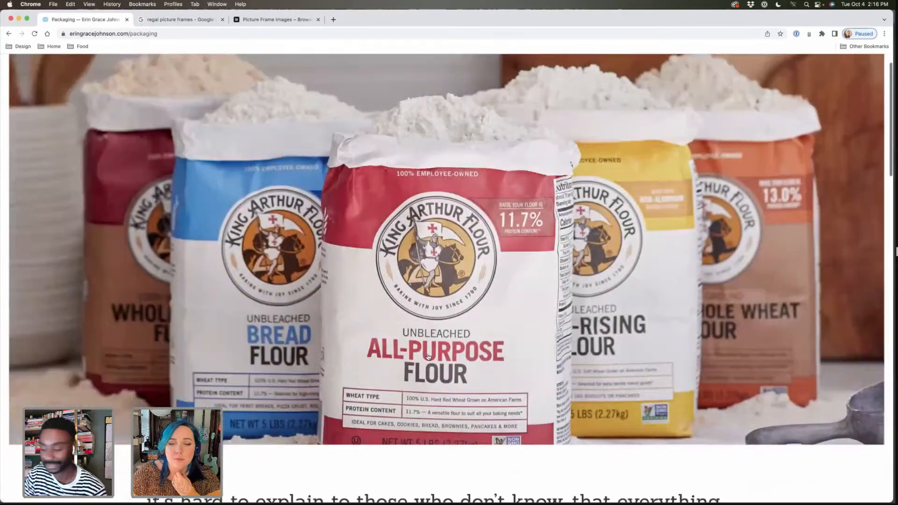
pyautogui.click(463, 202)
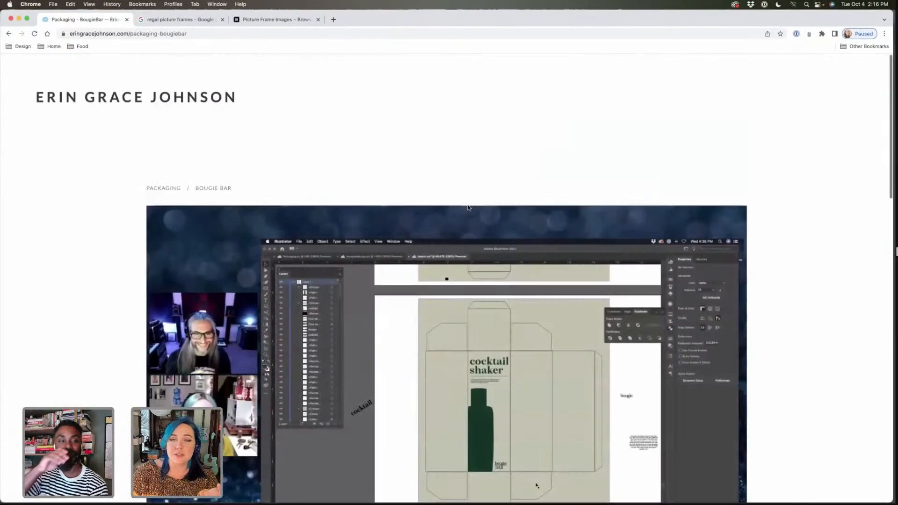
pyautogui.scroll(-6, 468, 201)
pyautogui.scroll(-8, 474, 201)
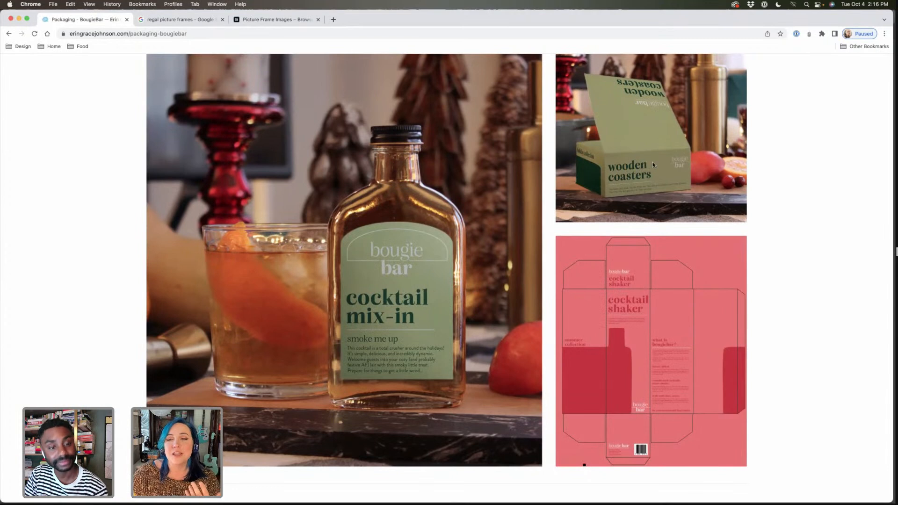
pyautogui.scroll(1, 652, 161)
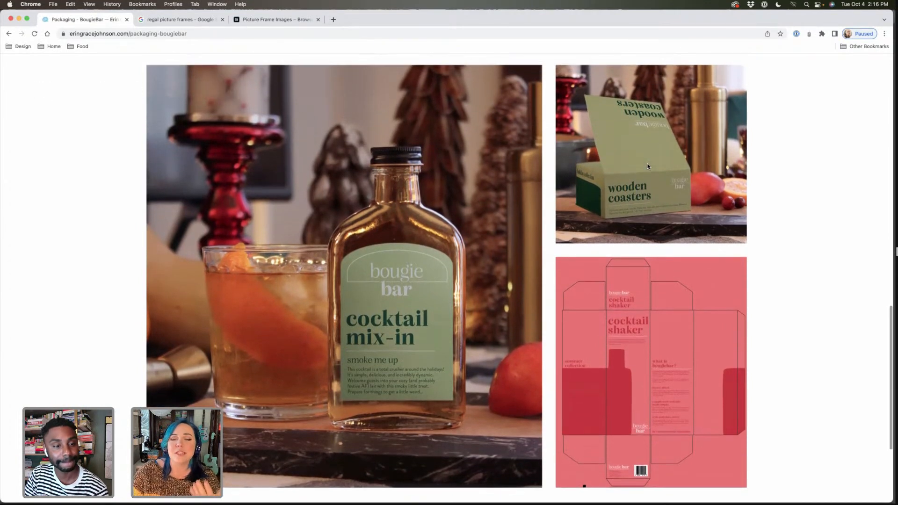
pyautogui.moveTo(523, 500)
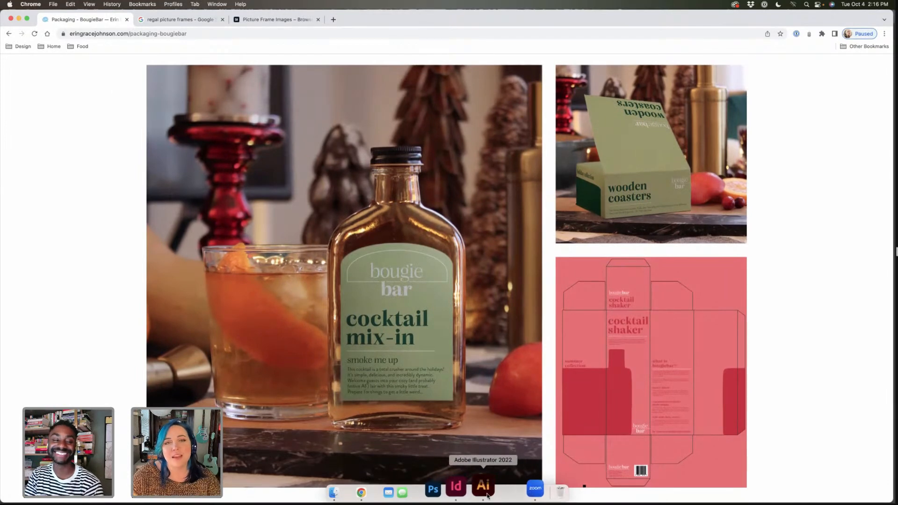
pyautogui.click(483, 487)
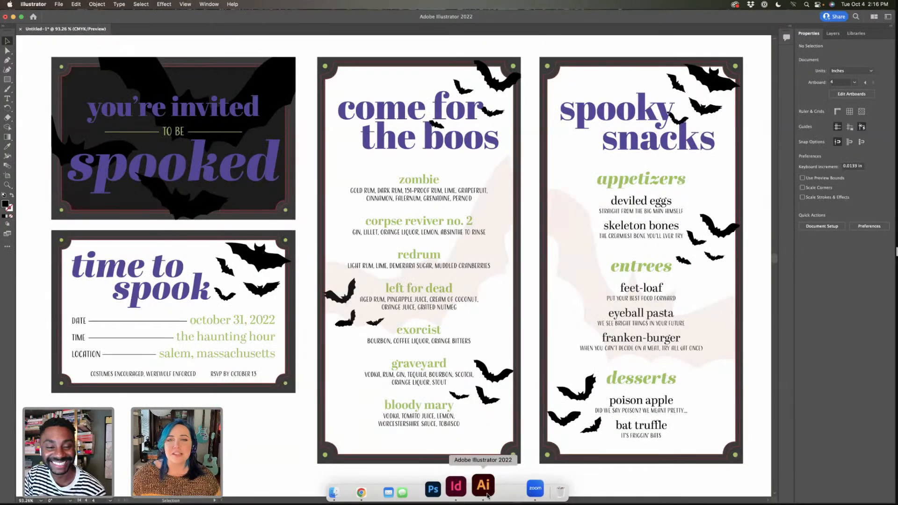
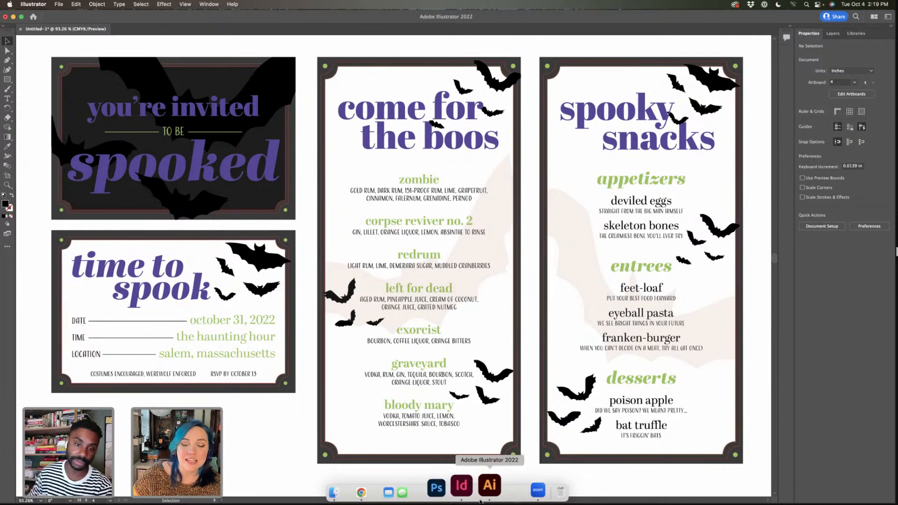
# From the portfolio home page, close both picture-frame tabs and scroll the About page to its social icons.
pyautogui.click(361, 493)
pyautogui.scroll(10, 253, 217)
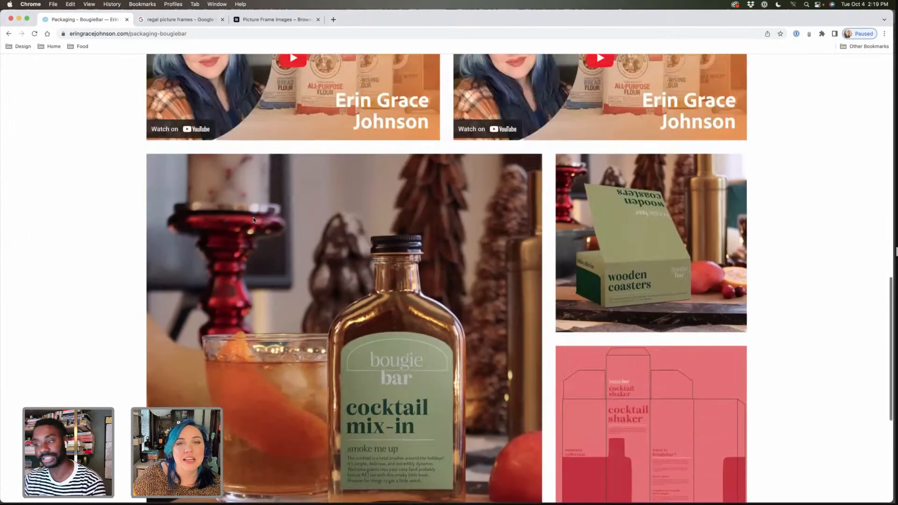
pyautogui.click(181, 100)
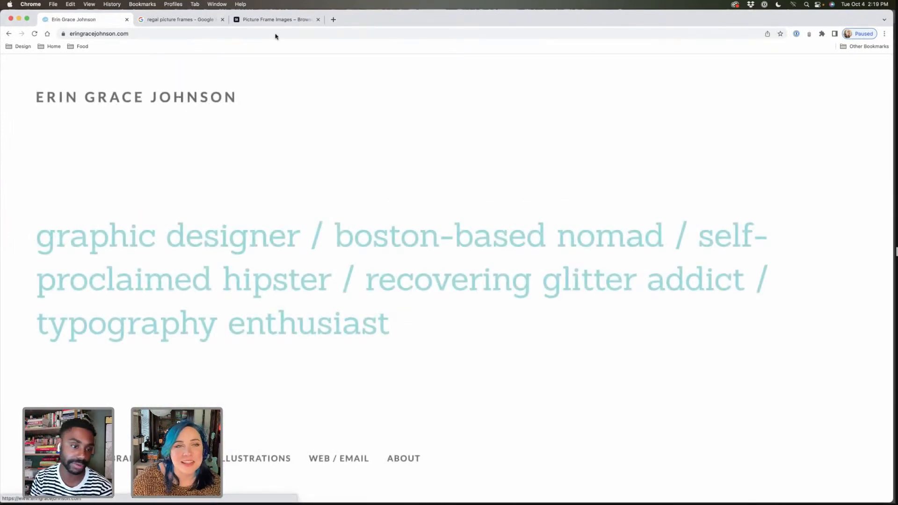
pyautogui.click(222, 19)
pyautogui.click(222, 20)
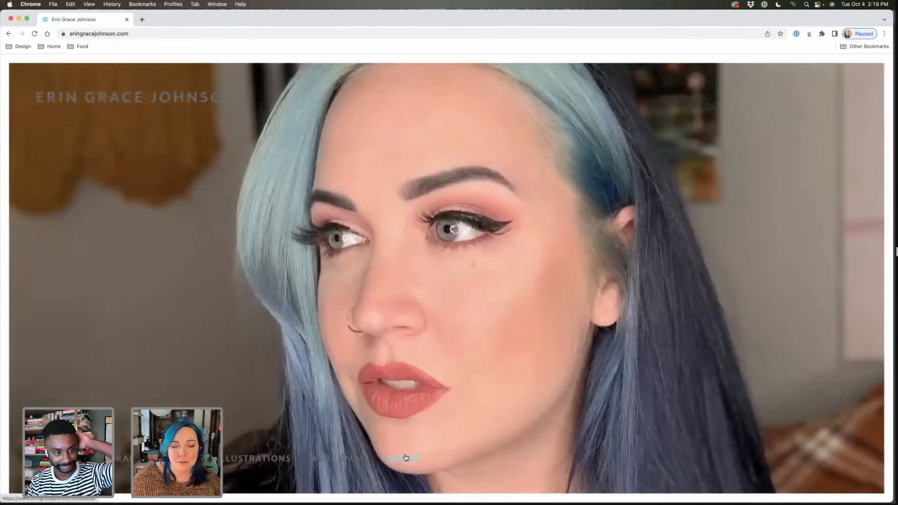
pyautogui.click(404, 463)
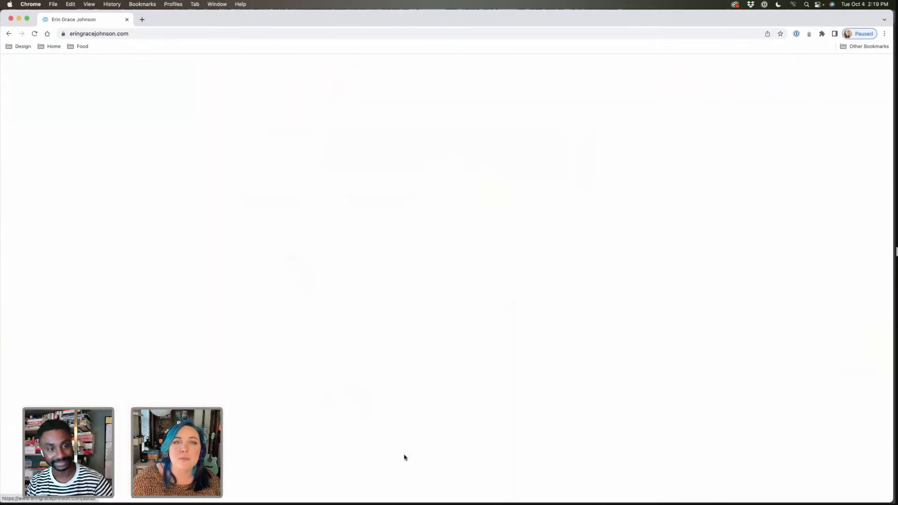
pyautogui.scroll(-10, 509, 297)
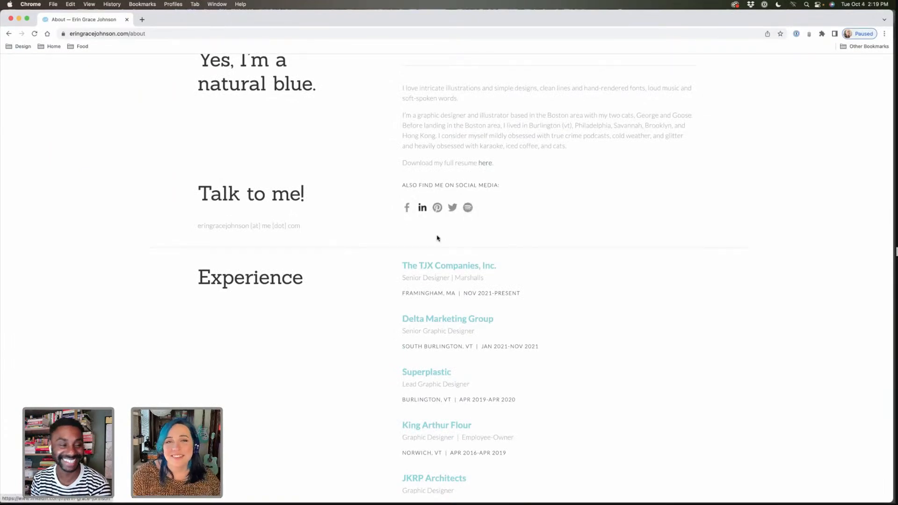
# Open the designer's Pinterest profile and scroll through her packaging pins.
pyautogui.click(437, 208)
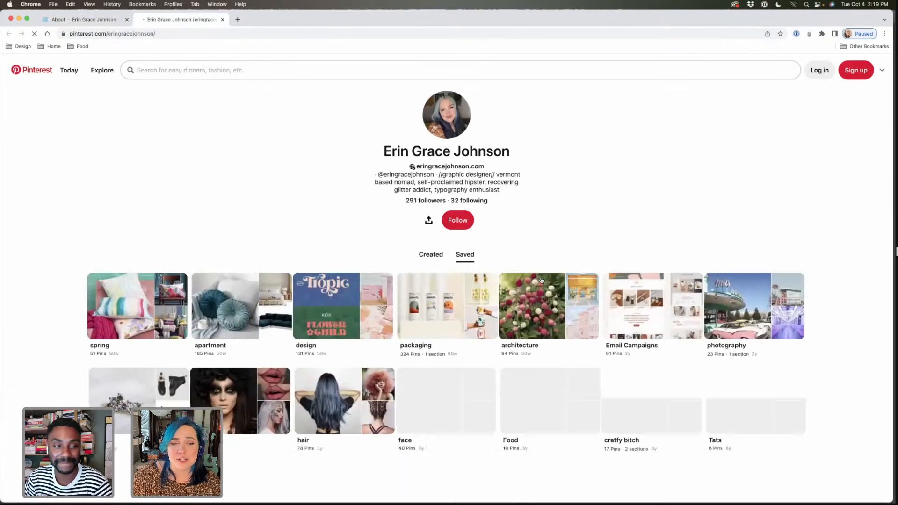
pyautogui.scroll(-2, 541, 279)
pyautogui.scroll(-15, 541, 280)
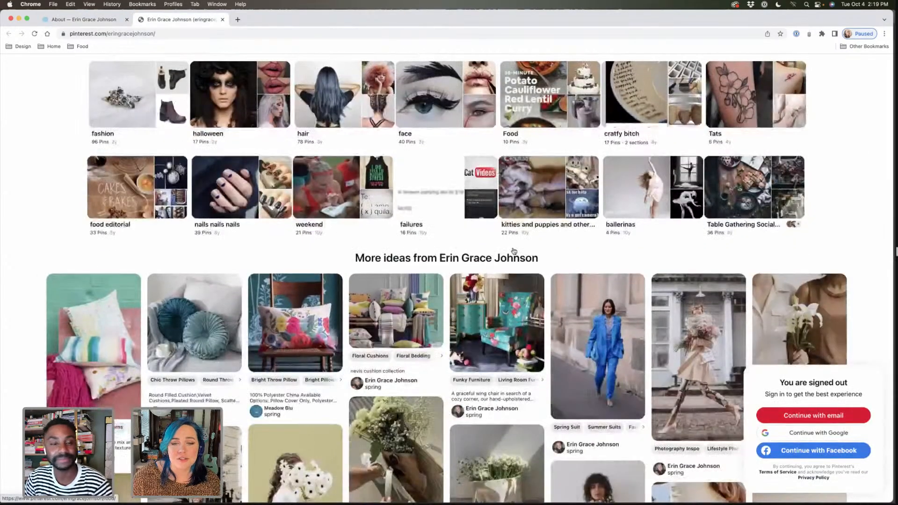
pyautogui.scroll(-12, 513, 251)
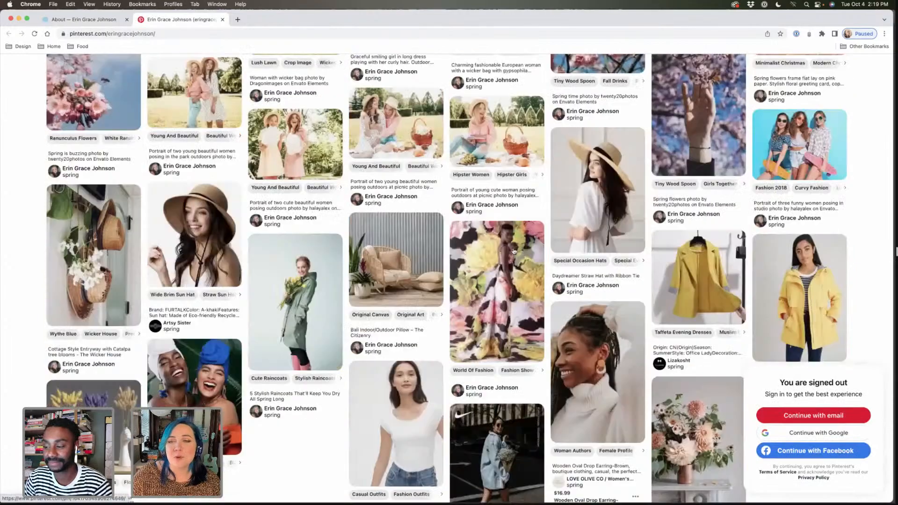
pyautogui.scroll(-8, 513, 252)
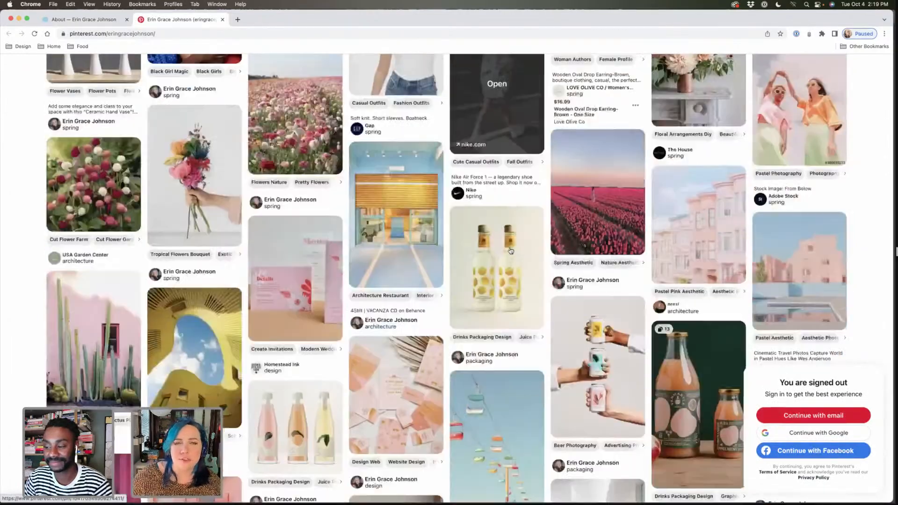
pyautogui.scroll(-2, 374, 162)
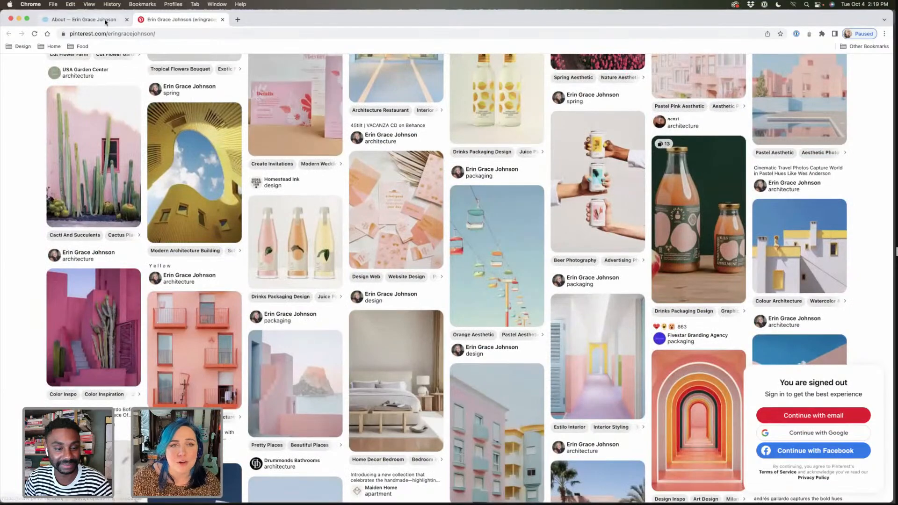
pyautogui.scroll(-15, 363, 176)
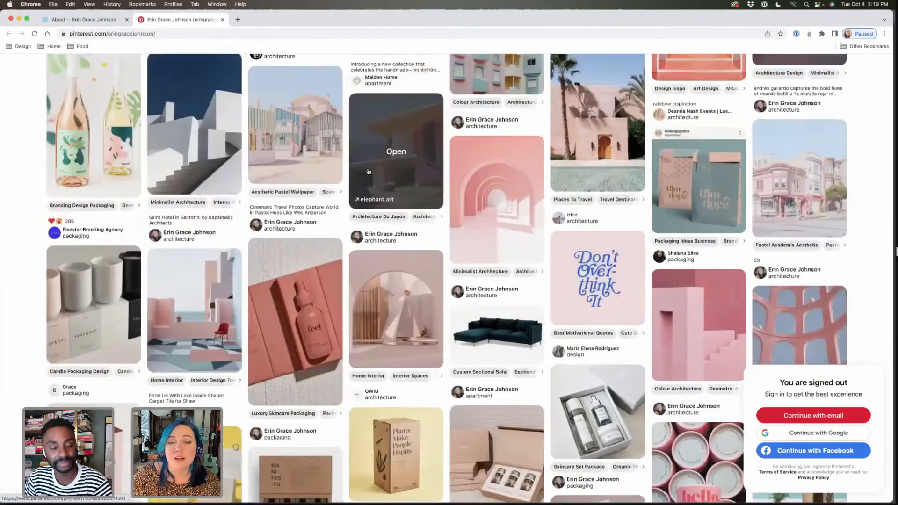
pyautogui.scroll(-3, 106, 69)
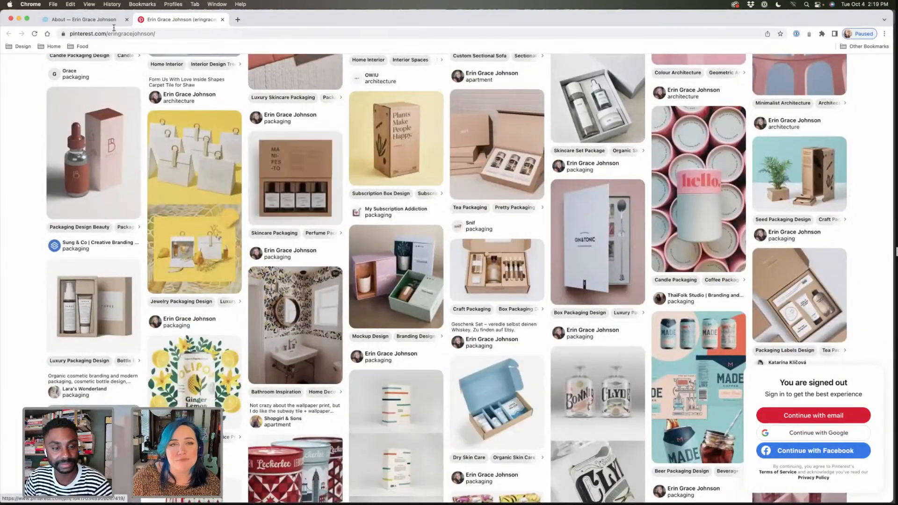
# Open her LinkedIn profile from the About page, dismiss the sign-in prompt, and return to Pinterest.
pyautogui.click(80, 20)
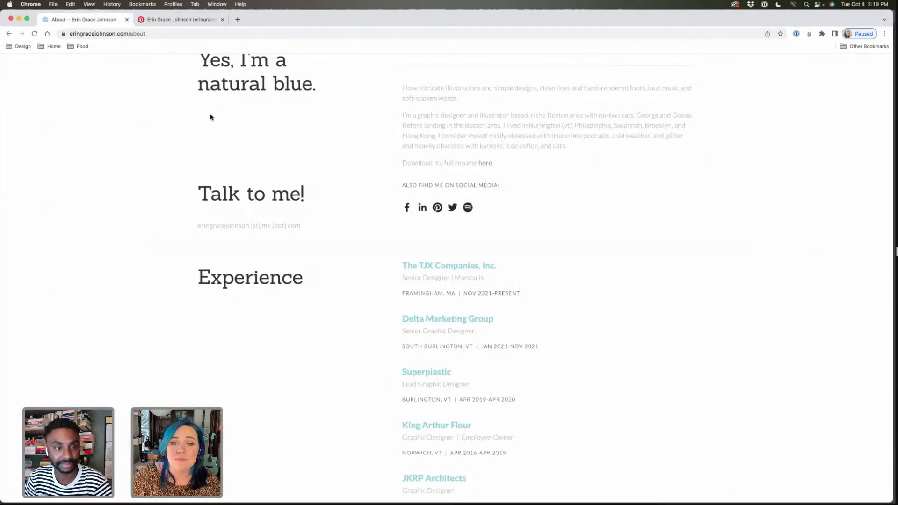
pyautogui.click(422, 208)
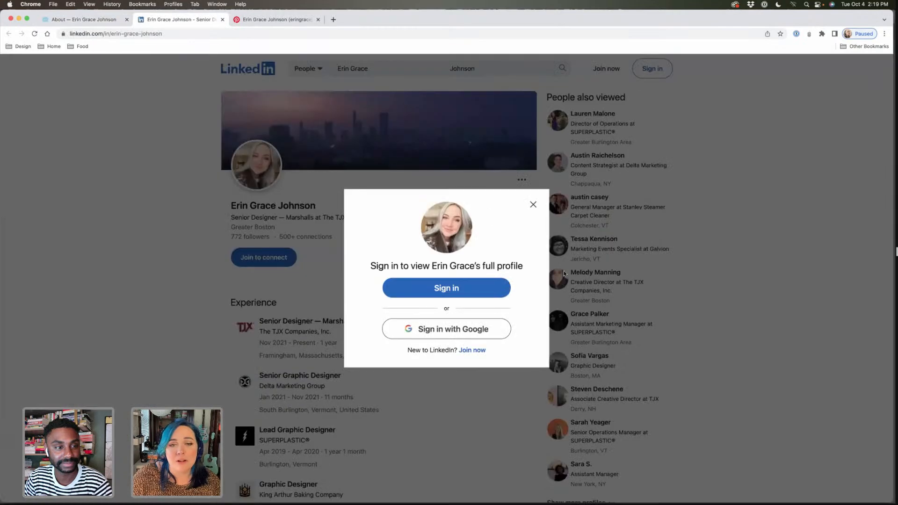
pyautogui.click(533, 205)
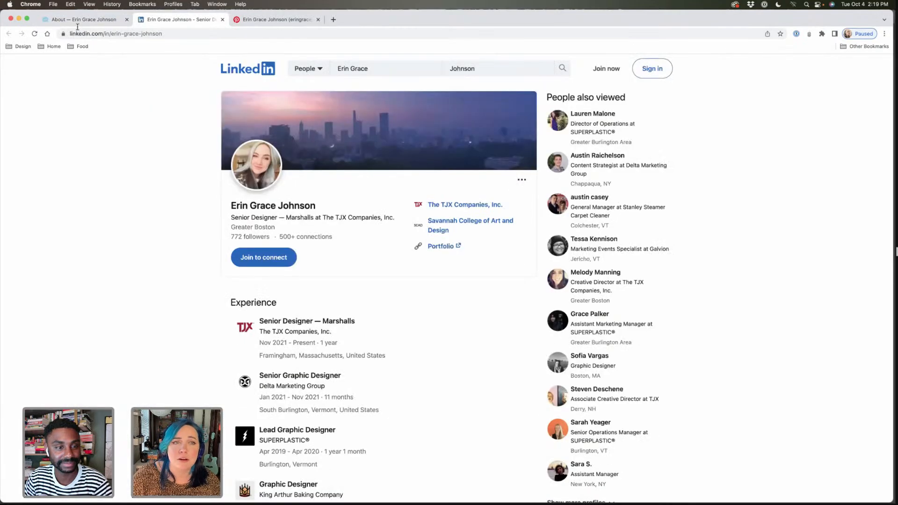
pyautogui.click(78, 19)
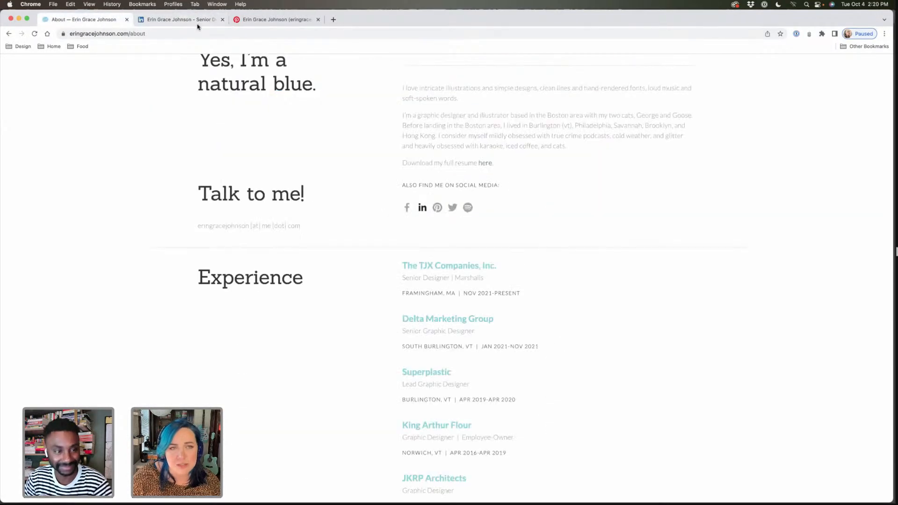
pyautogui.click(274, 21)
# Web-search the designer's name from the address bar and open her Instagram profile.
pyautogui.click(262, 32)
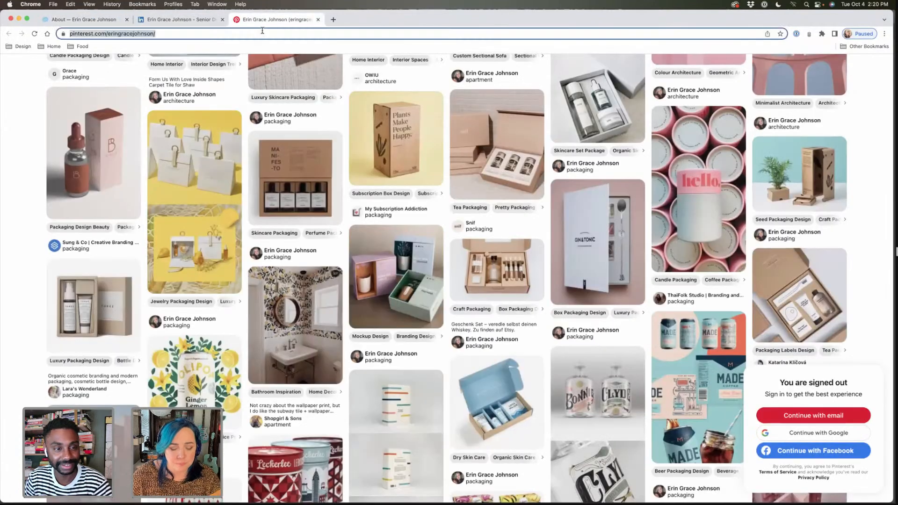
pyautogui.write('i')
pyautogui.press('BackSpace')
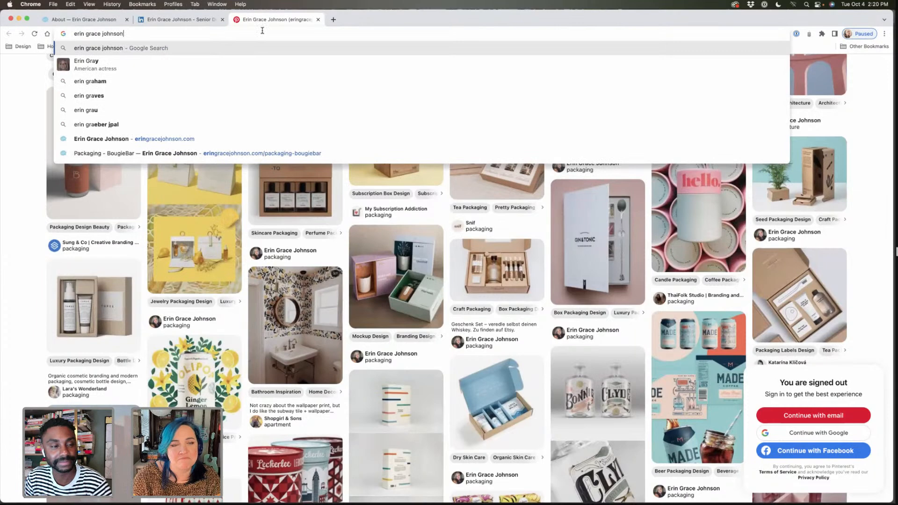
pyautogui.press('Return')
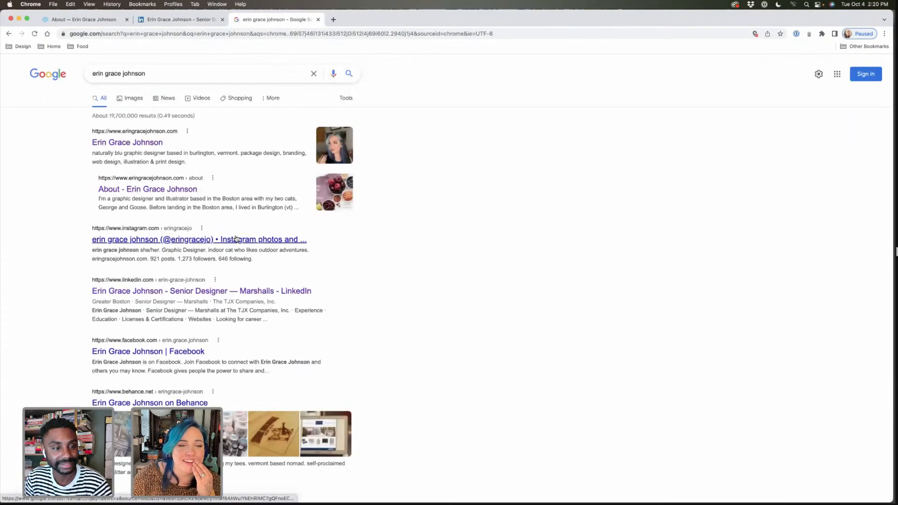
pyautogui.click(234, 240)
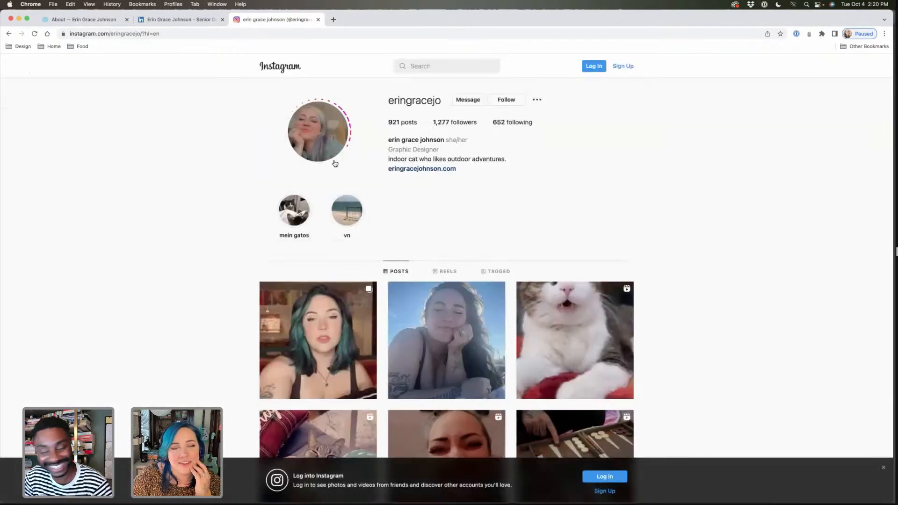
# Scroll through her Instagram posts, dismissing the login prompt.
pyautogui.scroll(-5, 691, 265)
pyautogui.scroll(-6, 691, 266)
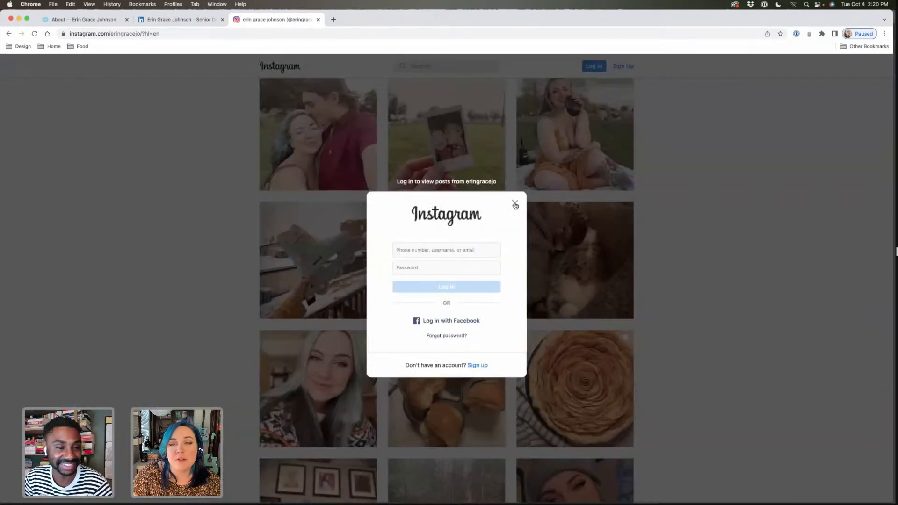
pyautogui.click(515, 205)
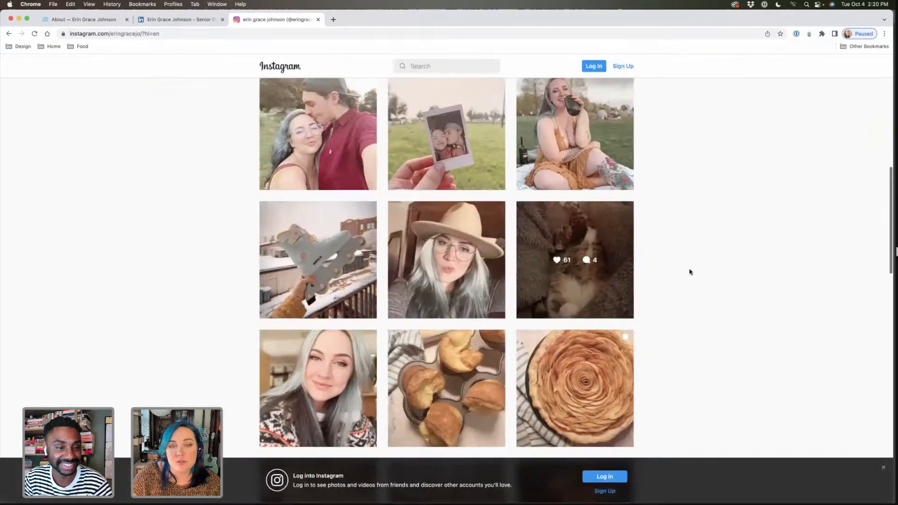
pyautogui.scroll(-10, 691, 267)
pyautogui.scroll(-5, 630, 284)
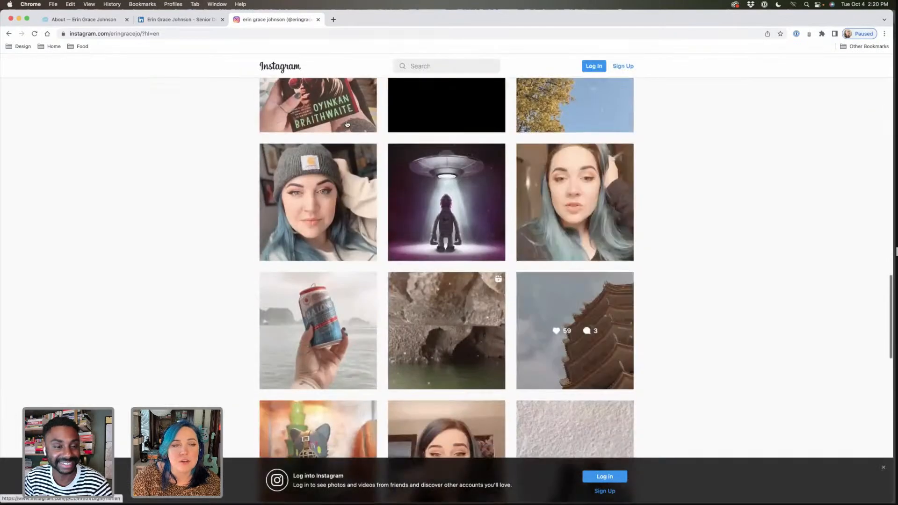
# Close the Instagram and LinkedIn tabs and go back to the portfolio home page.
pyautogui.click(318, 19)
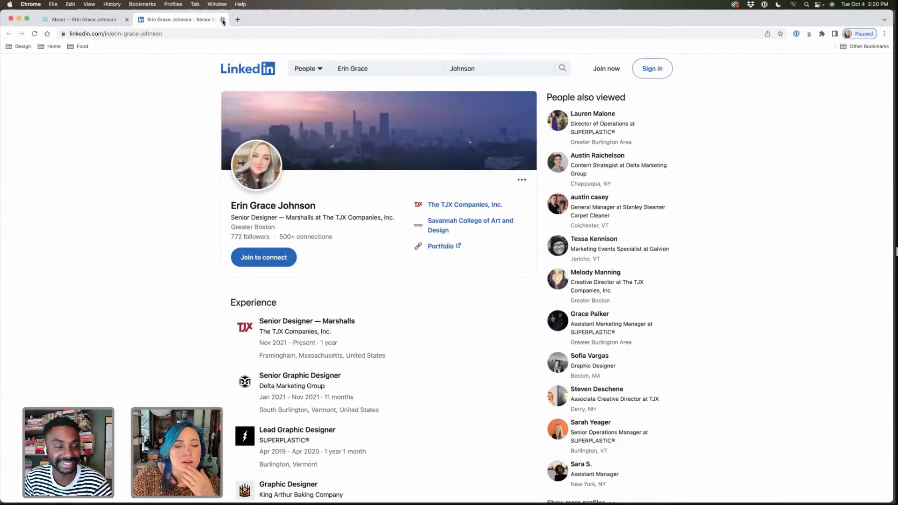
pyautogui.click(222, 19)
pyautogui.scroll(2, 627, 210)
pyautogui.scroll(10, 627, 211)
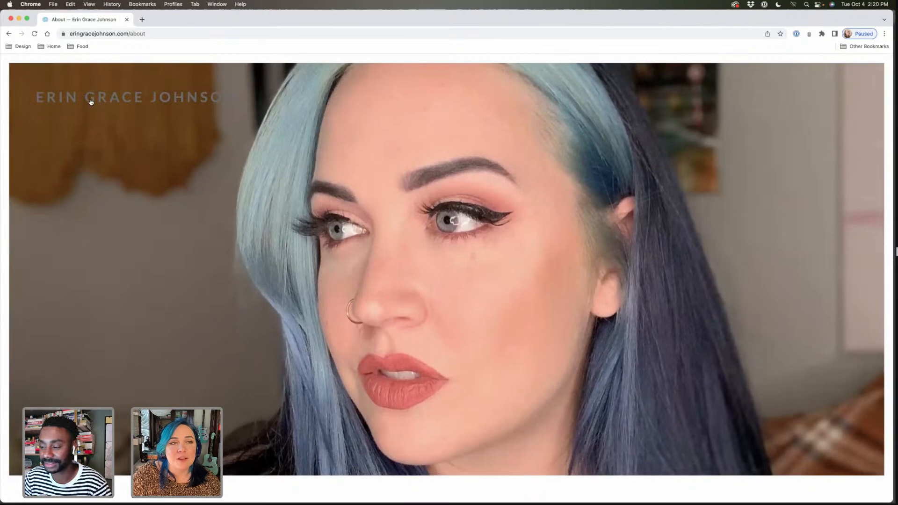
pyautogui.click(90, 102)
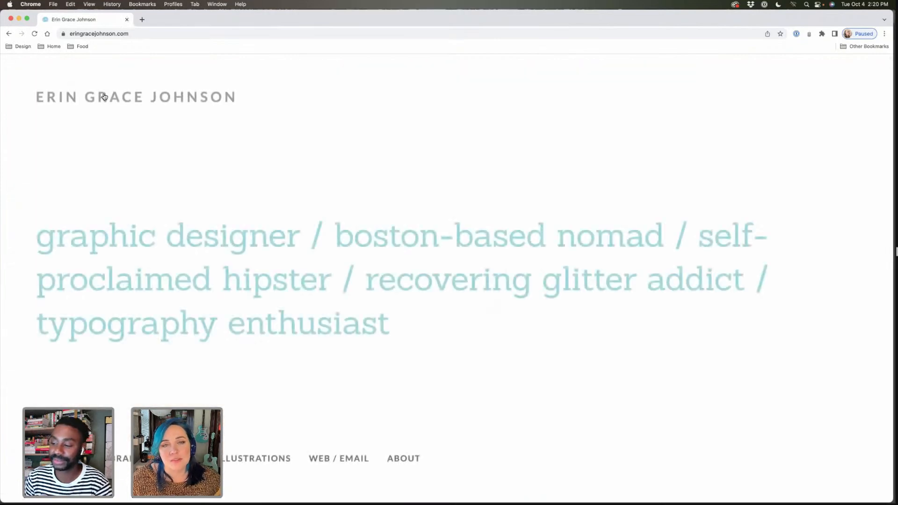